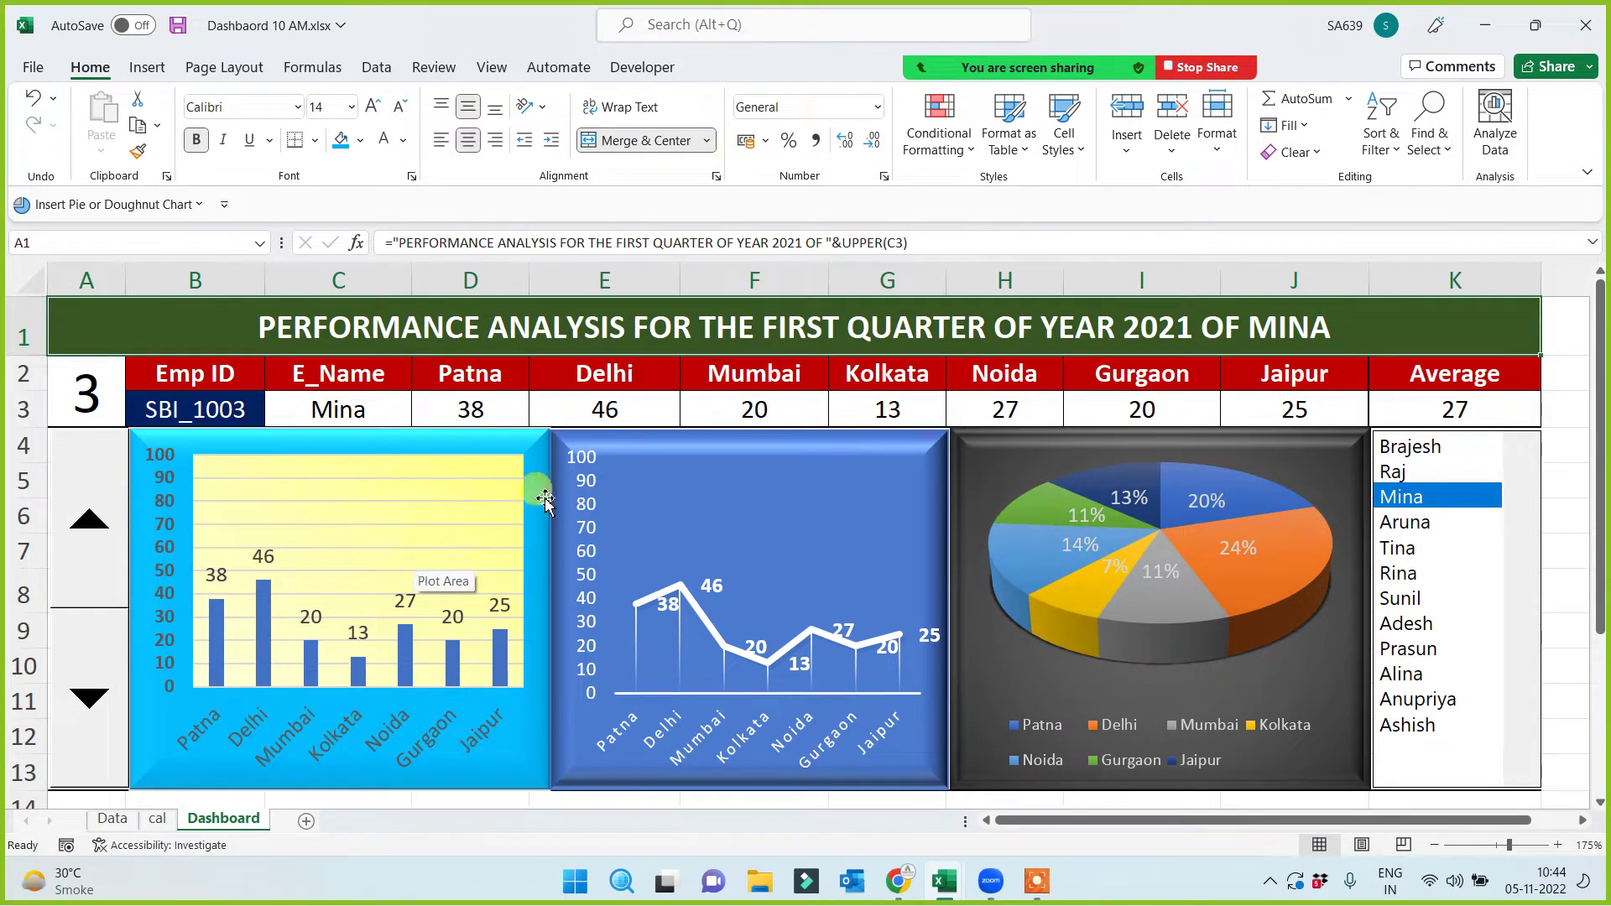
Pick Sunil in the employee list so the dashboard shows his scores, title and charts
{"action": "left_click", "coordinate": [1398, 548]}
{"action": "left_click", "coordinate": [1408, 596]}
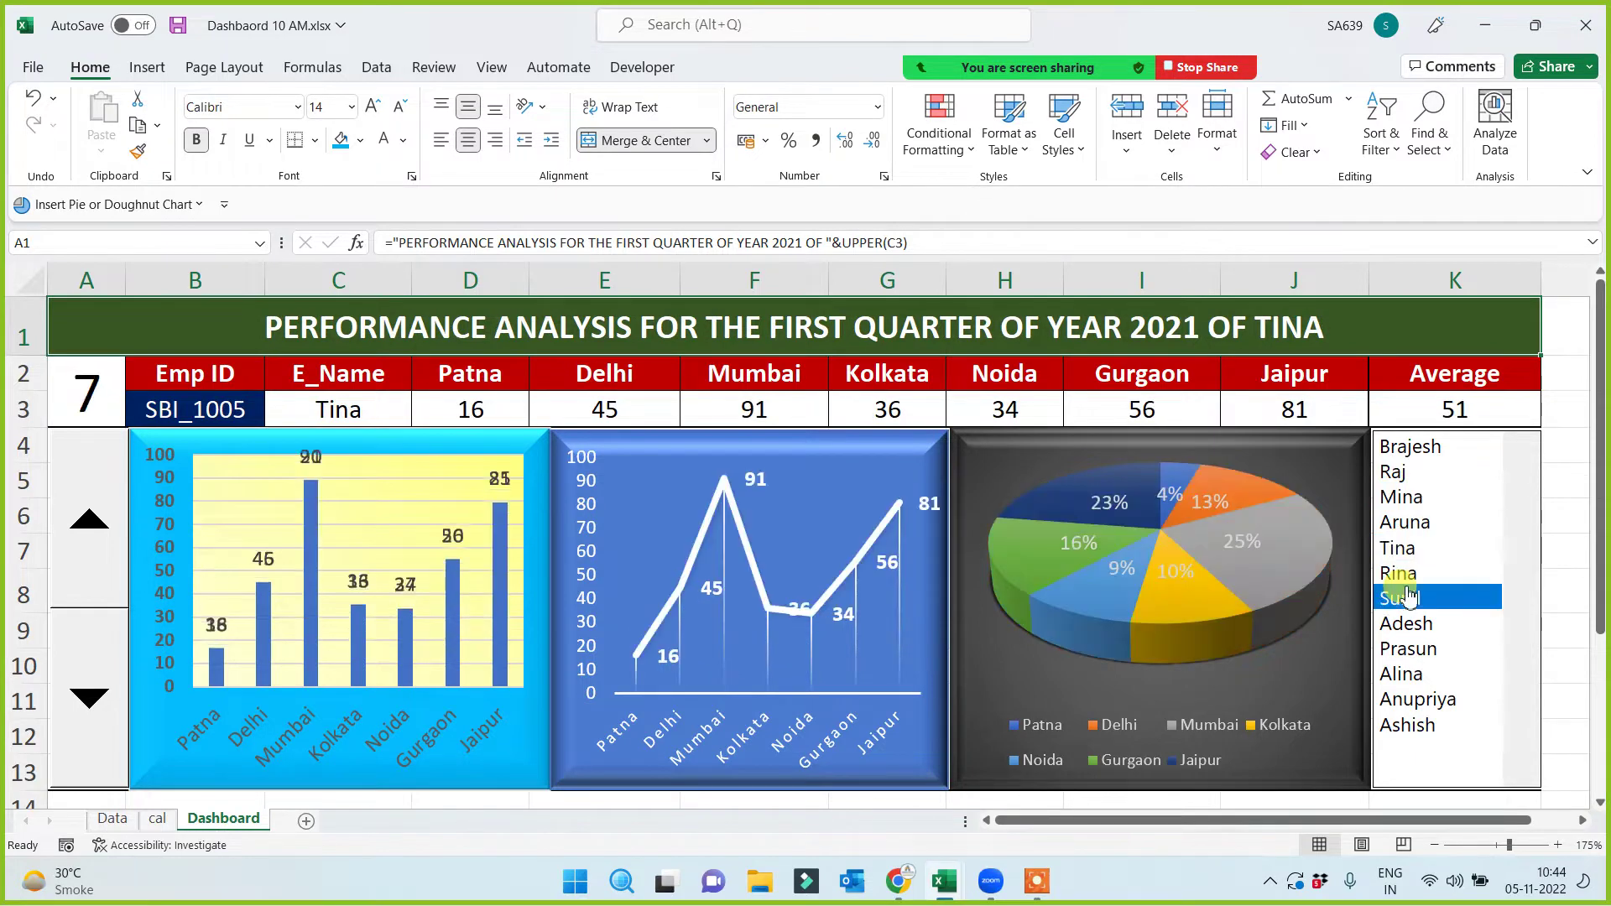
{"action": "left_click", "coordinate": [1566, 312]}
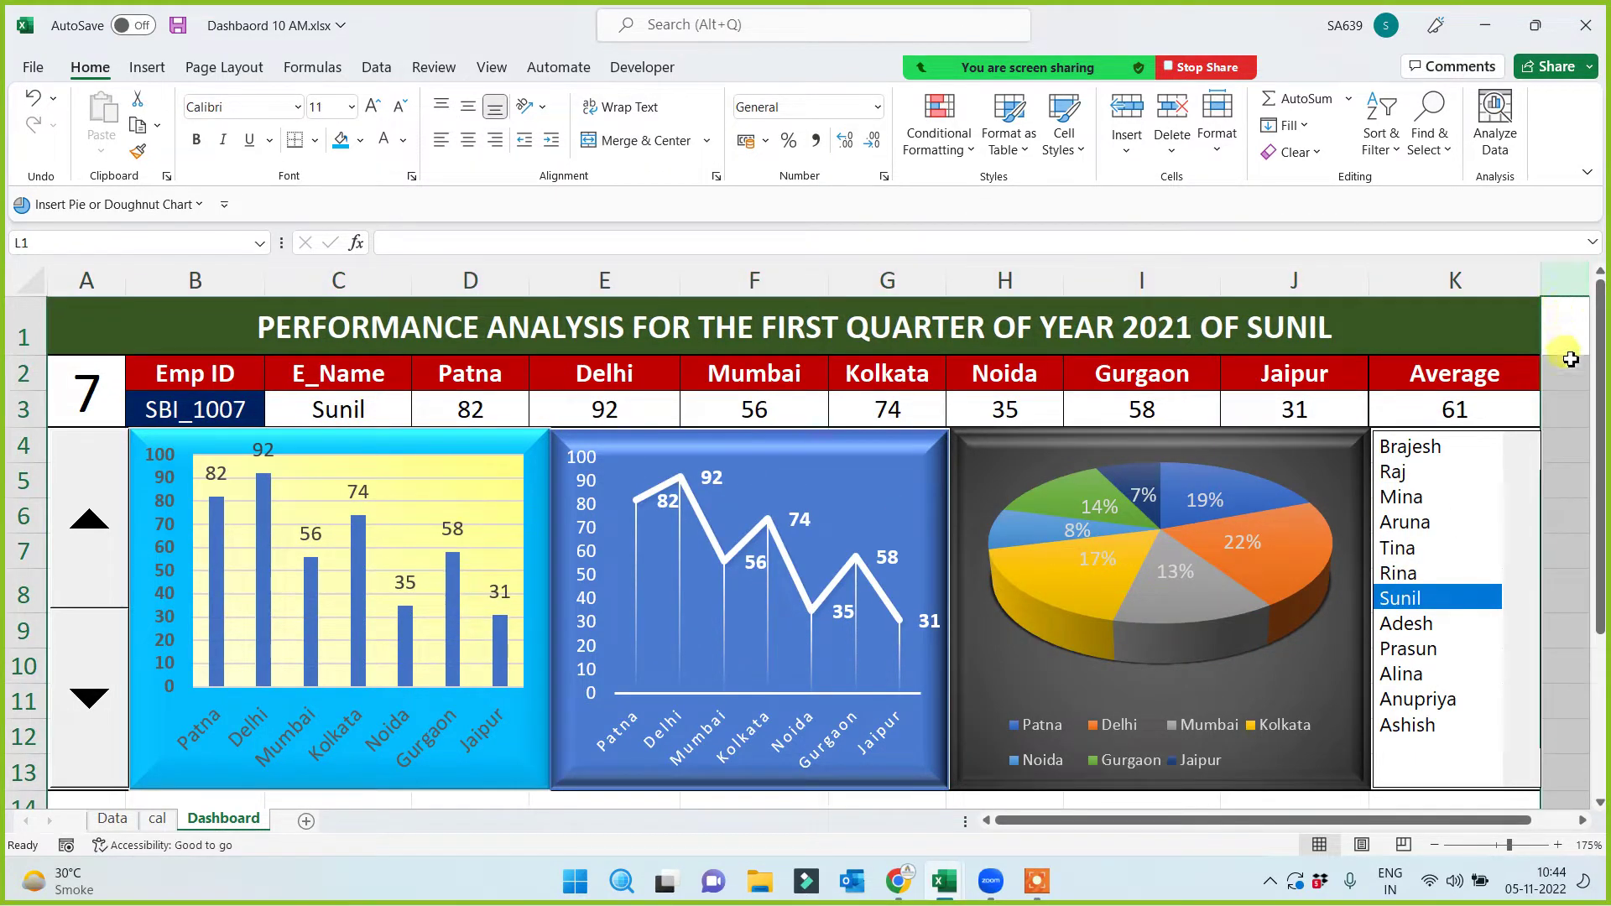
{"action": "left_click_drag", "start_coordinate": [1250, 277], "coordinate": [1380, 280]}
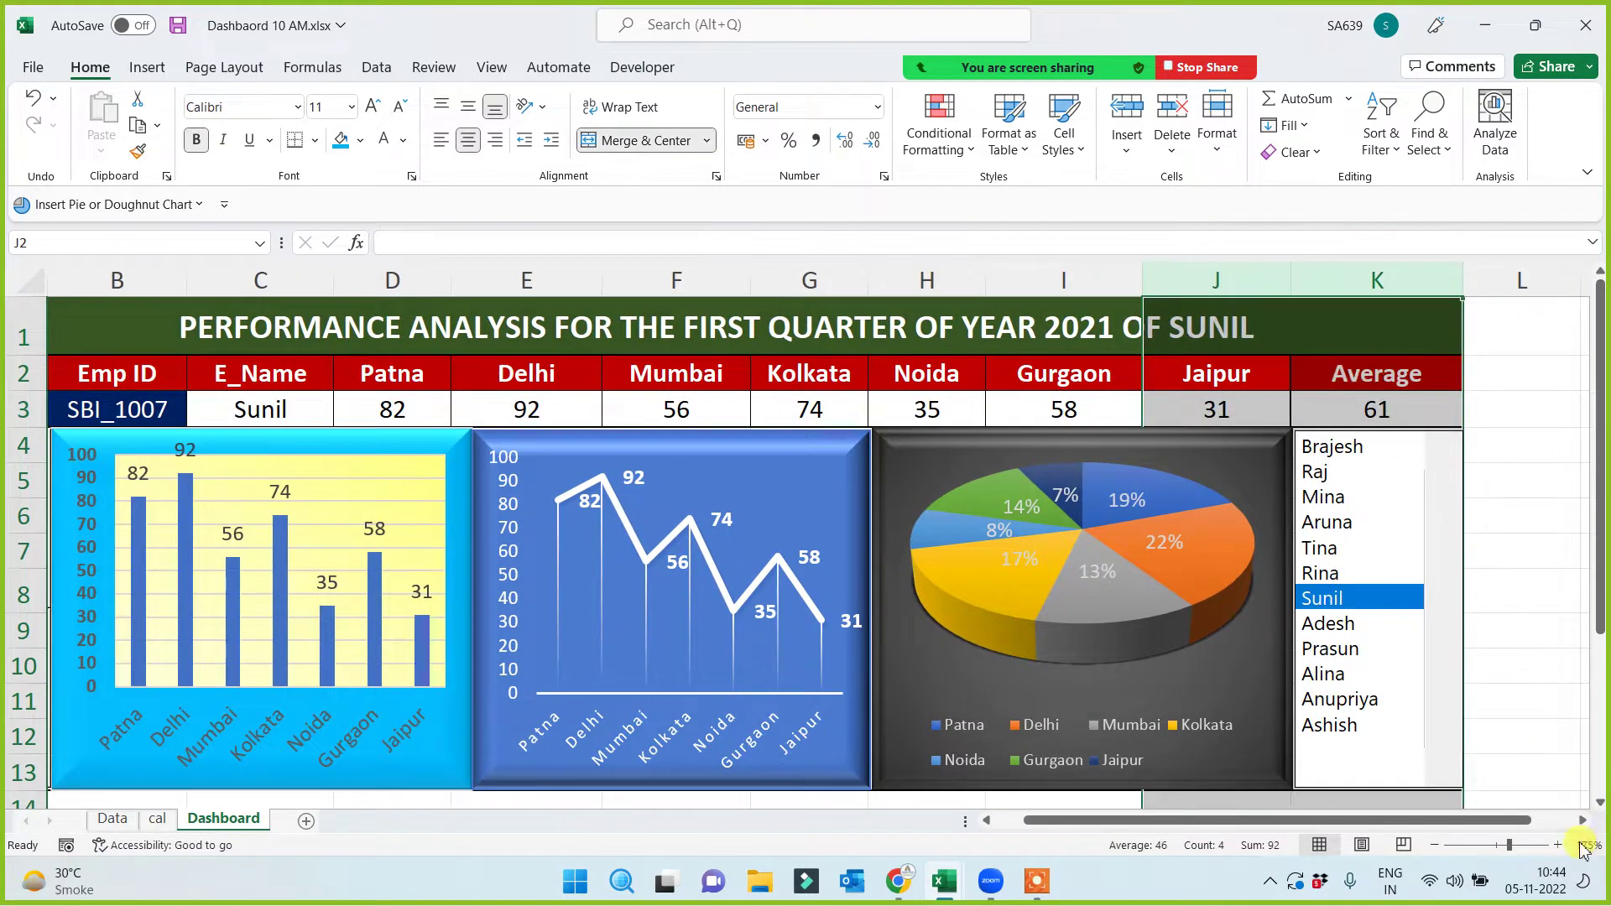
{"action": "scroll", "coordinate": [1243, 425], "scroll_direction": "right", "scroll_amount": 4}
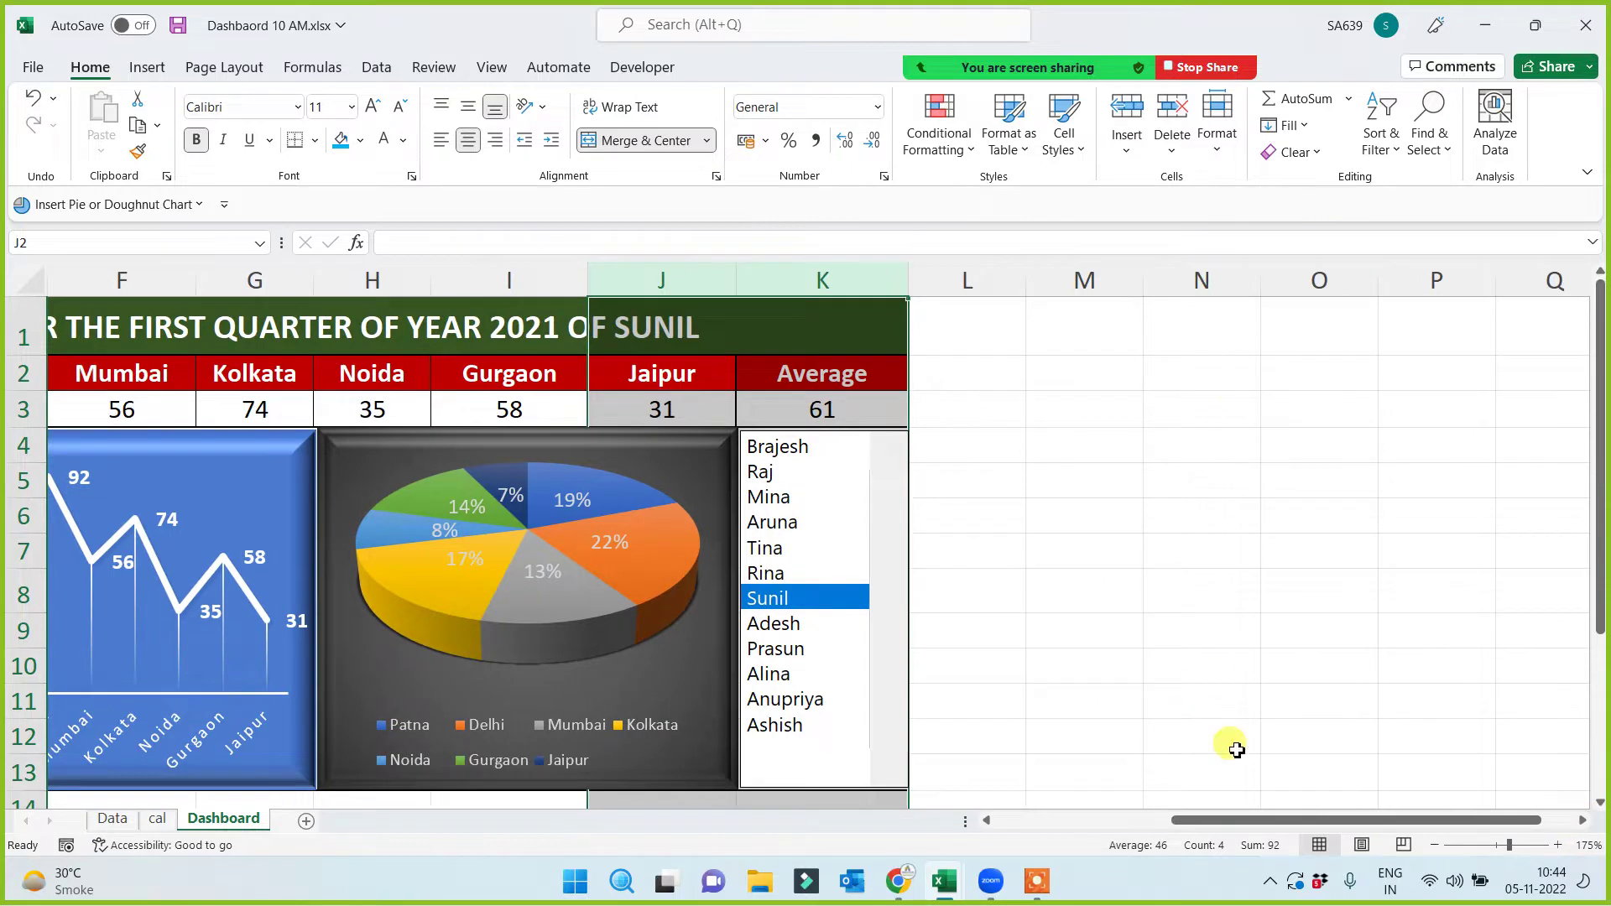
{"action": "left_click_drag", "start_coordinate": [1255, 820], "coordinate": [944, 841]}
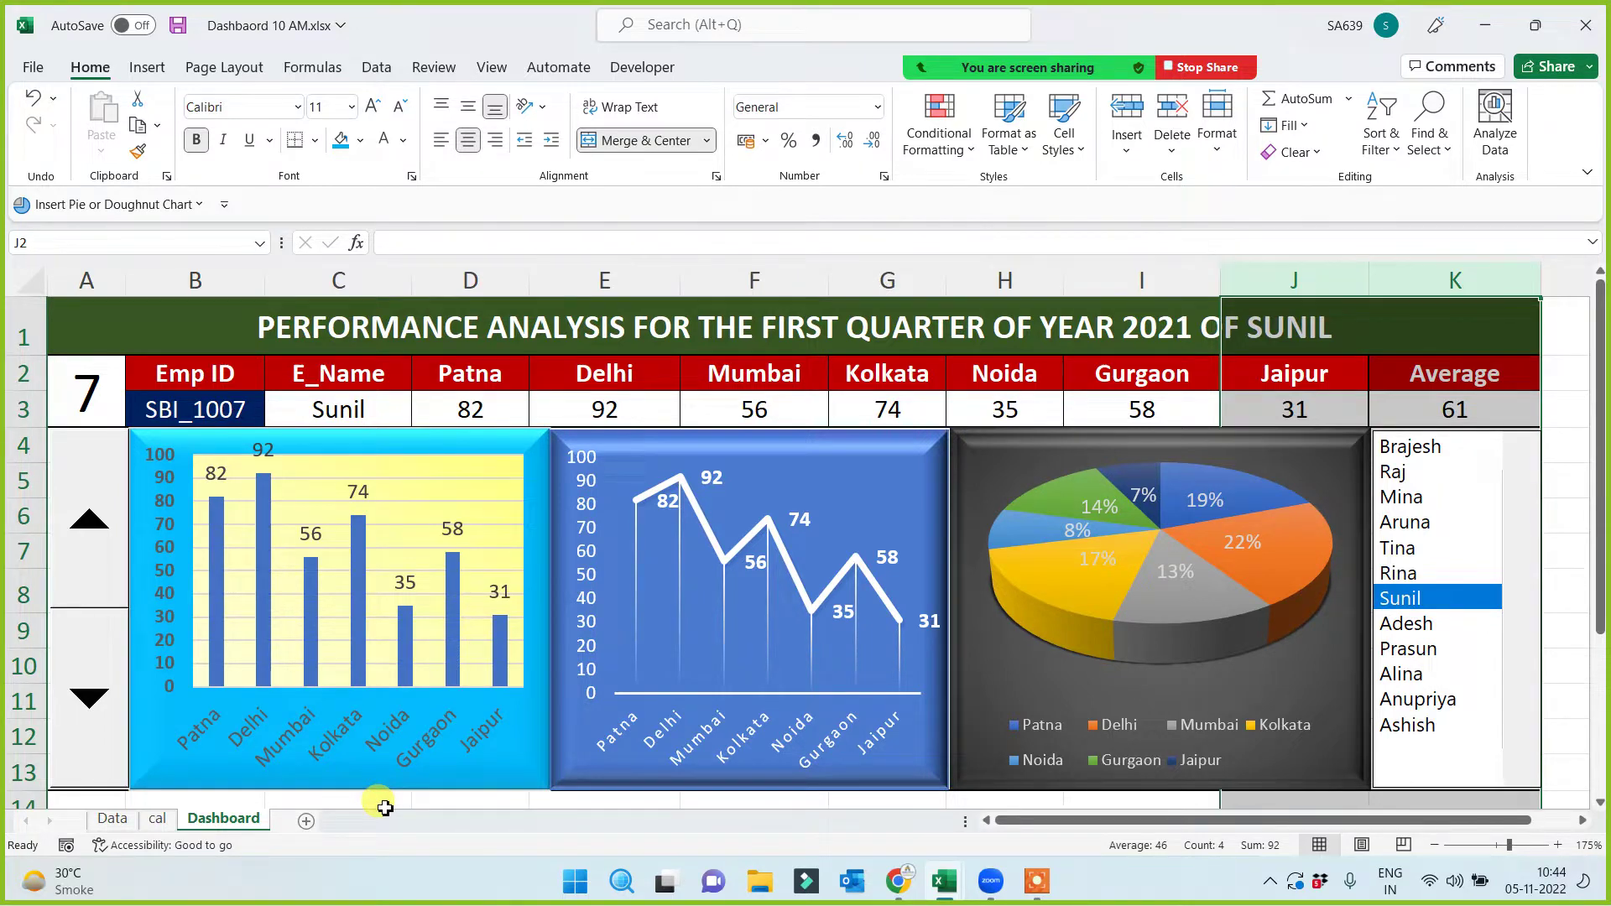
{"action": "left_click", "coordinate": [235, 801]}
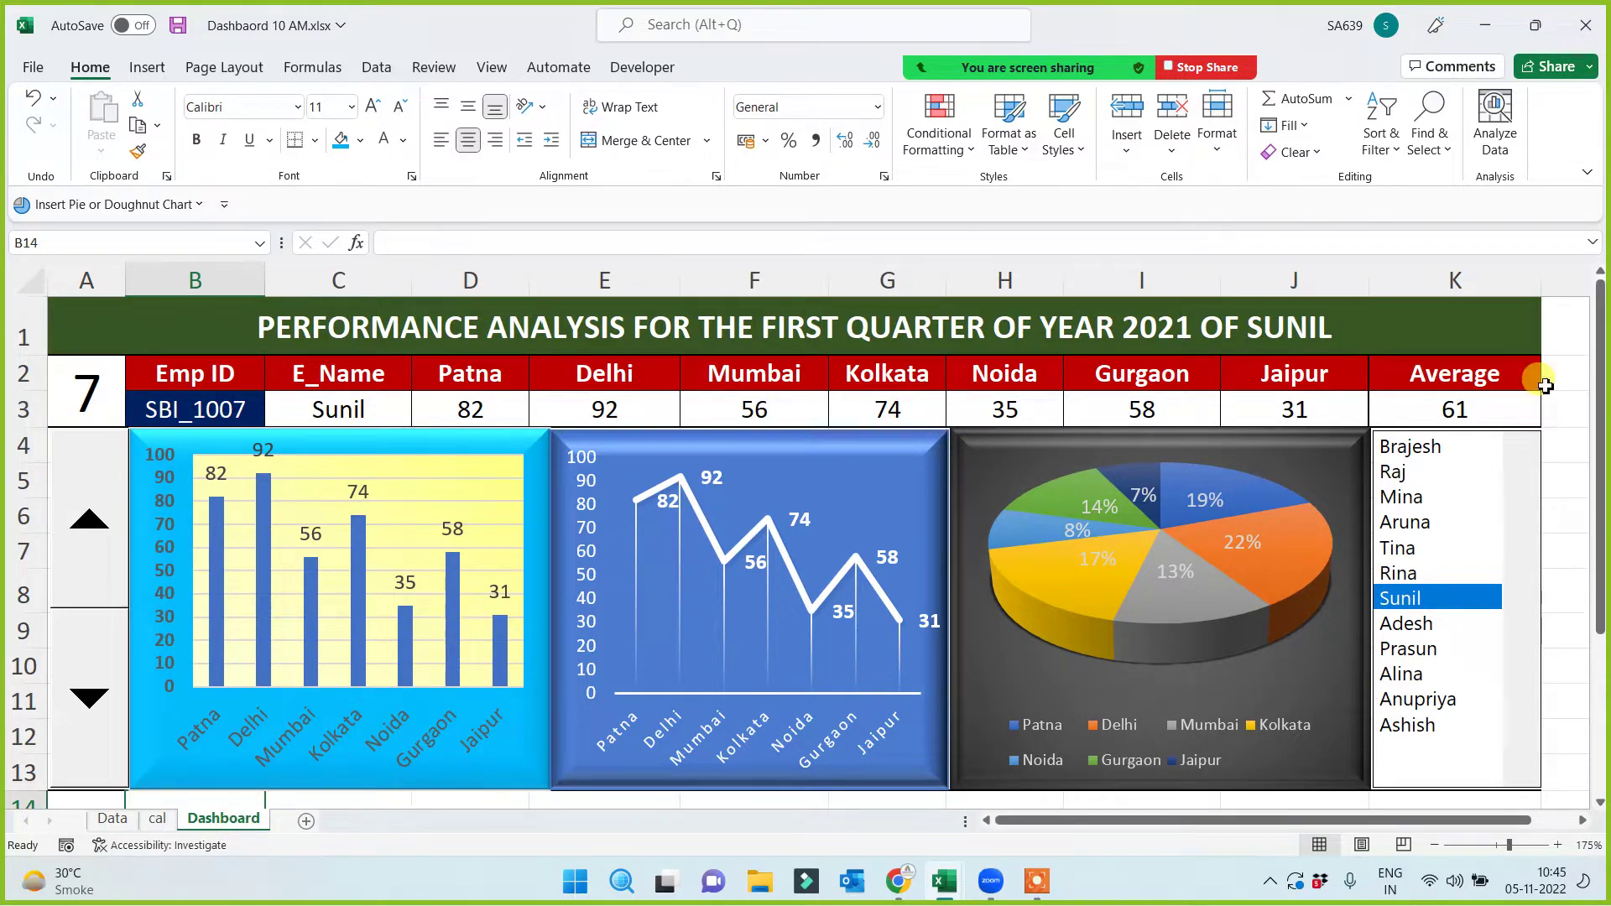
{"action": "left_click", "coordinate": [1569, 374]}
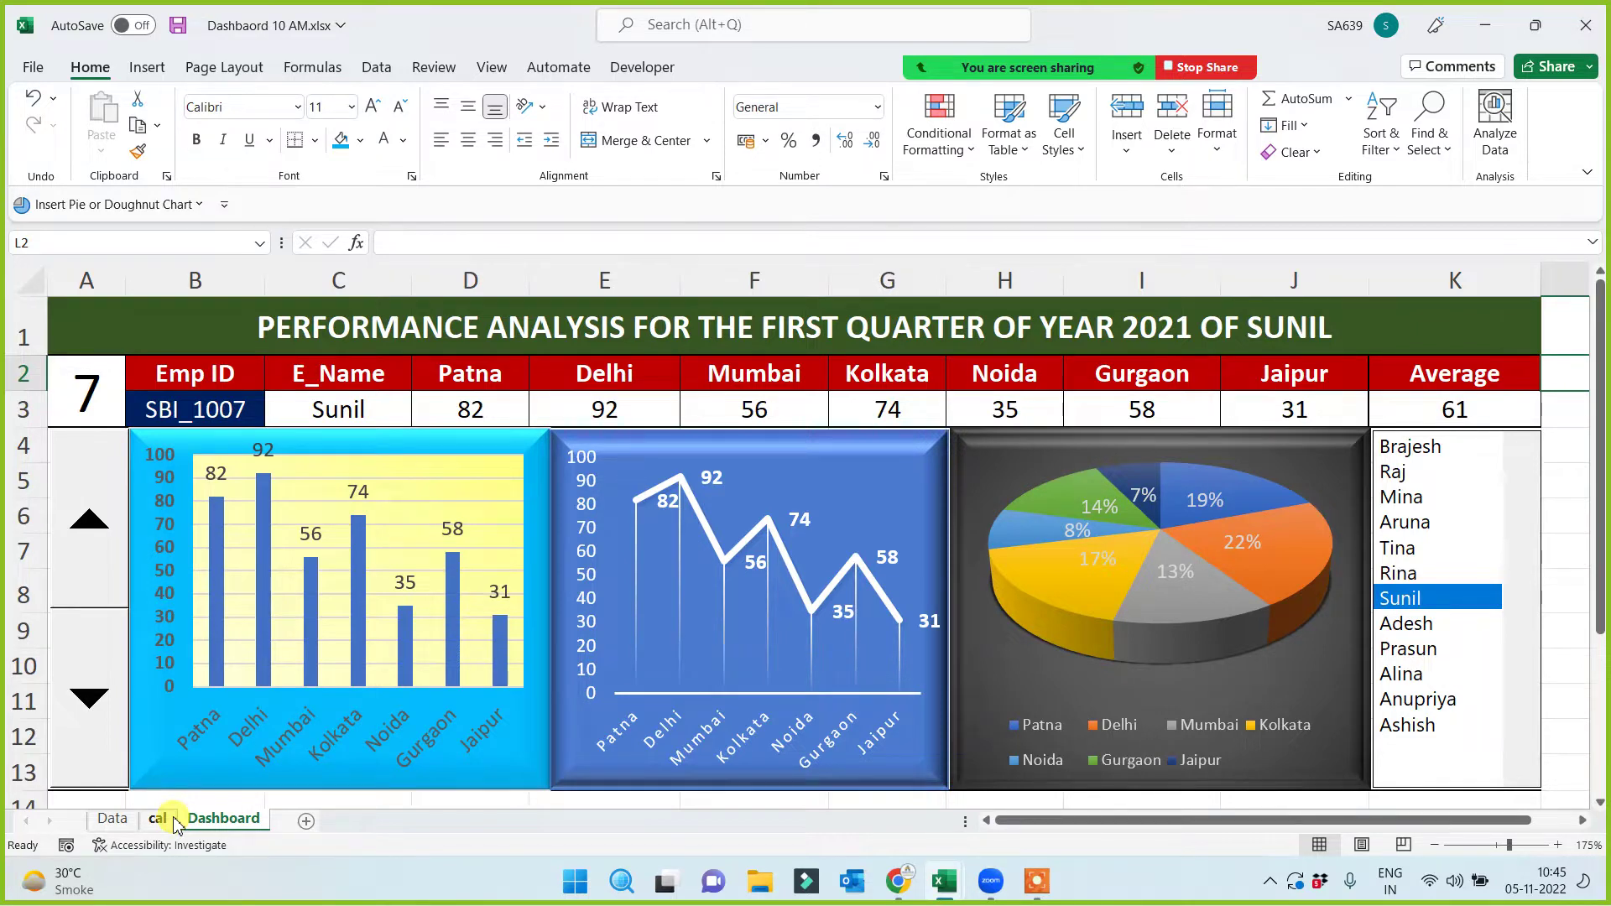
Copy the whole Dashboard sheet and paste it onto a new Sheet1
{"action": "key", "text": "ctrl+c"}
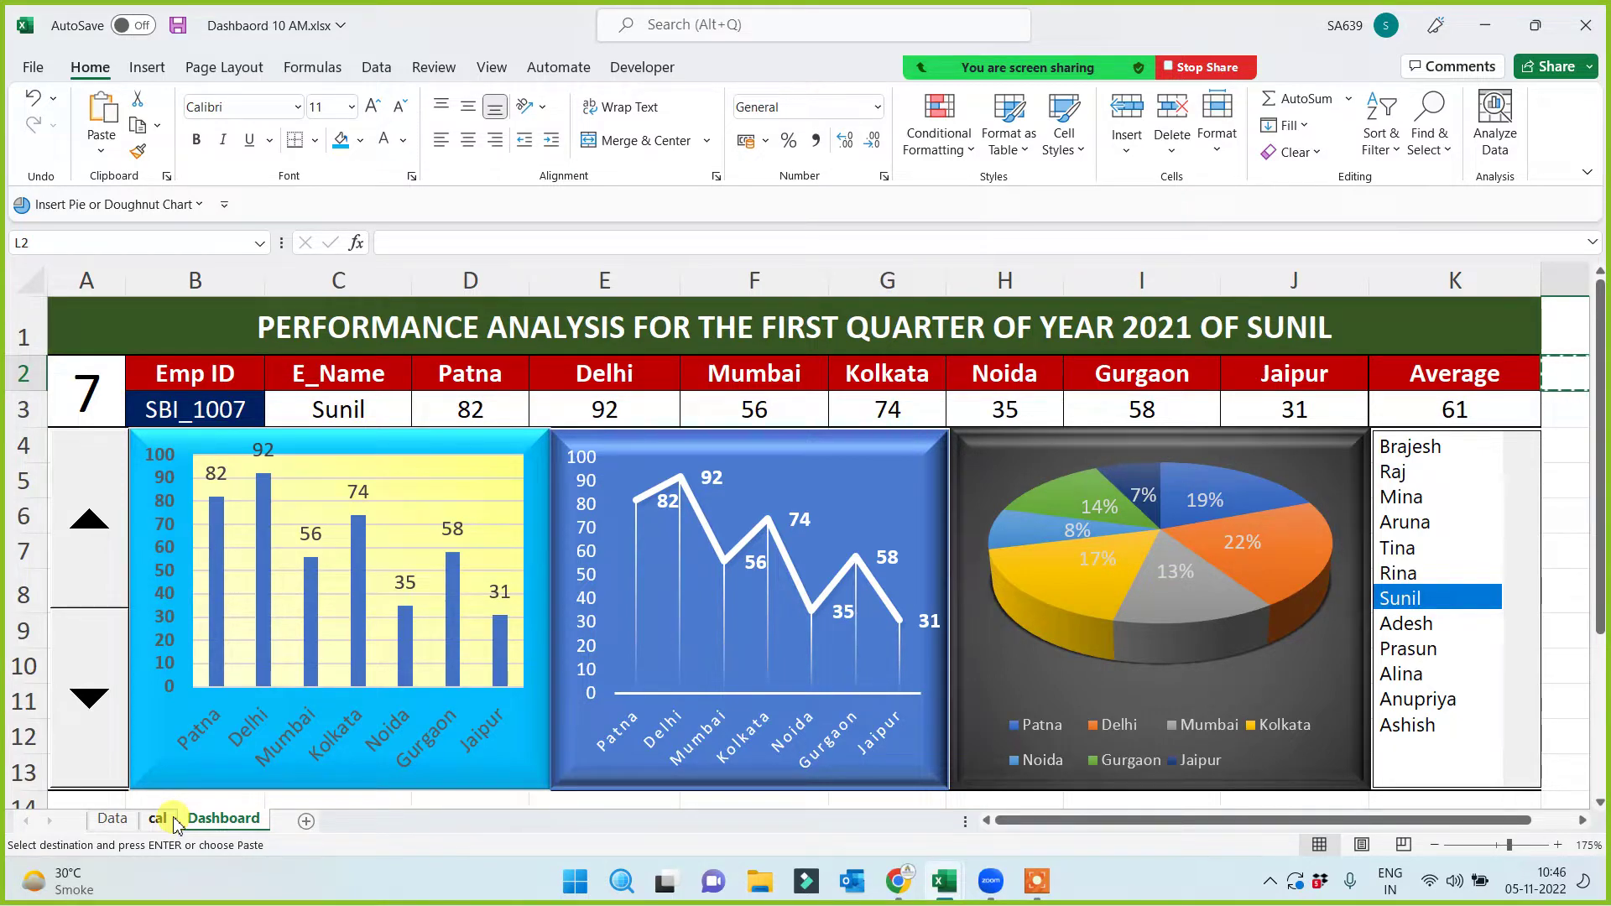
{"action": "scroll", "coordinate": [206, 797], "scroll_direction": "down", "scroll_amount": 1}
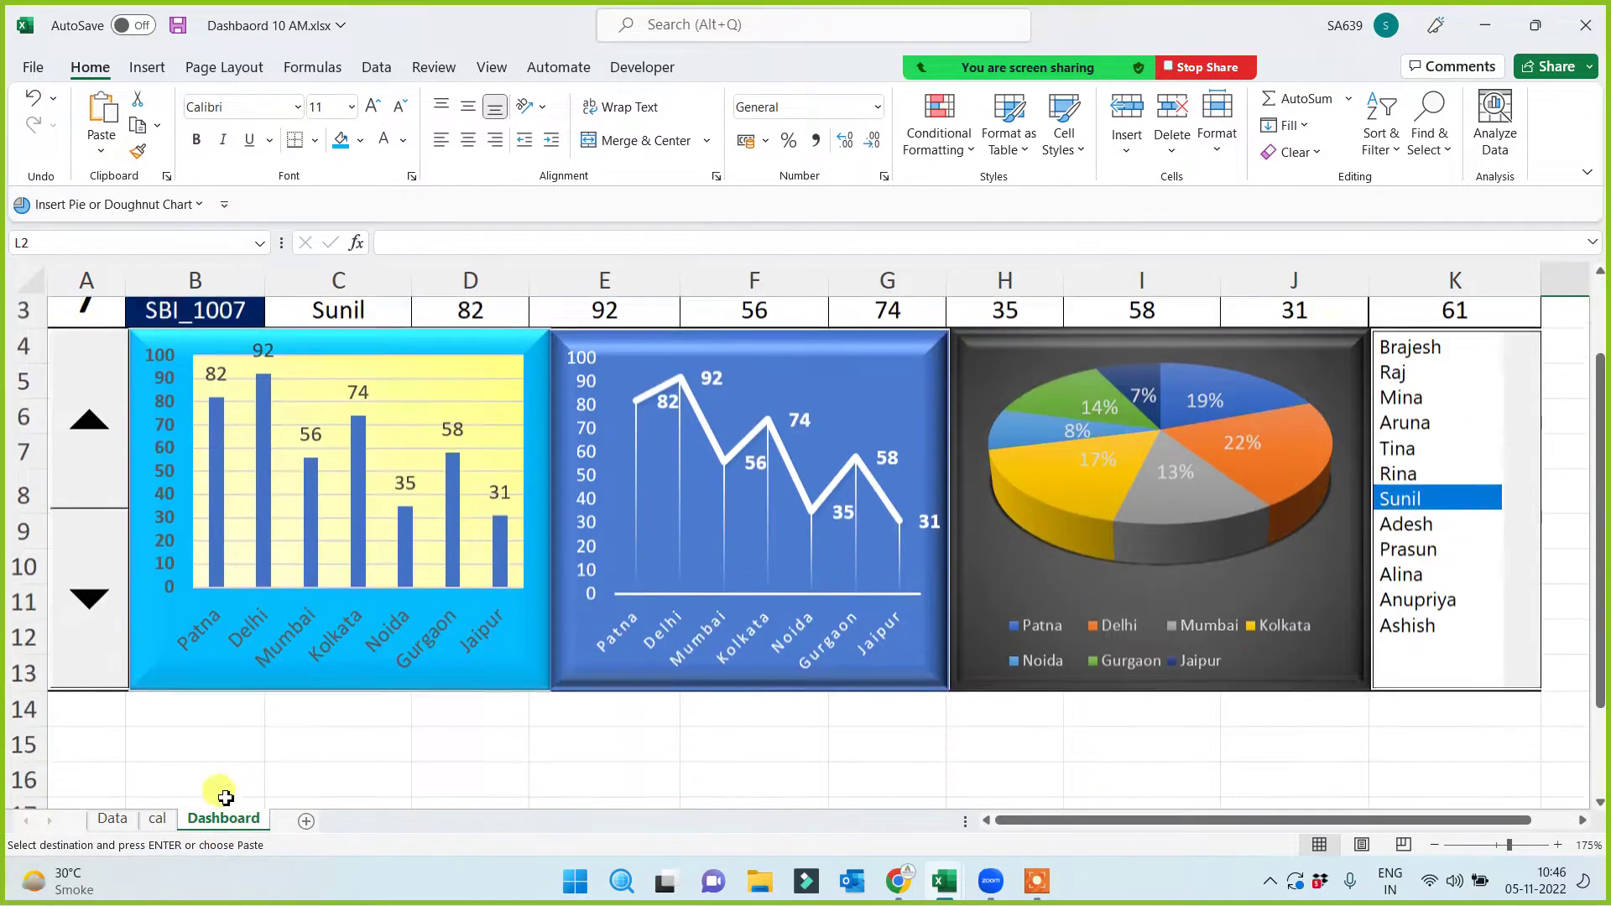
{"action": "left_click", "coordinate": [205, 746]}
{"action": "key", "text": "ctrl+a"}
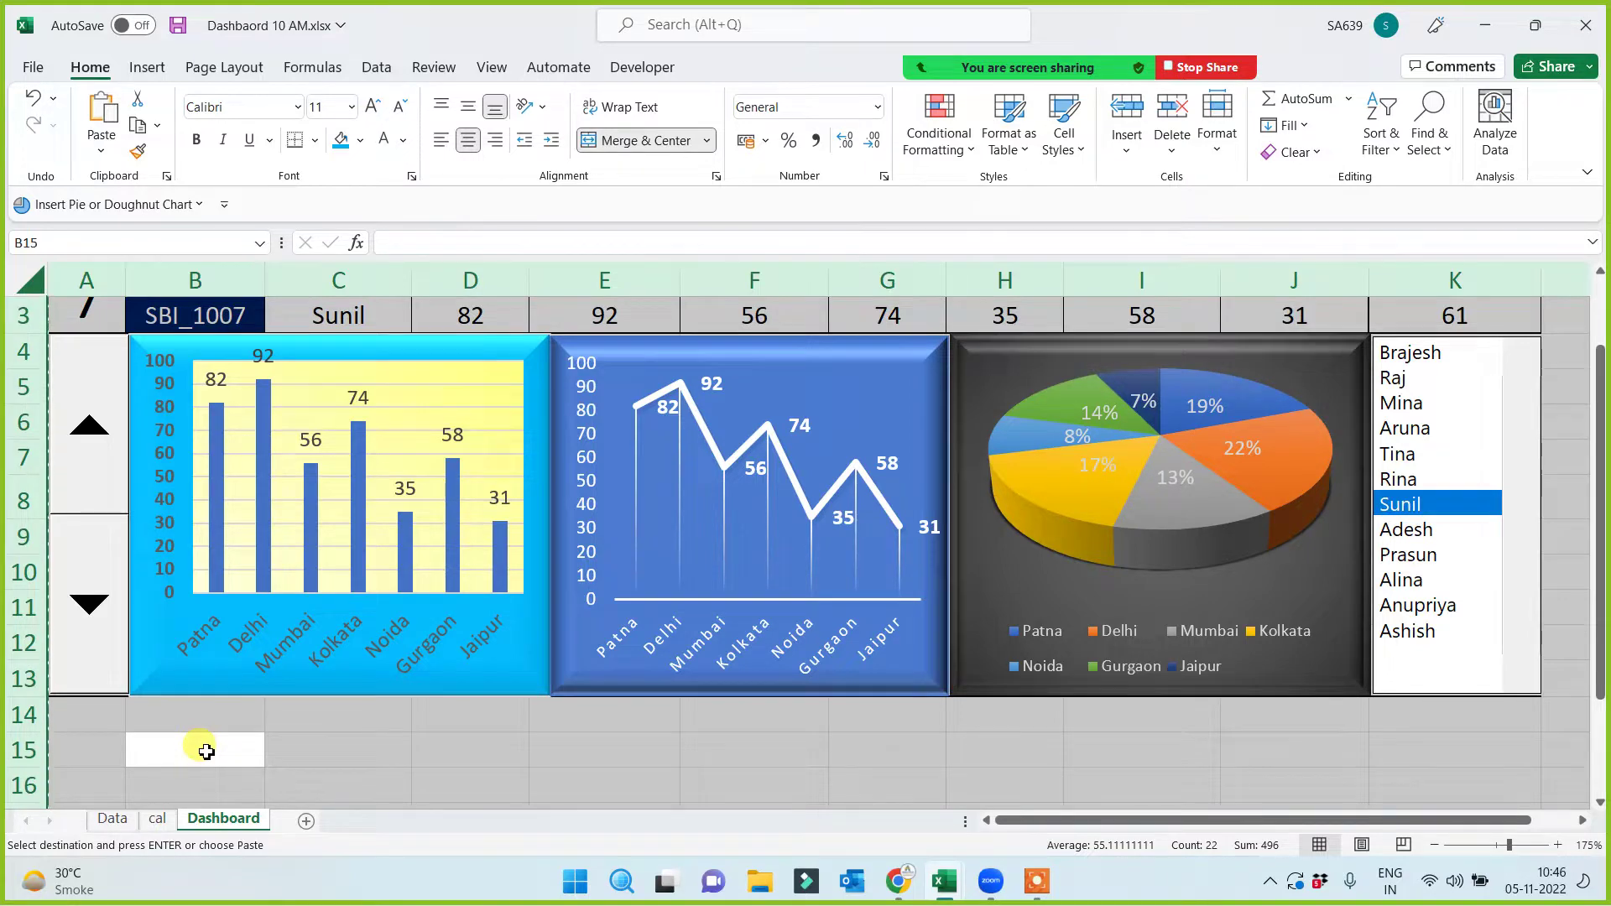
{"action": "left_click", "coordinate": [306, 821]}
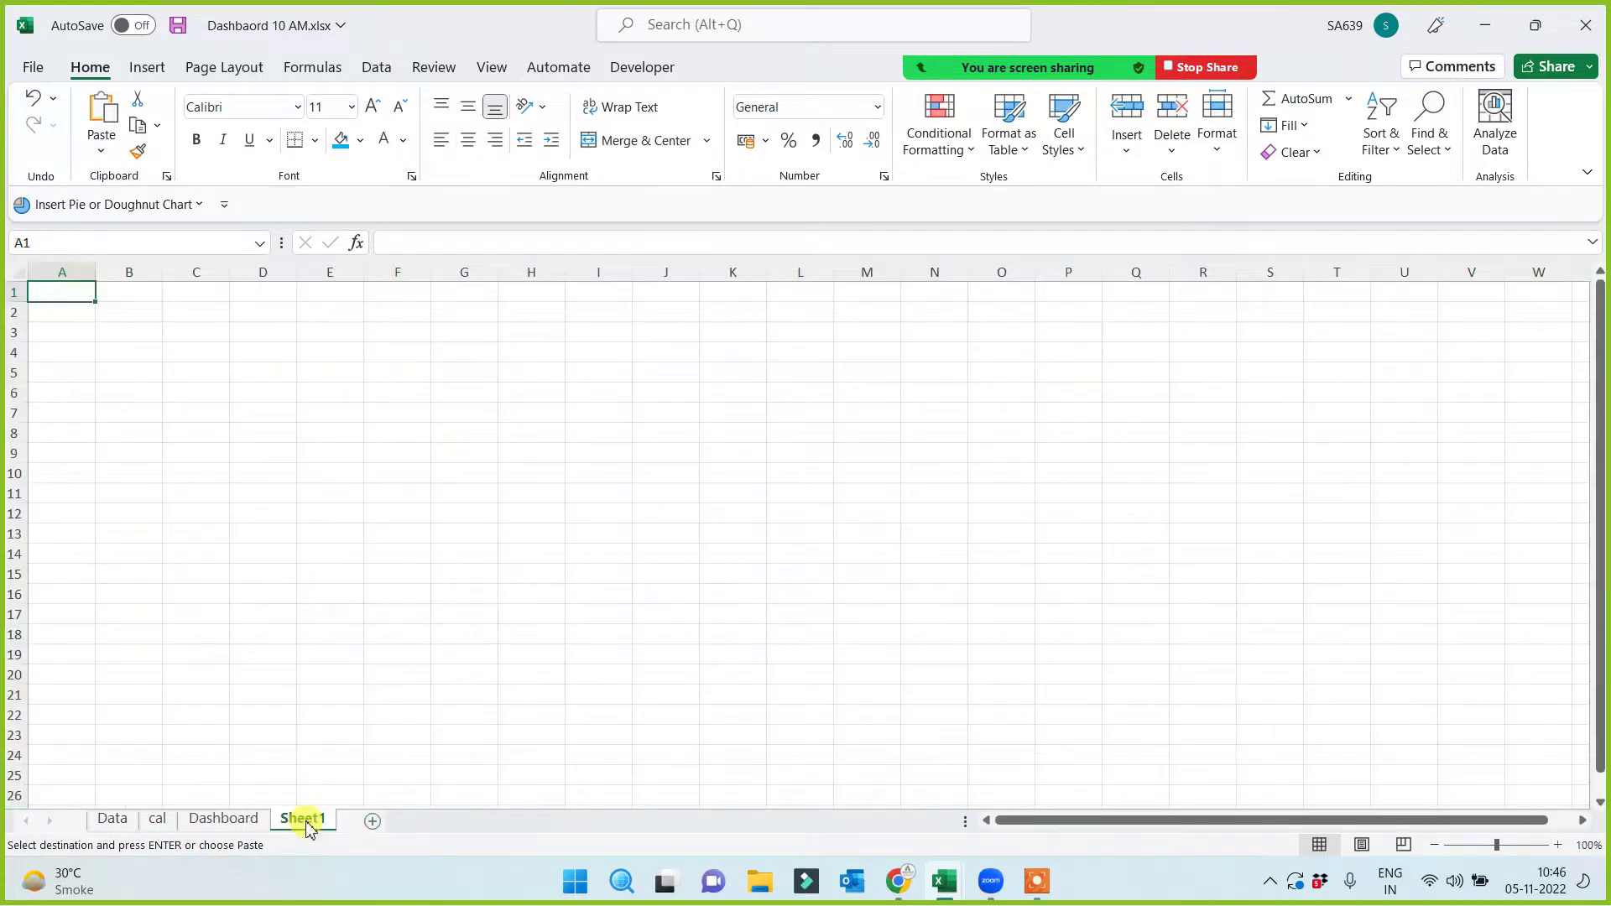
{"action": "key", "text": "ctrl+v"}
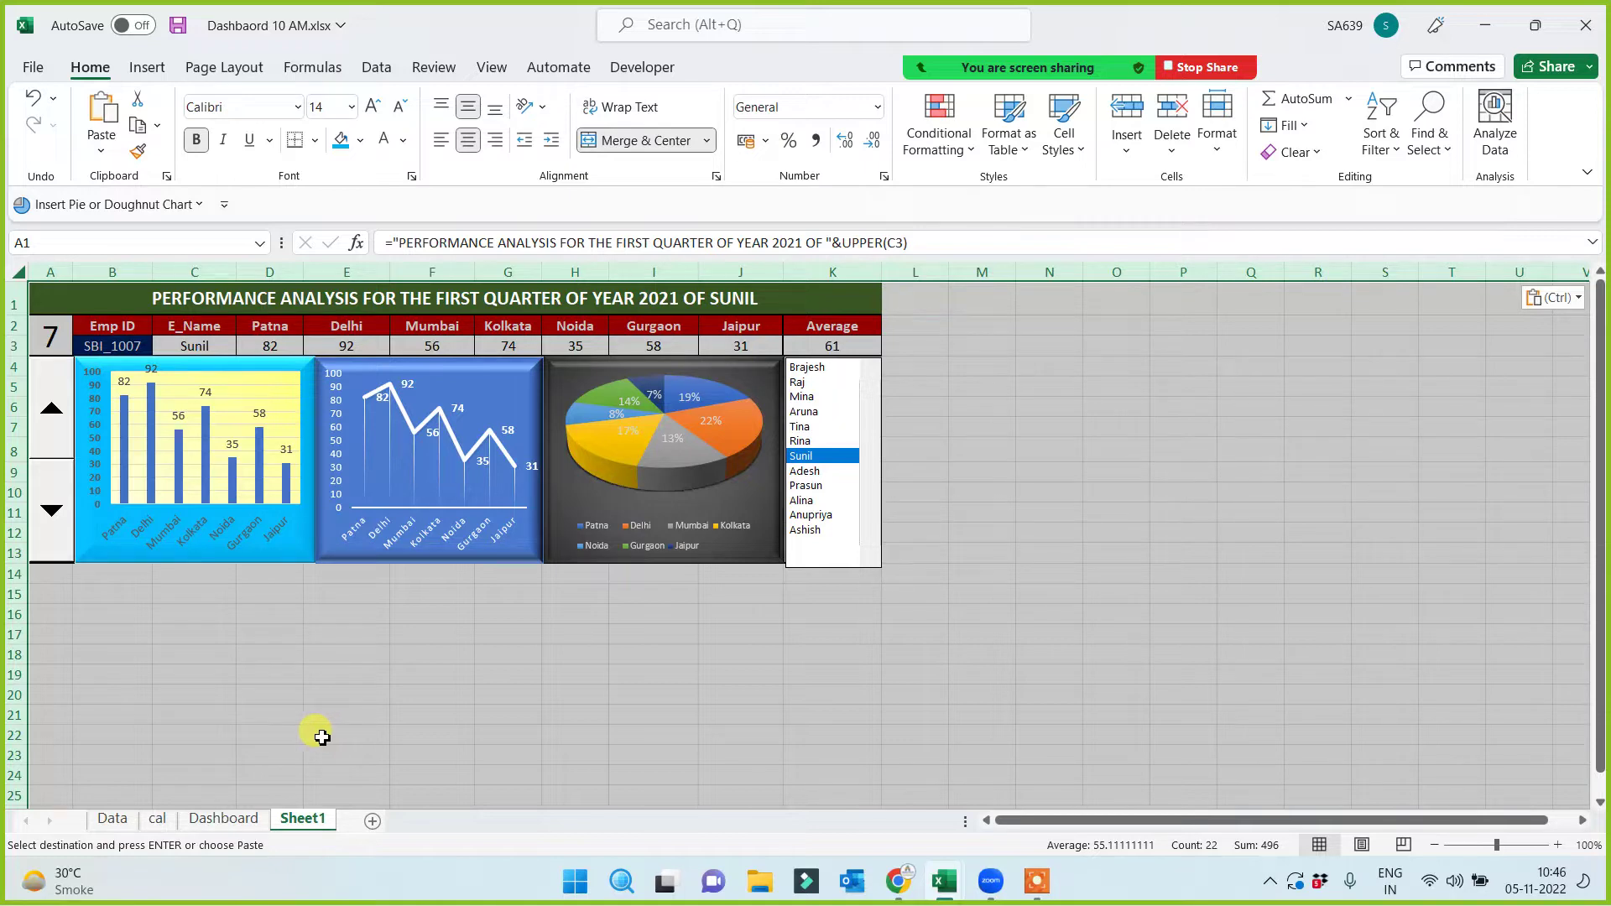
Check the pasted copy on Sheet1, then return to the Dashboard sheet
{"action": "scroll", "coordinate": [278, 735], "scroll_direction": "up", "scroll_amount": 1}
{"action": "scroll", "coordinate": [277, 735], "scroll_direction": "up", "scroll_amount": 1}
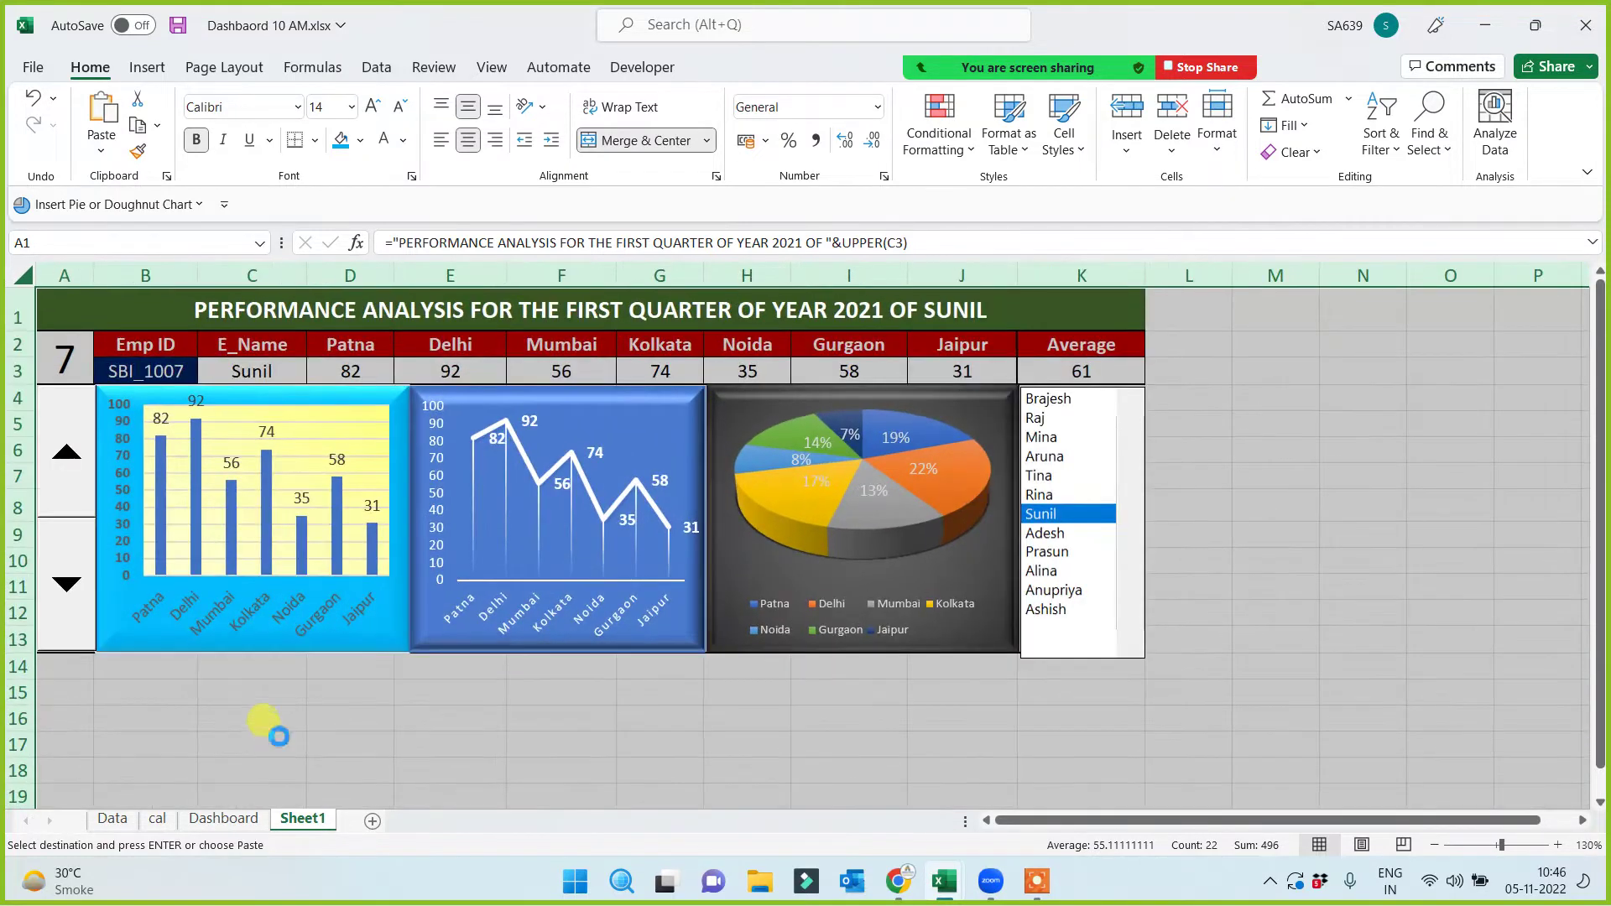
{"action": "scroll", "coordinate": [278, 735], "scroll_direction": "up", "scroll_amount": 1}
{"action": "scroll", "coordinate": [277, 735], "scroll_direction": "up", "scroll_amount": 1}
{"action": "scroll", "coordinate": [313, 772], "scroll_direction": "up", "scroll_amount": 1}
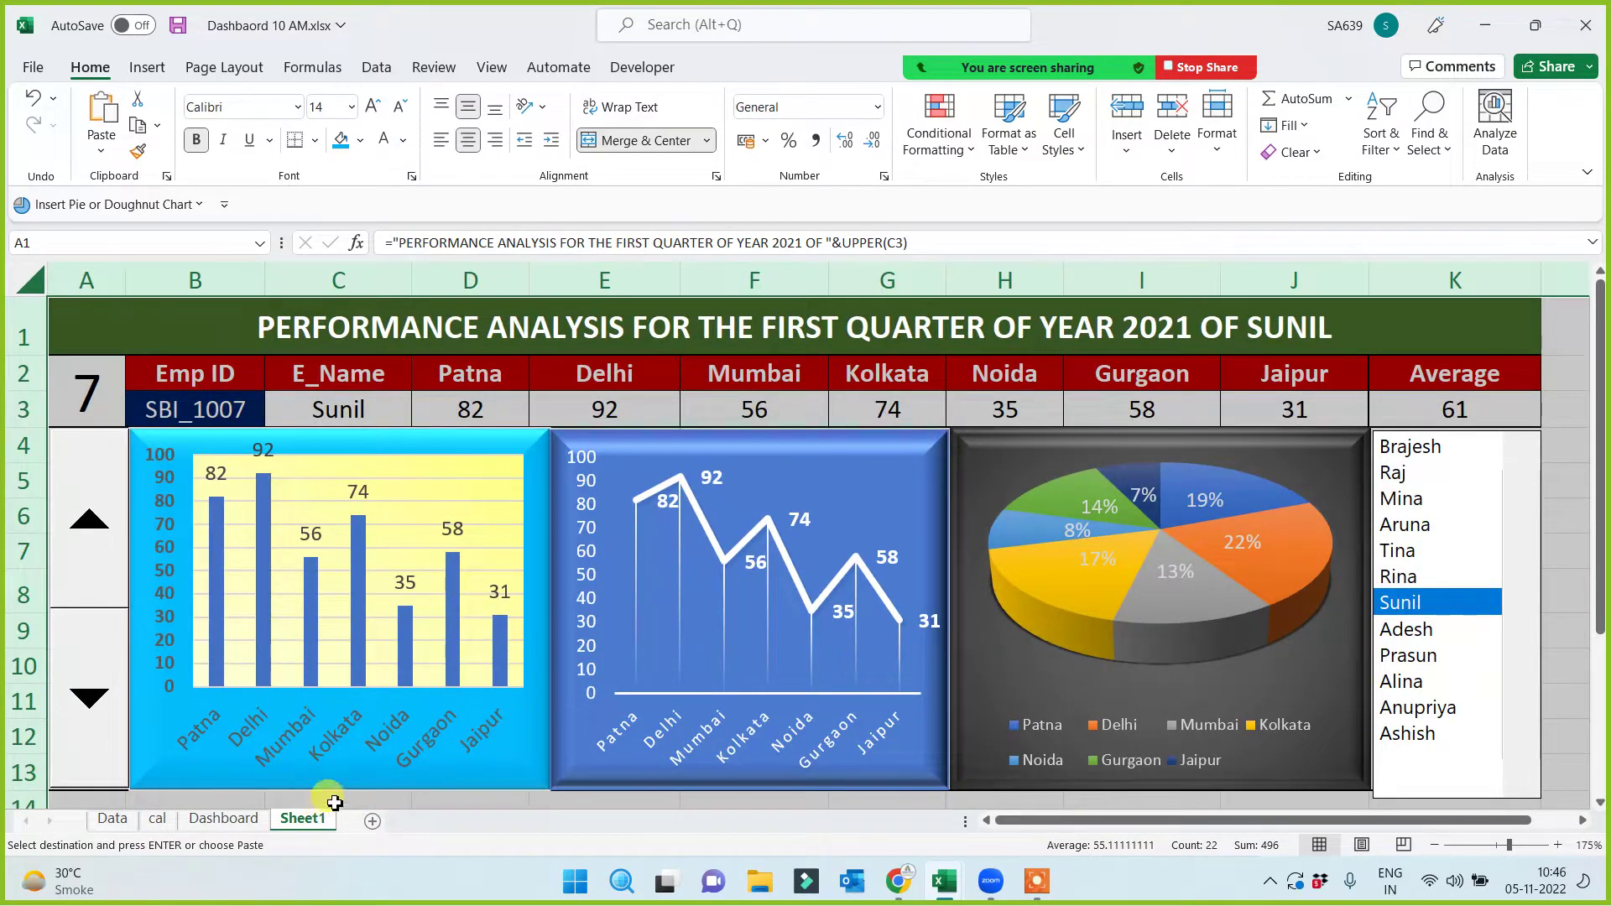
{"action": "left_click", "coordinate": [329, 799]}
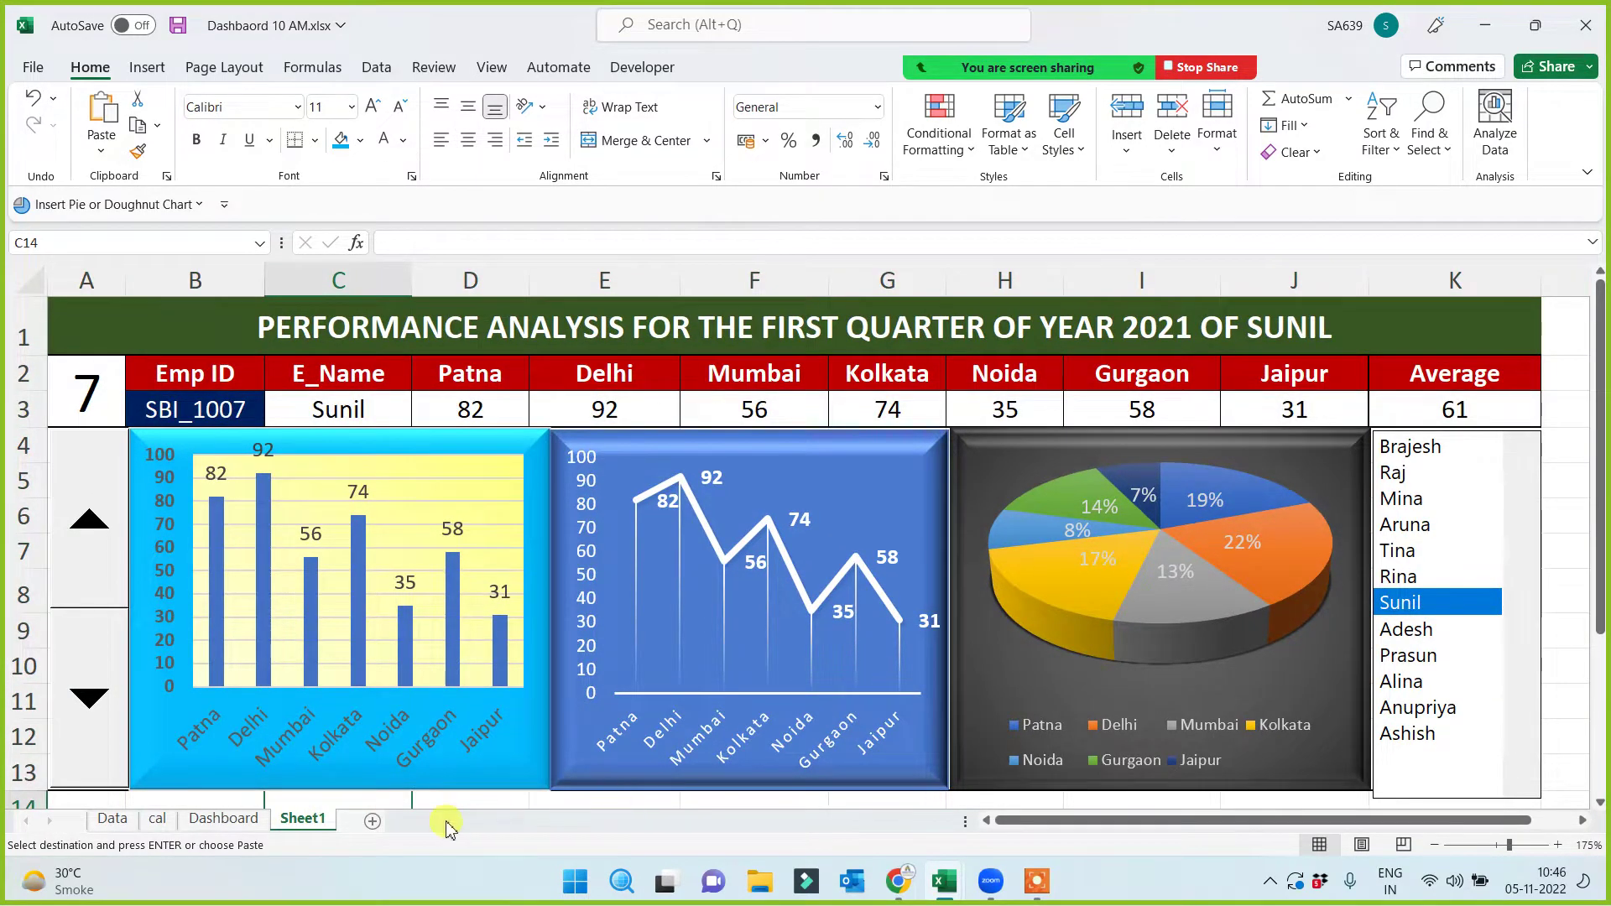
{"action": "left_click", "coordinate": [224, 819]}
Duplicate the Dashboard sheet with Move or Copy and Create a copy ticked
{"action": "right_click", "coordinate": [238, 825]}
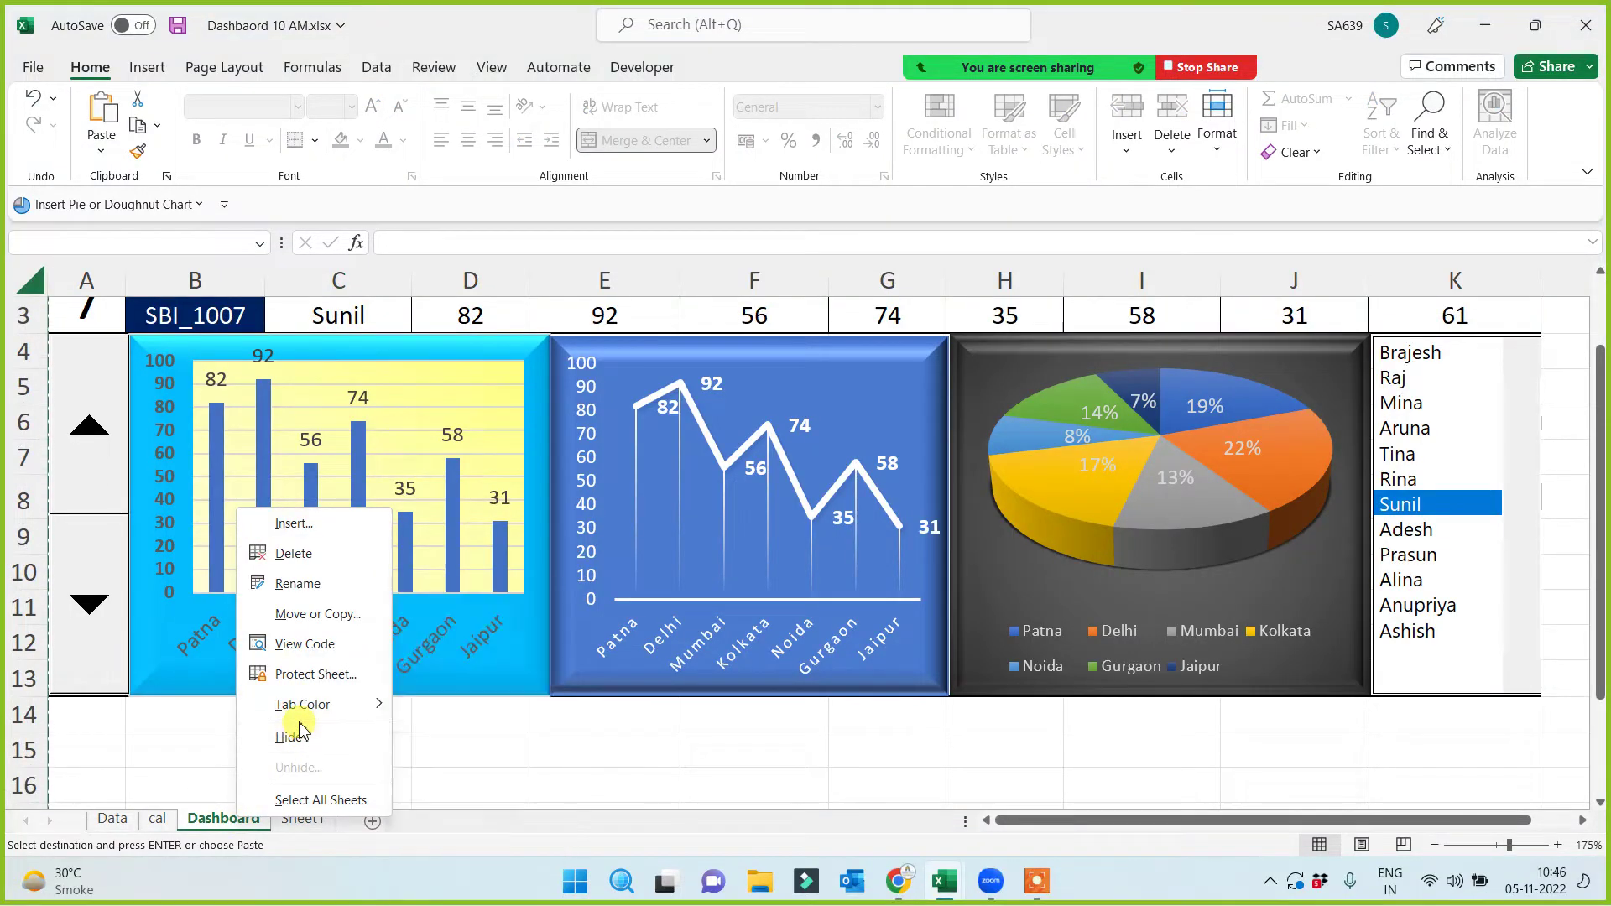
{"action": "left_click", "coordinate": [304, 617]}
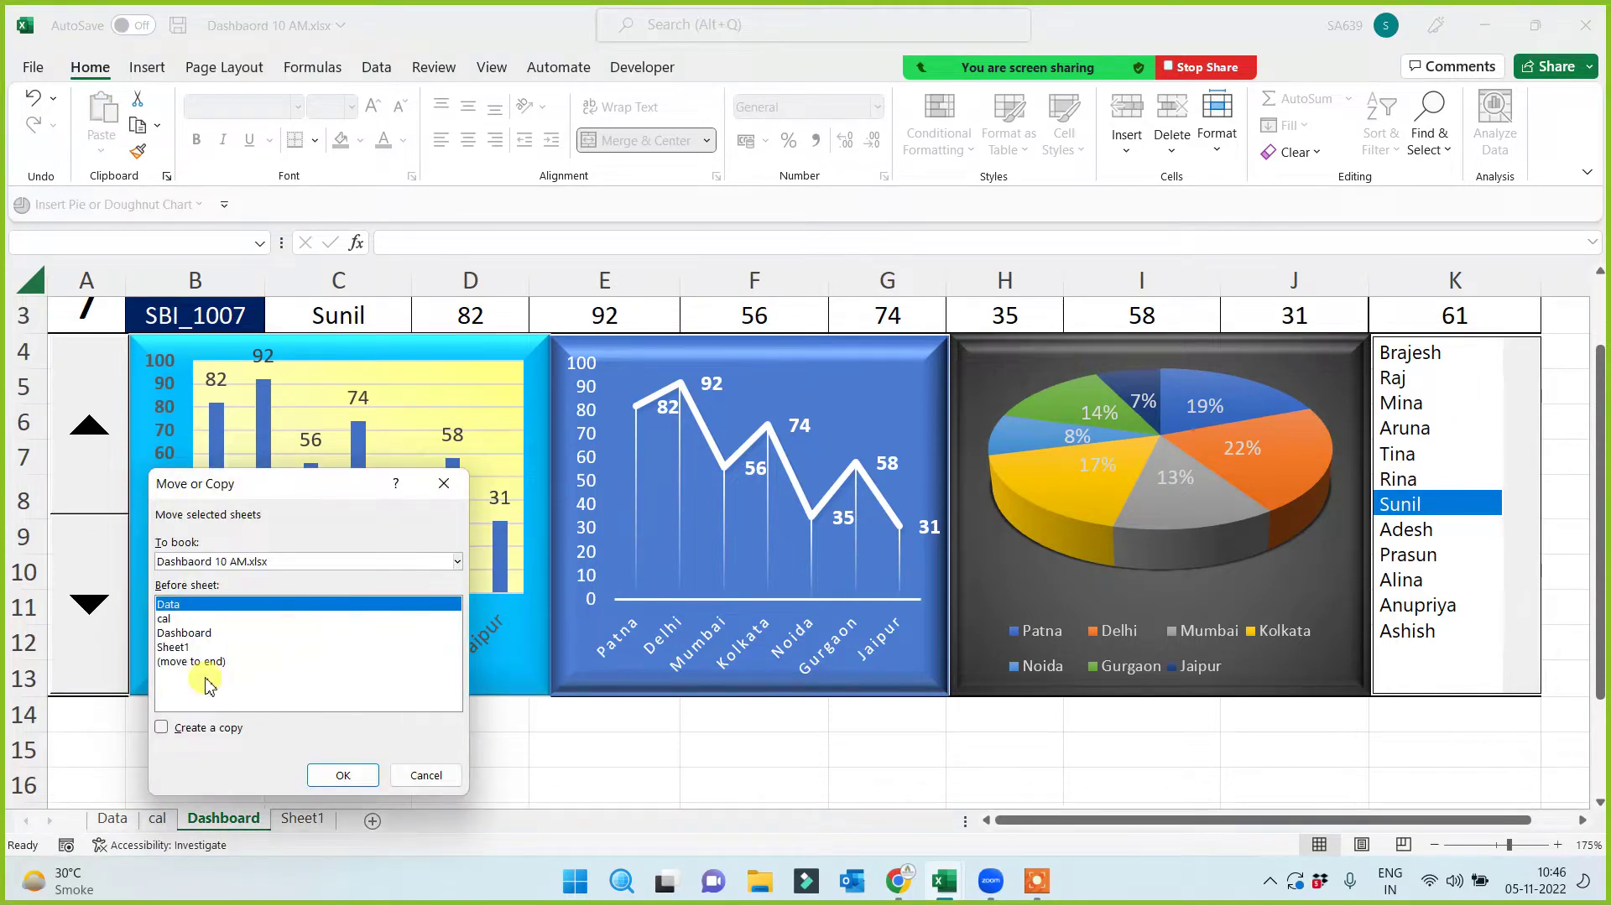
{"action": "left_click", "coordinate": [161, 727]}
{"action": "left_click", "coordinate": [342, 775]}
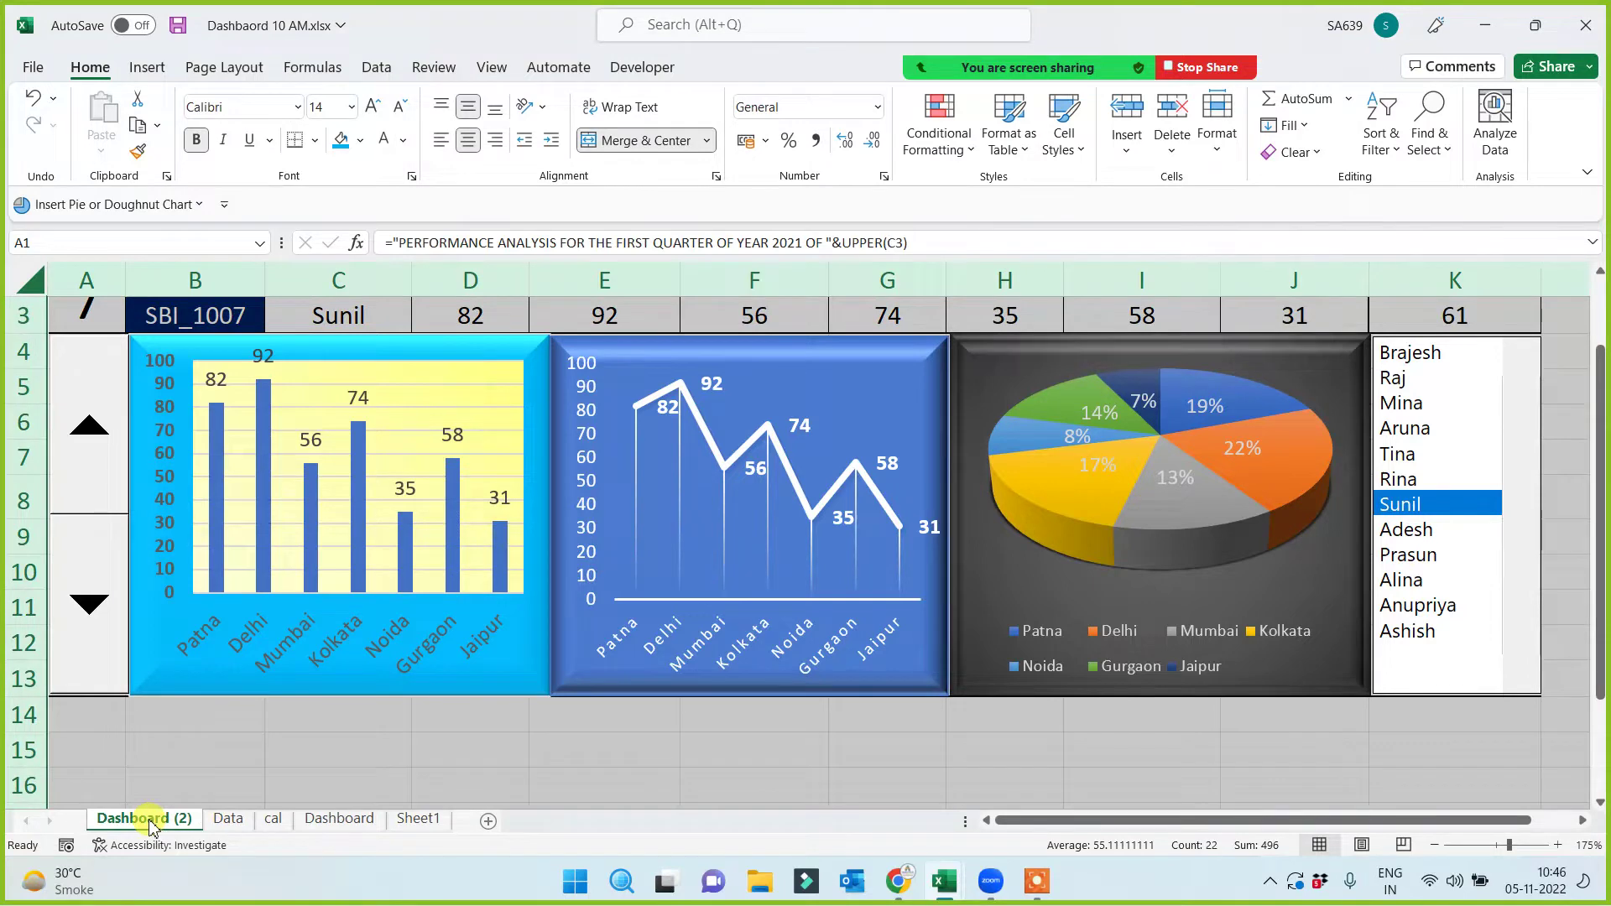
{"action": "left_click", "coordinate": [311, 779]}
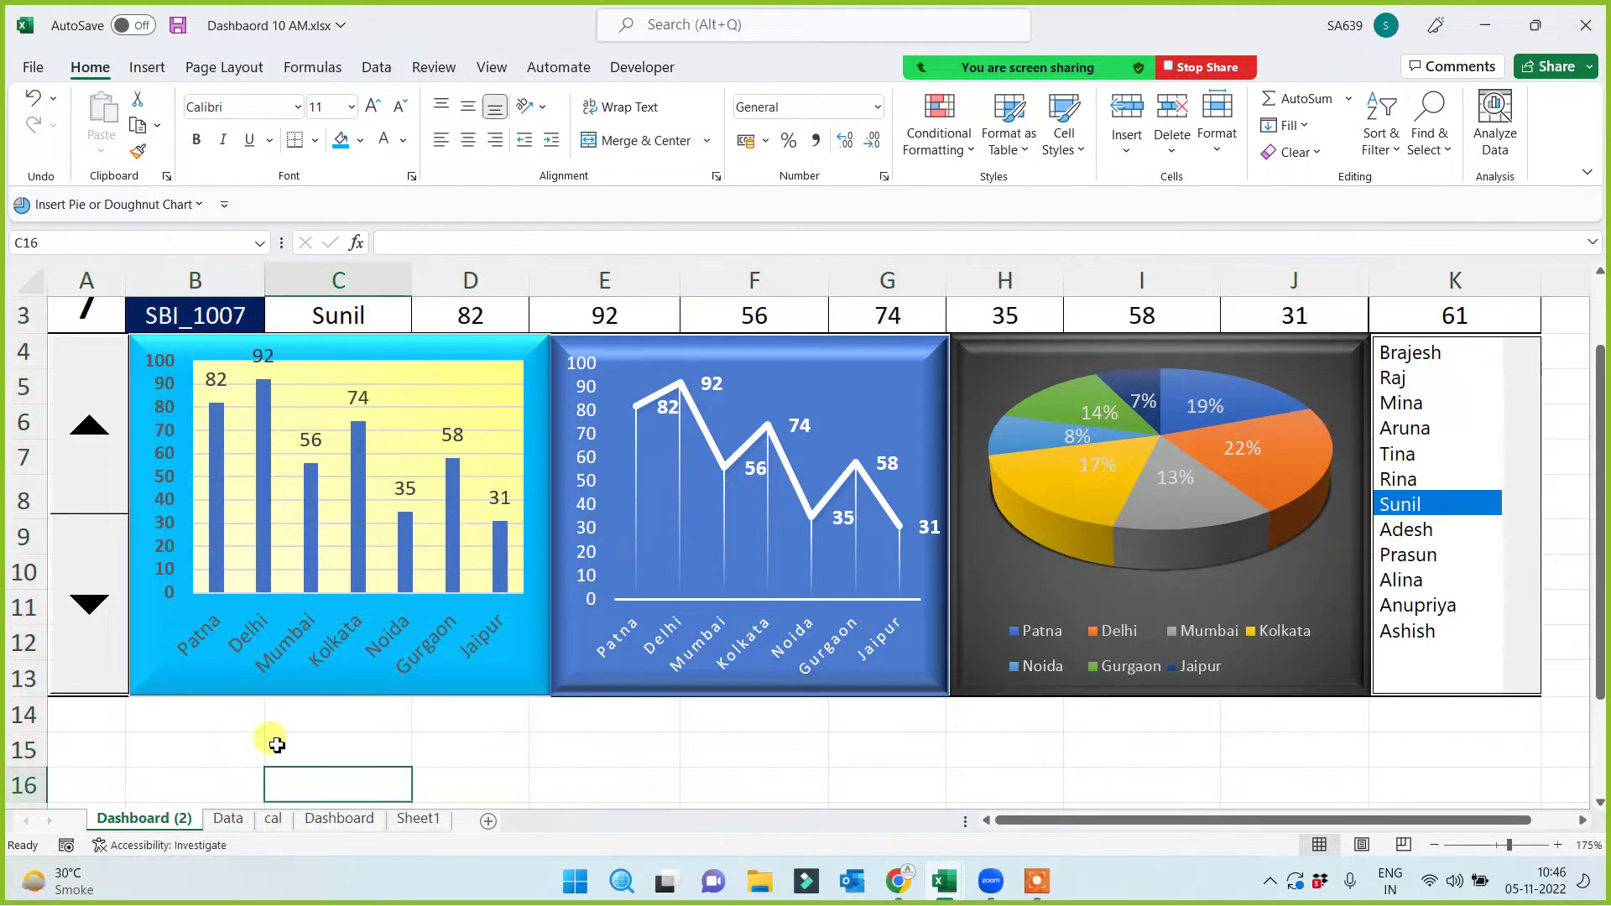
Scroll through the pasted dashboard copy on Sheet1
{"action": "scroll", "coordinate": [766, 659], "scroll_direction": "up", "scroll_amount": 1}
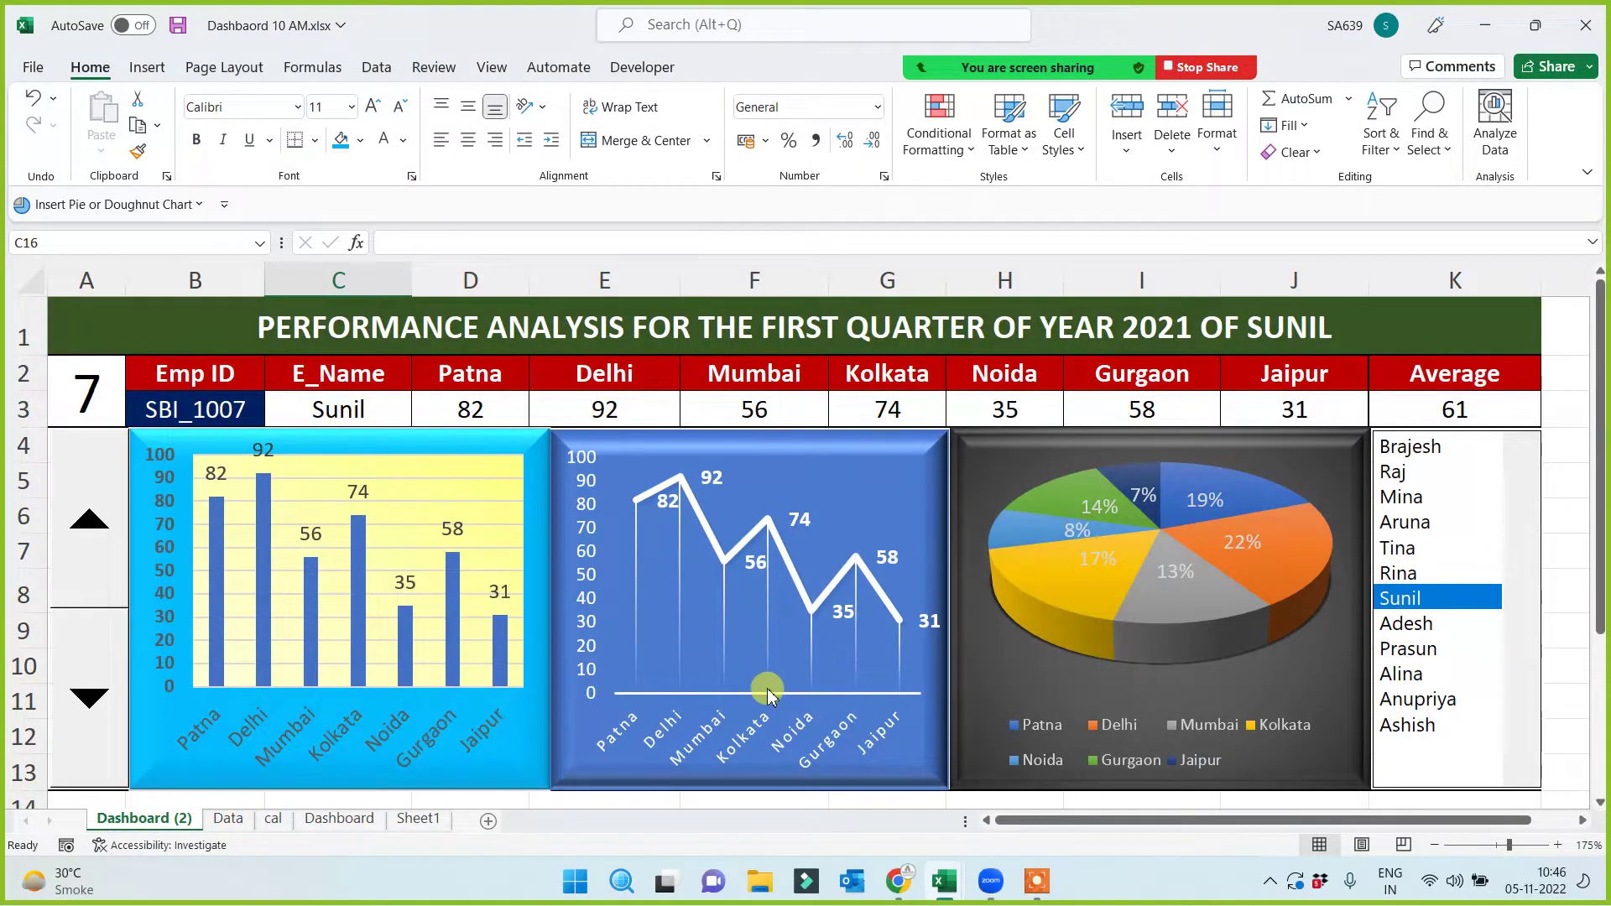
{"action": "left_click", "coordinate": [415, 820]}
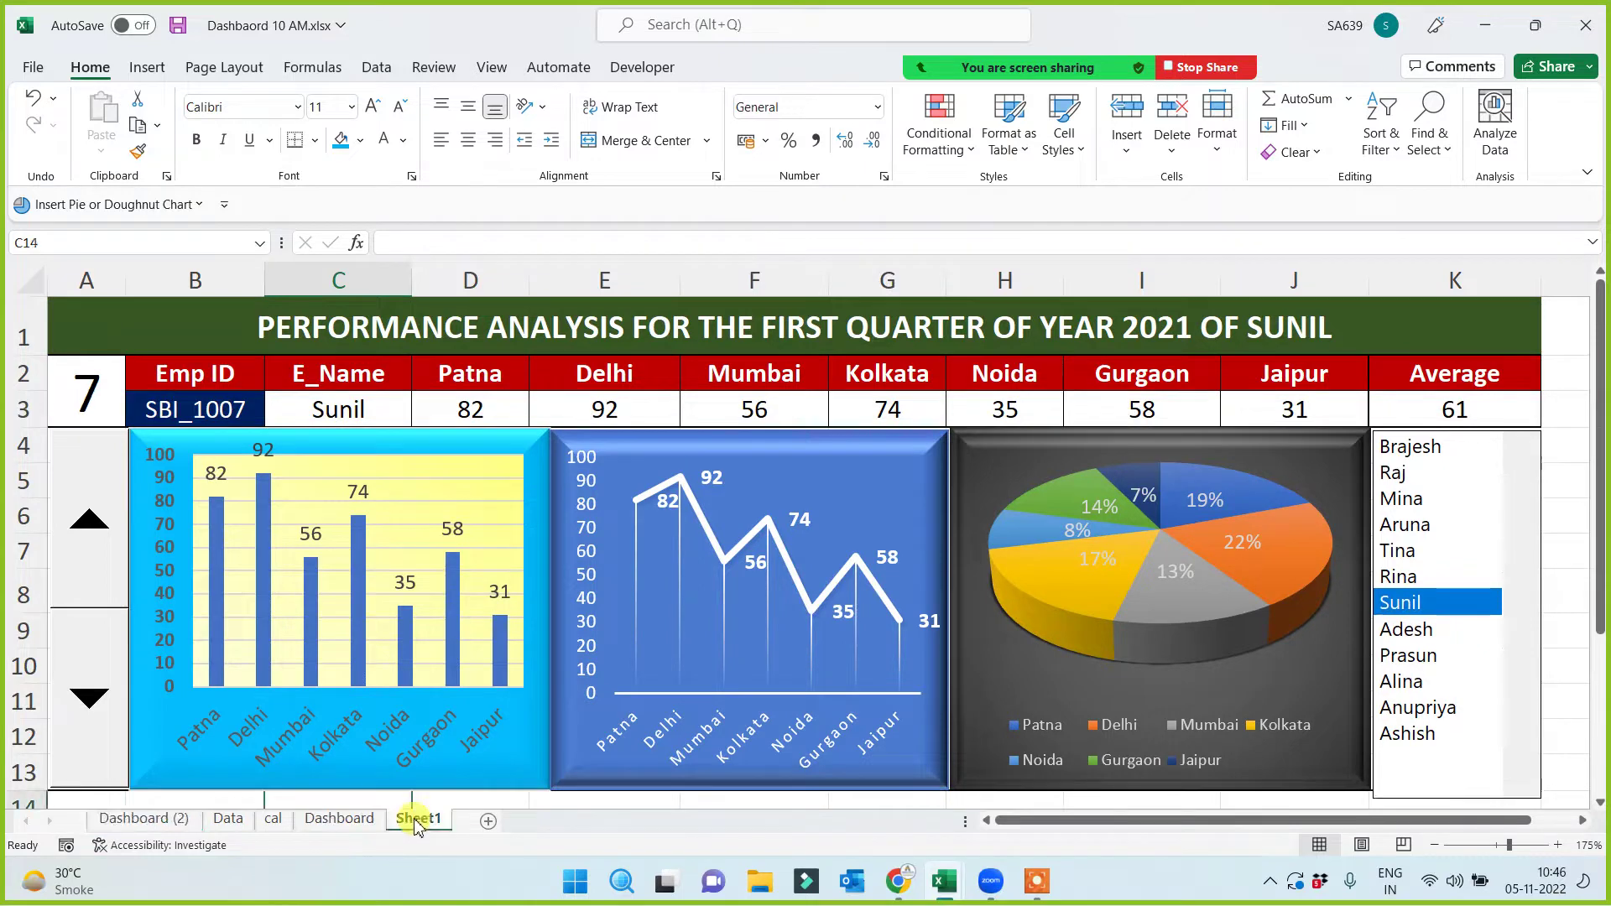
{"action": "scroll", "coordinate": [514, 759], "scroll_direction": "down", "scroll_amount": 1}
{"action": "scroll", "coordinate": [514, 763], "scroll_direction": "down", "scroll_amount": 2, "text": "ctrl"}
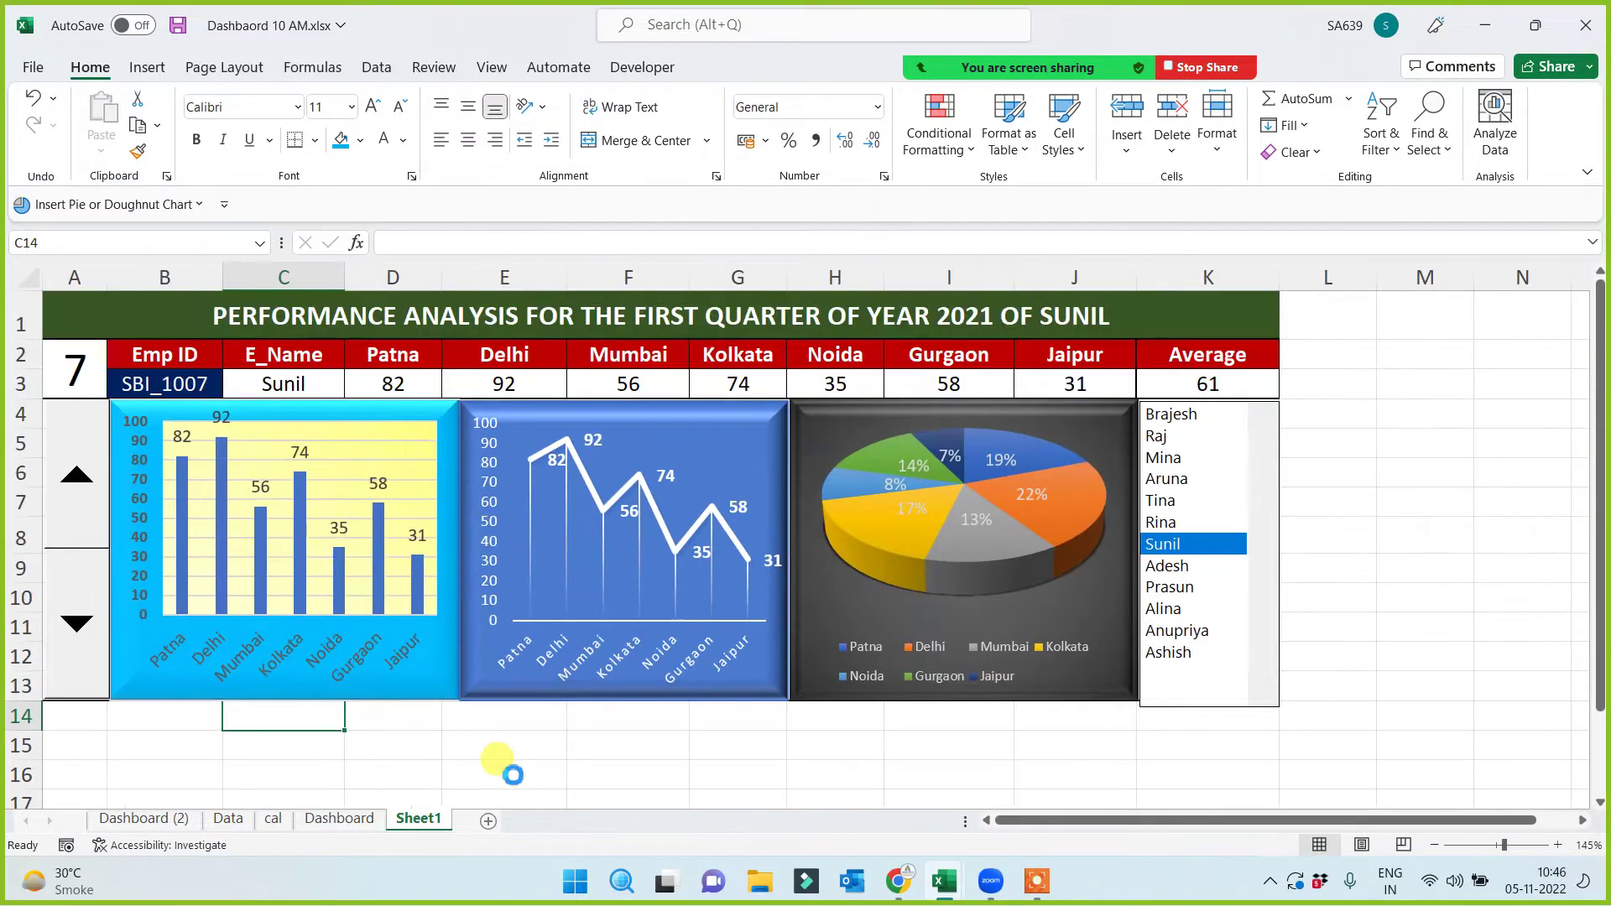
{"action": "scroll", "coordinate": [512, 780], "scroll_direction": "down", "scroll_amount": 3, "text": "ctrl"}
{"action": "scroll", "coordinate": [511, 781], "scroll_direction": "down", "scroll_amount": 1, "text": "ctrl"}
{"action": "scroll", "coordinate": [513, 778], "scroll_direction": "down", "scroll_amount": 1, "text": "ctrl"}
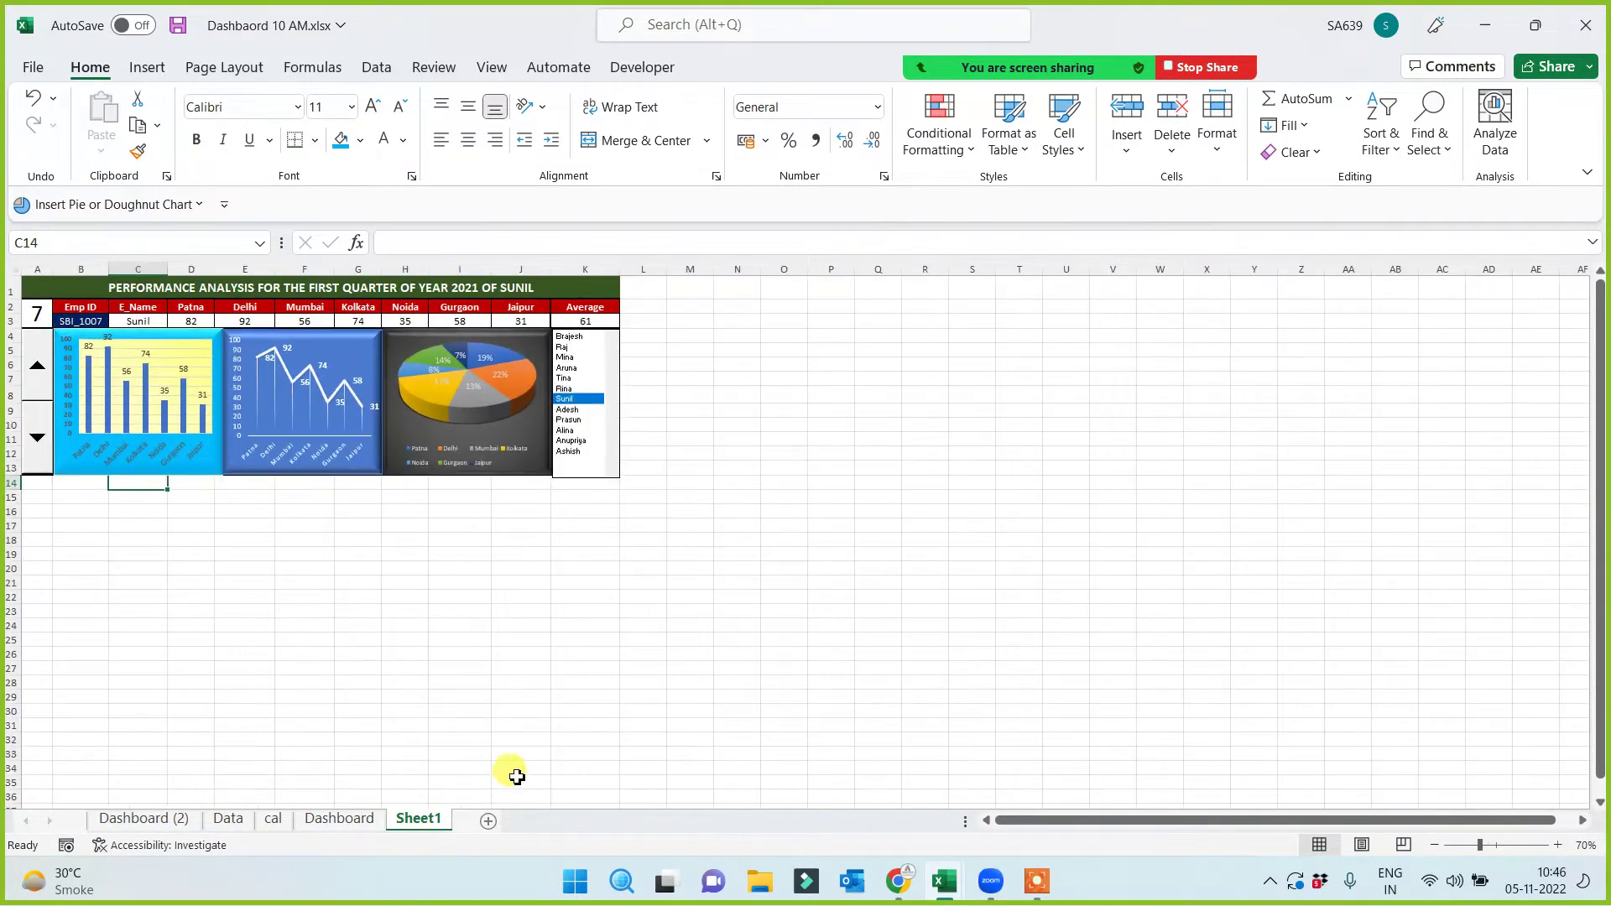
{"action": "scroll", "coordinate": [516, 772], "scroll_direction": "up", "scroll_amount": 2, "text": "ctrl"}
{"action": "scroll", "coordinate": [515, 768], "scroll_direction": "up", "scroll_amount": 1, "text": "ctrl"}
{"action": "scroll", "coordinate": [514, 763], "scroll_direction": "up", "scroll_amount": 1, "text": "ctrl"}
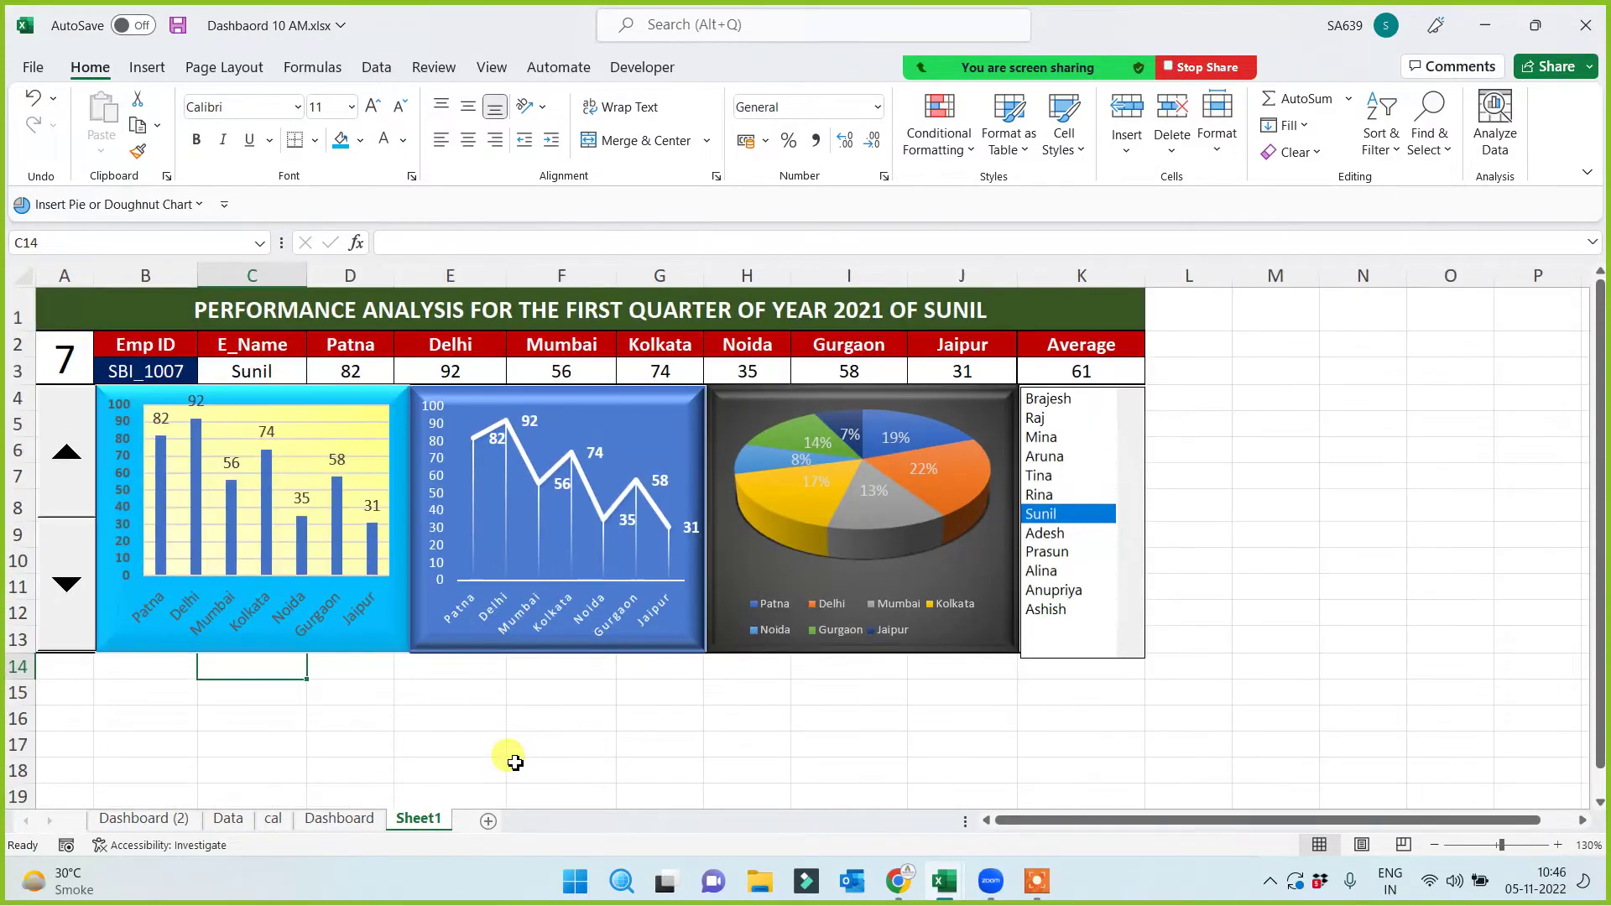
{"action": "scroll", "coordinate": [514, 761], "scroll_direction": "up", "scroll_amount": 1, "text": "ctrl"}
{"action": "scroll", "coordinate": [515, 763], "scroll_direction": "up", "scroll_amount": 1, "text": "ctrl"}
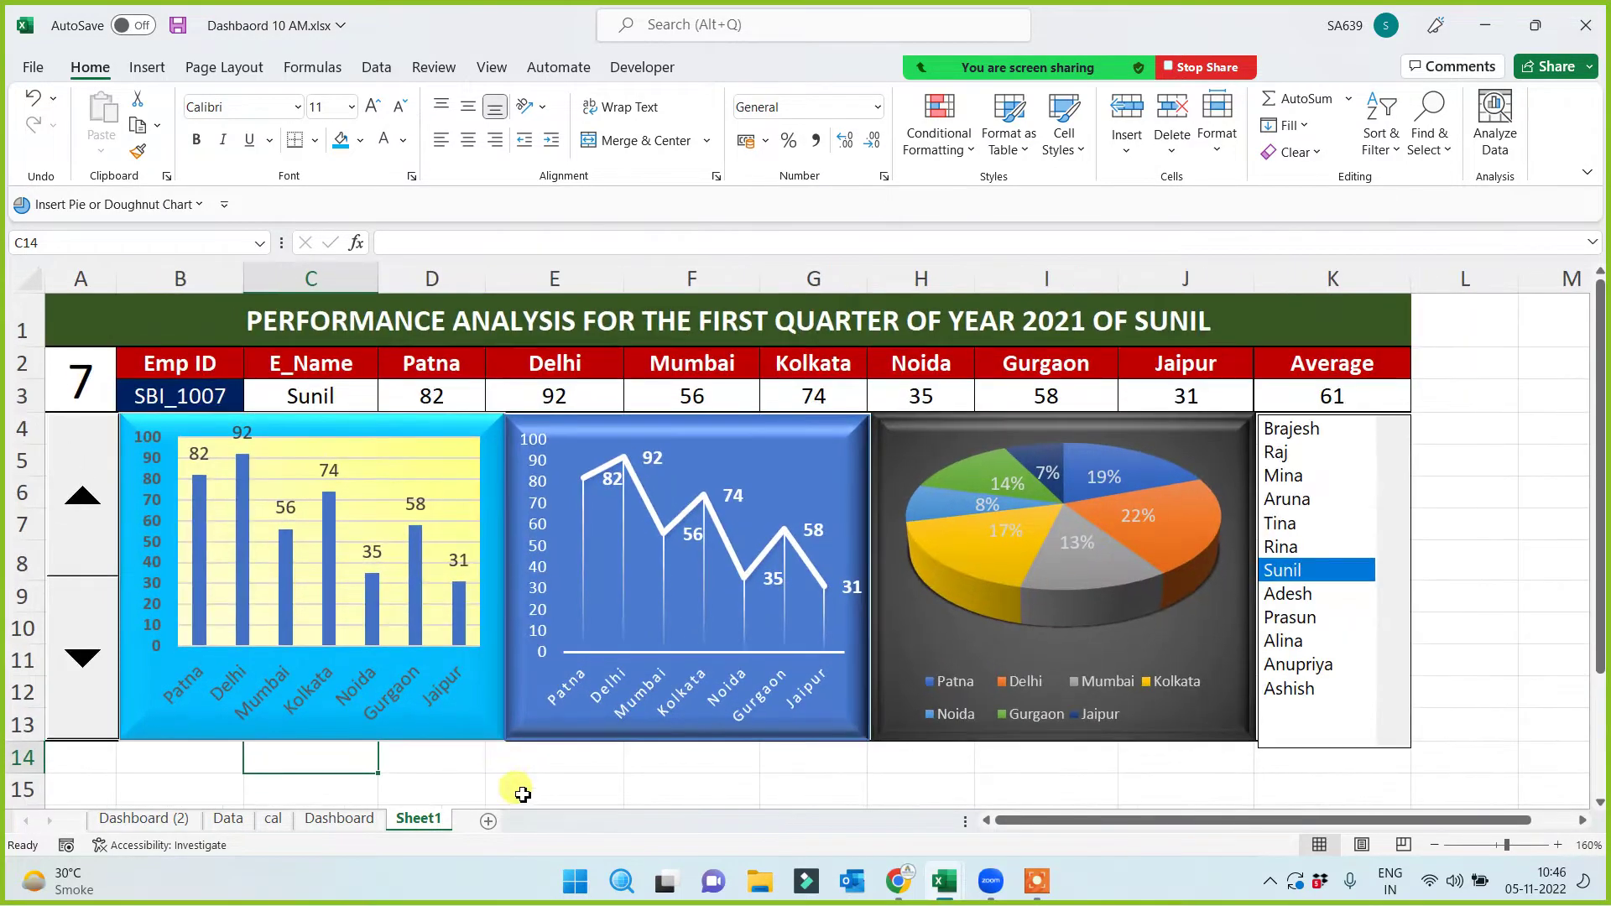
{"action": "scroll", "coordinate": [705, 778], "scroll_direction": "up", "scroll_amount": 1, "text": "ctrl"}
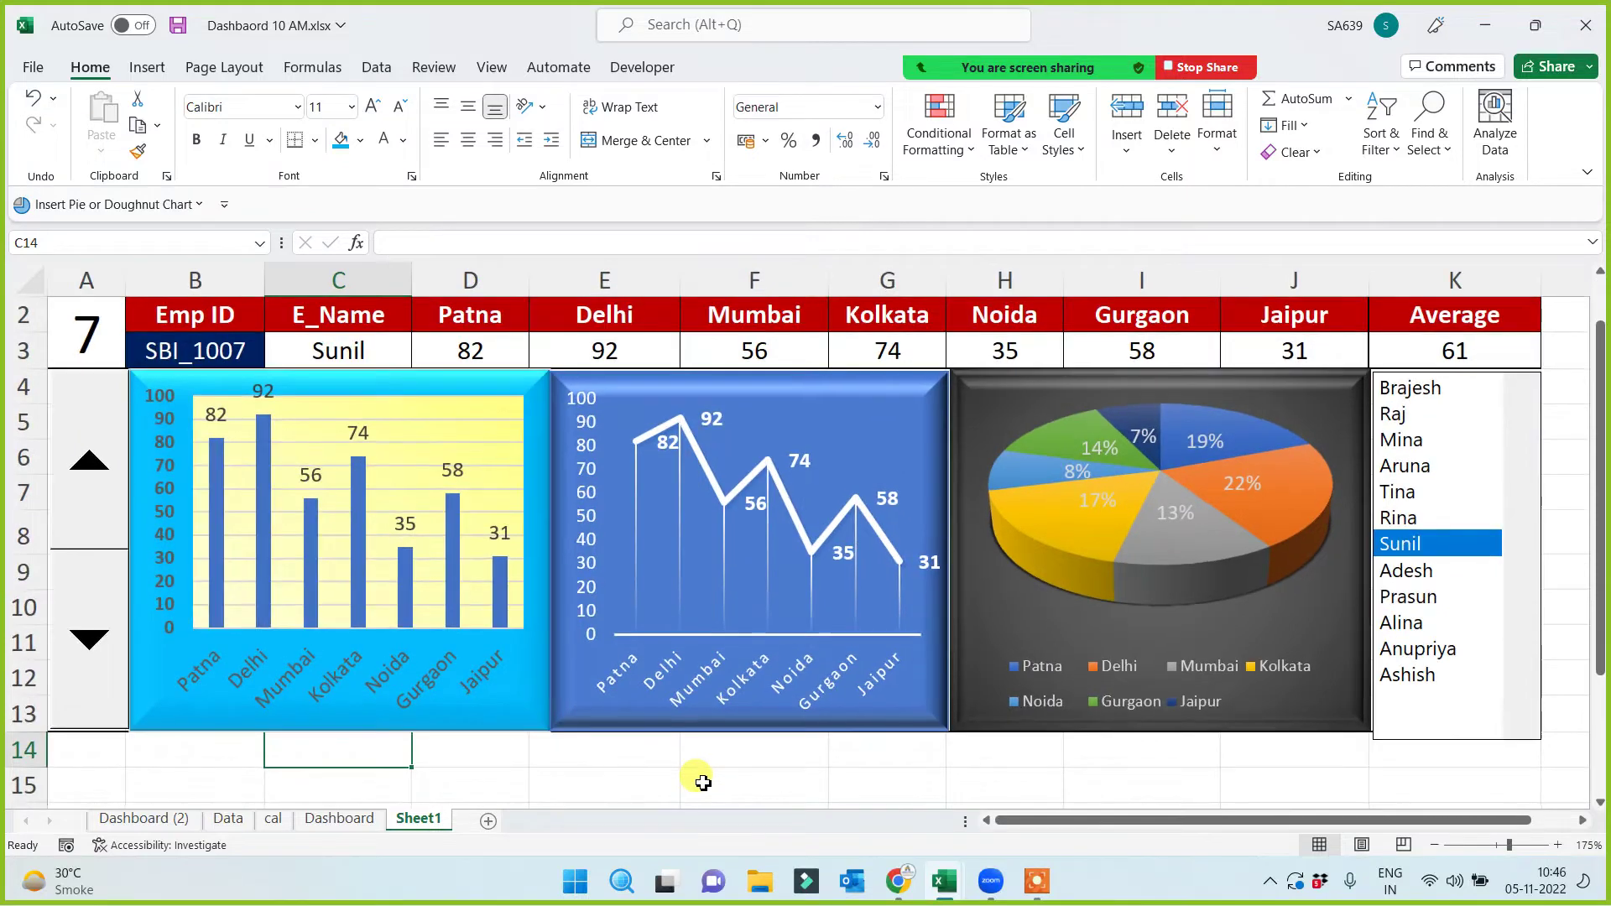
{"action": "scroll", "coordinate": [697, 776], "scroll_direction": "up", "scroll_amount": 1}
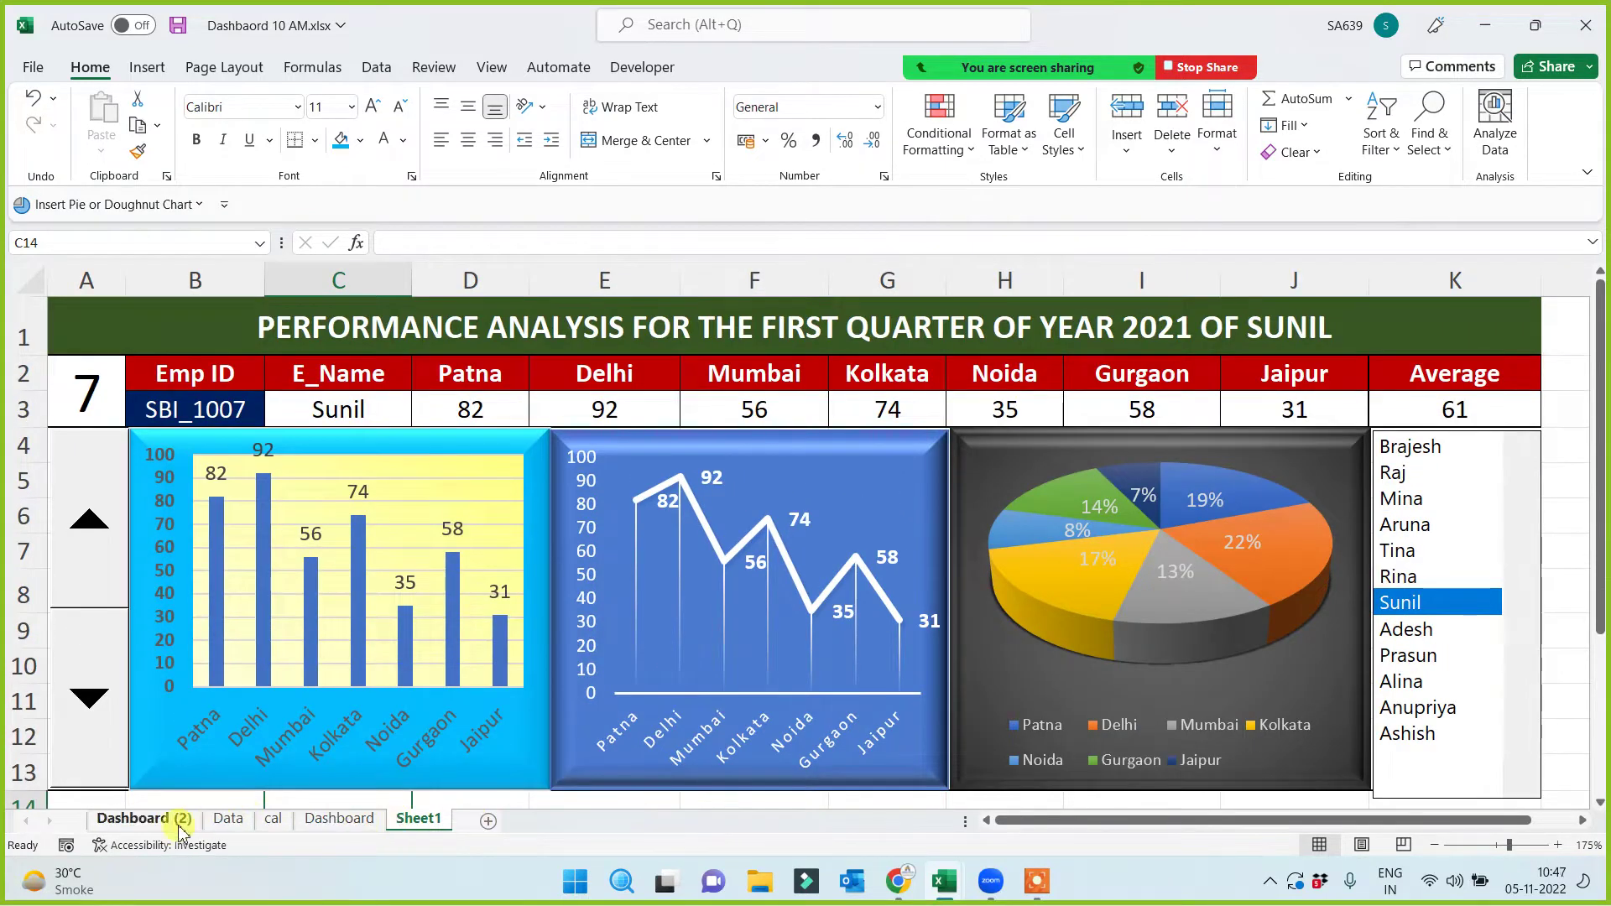
Rename the Dashboard (2) sheet tab to 'Traffic Sig Dash'
{"action": "left_click", "coordinate": [138, 822]}
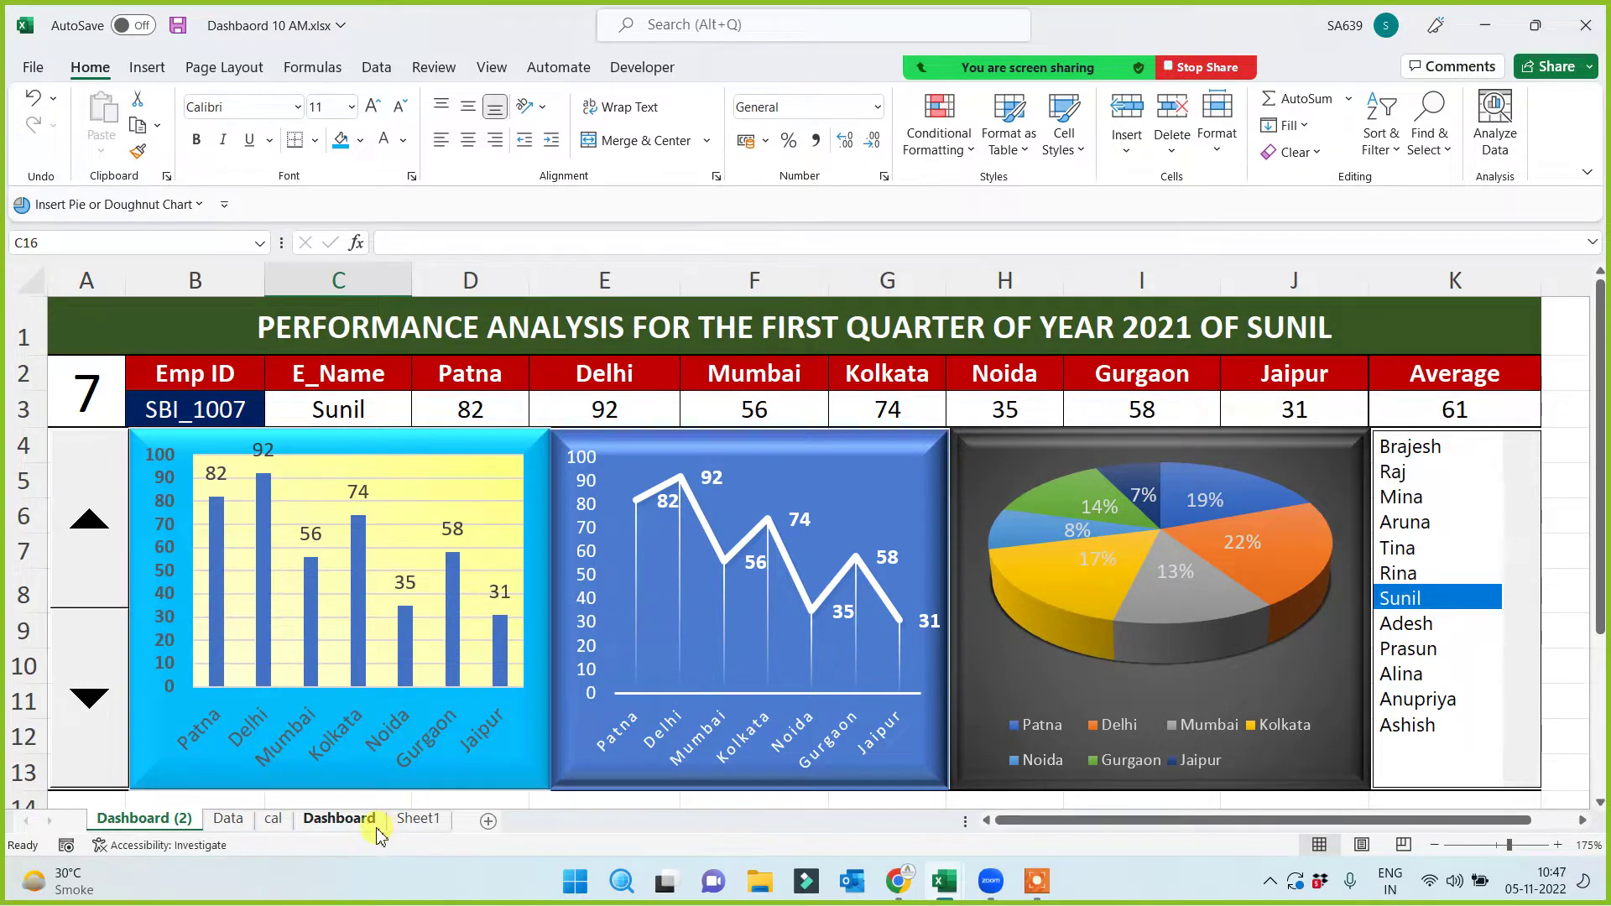
{"action": "left_click", "coordinate": [333, 821]}
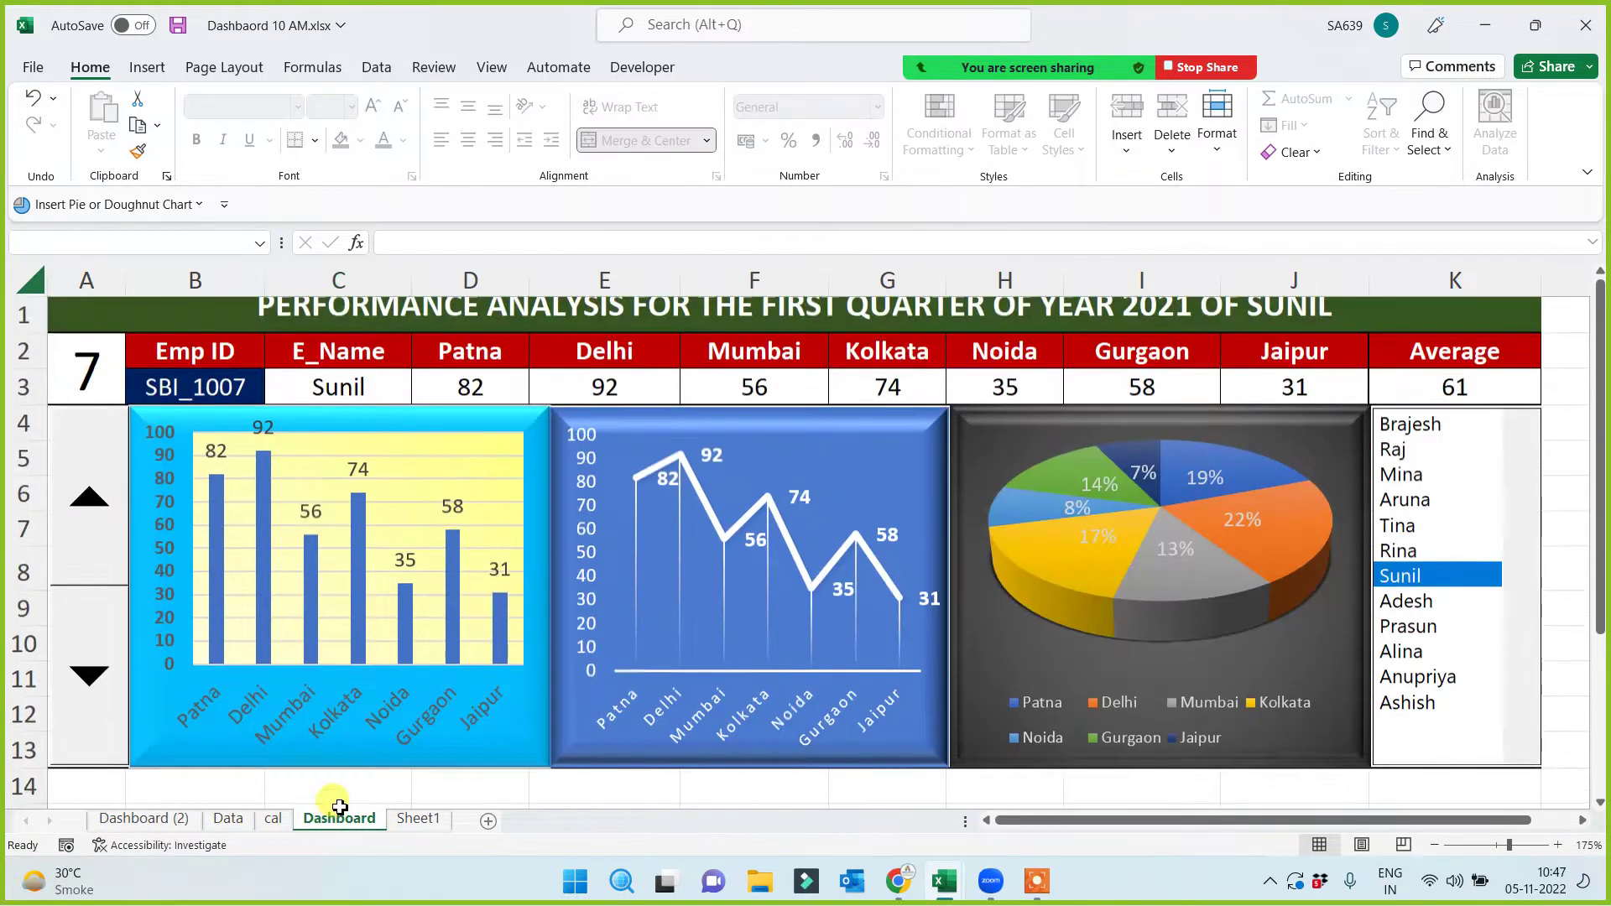
{"action": "left_click", "coordinate": [152, 824]}
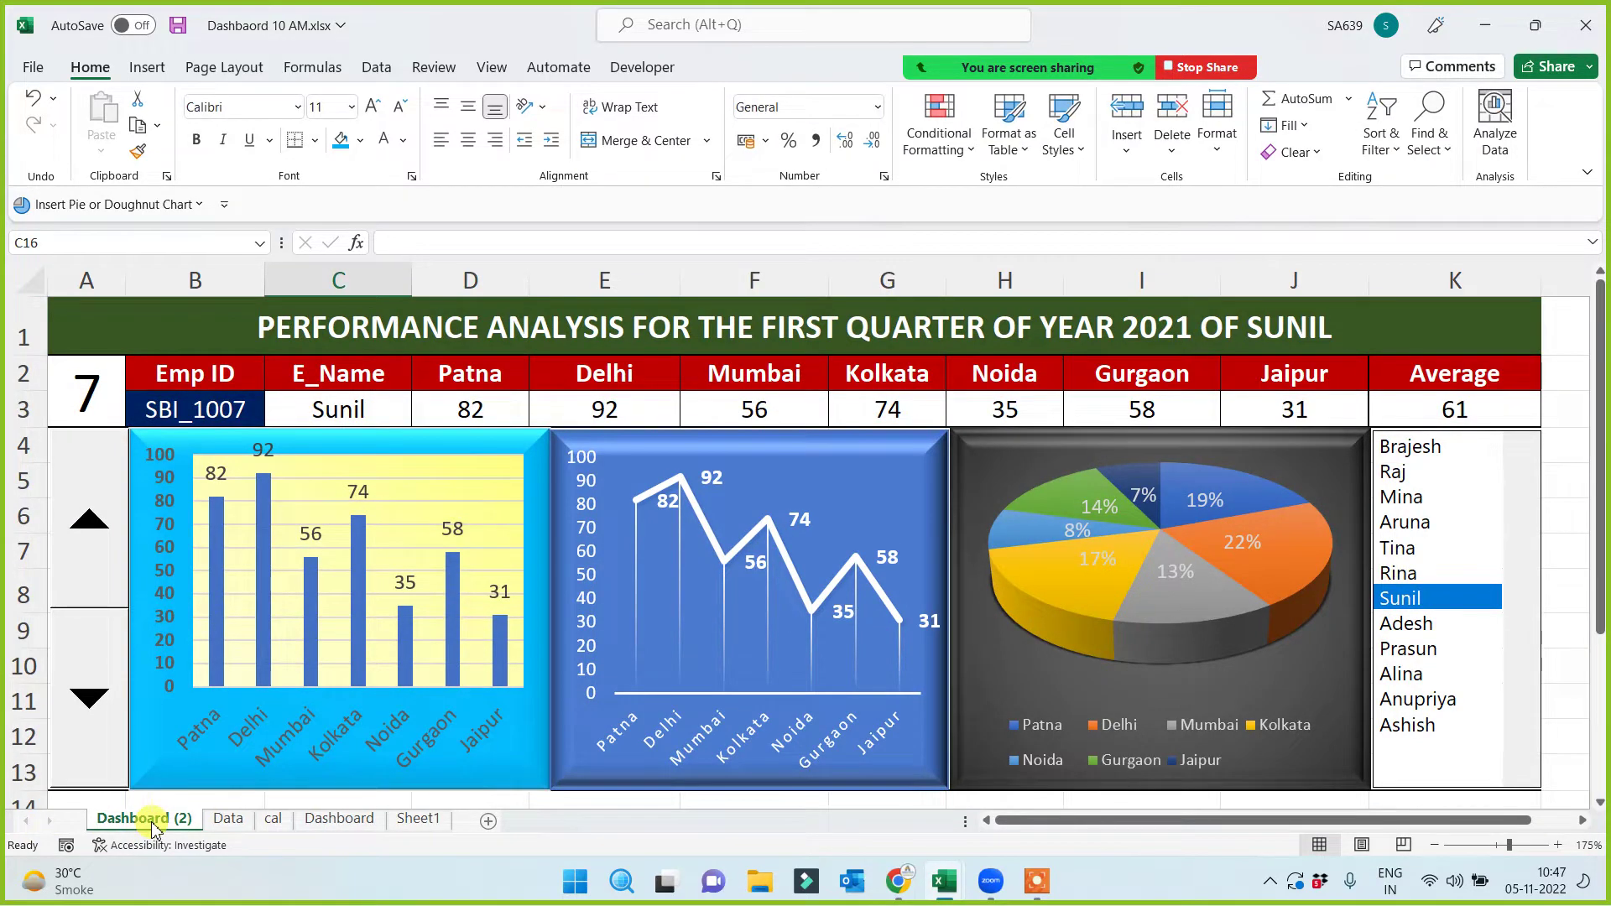
{"action": "double_click", "coordinate": [152, 821]}
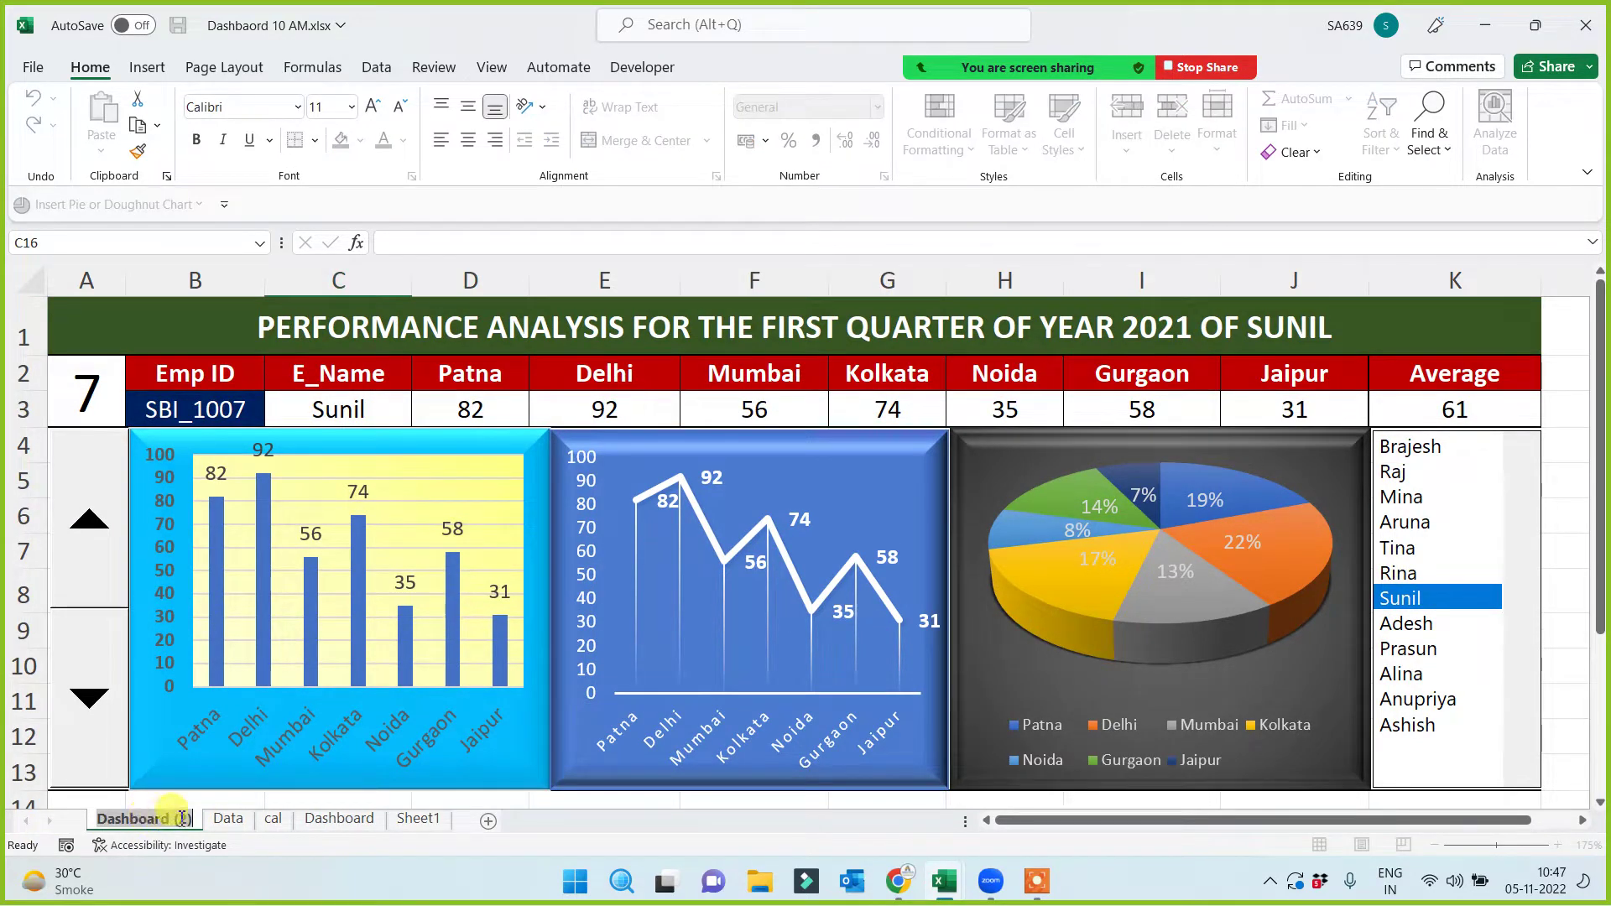
{"action": "left_click", "coordinate": [192, 819]}
{"action": "type", "text": "T"}
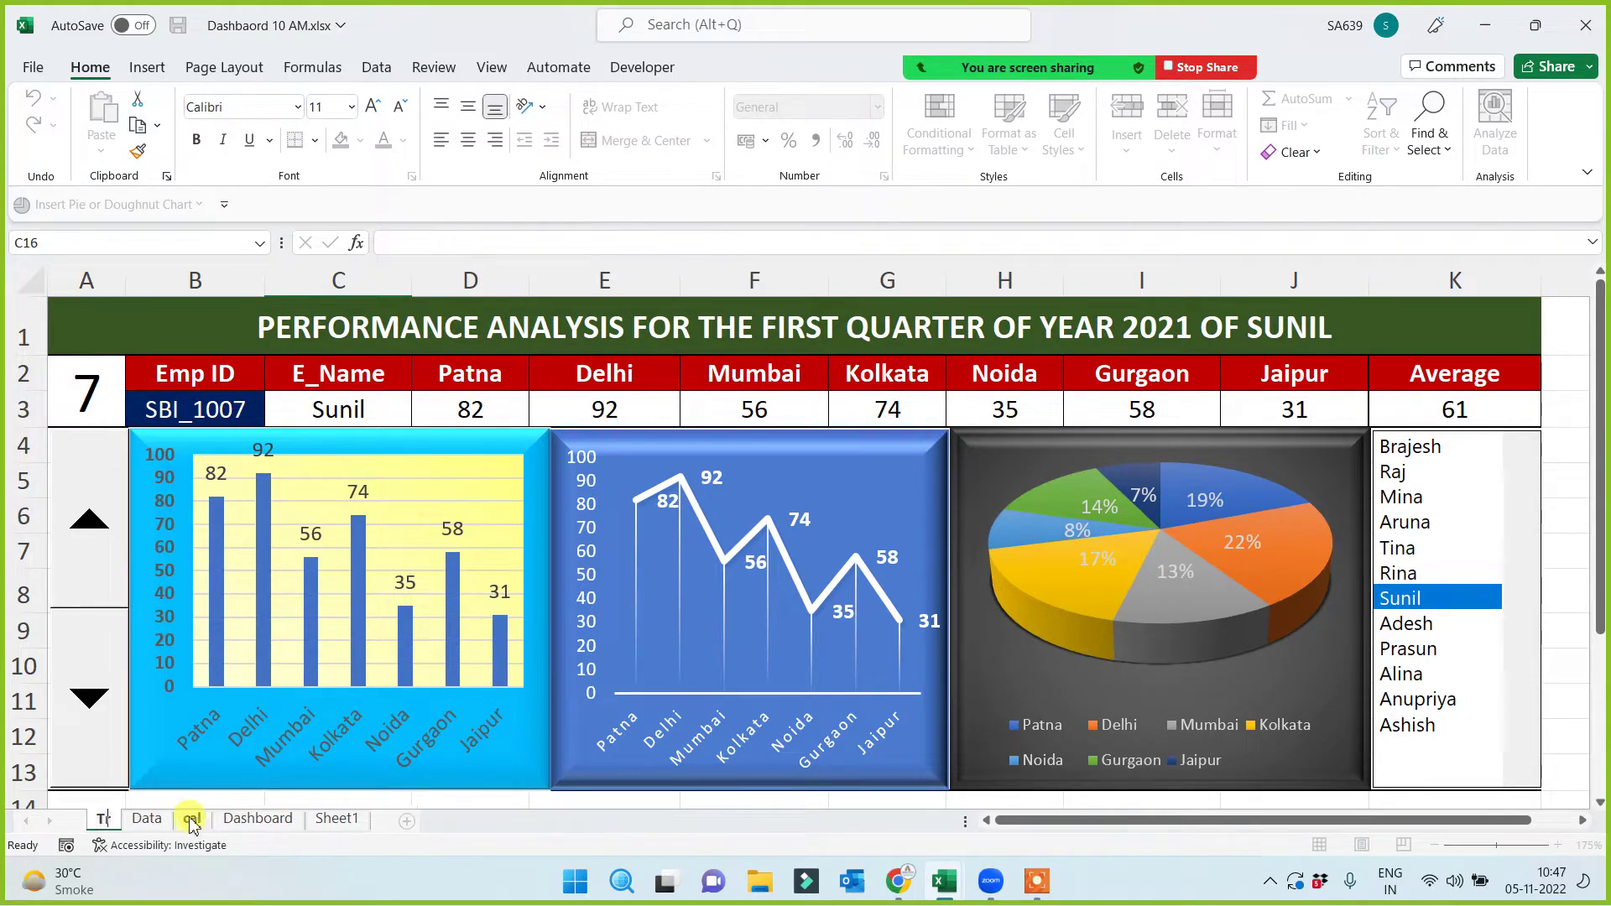
{"action": "type", "text": "raffic"}
{"action": "key", "text": "Return"}
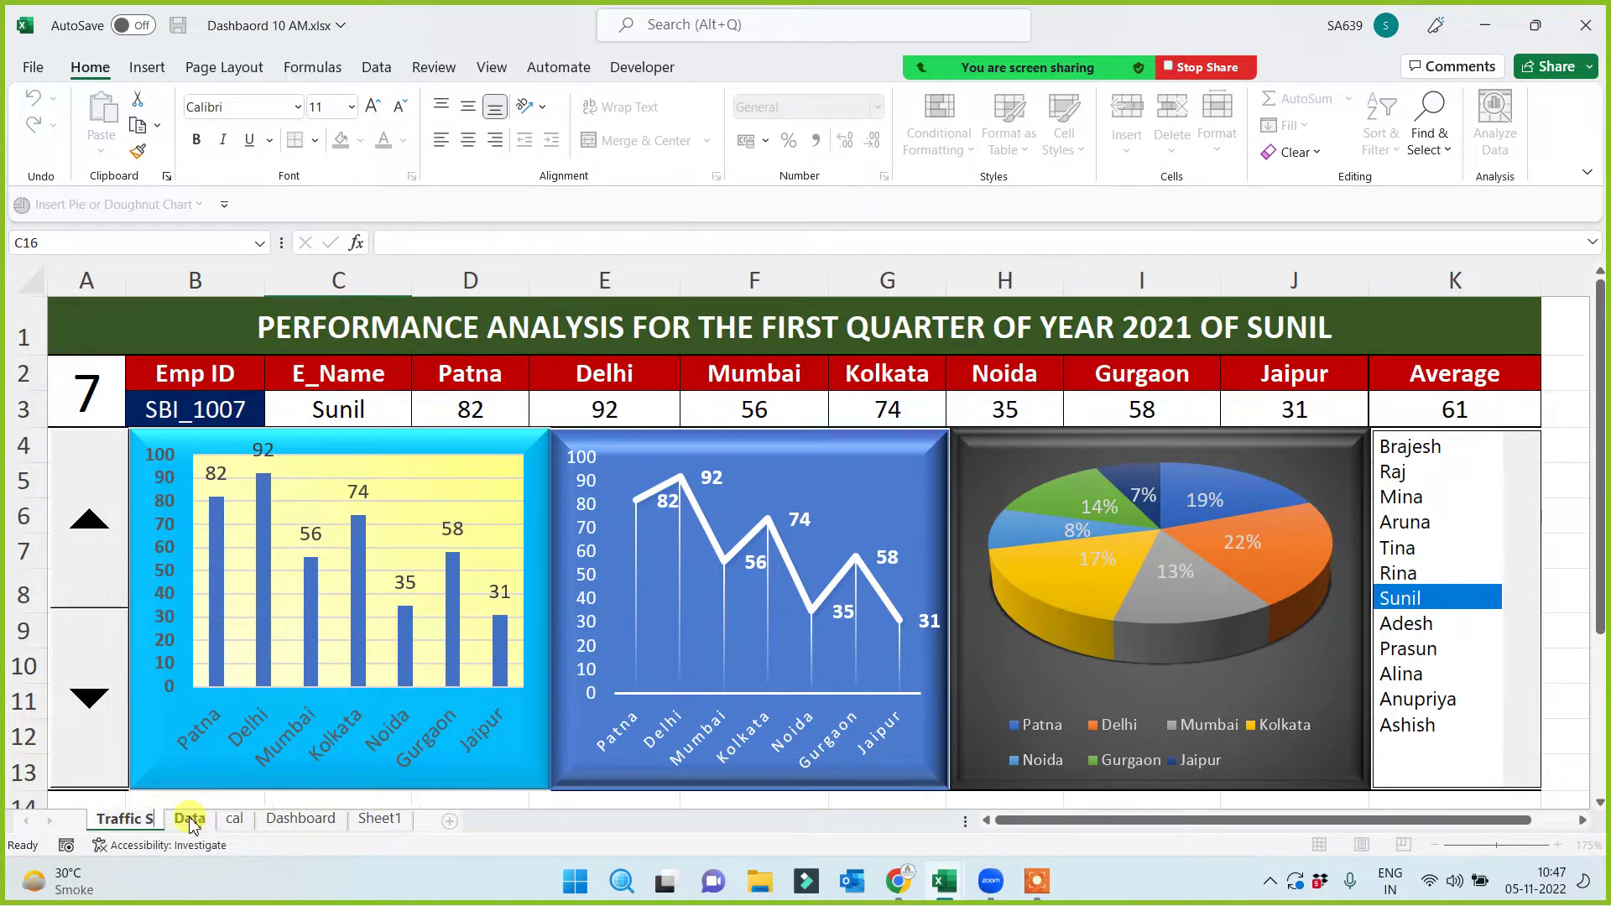
{"action": "type", "text": "Sig"}
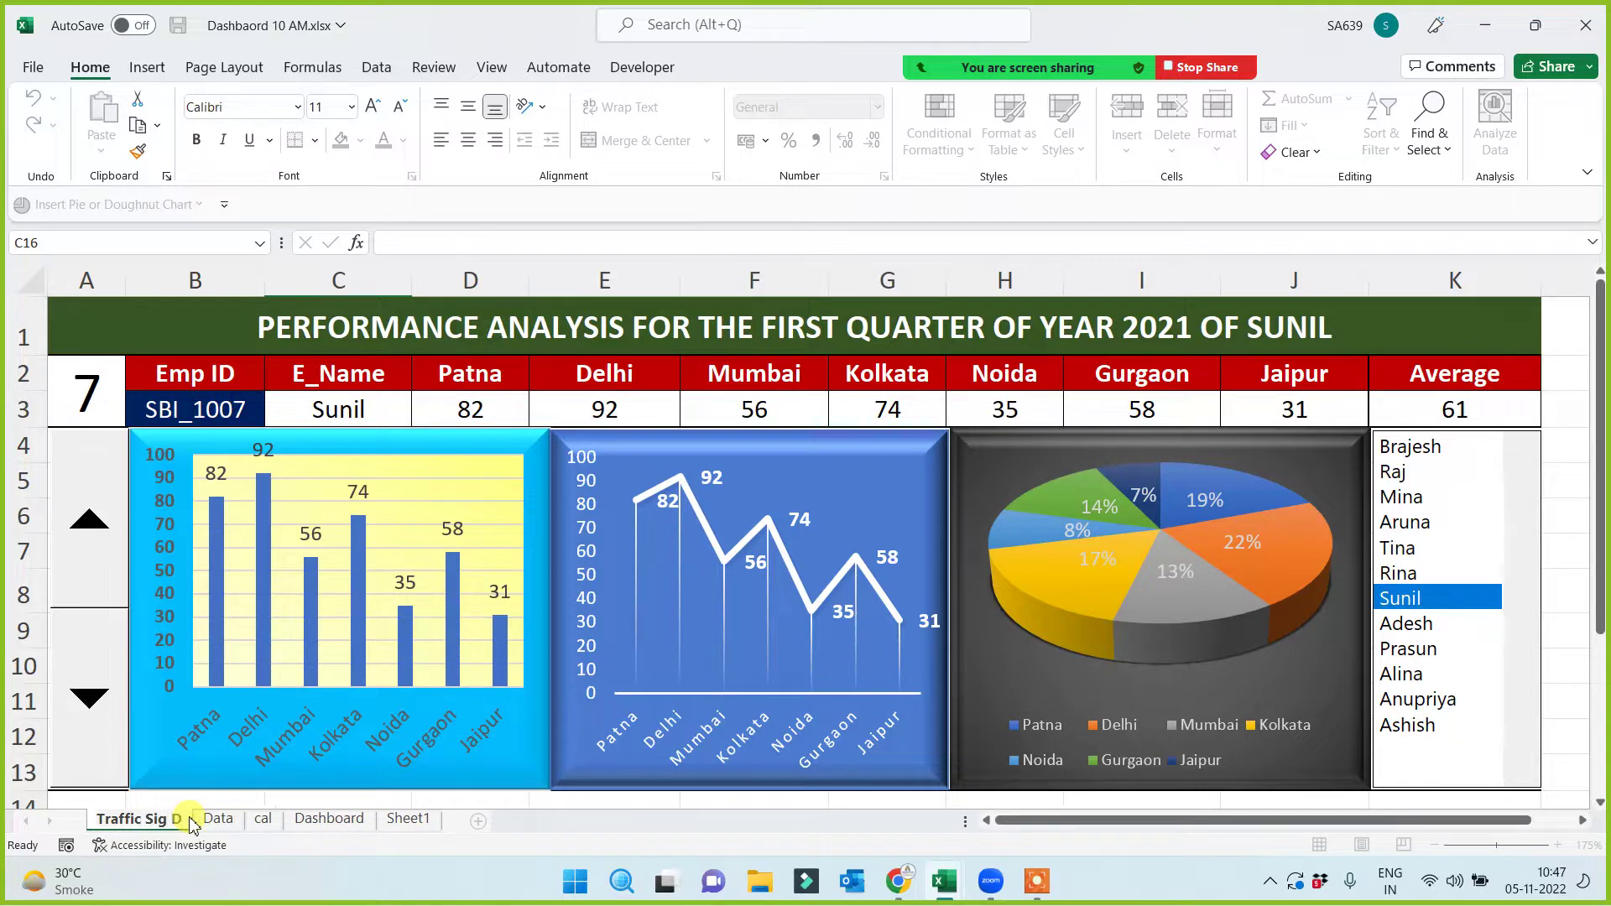
{"action": "type", "text": " Dash"}
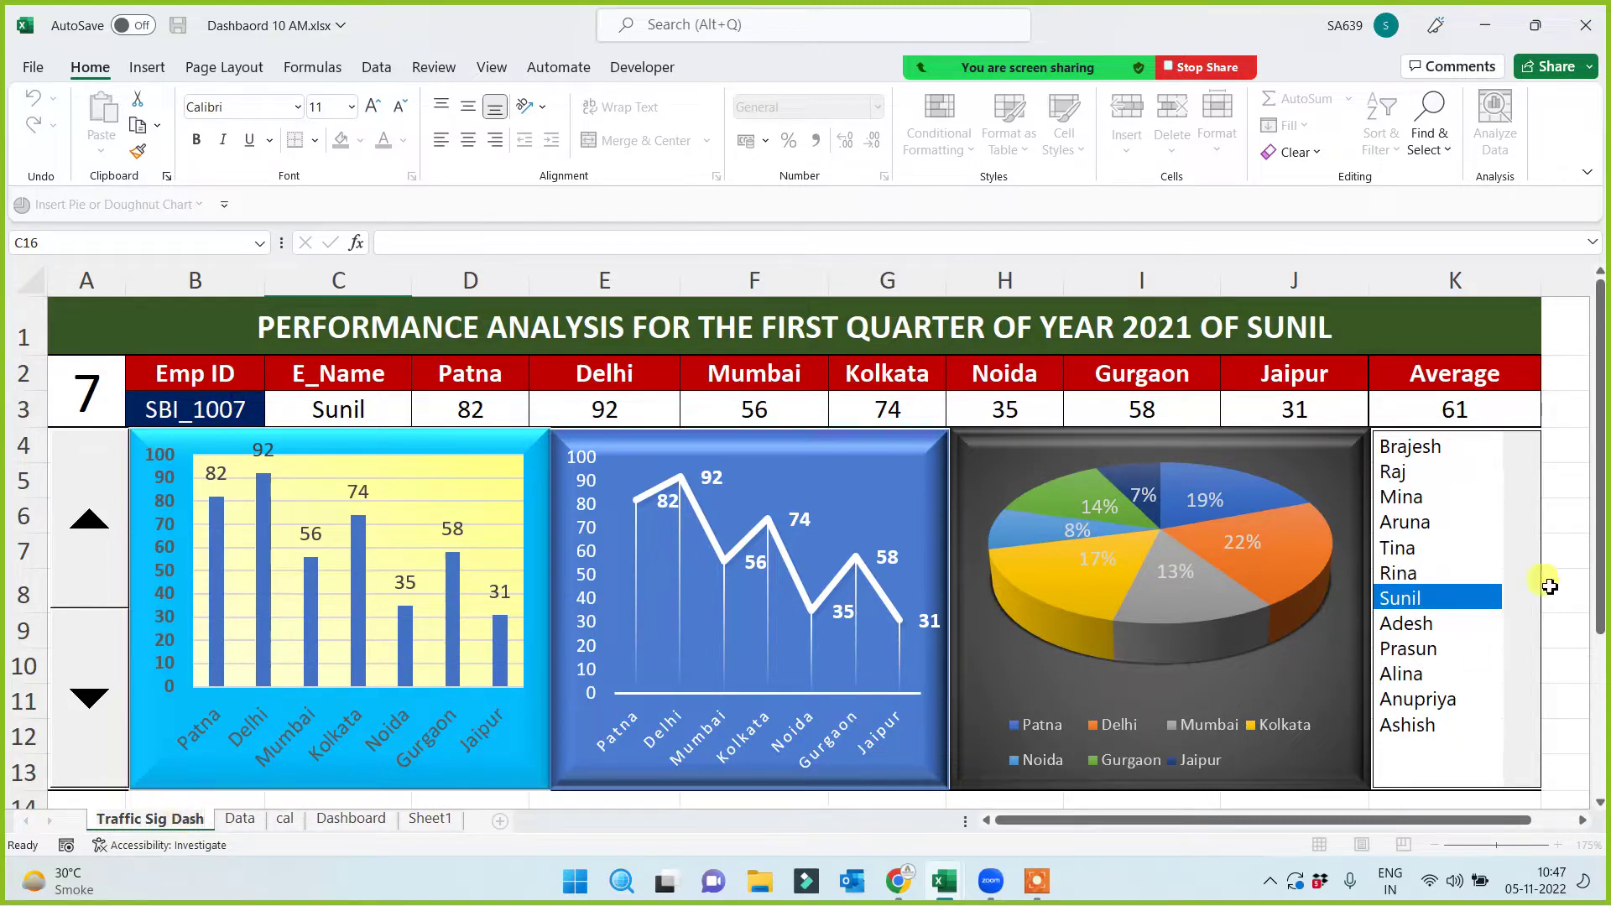
{"action": "left_click", "coordinate": [1575, 535]}
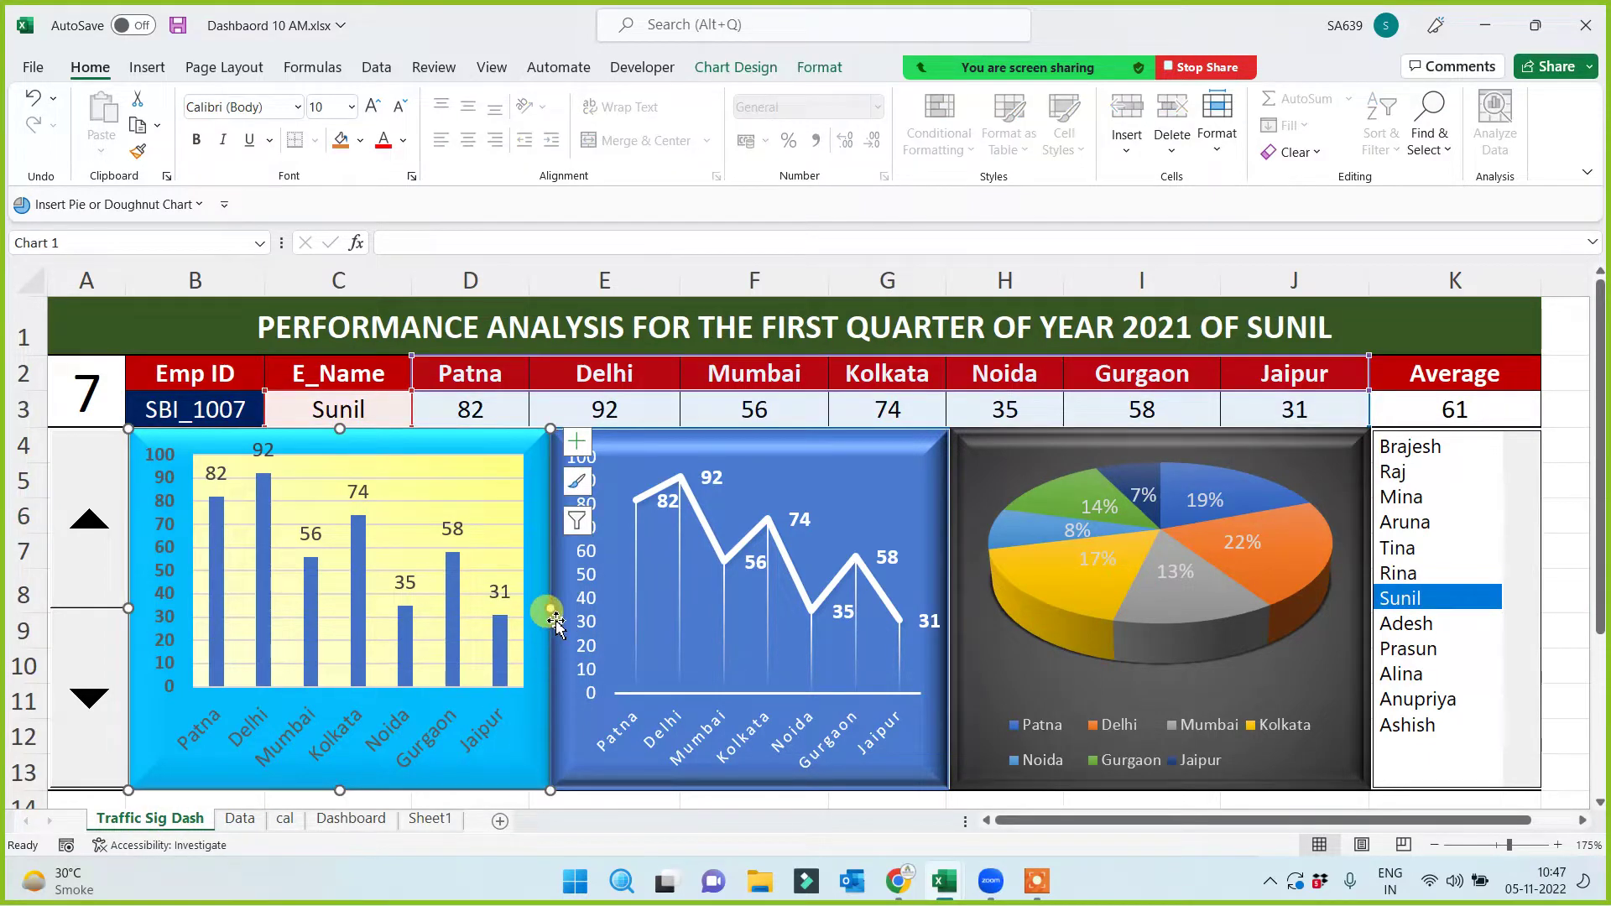
Narrow the bar and pie charts and shift the line chart right to open a gap
{"action": "mouse_move", "coordinate": [549, 607]}
{"action": "left_mouse_down"}
{"action": "mouse_move", "coordinate": [460, 622]}
{"action": "mouse_move", "coordinate": [480, 625]}
{"action": "left_mouse_up"}
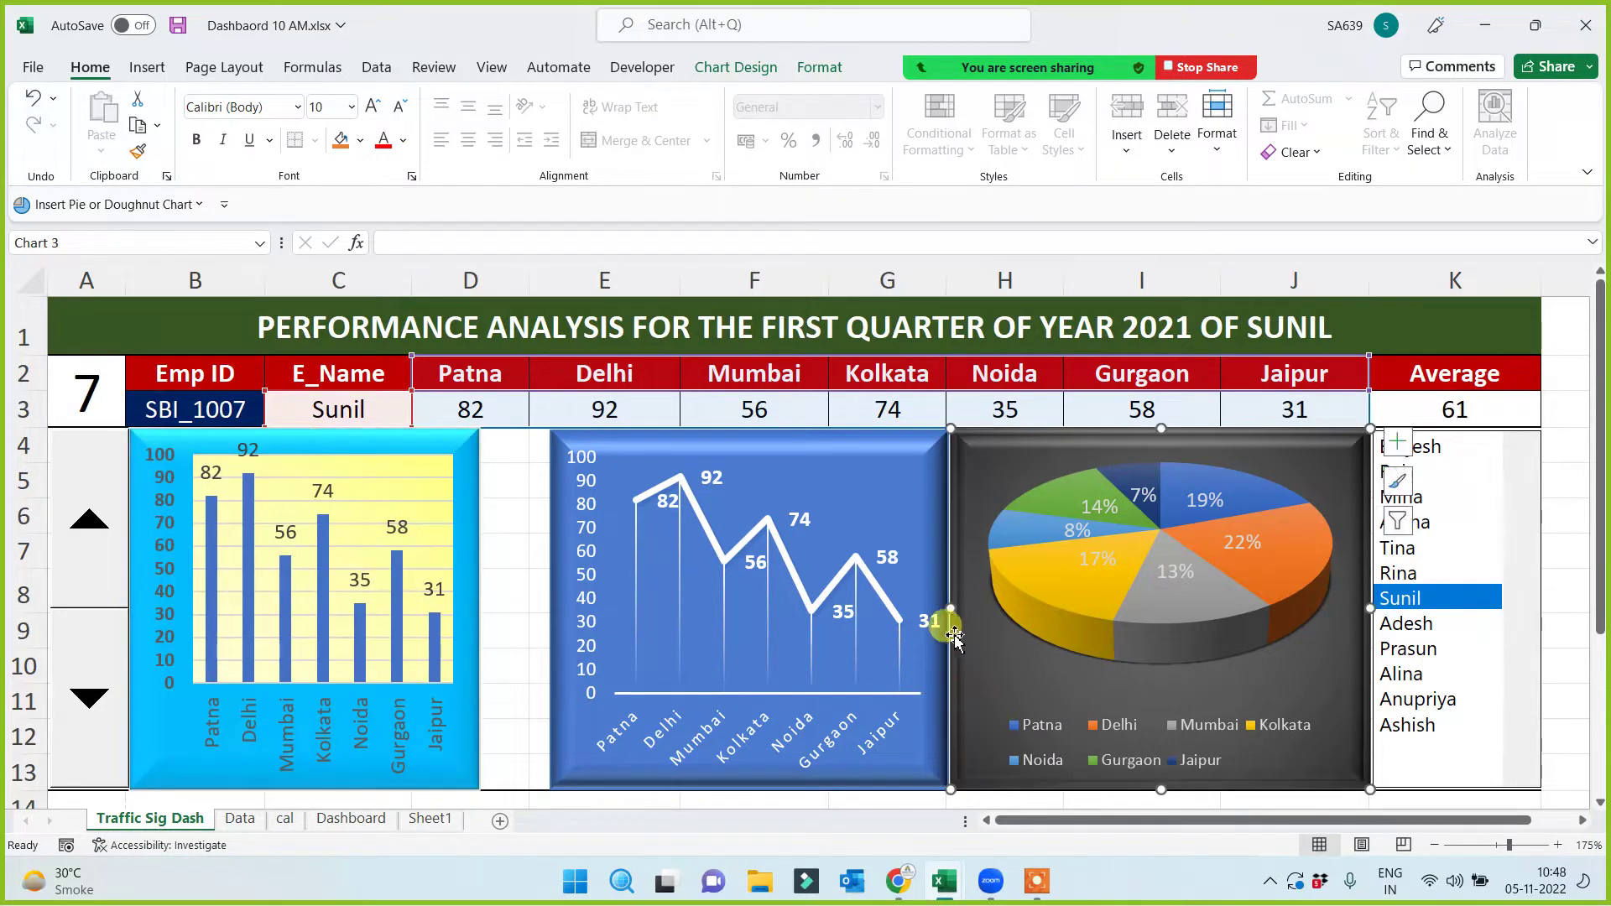
{"action": "left_click_drag", "start_coordinate": [952, 615], "coordinate": [998, 616]}
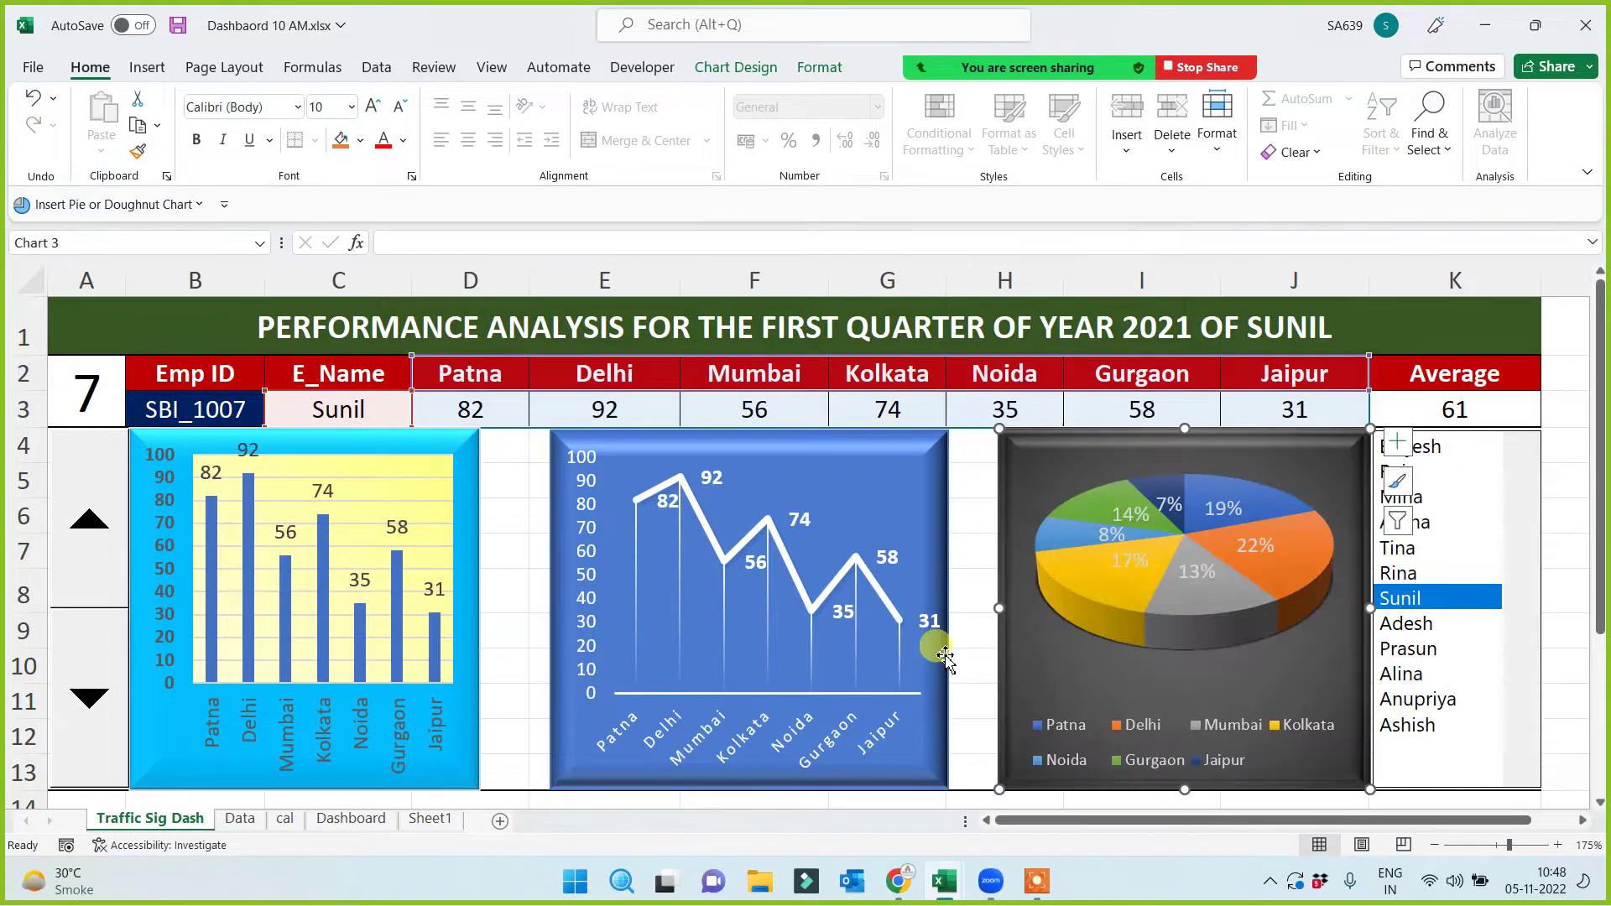
{"action": "left_click_drag", "start_coordinate": [937, 663], "coordinate": [987, 665]}
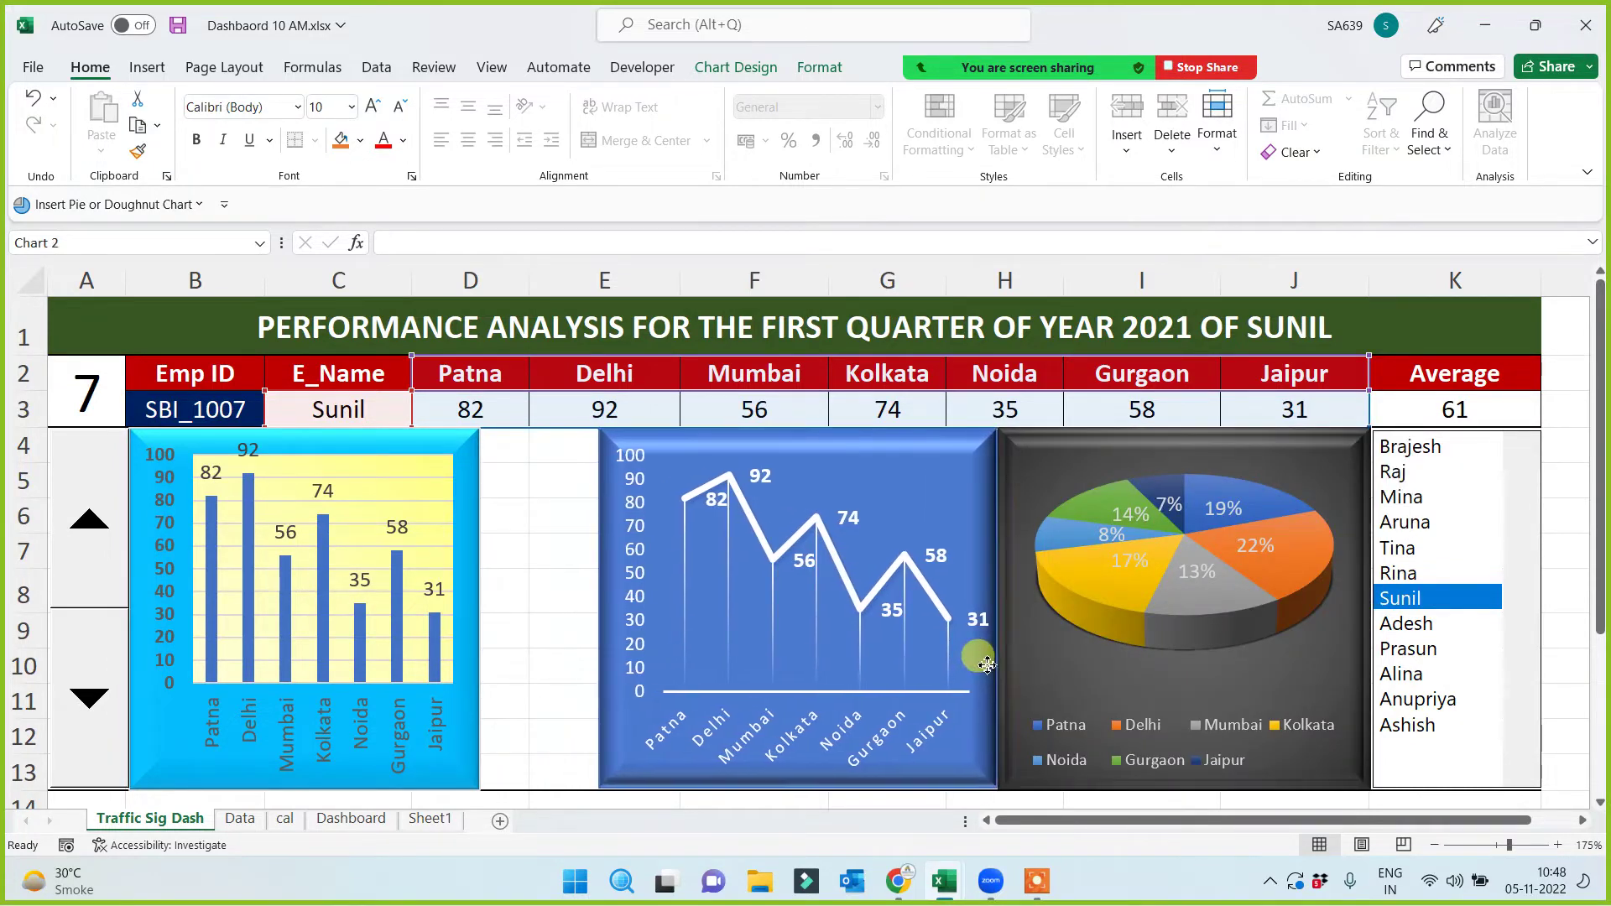
{"action": "left_click_drag", "start_coordinate": [601, 611], "coordinate": [618, 611]}
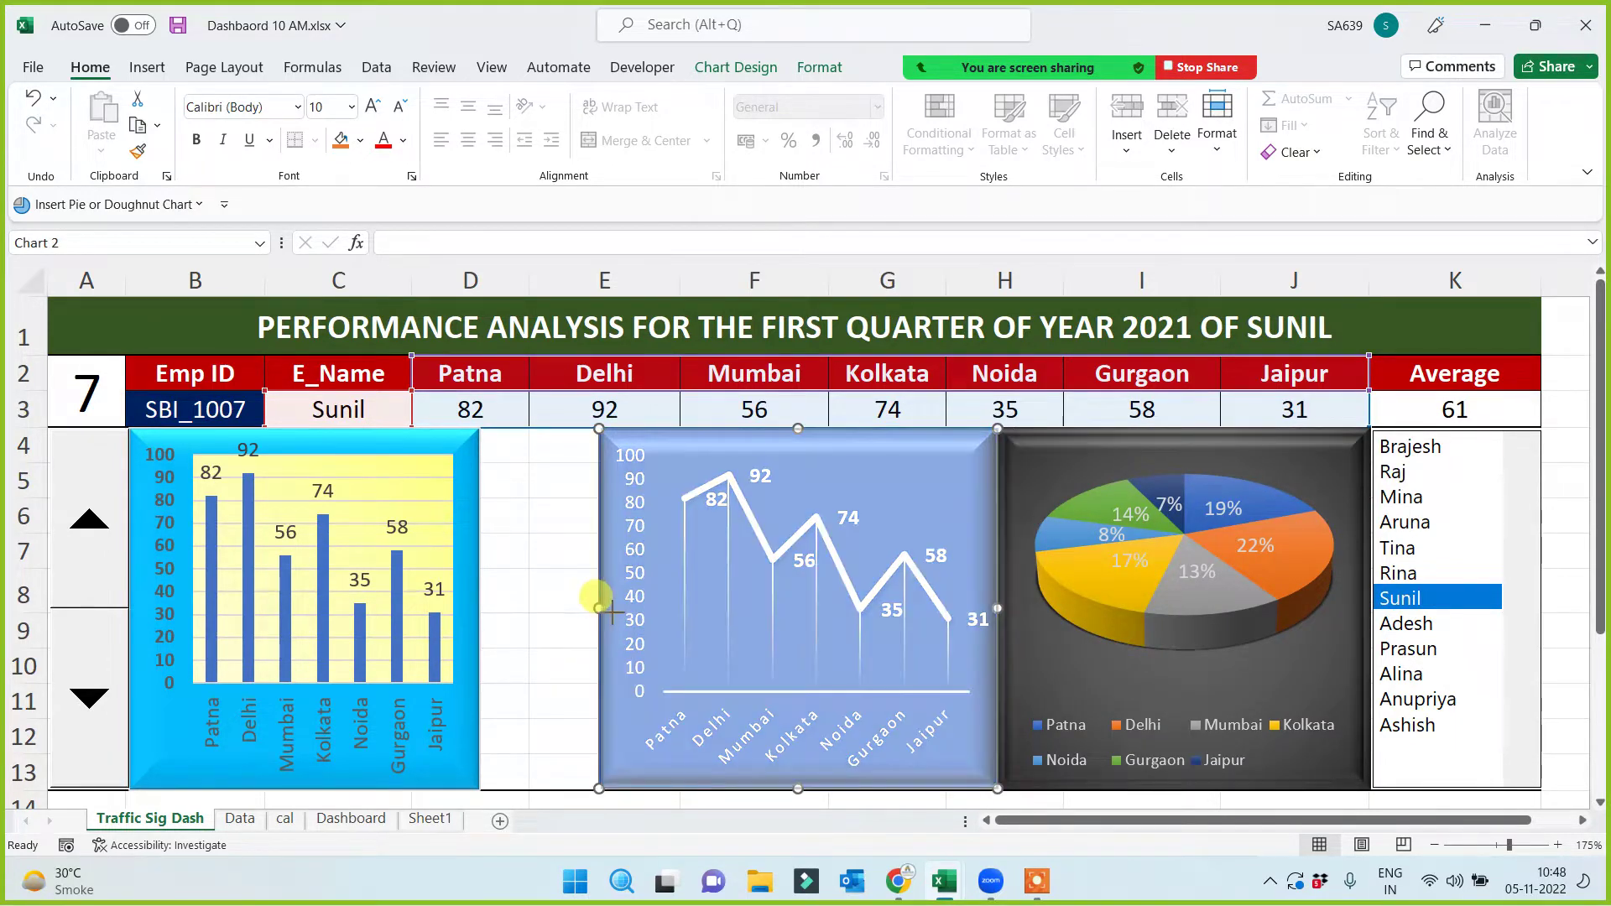
{"action": "left_click", "coordinate": [534, 581]}
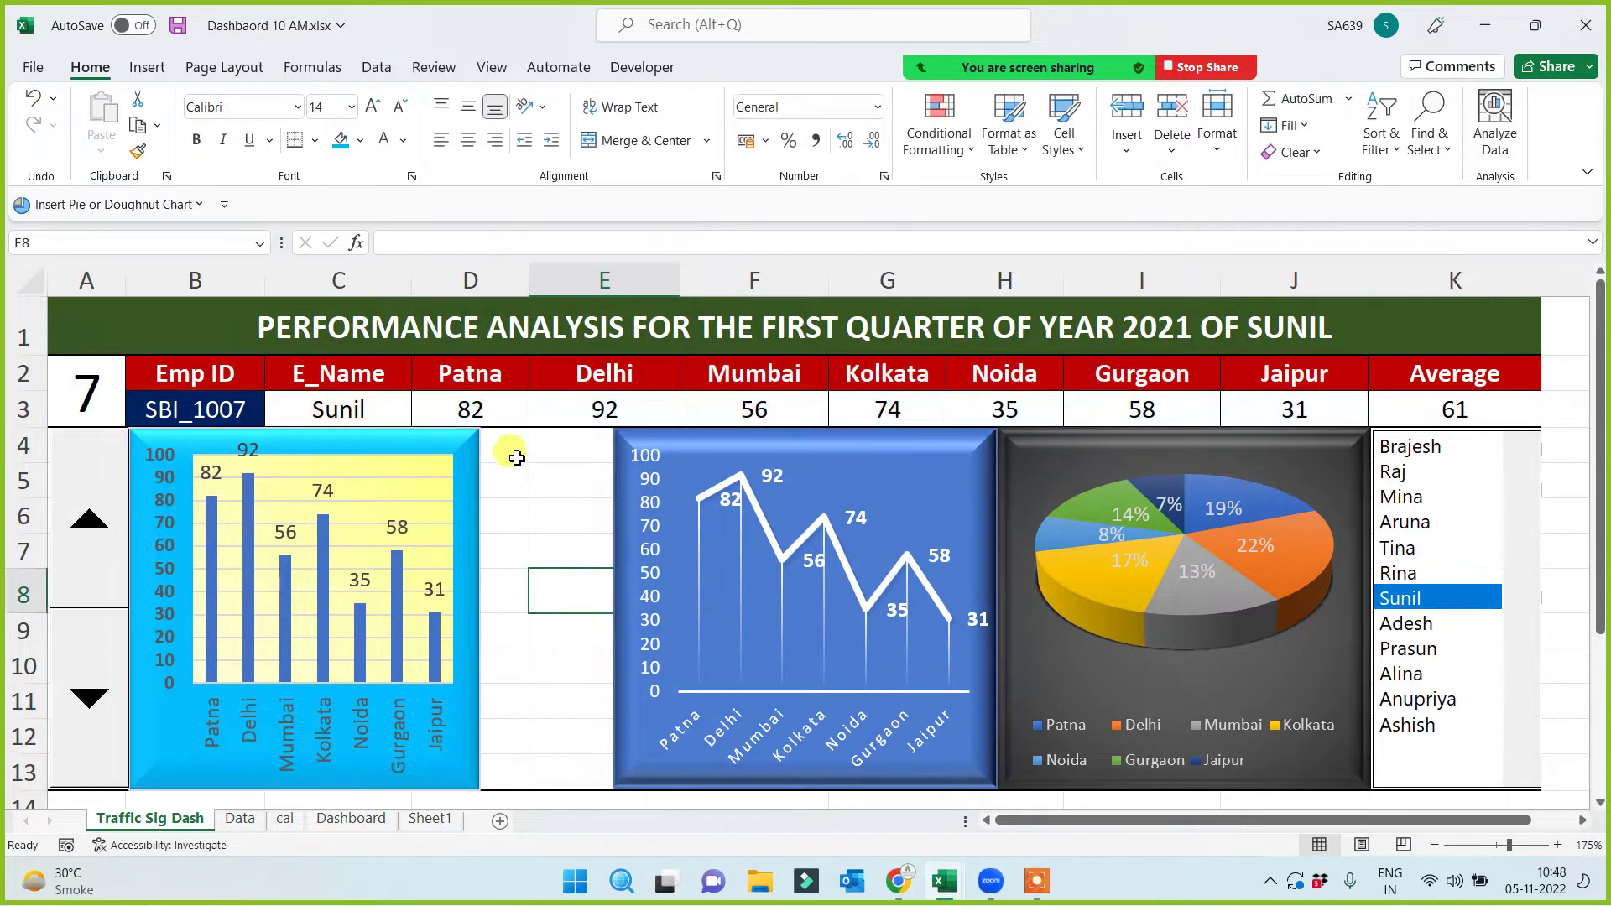
Fill the gap range D4:E13 black
{"action": "left_click_drag", "start_coordinate": [510, 446], "coordinate": [546, 766]}
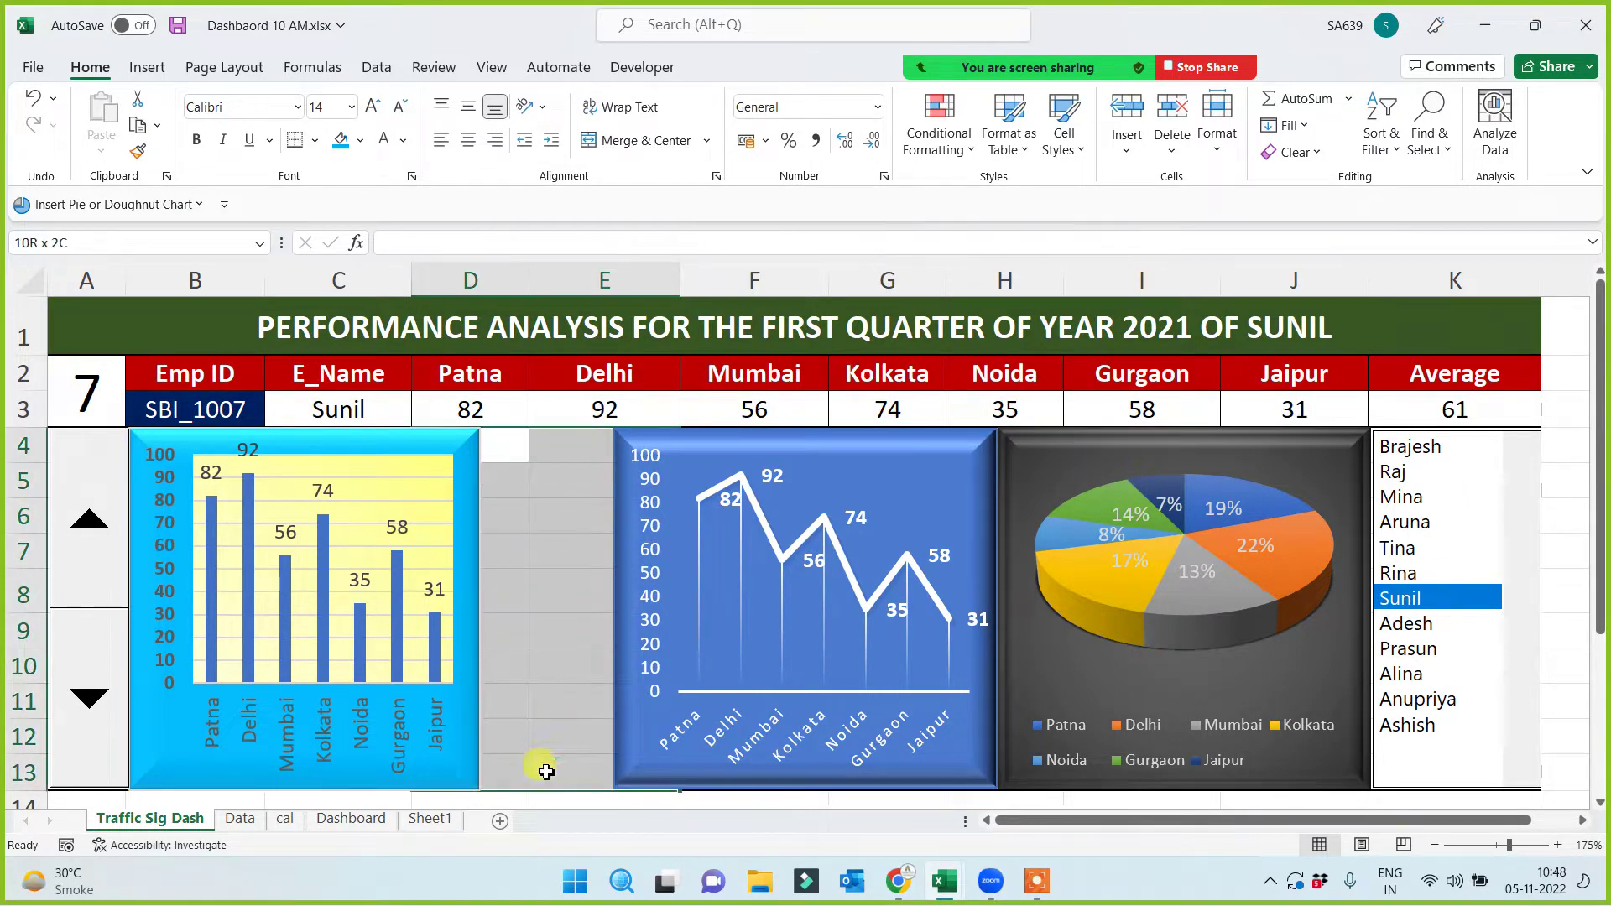
{"action": "left_click", "coordinate": [546, 658]}
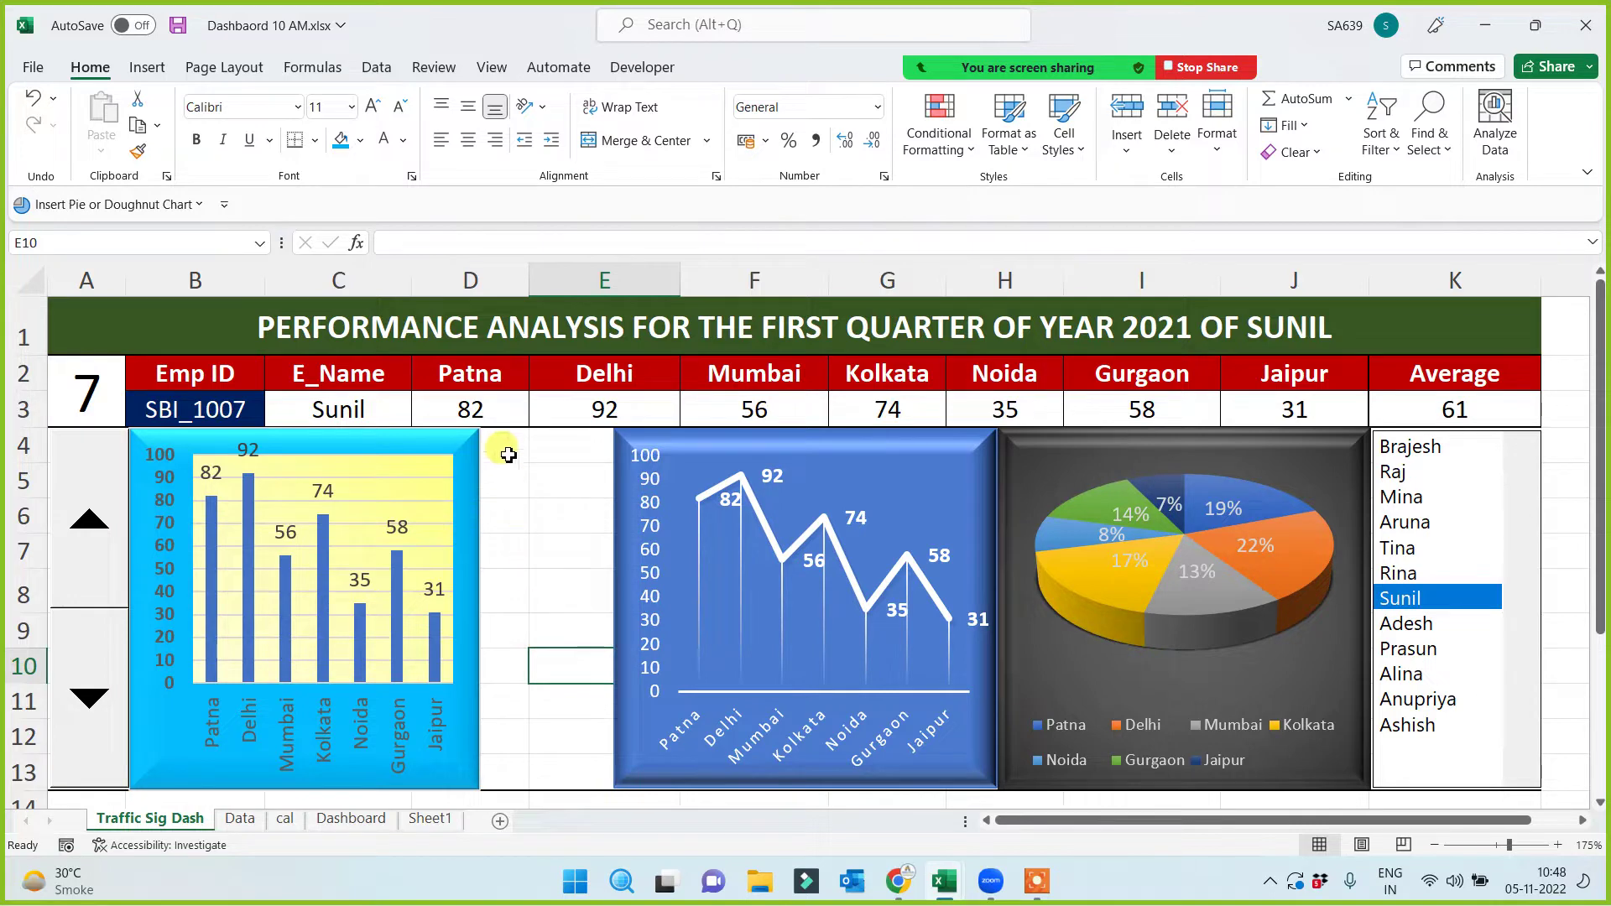
{"action": "mouse_move", "coordinate": [505, 447]}
{"action": "left_mouse_down"}
{"action": "mouse_move", "coordinate": [562, 613]}
{"action": "mouse_move", "coordinate": [541, 765]}
{"action": "left_mouse_up"}
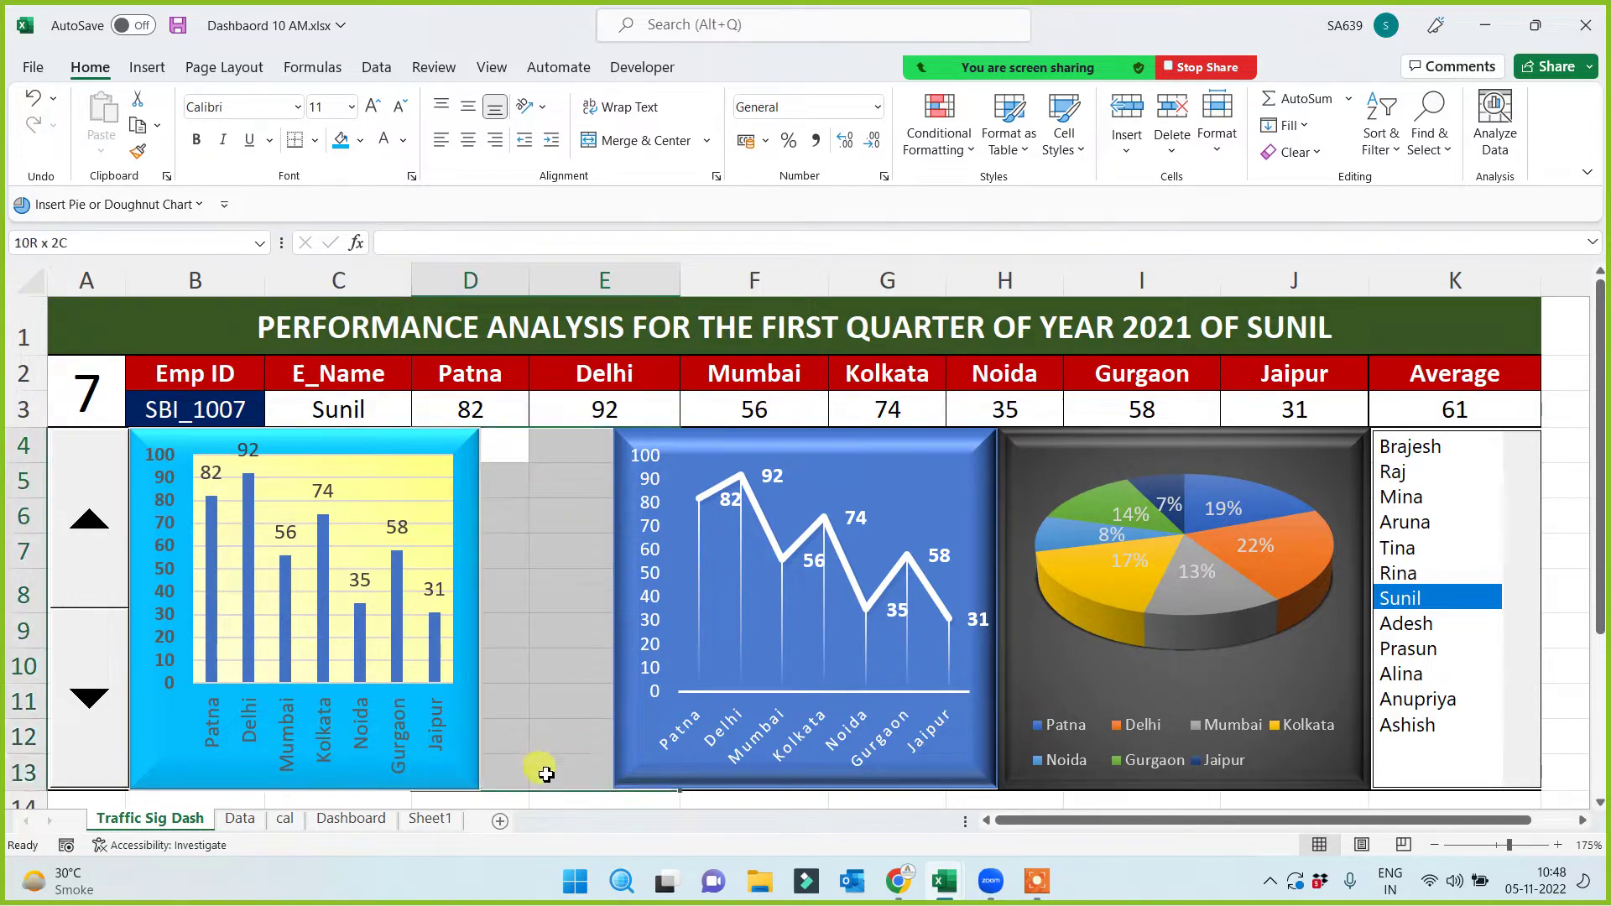
{"action": "left_click", "coordinate": [360, 140]}
{"action": "left_click", "coordinate": [354, 268]}
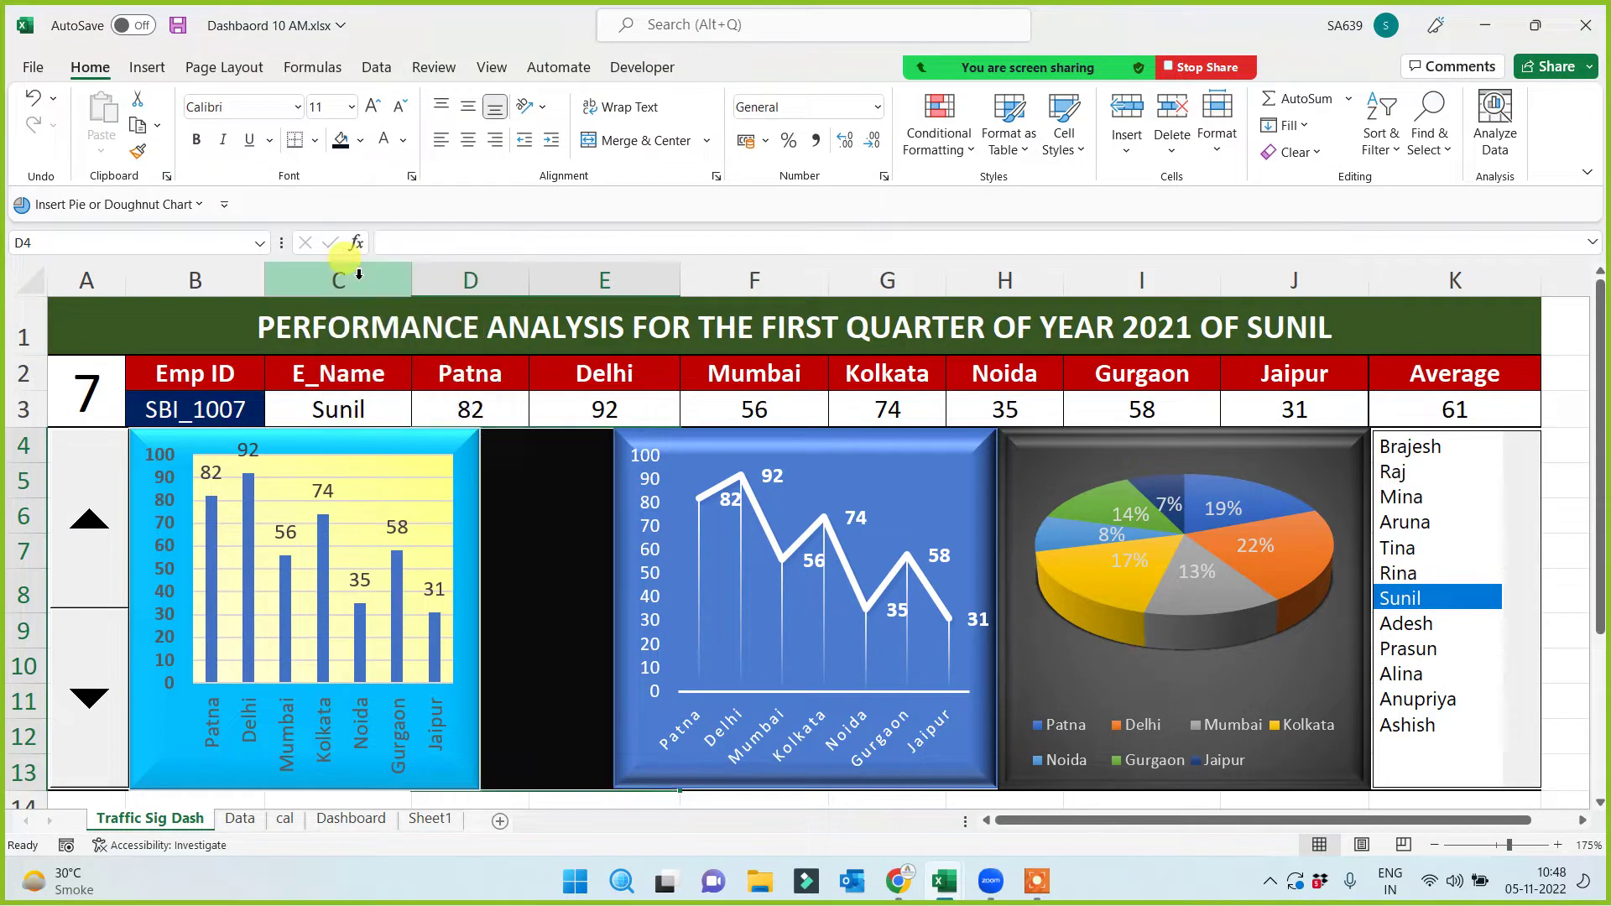
{"action": "left_click", "coordinate": [531, 537]}
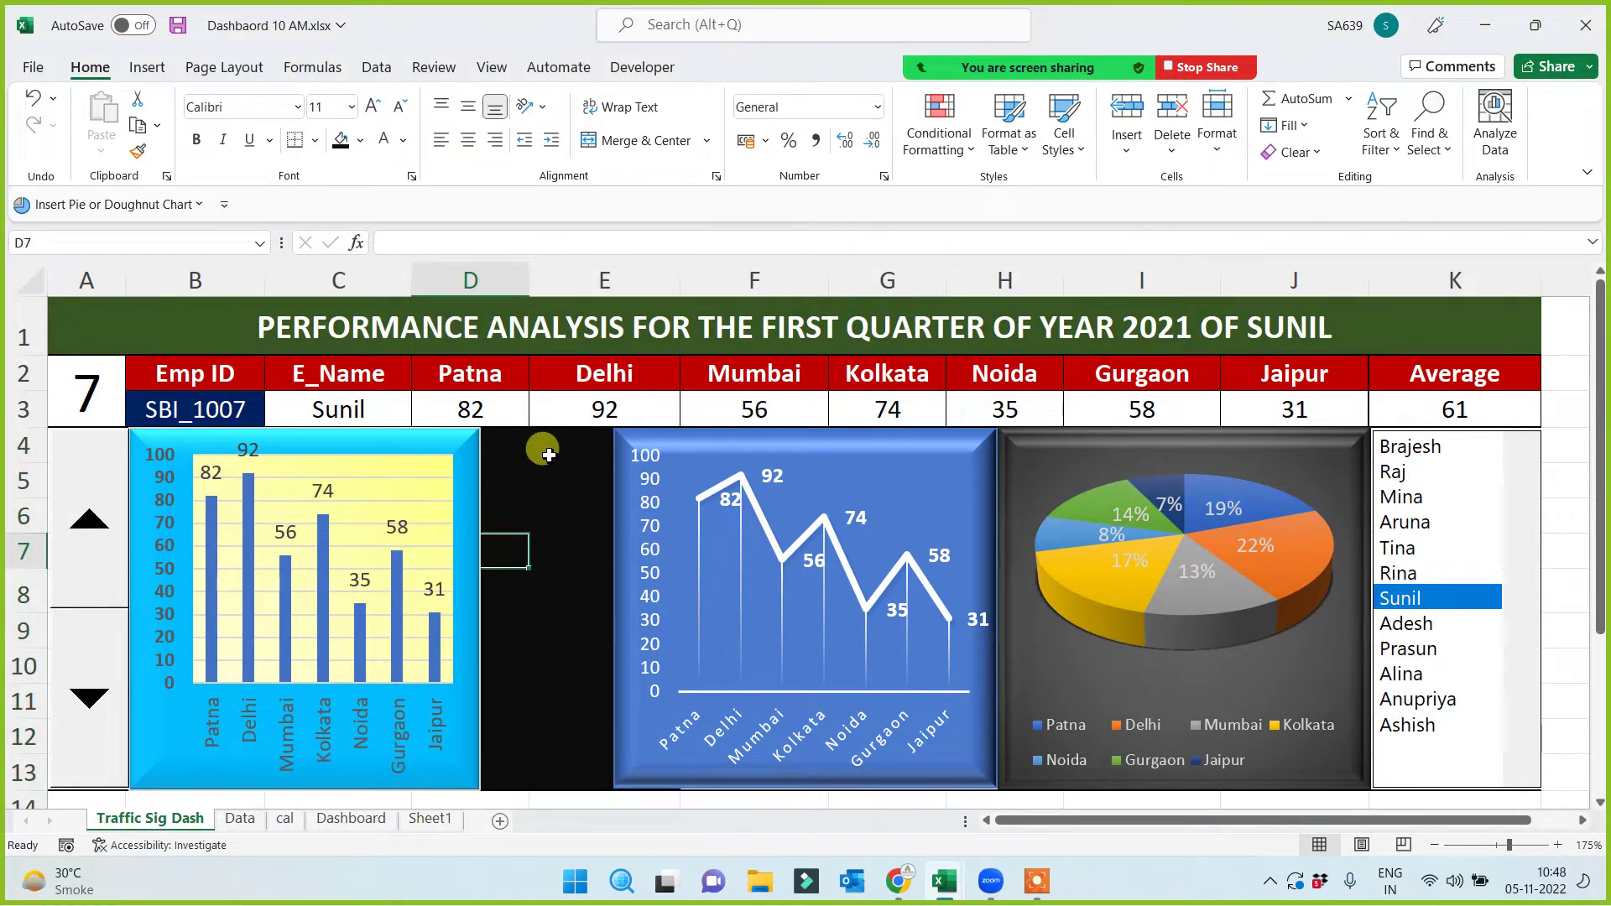
{"action": "left_click", "coordinate": [520, 620]}
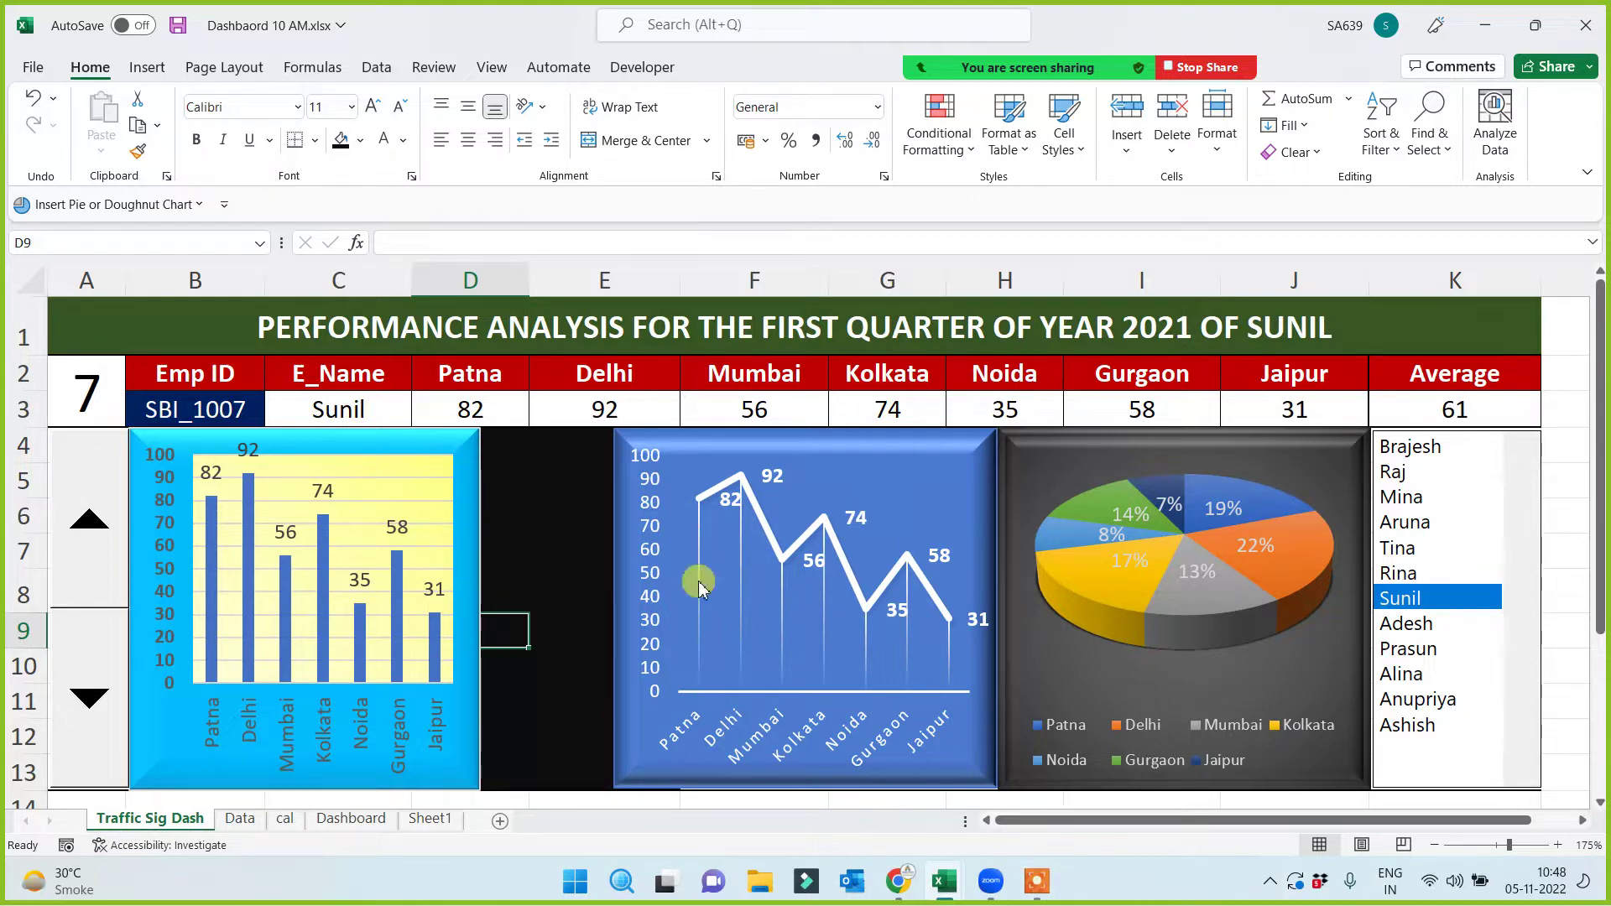
Move the cell selection across to the empty area in column M
{"action": "left_click", "coordinate": [521, 492]}
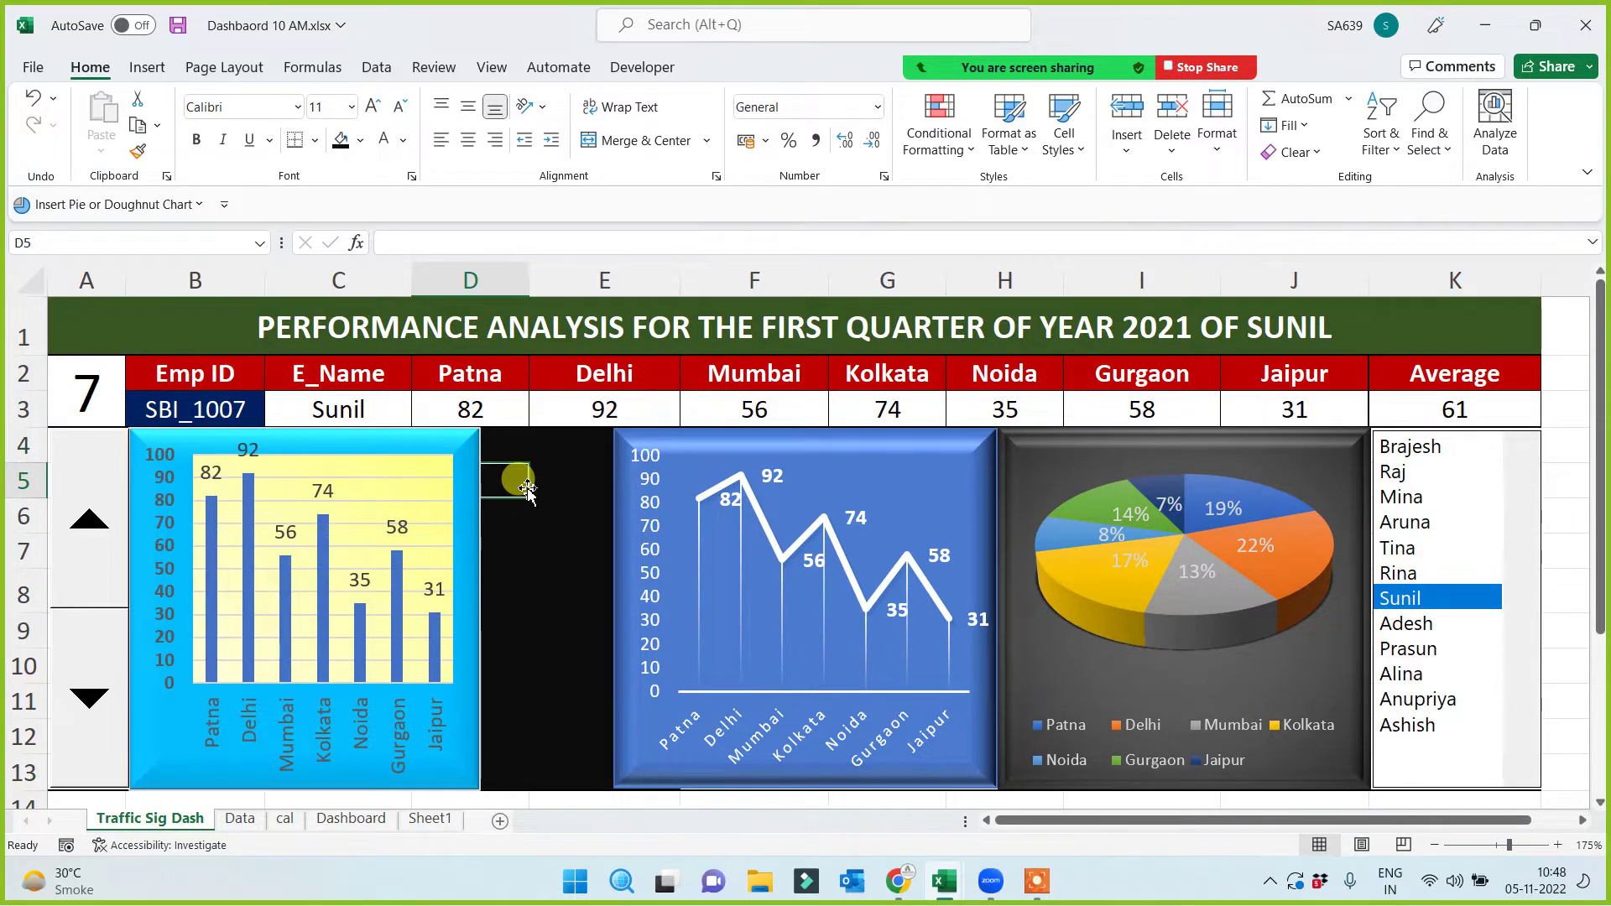
{"action": "key", "text": "Right"}
{"action": "key", "text": "Right"}
{"action": "key", "text": "Right"}
{"action": "key", "text": "Right"}
{"action": "key", "text": "Right"}
{"action": "key", "text": "Right"}
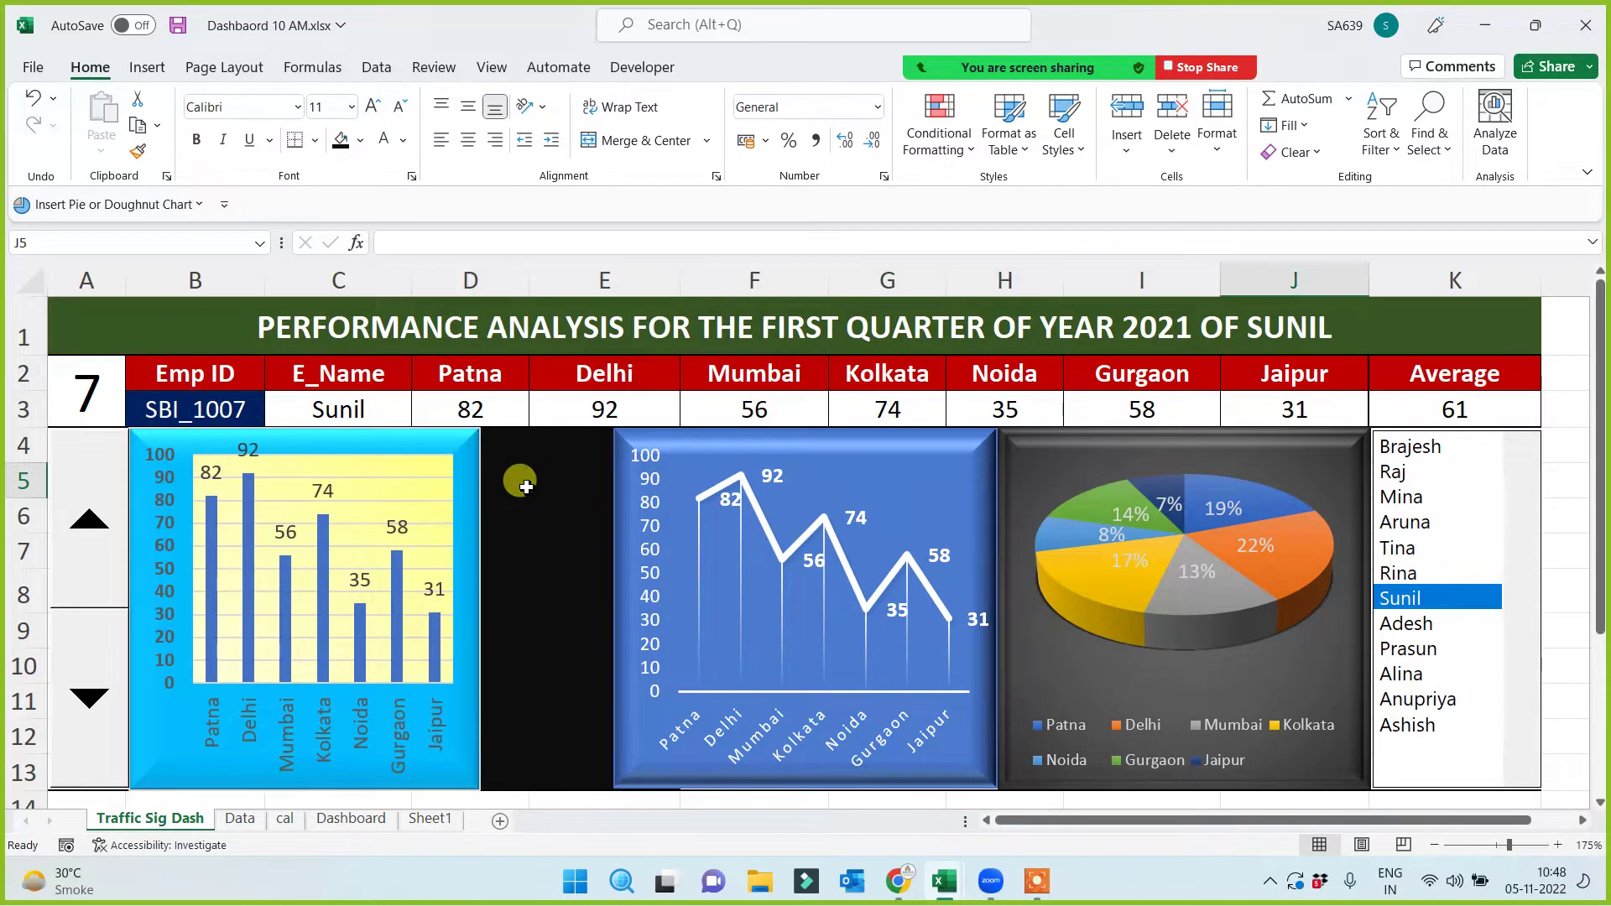
{"action": "key", "text": "Right"}
{"action": "key", "text": "Right"}
{"action": "key", "text": "Right"}
{"action": "key", "text": "Right"}
{"action": "key", "text": "Left"}
{"action": "key", "text": "Left"}
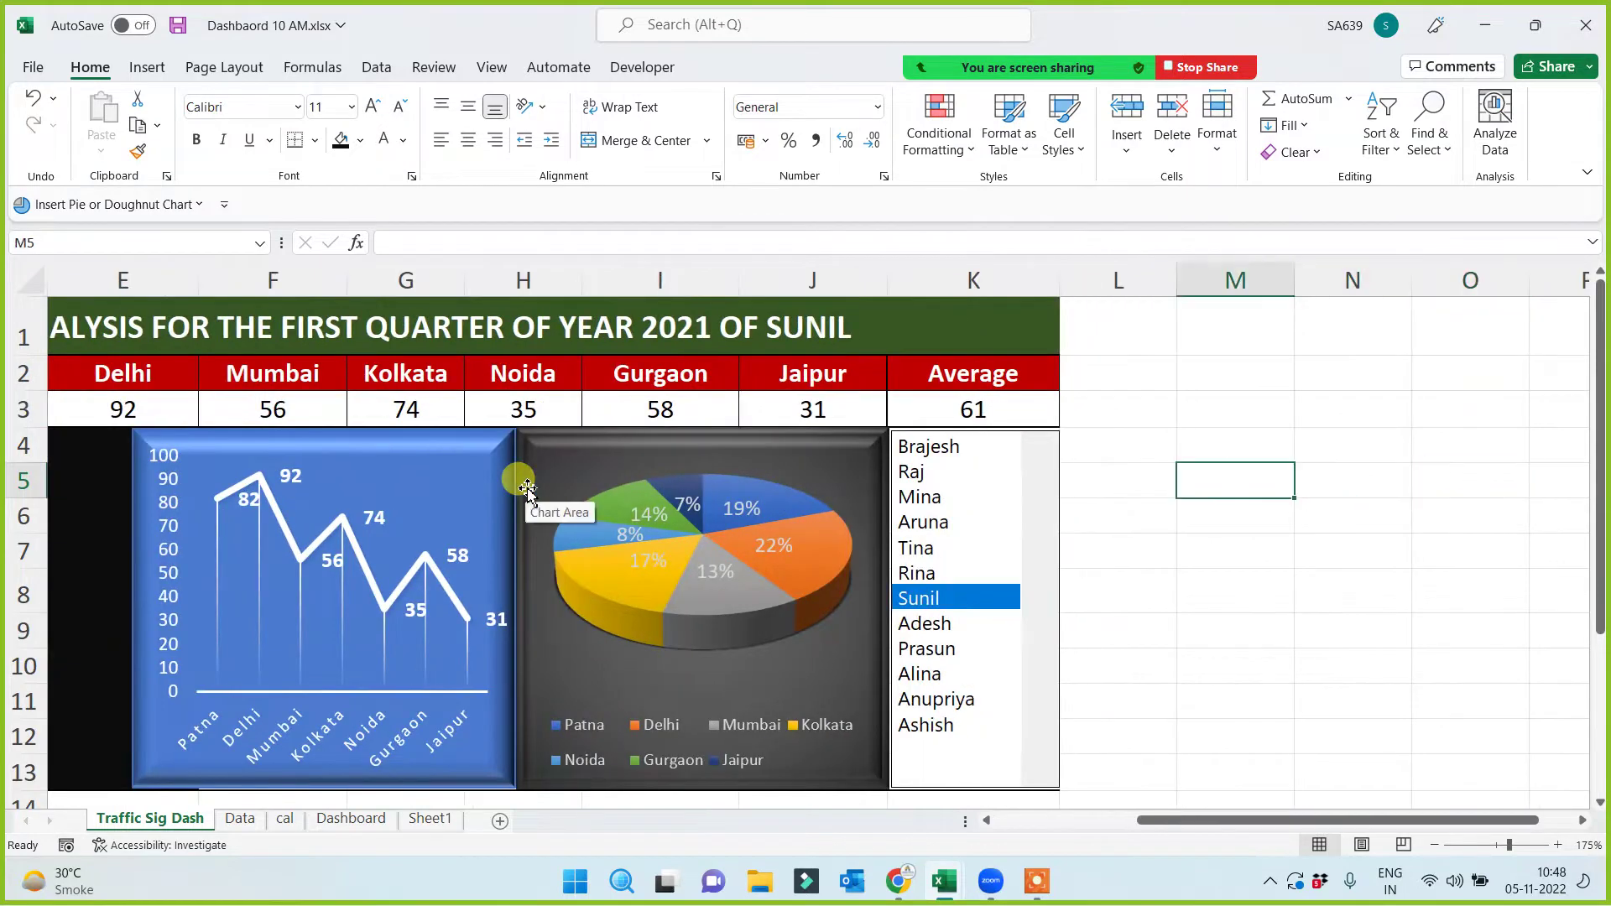
{"action": "key", "text": "Up"}
{"action": "key", "text": "Up"}
{"action": "key", "text": "Up"}
Enter '>75 = Green', '50-75 = Yellow' and '<50, Red' in M3, M4 and M5
{"action": "key", "text": "Down"}
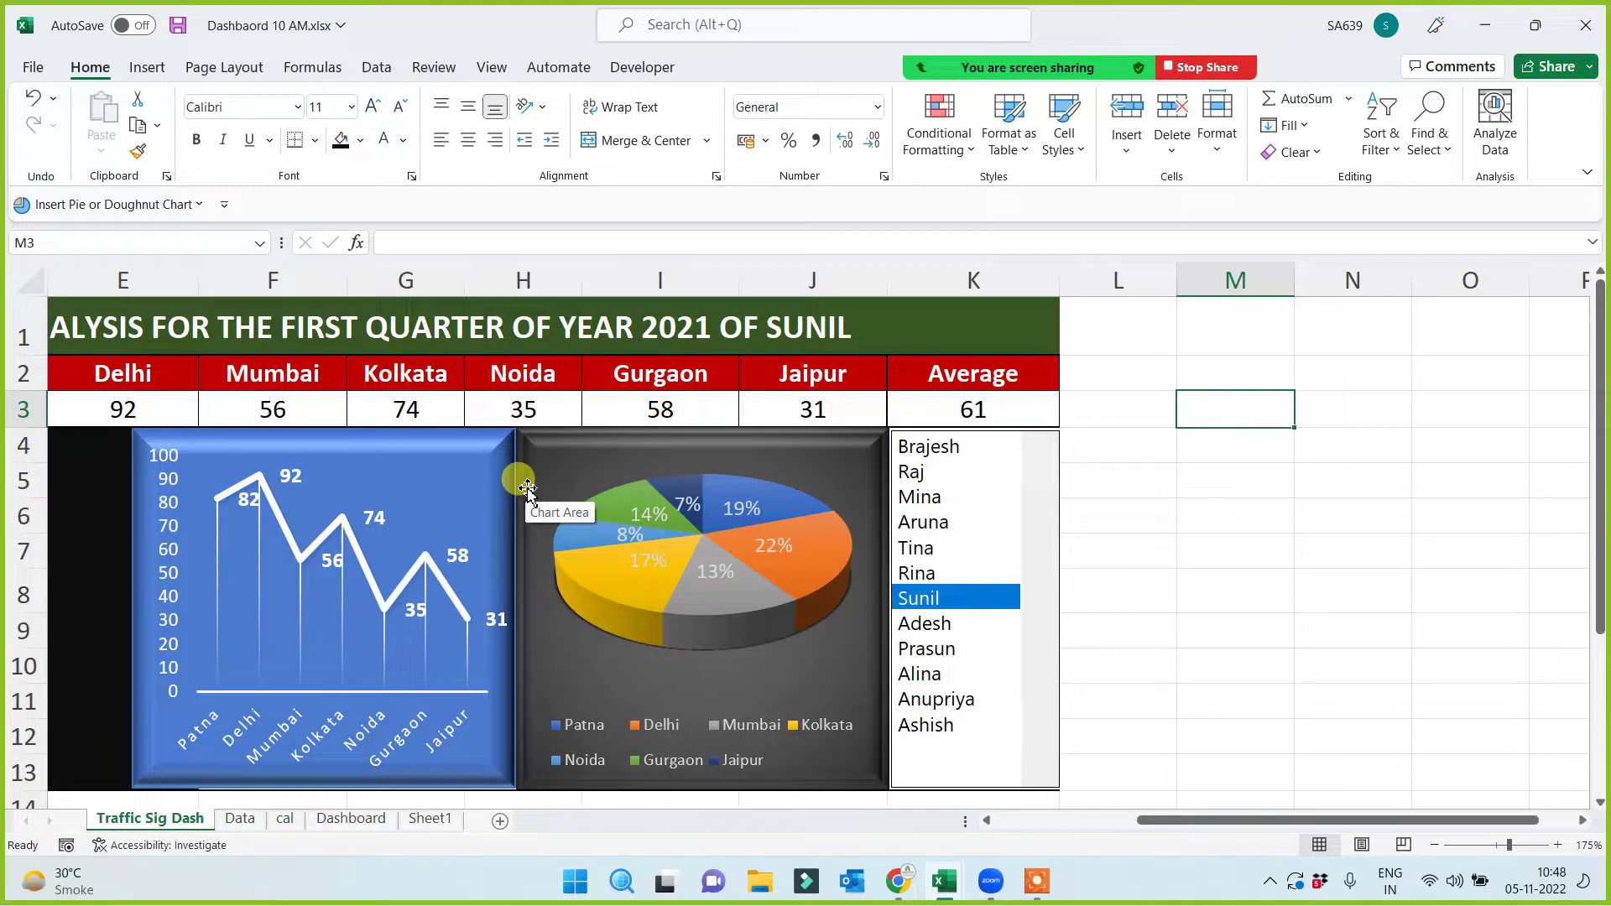
{"action": "type", "text": ">75"}
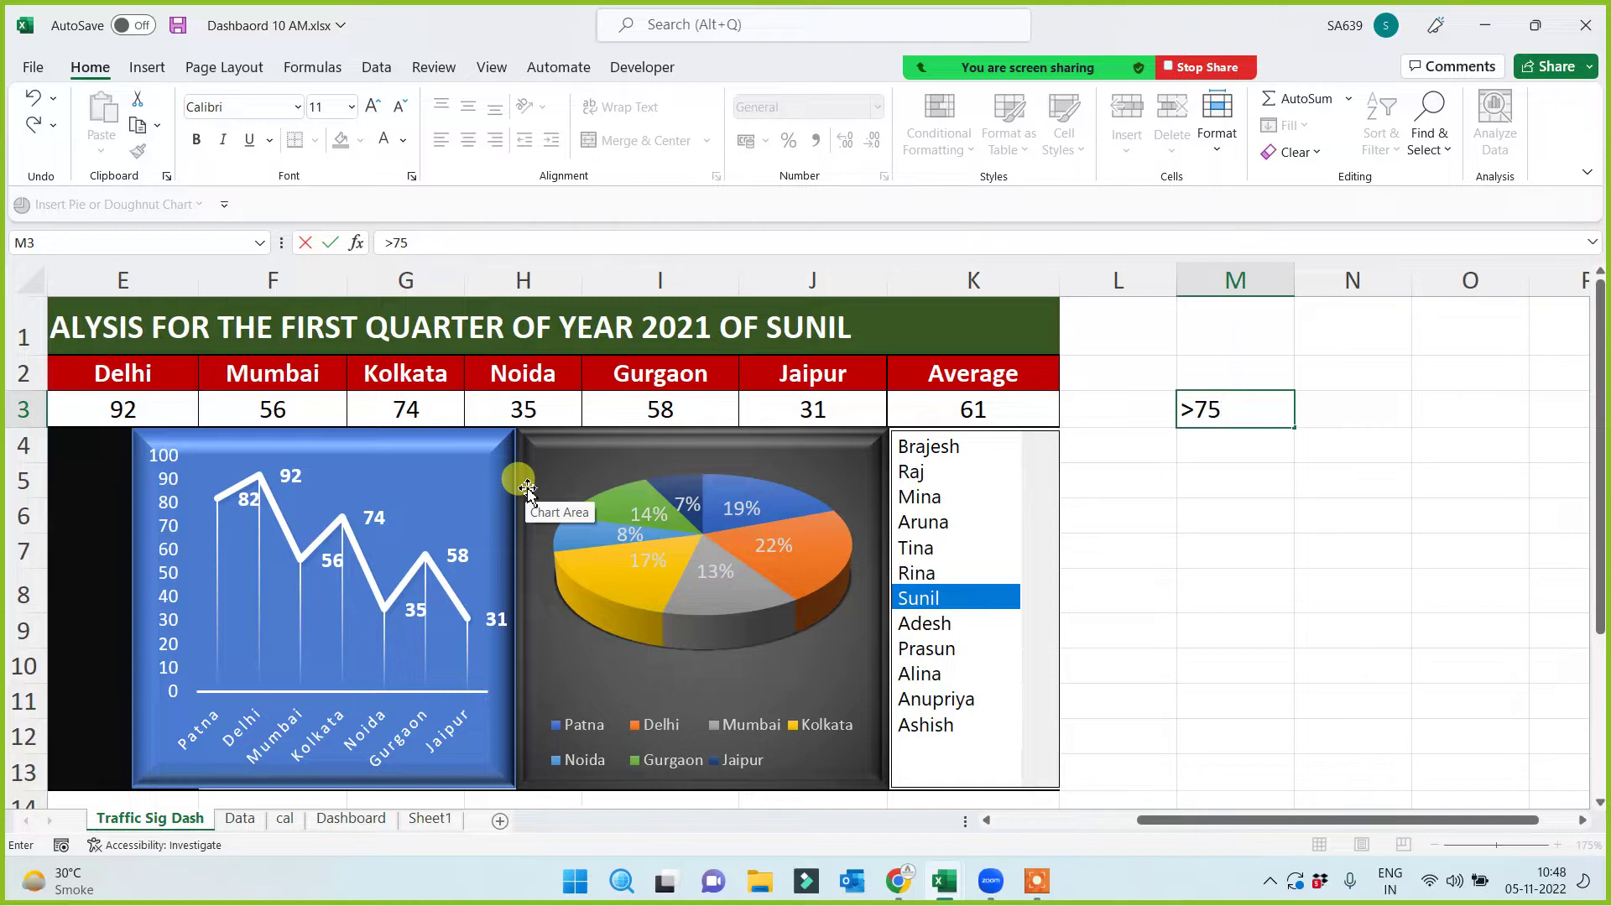
{"action": "type", "text": " = Gr"}
{"action": "type", "text": "een"}
{"action": "key", "text": "Return"}
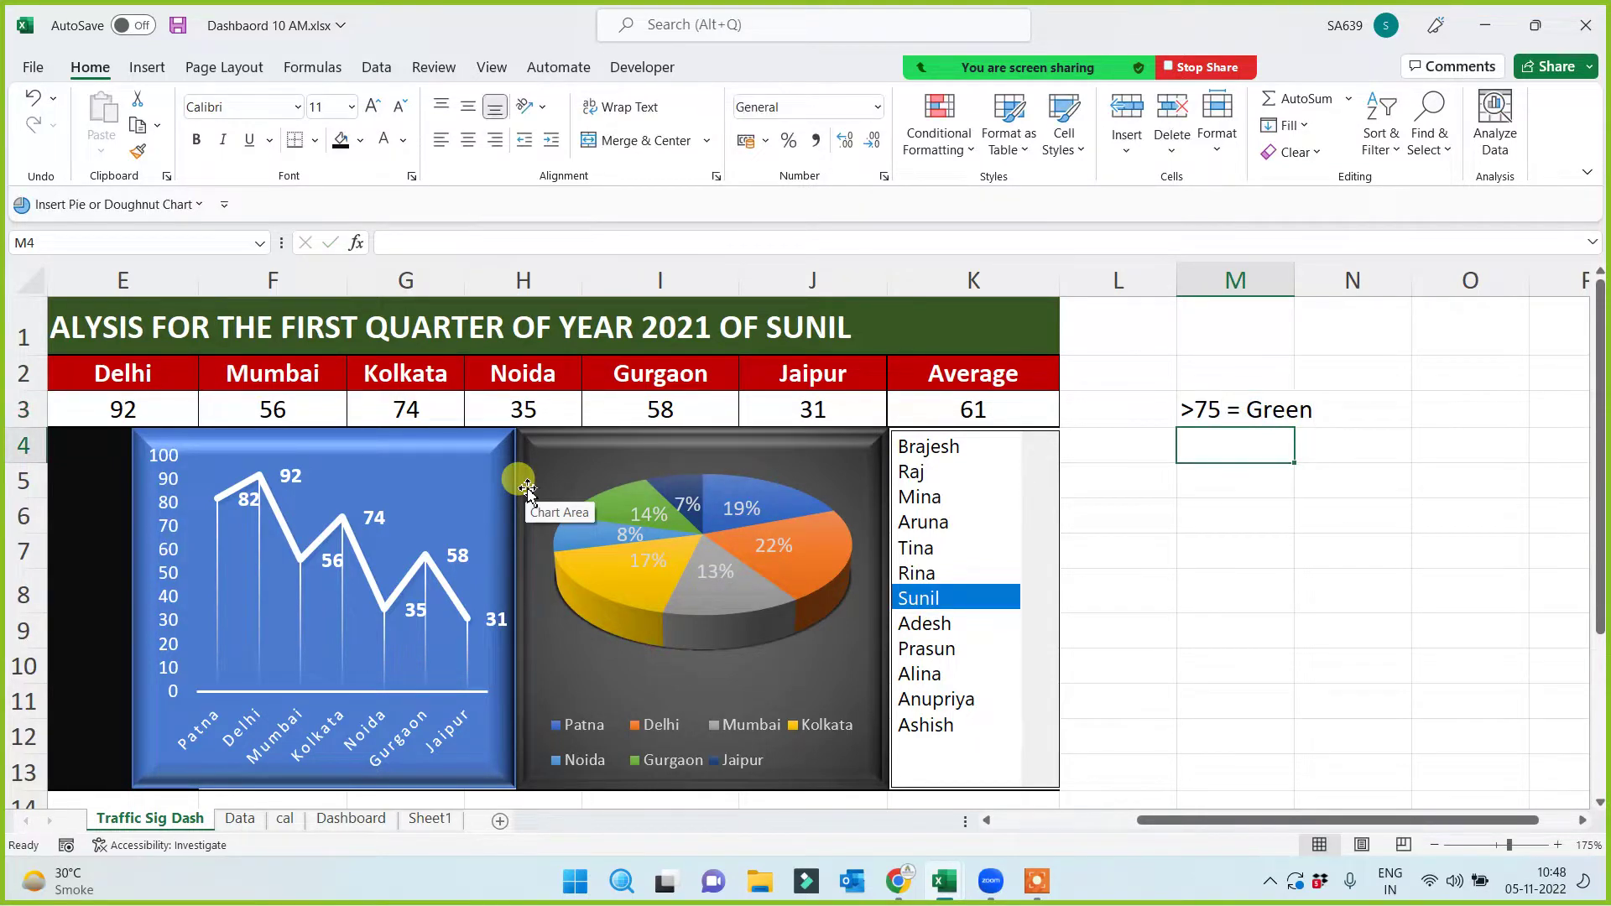
{"action": "type", "text": "50-75 = "}
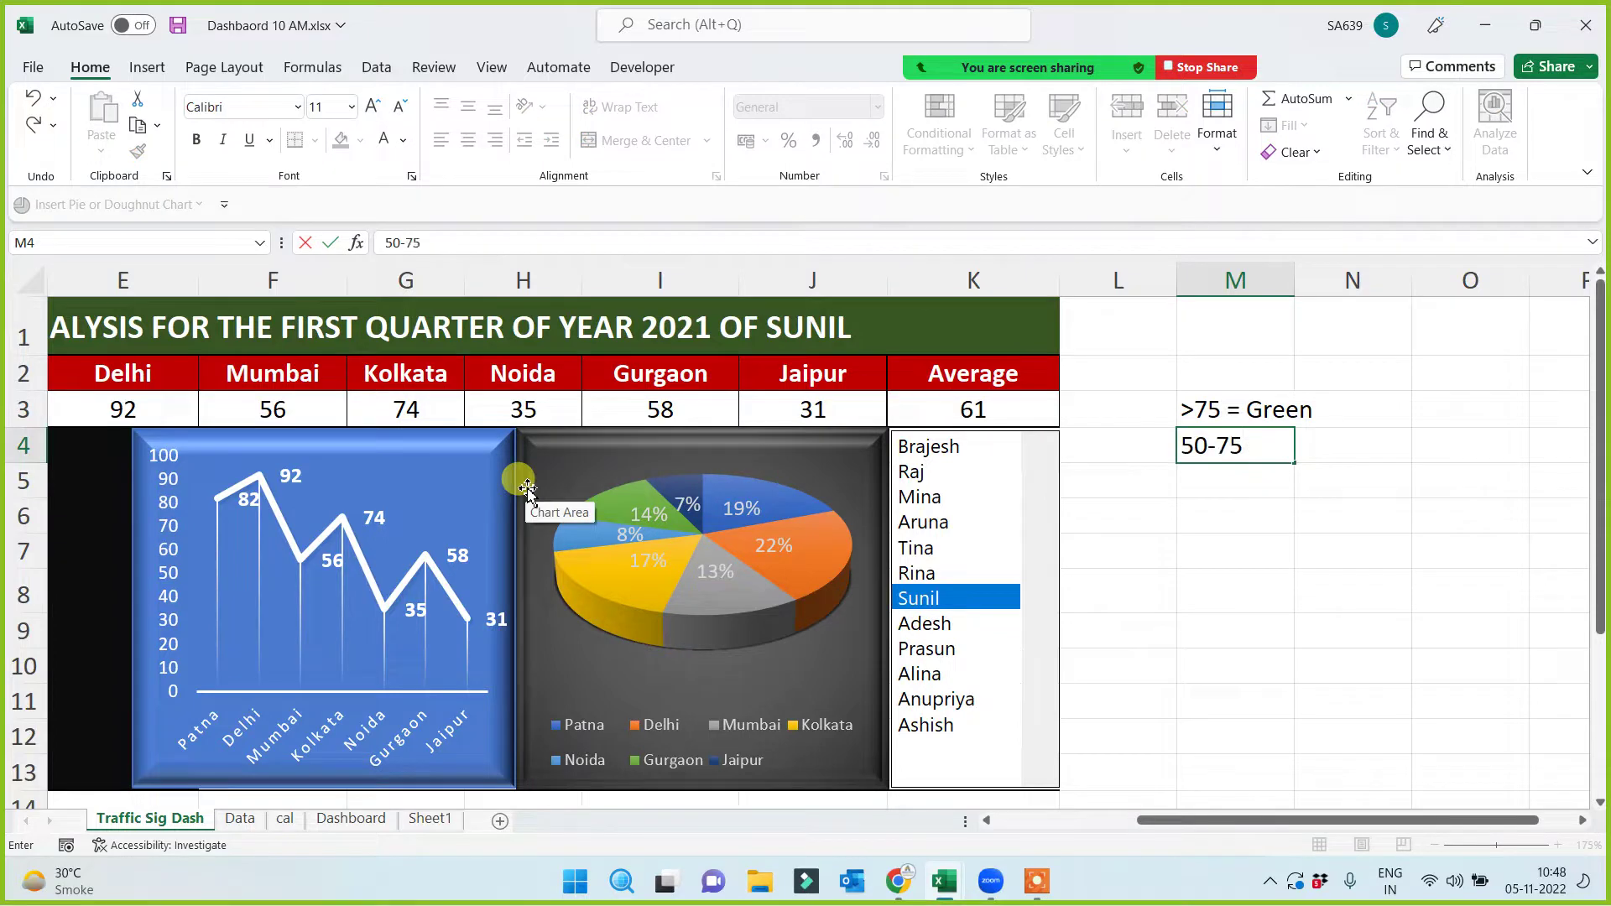
{"action": "type", "text": "Ye"}
{"action": "type", "text": "llow"}
{"action": "key", "text": "Return"}
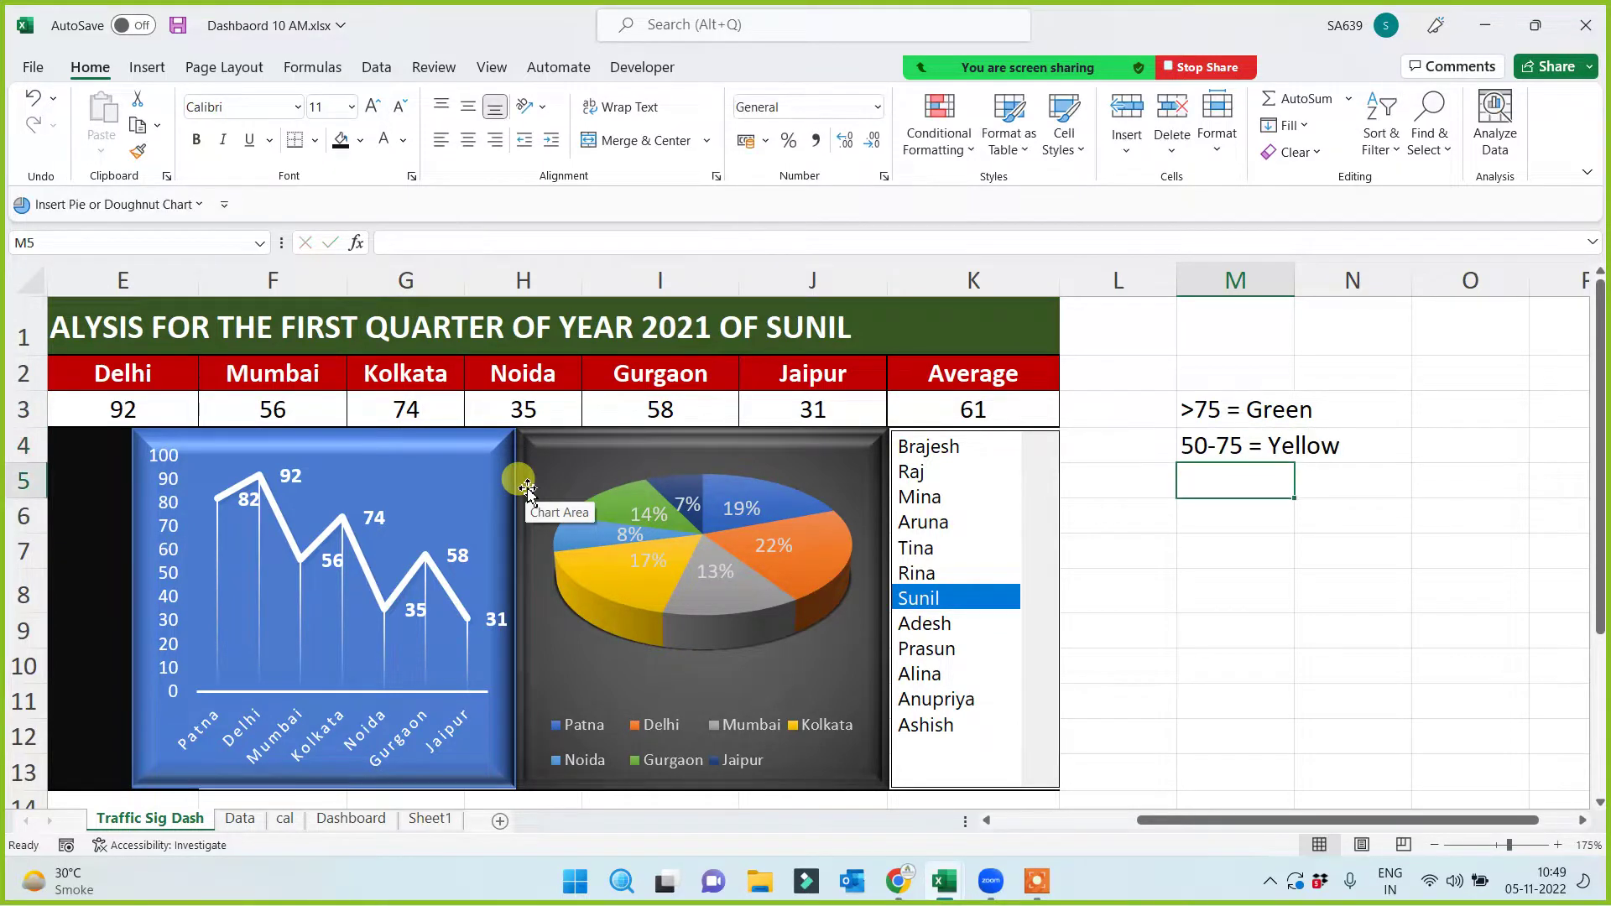
{"action": "type", "text": "<50,"}
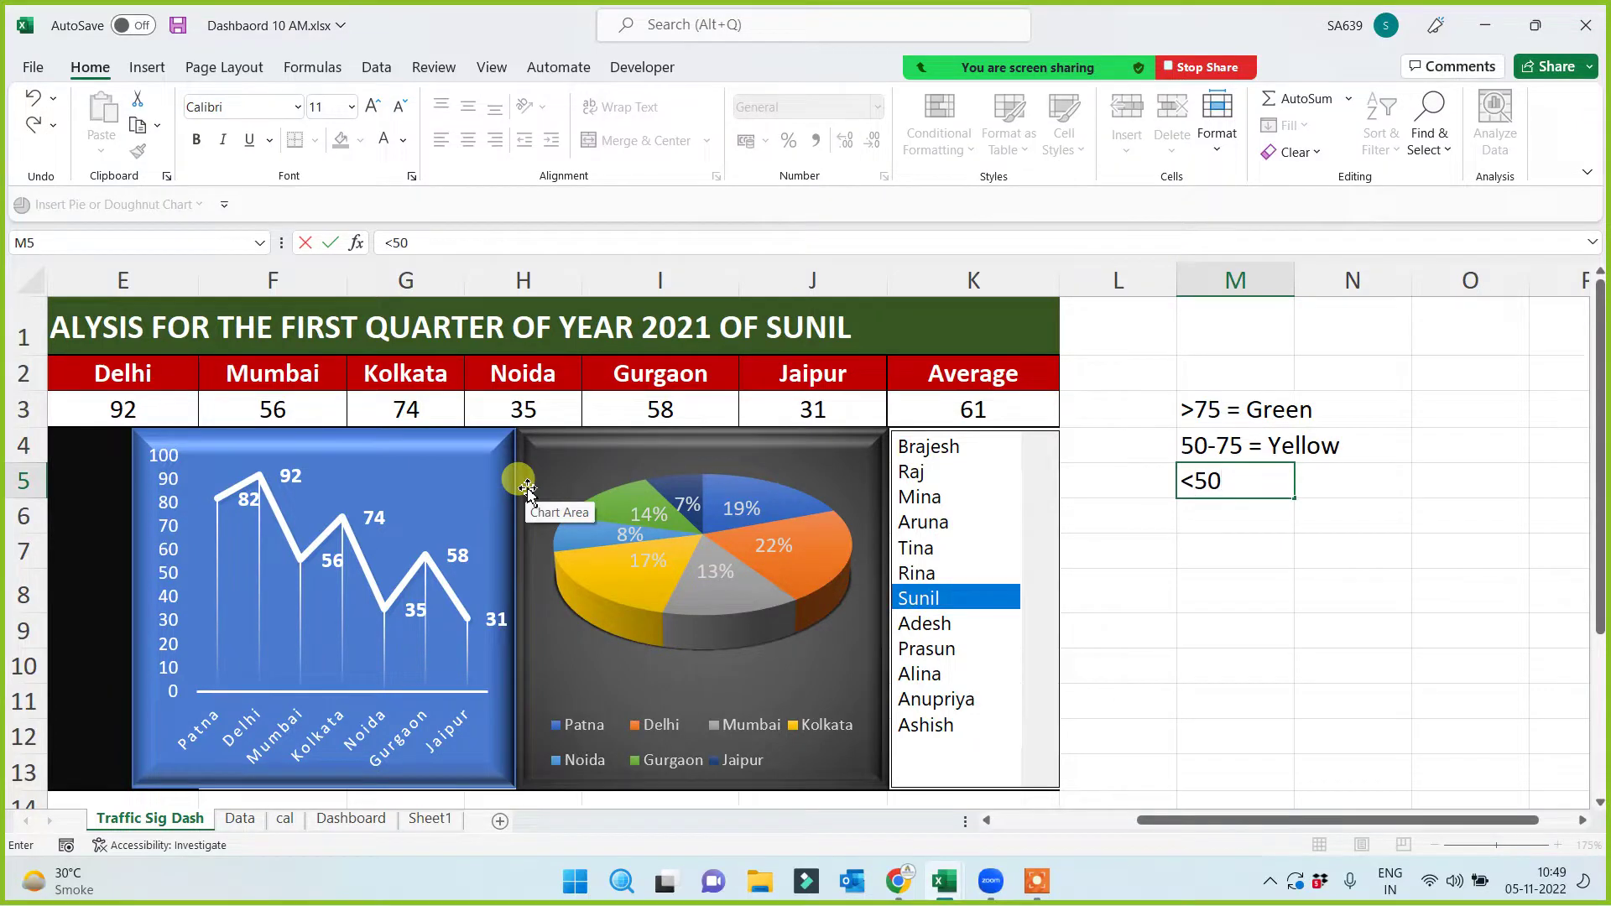
{"action": "type", "text": " Red"}
{"action": "key", "text": "Return"}
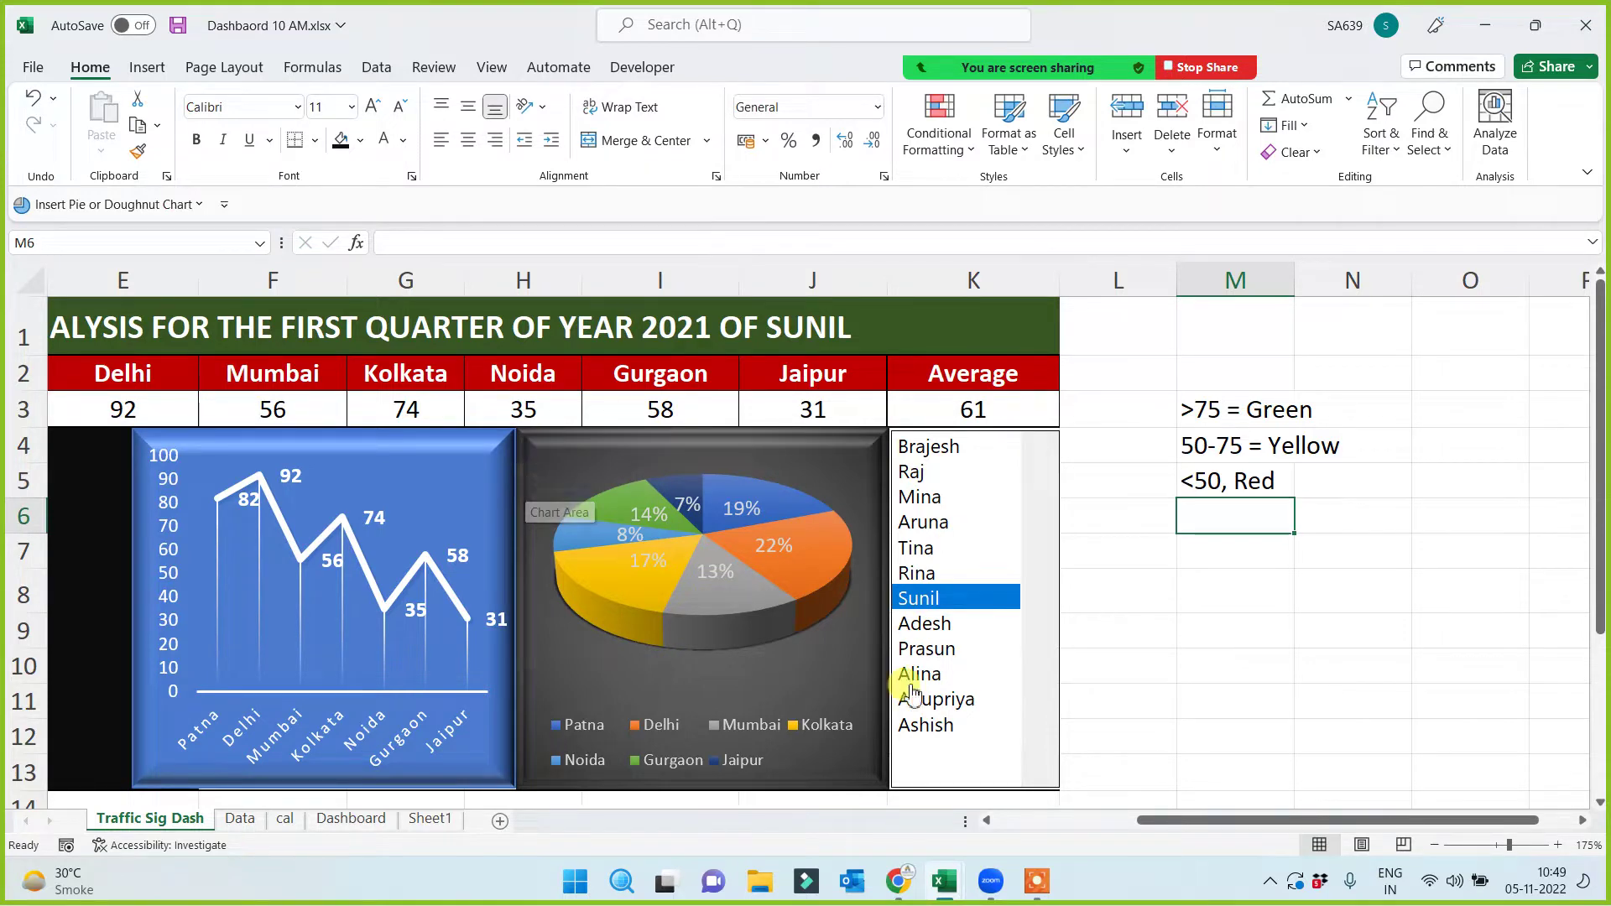
Widen column M to fit the key labels
{"action": "left_click", "coordinate": [1280, 591]}
{"action": "left_click_drag", "start_coordinate": [1295, 279], "coordinate": [1360, 279]}
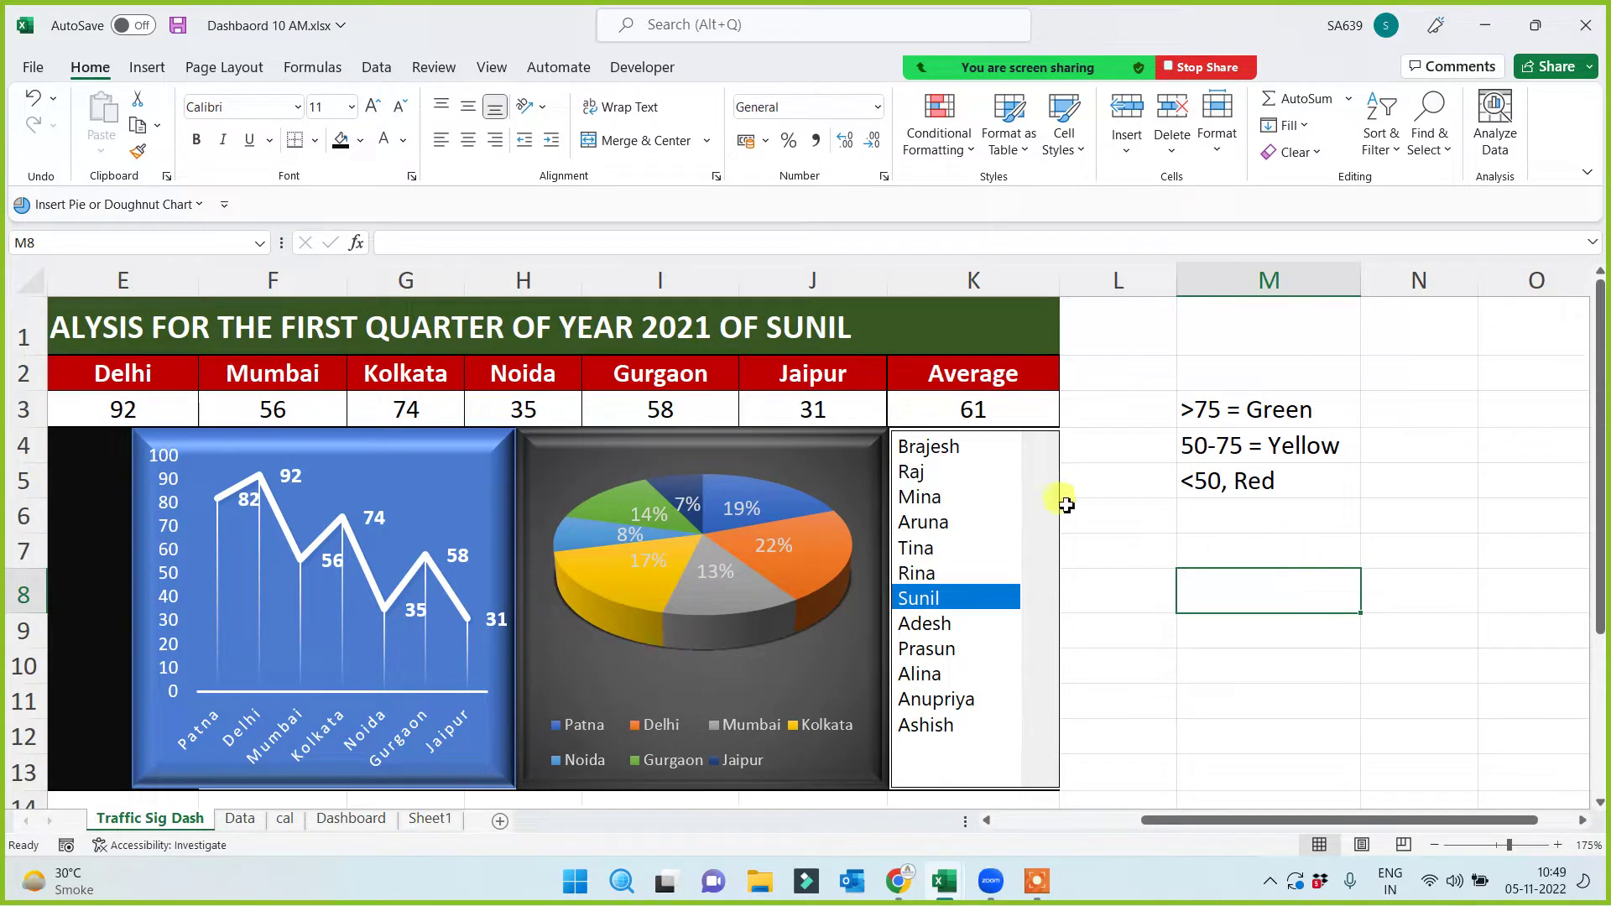
{"action": "left_click", "coordinate": [962, 410]}
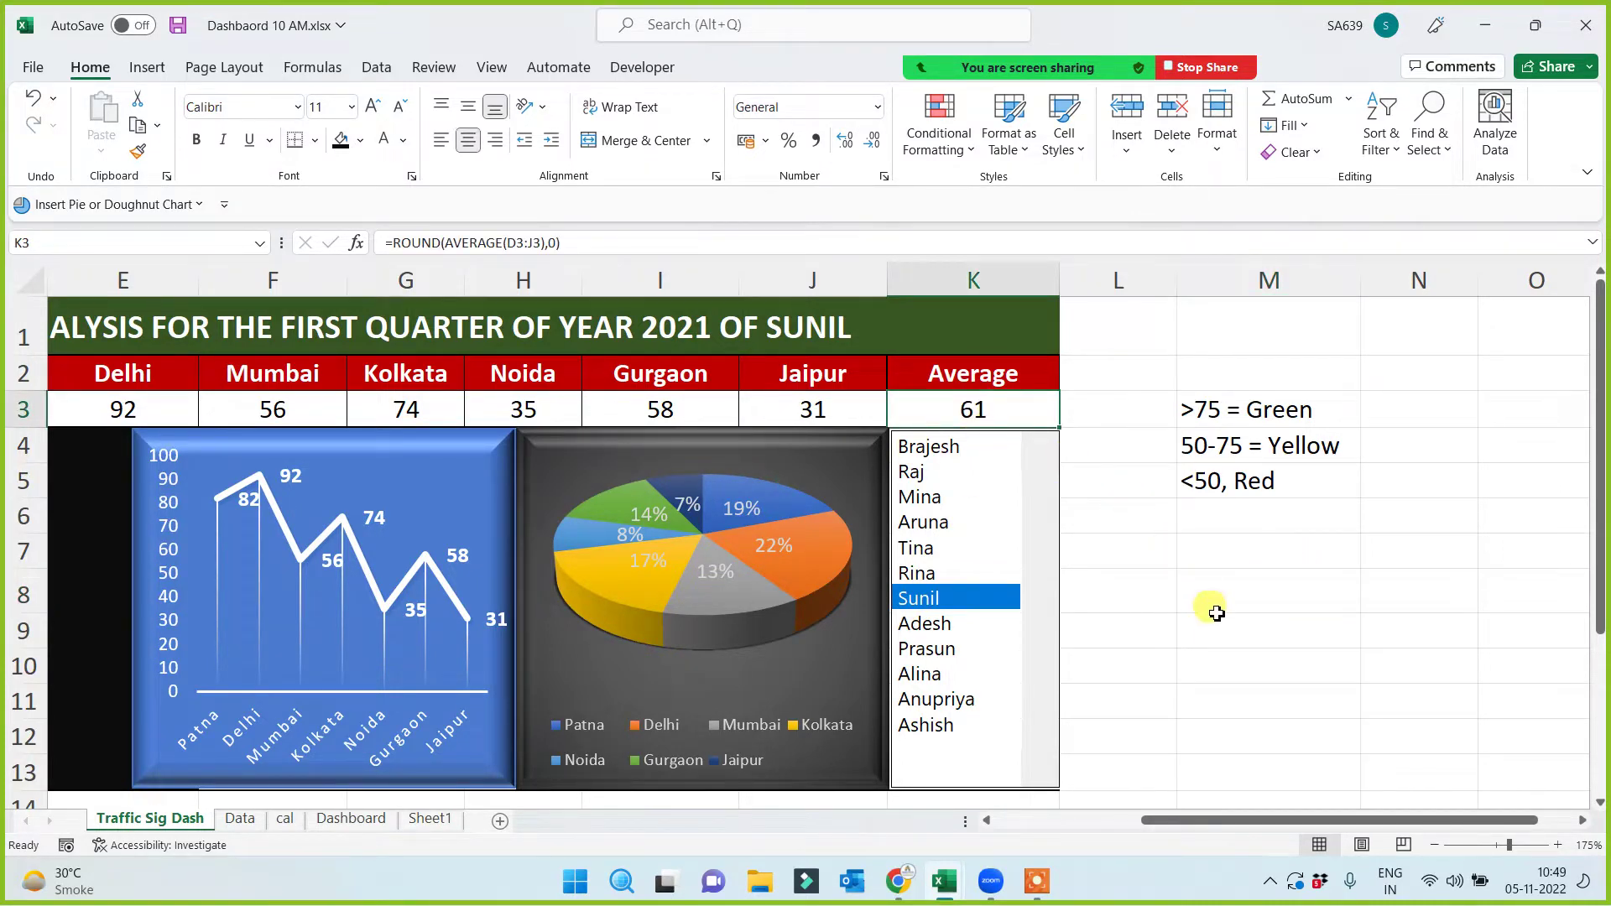
Cycle the dashboard through Brajesh, Sunil, Prasun, Anupriya, Ashish and Rina
{"action": "left_click", "coordinate": [931, 445]}
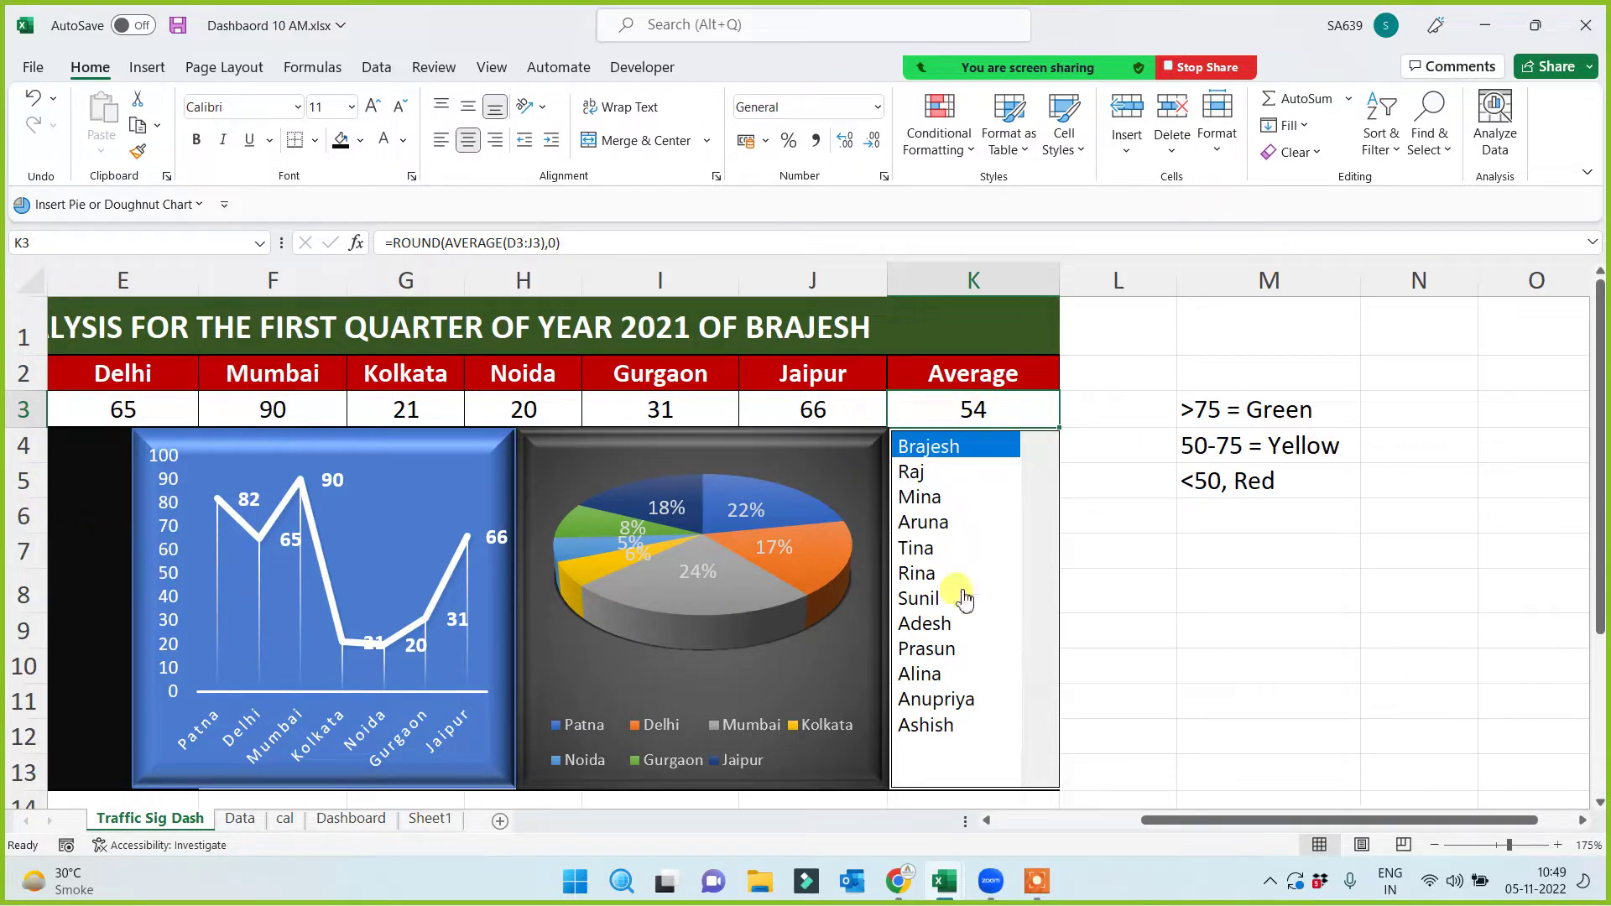
{"action": "left_click", "coordinate": [1210, 411]}
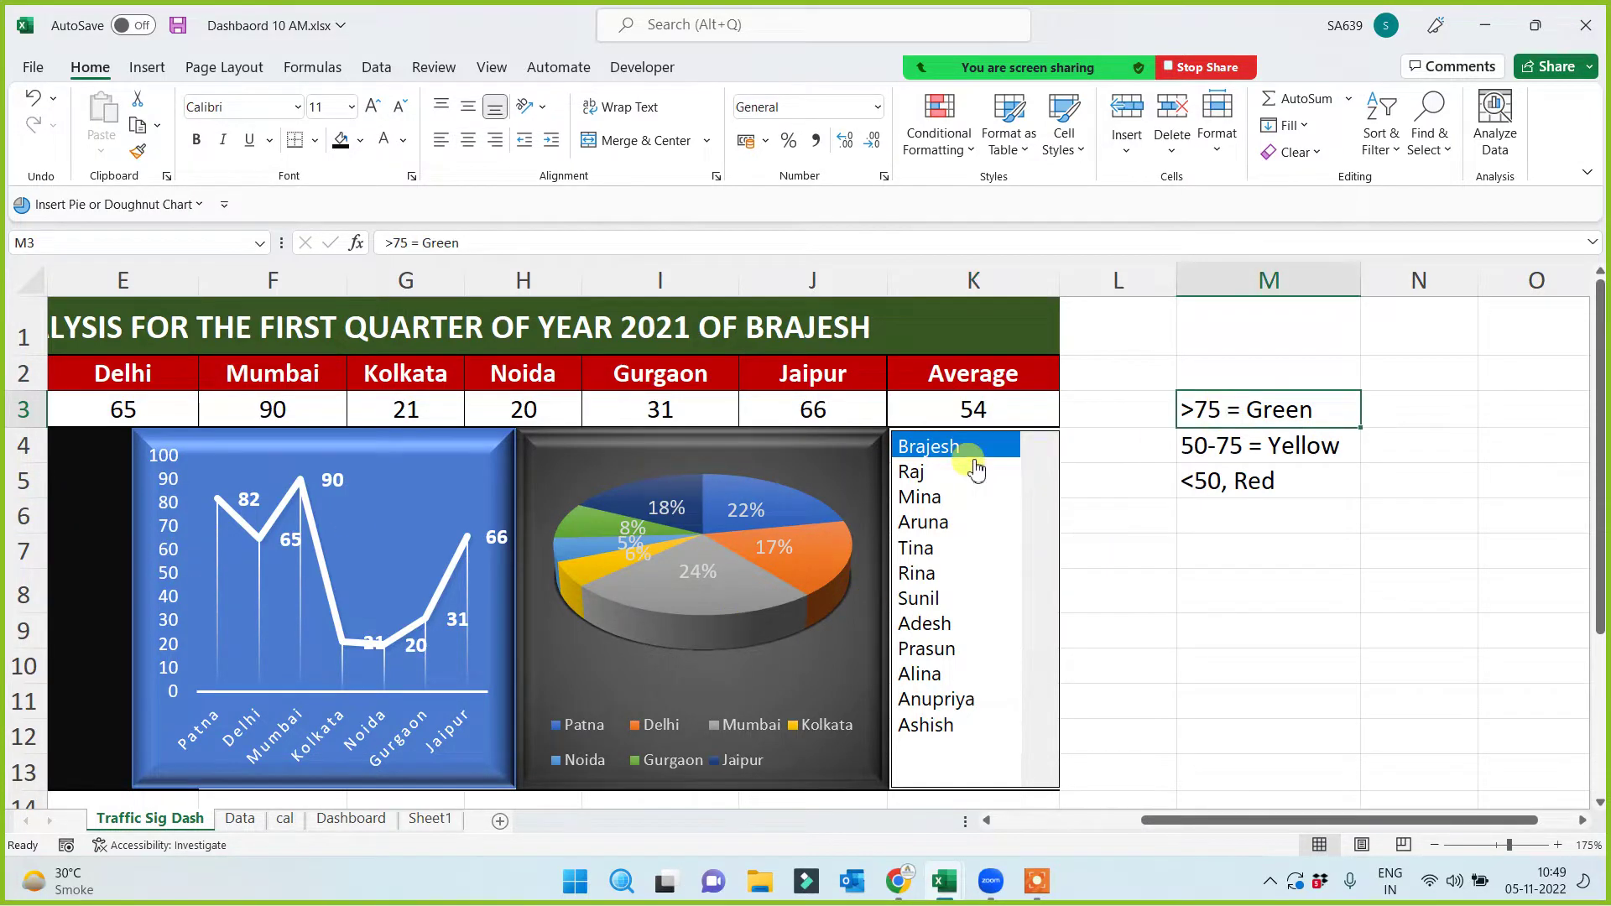
{"action": "left_click", "coordinate": [921, 599]}
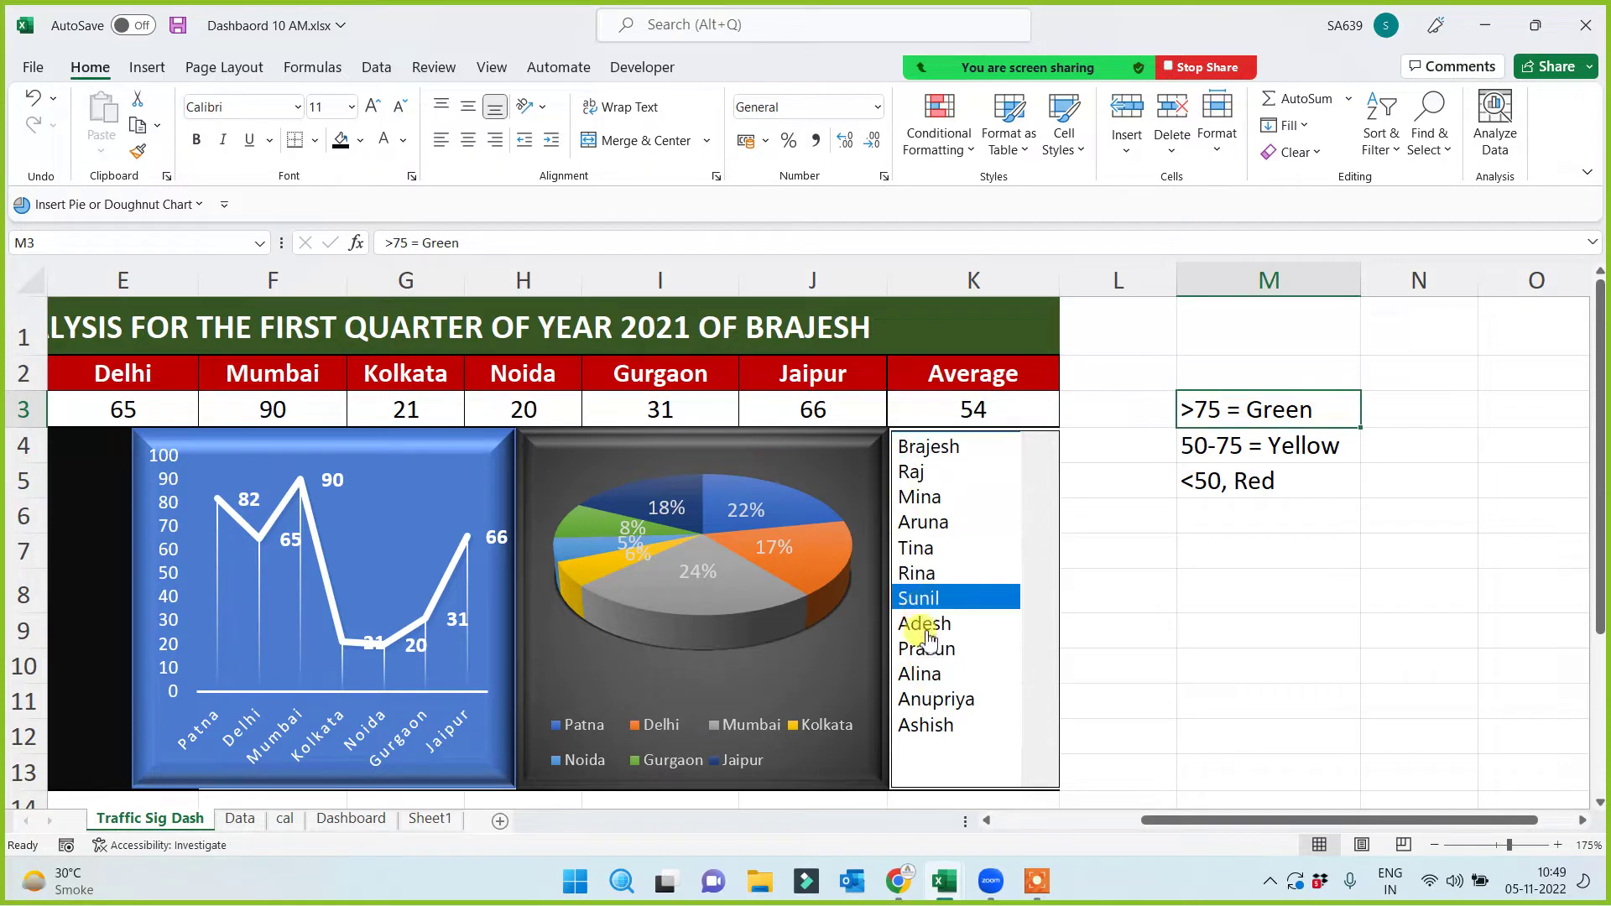
{"action": "left_click", "coordinate": [923, 649]}
{"action": "left_click", "coordinate": [934, 696]}
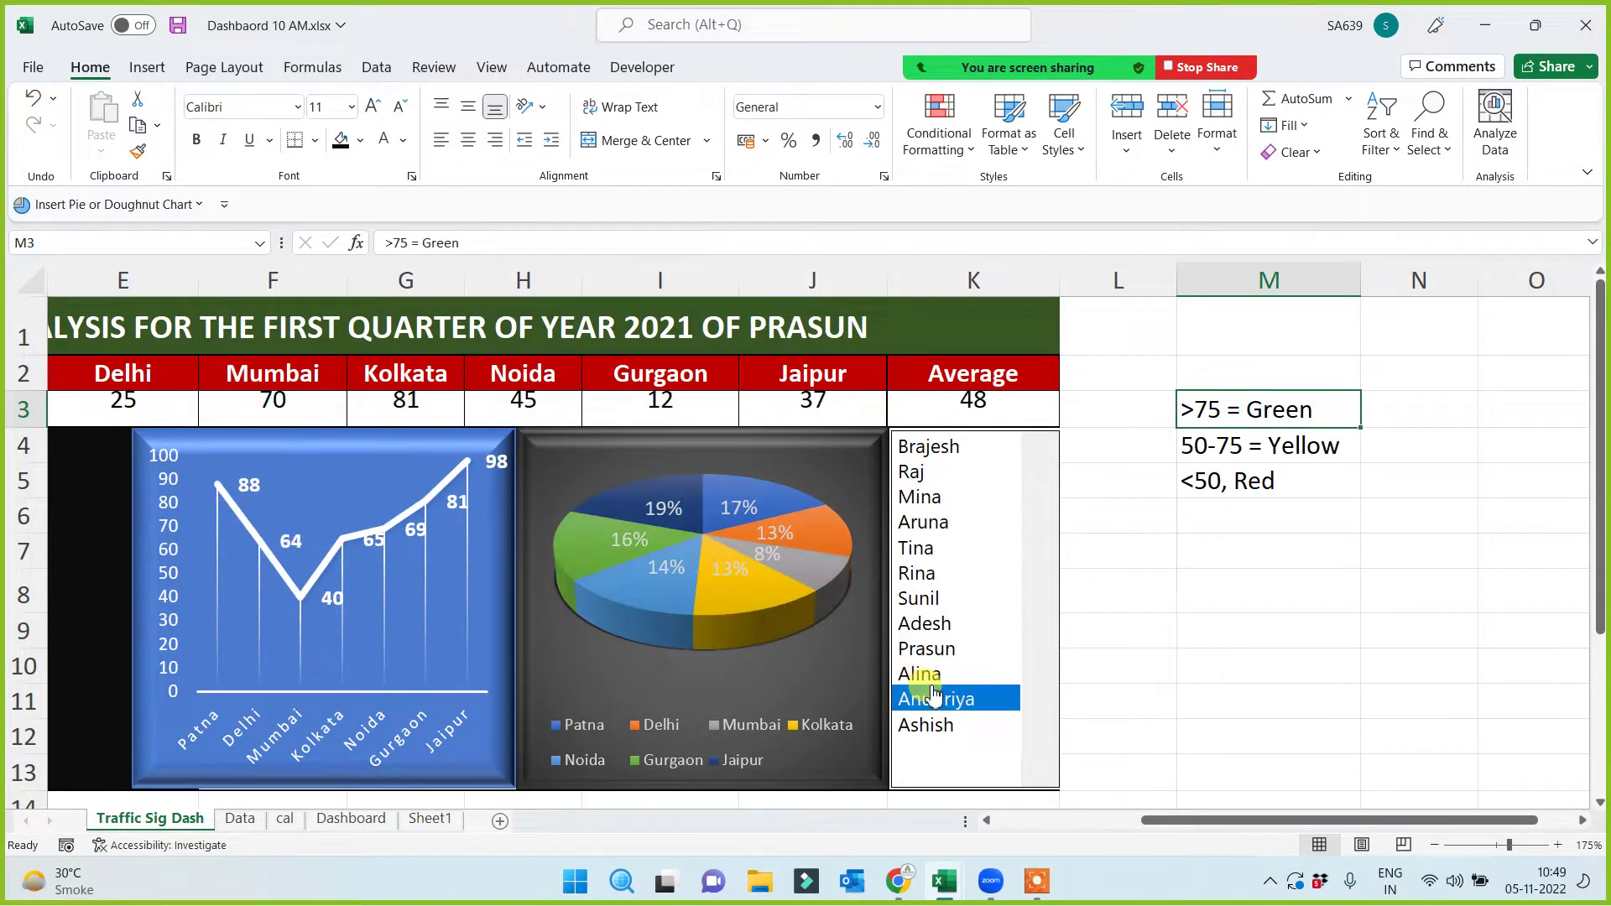
{"action": "left_click", "coordinate": [921, 725]}
{"action": "left_click", "coordinate": [931, 699]}
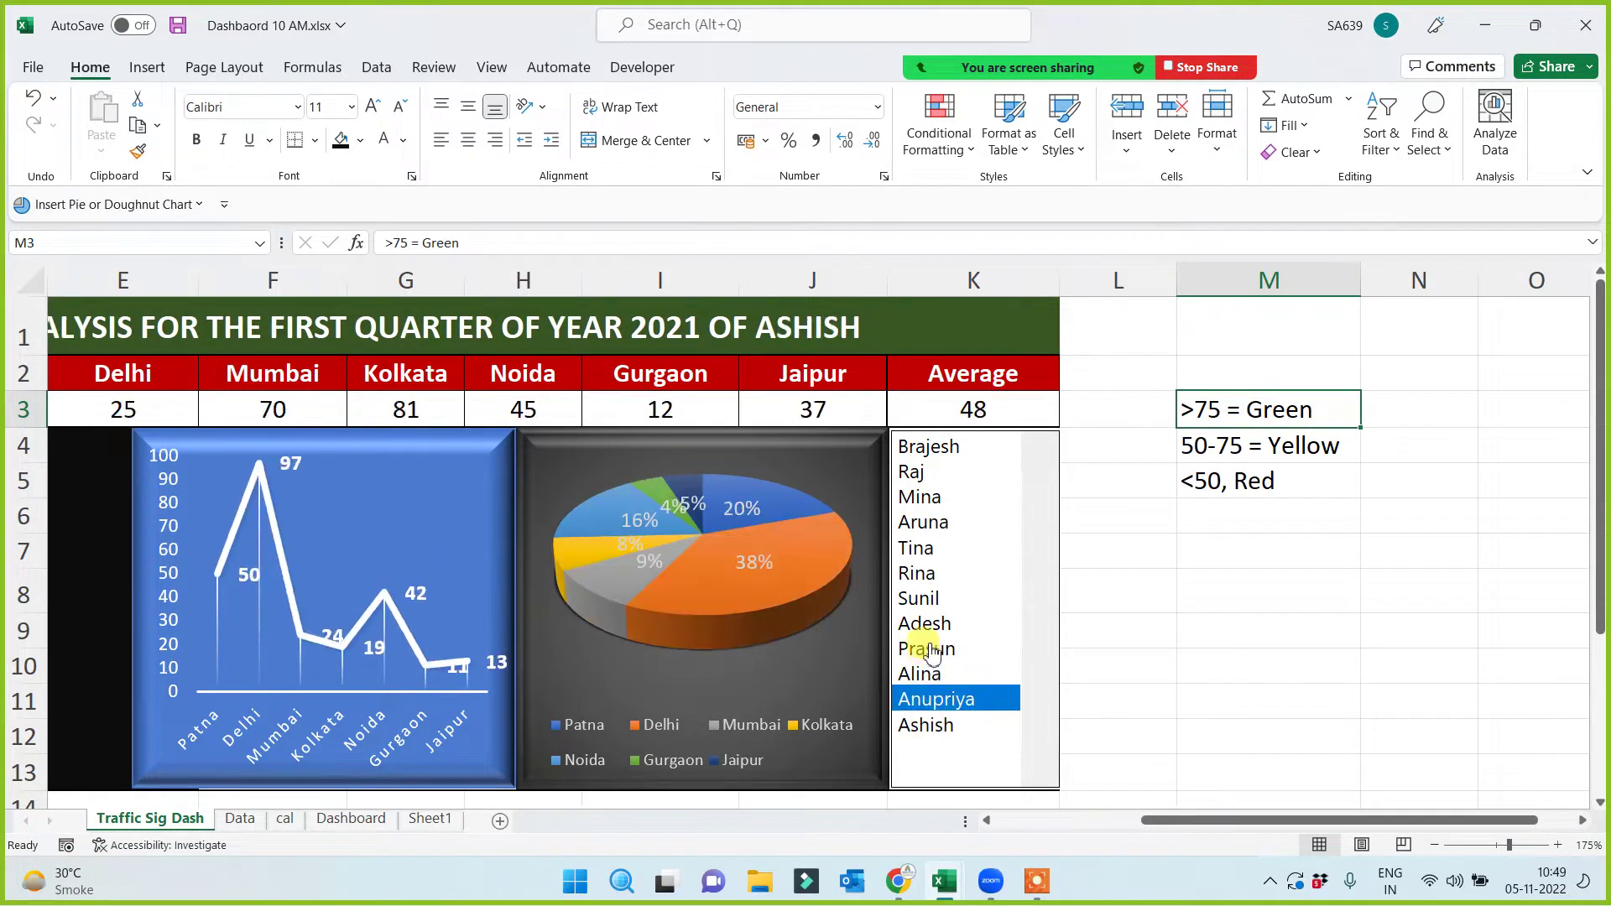
{"action": "left_click", "coordinate": [931, 652]}
{"action": "left_click", "coordinate": [921, 598]}
{"action": "left_click", "coordinate": [918, 573]}
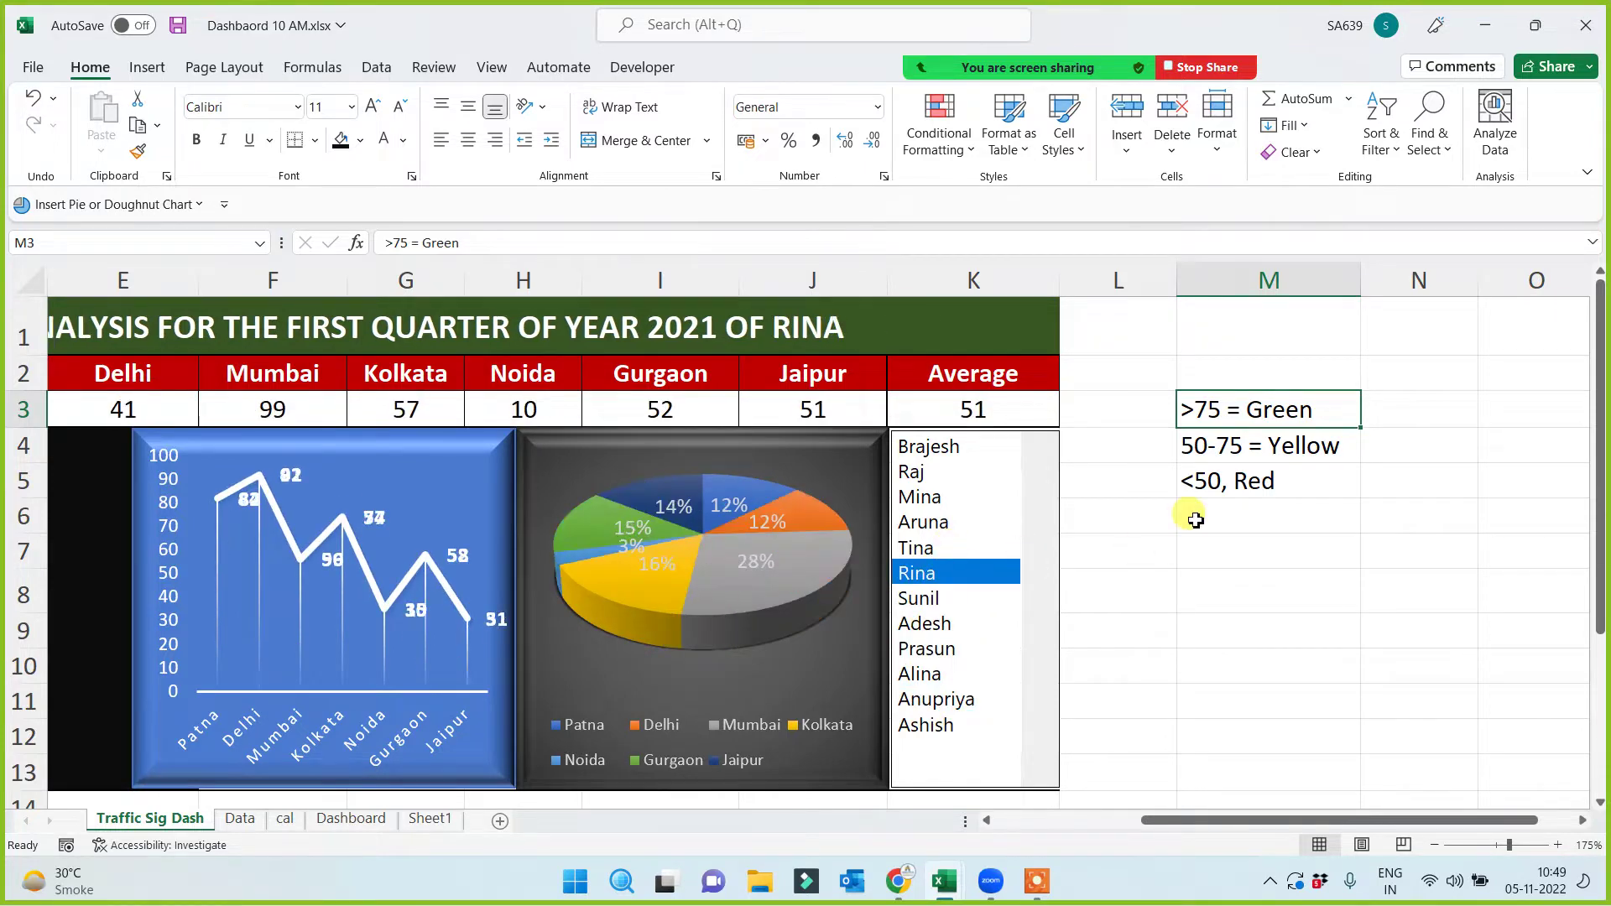
Change M3 to '>70 = Green' and M4 to '50-70 = Yellow'
{"action": "double_click", "coordinate": [1206, 408]}
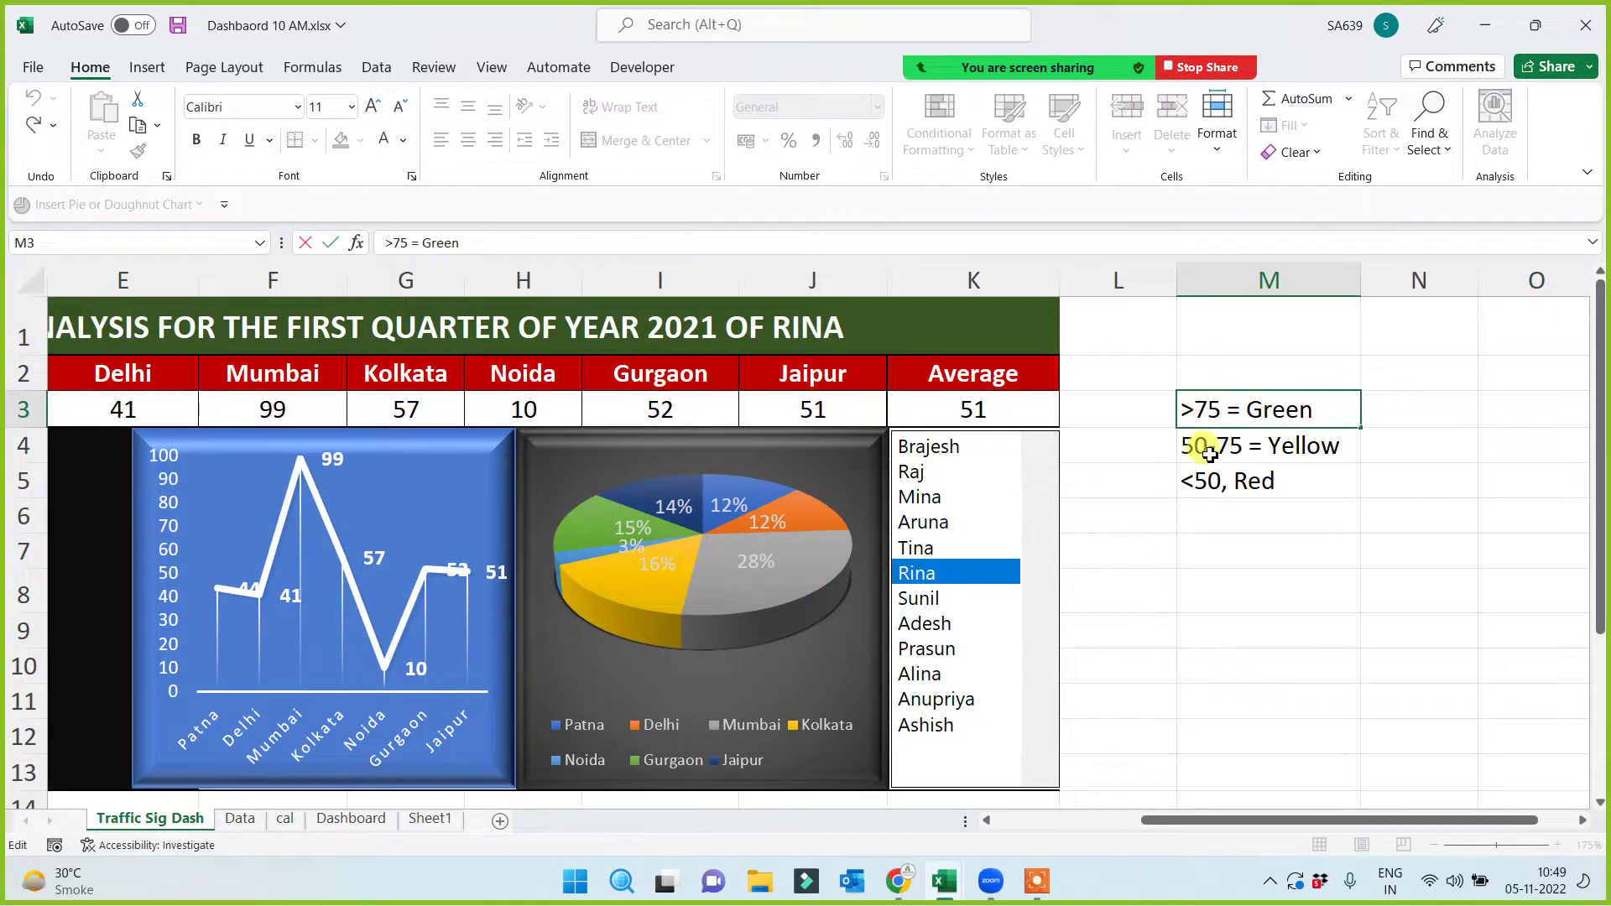
{"action": "key", "text": "BackSpace"}
{"action": "type", "text": "0"}
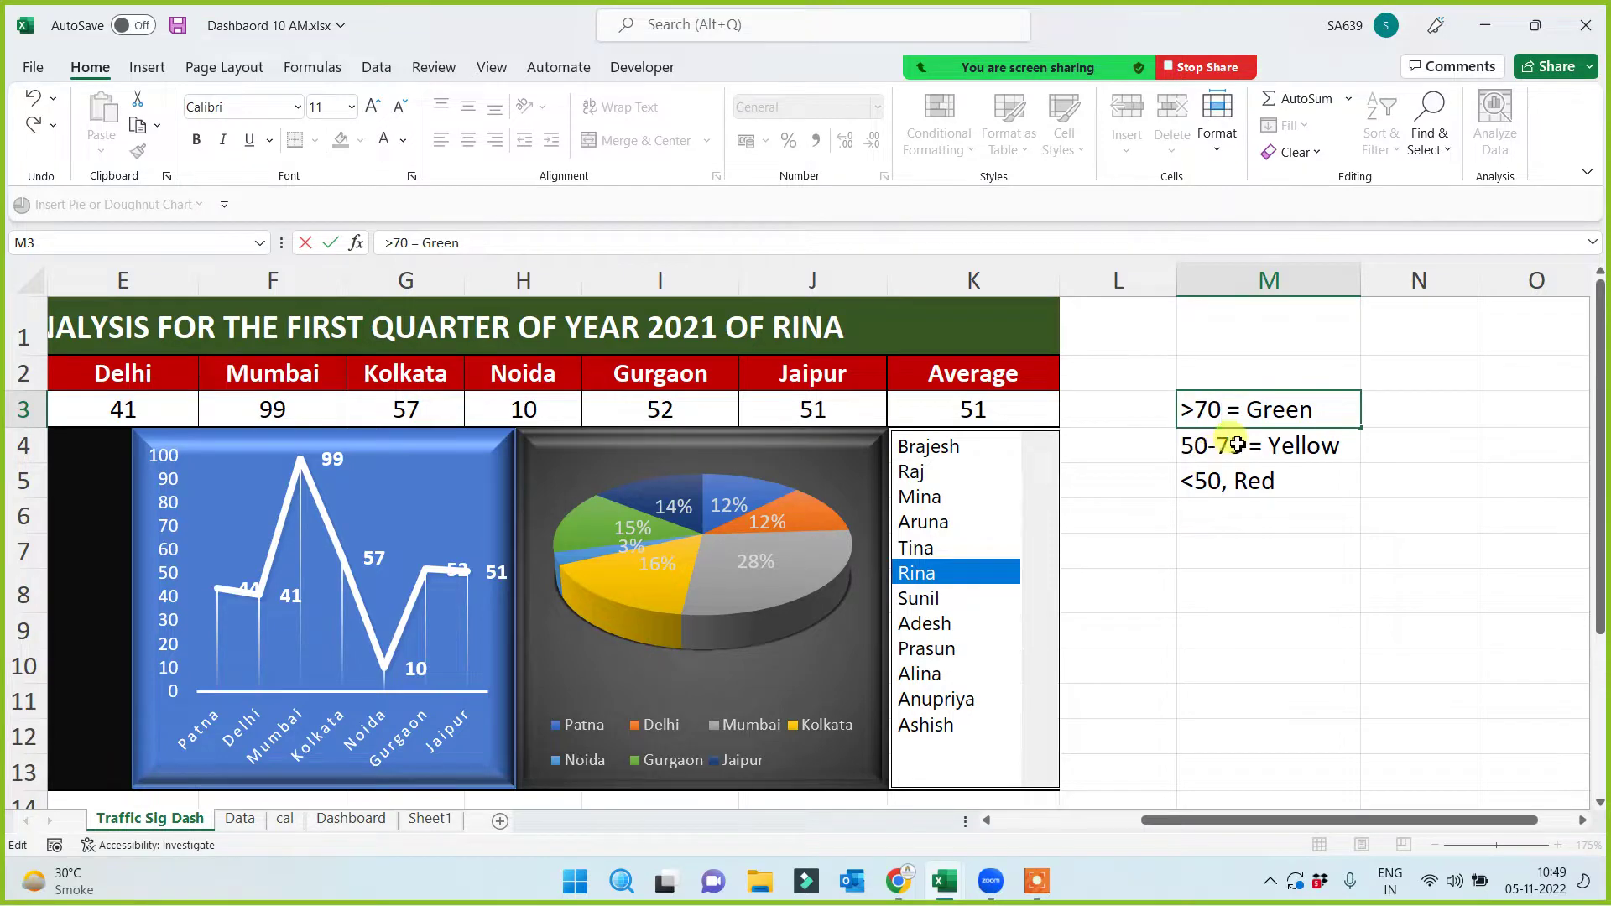
{"action": "left_click", "coordinate": [1237, 445]}
{"action": "double_click", "coordinate": [1227, 457]}
{"action": "key", "text": "Delete"}
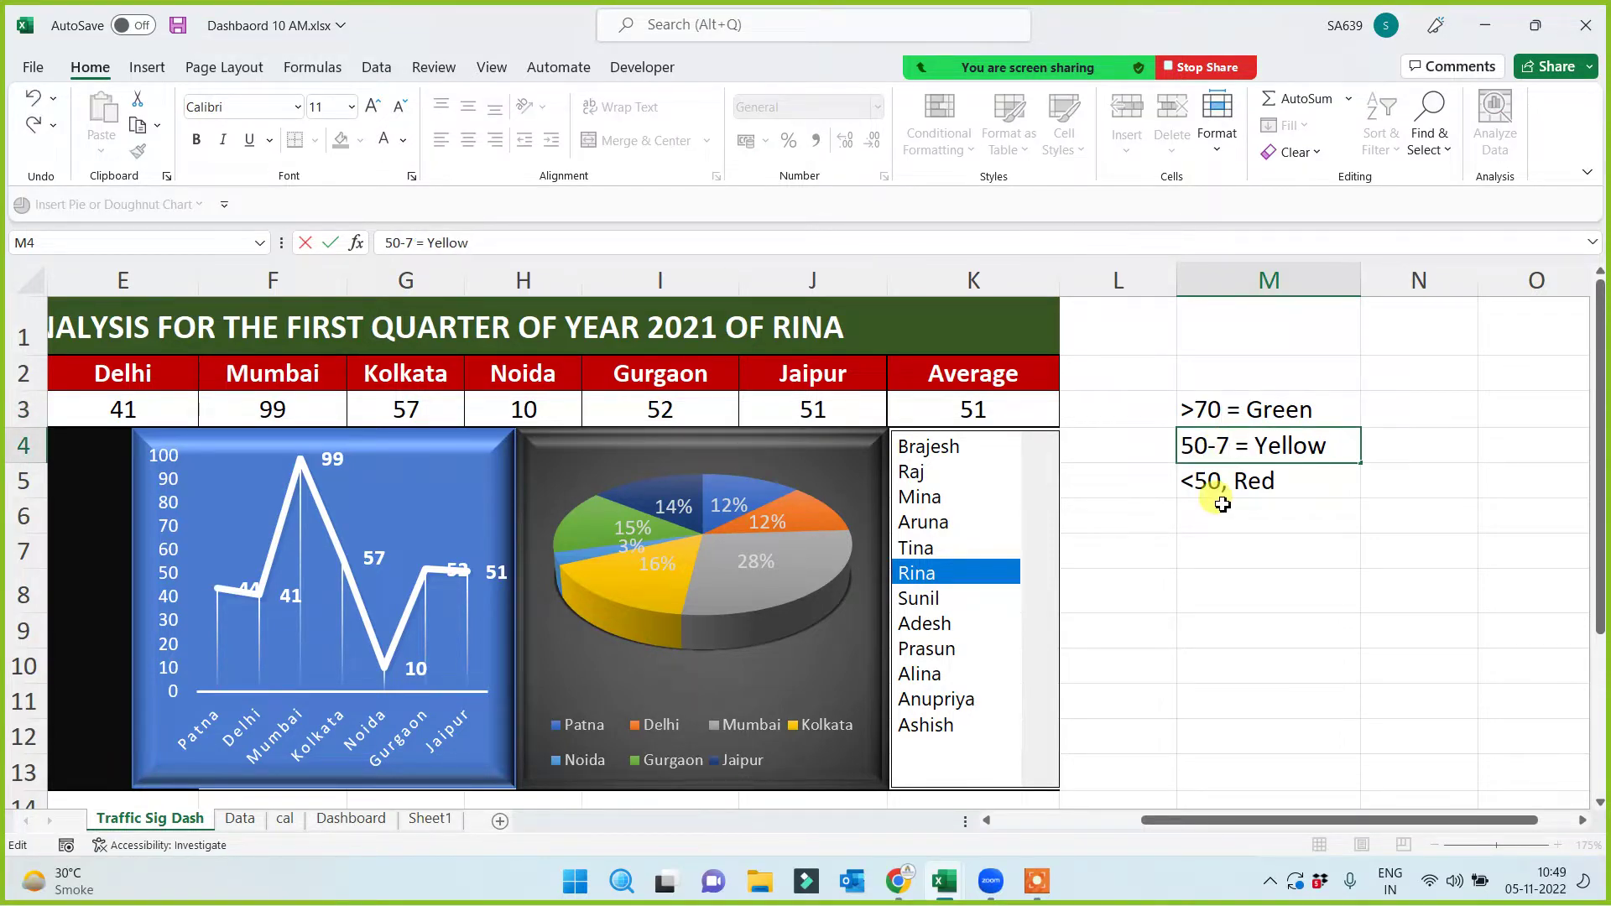
{"action": "type", "text": "0"}
{"action": "left_click", "coordinate": [1192, 554]}
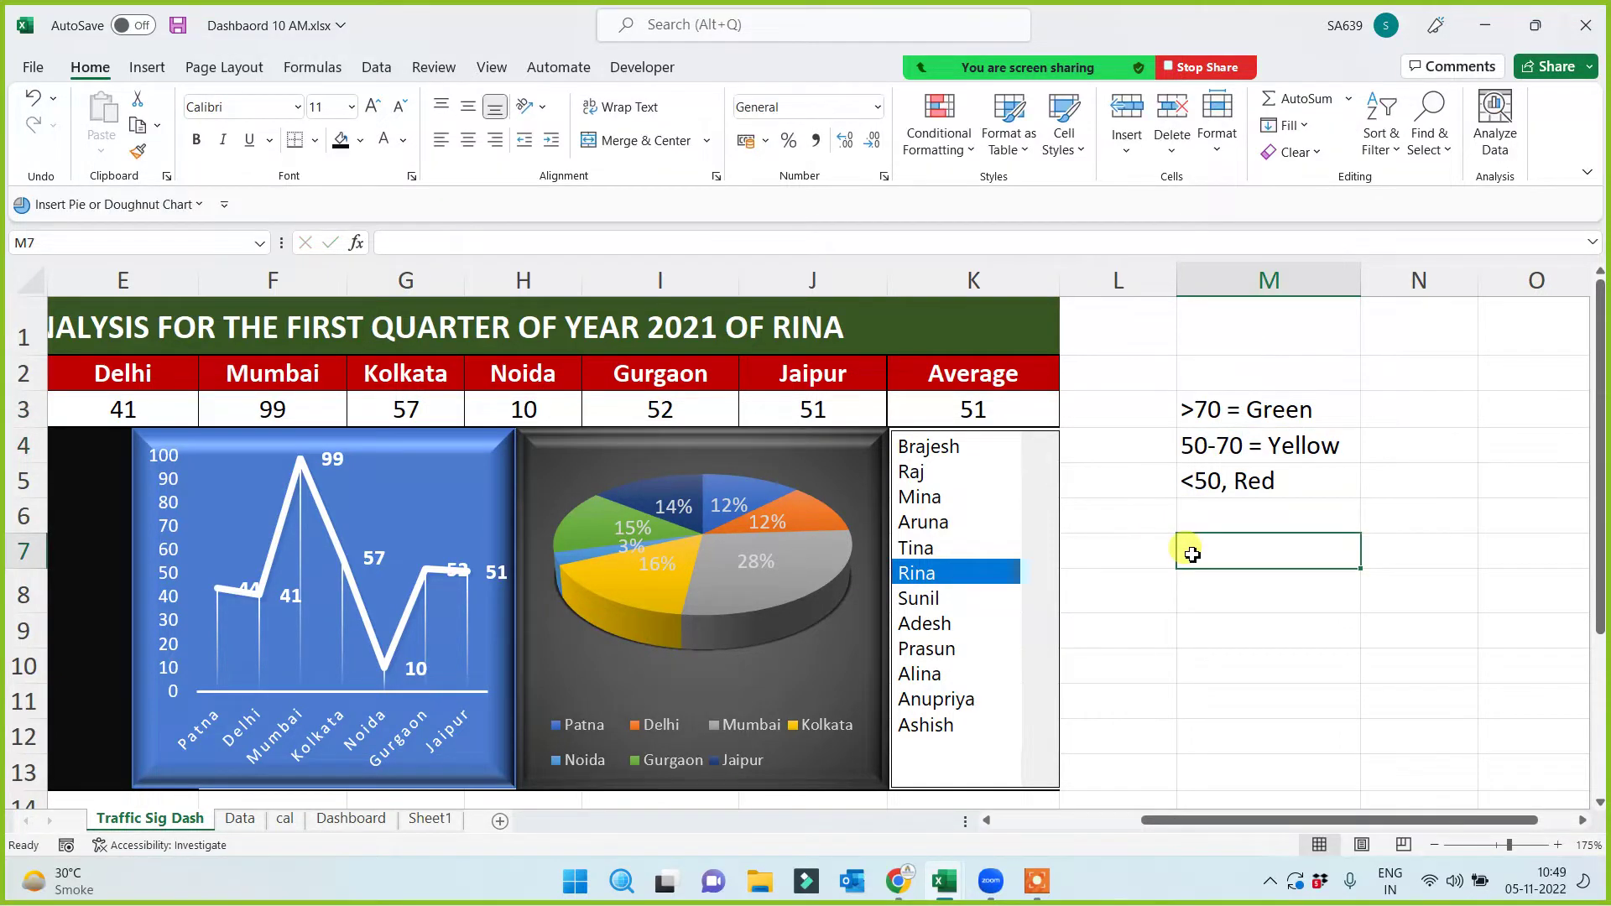
Switch the dashboard to Adesh's figures
{"action": "left_click_drag", "start_coordinate": [965, 453], "coordinate": [954, 625]}
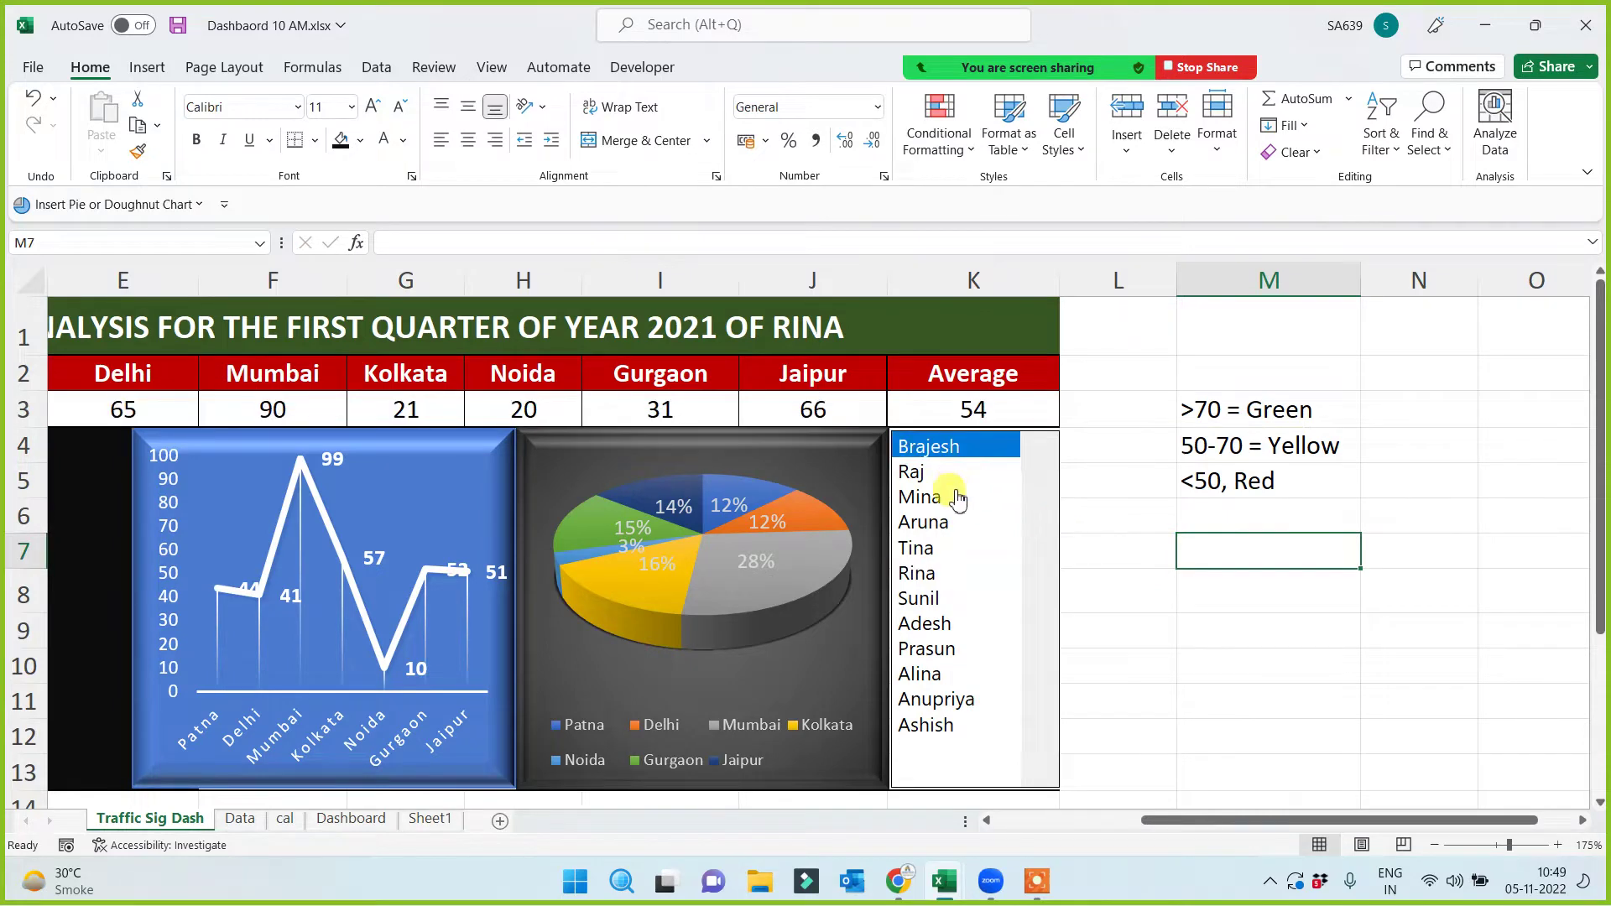
{"action": "left_click", "coordinate": [954, 625]}
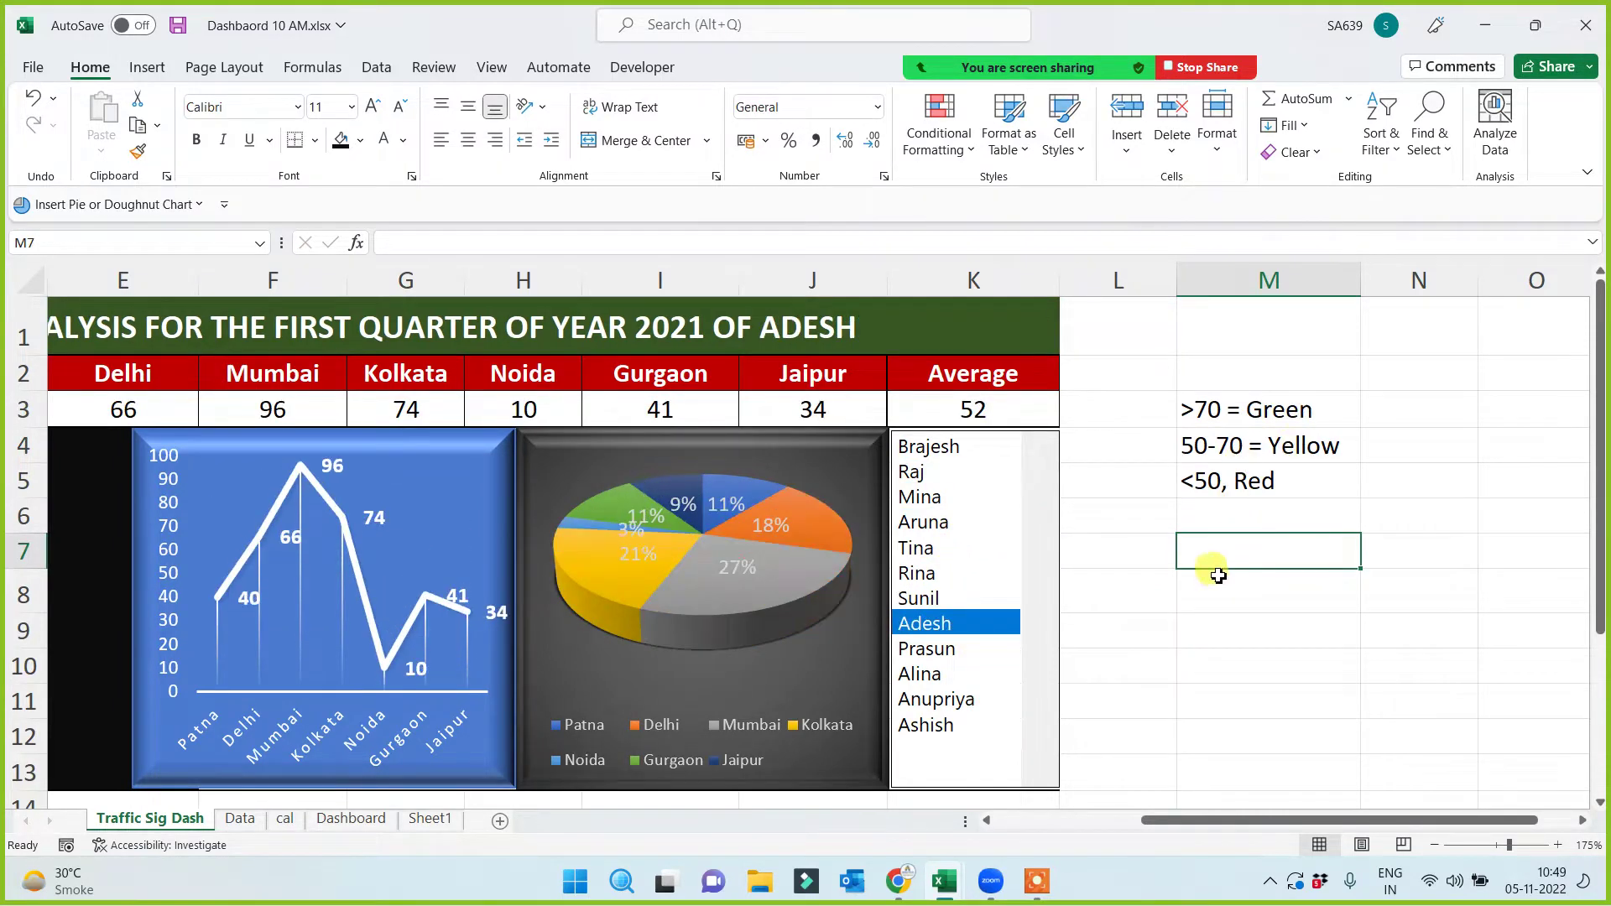
{"action": "left_click", "coordinate": [1163, 638]}
{"action": "left_click", "coordinate": [1143, 660]}
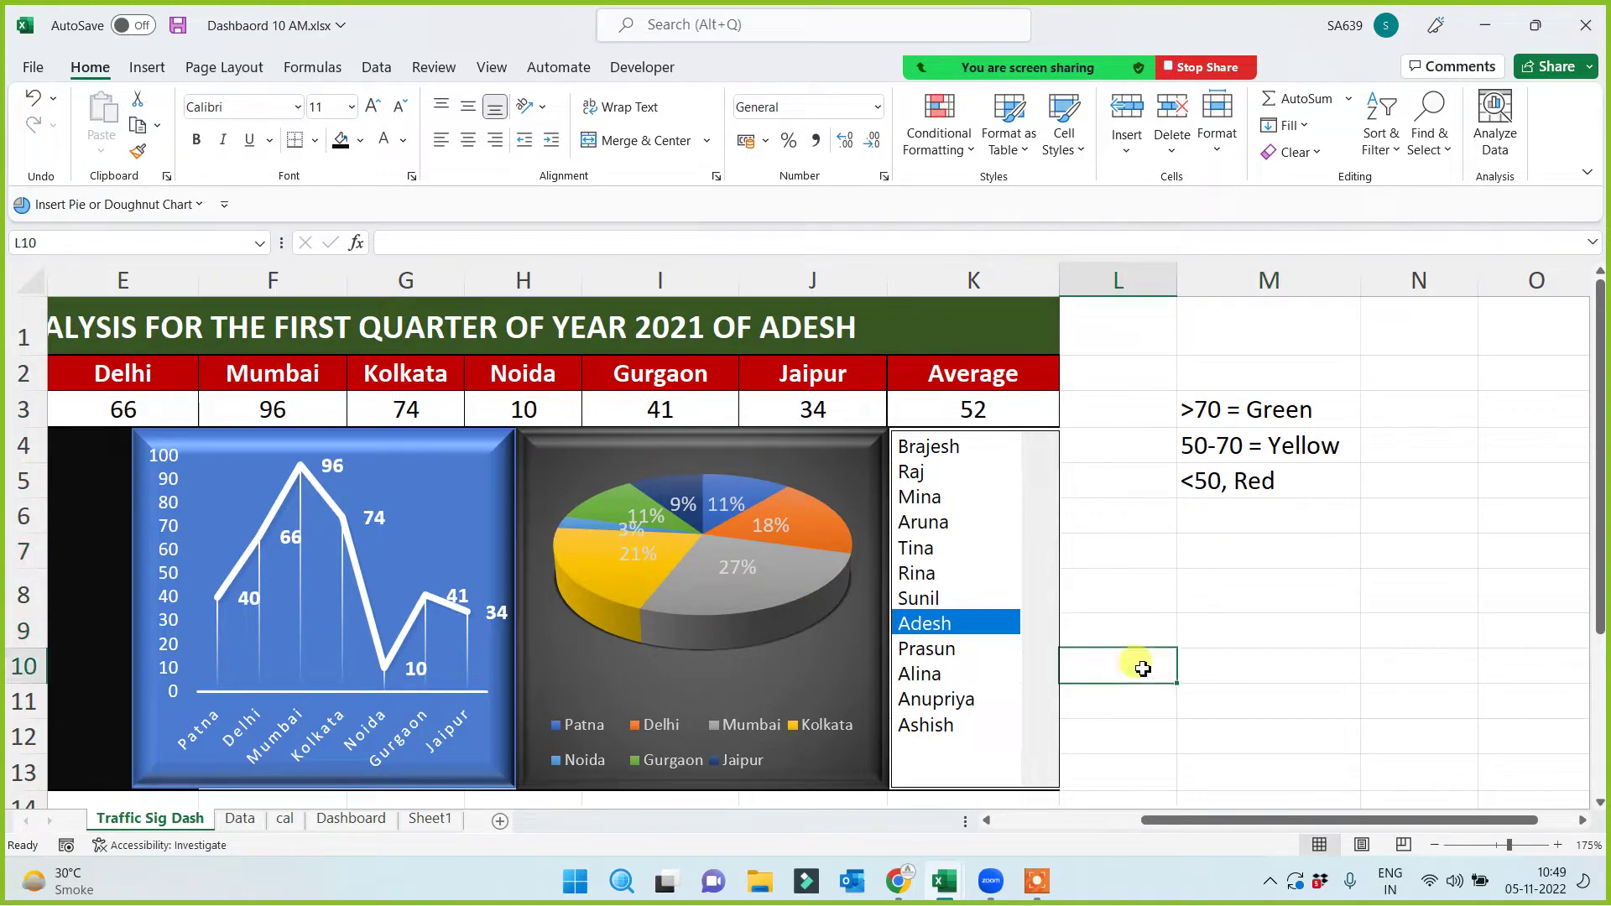
Enter =IF(K3>70,"=","") in N3 so an equals sign shows for averages above 70
{"action": "left_click", "coordinate": [1385, 413]}
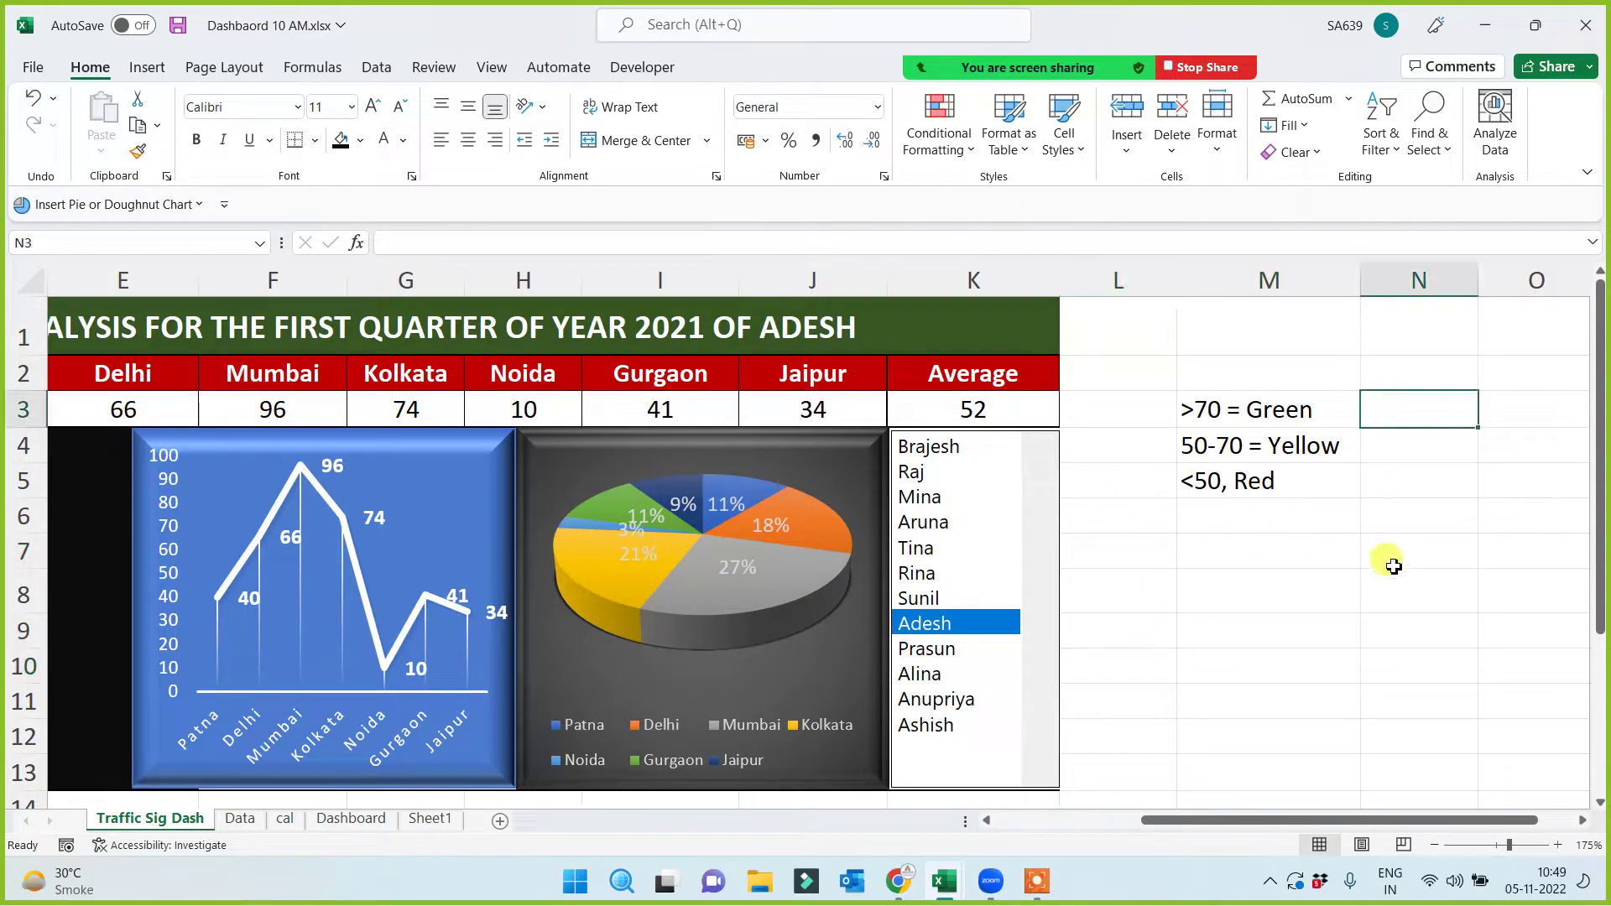
{"action": "type", "text": "="}
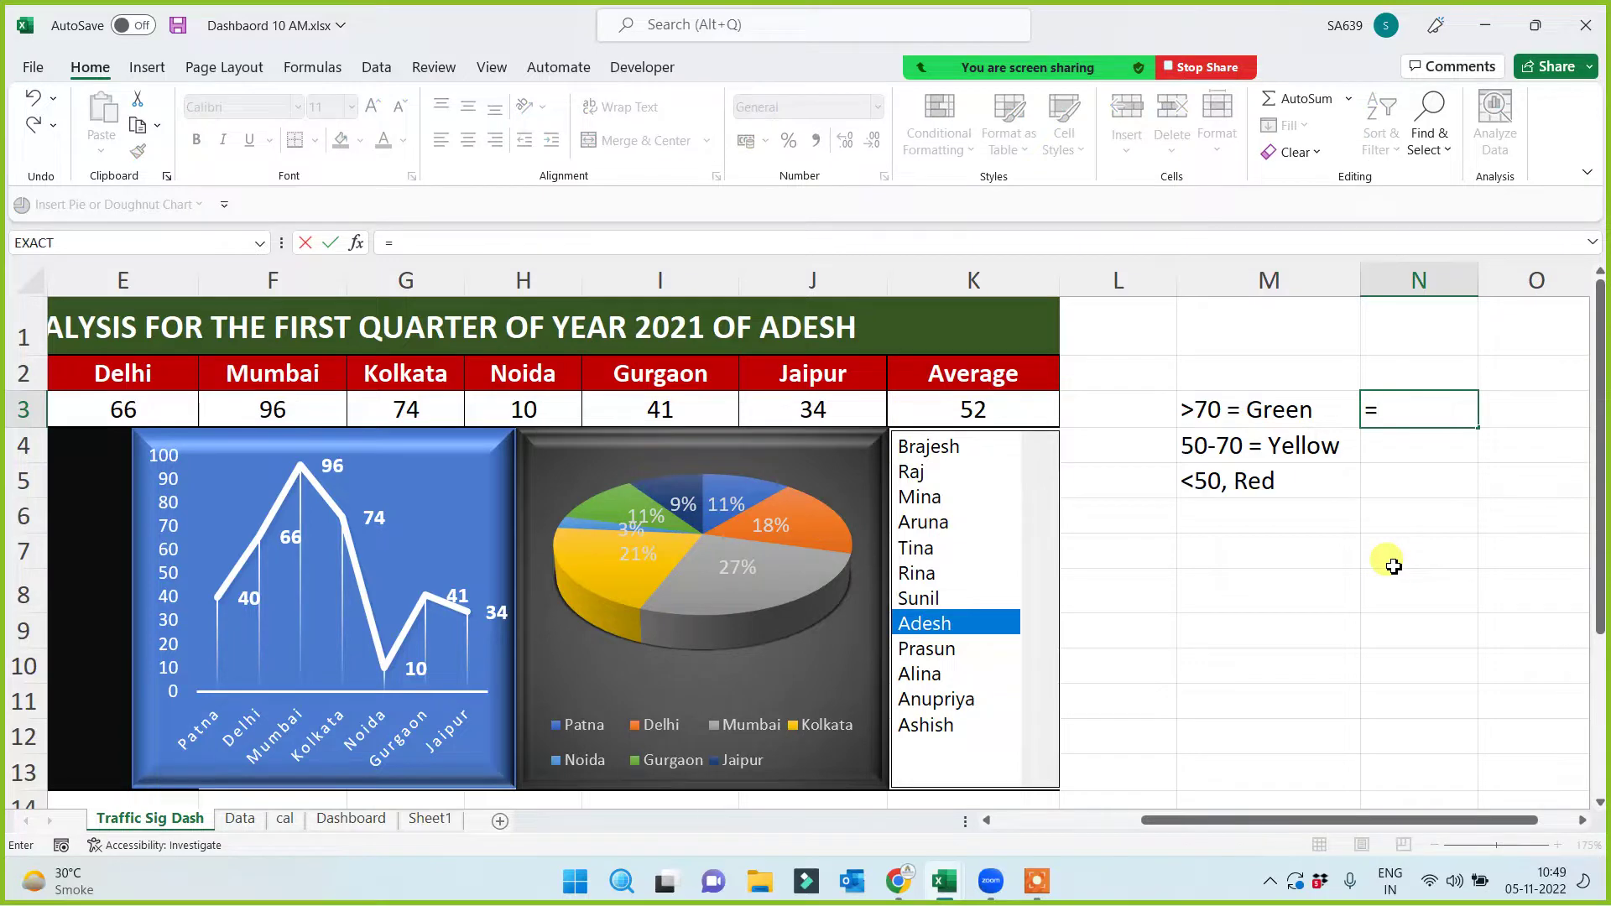
{"action": "type", "text": "if("}
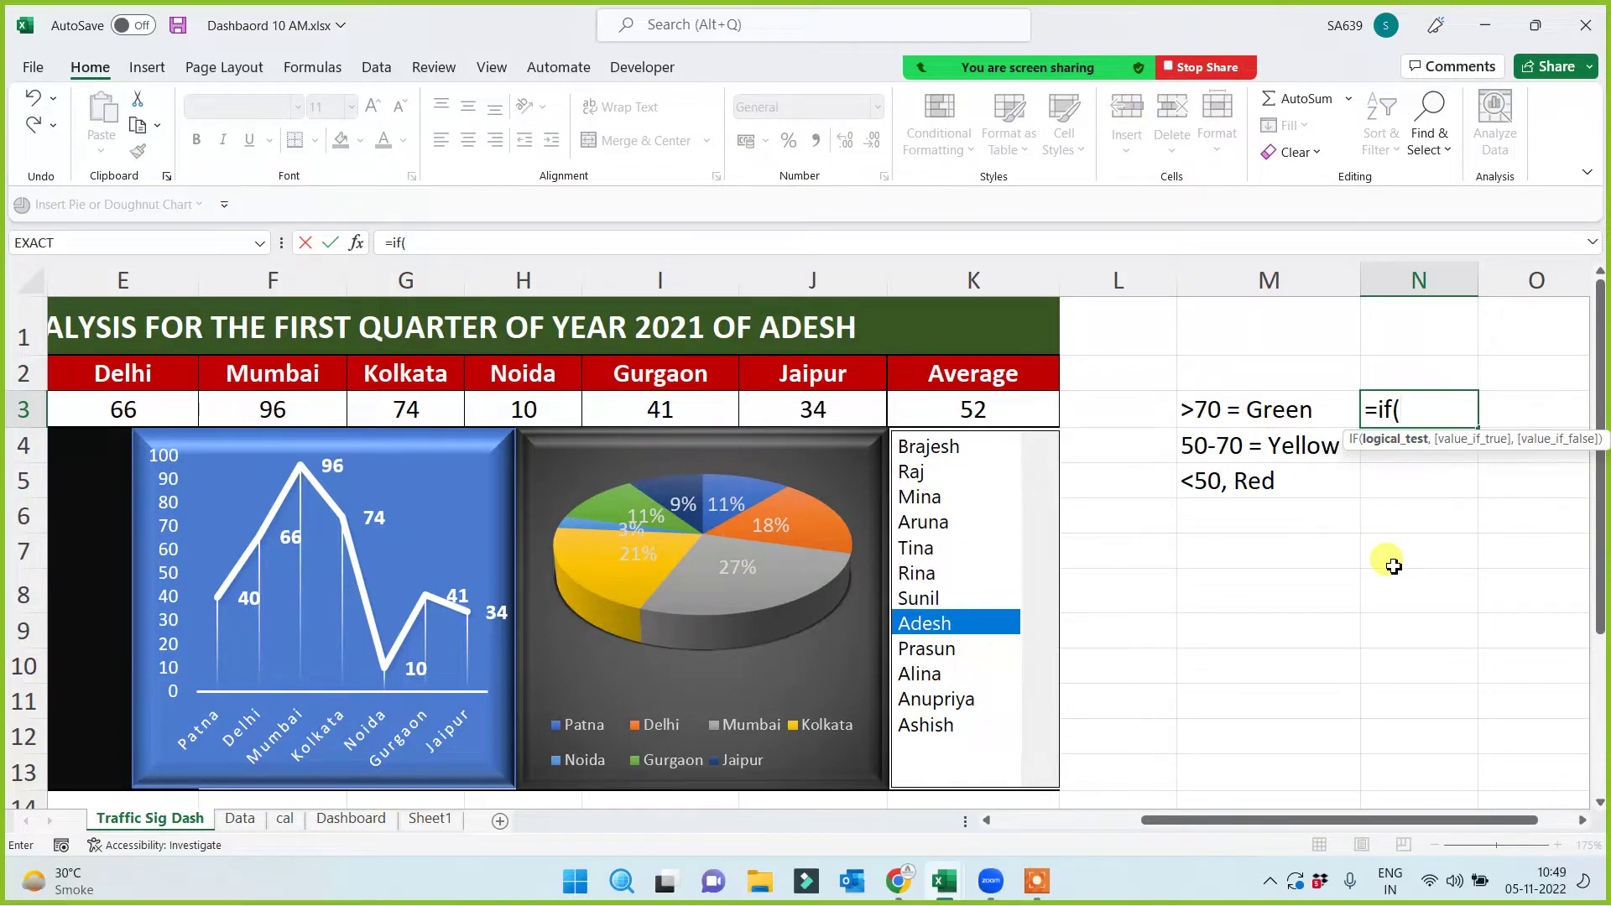
{"action": "left_click", "coordinate": [973, 409]}
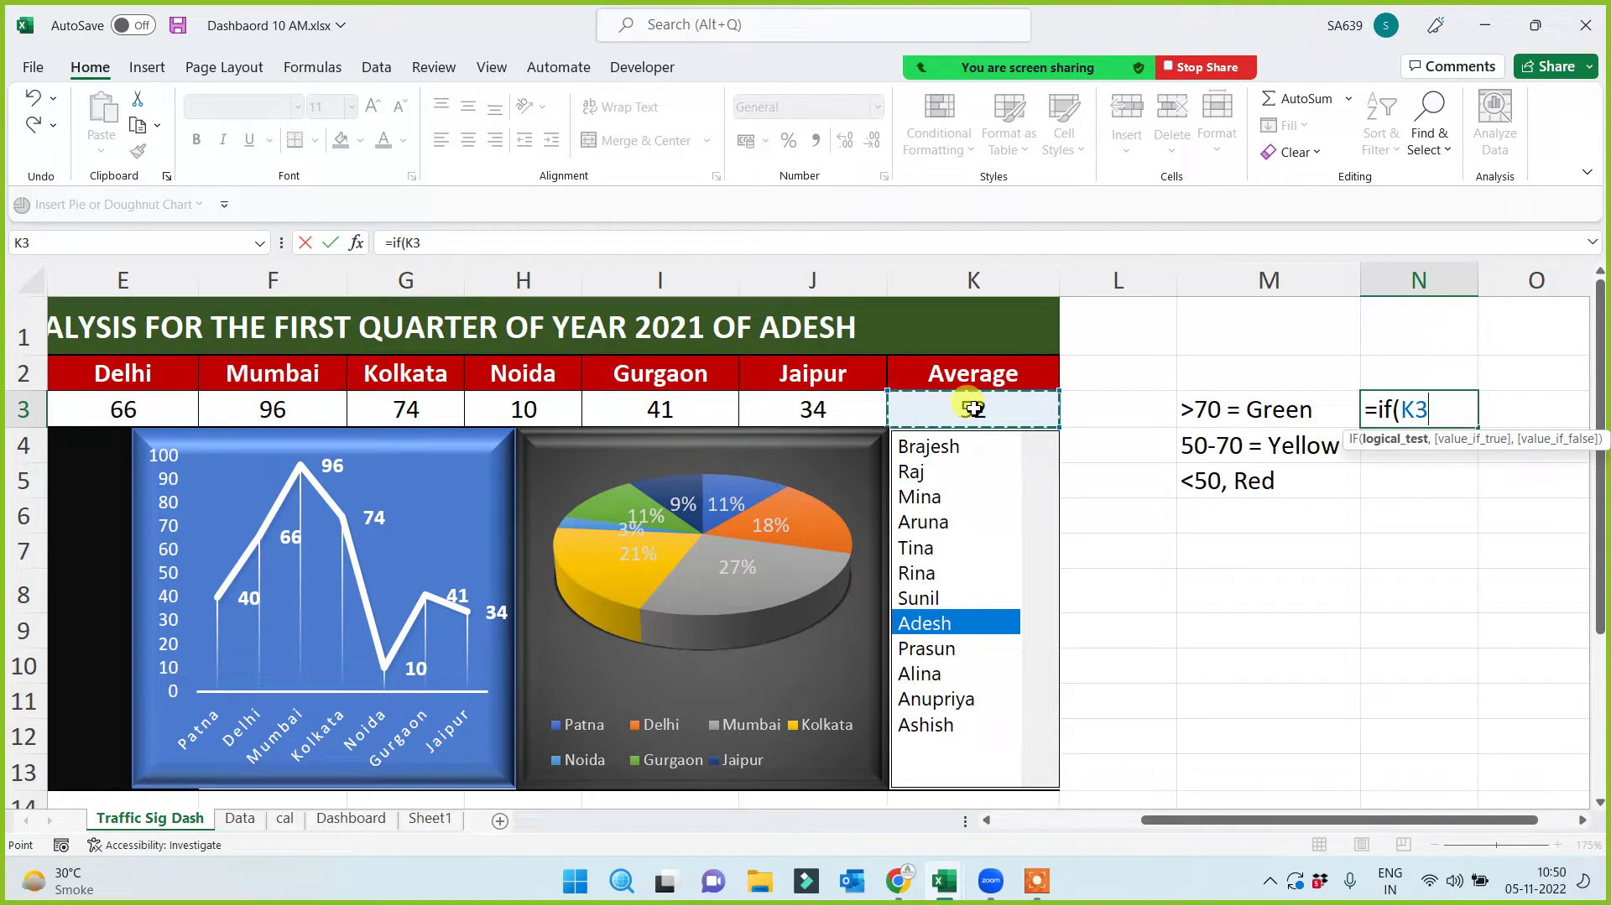
{"action": "type", "text": ">"}
{"action": "type", "text": "0,\"="}
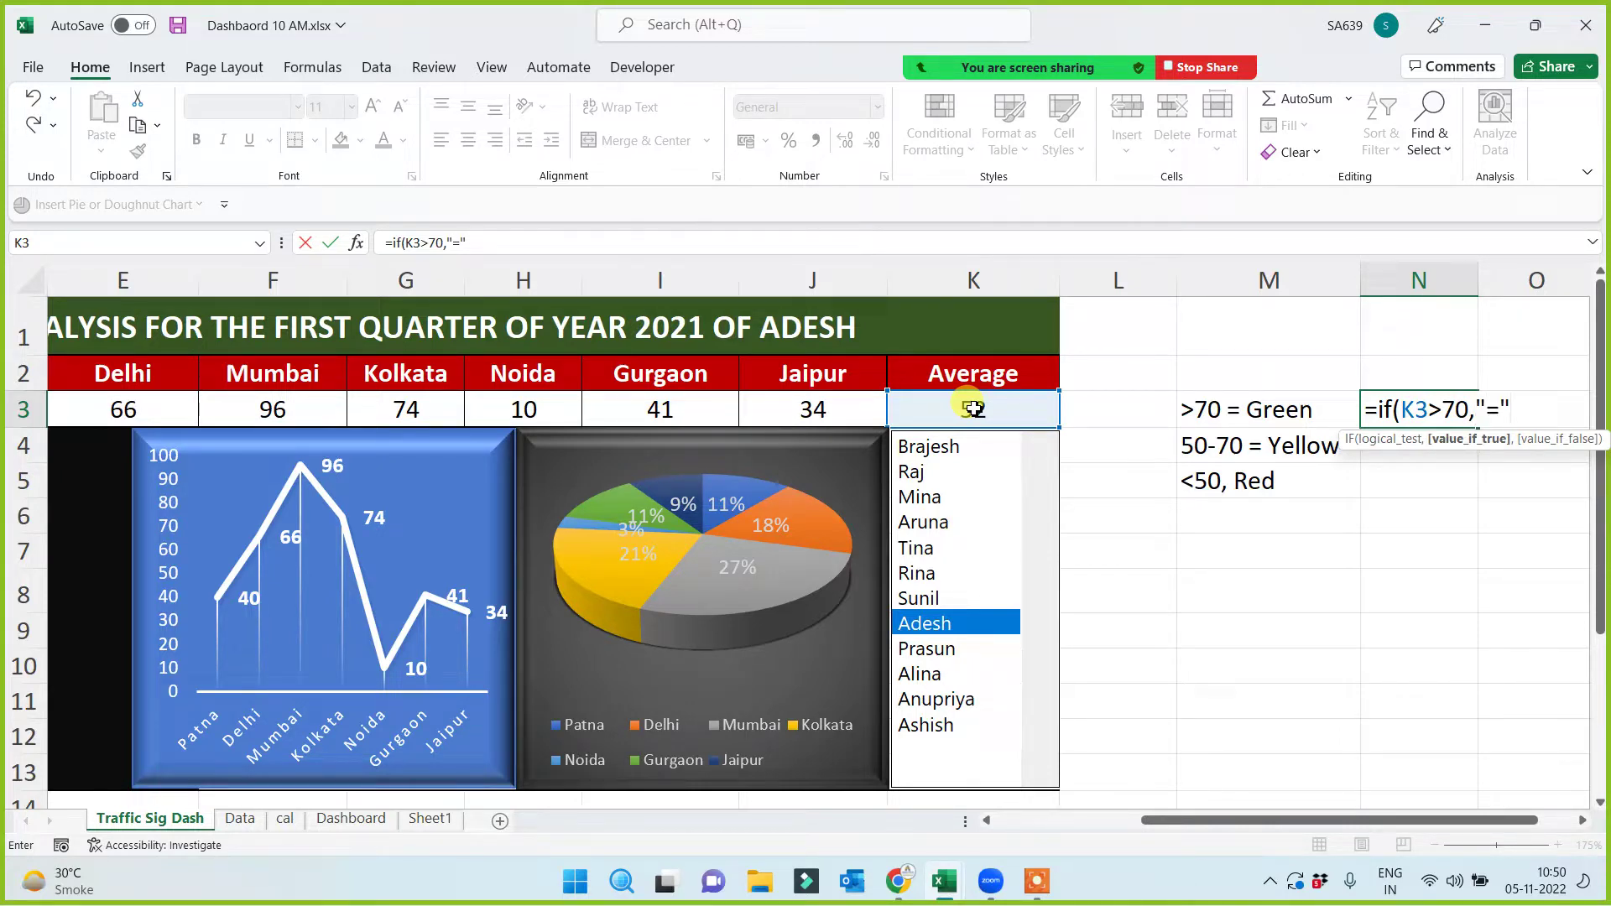
{"action": "type", "text": ","}
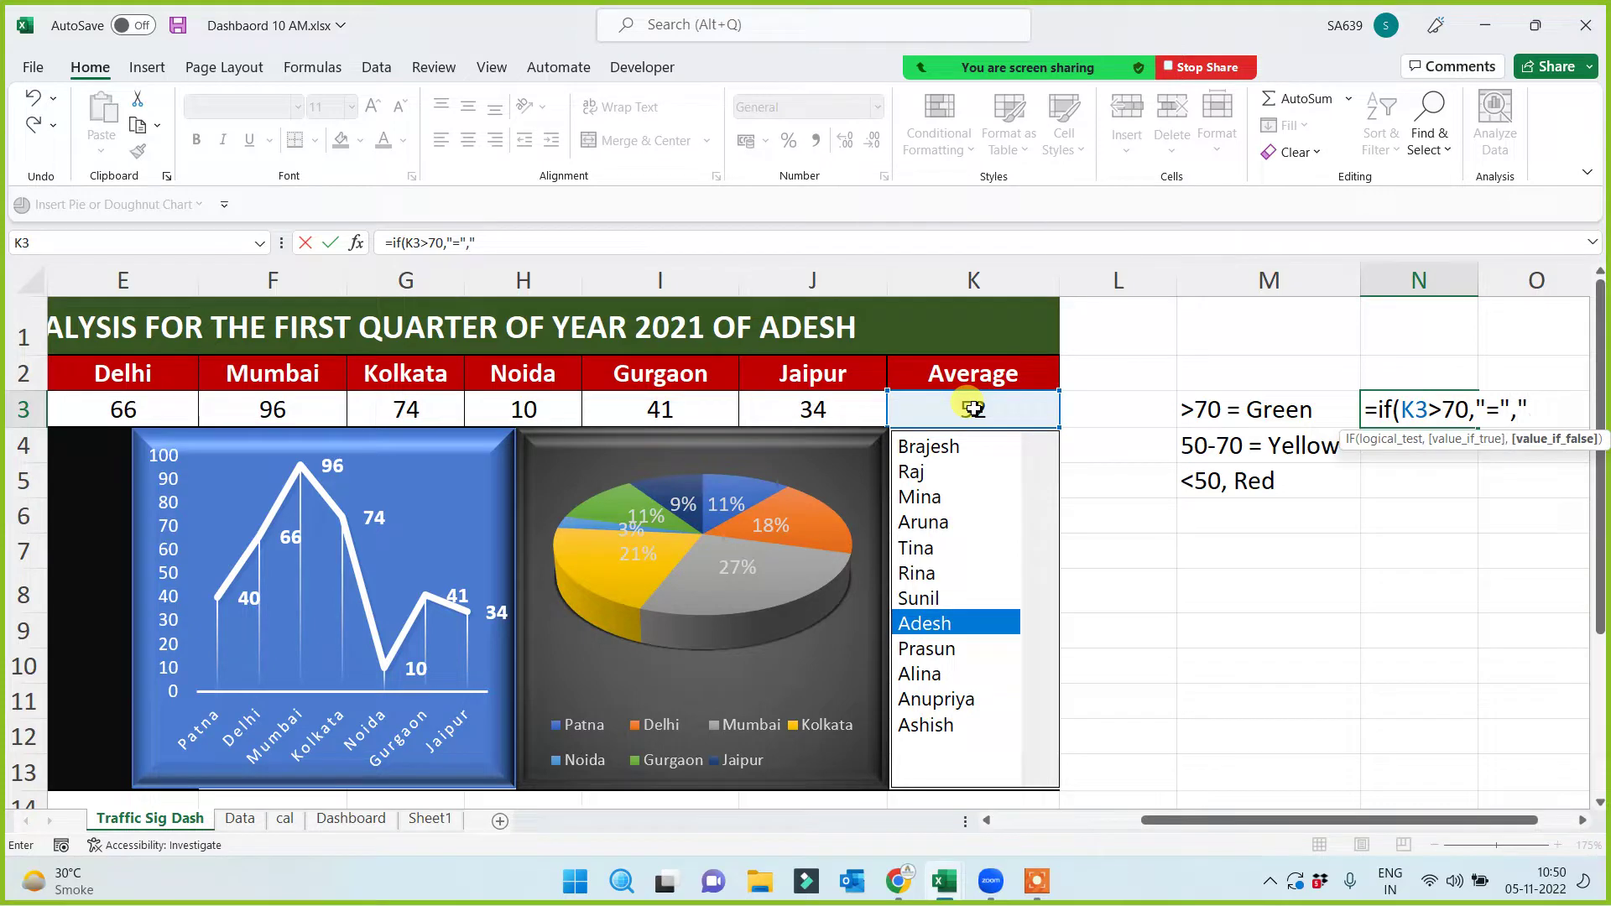
{"action": "type", "text": ")"}
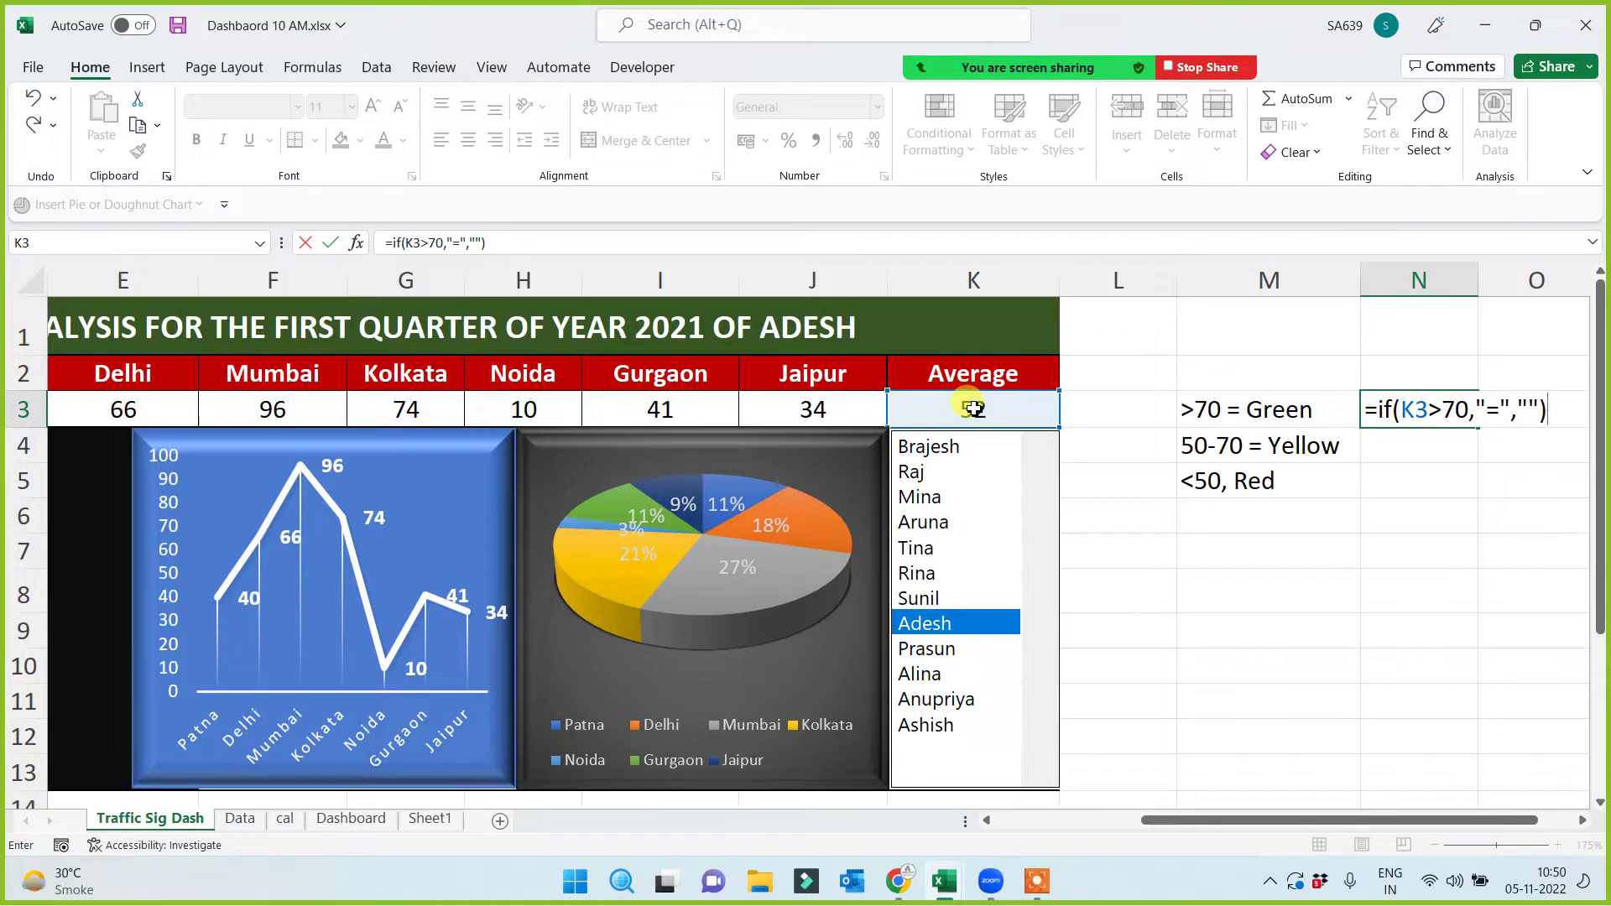
{"action": "key", "text": "Return"}
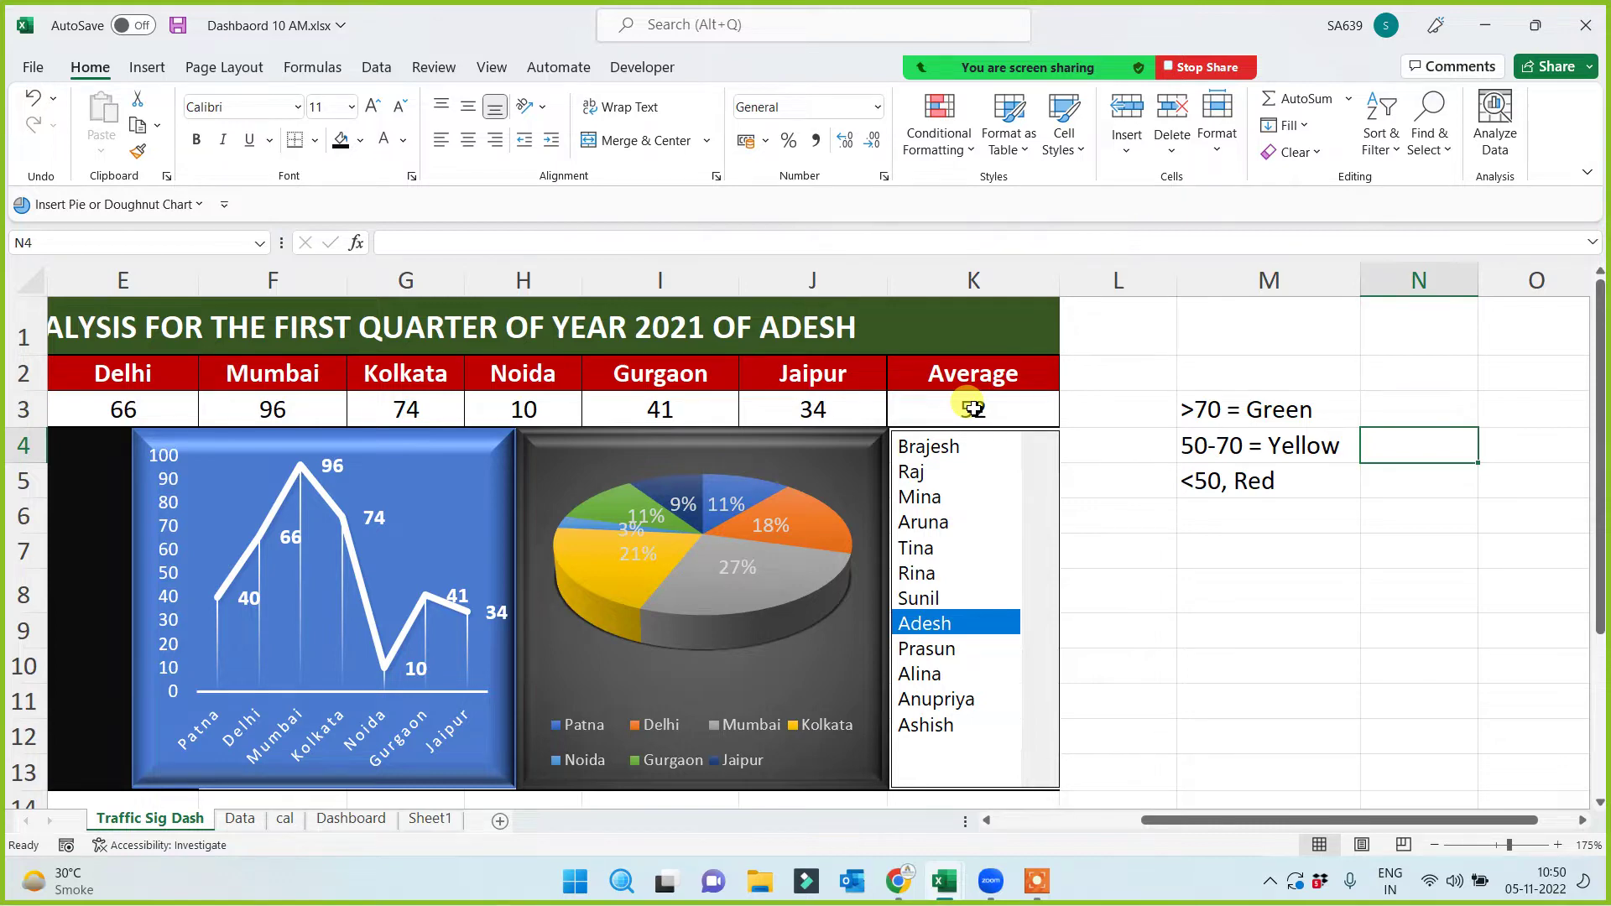
Enter =IF(K3<50,"=","") in N5 for the red band
{"action": "left_click", "coordinate": [951, 650]}
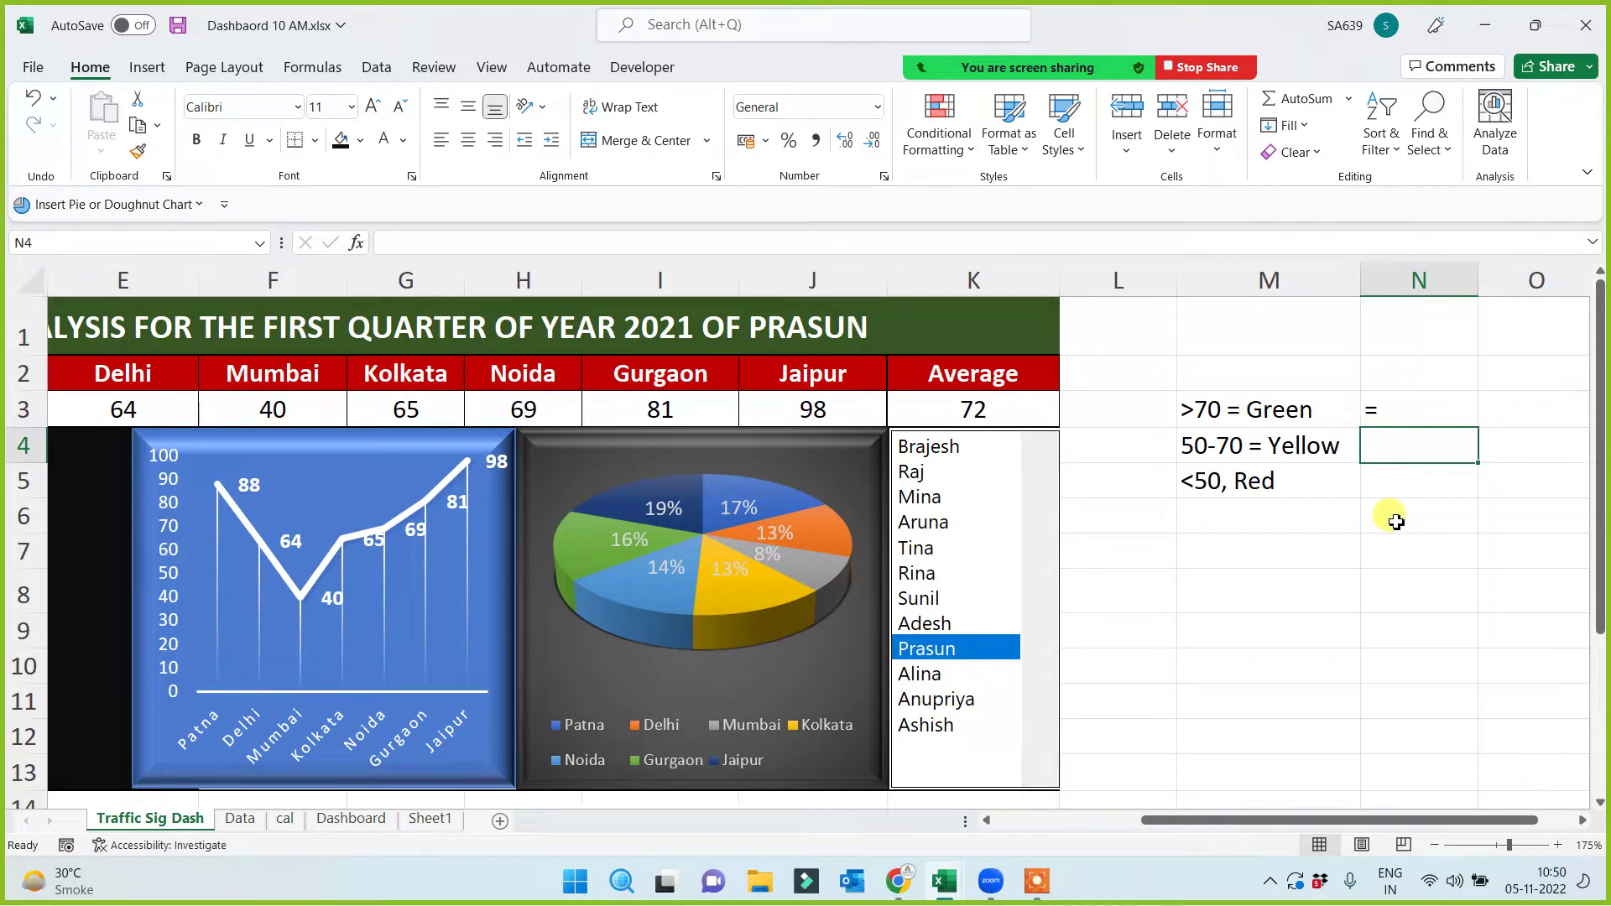
{"action": "key", "text": "Down"}
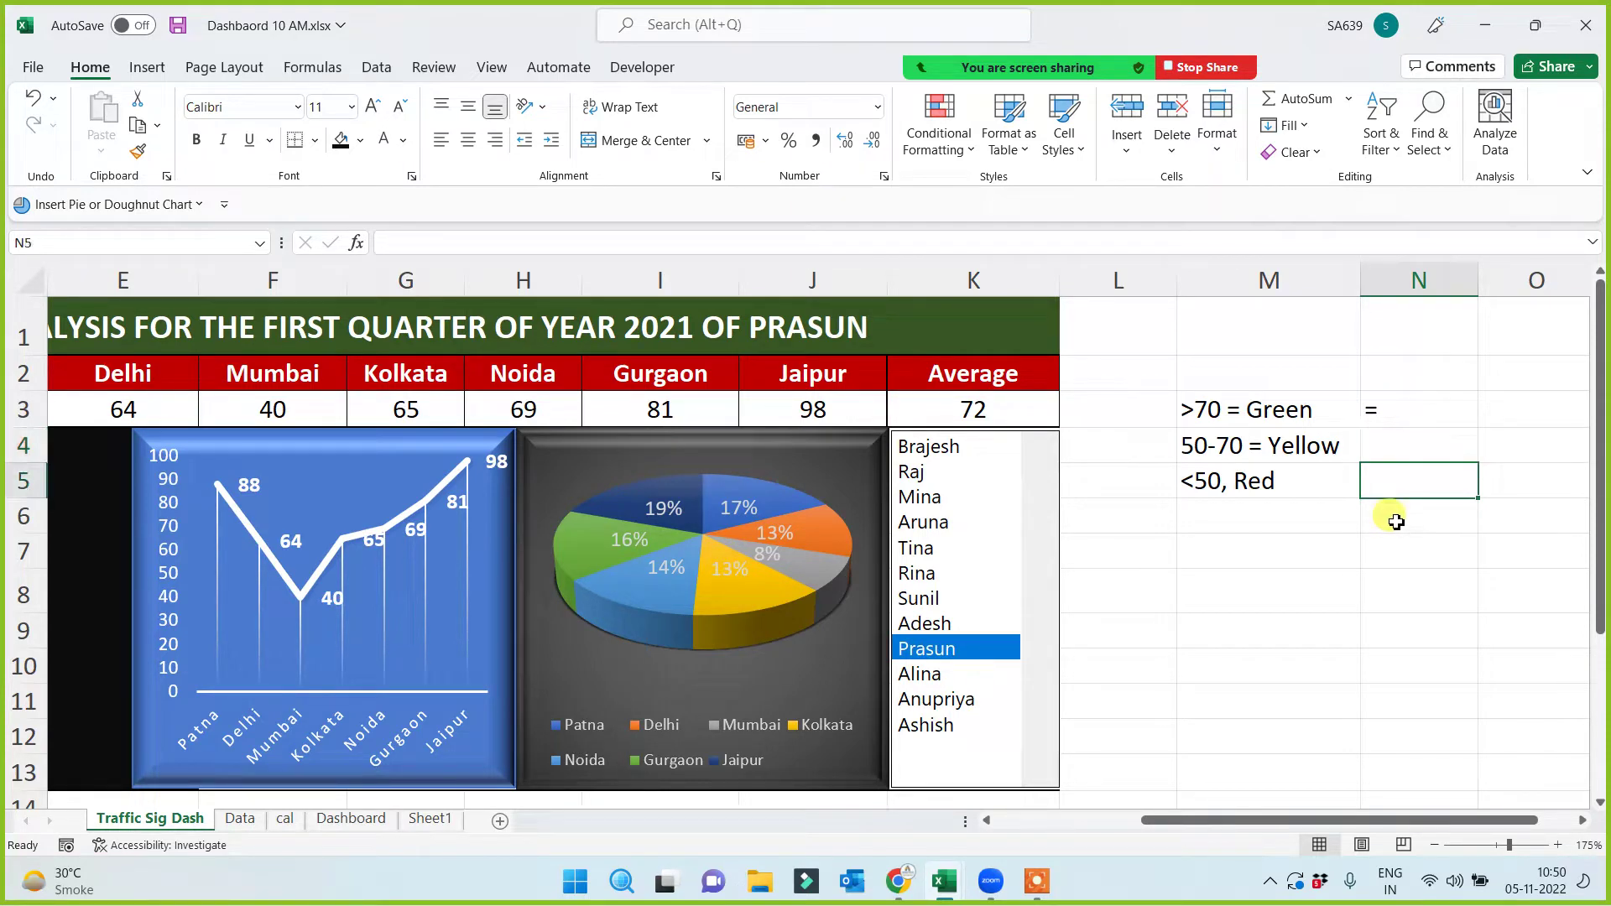
{"action": "type", "text": "="}
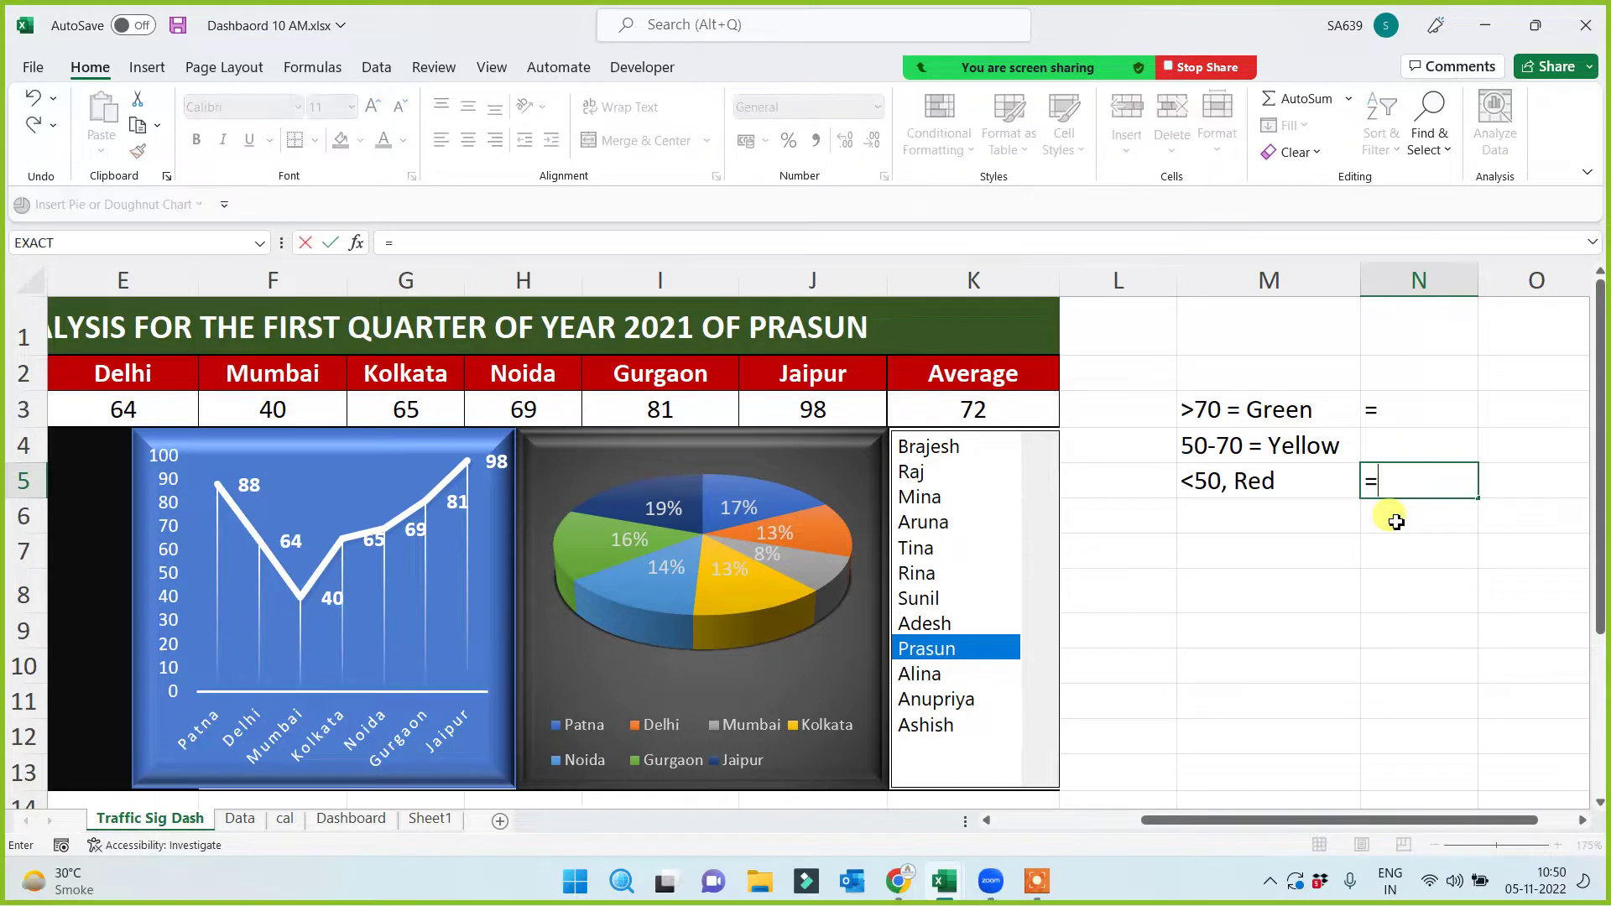
{"action": "type", "text": "if("}
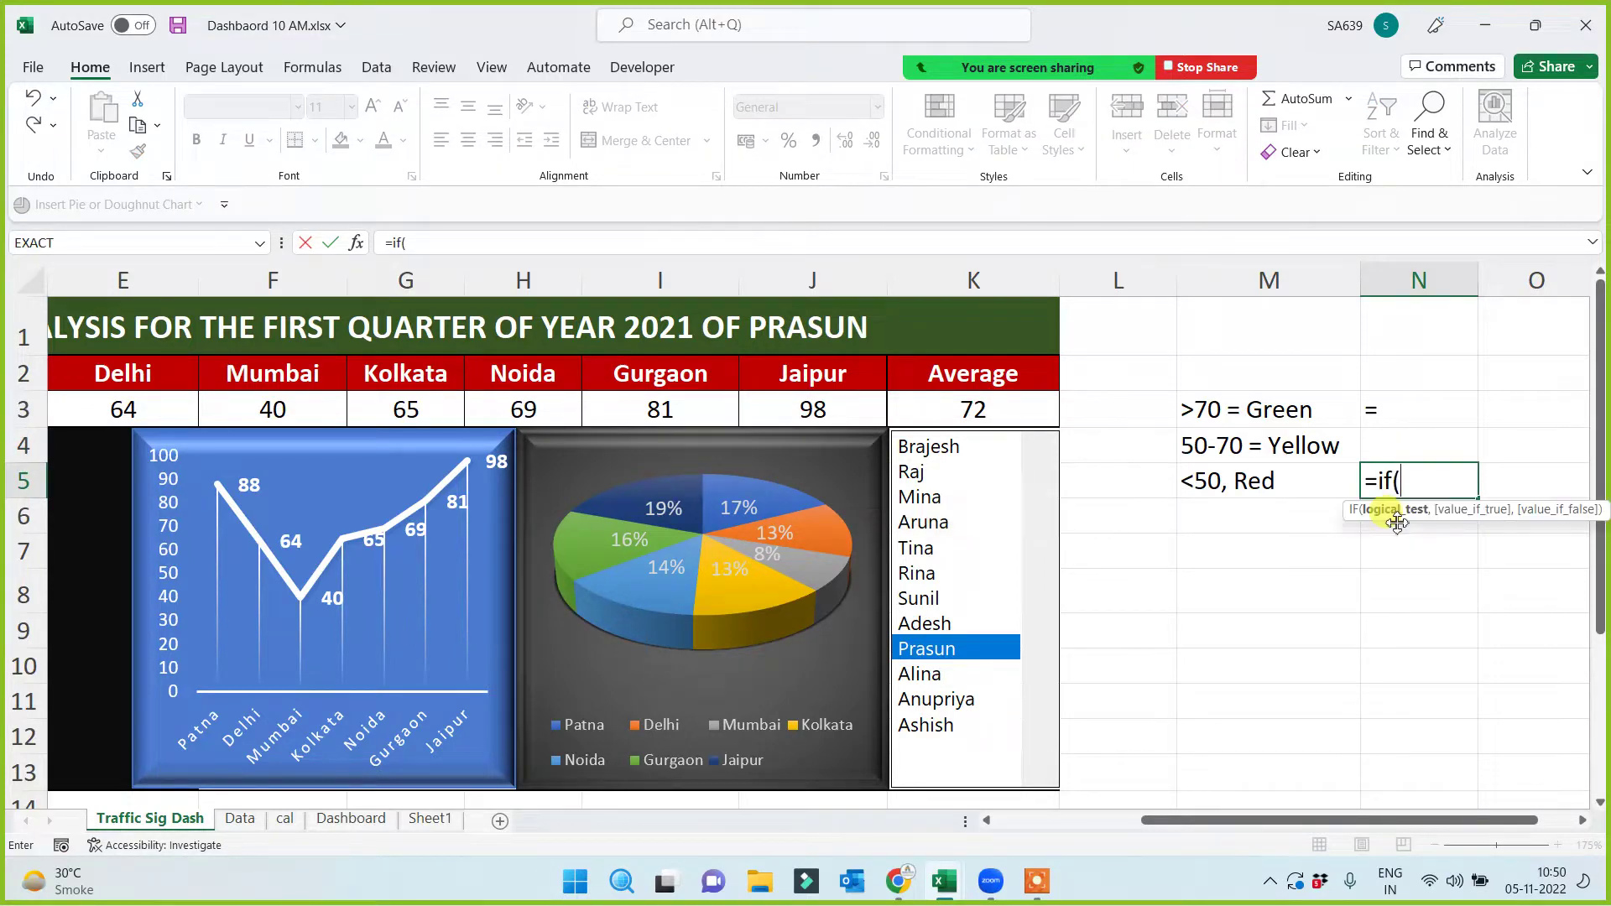
{"action": "left_click", "coordinate": [1015, 412]}
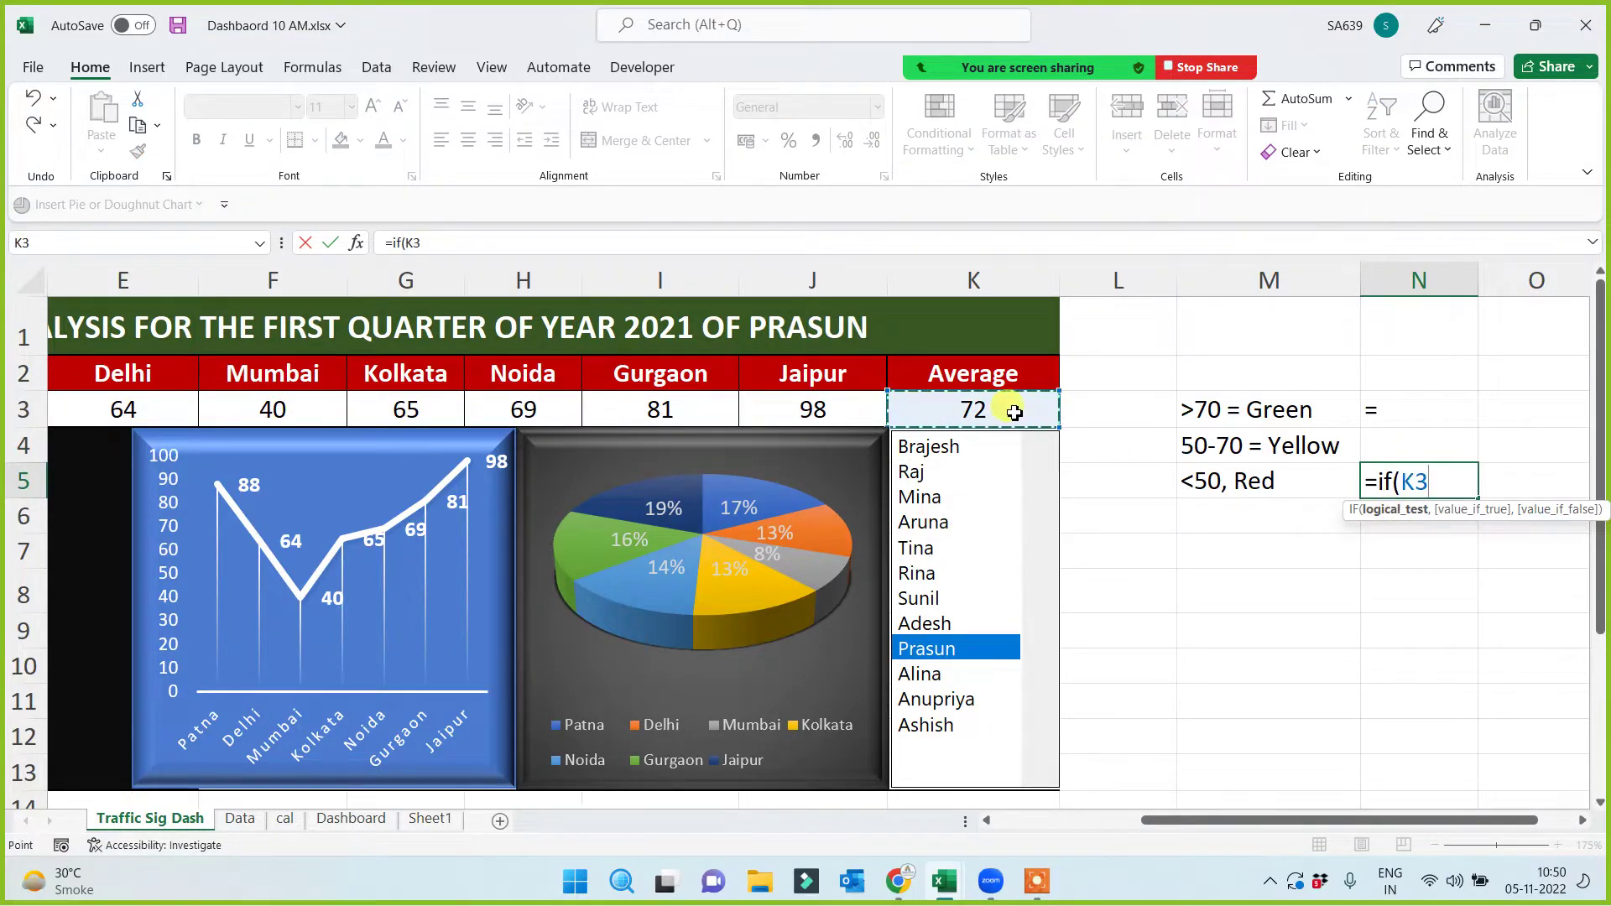
{"action": "type", "text": "<"}
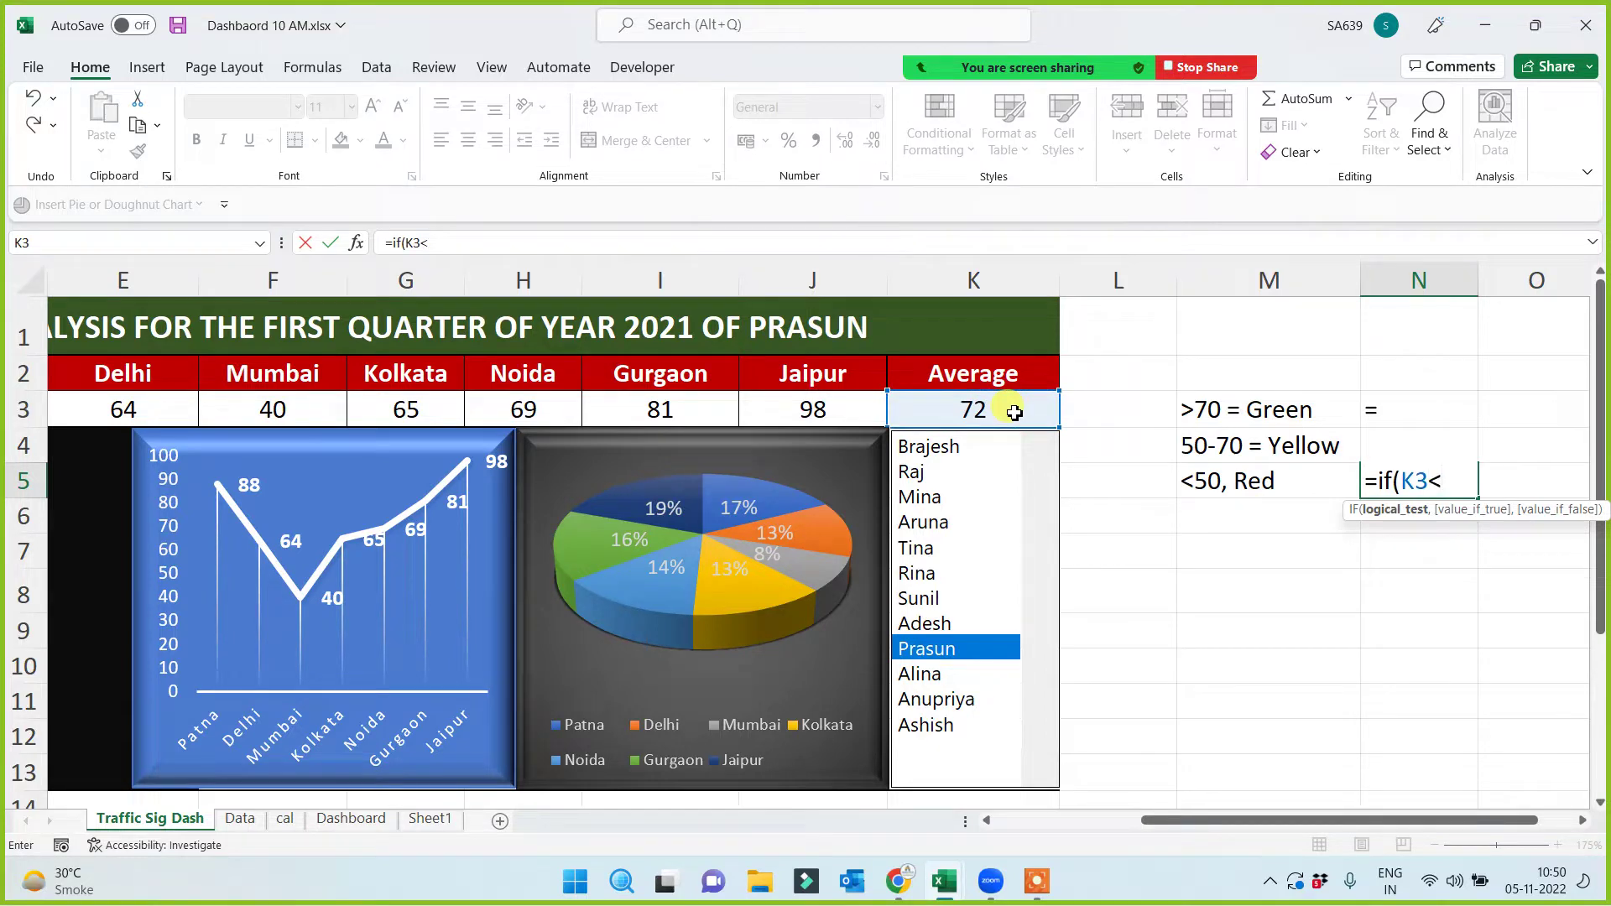
{"action": "type", "text": "50"}
{"action": "type", "text": ",\"="}
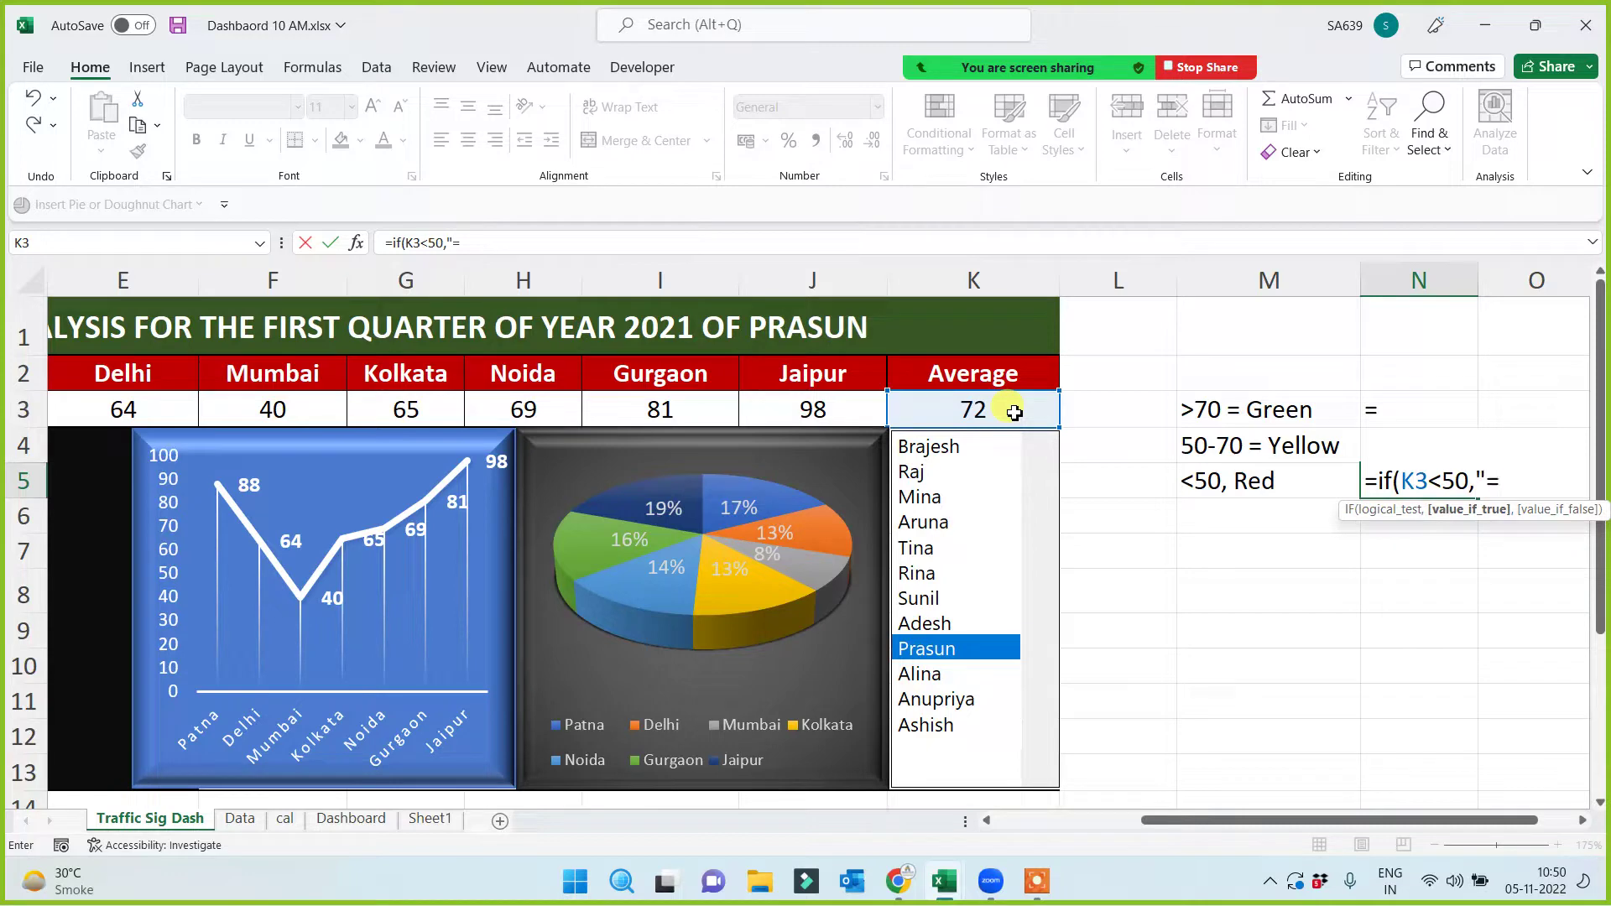
{"action": "type", "text": "\",\"\""}
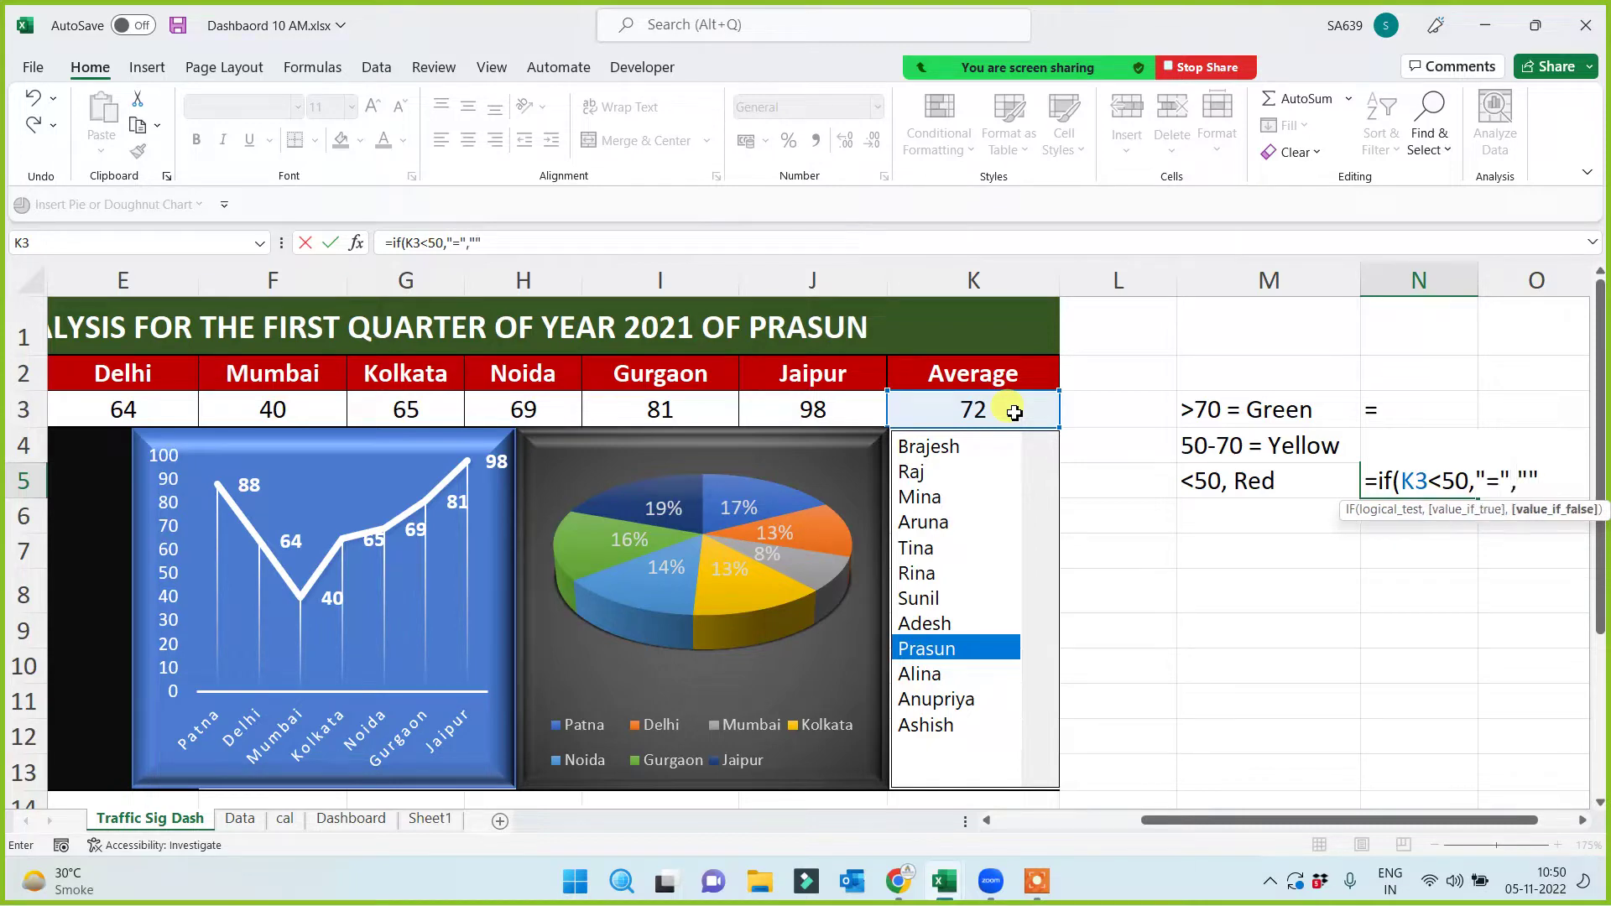
{"action": "type", "text": ")"}
{"action": "key", "text": "Return"}
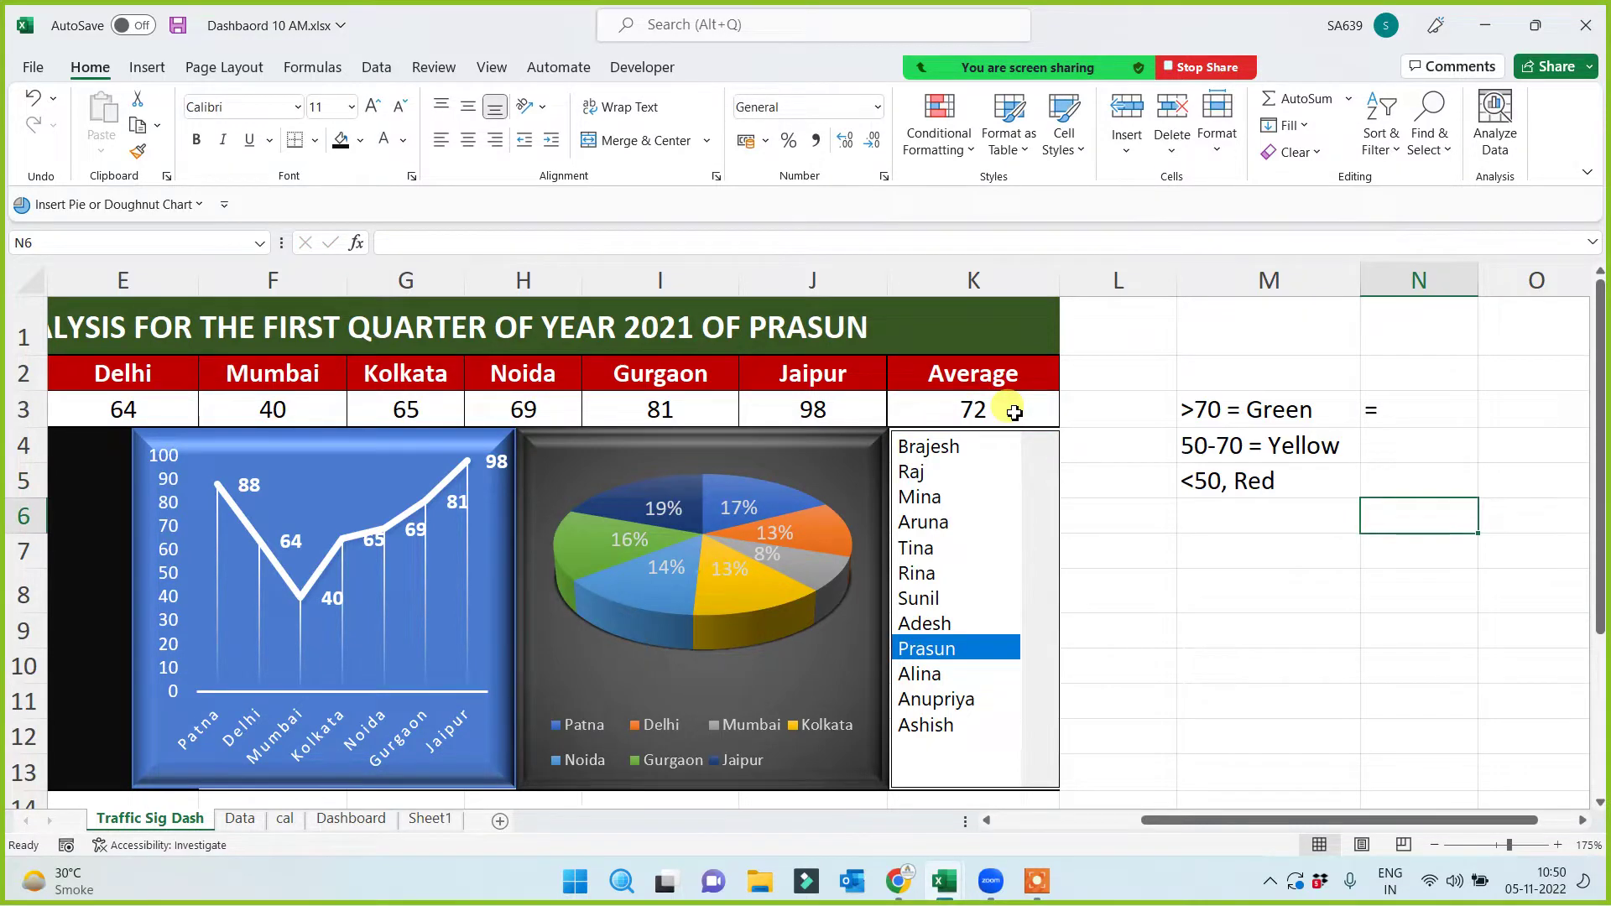
Try Sunil, Rina, Tina, Aruna and Mina, leaving Mina's 27 average displayed
{"action": "left_click", "coordinate": [922, 593]}
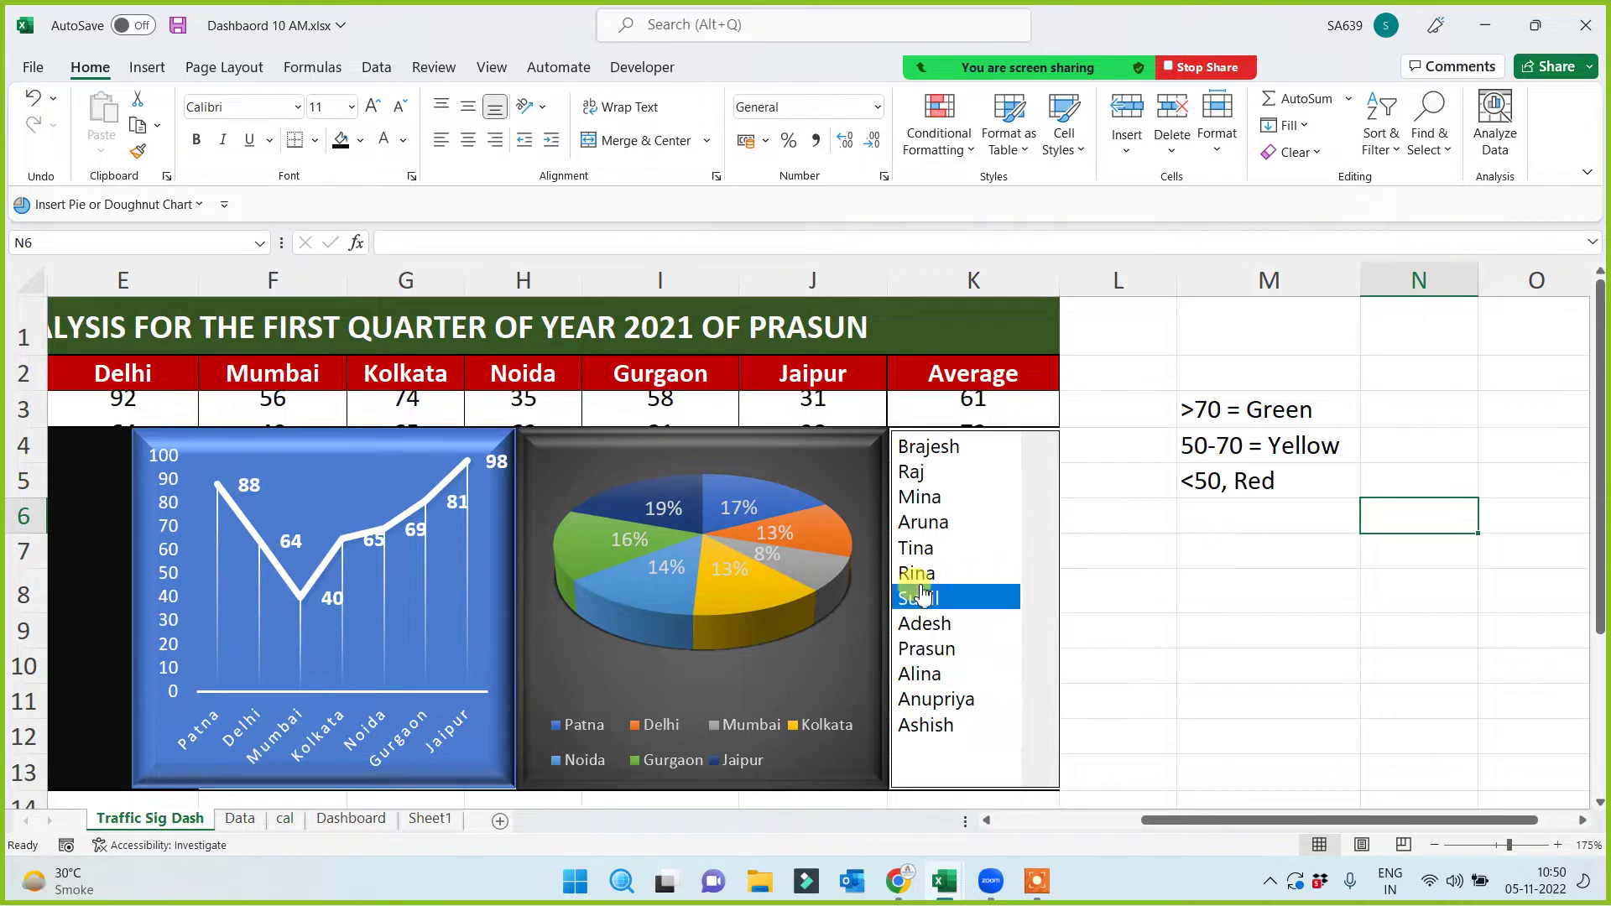
{"action": "left_click", "coordinate": [919, 573]}
{"action": "left_click", "coordinate": [929, 550]}
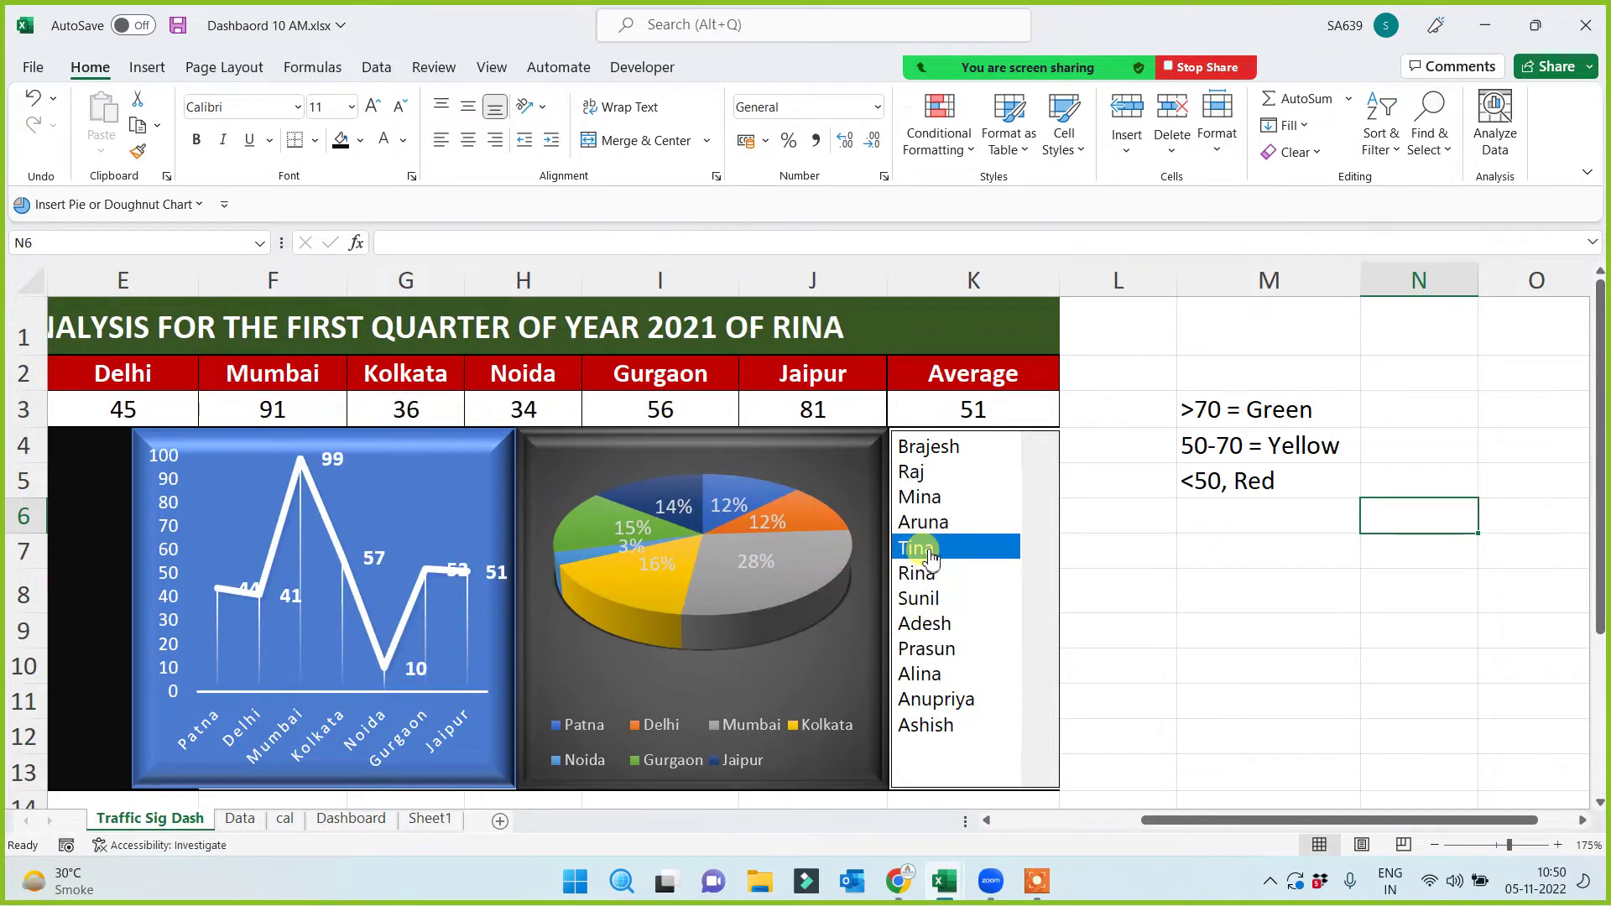
{"action": "left_click", "coordinate": [927, 523]}
{"action": "left_click", "coordinate": [938, 499]}
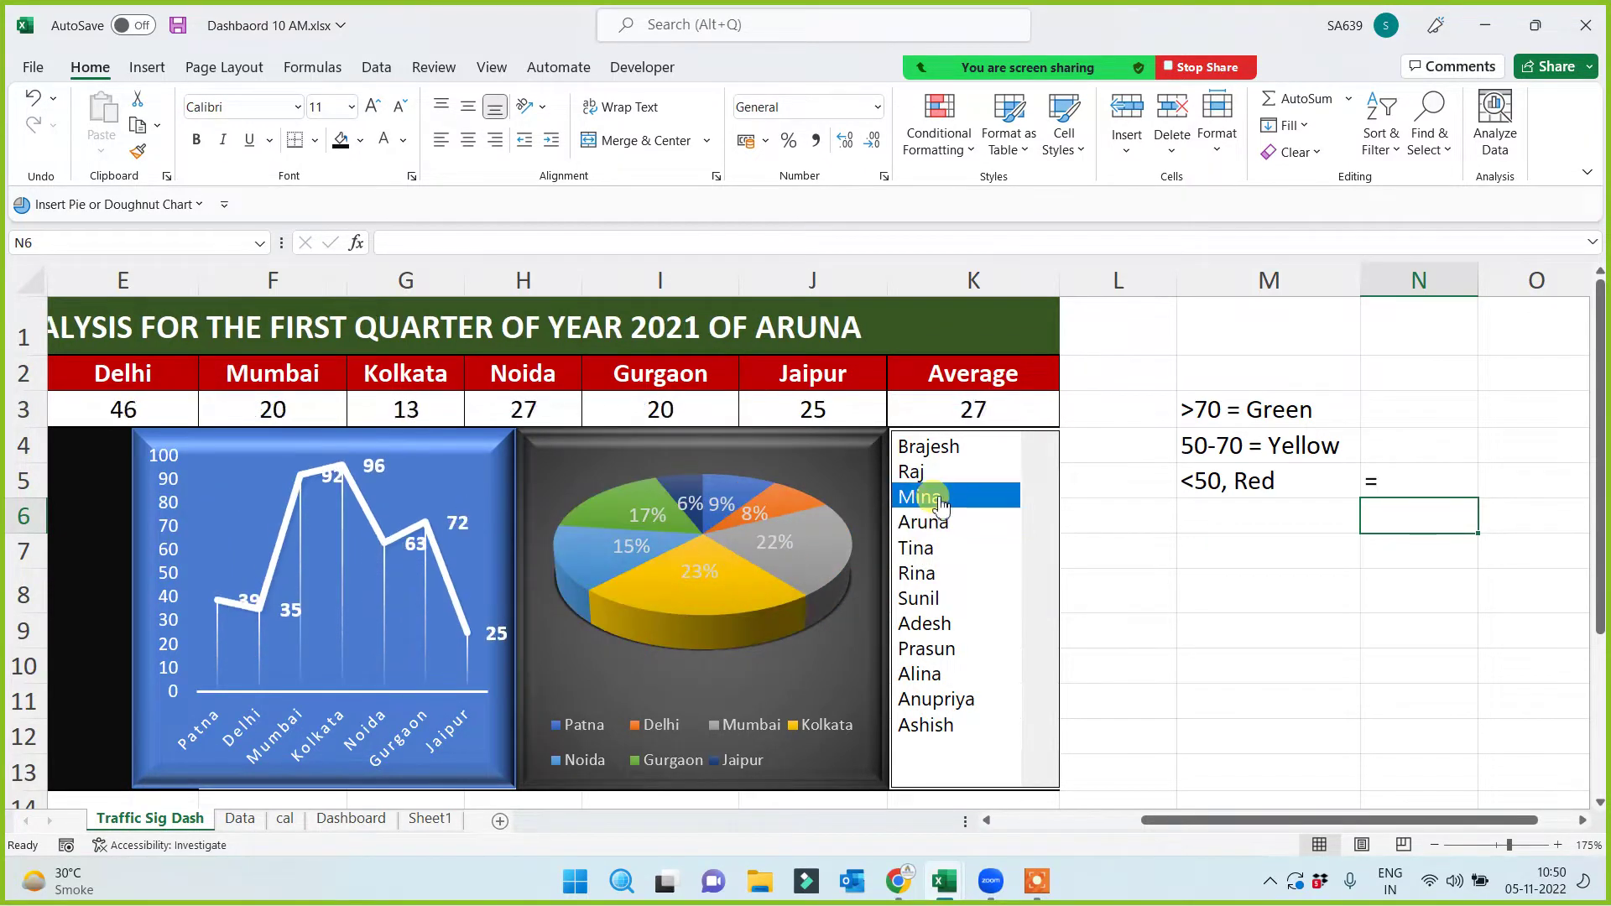
{"action": "left_click", "coordinate": [1420, 479]}
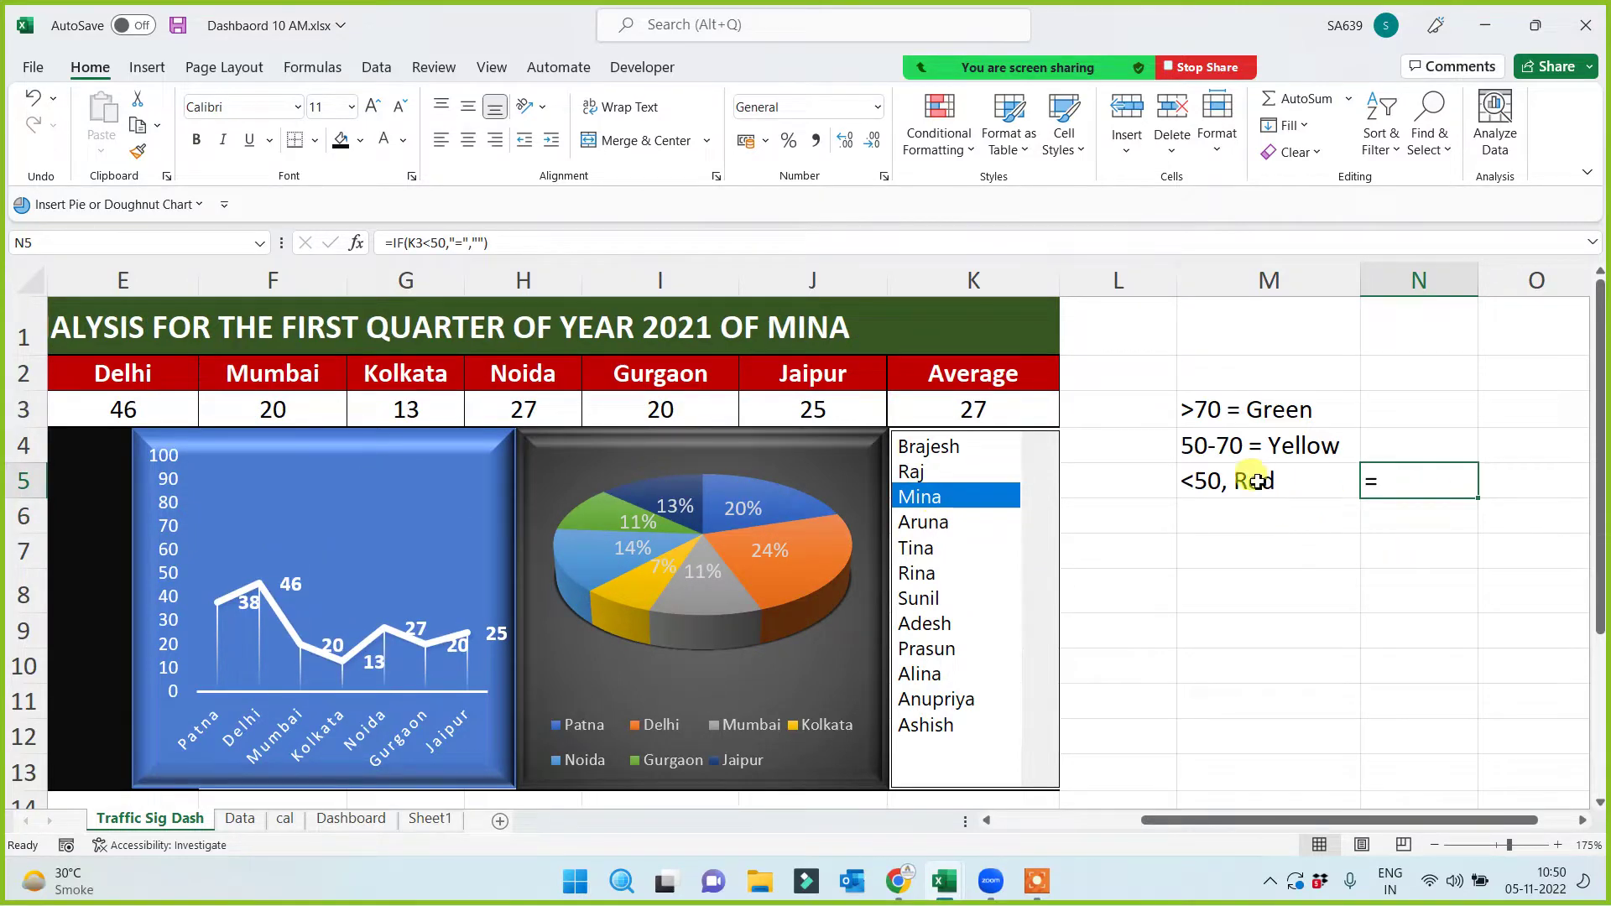
{"action": "left_click_drag", "start_coordinate": [1242, 478], "coordinate": [1460, 488]}
{"action": "left_click", "coordinate": [1402, 586]}
Fill N4 light gold beside the yellow label and show Aruna's scores
{"action": "left_click_drag", "start_coordinate": [1240, 406], "coordinate": [1424, 408]}
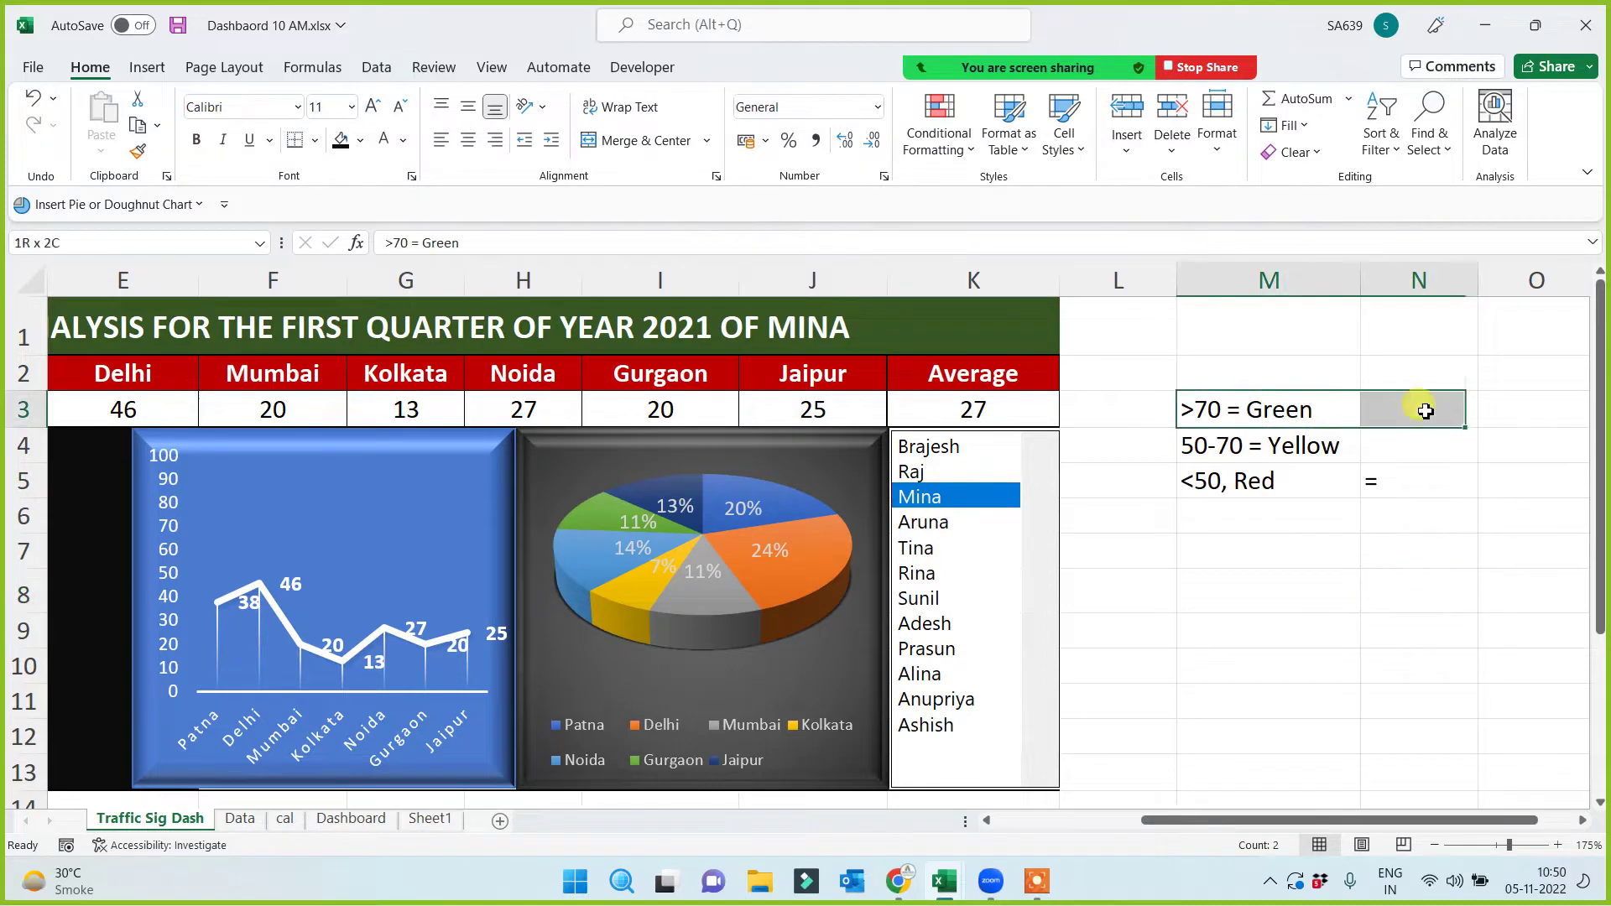
{"action": "left_click", "coordinate": [1355, 567]}
{"action": "left_click", "coordinate": [1399, 445]}
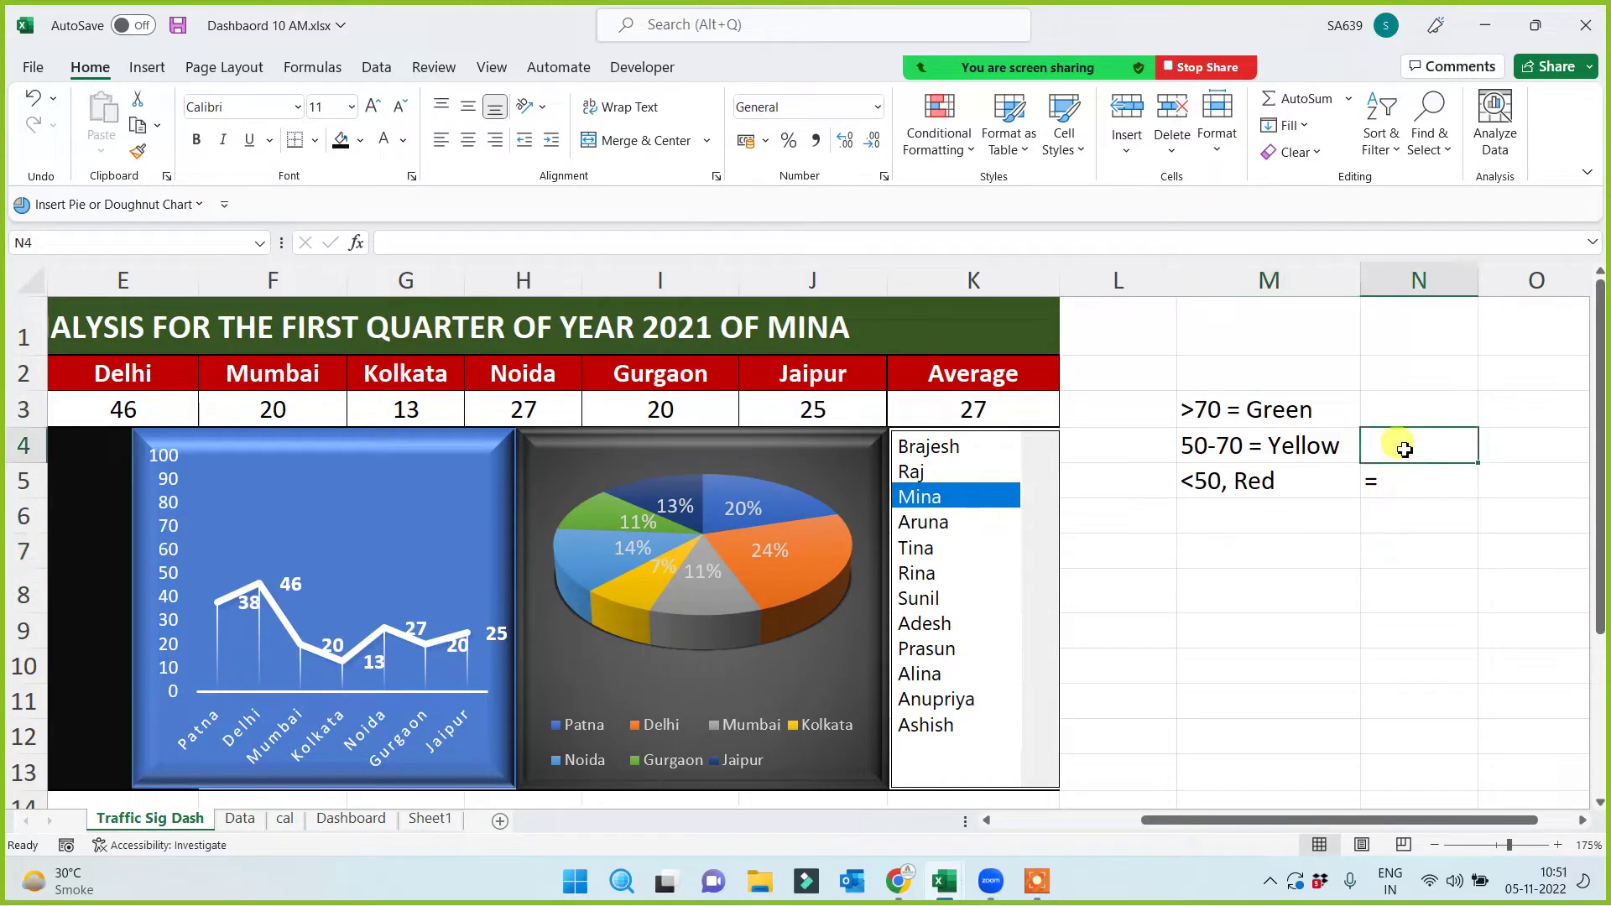
{"action": "left_click", "coordinate": [366, 148]}
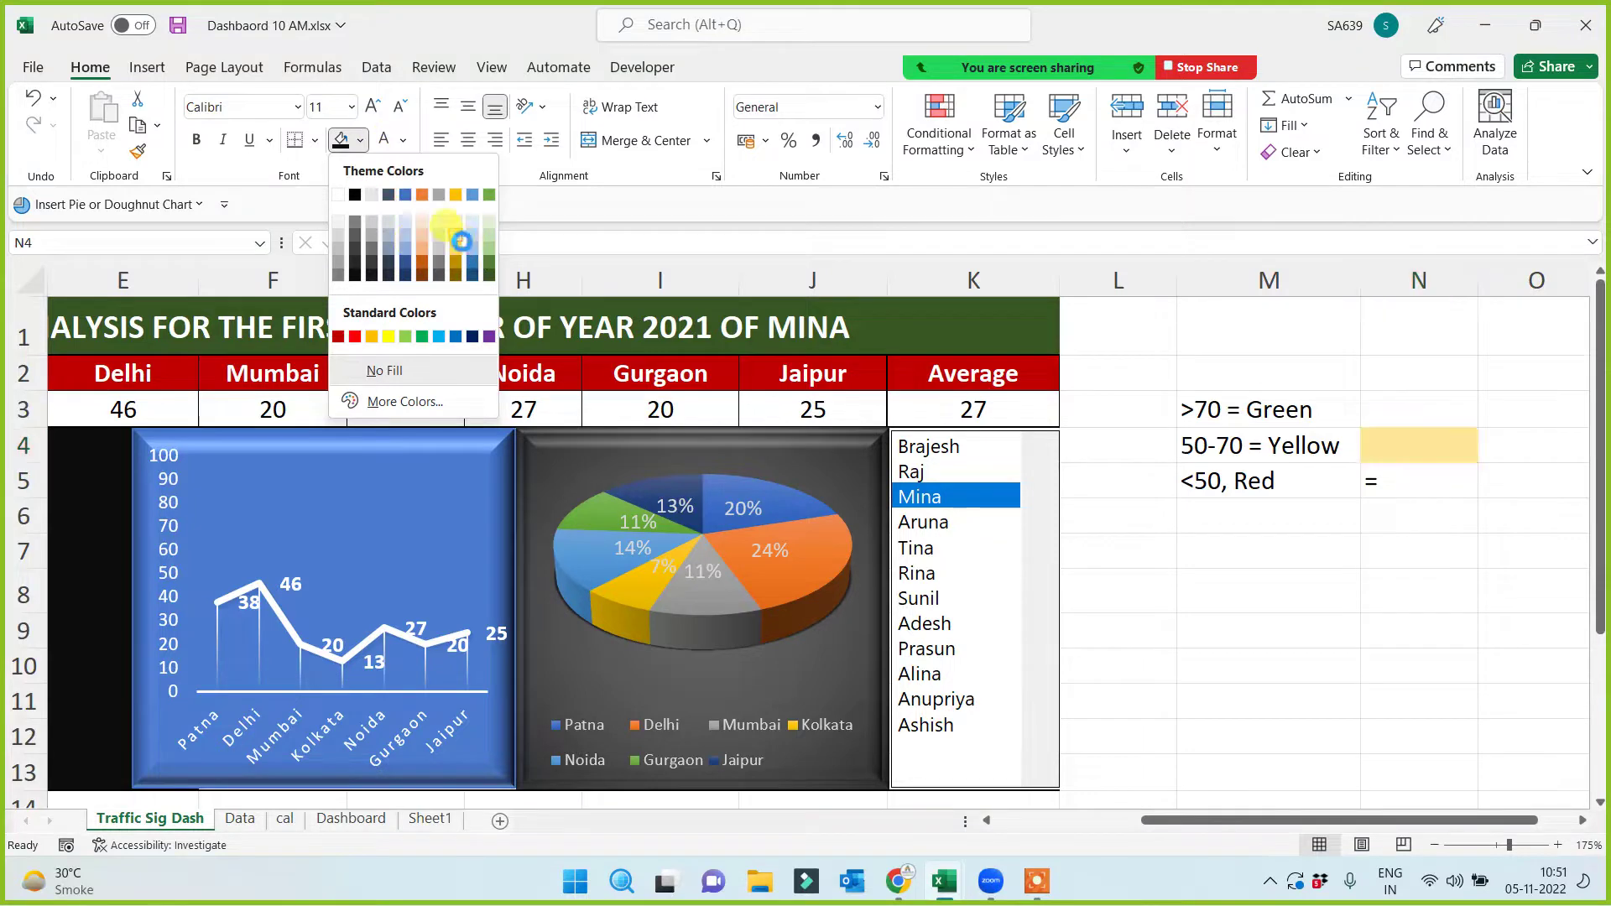
{"action": "left_click", "coordinate": [462, 240]}
{"action": "left_click", "coordinate": [1208, 547]}
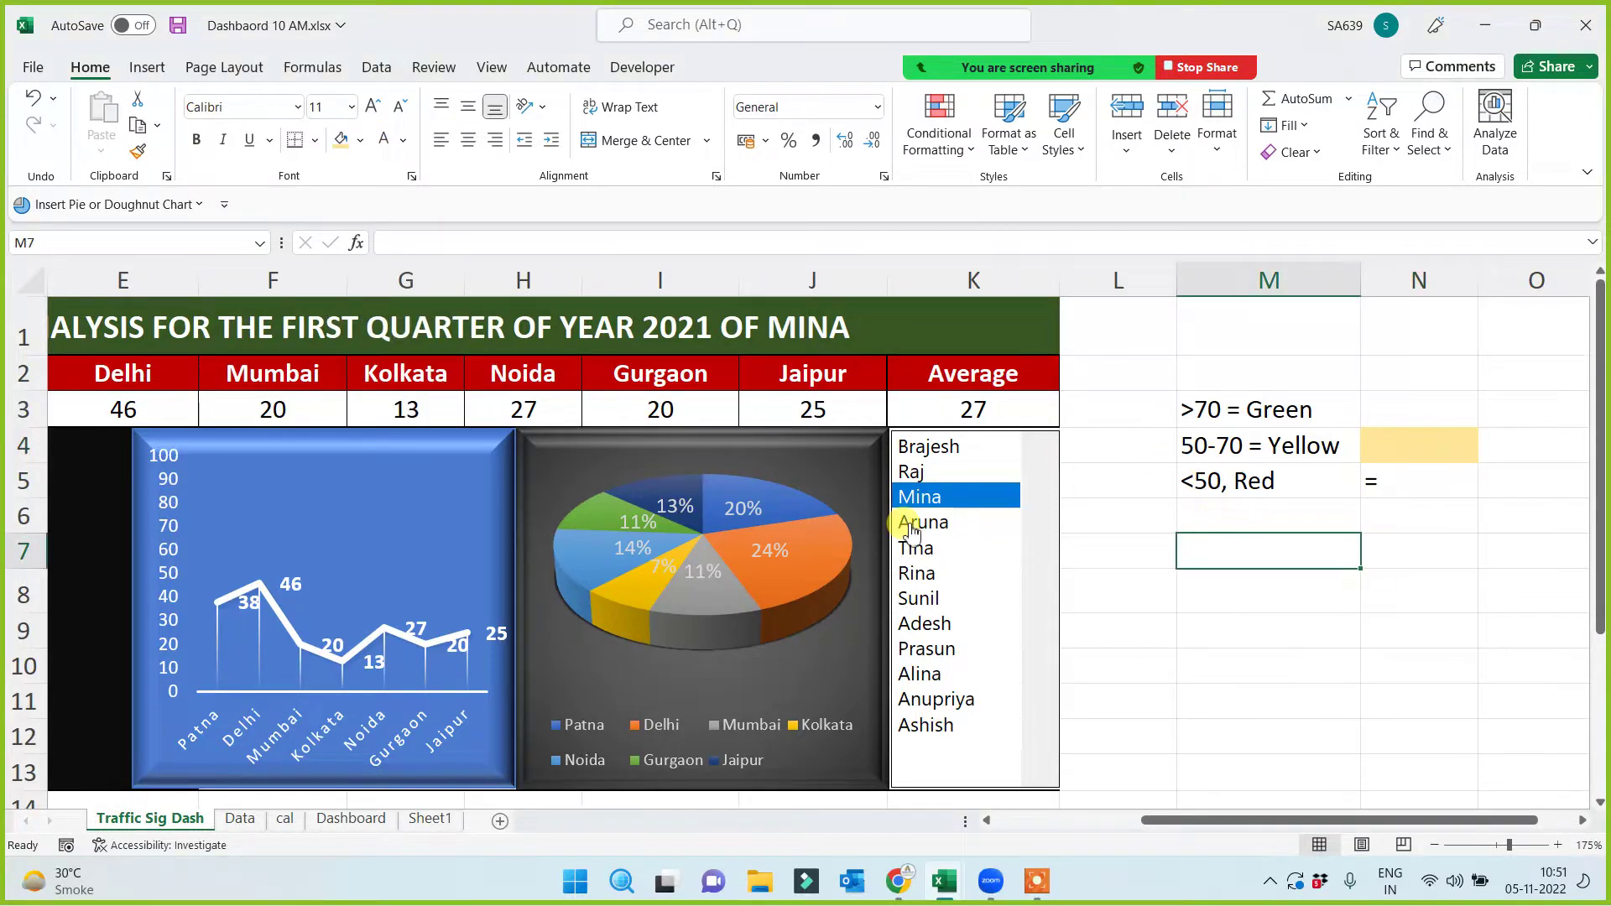
{"action": "left_click", "coordinate": [1204, 448]}
{"action": "left_click", "coordinate": [1418, 446]}
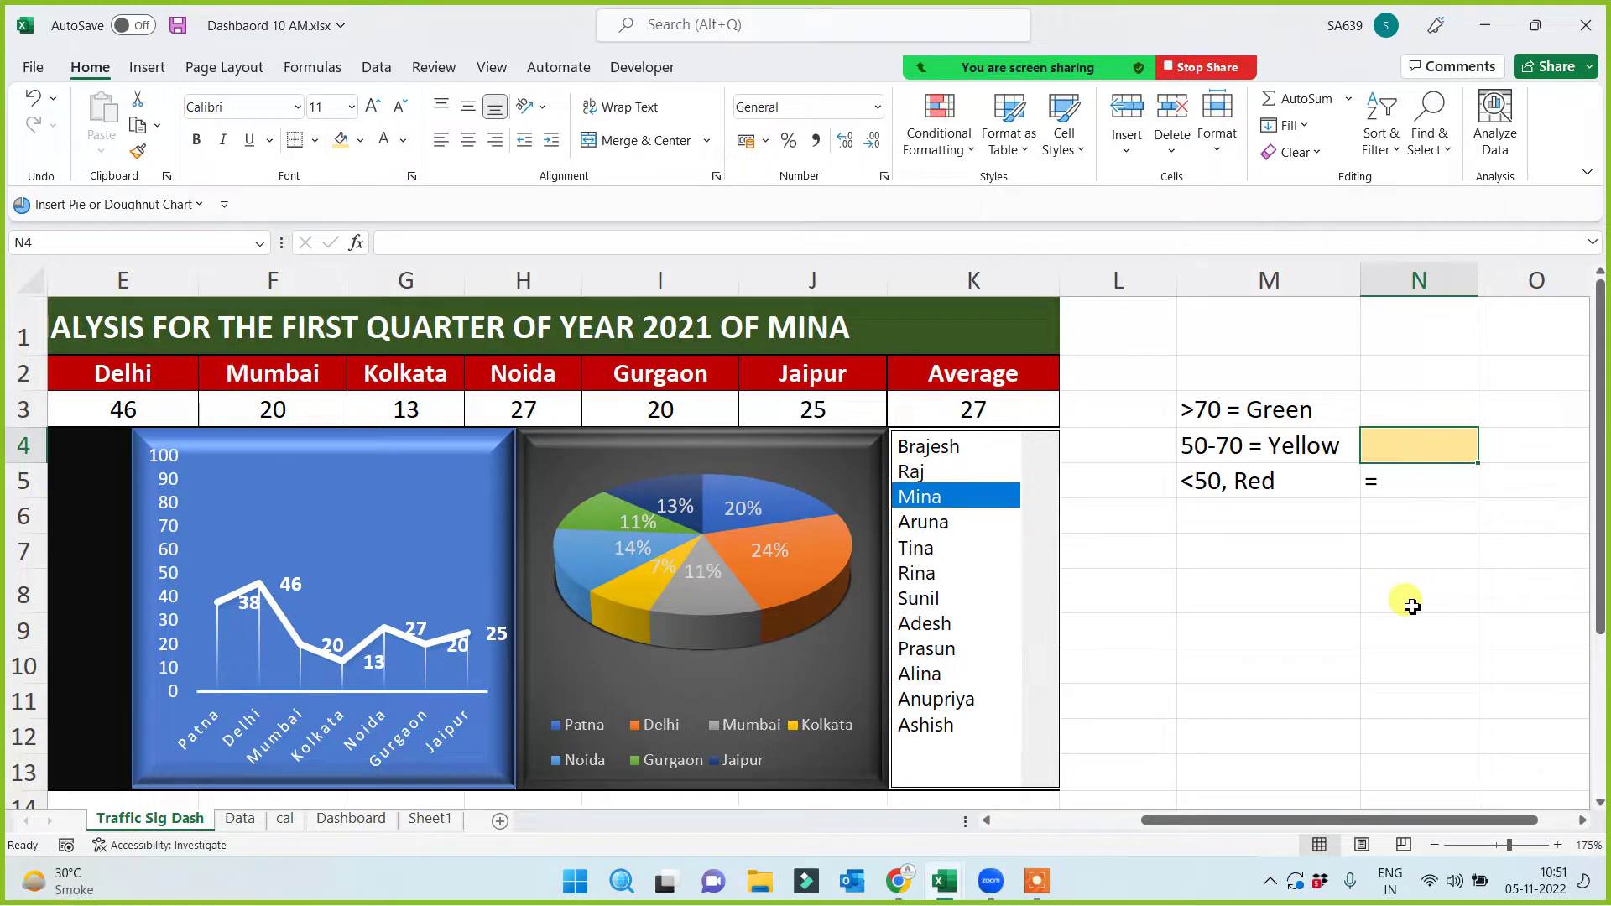
{"action": "left_click", "coordinate": [952, 524]}
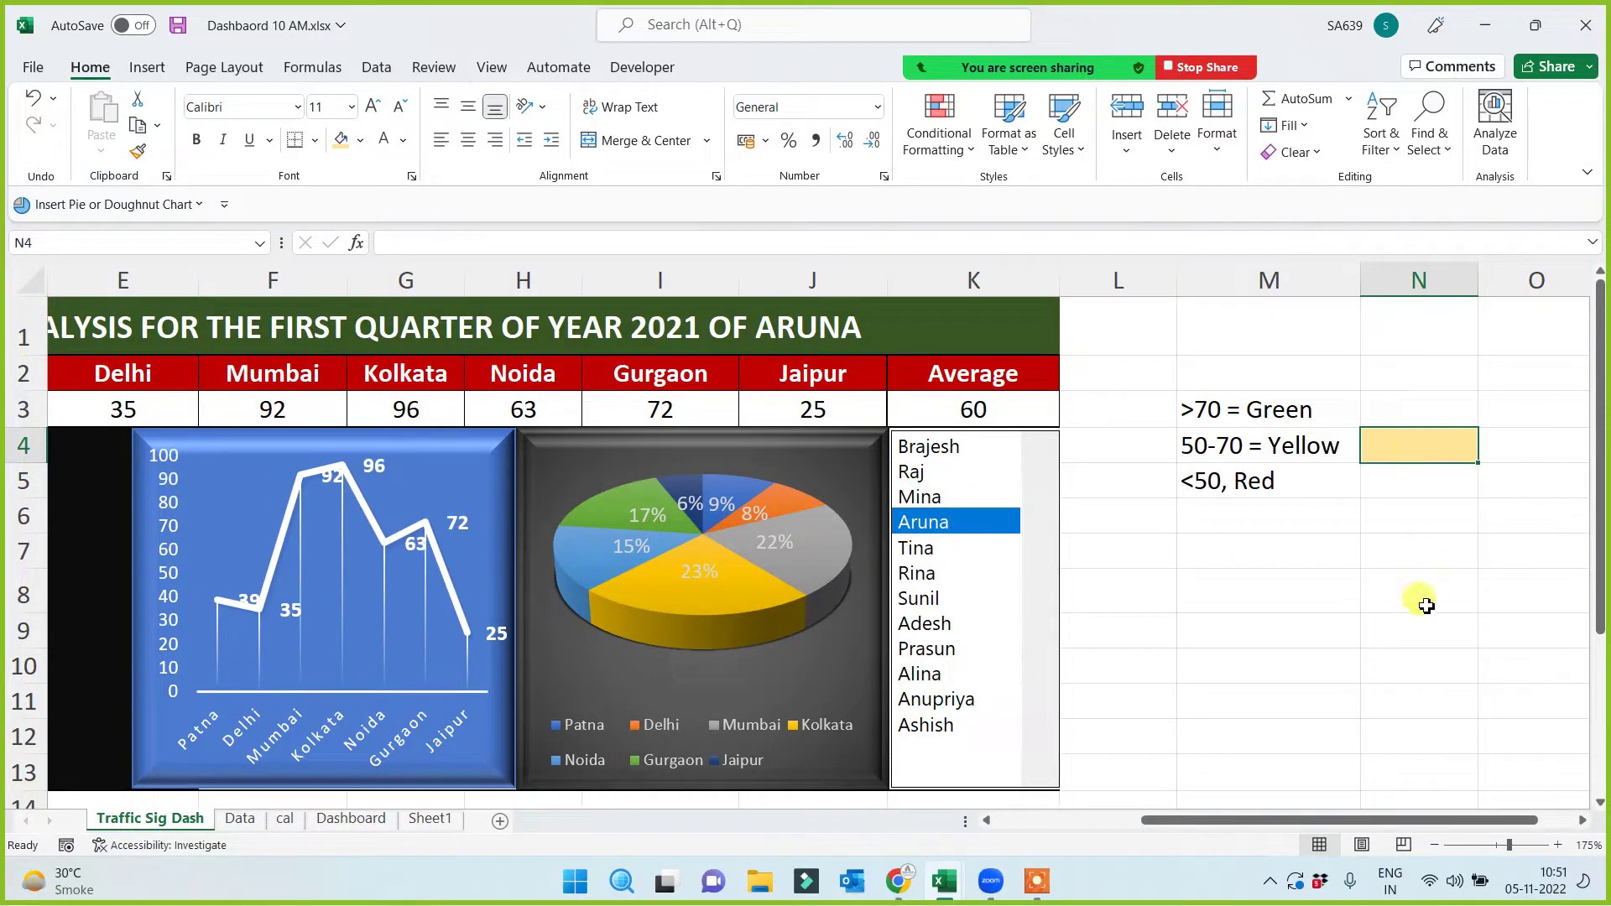
{"action": "type", "text": "="}
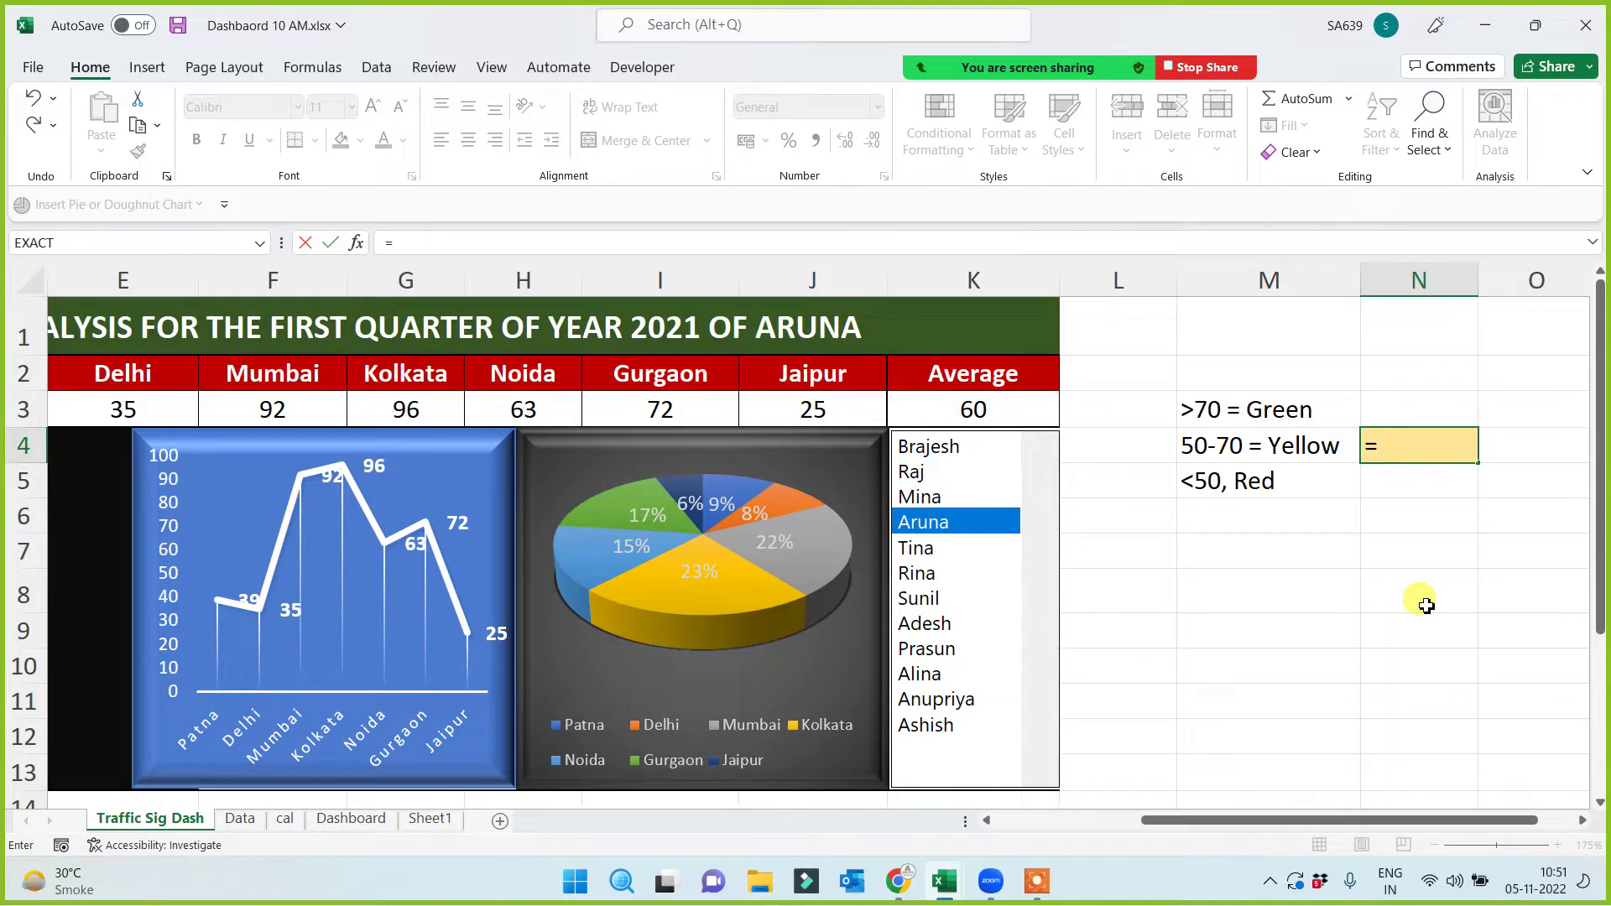
{"action": "type", "text": "if("}
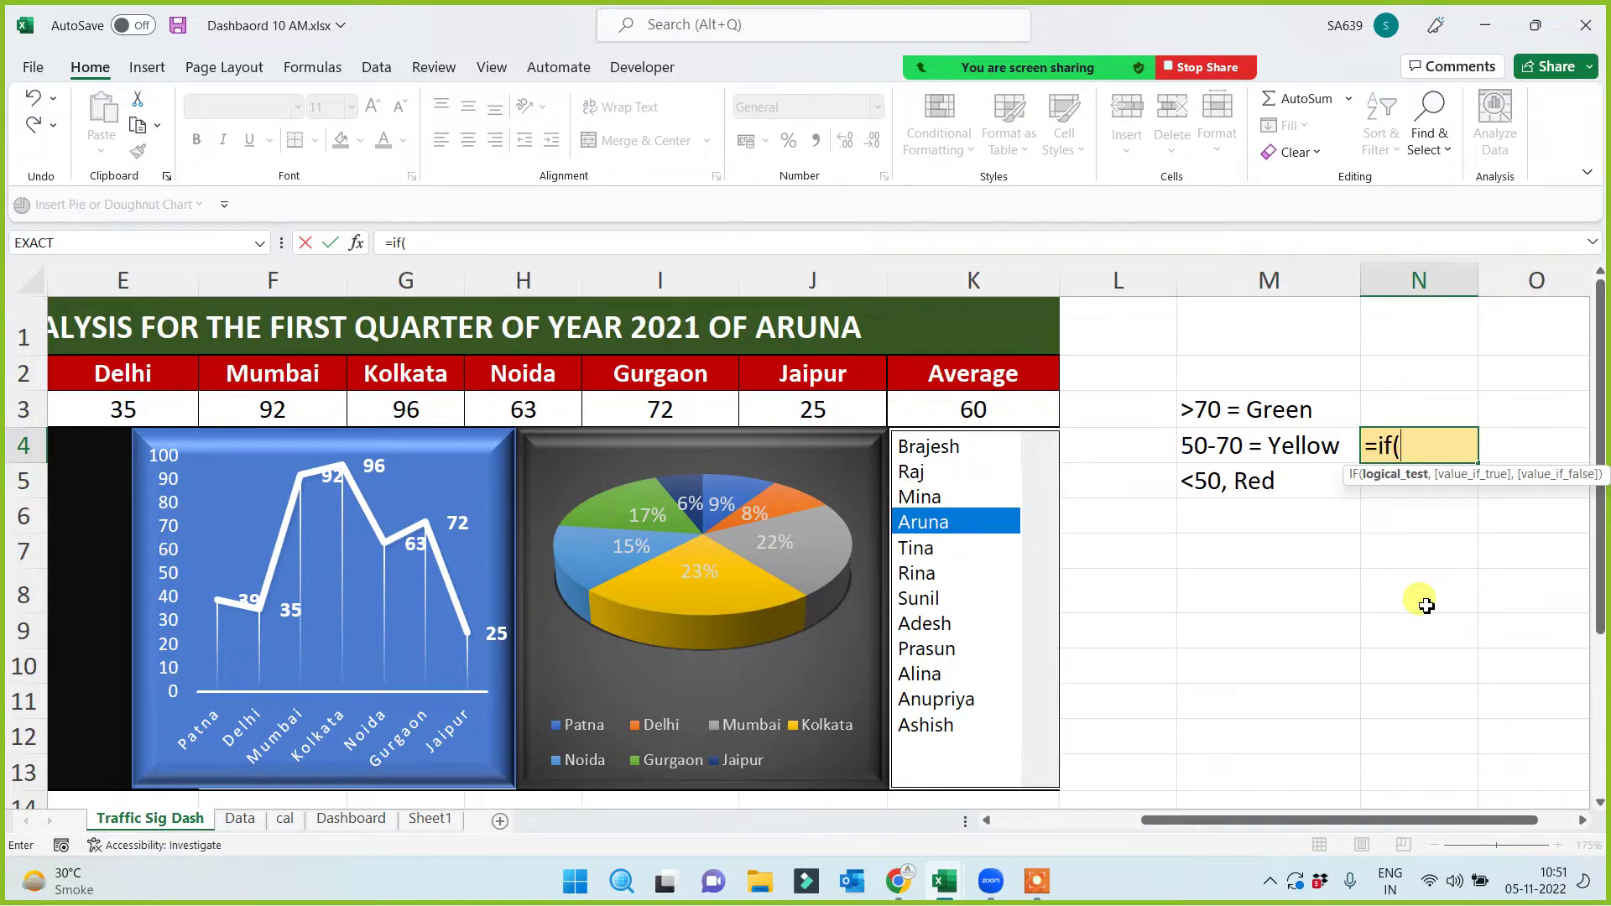
{"action": "left_click", "coordinate": [973, 408]}
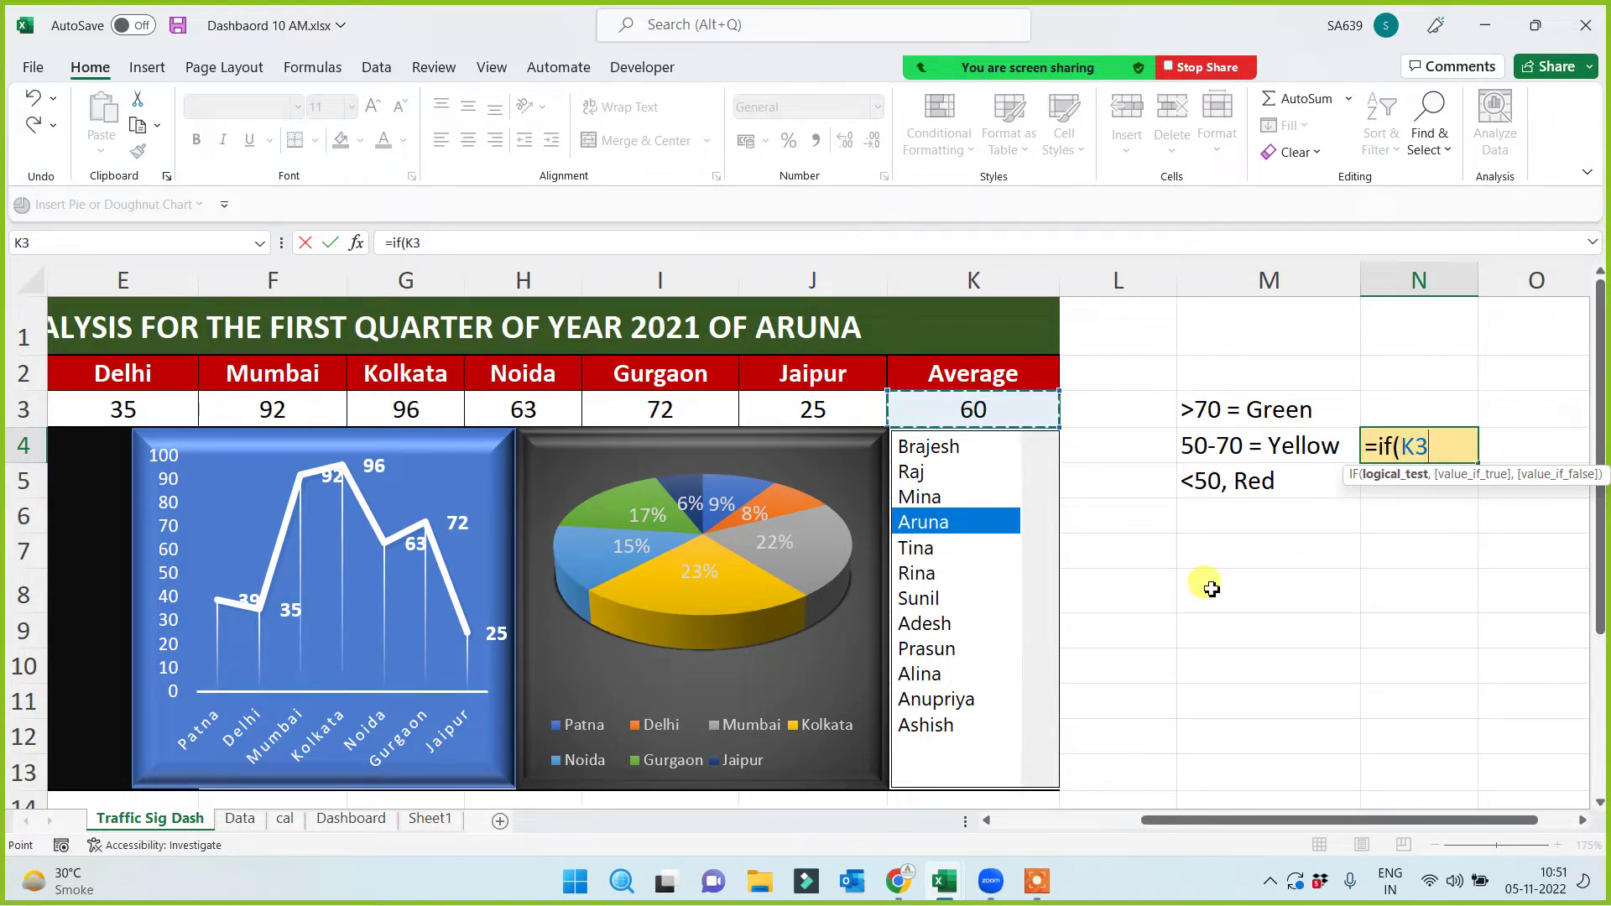
{"action": "type", "text": ">"}
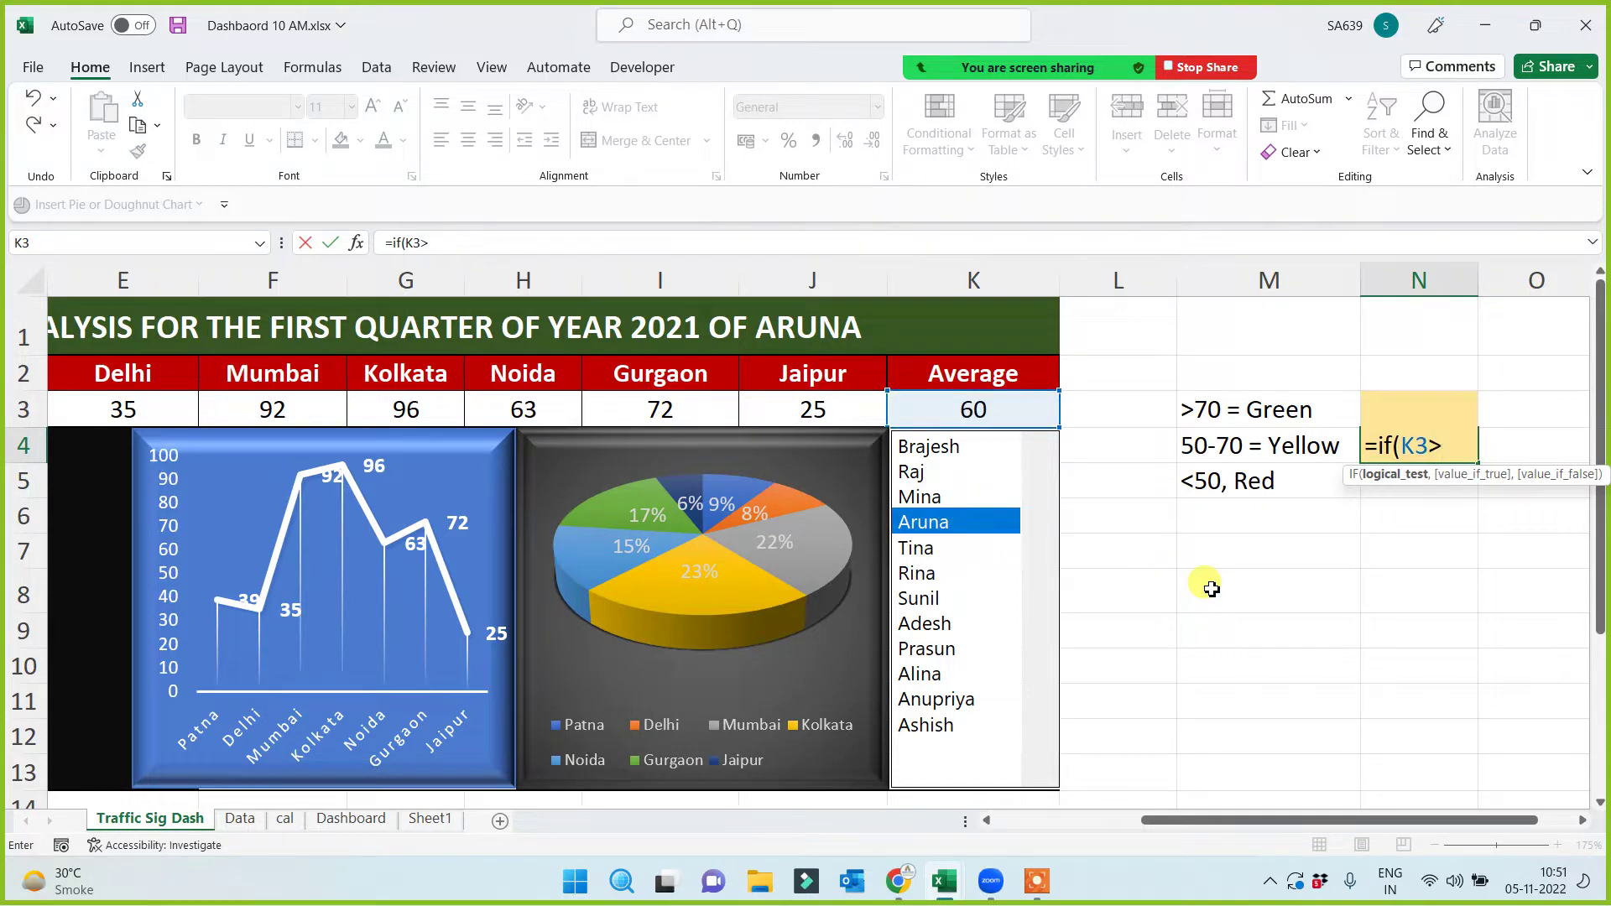
{"action": "type", "text": "5"}
{"action": "type", "text": "0"}
{"action": "type", "text": ","}
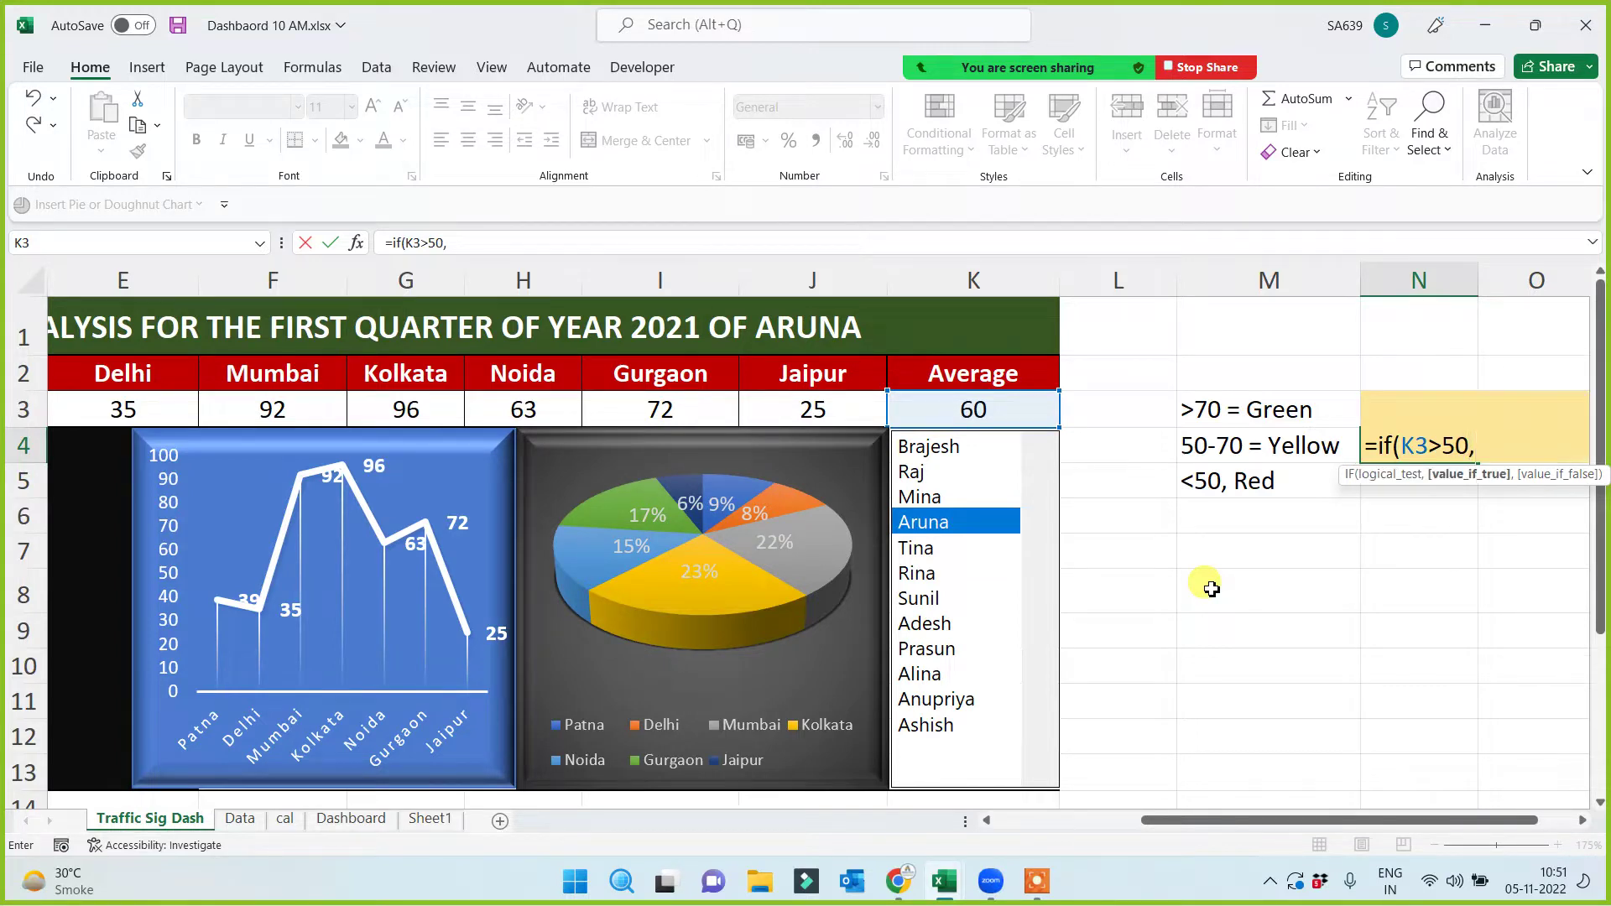
{"action": "type", "text": "\""}
{"action": "type", "text": "="}
{"action": "type", "text": "\""}
{"action": "type", "text": ","}
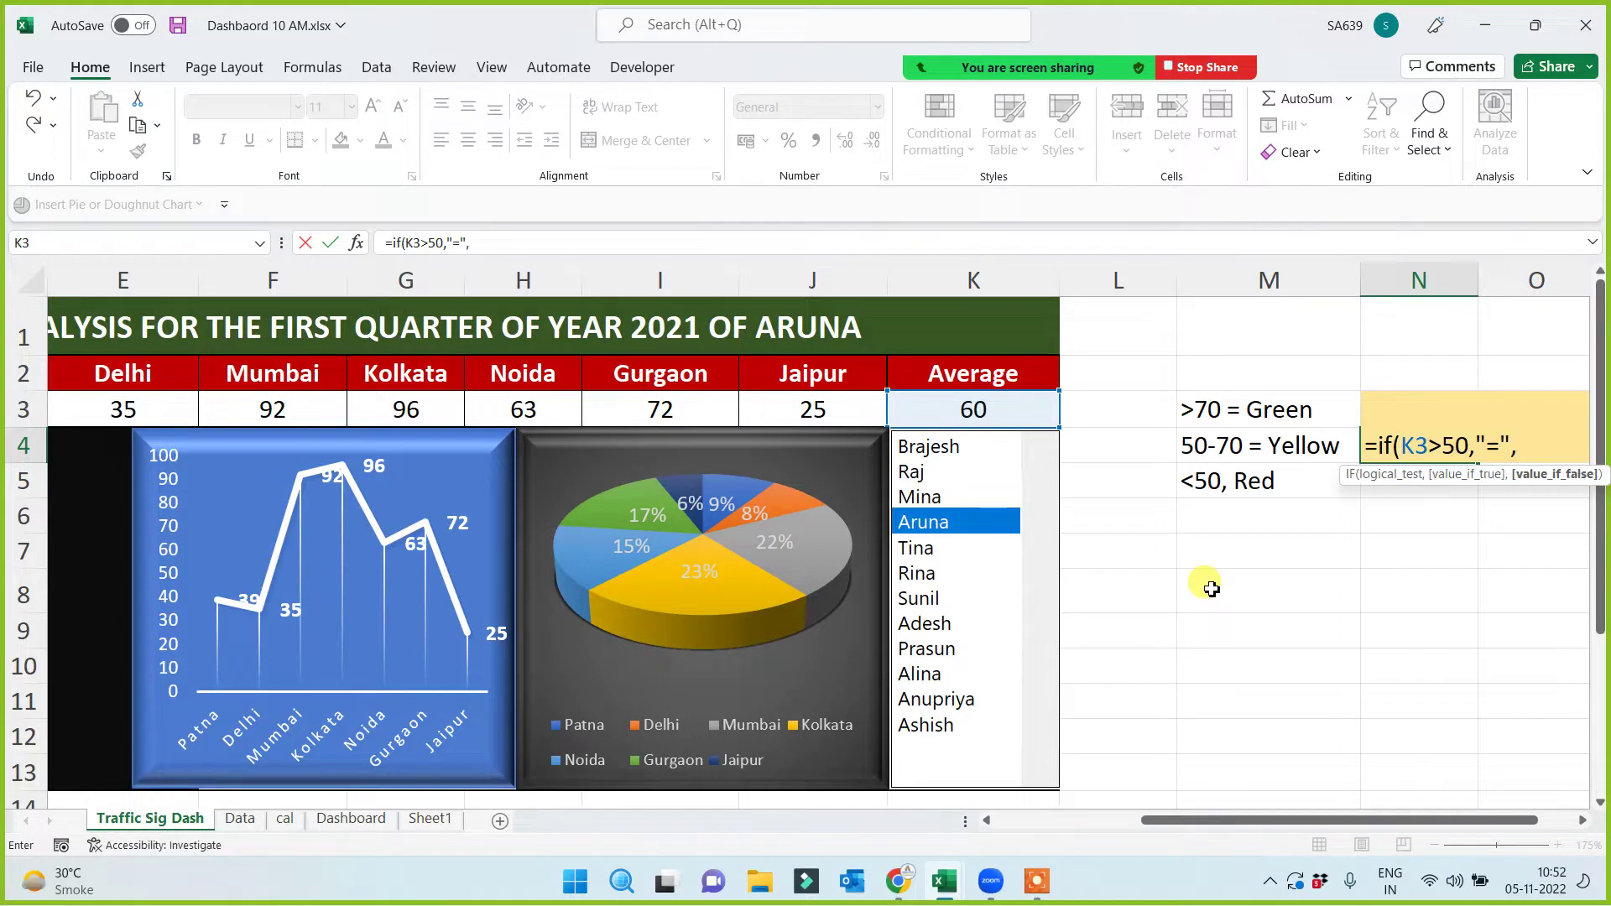
{"action": "type", "text": "if"}
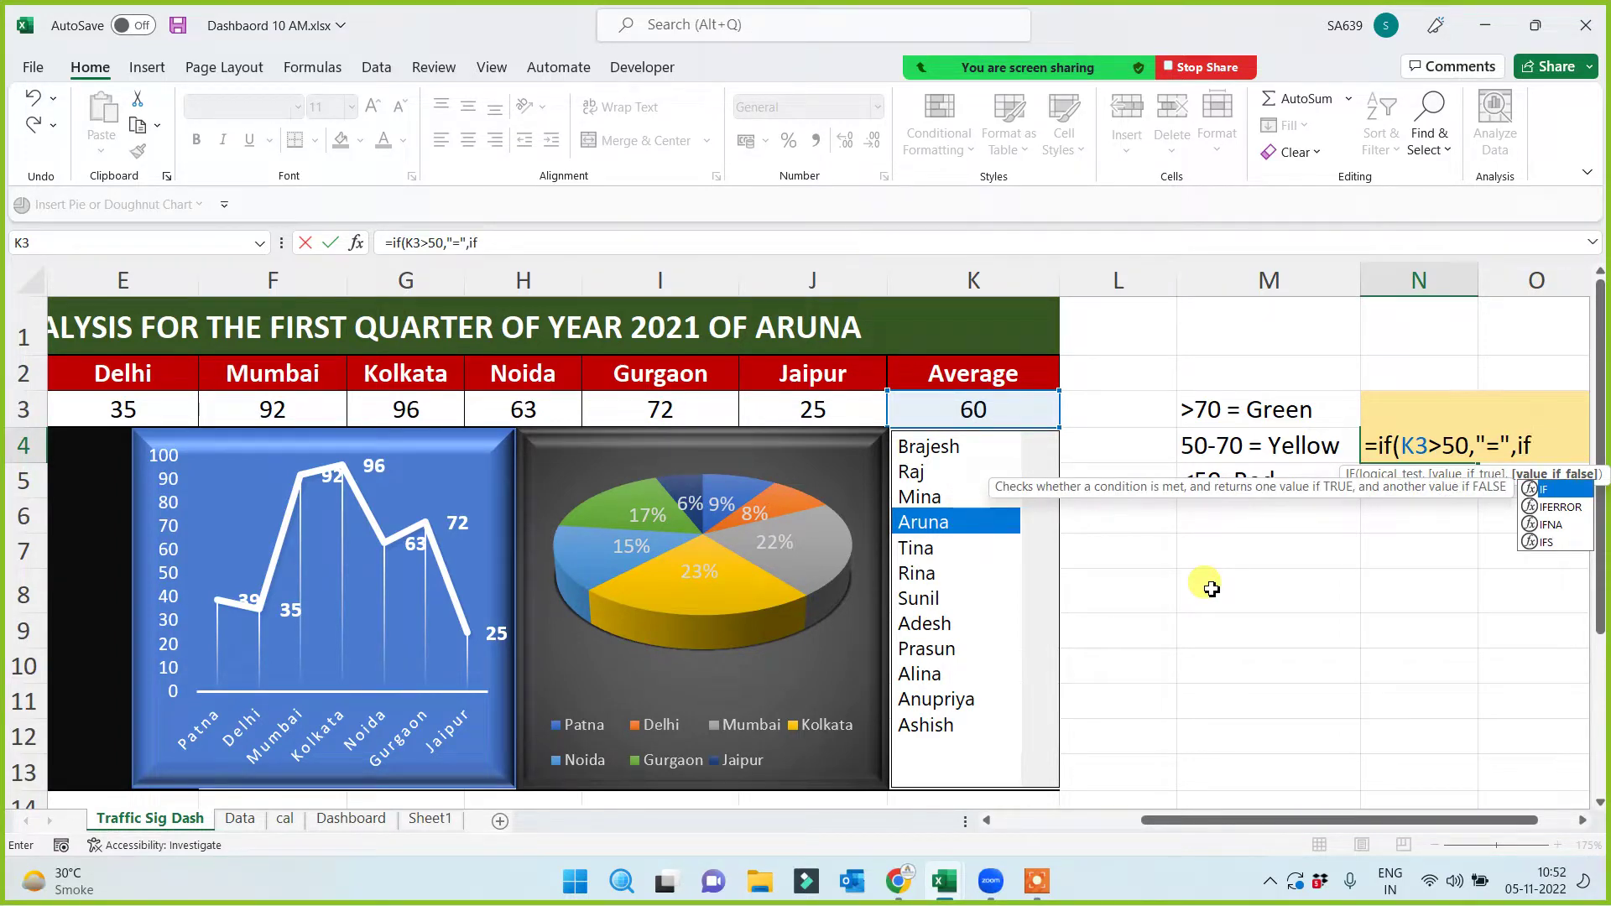
{"action": "key", "text": "BackSpace"}
{"action": "key", "text": "BackSpace"}
{"action": "key", "text": "BackSpace"}
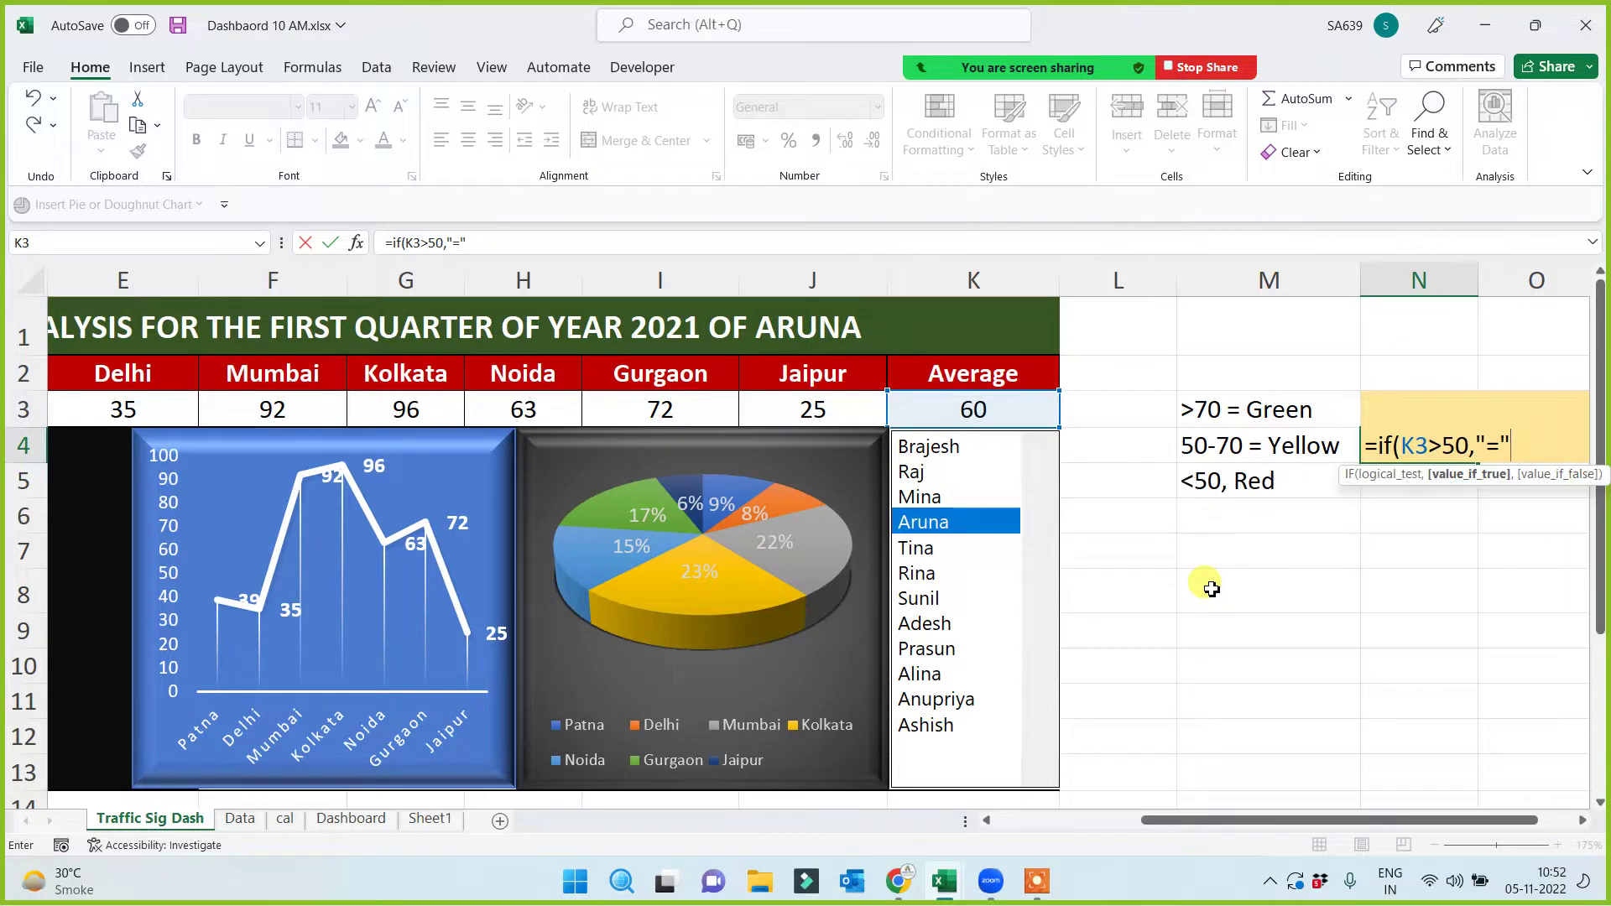
{"action": "type", "text": ")"}
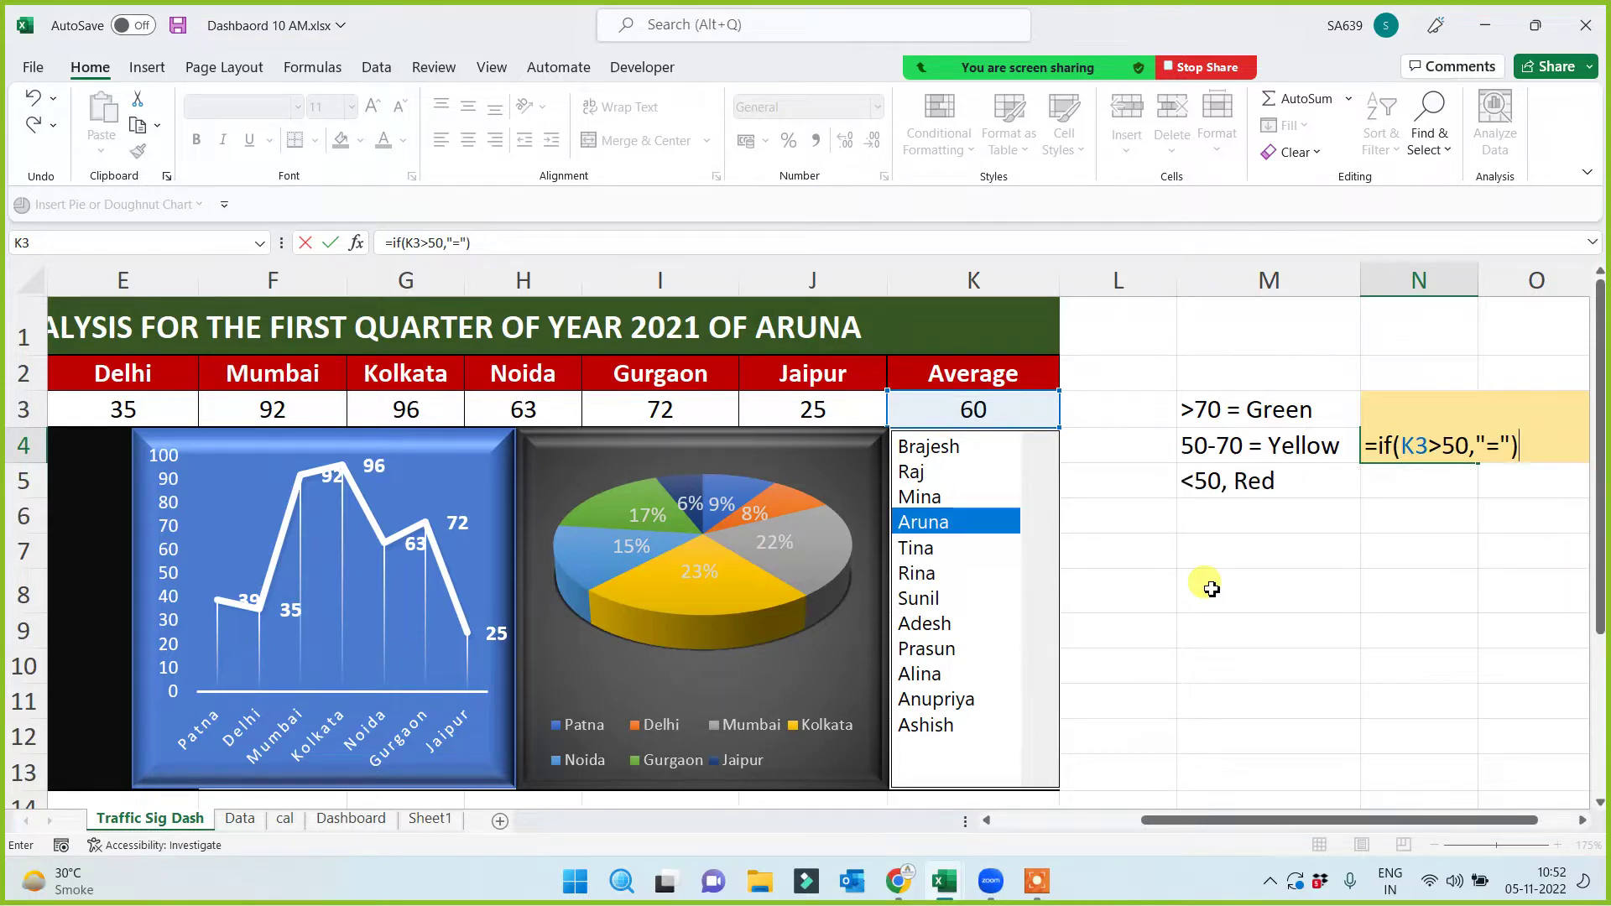
{"action": "type", "text": "if"}
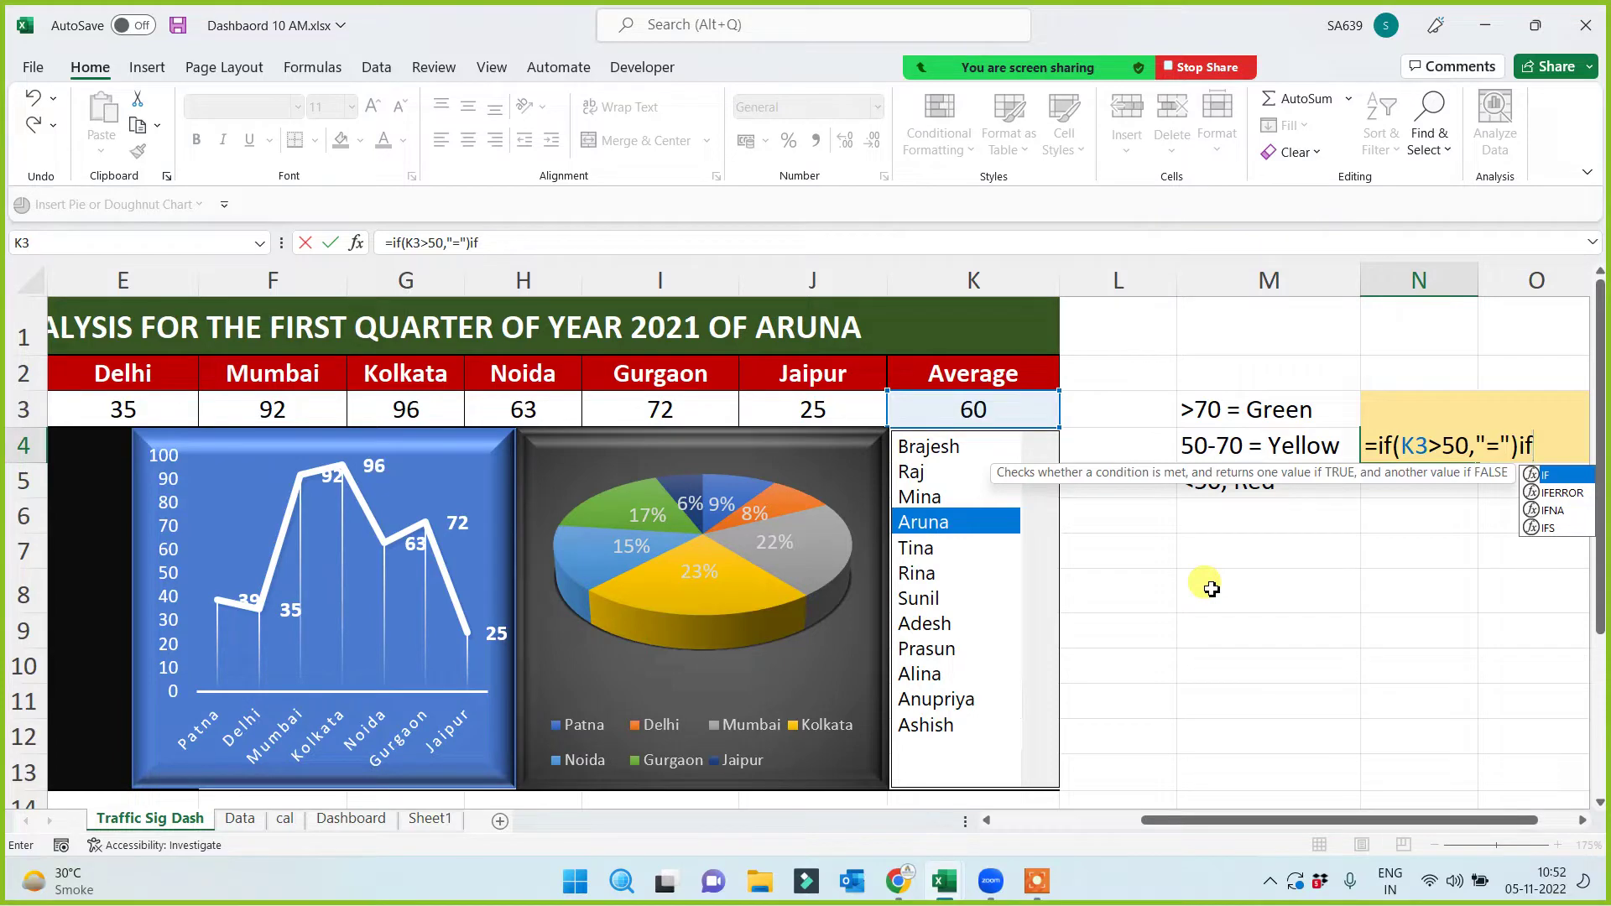
{"action": "key", "text": "BackSpace"}
{"action": "key", "text": "BackSpace"}
{"action": "key", "text": "BackSpace"}
{"action": "key", "text": "BackSpace"}
{"action": "key", "text": "BackSpace"}
{"action": "key", "text": "BackSpace"}
{"action": "key", "text": "BackSpace"}
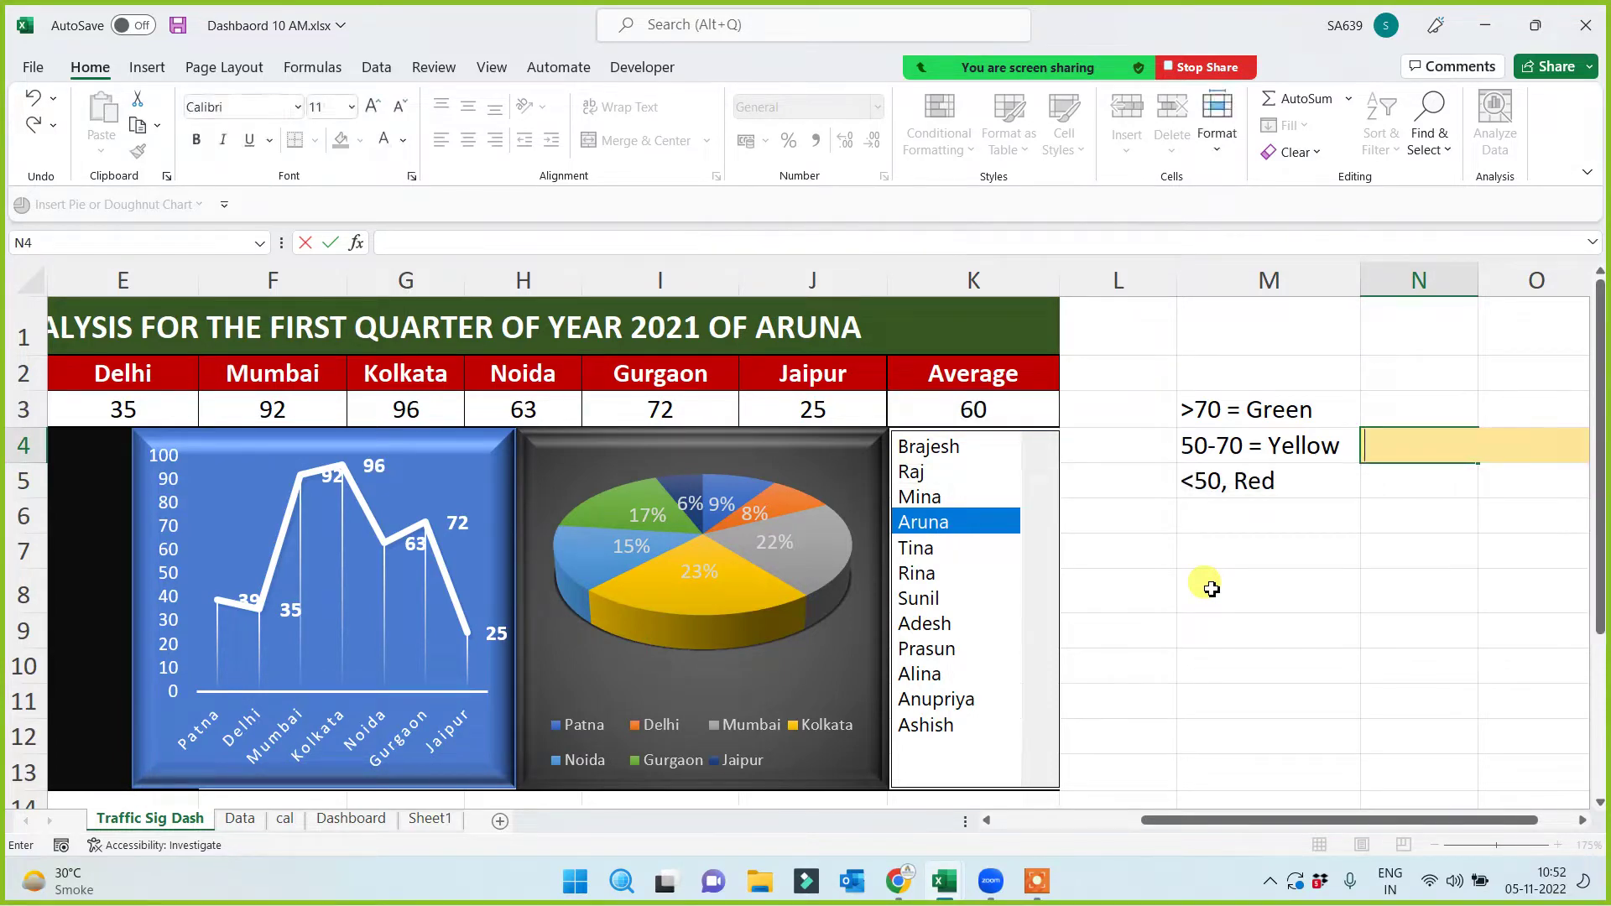
Begin an IF formula in N4 whose first condition is K3>=50
{"action": "type", "text": "=if"}
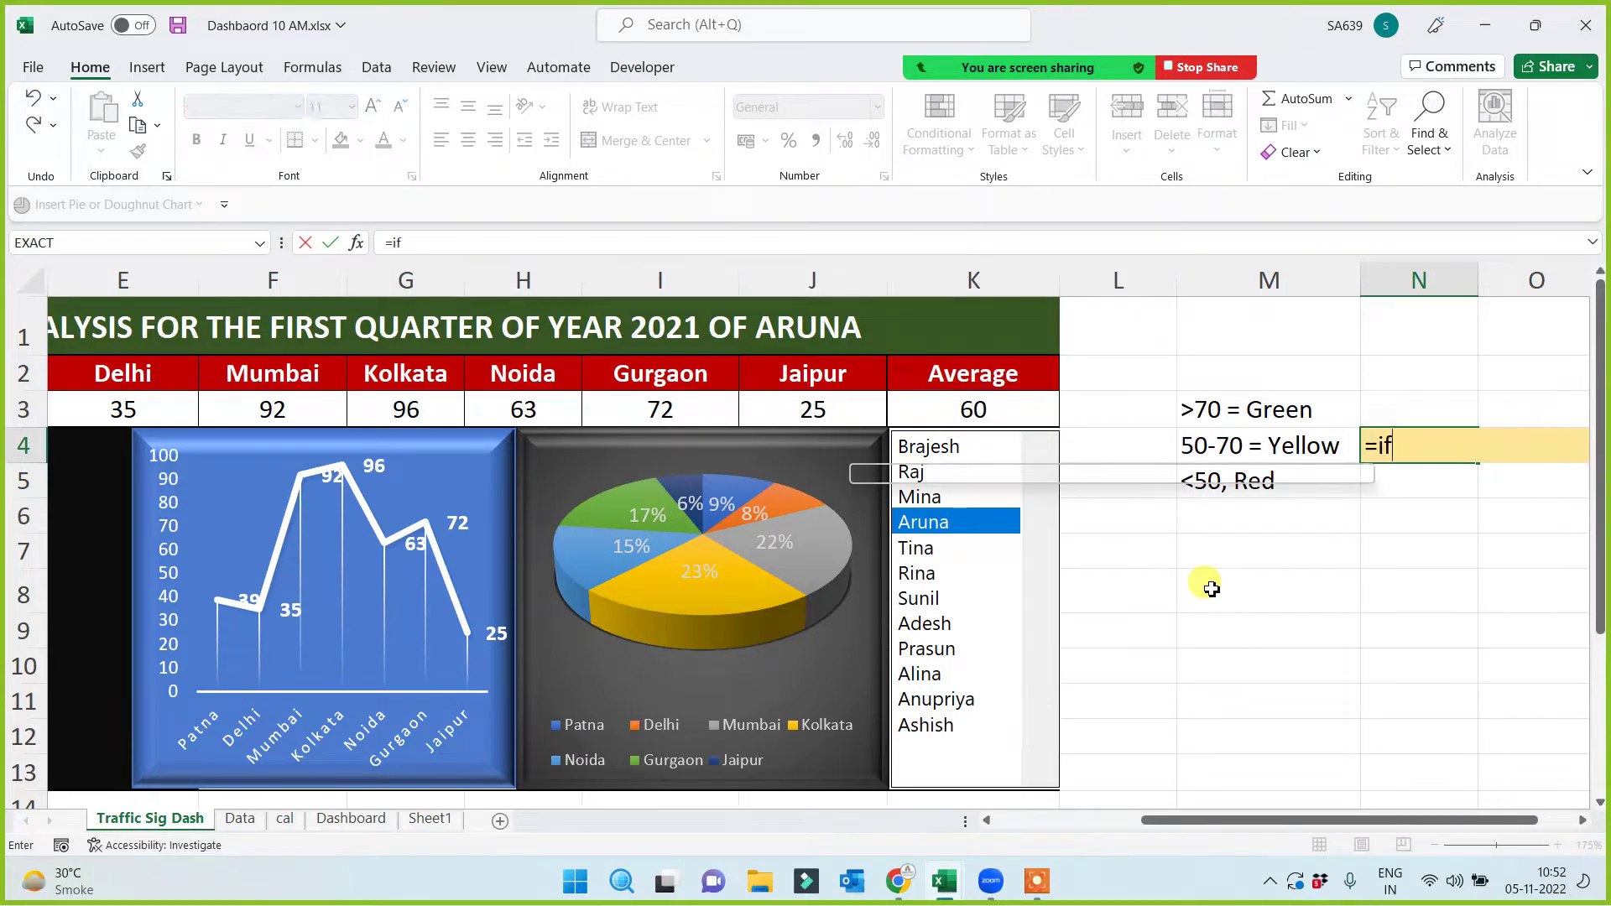
{"action": "type", "text": "("}
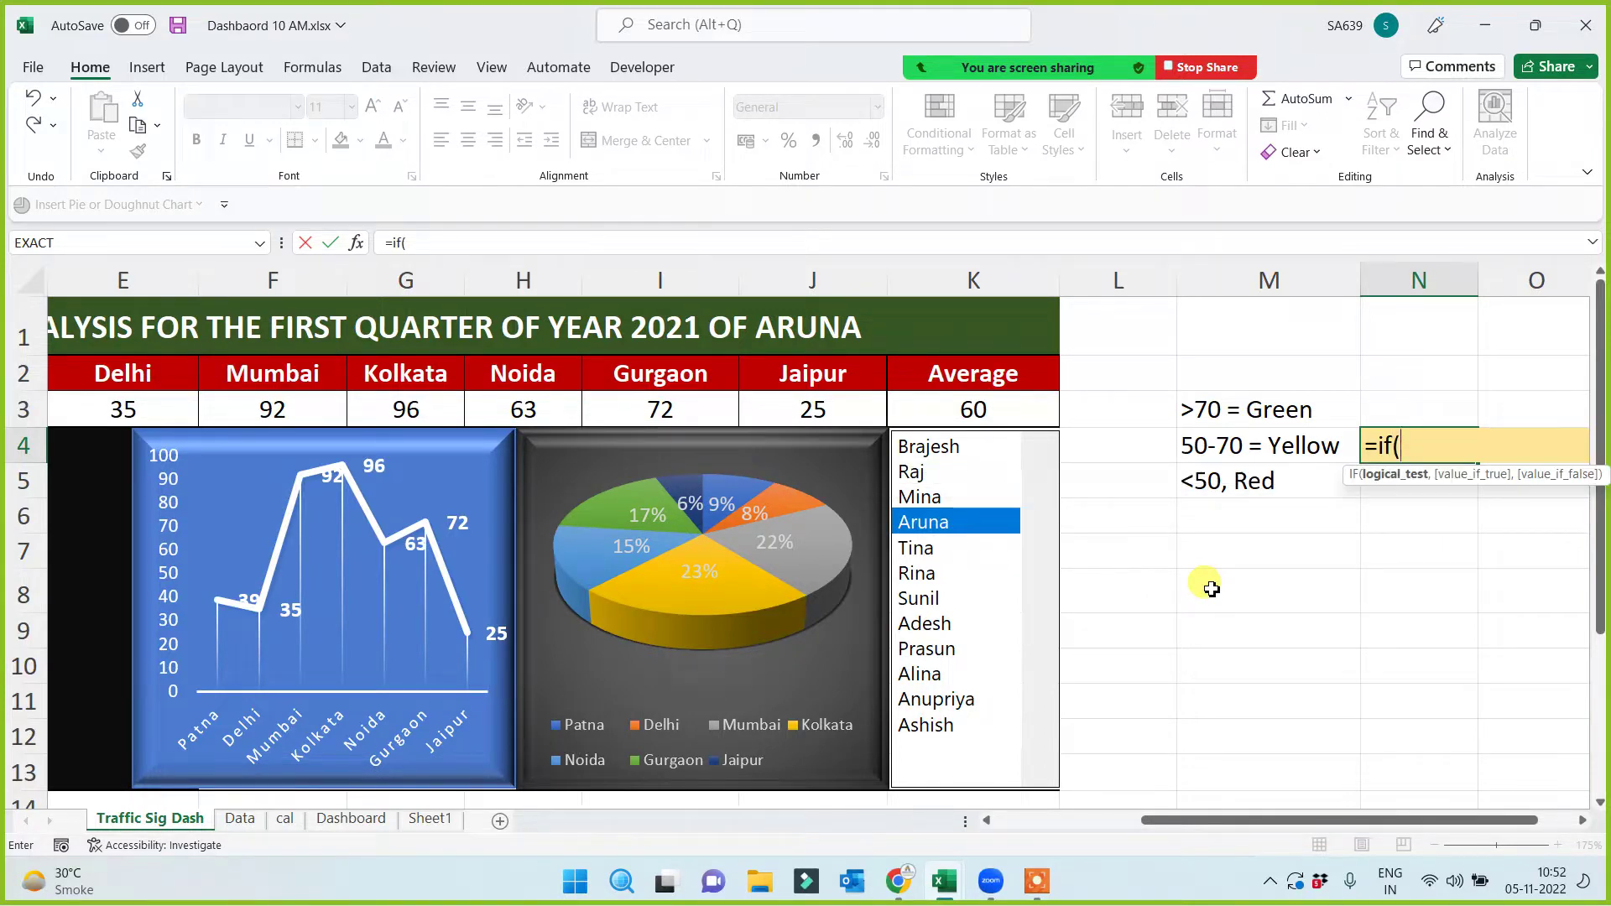
{"action": "left_click", "coordinate": [940, 416]}
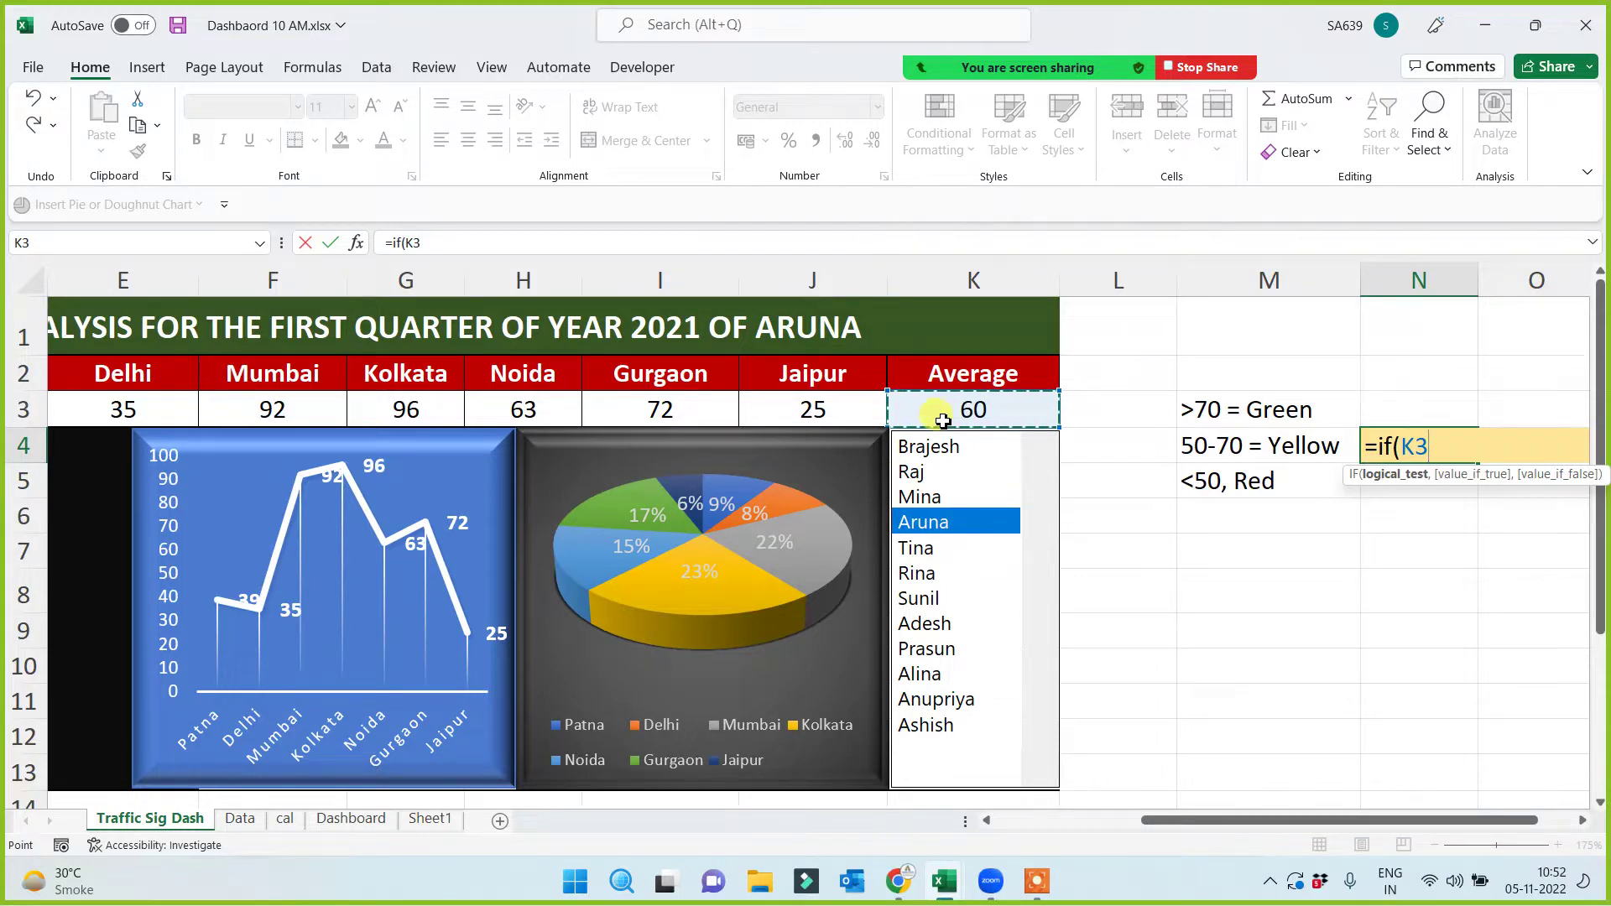
{"action": "type", "text": ">=5"}
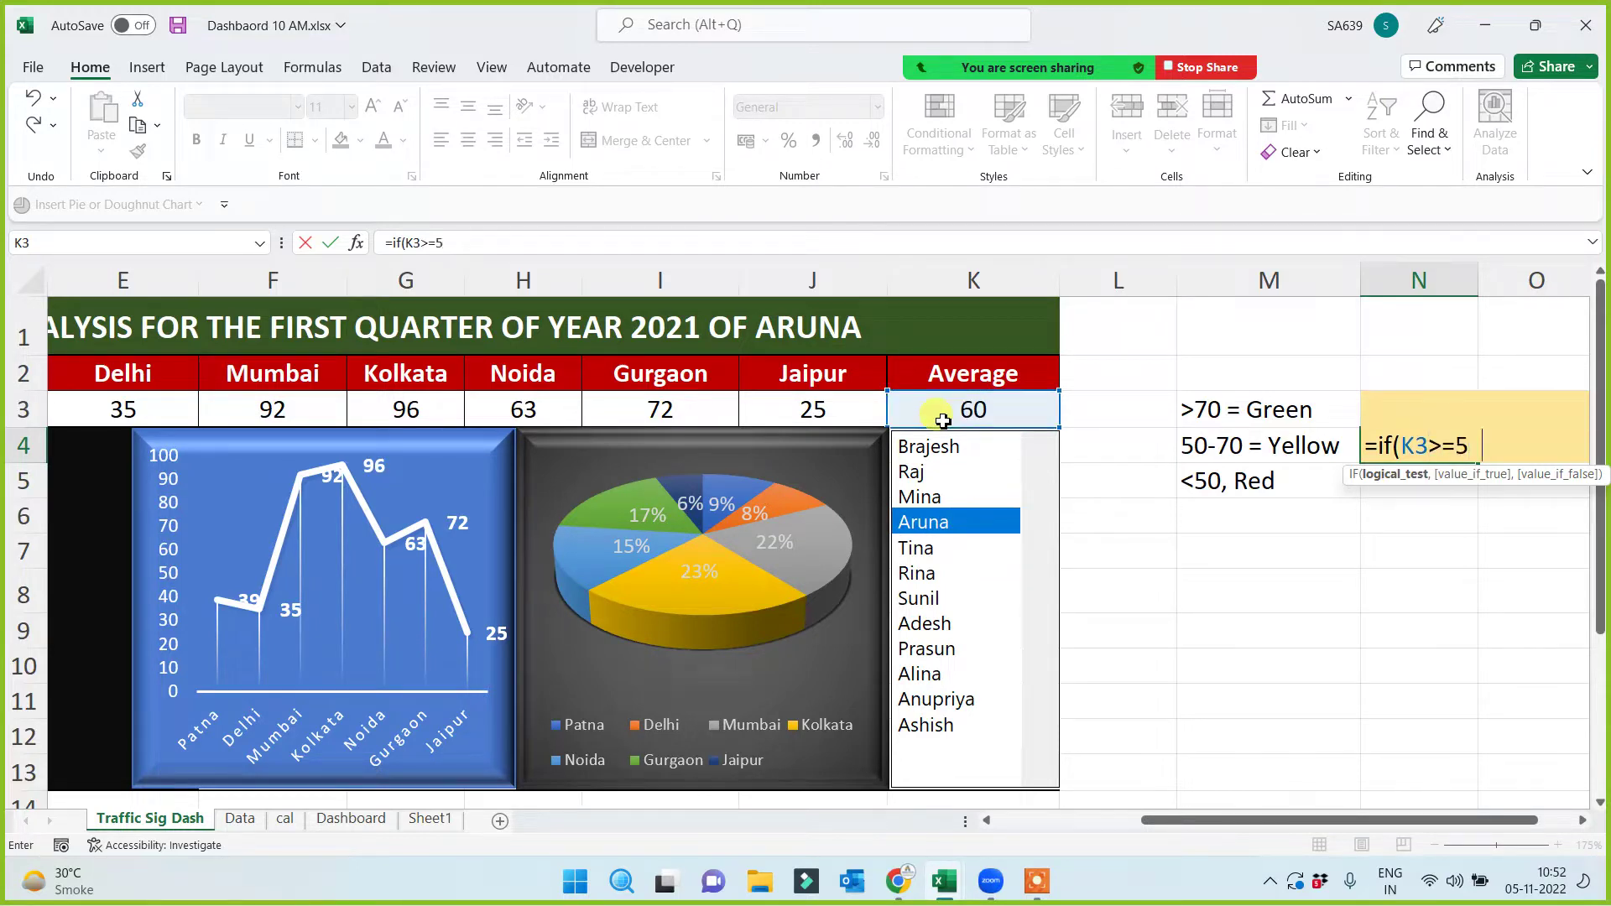
{"action": "type", "text": "0"}
Add the "=" result and a nested IF testing K3<=70, correcting typos along the way
{"action": "type", "text": ","}
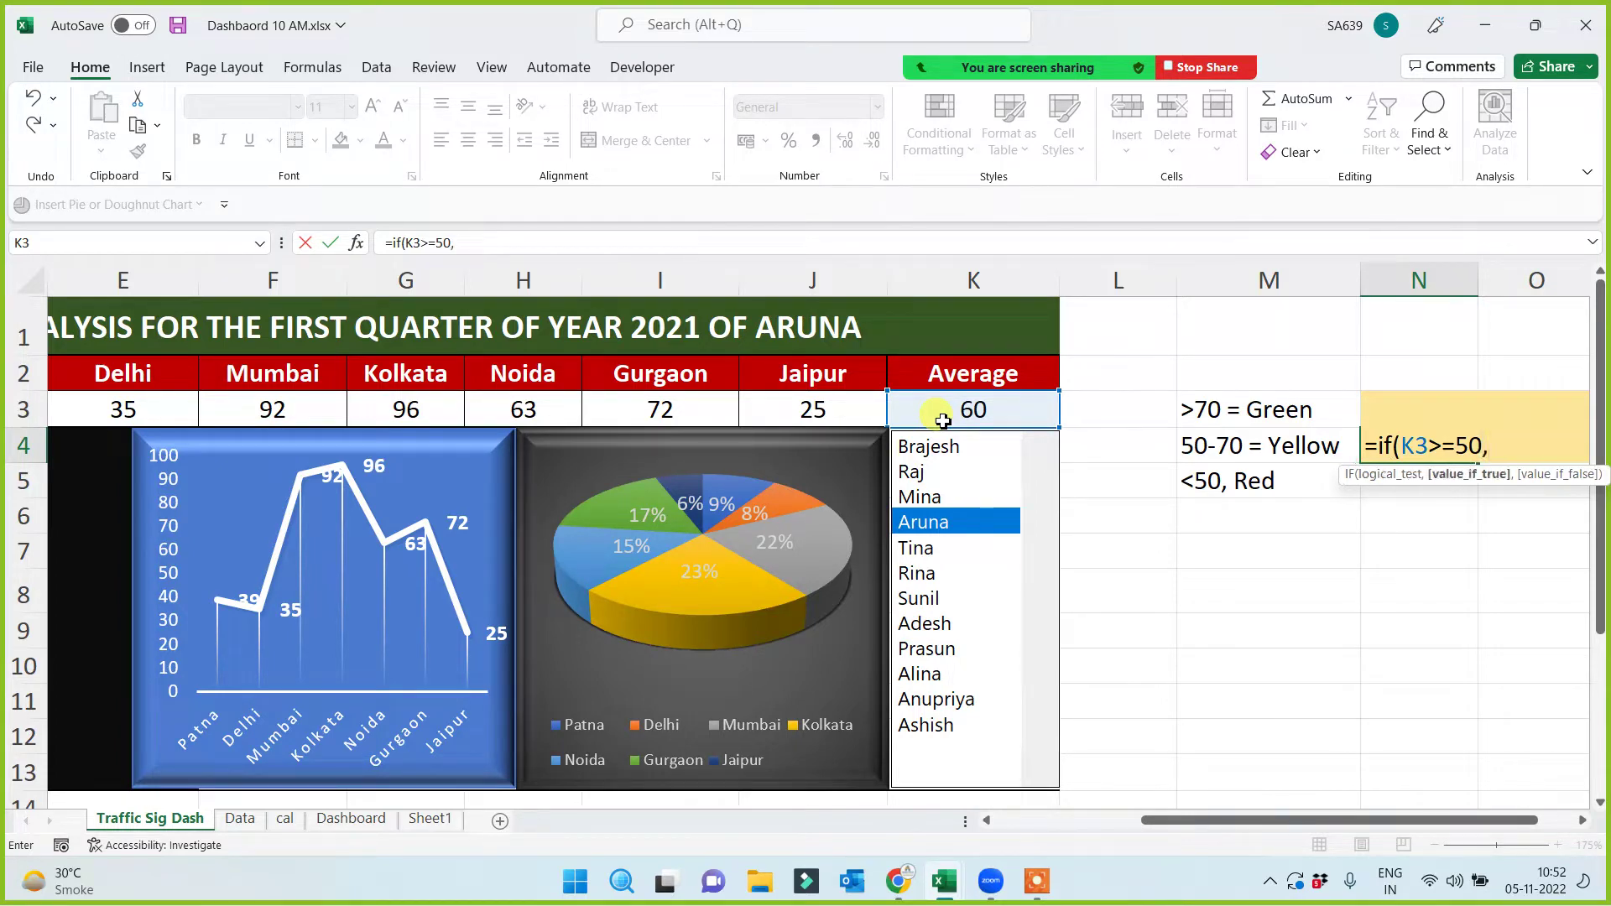
{"action": "type", "text": "\"=\""}
{"action": "type", "text": ","}
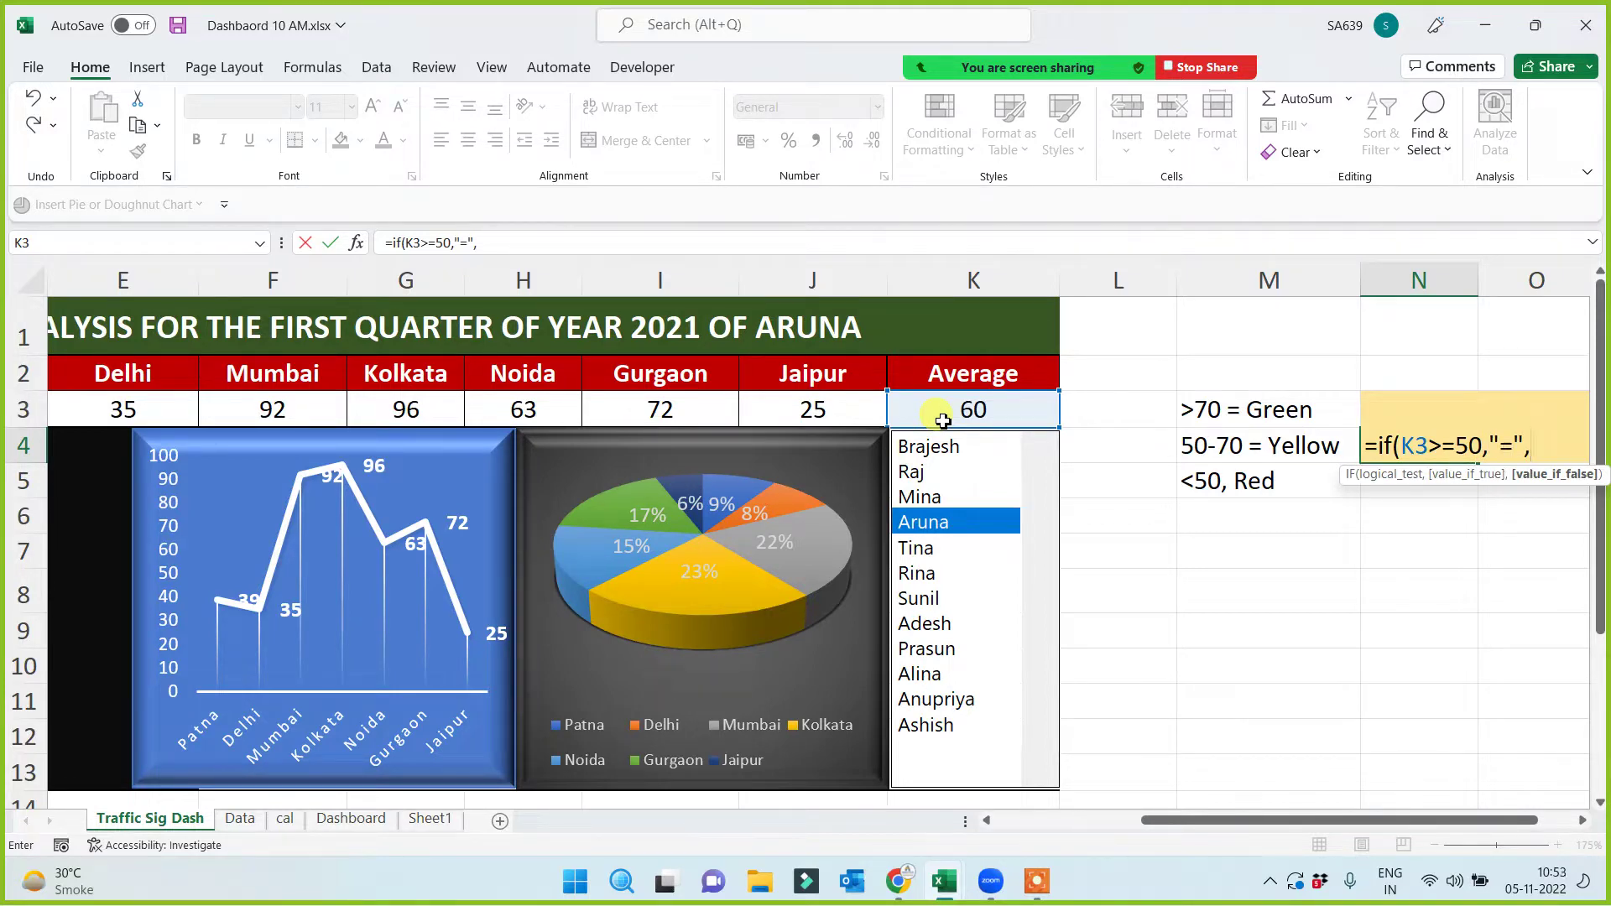
{"action": "type", "text": "if("}
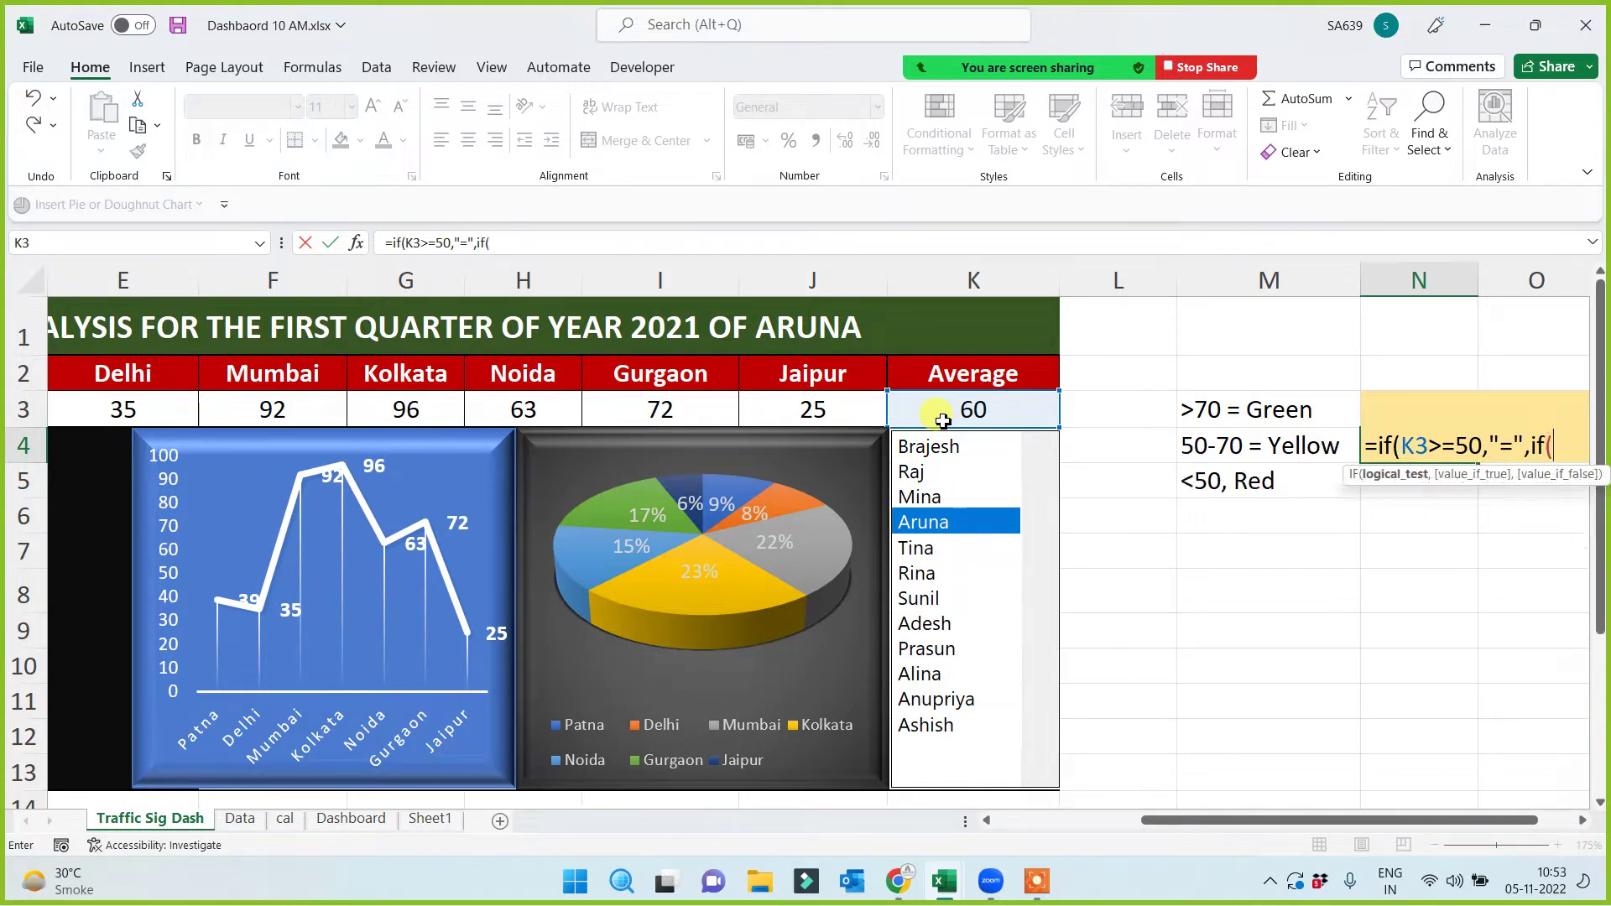
{"action": "left_click", "coordinate": [943, 421]}
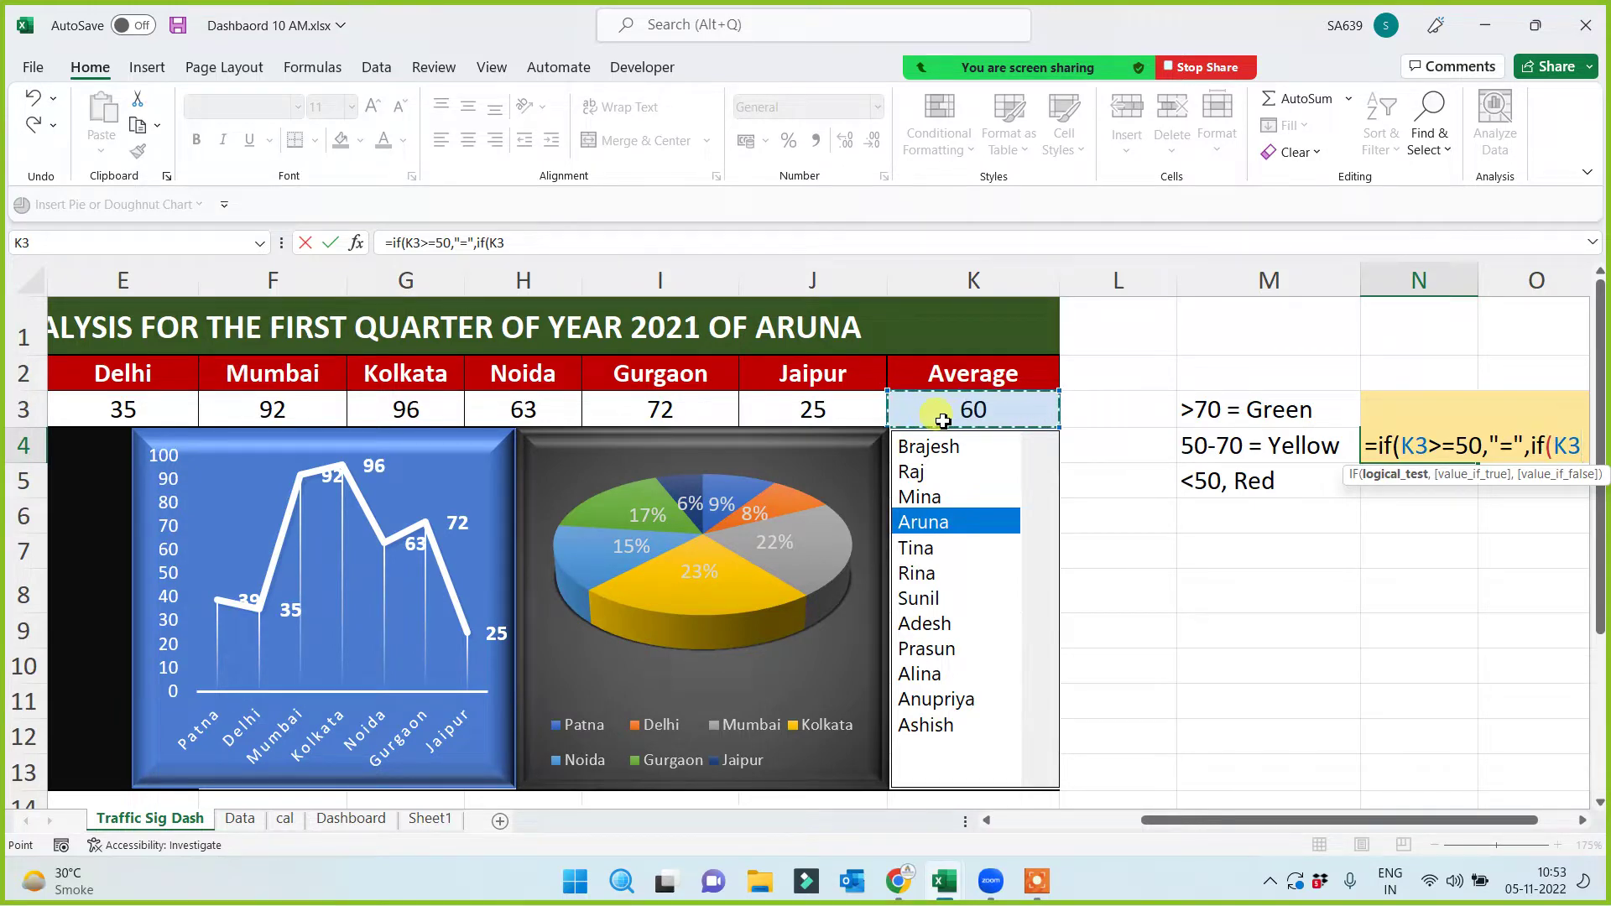
{"action": "type", "text": ">"}
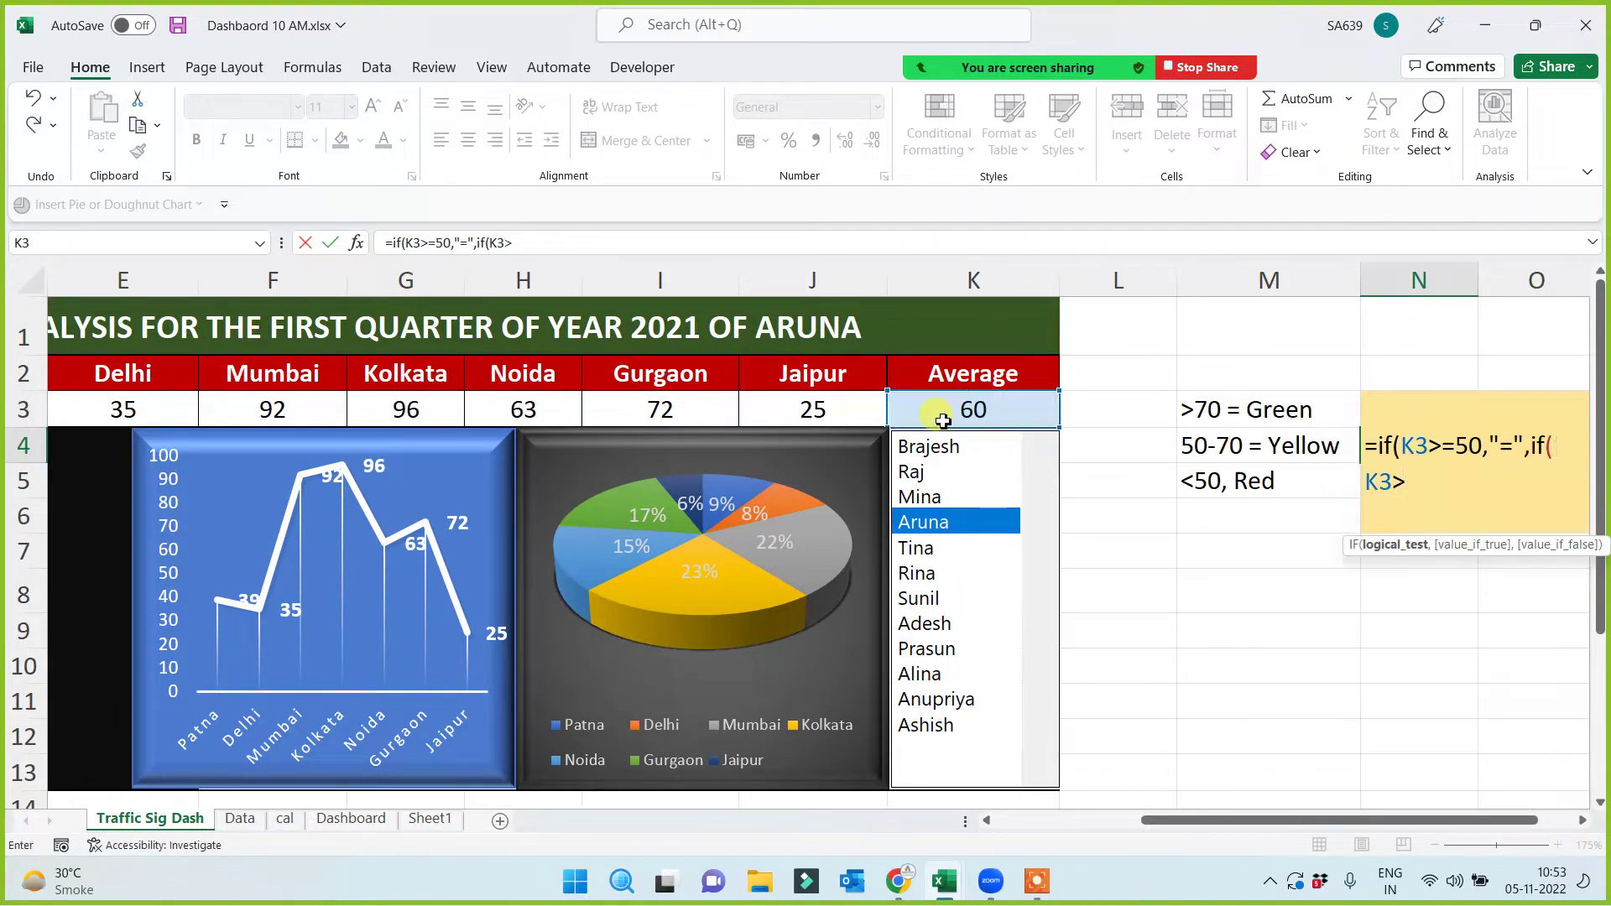
{"action": "key", "text": "BackSpace"}
{"action": "type", "text": "<="}
{"action": "type", "text": "70)"}
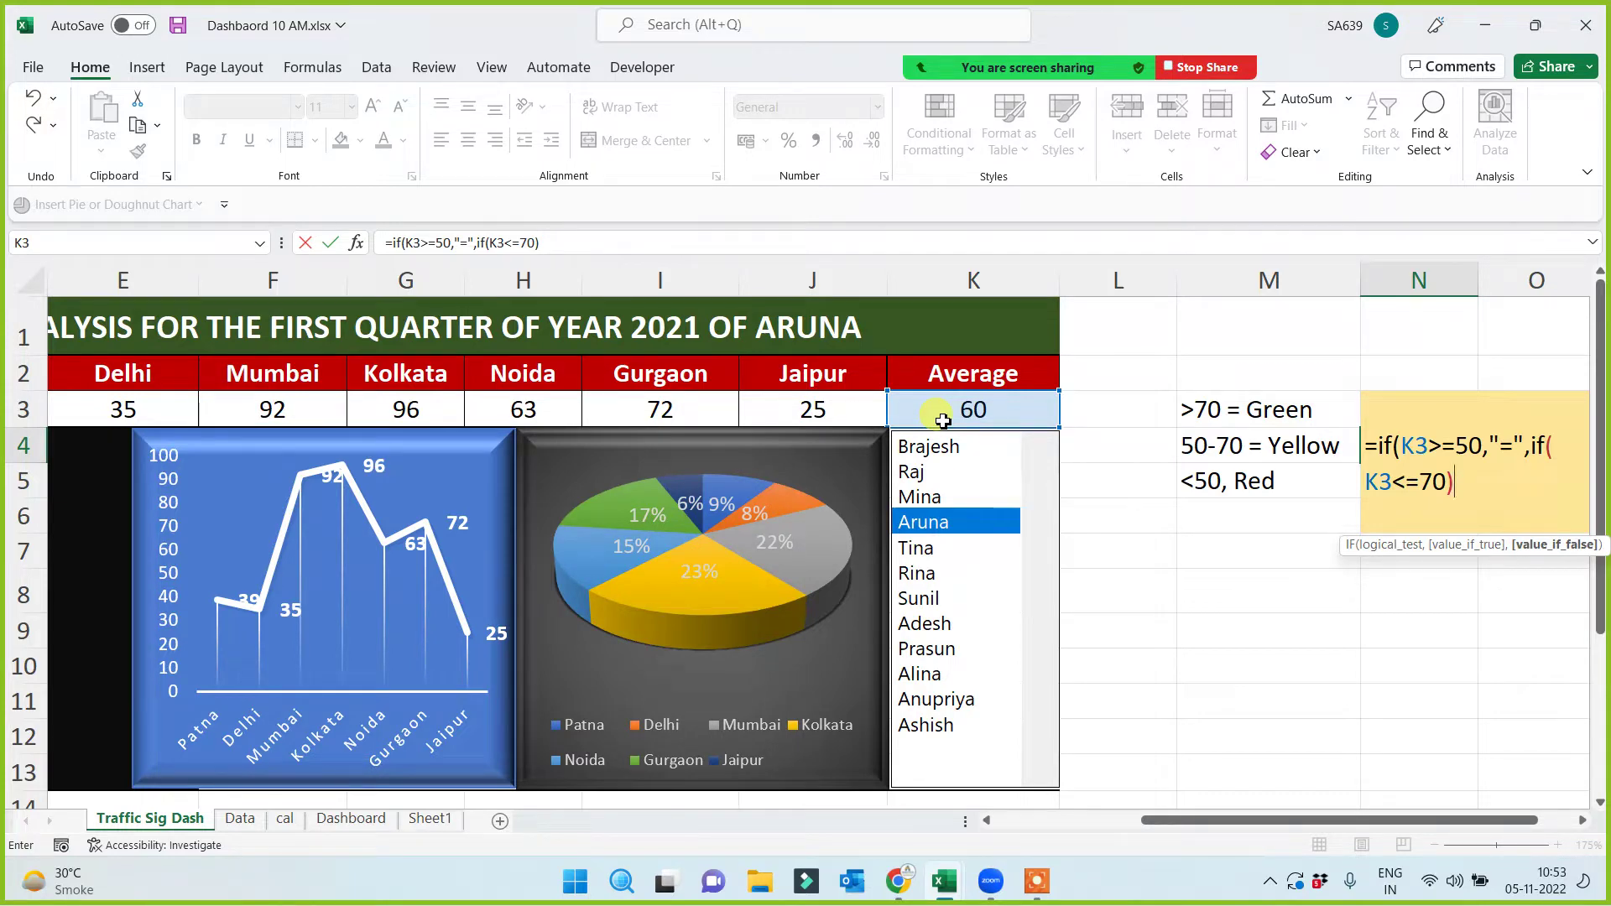
{"action": "type", "text": ","}
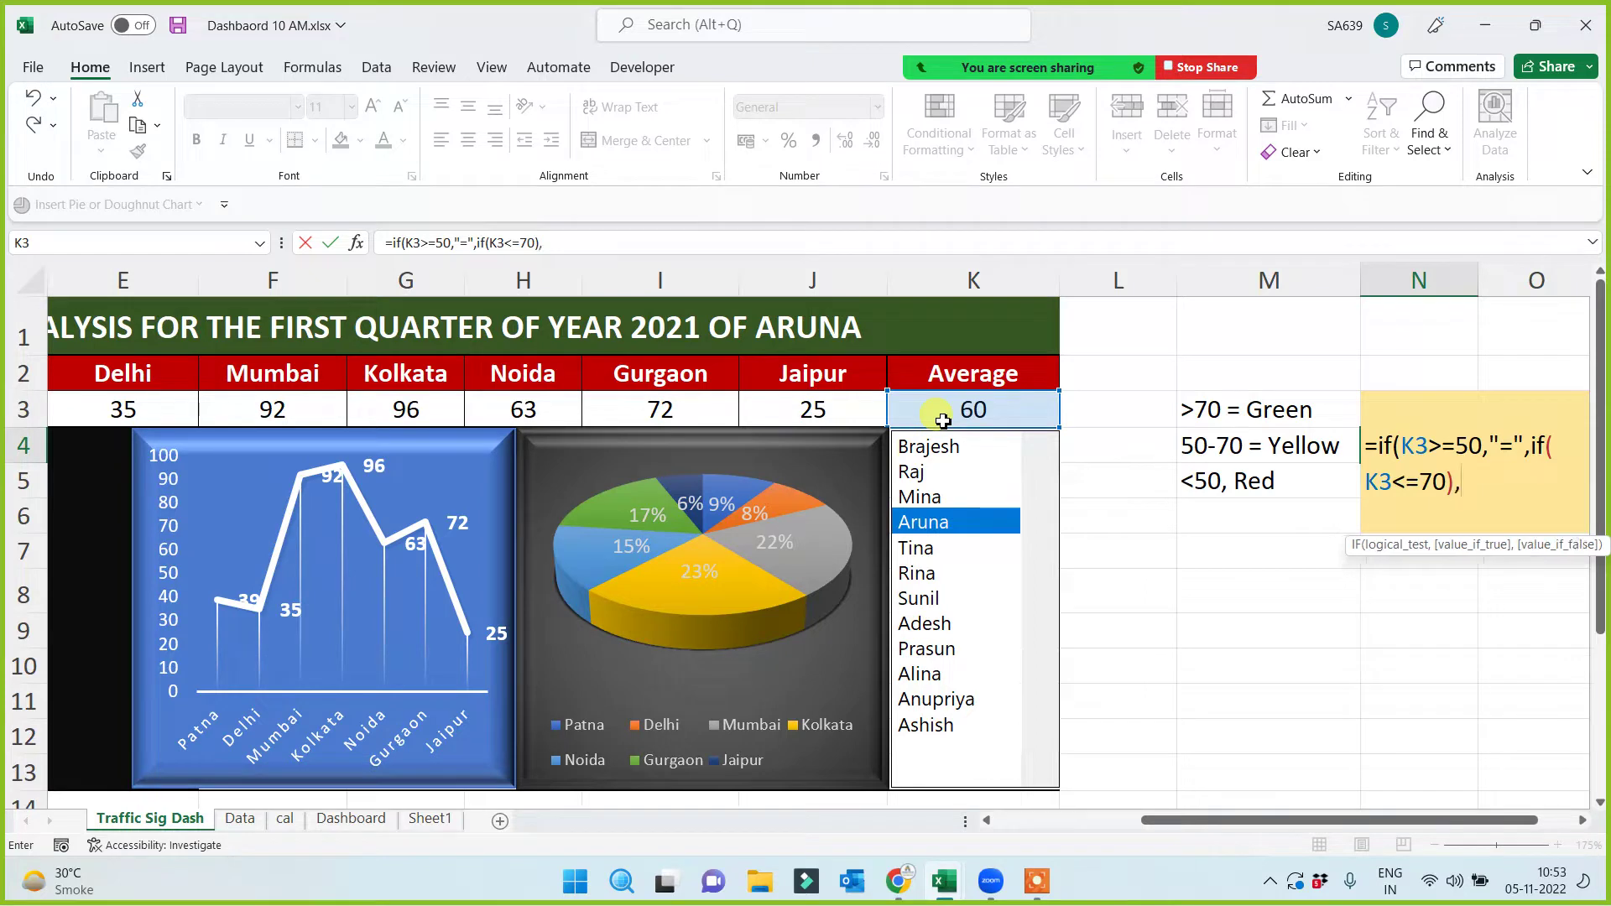
{"action": "type", "text": "="}
{"action": "key", "text": "BackSpace"}
{"action": "type", "text": "\"+"}
{"action": "key", "text": "BackSpace"}
{"action": "type", "text": "=\","}
{"action": "type", "text": "\"\")"}
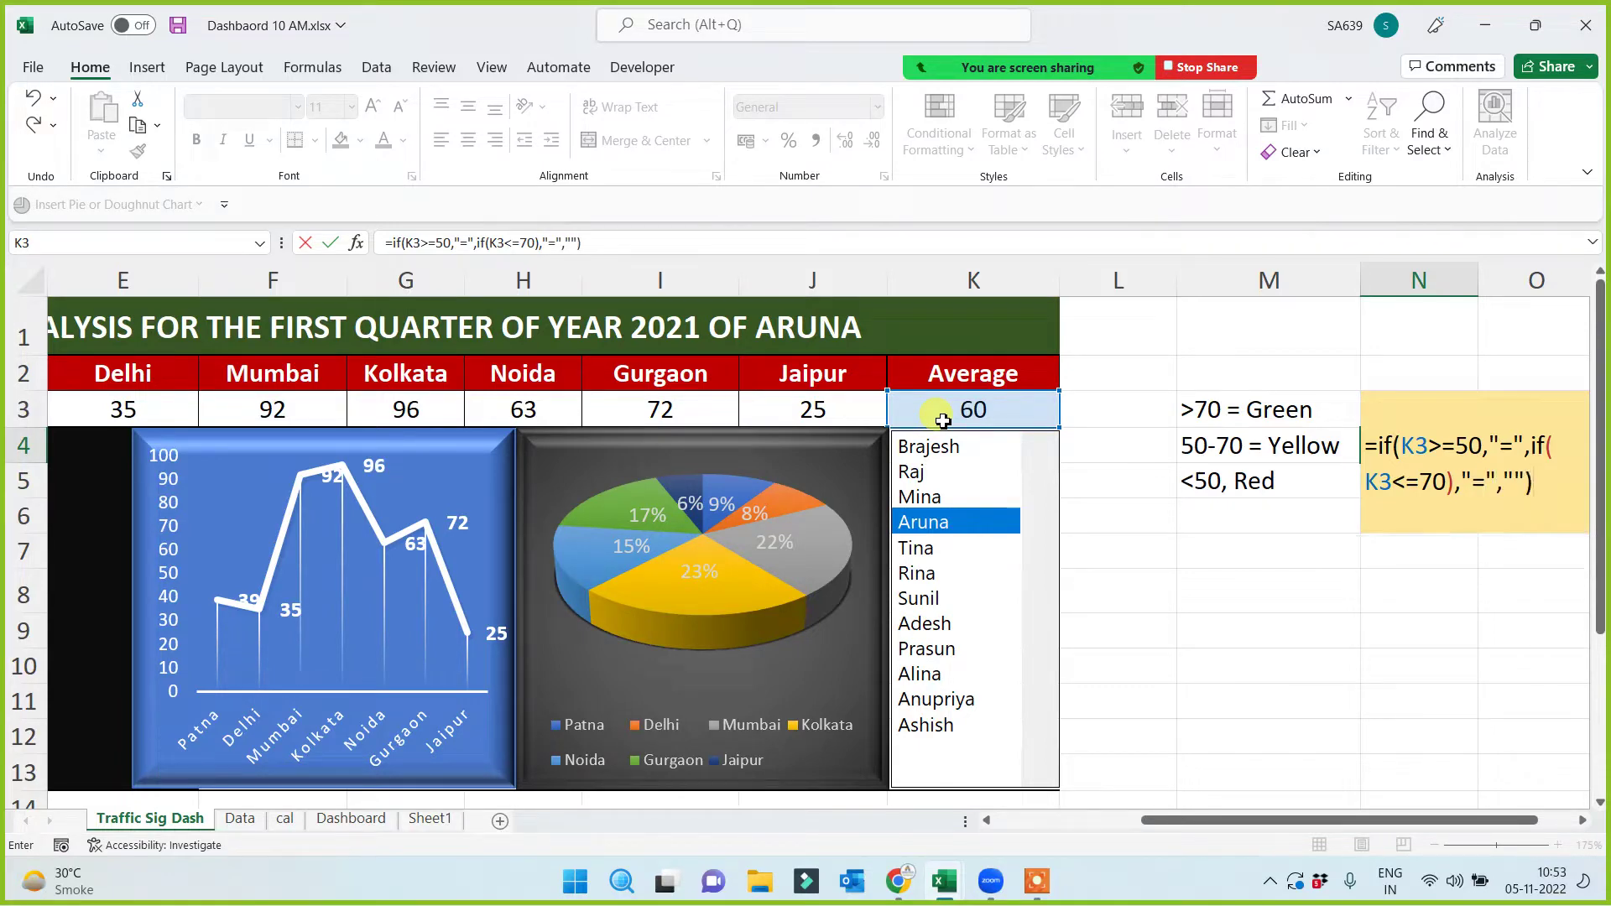
Try to commit the faulty formula, dismiss Excel's error message, and cancel the edit
{"action": "key", "text": "Return"}
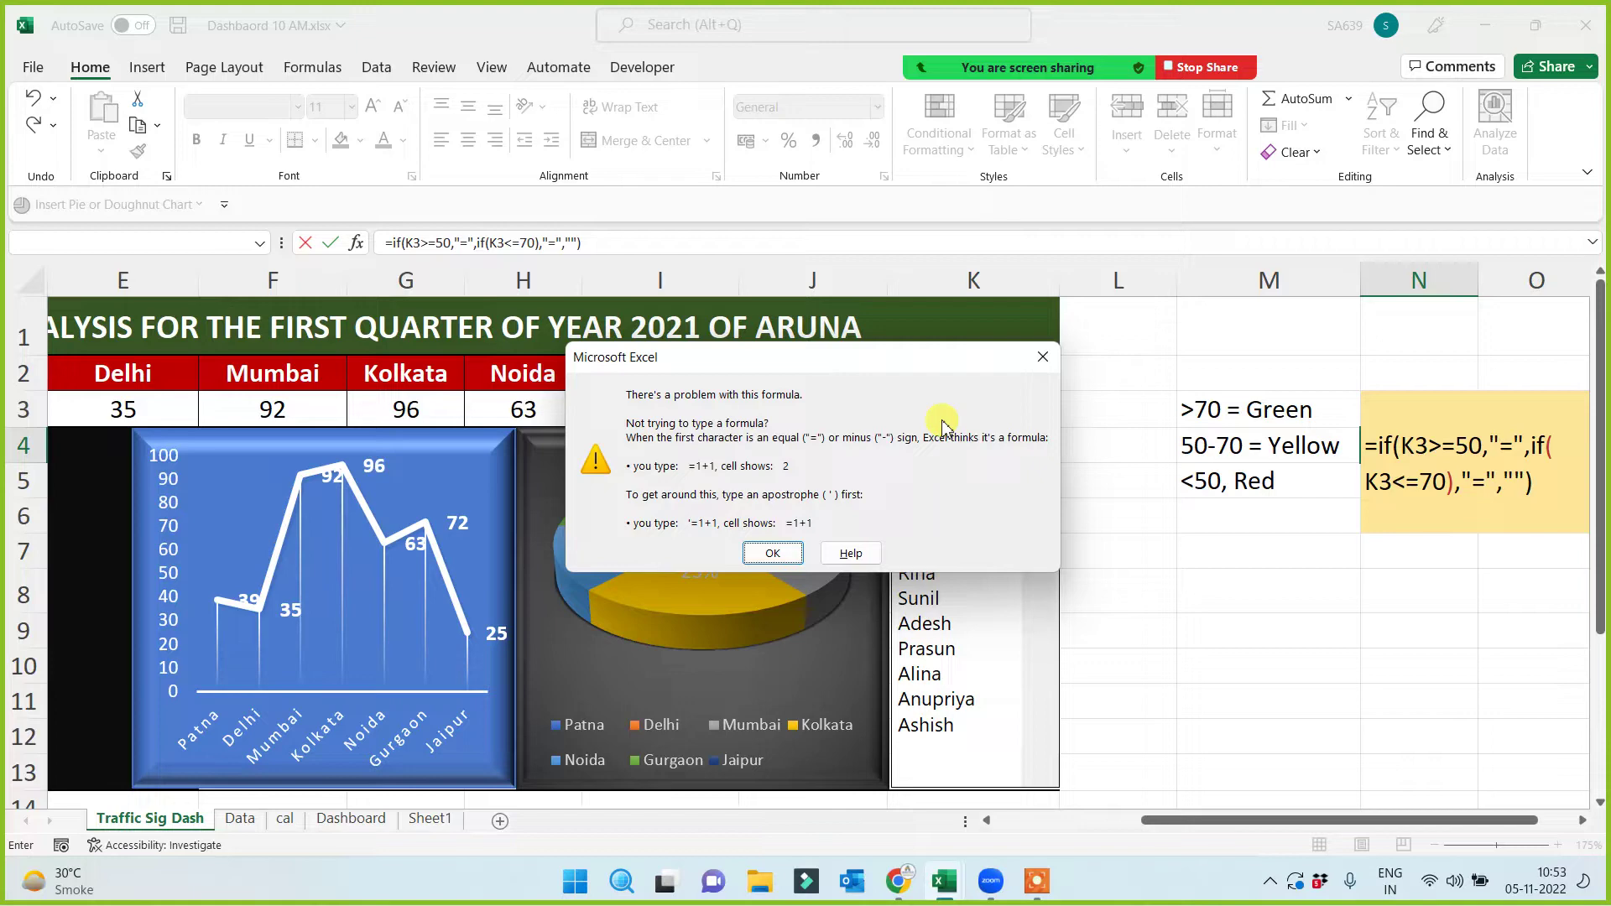
{"action": "key", "text": "Escape"}
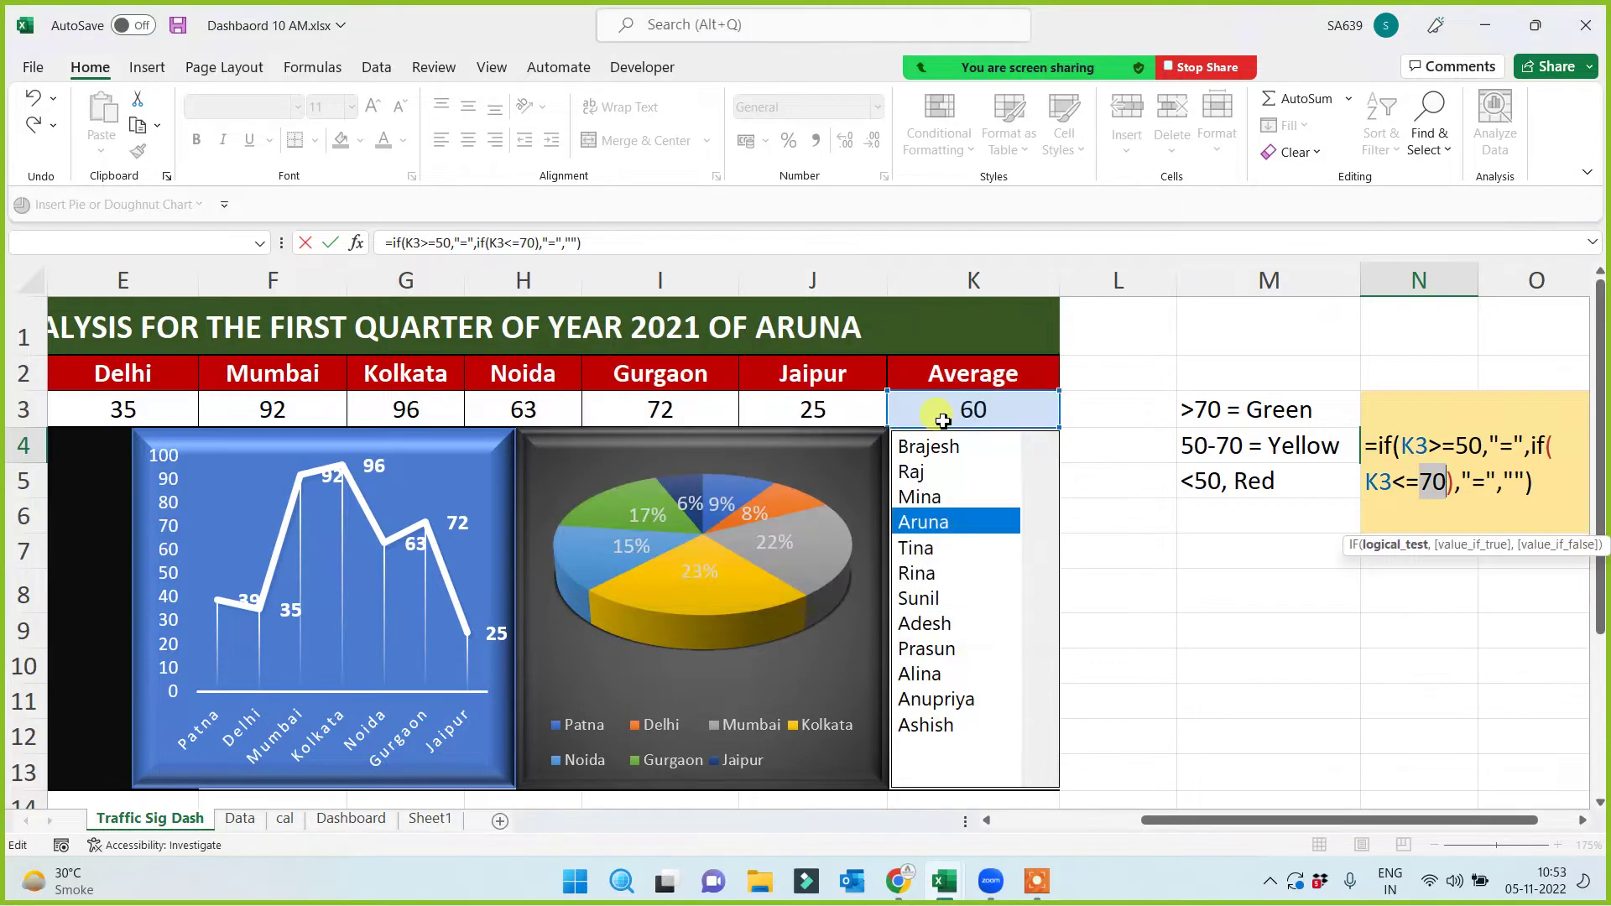
{"action": "key", "text": "Escape"}
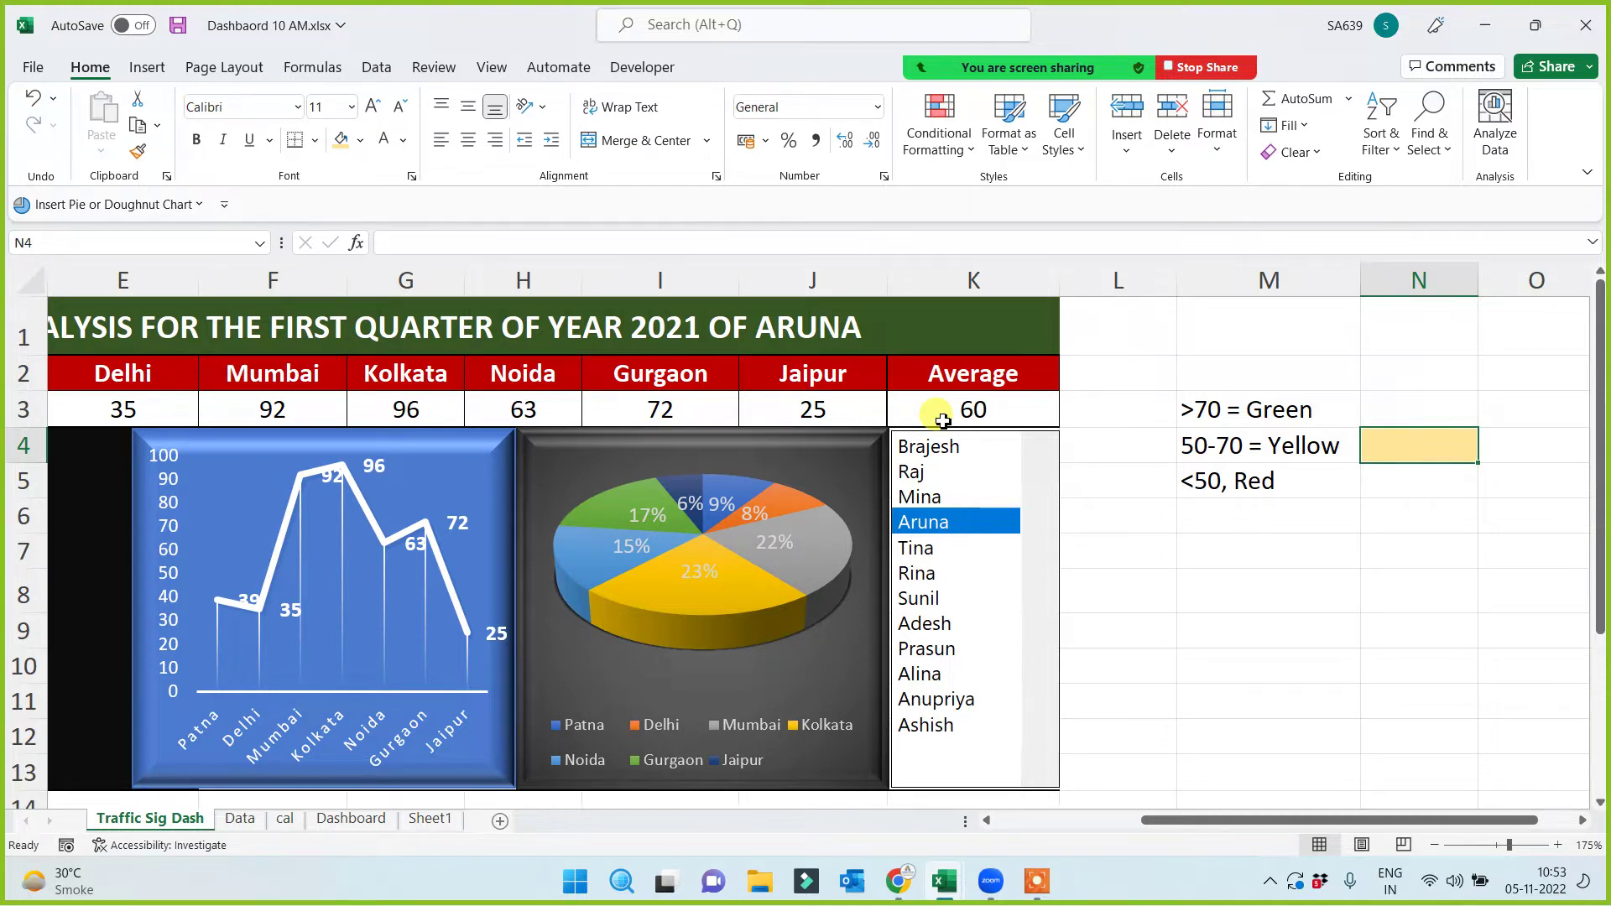
{"action": "type", "text": "=if"}
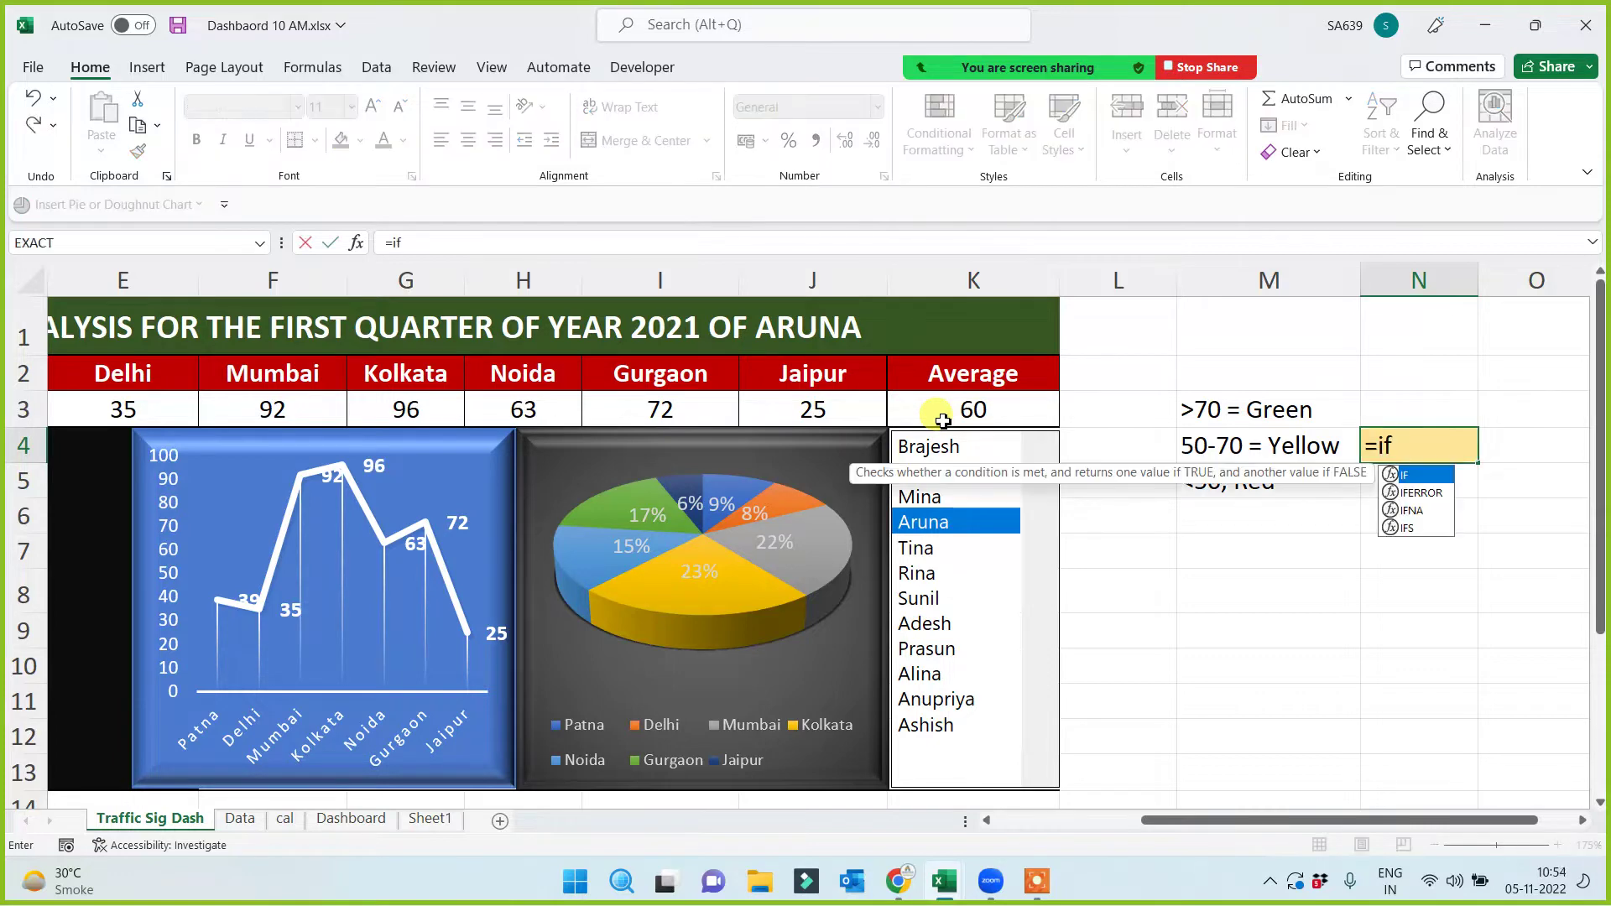
{"action": "type", "text": "("}
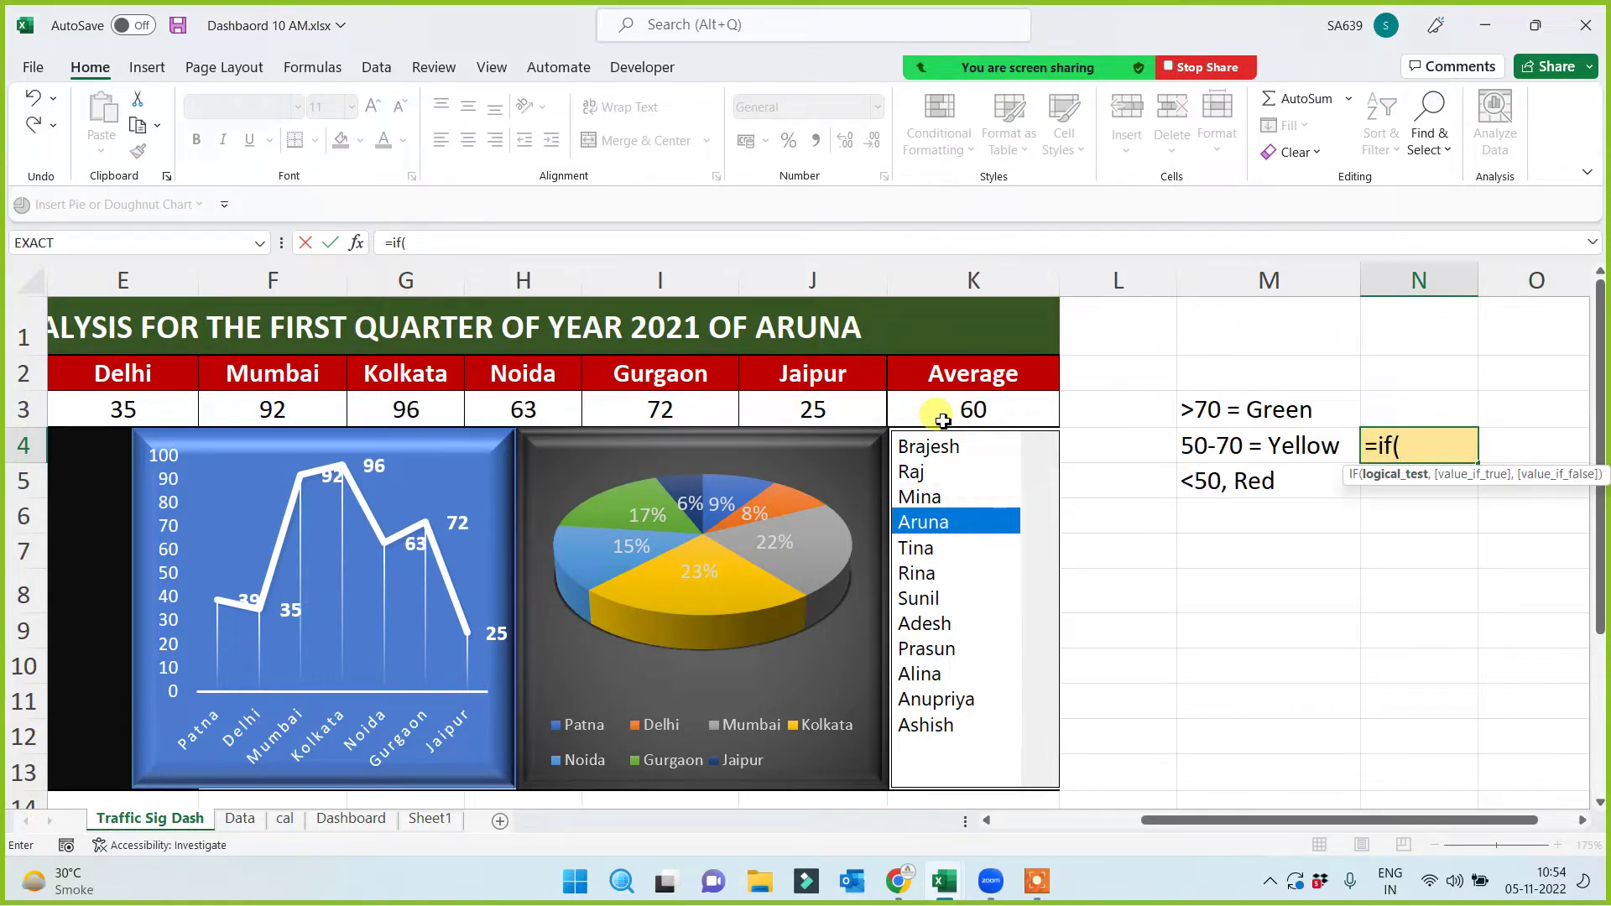
{"action": "left_click", "coordinate": [954, 408]}
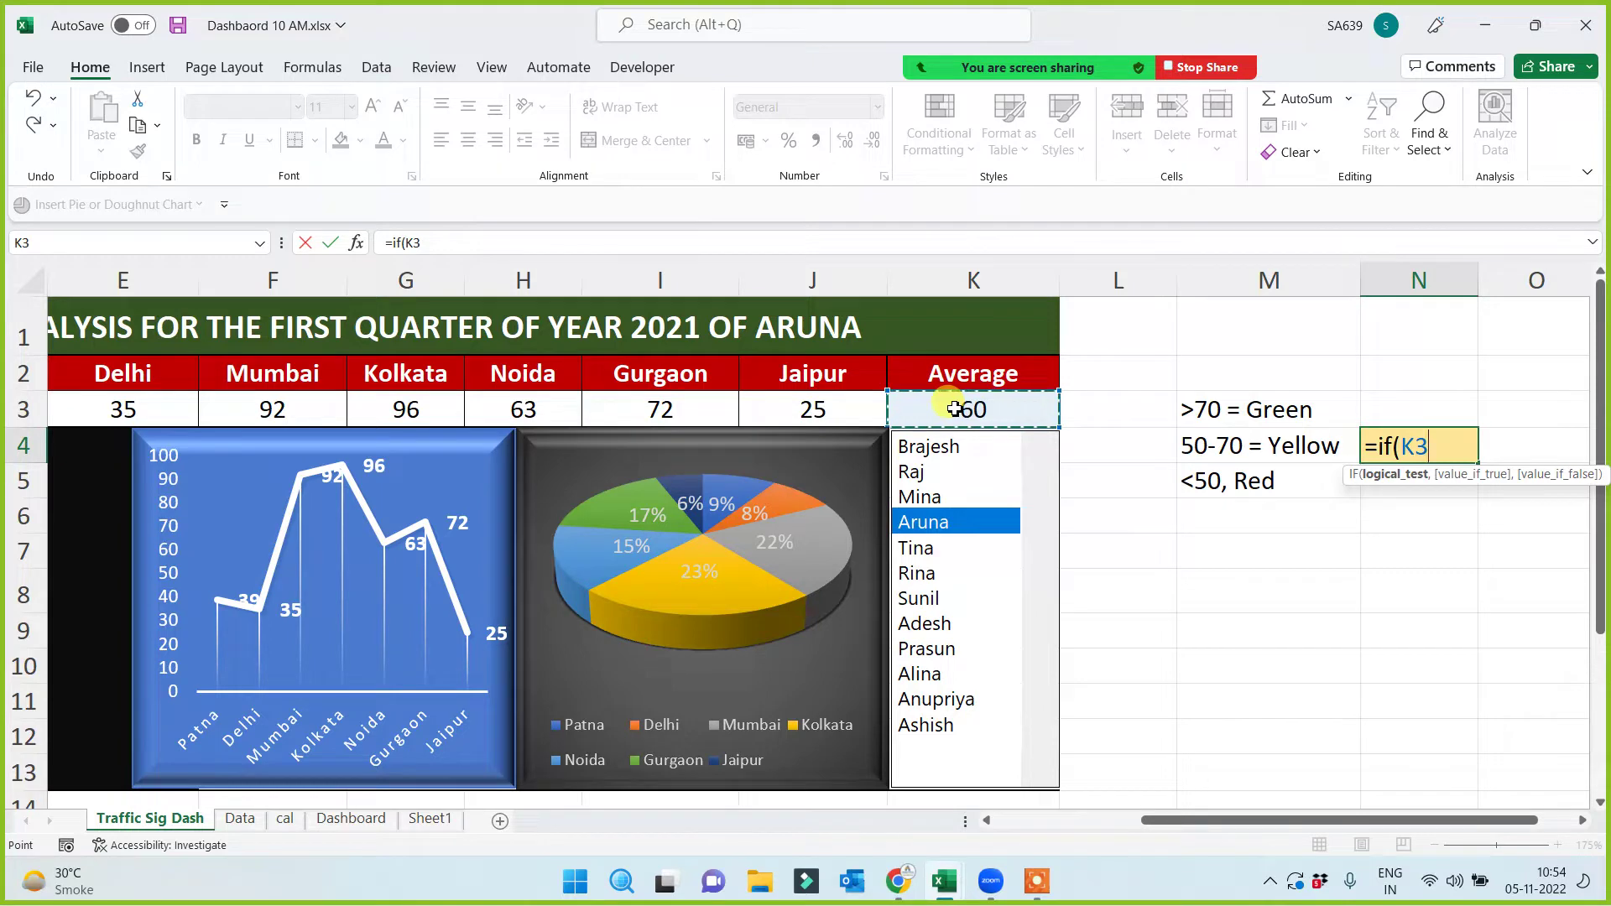
{"action": "type", "text": "="}
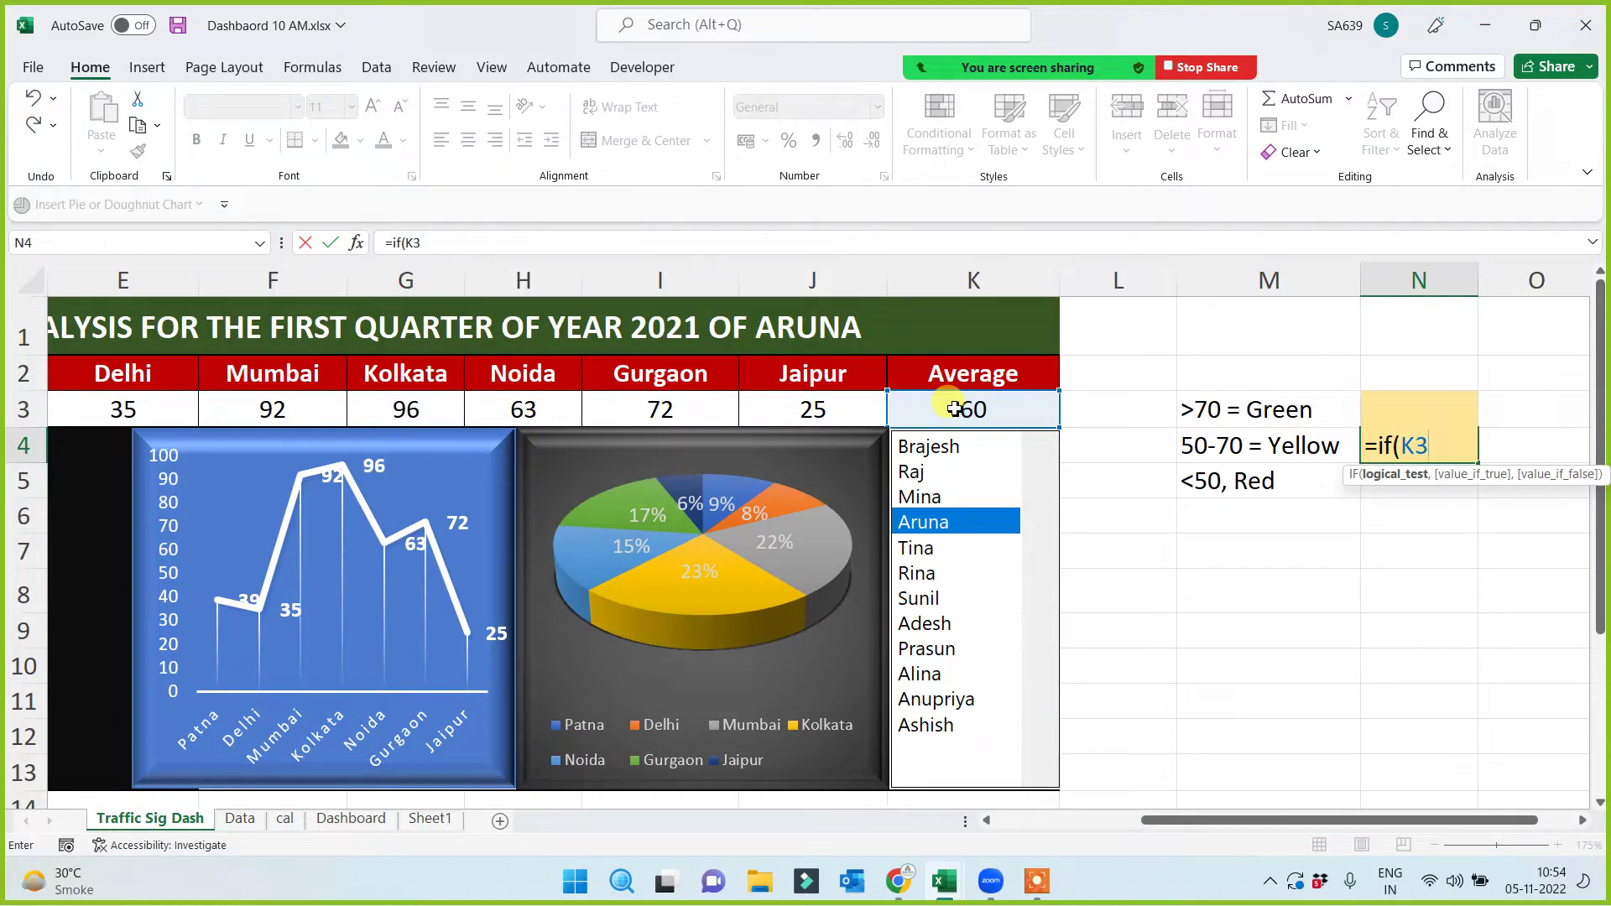
{"action": "type", "text": ">"}
{"action": "type", "text": "50"}
{"action": "type", "text": ",\""}
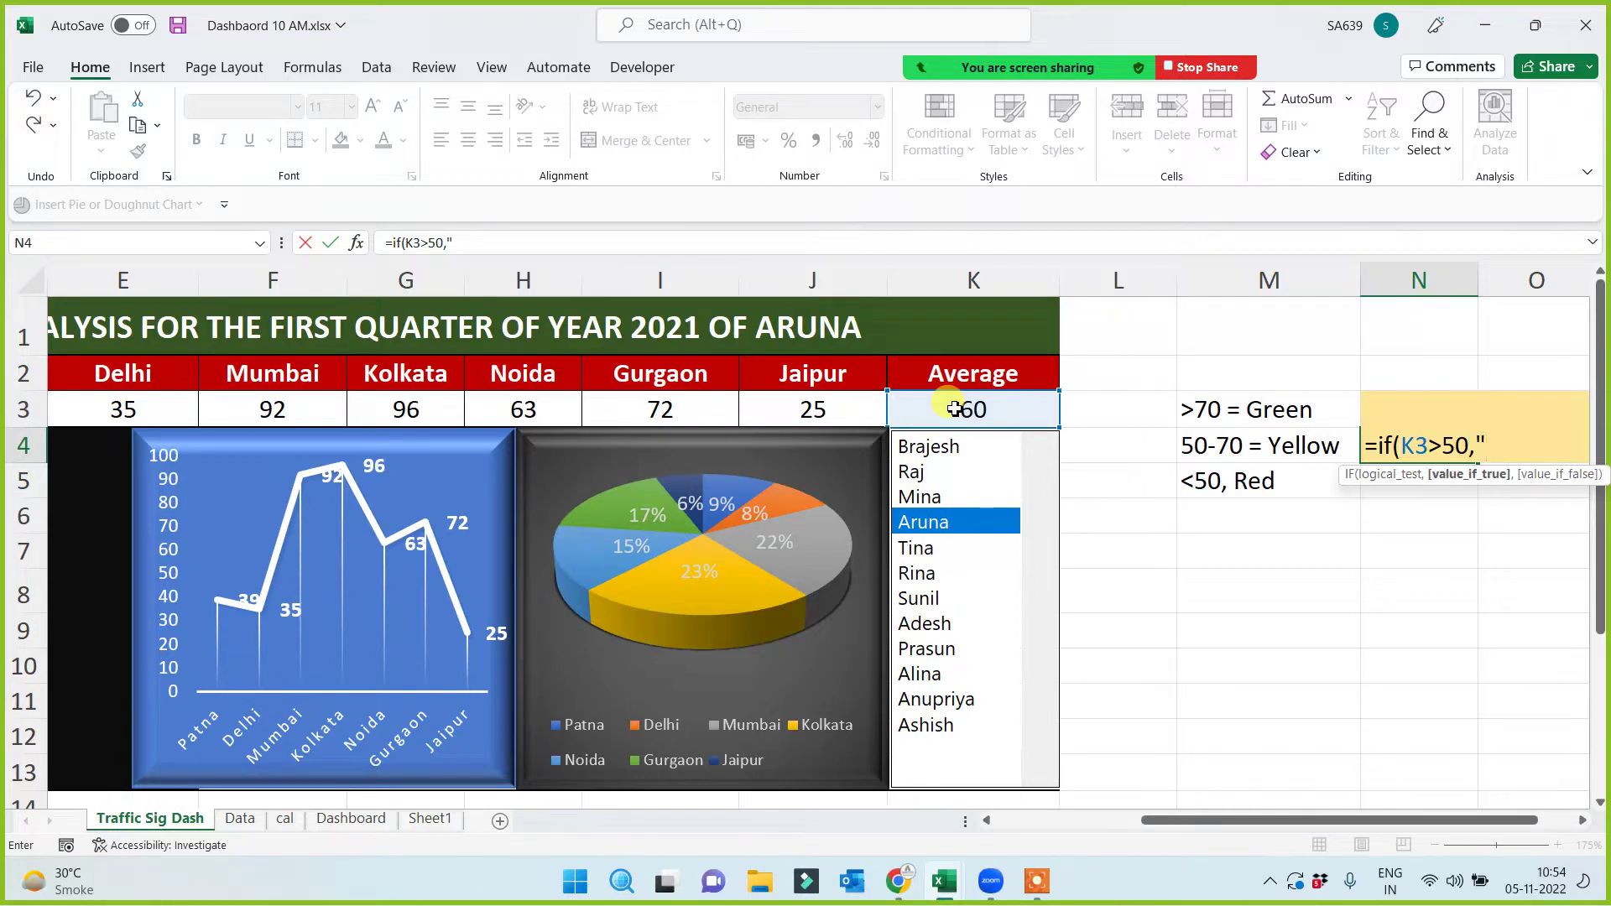
{"action": "type", "text": "=\""}
{"action": "key", "text": "BackSpace"}
{"action": "key", "text": "BackSpace"}
{"action": "key", "text": "BackSpace"}
{"action": "key", "text": "BackSpace"}
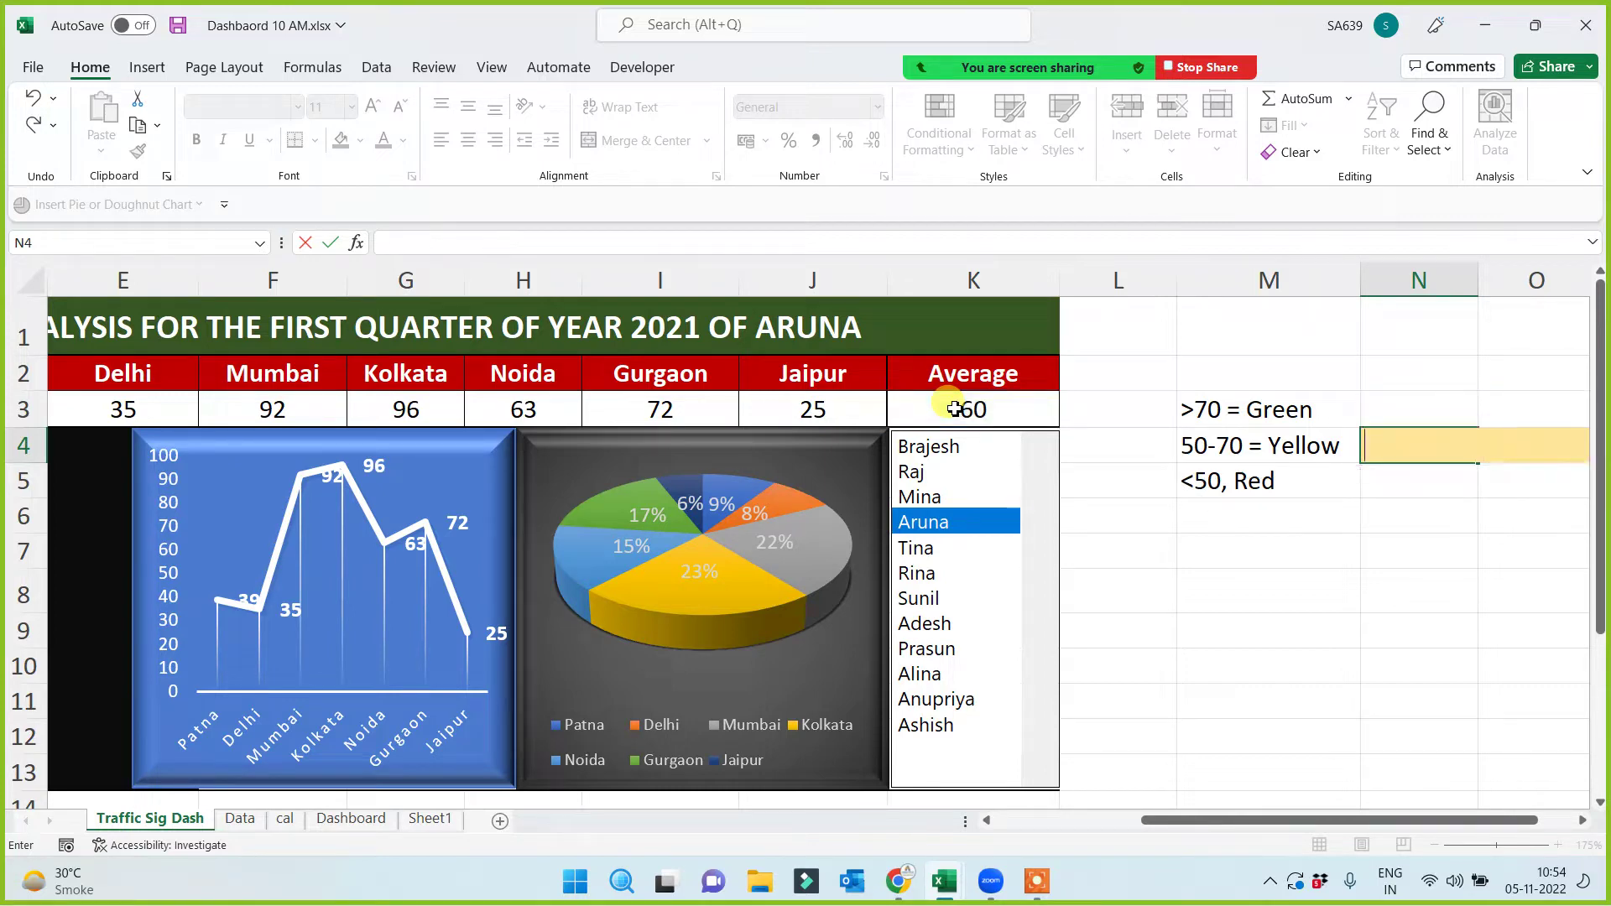
{"action": "key", "text": "Escape"}
{"action": "key", "text": "Escape"}
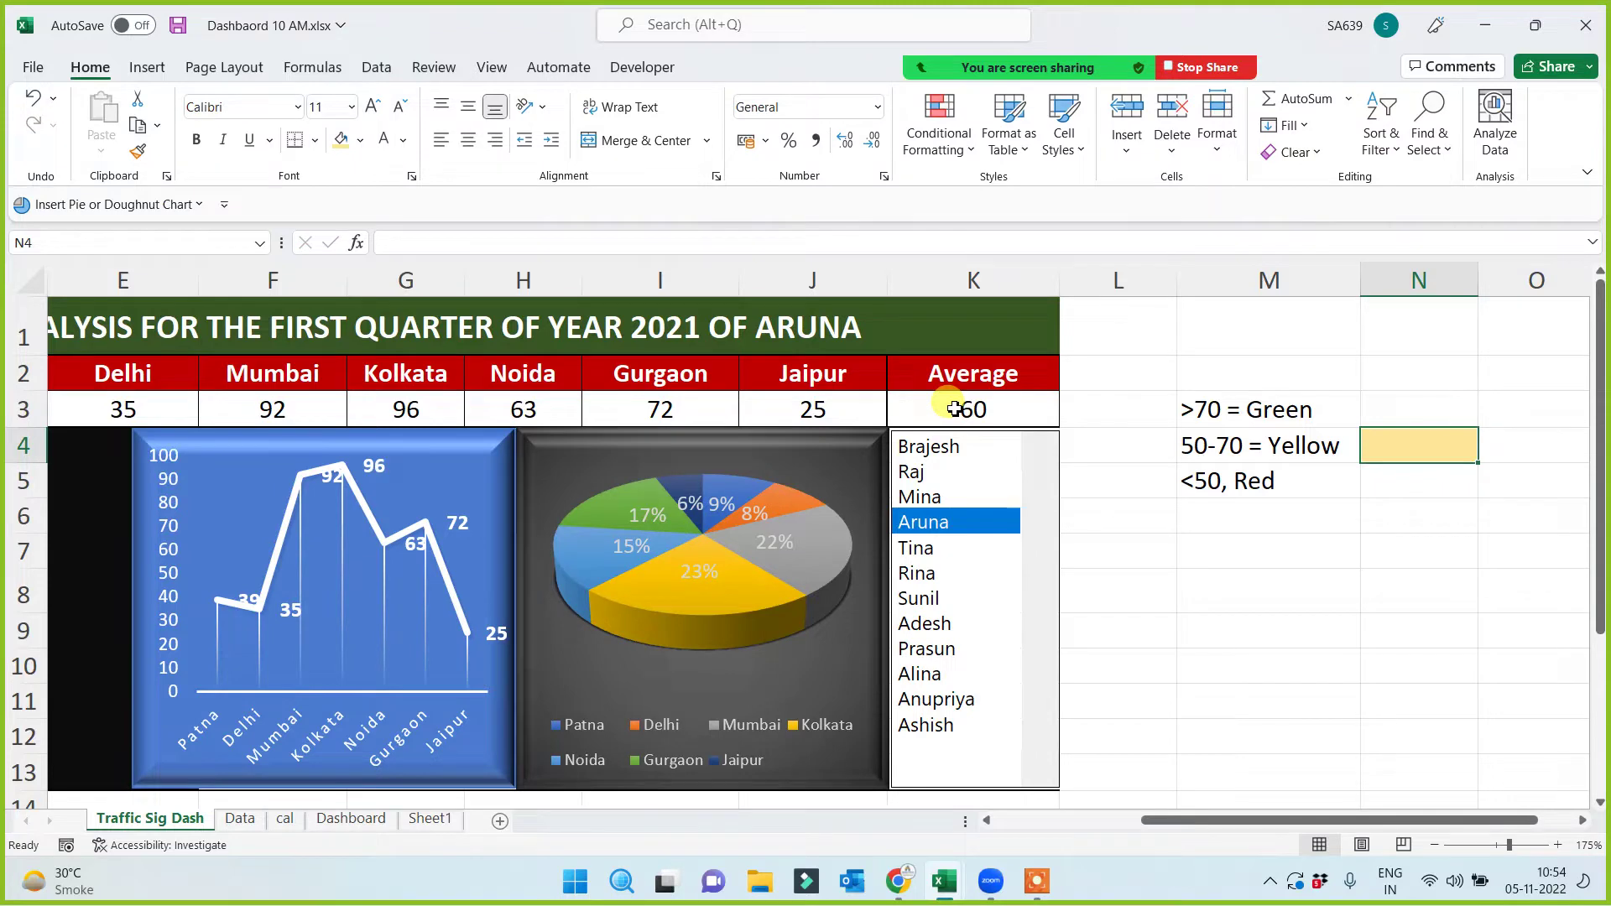
Type an equals sign in N4 to begin a new formula
{"action": "type", "text": "="}
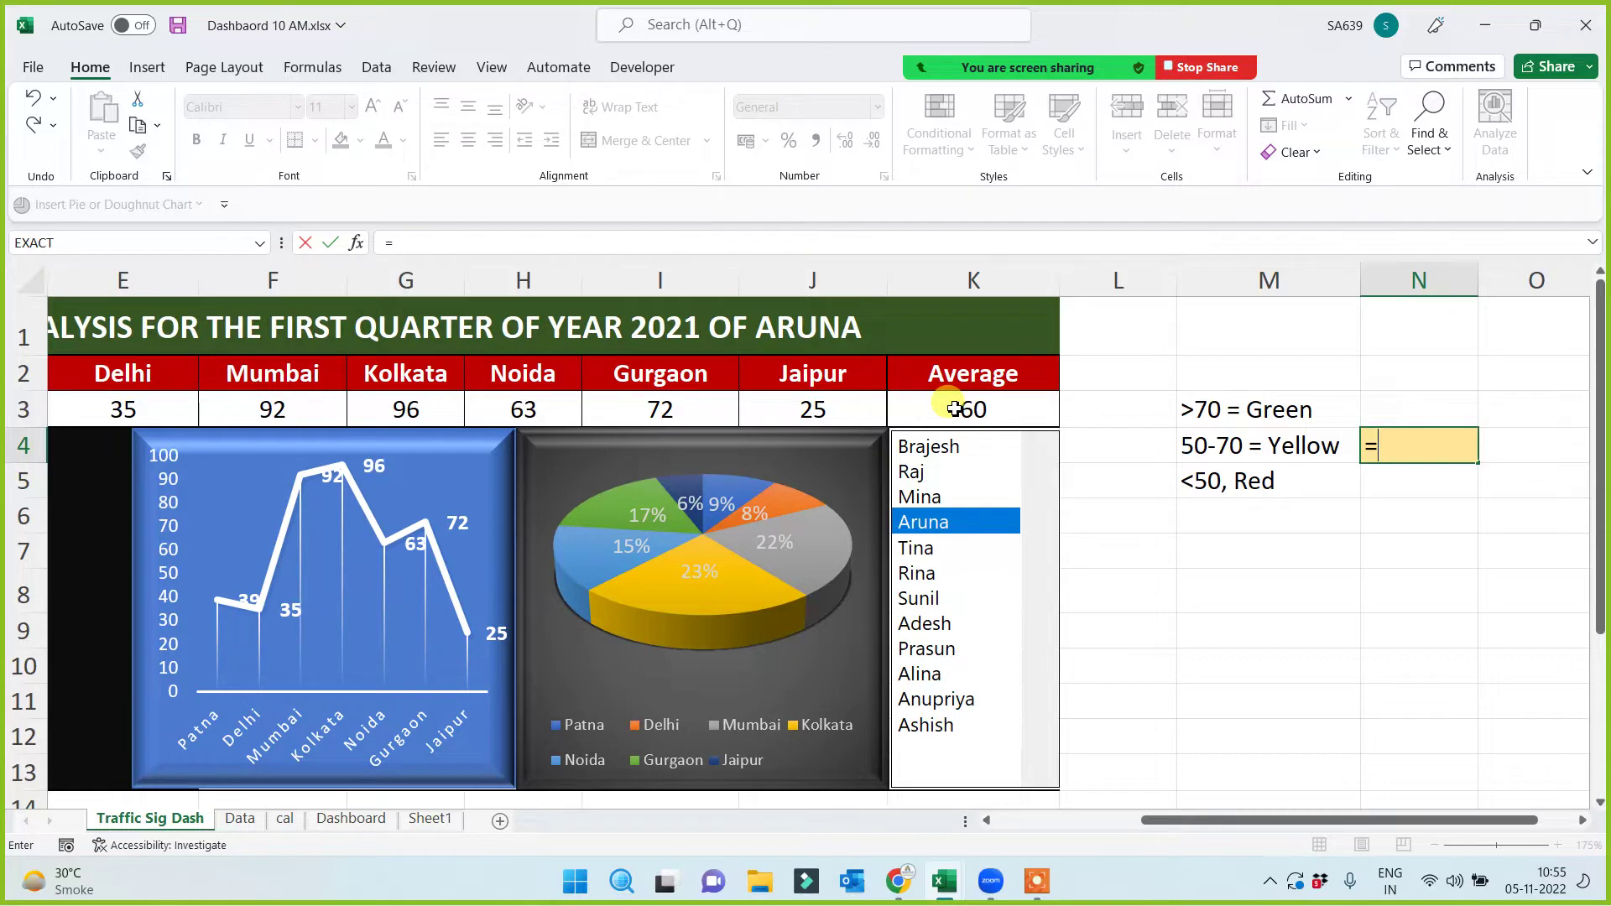
Enter =IF(K3>=50,"=",IF(K3<=70,"=","")) in N4 and accept Excel's suggested correction
{"action": "type", "text": "if("}
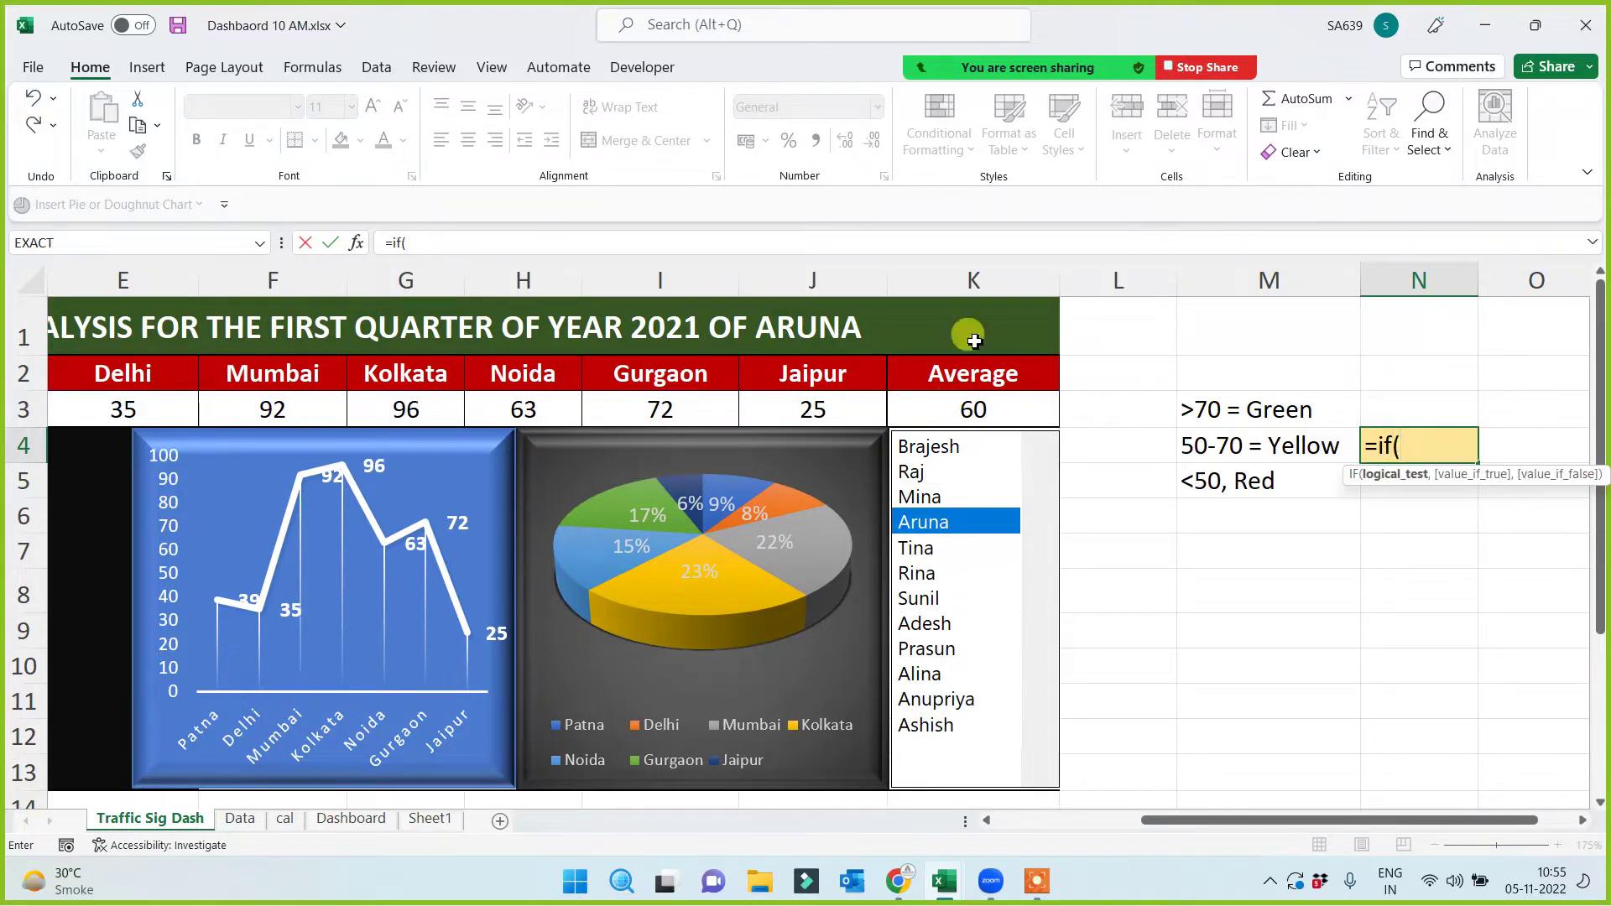
{"action": "left_click", "coordinate": [965, 410]}
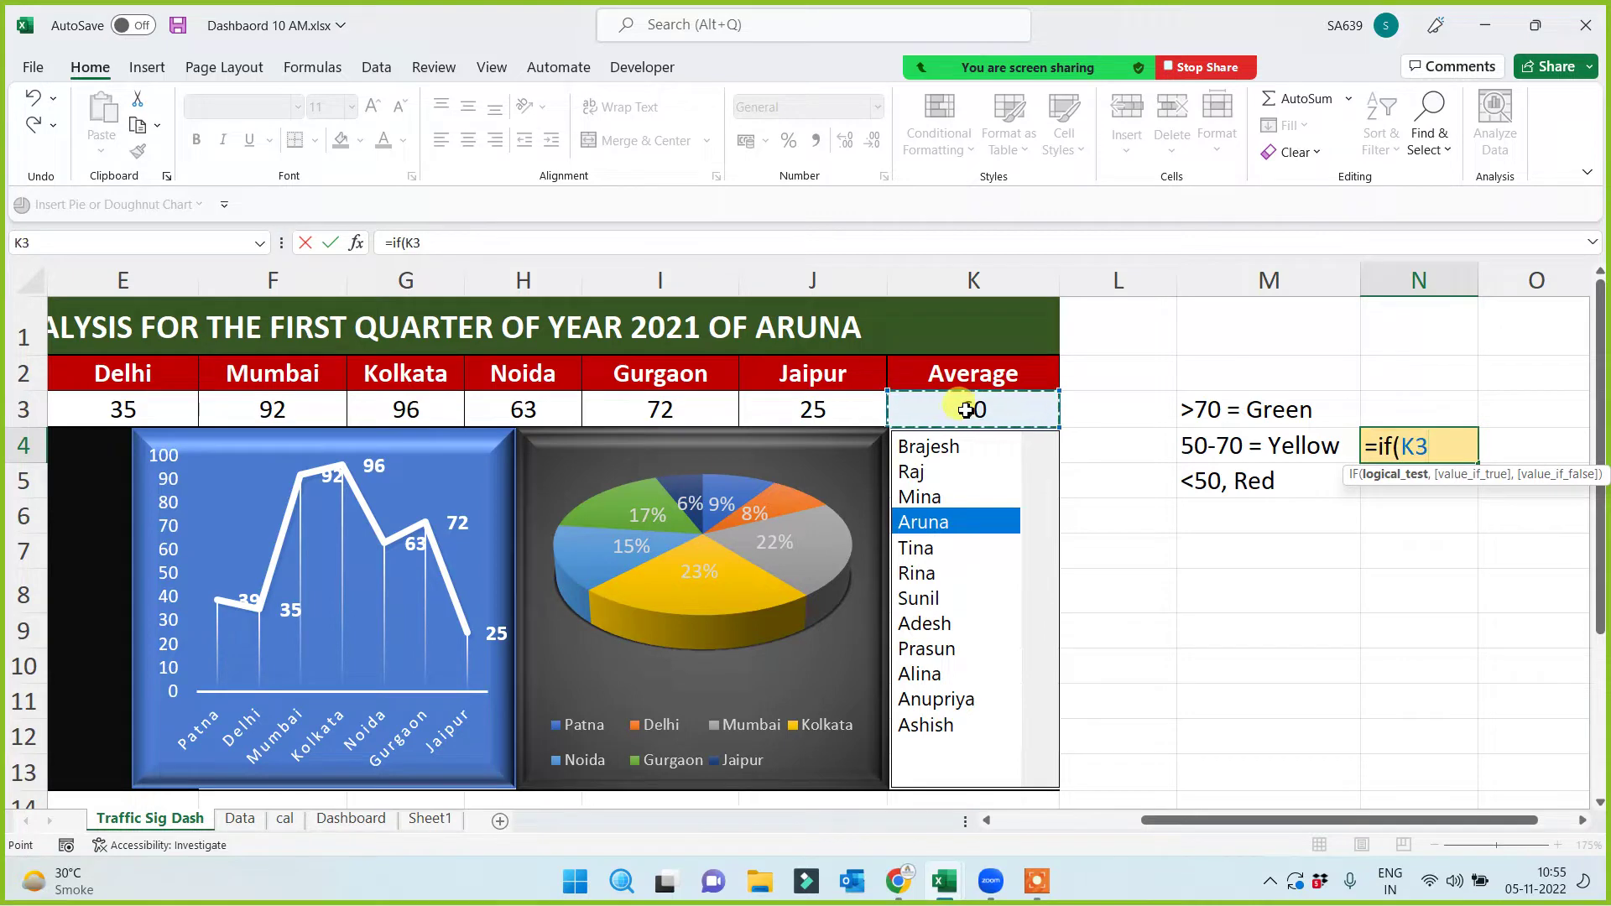
{"action": "type", "text": ">="}
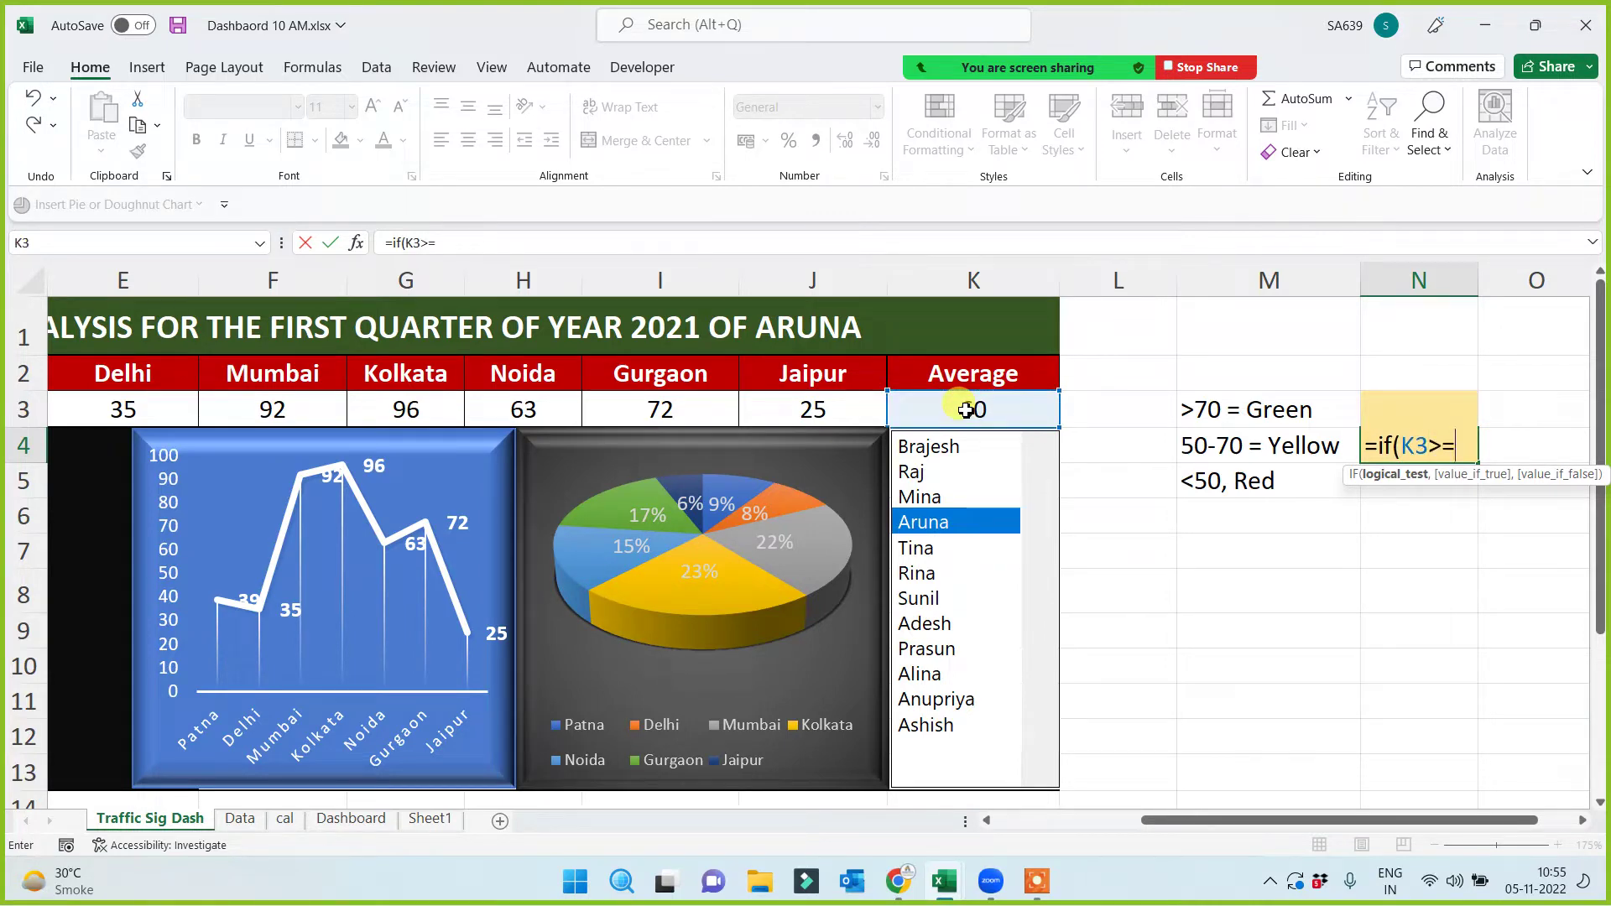
{"action": "type", "text": "50"}
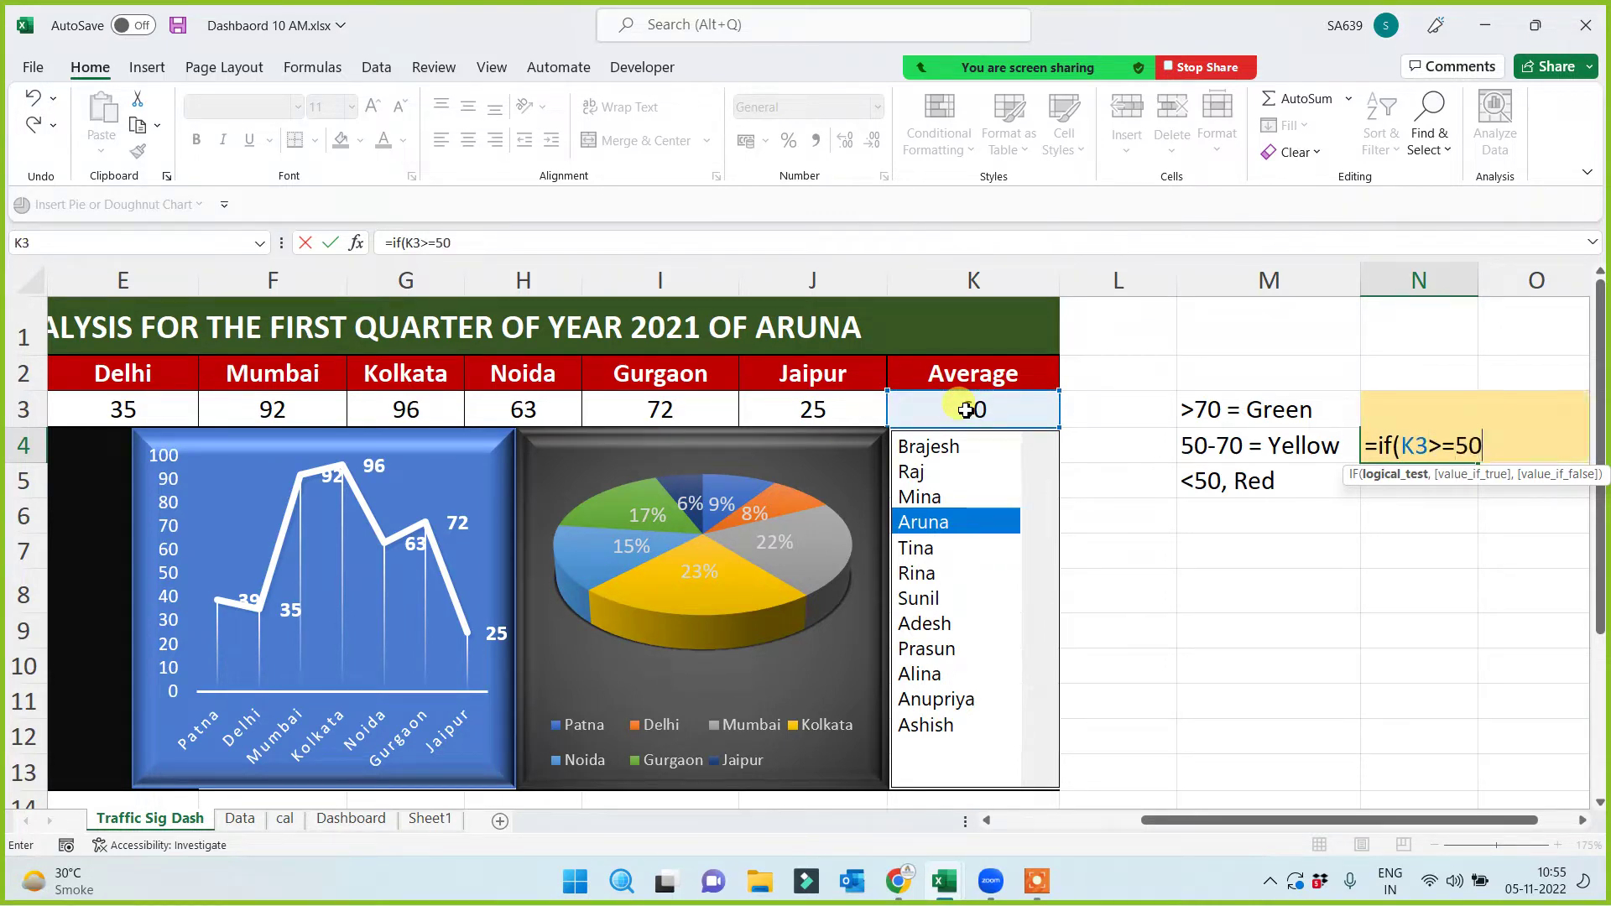
{"action": "type", "text": ","}
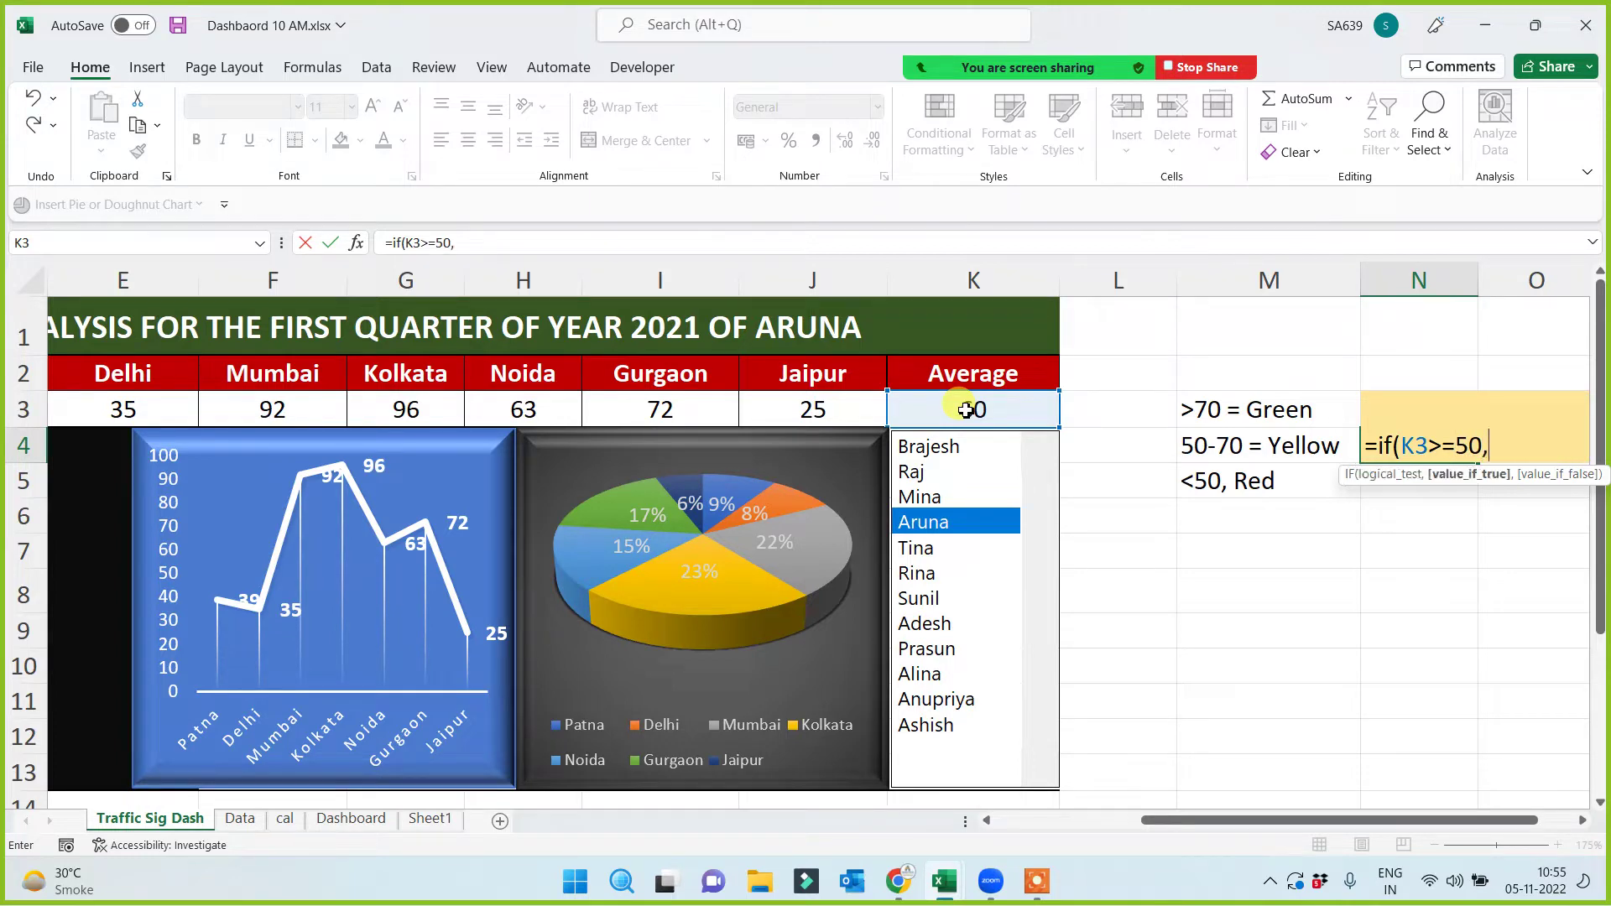
{"action": "type", "text": "\"="}
{"action": "type", "text": "\""}
{"action": "type", "text": ",if"}
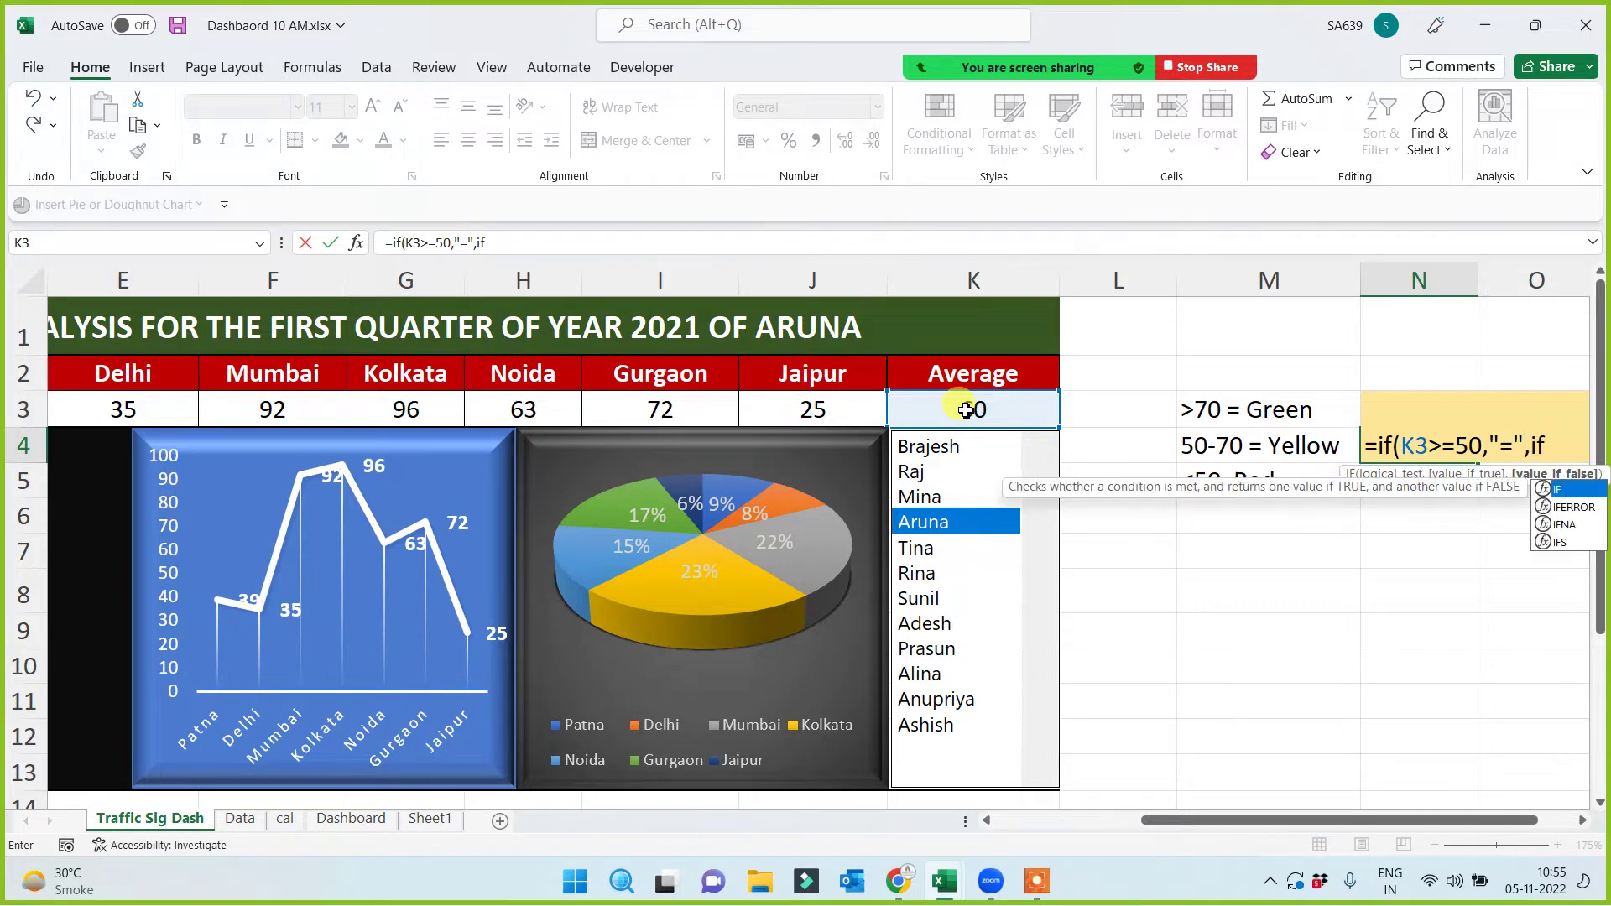
{"action": "type", "text": "("}
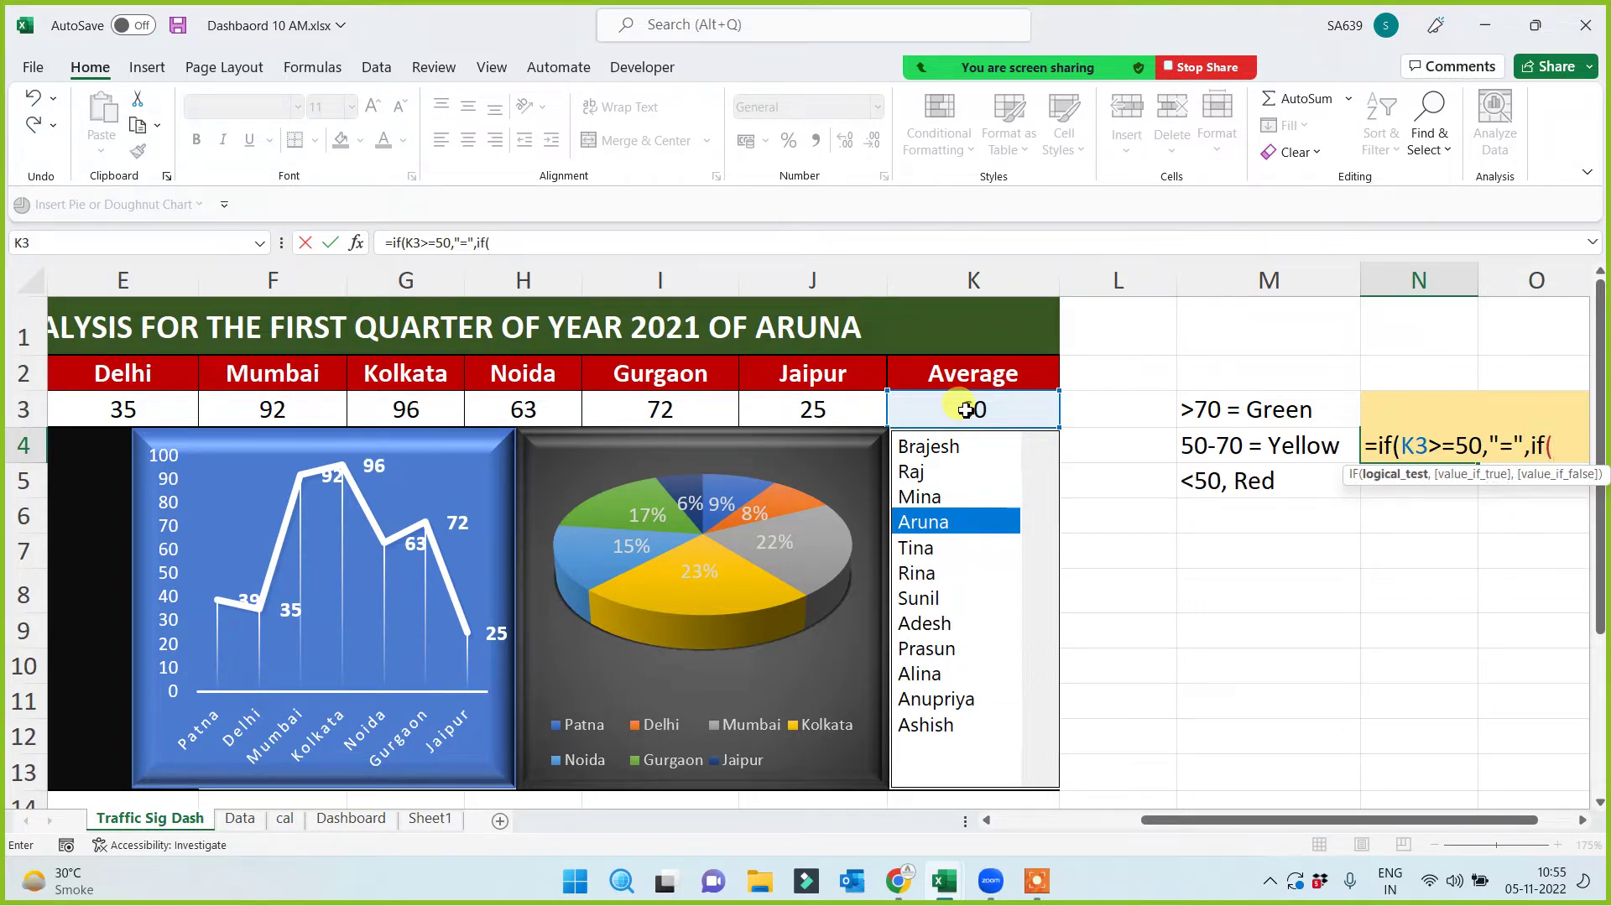
{"action": "left_click", "coordinate": [966, 409]}
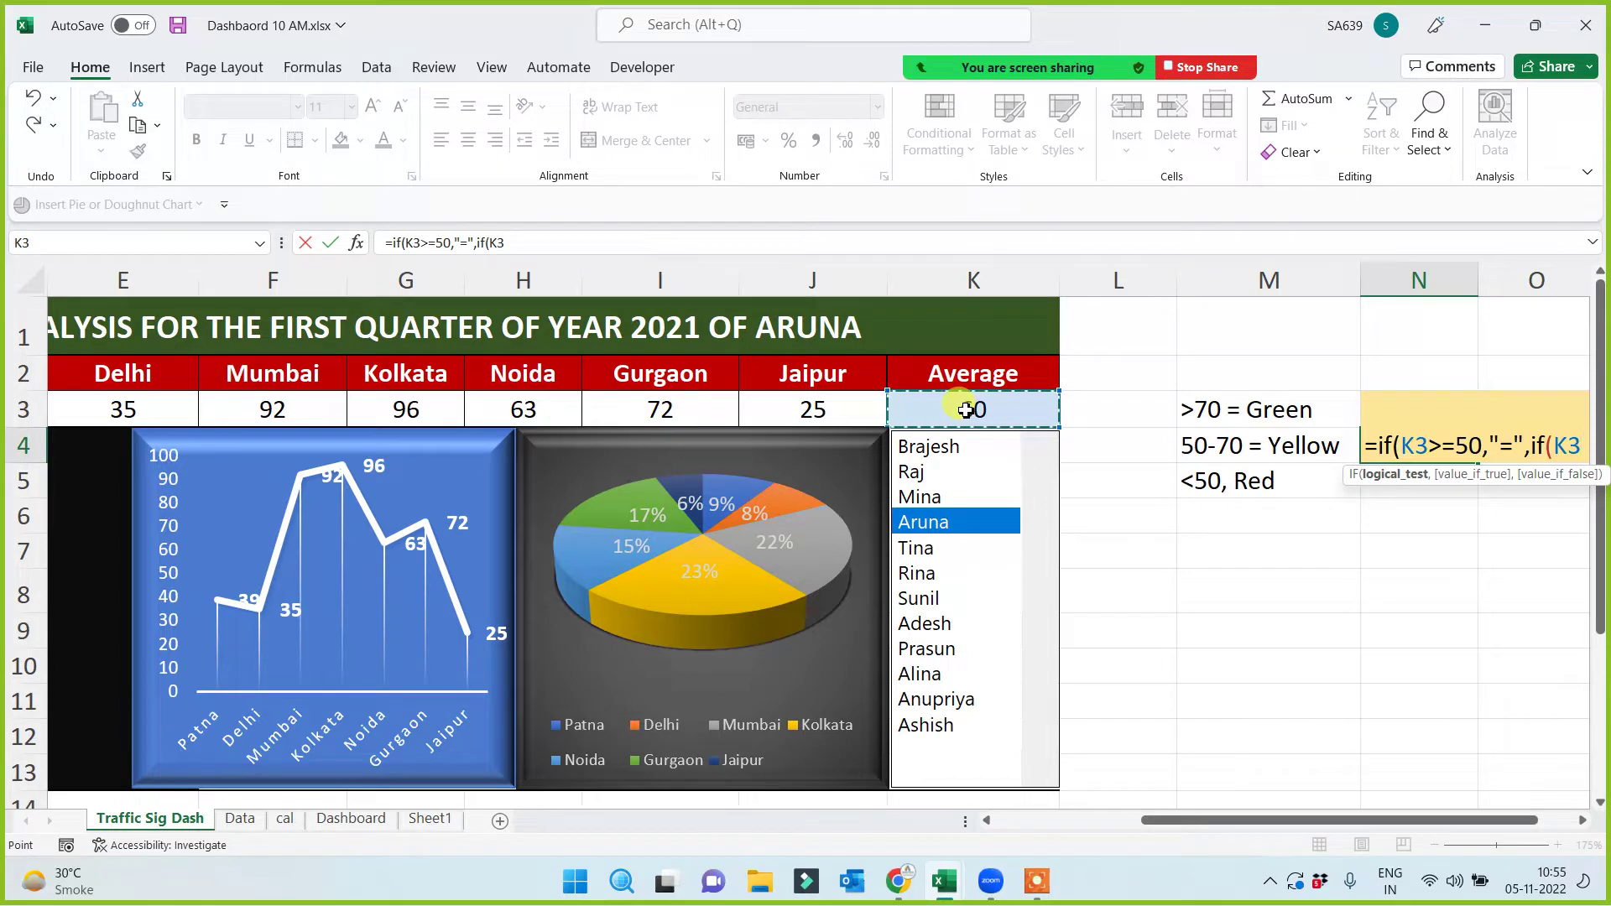
{"action": "type", "text": "<=7"}
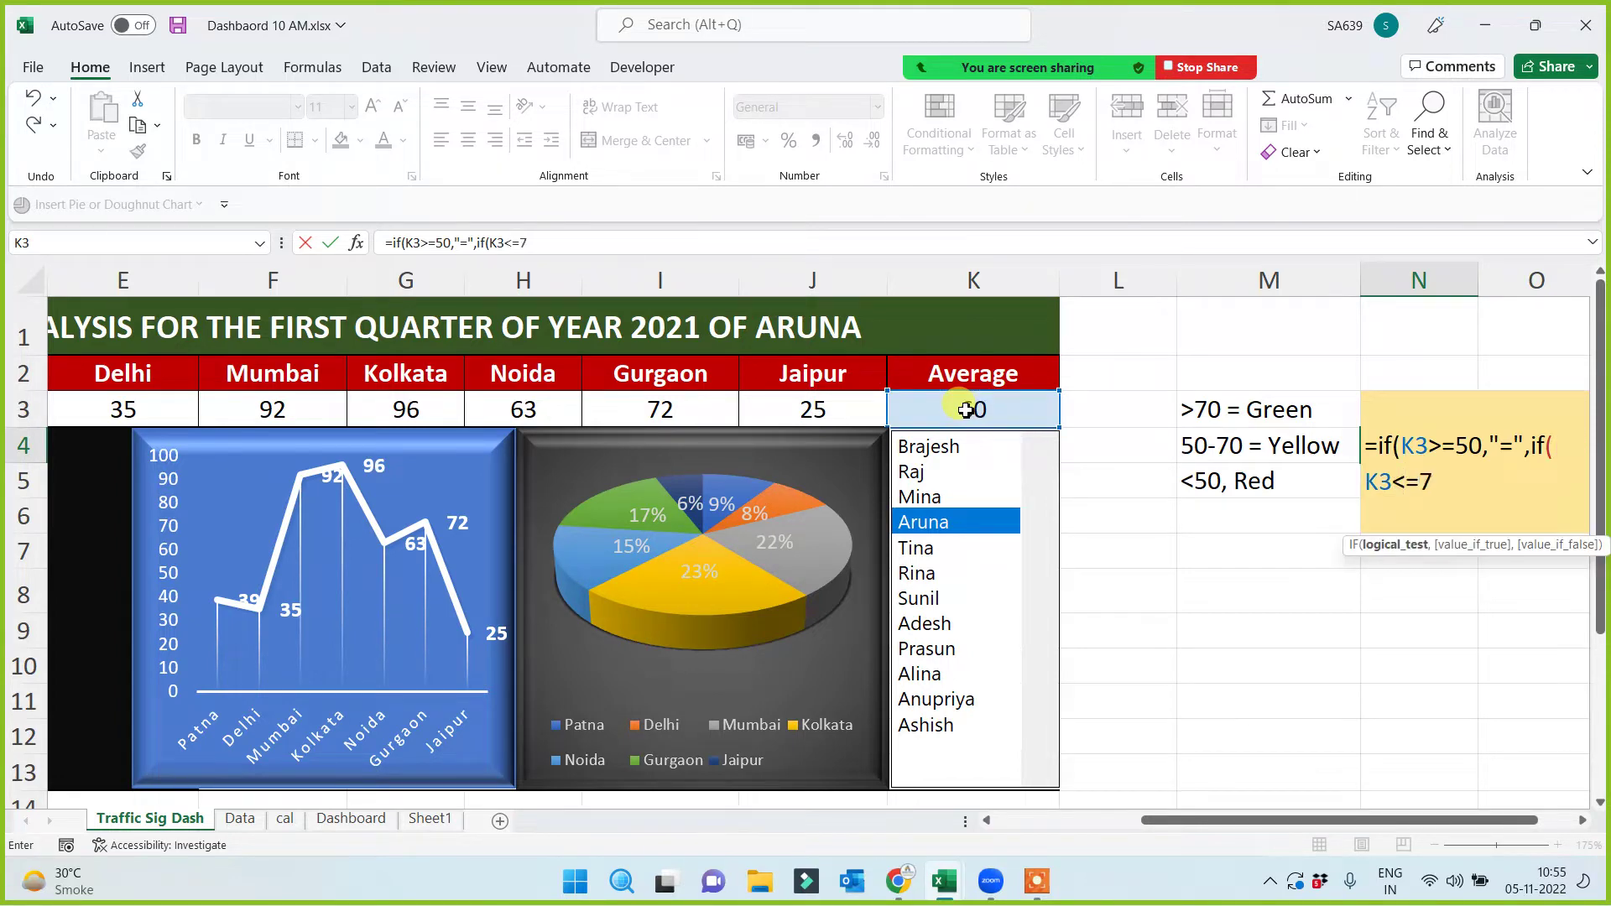
{"action": "type", "text": "0"}
{"action": "type", "text": ","}
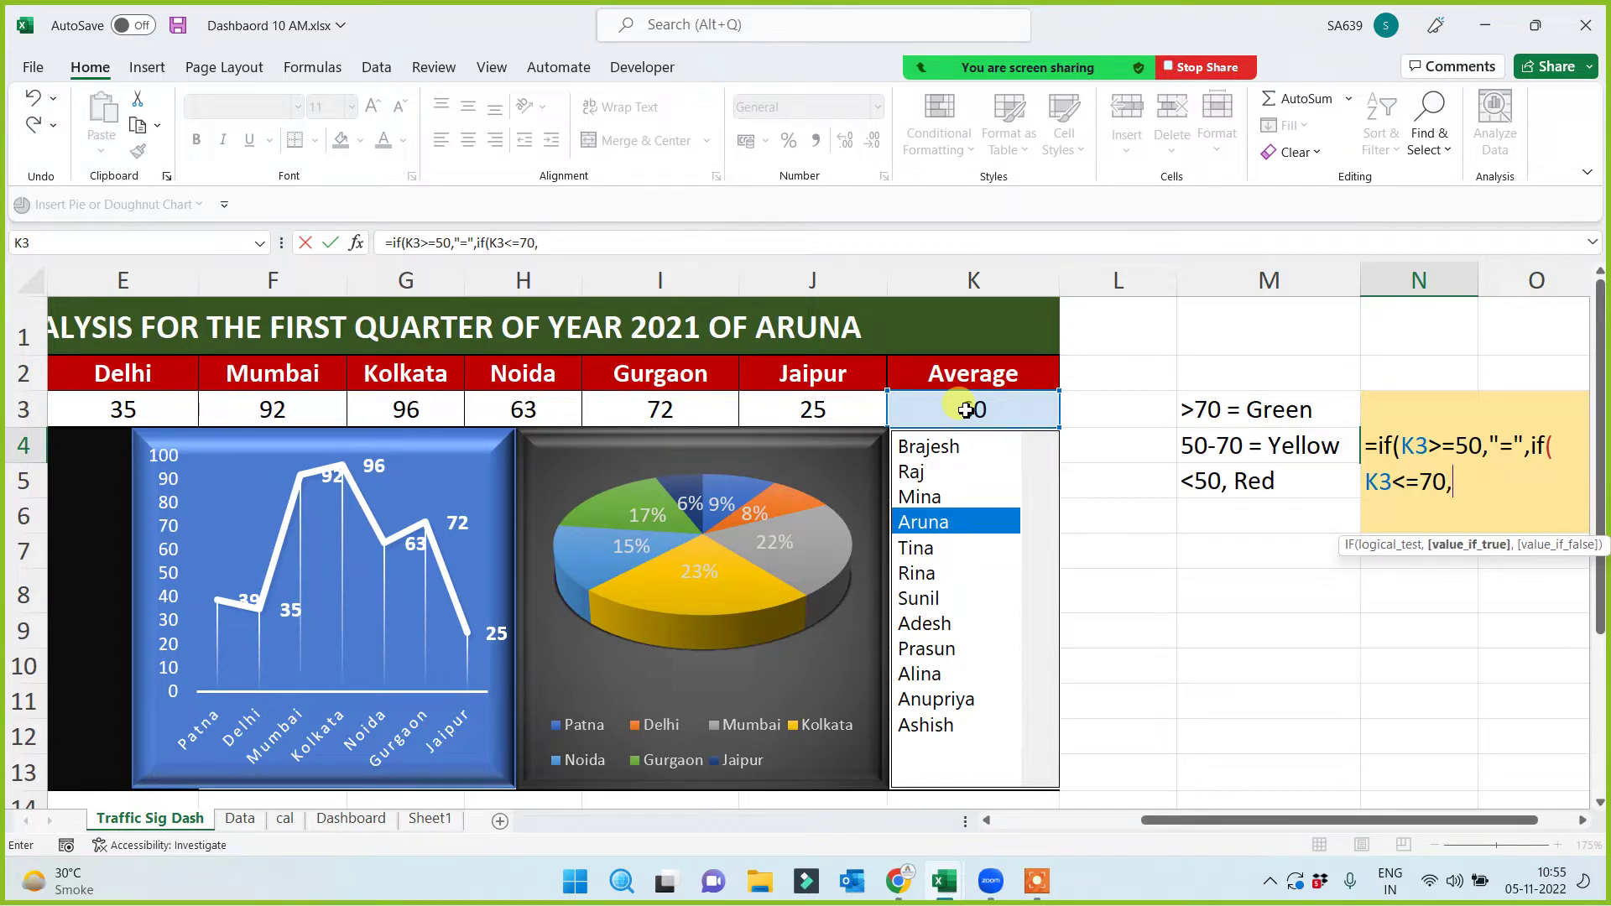
{"action": "type", "text": "\"=\""}
{"action": "type", "text": ","}
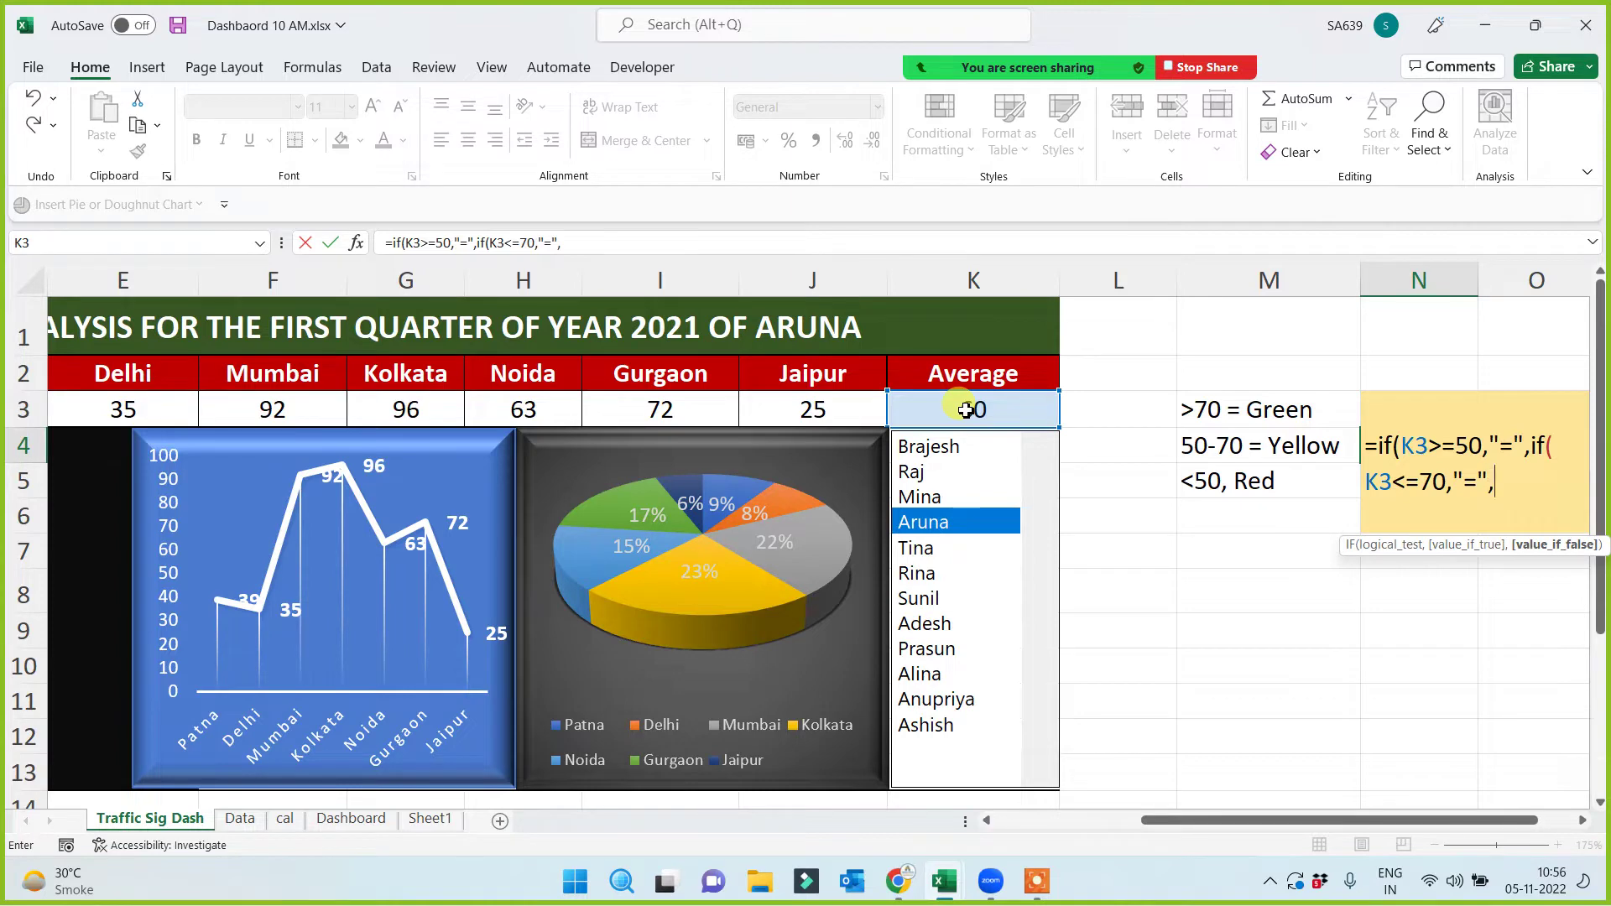
{"action": "type", "text": "\"\""}
{"action": "key", "text": "Return"}
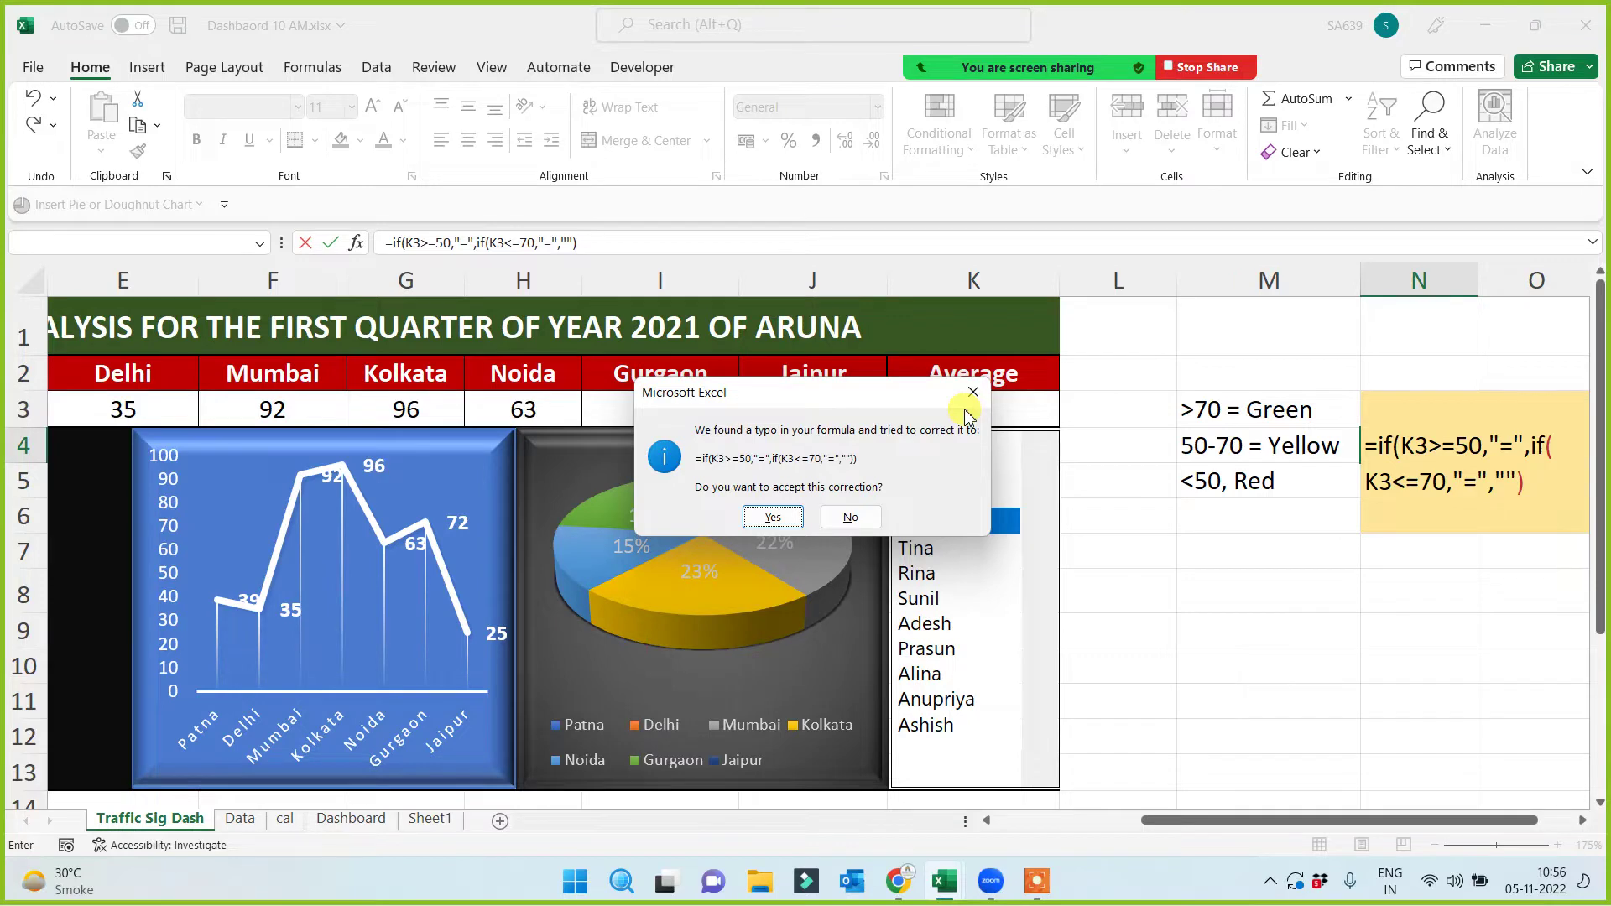
{"action": "key", "text": "Return"}
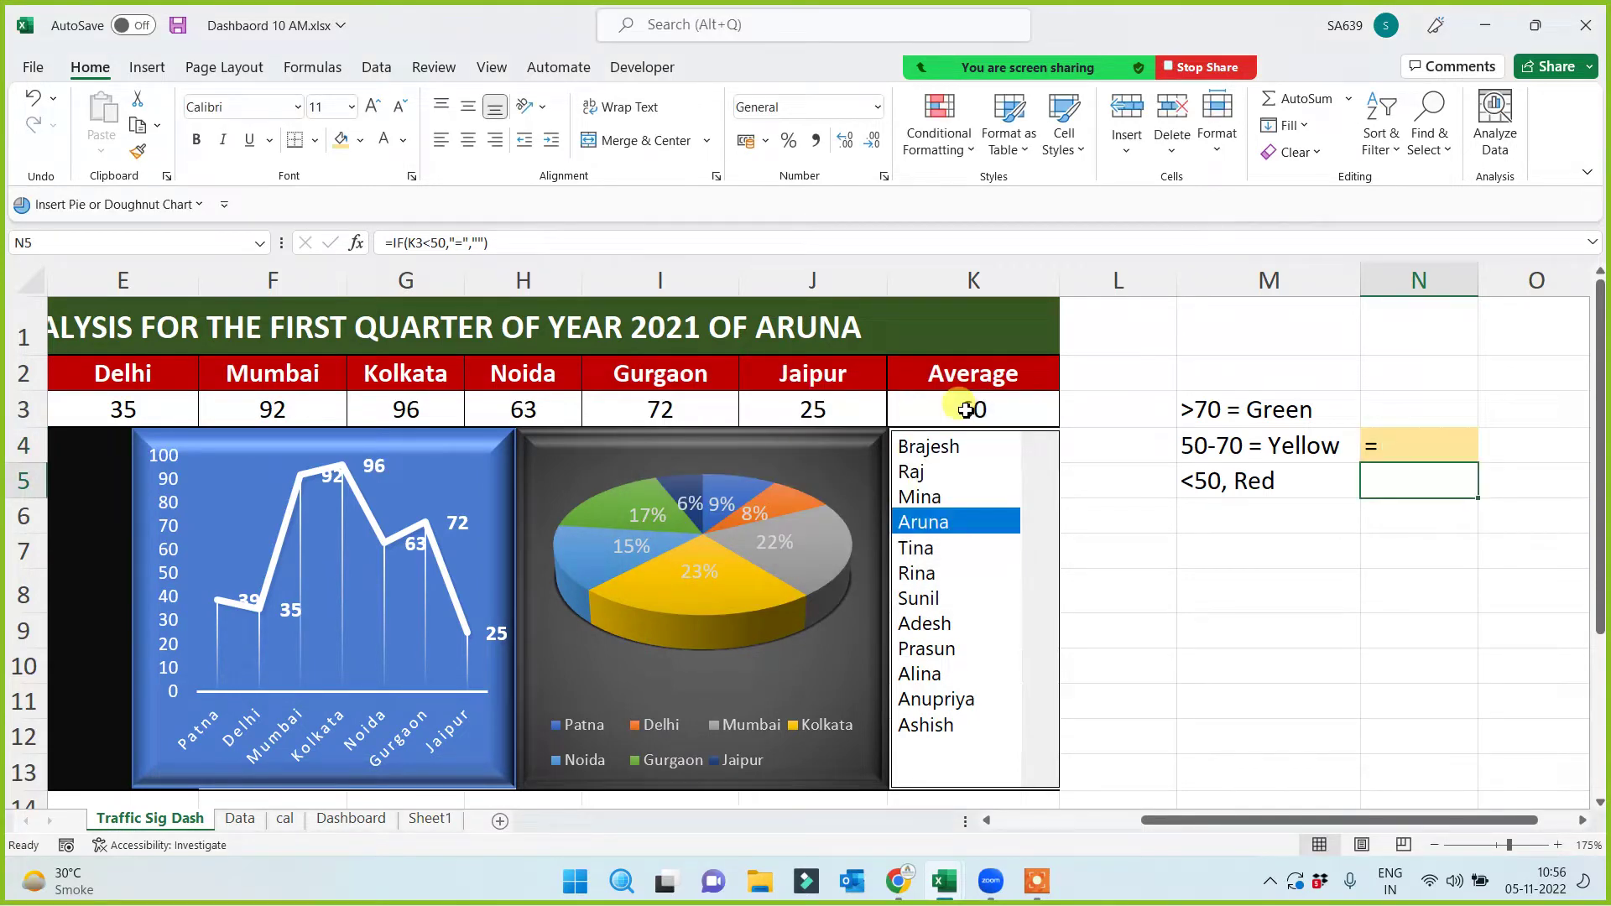
Cycle the list box through Aruna, Tina, Rina, Sunil and Adesh to Prasun, then clear N4's formula
{"action": "key", "text": "Up"}
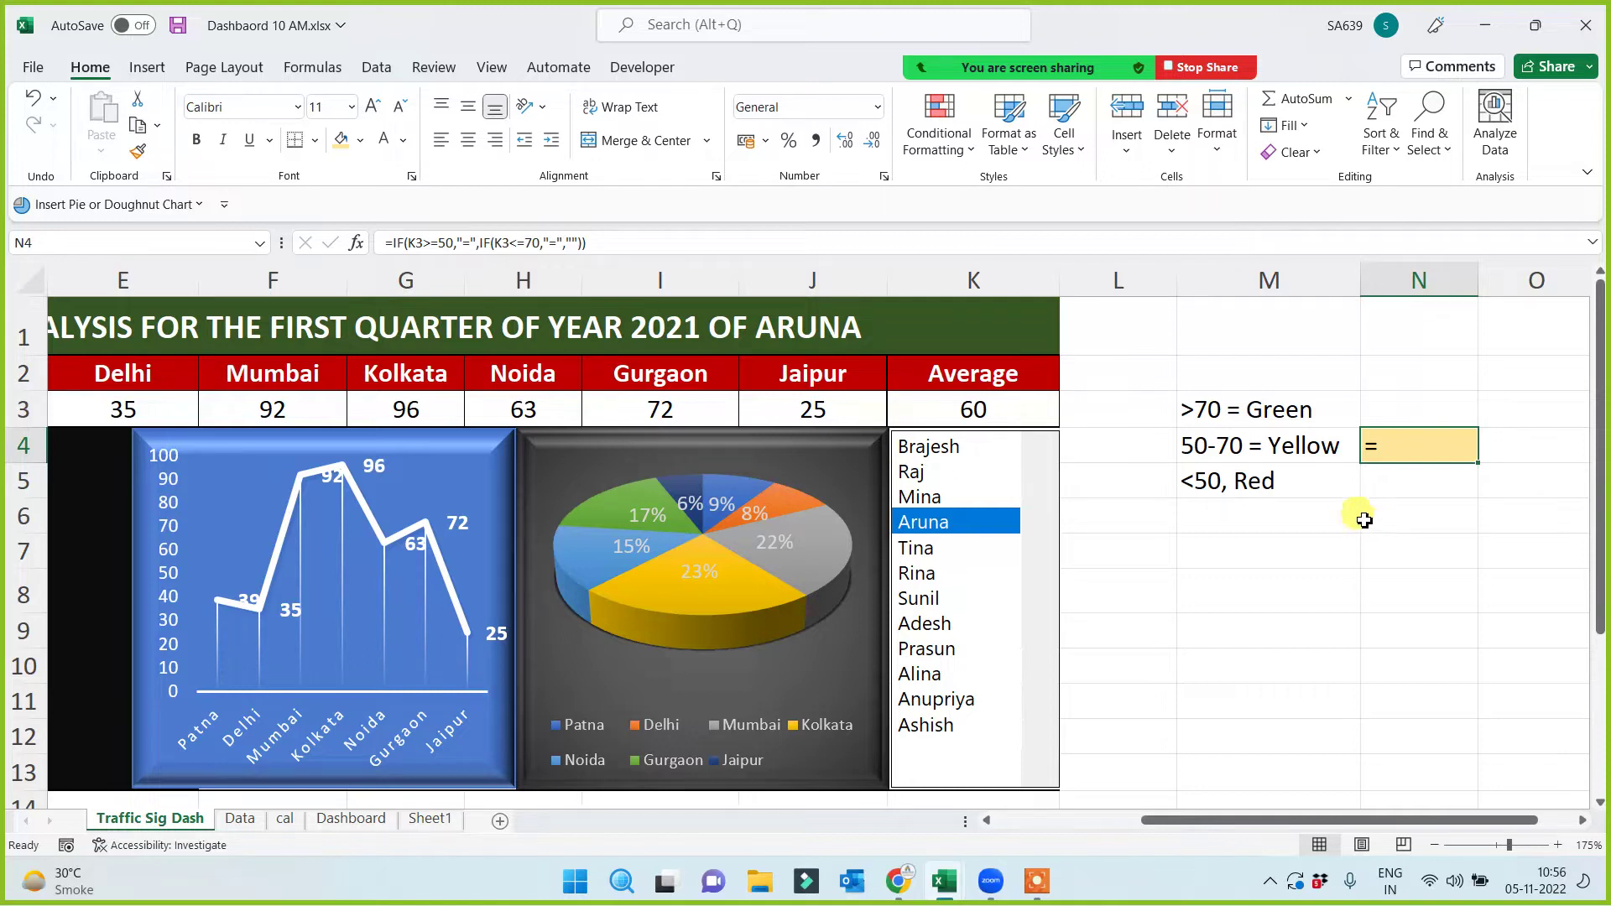
{"action": "left_click", "coordinate": [936, 449]}
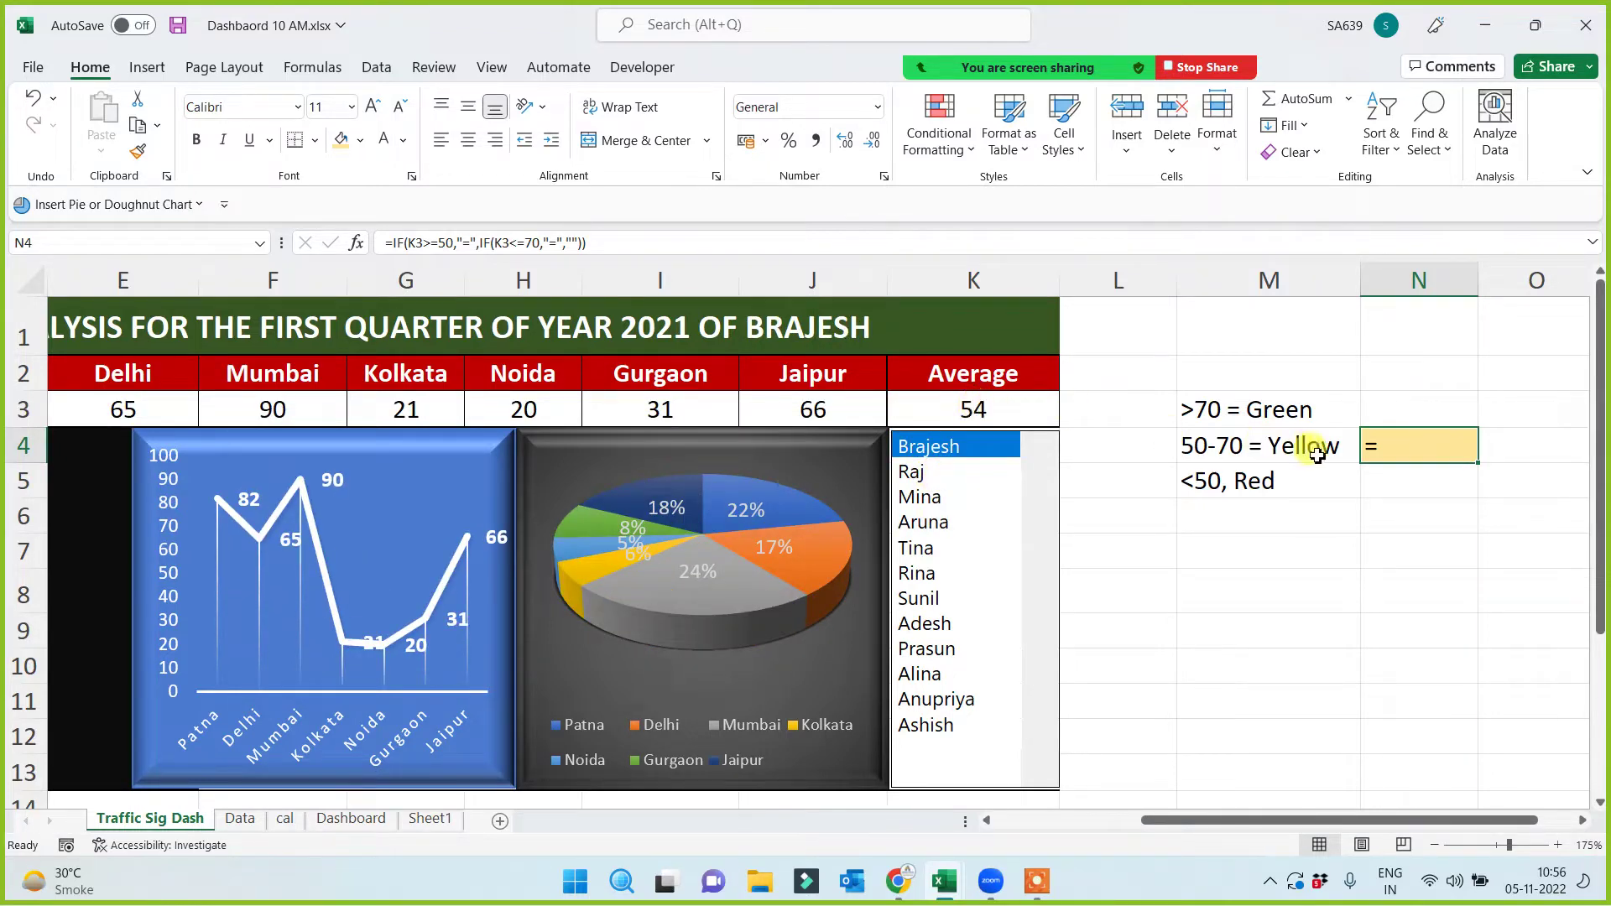
{"action": "left_click", "coordinate": [954, 474]}
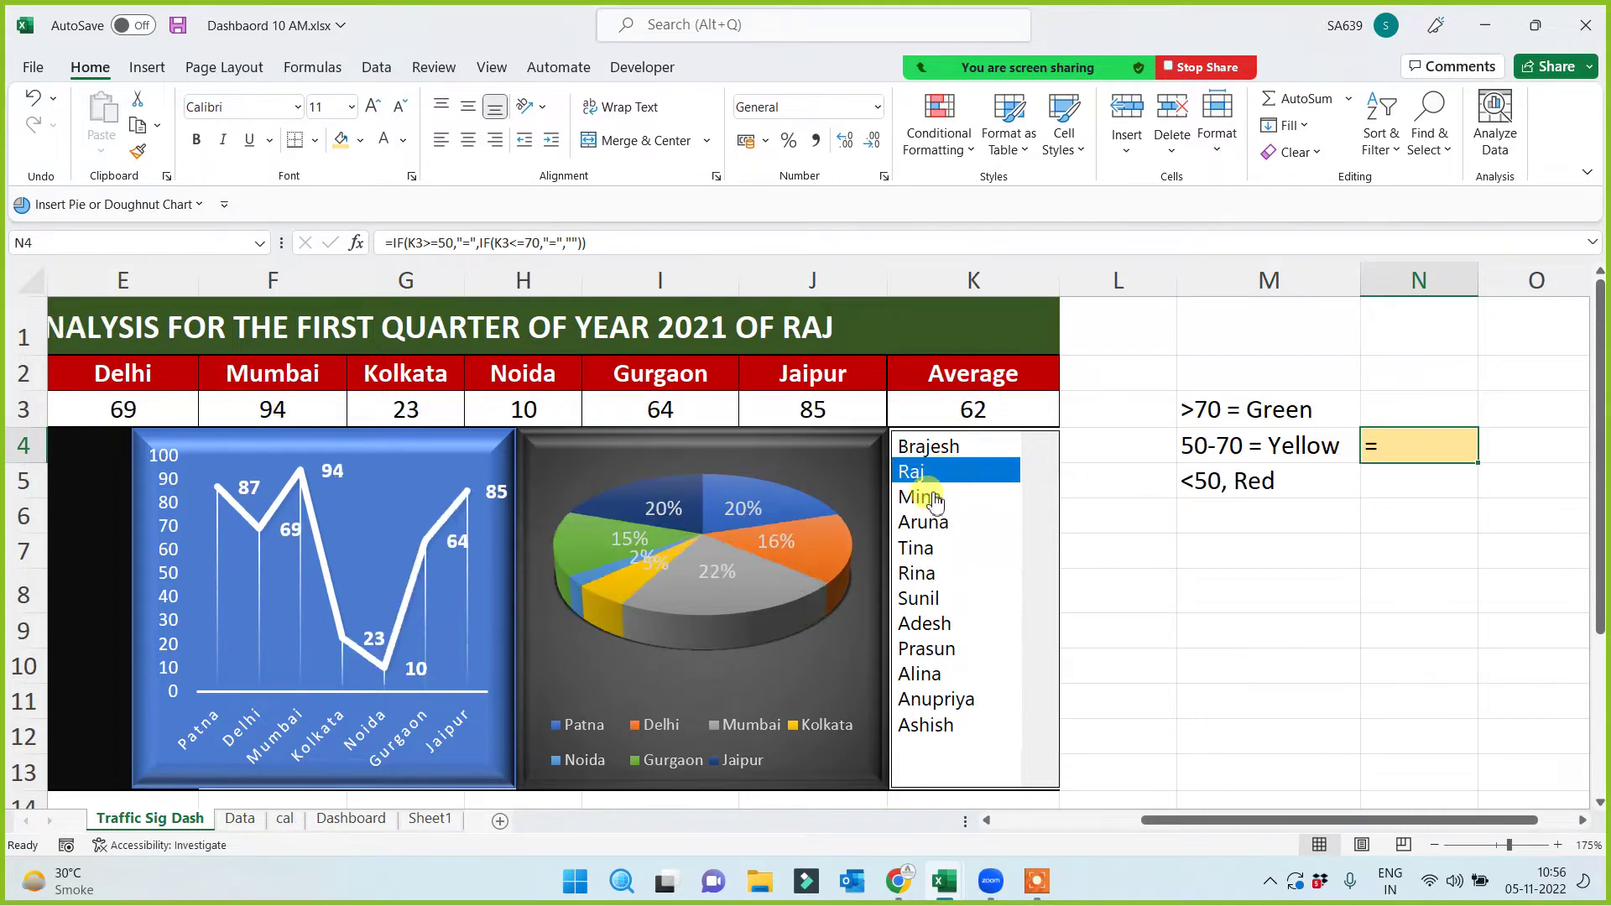
{"action": "left_click", "coordinate": [933, 498]}
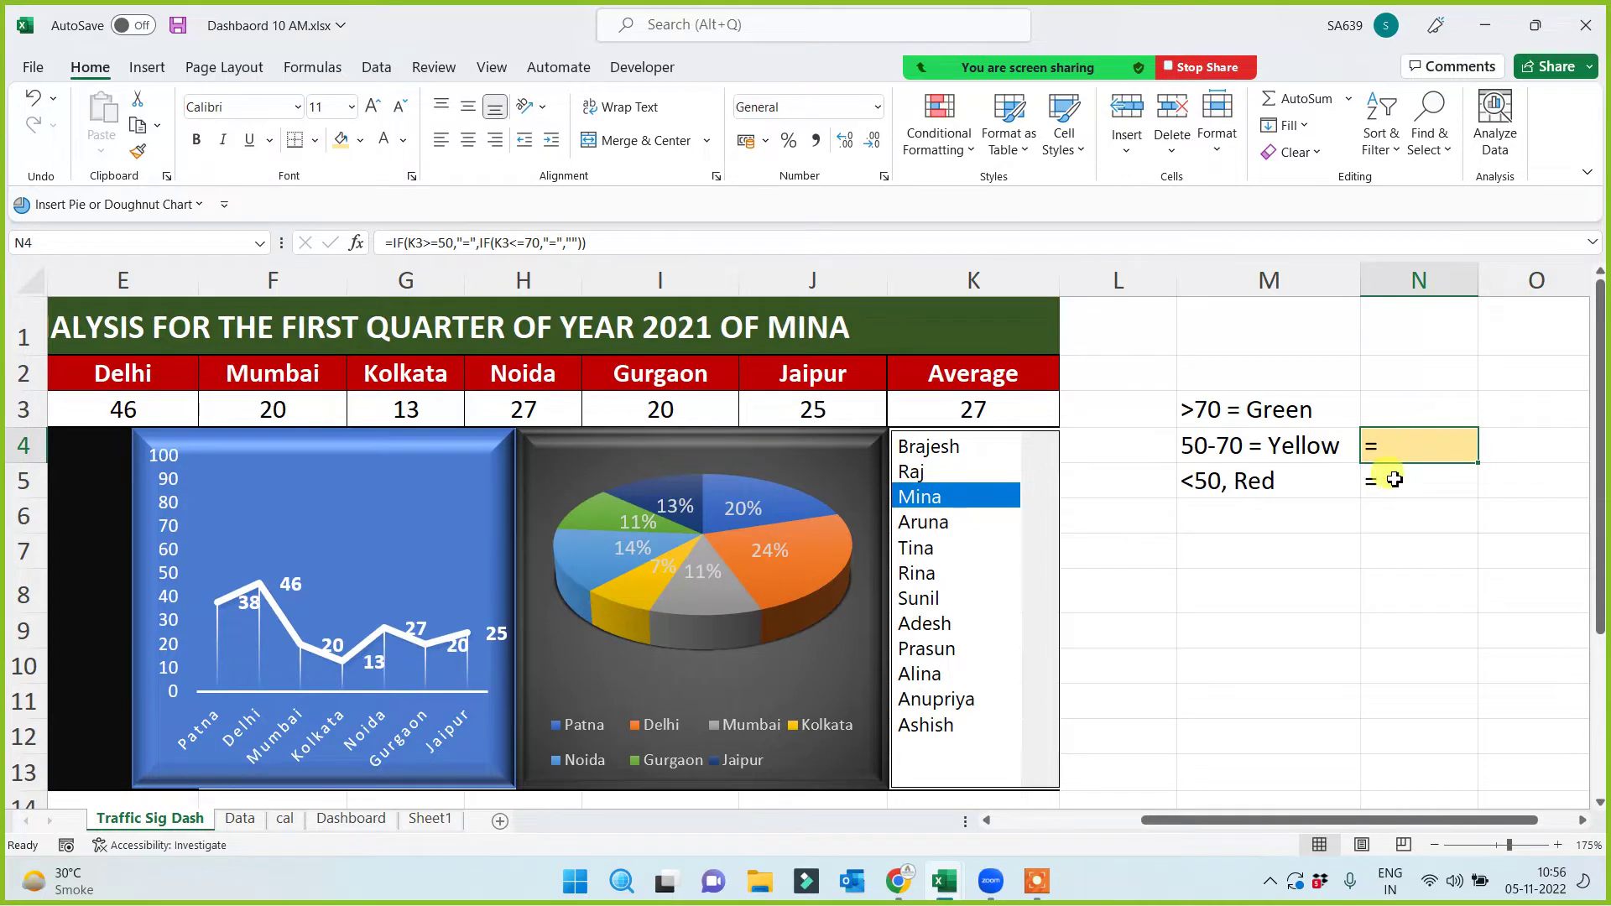
{"action": "left_click", "coordinate": [946, 522]}
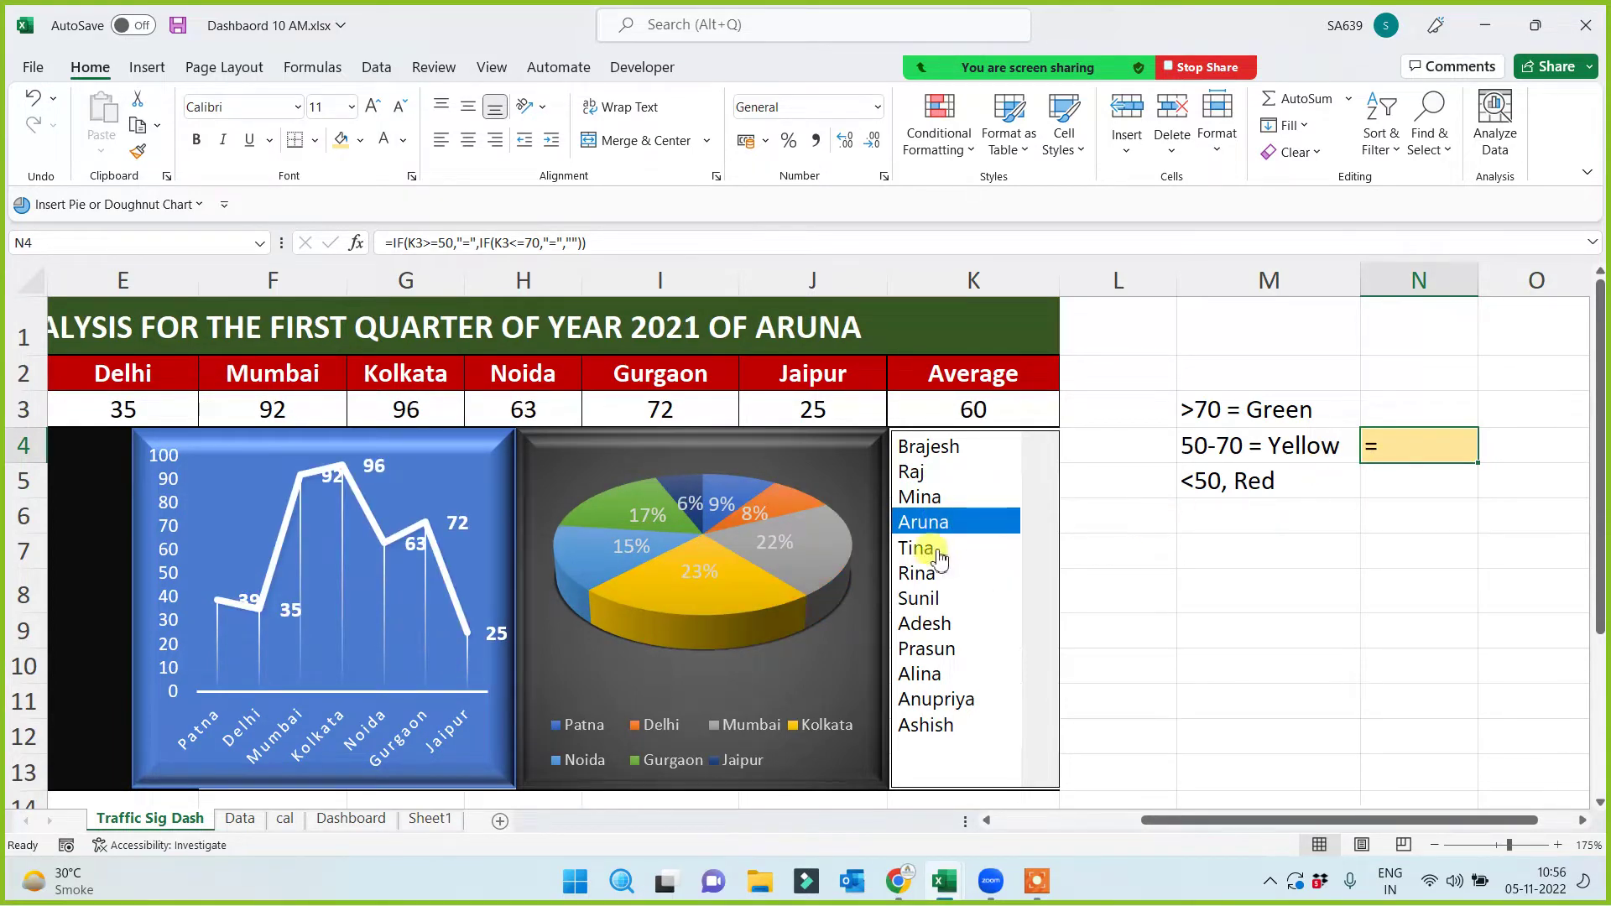
{"action": "left_click", "coordinate": [931, 549]}
{"action": "left_click", "coordinate": [938, 575]}
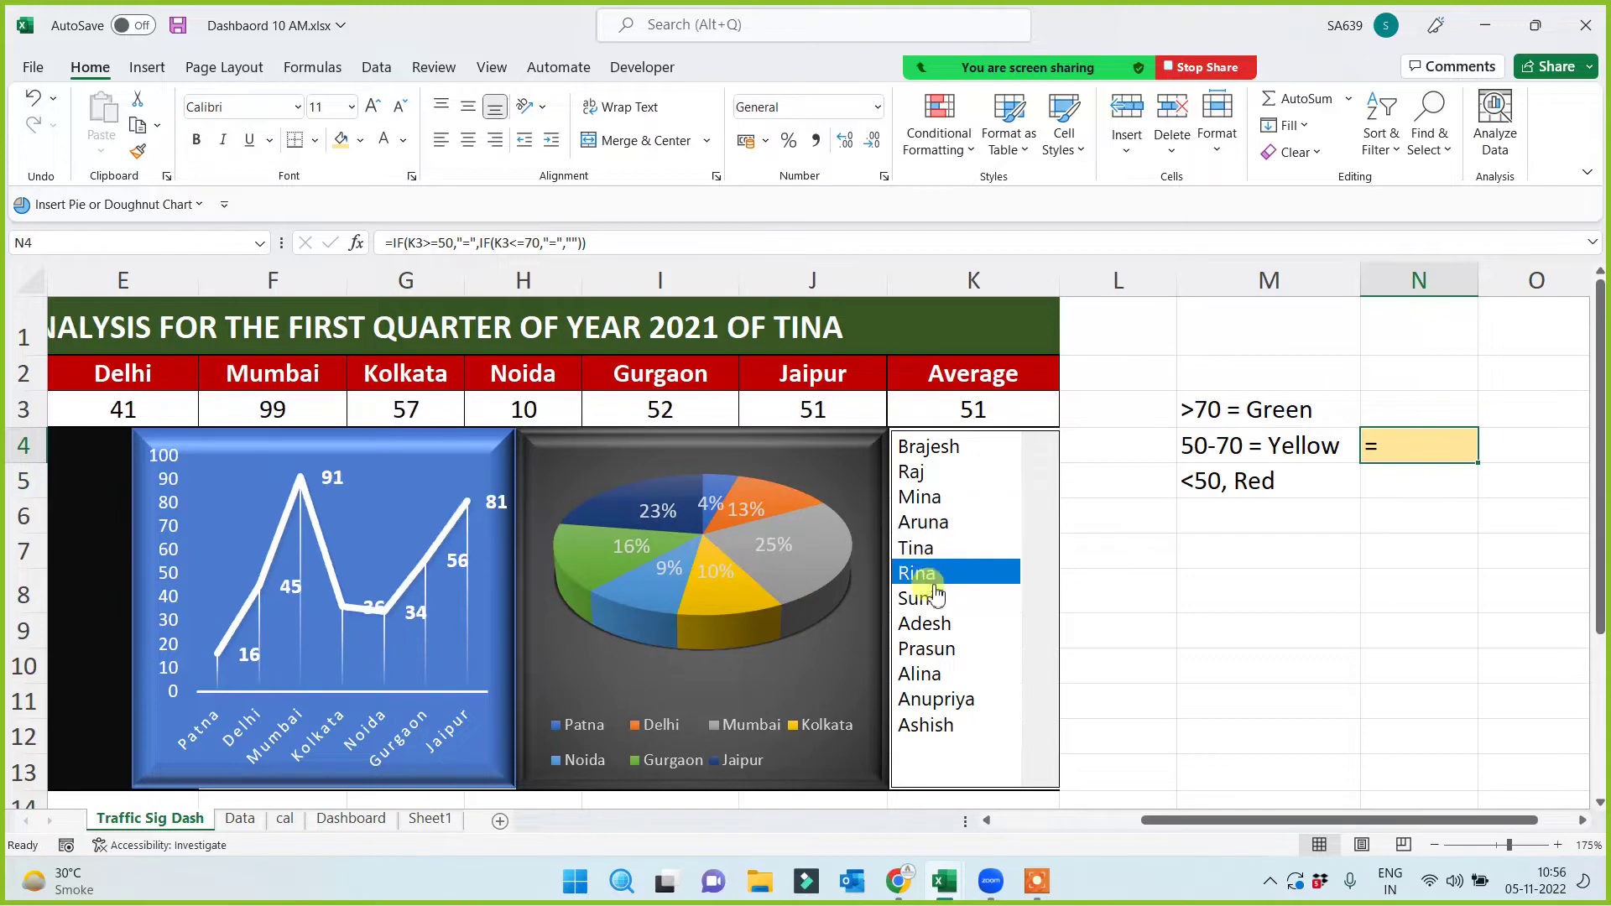
{"action": "left_click", "coordinate": [936, 599]}
{"action": "left_click", "coordinate": [937, 623]}
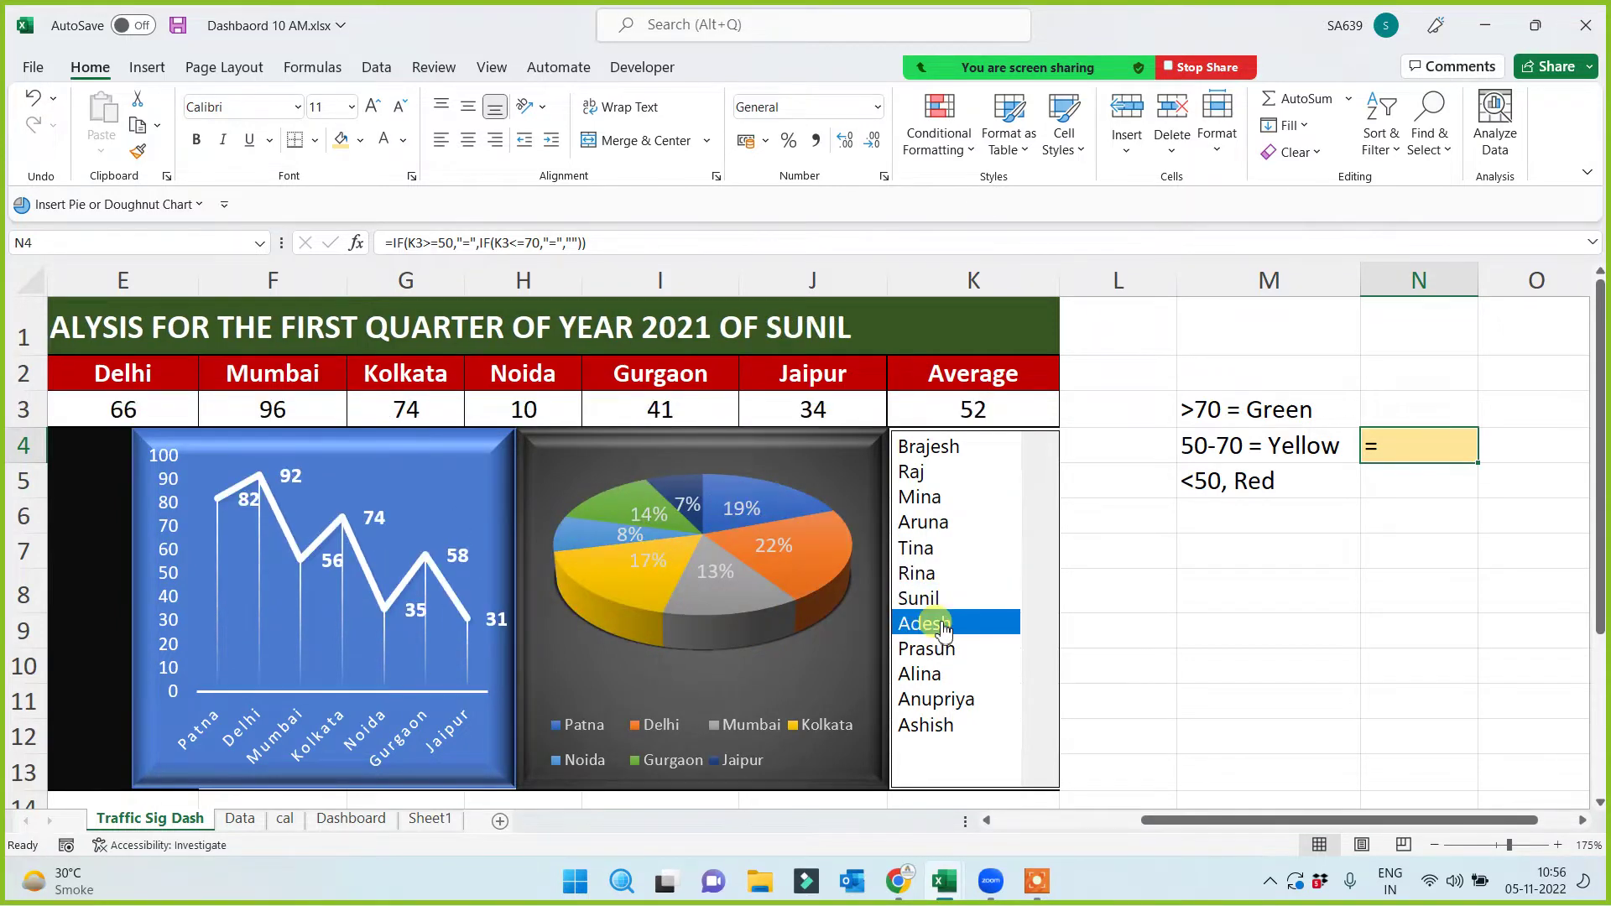
{"action": "left_click", "coordinate": [941, 653]}
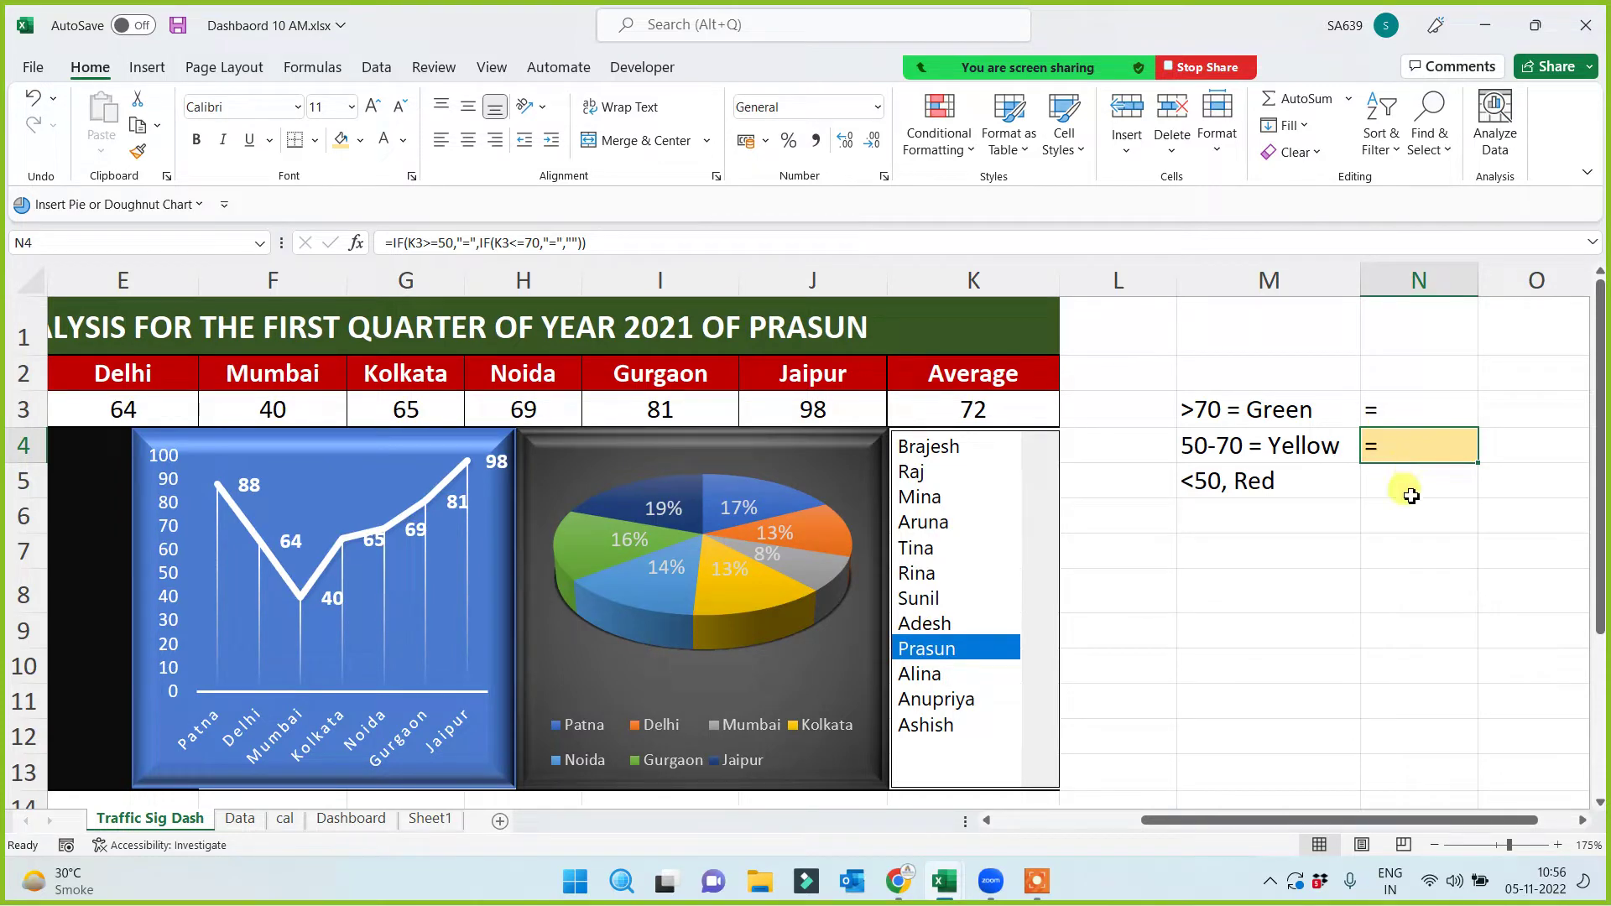
{"action": "key", "text": "Delete"}
Enter =IF(AND(K3>=50,K3<=70),"=","") in N4 for averages between 50 and 70
{"action": "type", "text": "="}
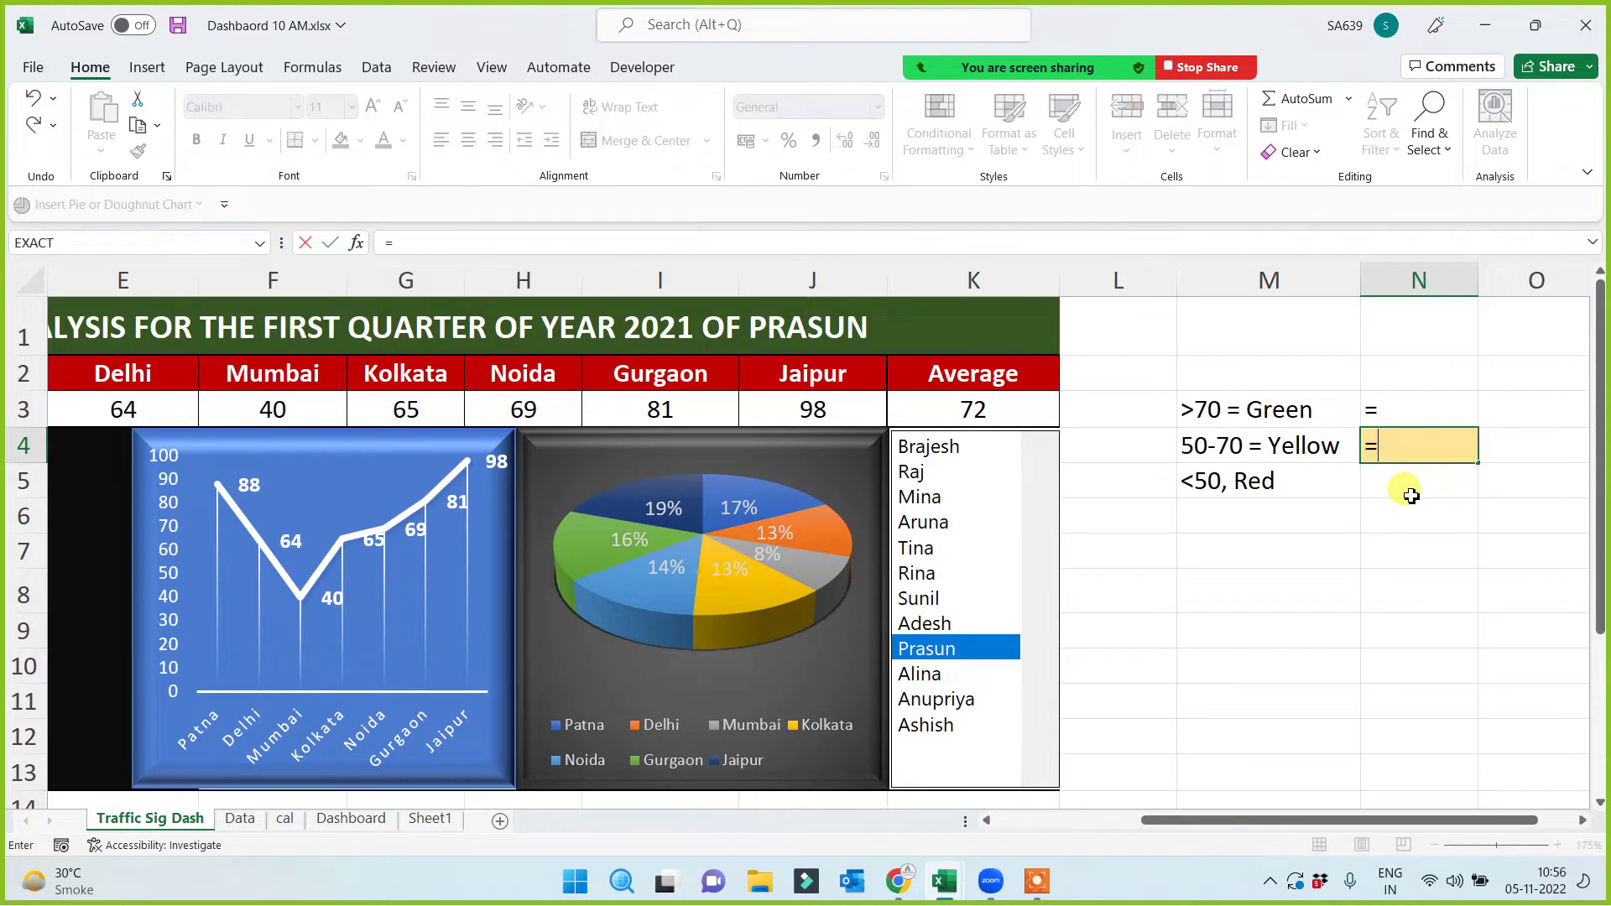
{"action": "type", "text": "if("}
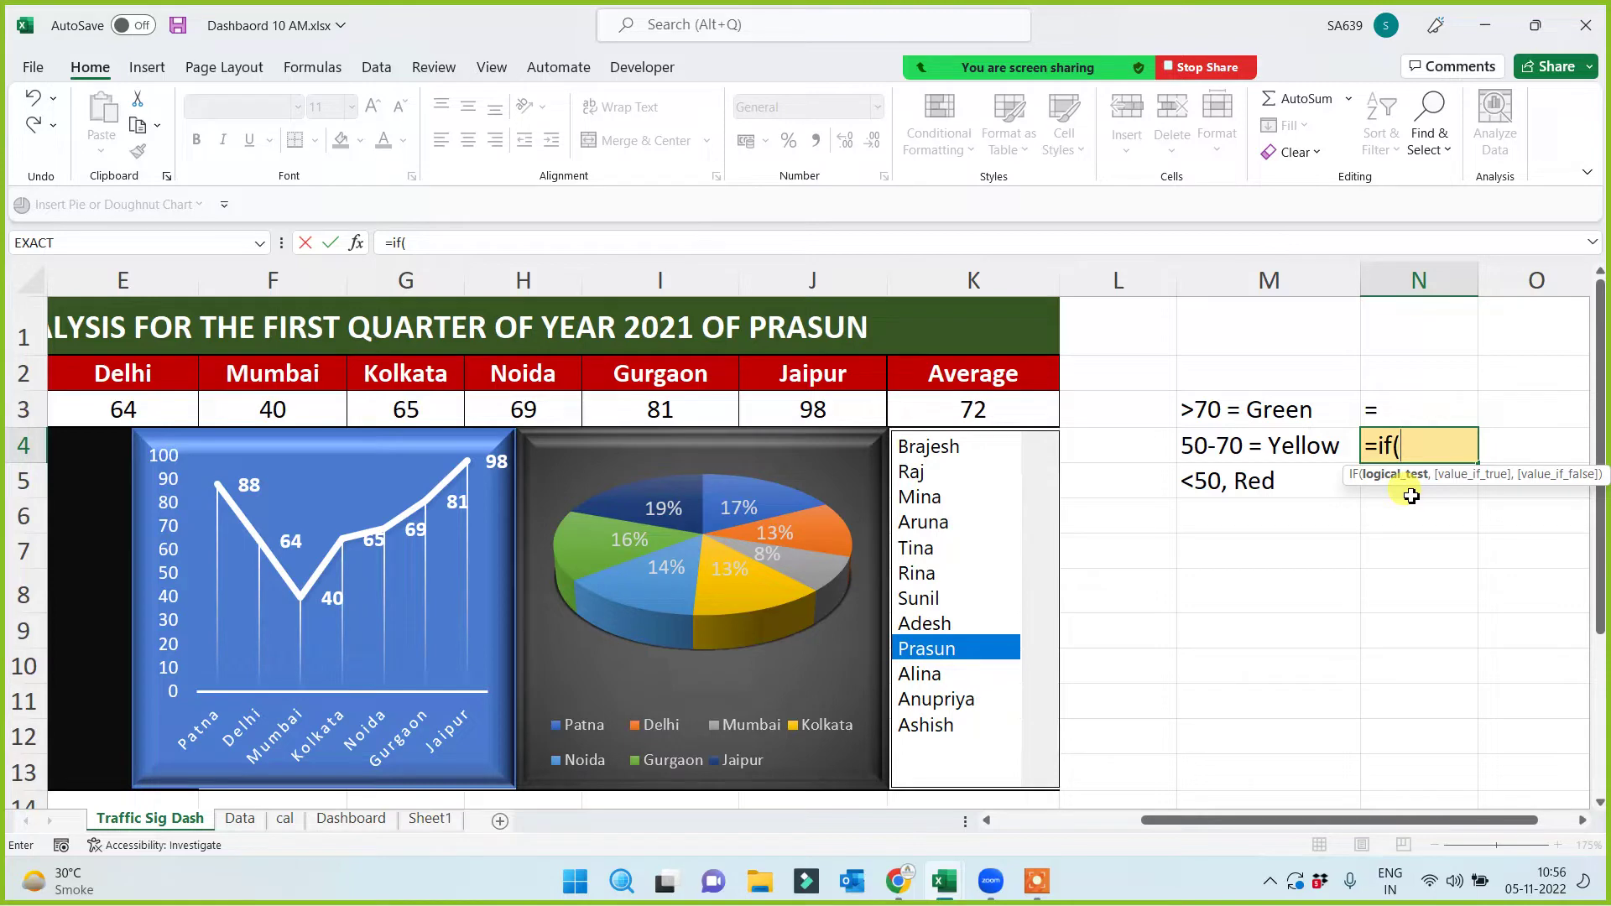
{"action": "type", "text": "and"}
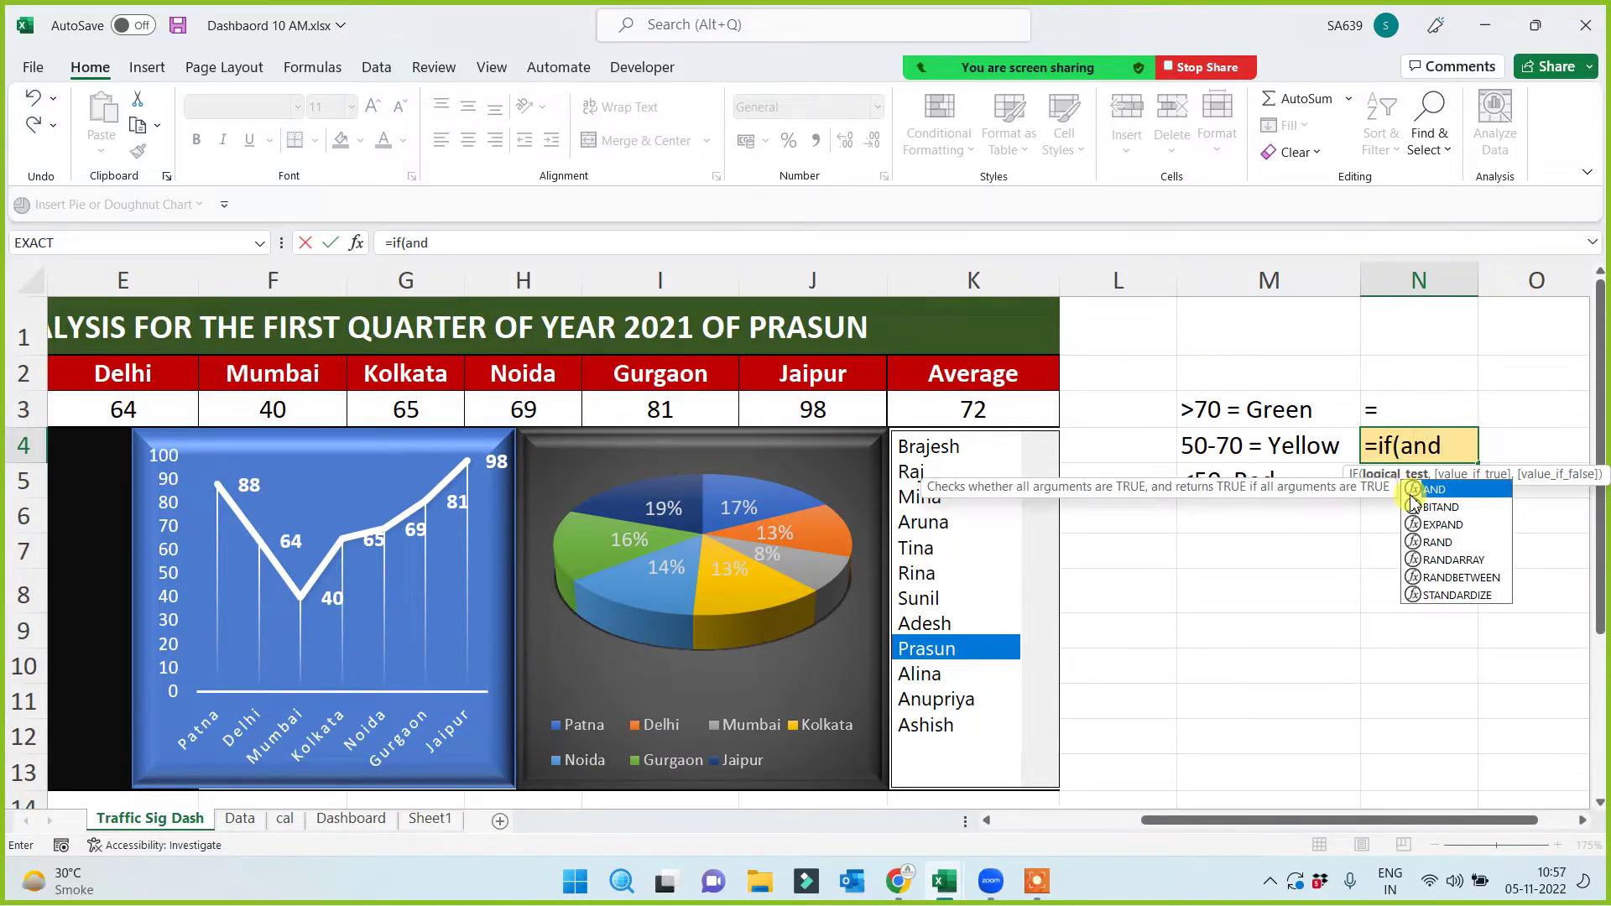
{"action": "type", "text": "("}
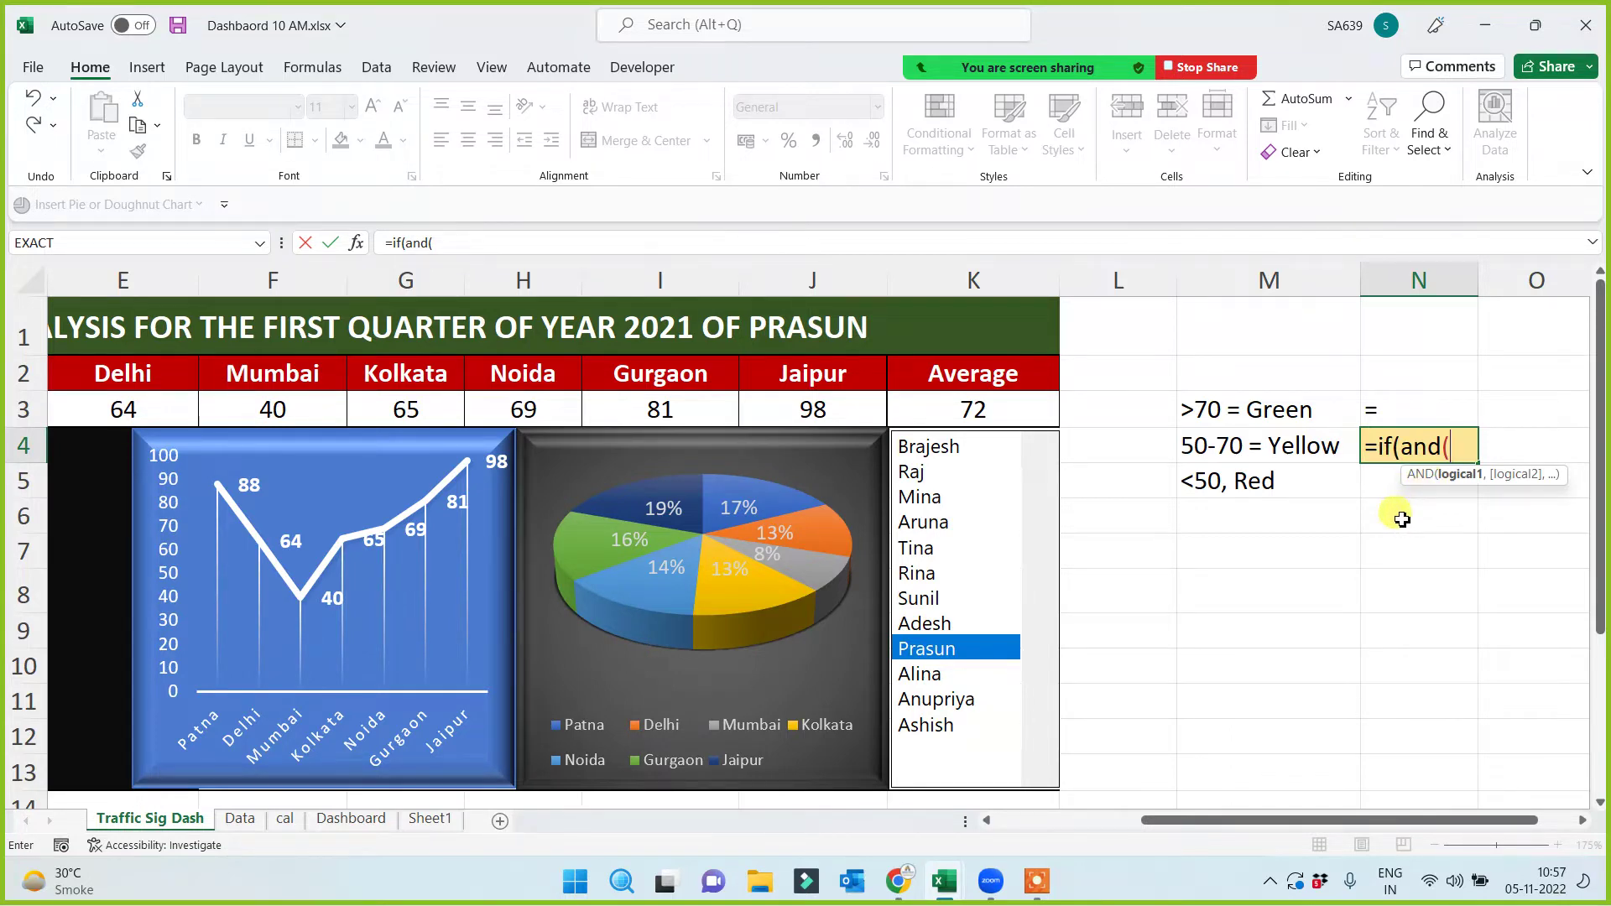
{"action": "left_click", "coordinate": [995, 403]}
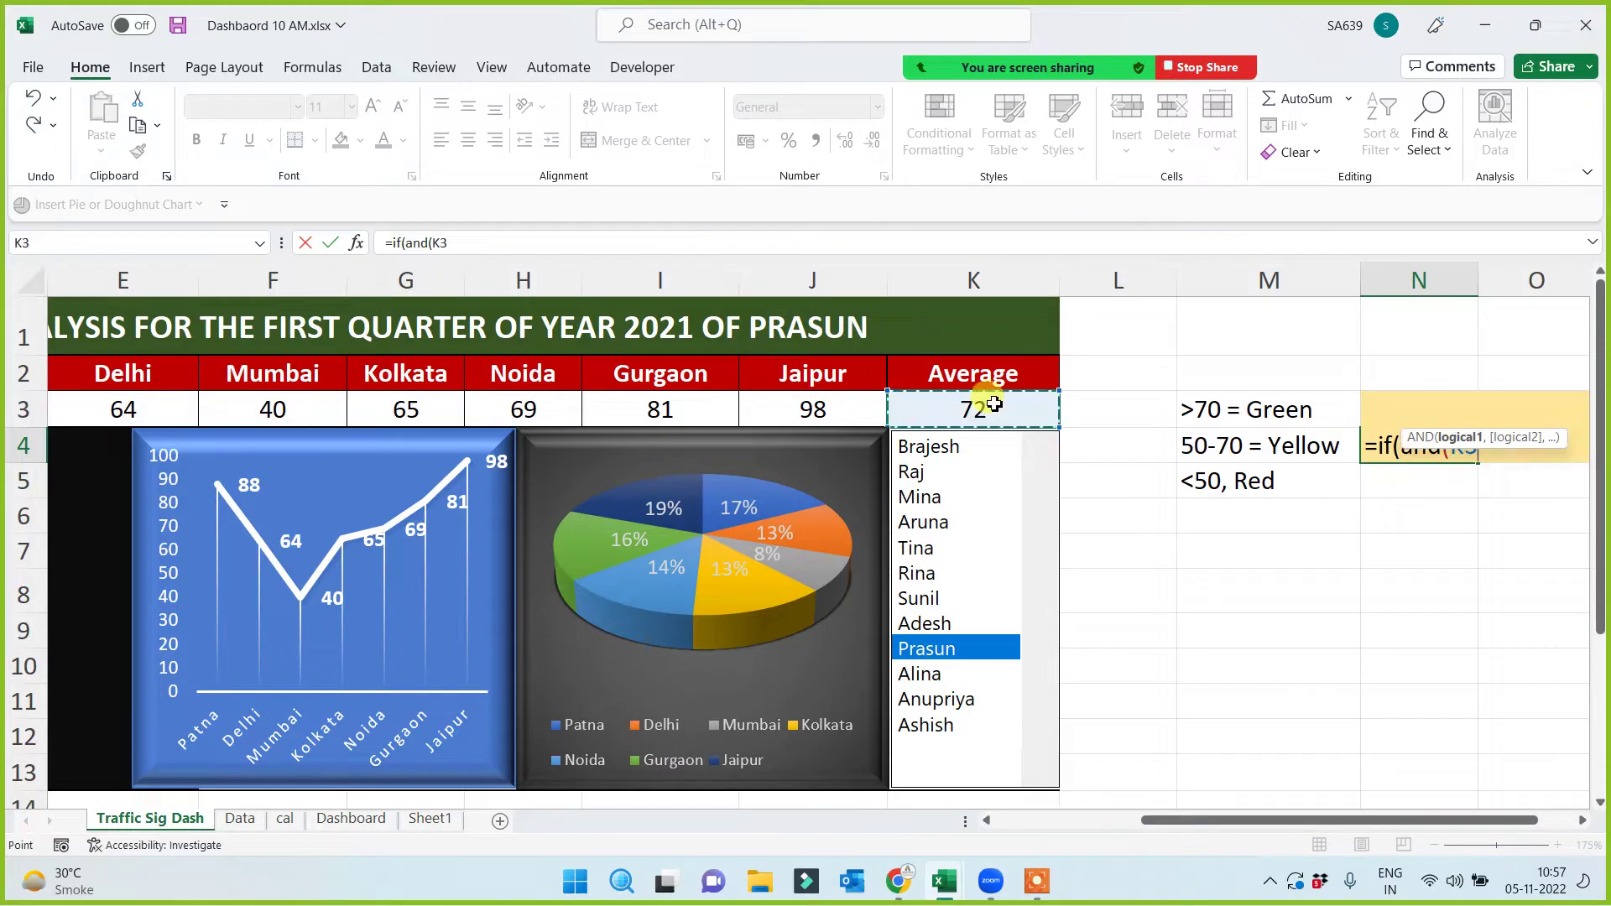
{"action": "type", "text": ">="}
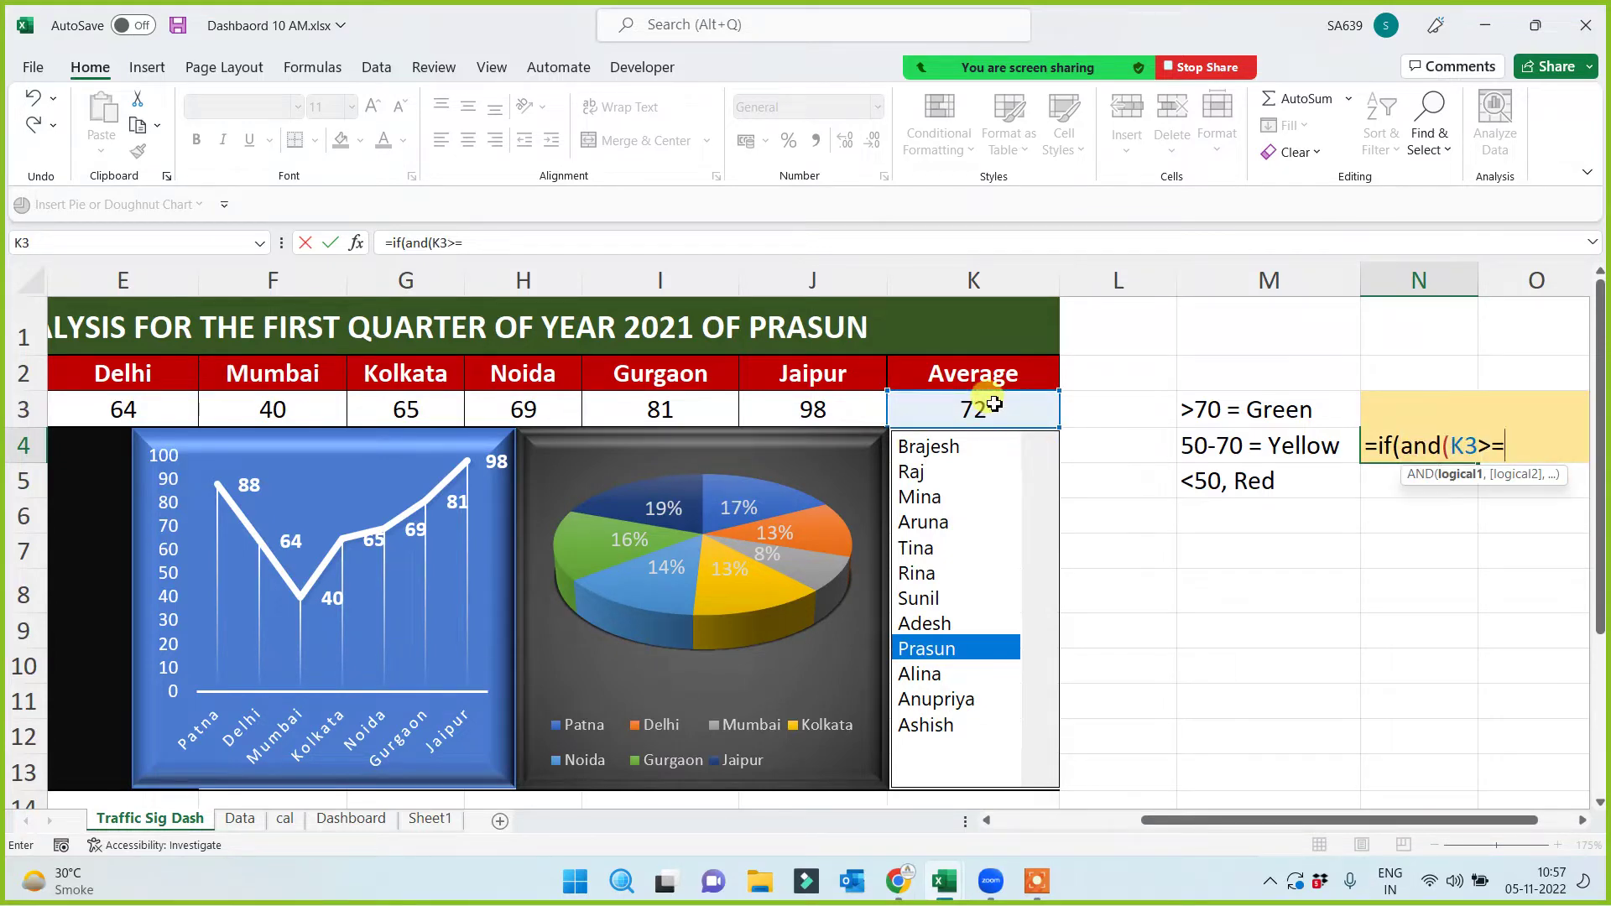
{"action": "type", "text": "50,"}
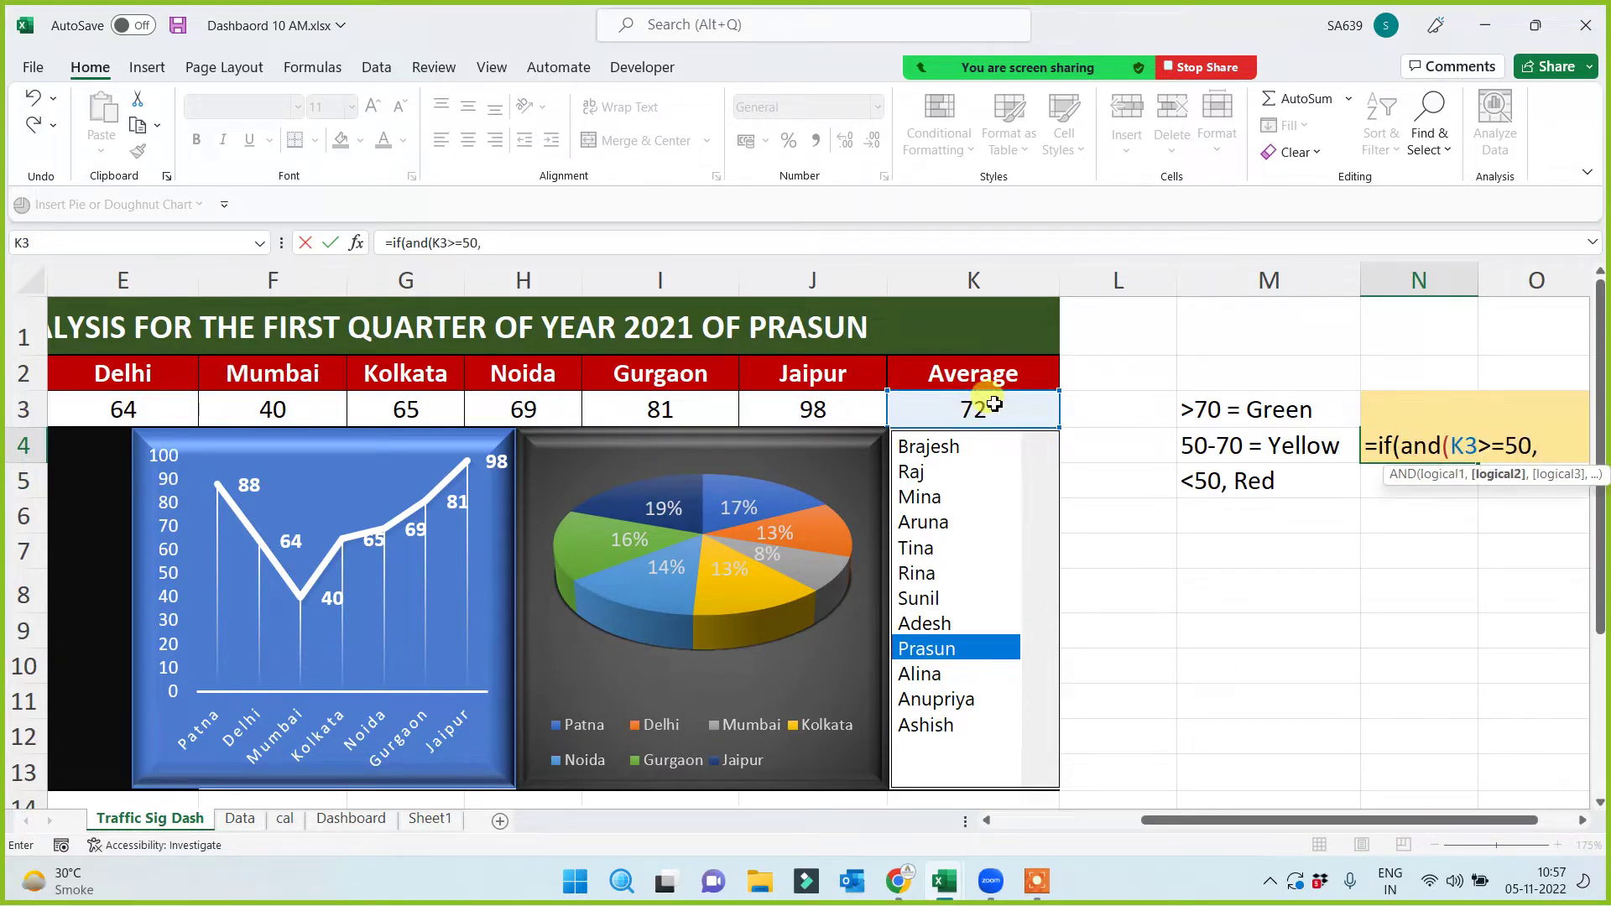
{"action": "left_click", "coordinate": [994, 404]}
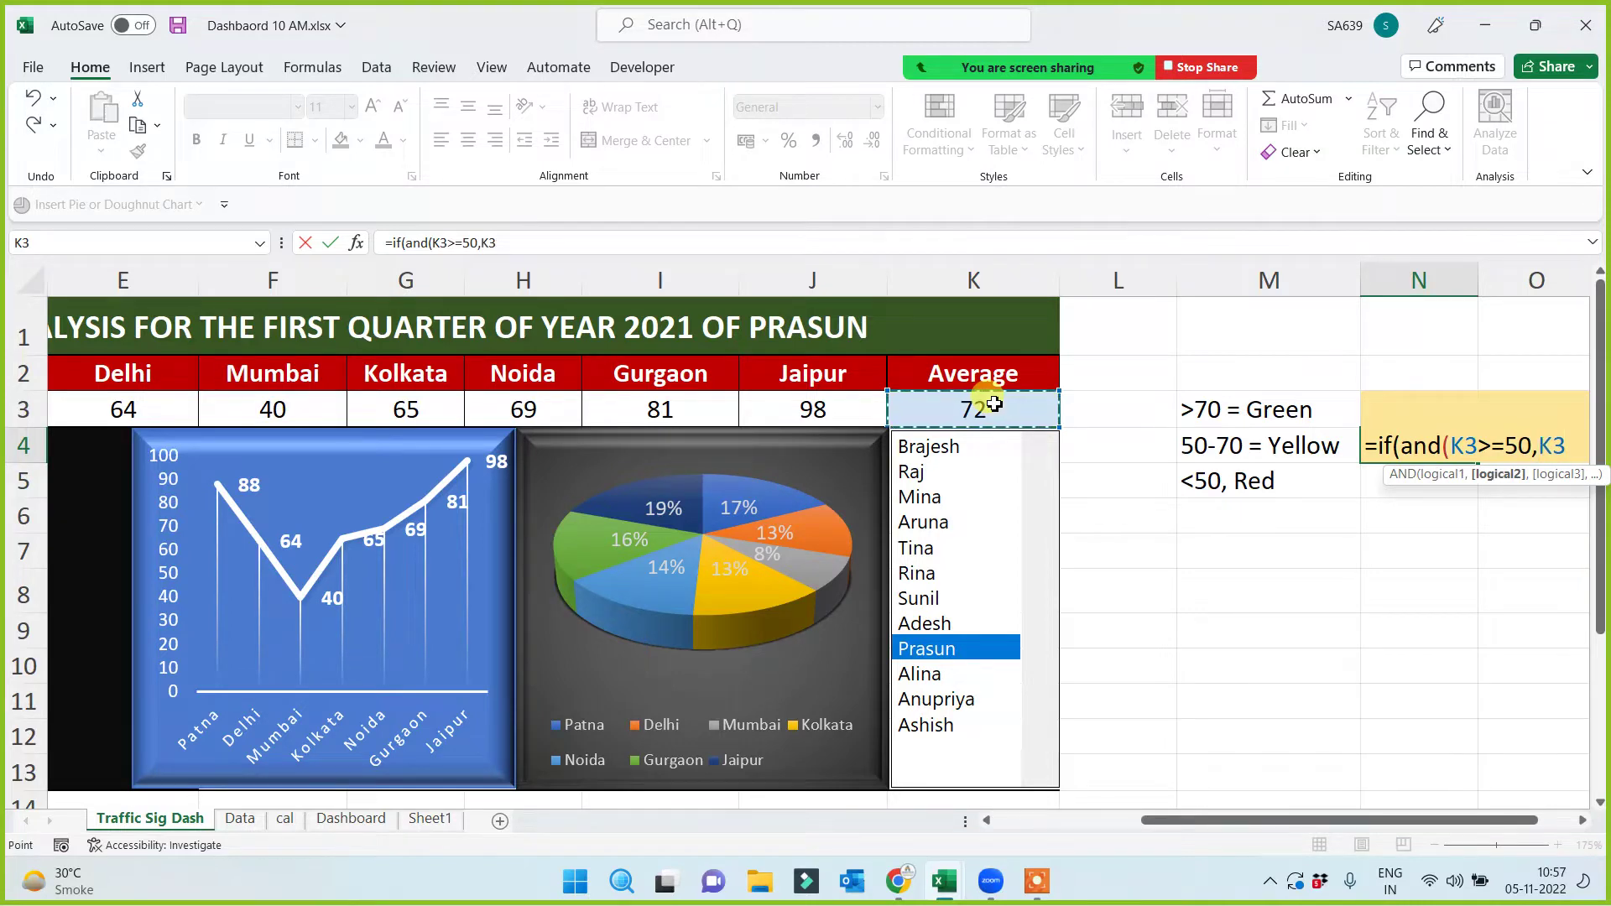
{"action": "type", "text": "<="}
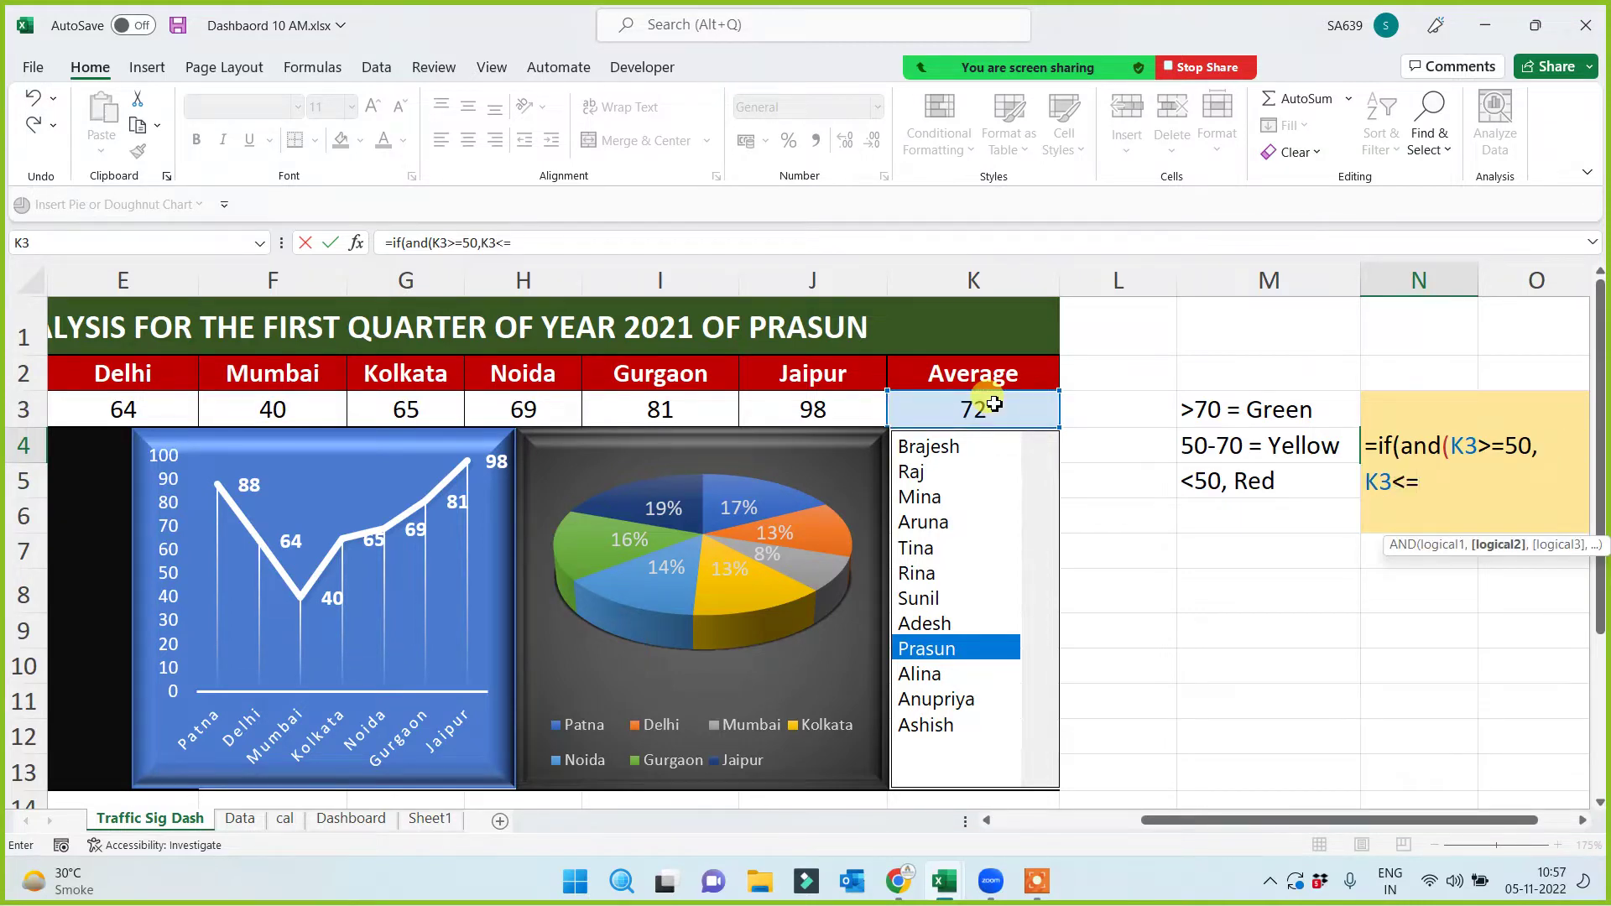
{"action": "type", "text": "70)"}
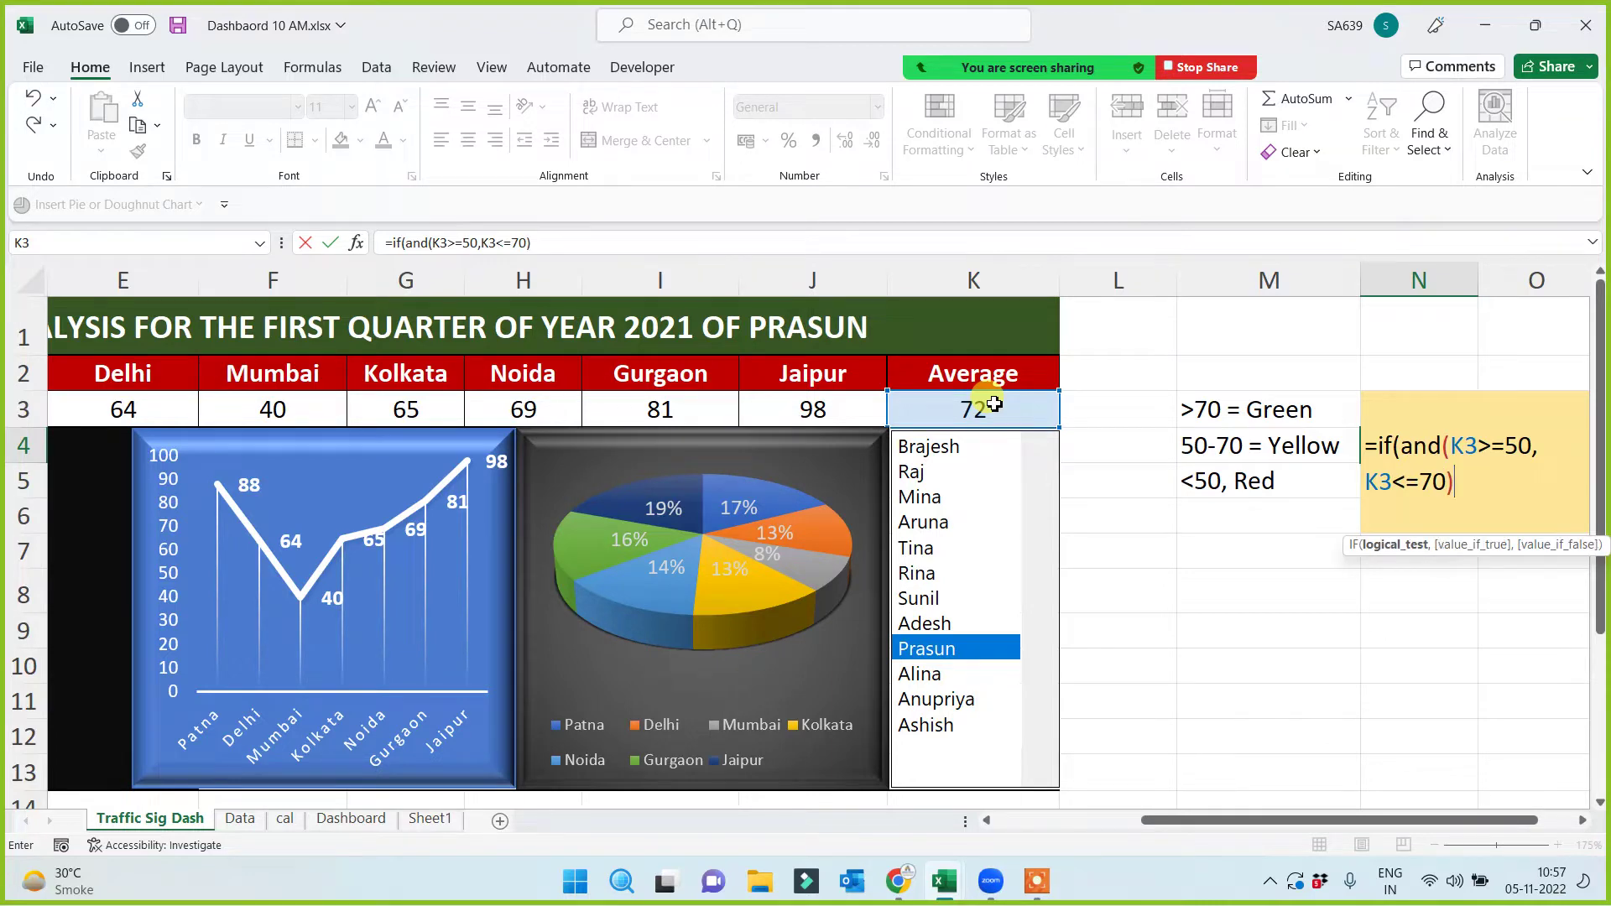
{"action": "type", "text": ","}
{"action": "type", "text": "="}
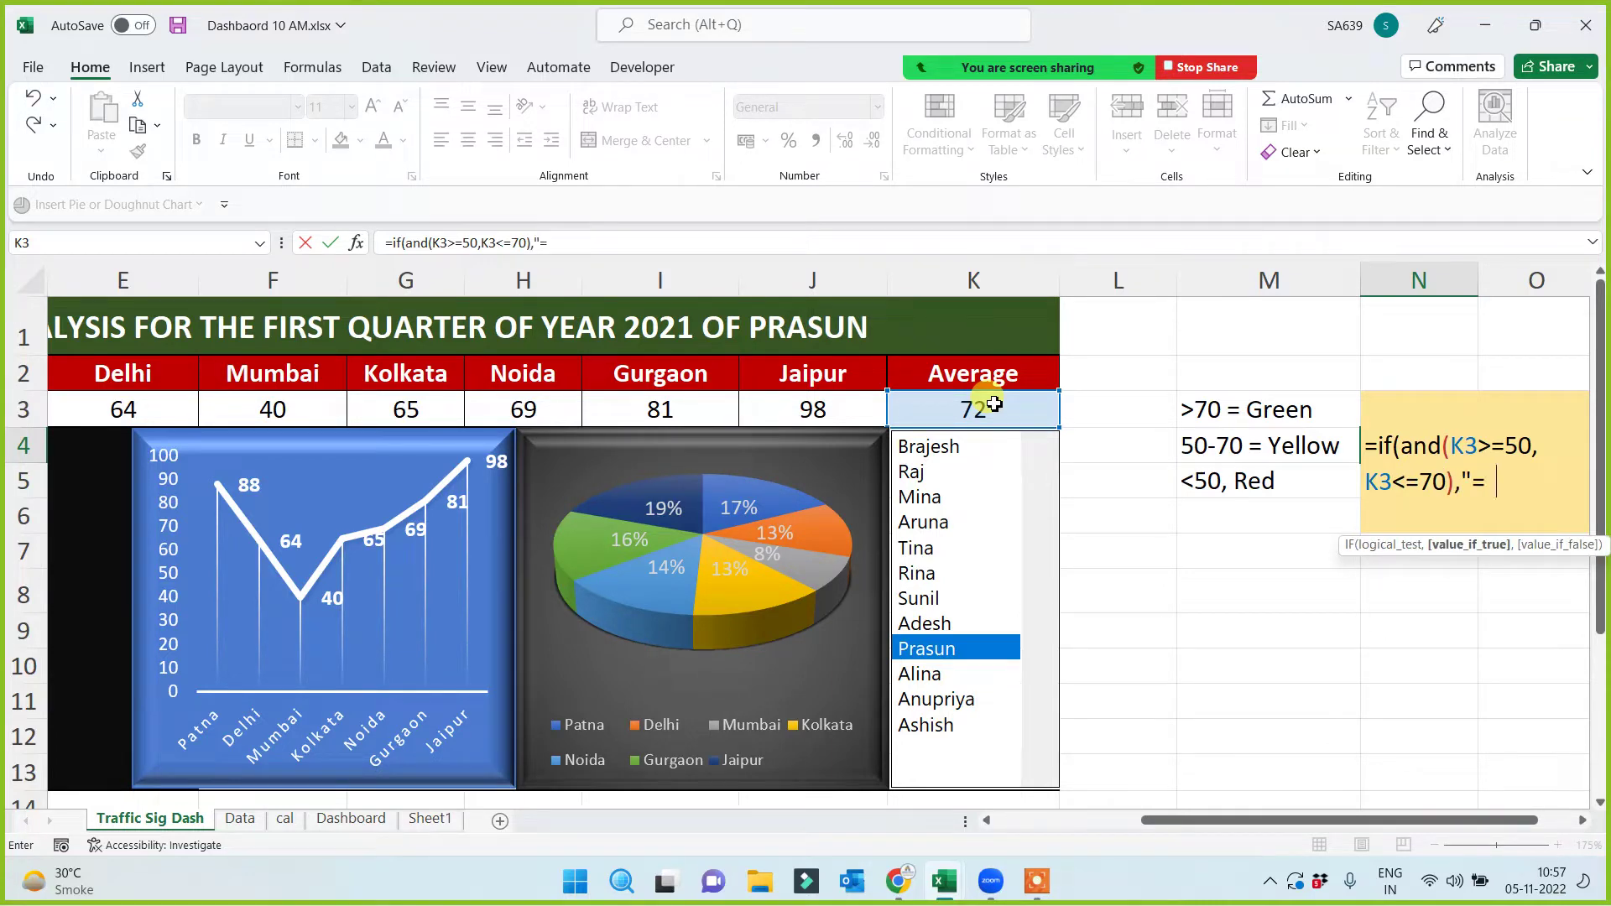
{"action": "type", "text": "\",\"\""}
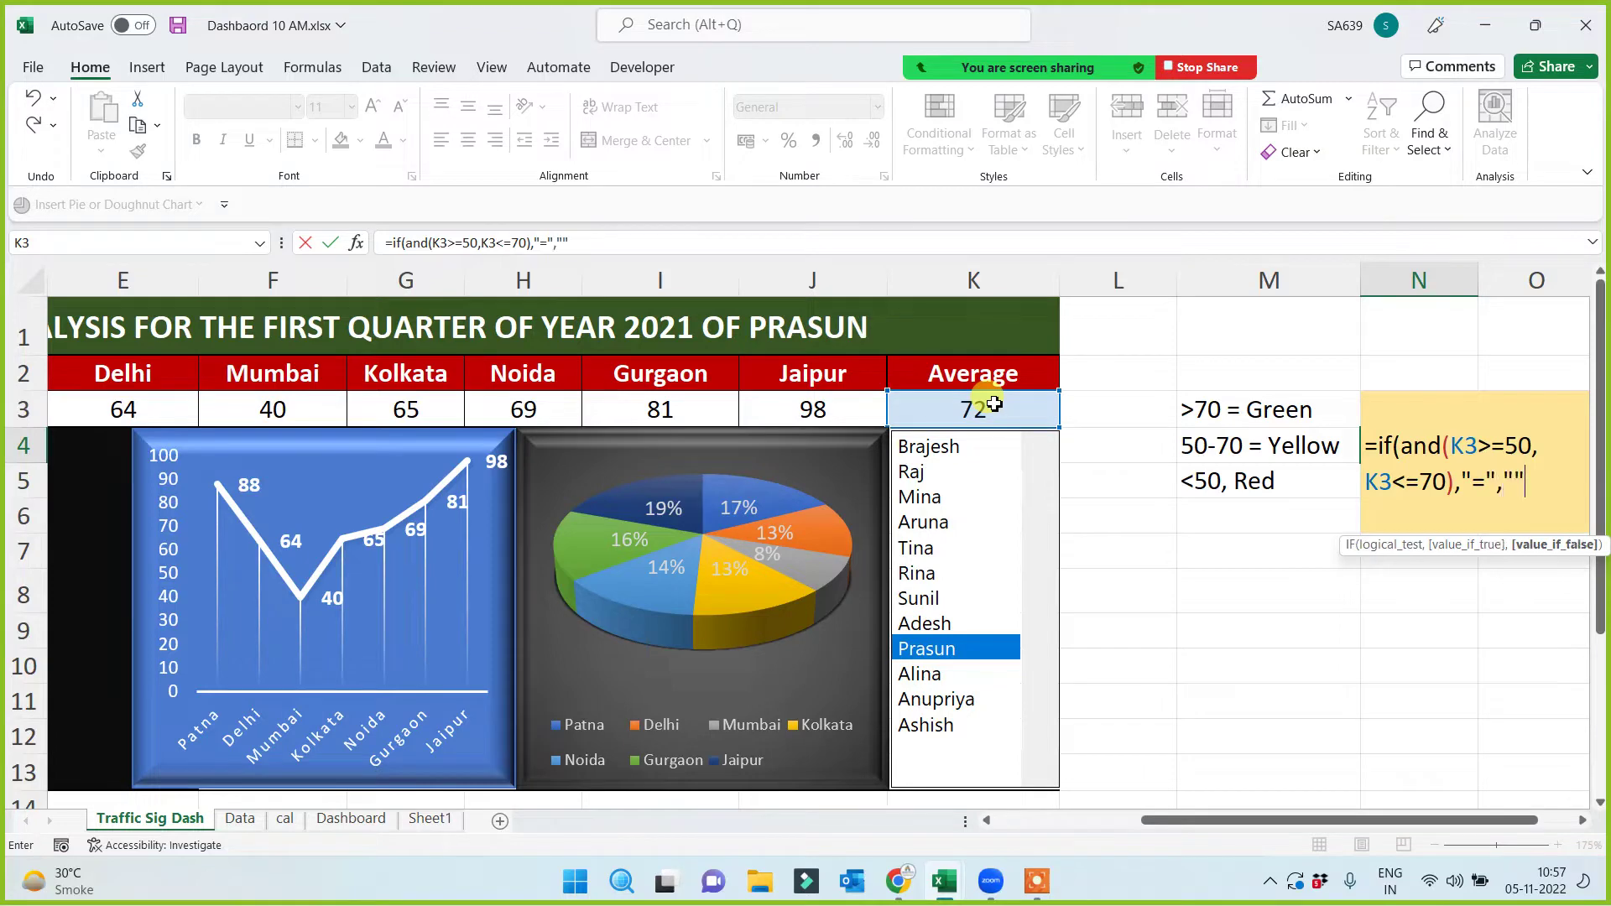
{"action": "type", "text": ")"}
{"action": "key", "text": "Return"}
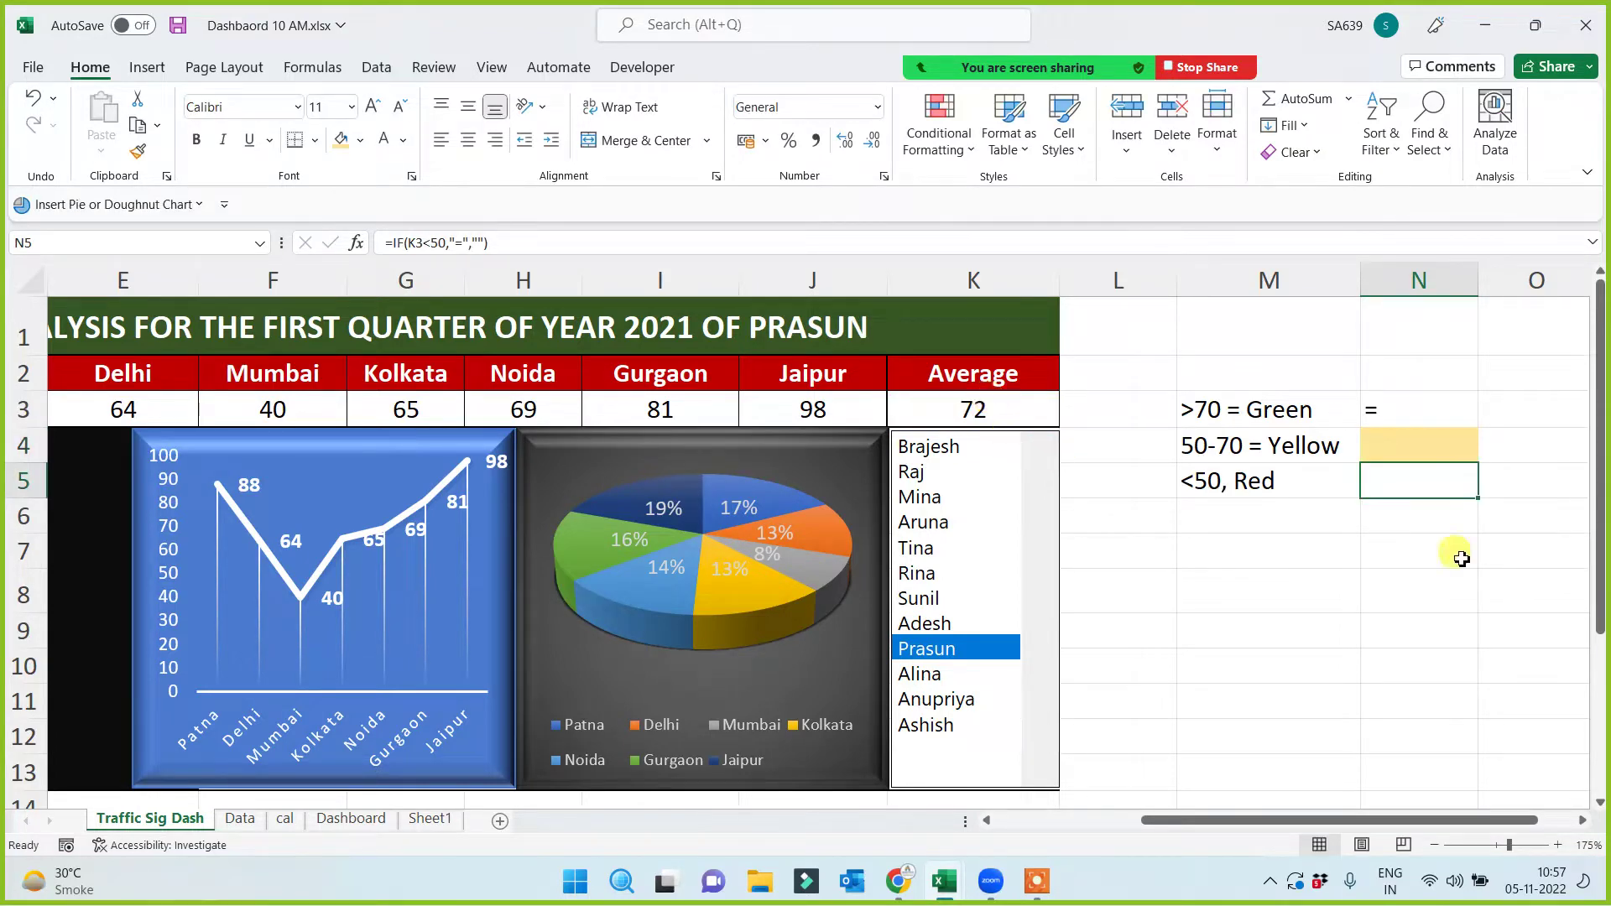
Switch through Adesh, Sunil, Aruna, Raj, Brajesh, Anupriya and Ashish, ending on Alina's 72 average
{"action": "left_click", "coordinate": [1431, 442]}
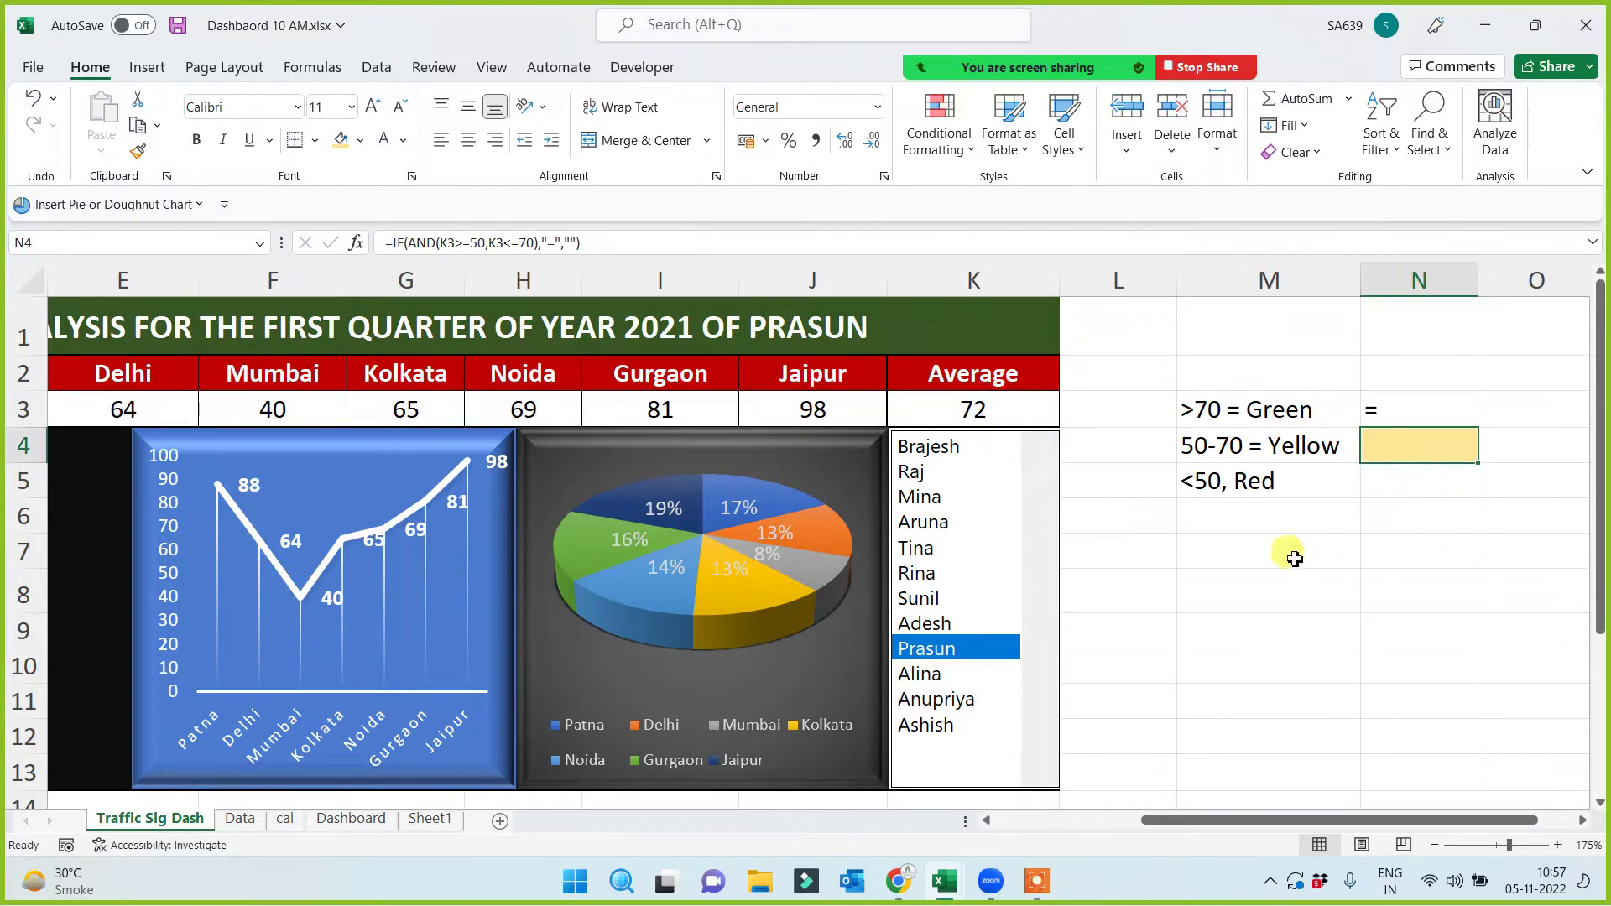
{"action": "left_click", "coordinate": [942, 624]}
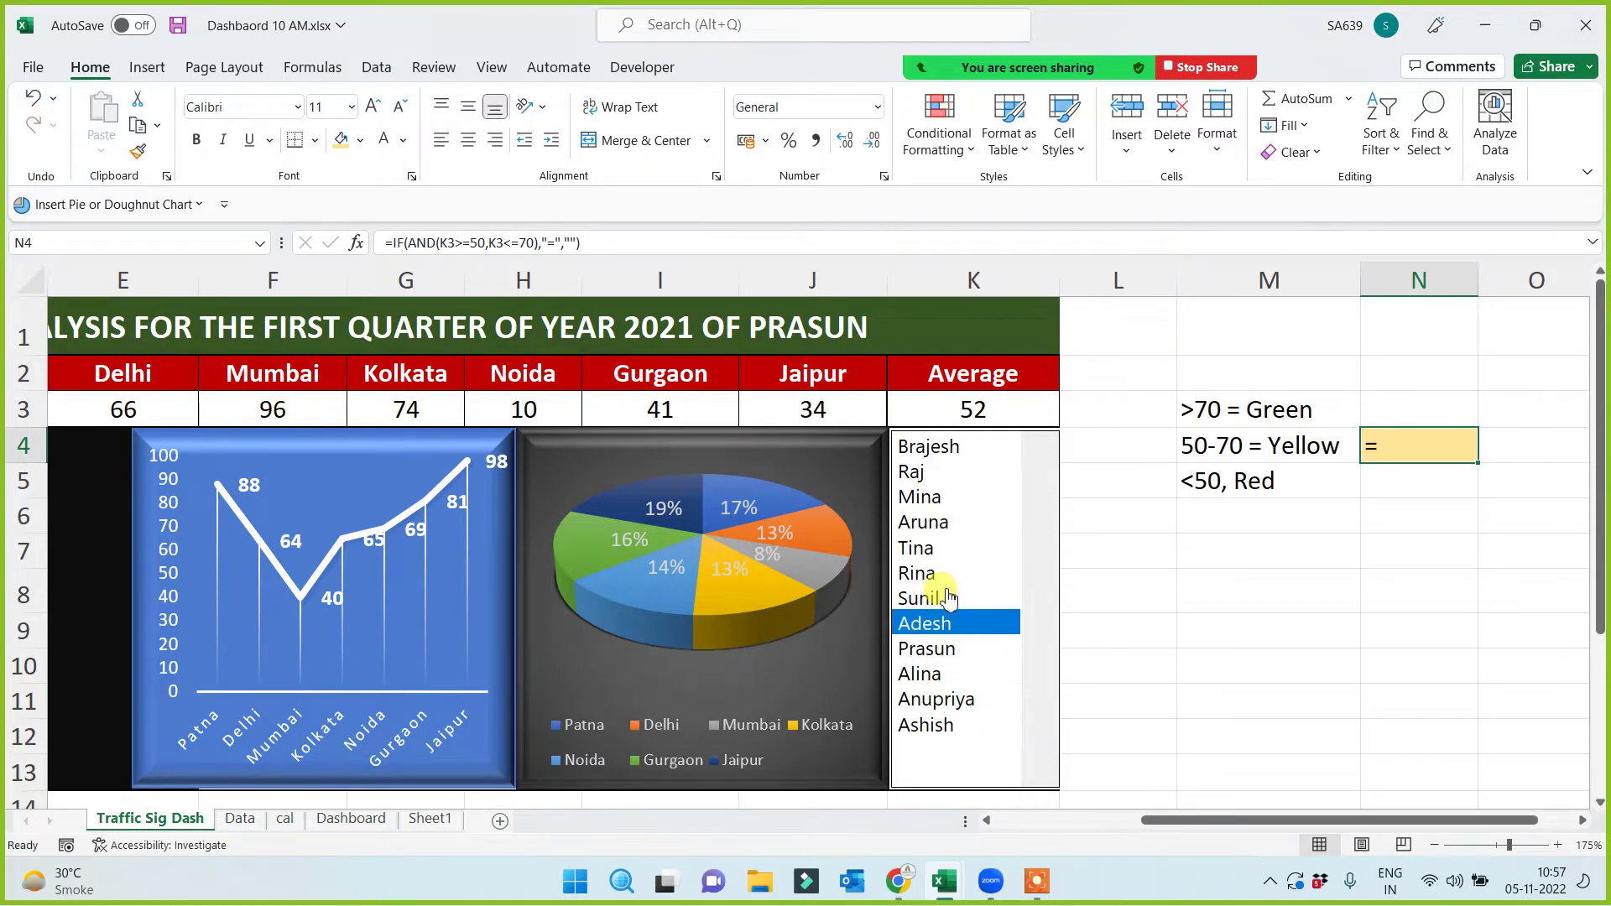
{"action": "left_click", "coordinate": [947, 598]}
{"action": "left_click", "coordinate": [927, 522]}
{"action": "left_click", "coordinate": [919, 471]}
{"action": "left_click", "coordinate": [938, 446]}
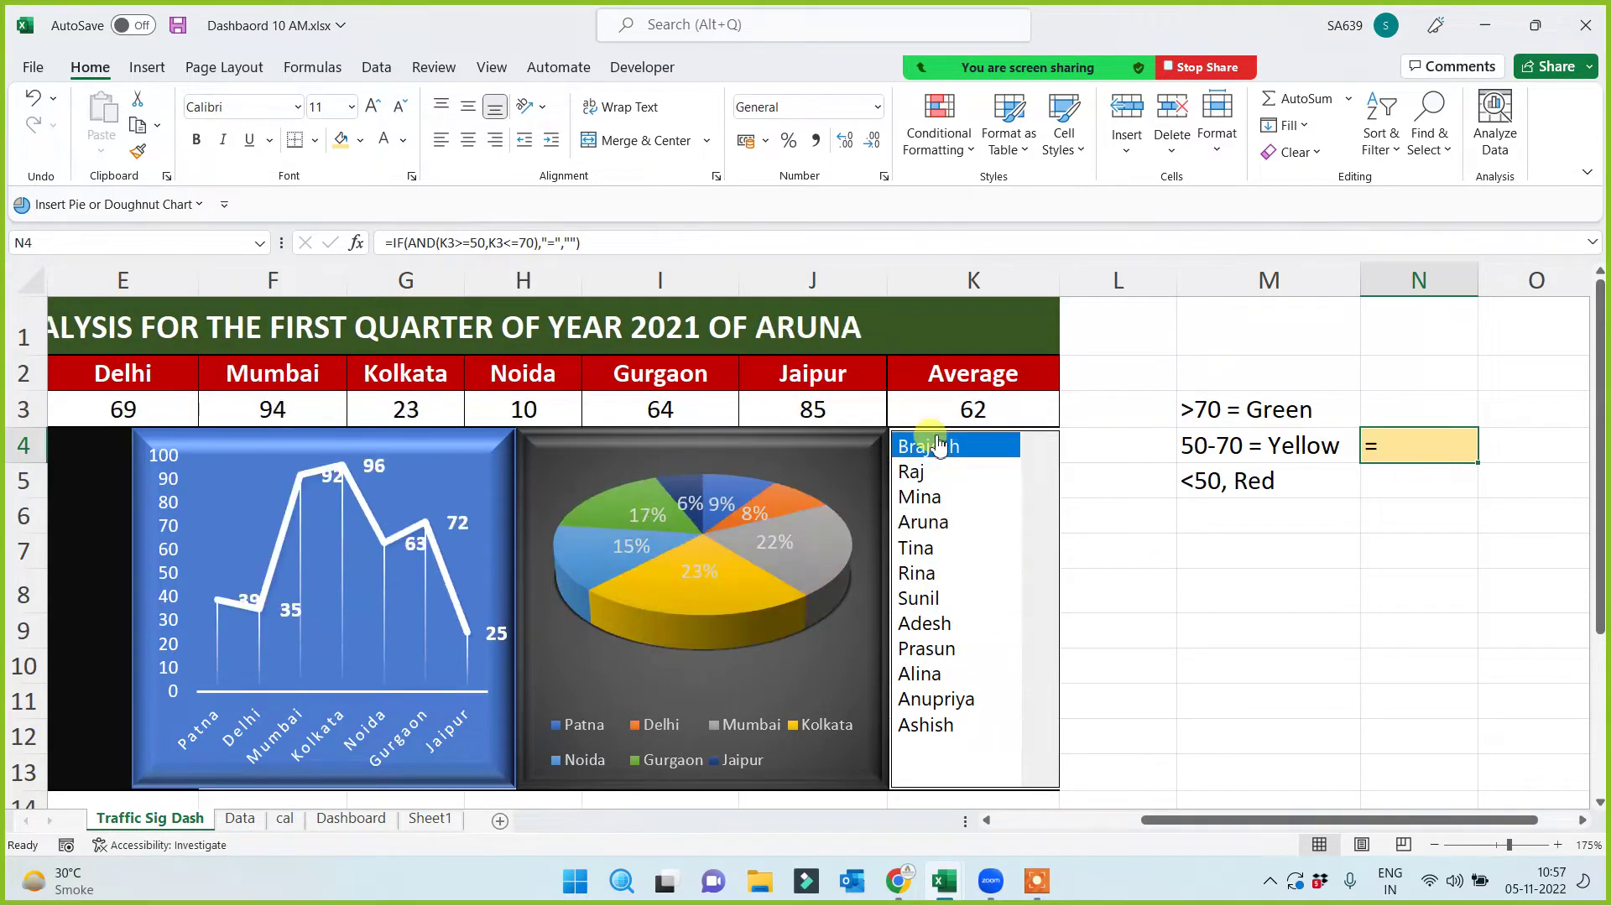
{"action": "left_click", "coordinate": [923, 522]}
{"action": "left_click", "coordinate": [925, 624]}
{"action": "left_click", "coordinate": [936, 699]}
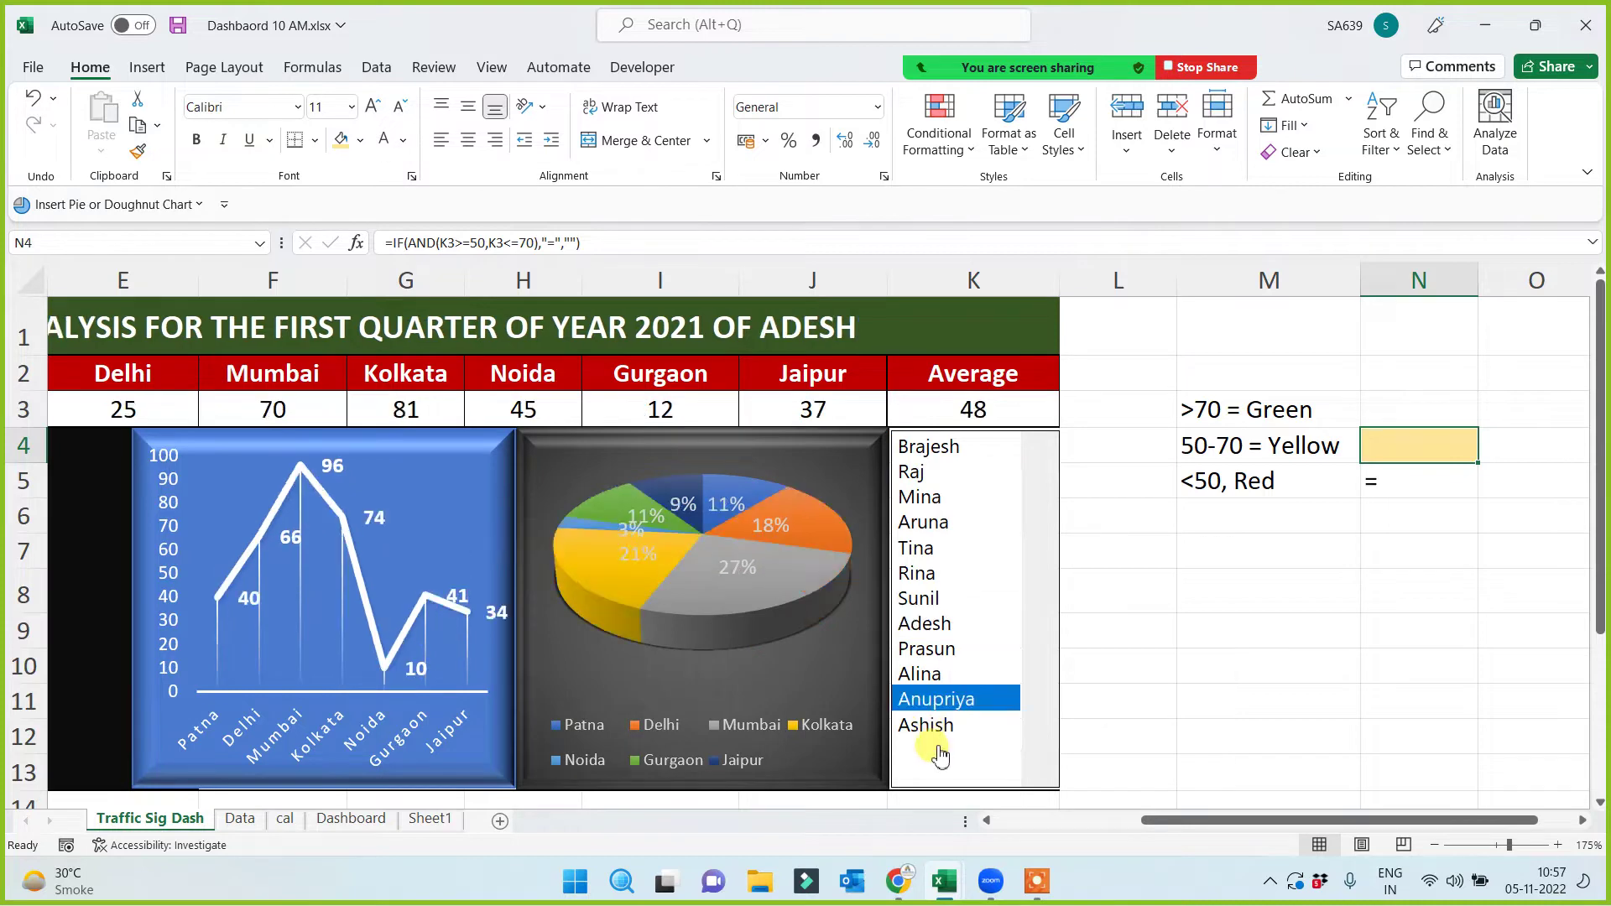
{"action": "left_click", "coordinate": [937, 727]}
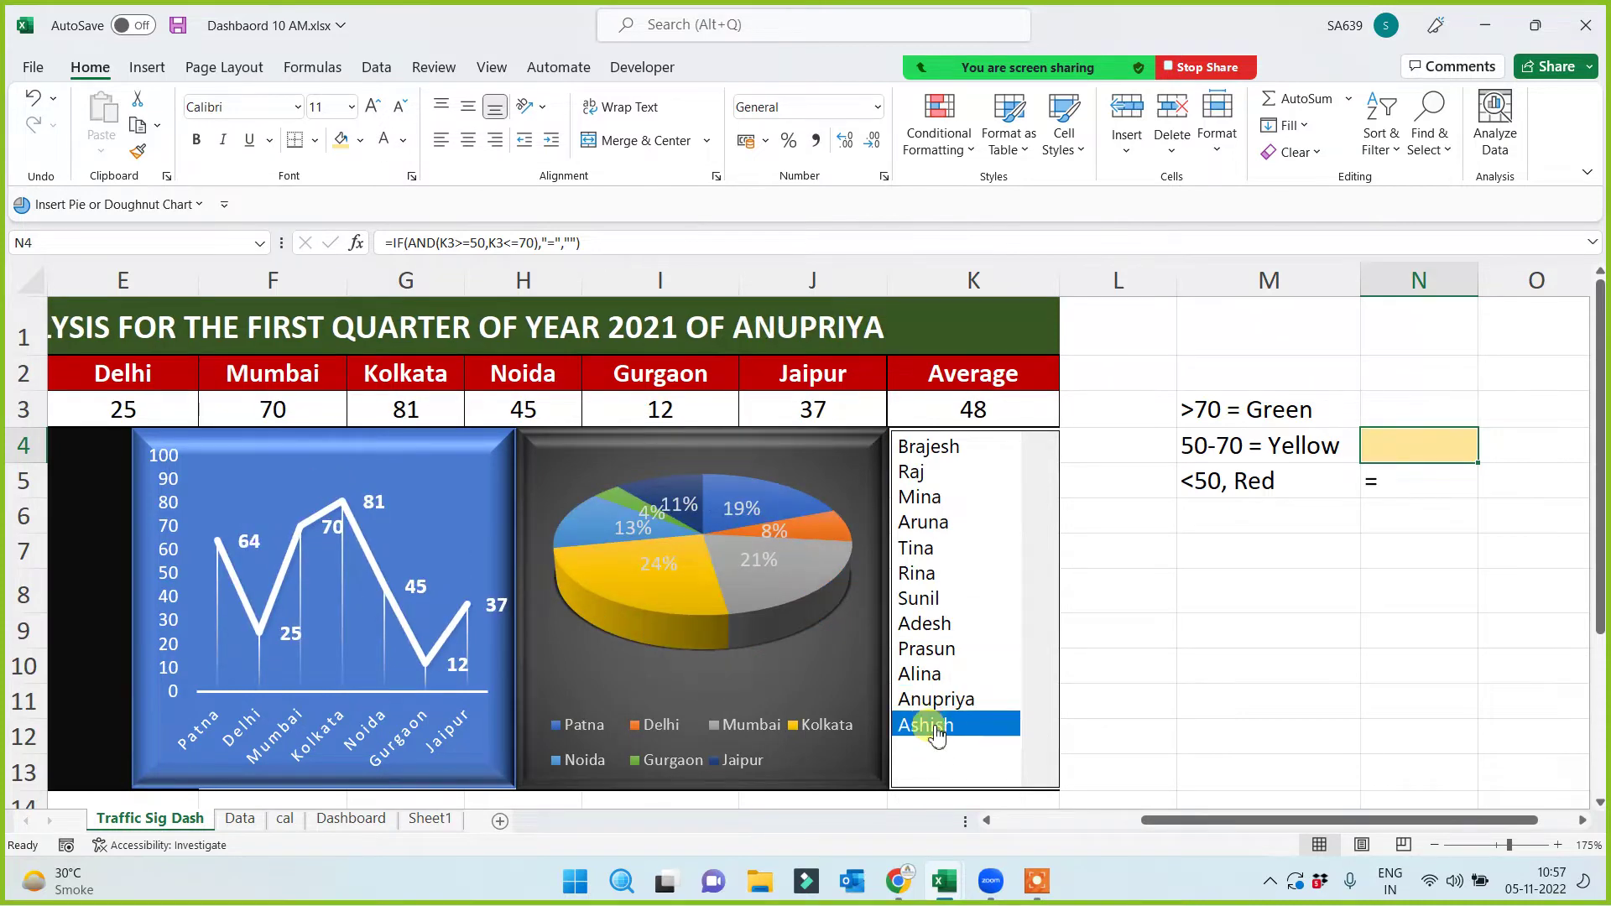
{"action": "left_click", "coordinate": [935, 698]}
{"action": "left_click", "coordinate": [939, 674]}
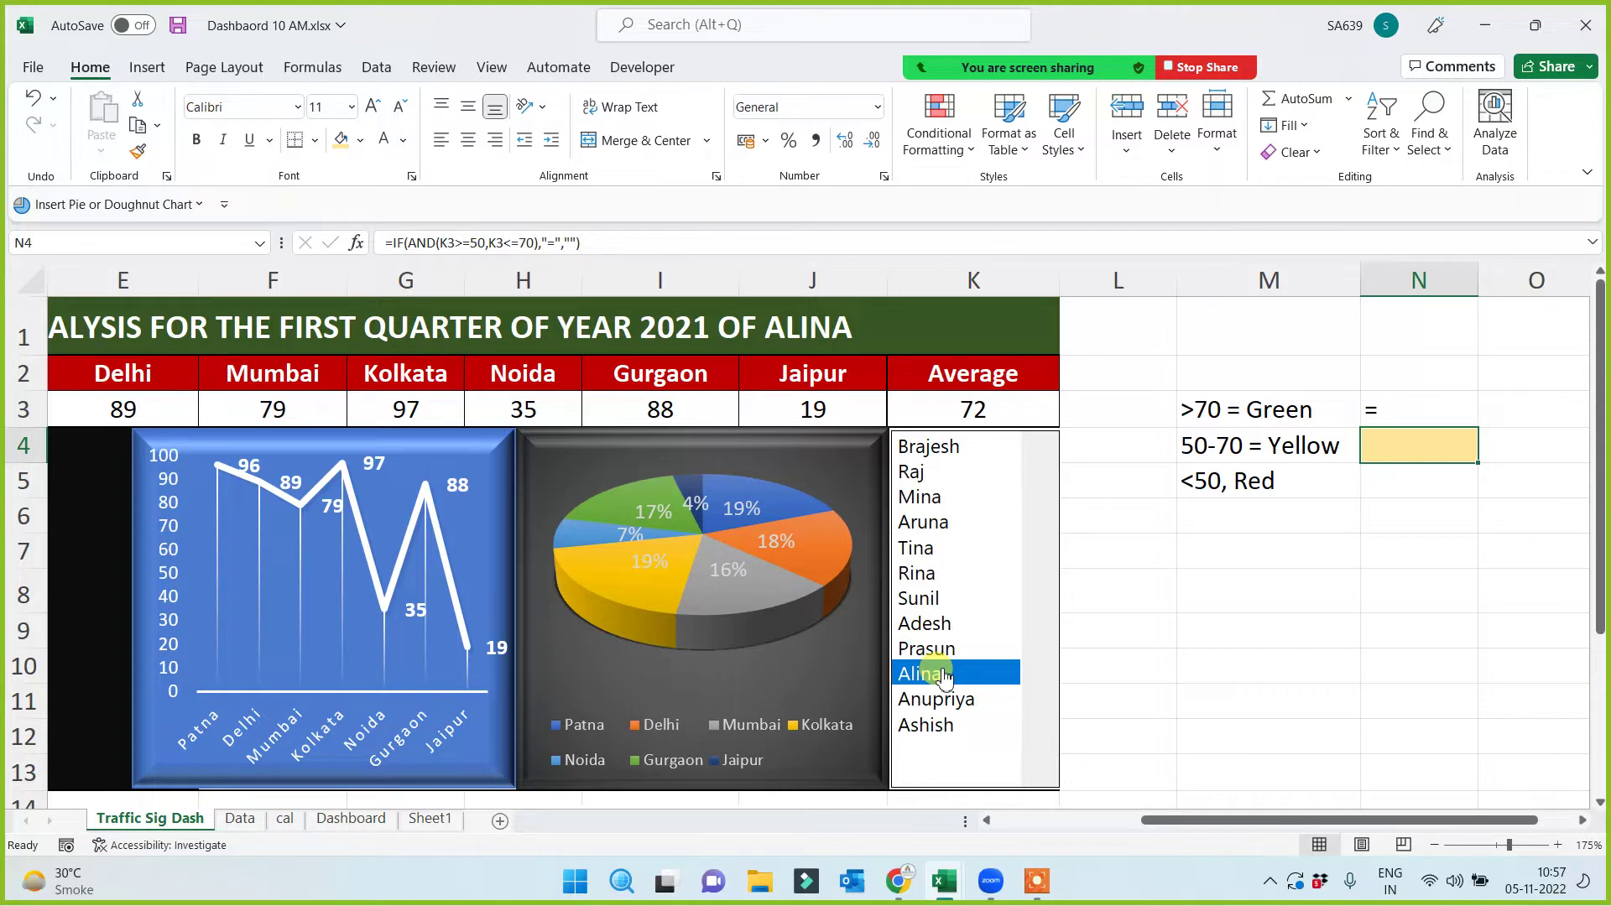
Review the marker formulas in N3, N4 and N5 without changing them
{"action": "left_click_drag", "start_coordinate": [1372, 411], "coordinate": [1373, 482]}
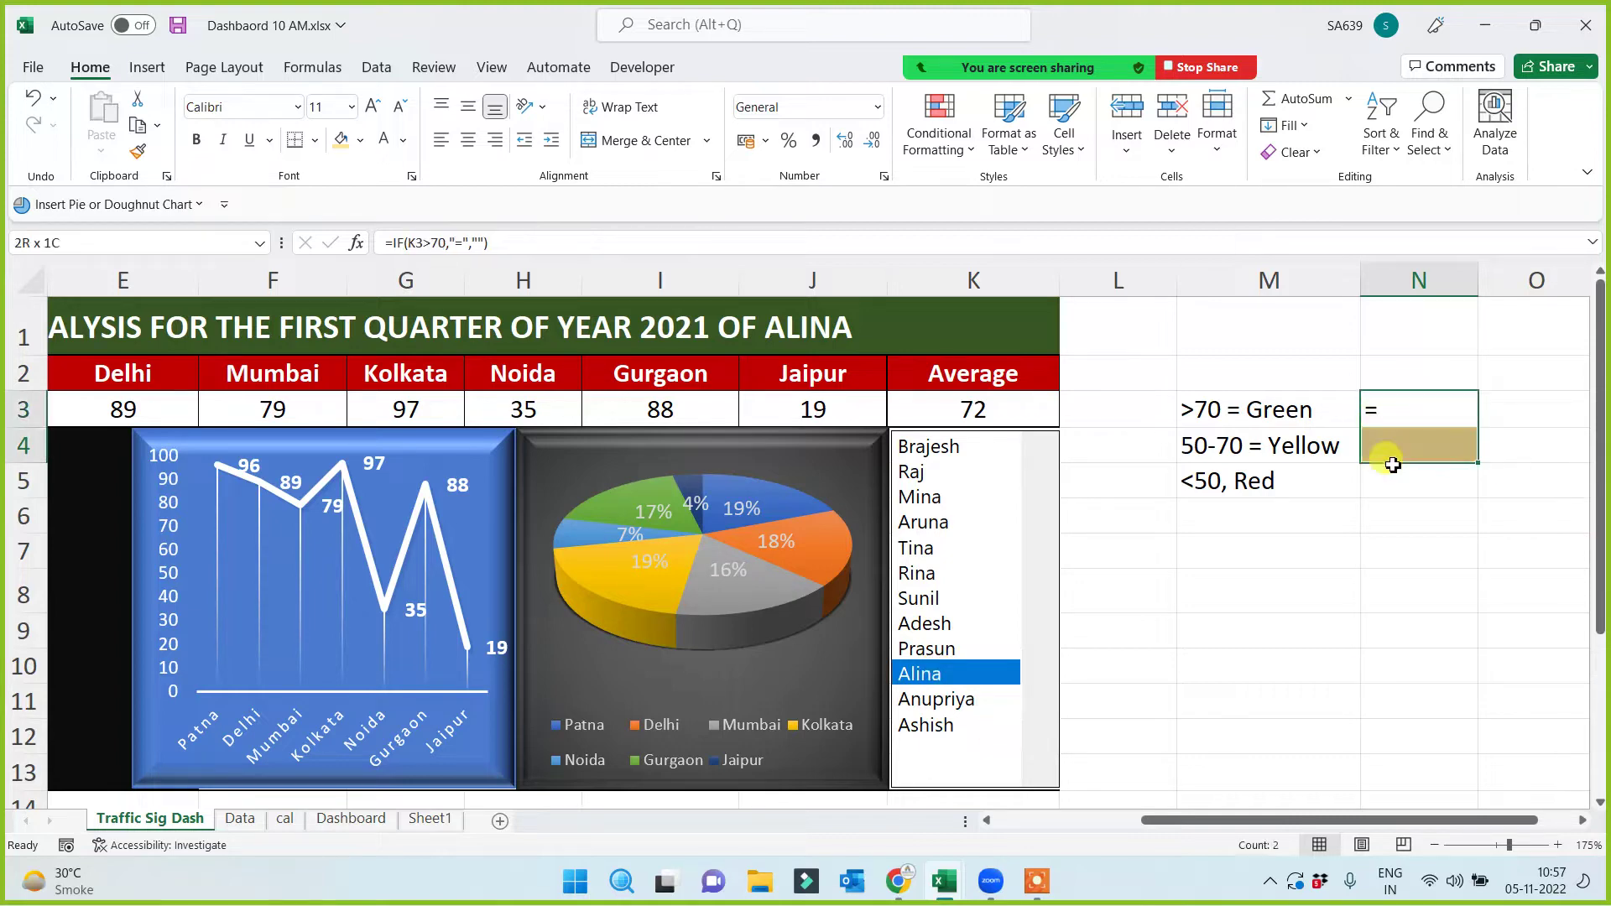
{"action": "left_click", "coordinate": [1346, 568]}
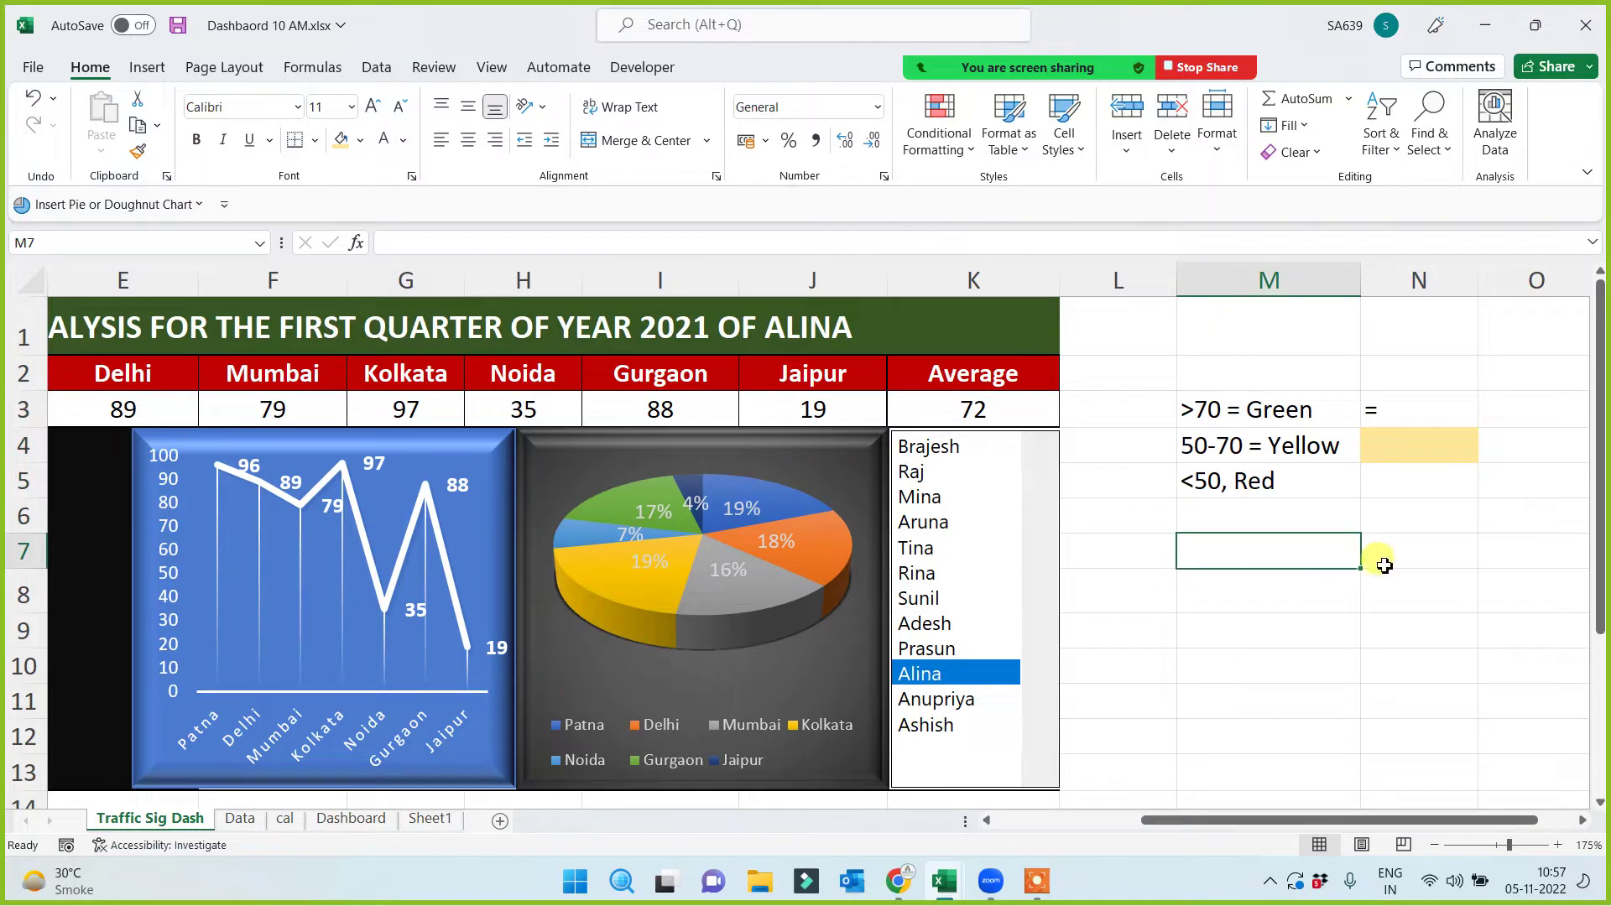
{"action": "left_click", "coordinate": [1408, 413]}
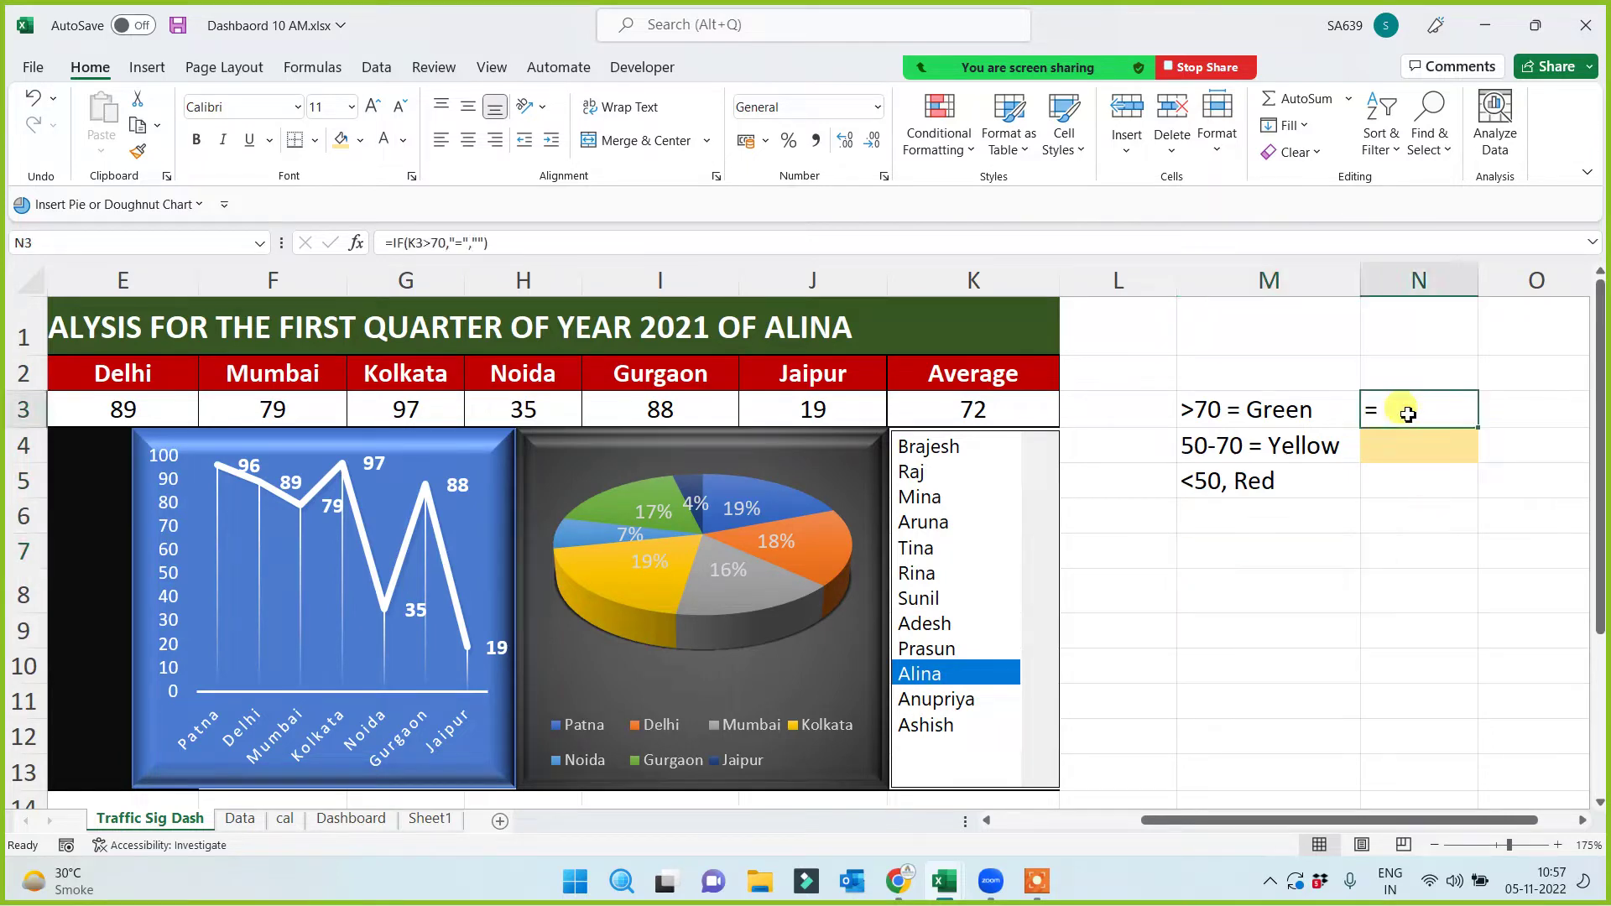
{"action": "left_click", "coordinate": [1395, 483]}
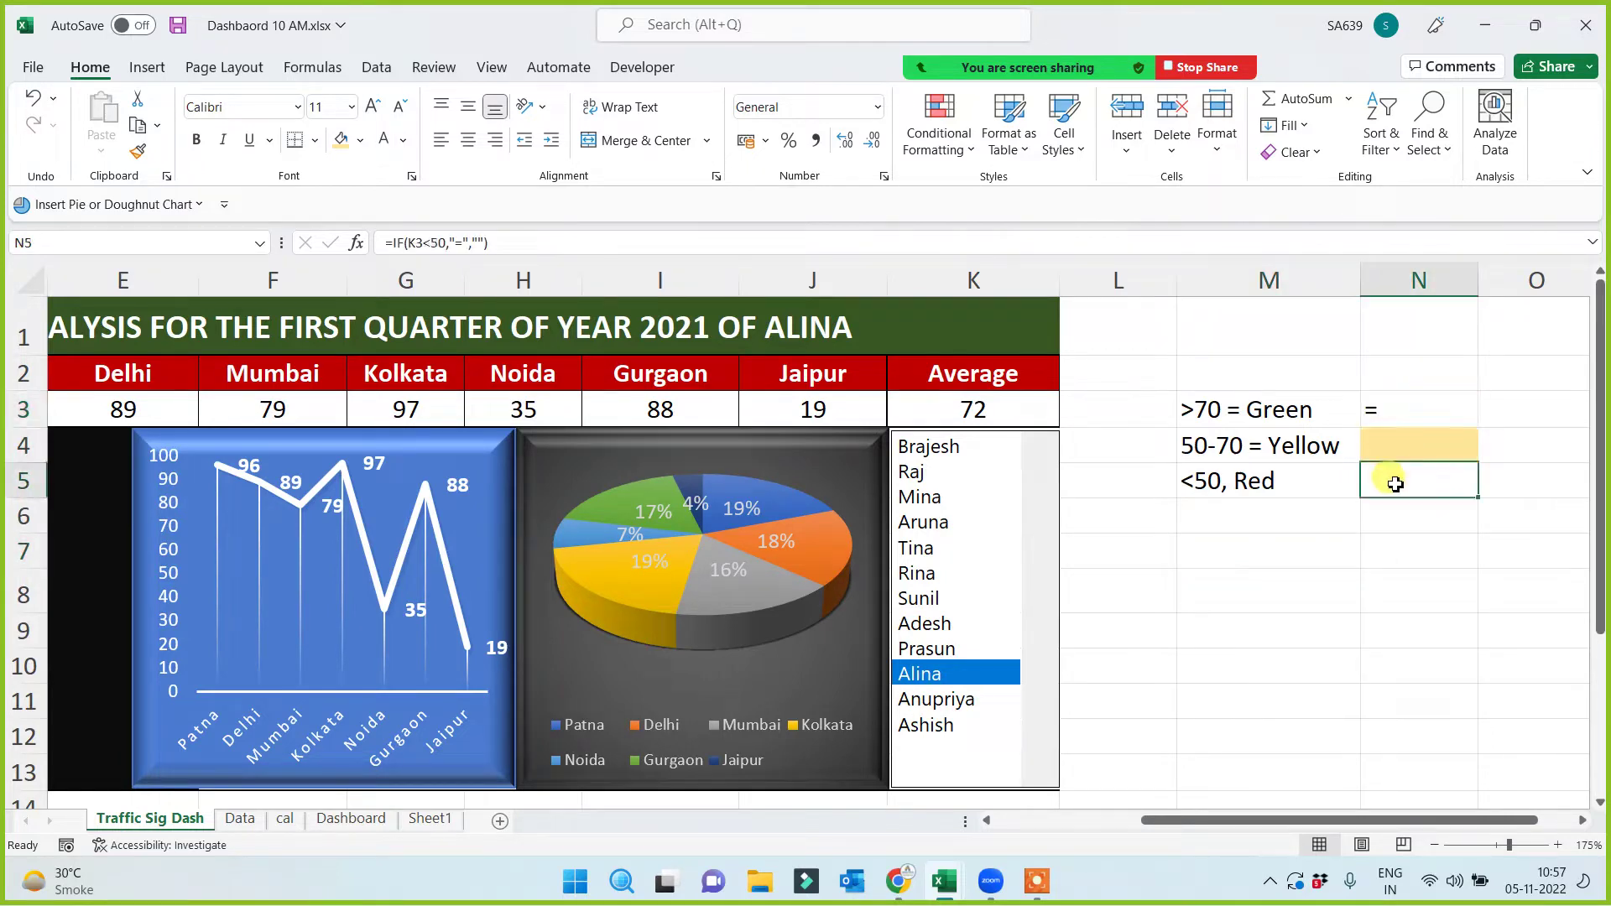
{"action": "left_click", "coordinate": [1402, 442]}
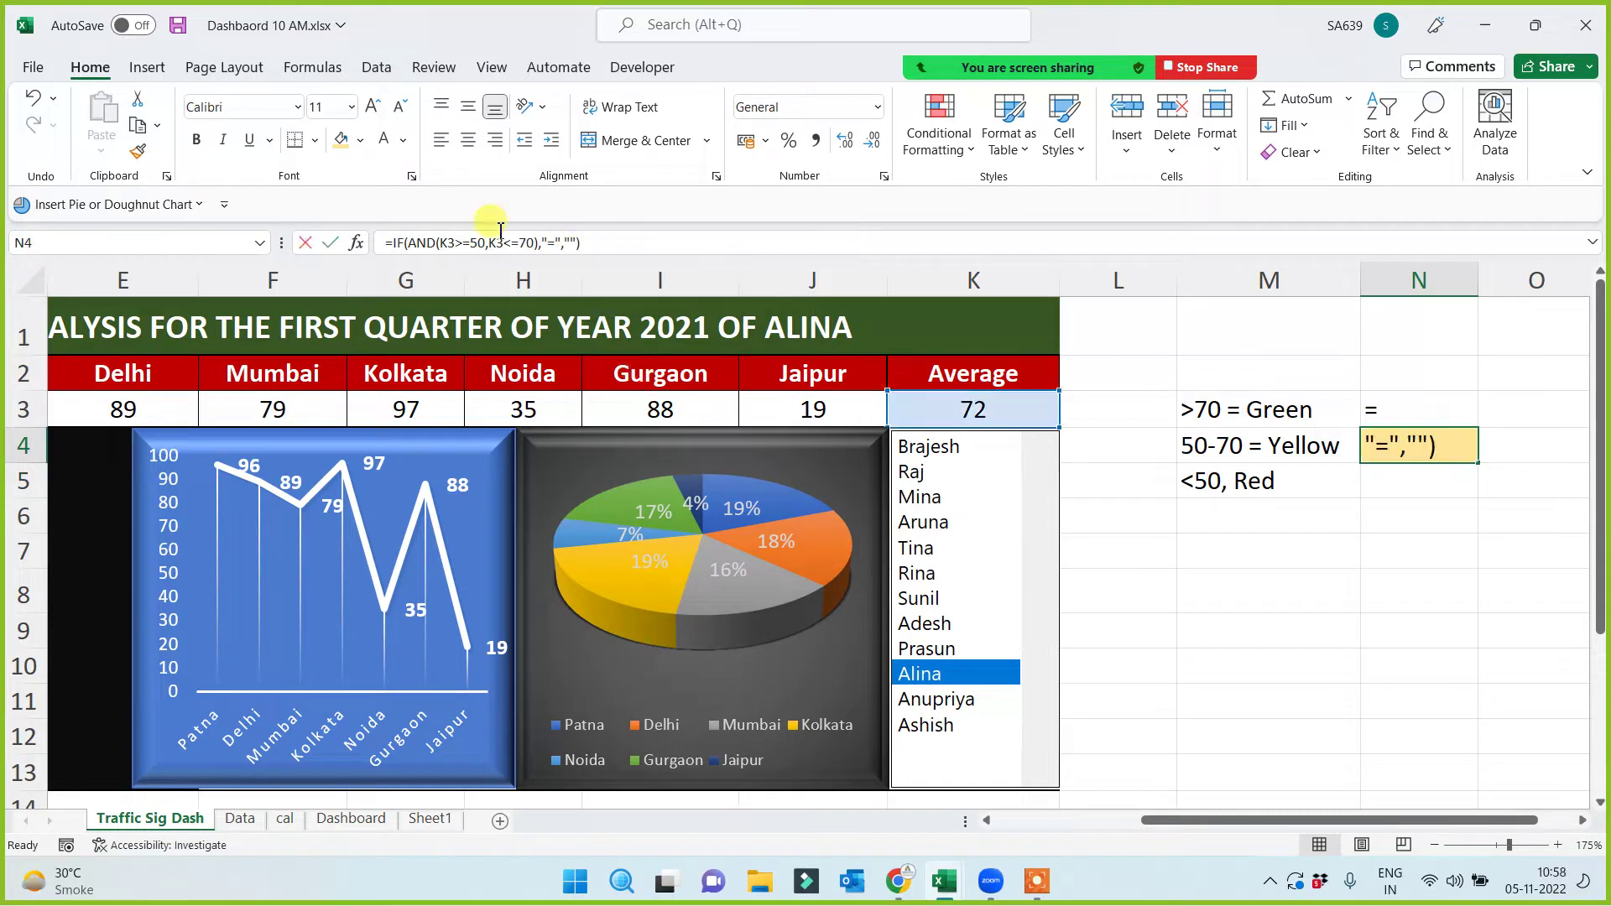
{"action": "left_click_drag", "start_coordinate": [585, 240], "coordinate": [382, 243]}
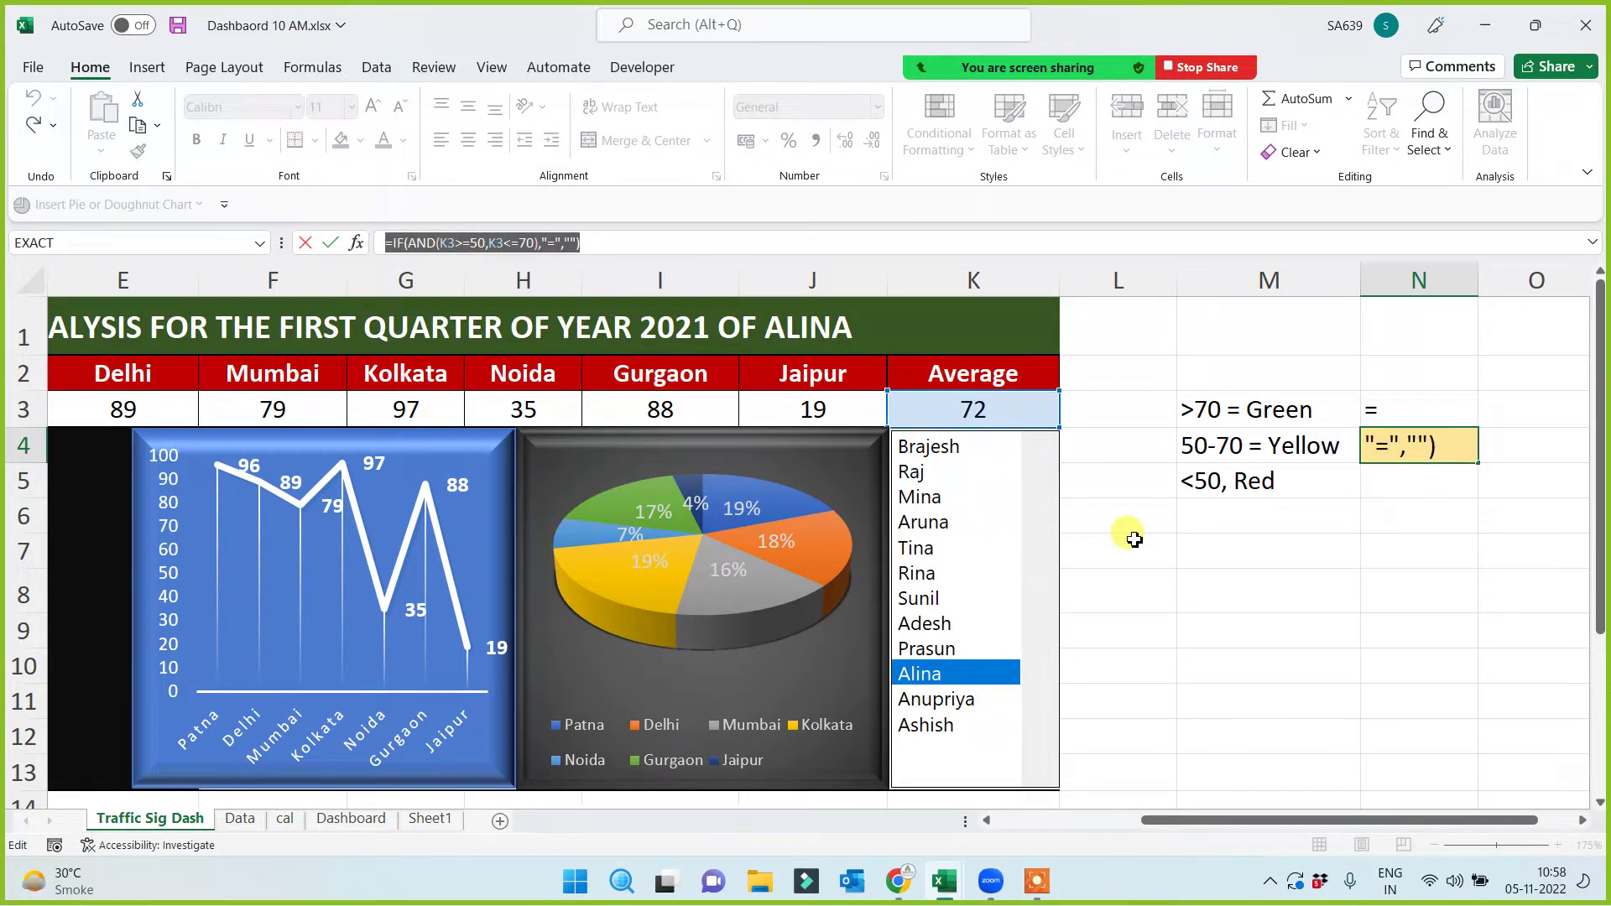
{"action": "key", "text": "Escape"}
{"action": "left_click", "coordinate": [1239, 577]}
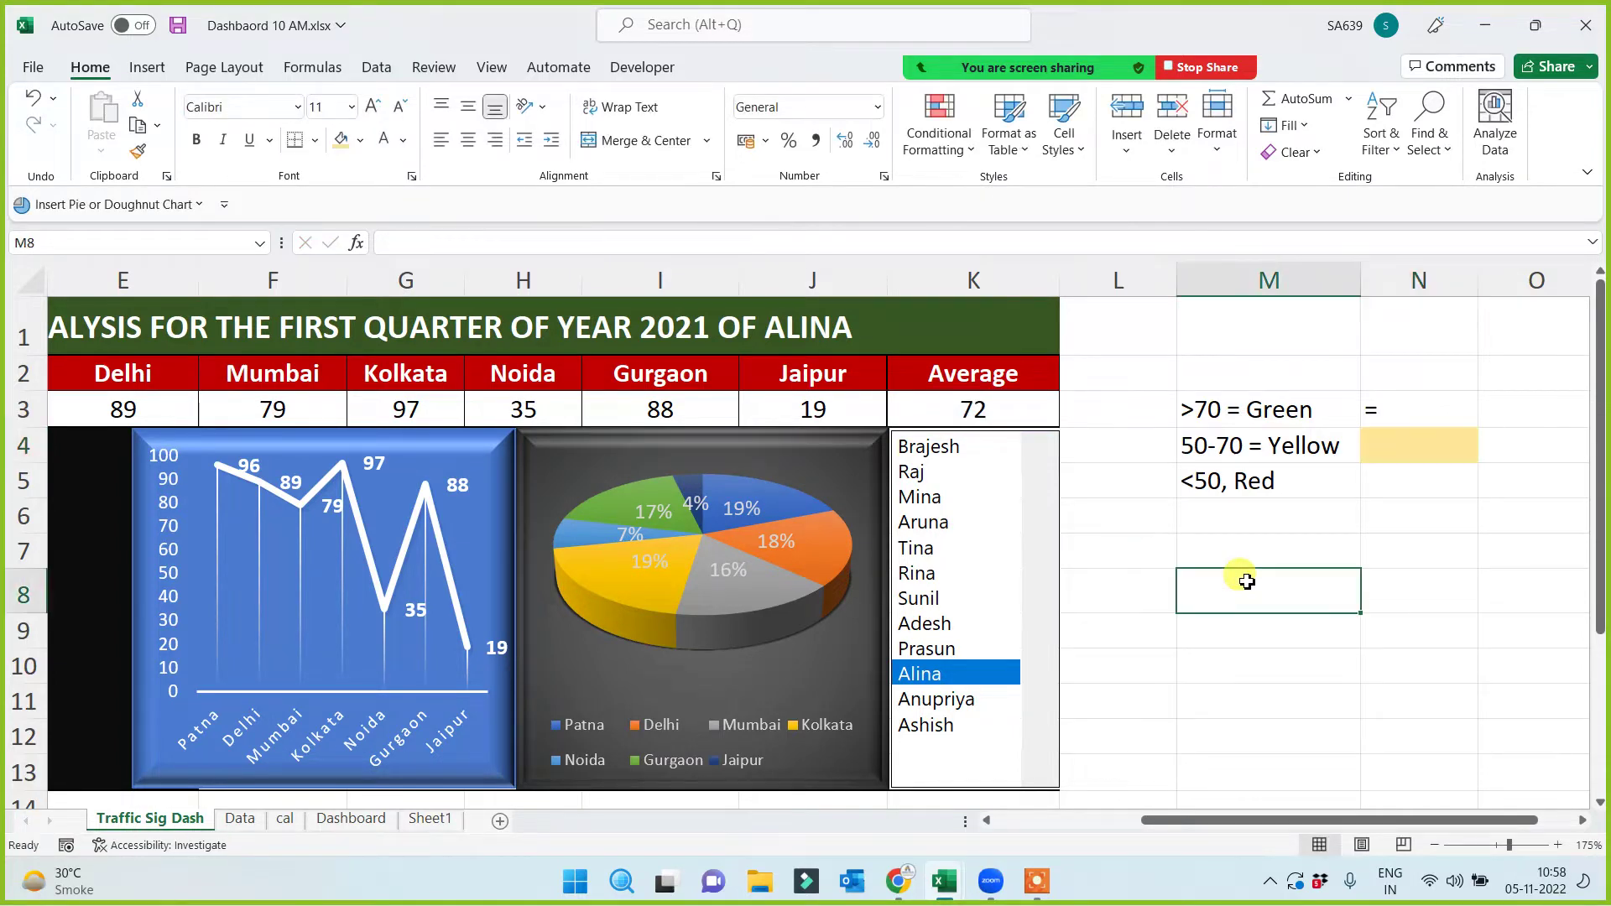
{"action": "left_click", "coordinate": [1377, 453]}
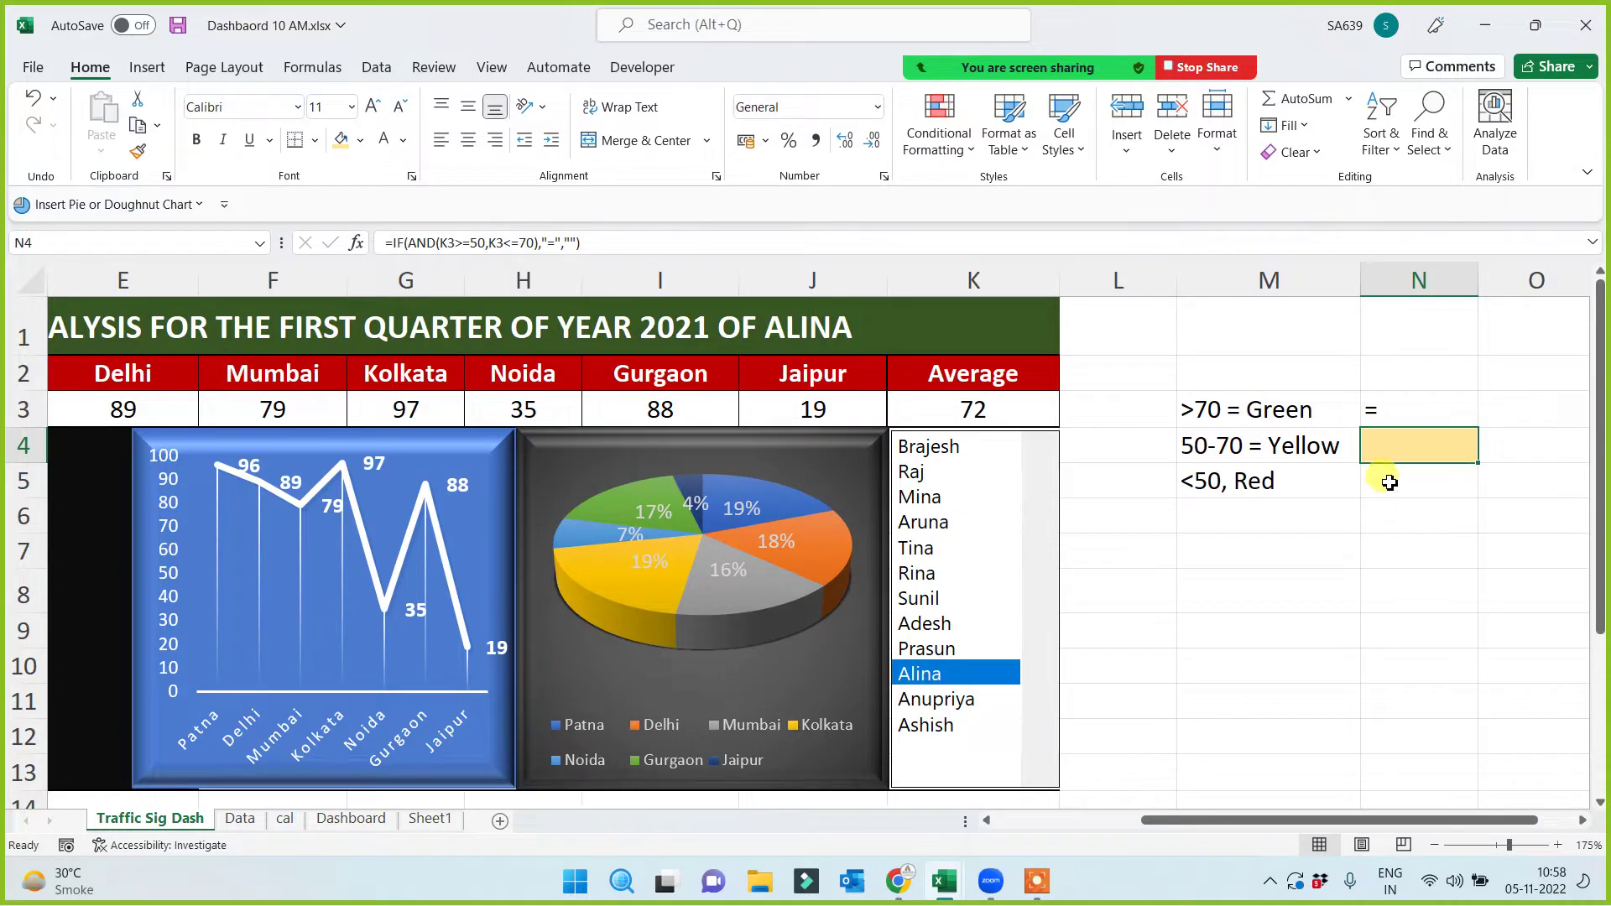
{"action": "left_click", "coordinate": [1388, 480]}
{"action": "left_click_drag", "start_coordinate": [1399, 412], "coordinate": [1387, 474]}
{"action": "left_click", "coordinate": [1295, 550]}
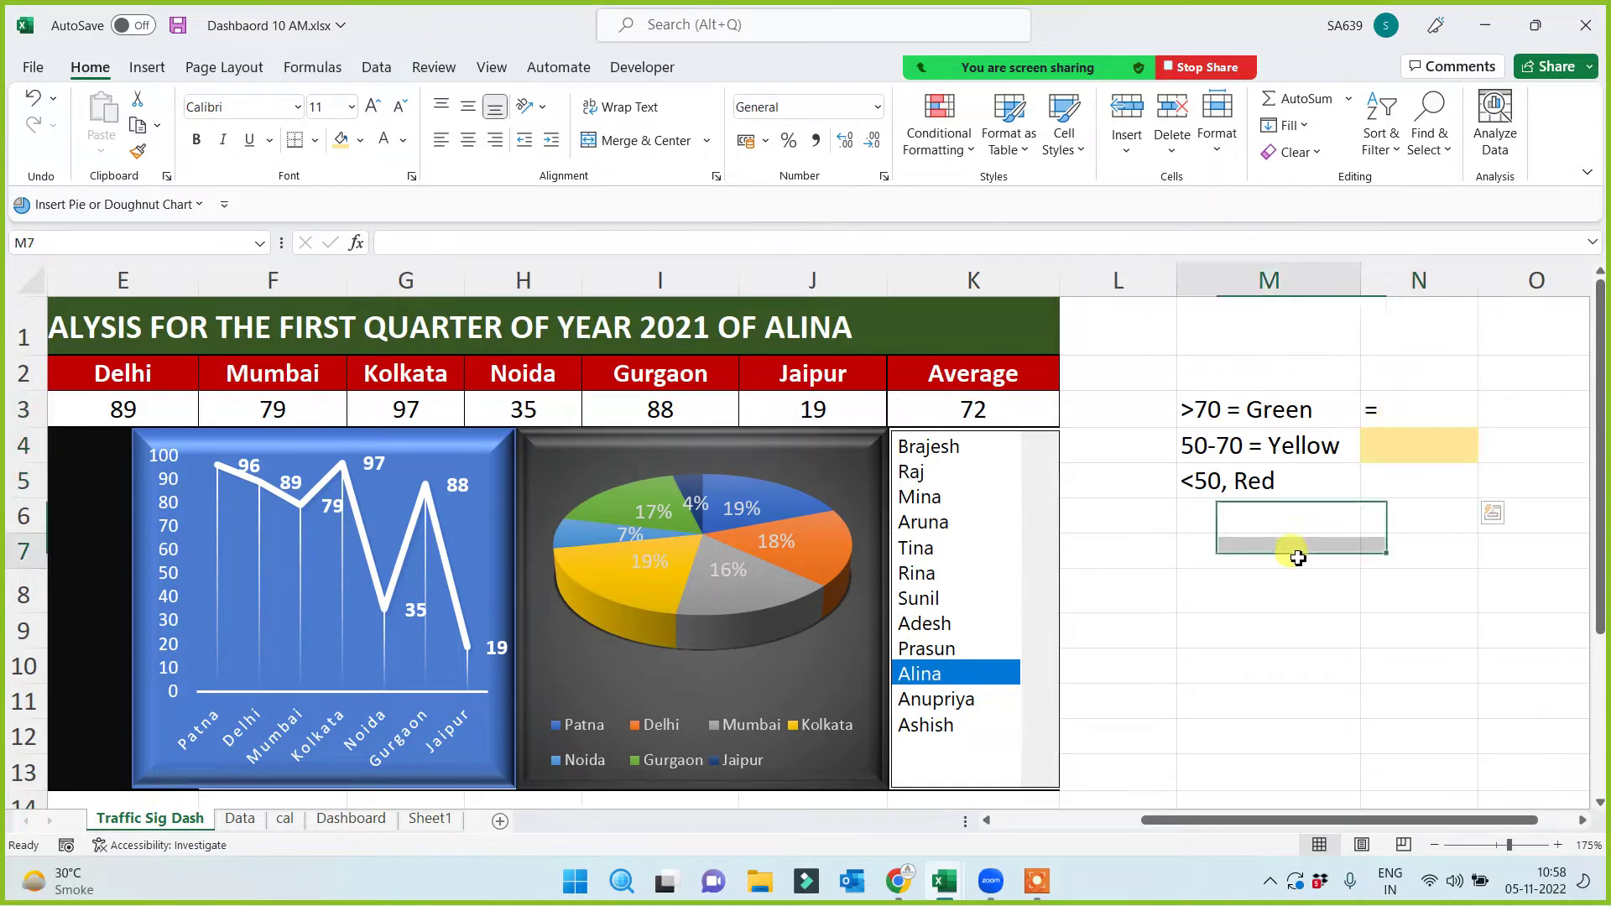
{"action": "key", "text": "Left"}
{"action": "key", "text": "Left"}
{"action": "key", "text": "Left"}
{"action": "key", "text": "Left"}
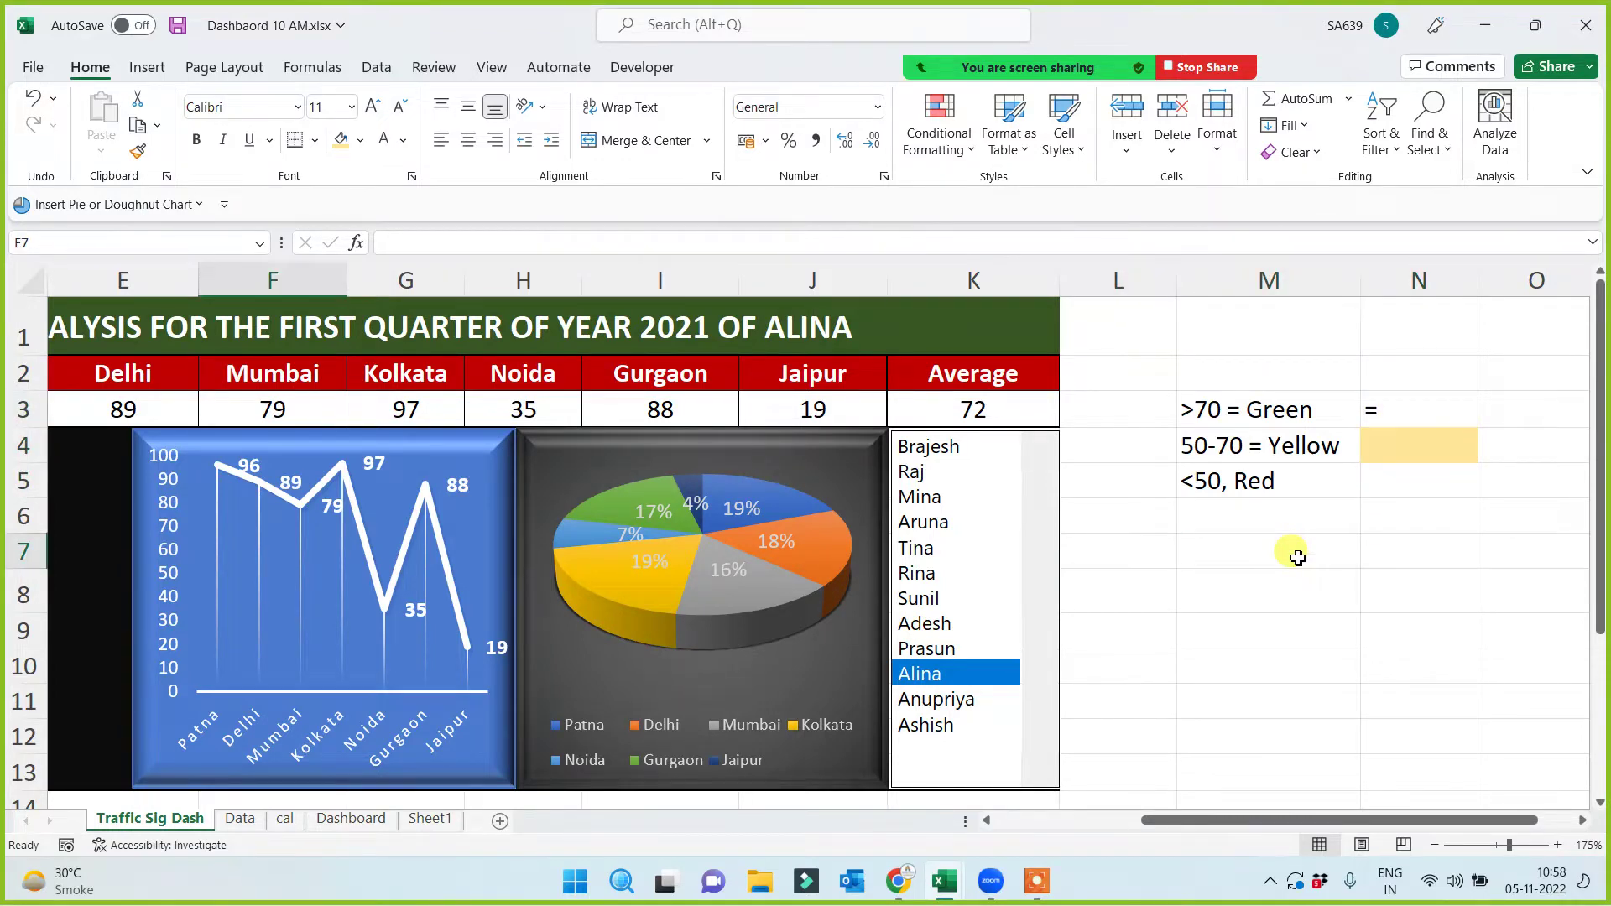
{"action": "key", "text": "Left"}
{"action": "key", "text": "Left"}
{"action": "key", "text": "Left"}
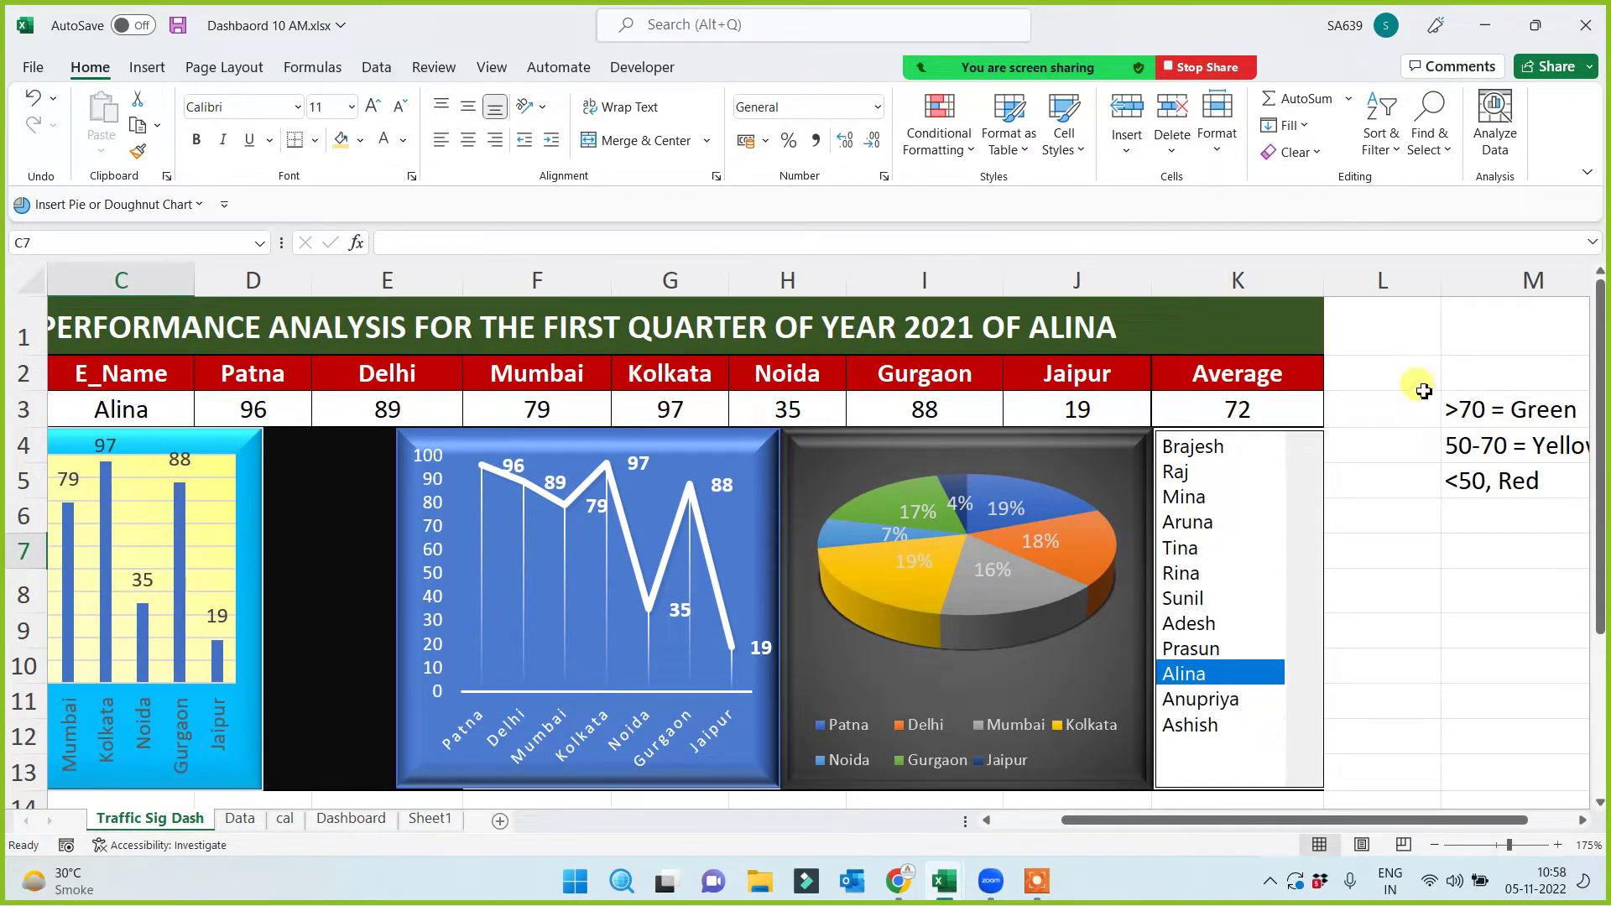
Narrow columns L and M so the column N markers sit beside the dashboard
{"action": "left_click_drag", "start_coordinate": [1439, 285], "coordinate": [1388, 289]}
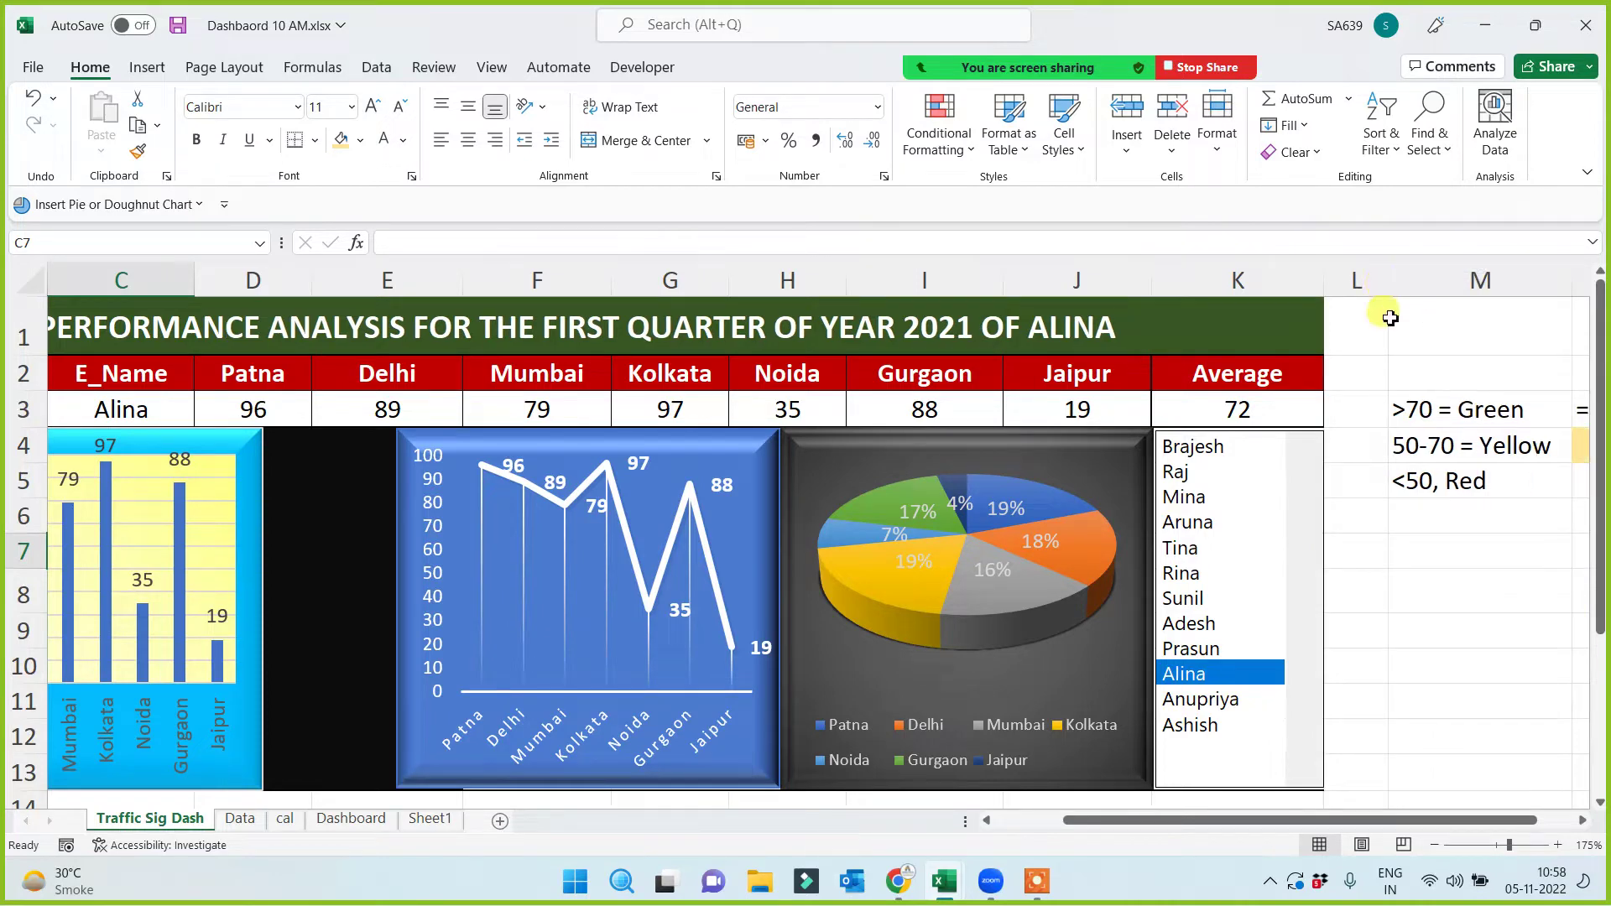
{"action": "left_click_drag", "start_coordinate": [1571, 288], "coordinate": [1497, 288]}
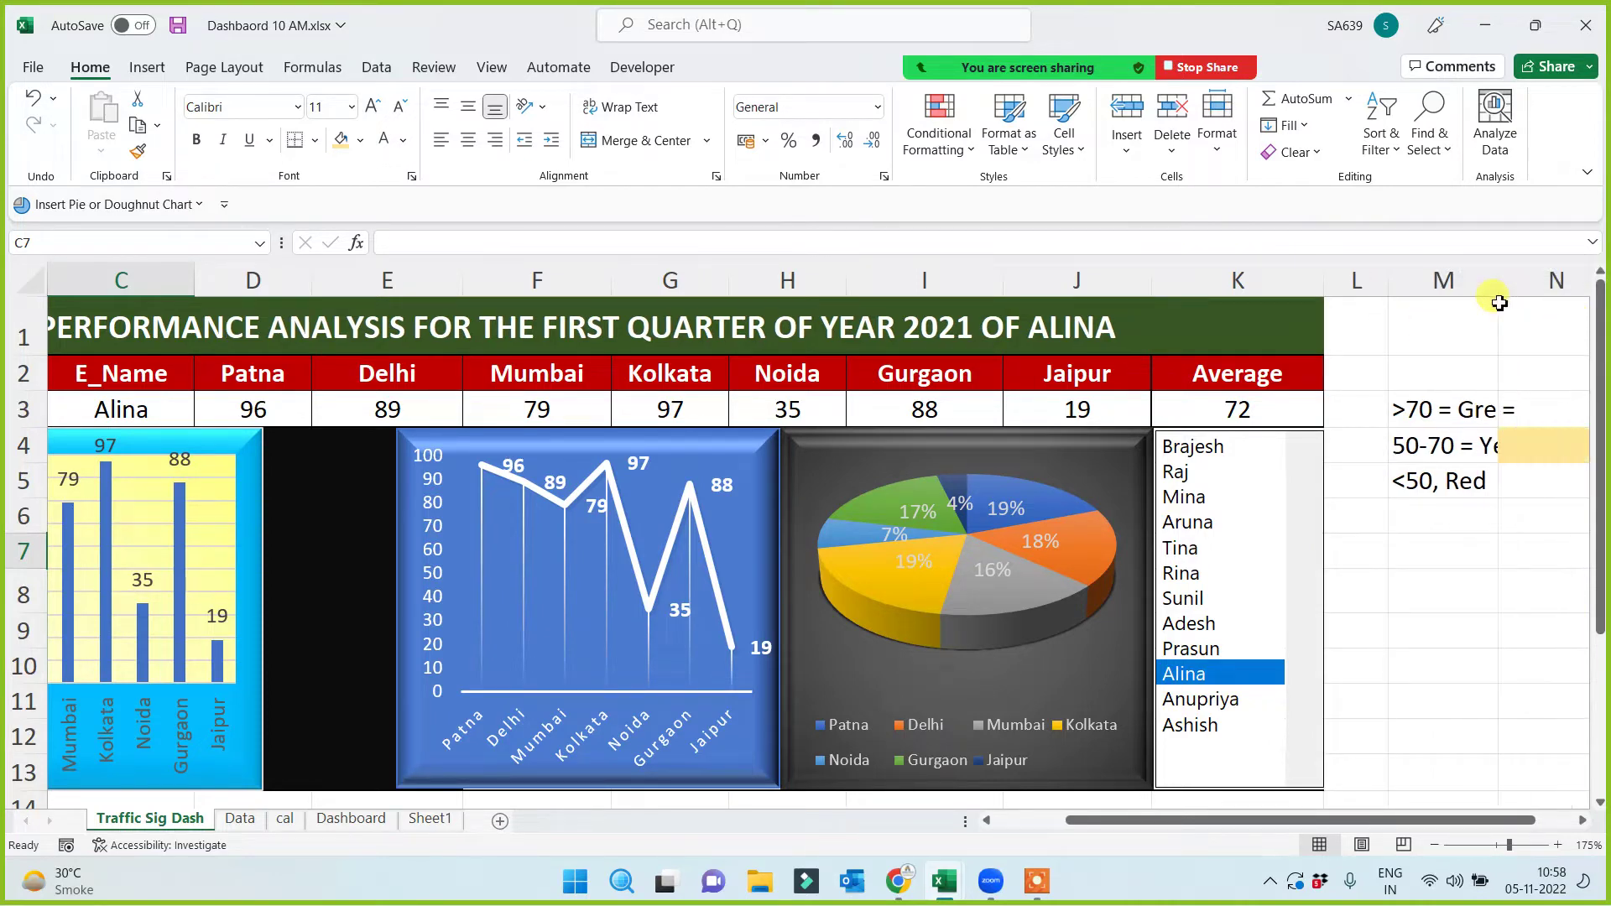
{"action": "left_click", "coordinate": [356, 490]}
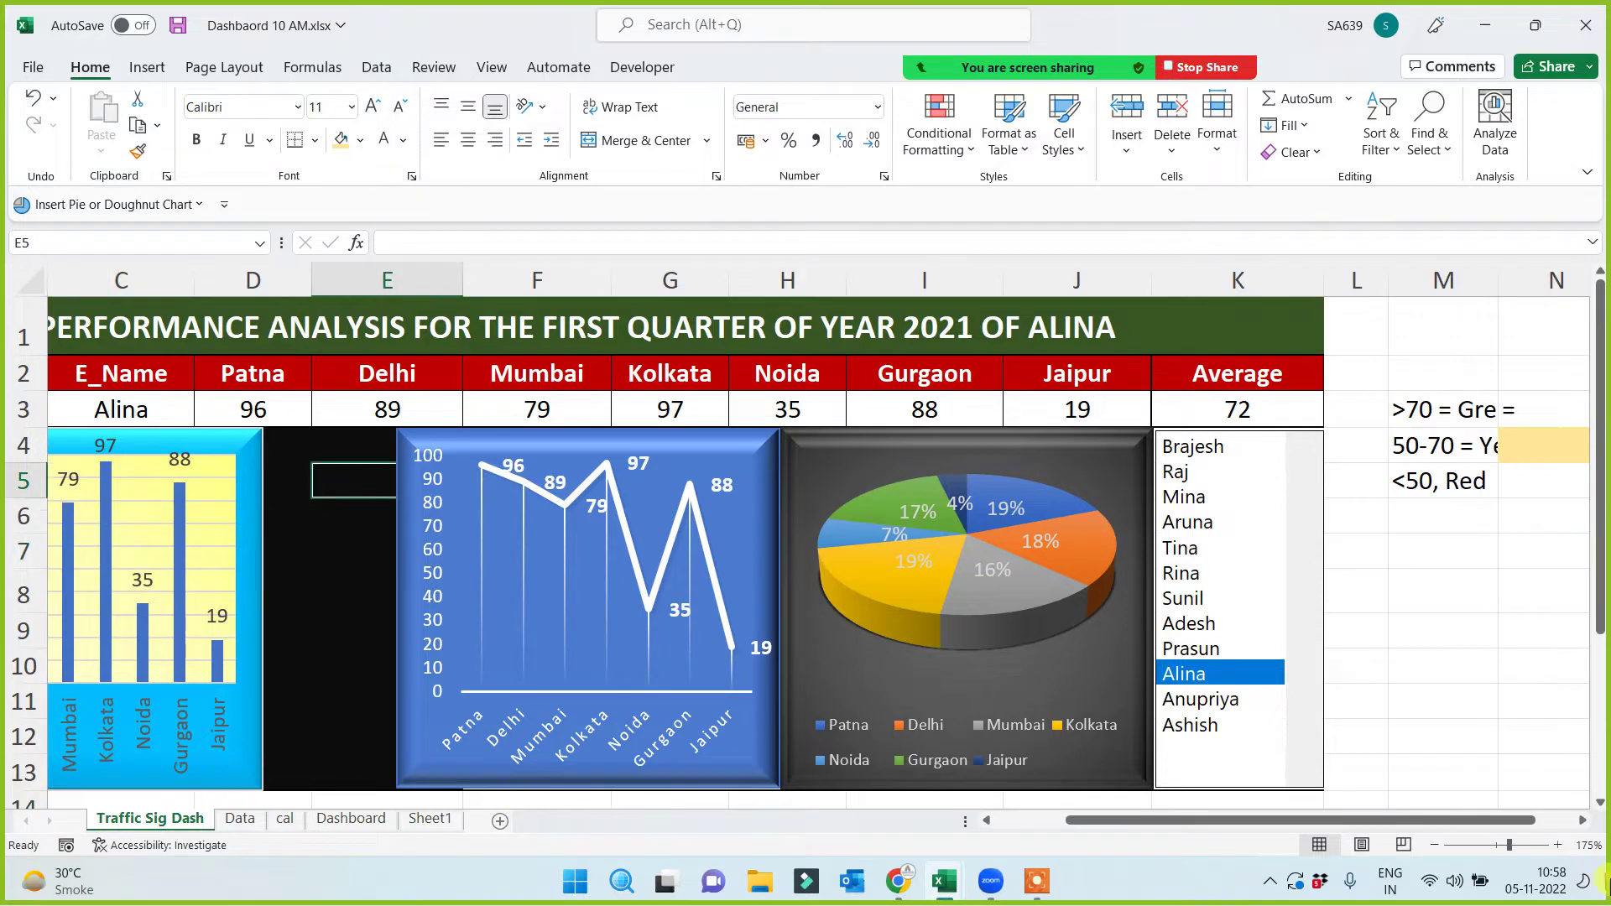
Draw a blue rectangle over the black dashboard area near E4
{"action": "left_click", "coordinate": [147, 67]}
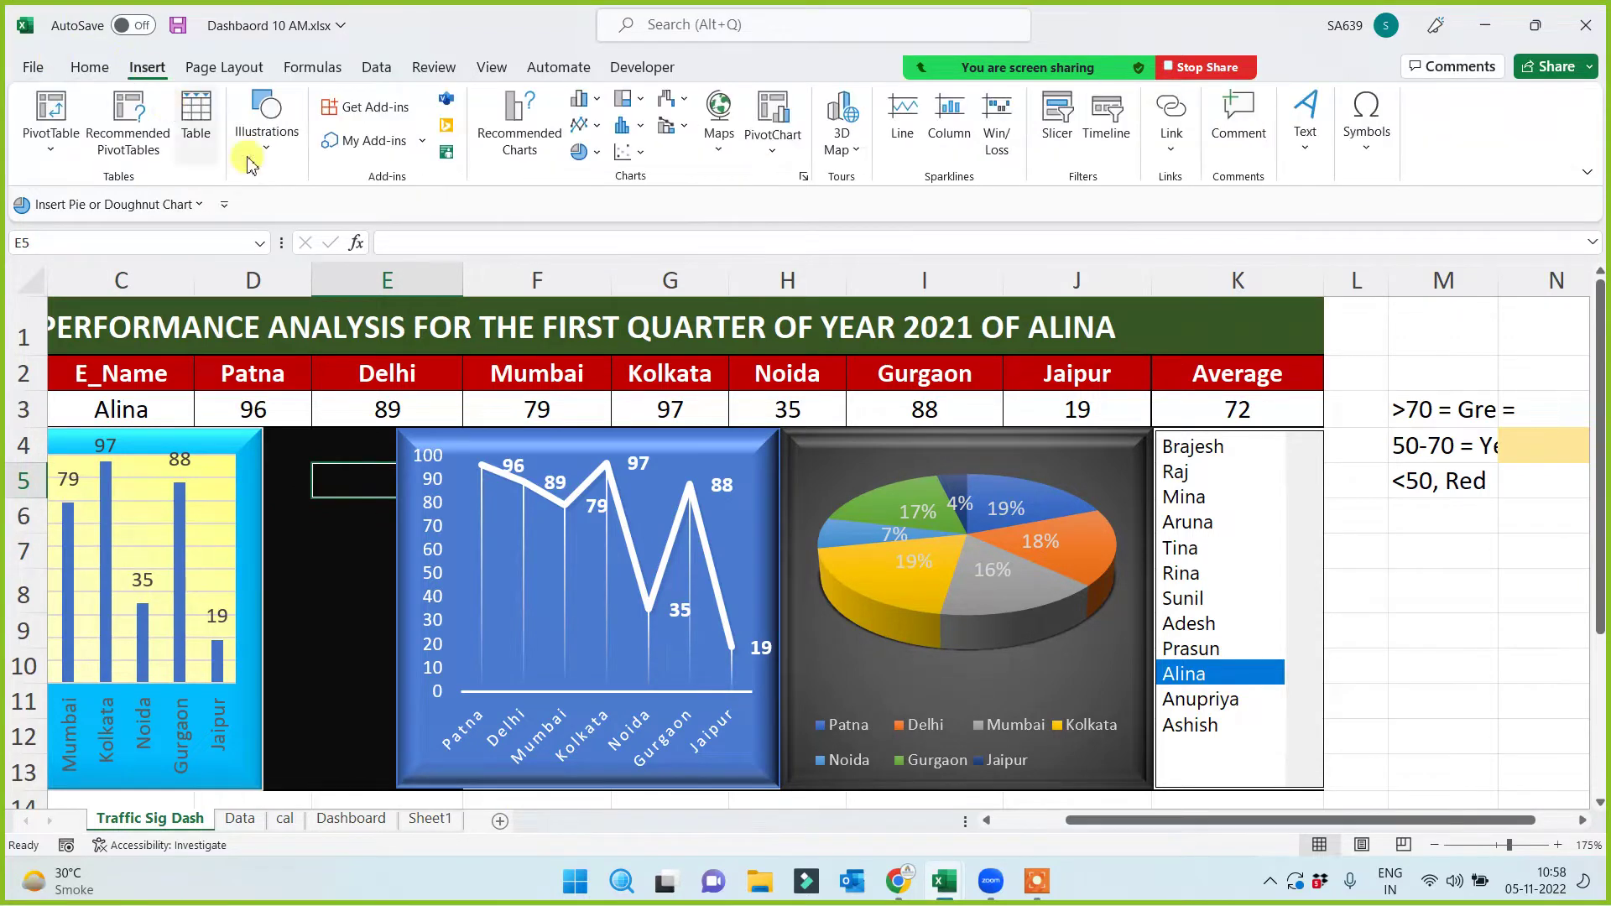
{"action": "left_click", "coordinate": [266, 122]}
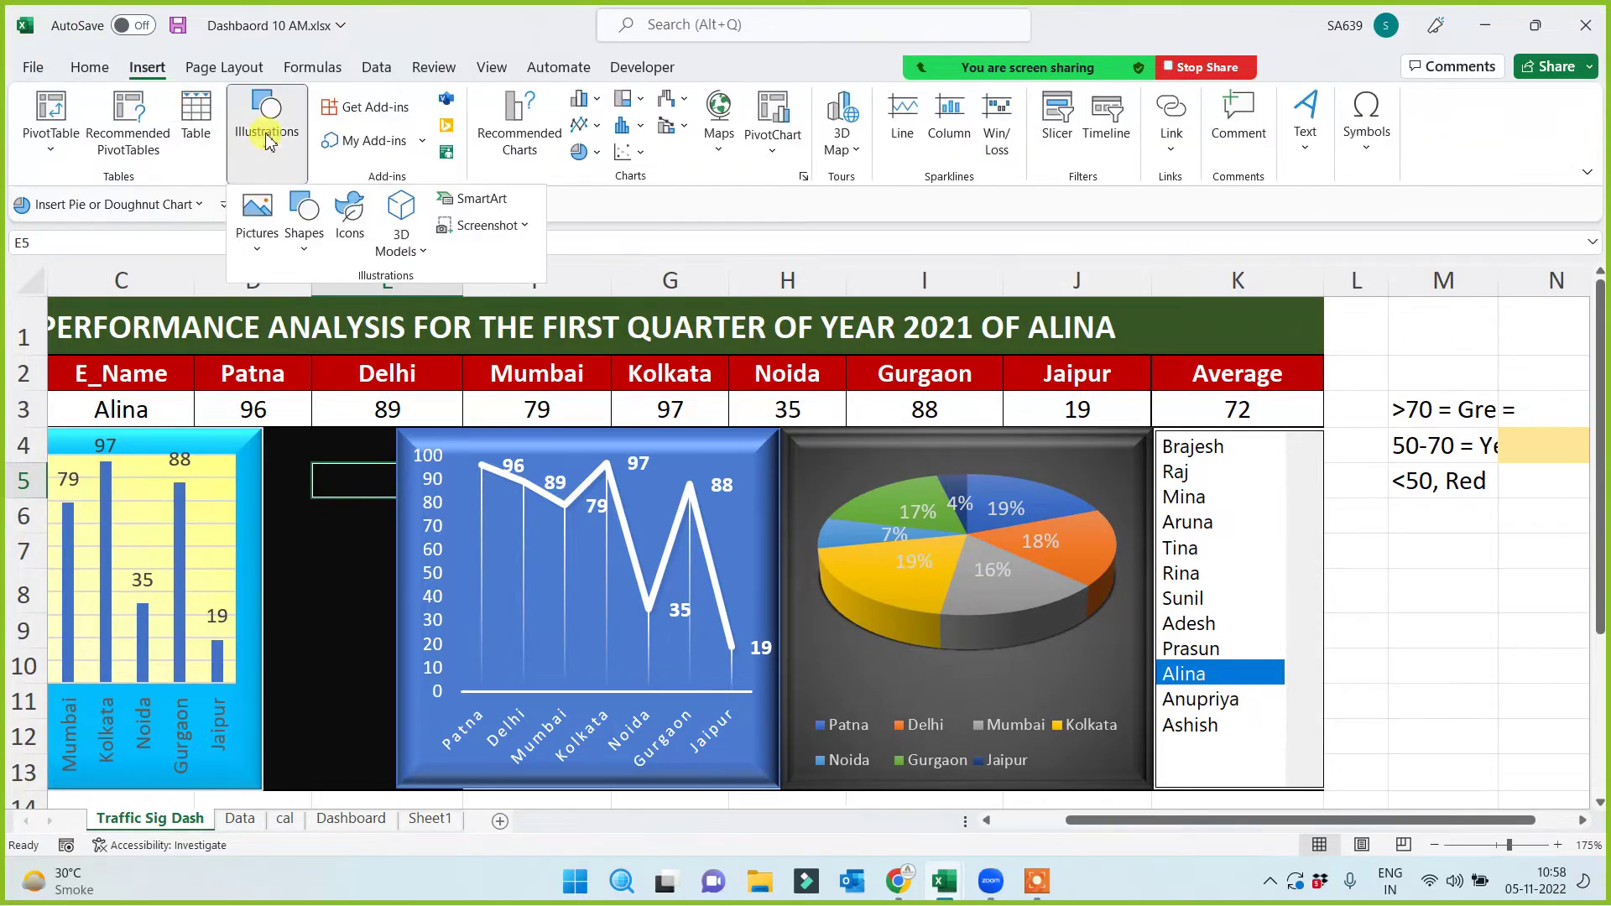
{"action": "left_click", "coordinate": [304, 219]}
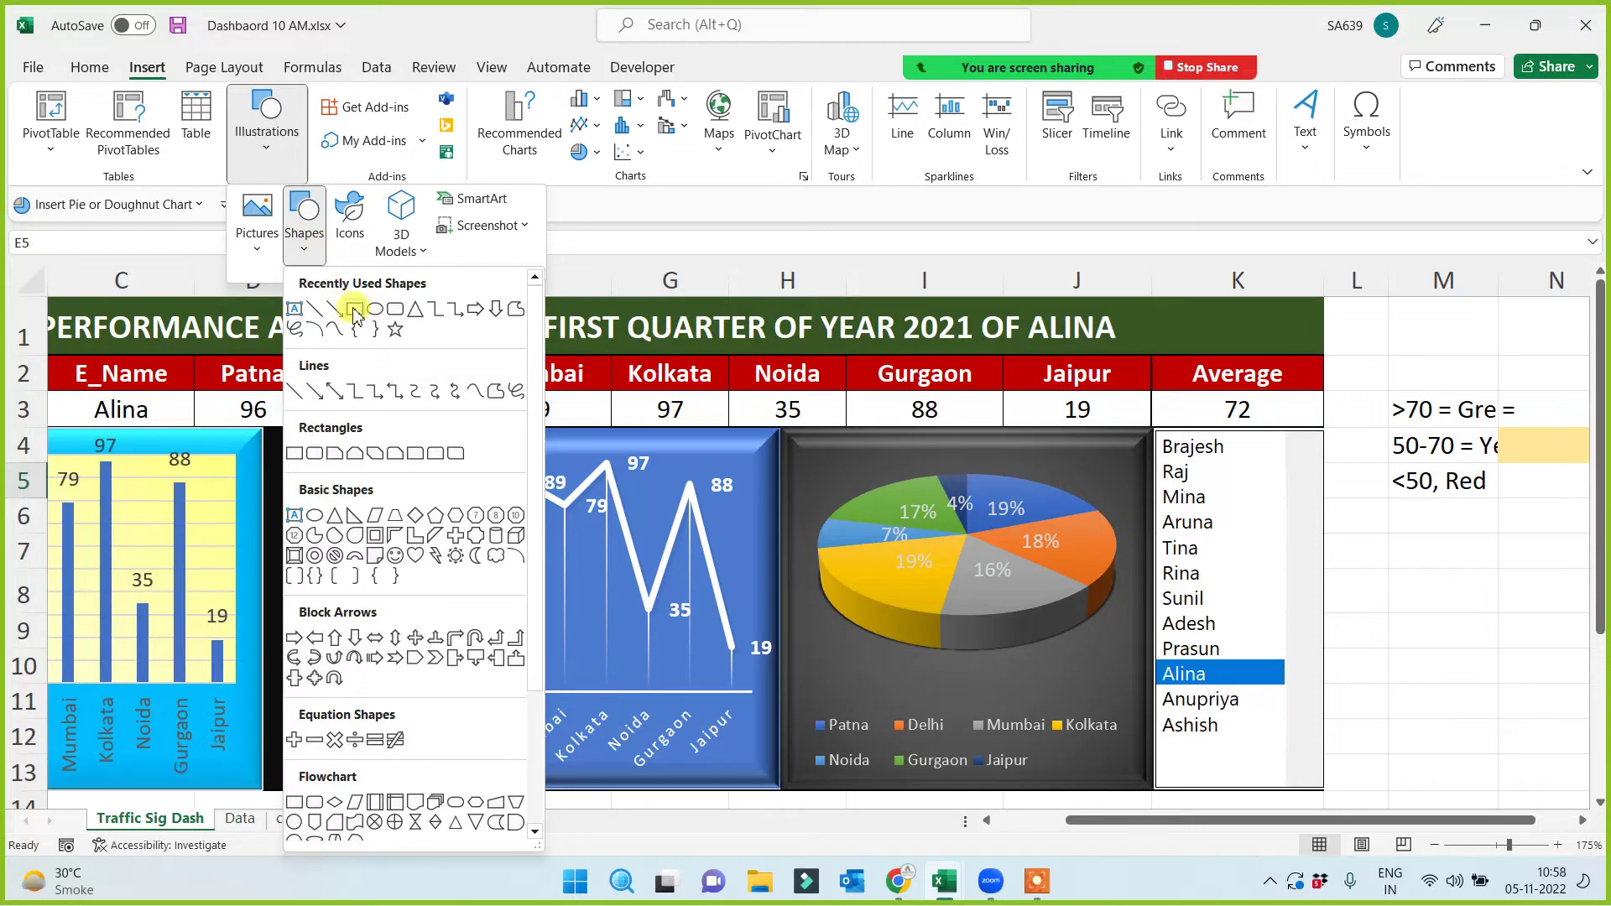
{"action": "left_click", "coordinate": [373, 312]}
{"action": "left_click_drag", "start_coordinate": [277, 437], "coordinate": [388, 547]}
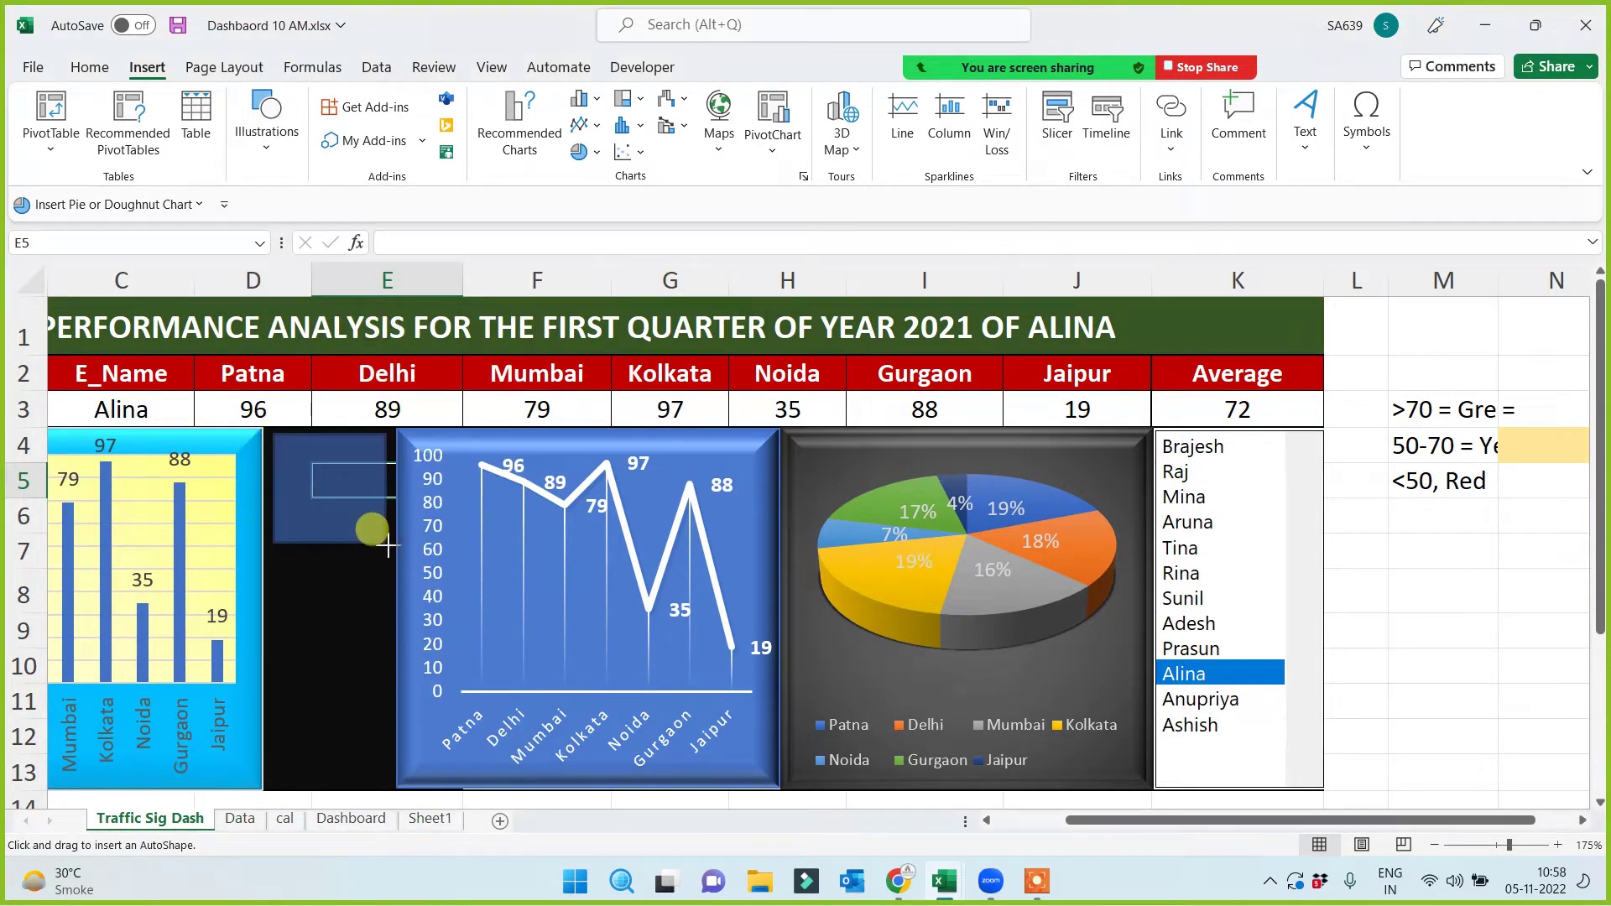
{"action": "left_click_drag", "start_coordinate": [389, 547], "coordinate": [386, 544]}
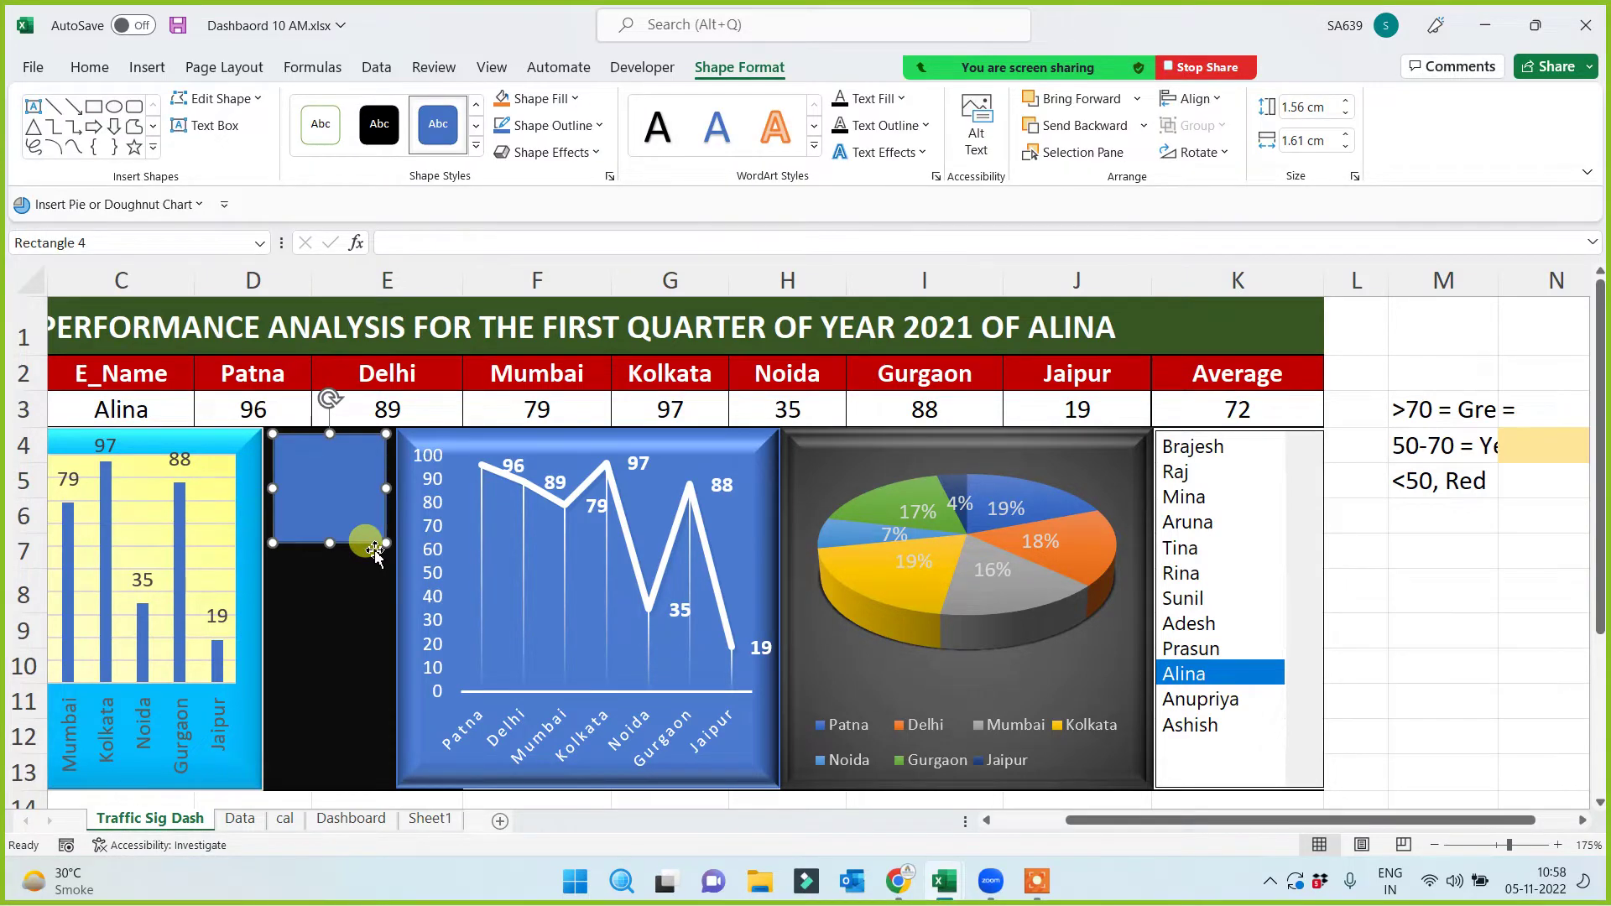
Link the rectangle's text to cell N3 with =$N$3
{"action": "left_click", "coordinate": [403, 245]}
{"action": "type", "text": "="}
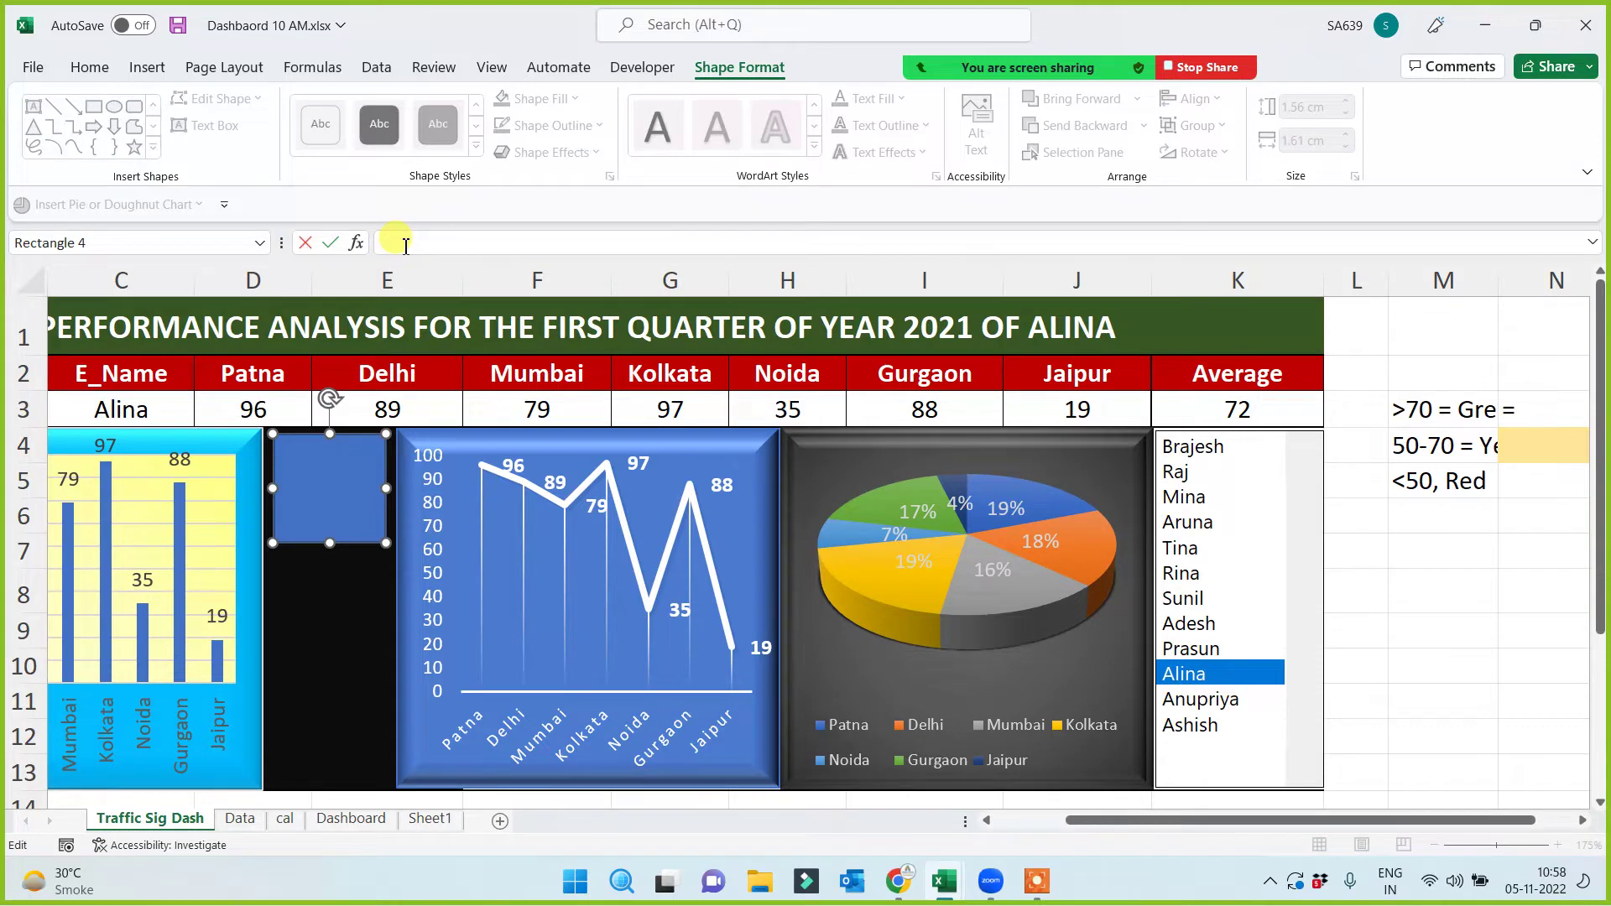
{"action": "left_click", "coordinate": [1531, 412]}
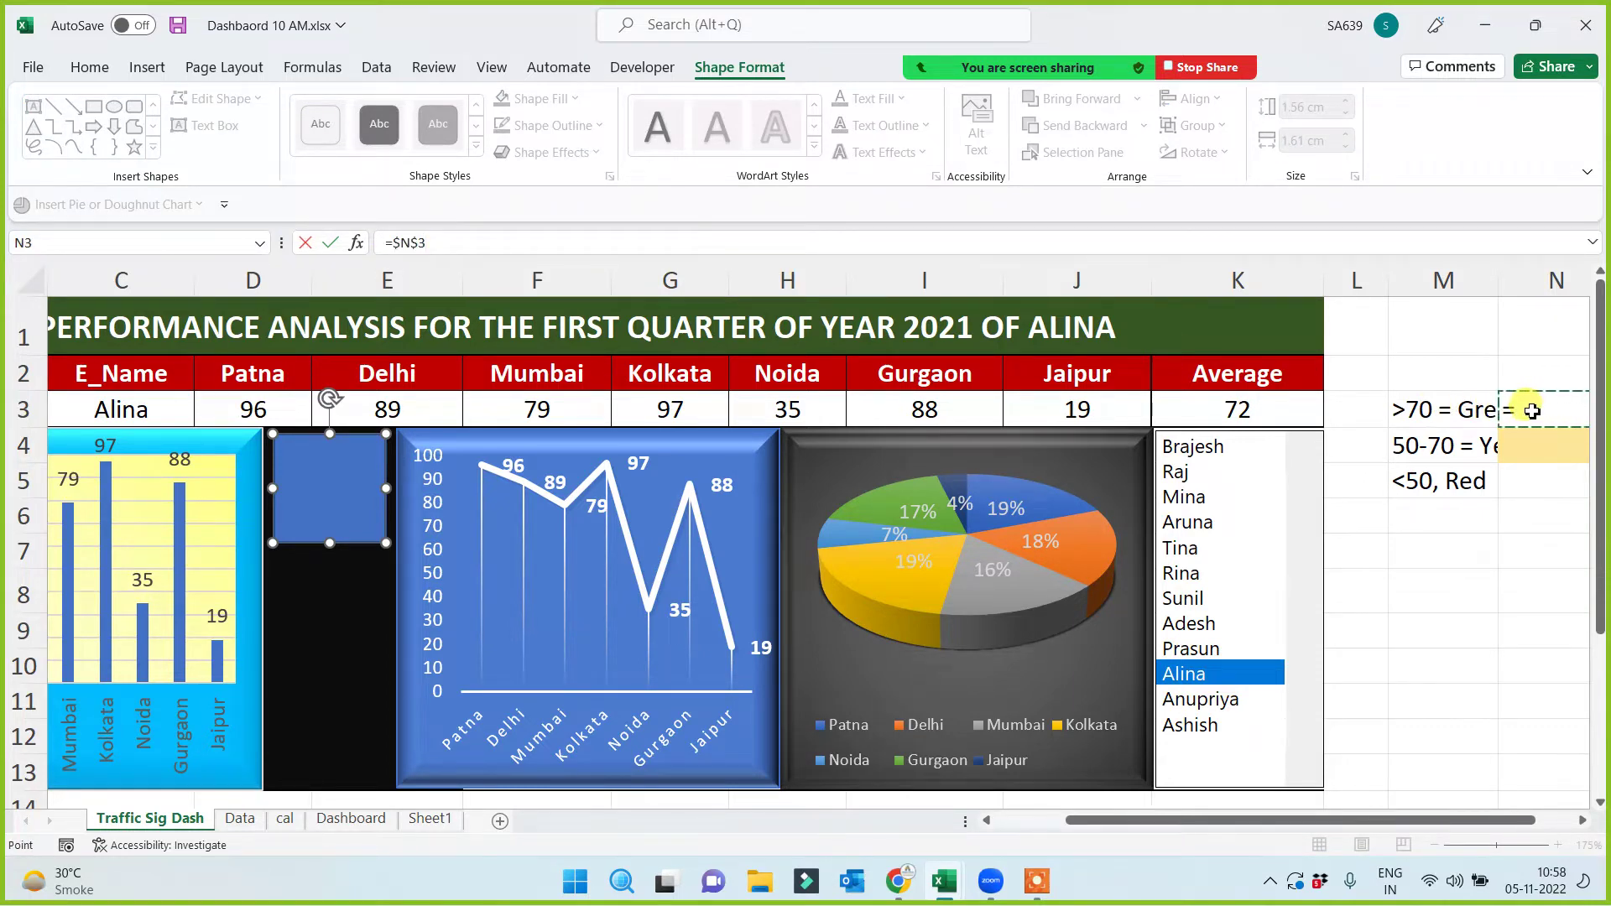
{"action": "key", "text": "Return"}
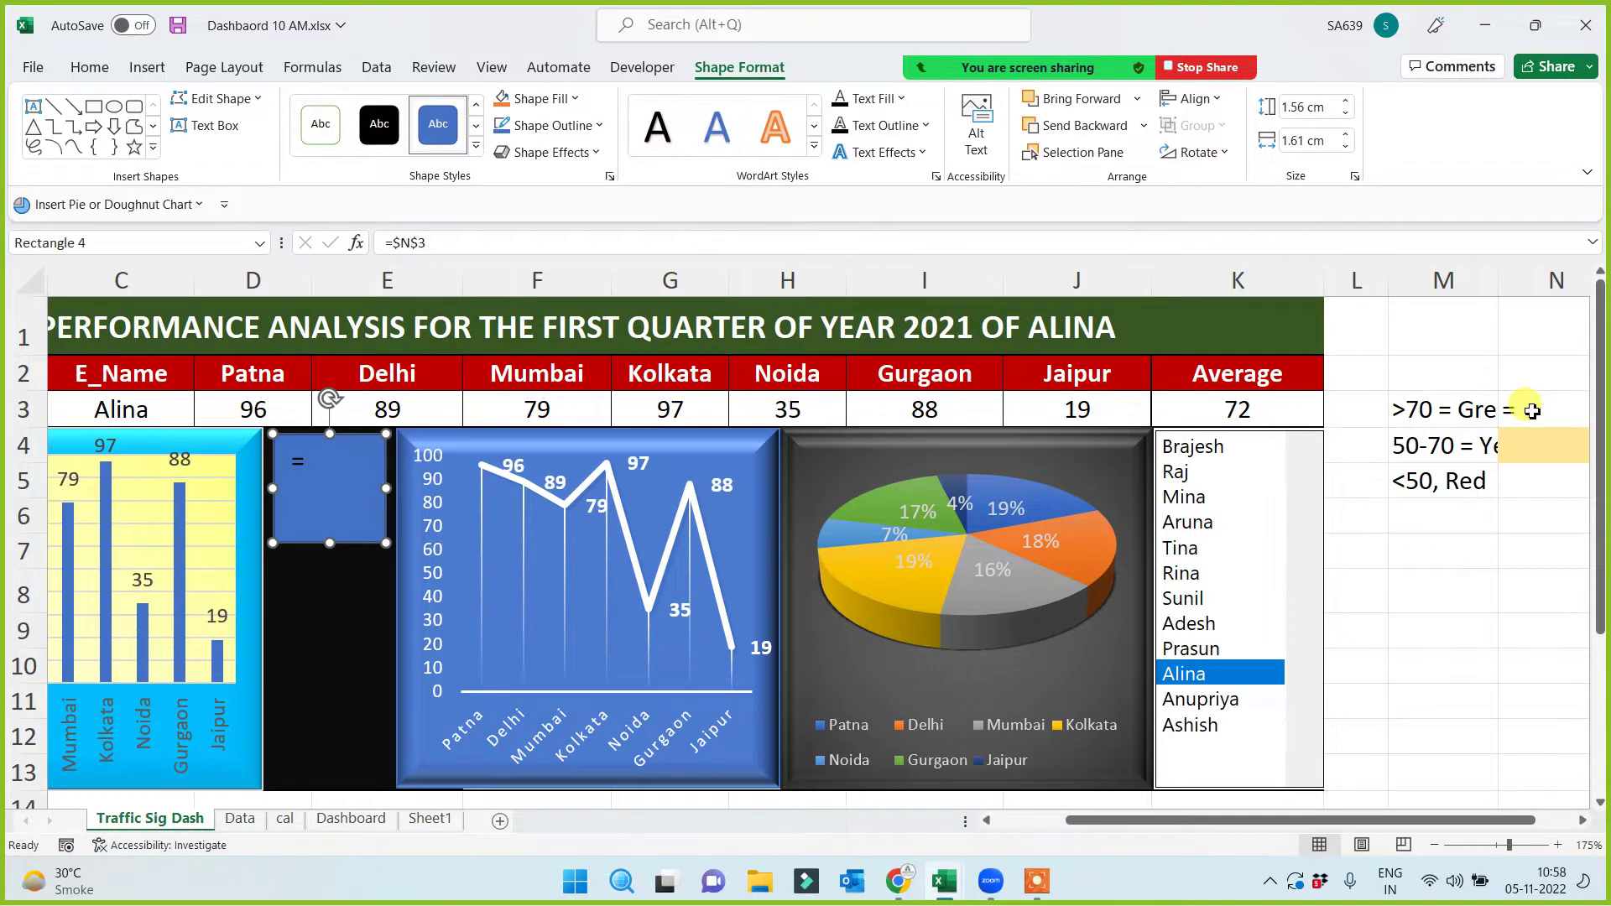
Test the link by switching to another employee and back to Alina, then reselect the rectangle
{"action": "left_click", "coordinate": [1531, 411]}
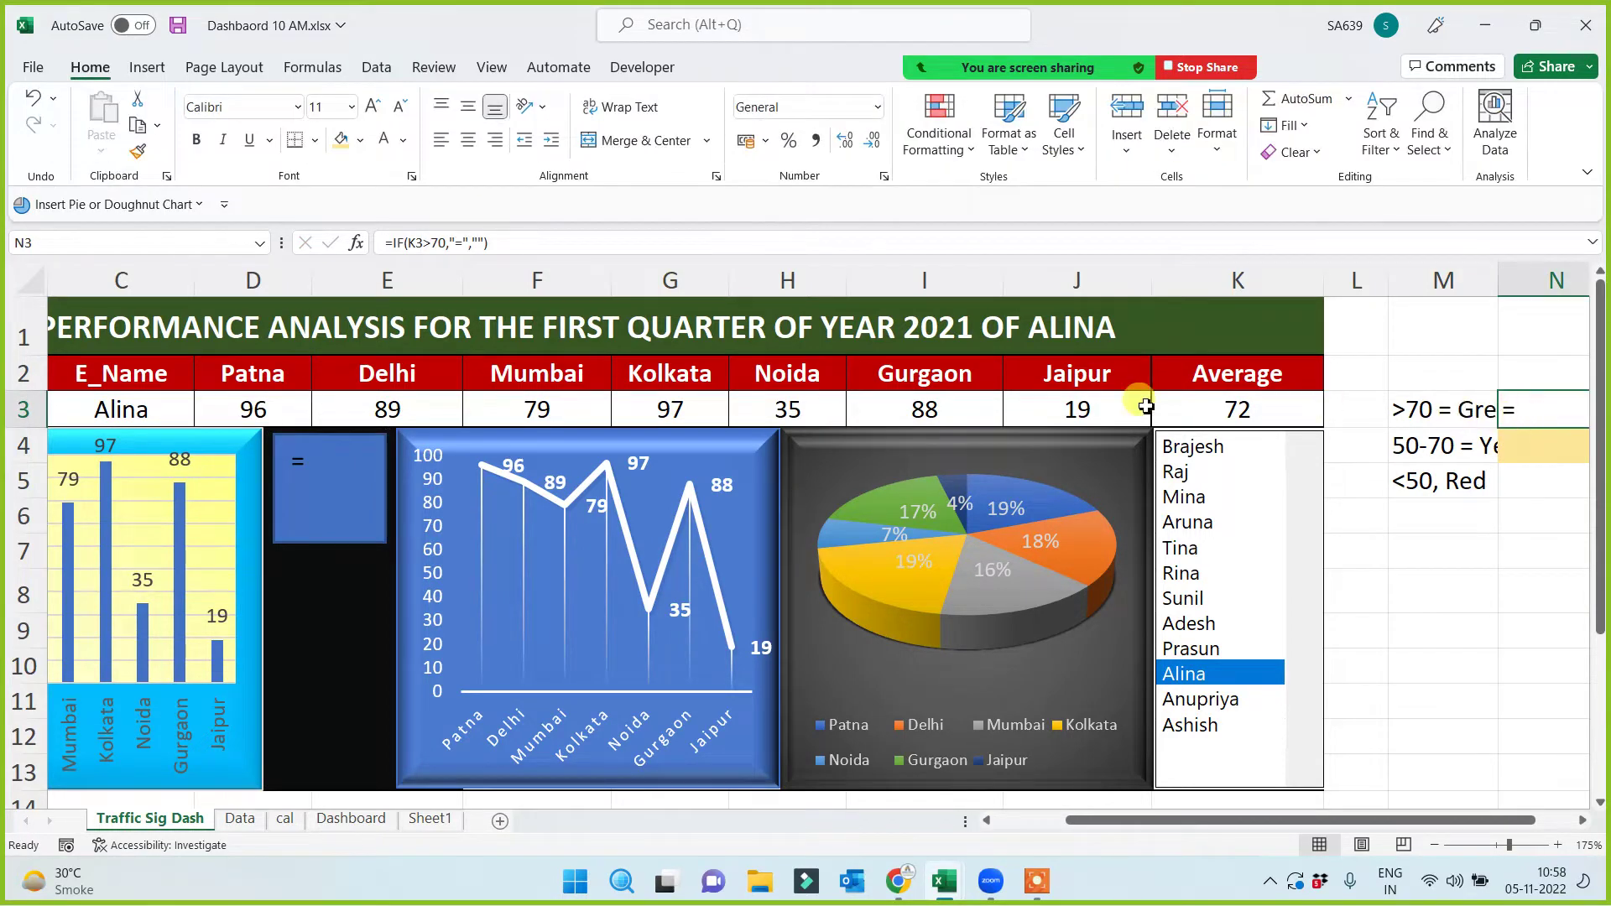
{"action": "left_click", "coordinate": [1196, 700]}
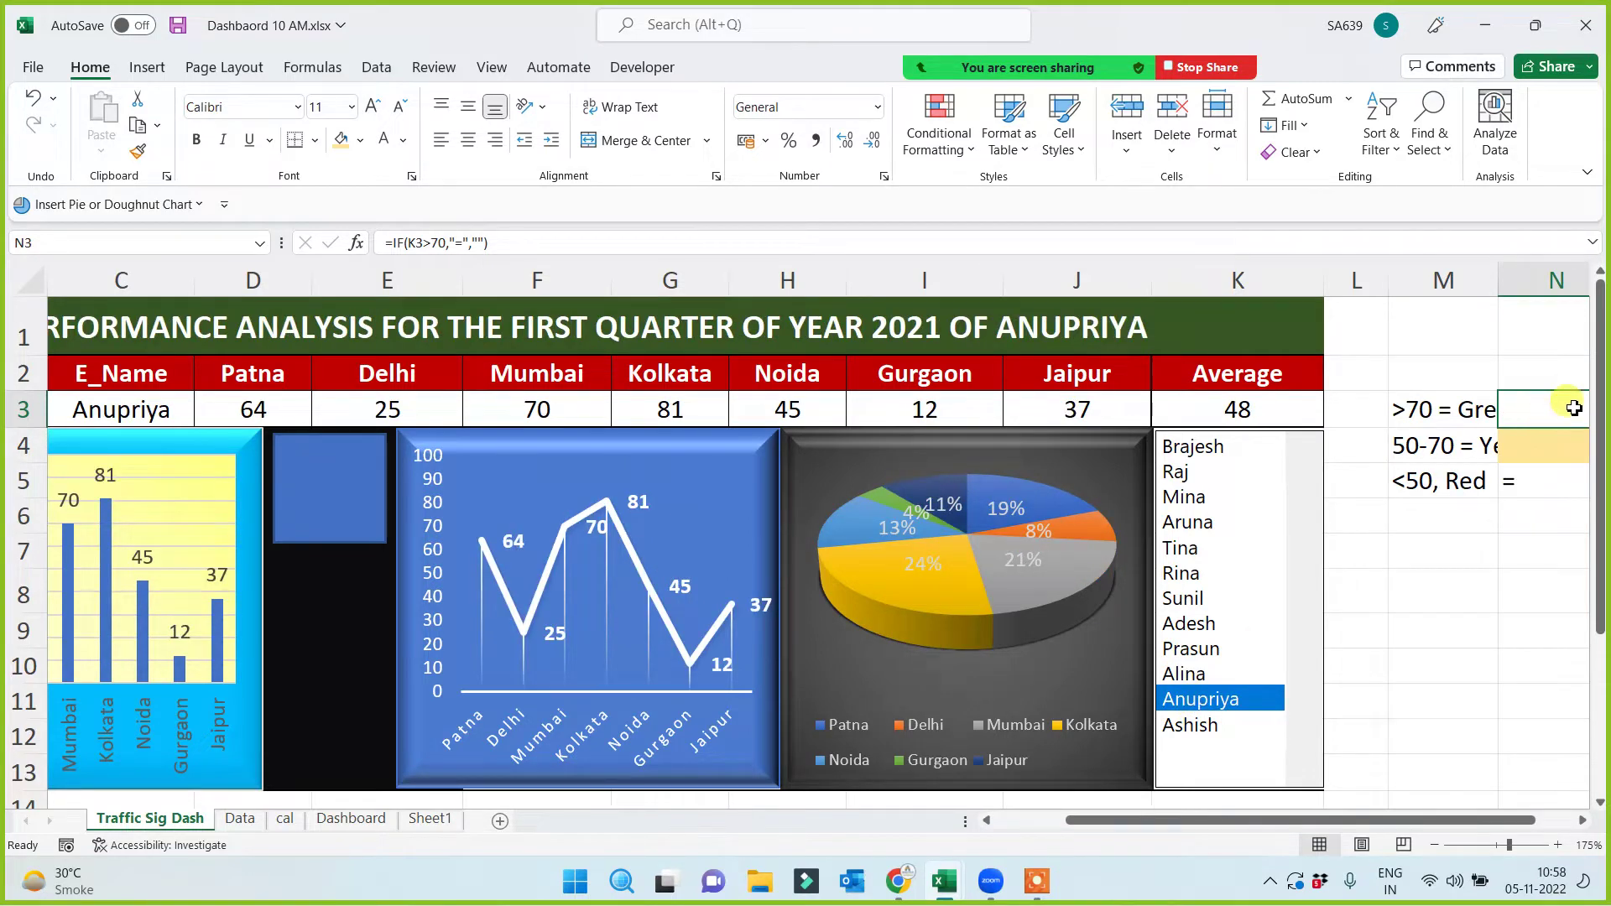
{"action": "left_click", "coordinate": [1195, 674]}
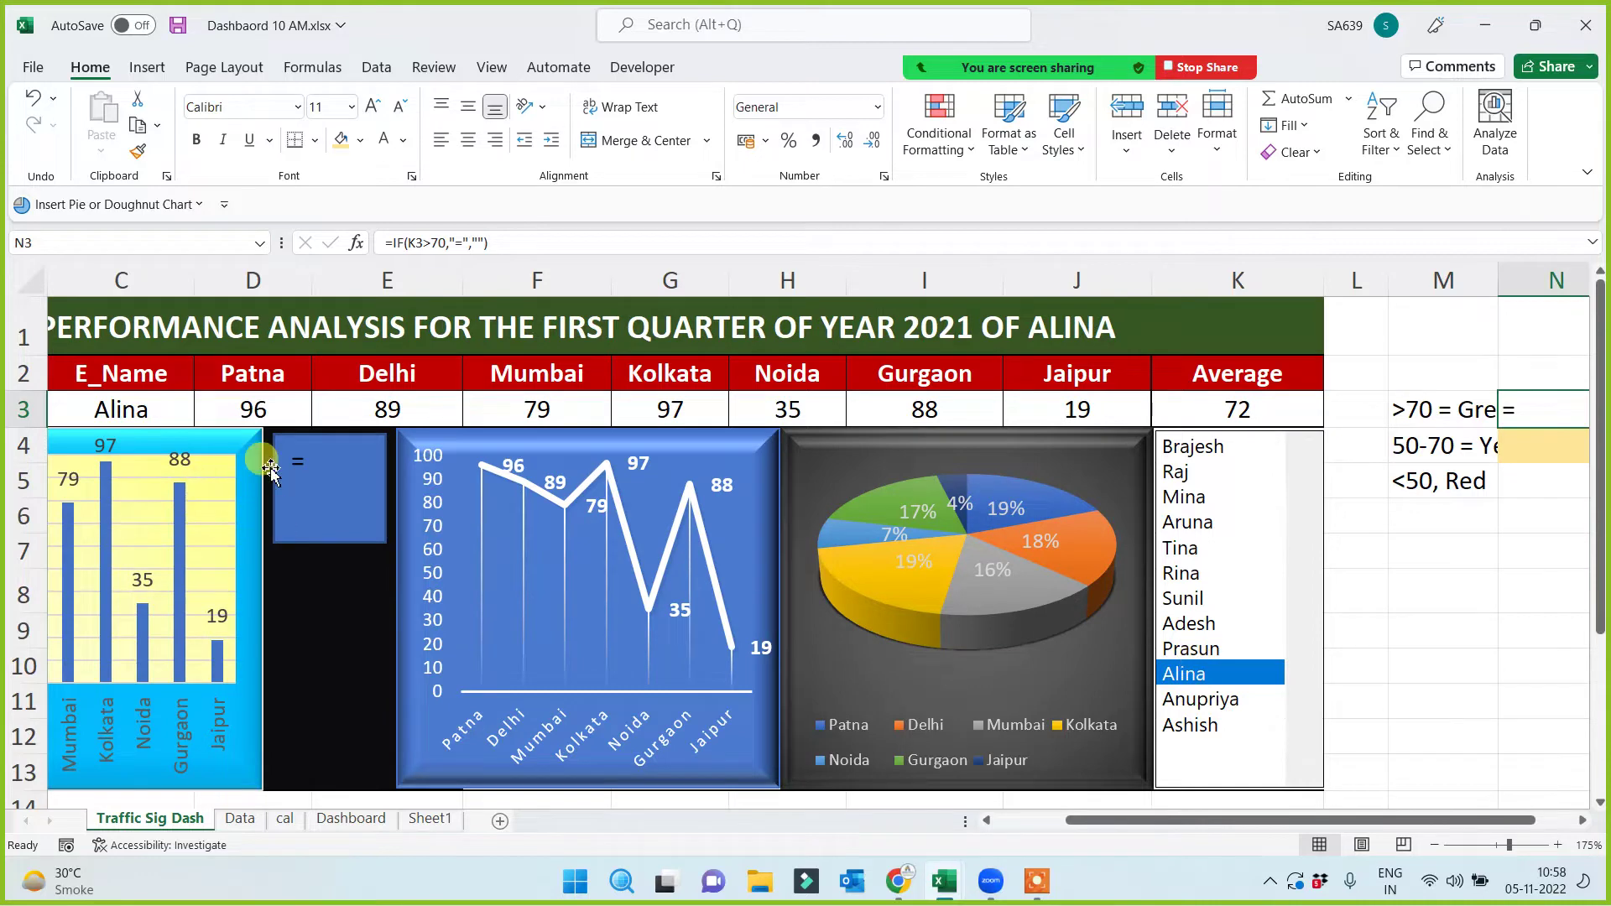
{"action": "left_click", "coordinate": [1209, 703]}
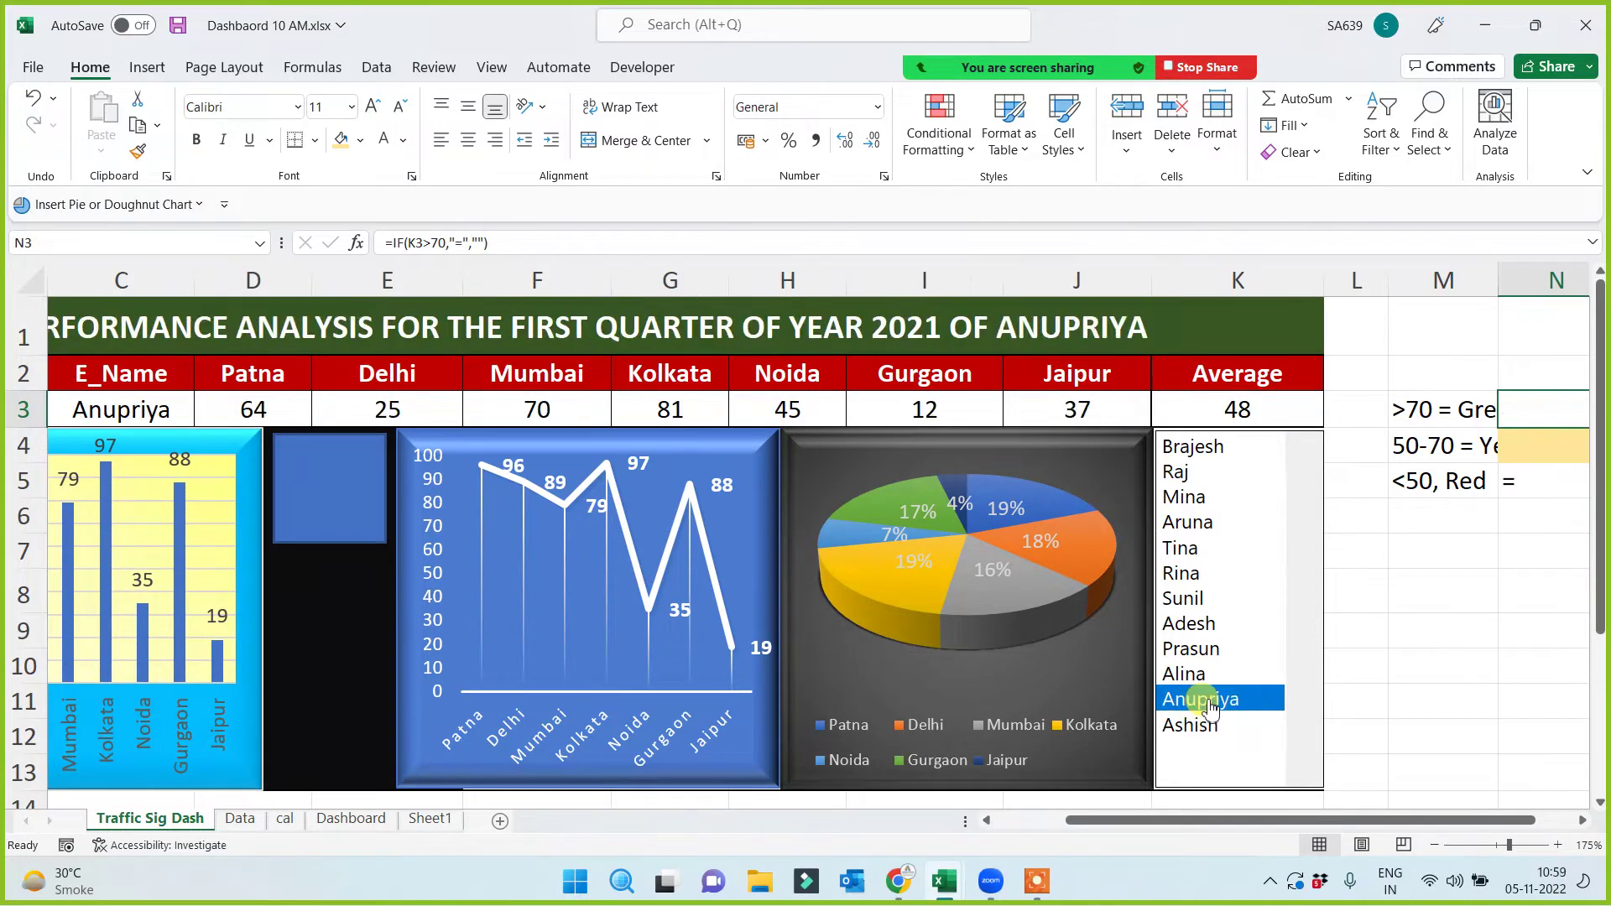
{"action": "left_click", "coordinate": [1192, 674]}
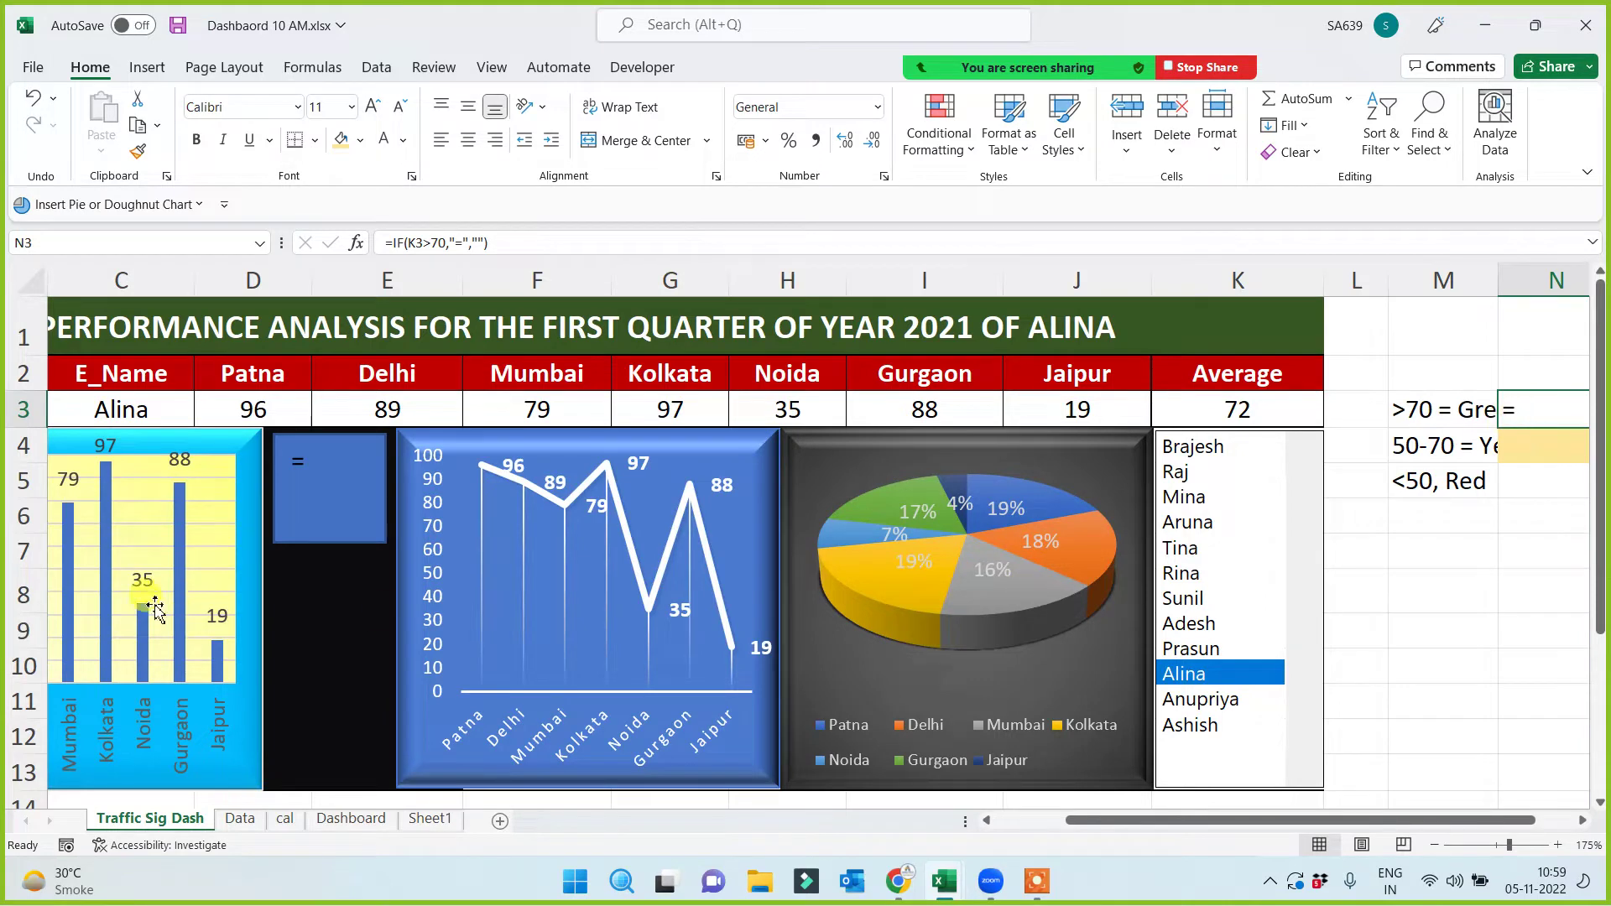
{"action": "left_click", "coordinate": [341, 476]}
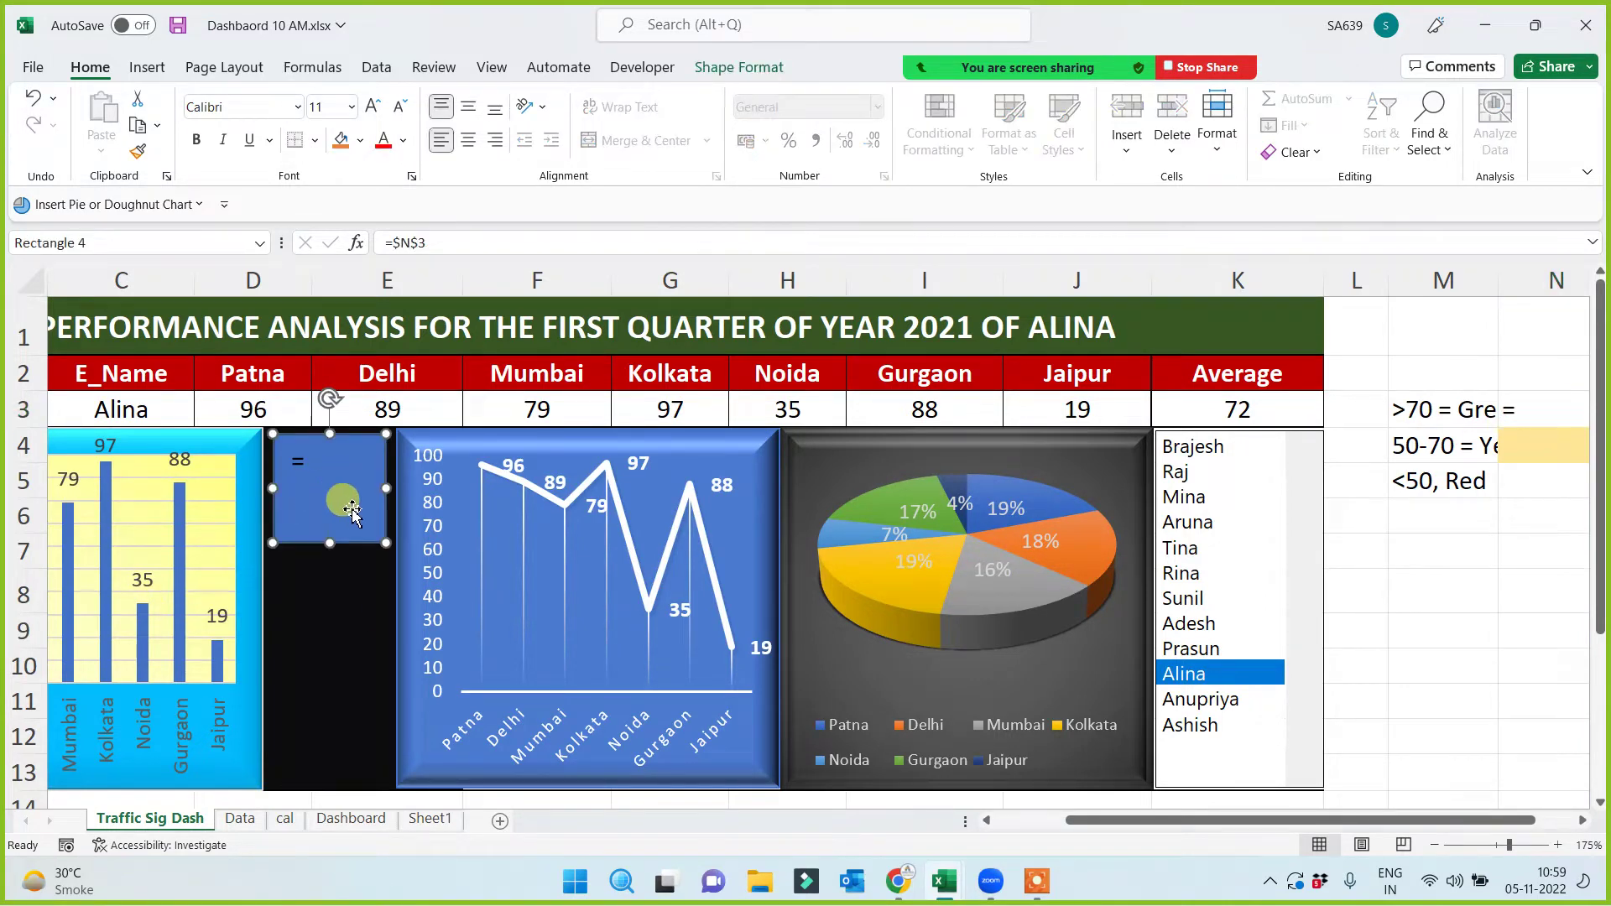
Centre the rectangle's text and set it to Webdings at size 44 so a dot appears
{"action": "left_click", "coordinate": [468, 143]}
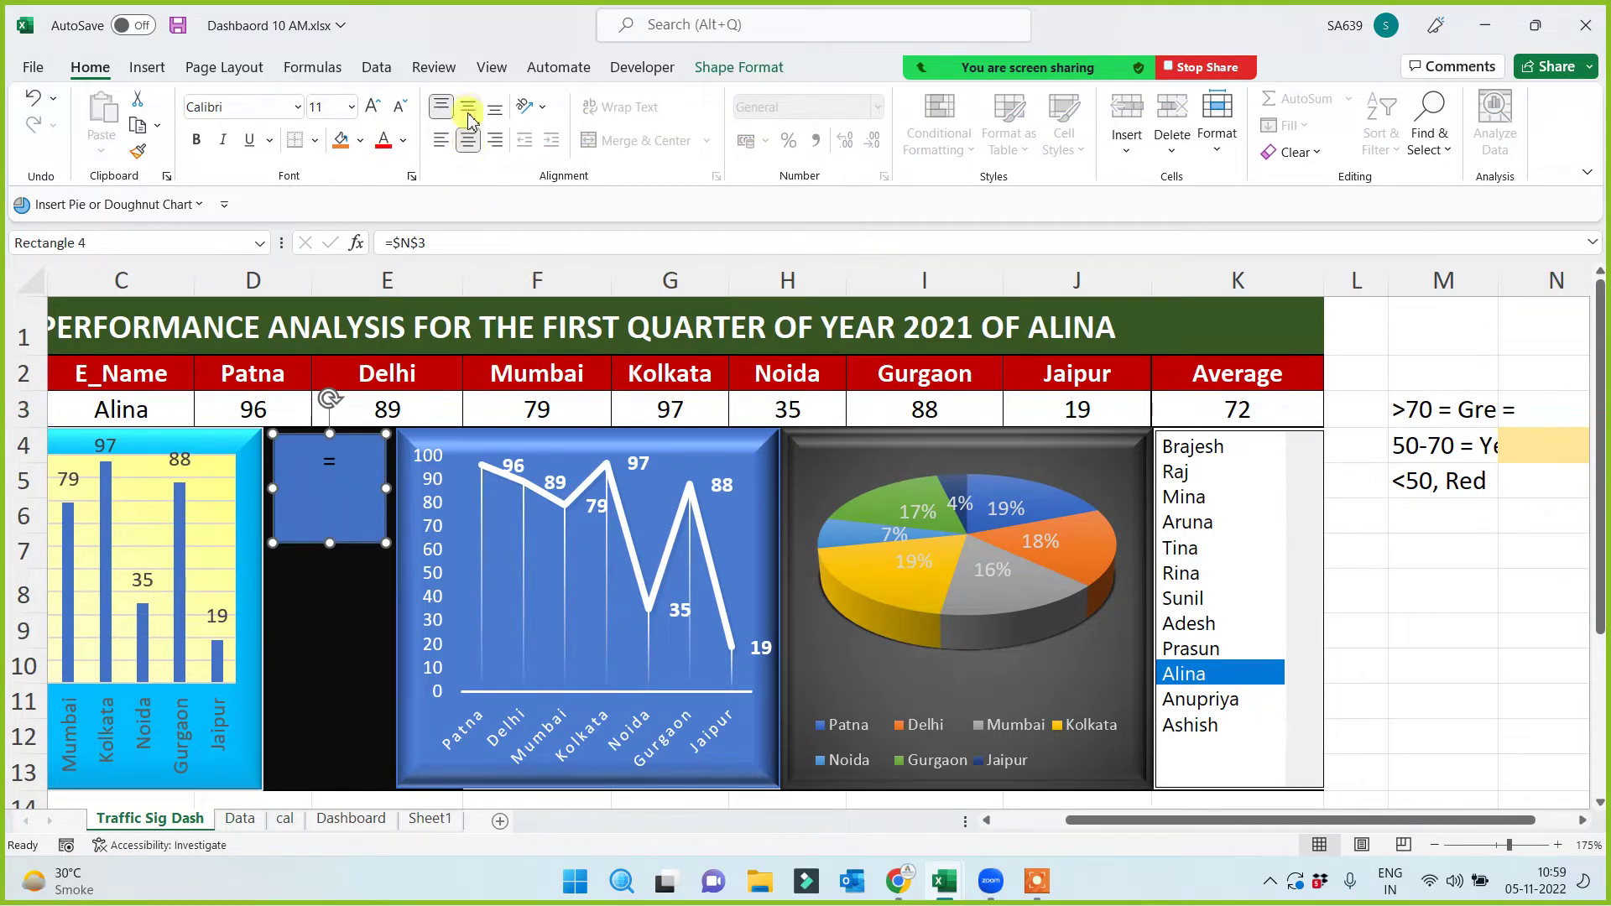
{"action": "left_click", "coordinate": [468, 109]}
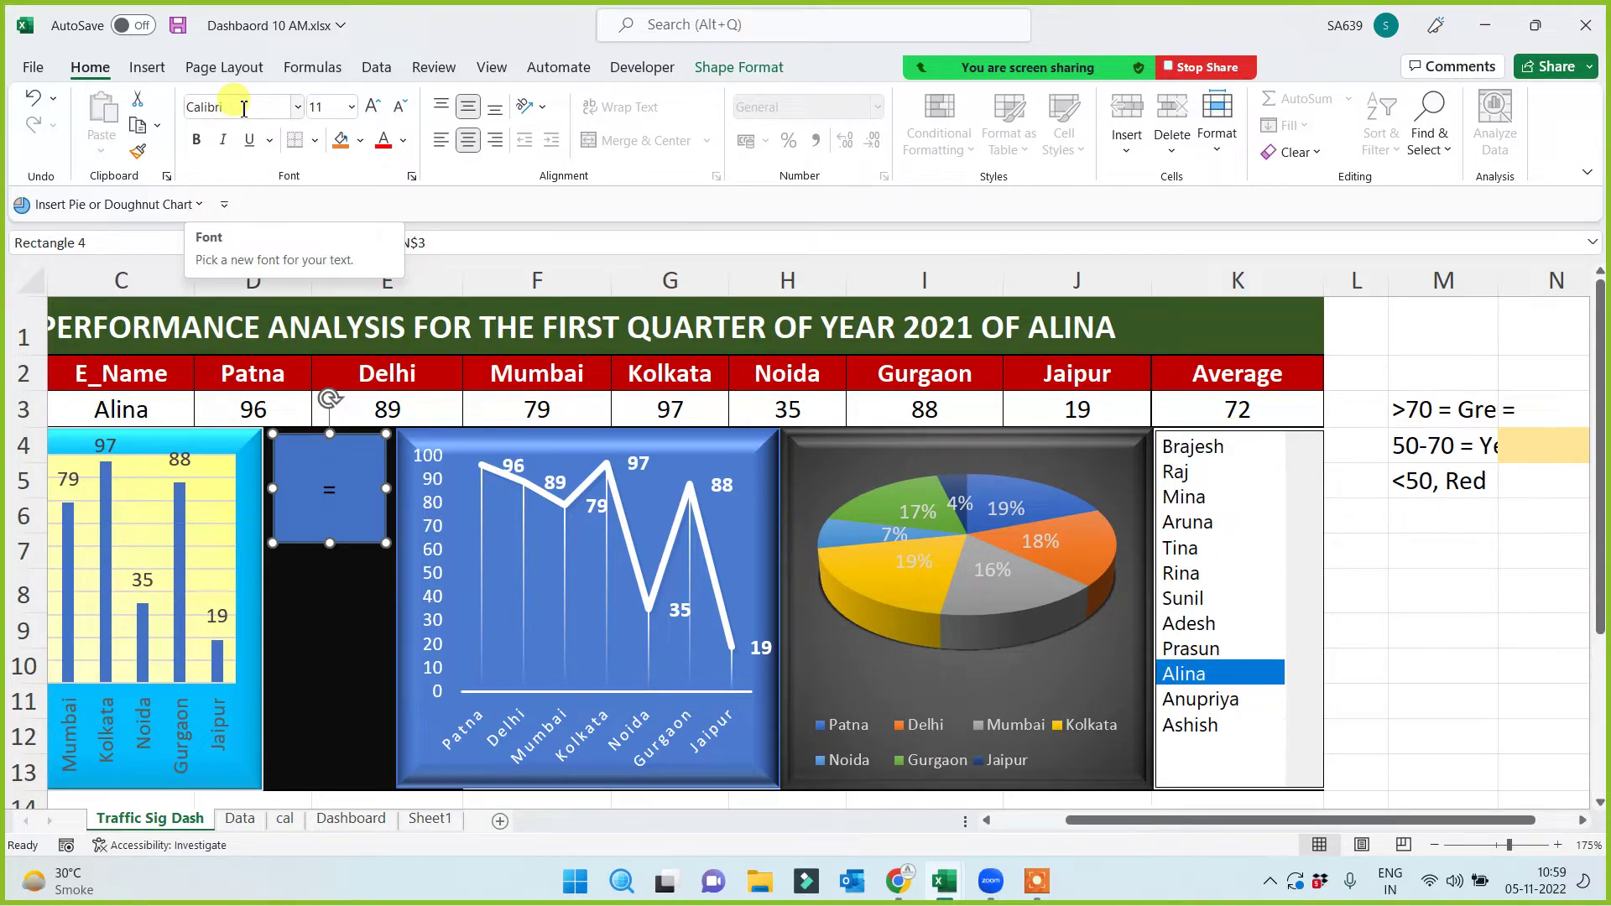
{"action": "left_click", "coordinate": [252, 112]}
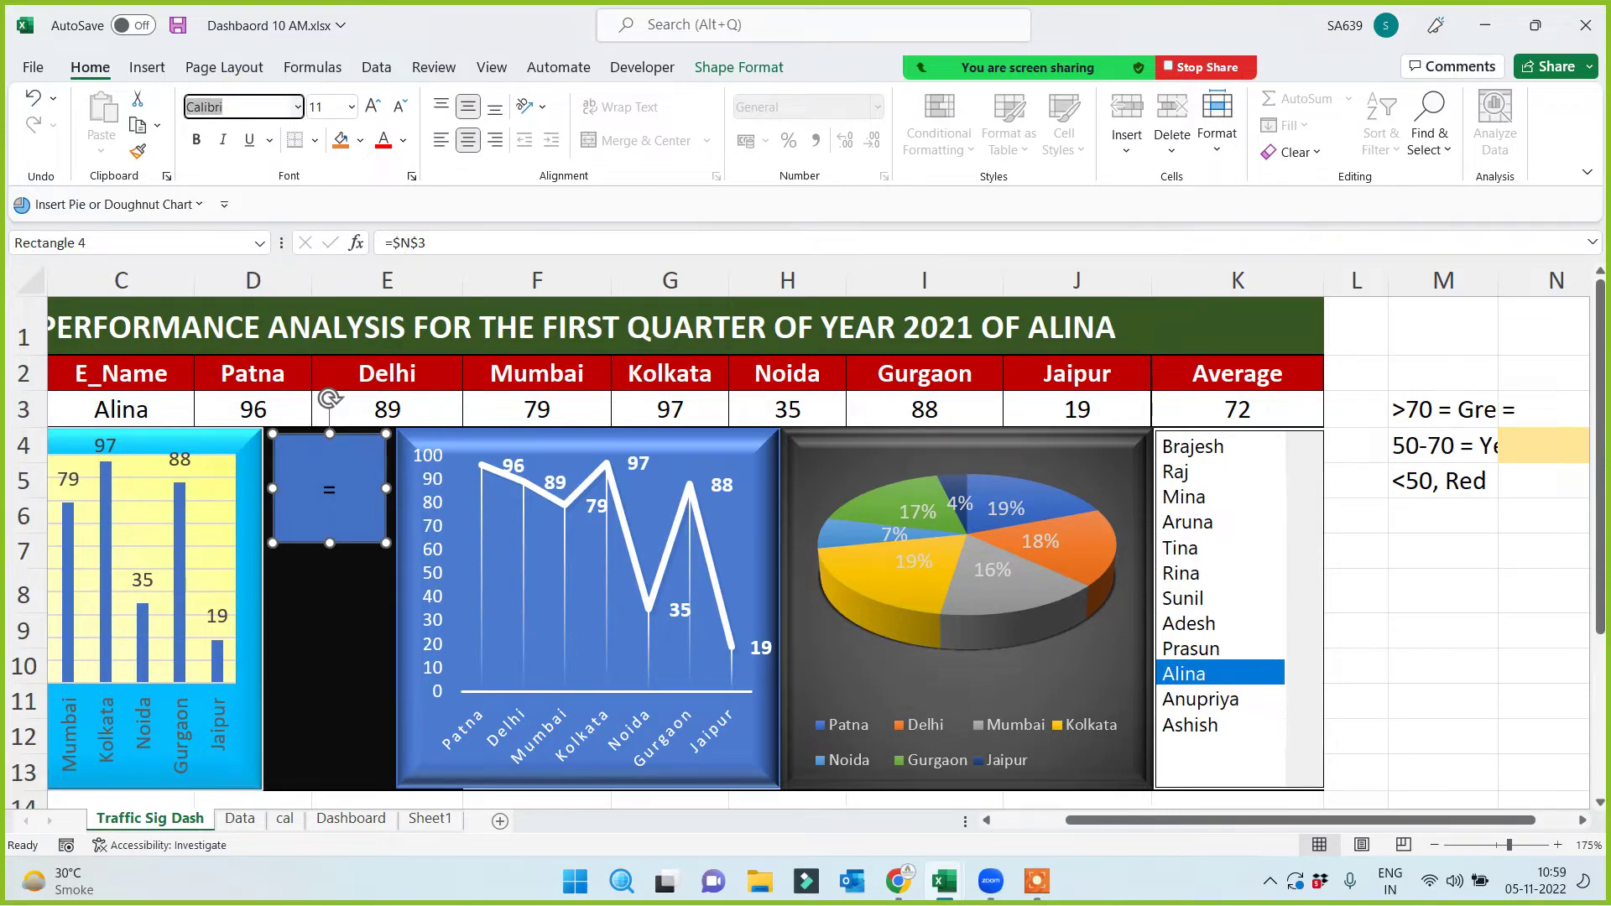
{"action": "type", "text": "Webdings"}
{"action": "key", "text": "Return"}
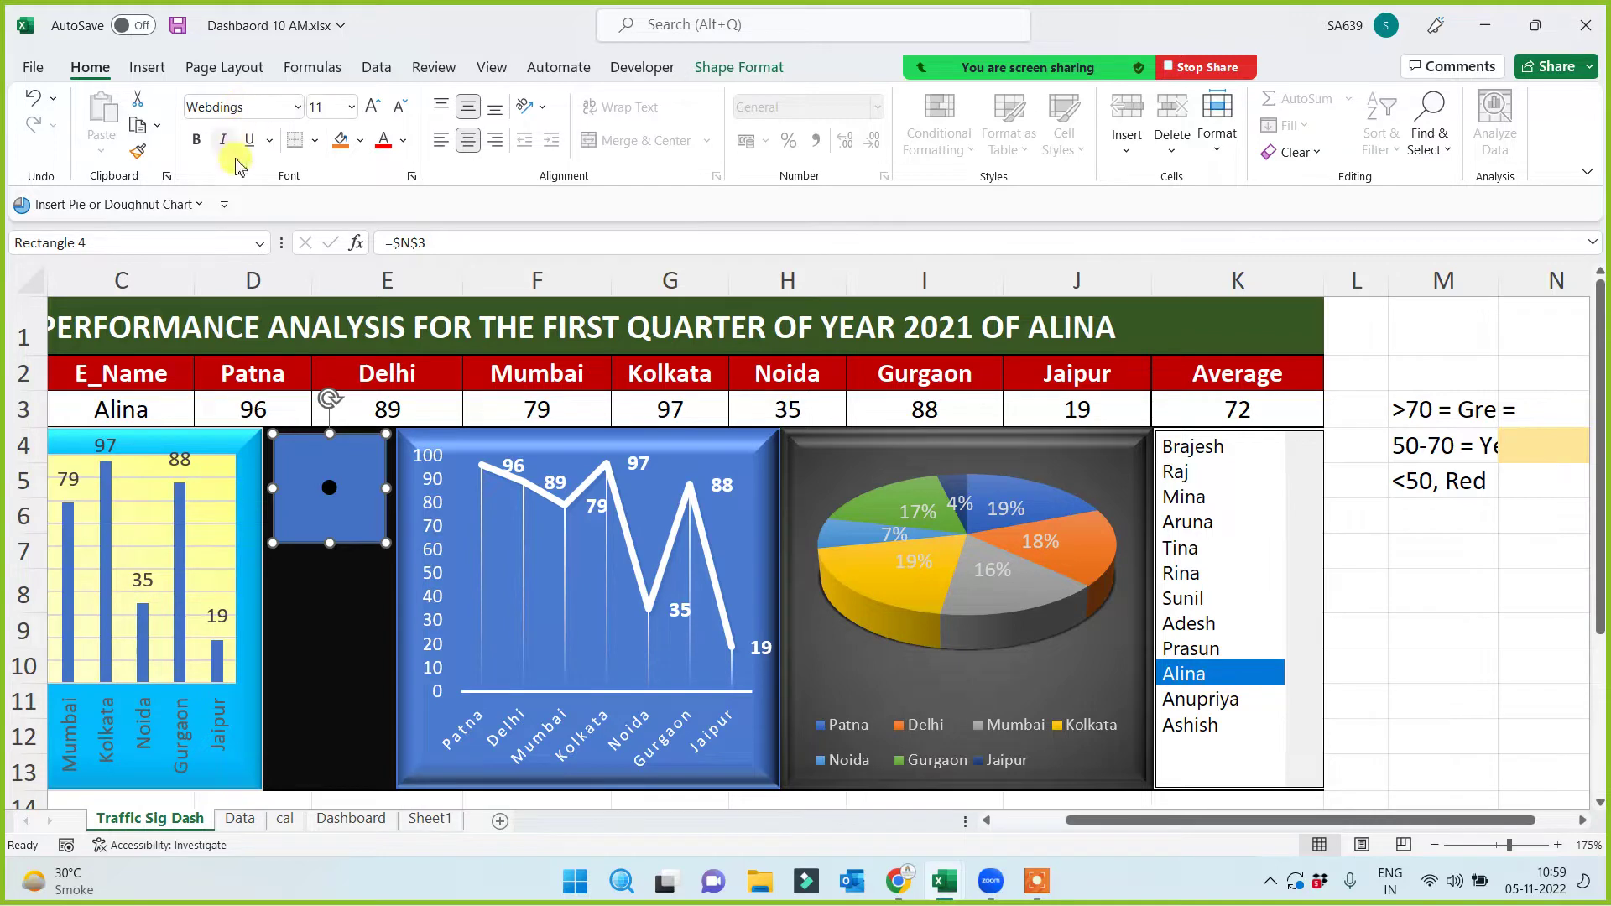
{"action": "left_click", "coordinate": [339, 106]}
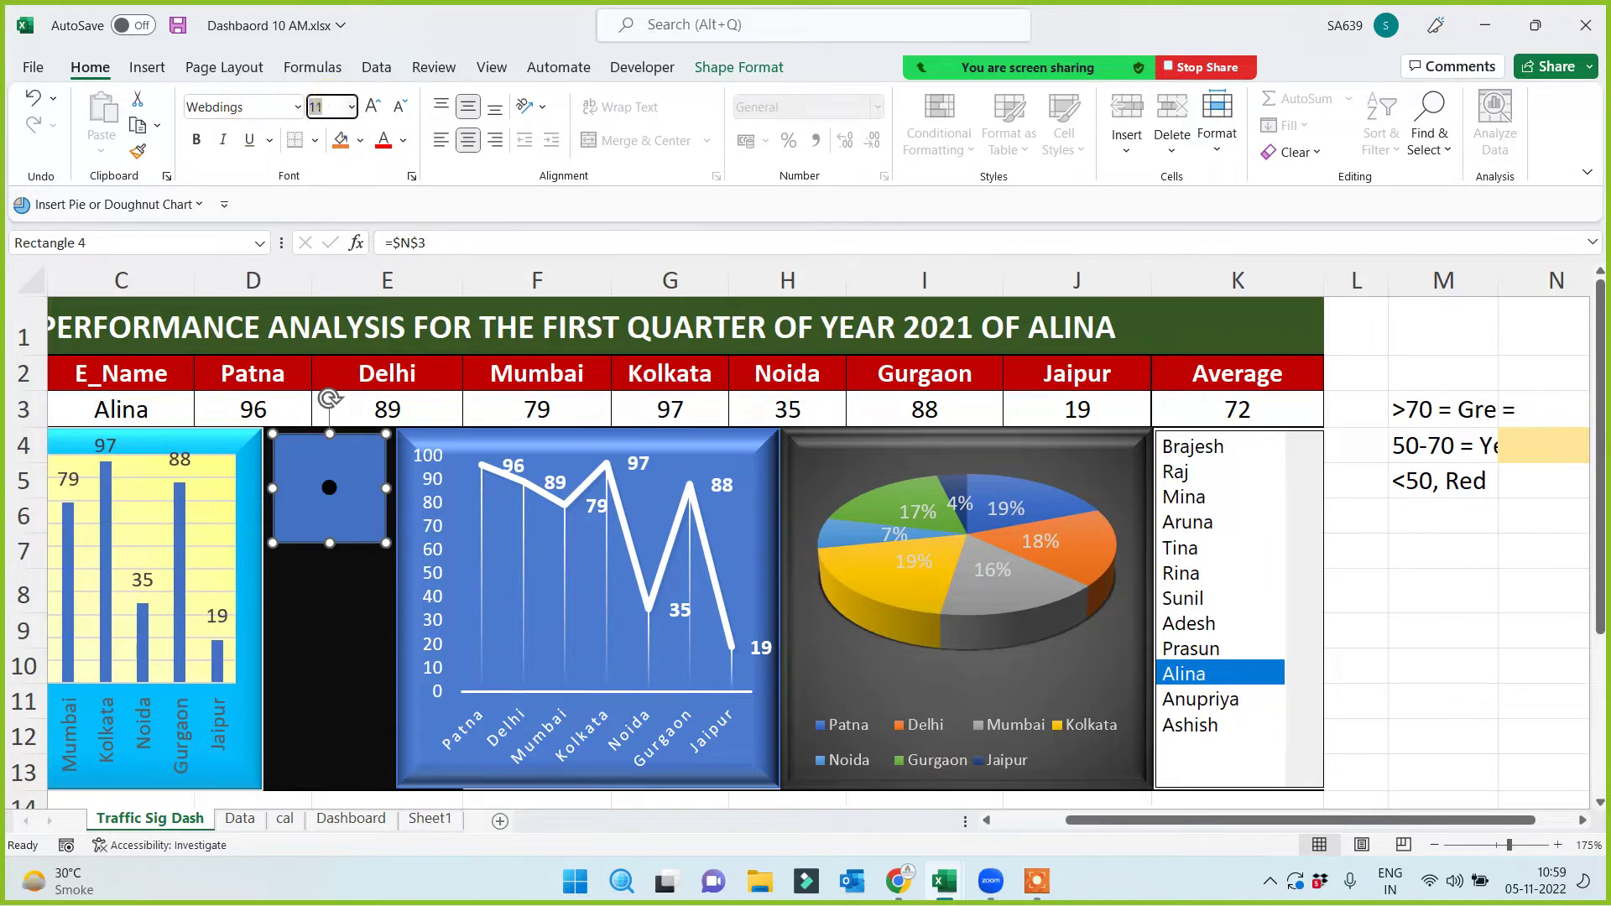
{"action": "type", "text": "44"}
{"action": "key", "text": "Return"}
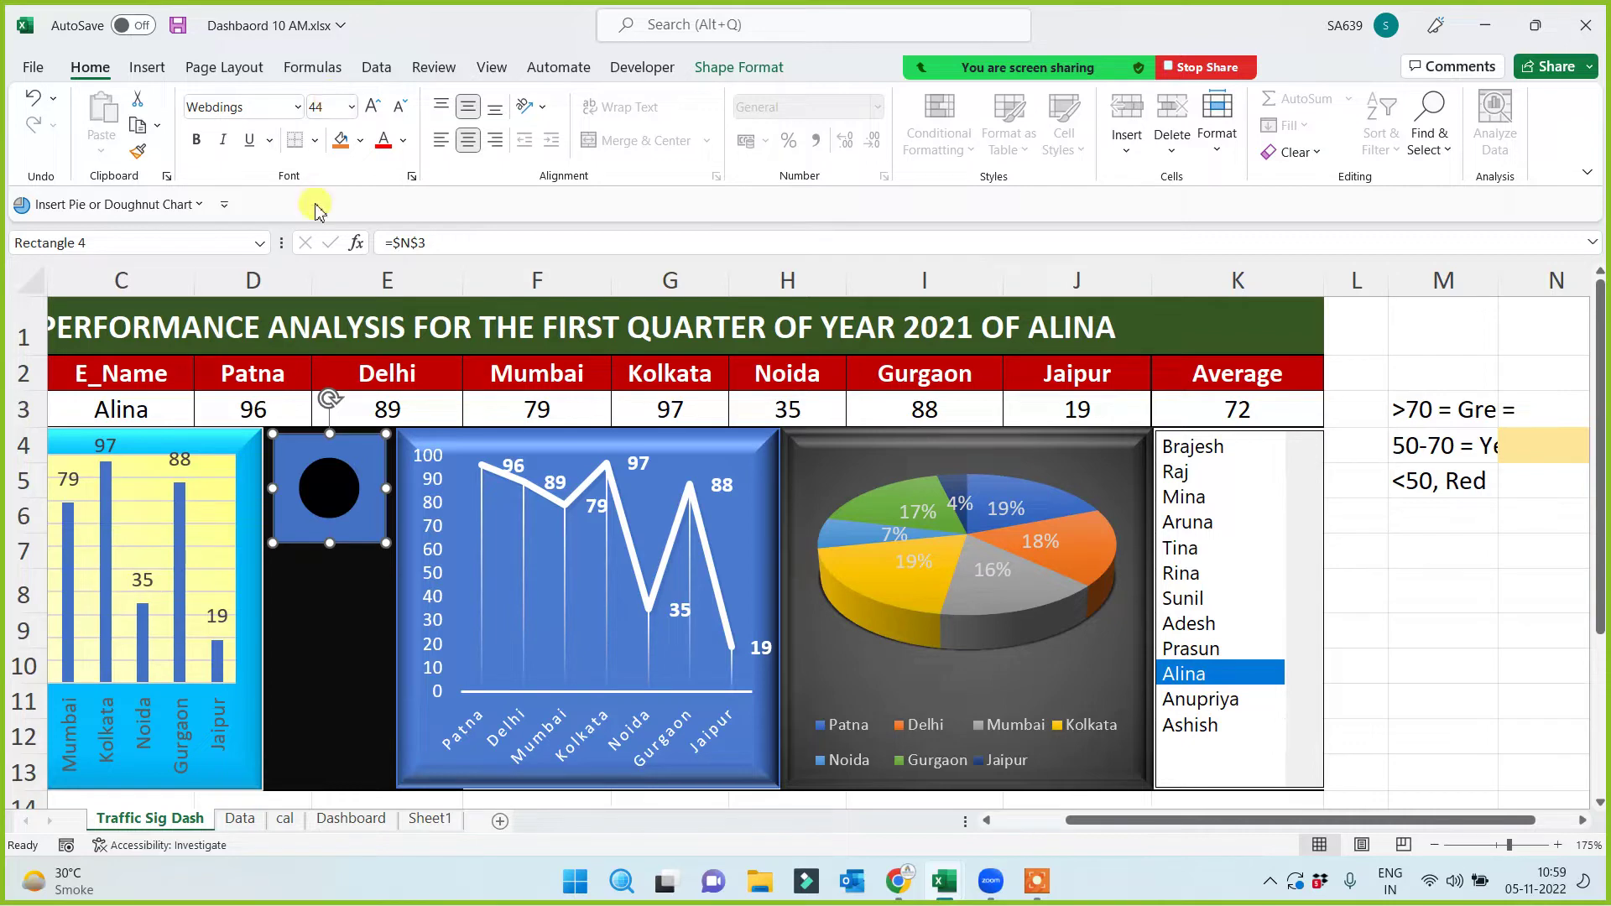
Colour the dot bright green using the custom colour picker
{"action": "left_click", "coordinate": [405, 142]}
{"action": "left_click", "coordinate": [404, 145]}
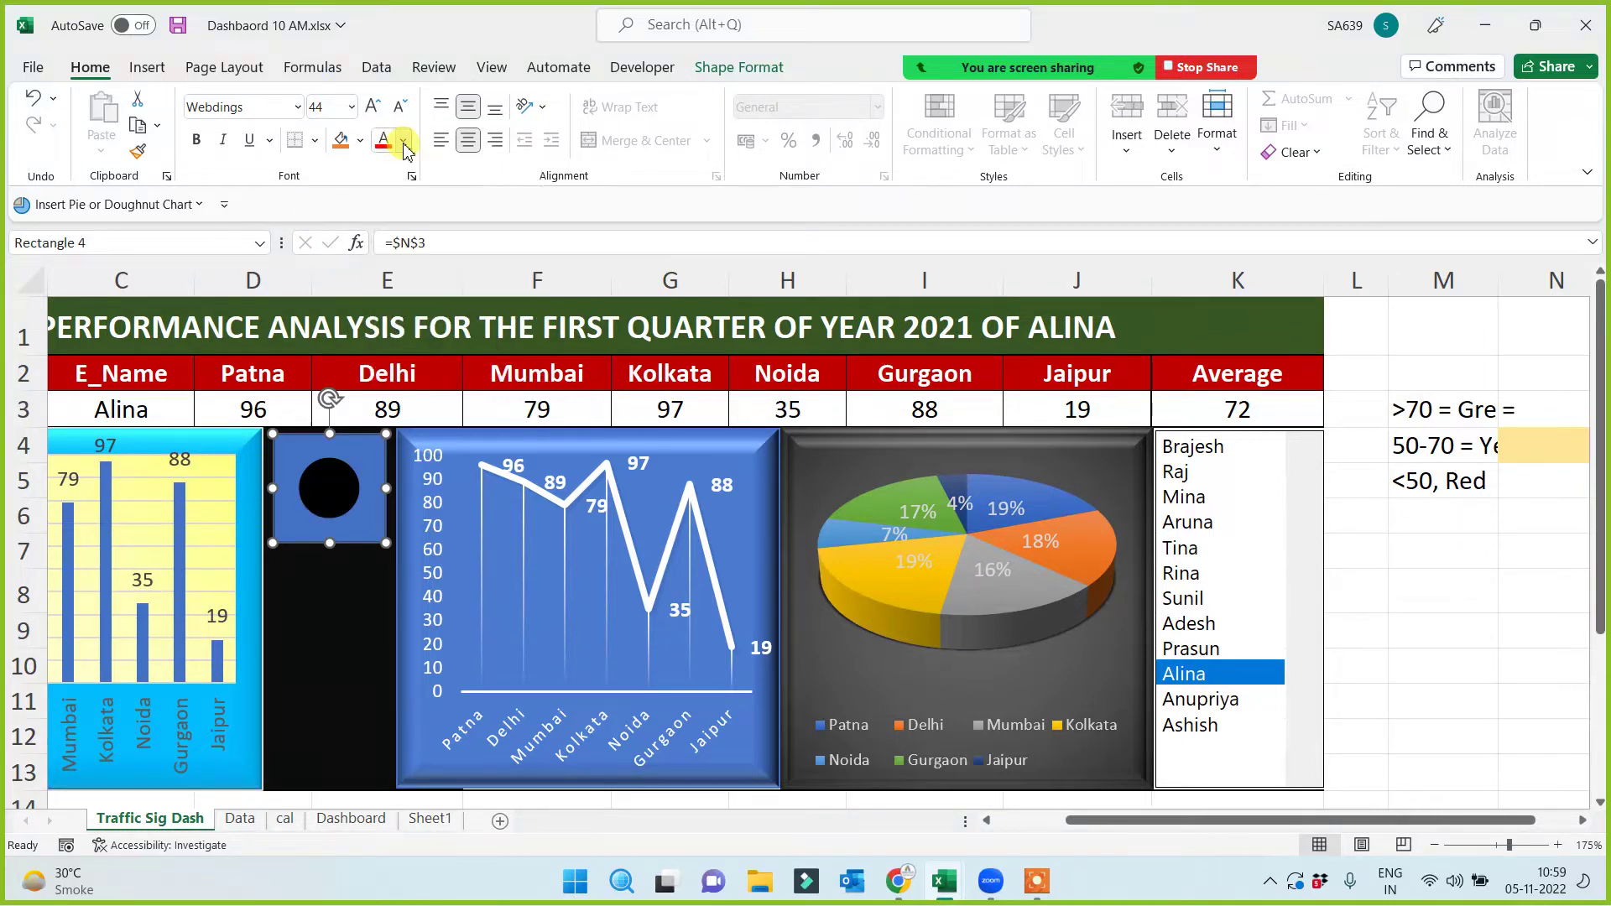
{"action": "left_click", "coordinate": [404, 145]}
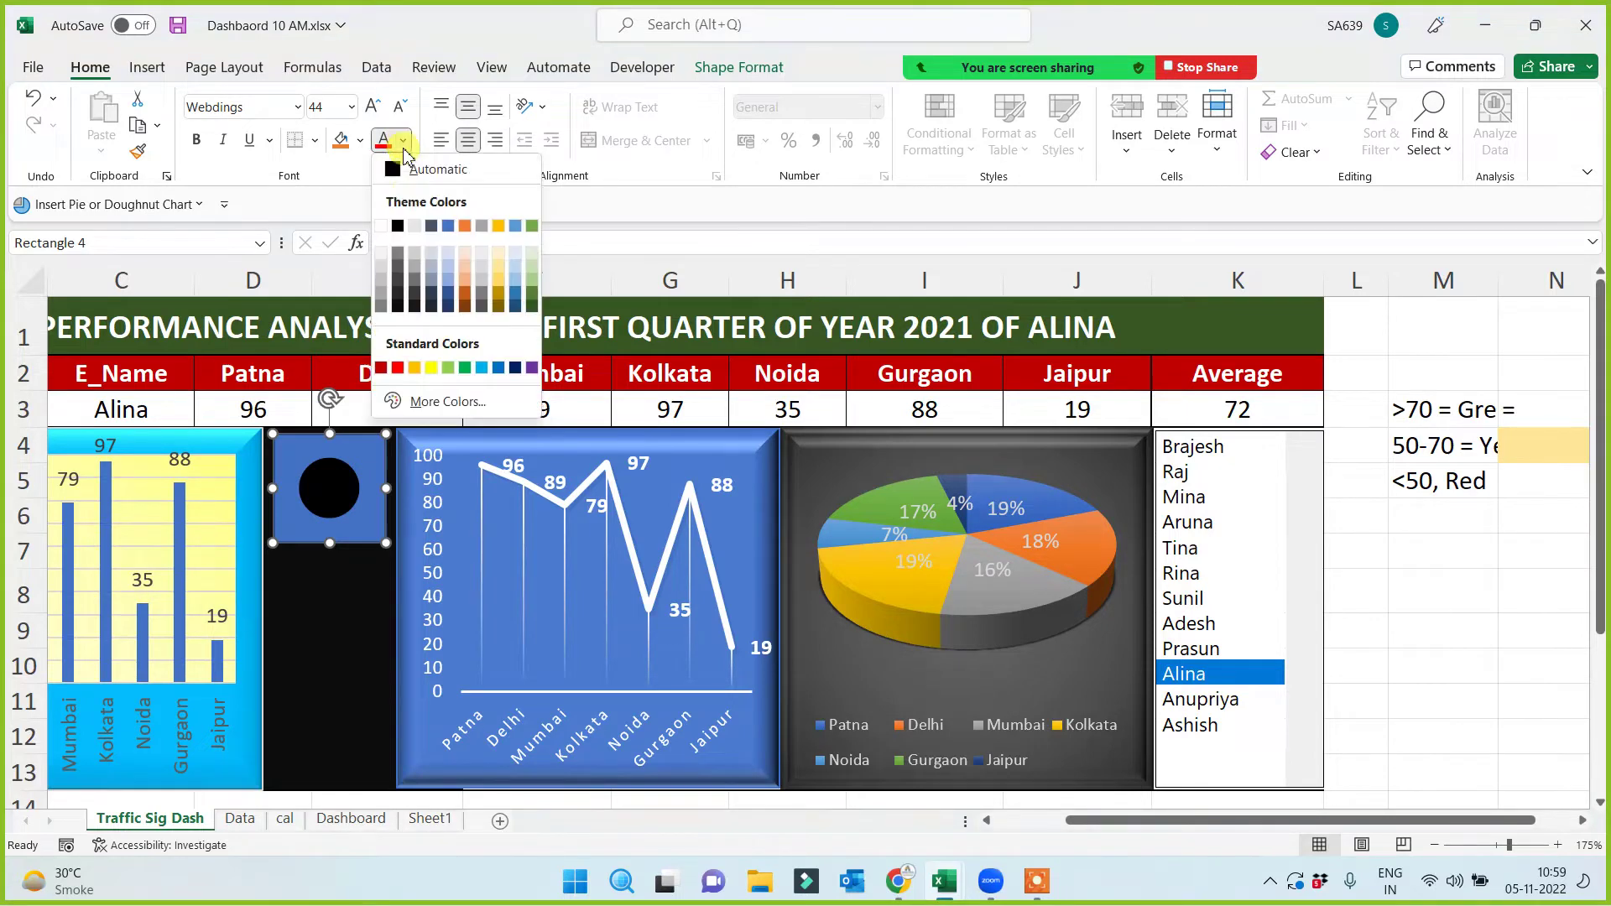
{"action": "left_click", "coordinate": [441, 402]}
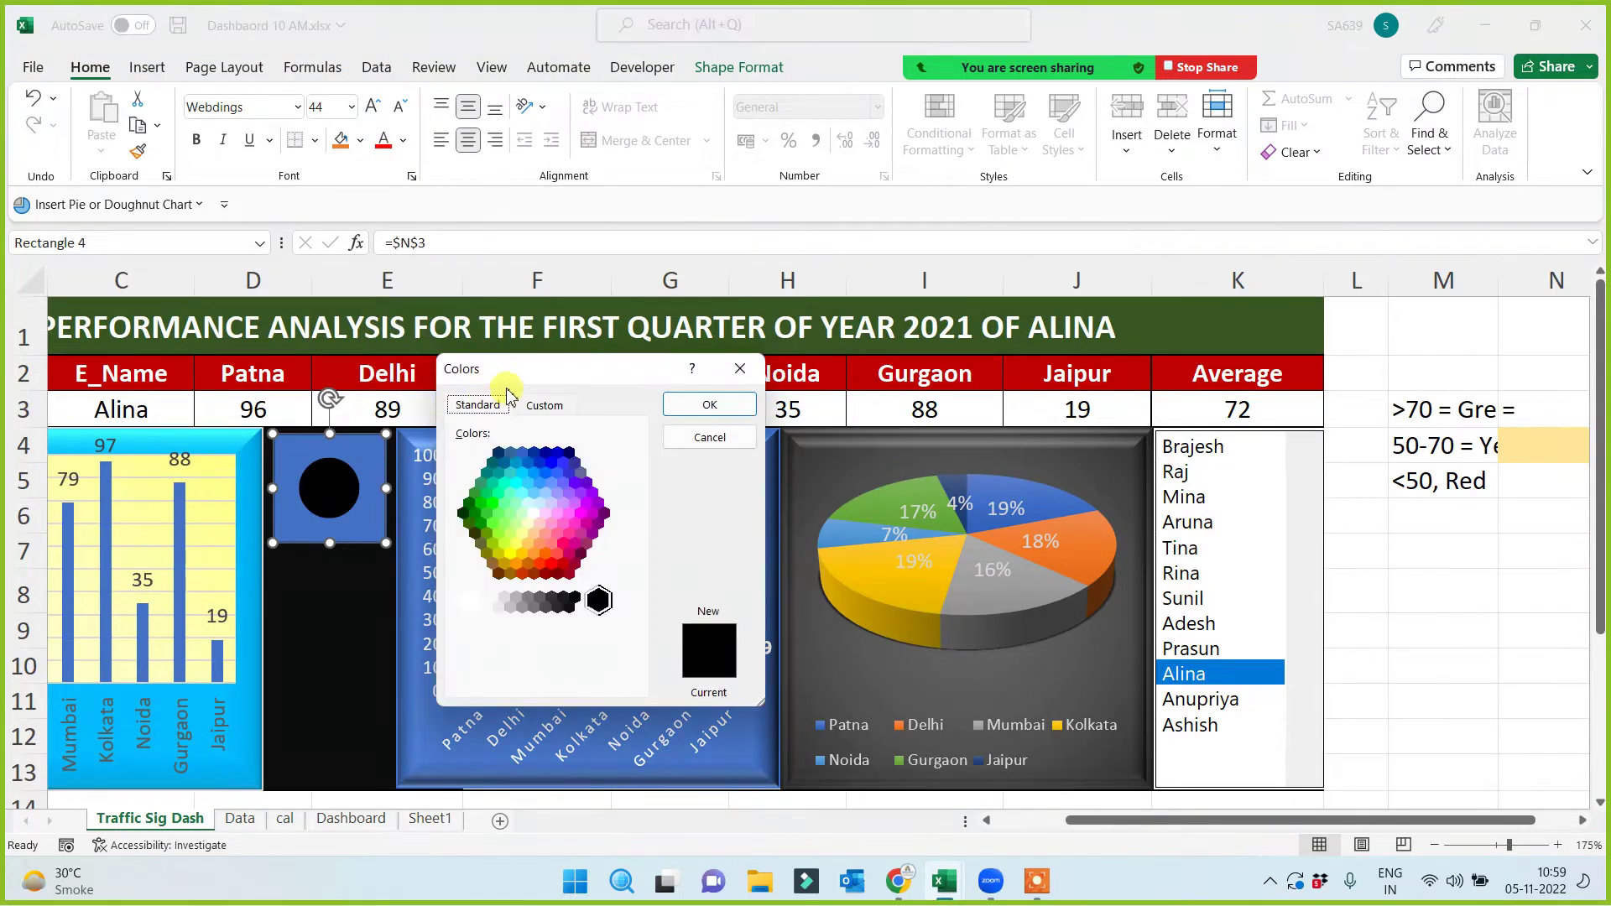
{"action": "left_click", "coordinate": [492, 503]}
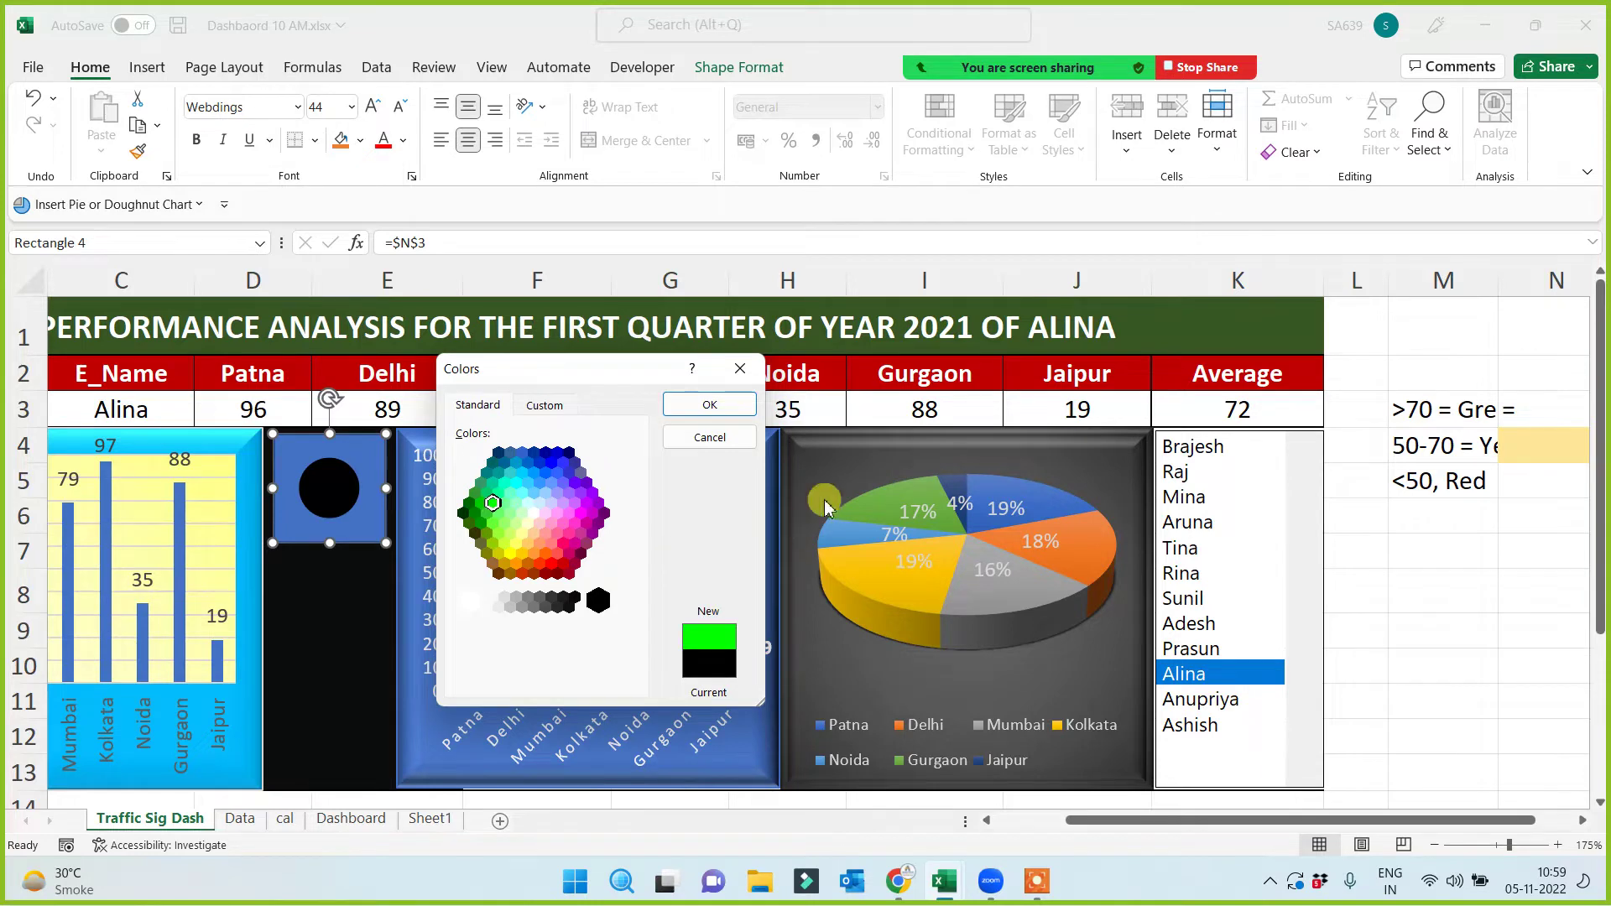
{"action": "left_click", "coordinate": [725, 411]}
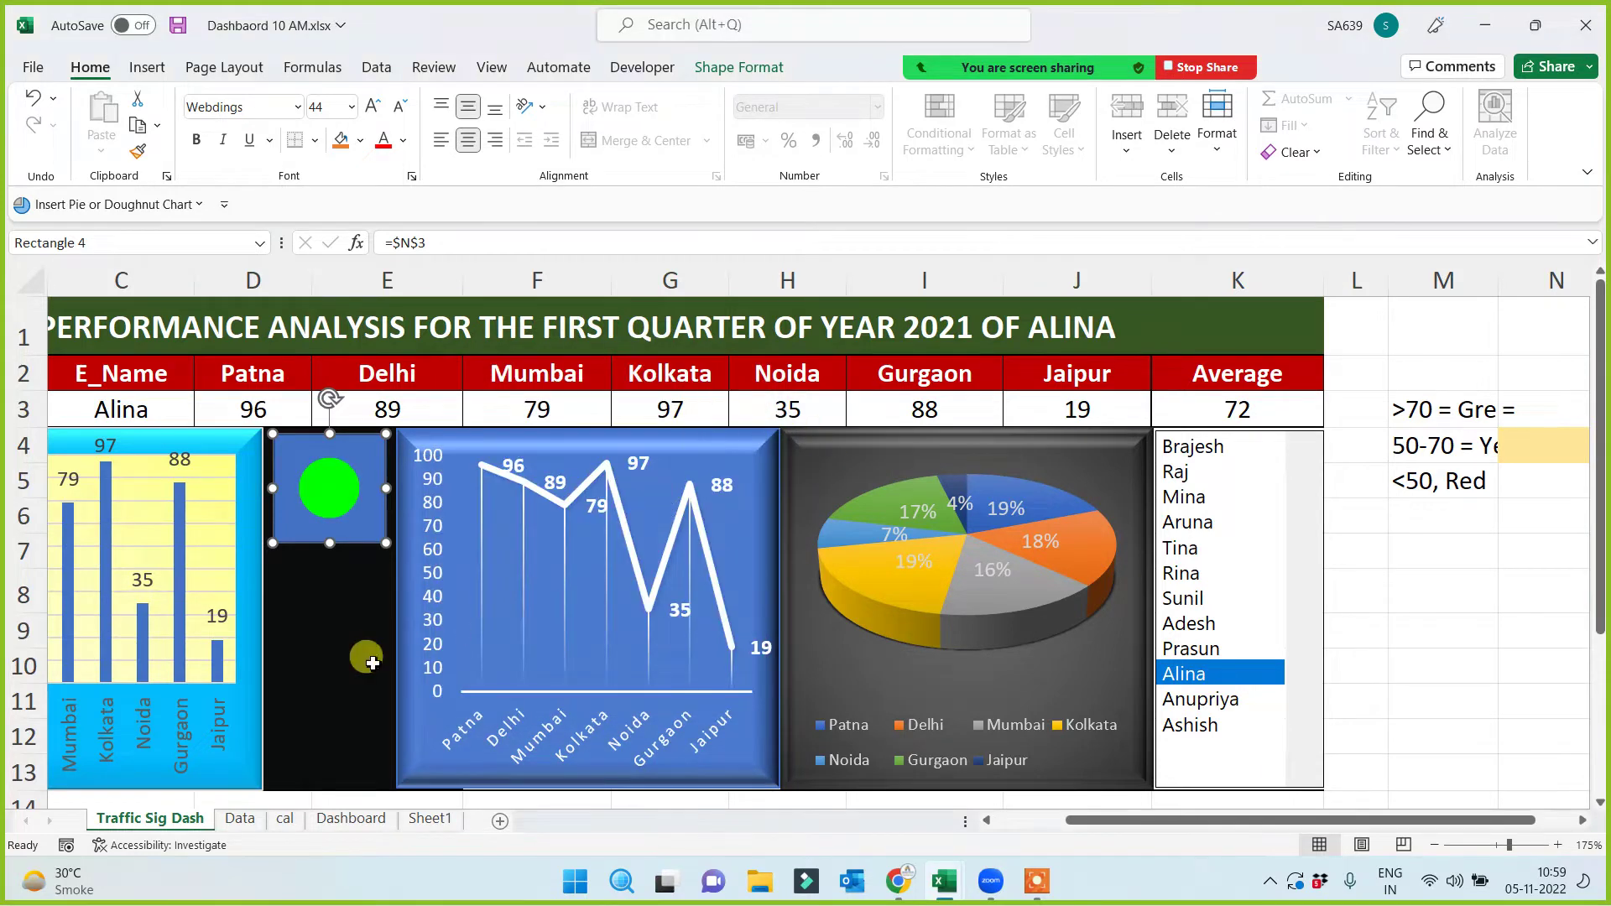
{"action": "left_click", "coordinate": [346, 659]}
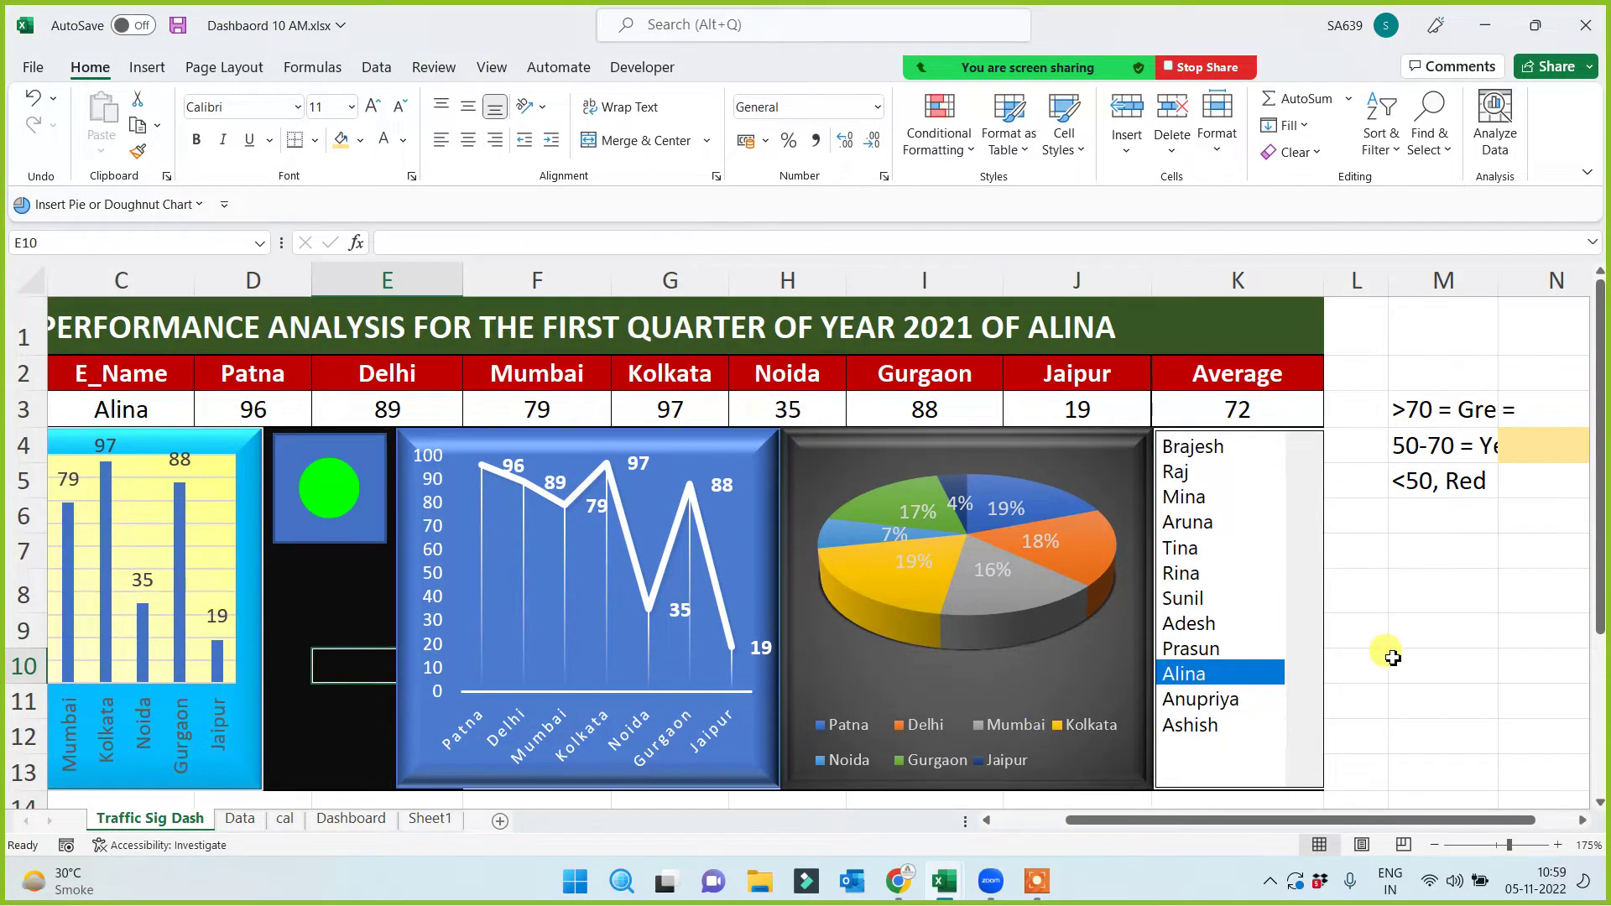
{"action": "left_click", "coordinate": [1192, 453]}
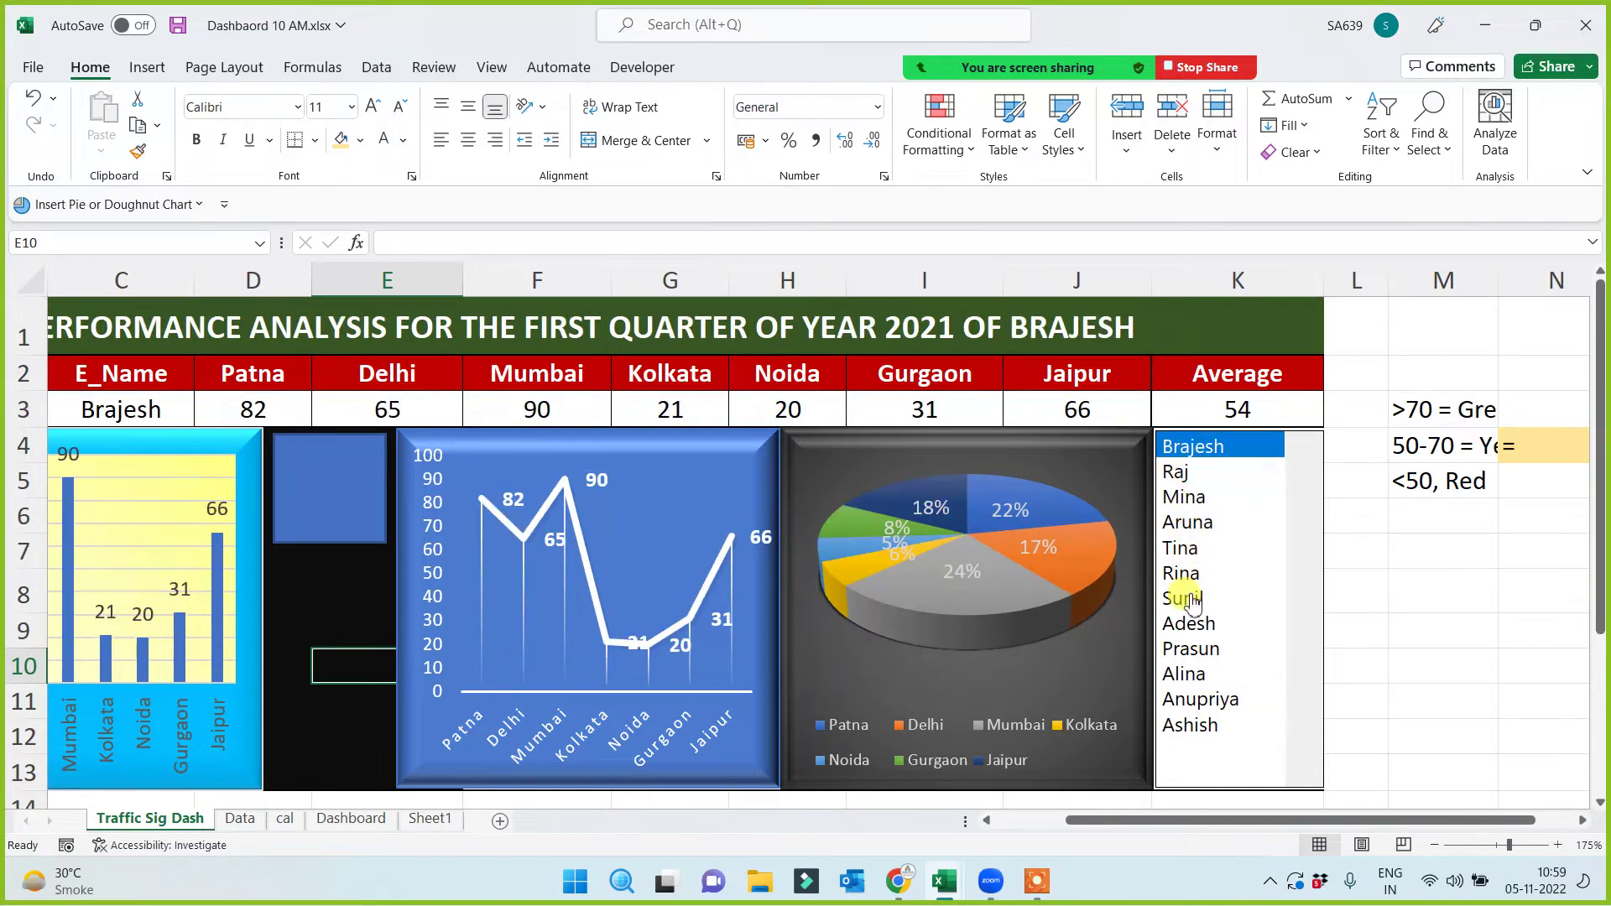
{"action": "left_click", "coordinate": [1183, 675]}
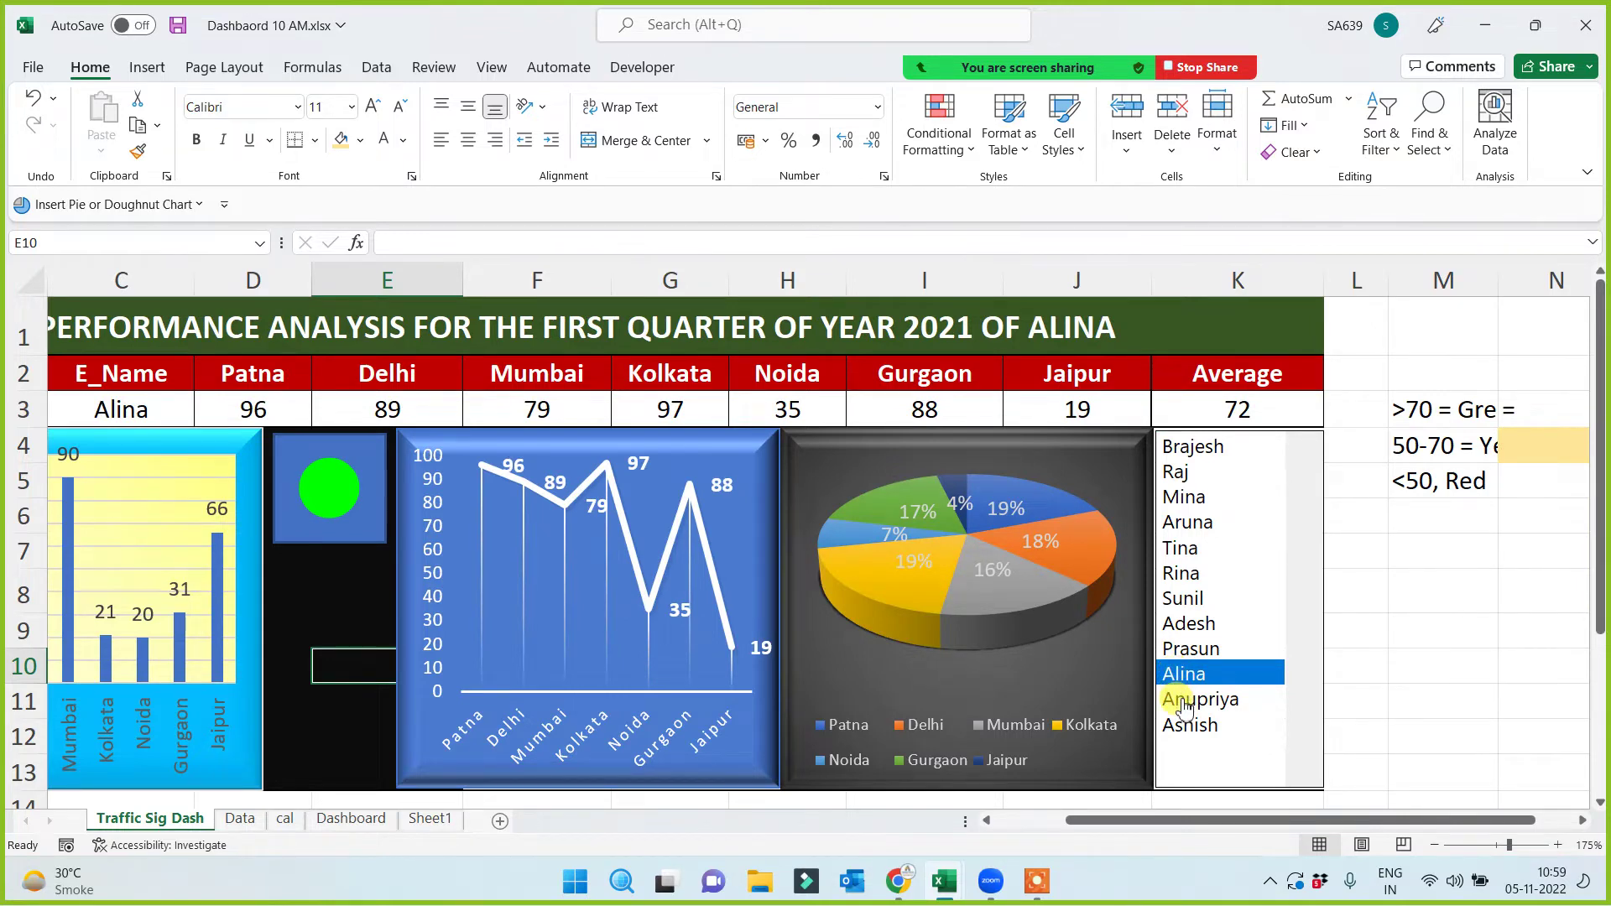
{"action": "left_click", "coordinate": [1184, 701]}
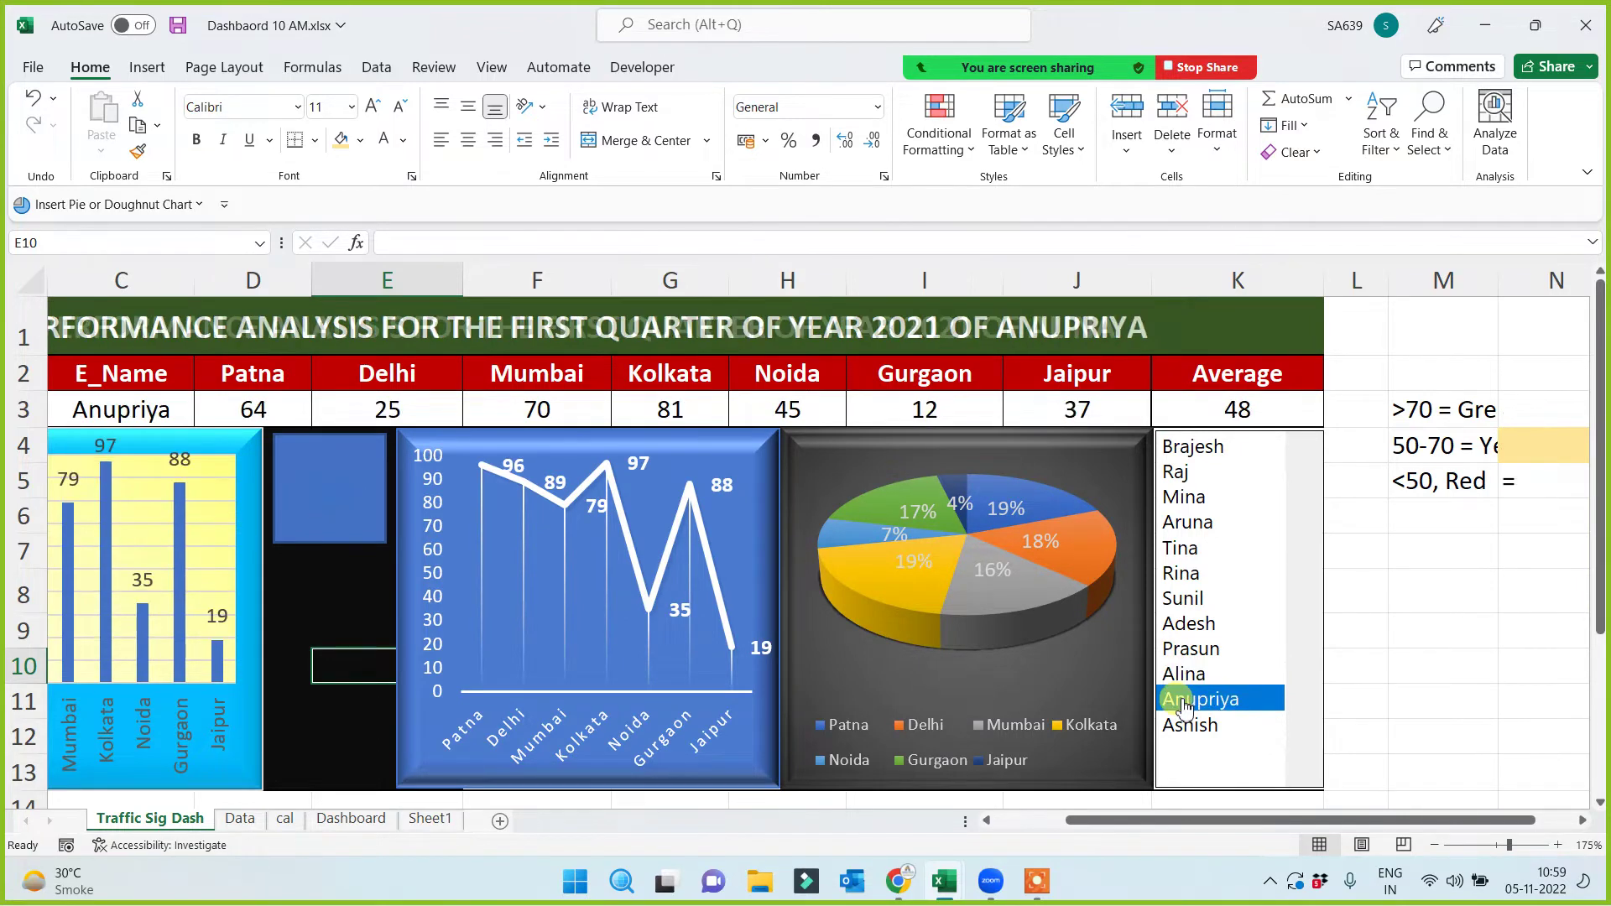
{"action": "left_click", "coordinate": [1191, 651]}
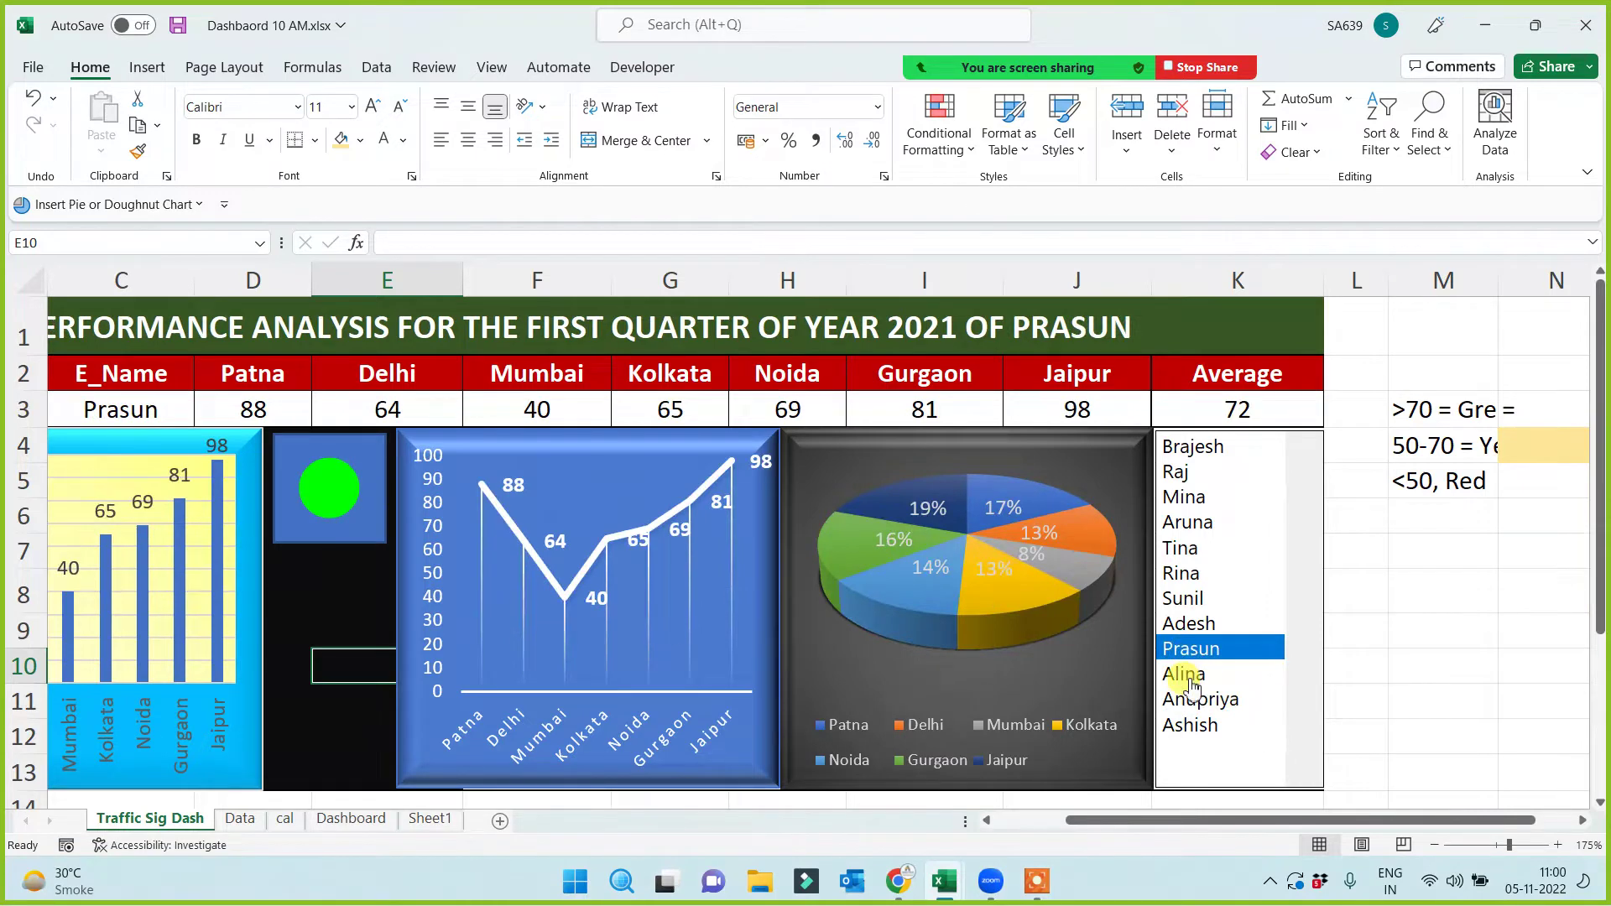
{"action": "left_click", "coordinate": [1192, 675]}
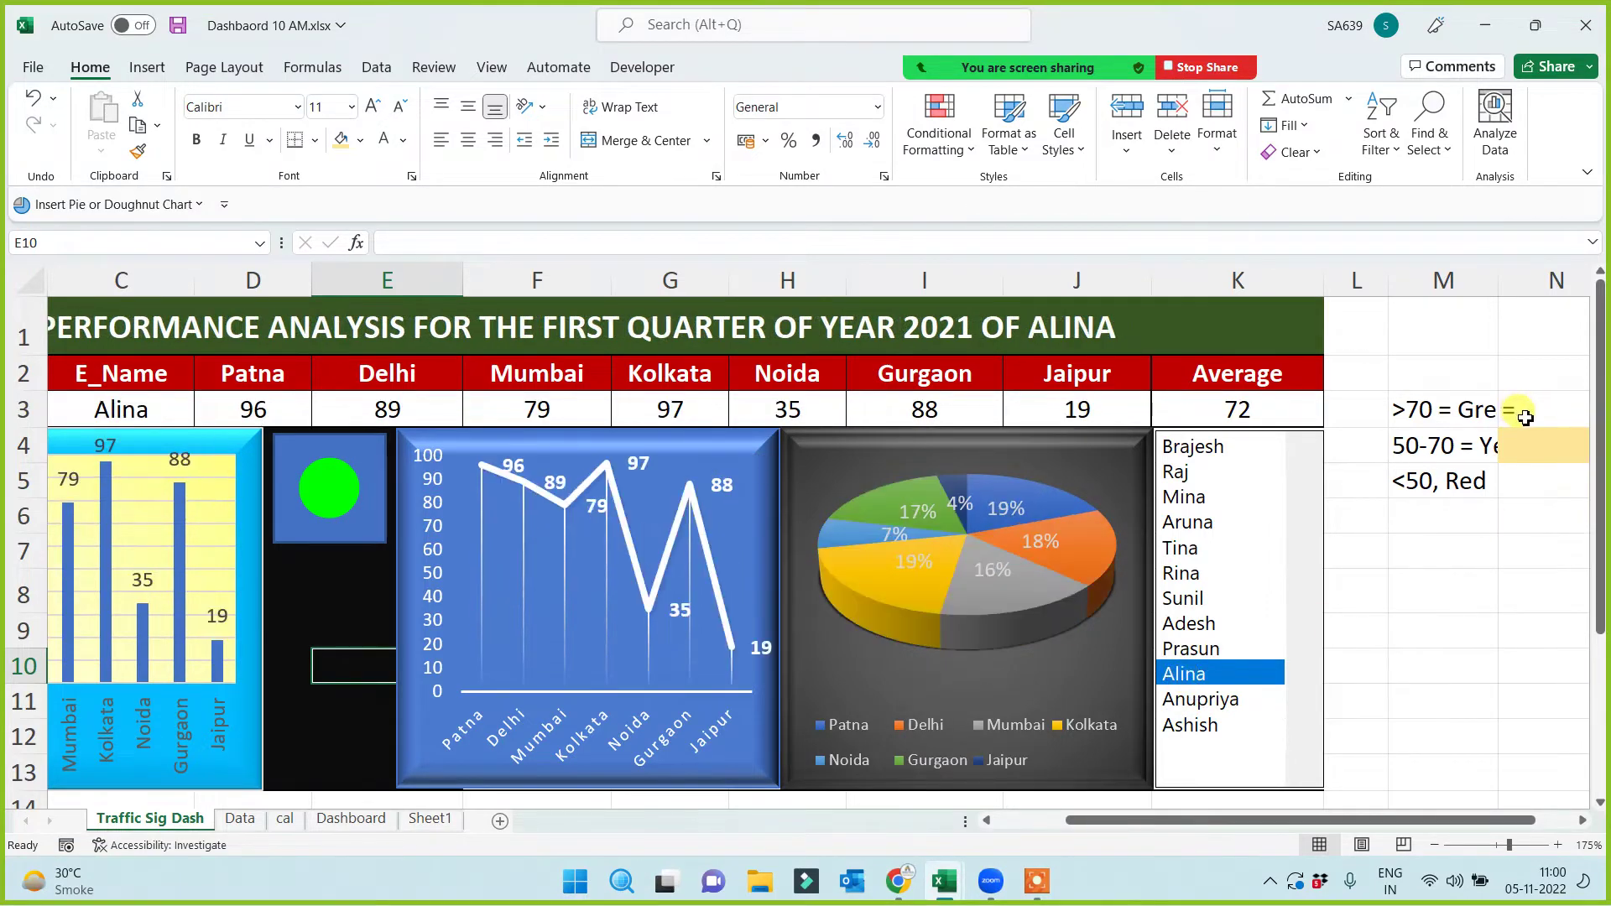
{"action": "left_click", "coordinate": [1529, 413]}
{"action": "left_click", "coordinate": [329, 502]}
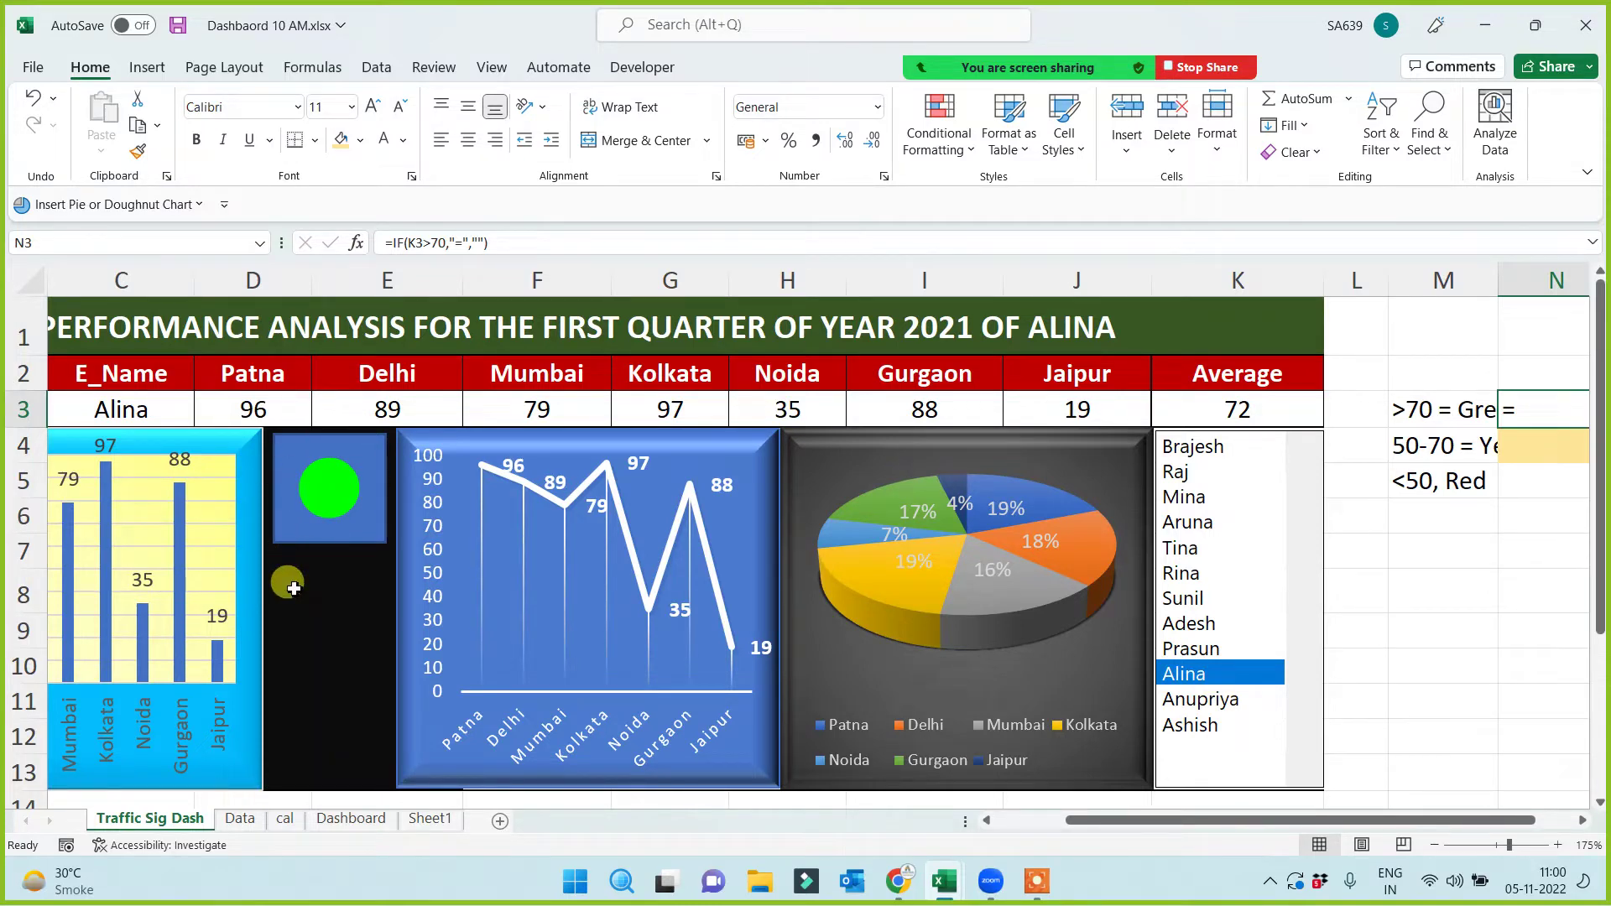
{"action": "left_click", "coordinate": [356, 474]}
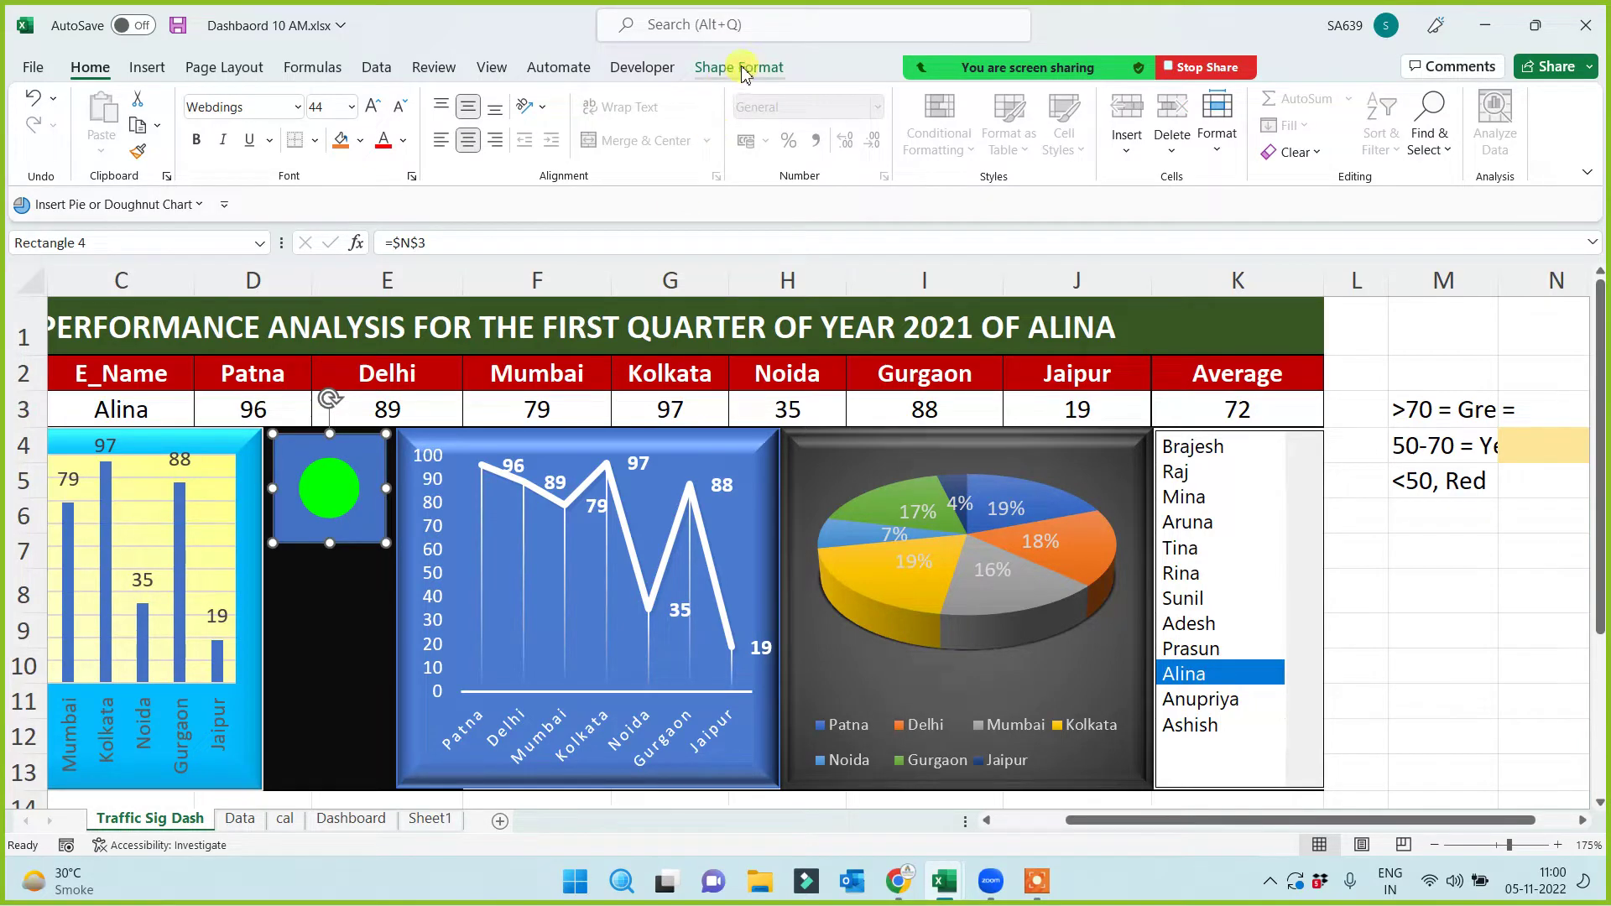
Set the indicator shape to No Fill and No Outline so only the green dot shows on black
{"action": "left_click", "coordinate": [743, 70]}
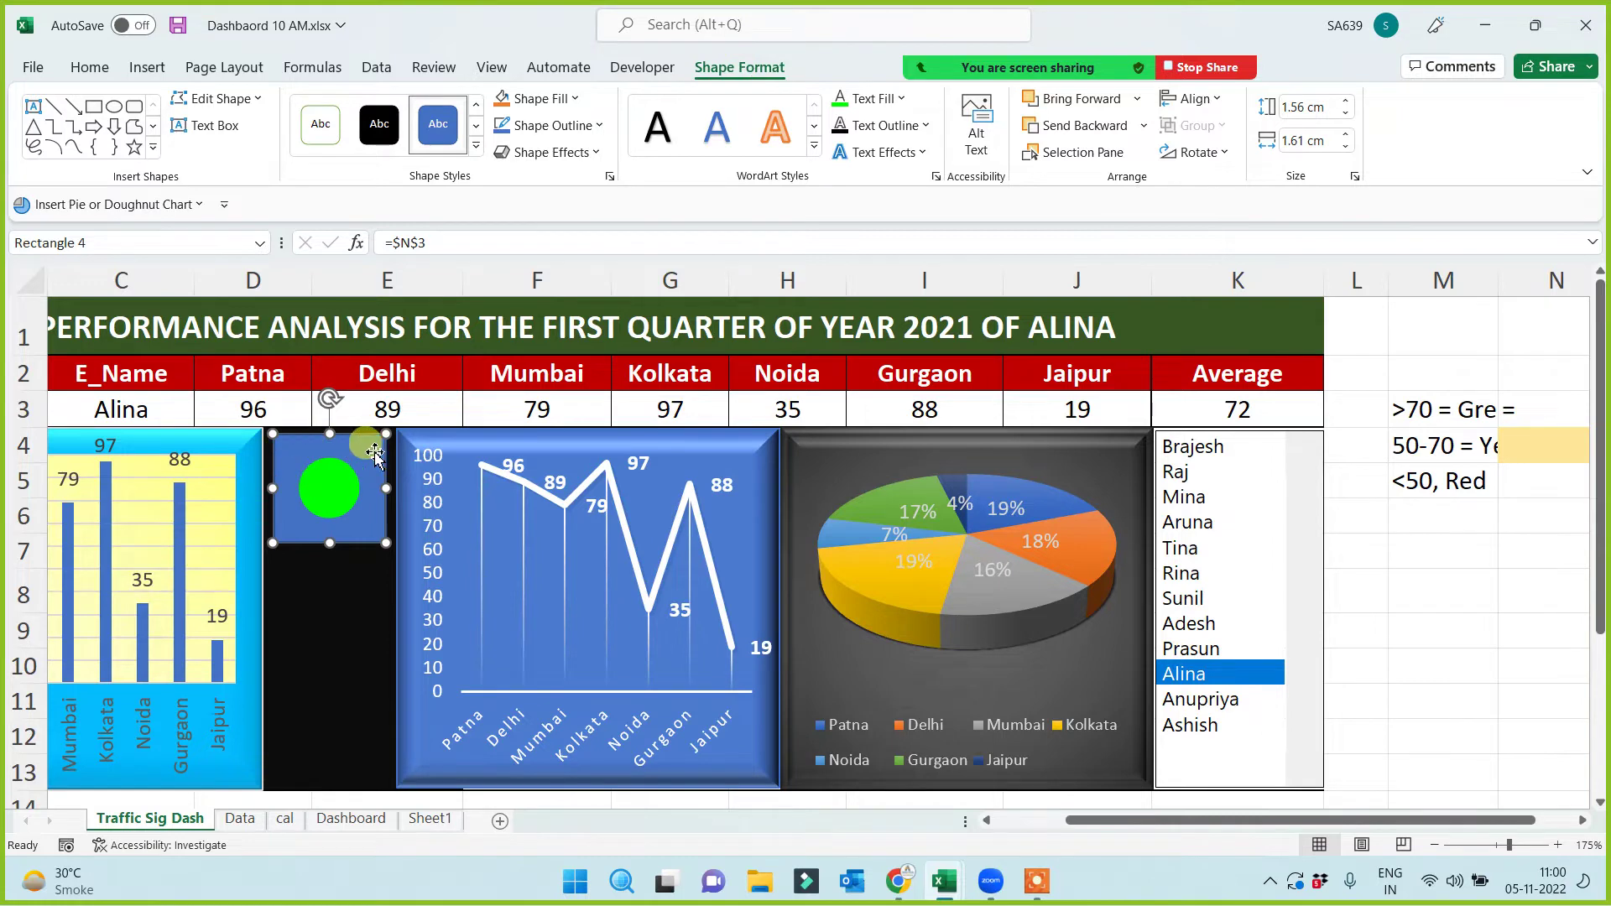
{"action": "left_click", "coordinate": [576, 99]}
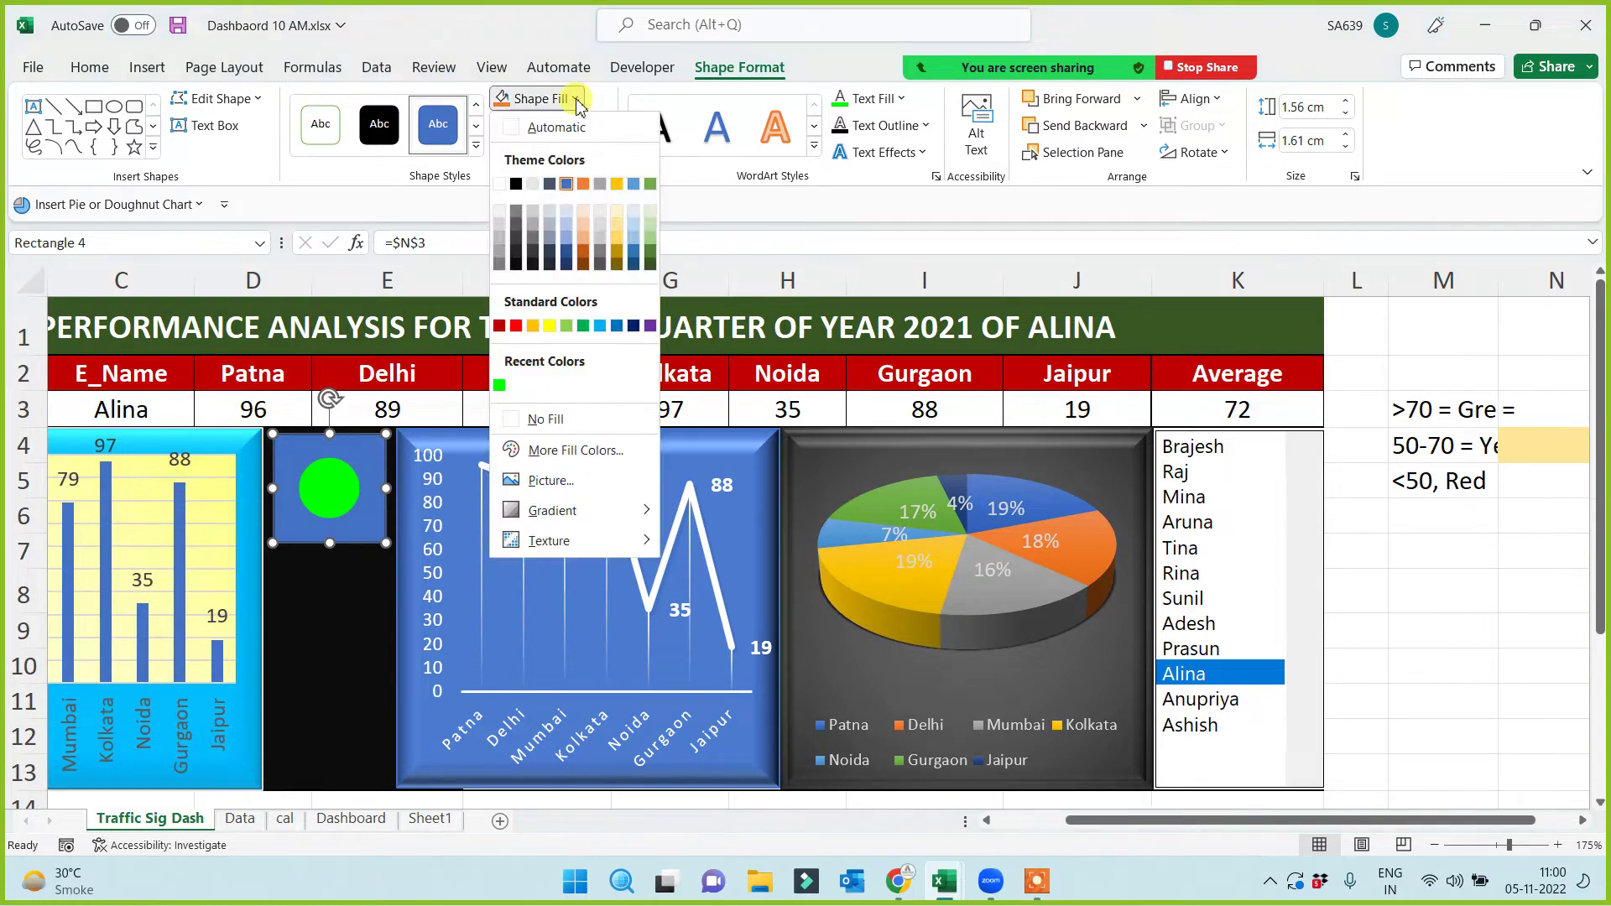
{"action": "left_click", "coordinate": [512, 418]}
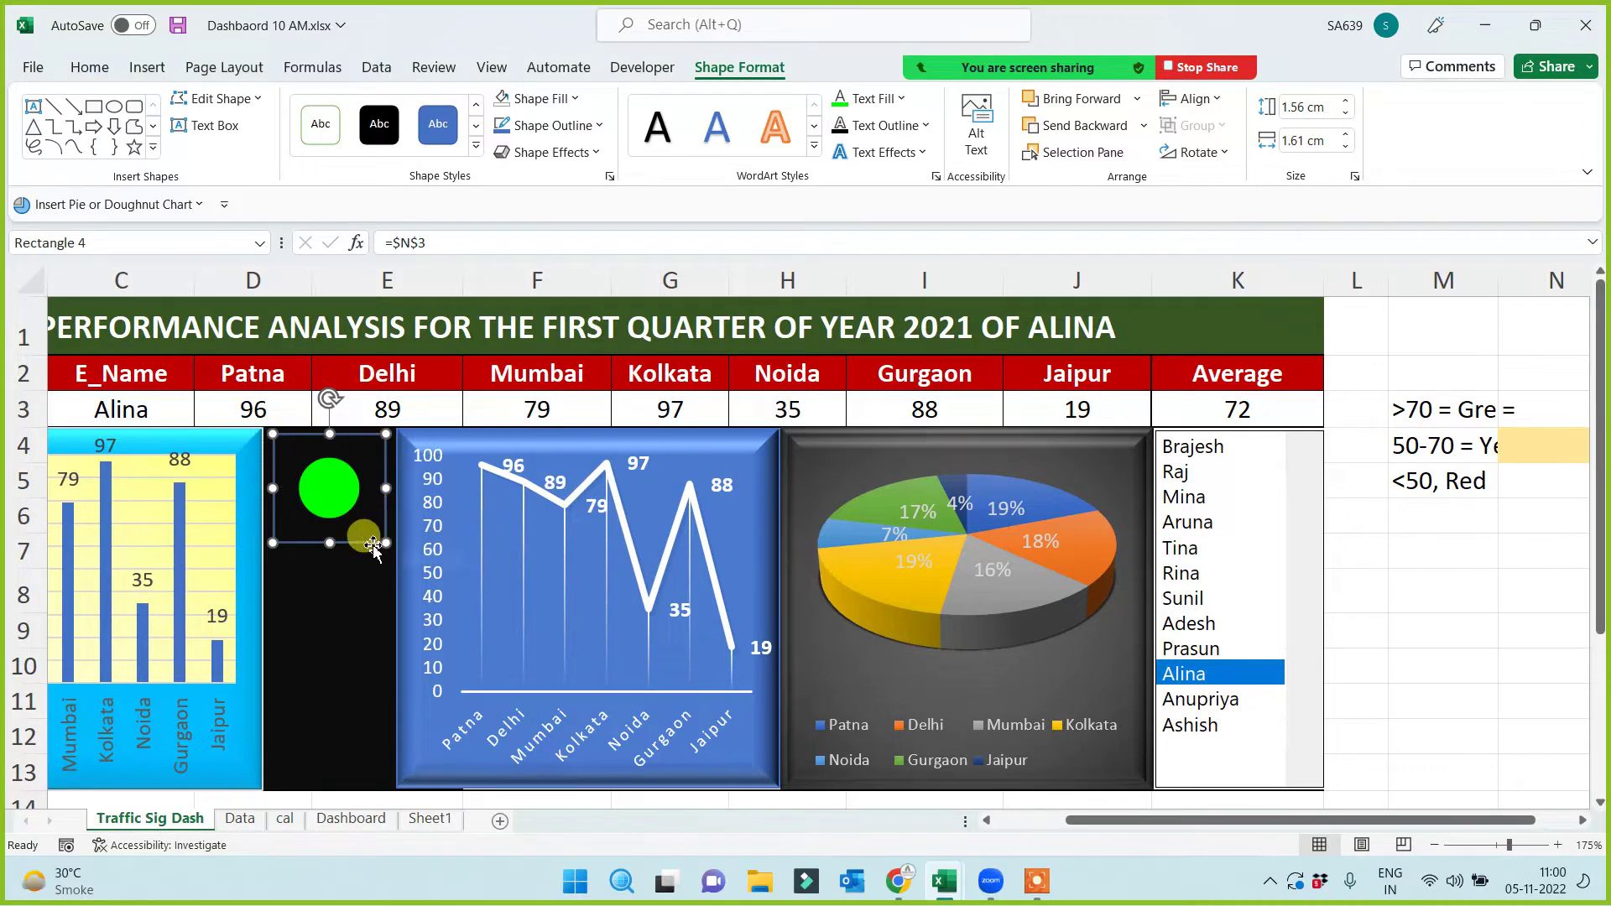
{"action": "left_click", "coordinate": [600, 126]}
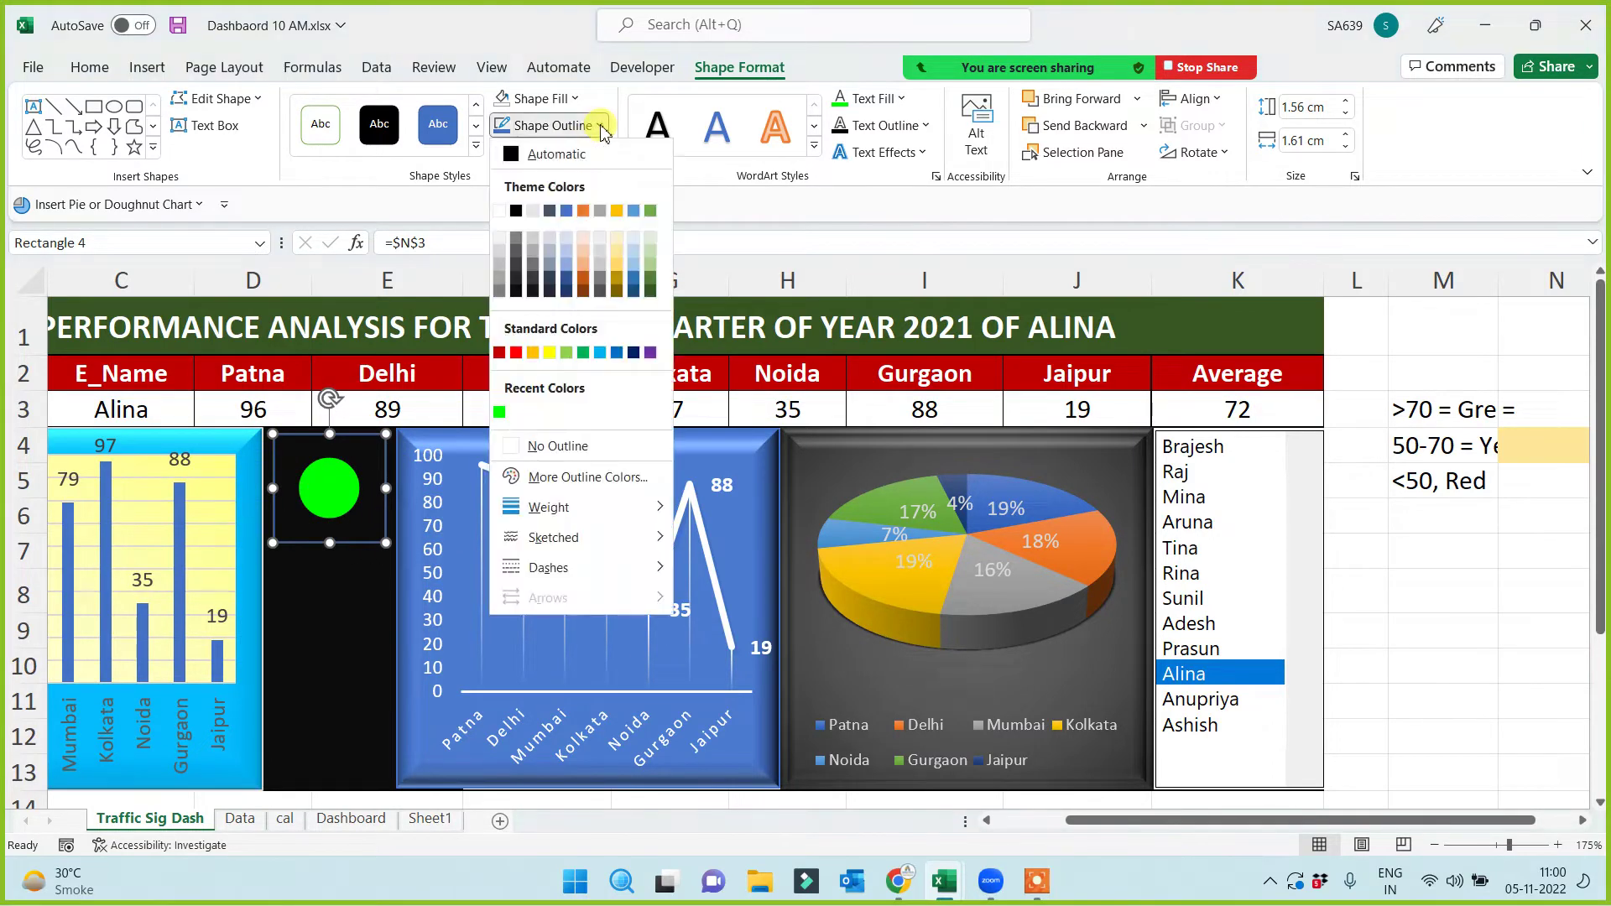
{"action": "left_click", "coordinate": [512, 445]}
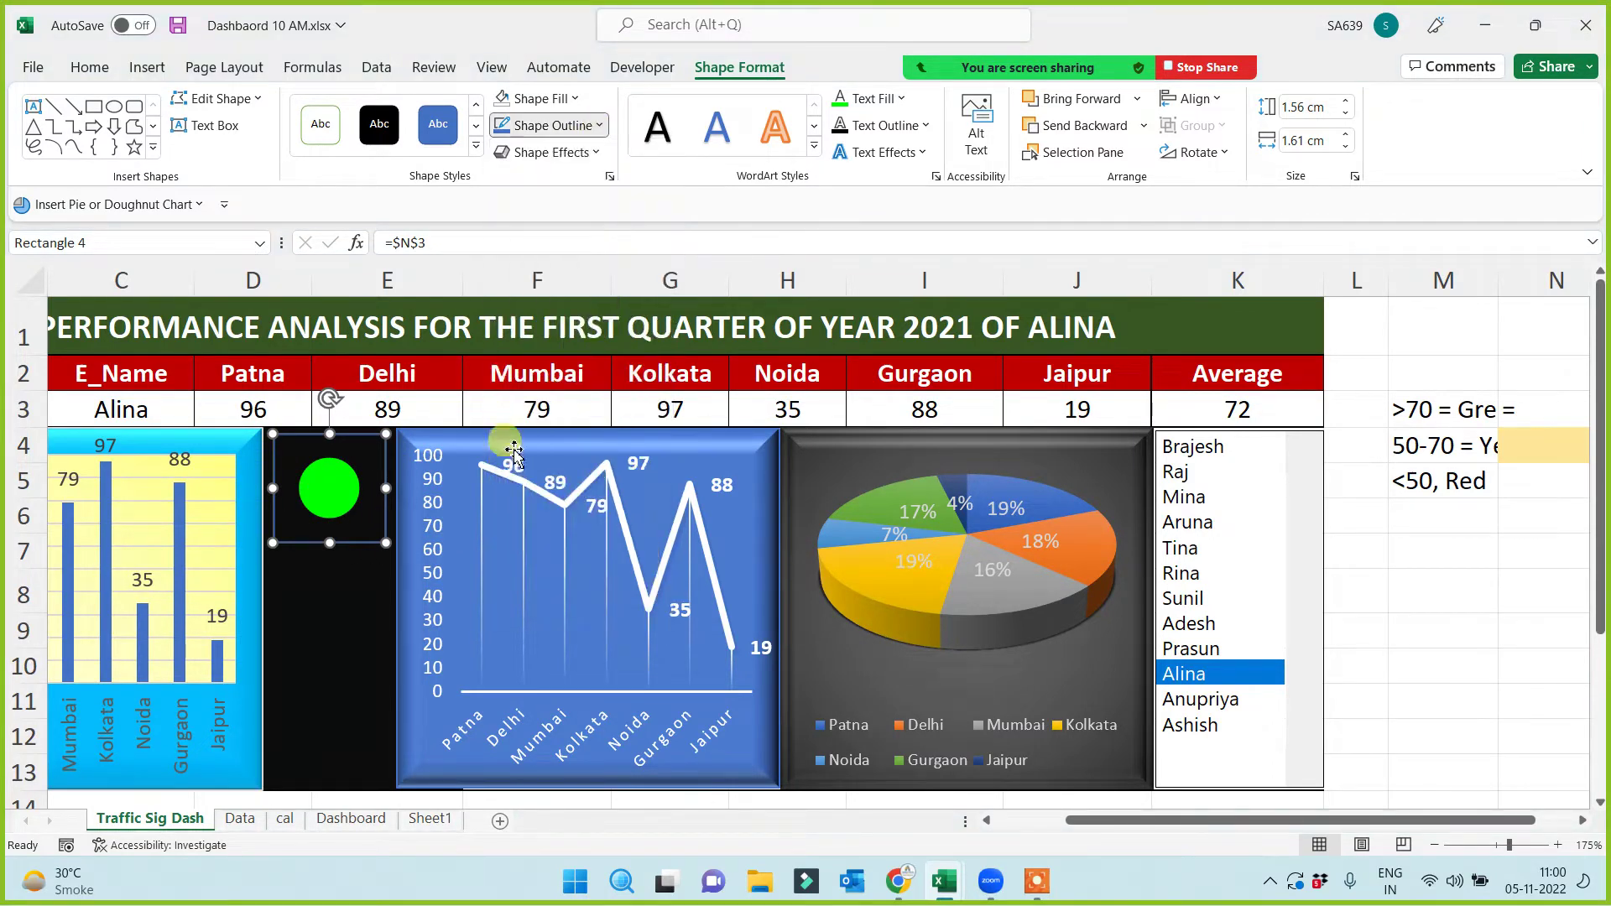
{"action": "left_click", "coordinate": [339, 663]}
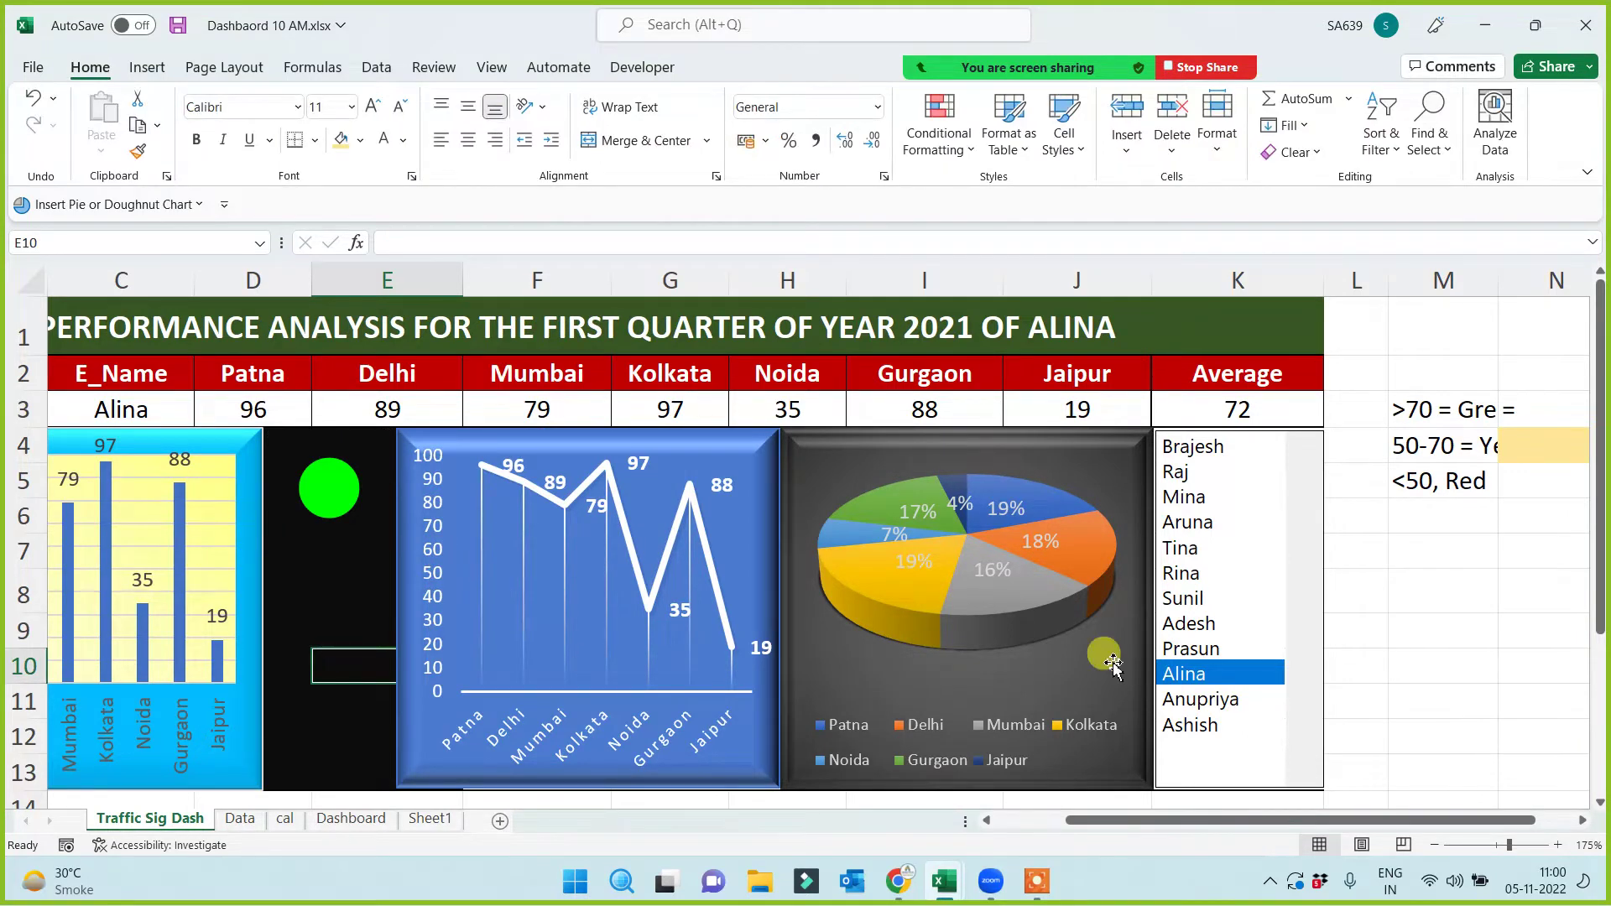
Switch the dashboard between Prasun and Adesh to test the dot, ending on Prasun
{"action": "left_click", "coordinate": [1191, 650]}
{"action": "left_click", "coordinate": [1194, 627]}
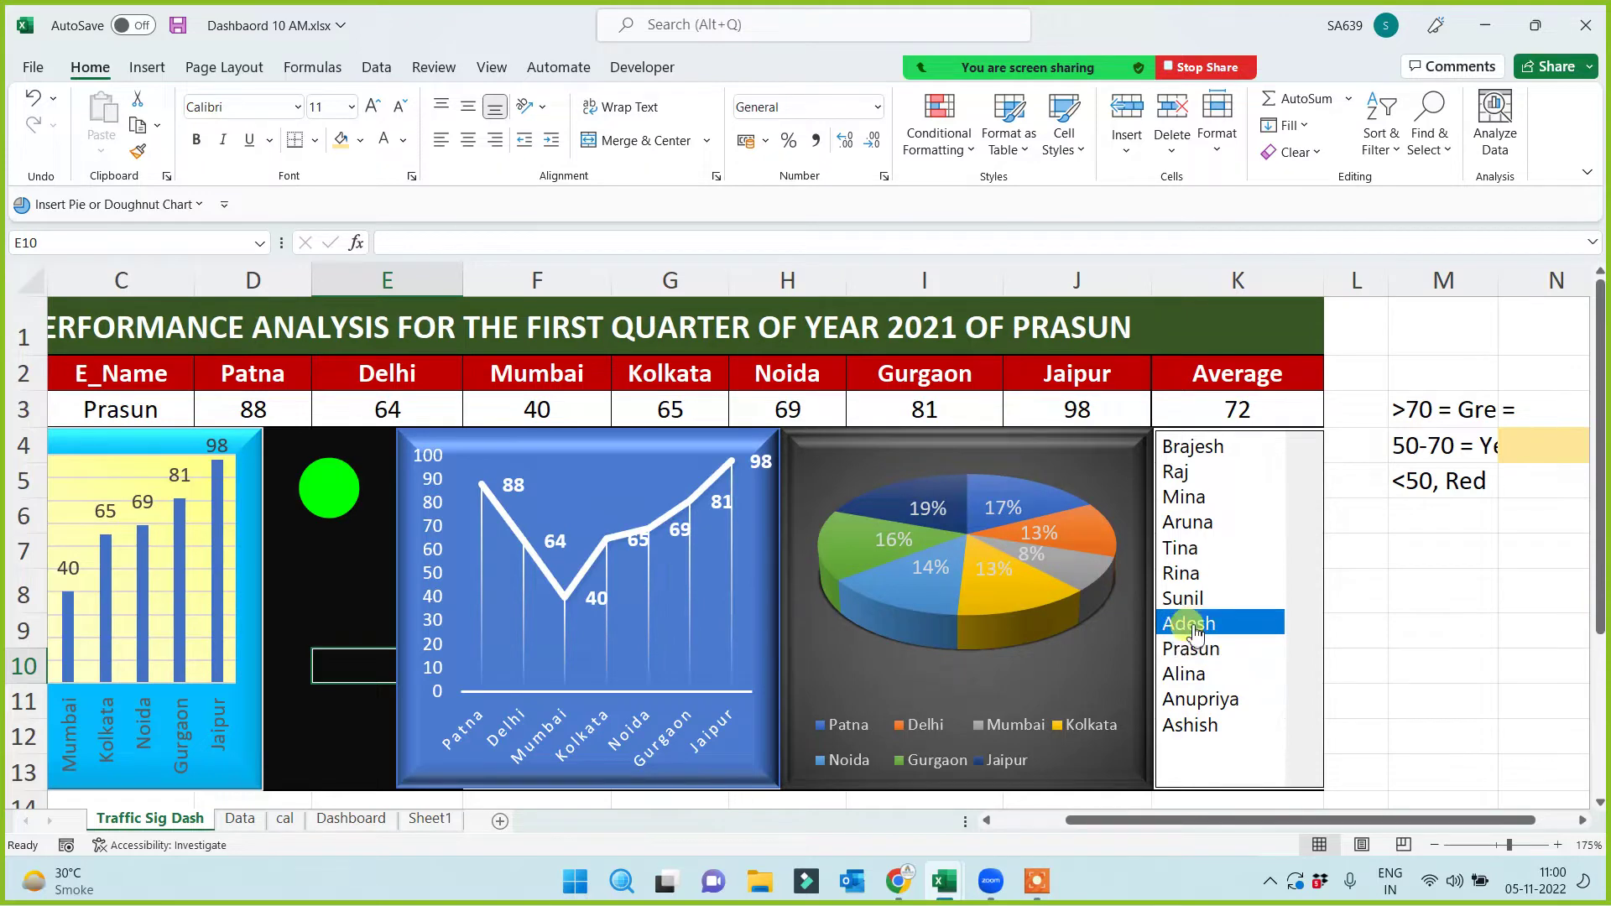
{"action": "left_click", "coordinate": [1192, 650]}
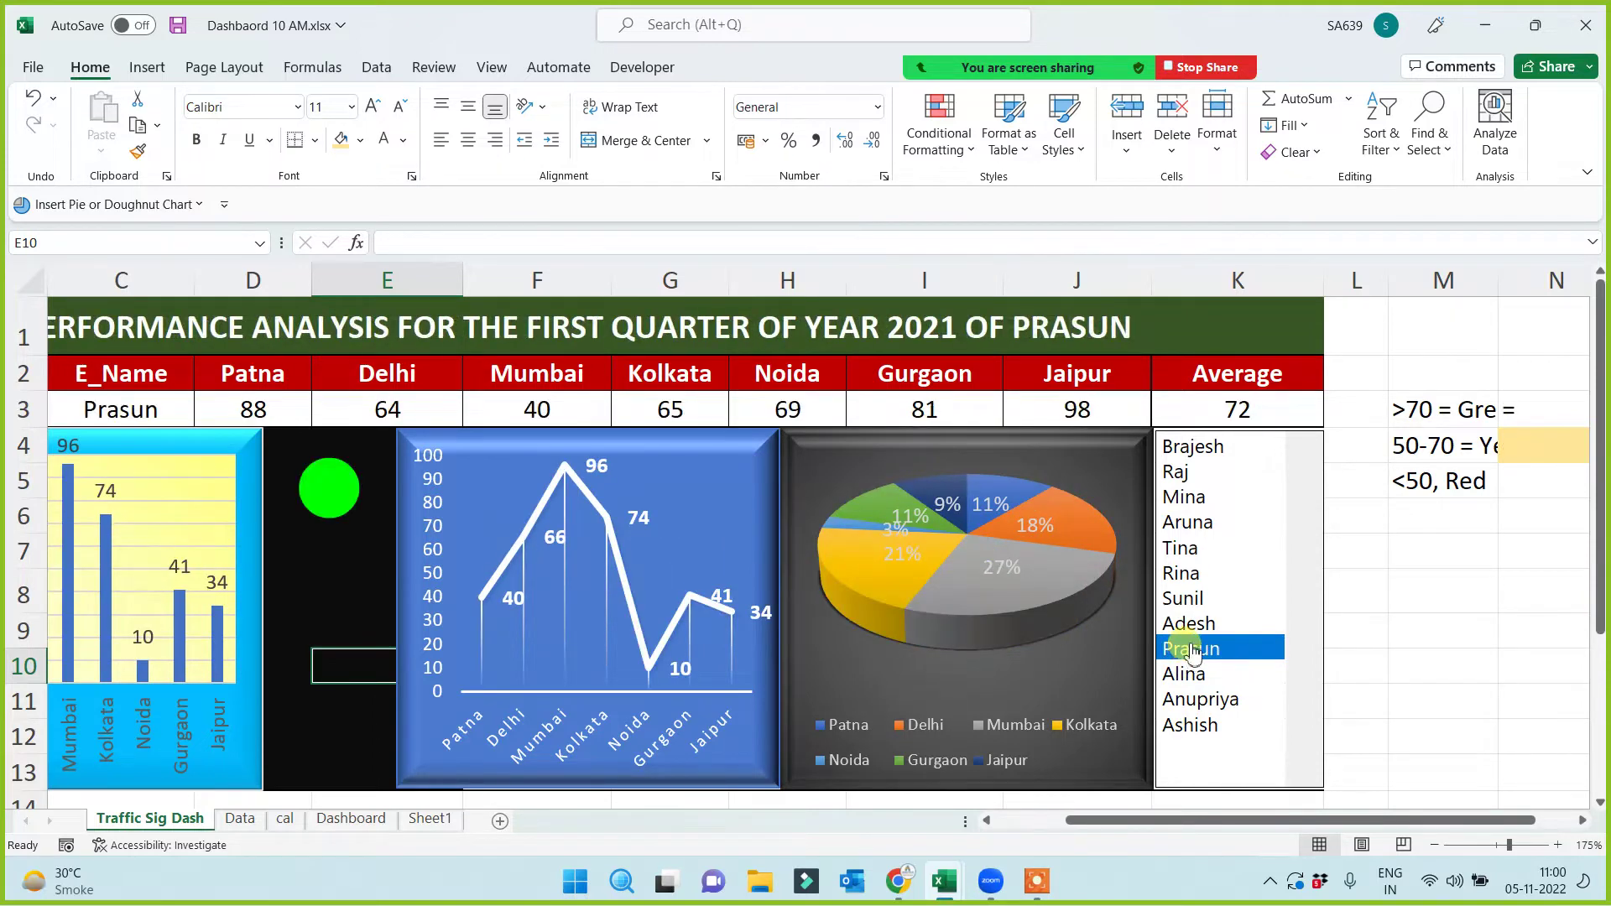
{"action": "left_click", "coordinate": [1191, 624]}
{"action": "left_click", "coordinate": [1192, 650]}
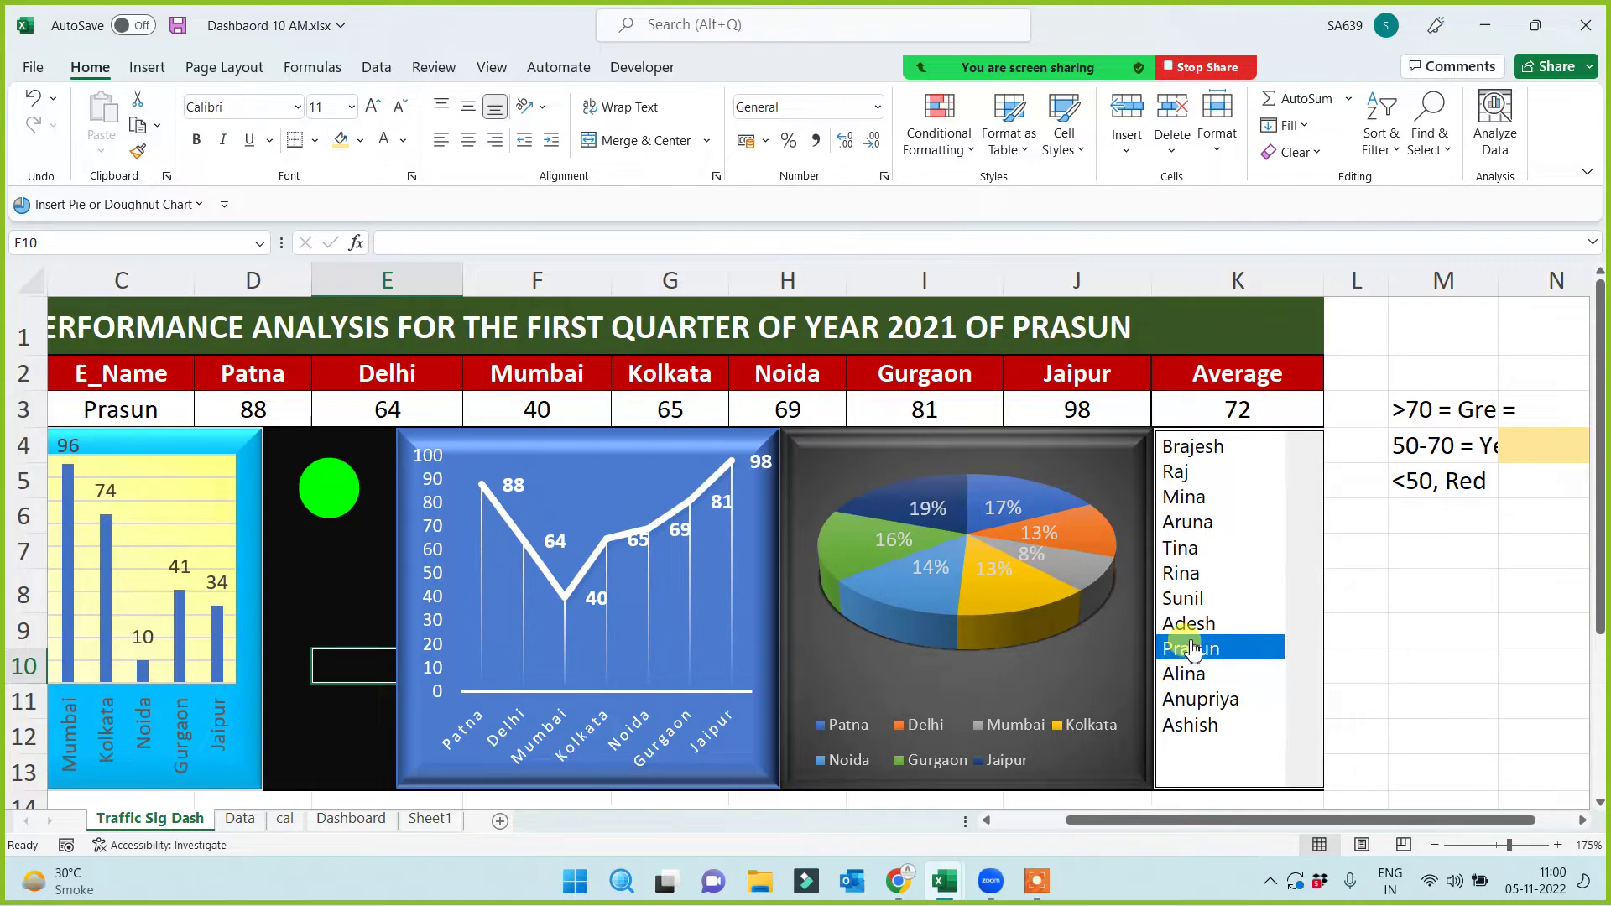
{"action": "left_click", "coordinate": [329, 488]}
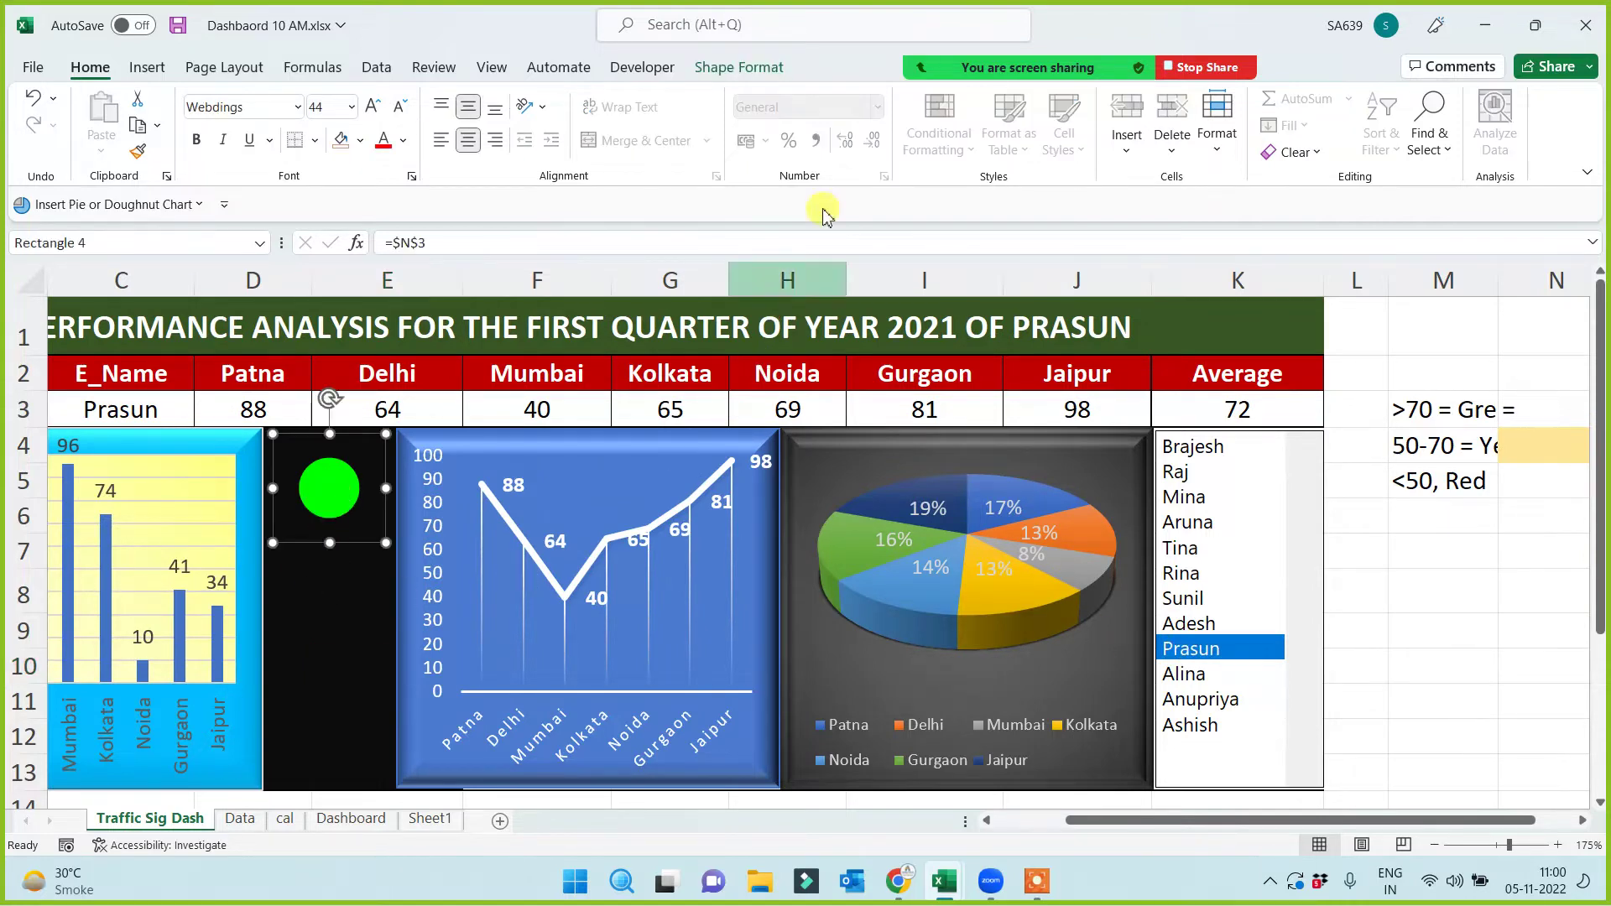
Apply an 18 pt Green, Accent color 6 glow to the dot and stretch the shape to 1.69 cm tall
{"action": "left_click", "coordinate": [750, 70]}
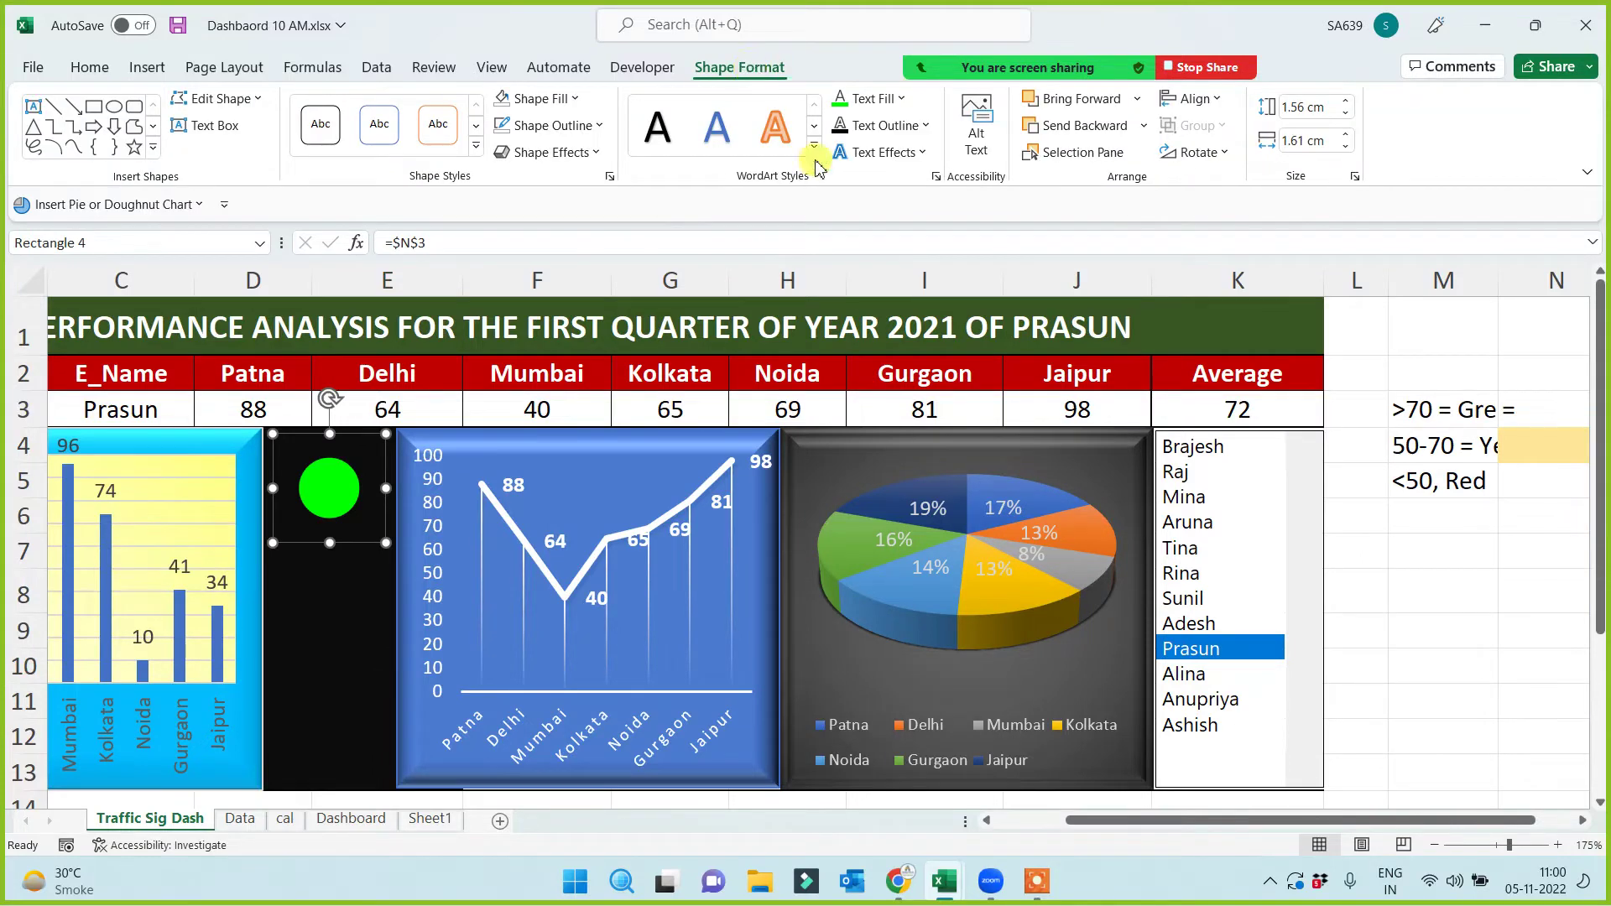
{"action": "left_click", "coordinate": [874, 154]}
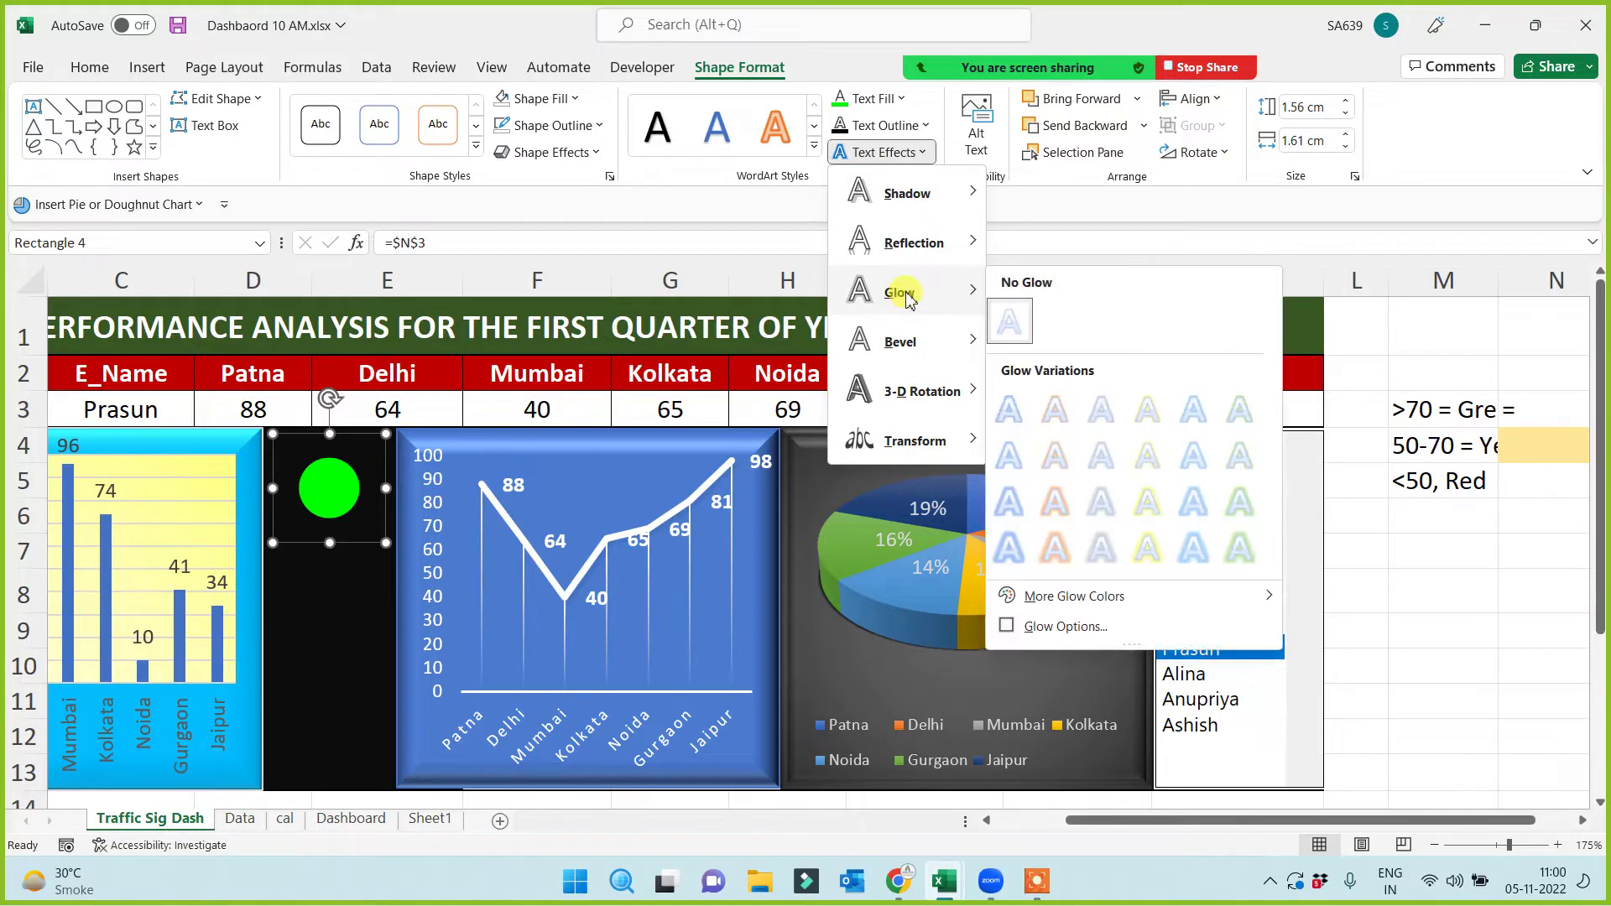
{"action": "mouse_move", "coordinate": [898, 292]}
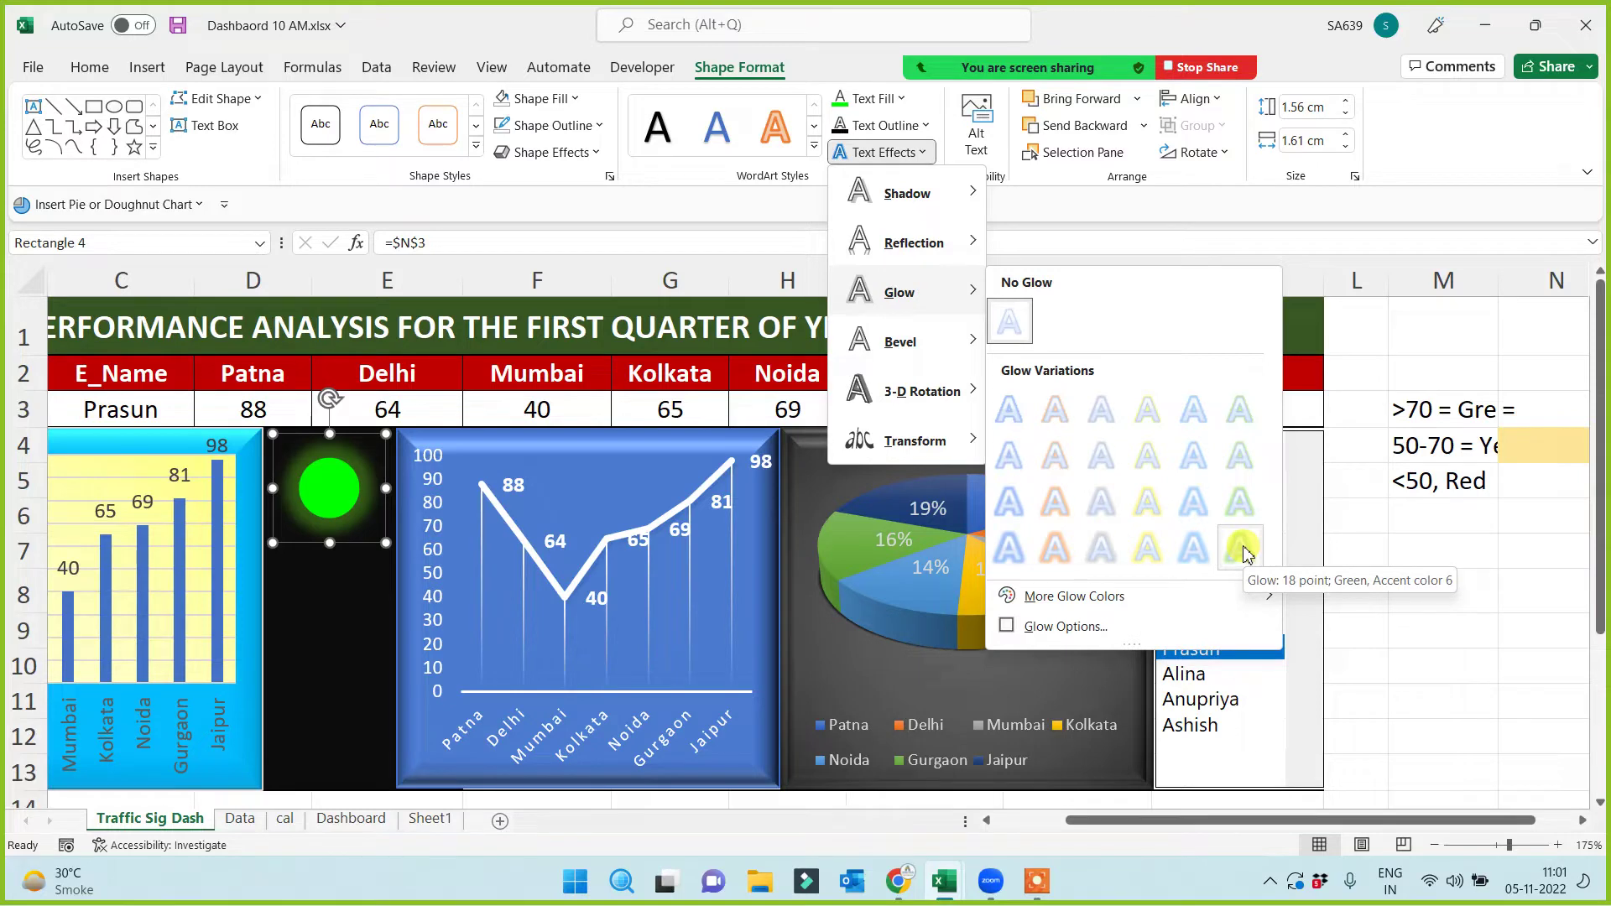
{"action": "left_click", "coordinate": [1242, 550]}
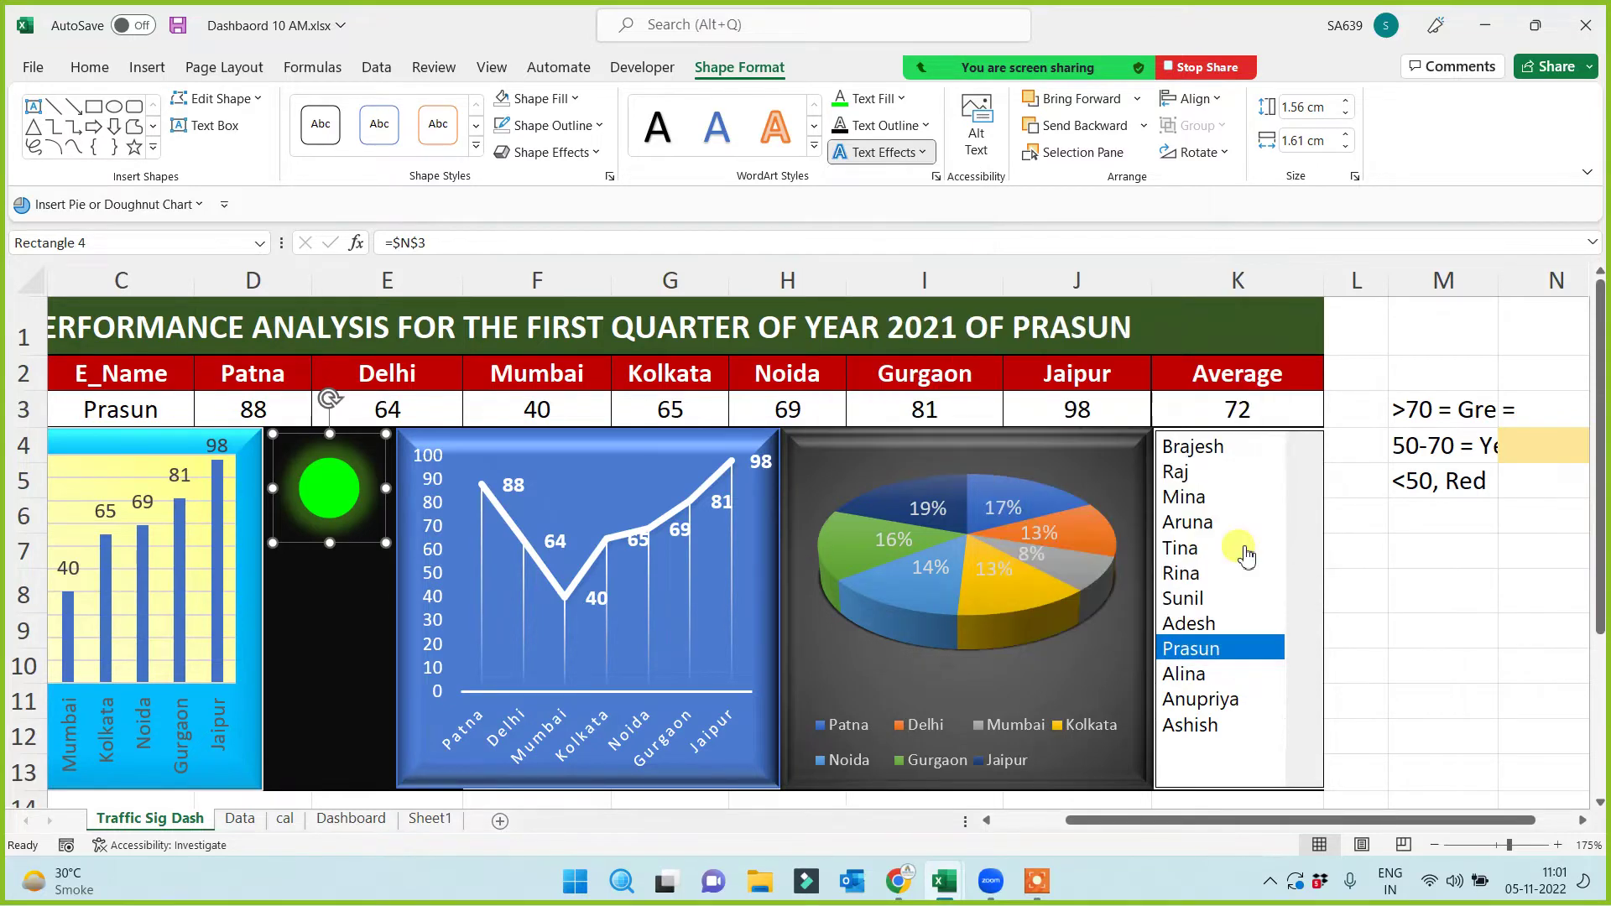
{"action": "left_click_drag", "start_coordinate": [332, 545], "coordinate": [332, 555]}
{"action": "left_click", "coordinate": [335, 602]}
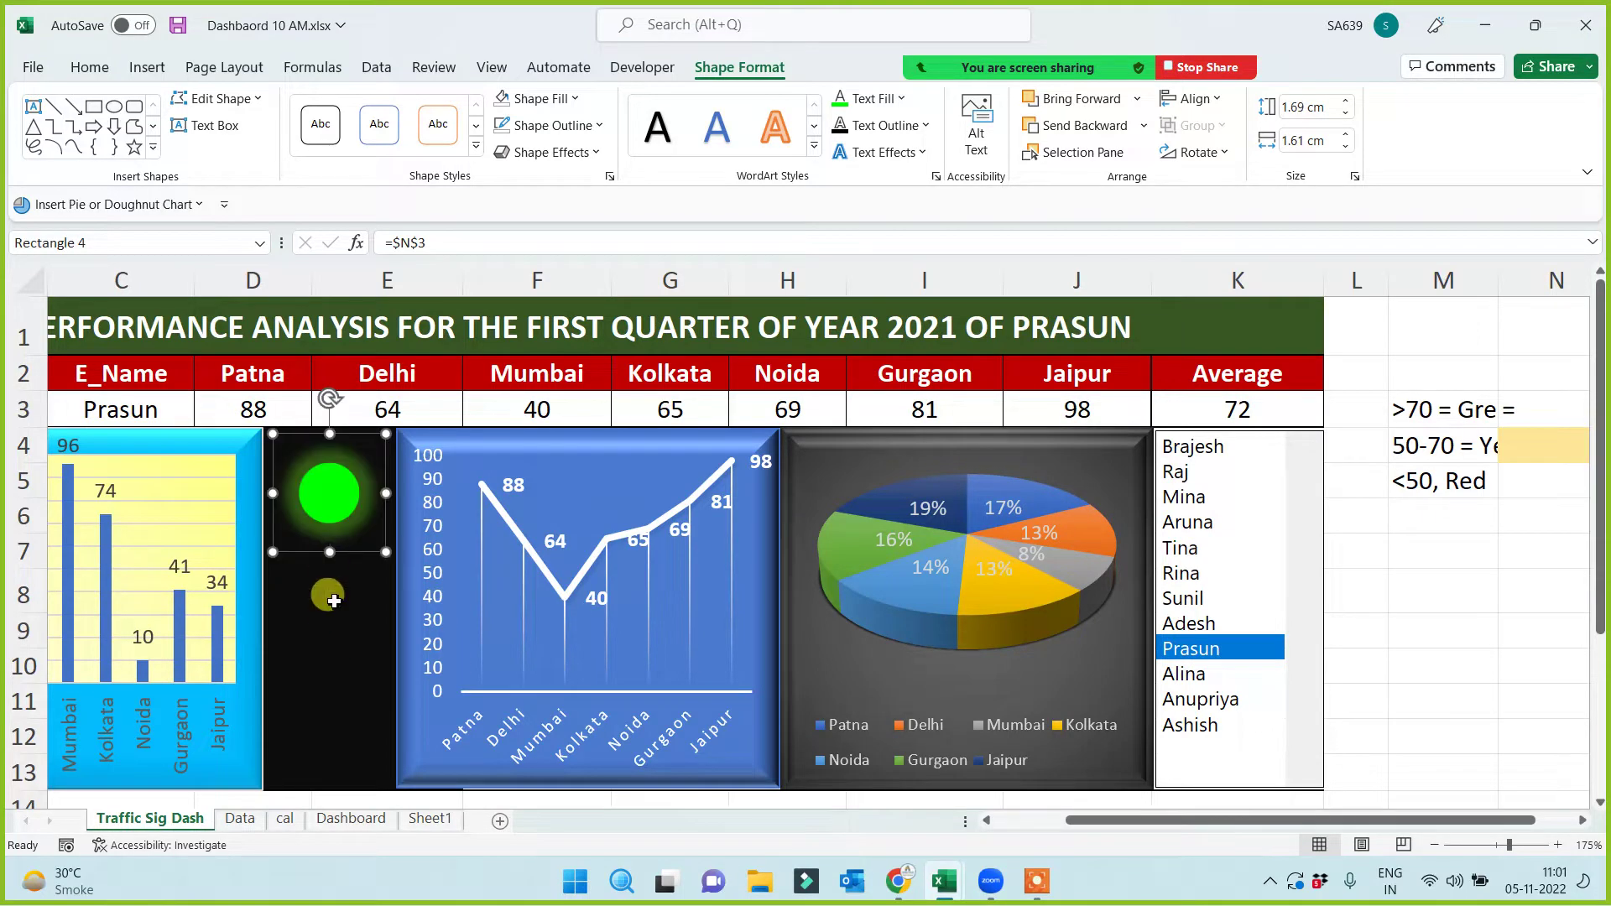
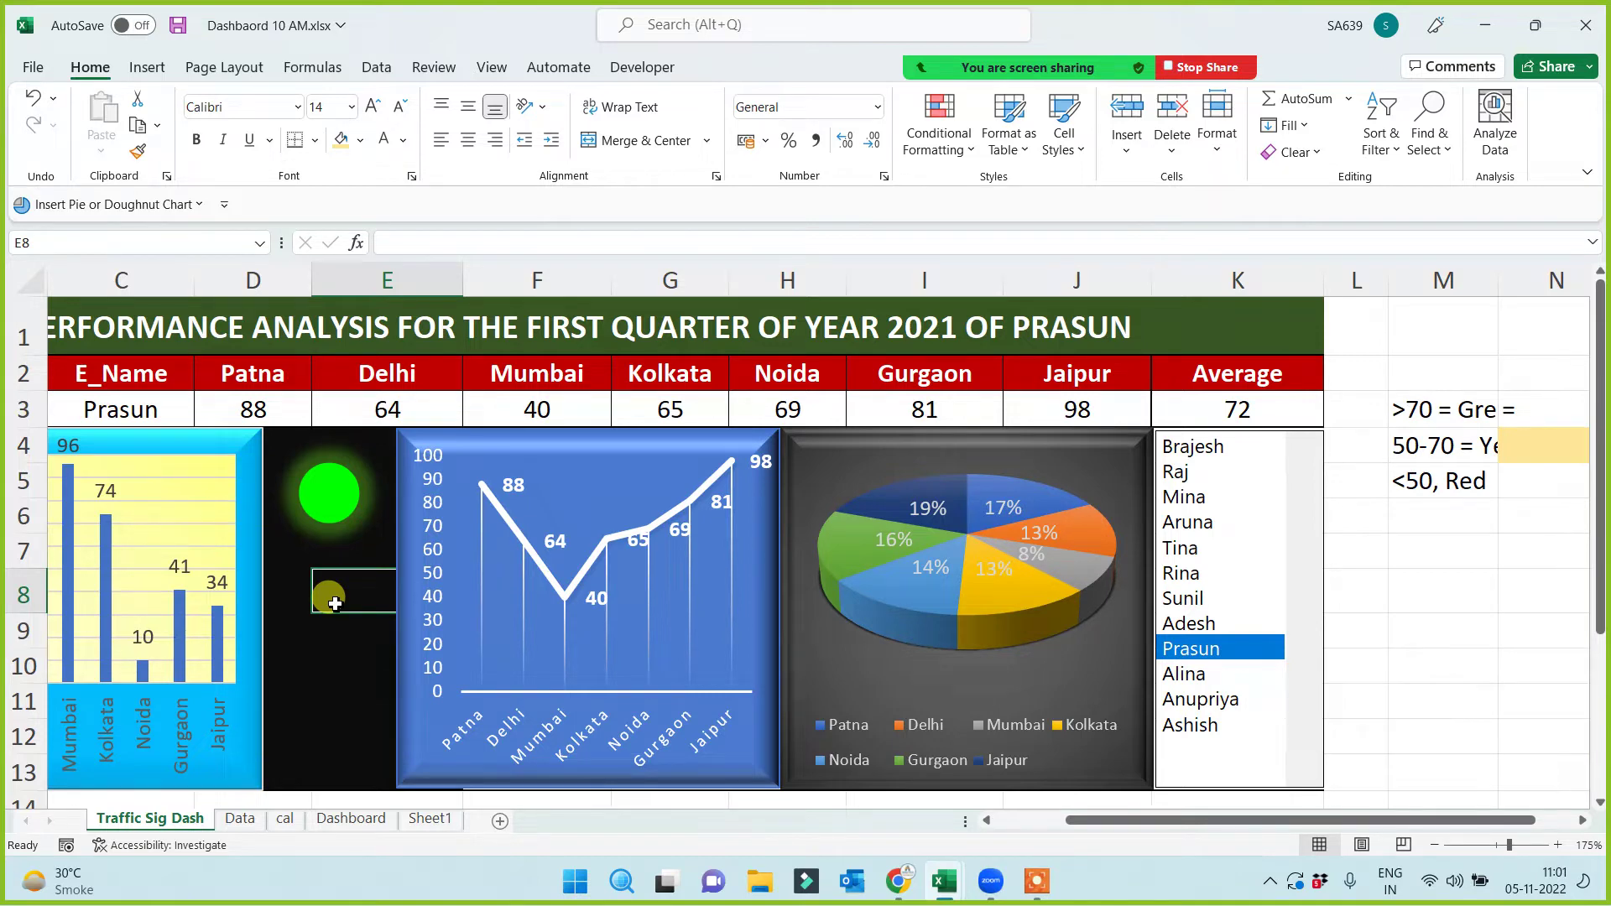
Show the tenth employee (average 72) on the dashboard and select the green traffic-light shape
{"action": "left_click", "coordinate": [317, 546]}
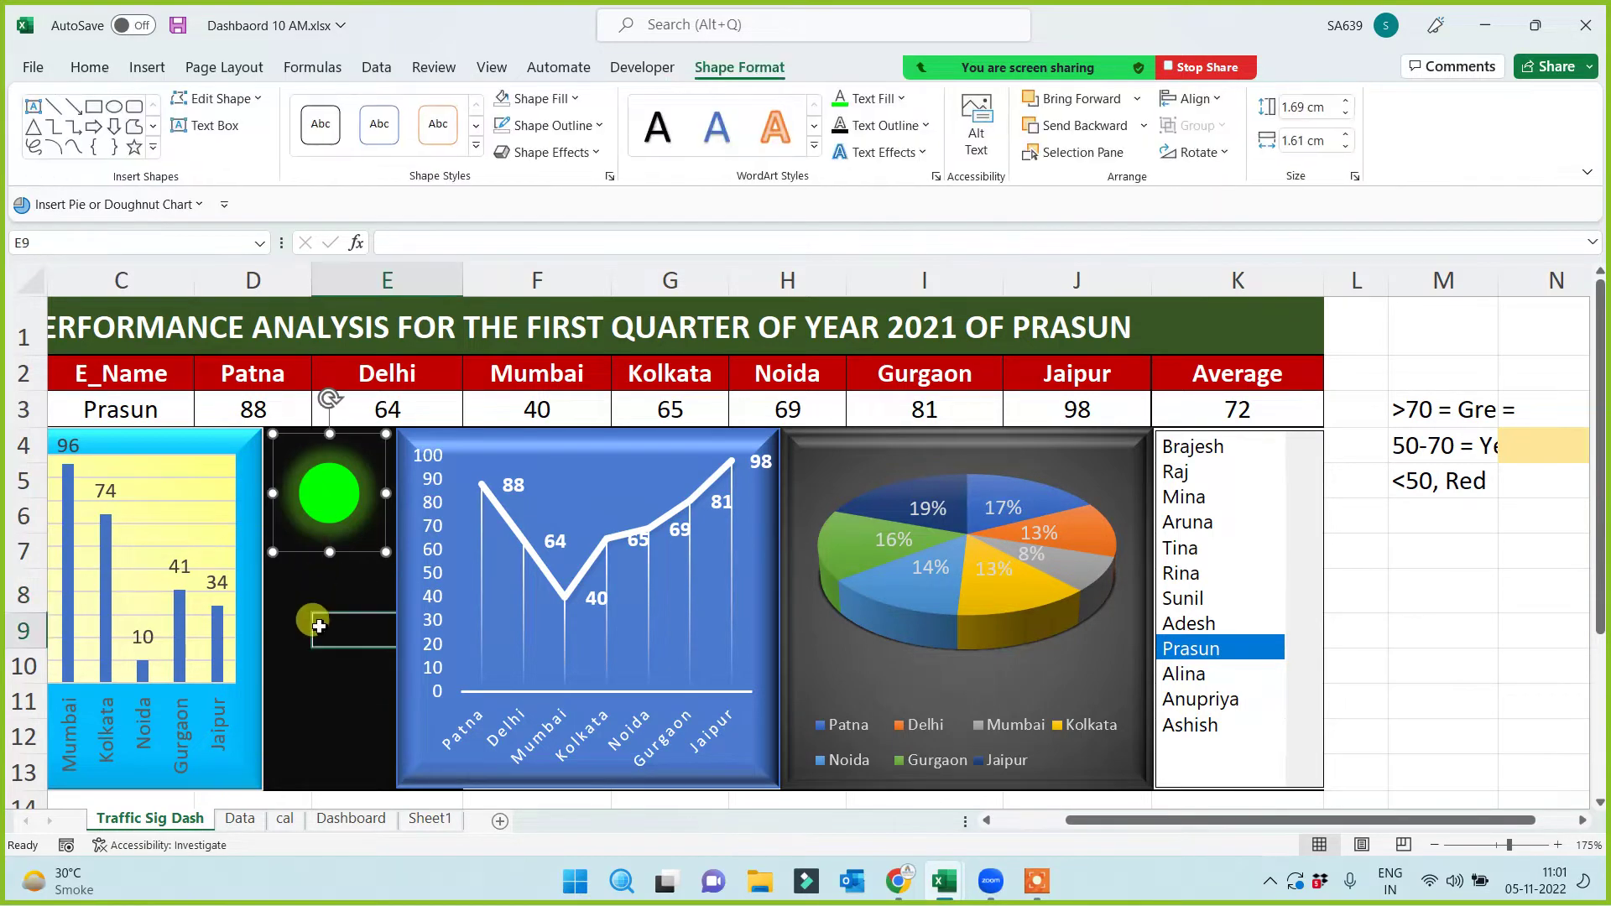
{"action": "left_click", "coordinate": [318, 625]}
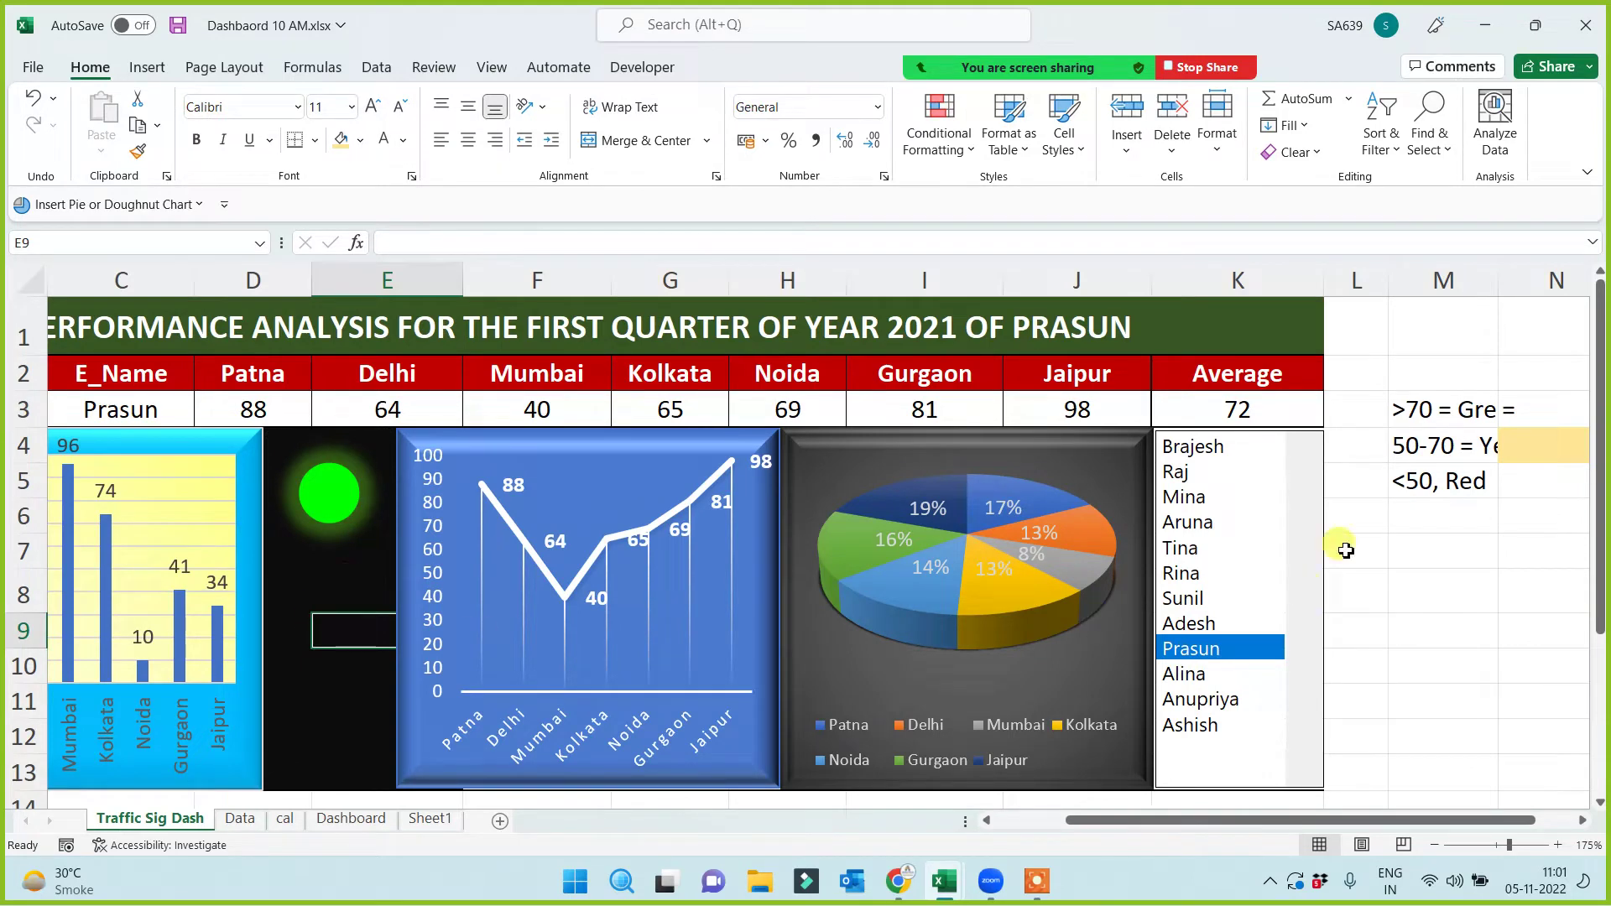
{"action": "left_click", "coordinate": [1221, 455]}
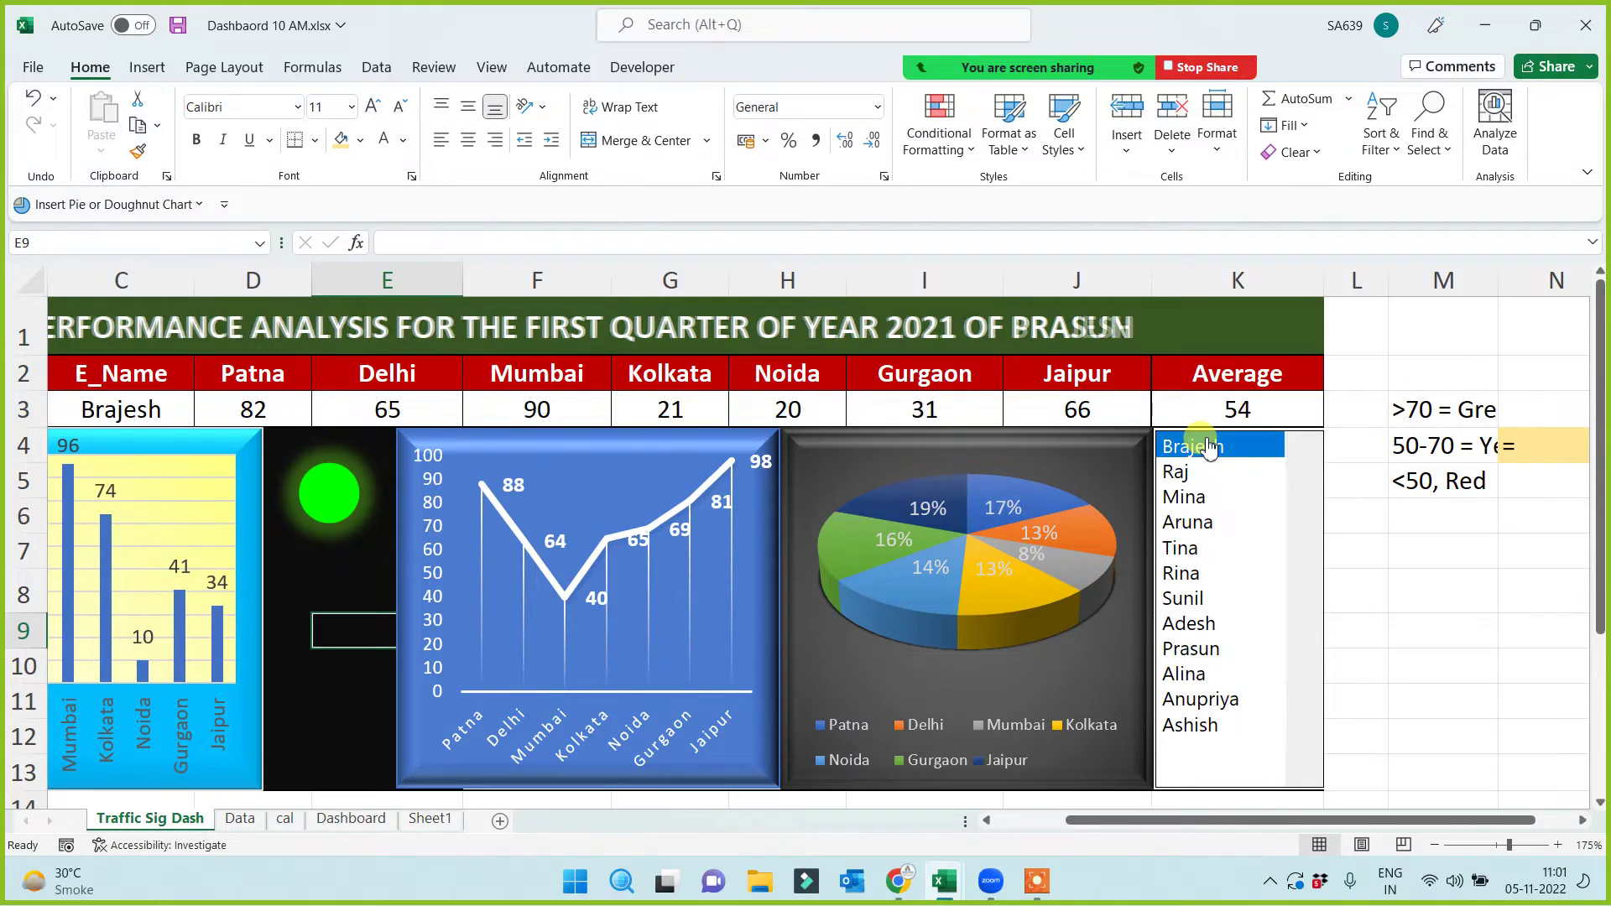
{"action": "left_click", "coordinate": [1193, 678]}
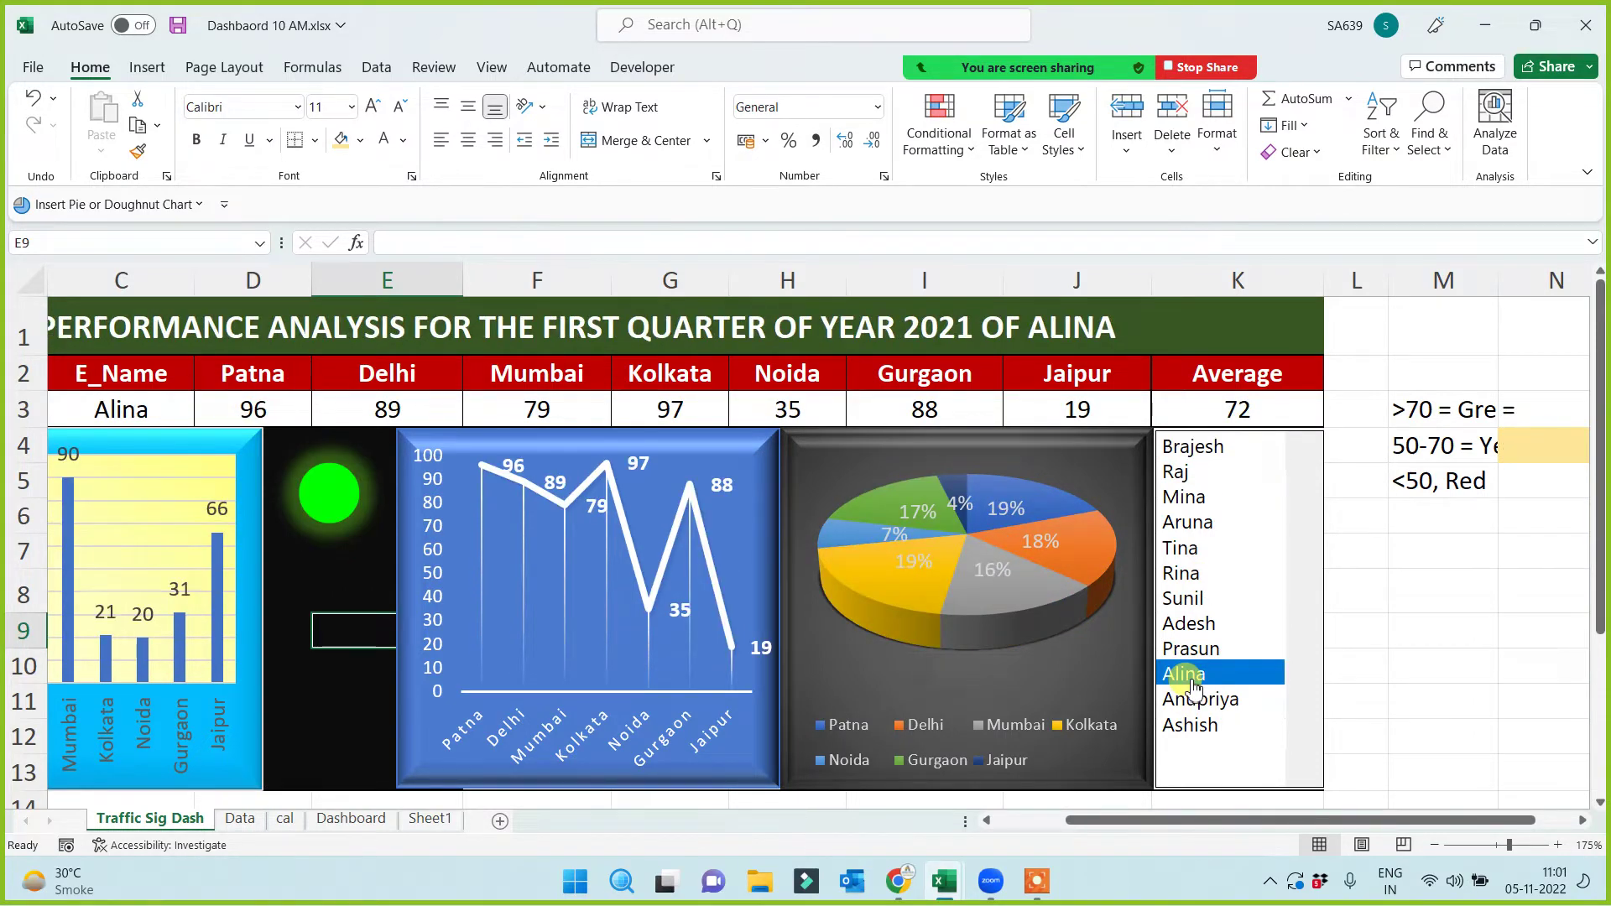
{"action": "left_click", "coordinate": [332, 502]}
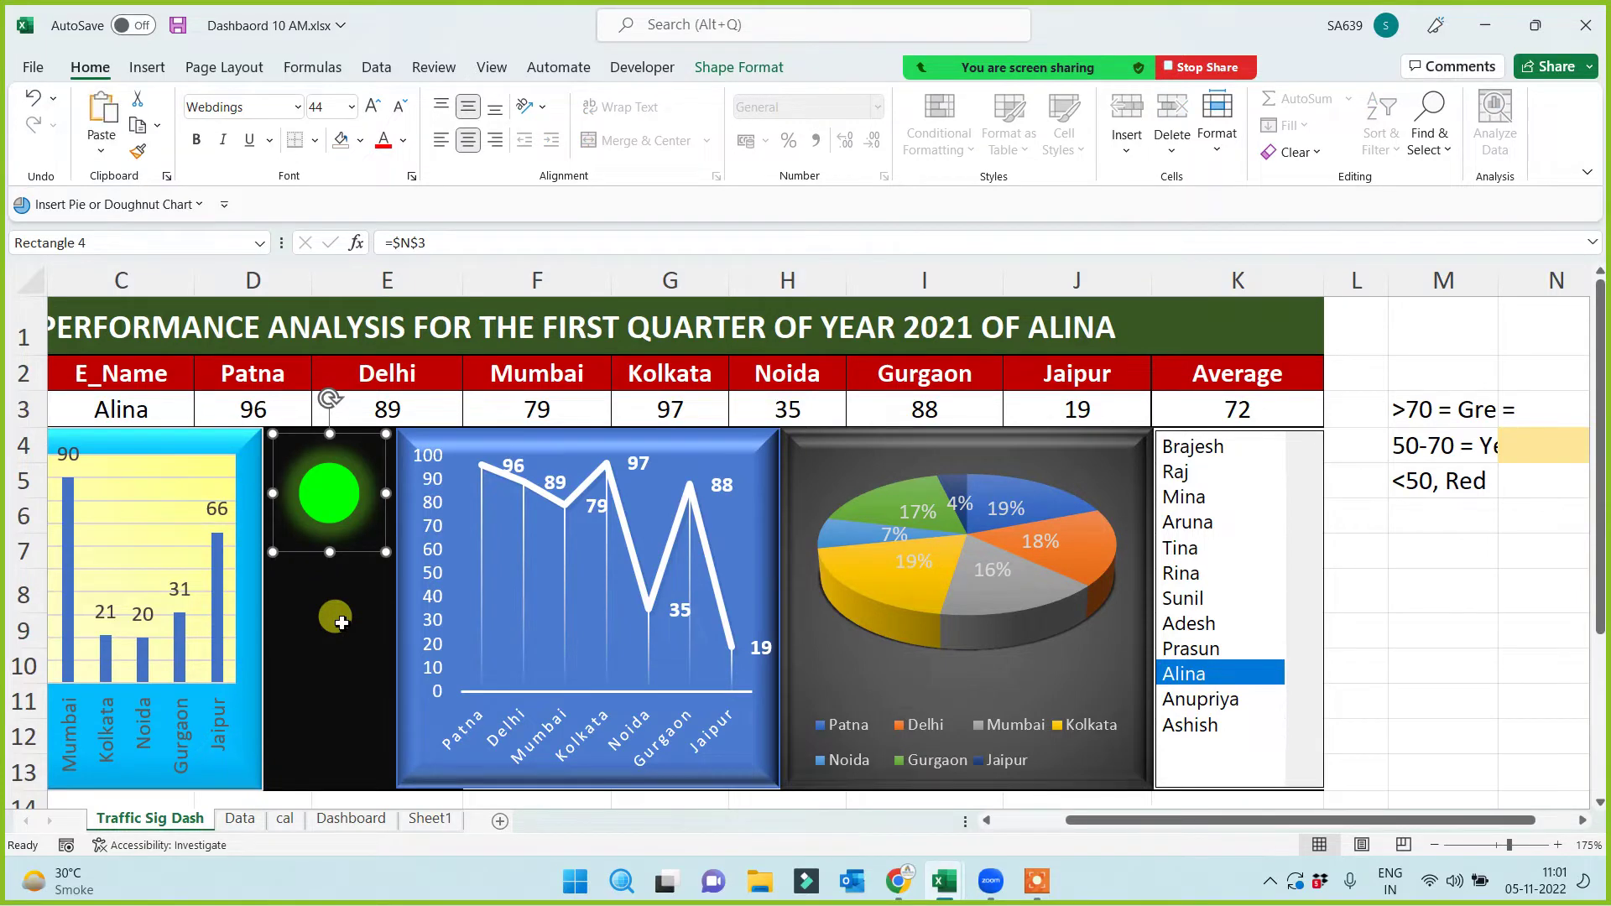
Ctrl-drag copies of the light shape into a vertical stack of three circles
{"action": "mouse_move", "coordinate": [341, 621]}
{"action": "left_mouse_down"}
{"action": "mouse_move", "coordinate": [367, 599]}
{"action": "mouse_move", "coordinate": [331, 722]}
{"action": "left_mouse_up"}
{"action": "left_click_drag", "start_coordinate": [331, 638], "coordinate": [329, 613]}
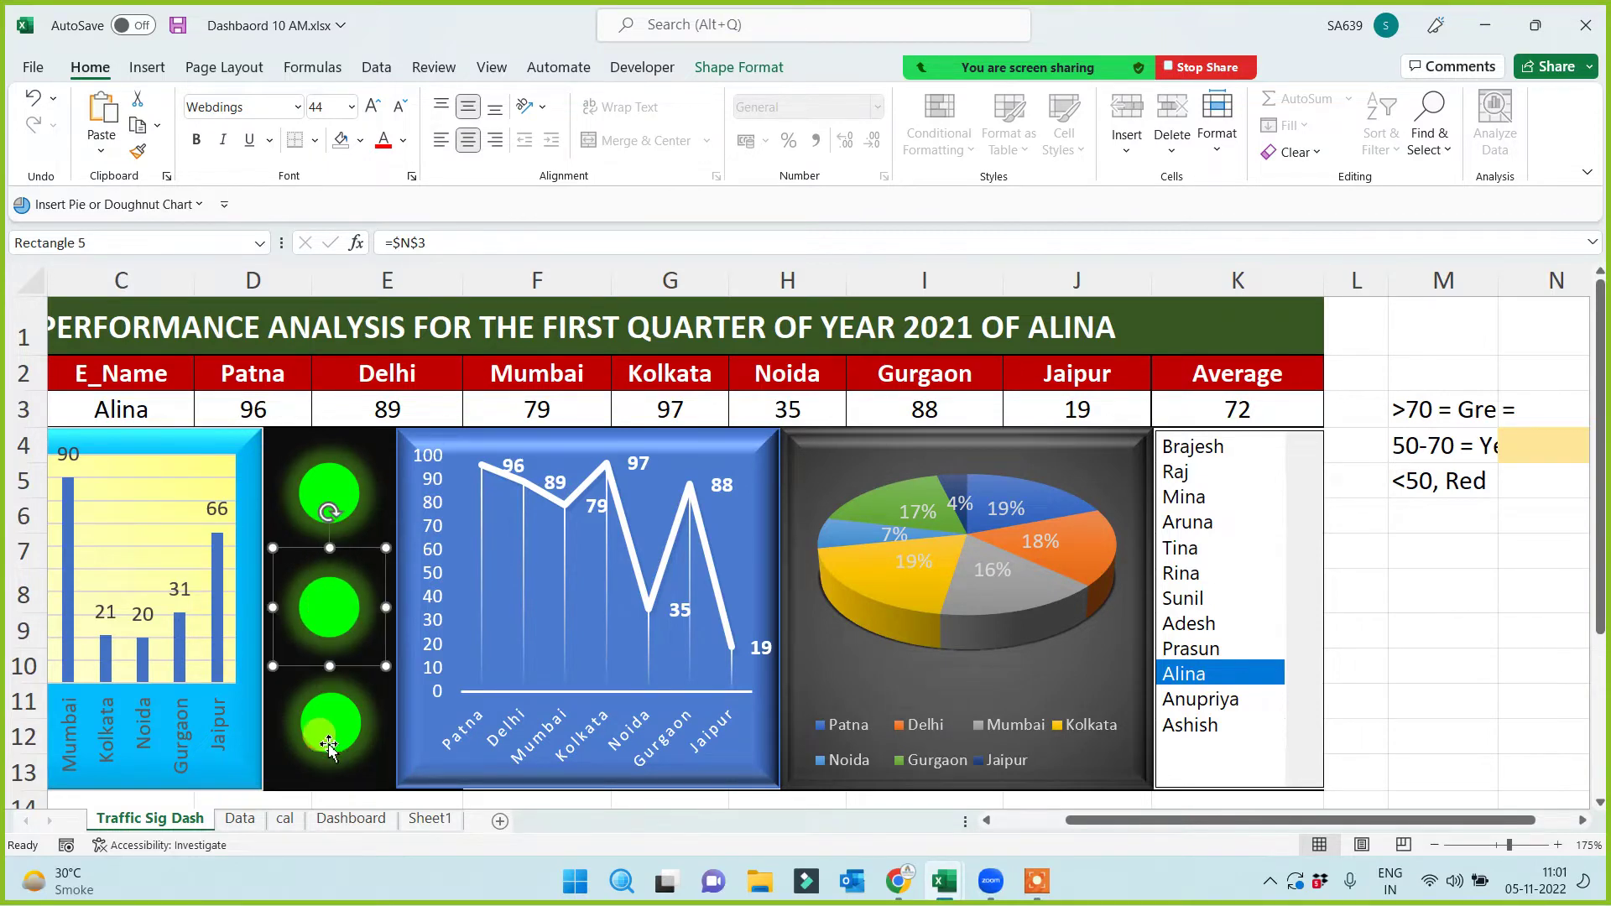
{"action": "left_click_drag", "start_coordinate": [329, 746], "coordinate": [321, 745]}
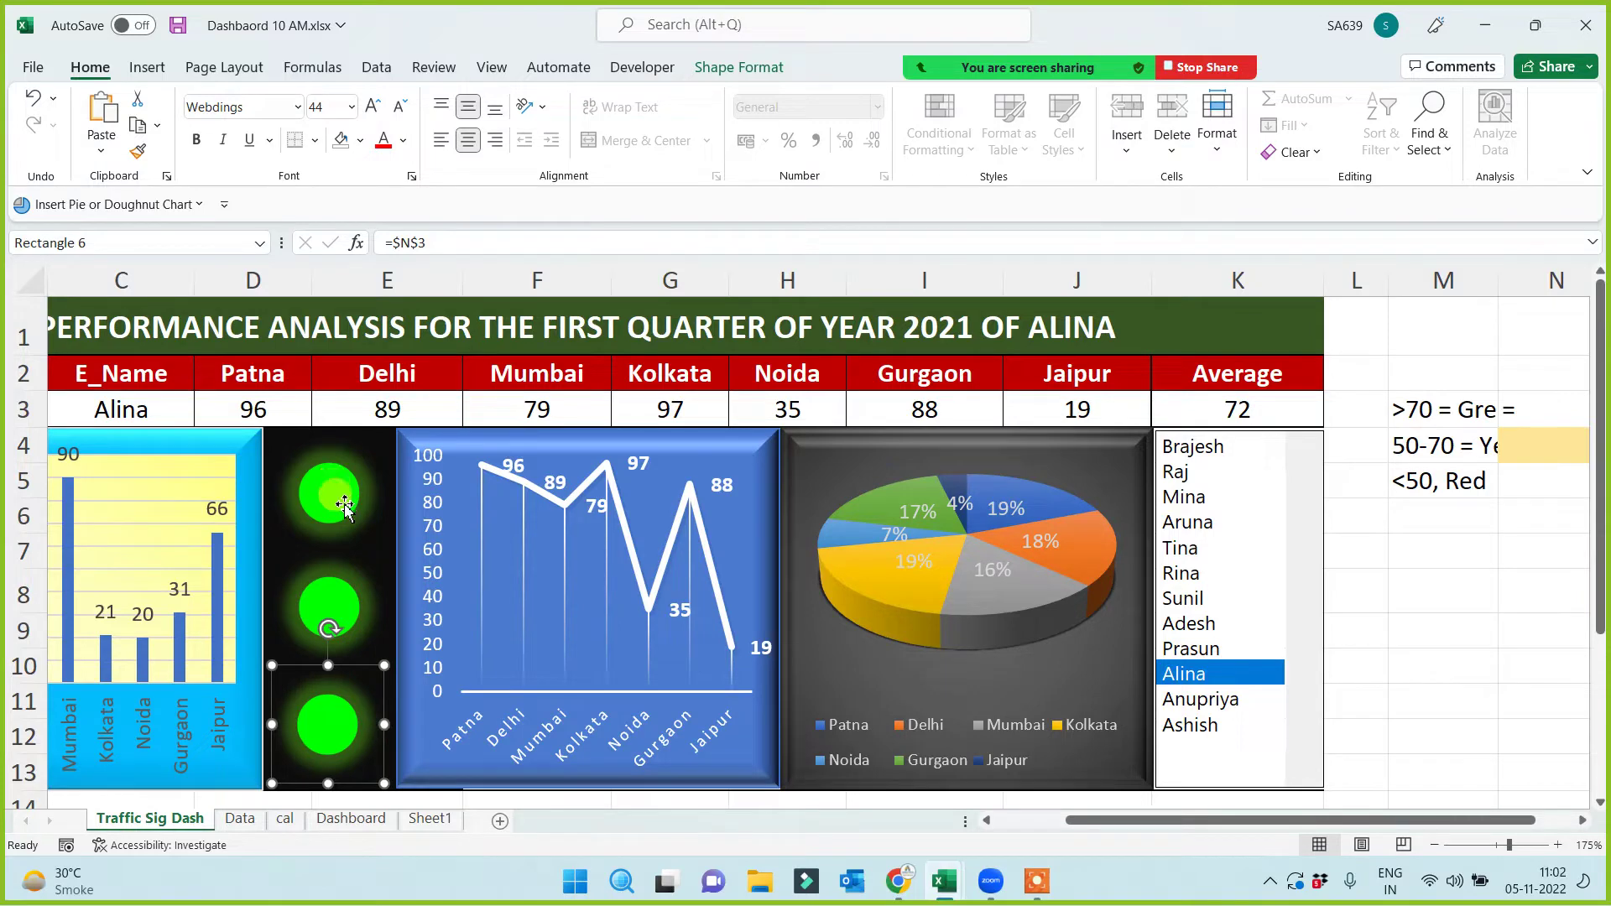
Link the middle light to =$N$4 and the bottom light to =$N$5
{"action": "left_click", "coordinate": [333, 633]}
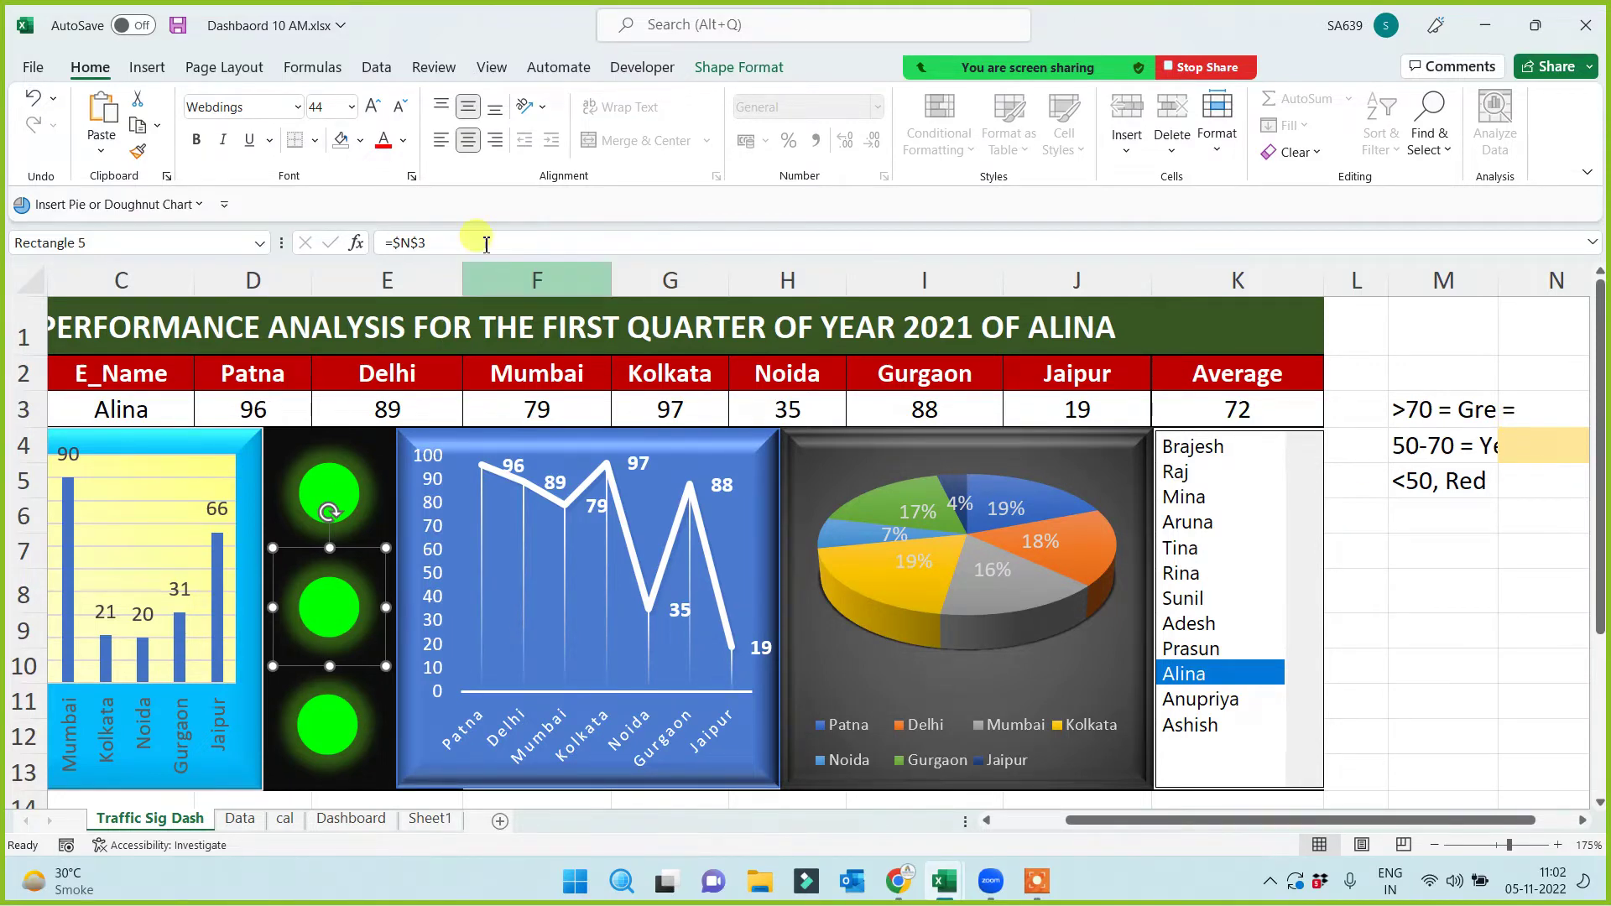
{"action": "left_click", "coordinate": [447, 243]}
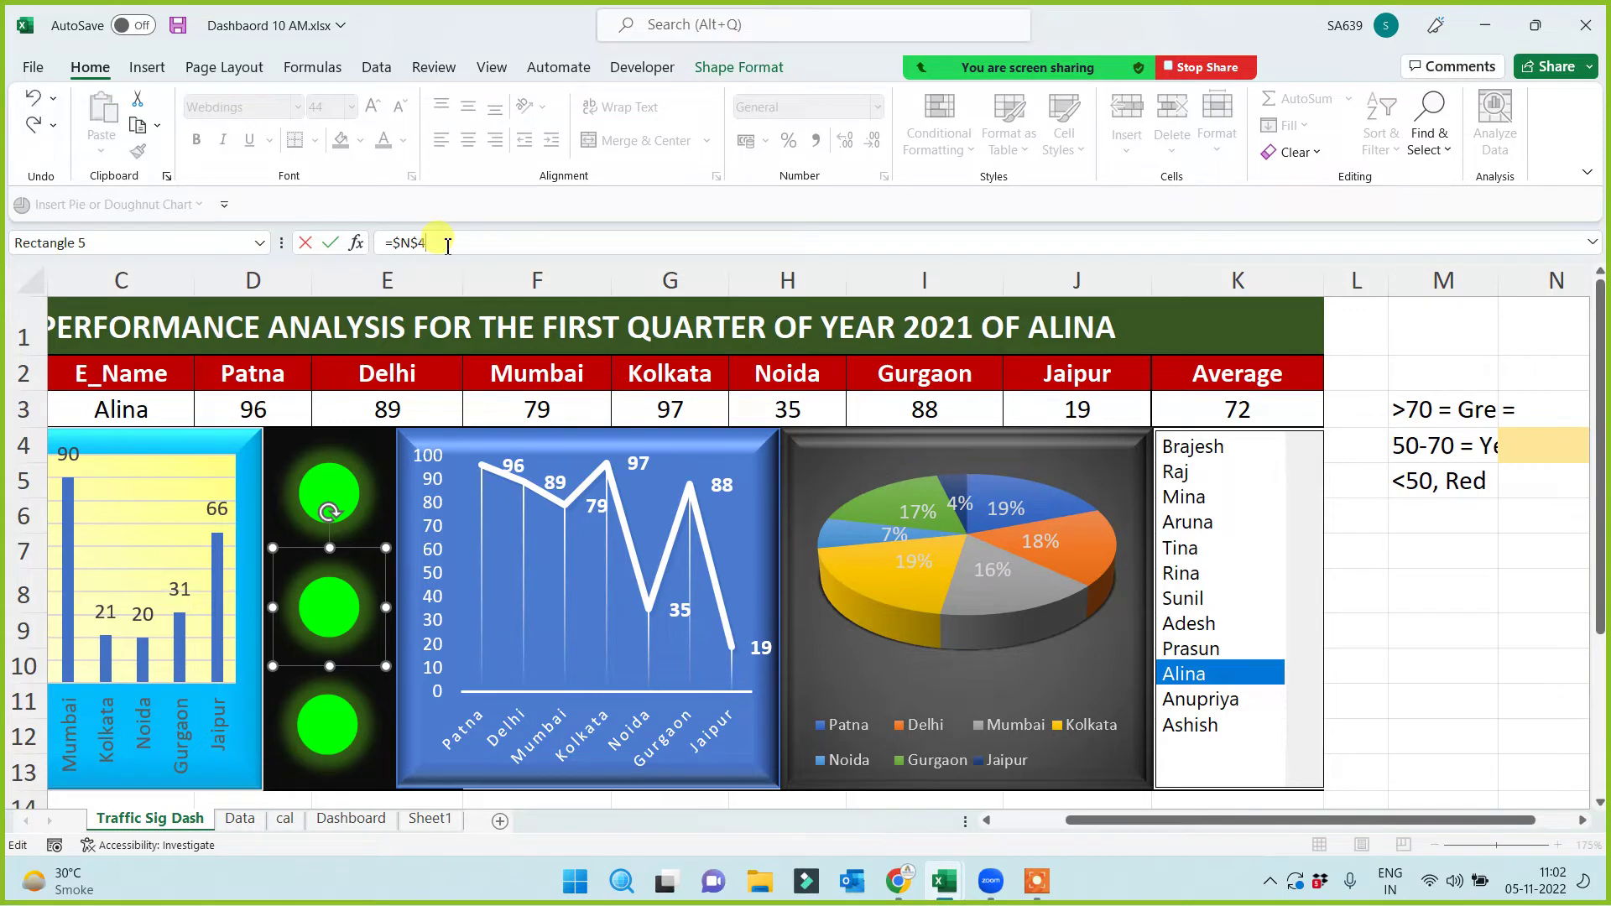
{"action": "left_click", "coordinate": [1485, 663]}
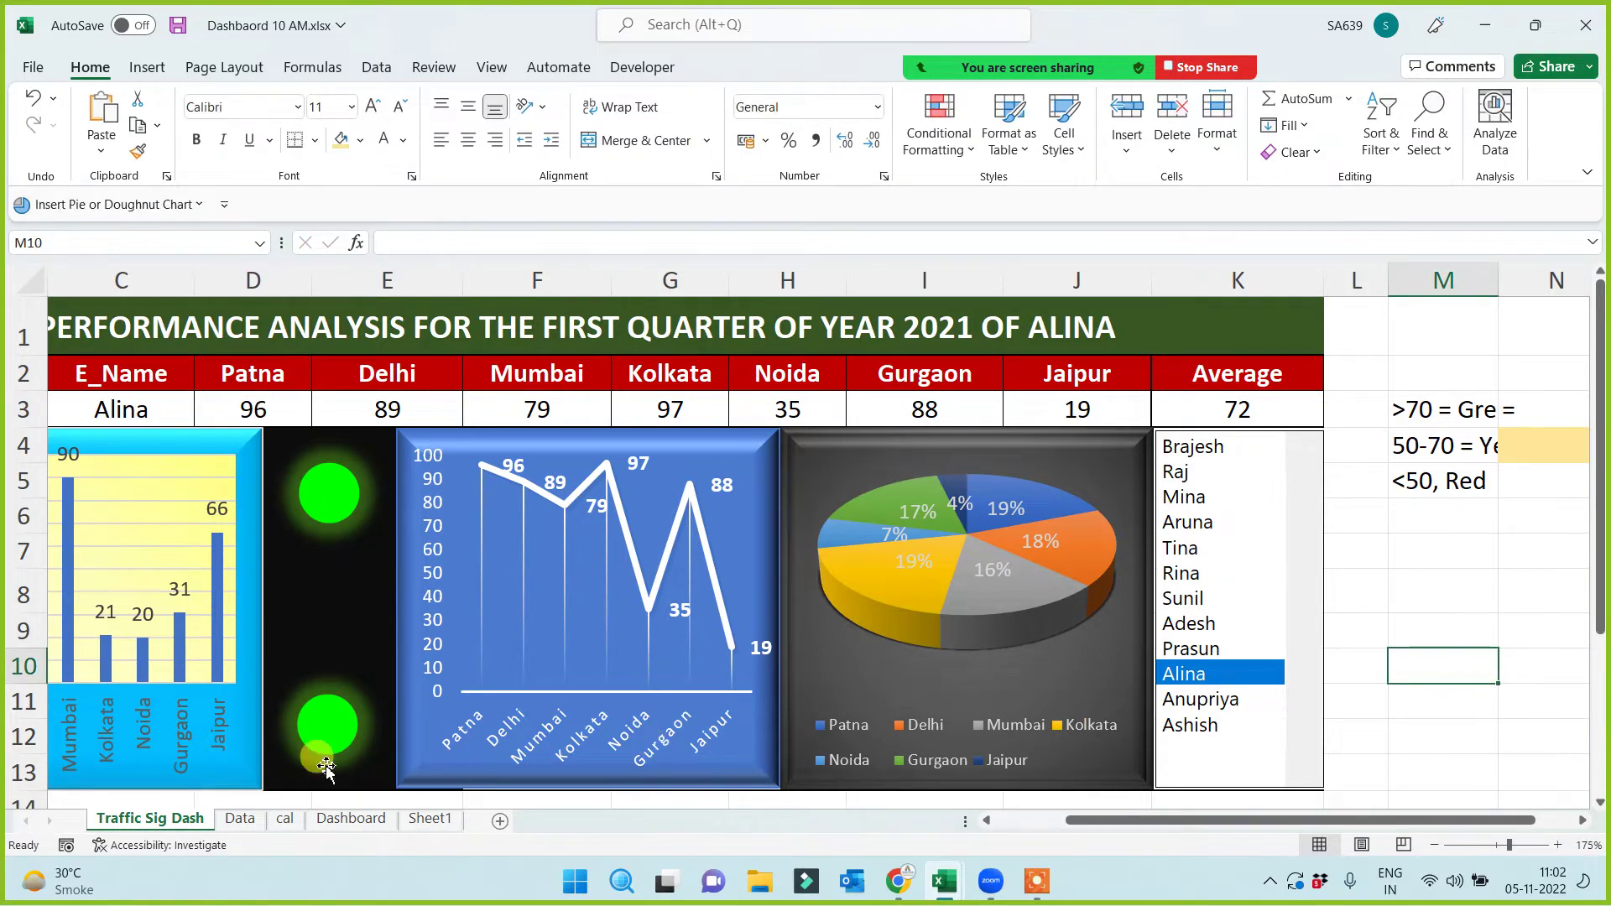
{"action": "left_click", "coordinate": [326, 767]}
{"action": "left_click", "coordinate": [433, 243]}
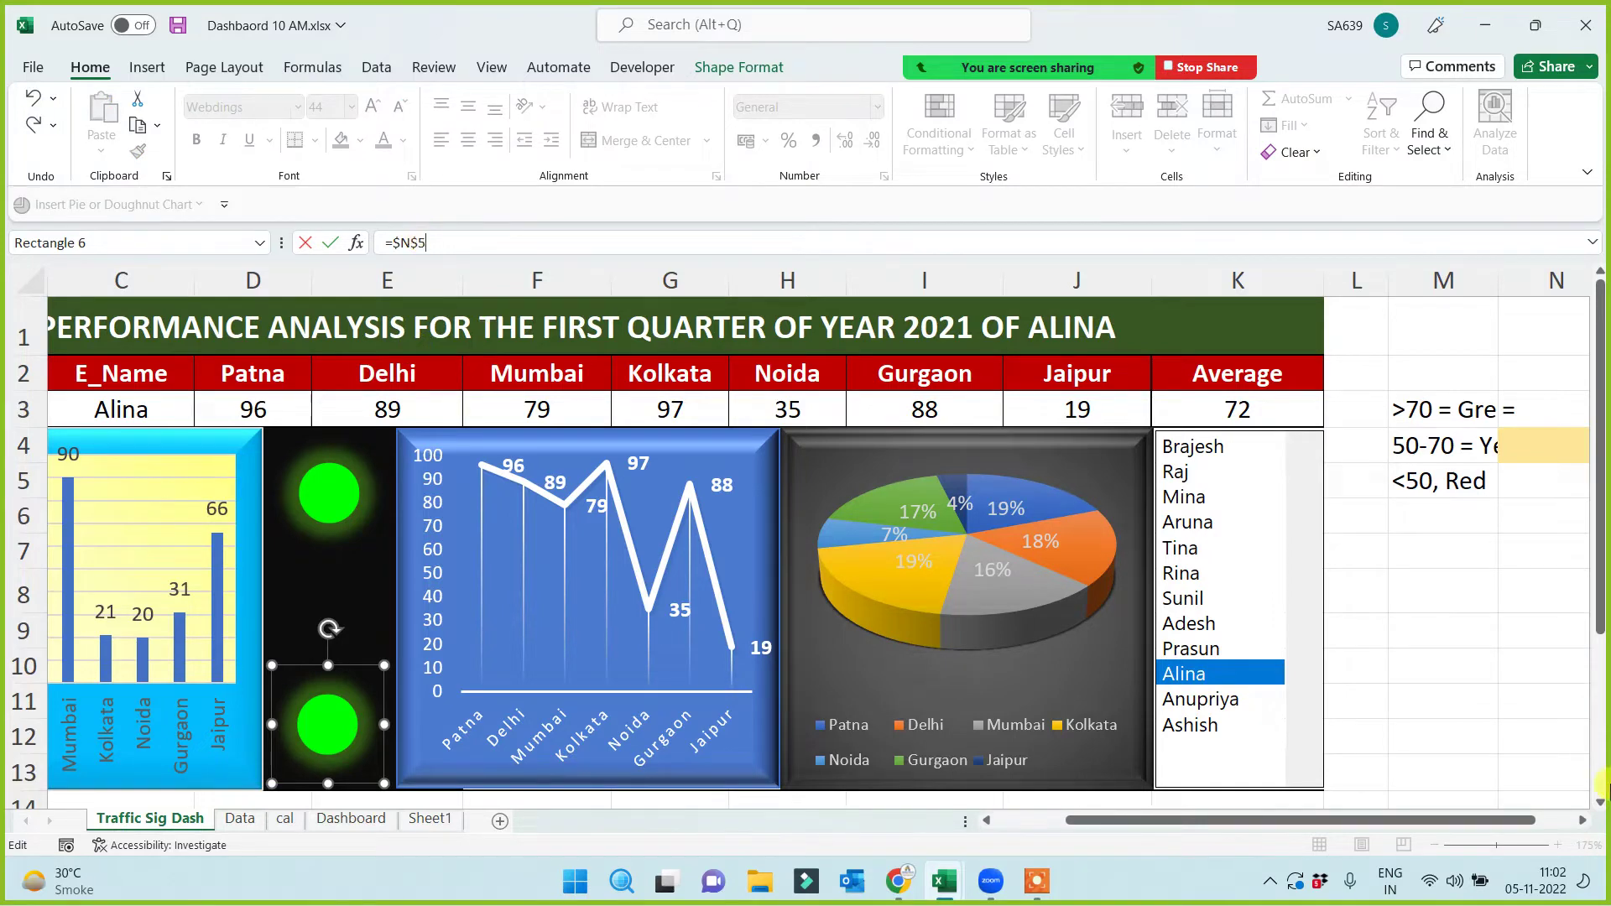
{"action": "left_click", "coordinate": [1457, 710]}
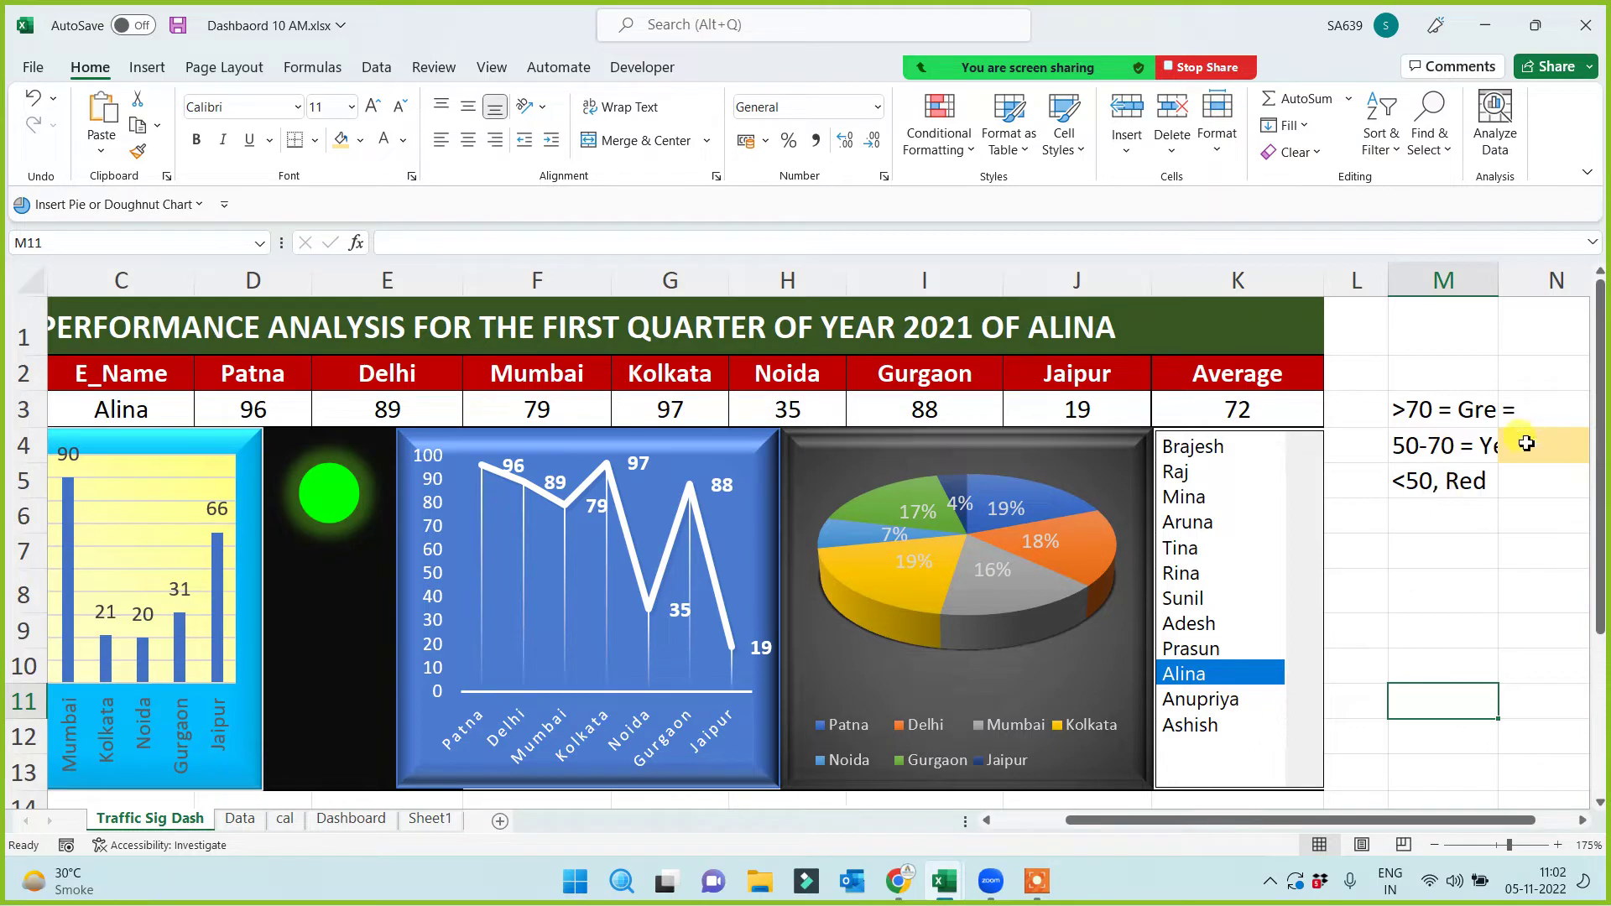
Show the seventh employee and make the middle light a yellow Webdings dot at size 44
{"action": "left_click", "coordinate": [1200, 599]}
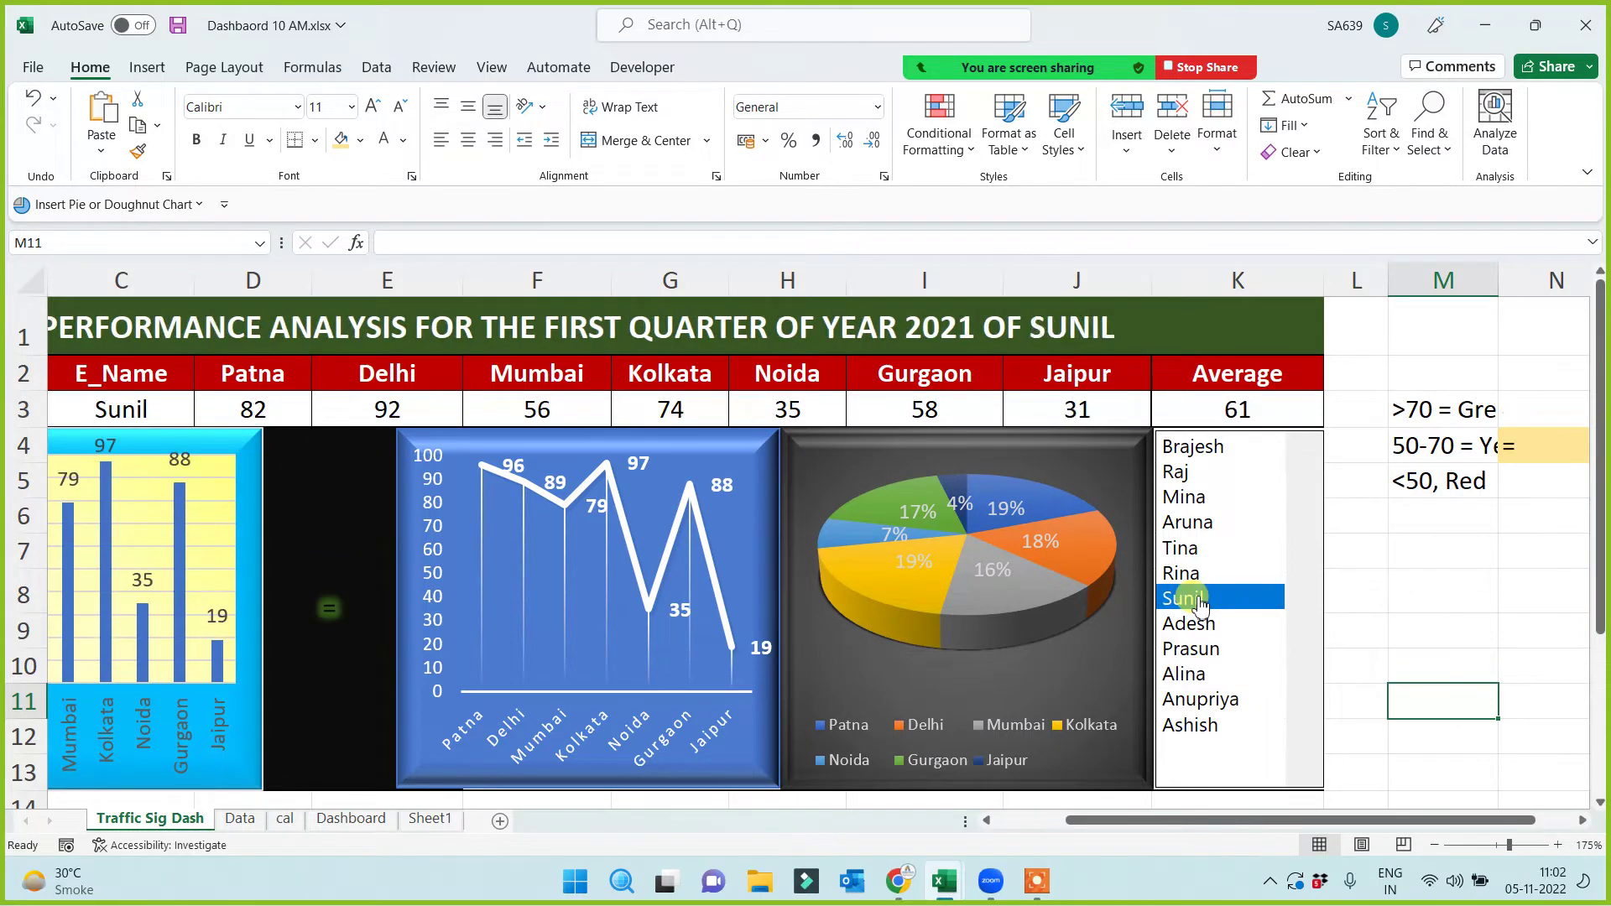
{"action": "left_click", "coordinate": [329, 667]}
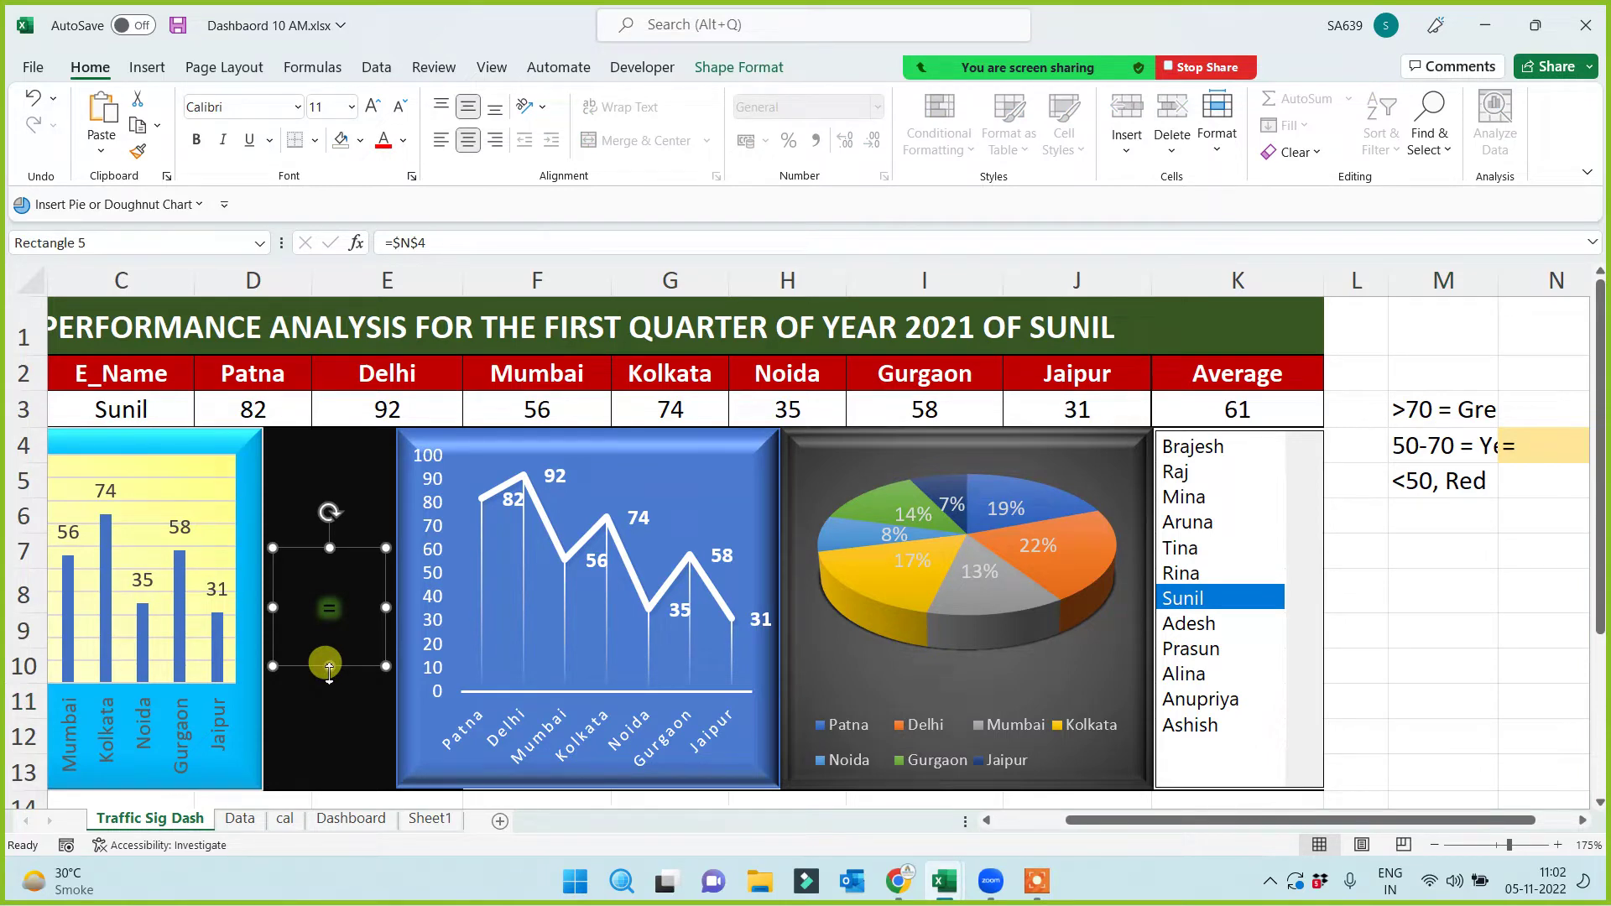
{"action": "left_click", "coordinate": [238, 107]}
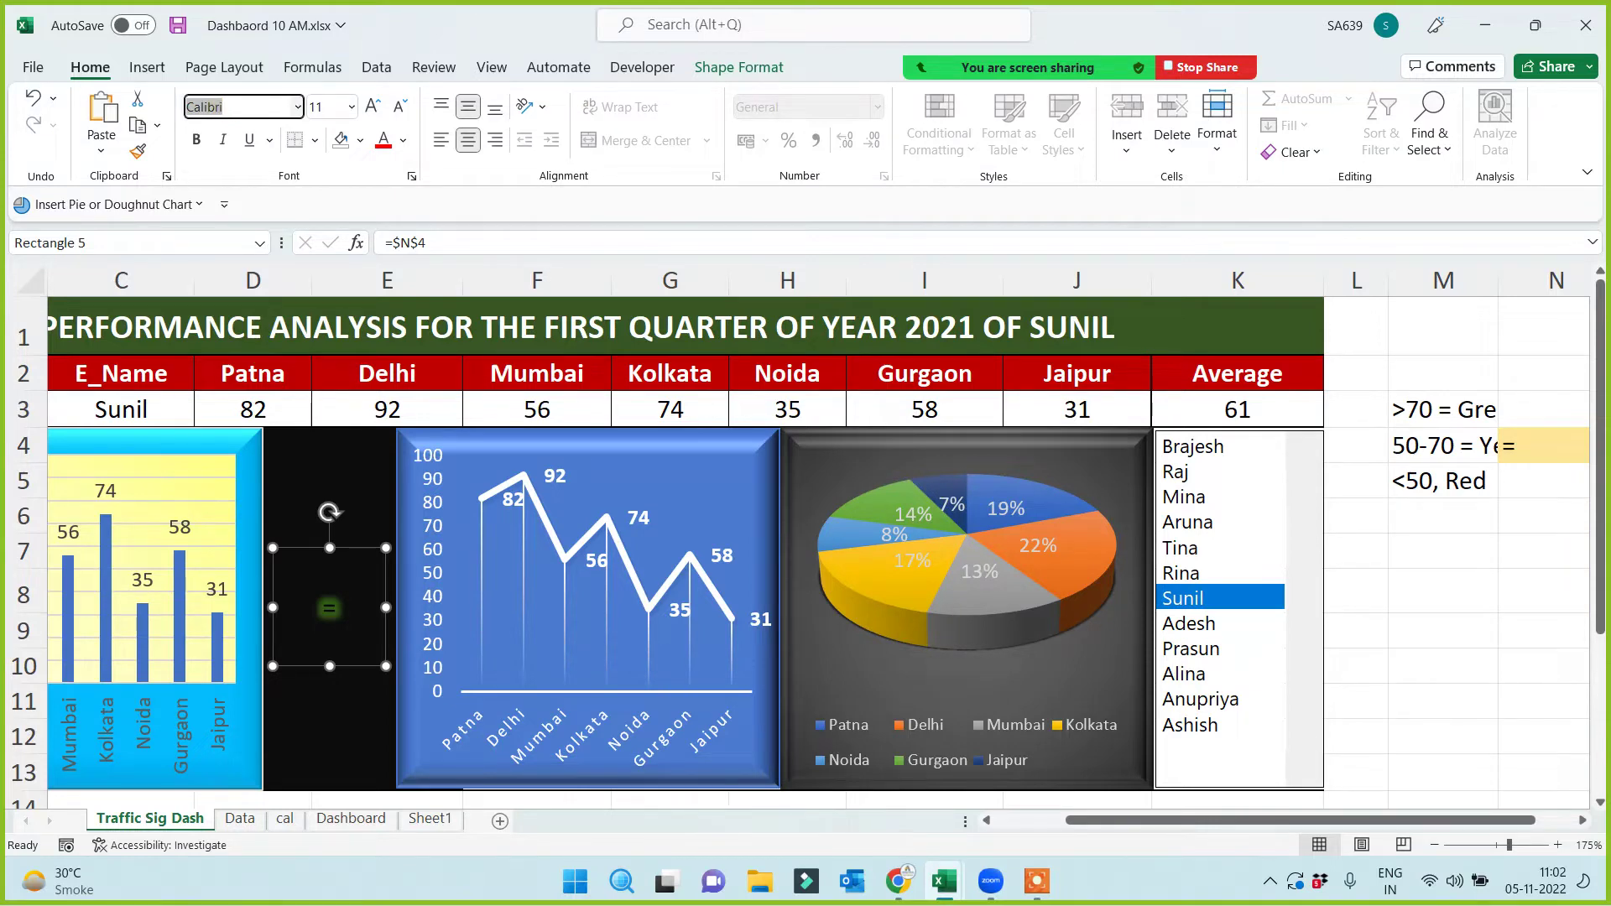
{"action": "type", "text": "Webdings"}
{"action": "key", "text": "Return"}
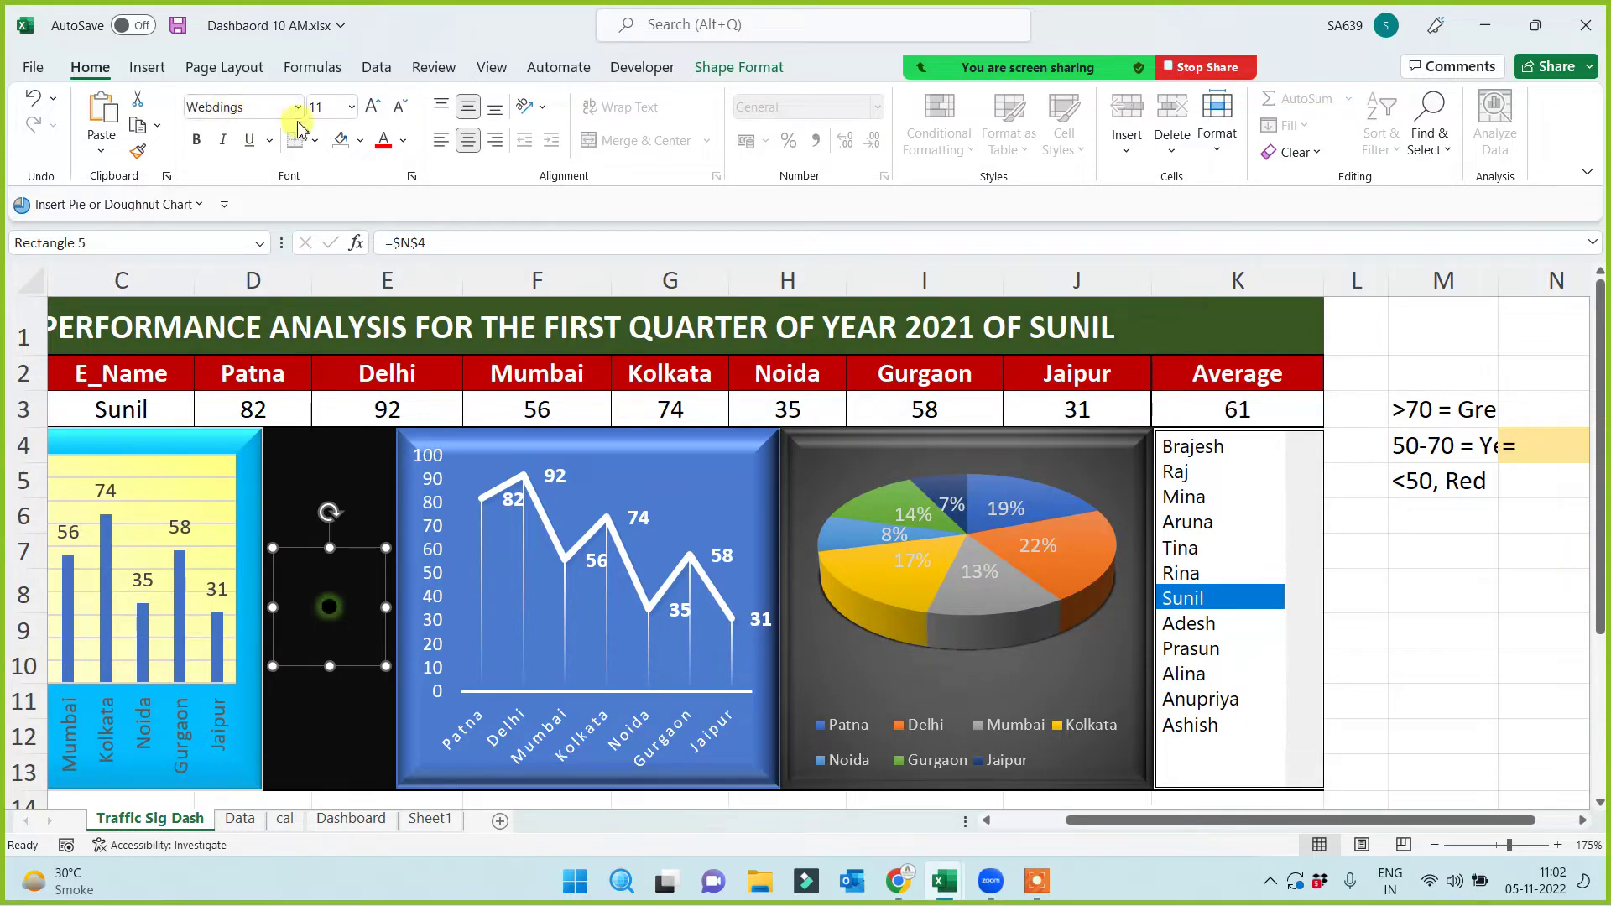
{"action": "left_click", "coordinate": [325, 107]}
{"action": "type", "text": "44"}
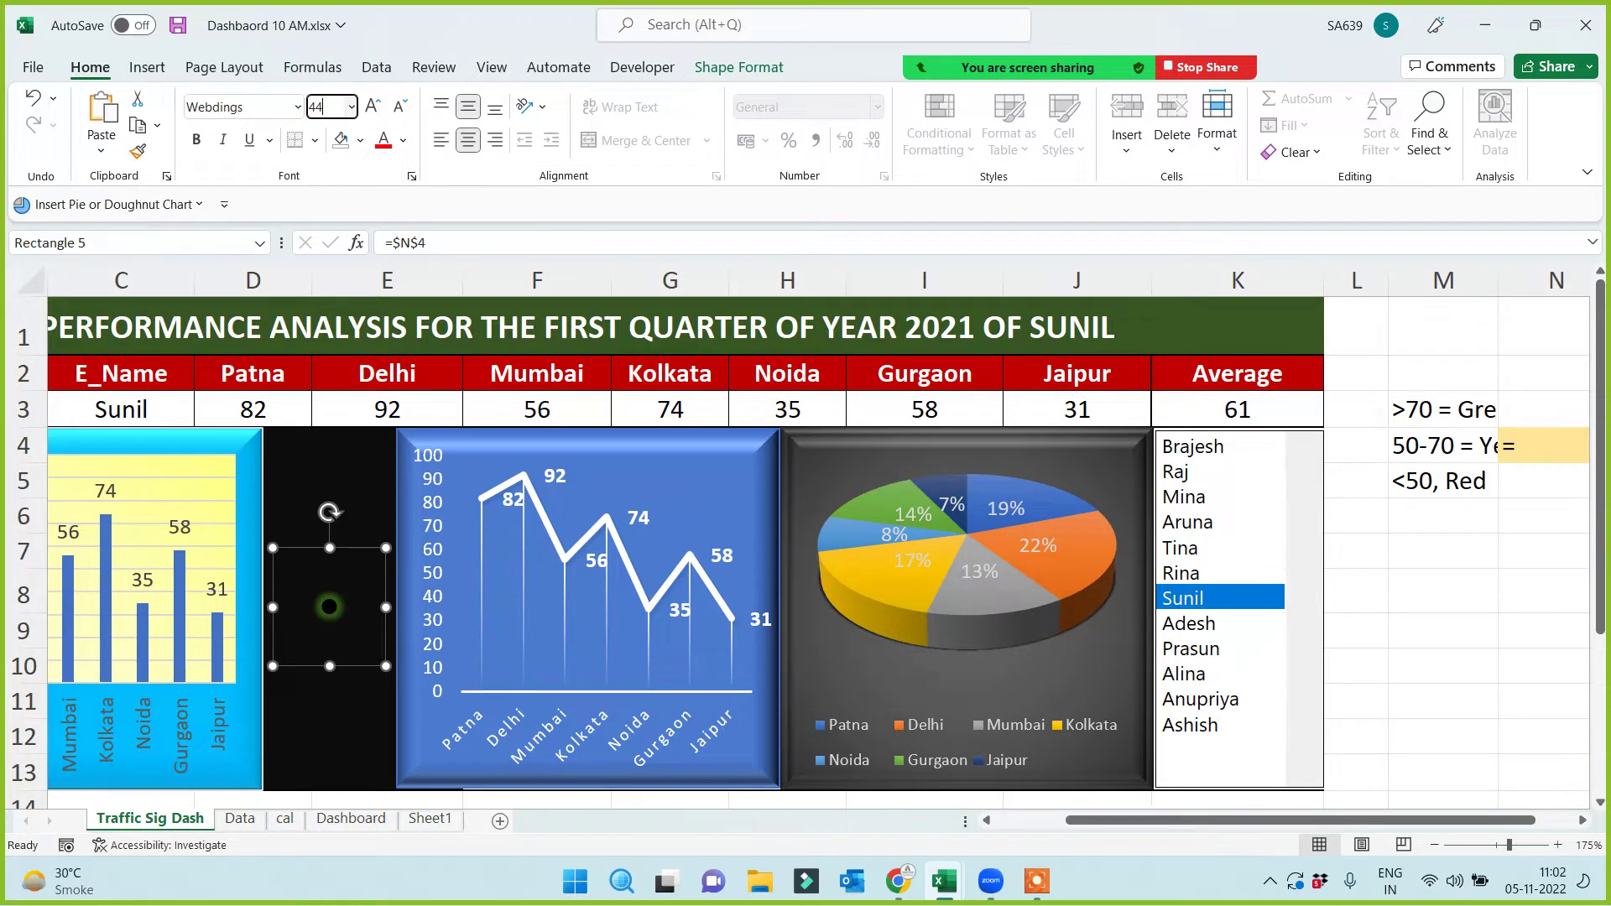
{"action": "key", "text": "Return"}
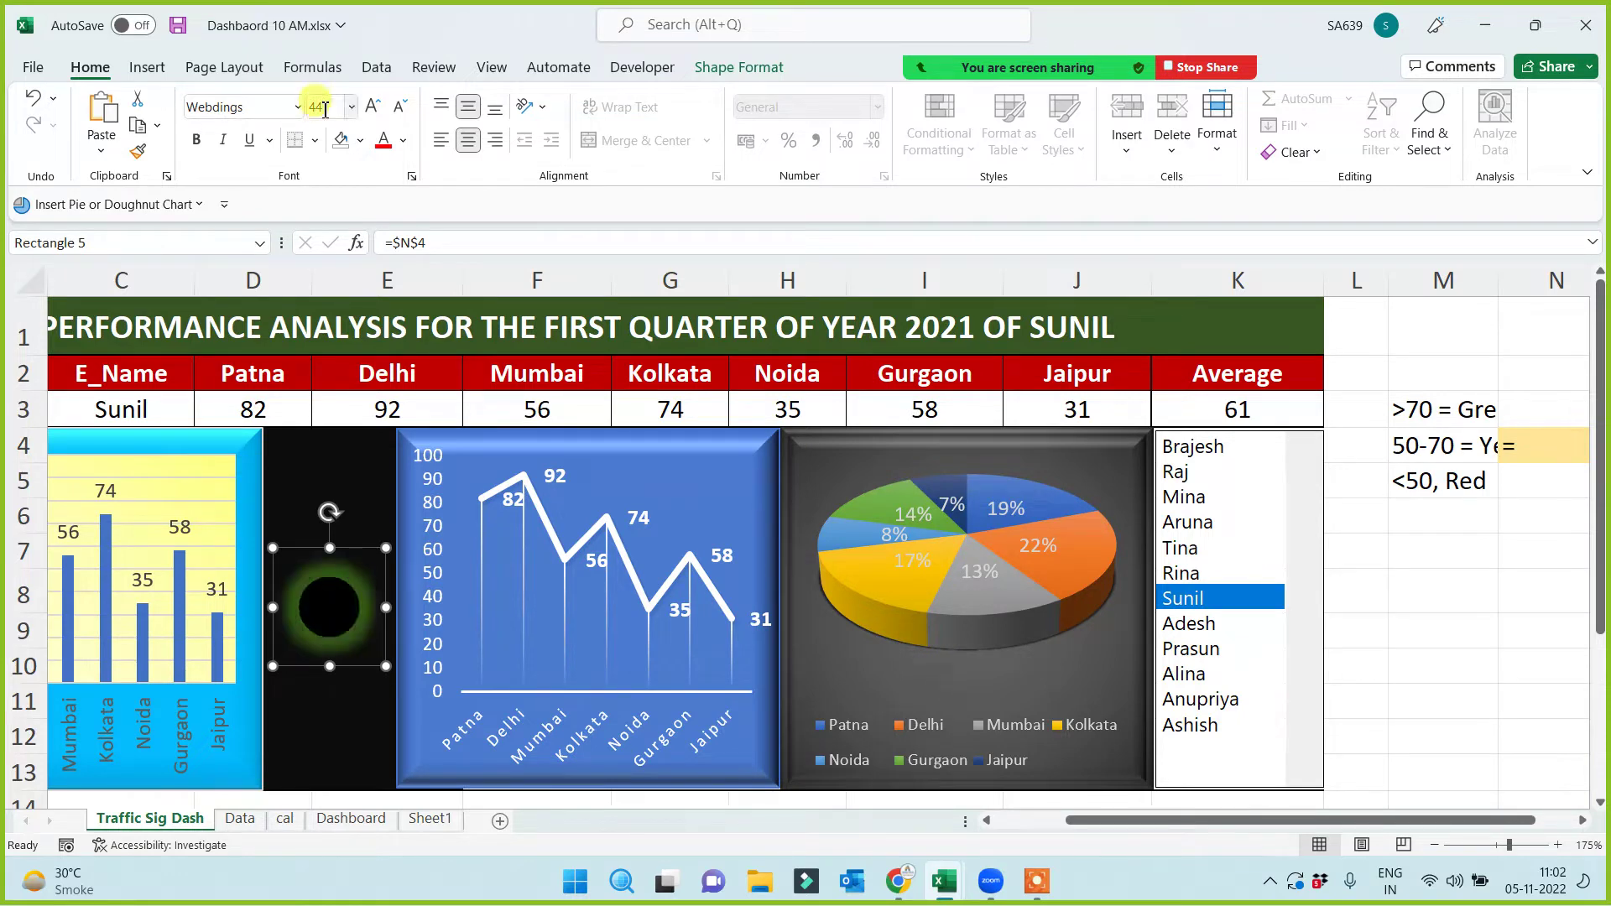
{"action": "left_click", "coordinate": [404, 143]}
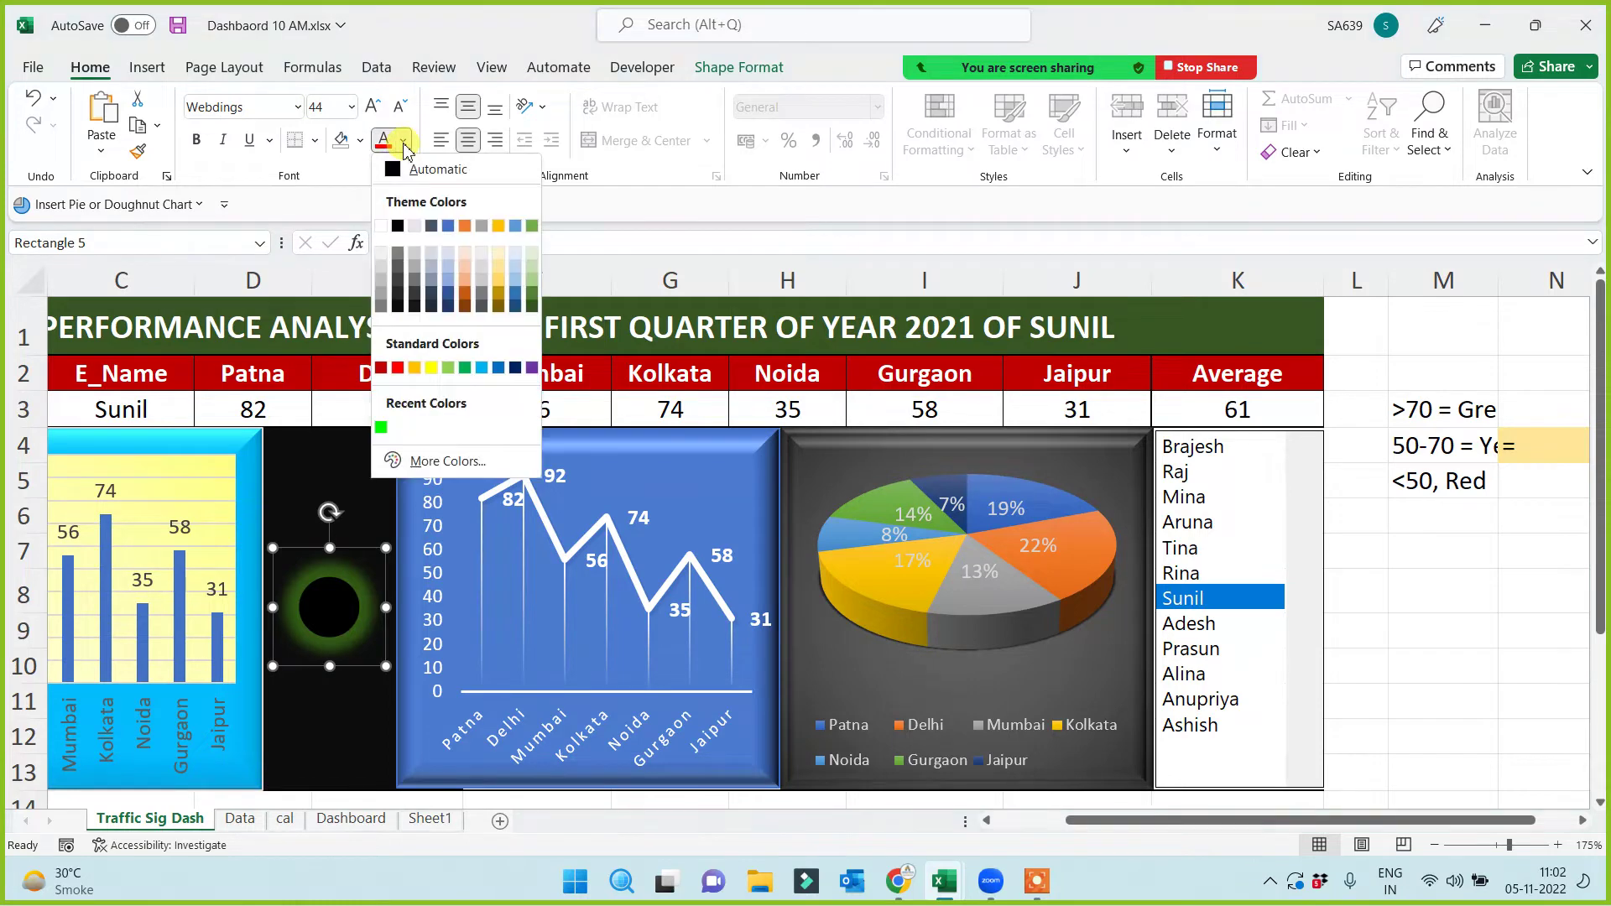
{"action": "left_click", "coordinate": [432, 367]}
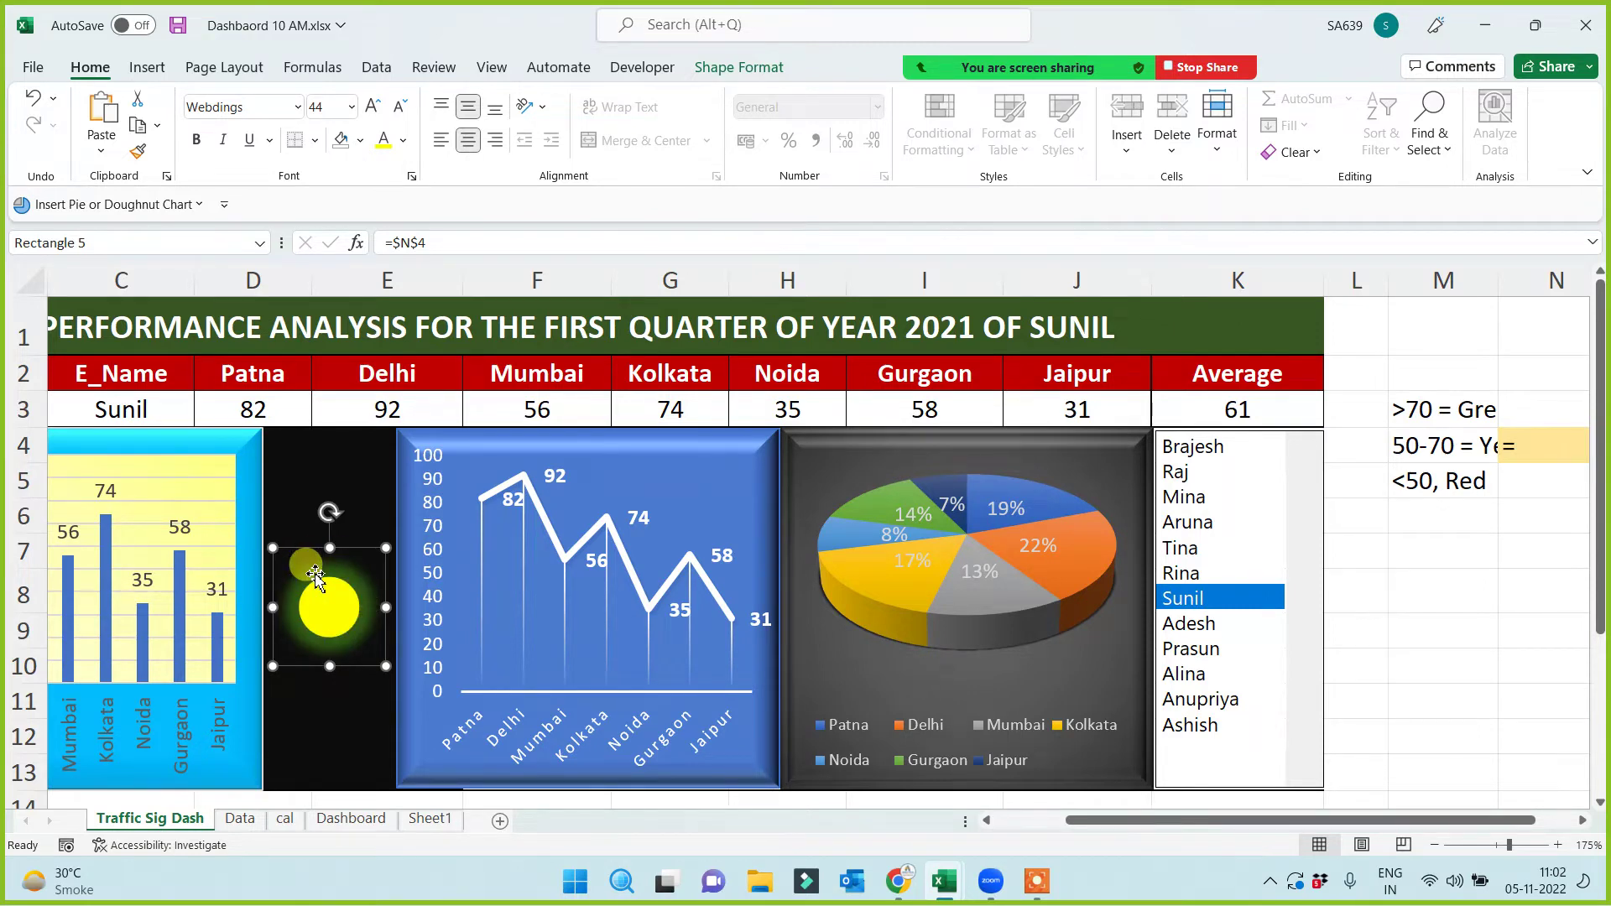
Give the middle light's dot a yellow glow text effect
{"action": "left_click", "coordinate": [750, 67]}
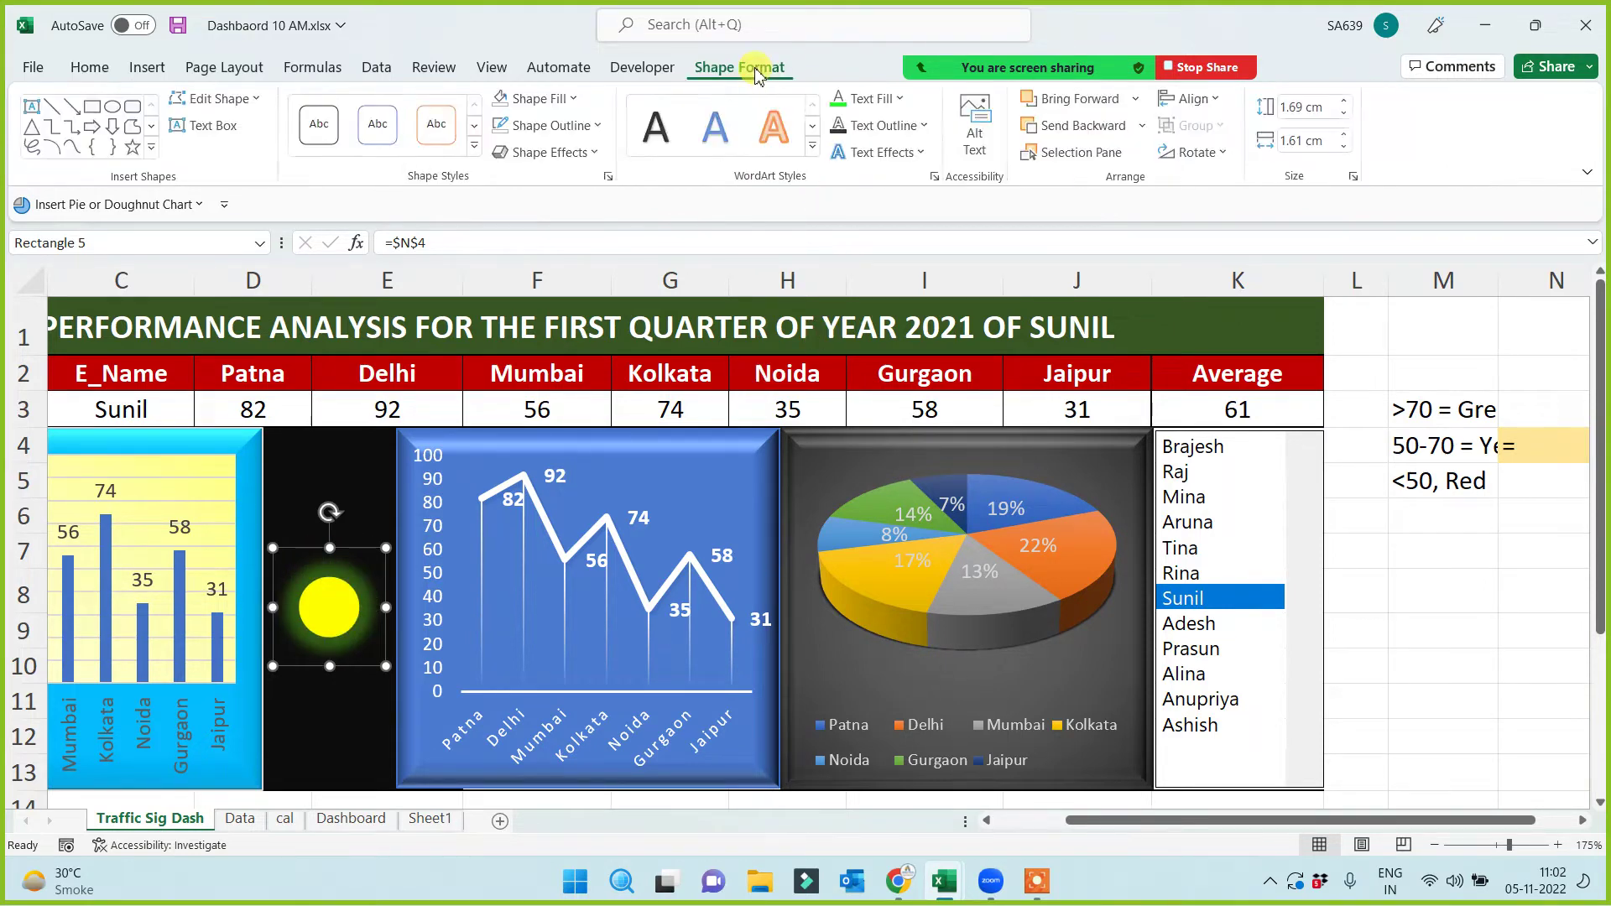
{"action": "left_click", "coordinate": [877, 152]}
{"action": "mouse_move", "coordinate": [898, 292]}
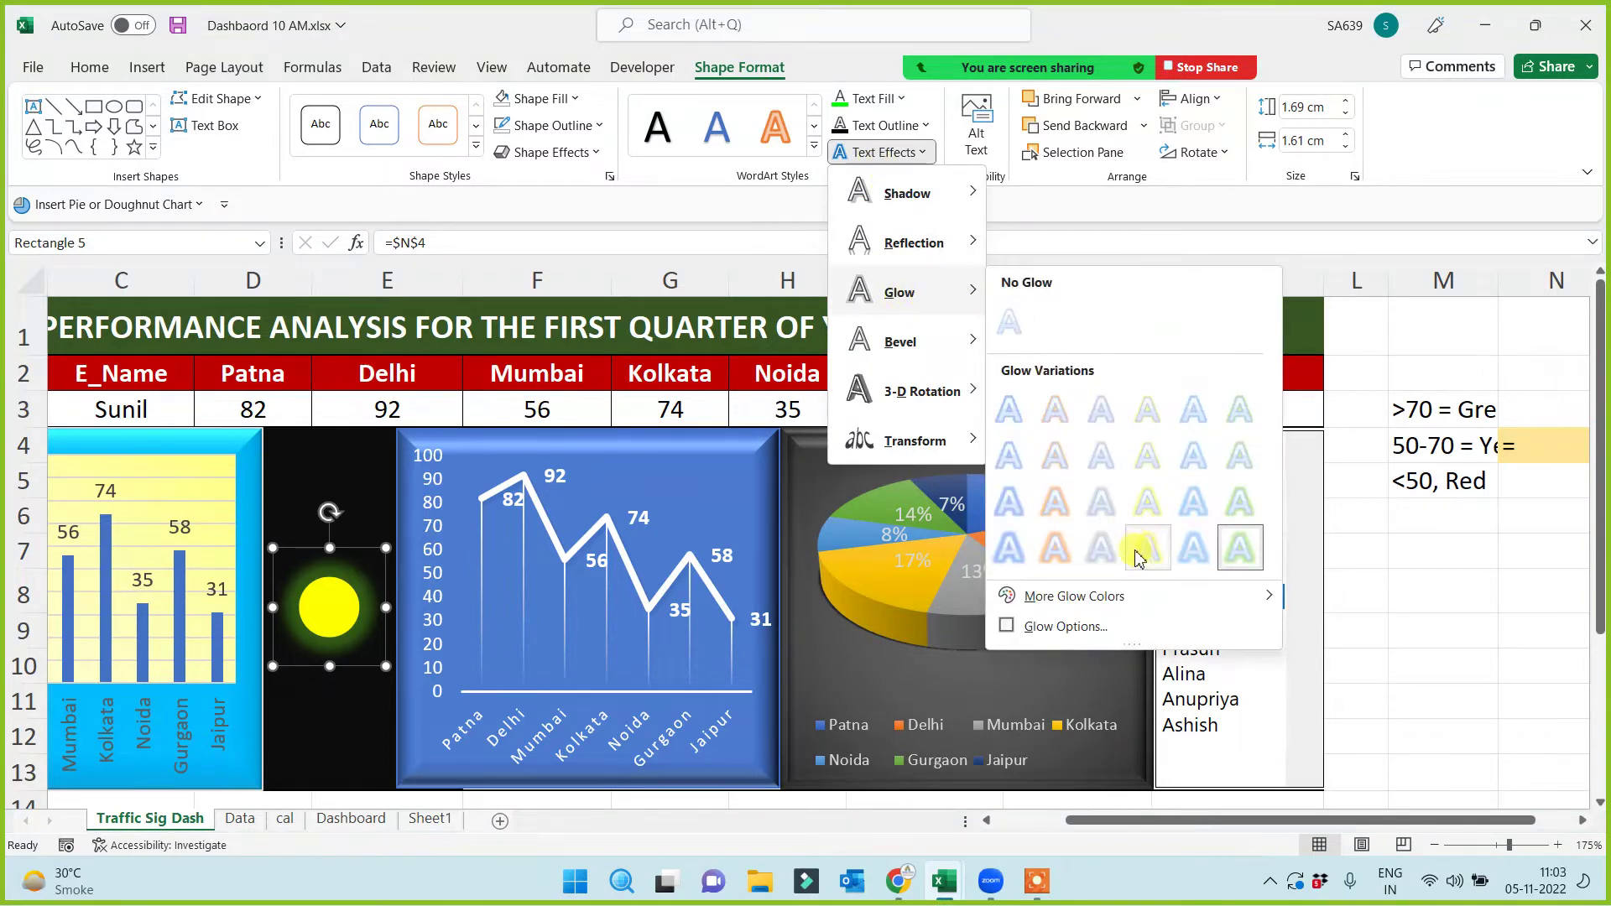
{"action": "left_click", "coordinate": [1143, 555]}
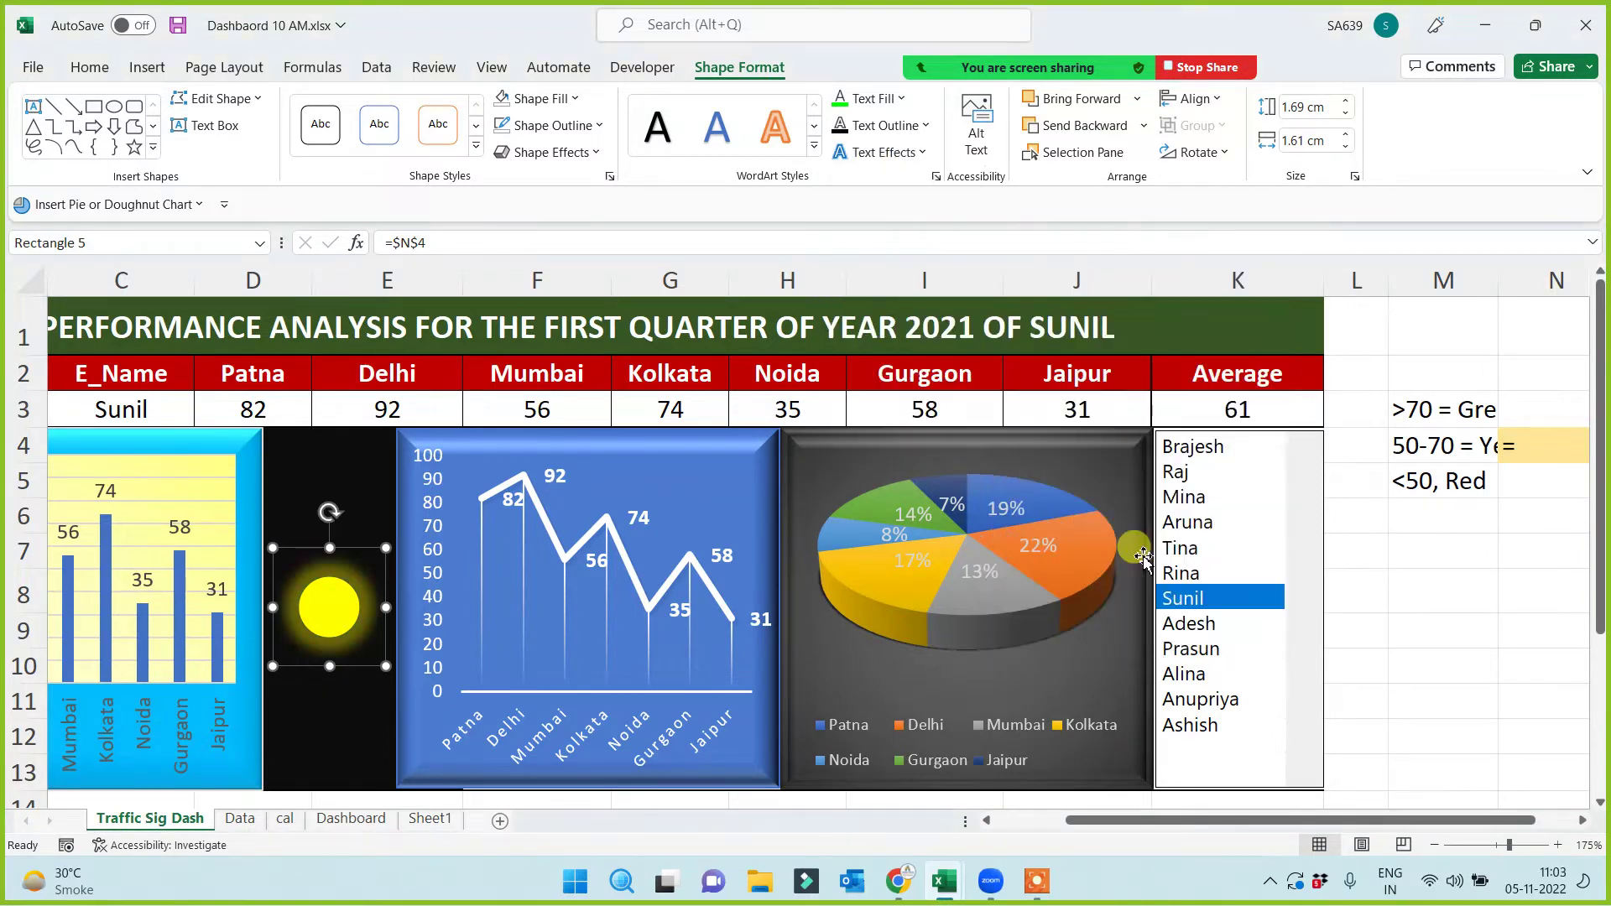
{"action": "left_click", "coordinate": [1468, 596]}
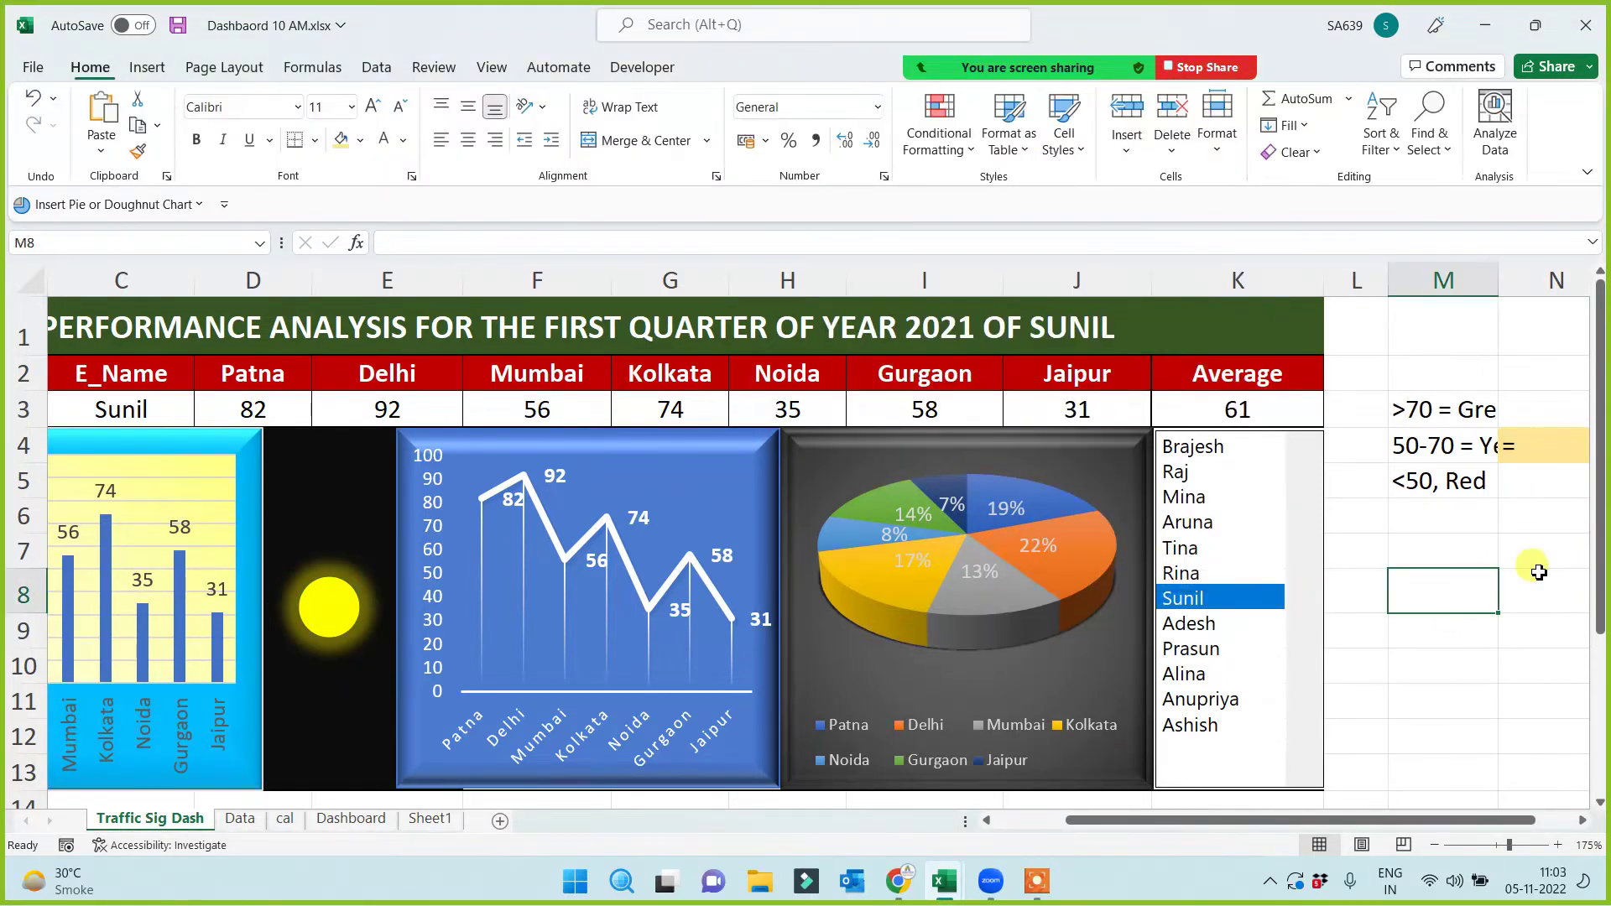
Show the third employee and set the bottom light to Webdings at size 44
{"action": "left_click", "coordinate": [1196, 474]}
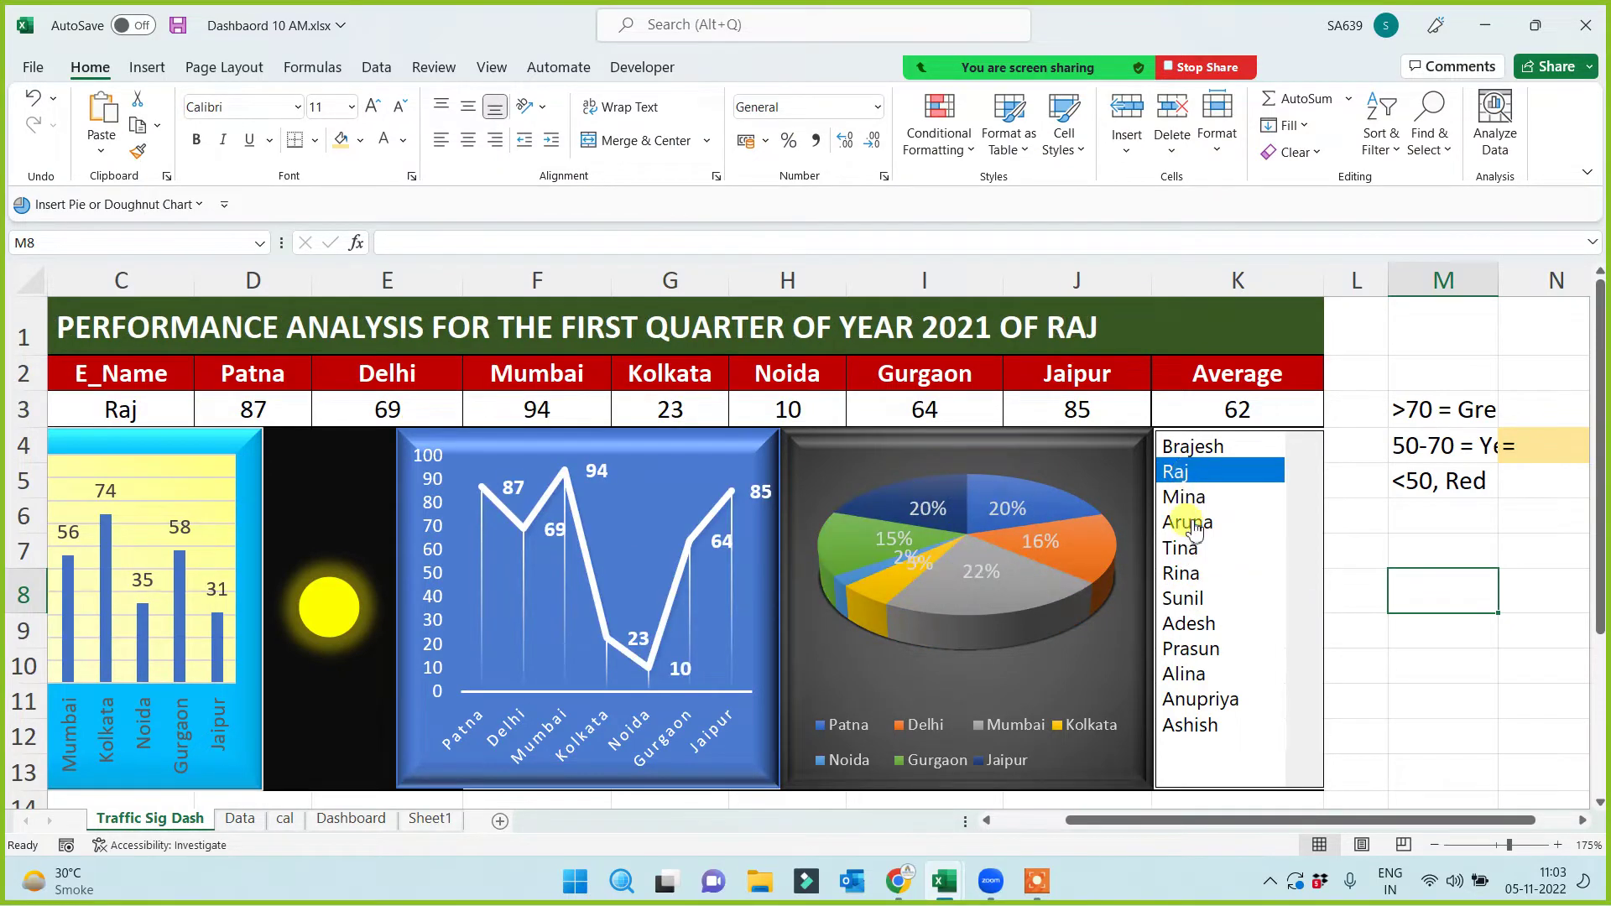
{"action": "left_click", "coordinate": [1191, 496]}
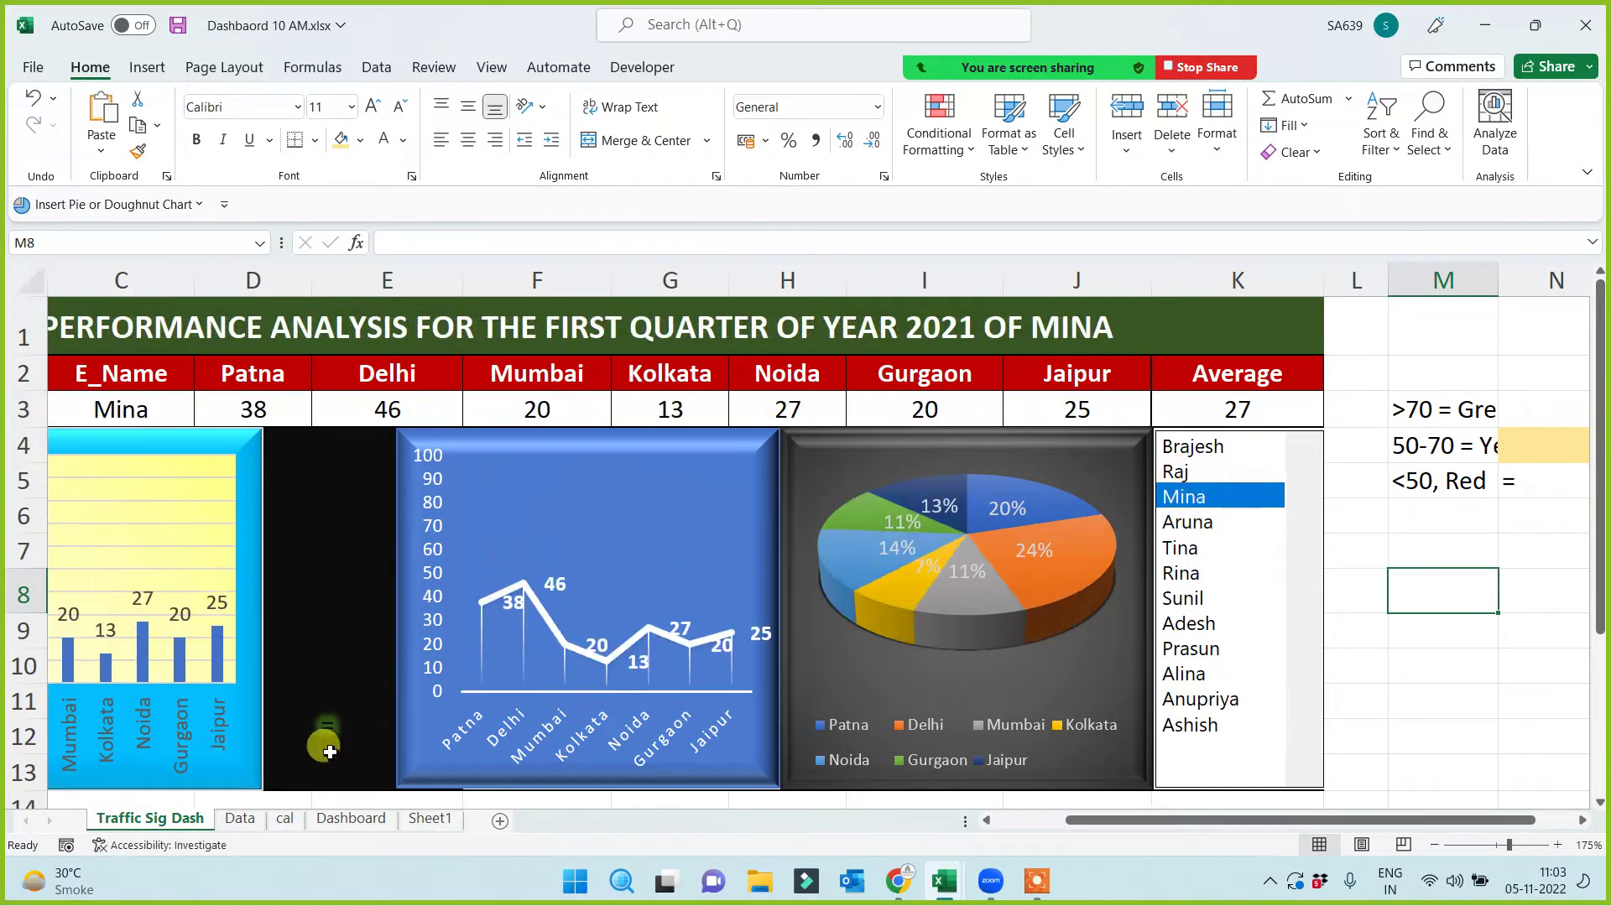
{"action": "left_click", "coordinate": [330, 746]}
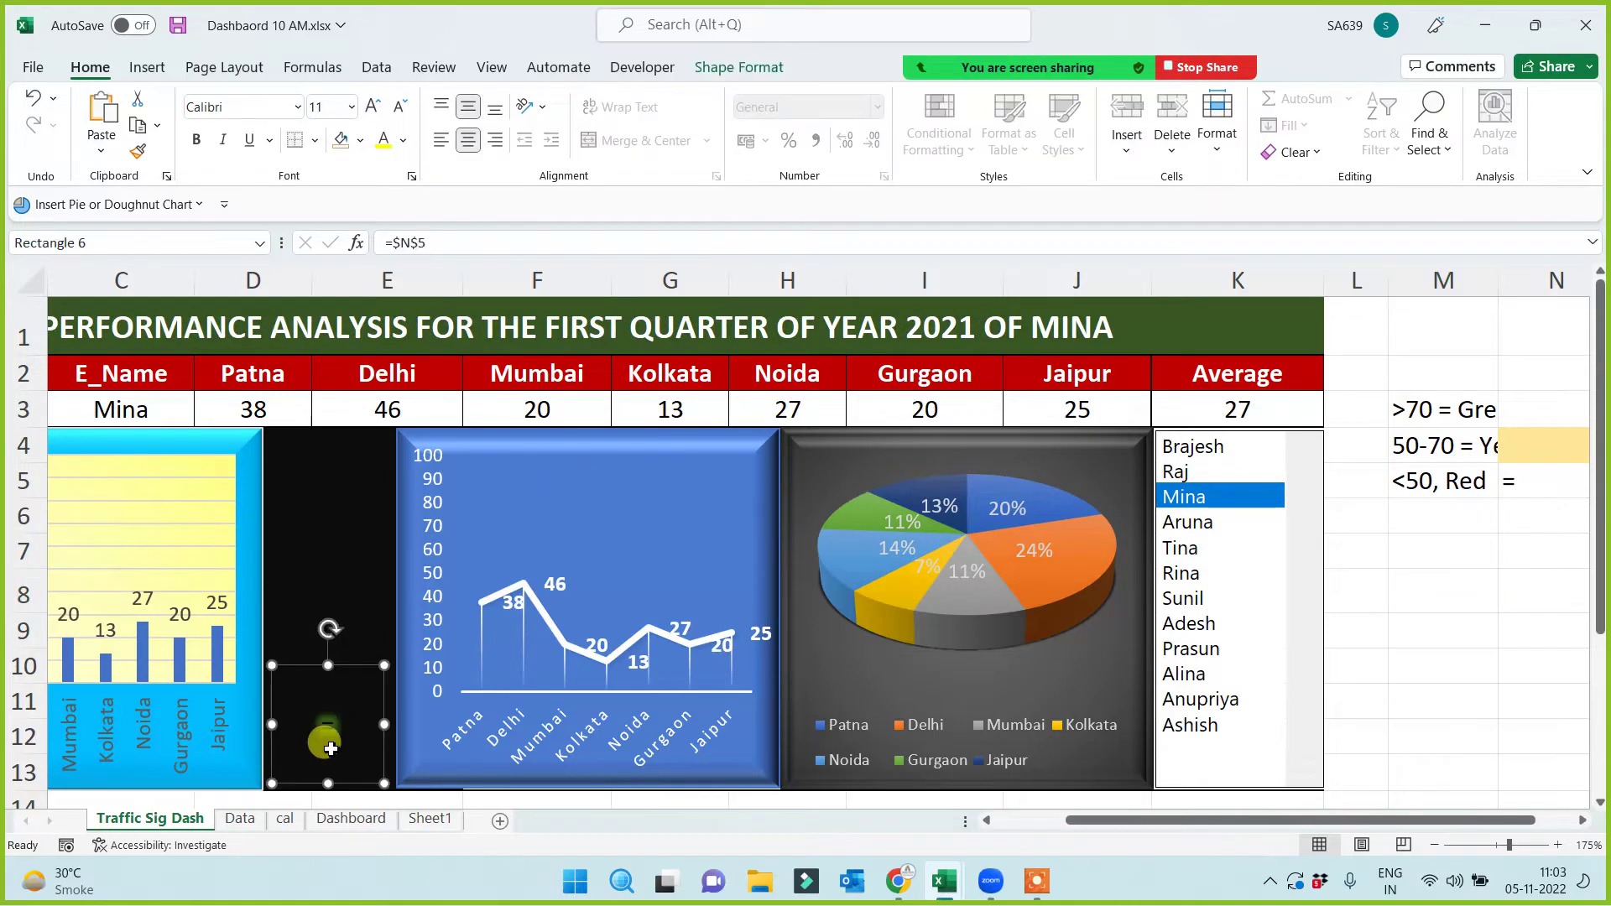
{"action": "left_click", "coordinate": [240, 107]}
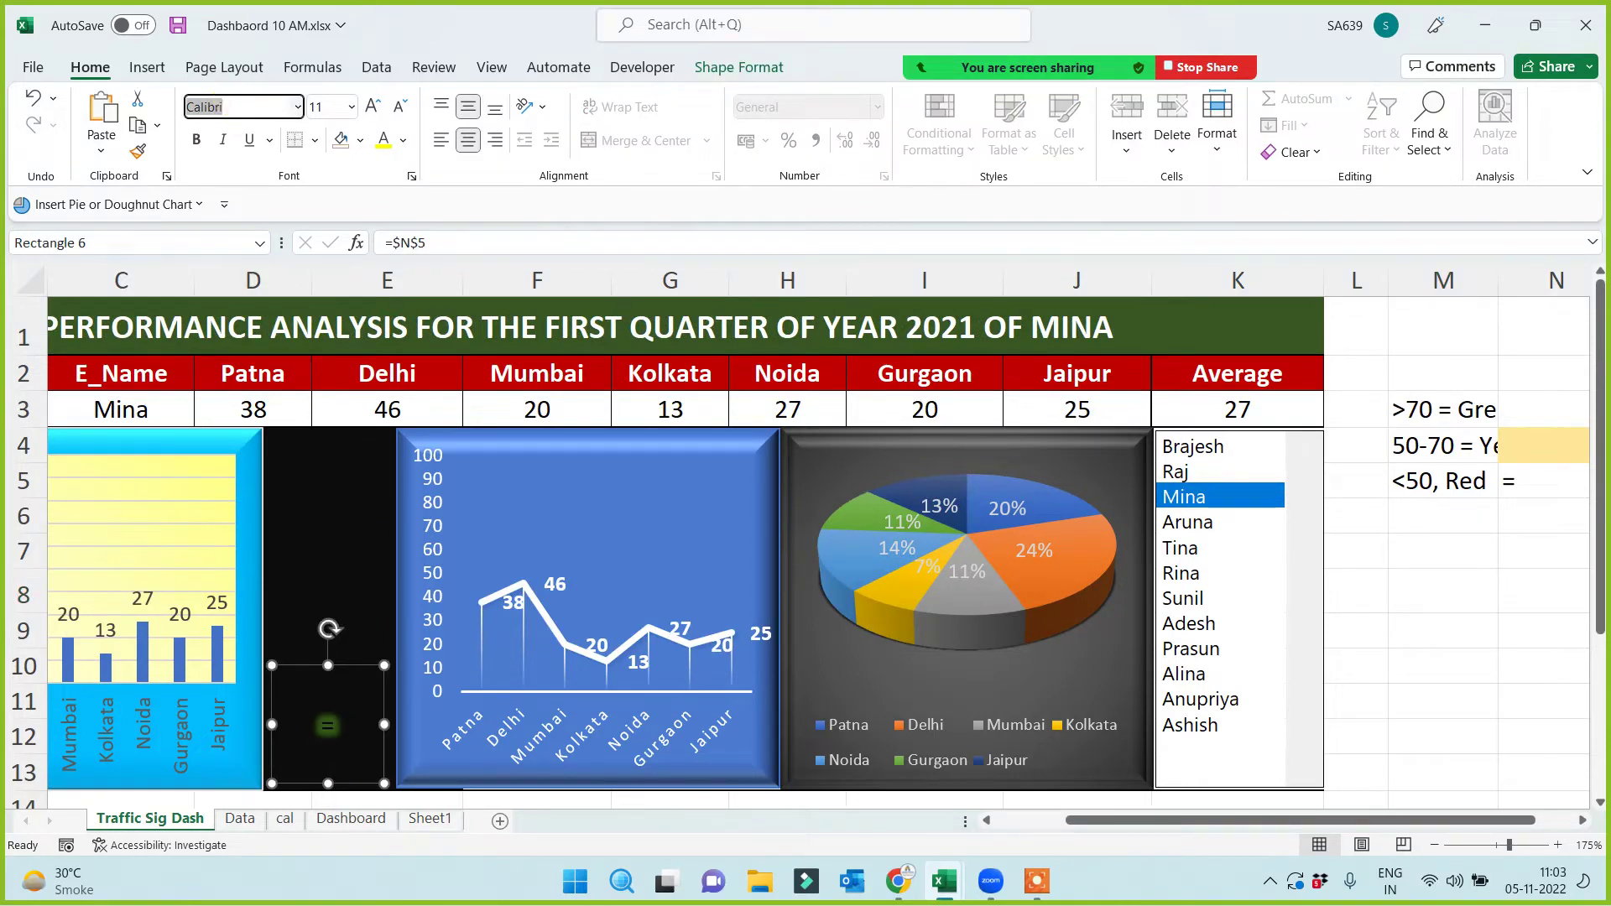
{"action": "type", "text": "Webdings"}
{"action": "key", "text": "Return"}
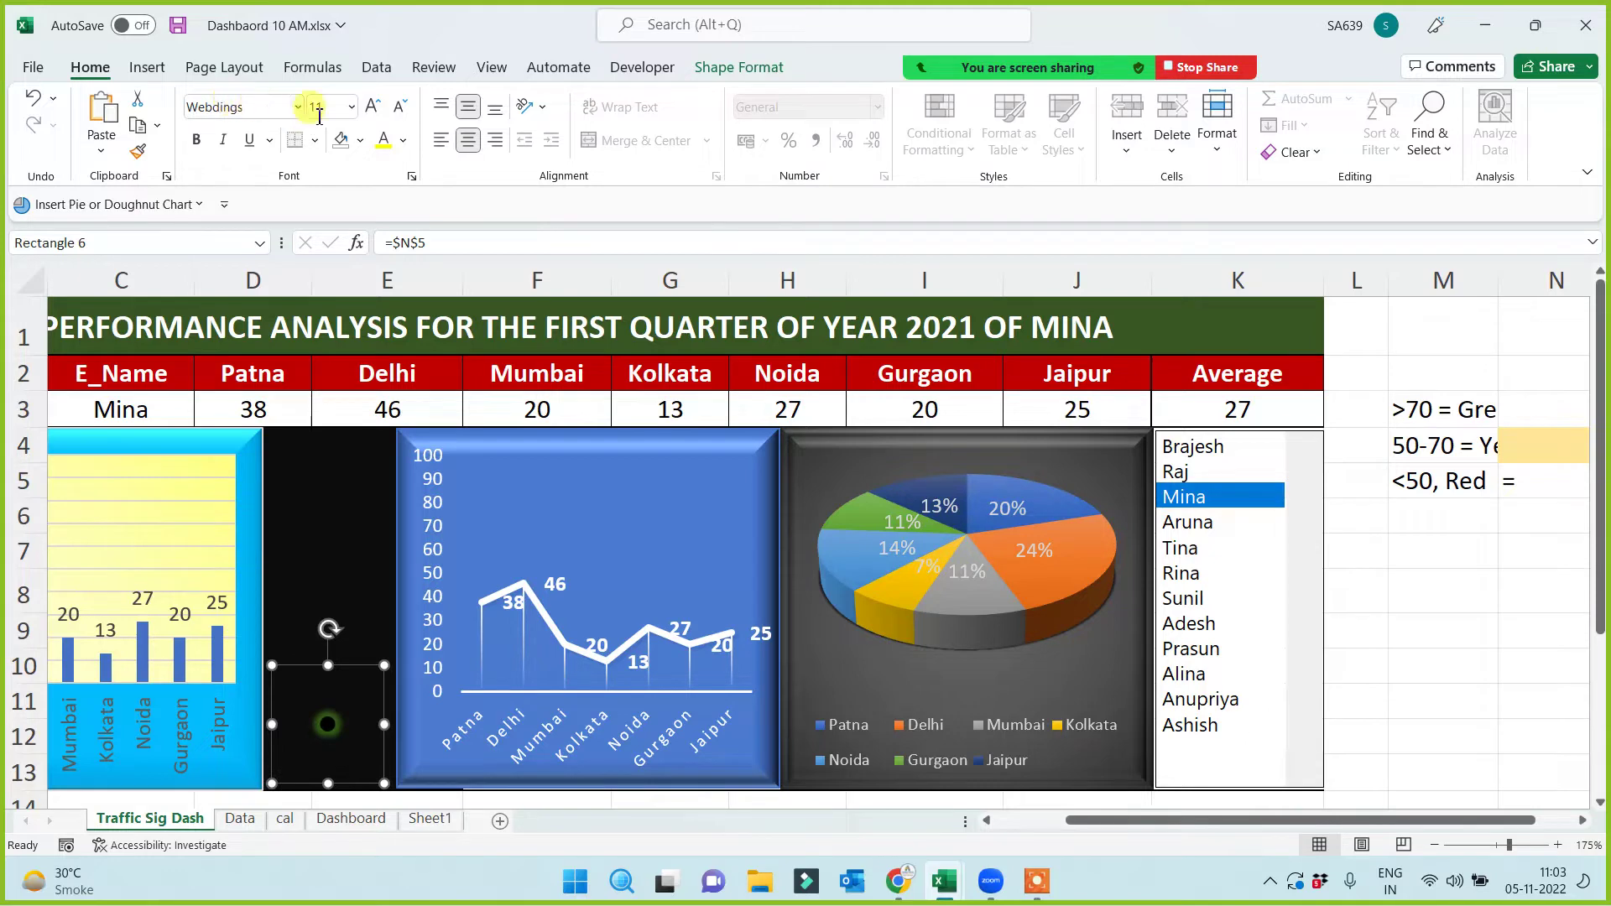
{"action": "left_click", "coordinate": [327, 108]}
{"action": "key", "text": "Return"}
Colour the bottom light's dot red and give it an orange glow
{"action": "left_click", "coordinate": [404, 143]}
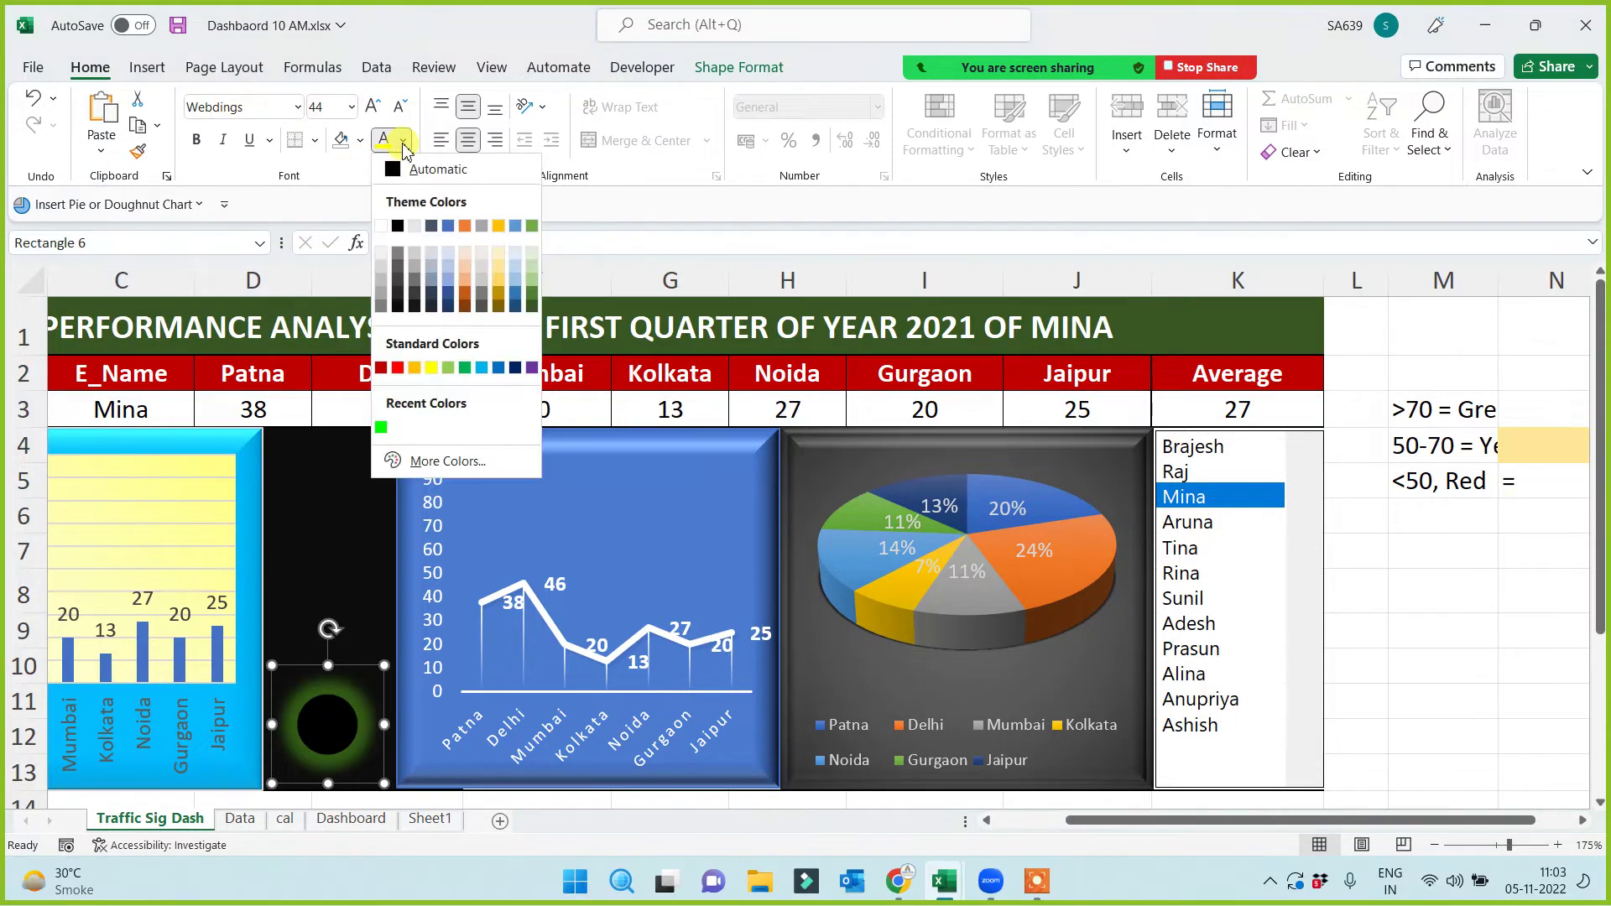
{"action": "left_click", "coordinate": [397, 368]}
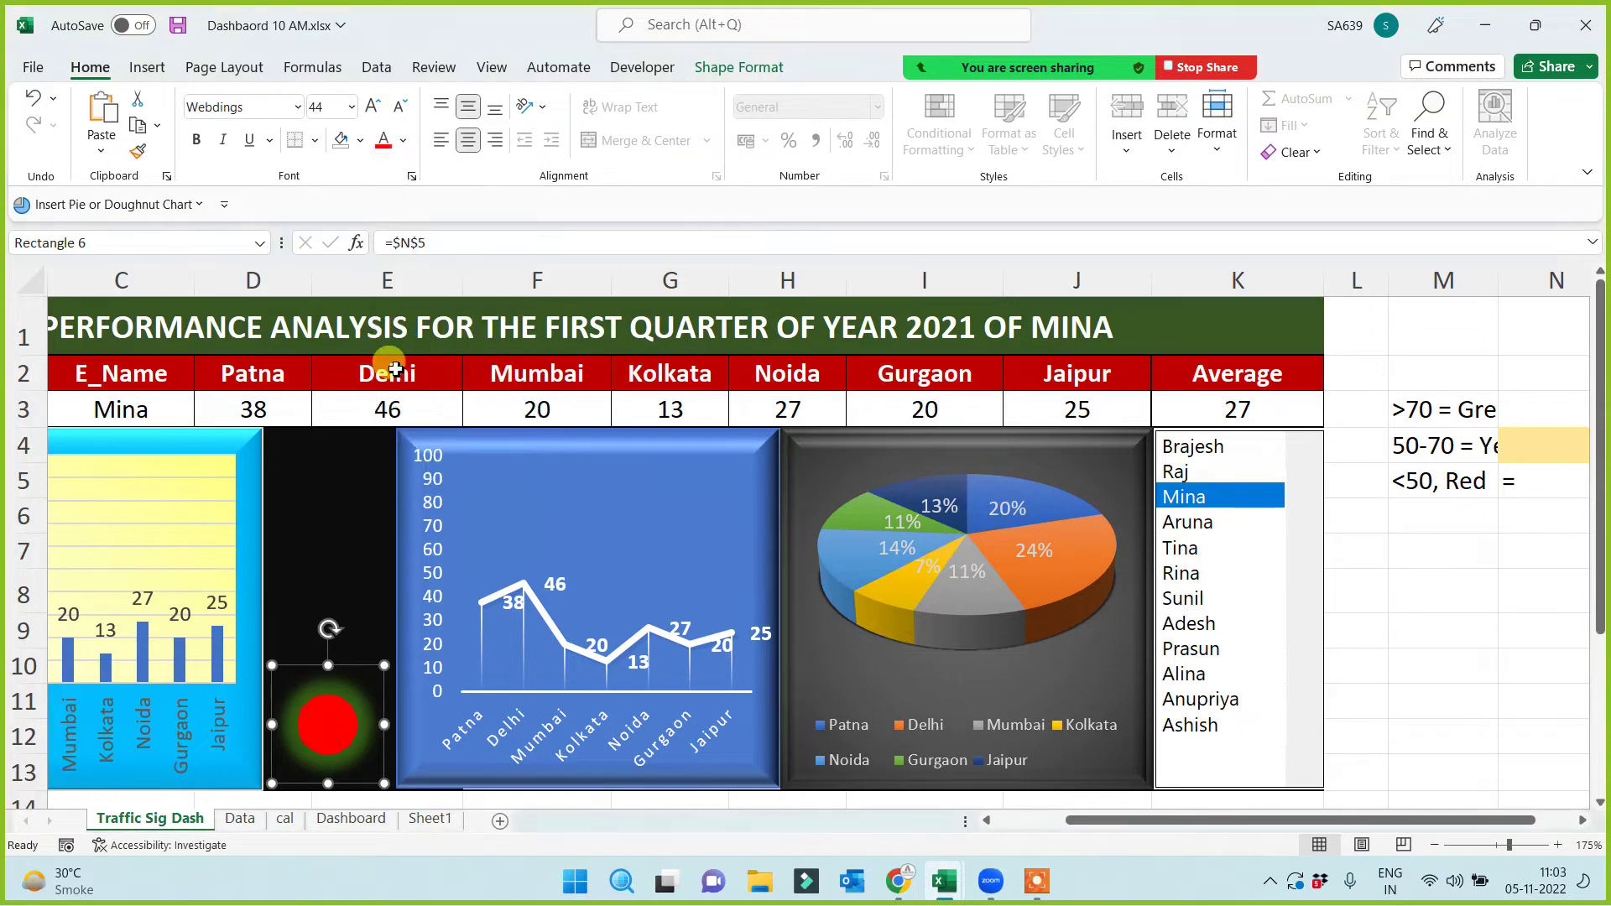
{"action": "left_click", "coordinate": [752, 69]}
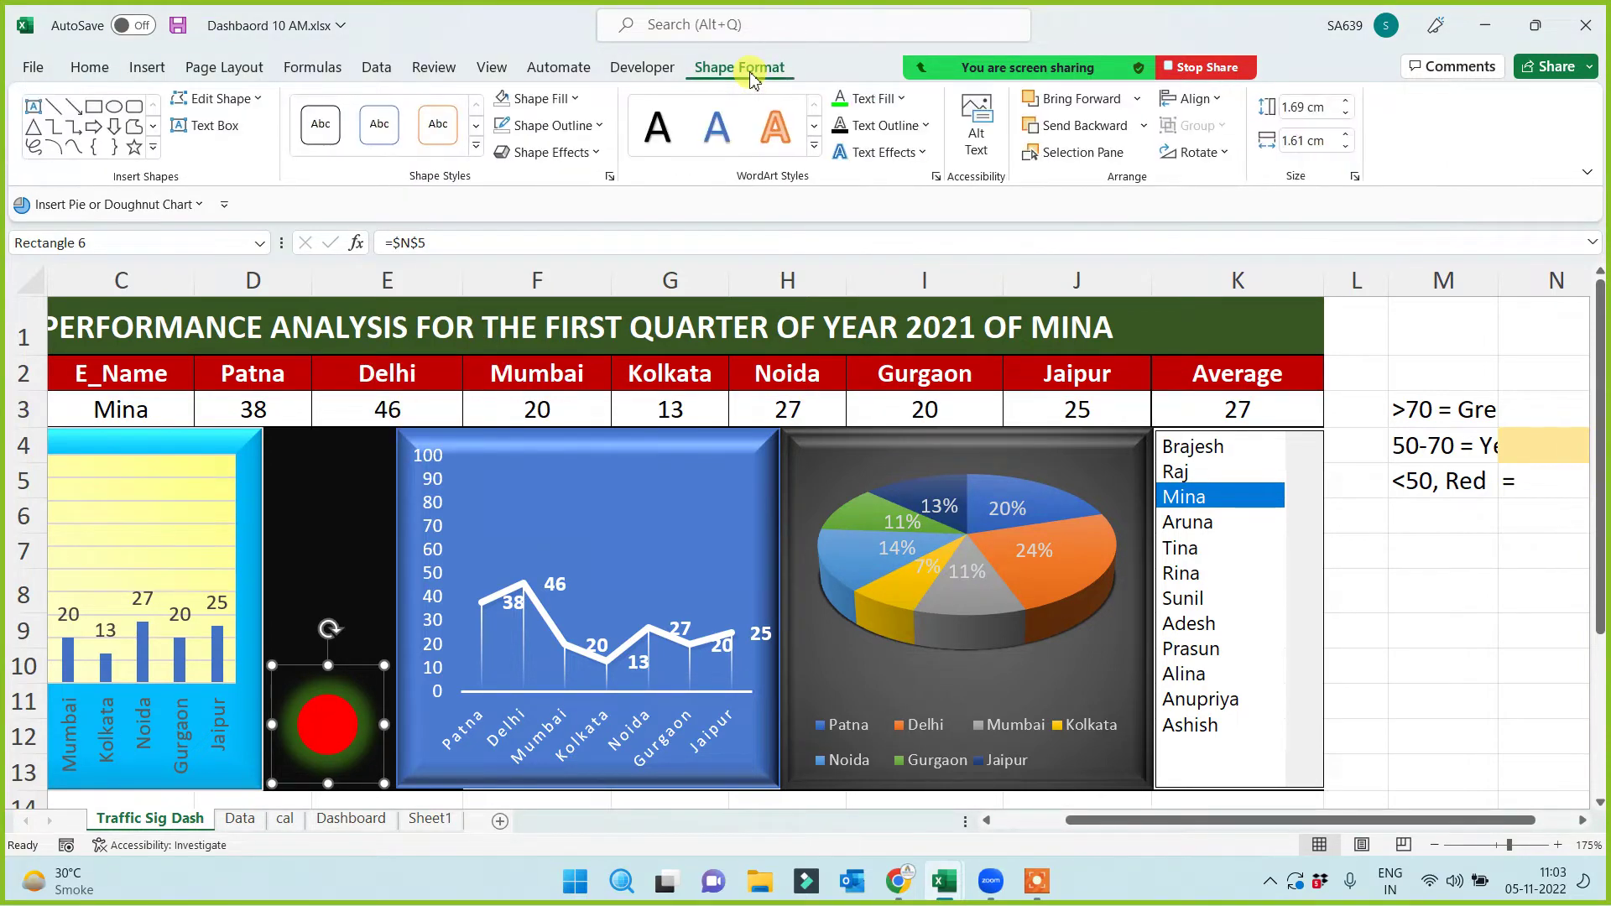
{"action": "left_click", "coordinate": [919, 155]}
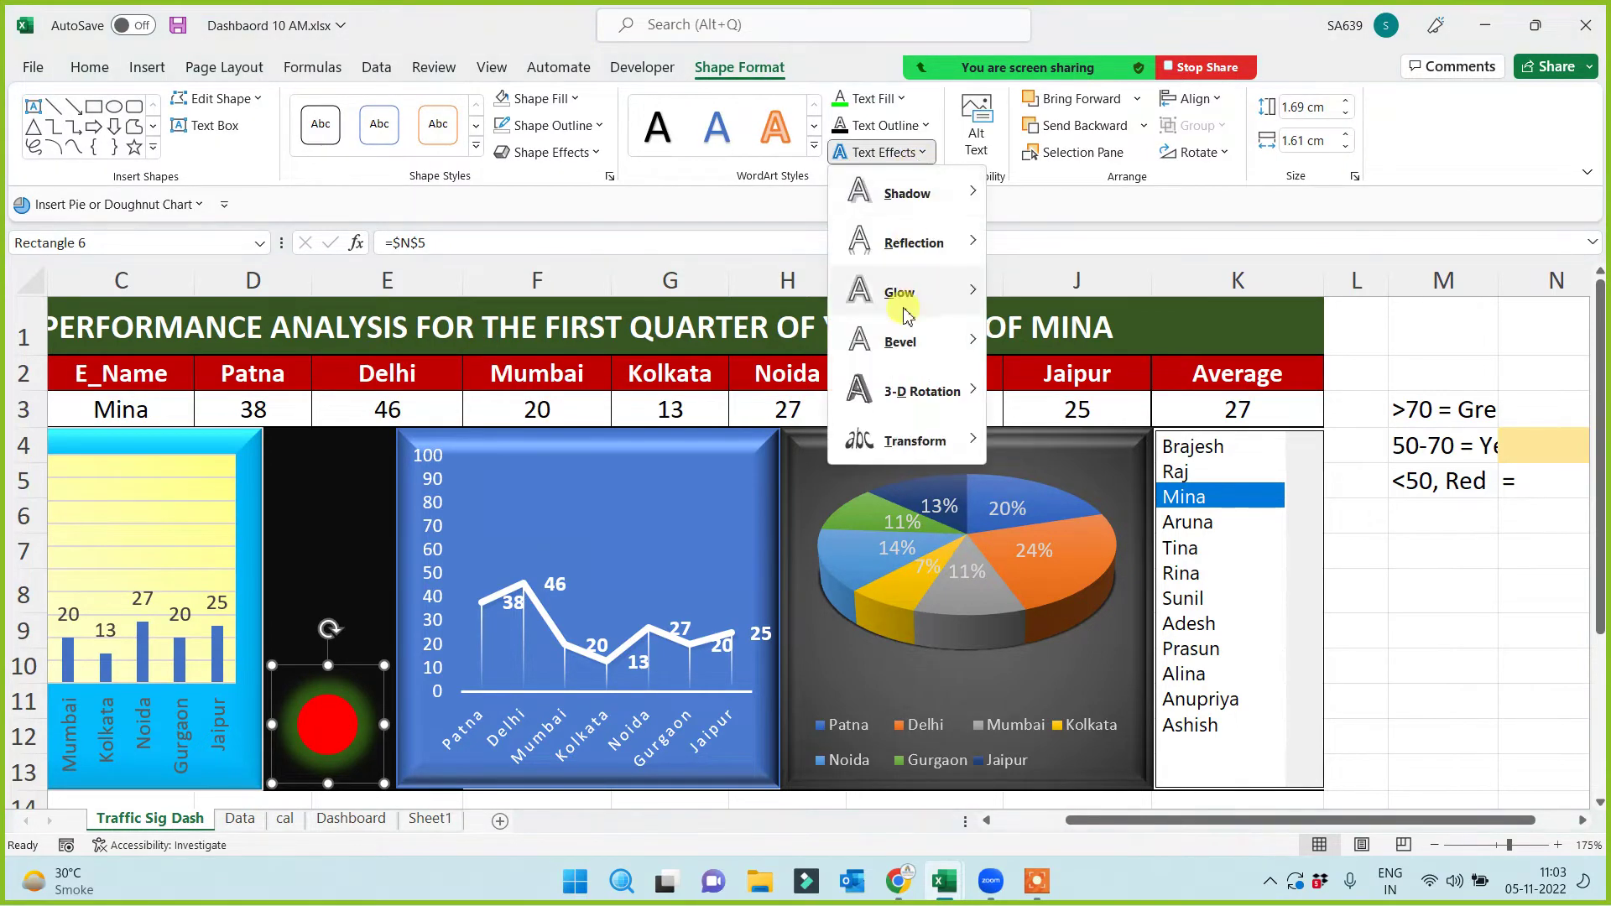
{"action": "mouse_move", "coordinate": [899, 292]}
{"action": "left_click", "coordinate": [1048, 551]}
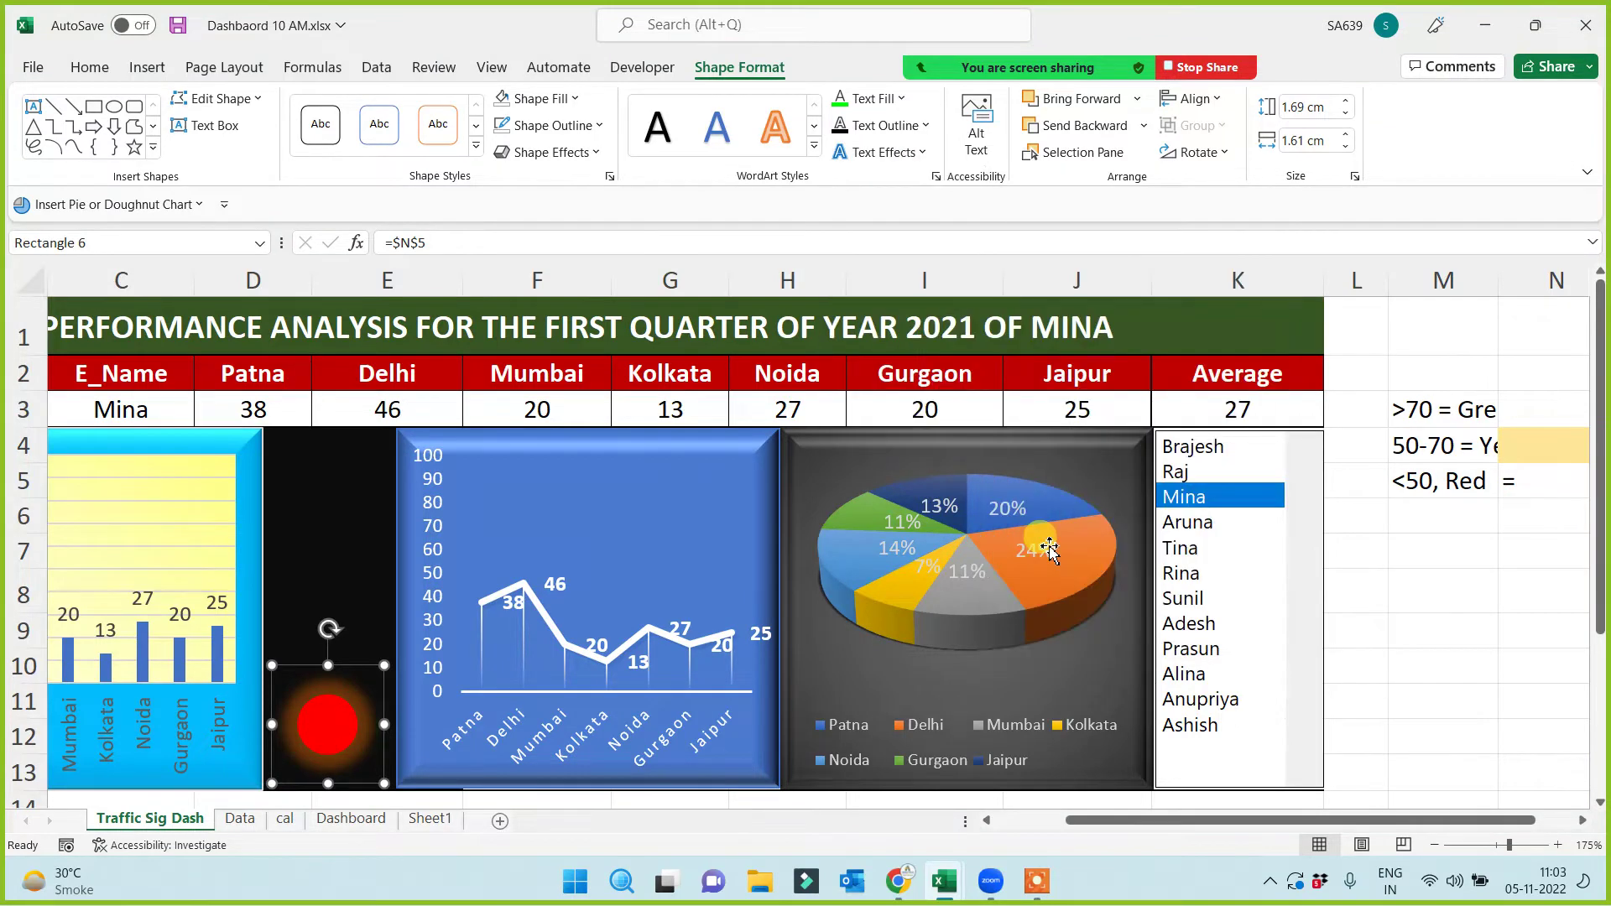
{"action": "left_click", "coordinate": [1426, 712]}
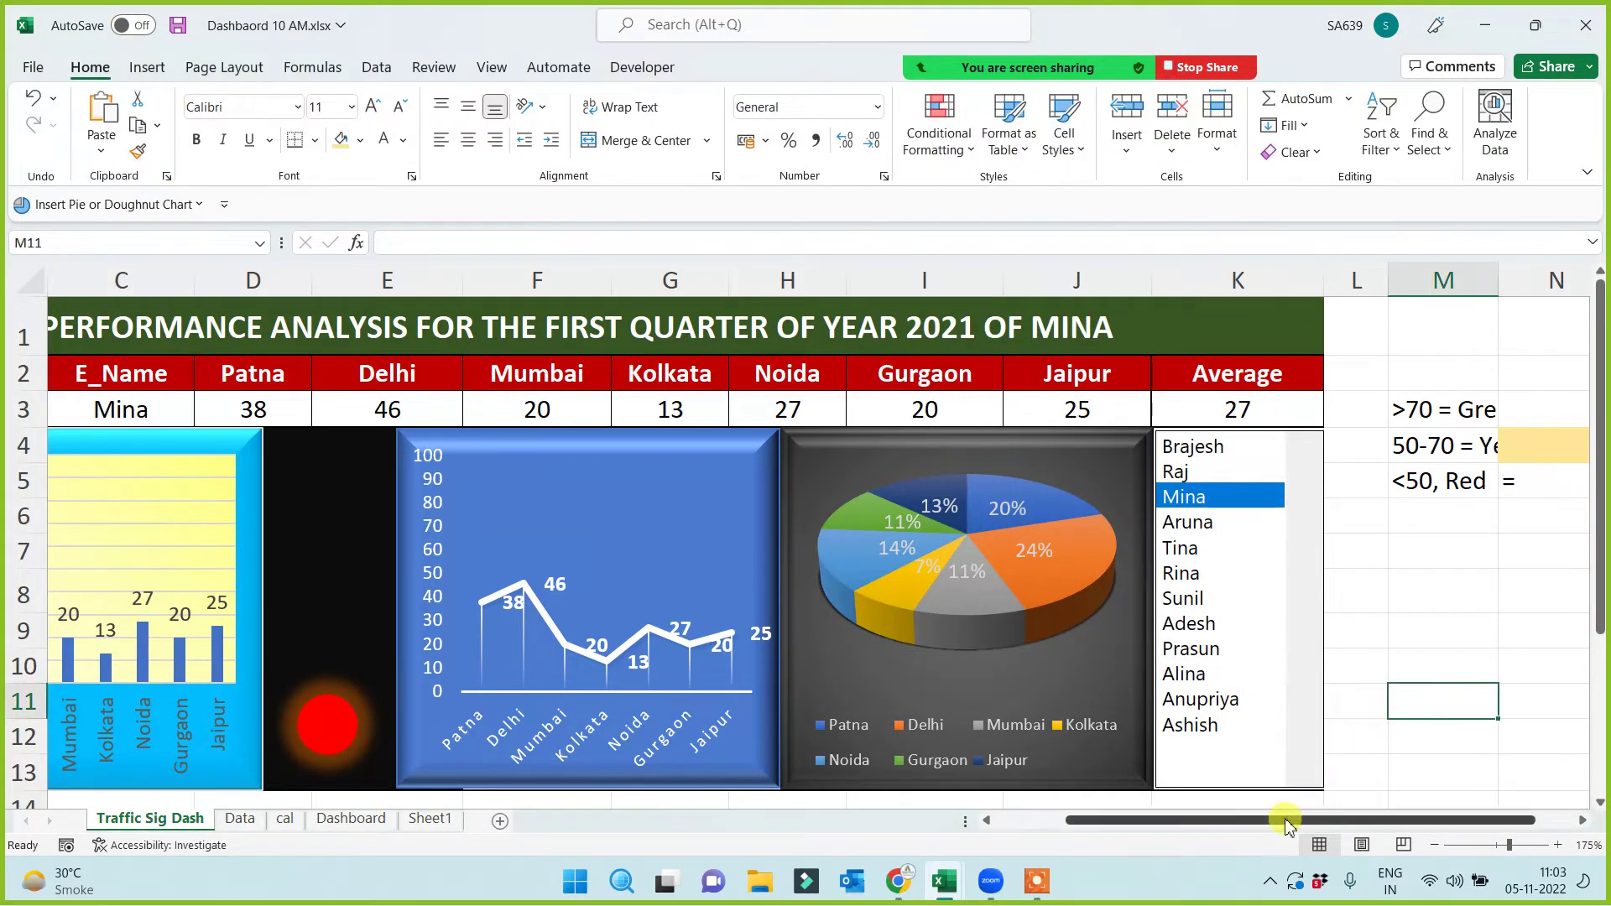
Click through several employees to confirm the dashboard updates, then go to the Data sheet
{"action": "left_click", "coordinate": [1059, 820]}
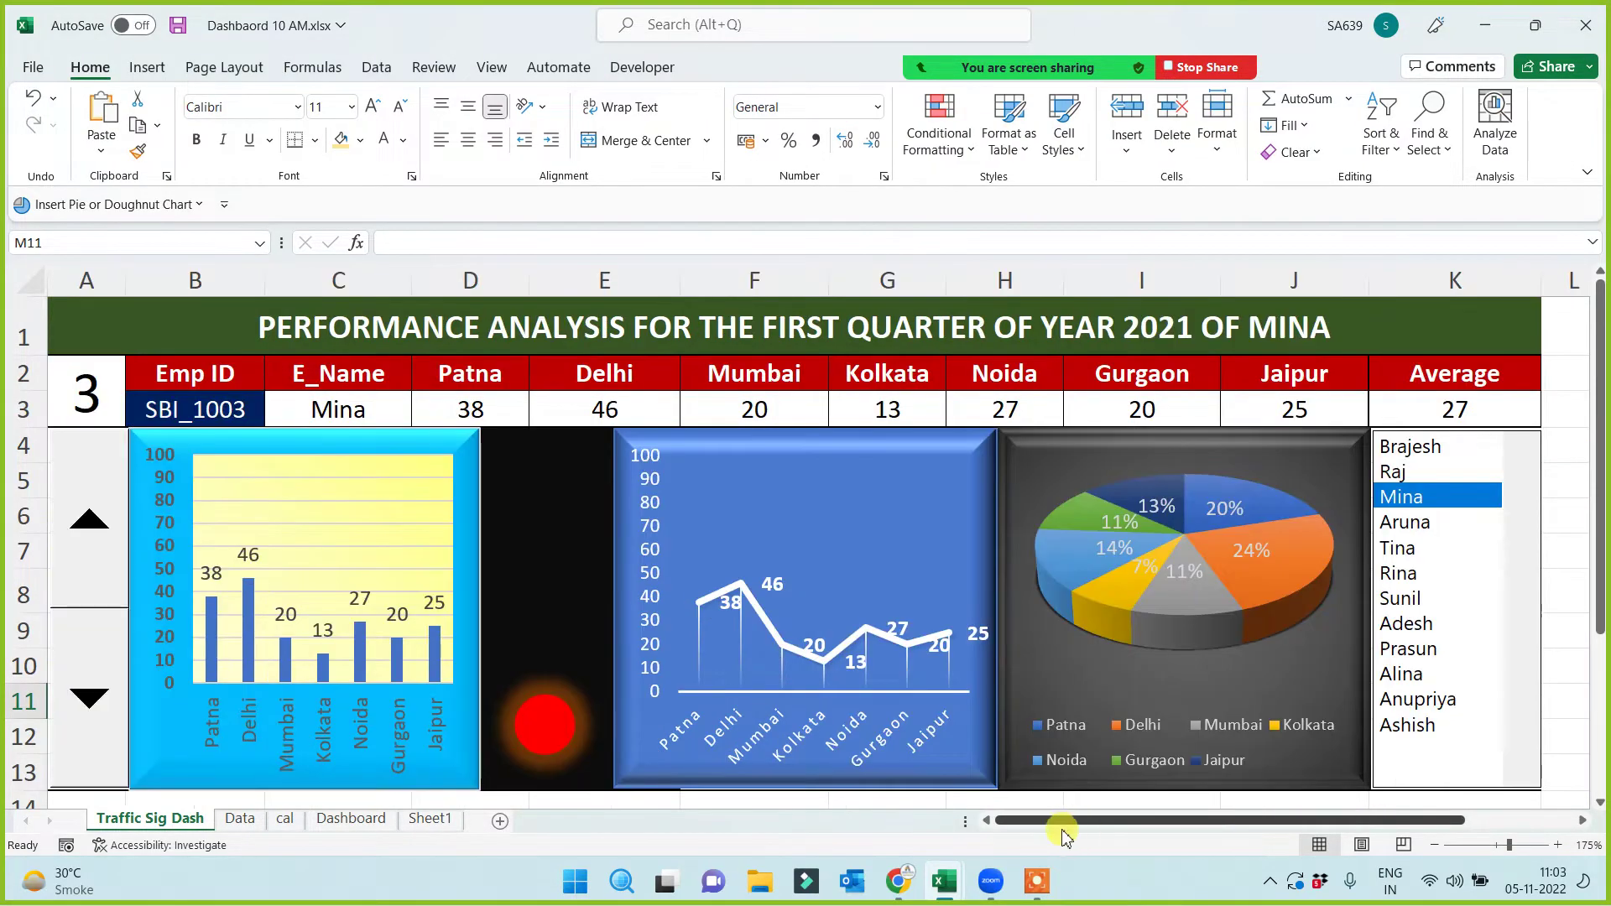
{"action": "left_click", "coordinate": [1417, 446]}
{"action": "left_click", "coordinate": [1420, 485]}
{"action": "mouse_move", "coordinate": [1421, 485]}
{"action": "left_mouse_down"}
{"action": "mouse_move", "coordinate": [1415, 726]}
{"action": "mouse_move", "coordinate": [1426, 503]}
{"action": "left_mouse_up"}
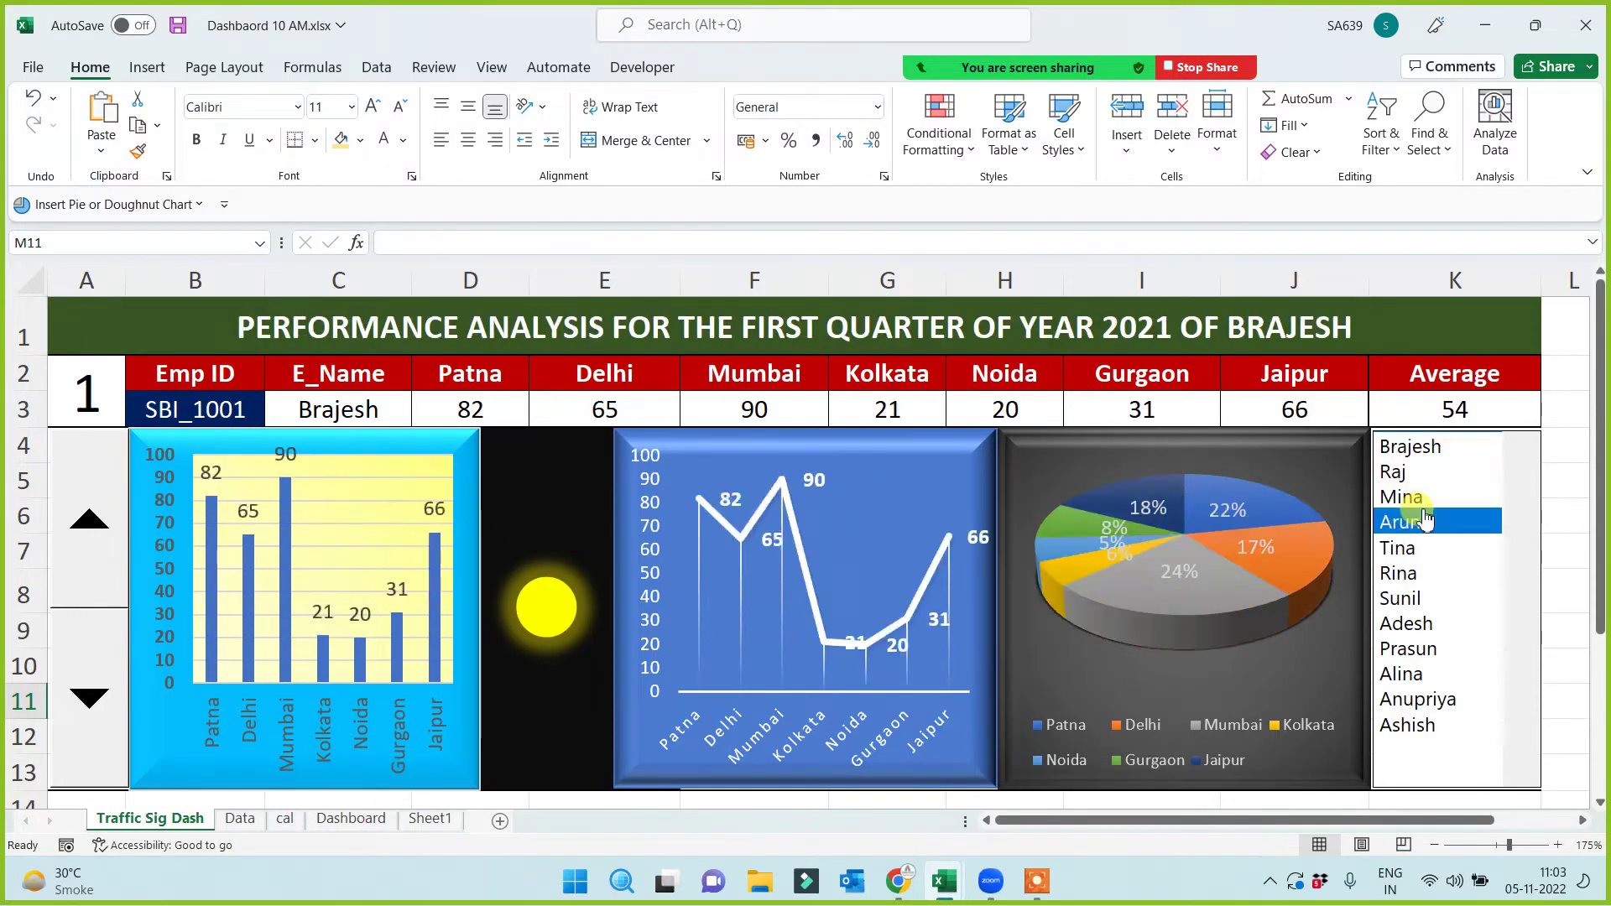
{"action": "mouse_move", "coordinate": [1426, 503]}
{"action": "left_mouse_down"}
{"action": "mouse_move", "coordinate": [1409, 676]}
{"action": "mouse_move", "coordinate": [1426, 627]}
{"action": "mouse_move", "coordinate": [1395, 521]}
{"action": "mouse_move", "coordinate": [1430, 644]}
{"action": "left_mouse_up"}
{"action": "left_click", "coordinate": [1430, 644]}
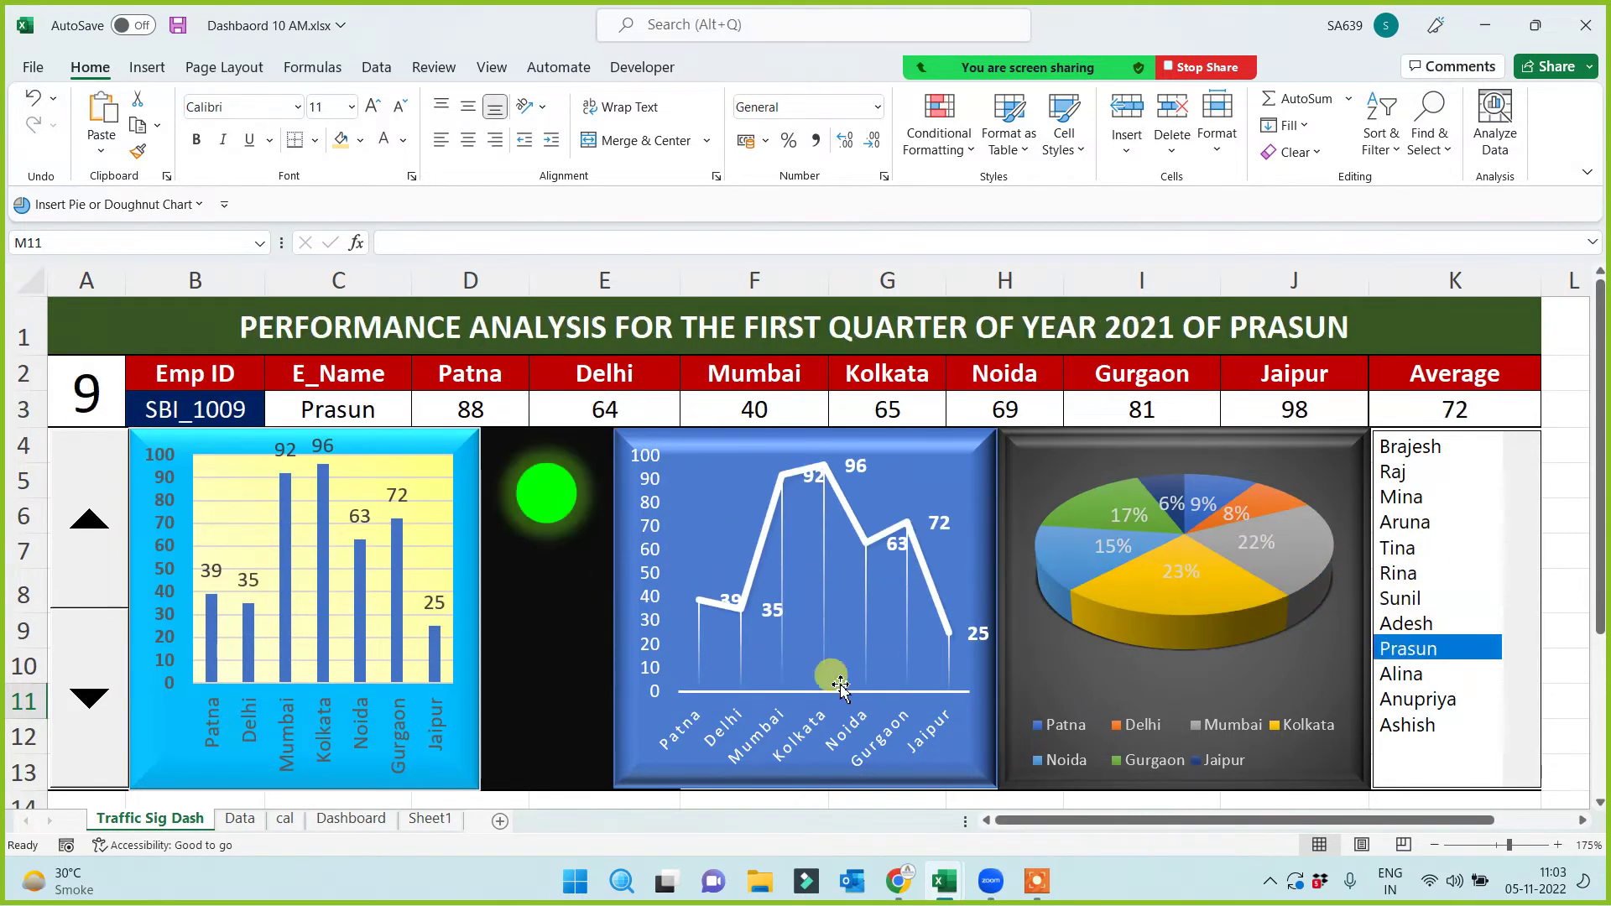
{"action": "left_click", "coordinate": [242, 819]}
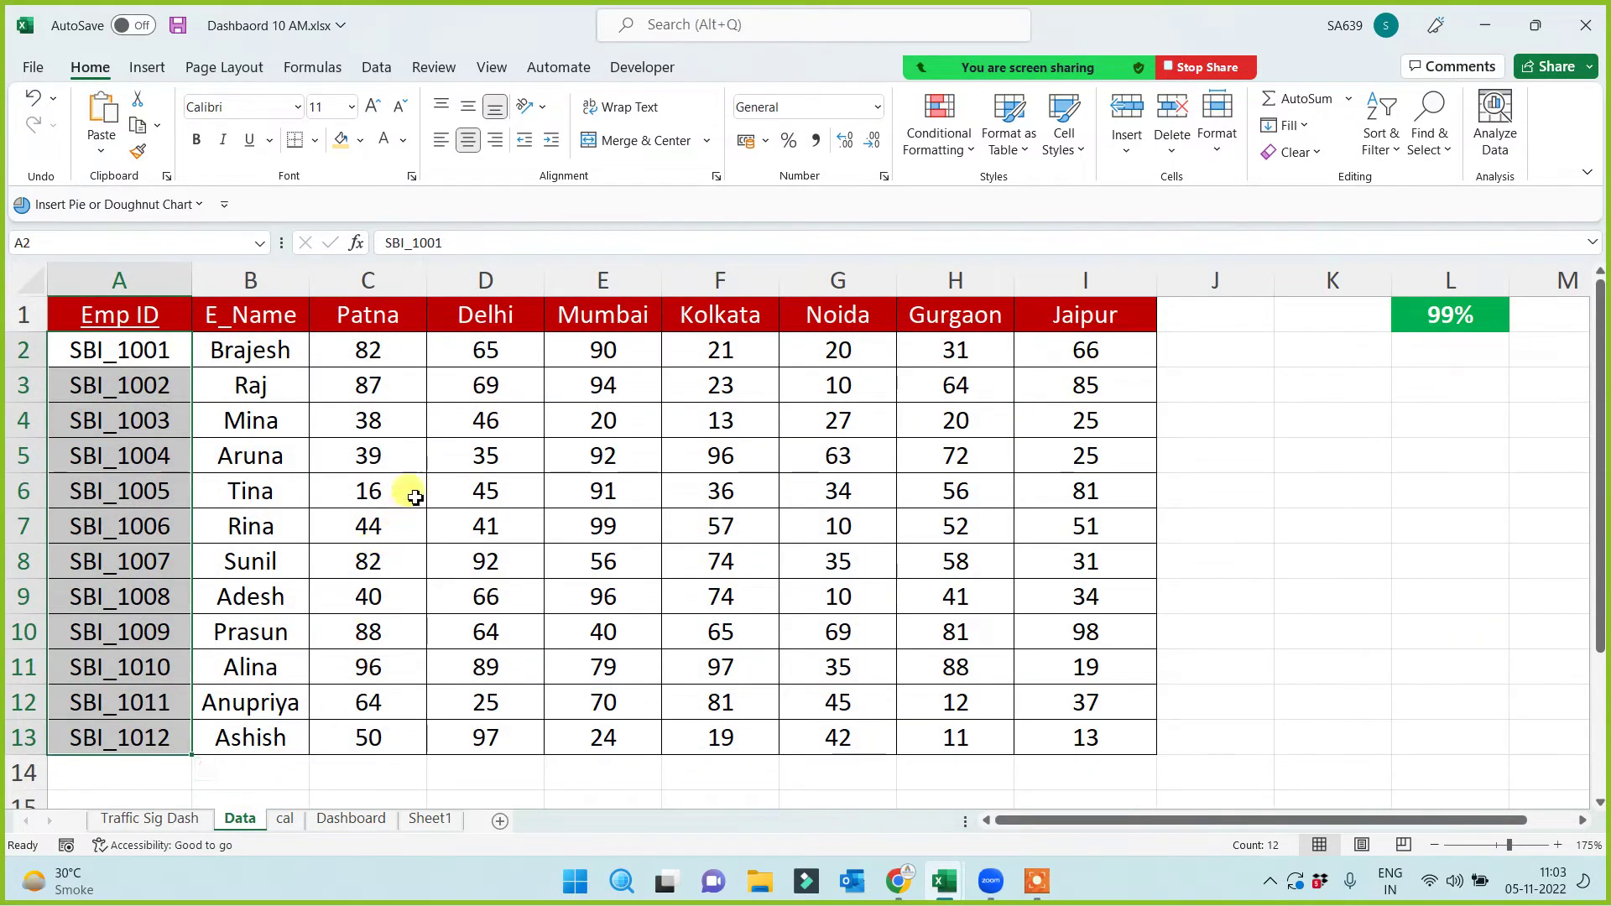
Change the row 3 scores so G3 (Noida) and F3 (Kolkata) are both 90
{"action": "left_click", "coordinate": [479, 455]}
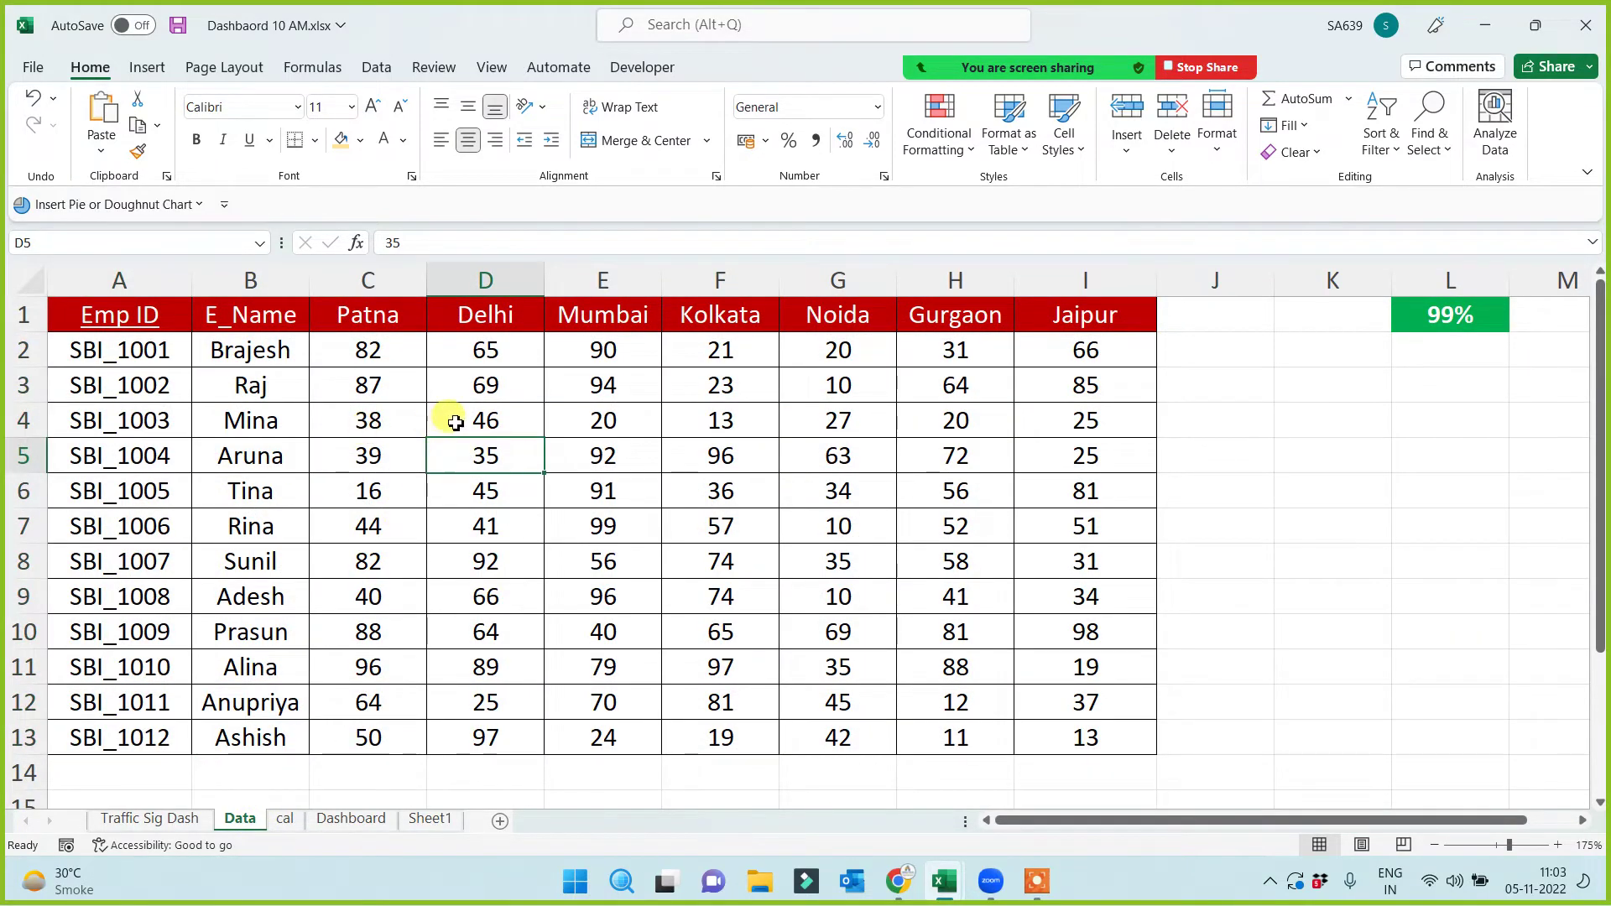
{"action": "left_click_drag", "start_coordinate": [384, 422], "coordinate": [1085, 419]}
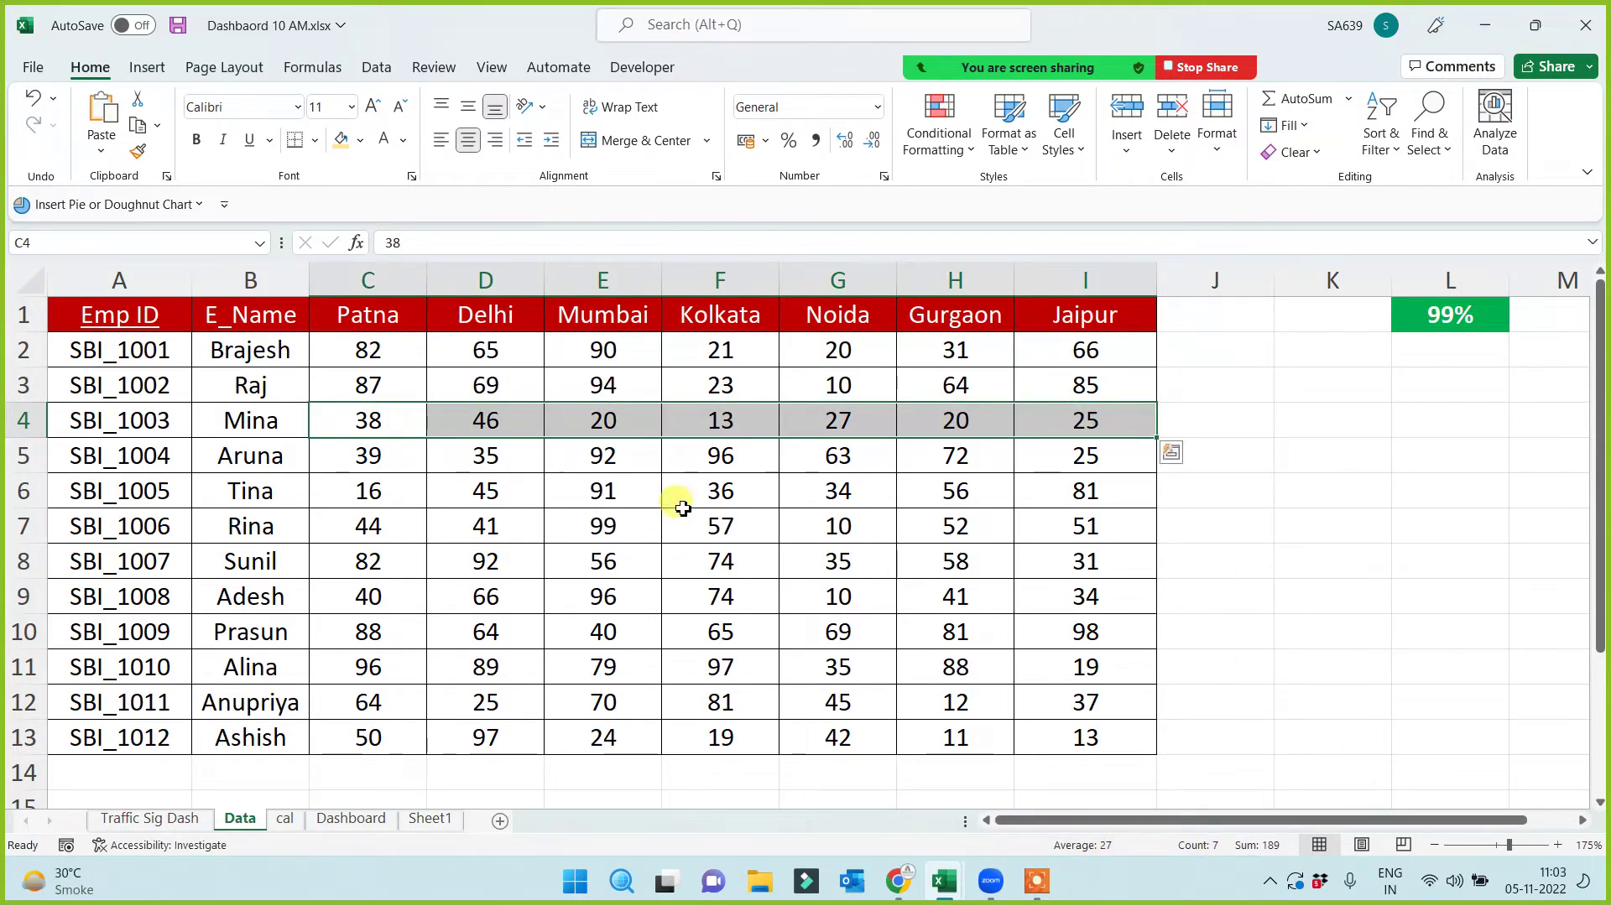
{"action": "left_click", "coordinate": [351, 380]}
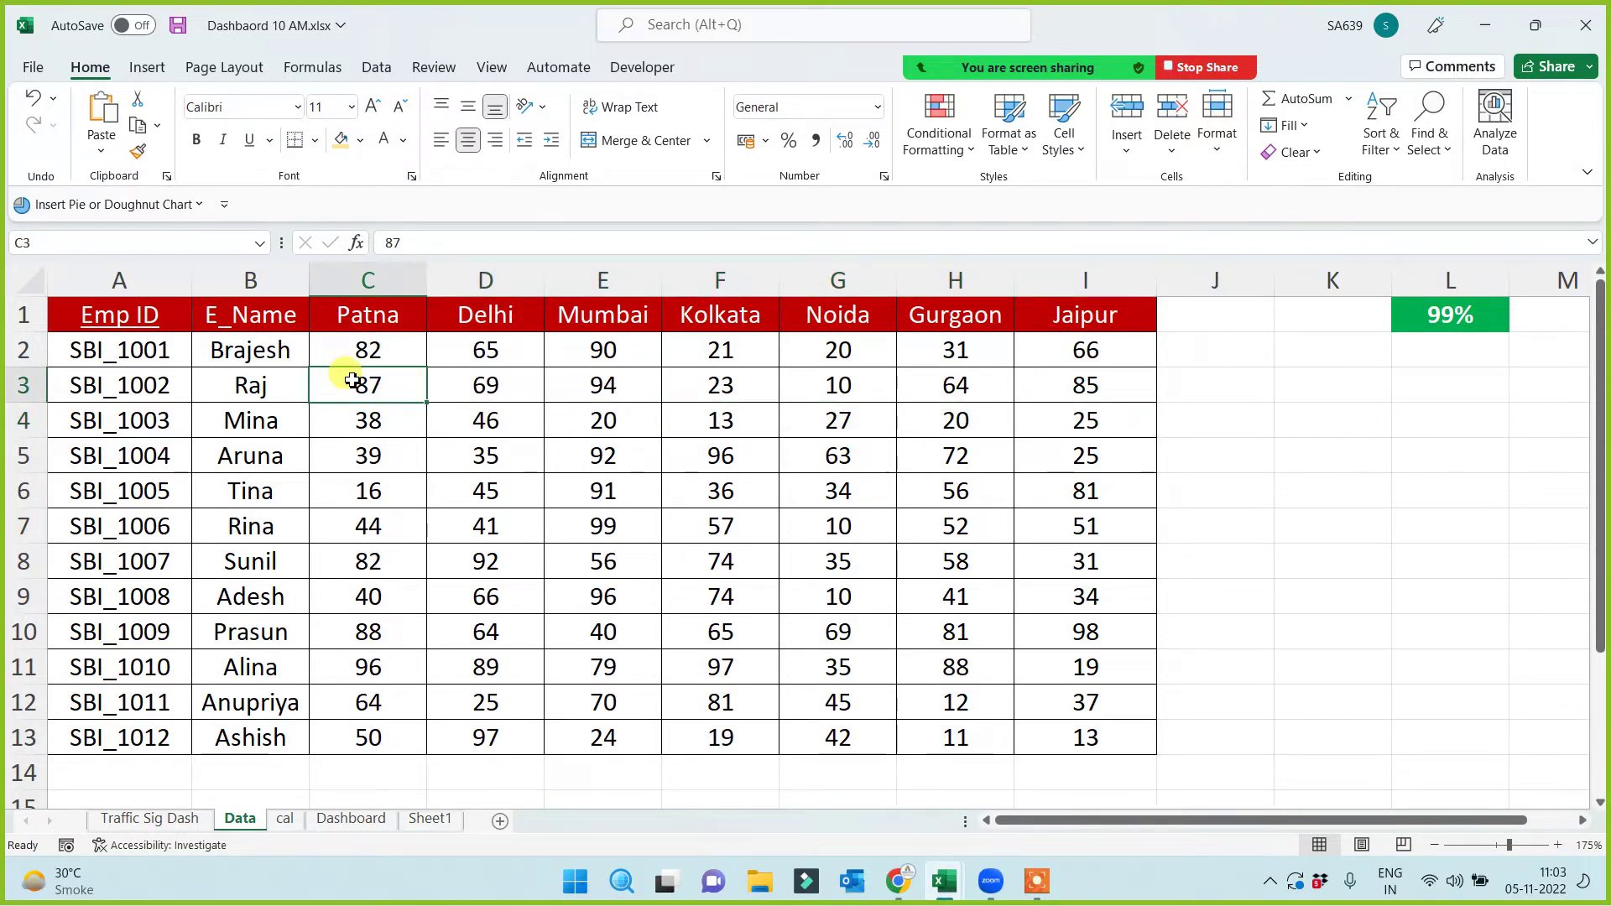
{"action": "left_click_drag", "start_coordinate": [360, 382], "coordinate": [1064, 385]}
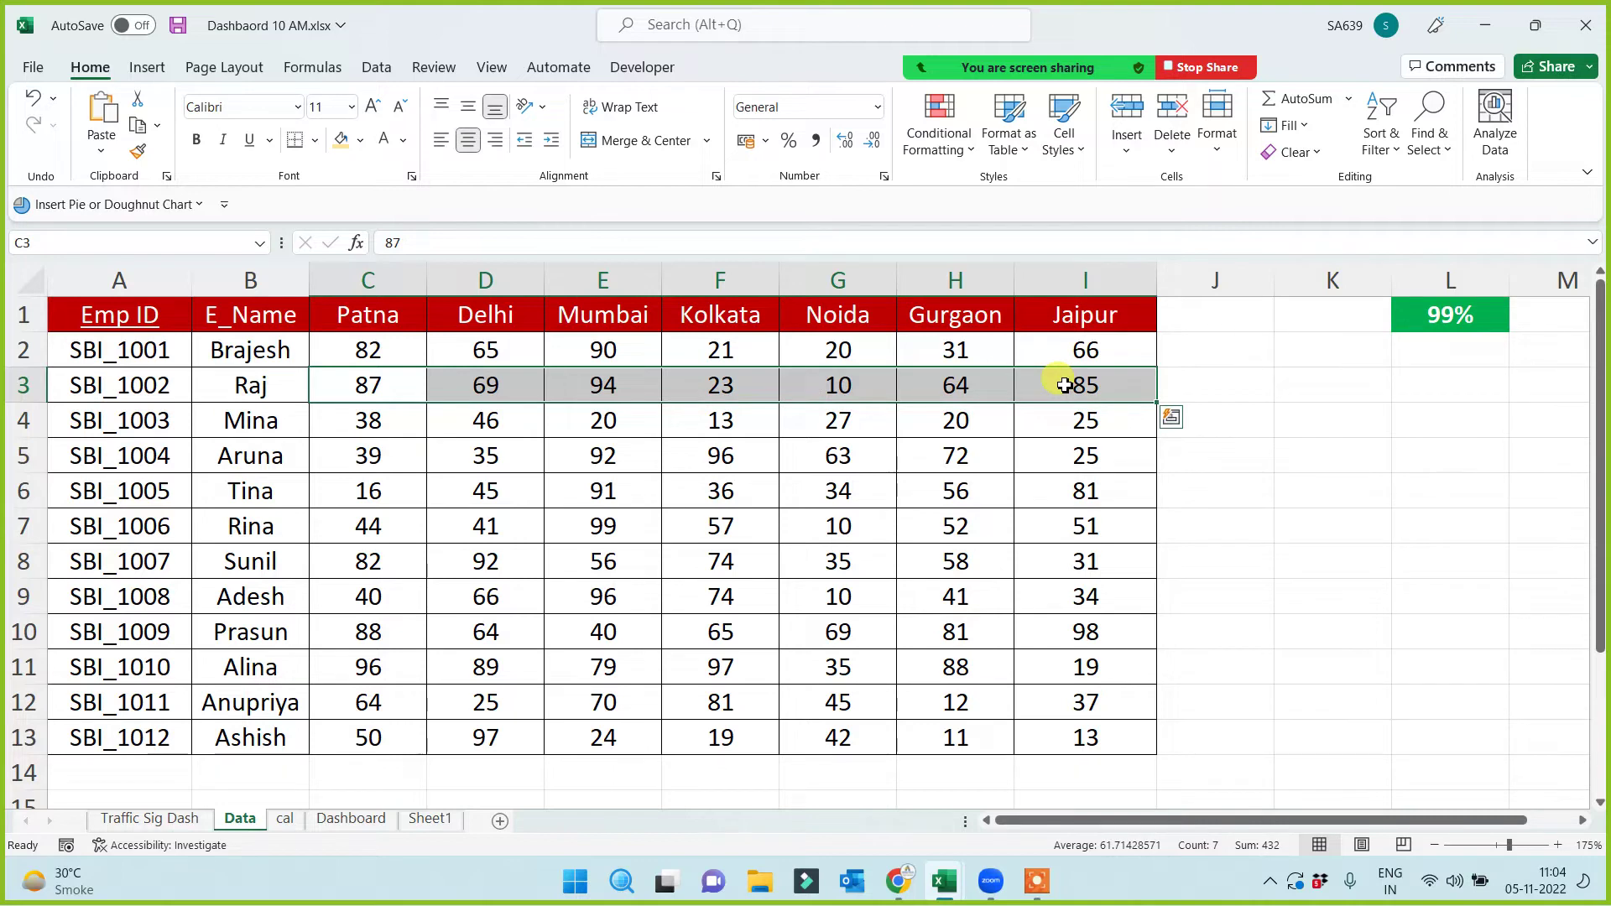
{"action": "left_click", "coordinate": [836, 385]}
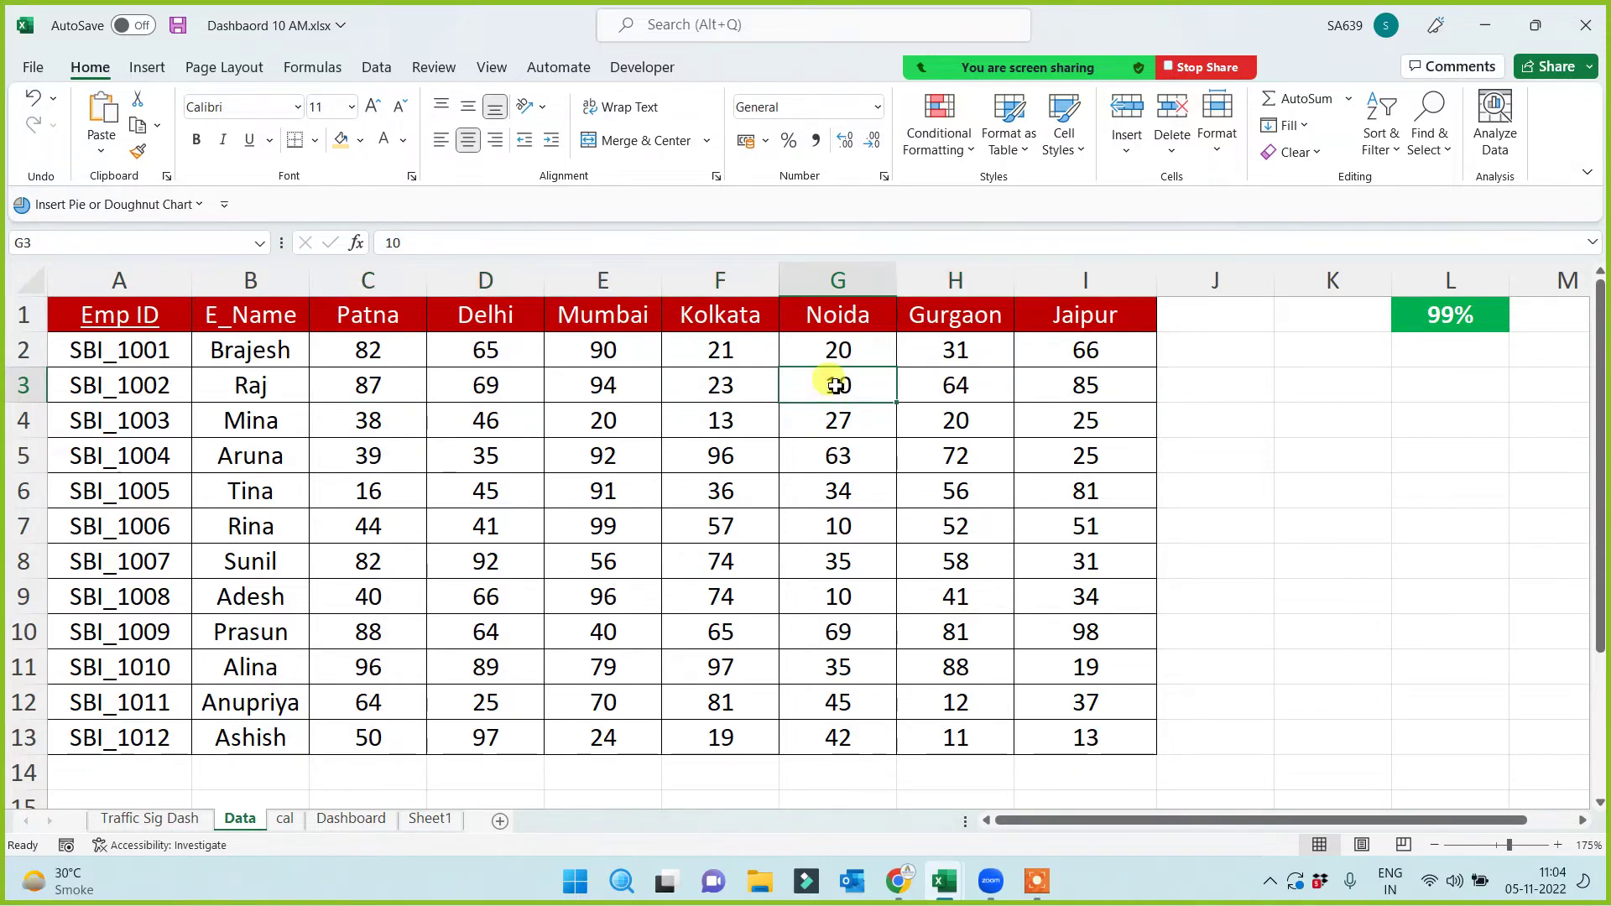
{"action": "type", "text": "90"}
{"action": "left_click", "coordinate": [720, 379]}
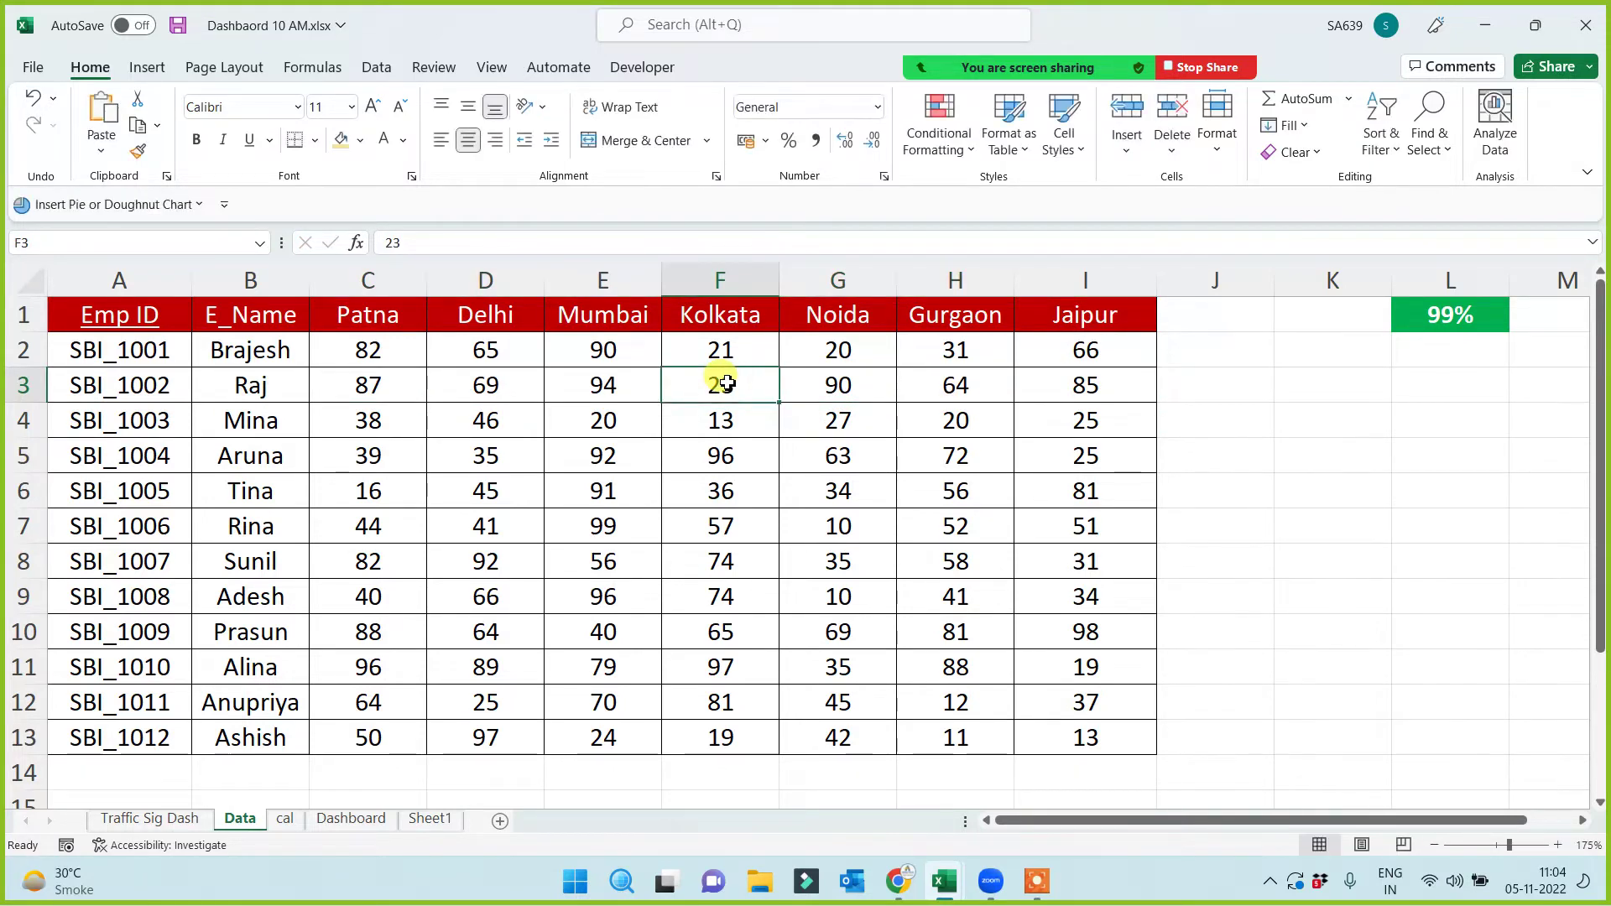
{"action": "type", "text": "90"}
{"action": "left_click", "coordinate": [557, 496]}
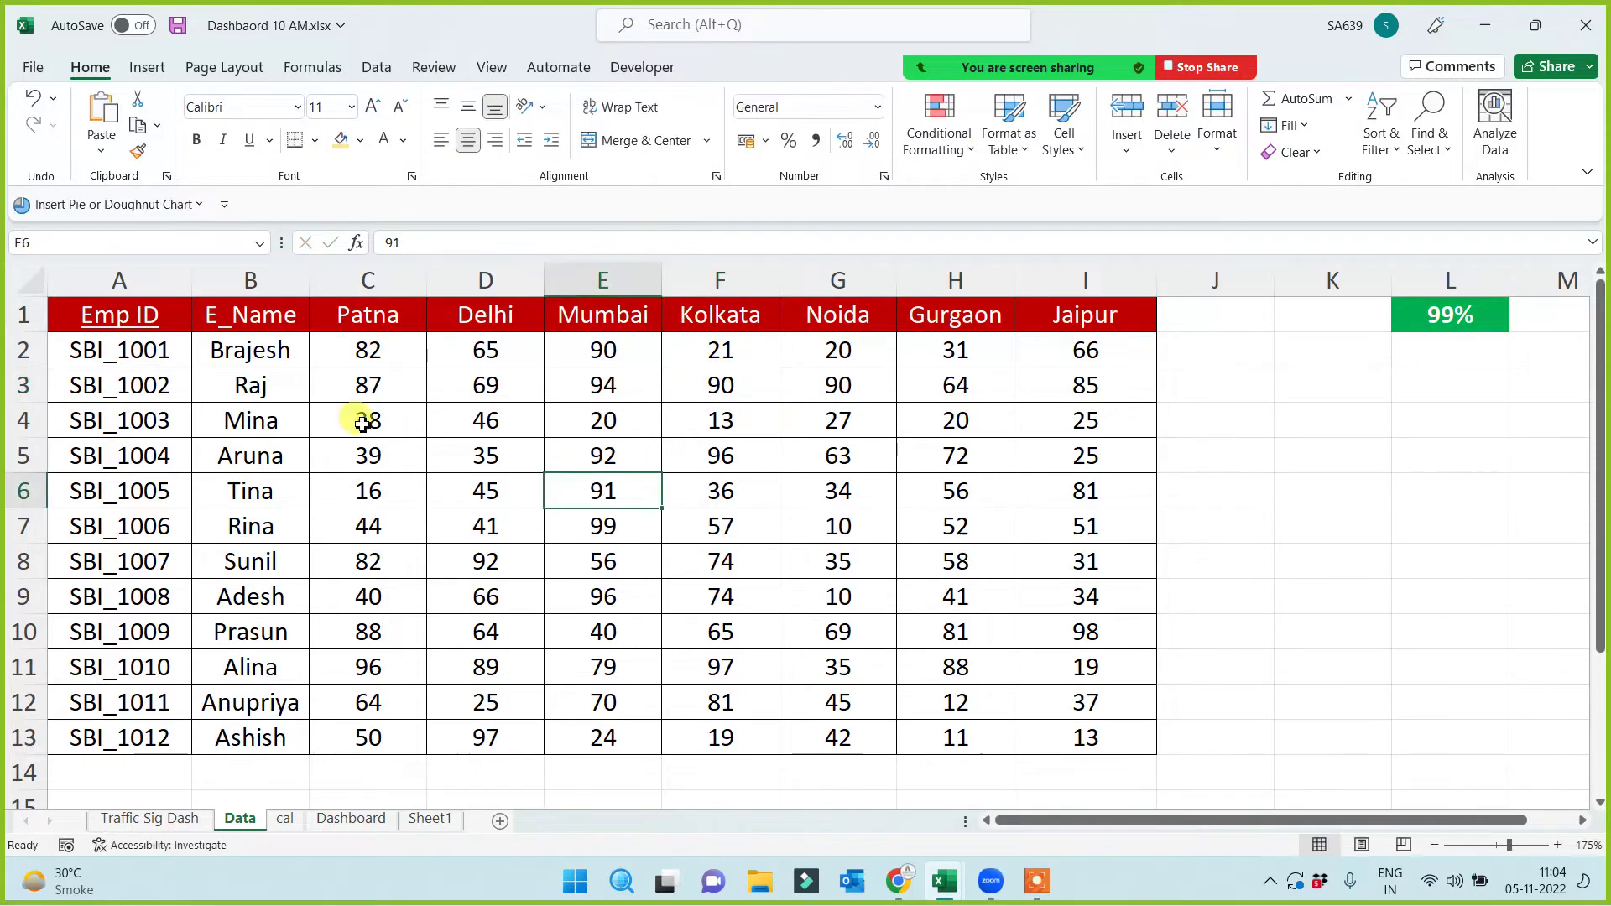
Set the row 6 Jaipur score I6 to 12 and Mumbai score E6 to 11
{"action": "left_click_drag", "start_coordinate": [363, 385], "coordinate": [1024, 382]}
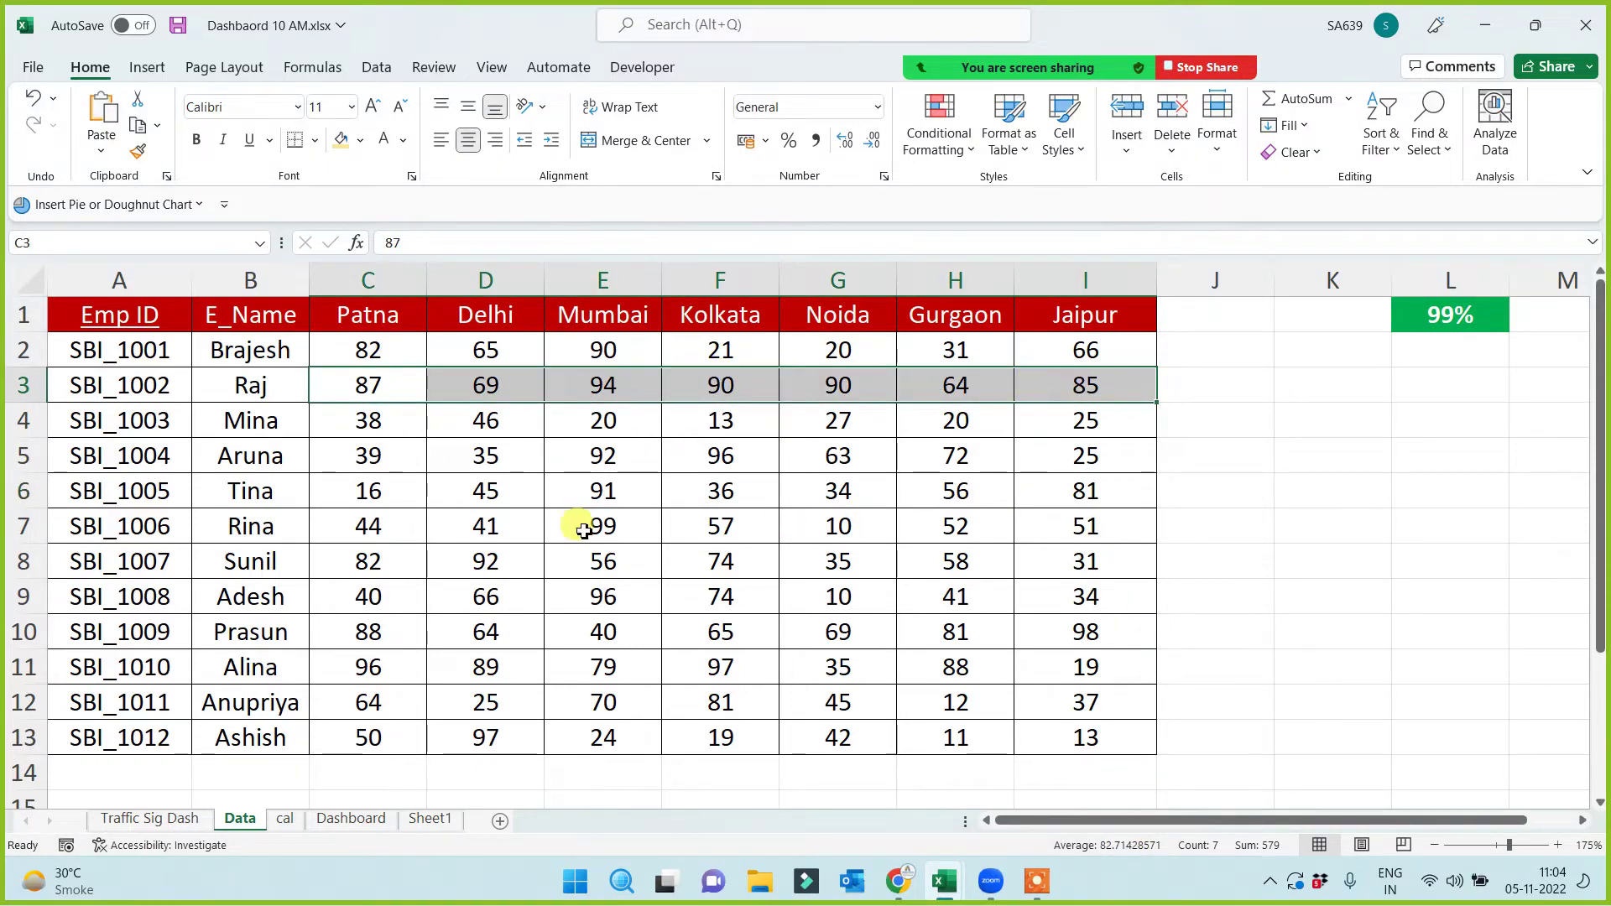
{"action": "left_click", "coordinate": [400, 491]}
{"action": "left_click_drag", "start_coordinate": [399, 491], "coordinate": [1047, 494]}
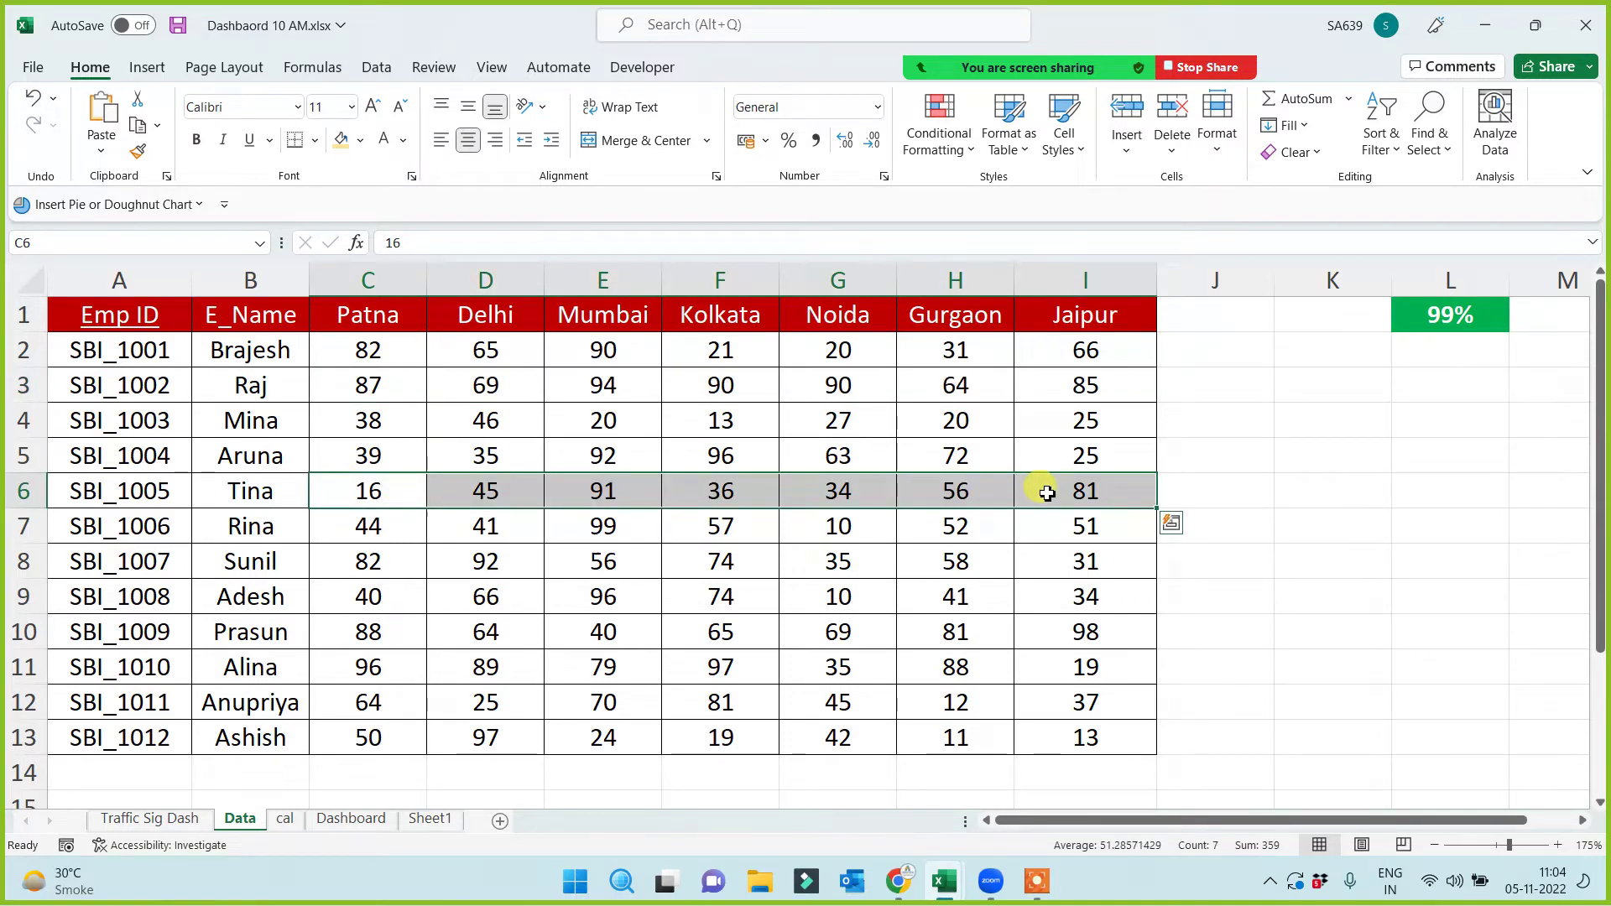
{"action": "left_click", "coordinate": [1095, 493]}
{"action": "type", "text": "12"}
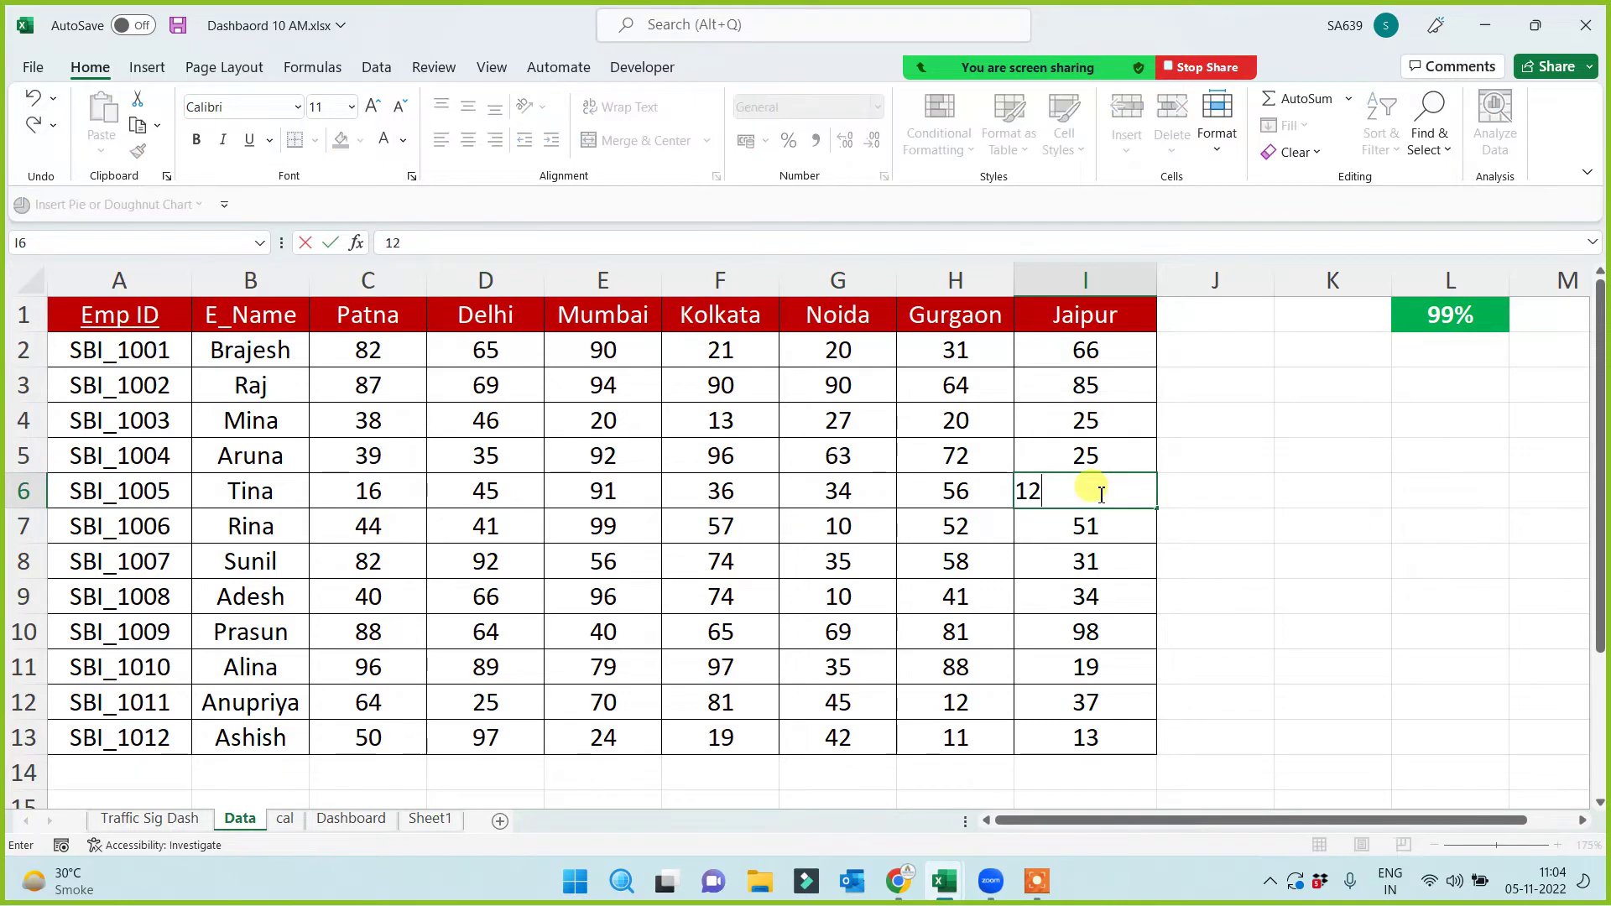
{"action": "left_click", "coordinate": [598, 501]}
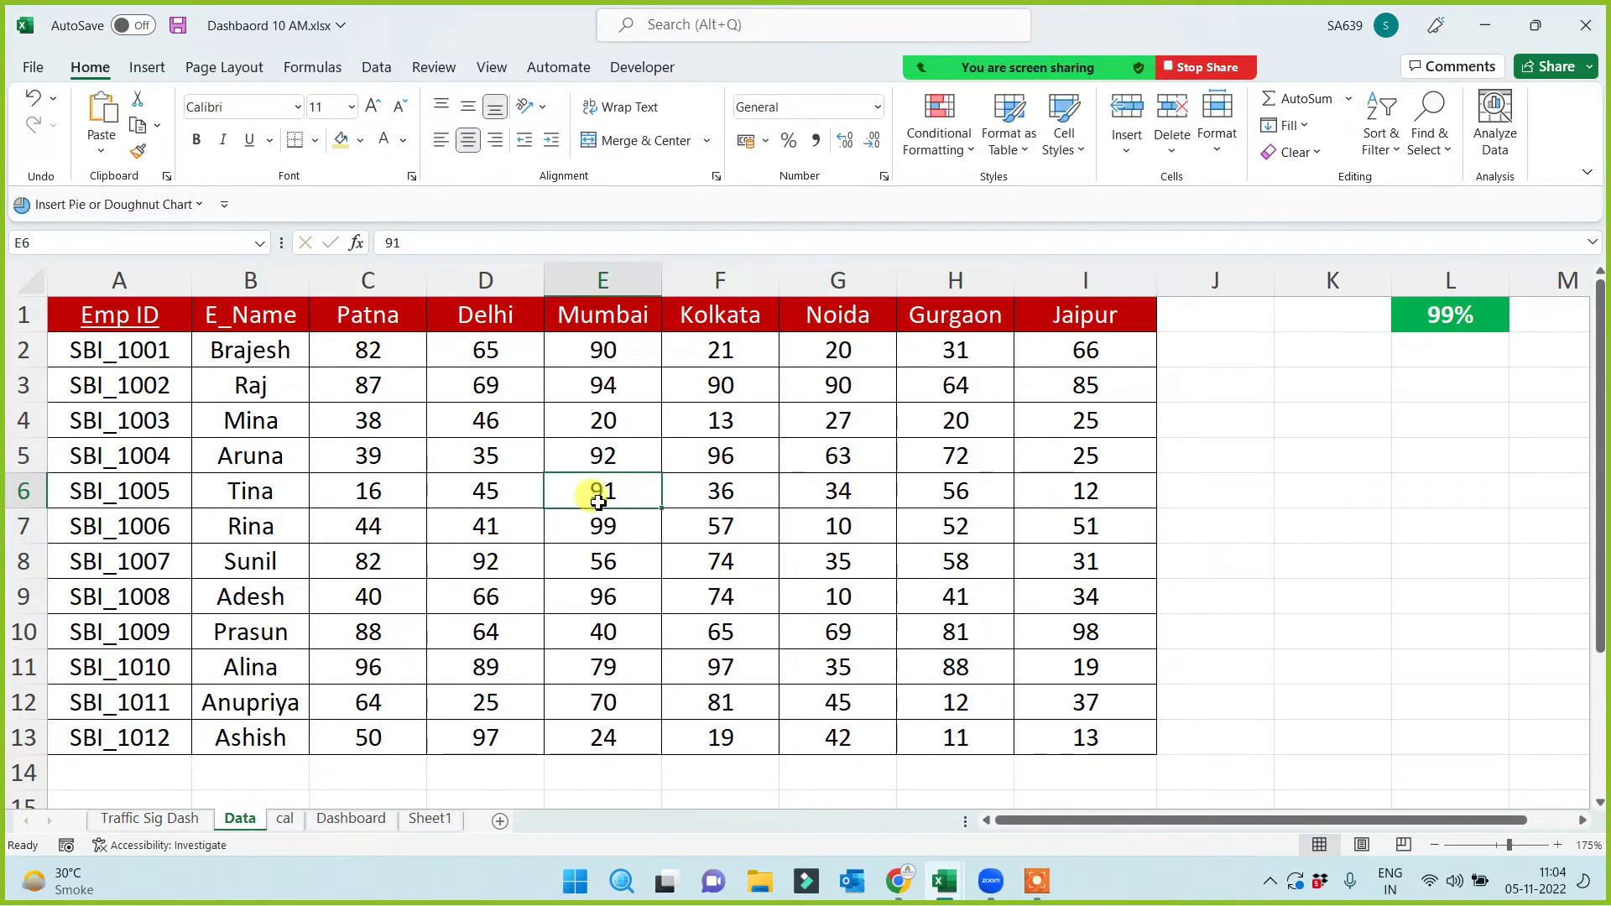
{"action": "type", "text": "1"}
{"action": "left_click", "coordinate": [577, 587]}
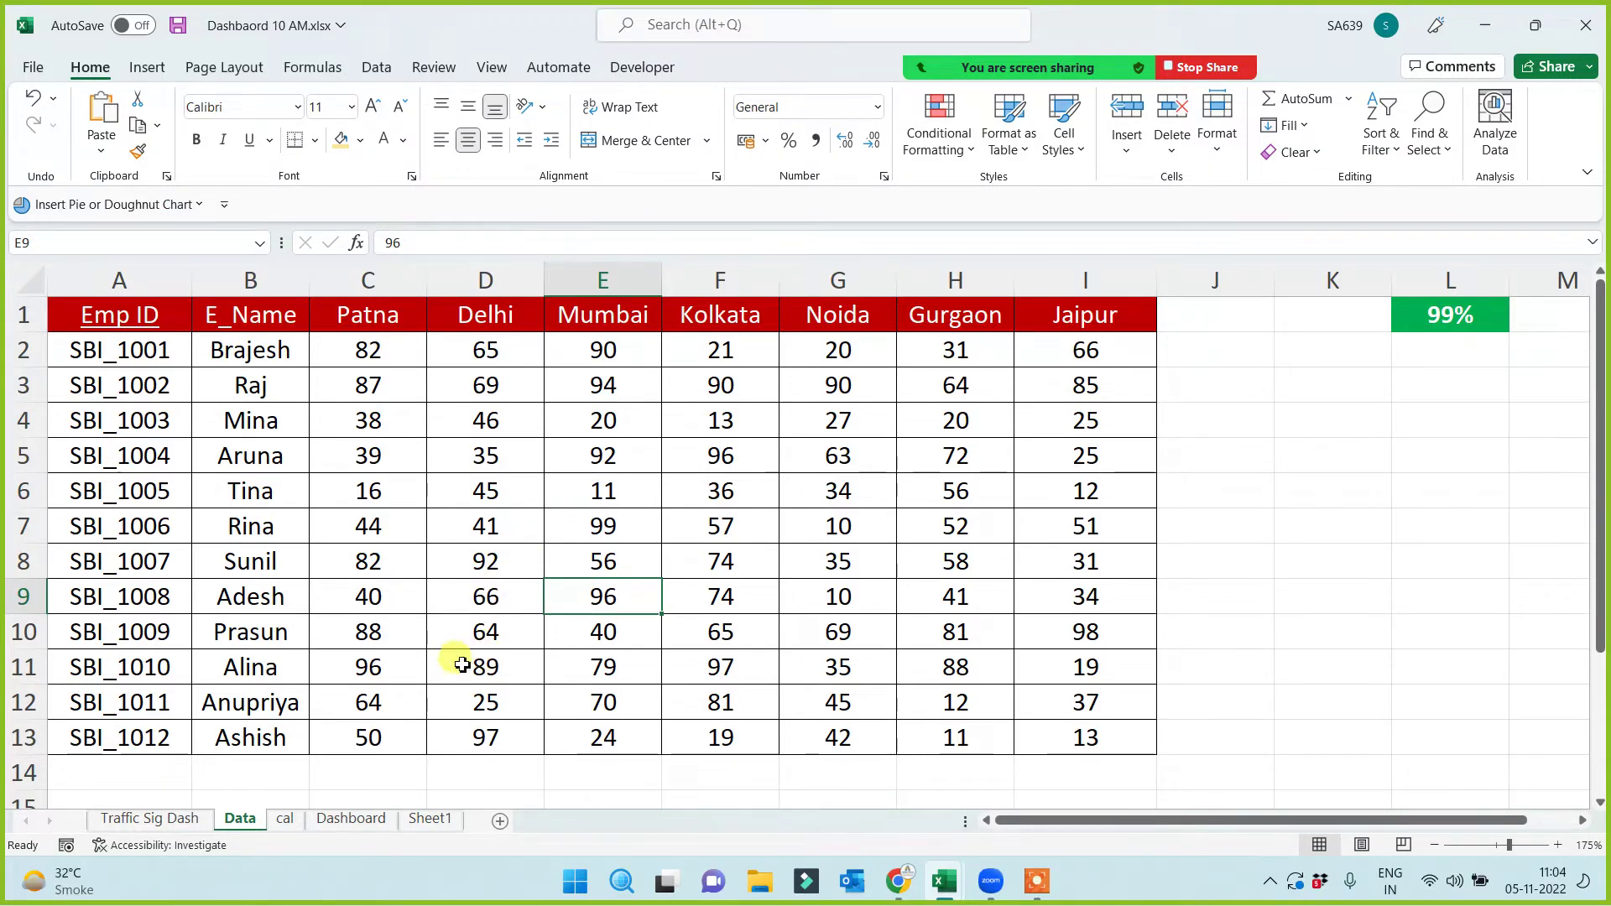
Enter 99 in I8, 78 in H8 and 100 in G8
{"action": "left_click_drag", "start_coordinate": [360, 676], "coordinate": [1056, 663]}
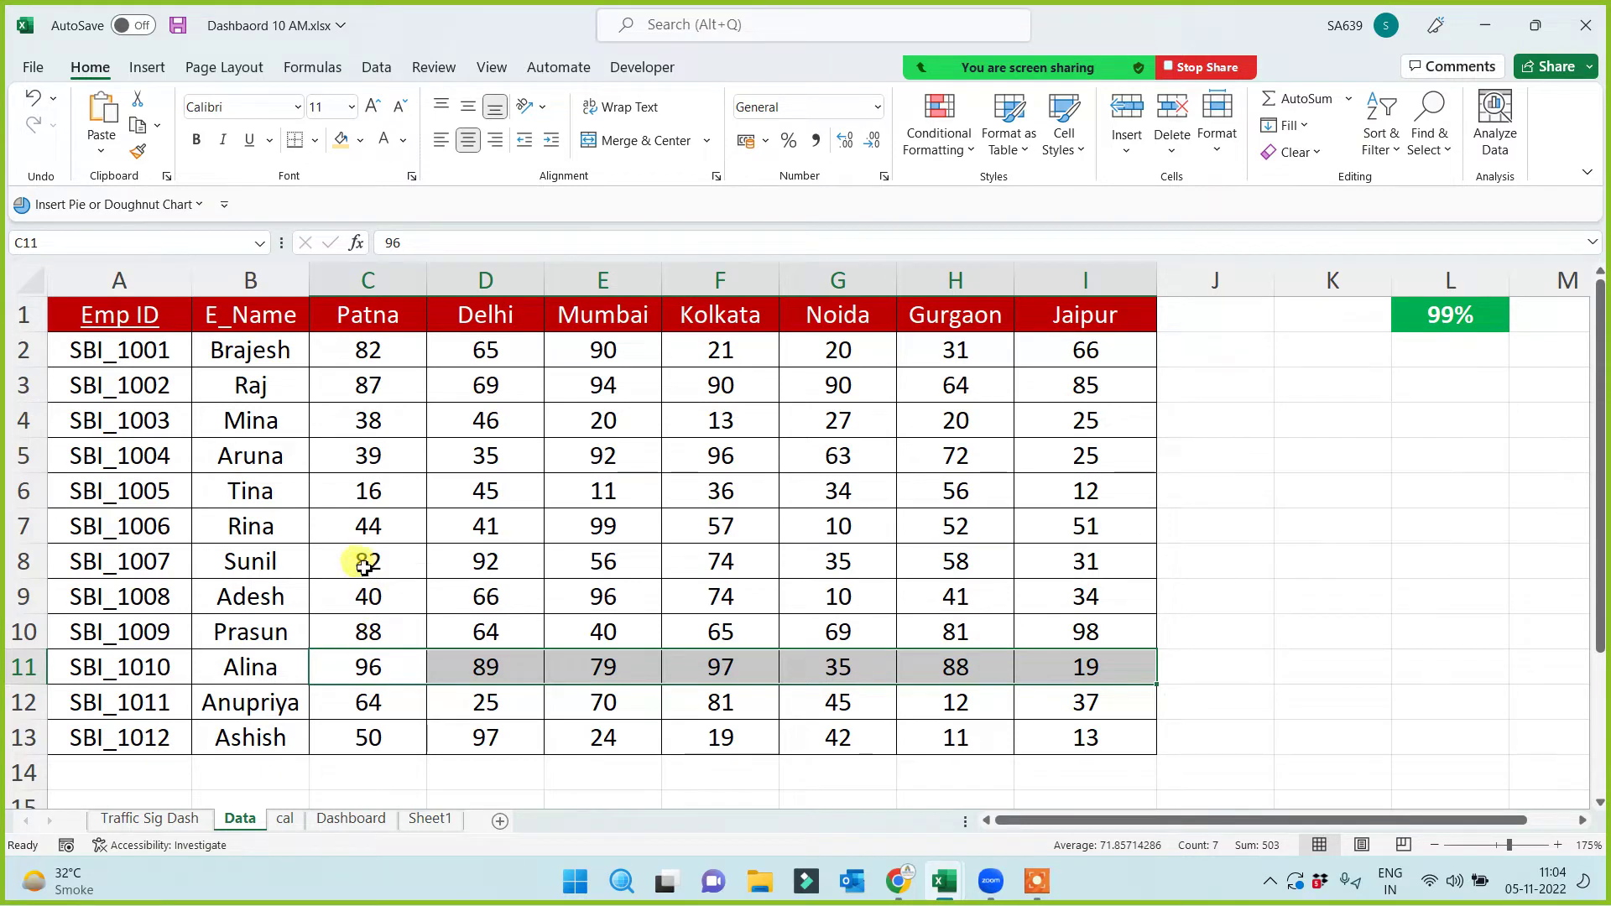
{"action": "left_click_drag", "start_coordinate": [363, 560], "coordinate": [1066, 558]}
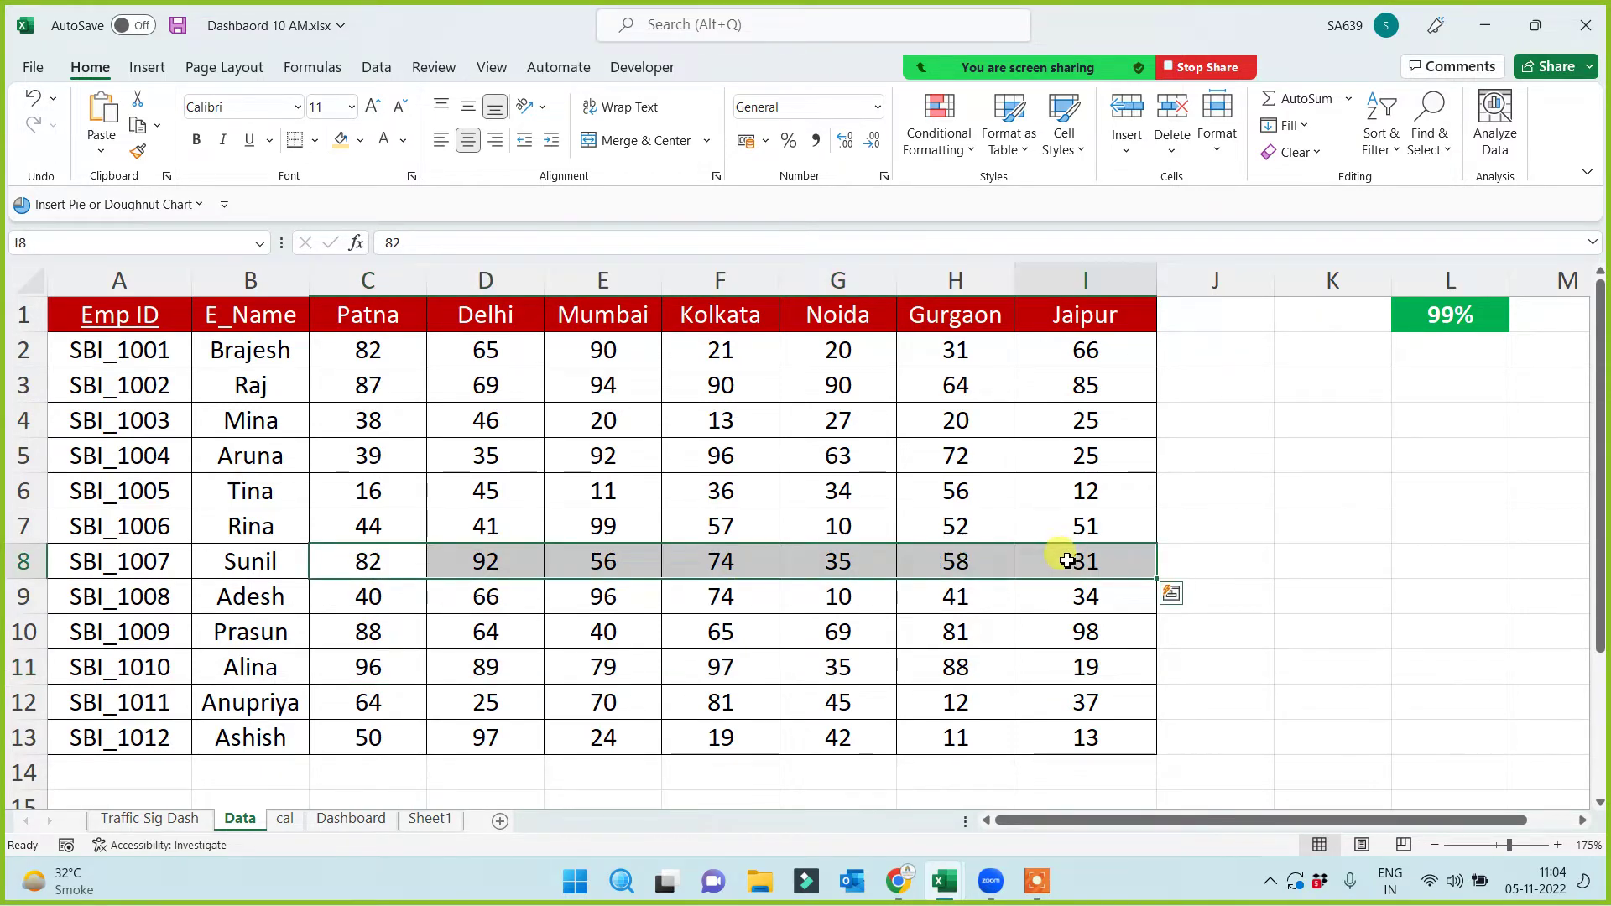
{"action": "left_click", "coordinate": [1065, 558]}
{"action": "type", "text": "99"}
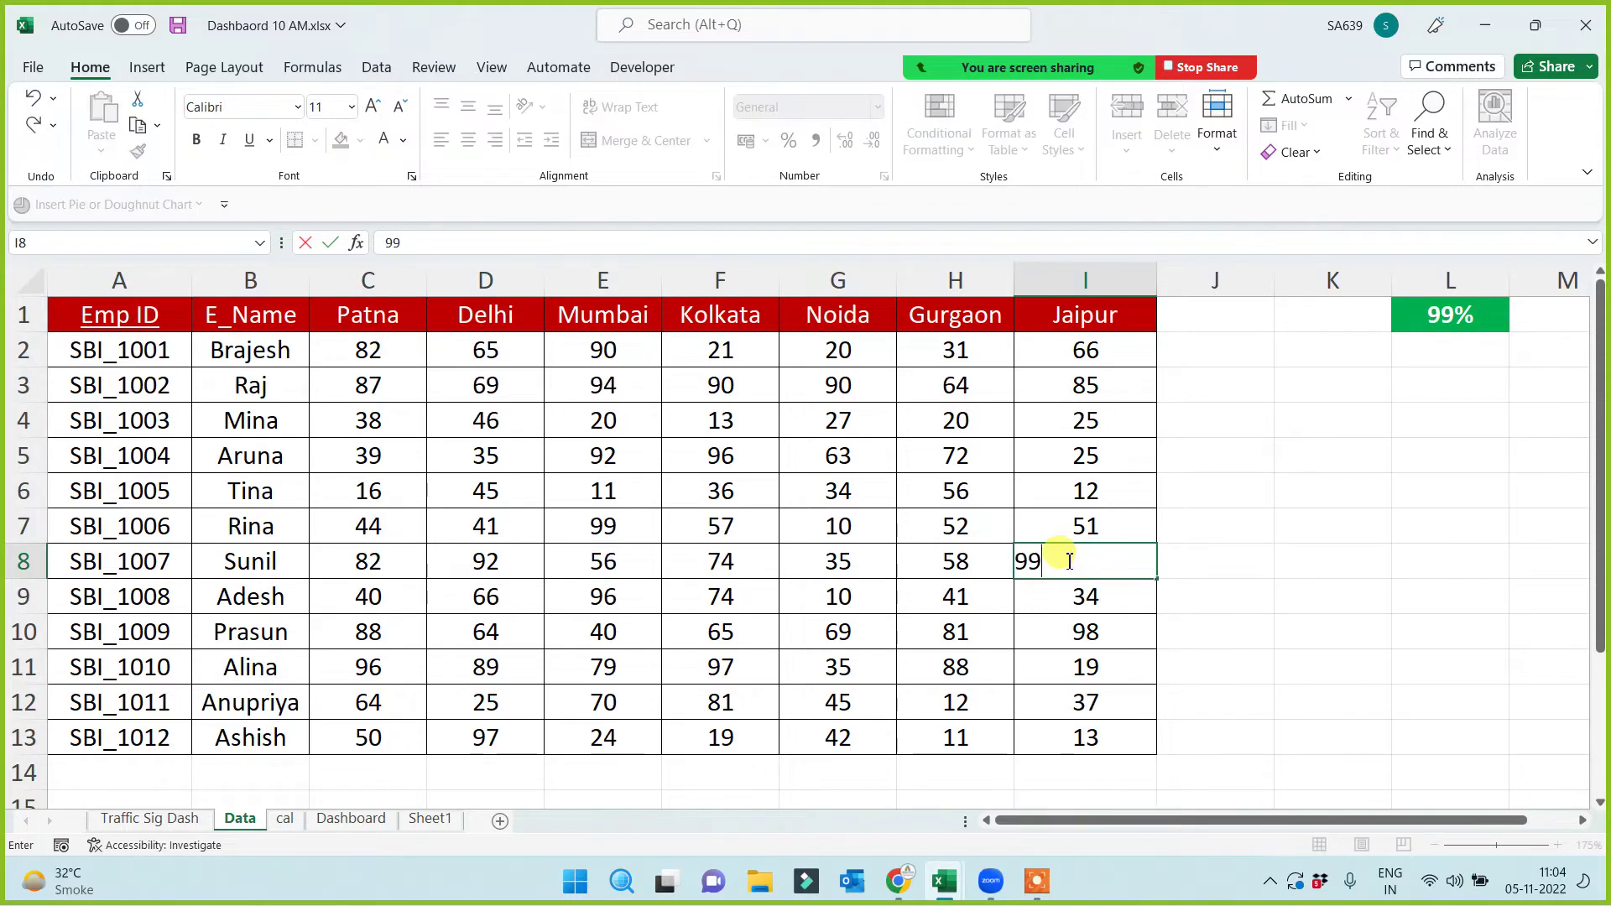
{"action": "left_click", "coordinate": [948, 570]}
{"action": "type", "text": "7"}
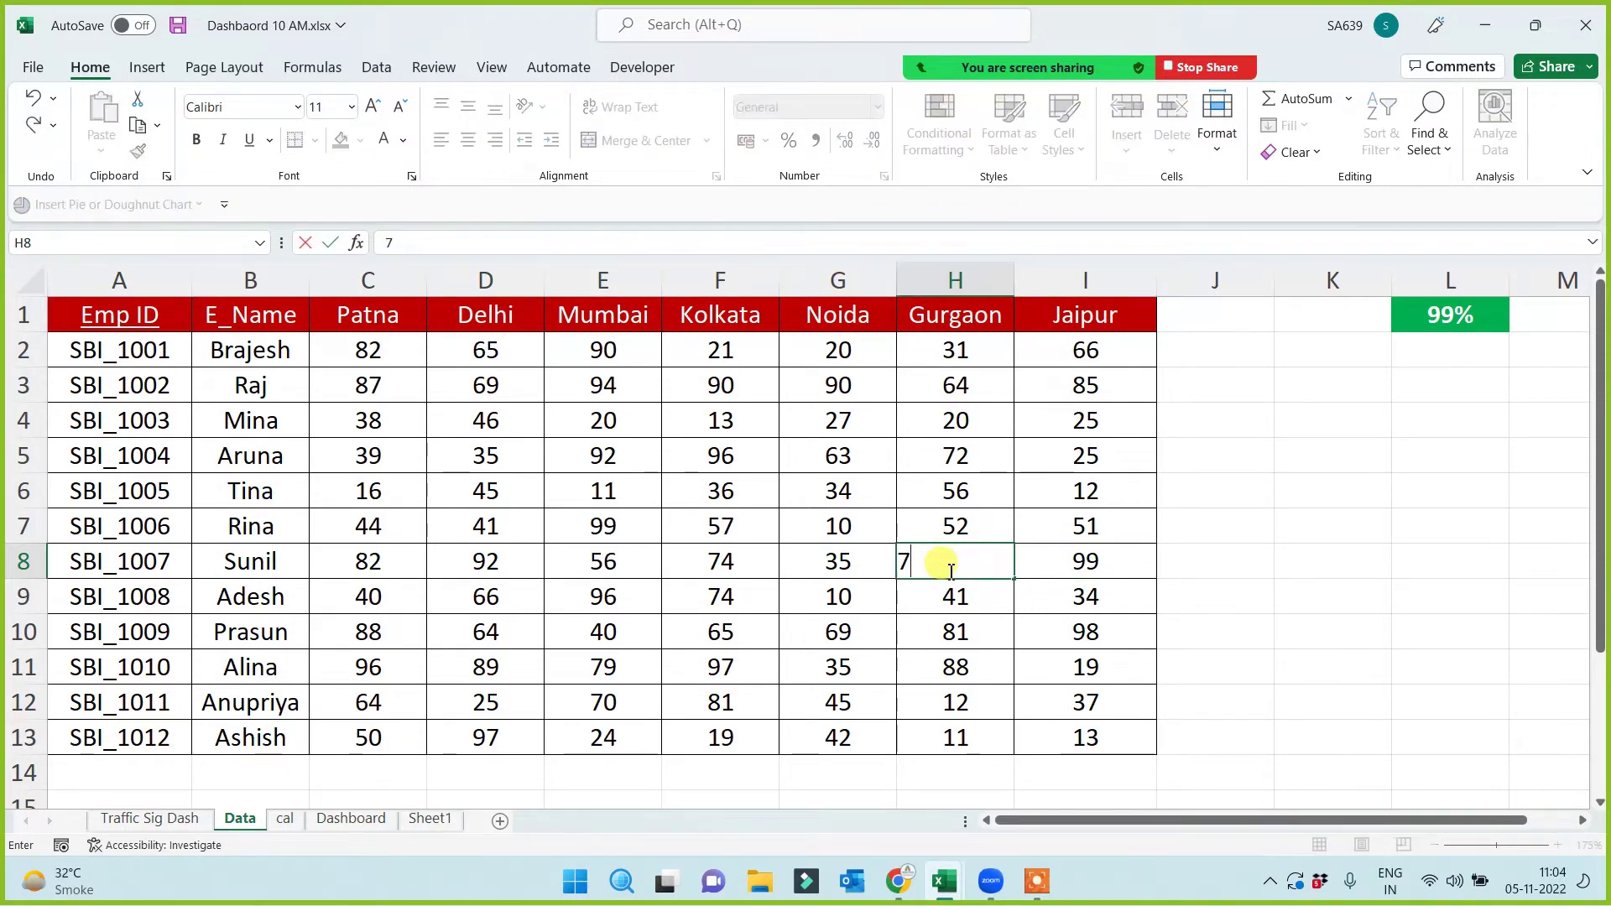
{"action": "left_click", "coordinate": [838, 560]}
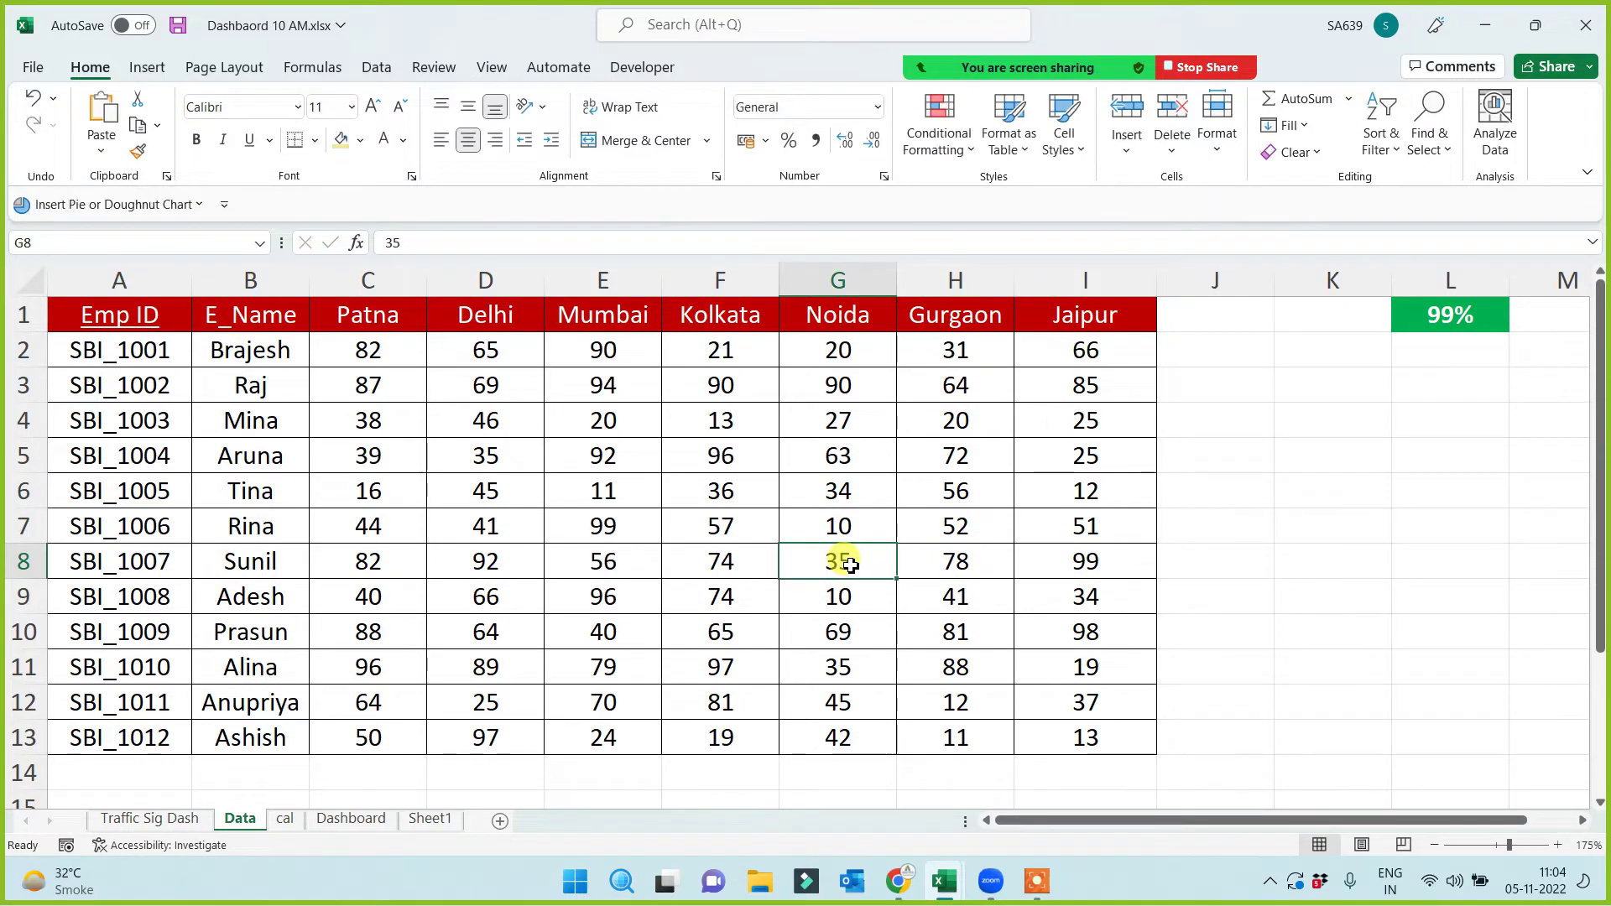
{"action": "type", "text": "100"}
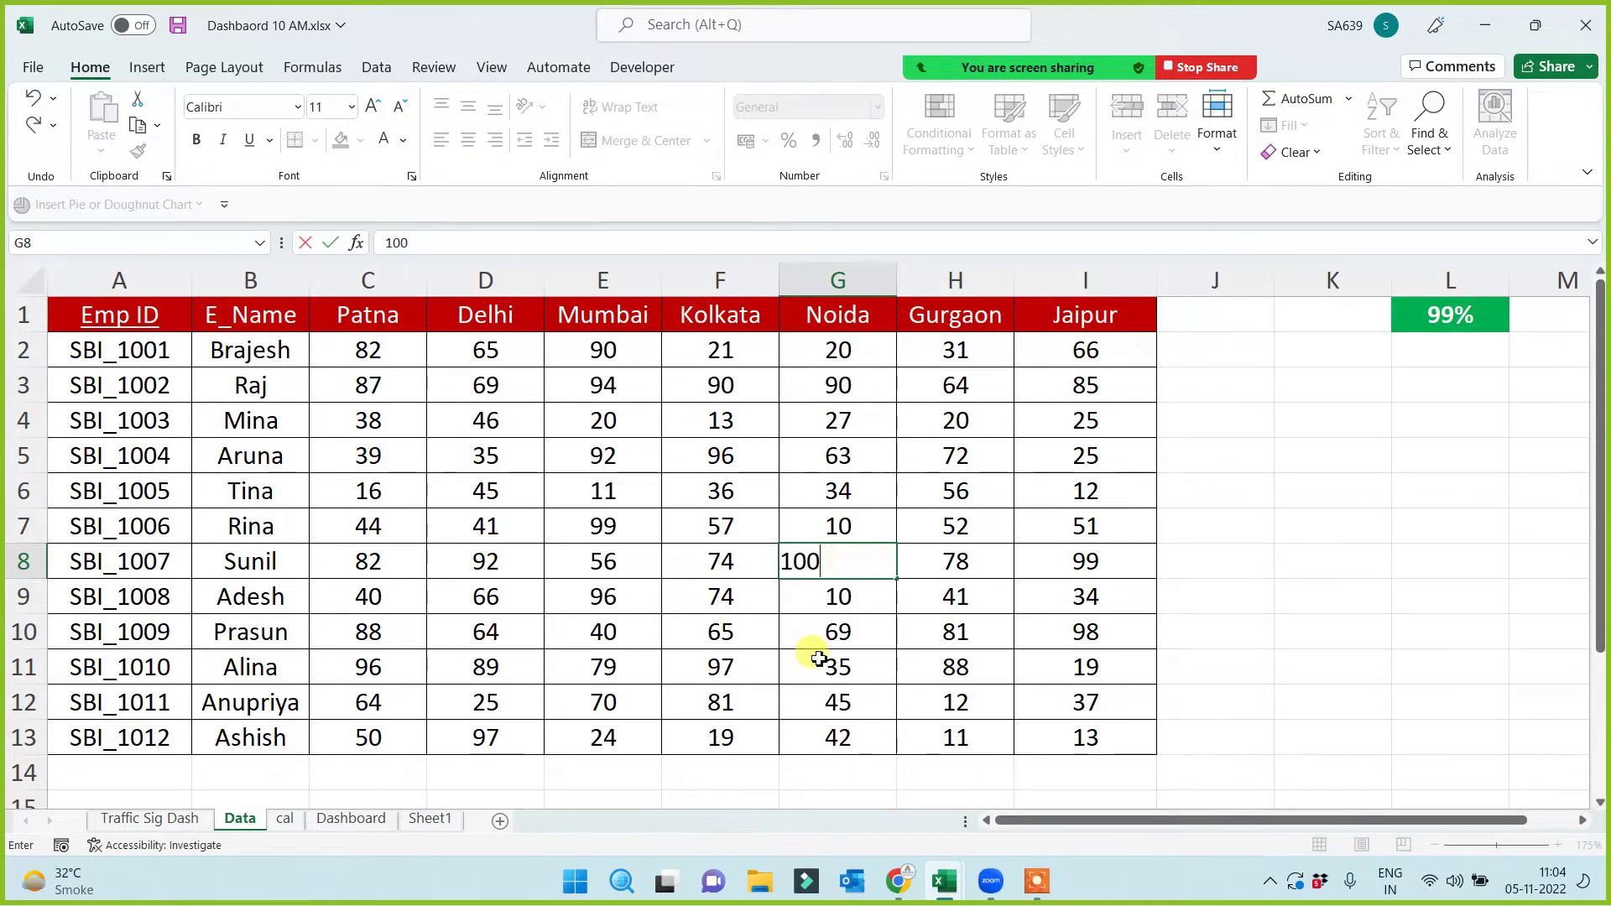
{"action": "left_click_drag", "start_coordinate": [1042, 564], "coordinate": [360, 562]}
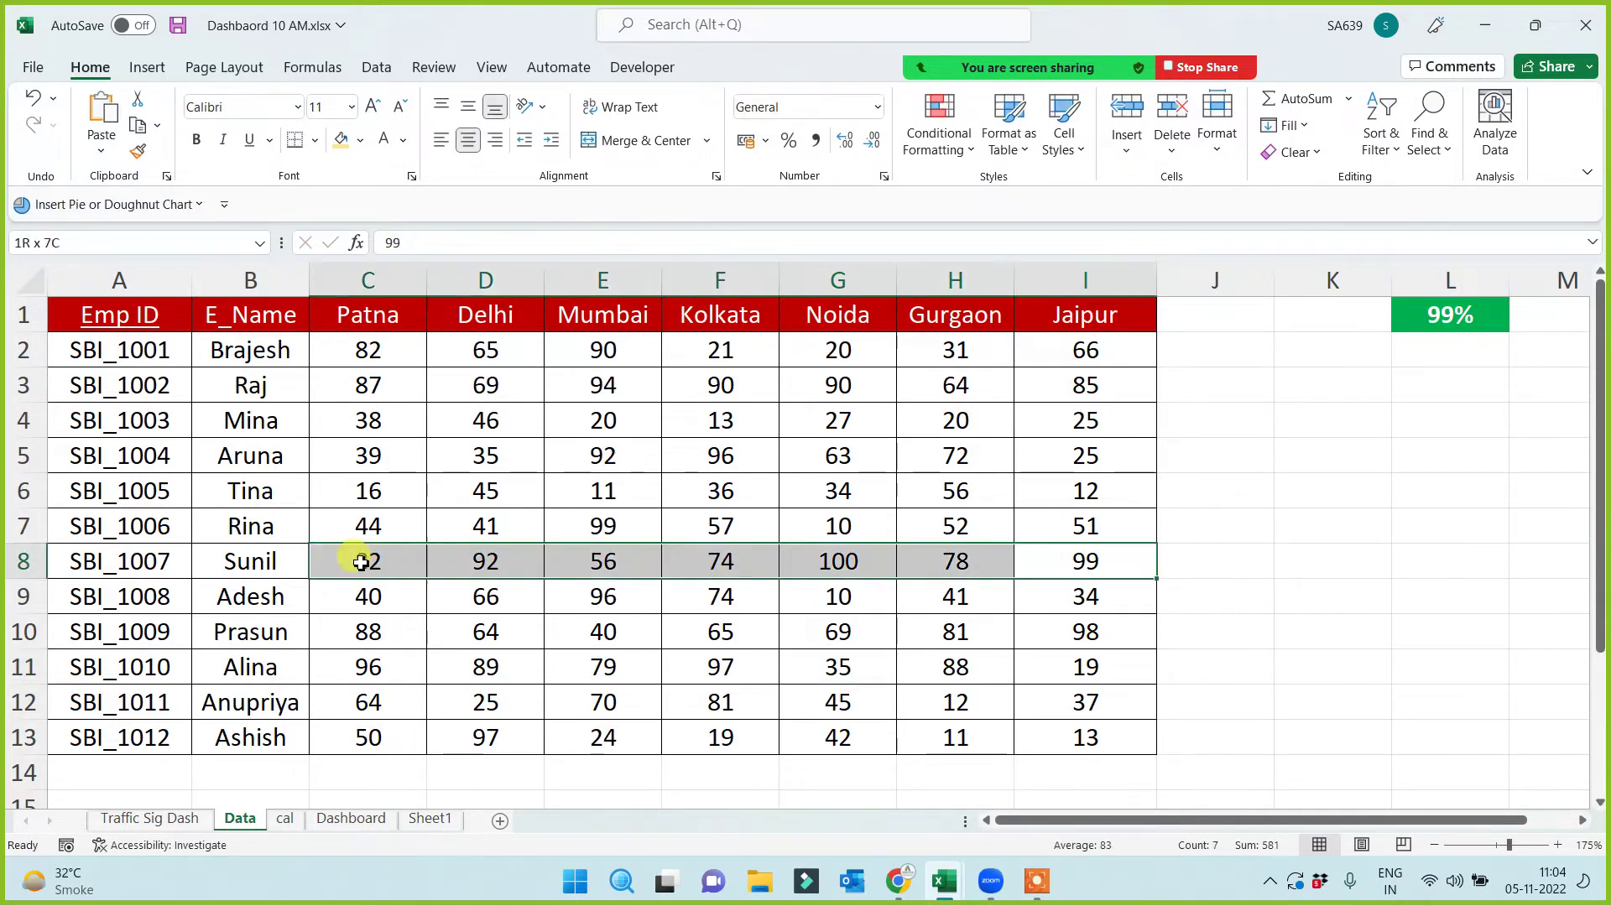
{"action": "left_click", "coordinate": [499, 663]}
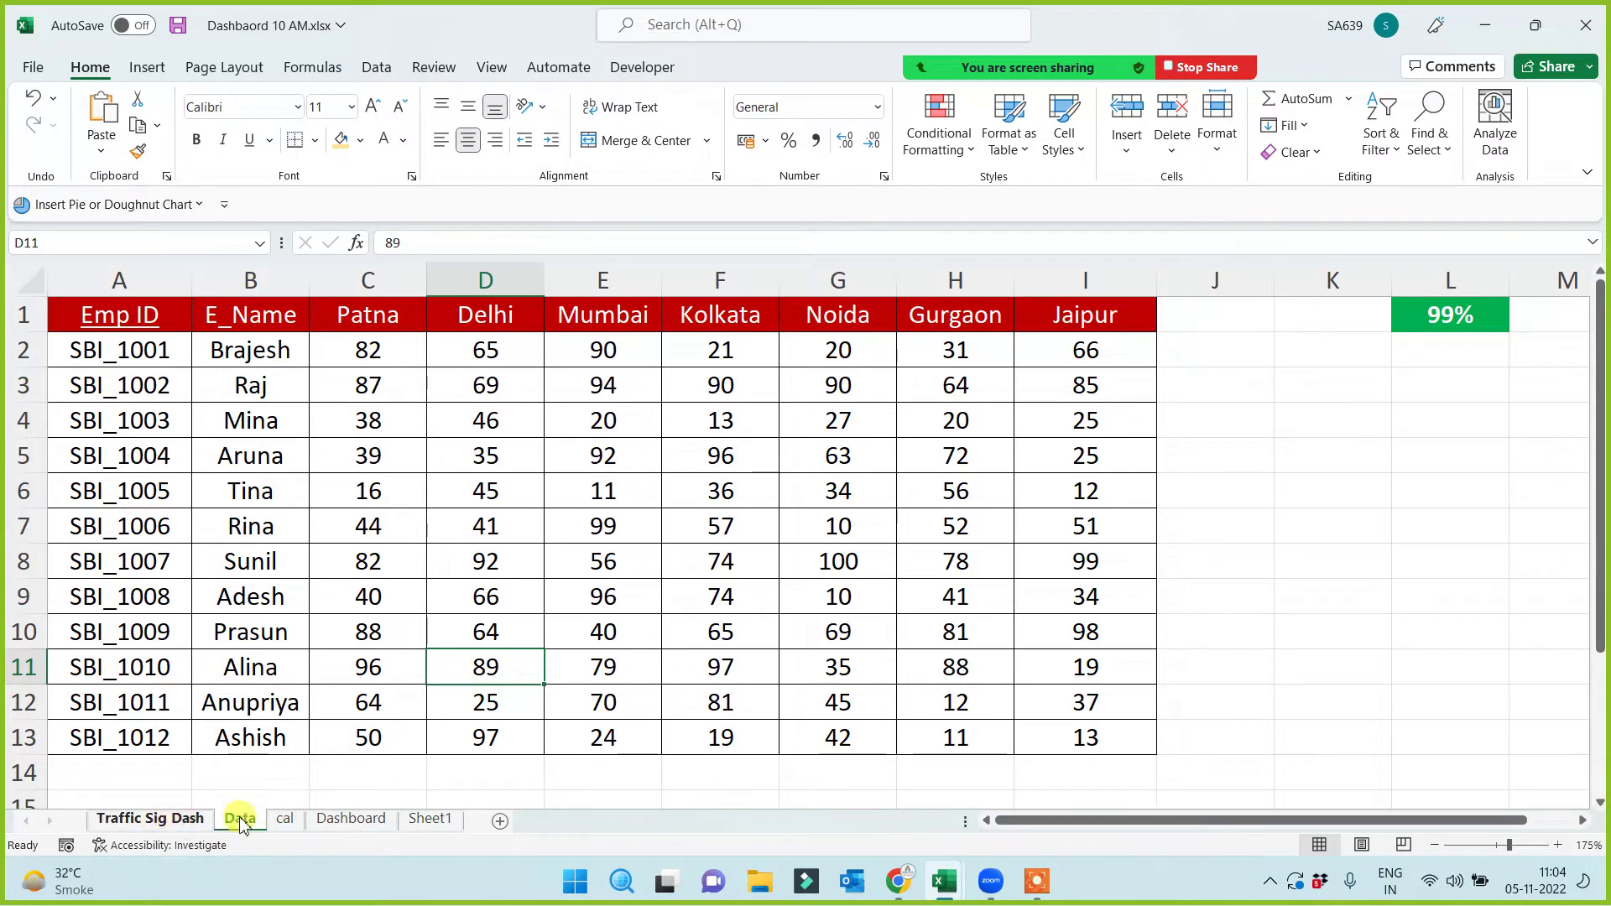
Return to the Traffic Sig Dash sheet and page through employees, ending on the second one (average 83)
{"action": "left_click", "coordinate": [170, 825]}
{"action": "left_click", "coordinate": [1410, 450]}
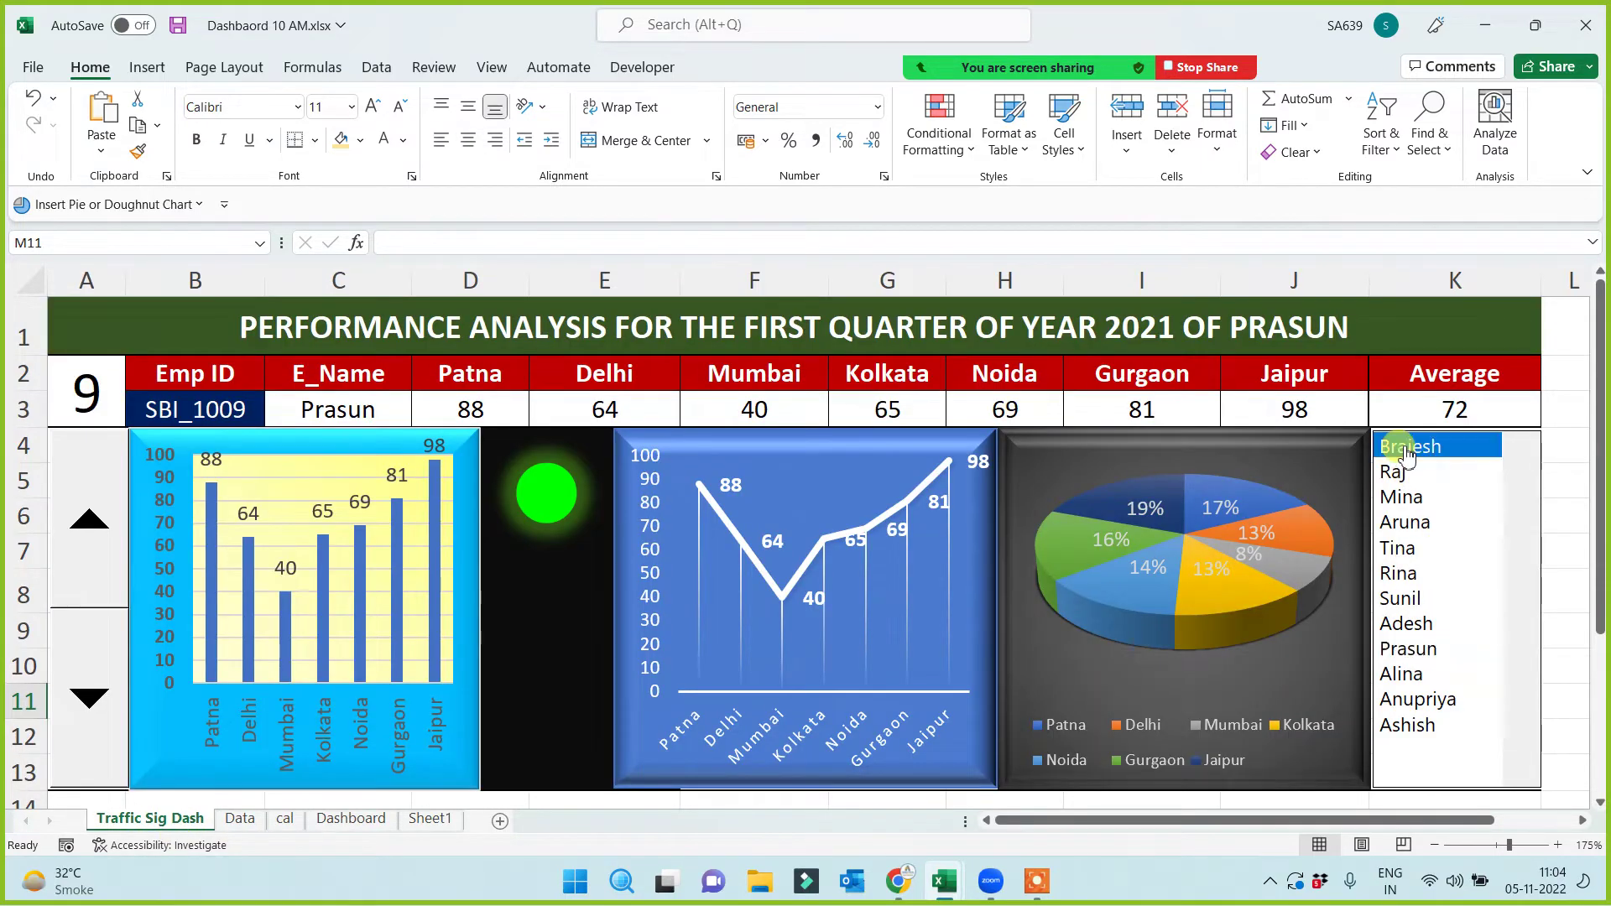
{"action": "left_click", "coordinate": [1410, 474]}
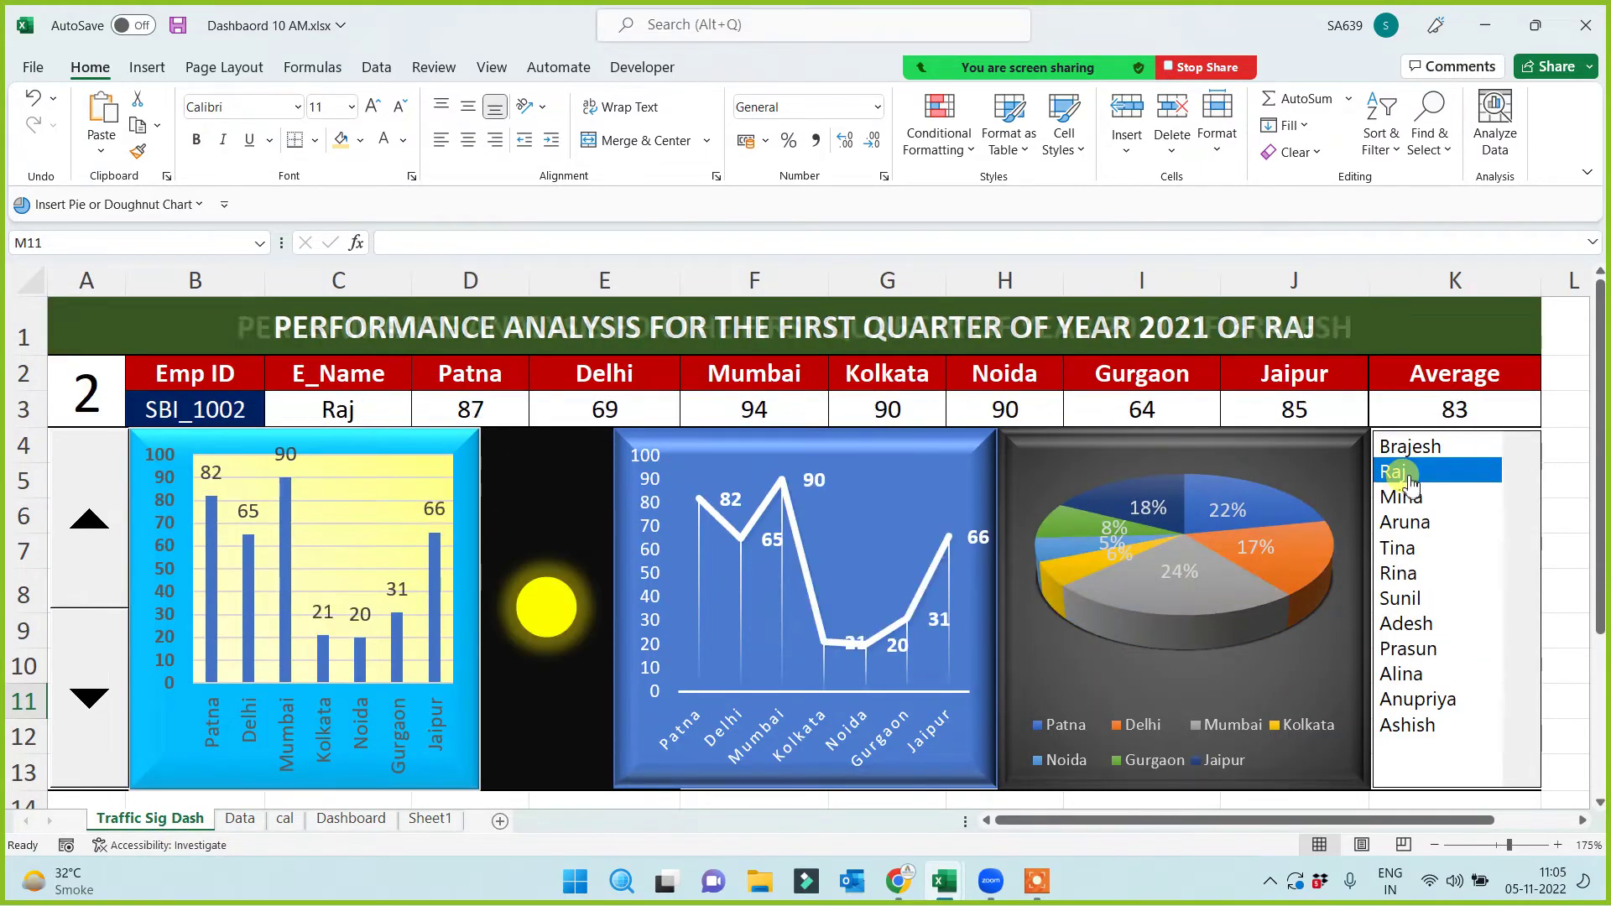
{"action": "left_click", "coordinate": [1408, 503]}
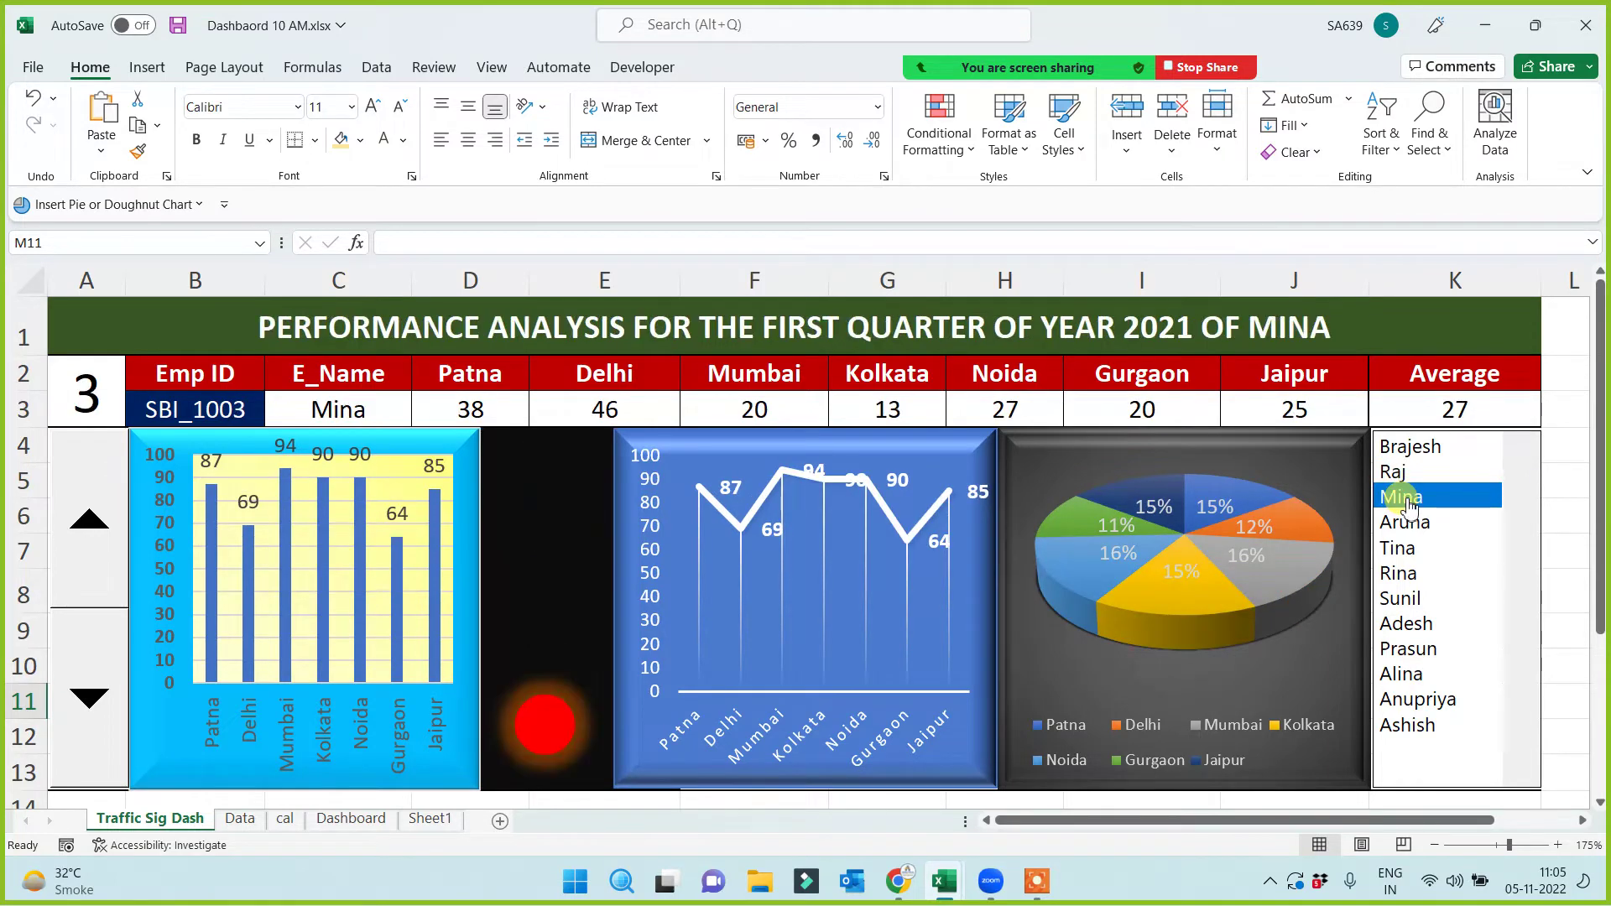
{"action": "left_click", "coordinate": [1405, 524]}
{"action": "left_click", "coordinate": [1412, 550]}
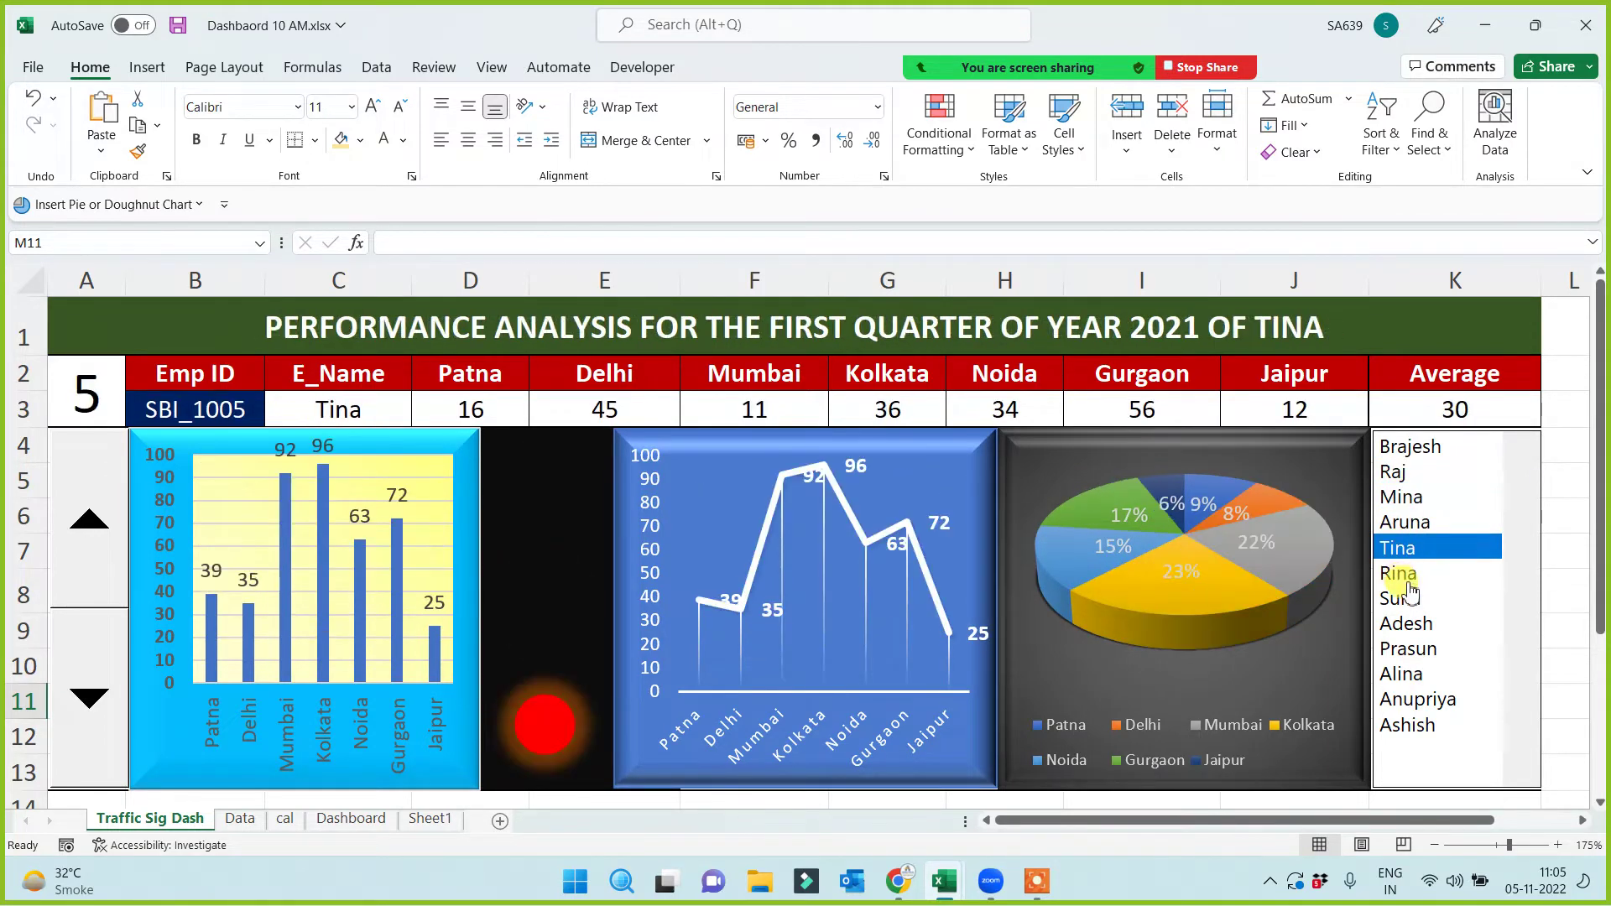
{"action": "left_click", "coordinate": [1413, 575]}
{"action": "left_click", "coordinate": [1416, 625]}
{"action": "left_click", "coordinate": [1411, 648]}
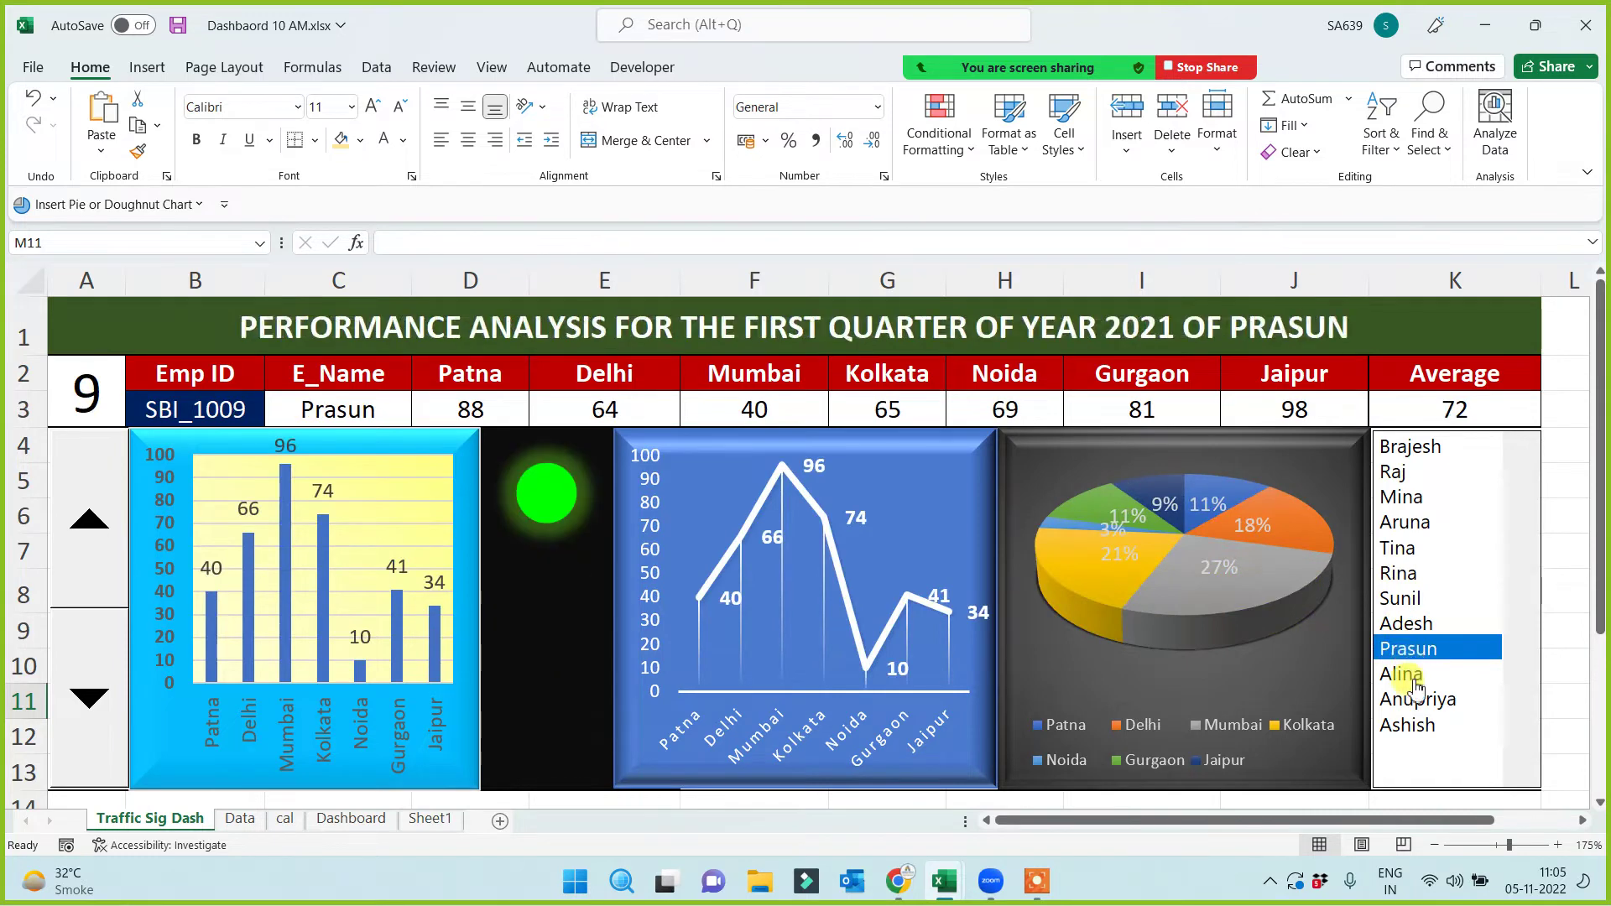
{"action": "left_click", "coordinate": [1413, 674]}
{"action": "left_click", "coordinate": [1409, 724]}
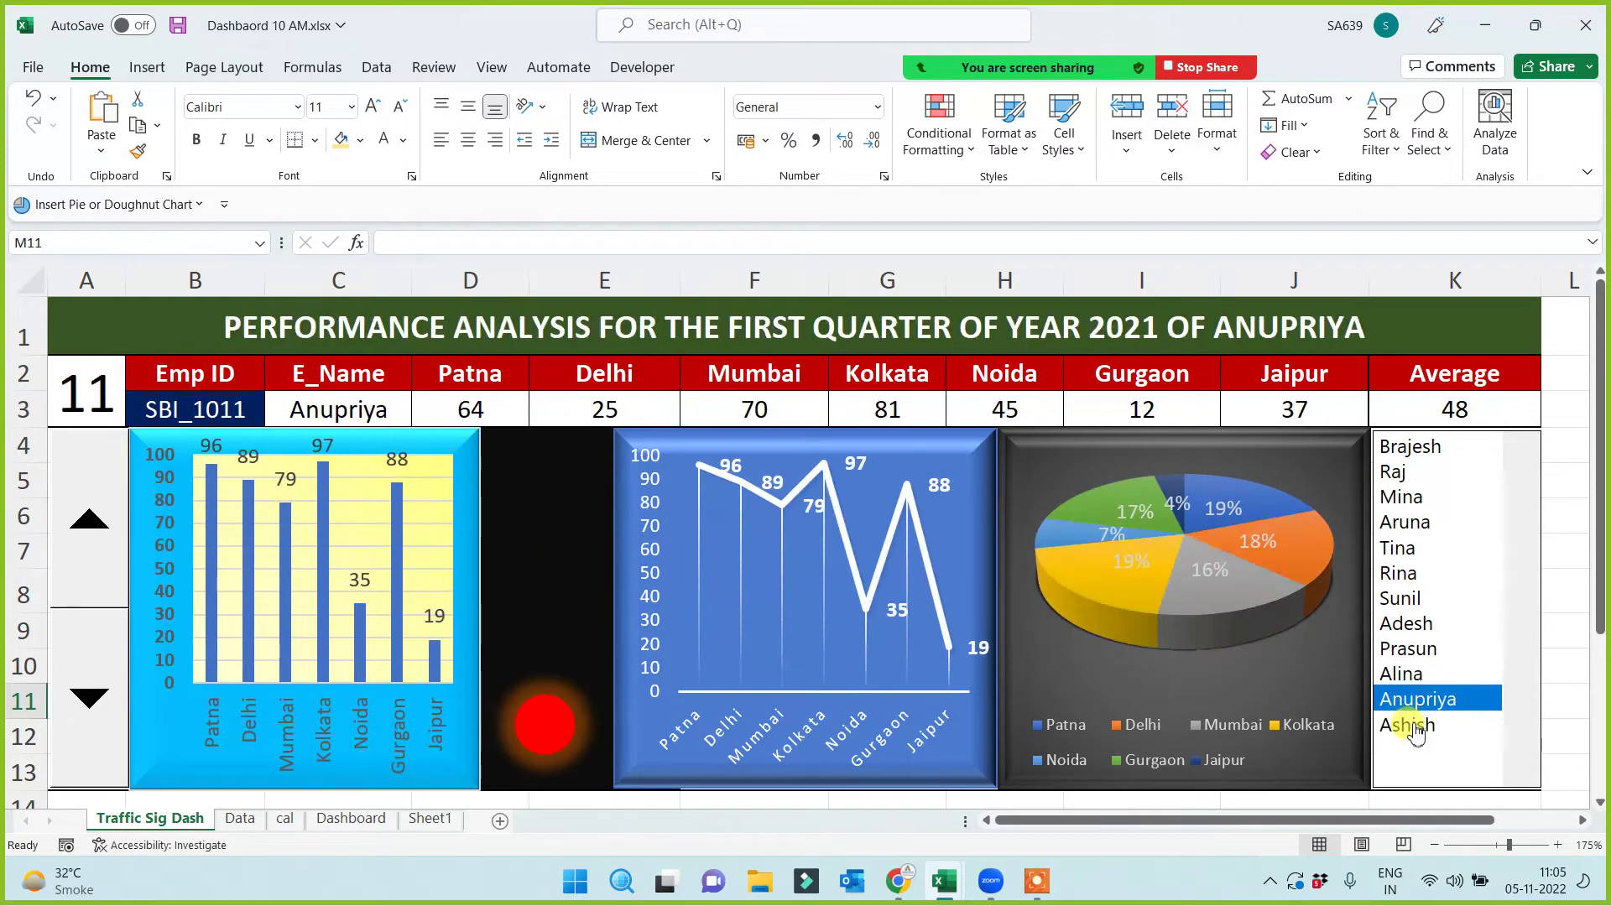
{"action": "left_click", "coordinate": [1408, 649]}
{"action": "left_click", "coordinate": [1401, 598]}
{"action": "left_click", "coordinate": [1406, 522]}
{"action": "left_click", "coordinate": [1430, 496]}
{"action": "left_click", "coordinate": [1430, 447]}
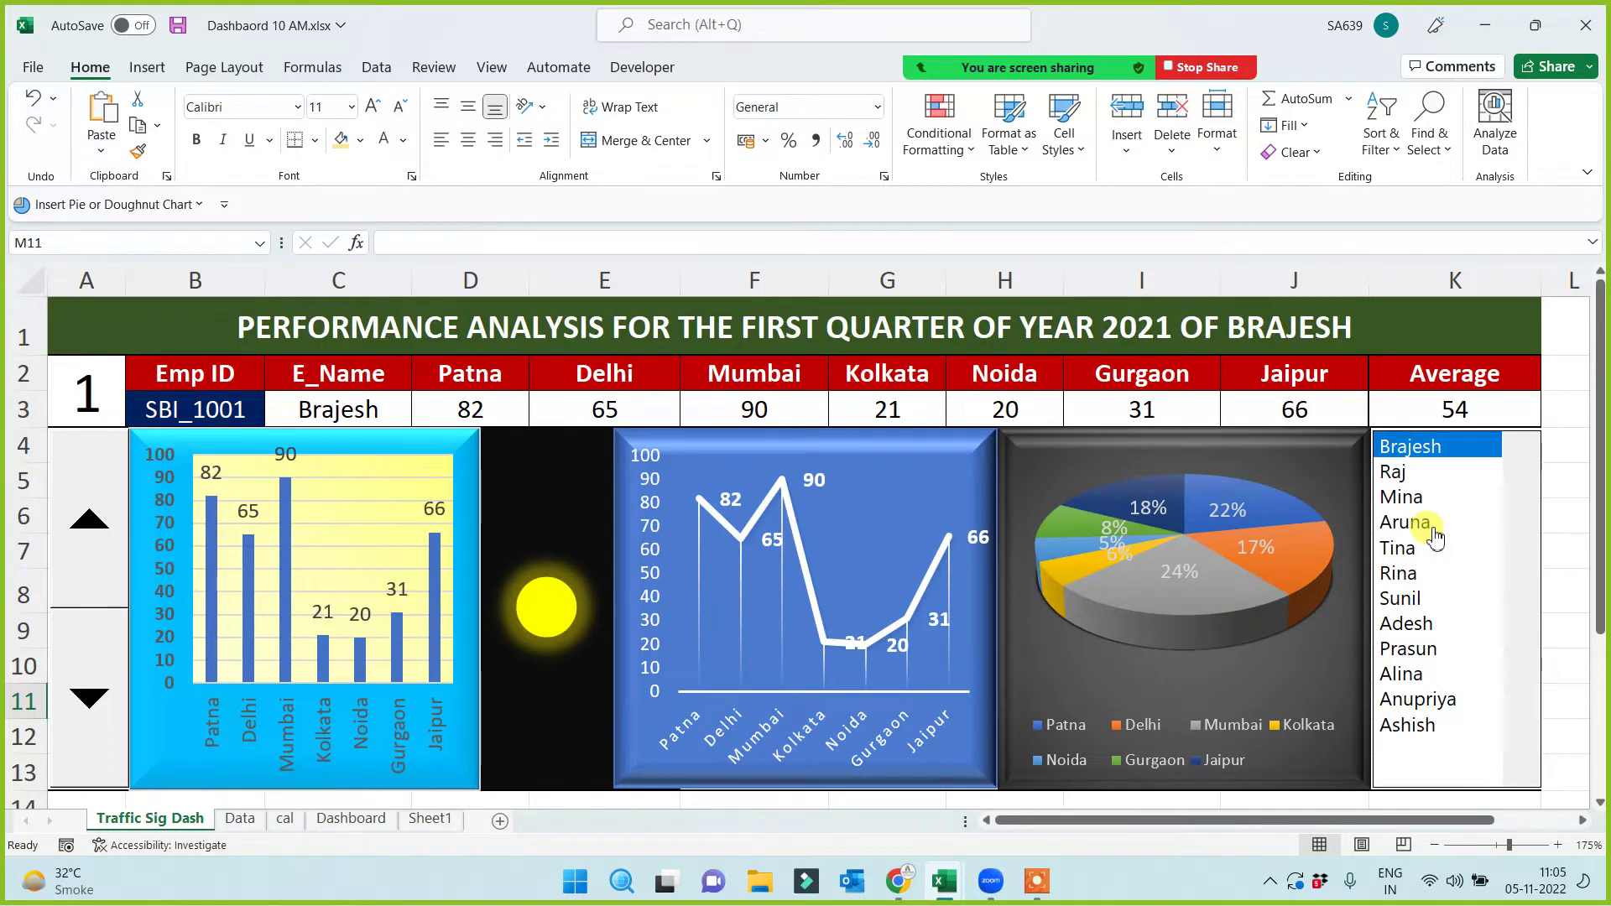
{"action": "left_click", "coordinate": [1412, 482]}
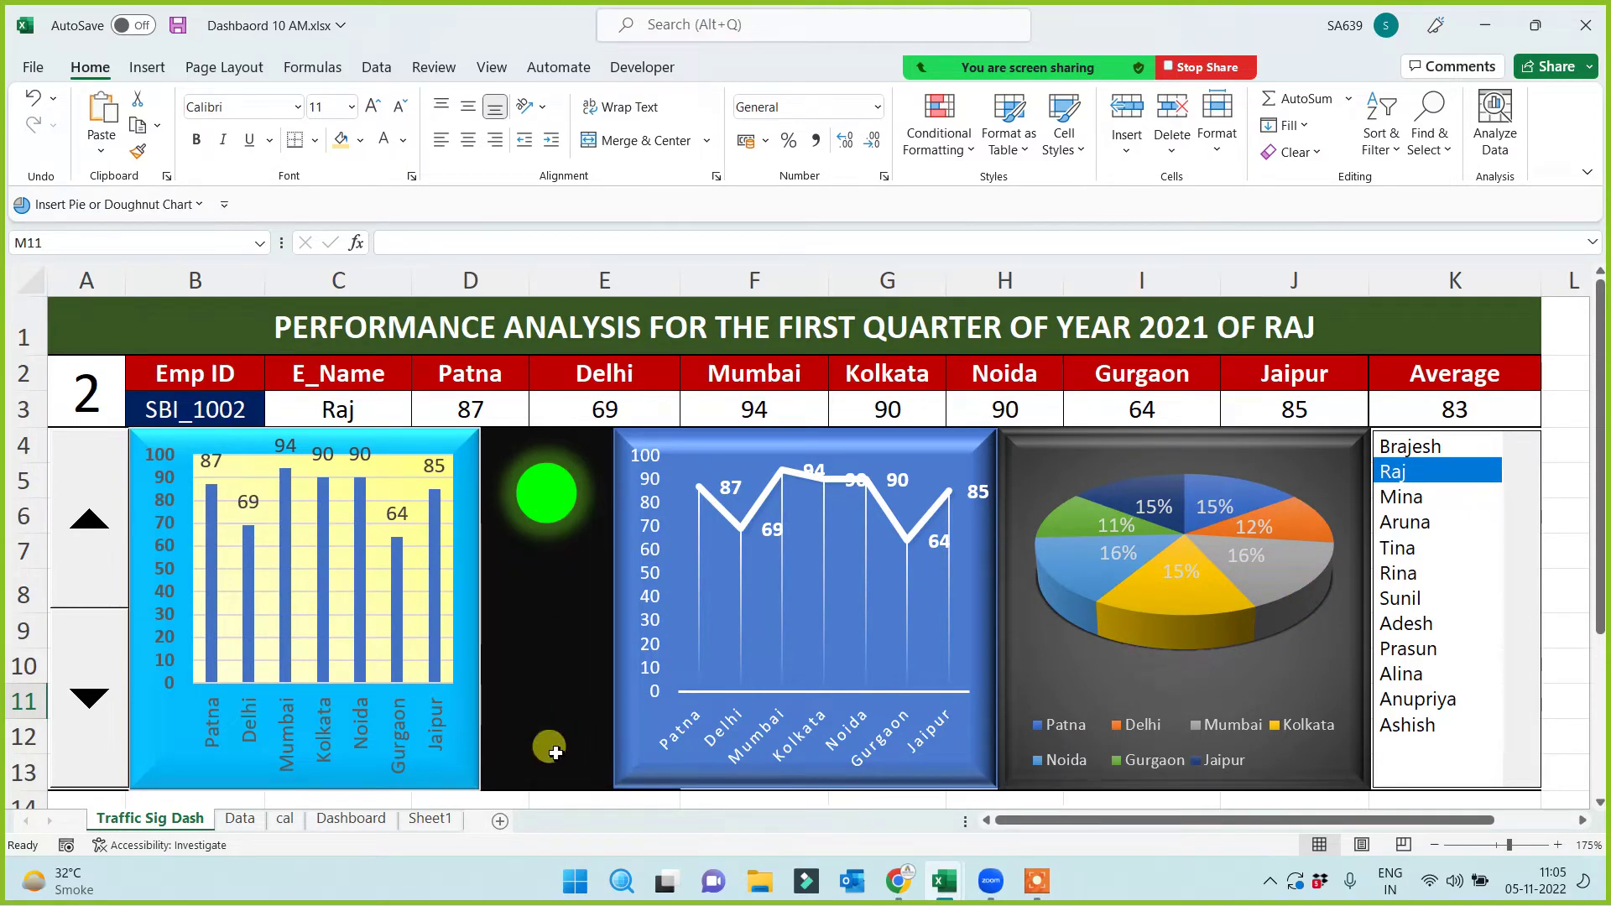
Duplicate the green light twice with Ctrl+D, stack the copies below it, then show the third employee
{"action": "left_click", "coordinate": [546, 501]}
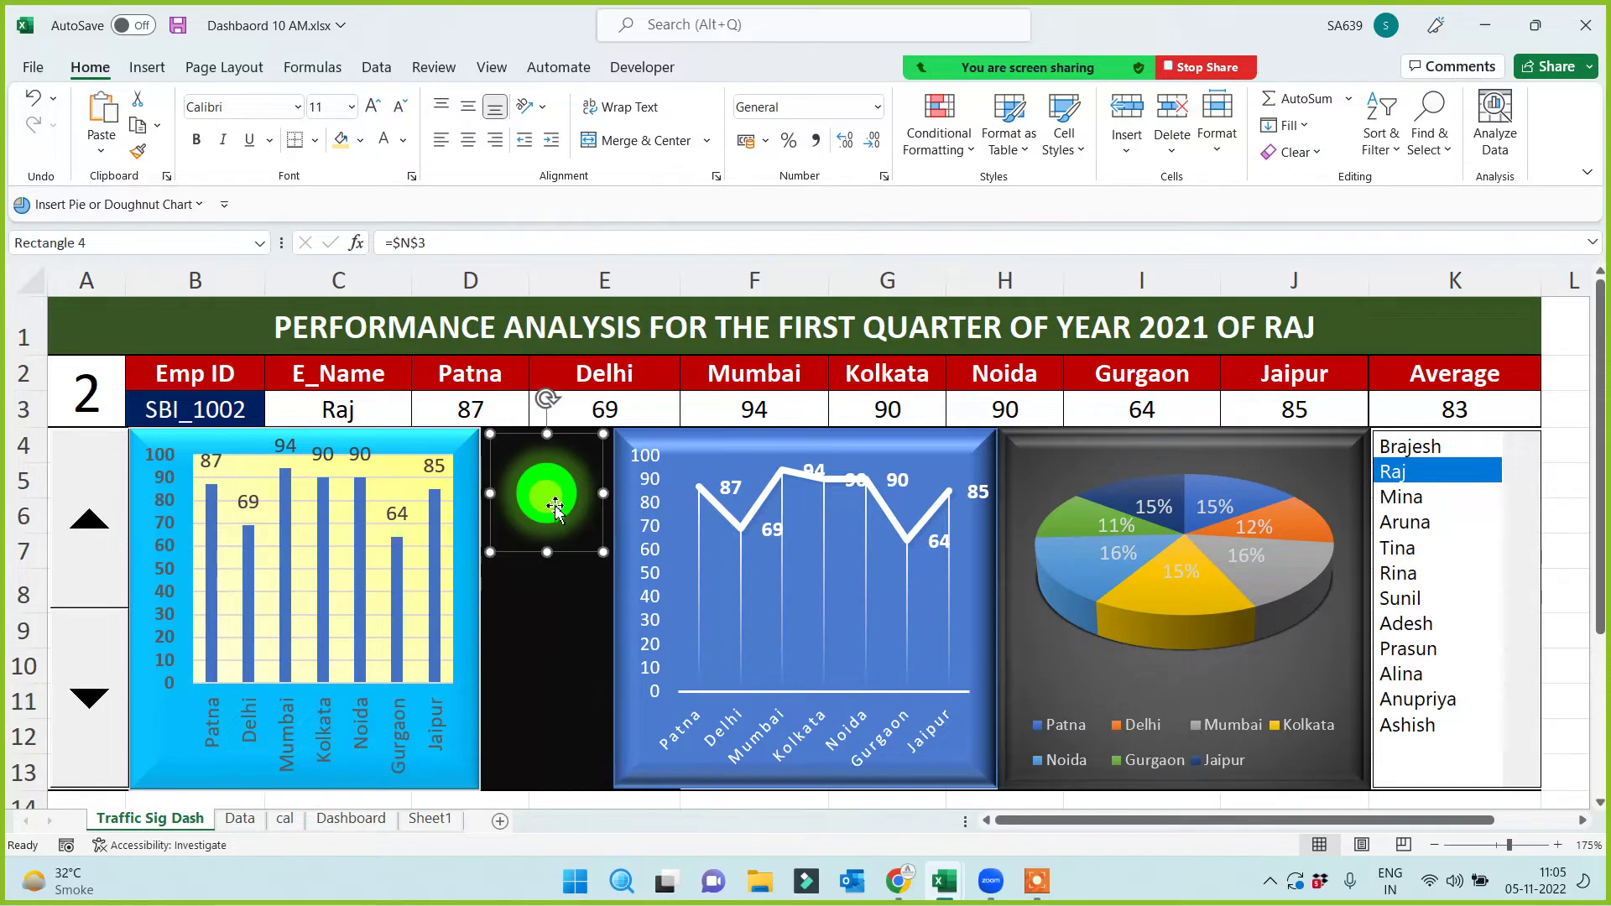
{"action": "key", "text": "ctrl+d"}
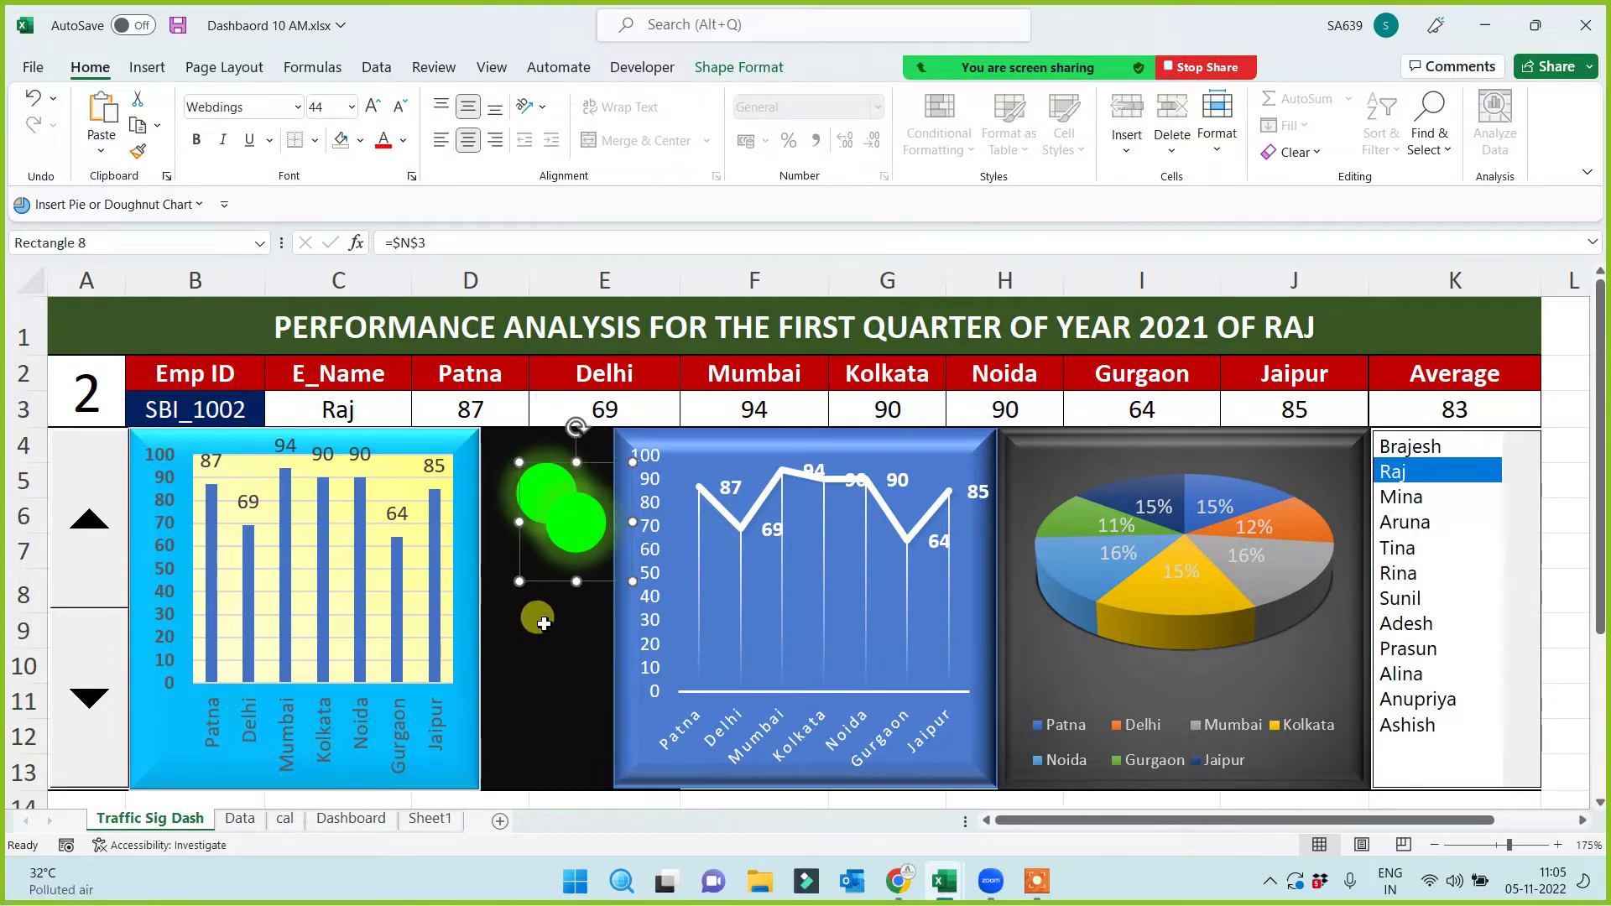
{"action": "key", "text": "ctrl+d"}
{"action": "left_click_drag", "start_coordinate": [602, 564], "coordinate": [541, 740]}
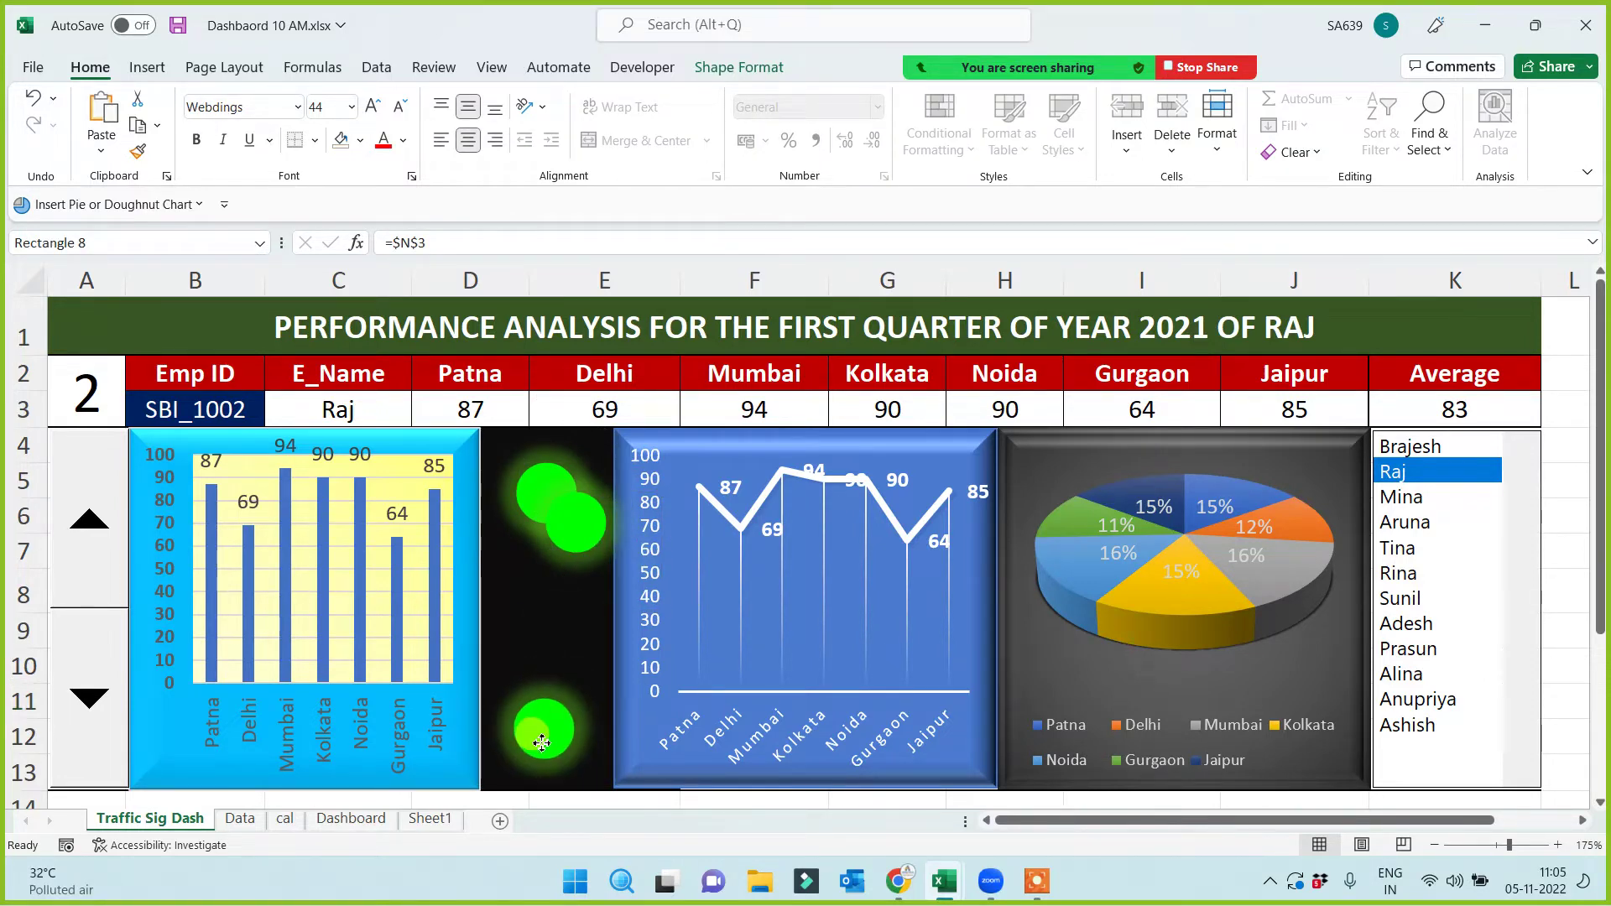
{"action": "left_click_drag", "start_coordinate": [578, 546], "coordinate": [547, 631]}
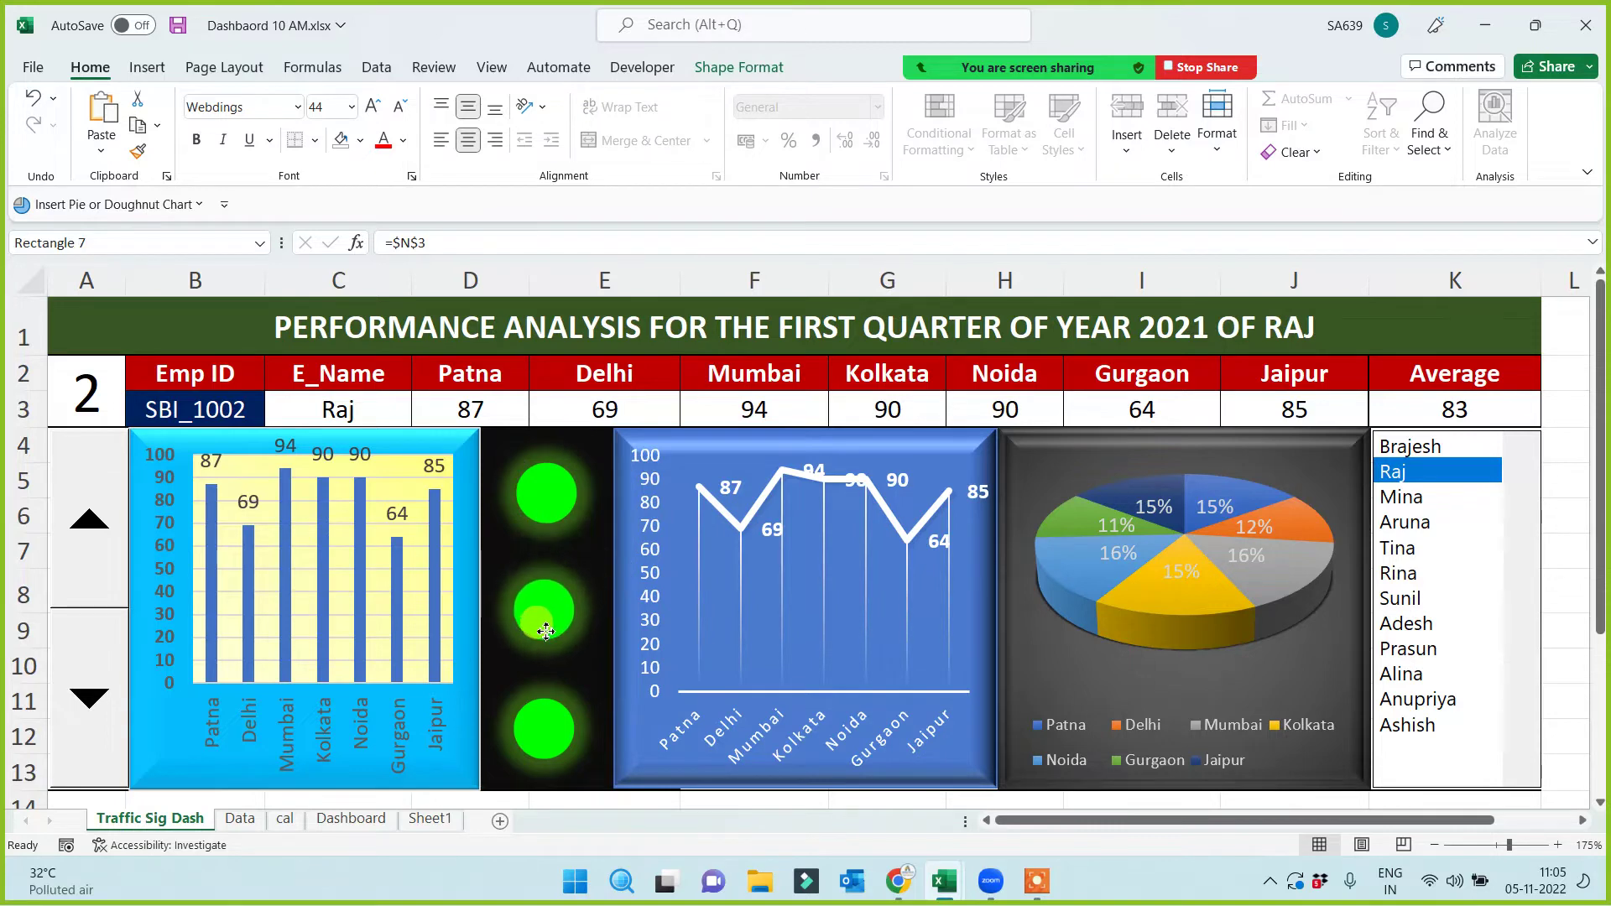
{"action": "left_click", "coordinate": [545, 633]}
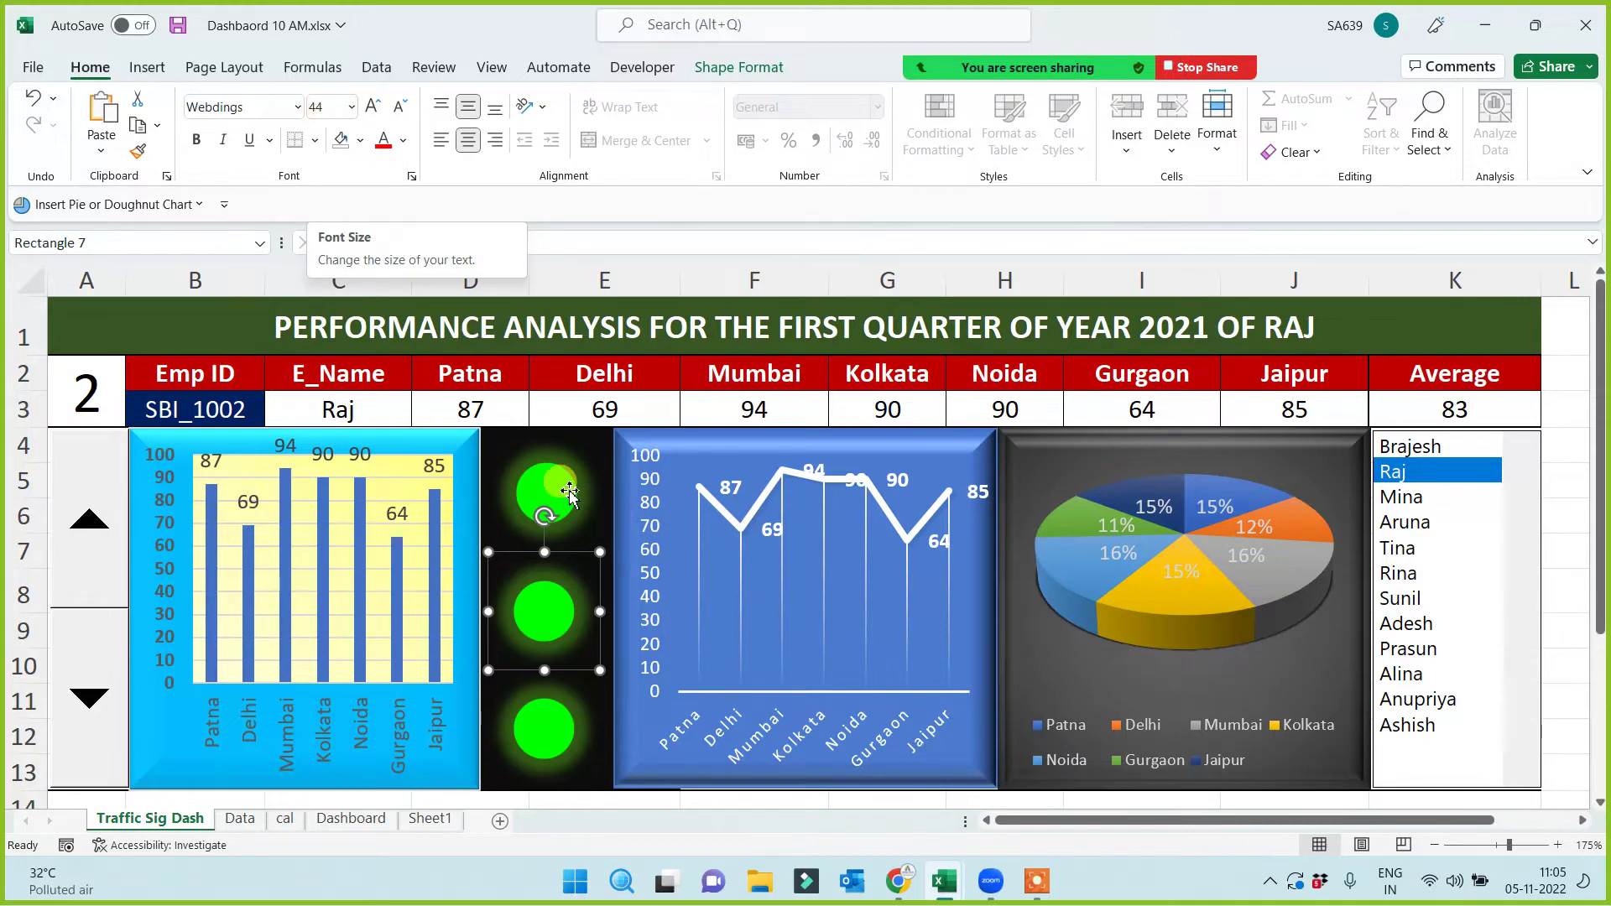
{"action": "left_click", "coordinate": [1577, 711]}
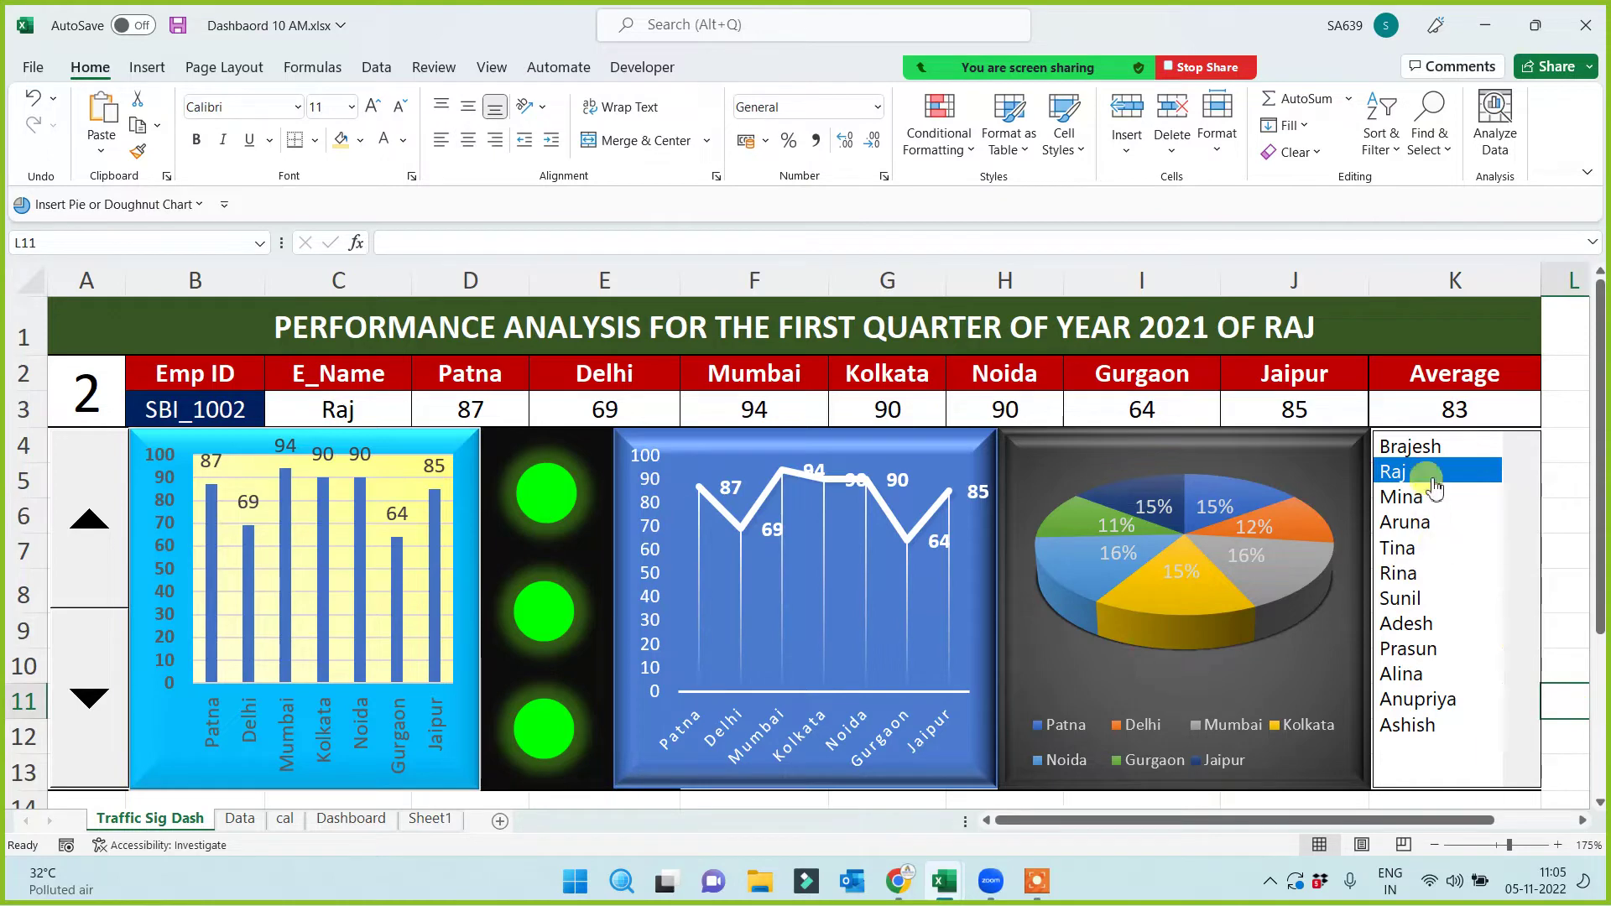
{"action": "left_click", "coordinate": [1413, 499]}
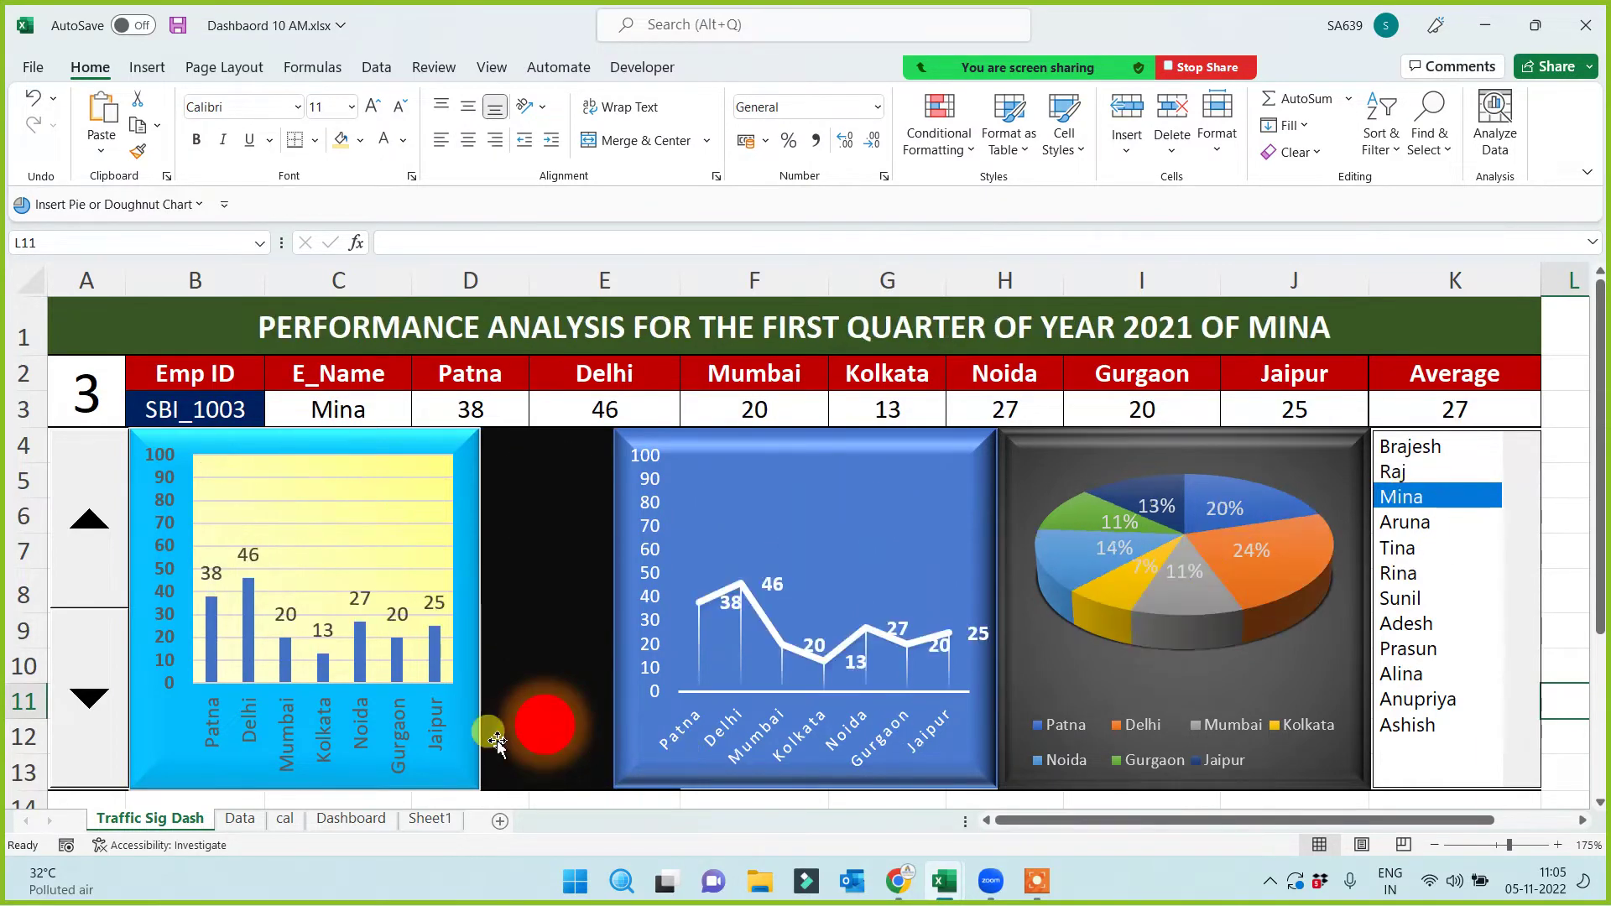
Copy the red light into the middle and upper slots so three red lights stack
{"action": "left_click", "coordinate": [541, 725]}
{"action": "mouse_move", "coordinate": [539, 733]}
{"action": "left_mouse_down"}
{"action": "mouse_move", "coordinate": [579, 764]}
{"action": "mouse_move", "coordinate": [551, 529]}
{"action": "left_mouse_up"}
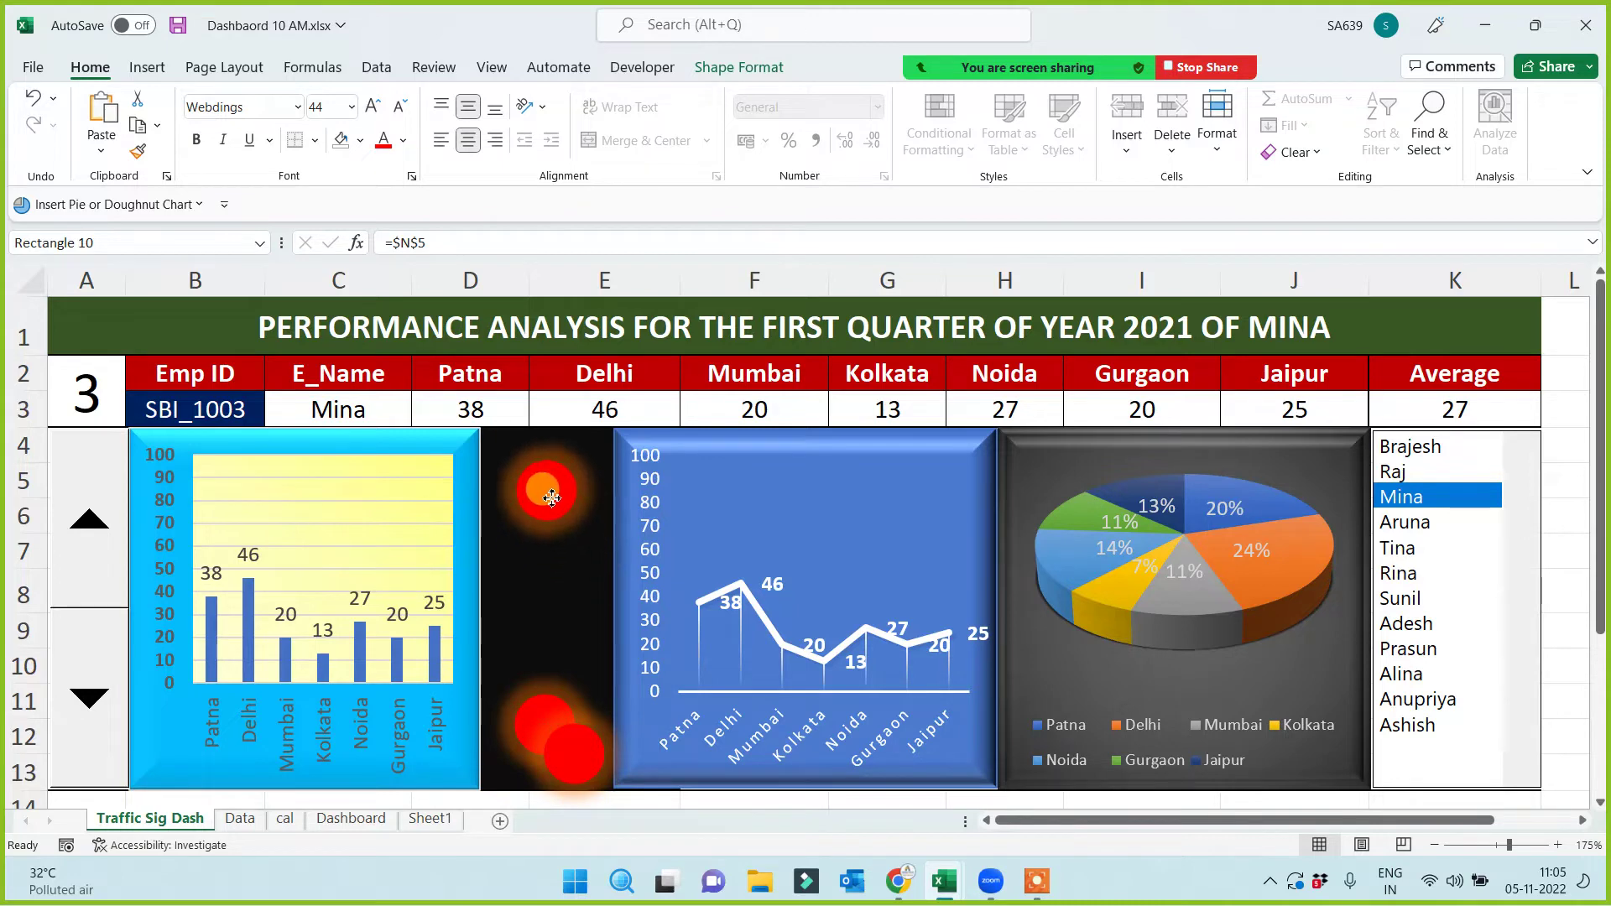
{"action": "left_click_drag", "start_coordinate": [568, 738], "coordinate": [551, 613]}
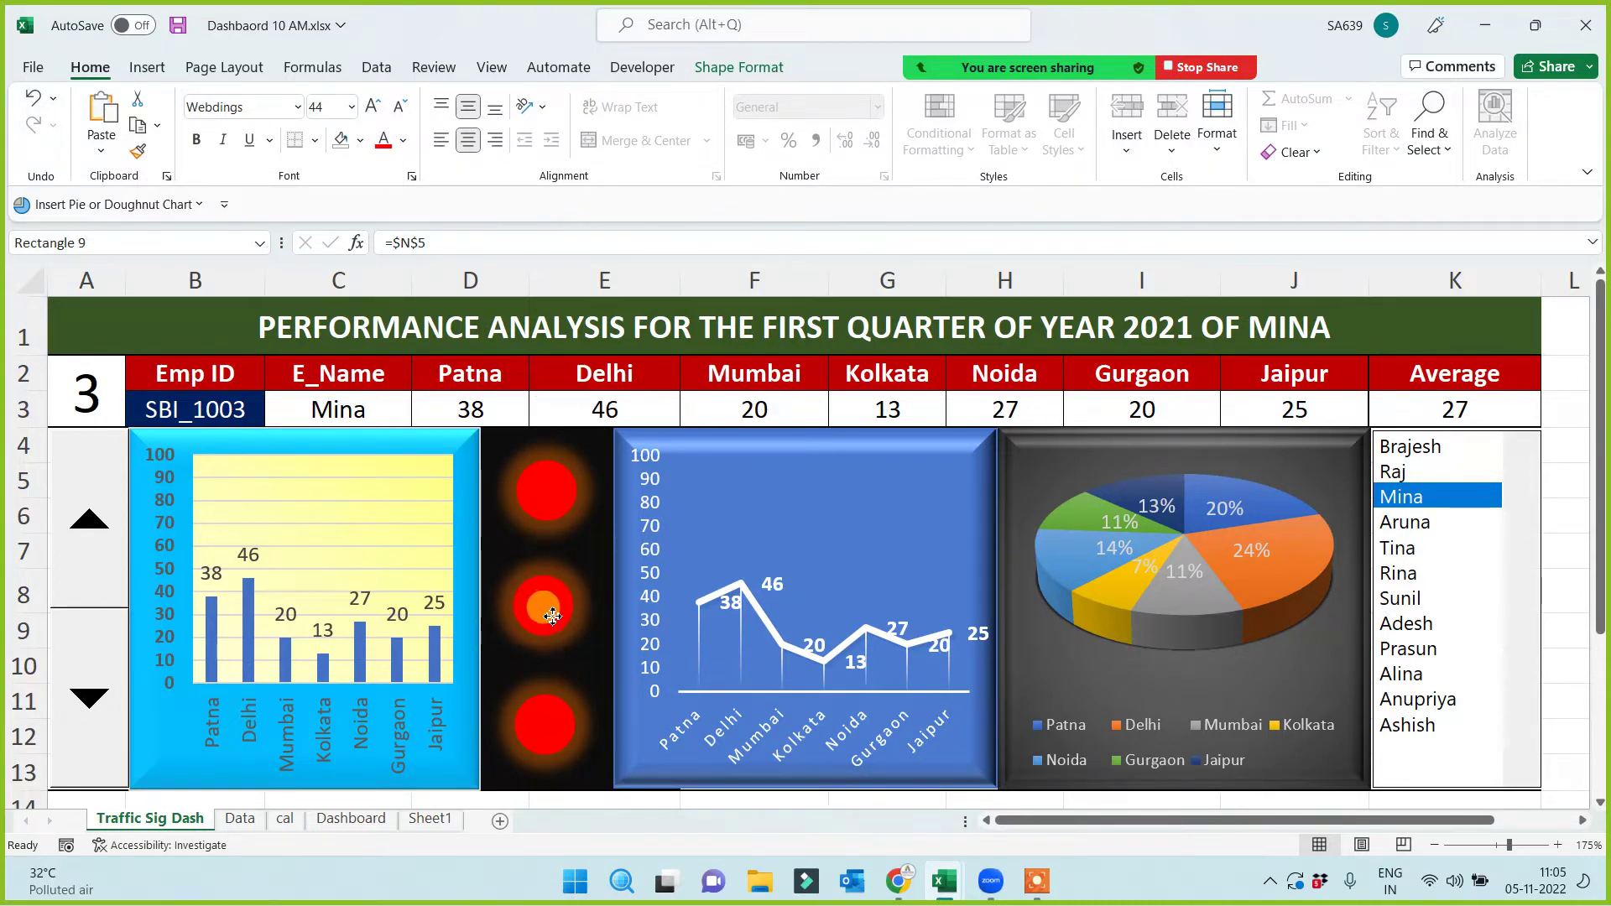
{"action": "left_click_drag", "start_coordinate": [552, 617], "coordinate": [605, 648]}
Show the first employee and copy the yellow light into a stack of three
{"action": "left_click", "coordinate": [1395, 472]}
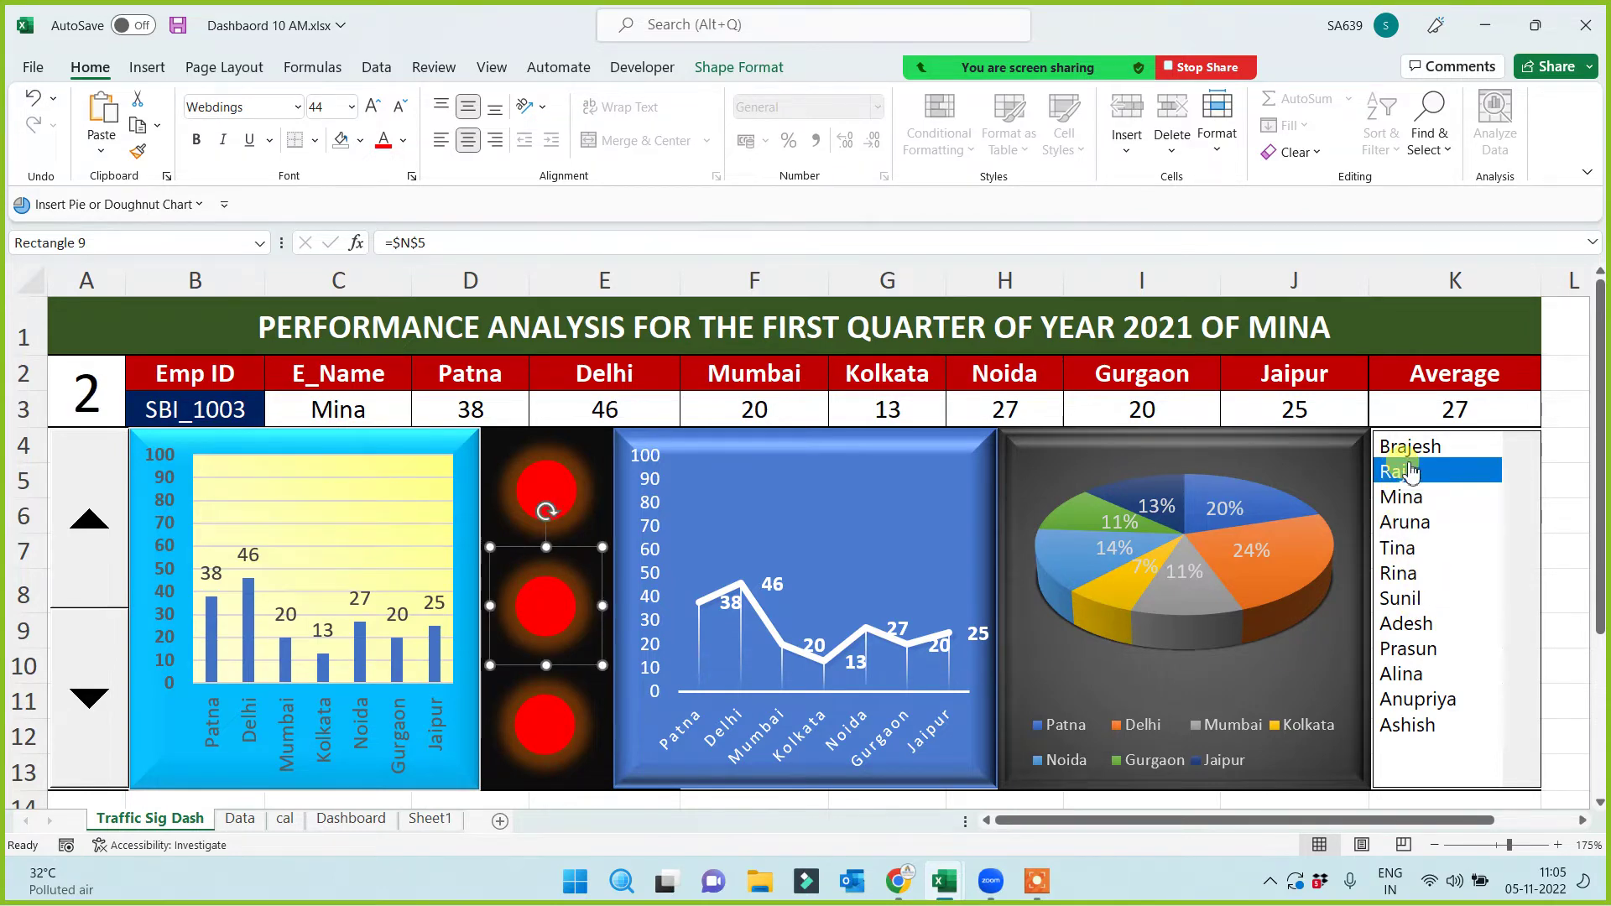
{"action": "left_click", "coordinate": [1410, 447]}
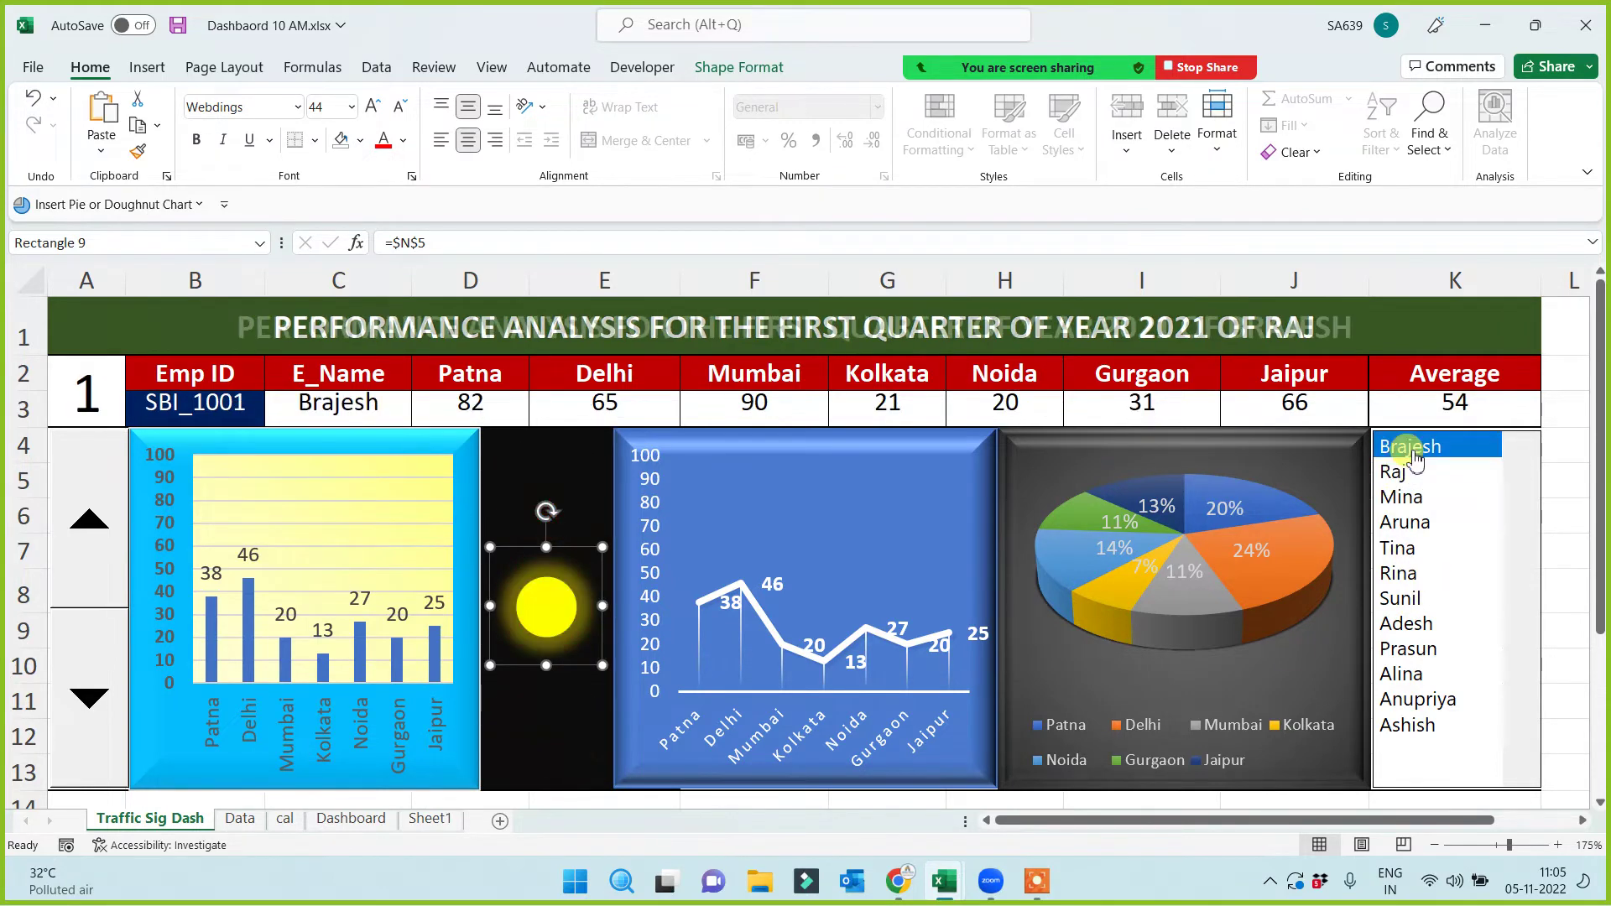
{"action": "left_click", "coordinate": [526, 627]}
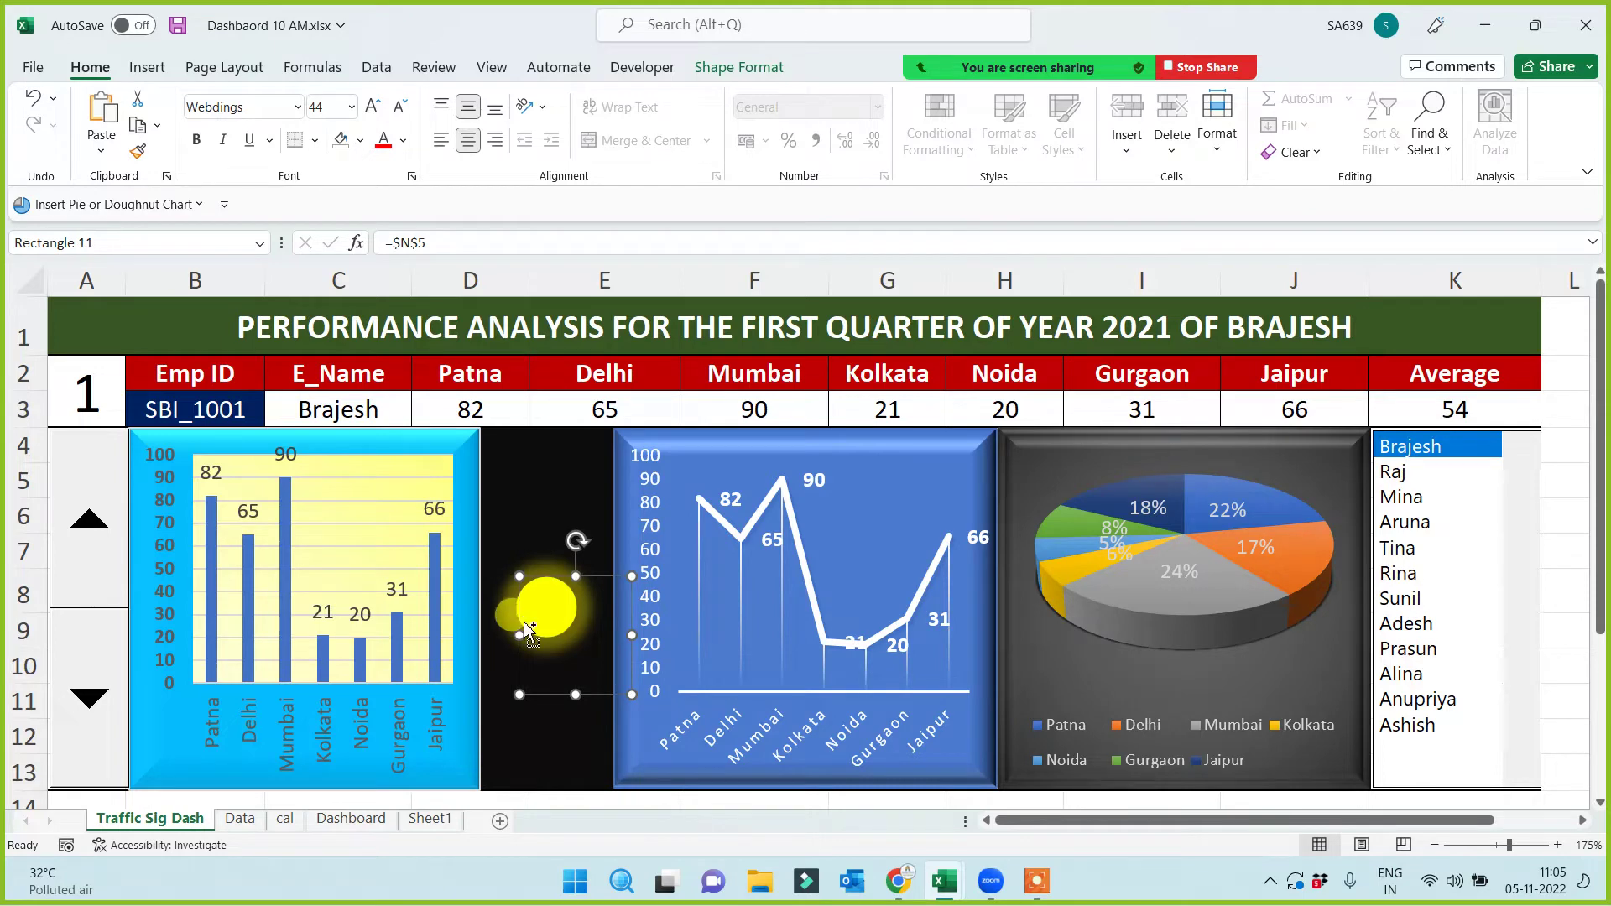
{"action": "key", "text": "ctrl+z"}
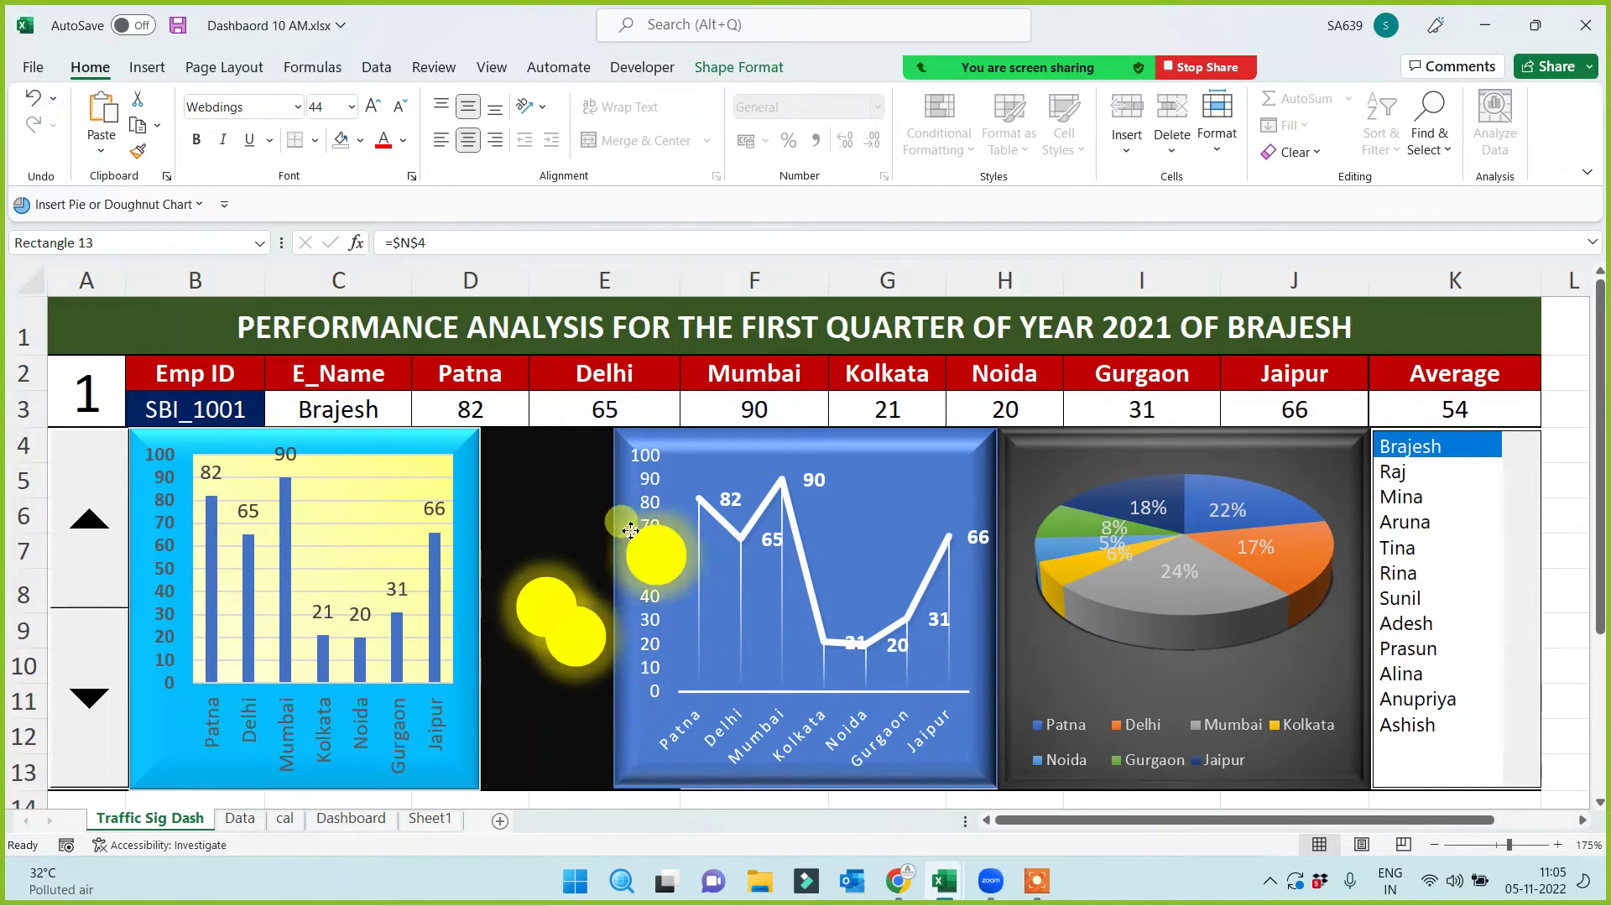
{"action": "mouse_move", "coordinate": [550, 642]}
{"action": "left_mouse_down"}
{"action": "mouse_move", "coordinate": [568, 510]}
{"action": "mouse_move", "coordinate": [554, 551]}
{"action": "left_mouse_up"}
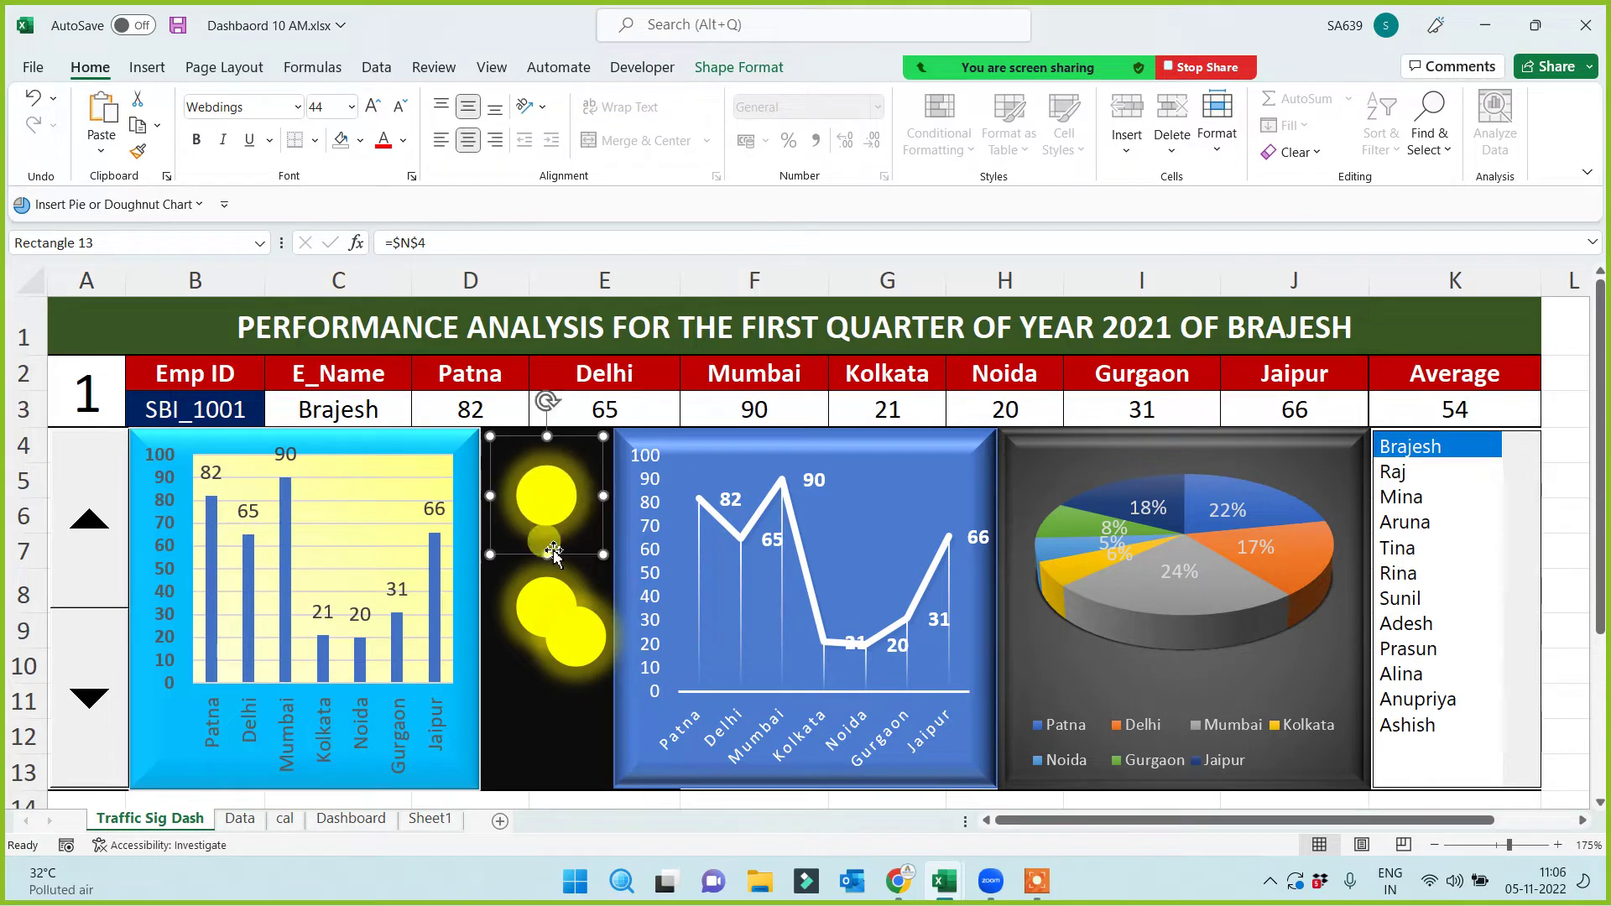
{"action": "left_click_drag", "start_coordinate": [583, 656], "coordinate": [552, 747]}
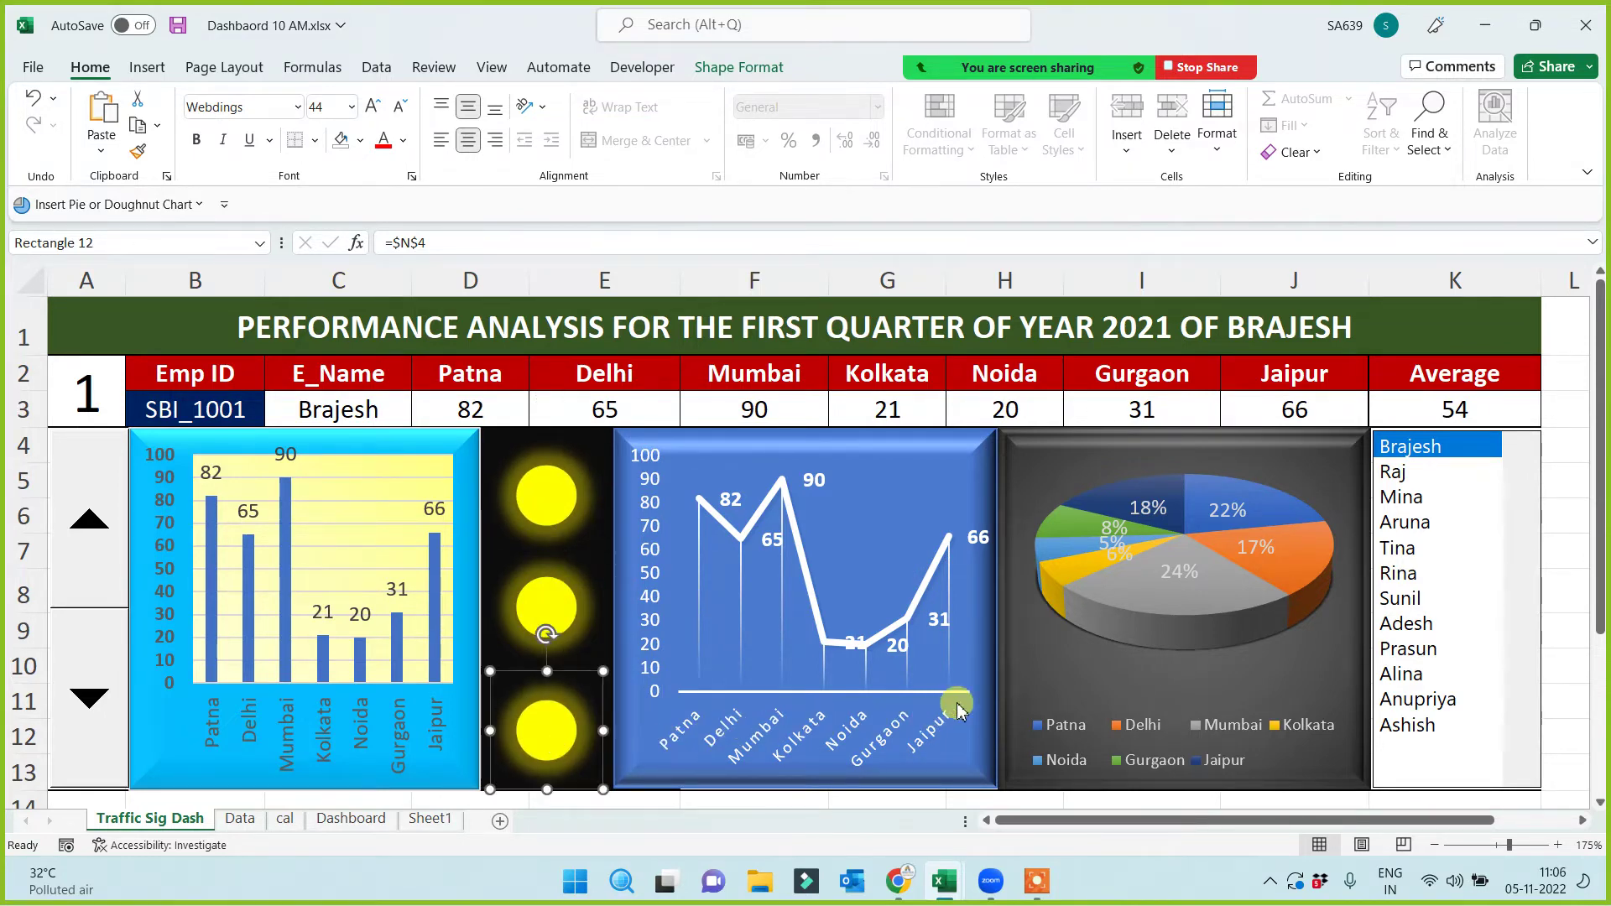
Test several employees, ending on the tenth one averaging 72 with all lights green
{"action": "left_click", "coordinate": [1420, 527]}
{"action": "left_click", "coordinate": [1552, 521]}
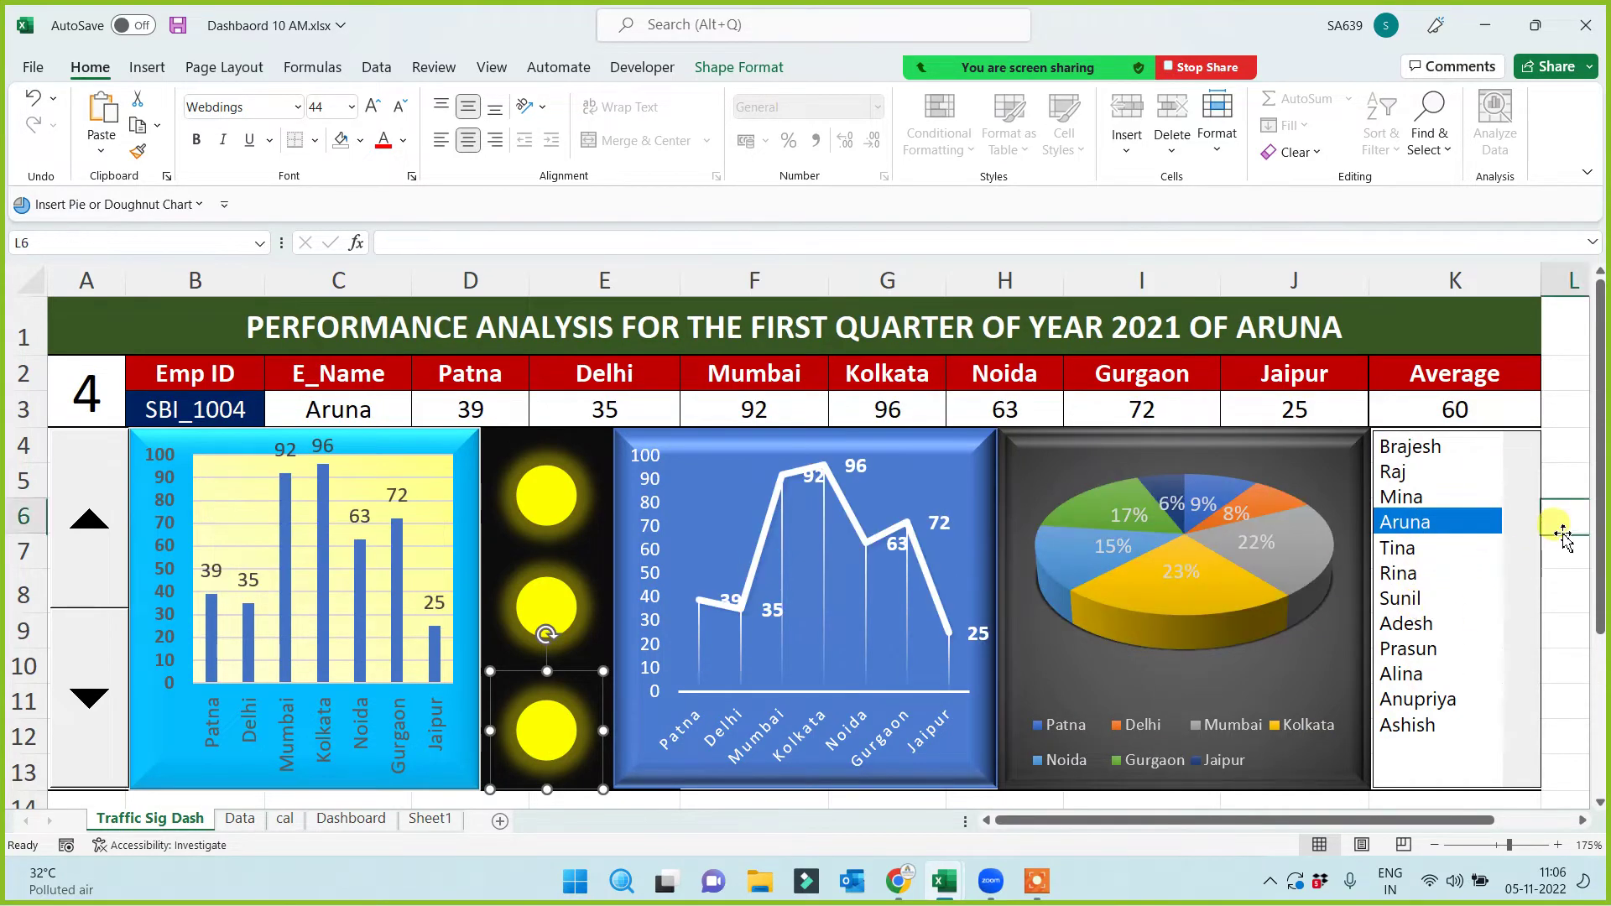
{"action": "left_click", "coordinate": [1406, 597]}
{"action": "left_click", "coordinate": [1424, 671]}
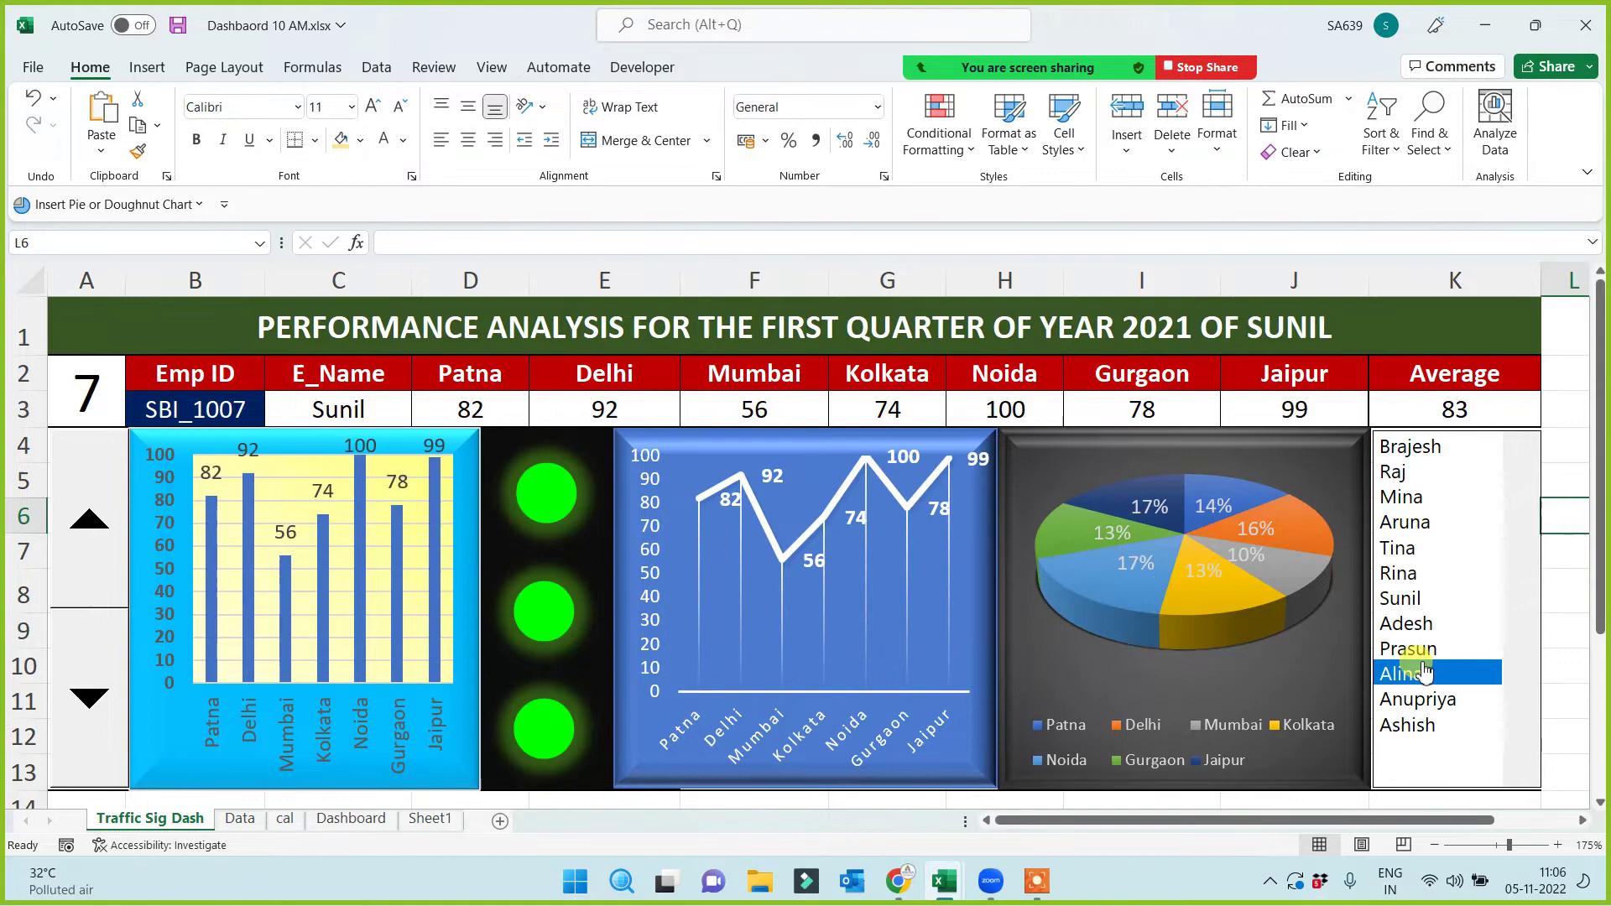
Click through the employee list, finishing on the sixth employee with three yellow lights, then switch to the browser
{"action": "left_click", "coordinate": [1424, 573]}
{"action": "left_click", "coordinate": [1423, 521]}
{"action": "left_click", "coordinate": [1427, 472]}
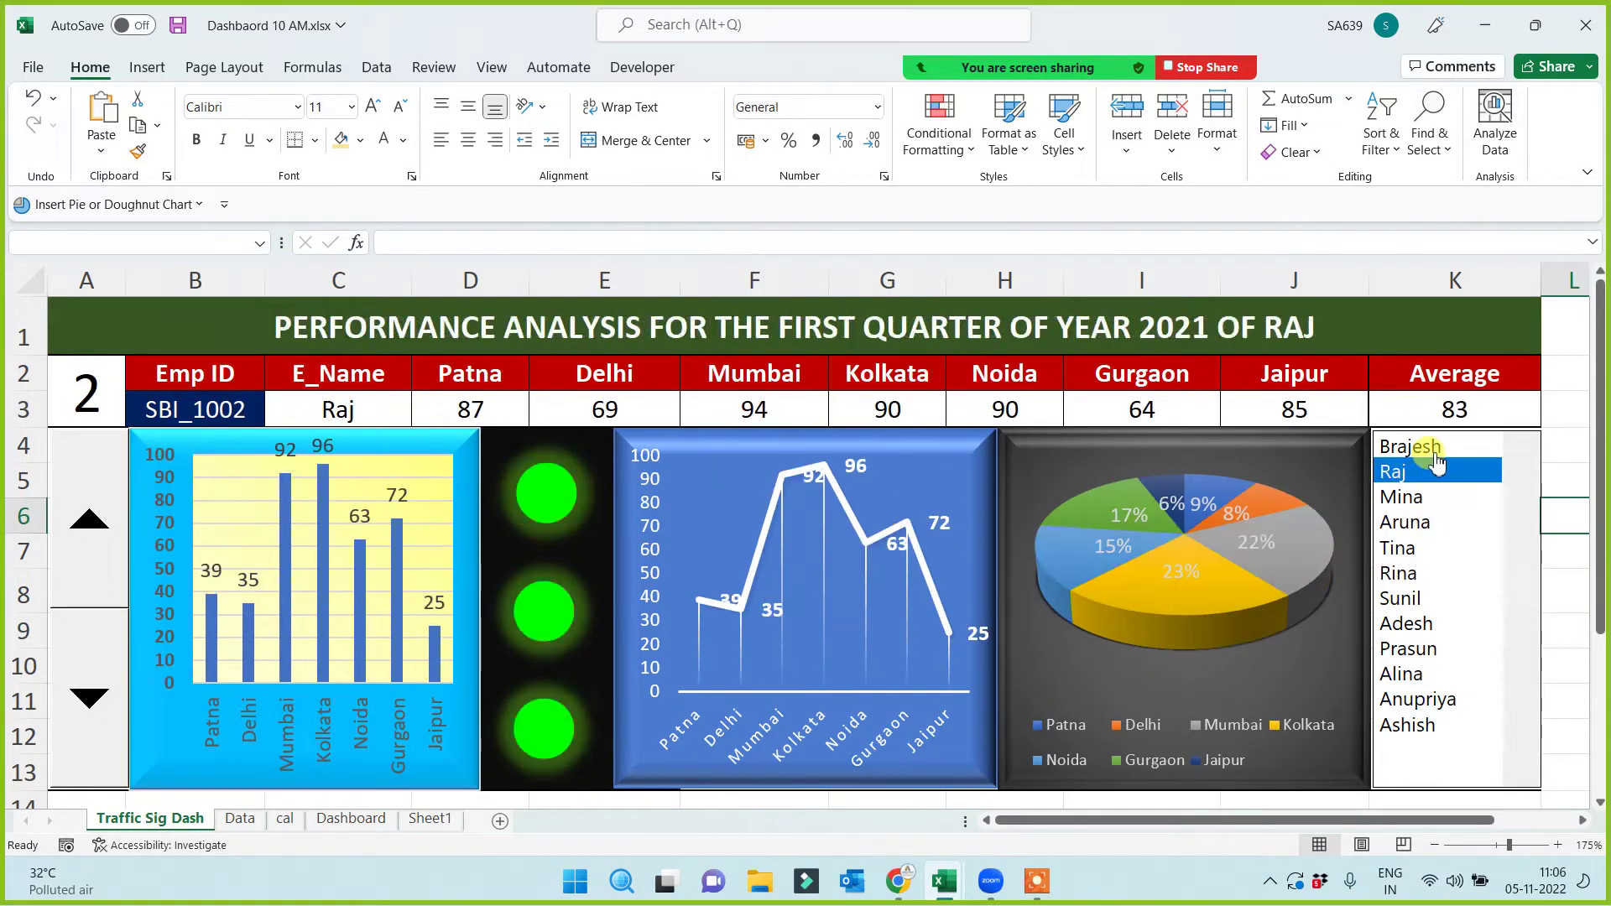
{"action": "left_click", "coordinate": [1426, 447]}
{"action": "left_click", "coordinate": [1426, 472]}
{"action": "left_click", "coordinate": [1439, 521]}
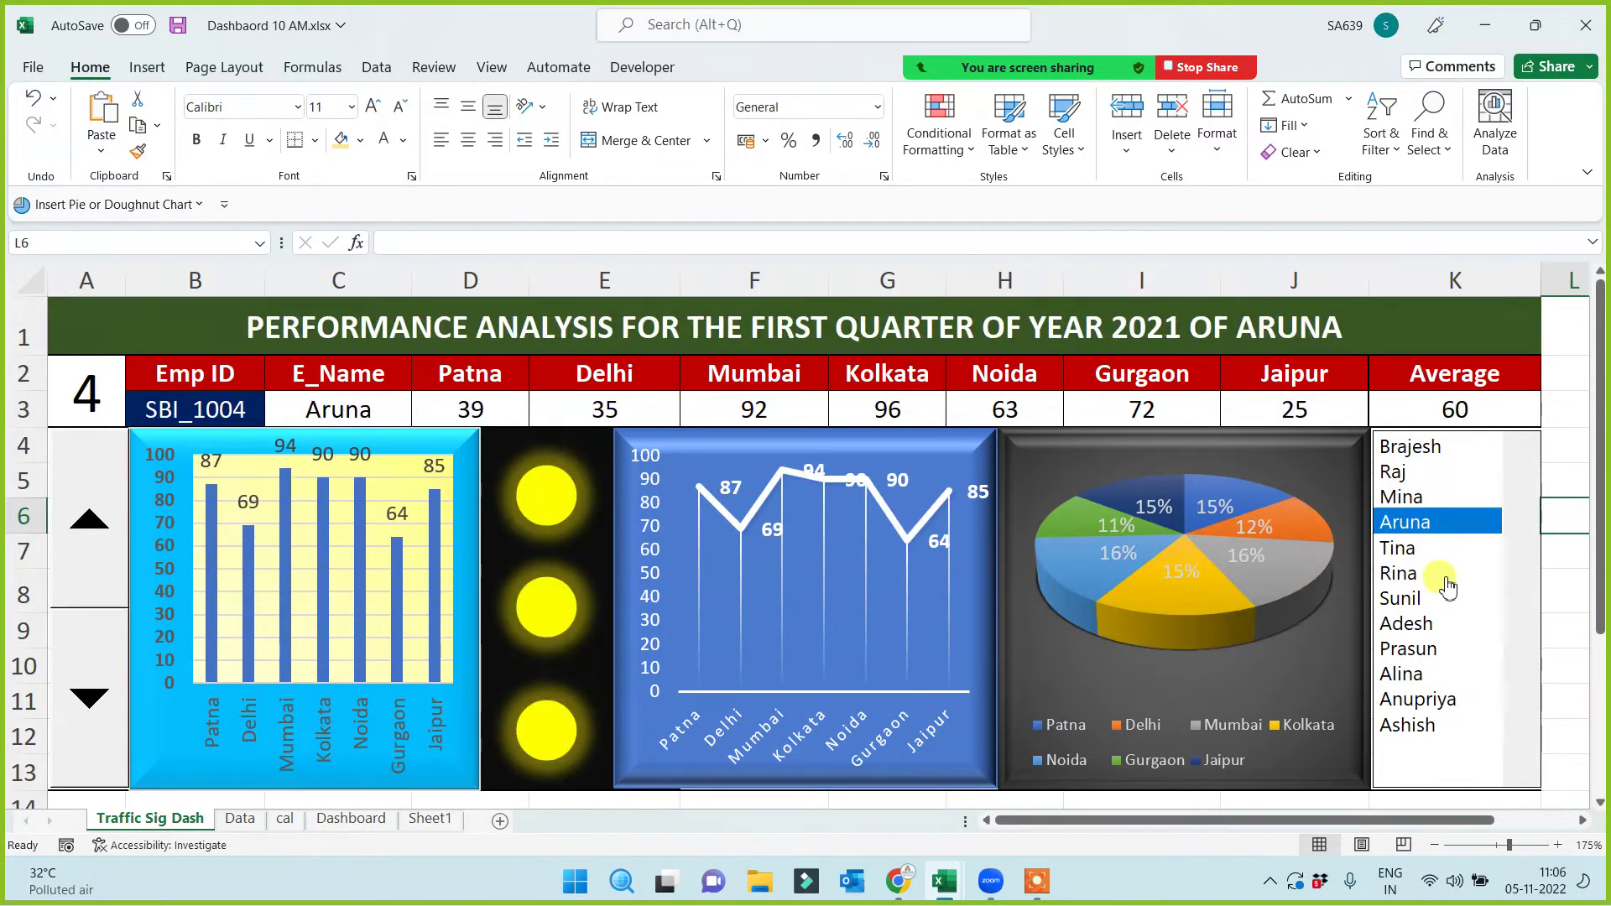
{"action": "left_click", "coordinate": [1439, 573]}
{"action": "left_click", "coordinate": [1443, 623]}
{"action": "left_click", "coordinate": [1445, 648]}
{"action": "left_click", "coordinate": [1439, 678]}
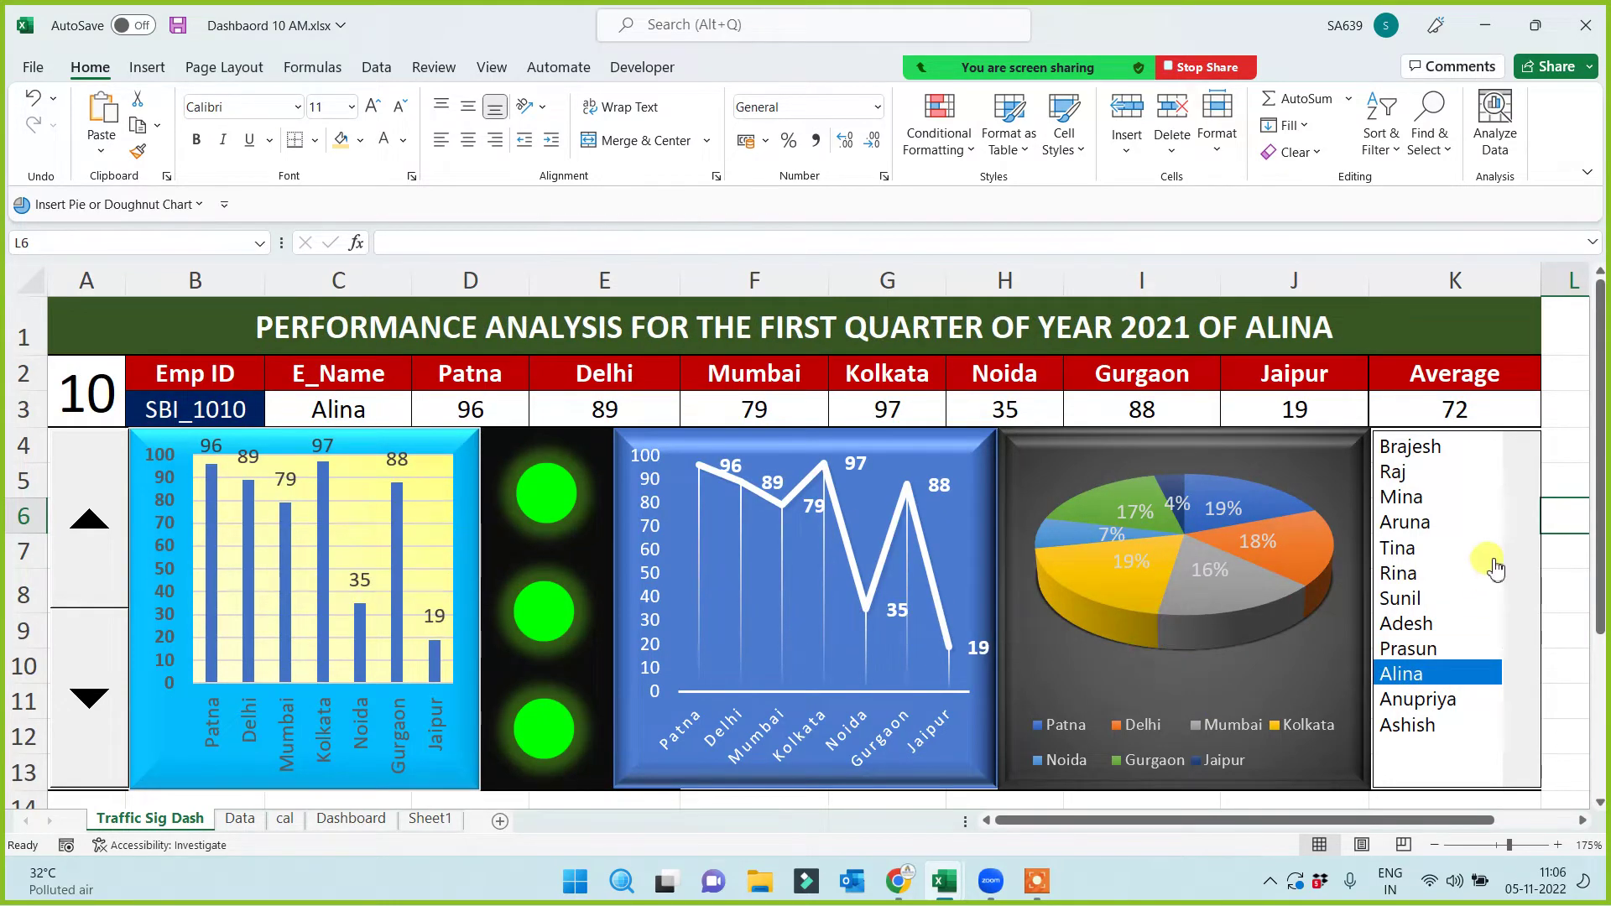
{"action": "left_click", "coordinate": [1440, 548]}
{"action": "left_click", "coordinate": [1439, 521]}
{"action": "left_click", "coordinate": [1439, 471]}
{"action": "left_click", "coordinate": [1440, 446]}
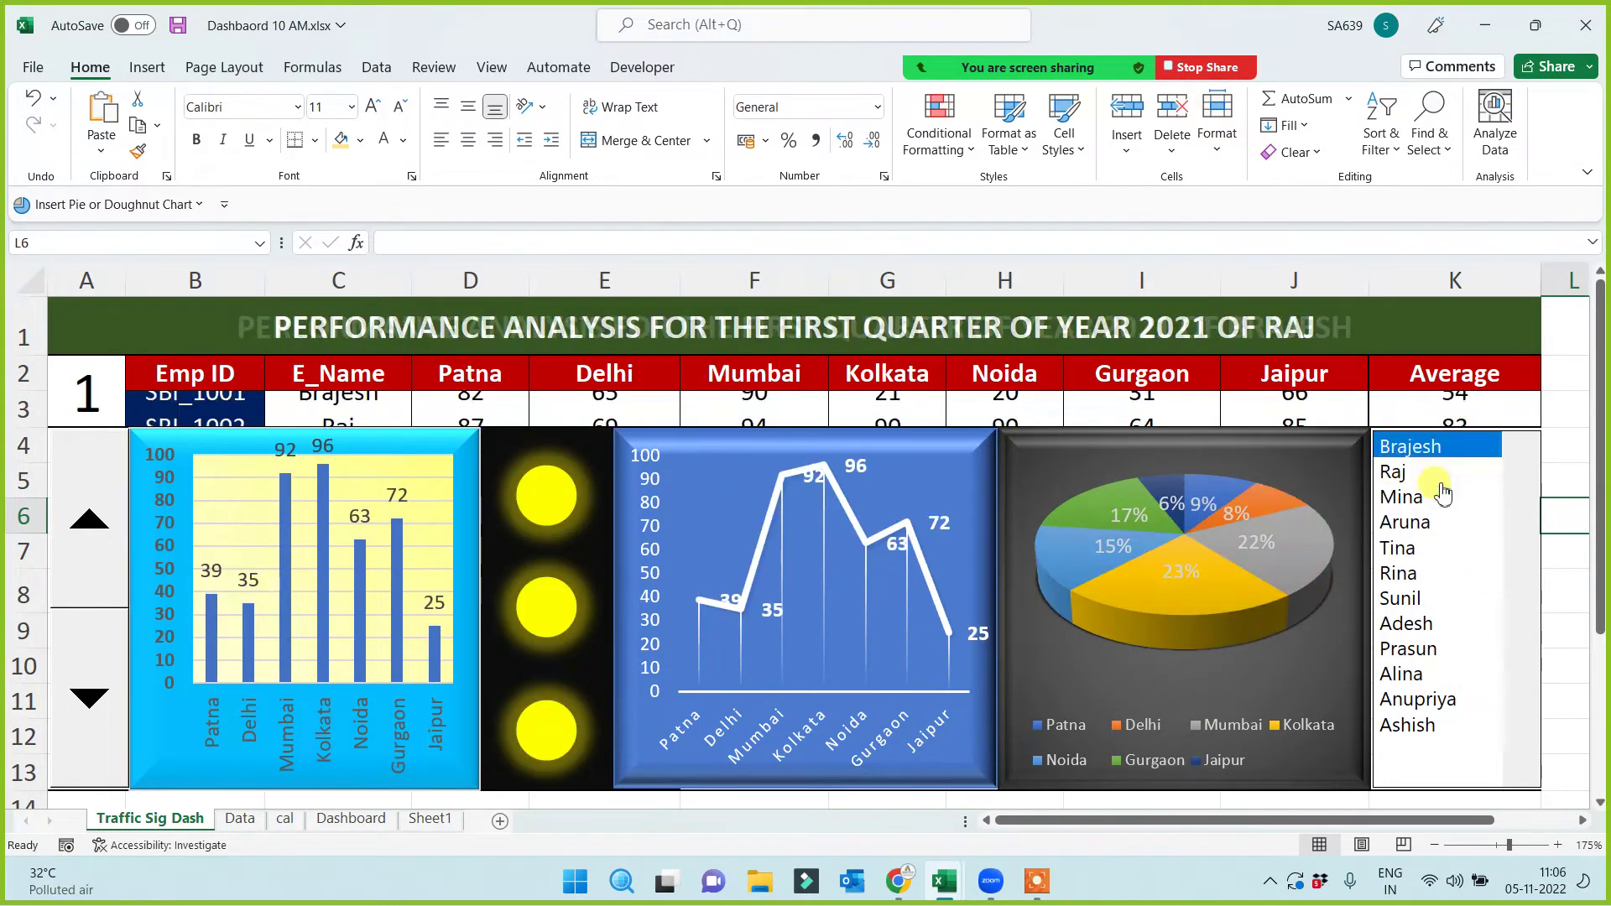
{"action": "left_click", "coordinate": [1439, 496]}
{"action": "left_click", "coordinate": [1438, 573]}
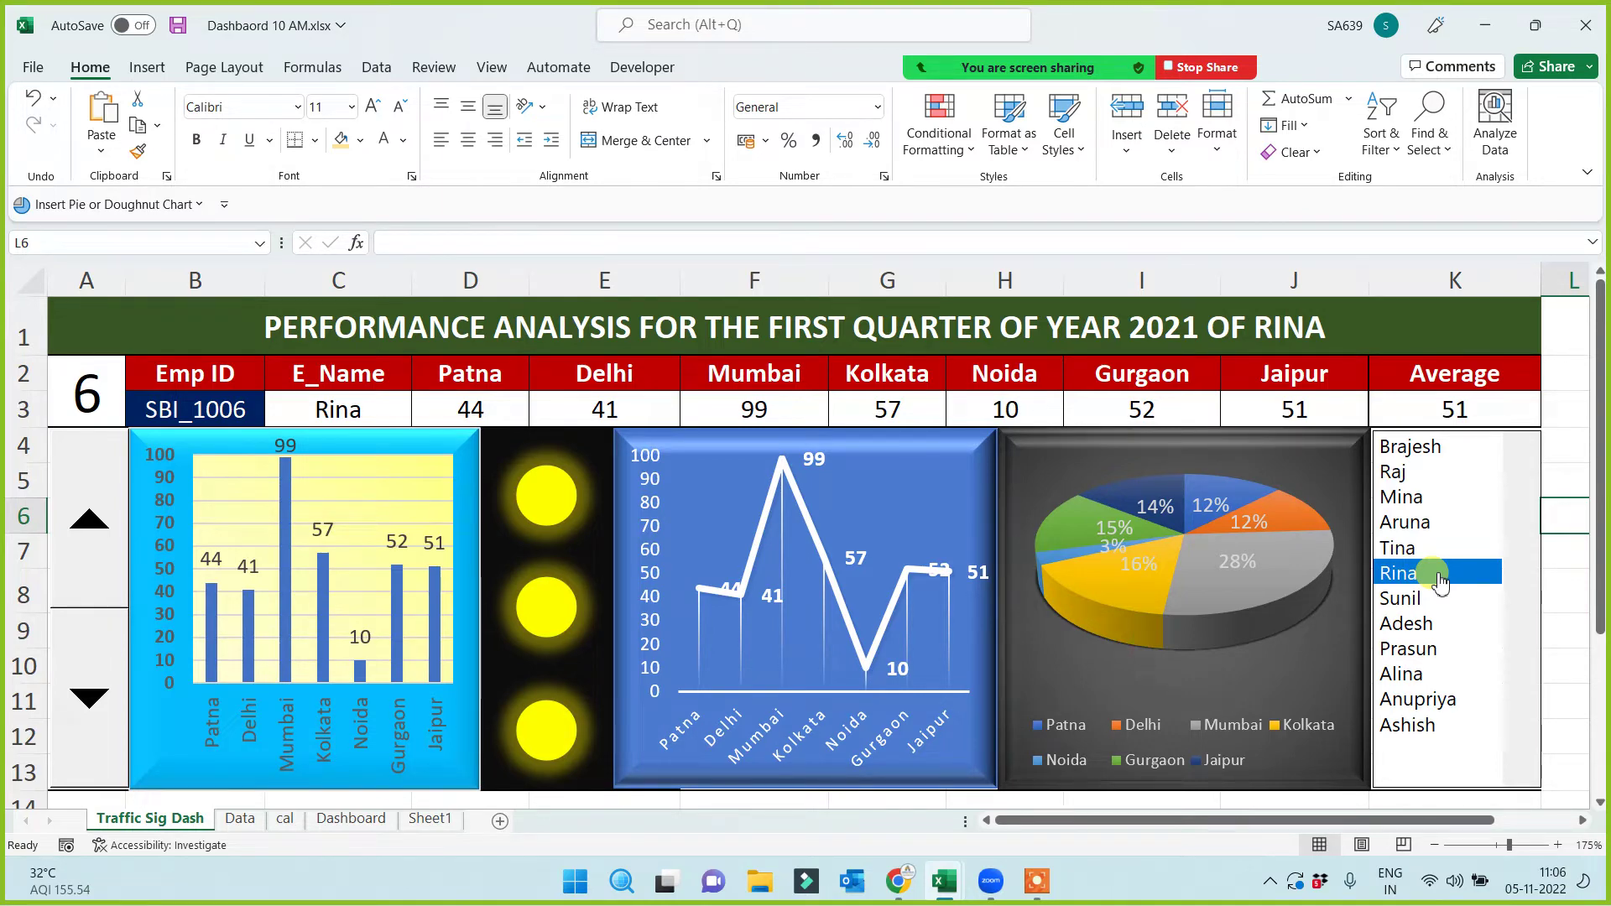
{"action": "left_click", "coordinate": [902, 889]}
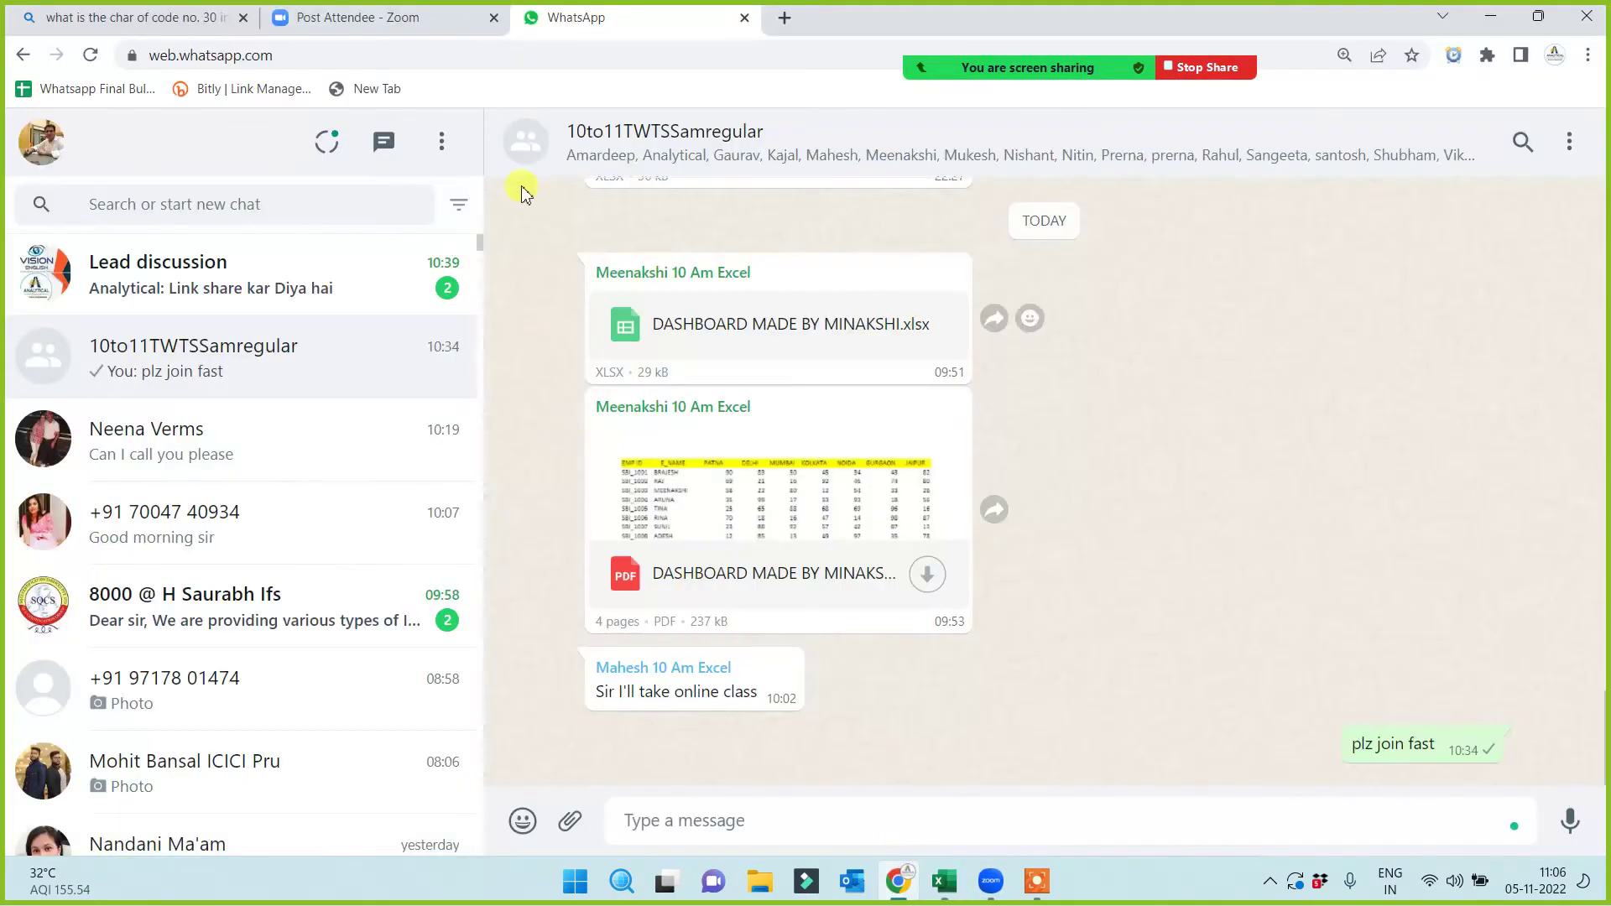
Search Bing for 'dashboard' in a new browser tab and show the image results
{"action": "left_click", "coordinate": [784, 17]}
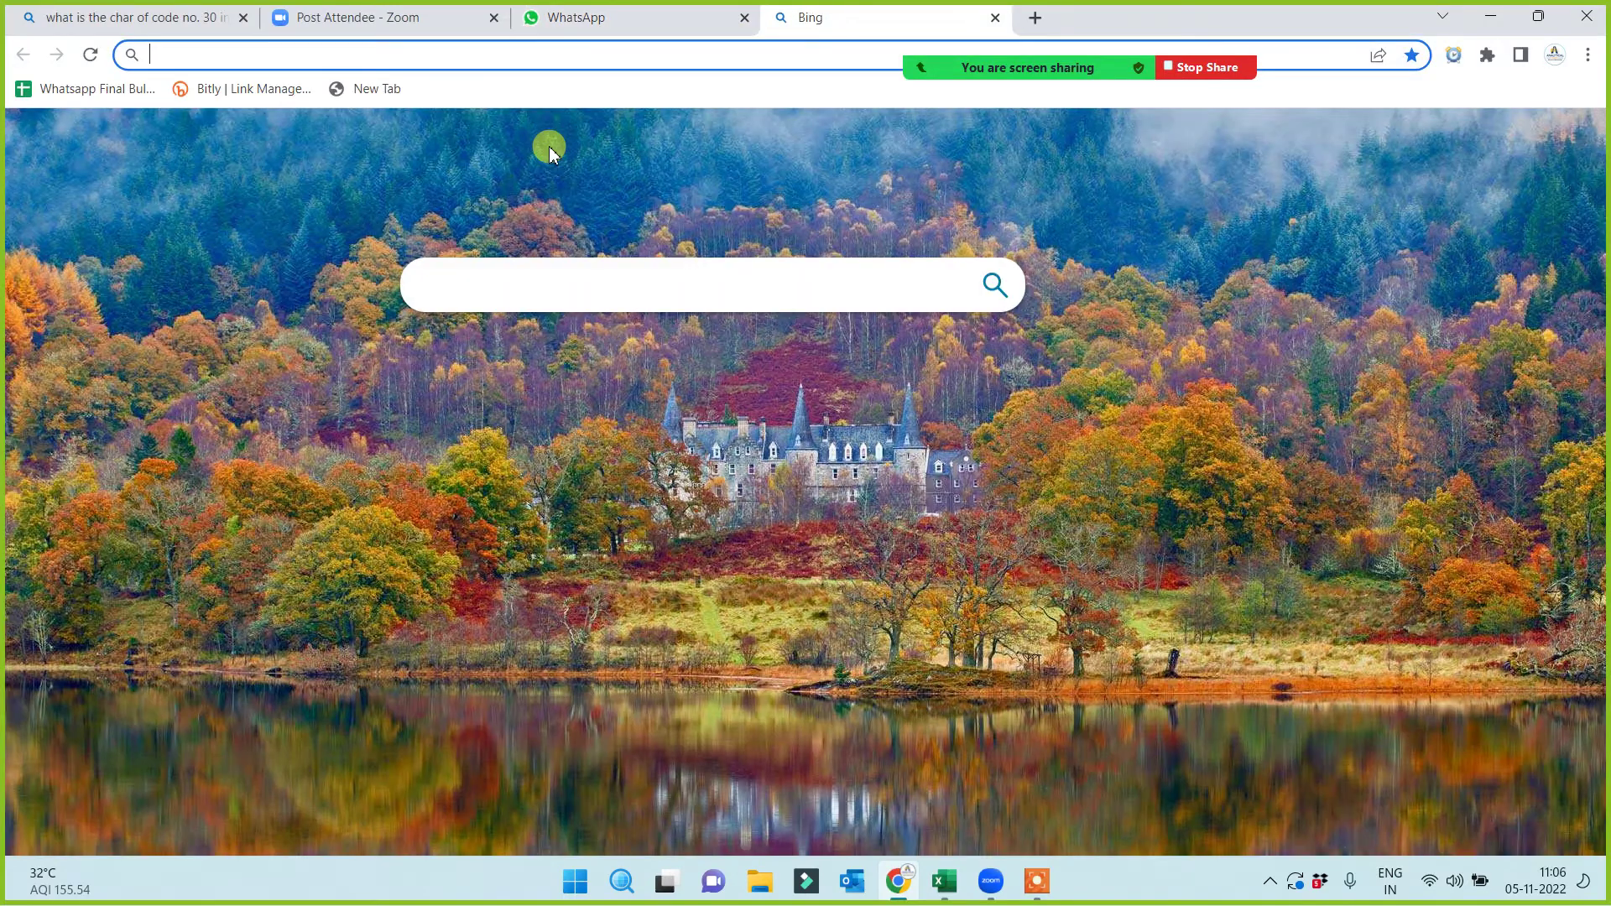
{"action": "type", "text": "dashboa"}
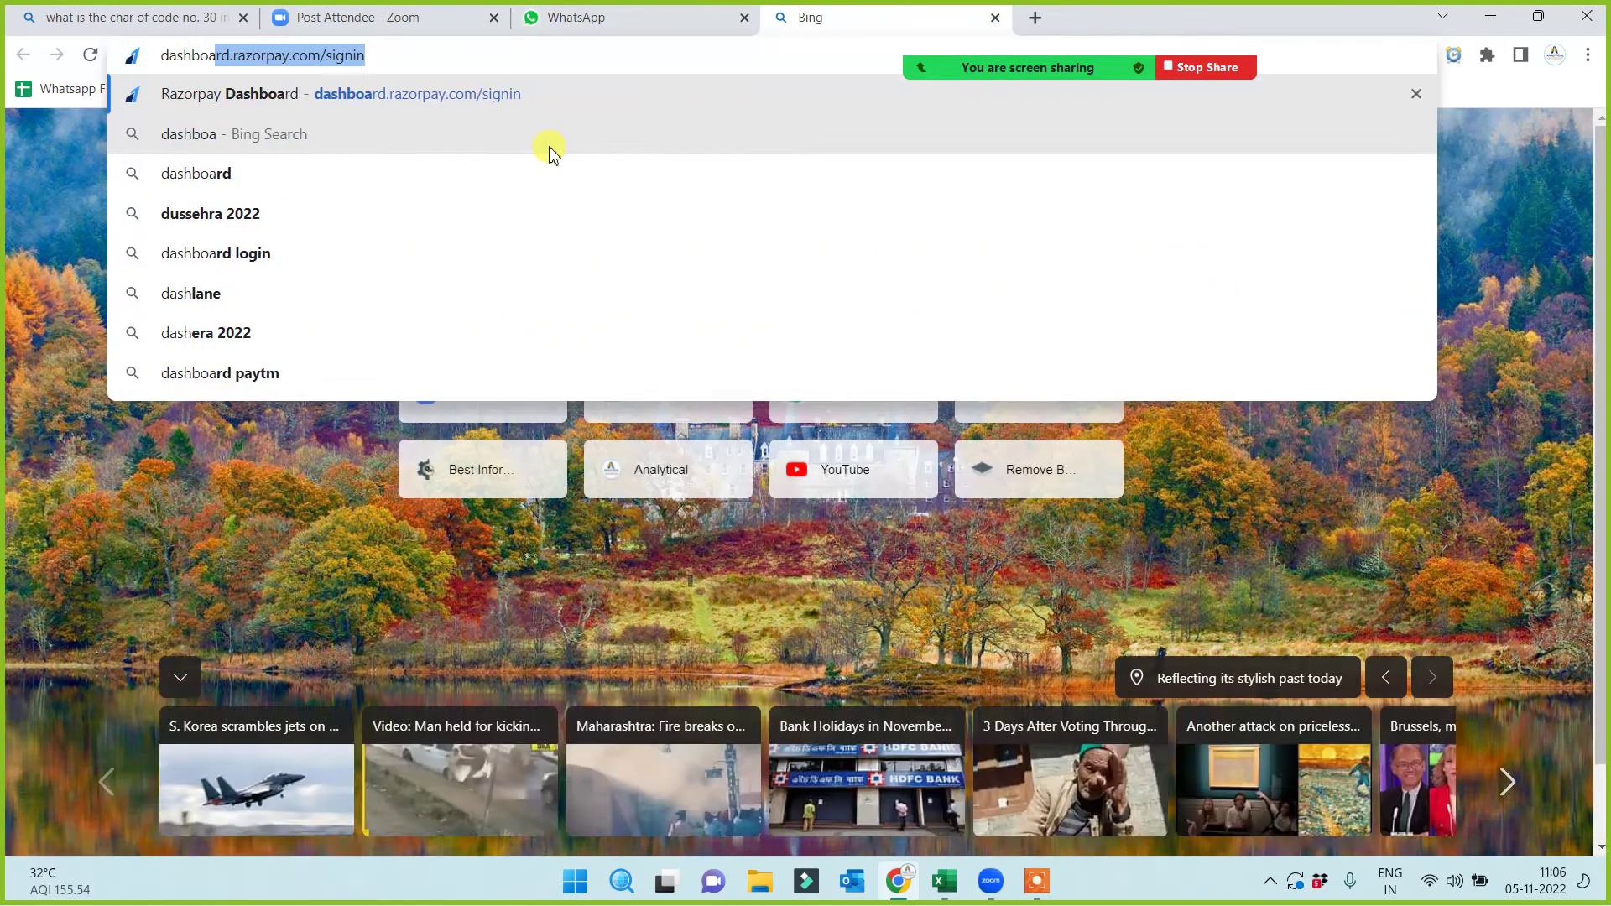
{"action": "type", "text": "rd"}
{"action": "left_click", "coordinate": [552, 149]}
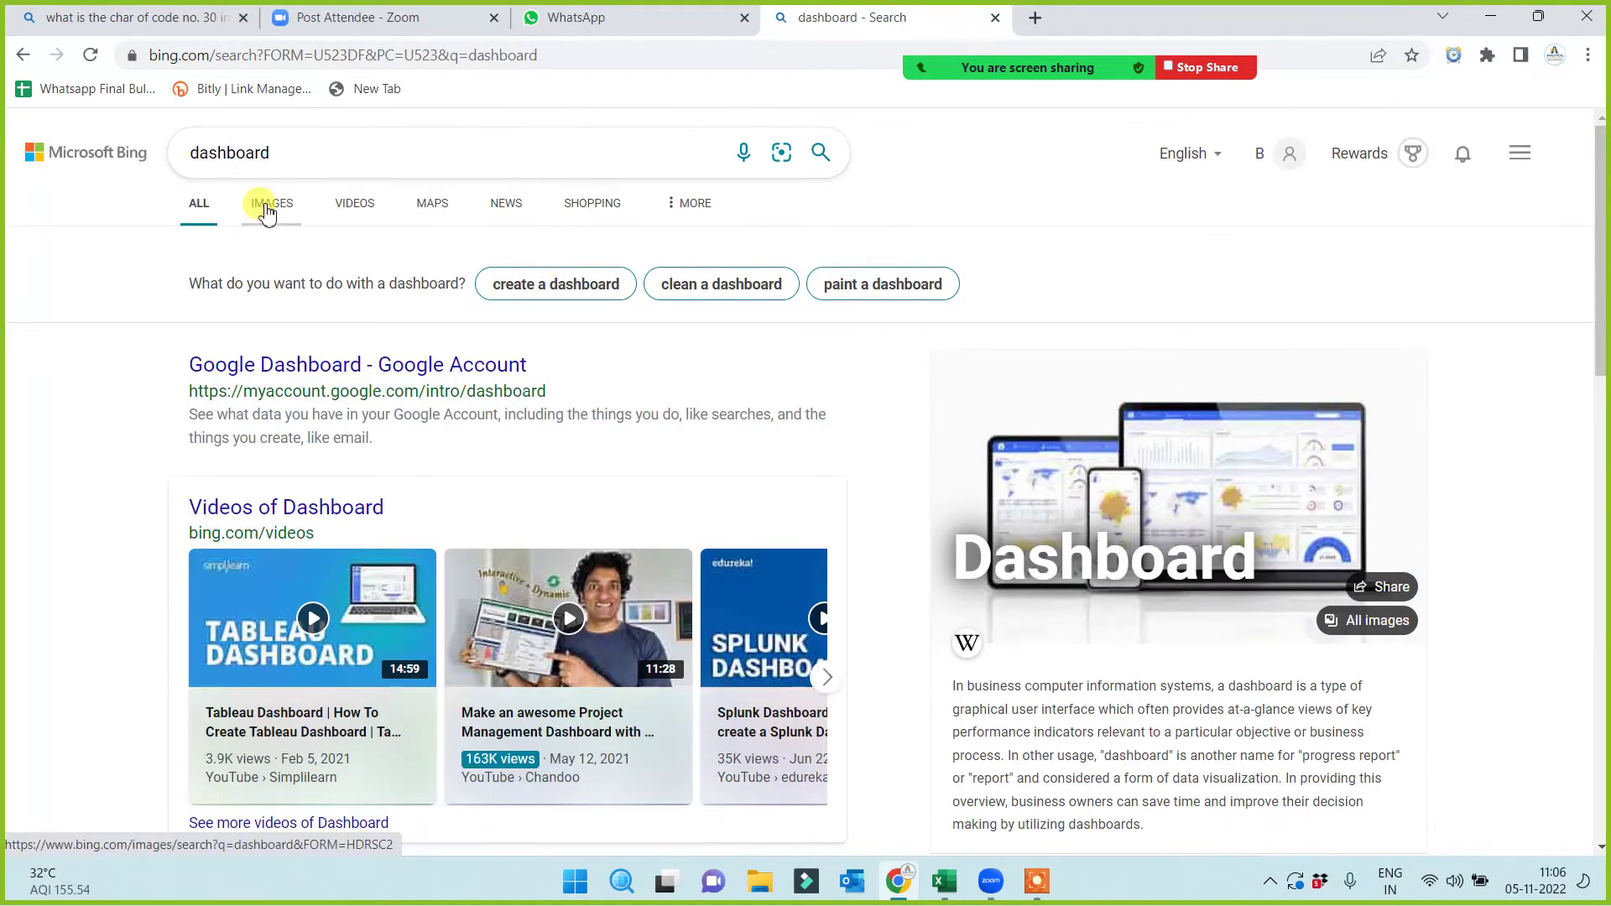
{"action": "left_click", "coordinate": [273, 205]}
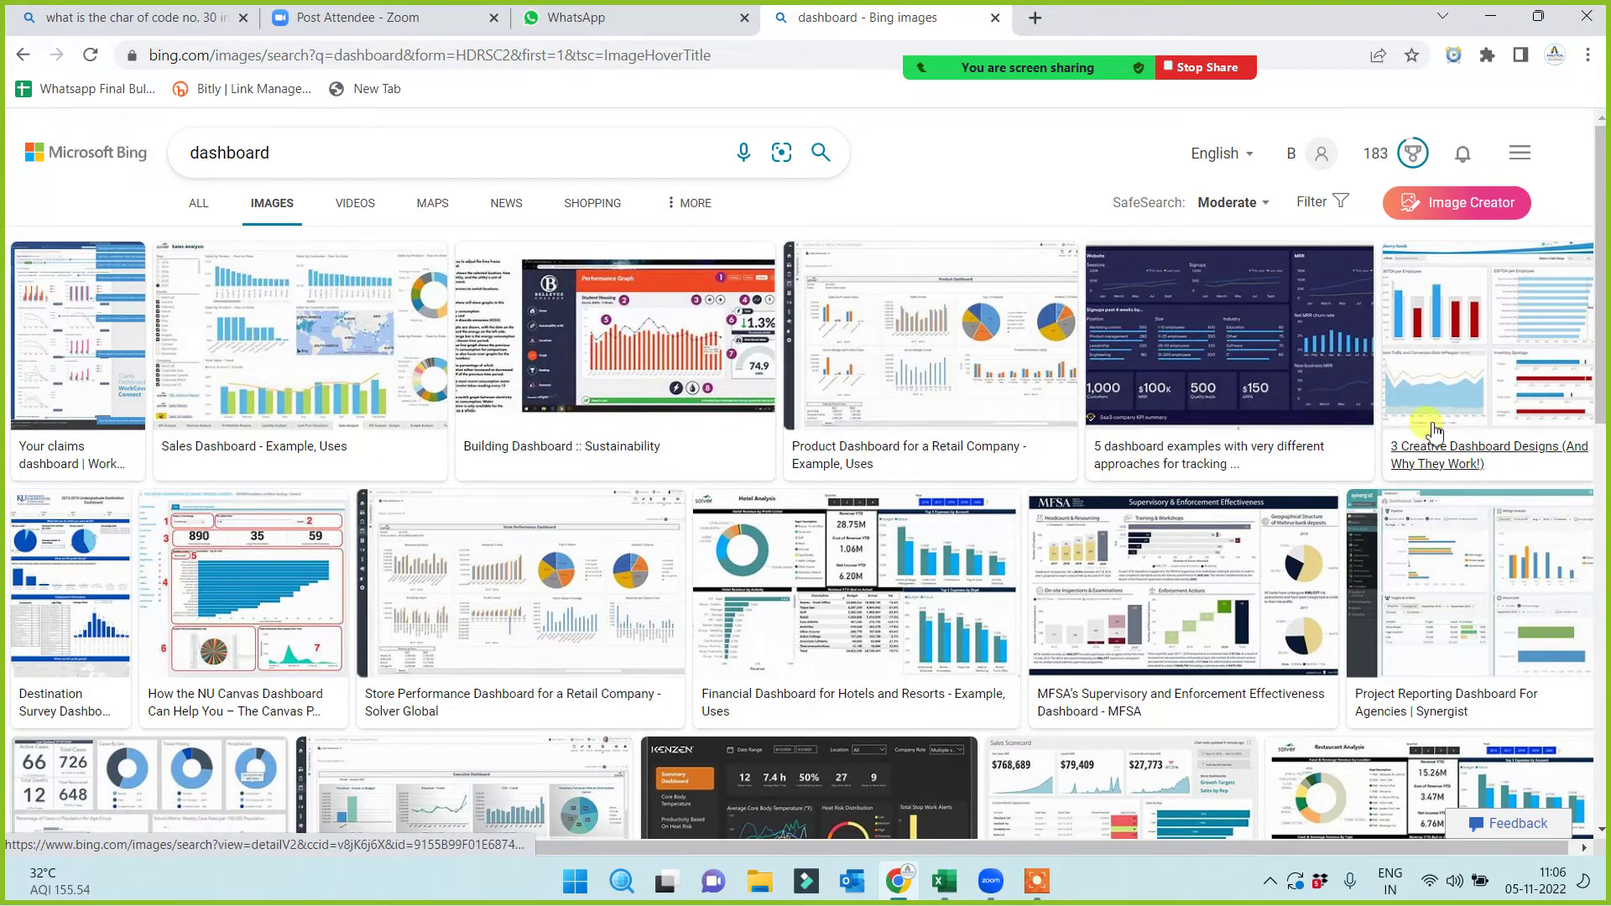
Browse down through the dashboard image results for design ideas, then return to the top
{"action": "scroll", "coordinate": [1342, 537], "scroll_direction": "down", "scroll_amount": 3}
{"action": "scroll", "coordinate": [953, 468], "scroll_direction": "up", "scroll_amount": 4}
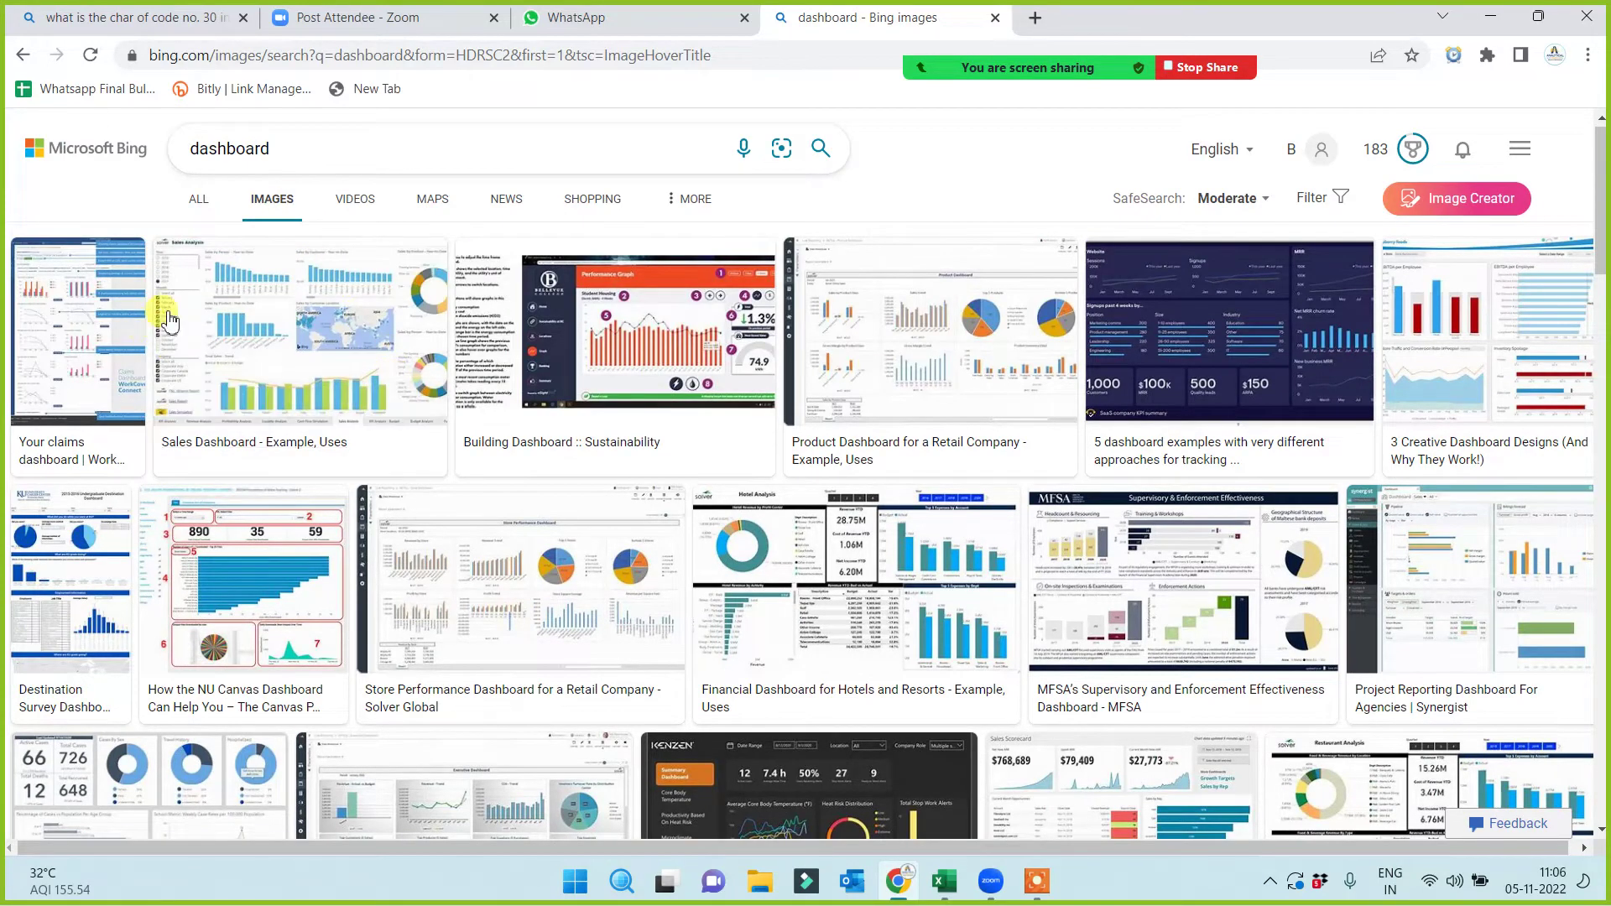
{"action": "scroll", "coordinate": [1585, 442], "scroll_direction": "down", "scroll_amount": 2}
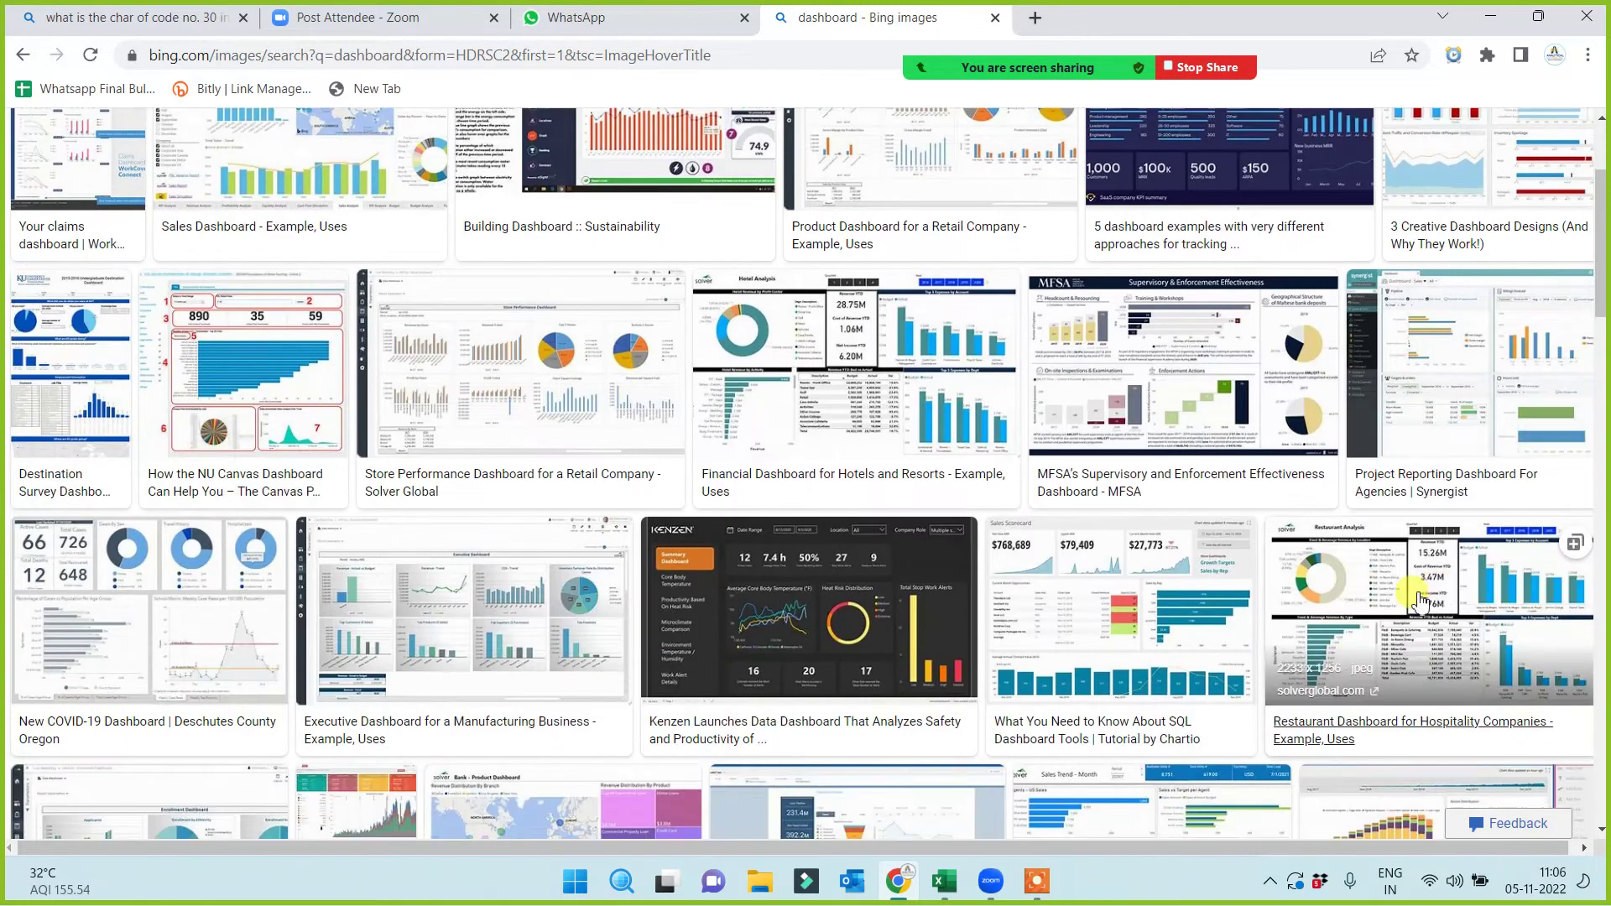
{"action": "scroll", "coordinate": [426, 526], "scroll_direction": "down", "scroll_amount": 3}
{"action": "scroll", "coordinate": [209, 537], "scroll_direction": "down", "scroll_amount": 2}
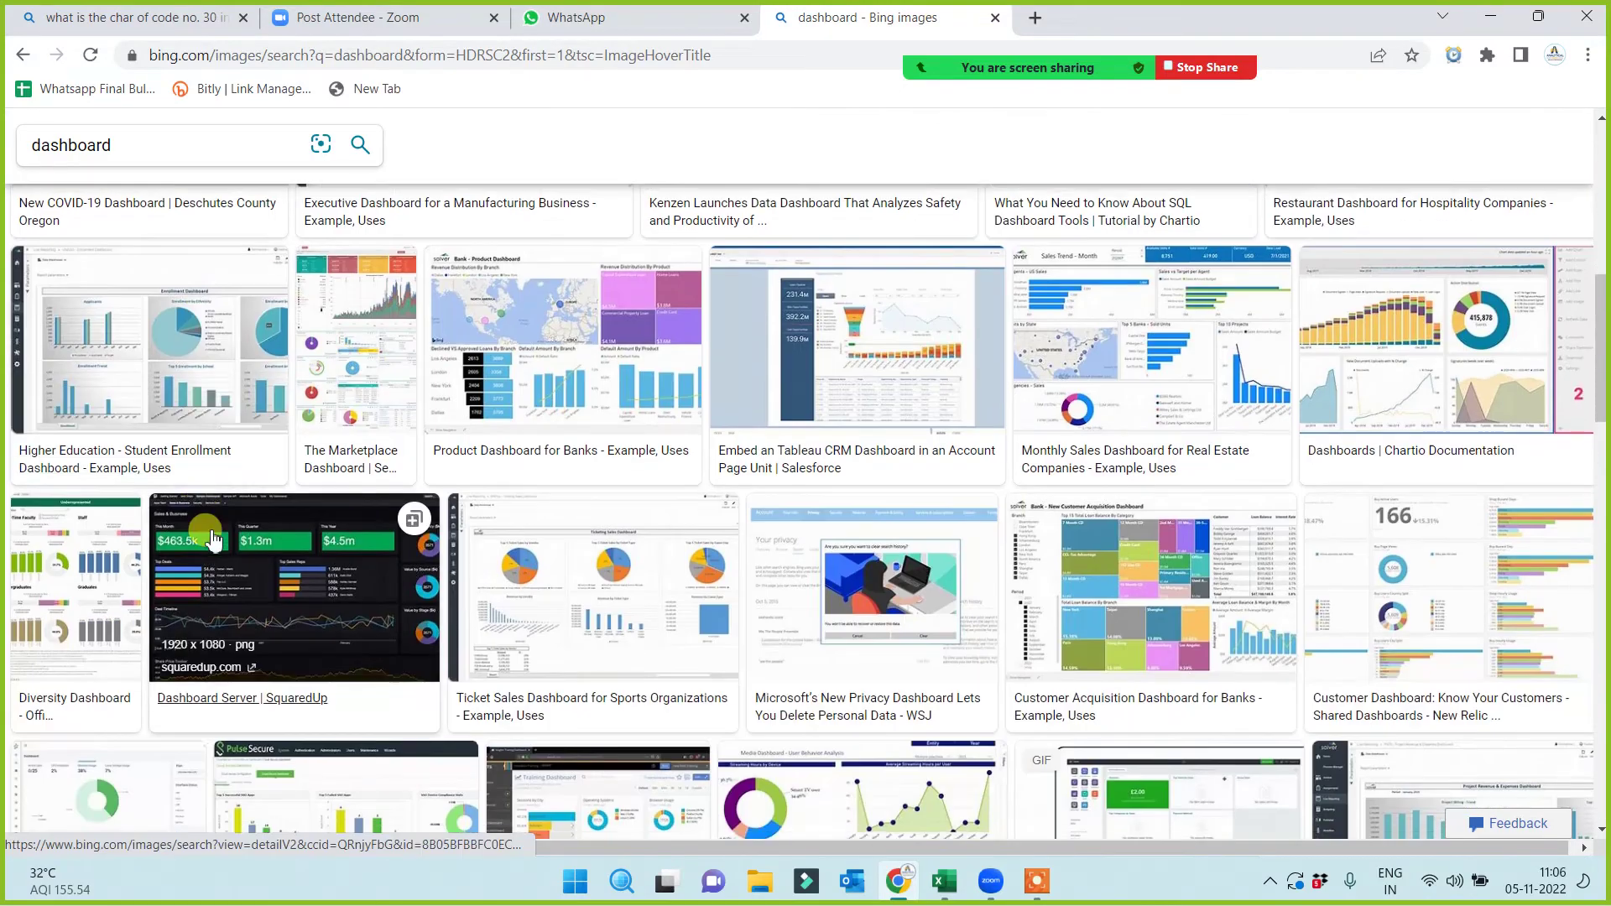
{"action": "scroll", "coordinate": [1335, 520], "scroll_direction": "down", "scroll_amount": 2}
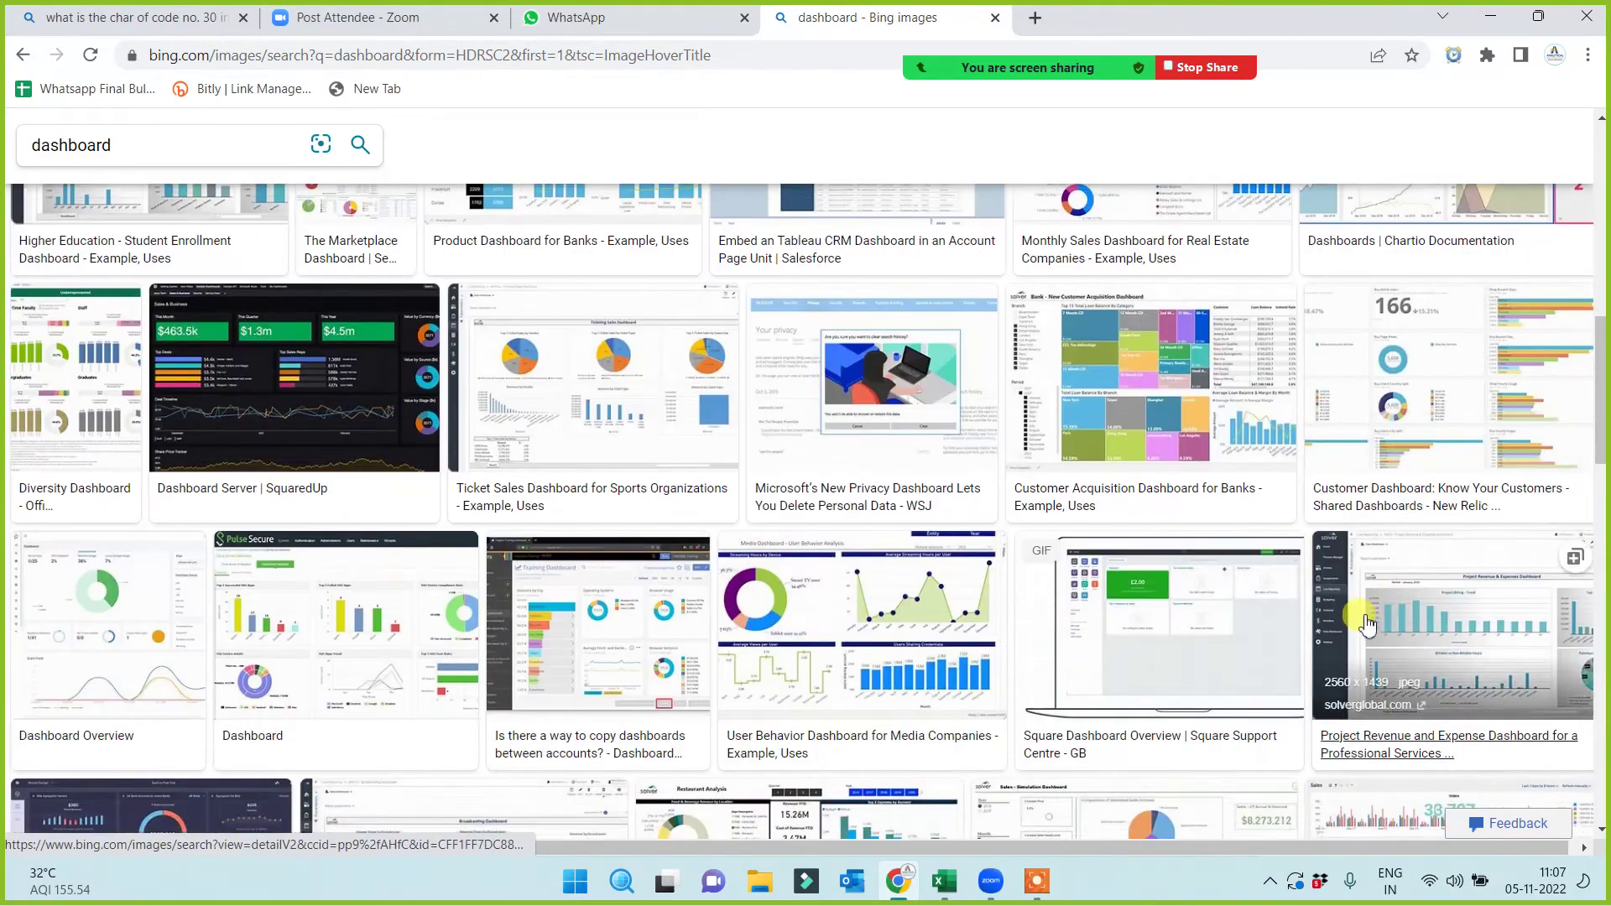
{"action": "scroll", "coordinate": [168, 644], "scroll_direction": "down", "scroll_amount": 3}
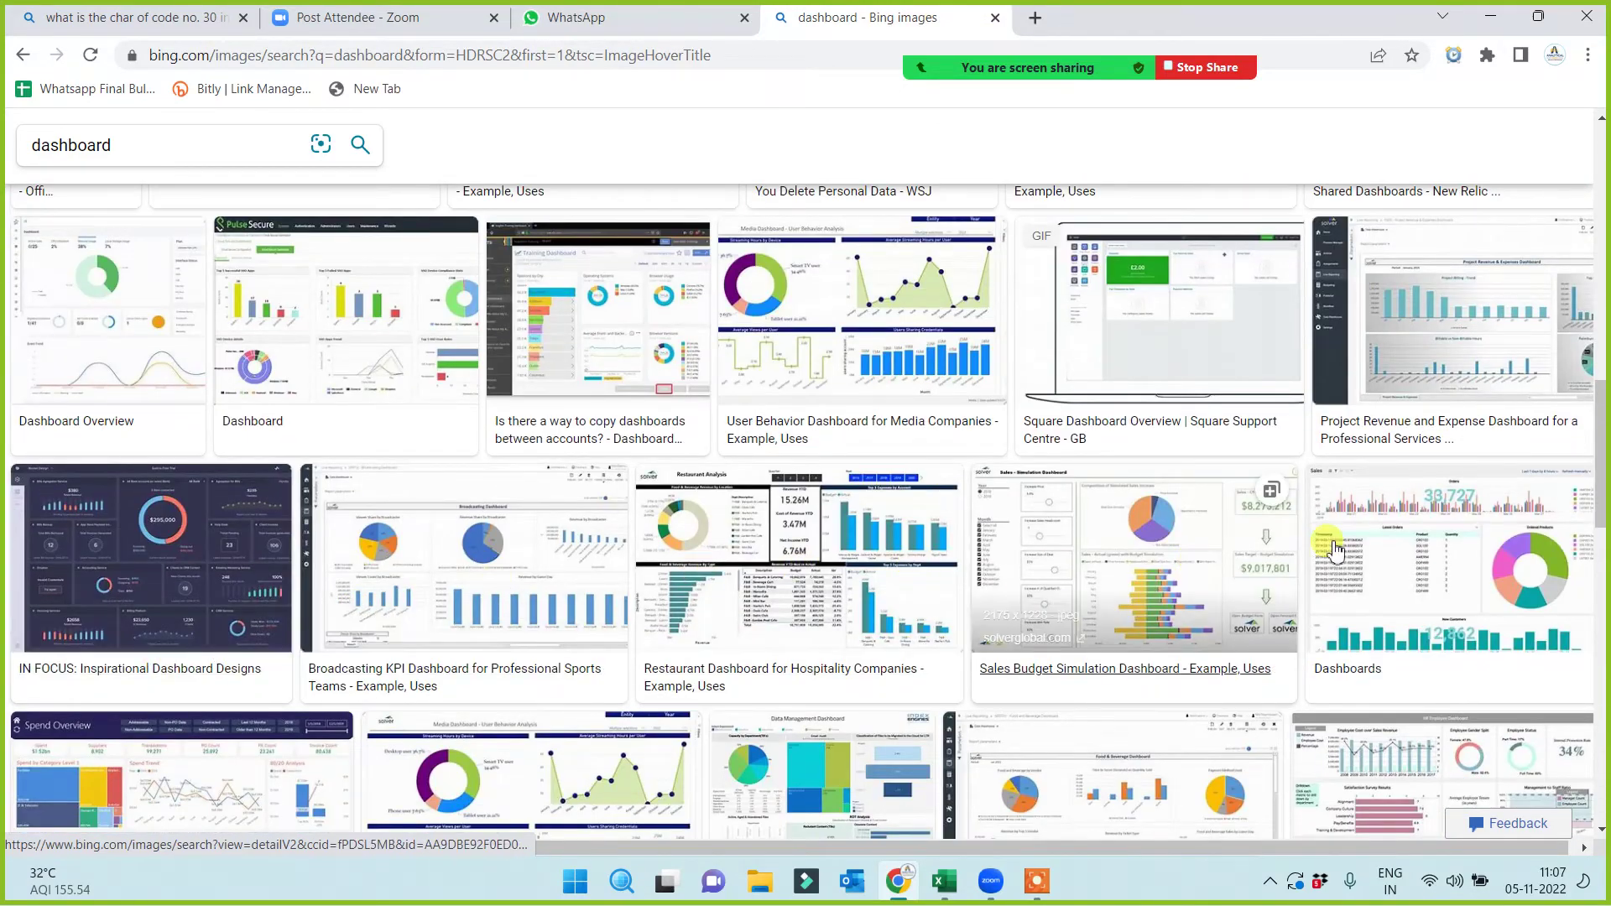
{"action": "scroll", "coordinate": [1426, 604], "scroll_direction": "down", "scroll_amount": 4}
{"action": "scroll", "coordinate": [138, 545], "scroll_direction": "down", "scroll_amount": 3}
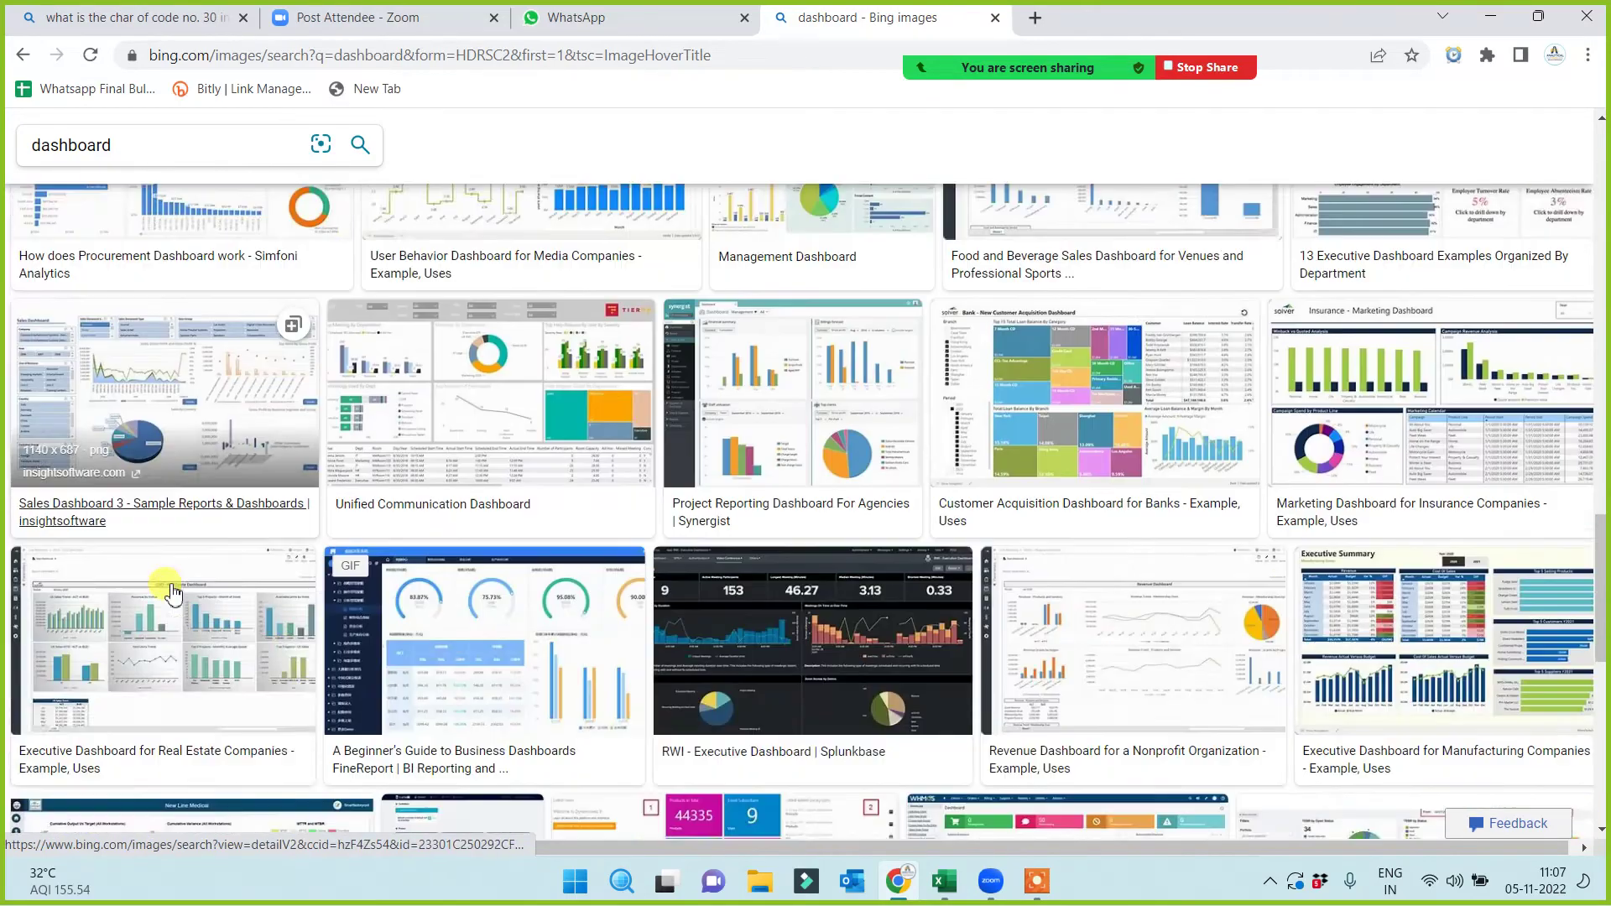
{"action": "scroll", "coordinate": [1447, 531], "scroll_direction": "down", "scroll_amount": 2}
{"action": "scroll", "coordinate": [1359, 575], "scroll_direction": "down", "scroll_amount": 3}
{"action": "scroll", "coordinate": [629, 537], "scroll_direction": "down", "scroll_amount": 4}
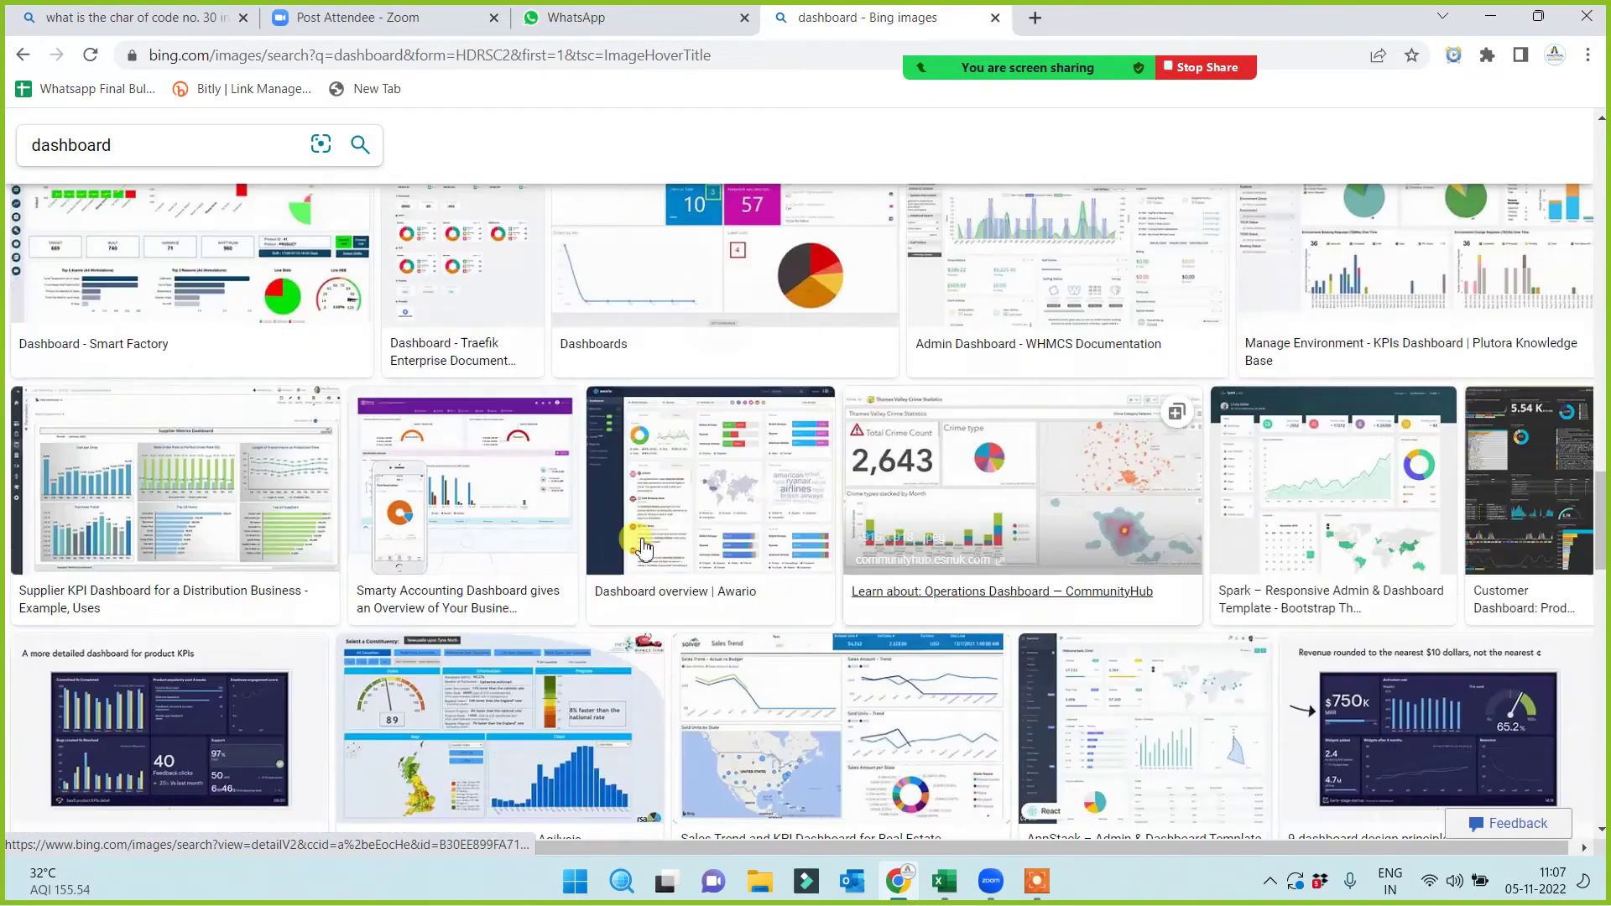
{"action": "scroll", "coordinate": [470, 596], "scroll_direction": "down", "scroll_amount": 2}
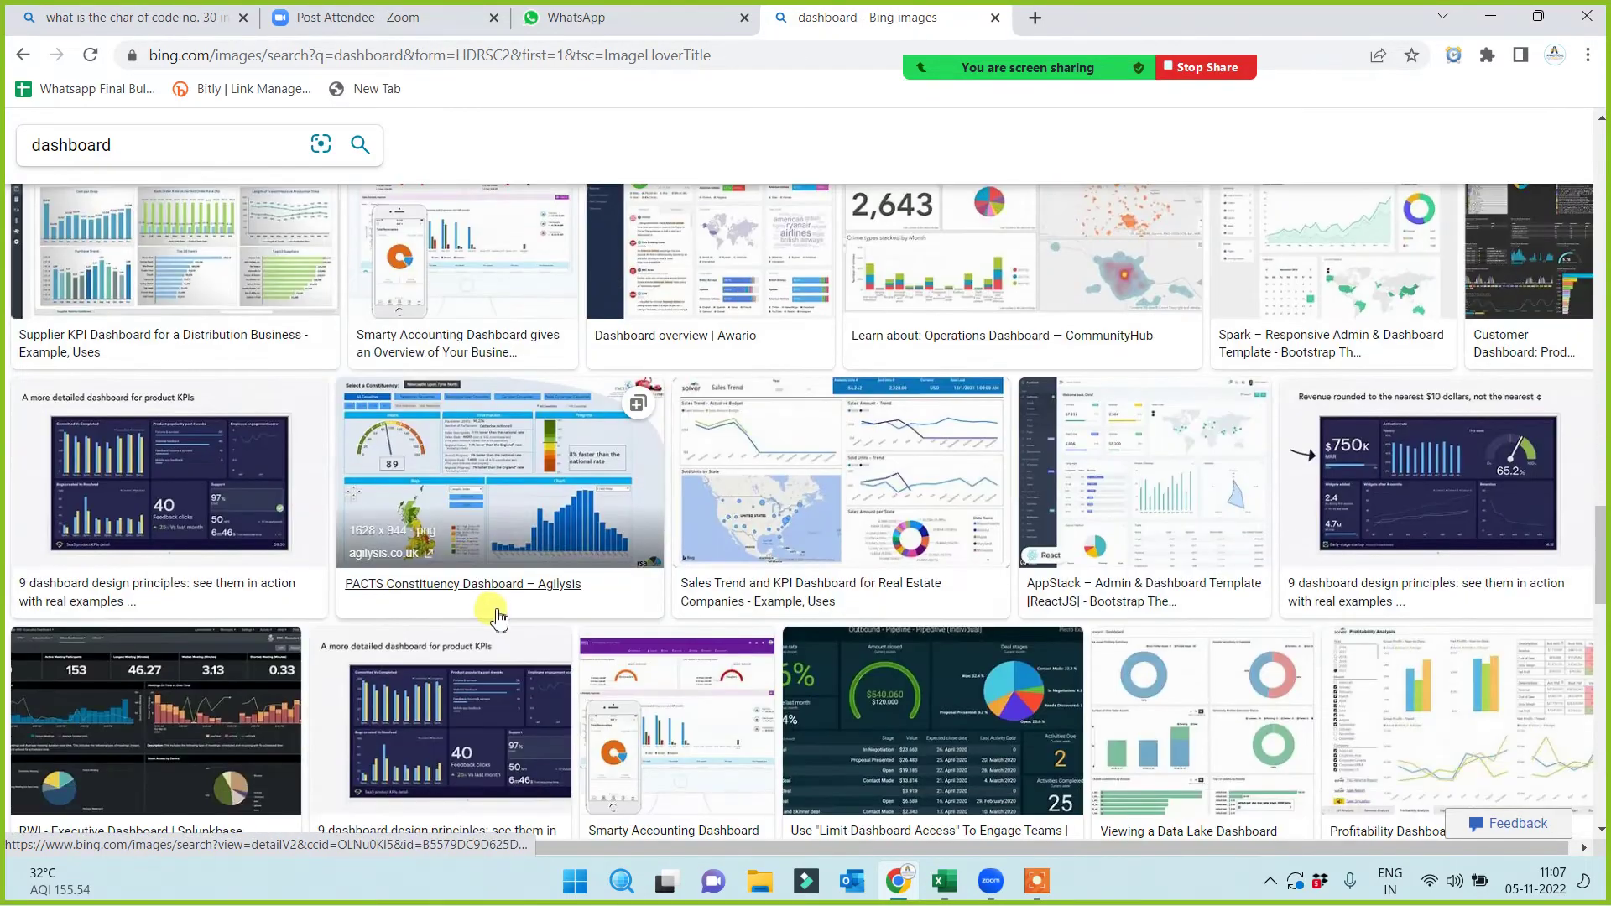
{"action": "scroll", "coordinate": [749, 625], "scroll_direction": "down", "scroll_amount": 2}
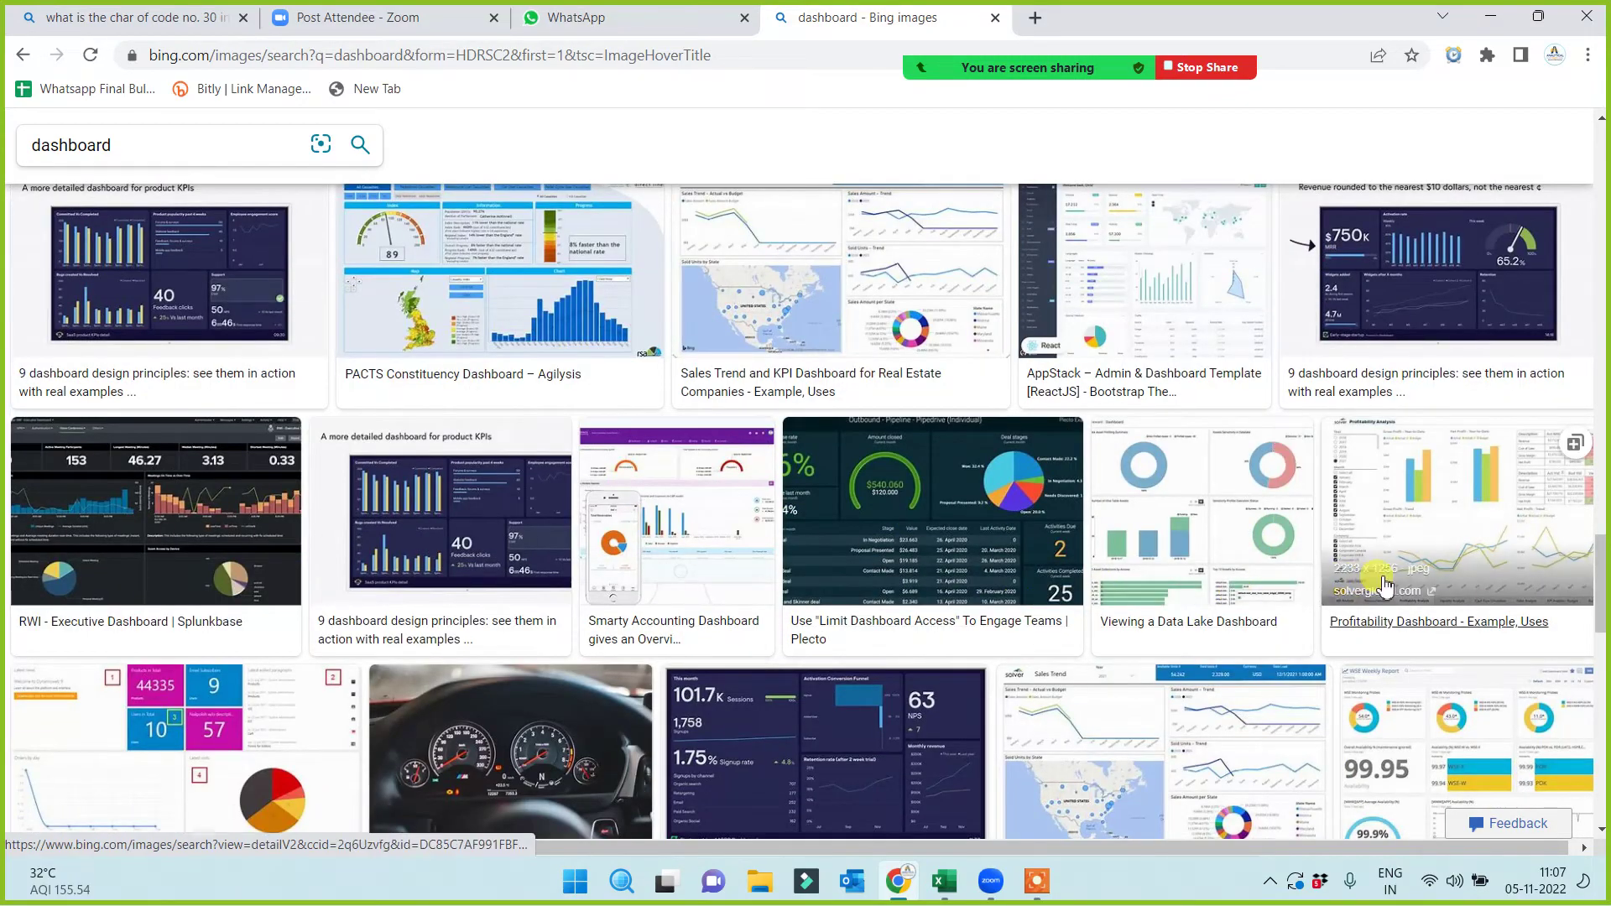
{"action": "scroll", "coordinate": [1460, 608], "scroll_direction": "down", "scroll_amount": 2}
{"action": "scroll", "coordinate": [1375, 638], "scroll_direction": "down", "scroll_amount": 2}
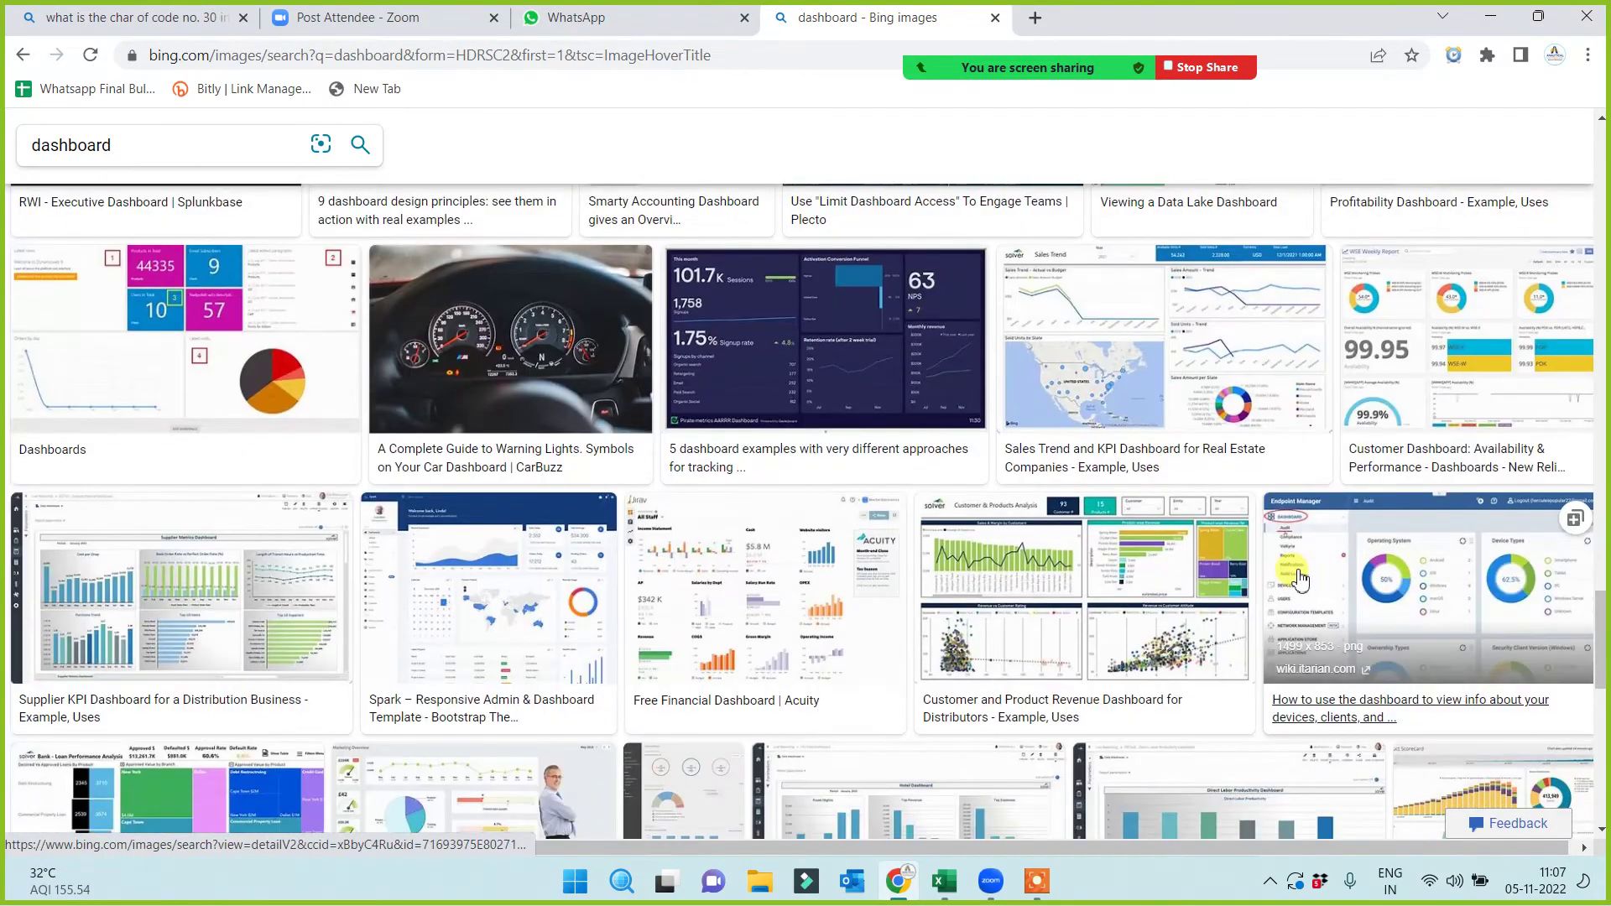
{"action": "scroll", "coordinate": [1301, 587], "scroll_direction": "down", "scroll_amount": 3}
{"action": "scroll", "coordinate": [1296, 585], "scroll_direction": "down", "scroll_amount": 3}
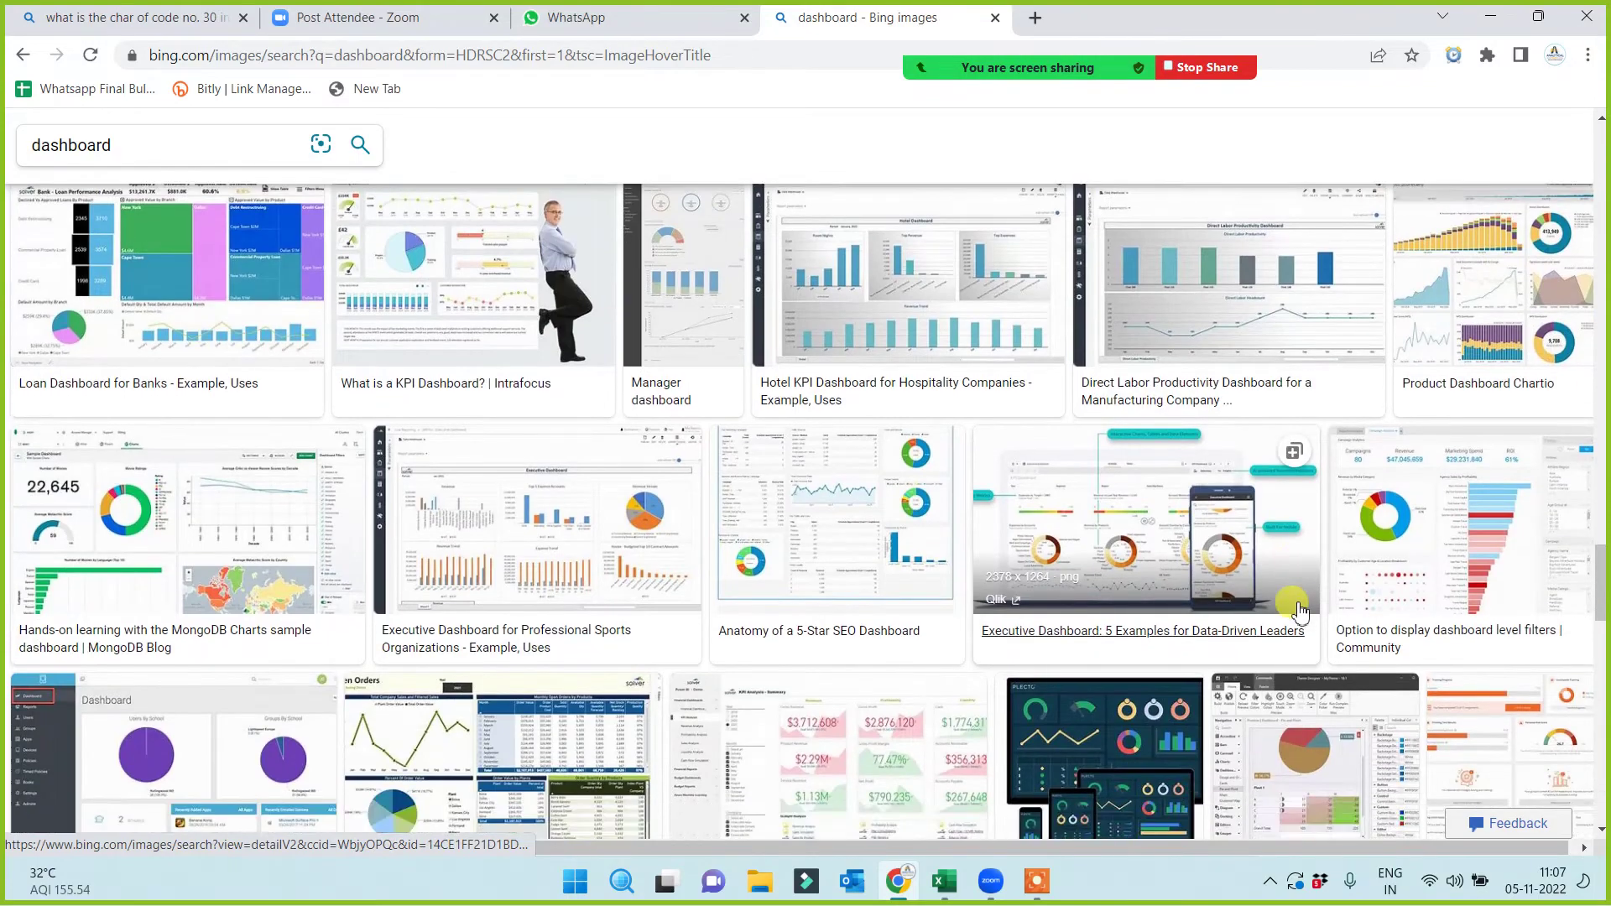
{"action": "scroll", "coordinate": [1298, 600], "scroll_direction": "down", "scroll_amount": 2}
{"action": "scroll", "coordinate": [1299, 606], "scroll_direction": "down", "scroll_amount": 2}
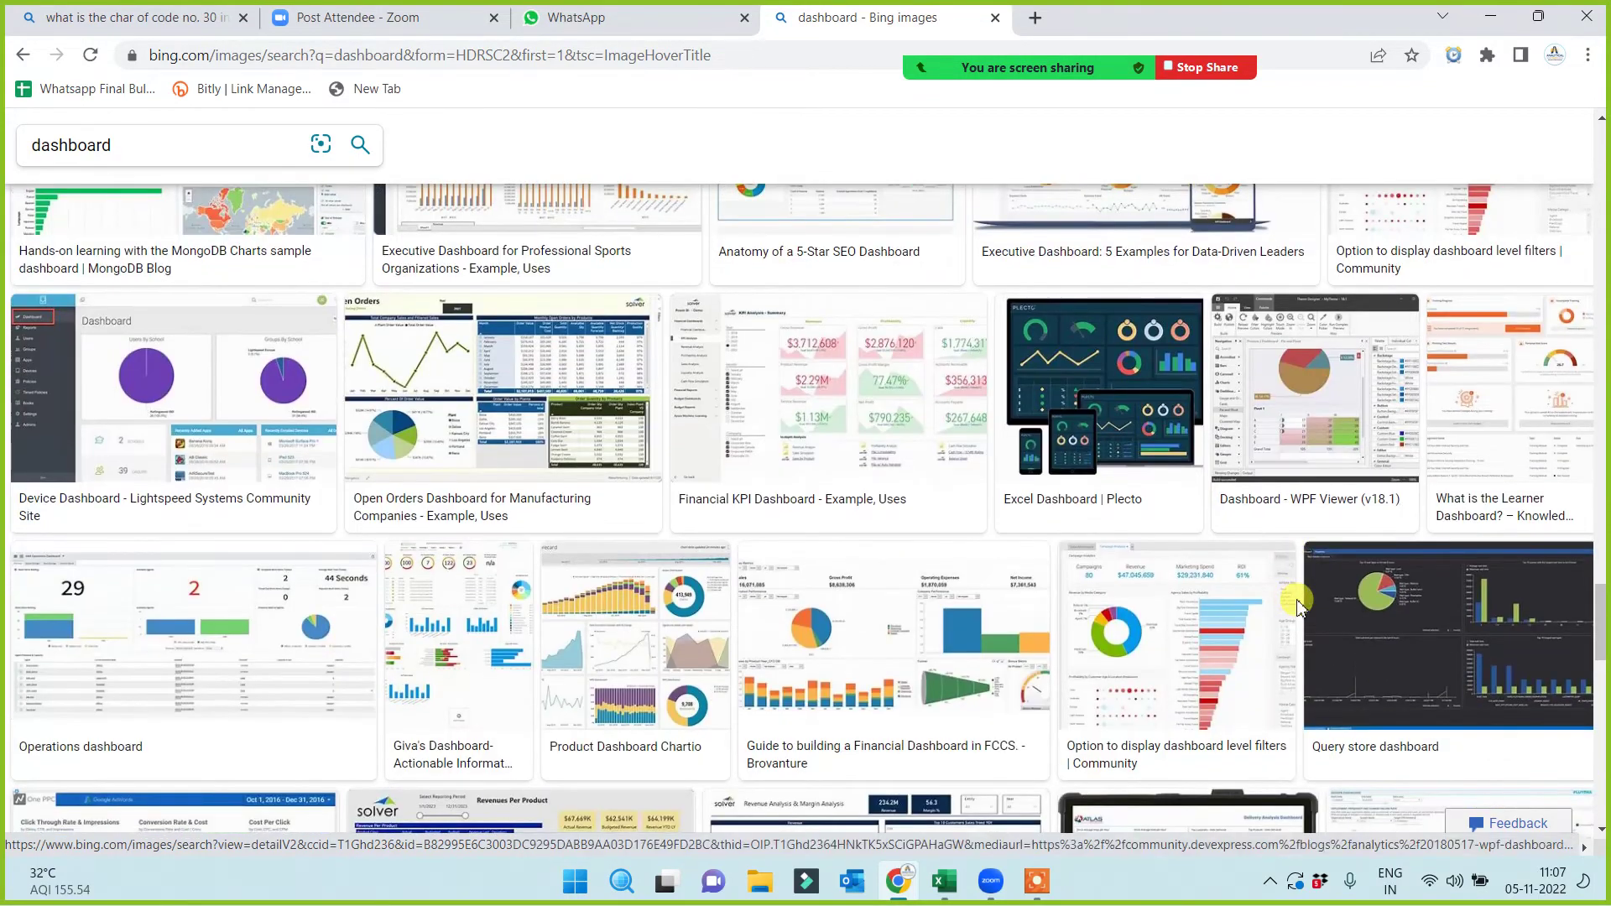
{"action": "scroll", "coordinate": [1298, 612], "scroll_direction": "down", "scroll_amount": 2}
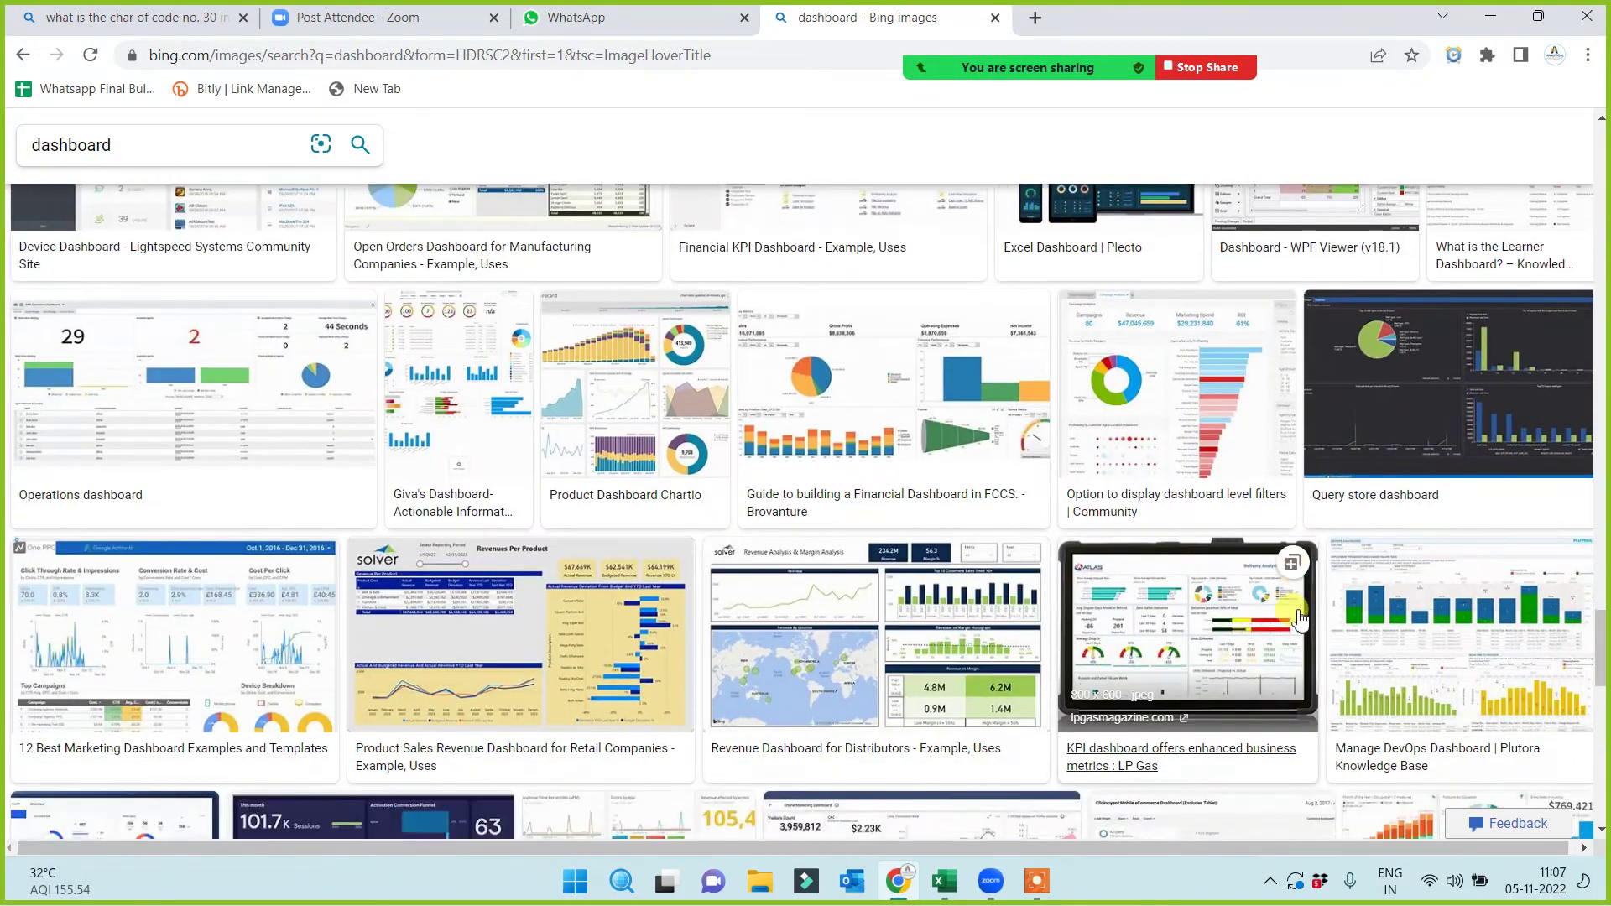
{"action": "scroll", "coordinate": [1297, 612], "scroll_direction": "down", "scroll_amount": 3}
{"action": "scroll", "coordinate": [1298, 614], "scroll_direction": "down", "scroll_amount": 2}
{"action": "scroll", "coordinate": [1041, 672], "scroll_direction": "down", "scroll_amount": 3}
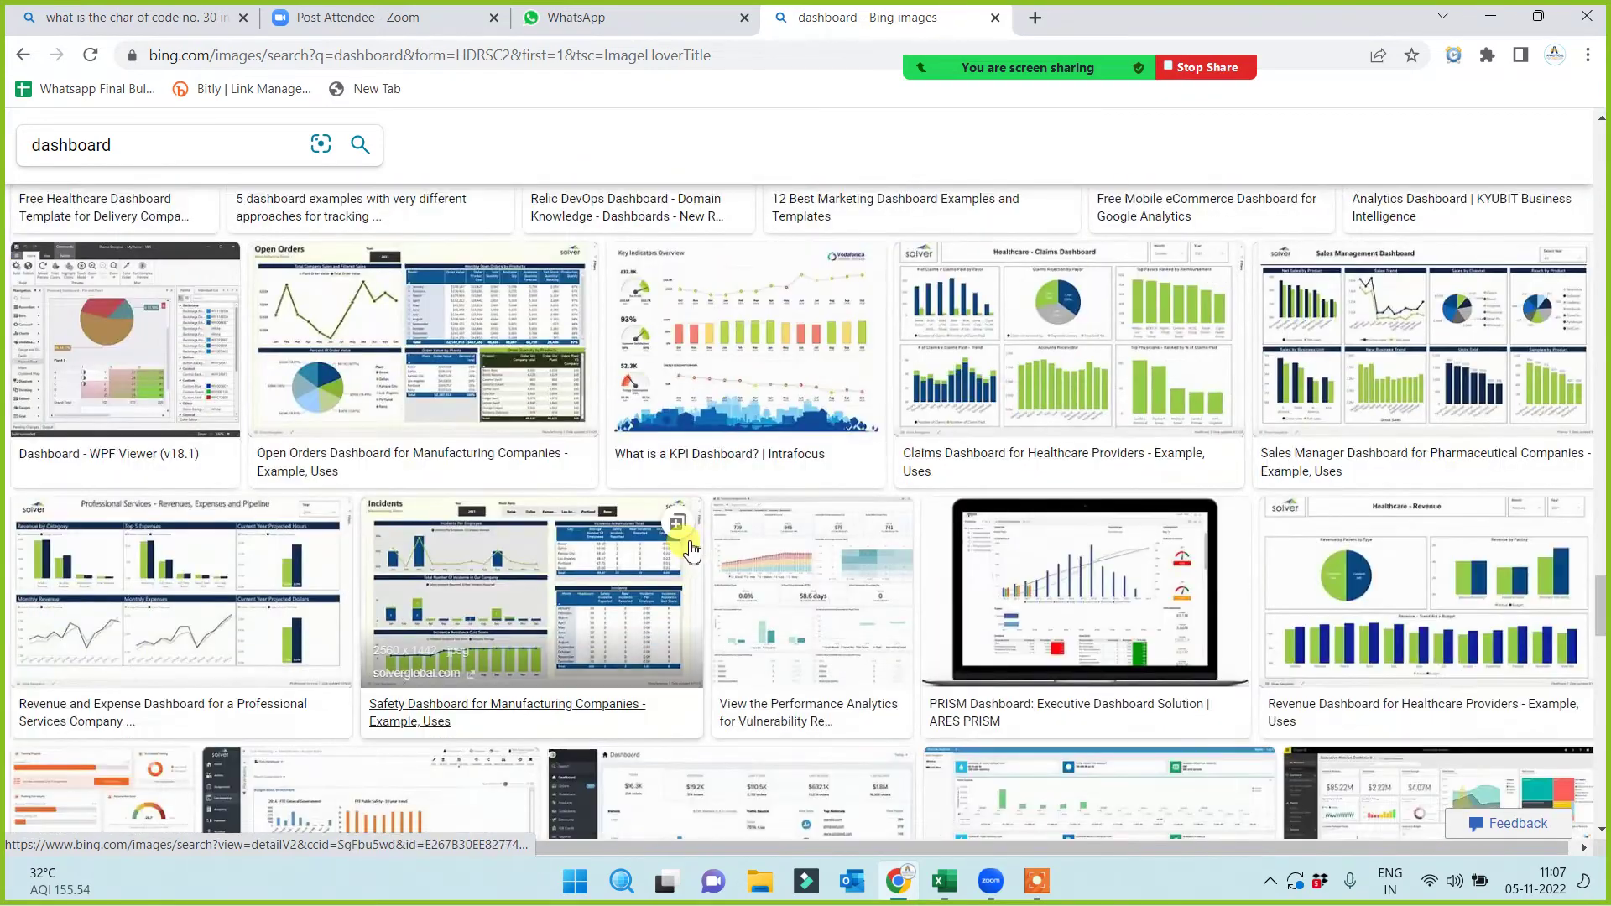
{"action": "scroll", "coordinate": [697, 553], "scroll_direction": "down", "scroll_amount": 5}
{"action": "scroll", "coordinate": [697, 556], "scroll_direction": "up", "scroll_amount": 2}
{"action": "scroll", "coordinate": [700, 560], "scroll_direction": "down", "scroll_amount": 2}
{"action": "scroll", "coordinate": [713, 566], "scroll_direction": "down", "scroll_amount": 5}
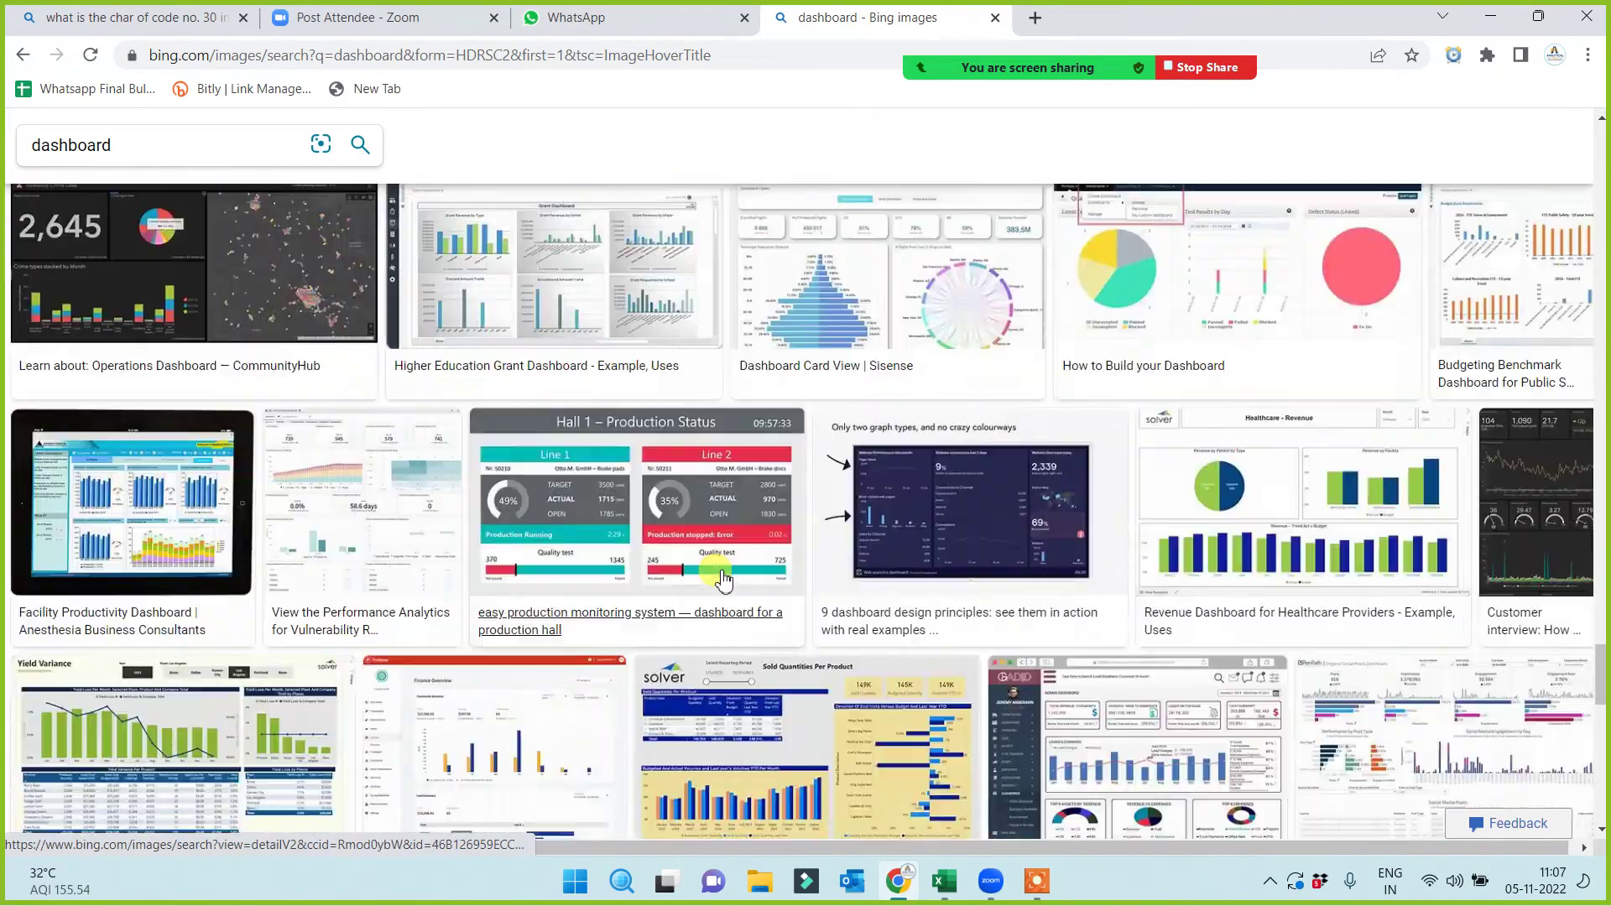
{"action": "scroll", "coordinate": [733, 594], "scroll_direction": "down", "scroll_amount": 2}
{"action": "scroll", "coordinate": [733, 594], "scroll_direction": "down", "scroll_amount": 3}
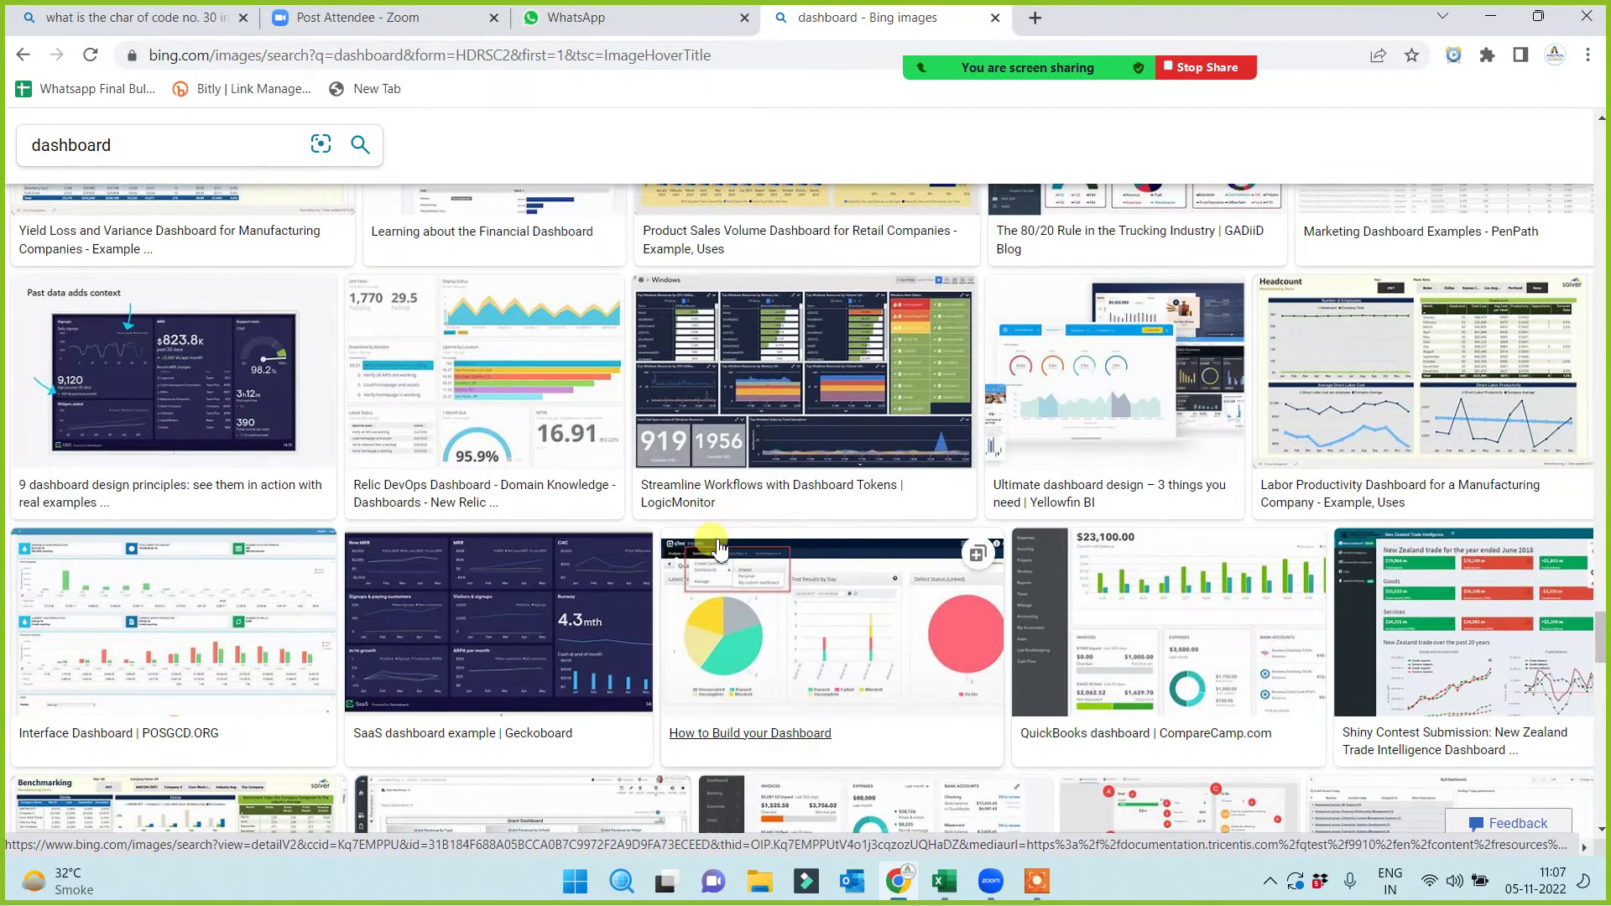
{"action": "scroll", "coordinate": [713, 541], "scroll_direction": "down", "scroll_amount": 3}
{"action": "scroll", "coordinate": [715, 549], "scroll_direction": "down", "scroll_amount": 3}
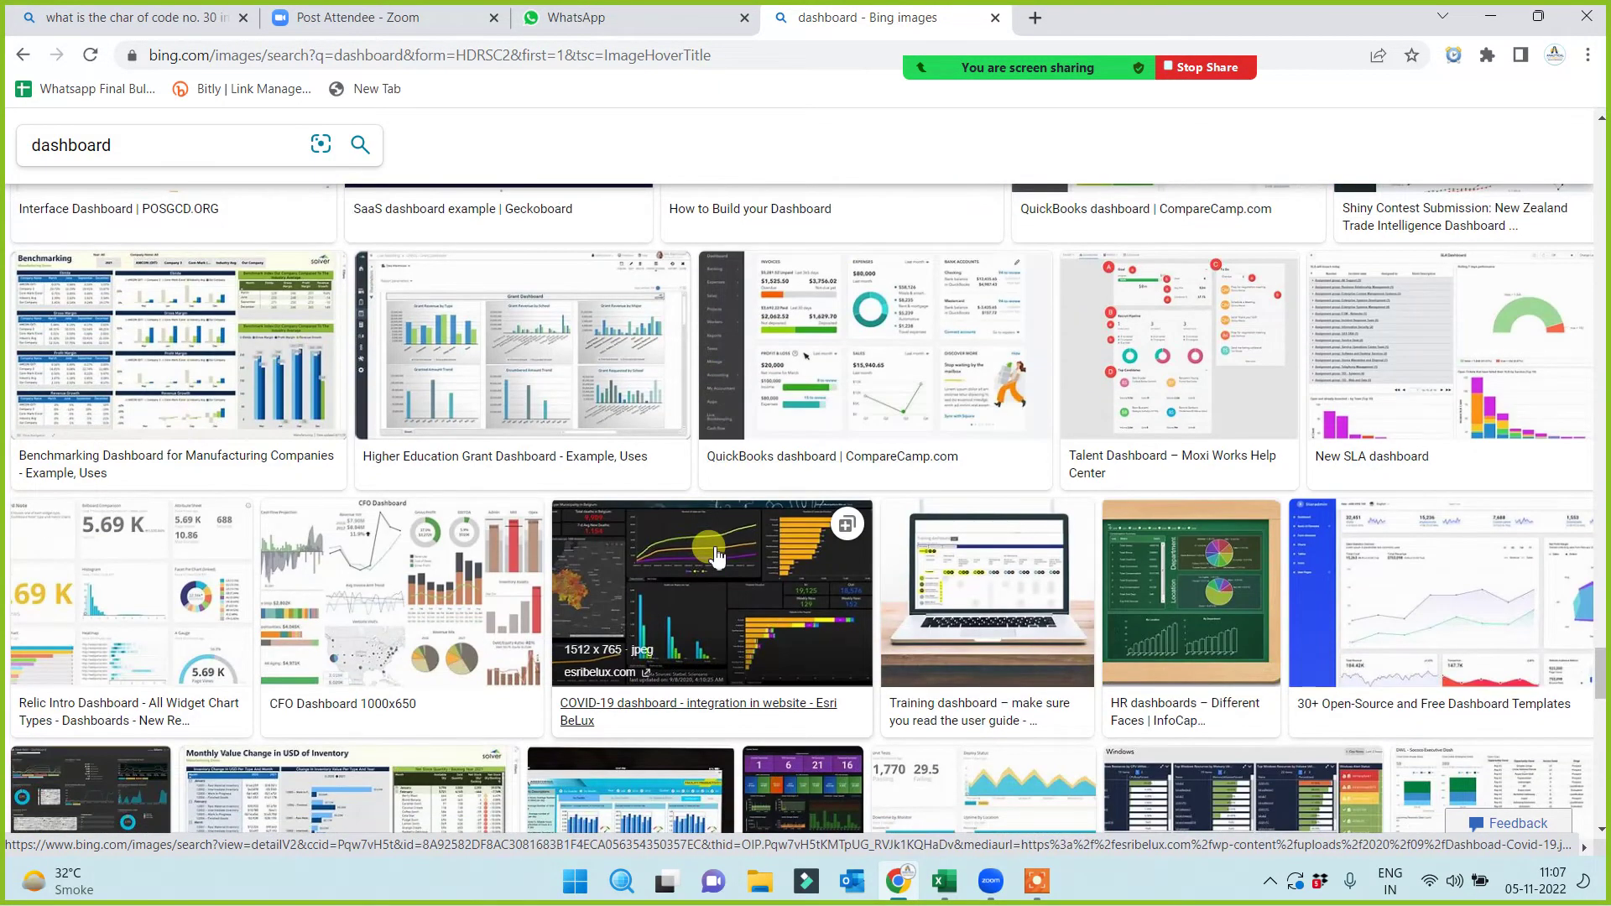
{"action": "scroll", "coordinate": [715, 554], "scroll_direction": "down", "scroll_amount": 2}
{"action": "scroll", "coordinate": [715, 554], "scroll_direction": "down", "scroll_amount": 3}
{"action": "scroll", "coordinate": [714, 554], "scroll_direction": "down", "scroll_amount": 6}
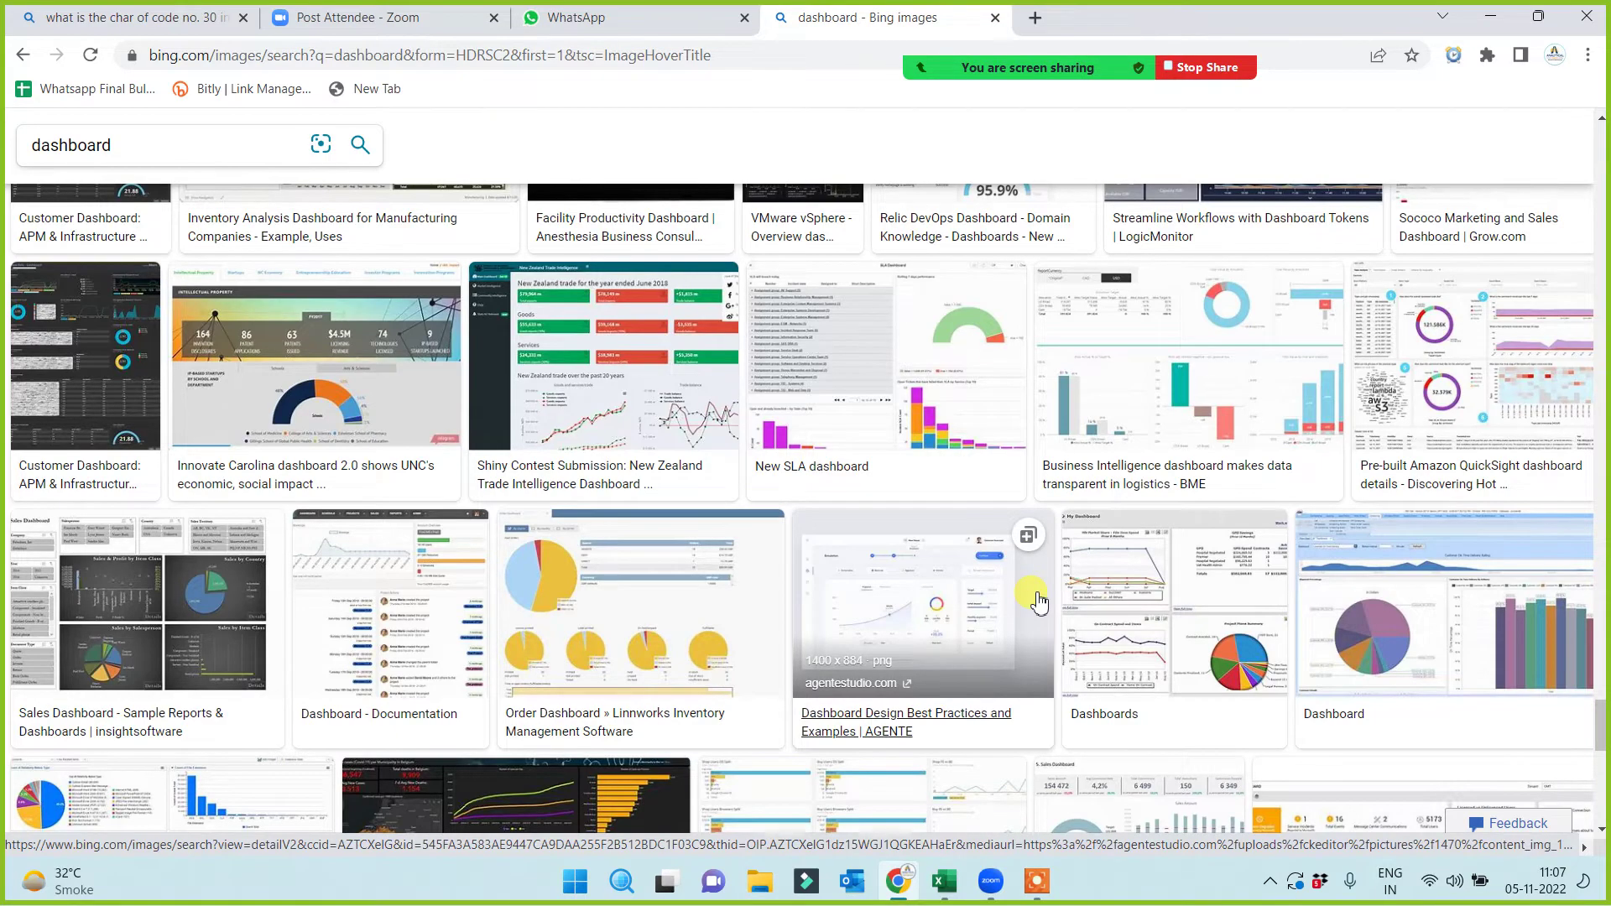
{"action": "scroll", "coordinate": [1038, 600], "scroll_direction": "down", "scroll_amount": 3}
{"action": "scroll", "coordinate": [956, 592], "scroll_direction": "down", "scroll_amount": 4}
{"action": "scroll", "coordinate": [880, 579], "scroll_direction": "down", "scroll_amount": 1}
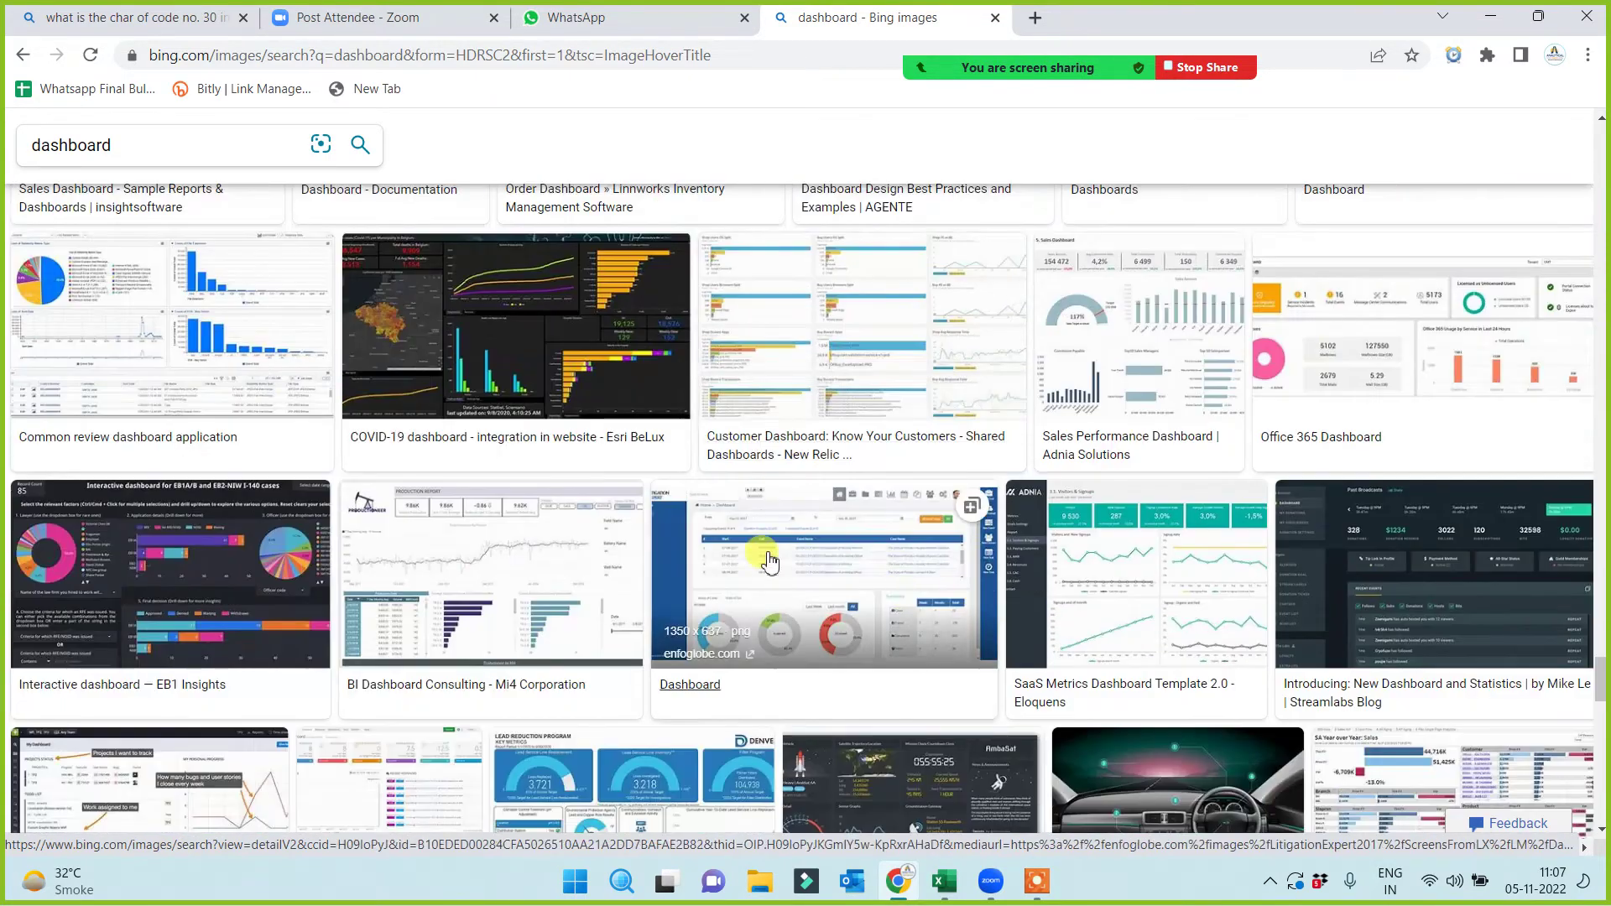
{"action": "scroll", "coordinate": [769, 561], "scroll_direction": "down", "scroll_amount": 2}
{"action": "scroll", "coordinate": [769, 560], "scroll_direction": "down", "scroll_amount": 5}
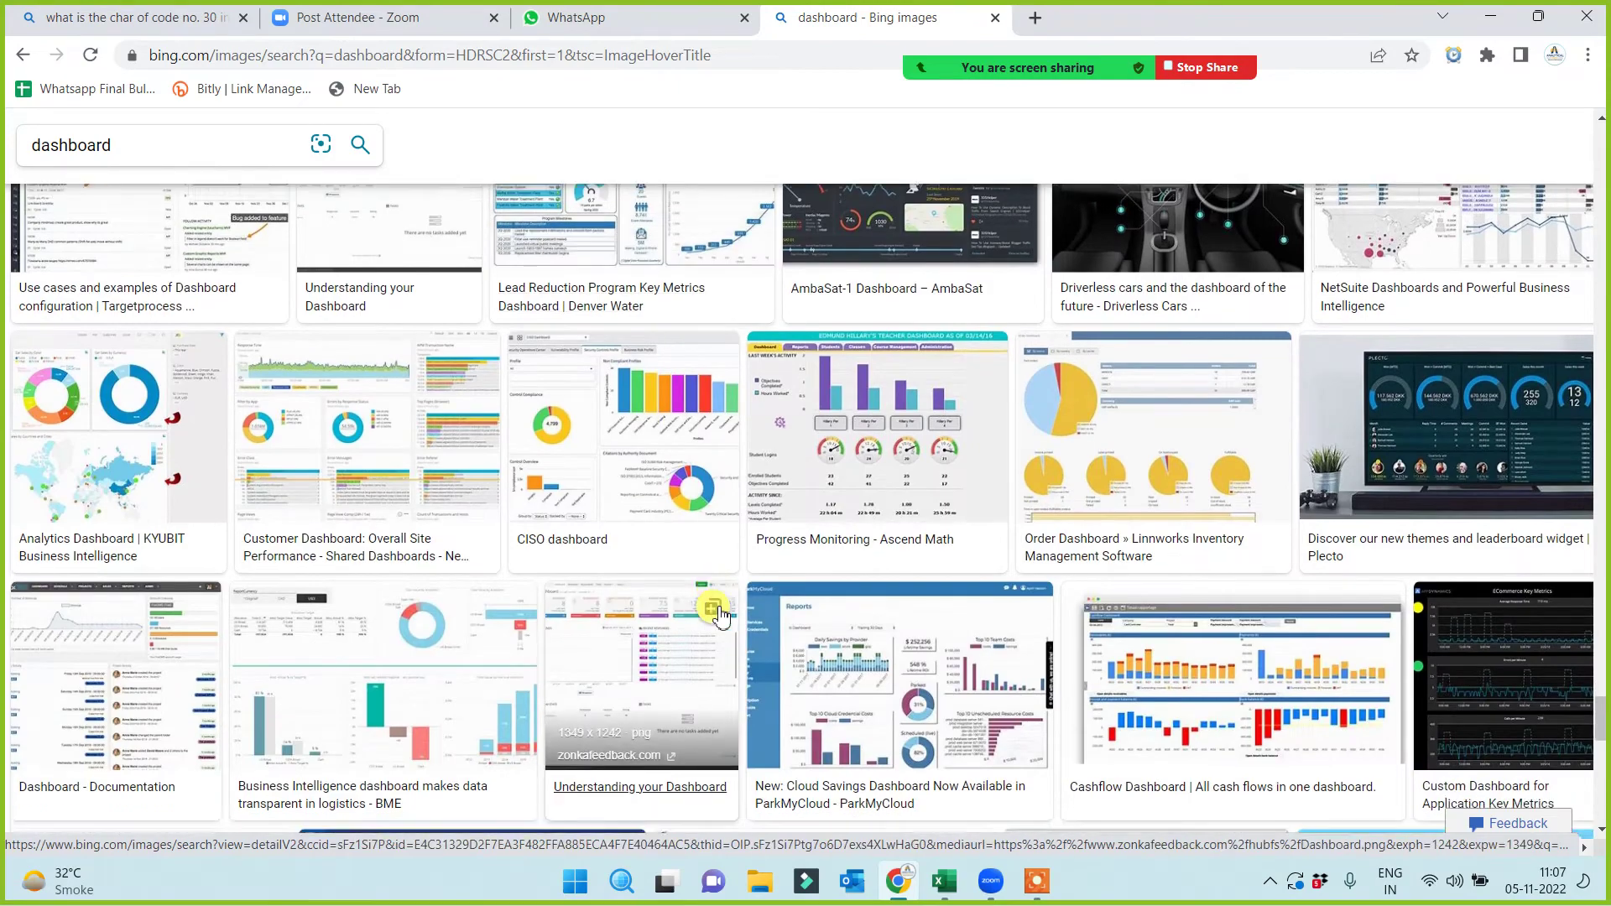
{"action": "scroll", "coordinate": [722, 615], "scroll_direction": "down", "scroll_amount": 5}
{"action": "scroll", "coordinate": [721, 614], "scroll_direction": "down", "scroll_amount": 1}
{"action": "scroll", "coordinate": [721, 615], "scroll_direction": "down", "scroll_amount": 3}
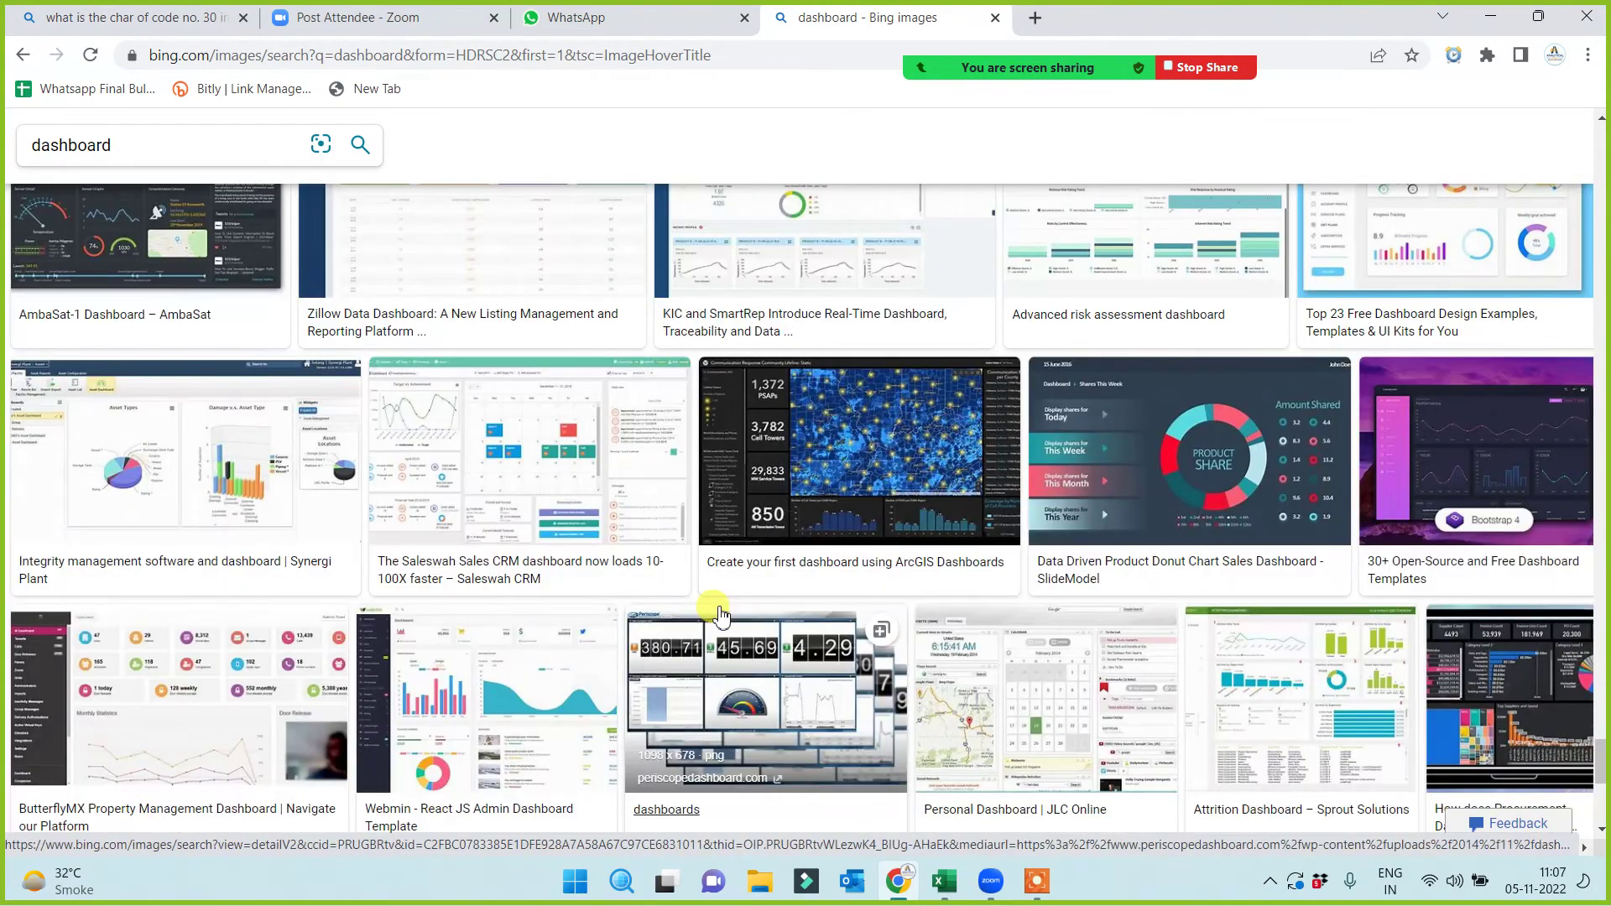
{"action": "scroll", "coordinate": [721, 615], "scroll_direction": "down", "scroll_amount": 3}
{"action": "scroll", "coordinate": [720, 615], "scroll_direction": "down", "scroll_amount": 5}
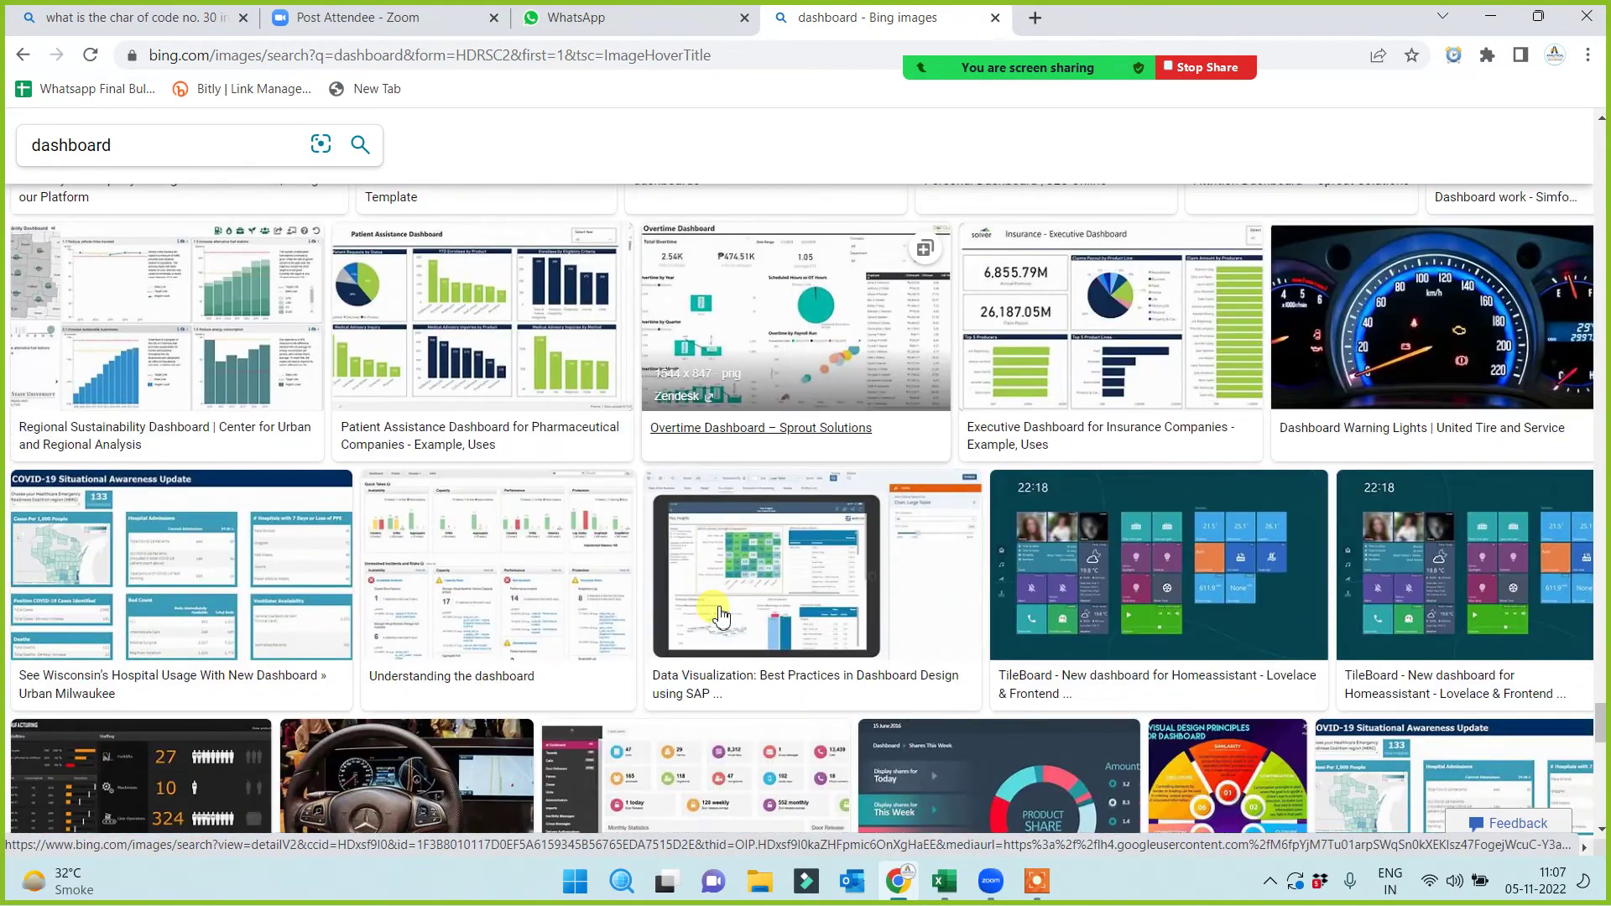
{"action": "scroll", "coordinate": [720, 615], "scroll_direction": "down", "scroll_amount": 5}
{"action": "scroll", "coordinate": [720, 615], "scroll_direction": "down", "scroll_amount": 4}
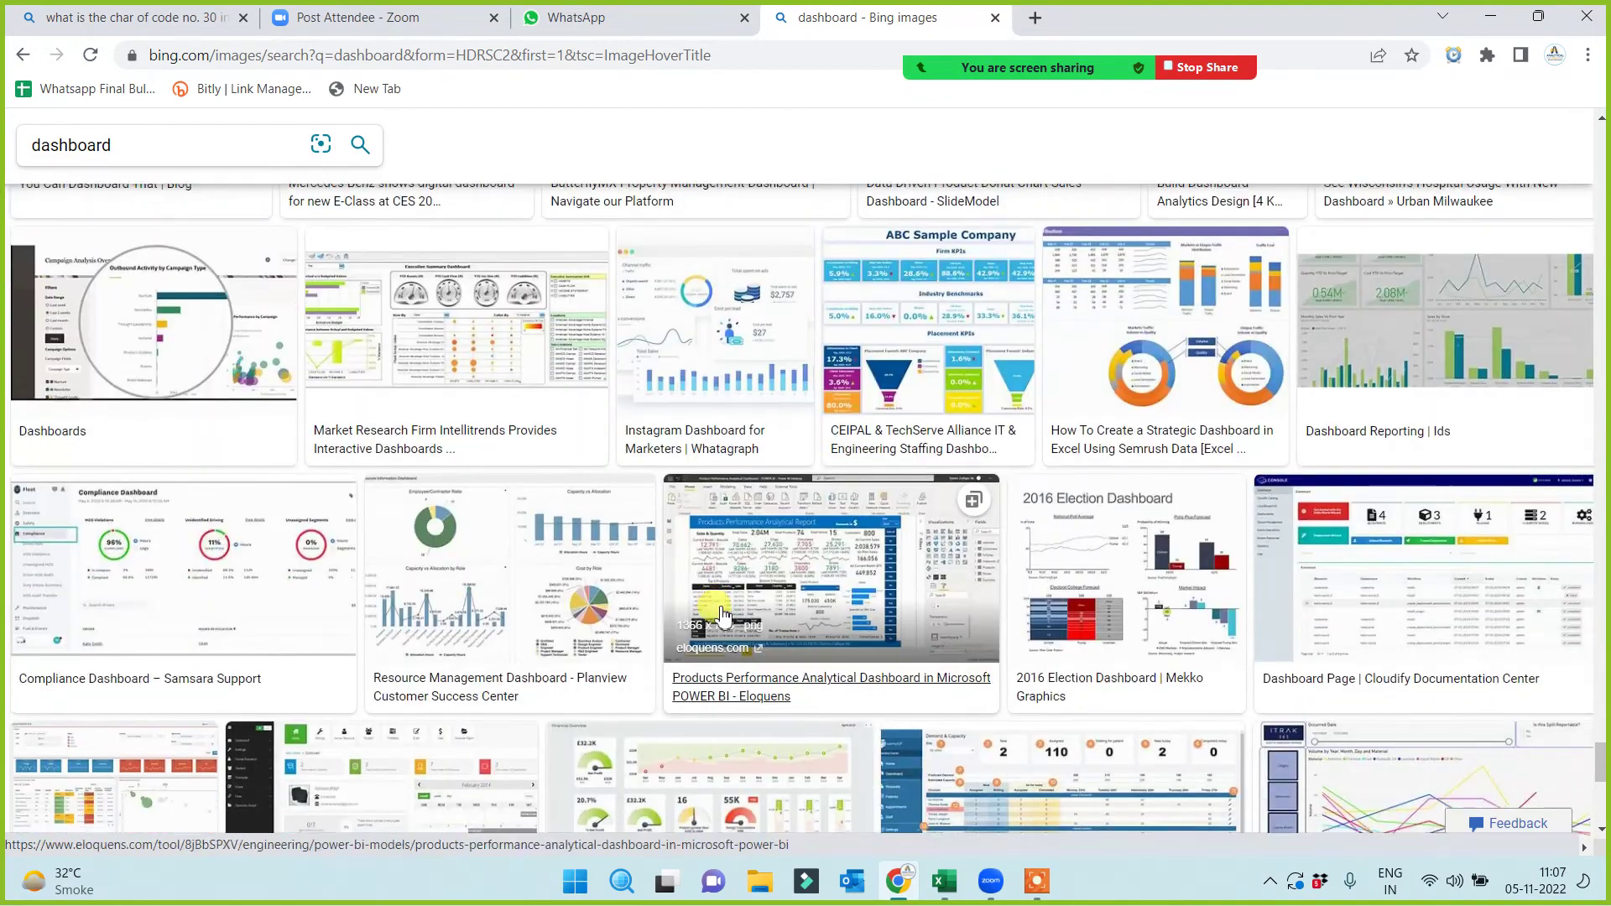
{"action": "scroll", "coordinate": [720, 615], "scroll_direction": "down", "scroll_amount": 5}
{"action": "scroll", "coordinate": [719, 615], "scroll_direction": "down", "scroll_amount": 2}
{"action": "scroll", "coordinate": [723, 618], "scroll_direction": "down", "scroll_amount": 2}
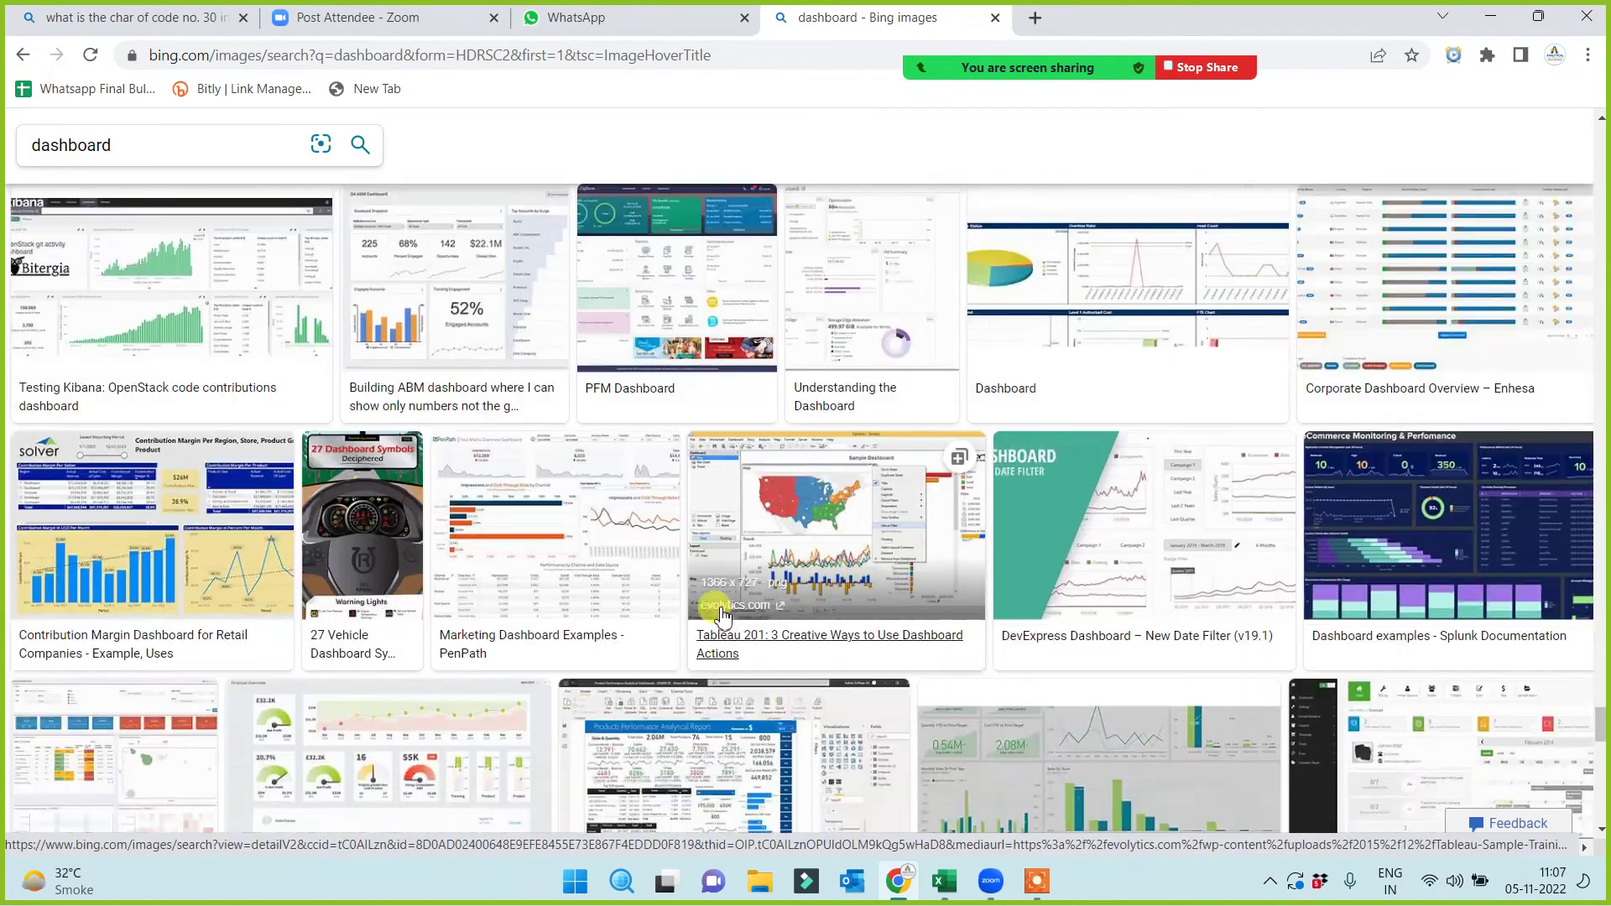
{"action": "scroll", "coordinate": [723, 618], "scroll_direction": "down", "scroll_amount": 3}
{"action": "scroll", "coordinate": [723, 619], "scroll_direction": "down", "scroll_amount": 4}
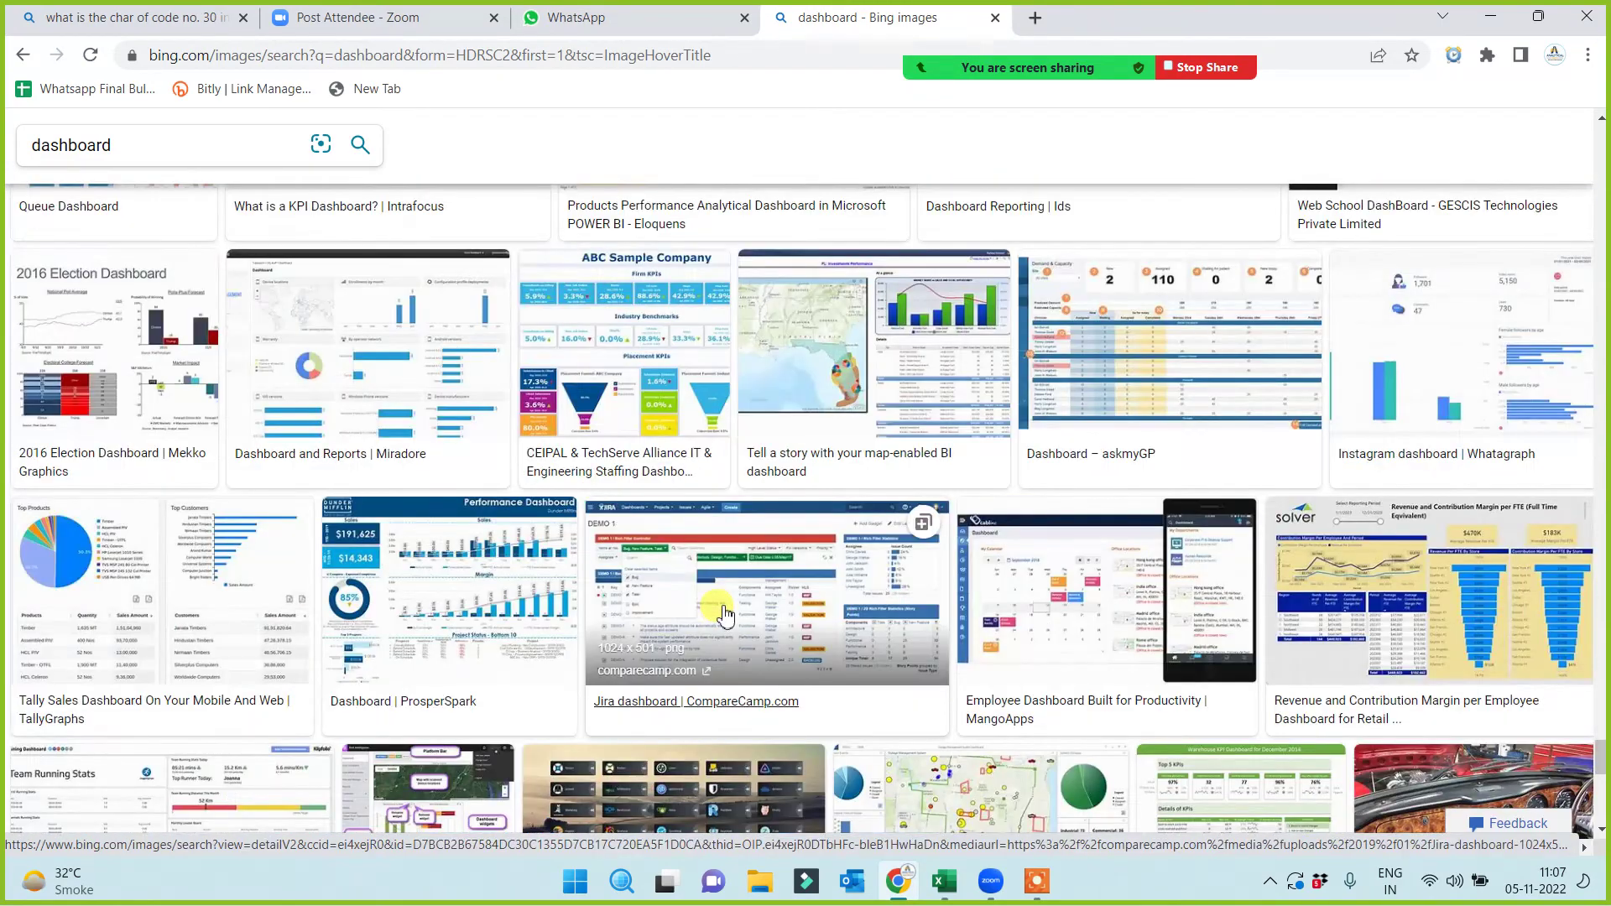
{"action": "scroll", "coordinate": [723, 619], "scroll_direction": "down", "scroll_amount": 5}
{"action": "scroll", "coordinate": [726, 621], "scroll_direction": "down", "scroll_amount": 5}
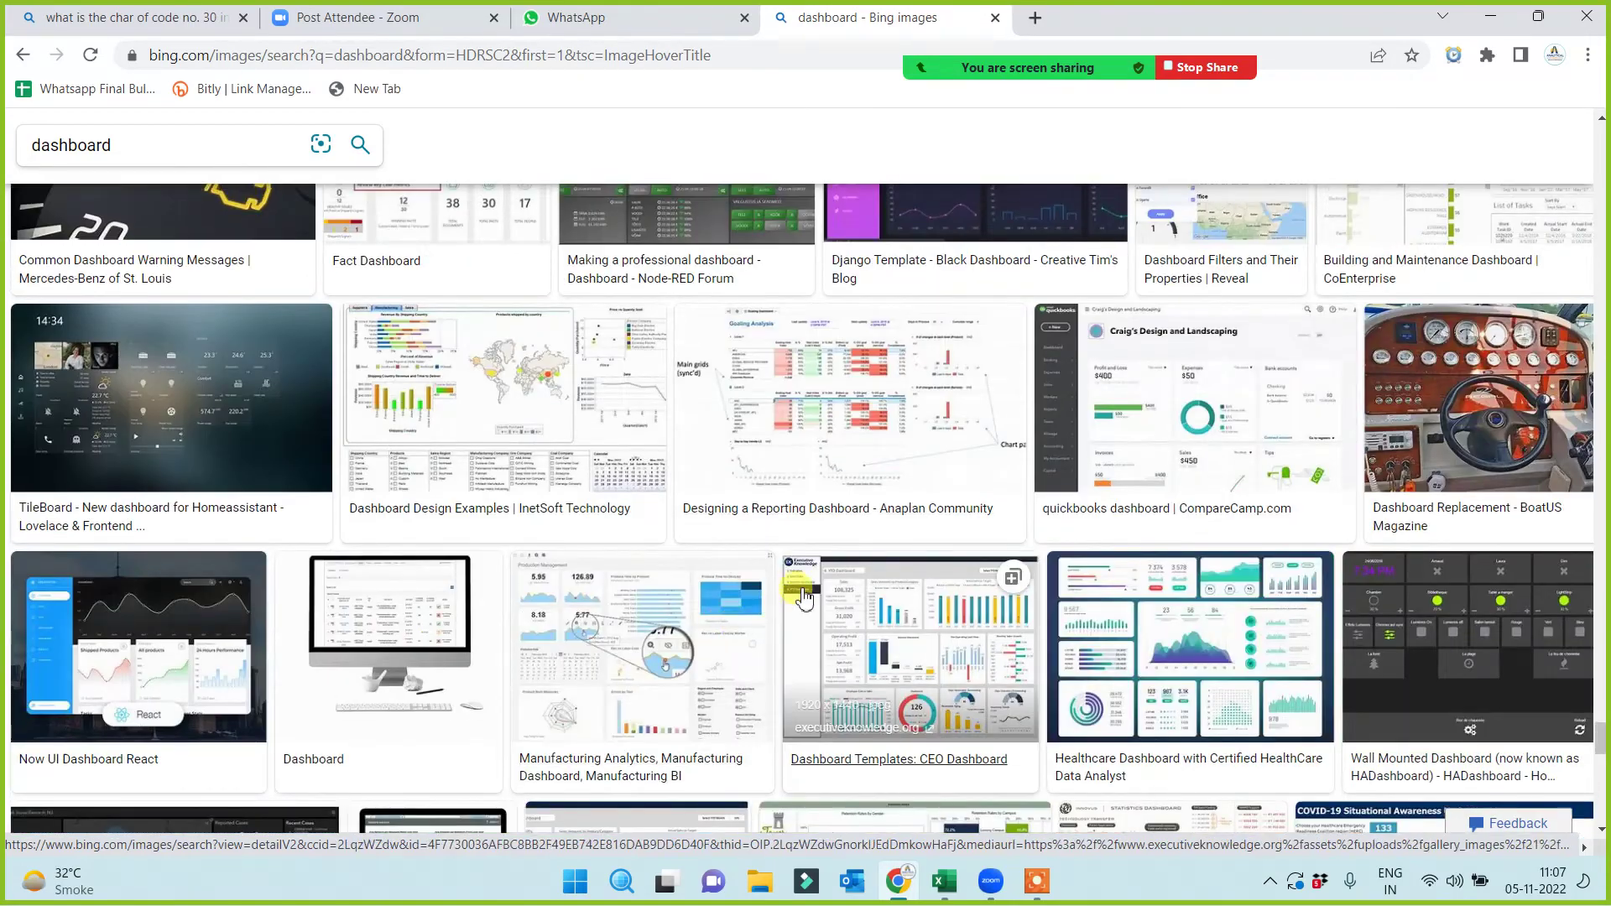
{"action": "scroll", "coordinate": [725, 621], "scroll_direction": "down", "scroll_amount": 5}
{"action": "left_click", "coordinate": [1602, 609]}
{"action": "left_click_drag", "start_coordinate": [1599, 671], "coordinate": [1599, 121]}
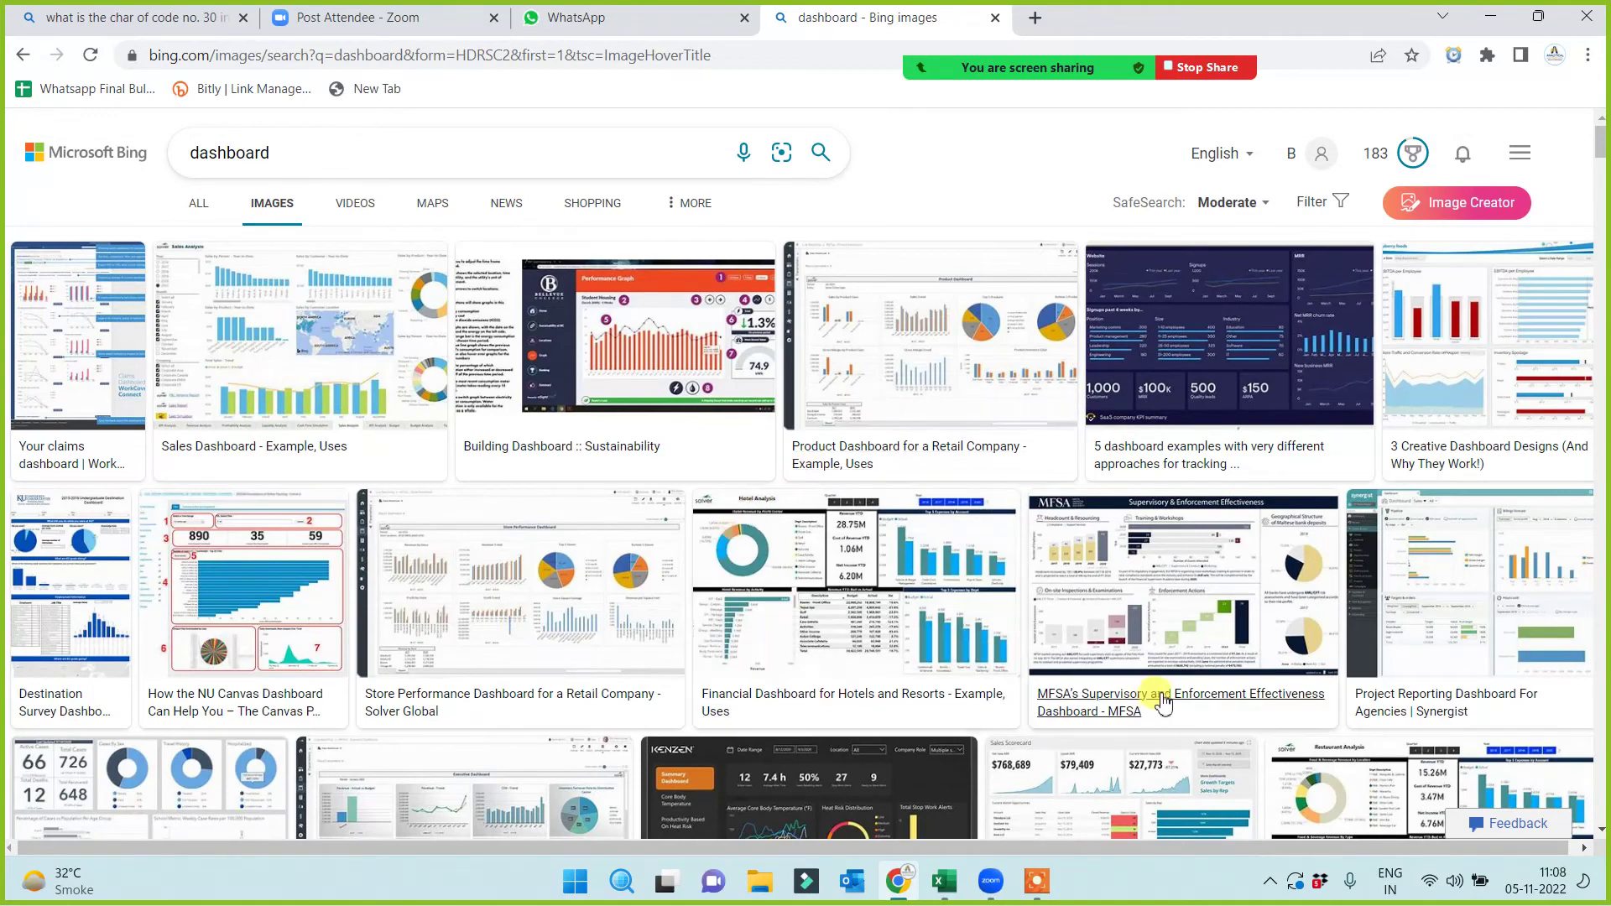
Back in Excel, try employees 3, 7 and 9 in the list box, ending on employee 4
{"action": "key", "text": "alt+Tab"}
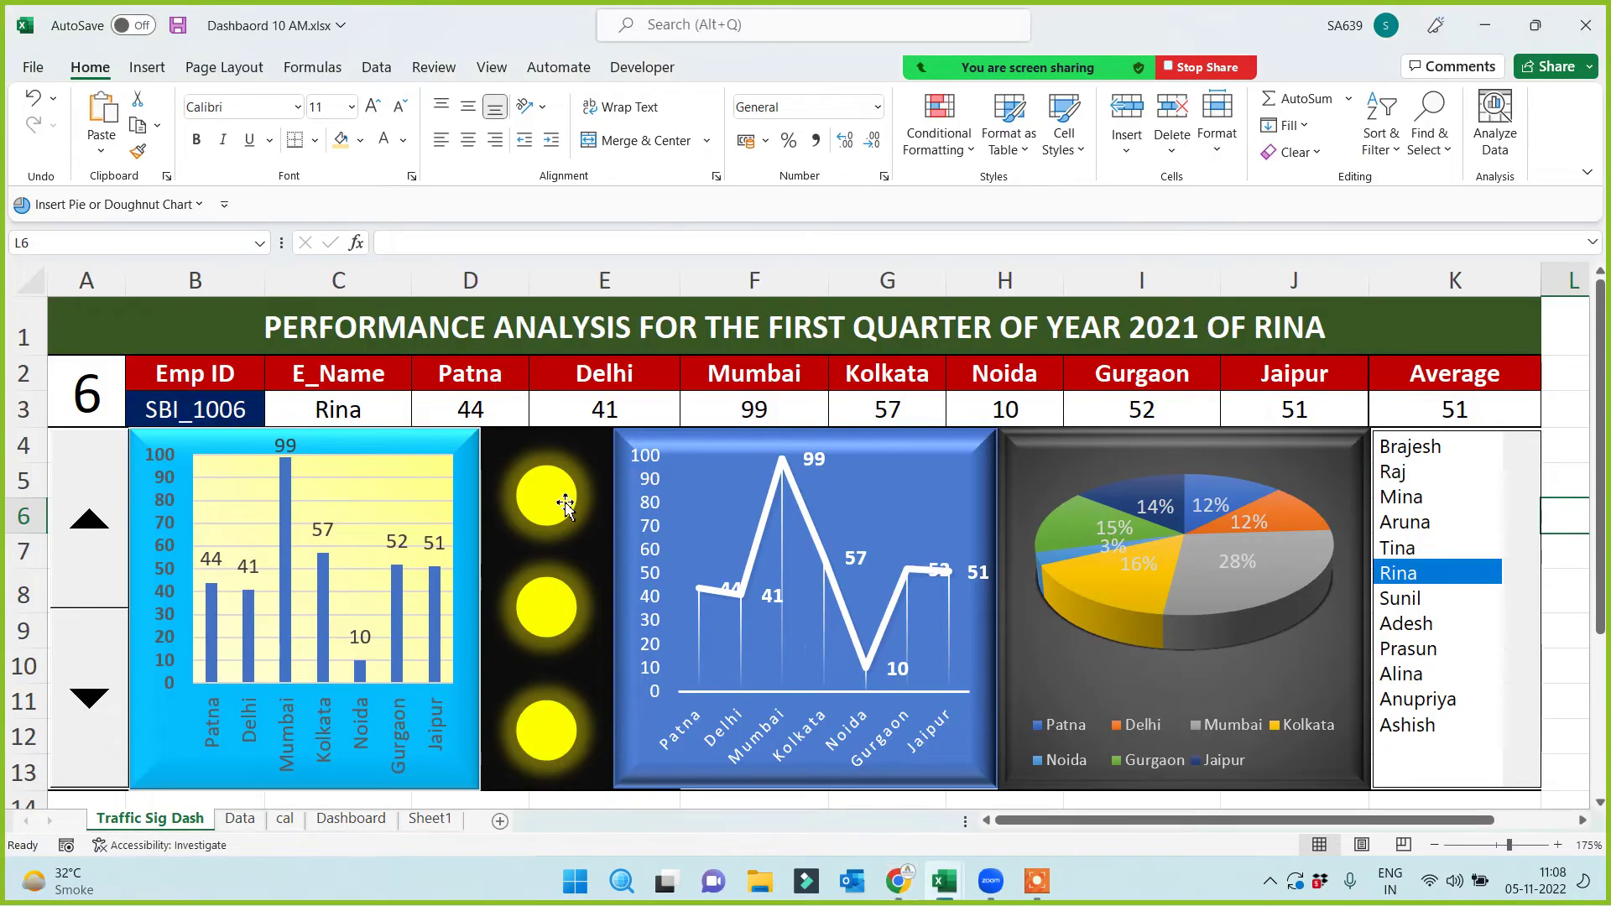
{"action": "left_click", "coordinate": [1430, 497]}
{"action": "left_click_drag", "start_coordinate": [1430, 468], "coordinate": [1430, 662]}
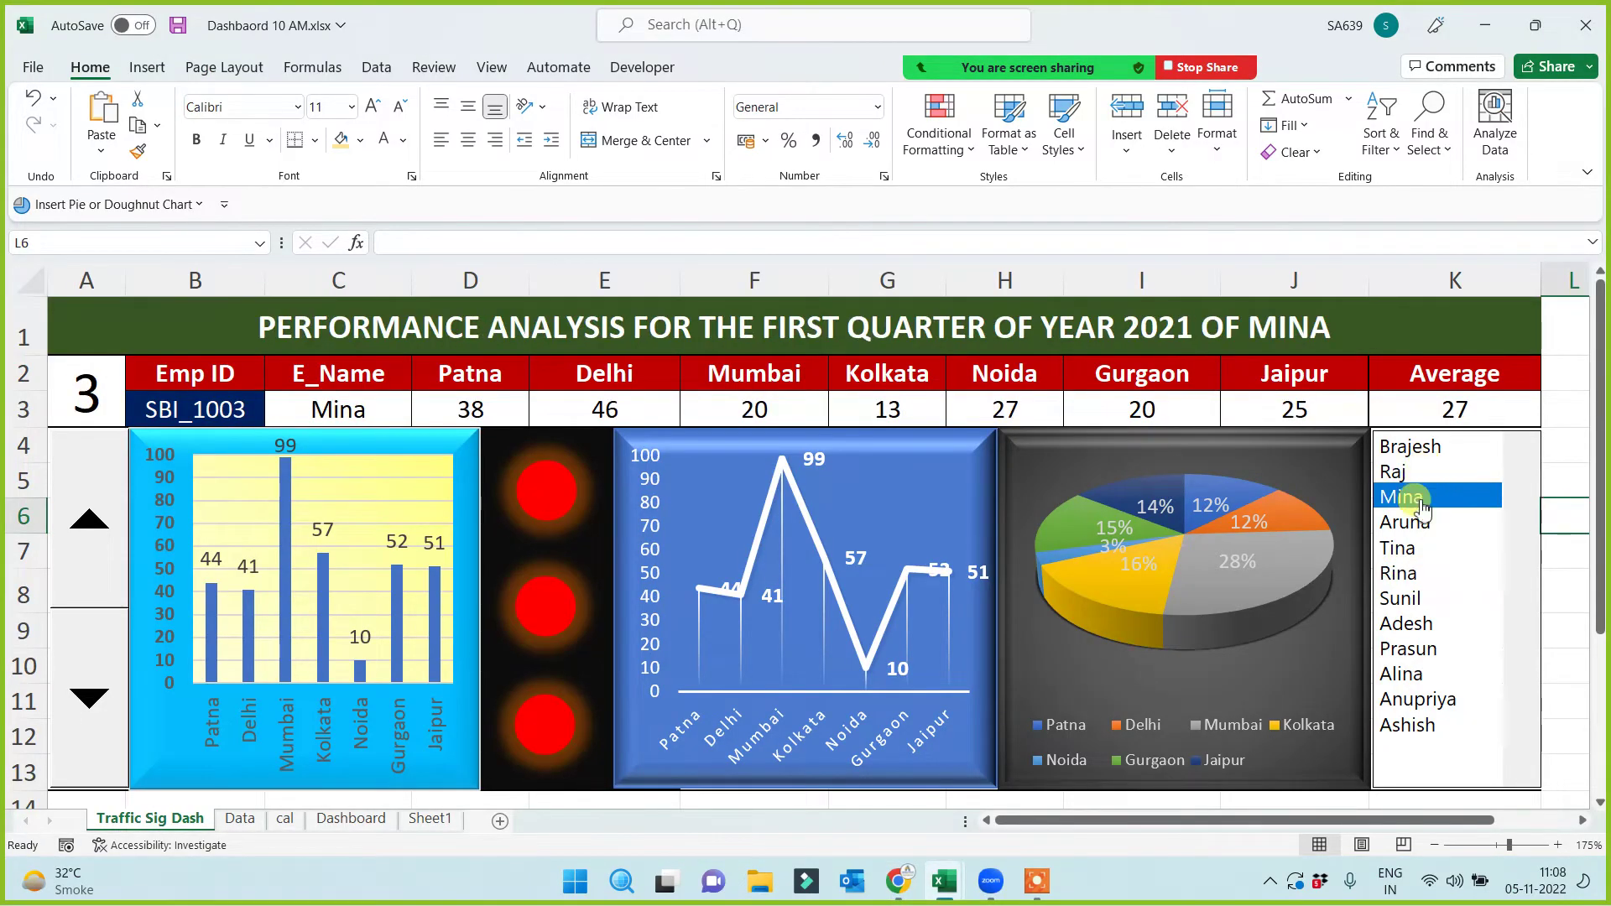
{"action": "left_click", "coordinate": [1428, 659]}
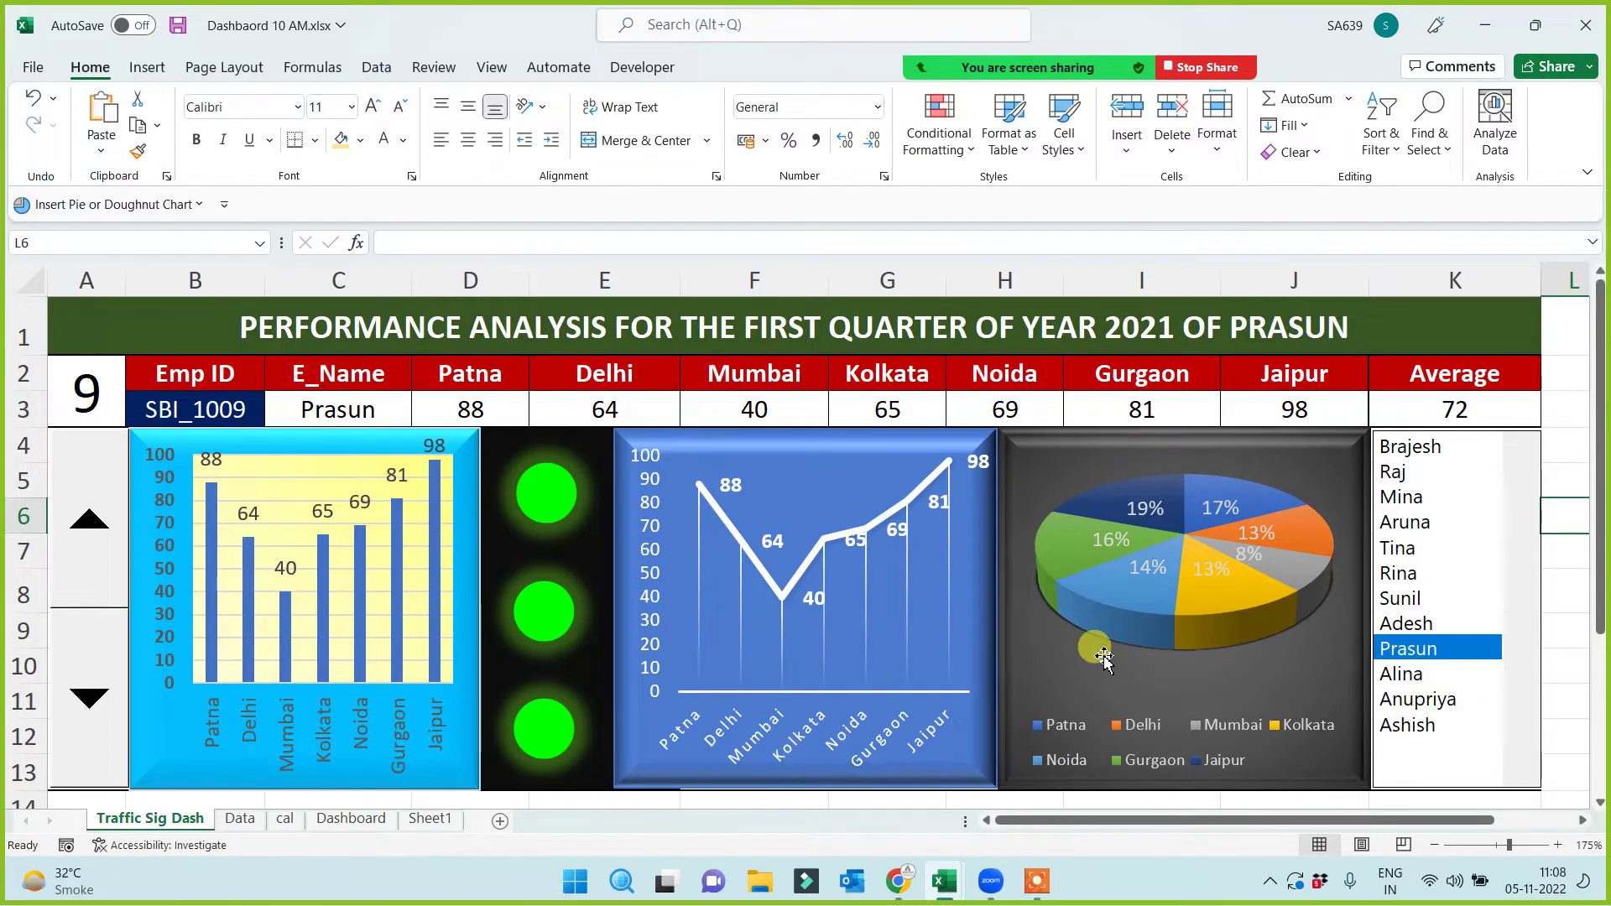
{"action": "left_click", "coordinate": [1399, 549]}
{"action": "left_click", "coordinate": [1423, 522]}
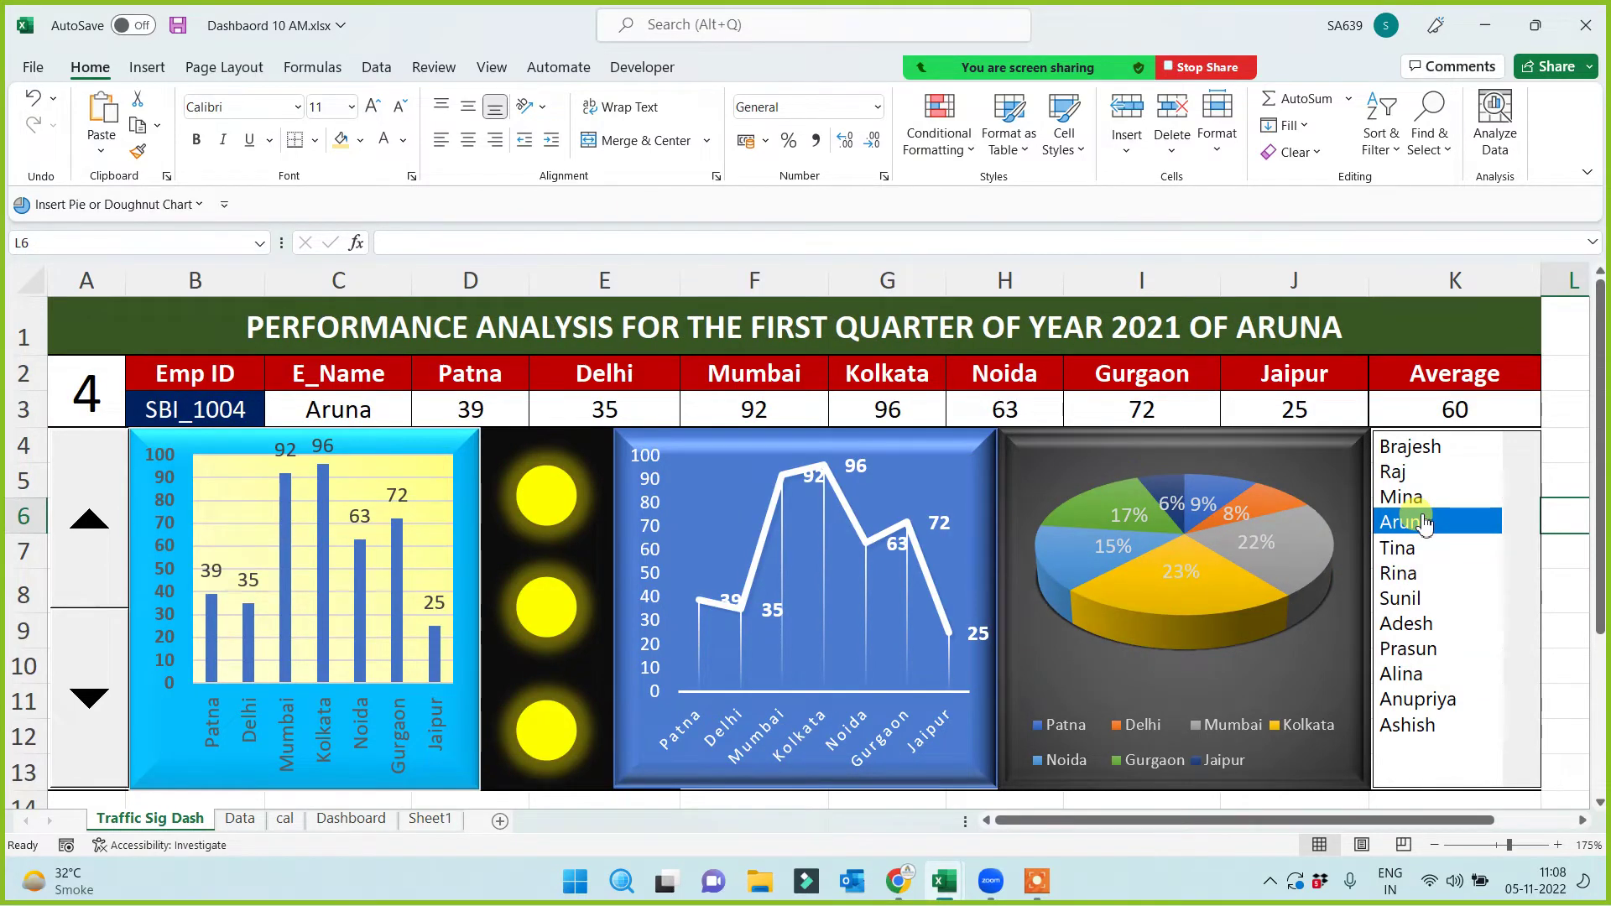
Close Zoom's Participants panel and return focus to the workbook
{"action": "left_click", "coordinate": [873, 41]}
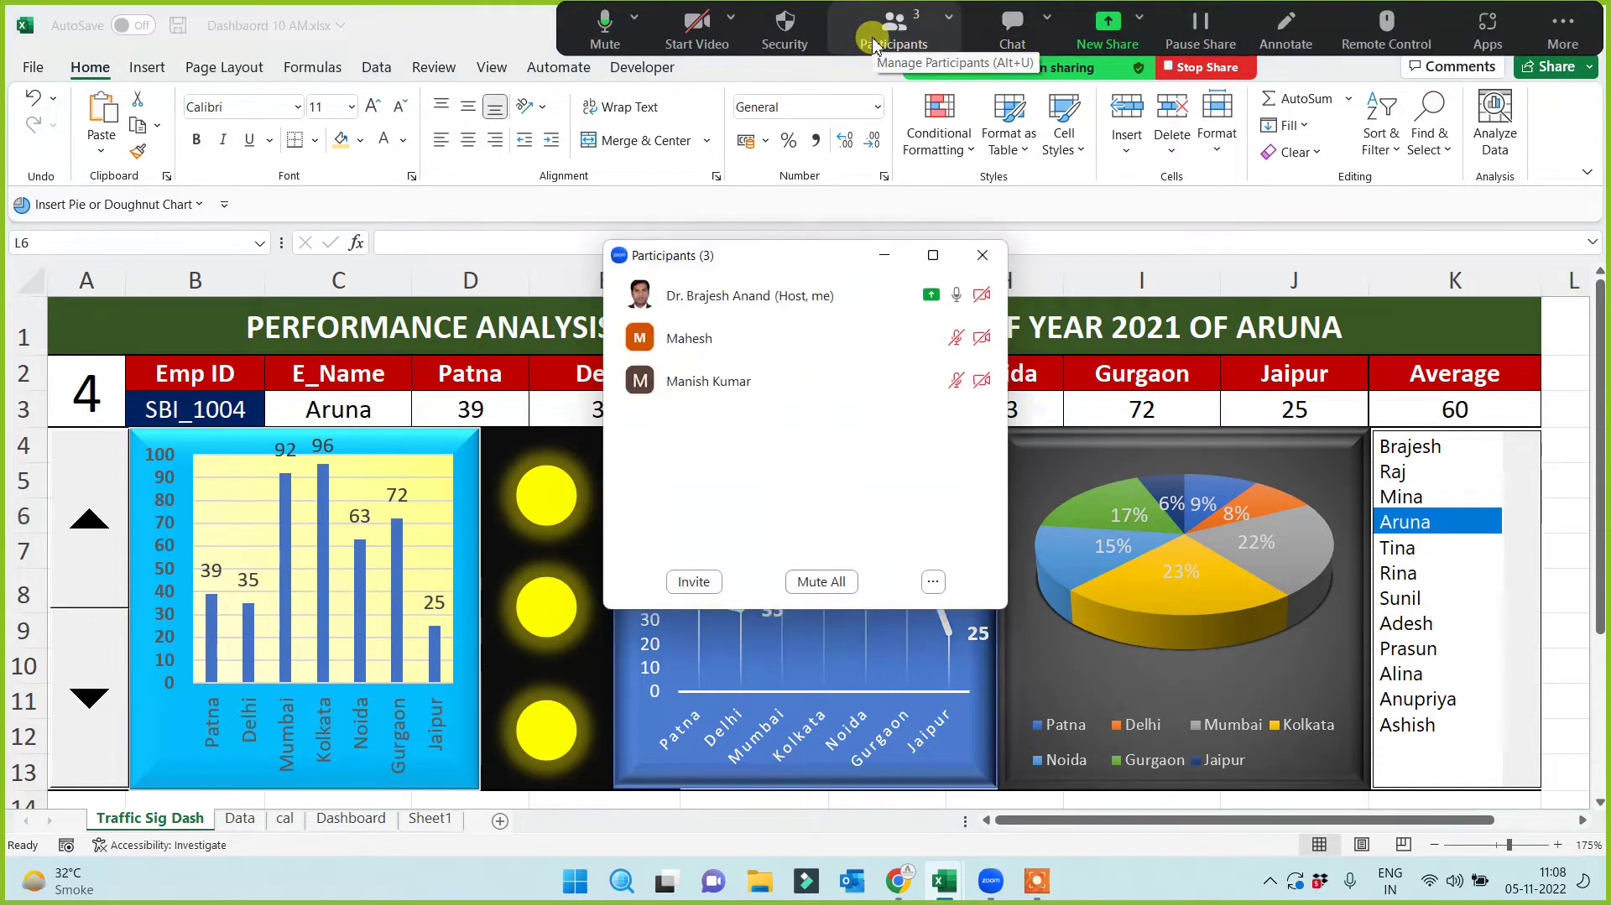
{"action": "left_click", "coordinate": [884, 255]}
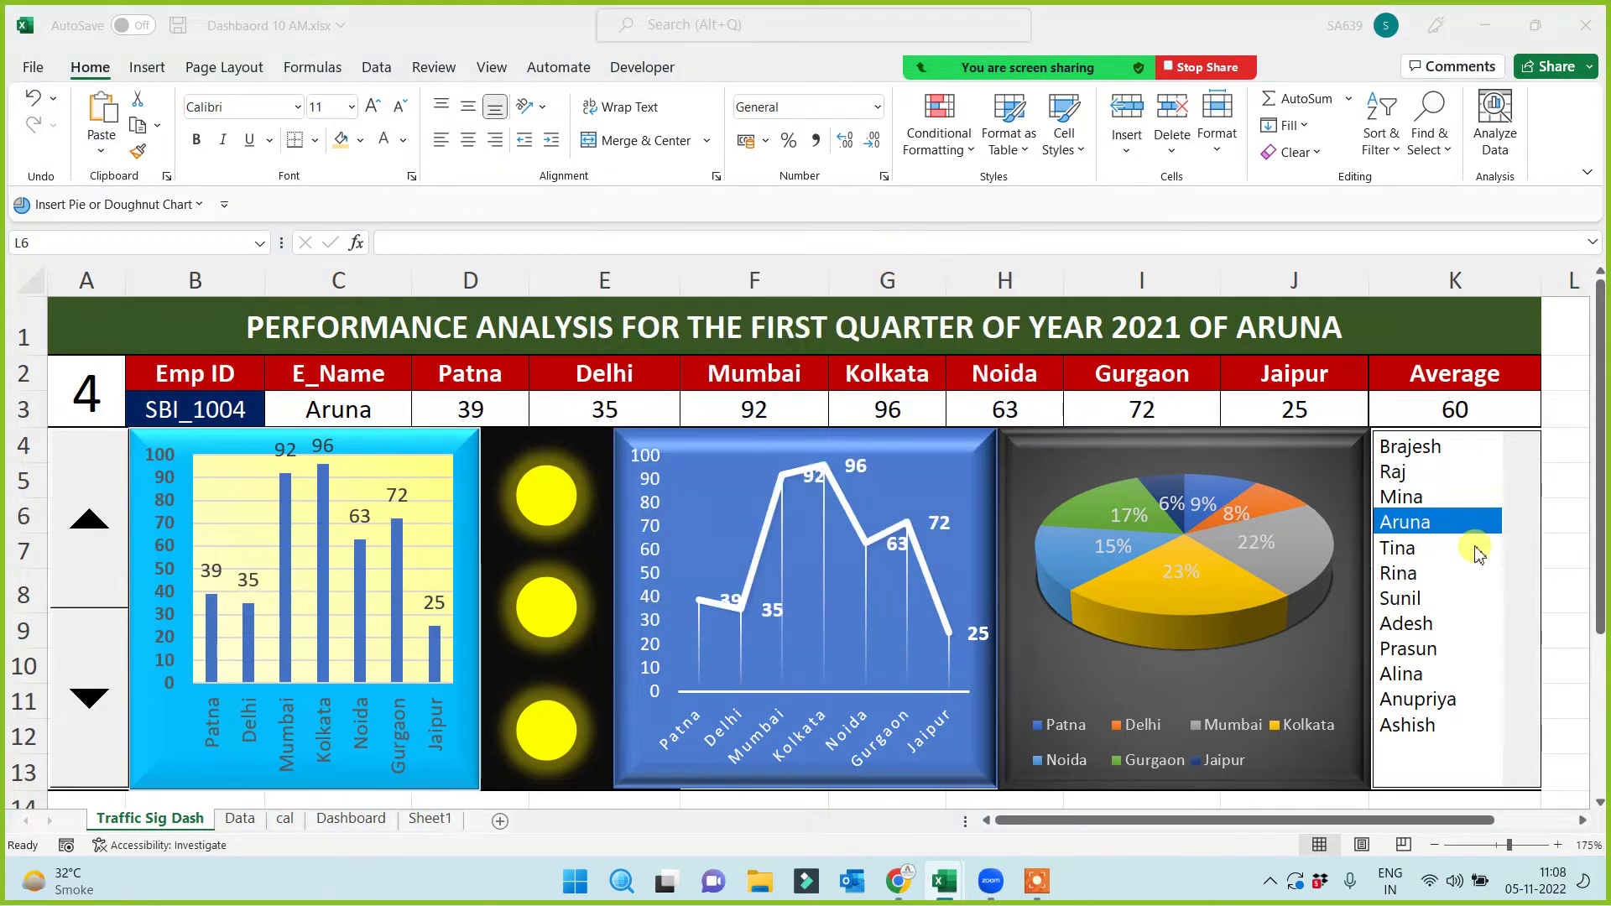
{"action": "left_click", "coordinate": [1569, 508]}
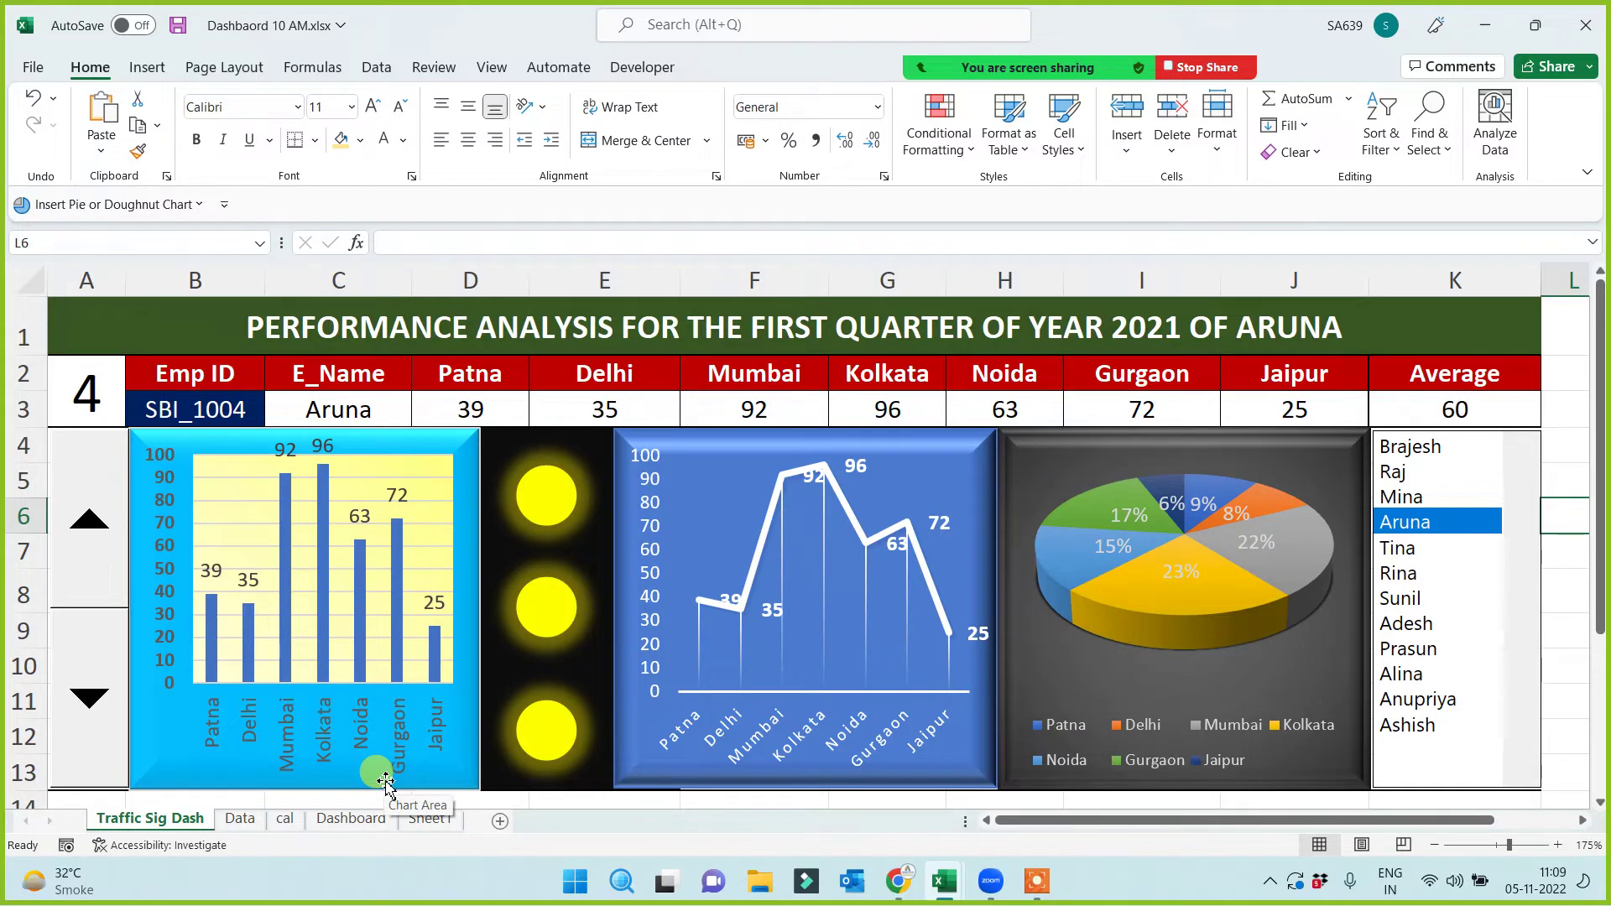
Make a copy of the Traffic Sig Dash sheet with Move or Copy
{"action": "right_click", "coordinate": [189, 826]}
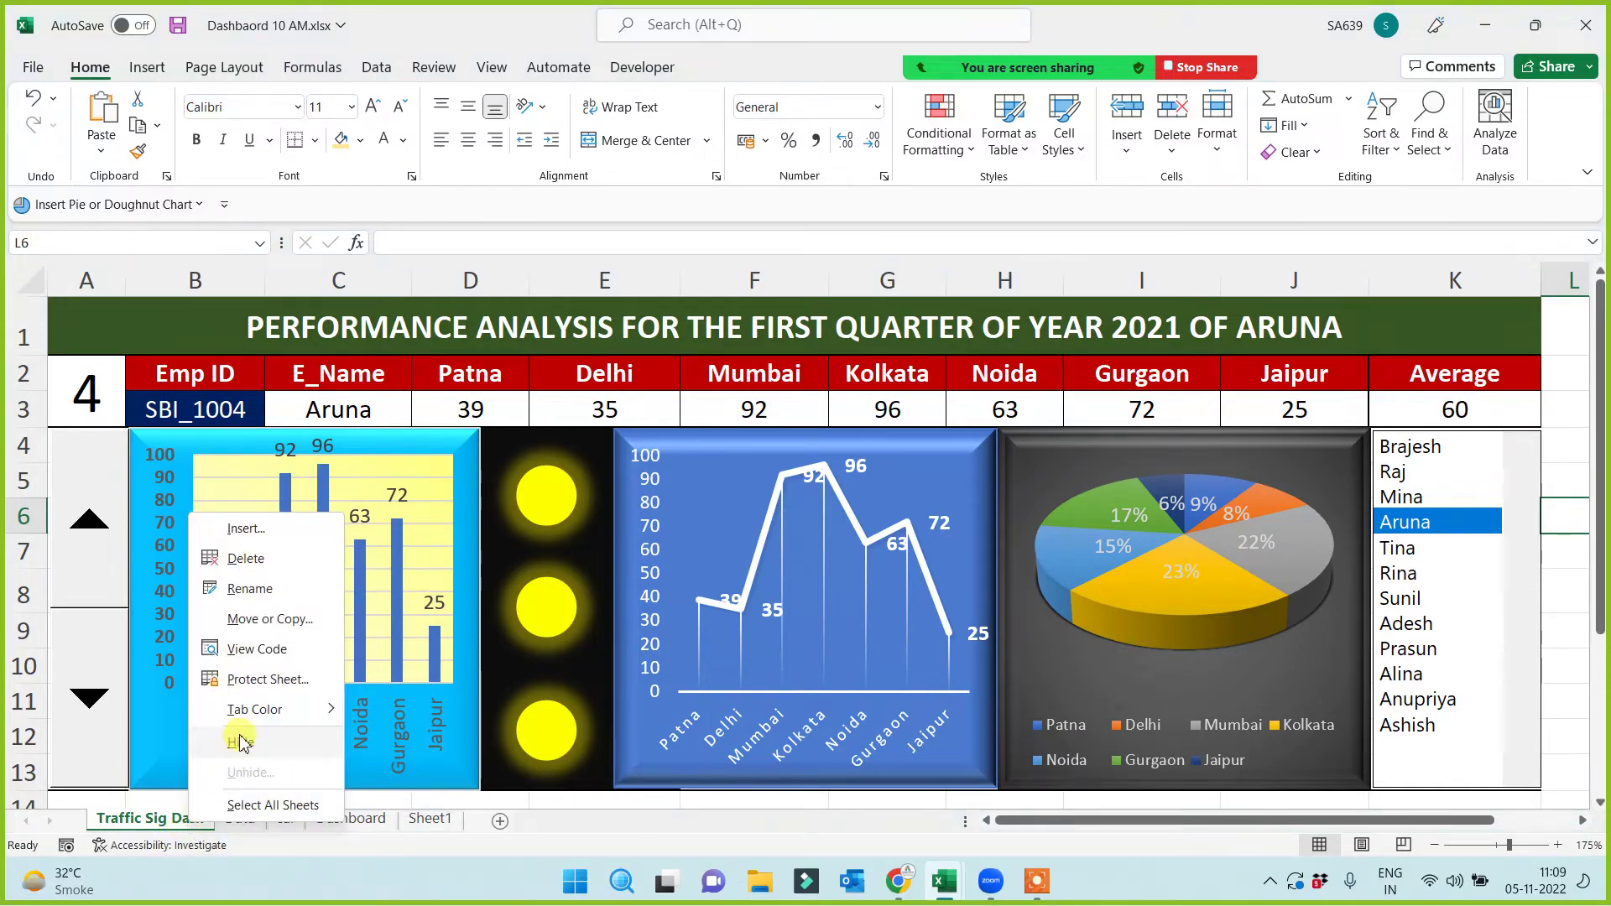
{"action": "left_click", "coordinate": [259, 622]}
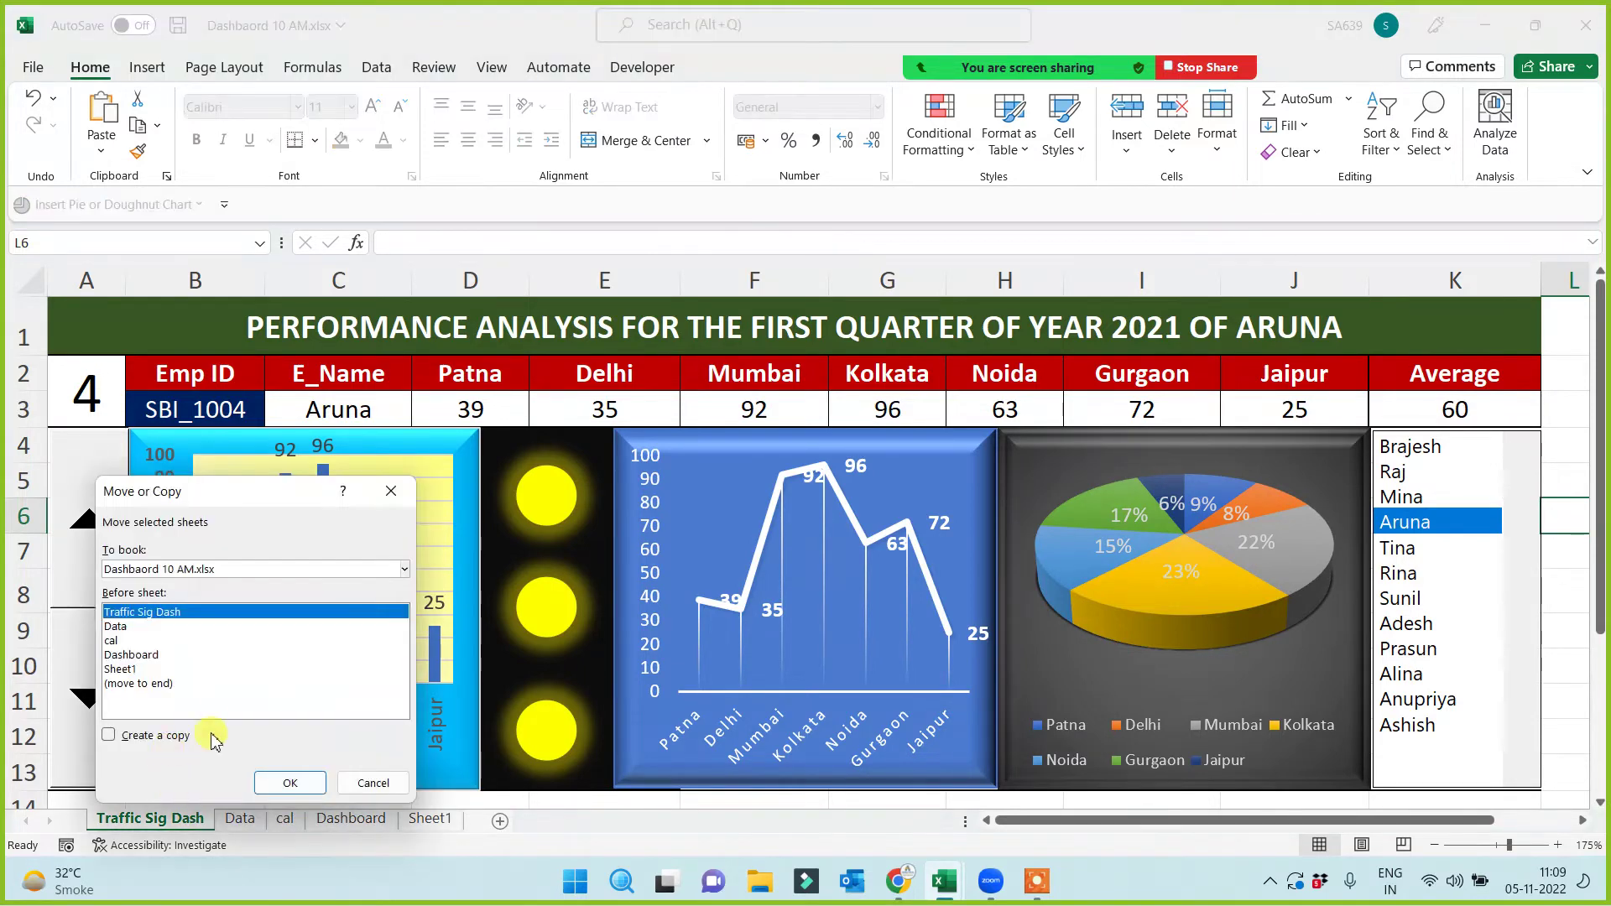
{"action": "left_click", "coordinate": [109, 736]}
{"action": "left_click", "coordinate": [294, 783]}
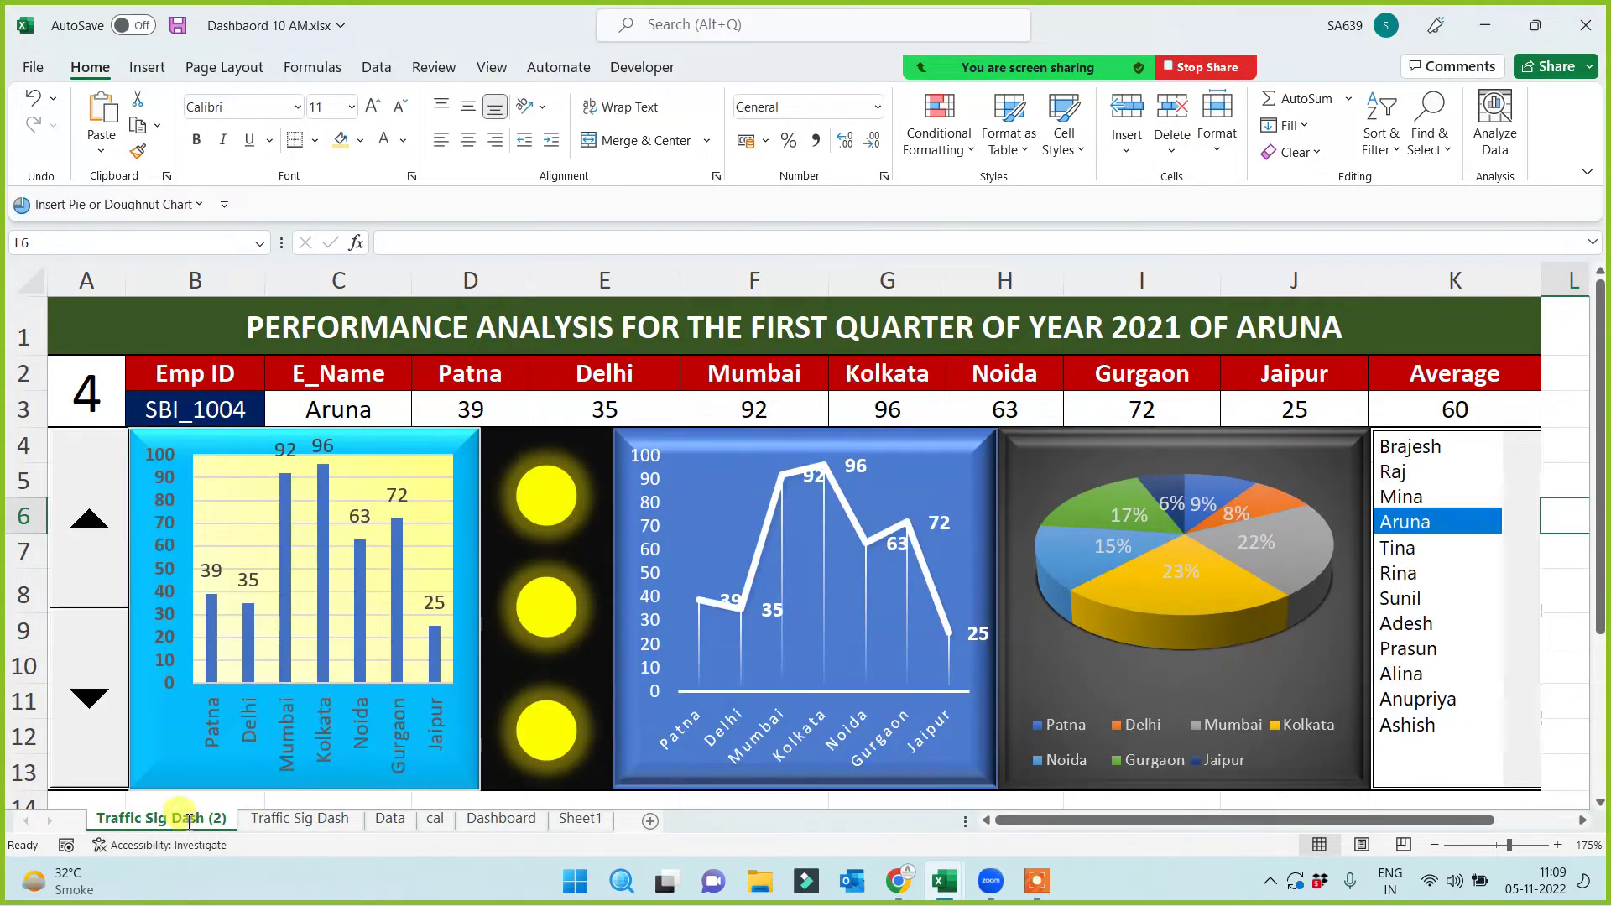
Rename the copied sheet tab to 'Batt Dashboard'
{"action": "double_click", "coordinate": [182, 818]}
{"action": "key", "text": "End"}
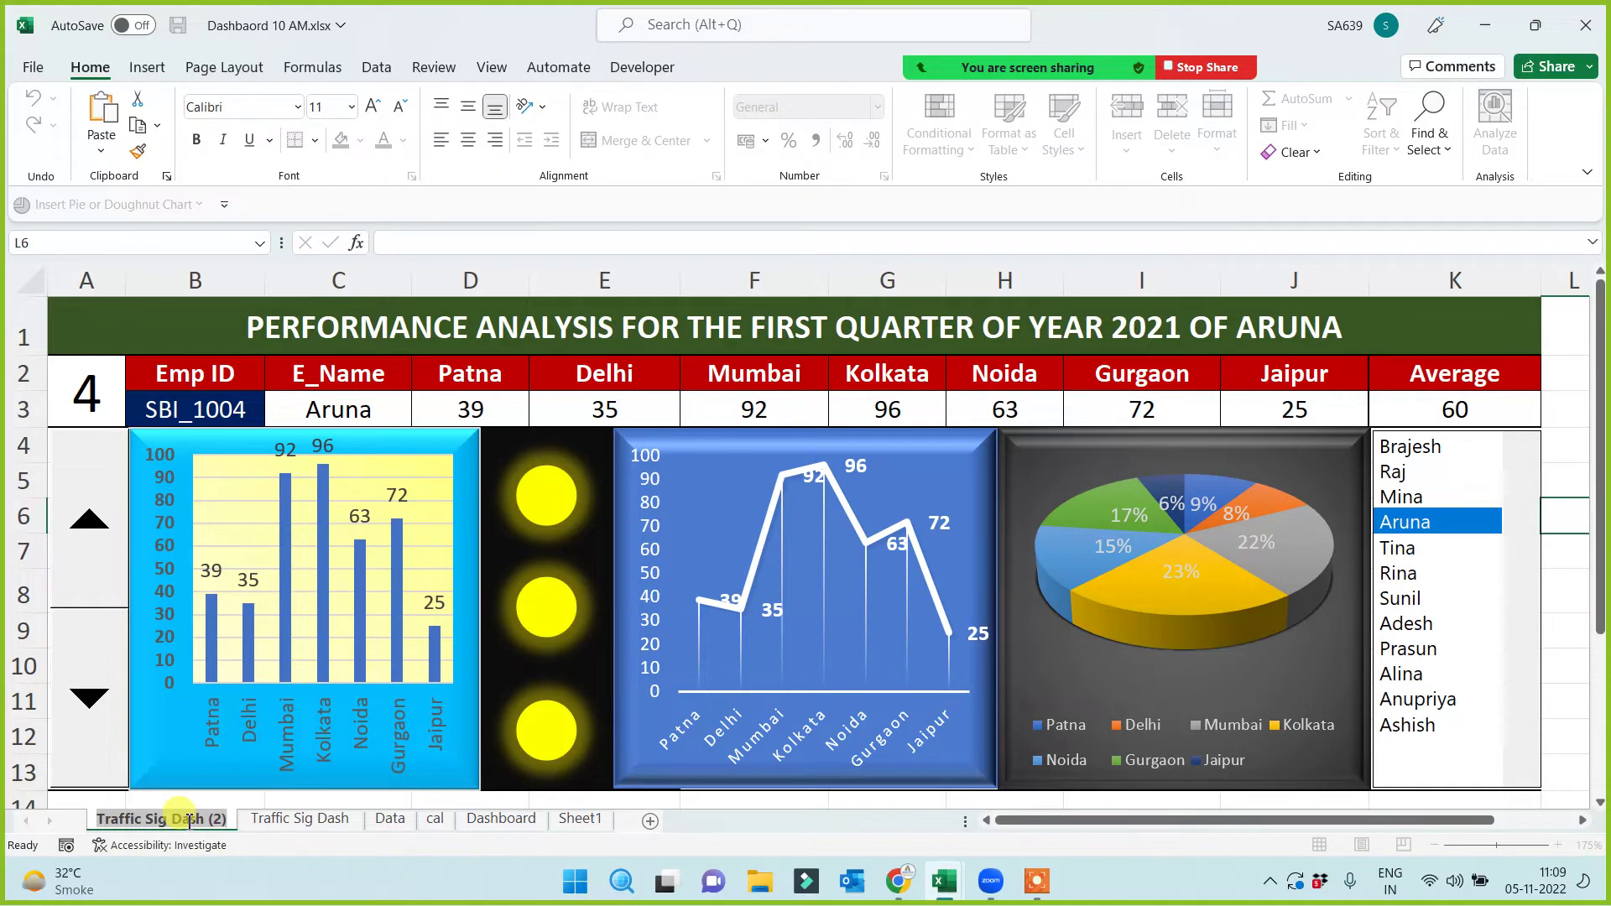
{"action": "type", "text": "Baq"}
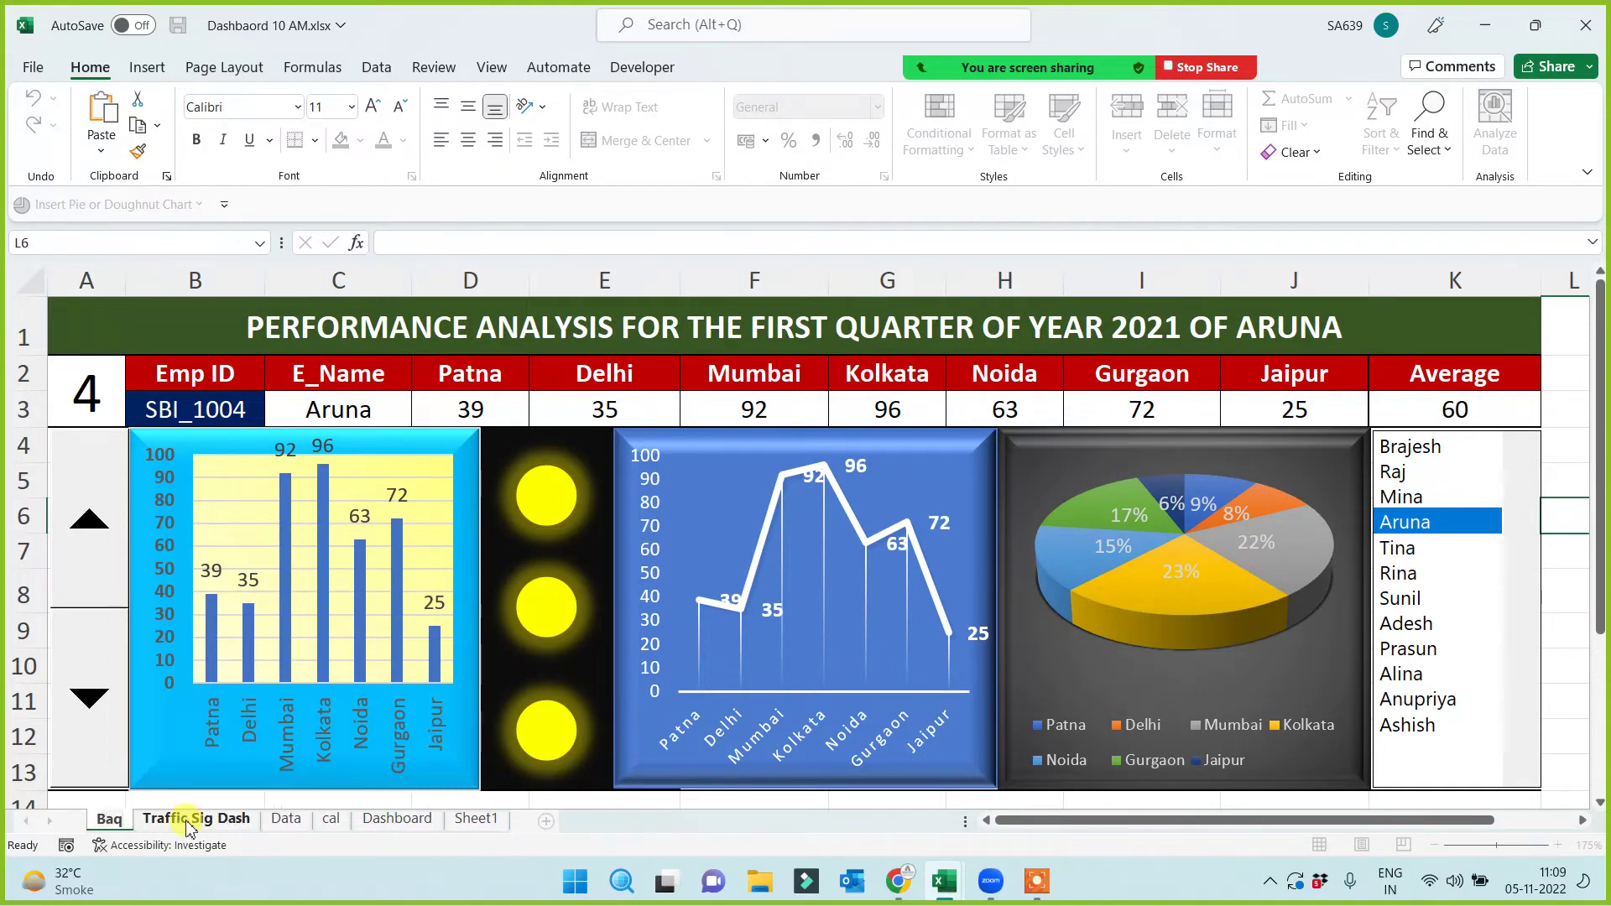
{"action": "key", "text": "BackSpace"}
{"action": "type", "text": "tt"}
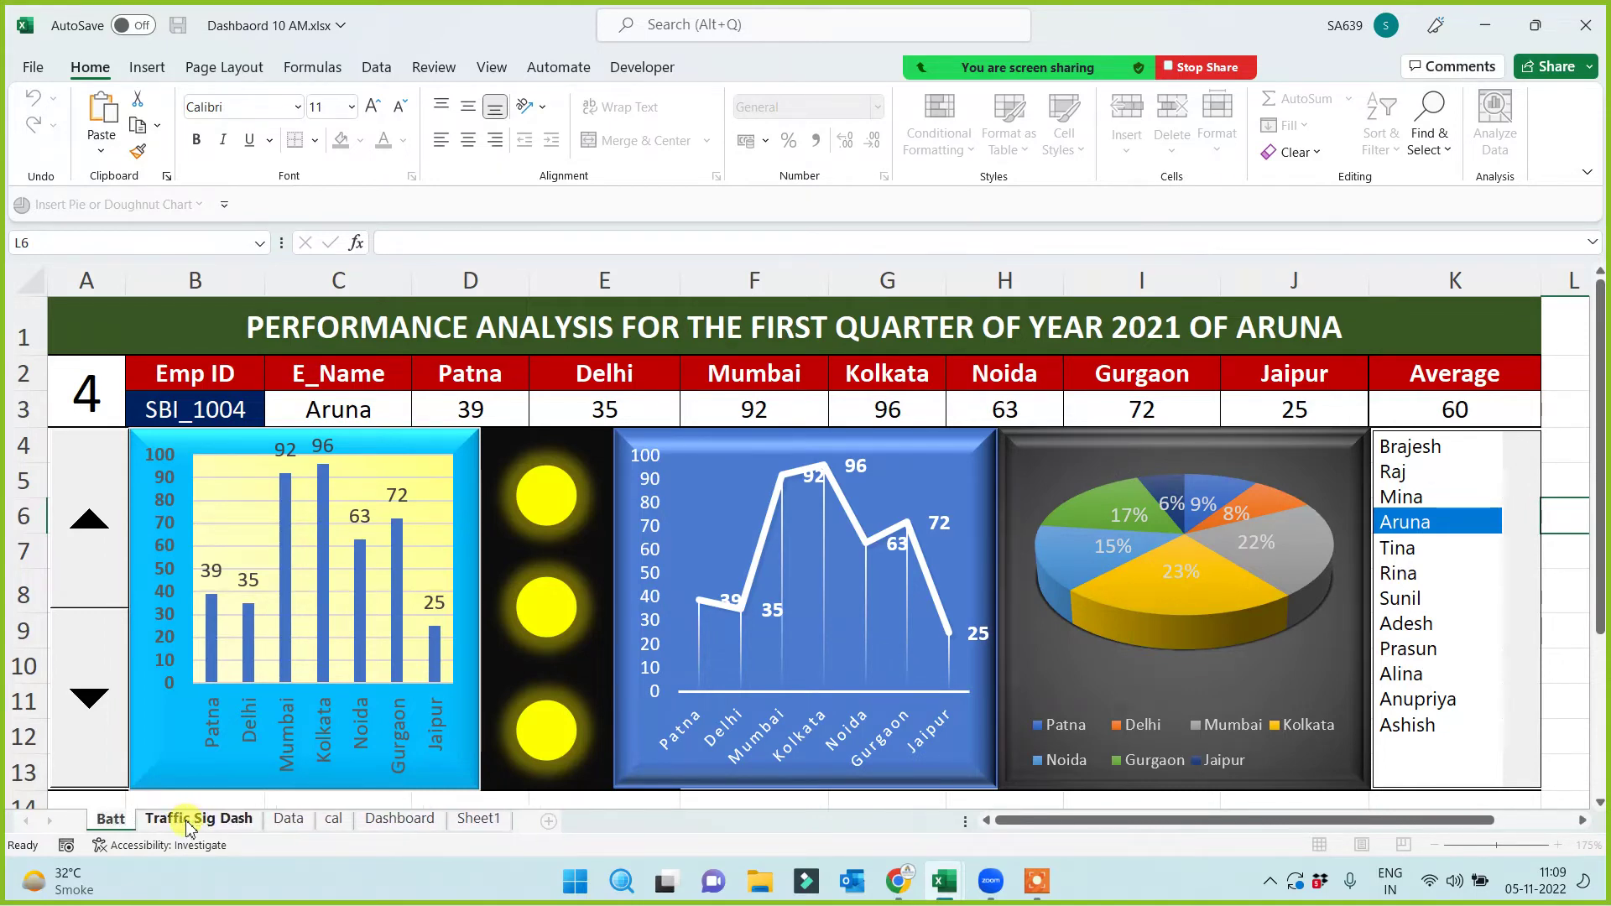
{"action": "type", "text": " Das"}
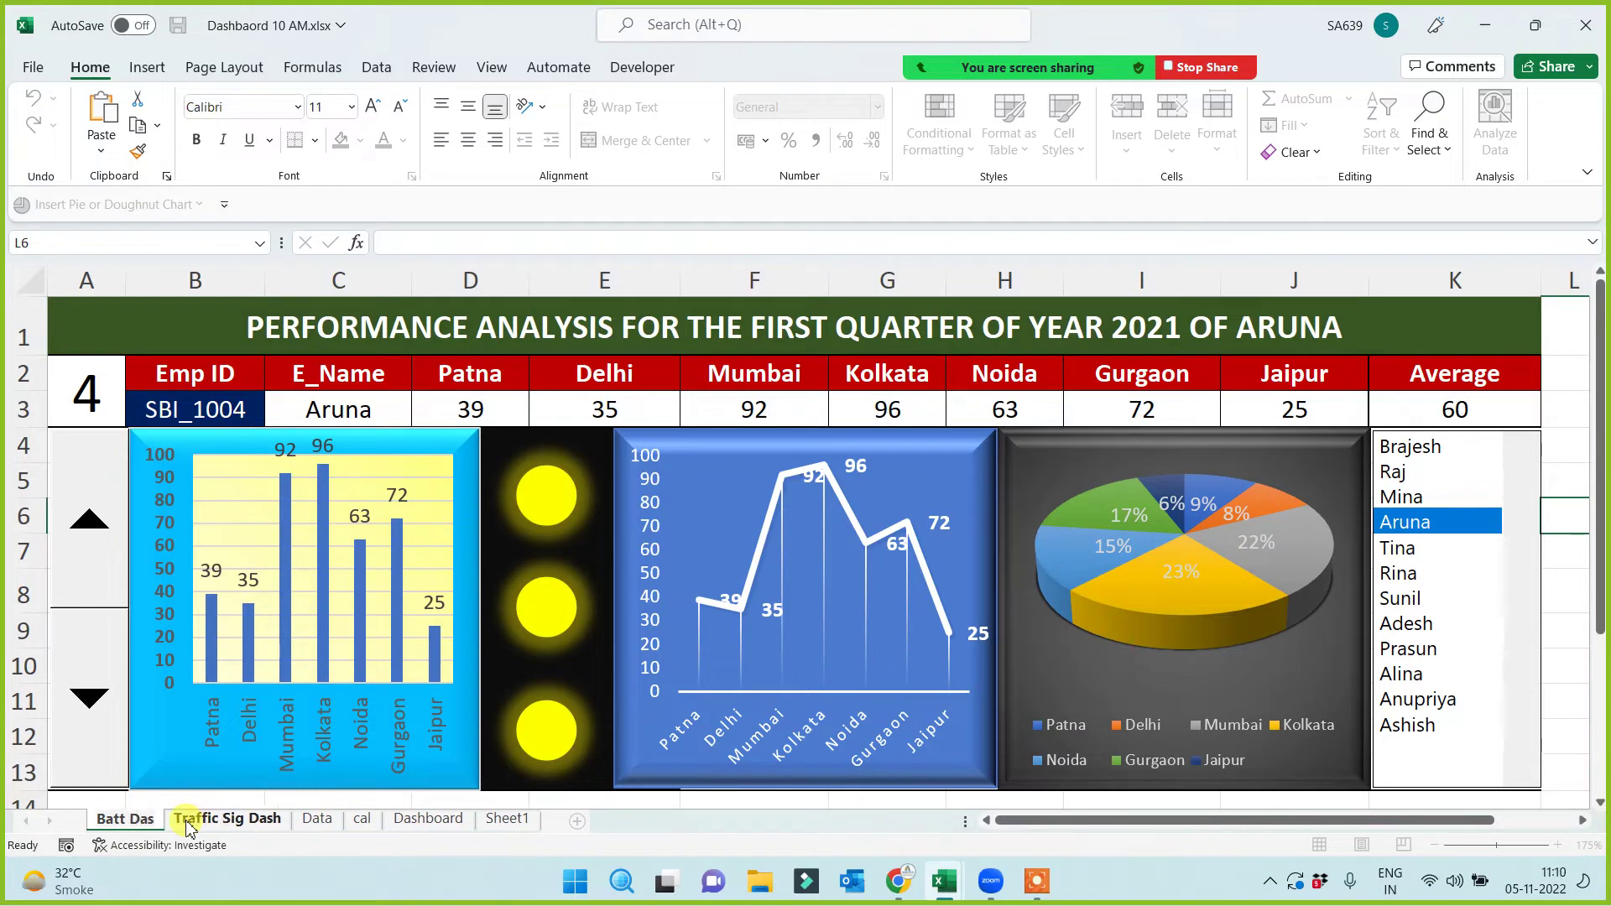
{"action": "type", "text": "hboard"}
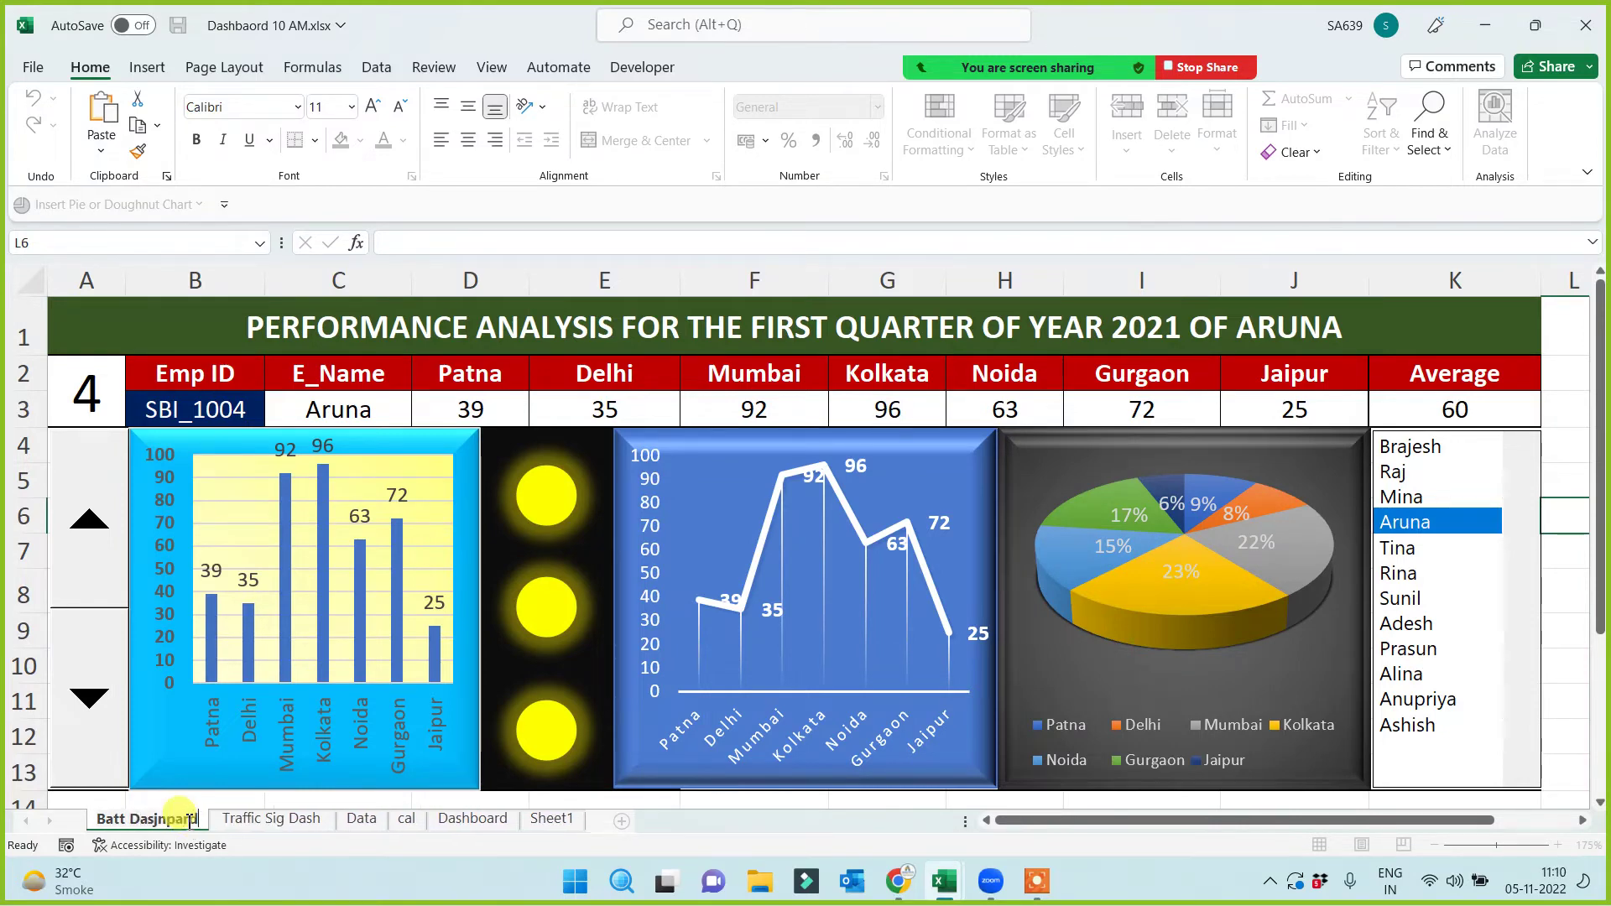
{"action": "key", "text": "BackSpace"}
{"action": "key", "text": "BackSpace"}
{"action": "key", "text": "BackSpace"}
{"action": "key", "text": "BackSpace"}
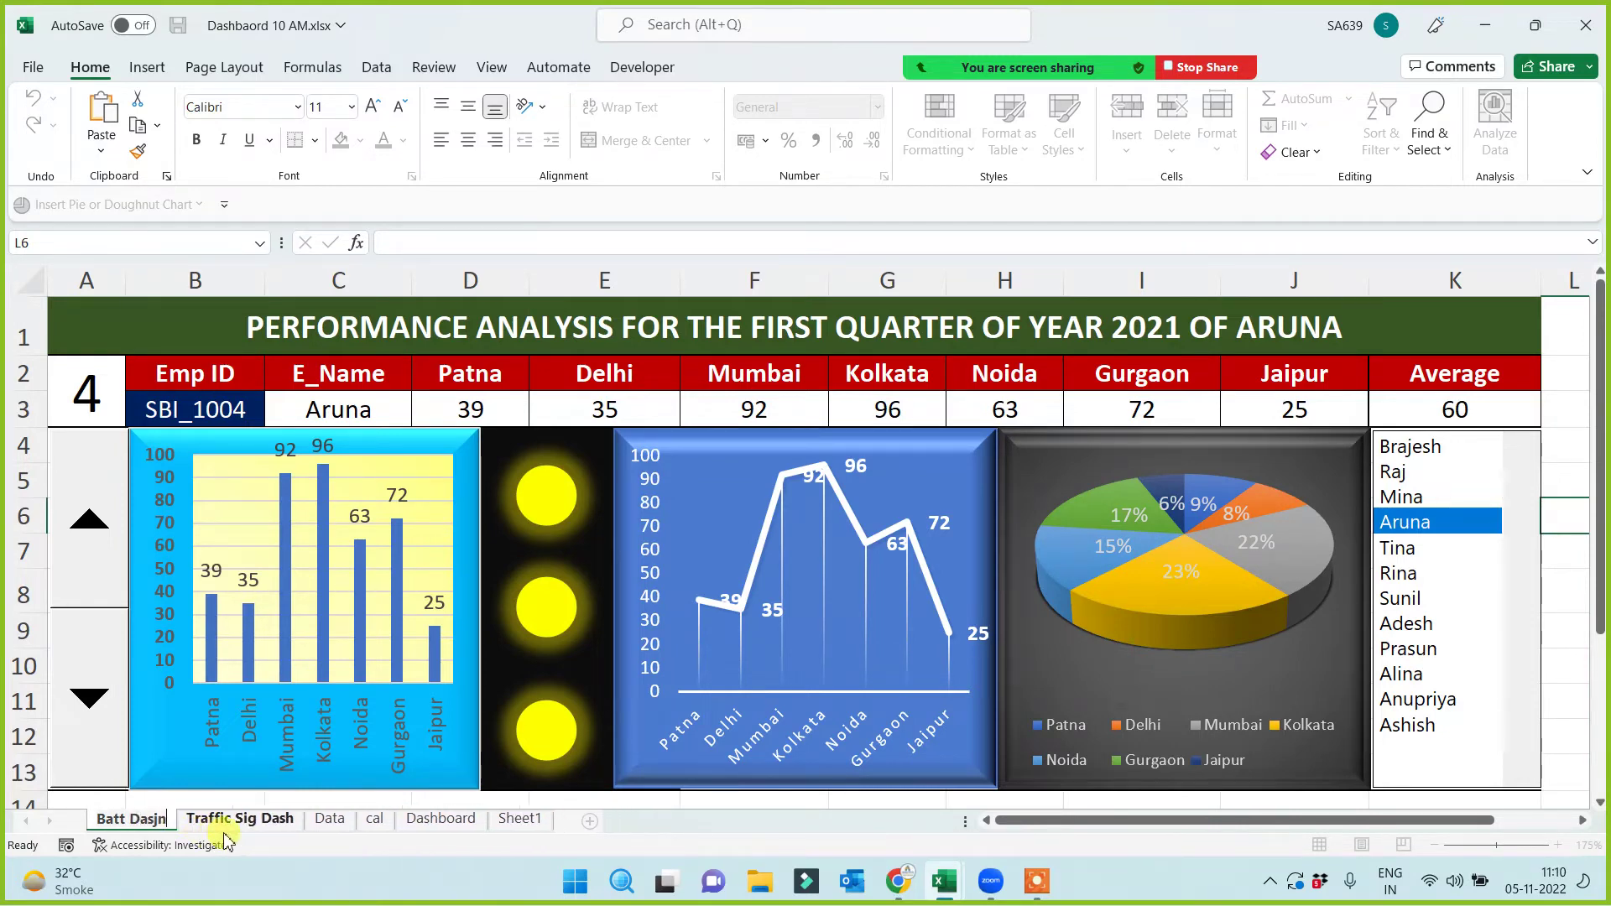
{"action": "key", "text": "BackSpace"}
{"action": "key", "text": "BackSpace"}
{"action": "type", "text": "hboar"}
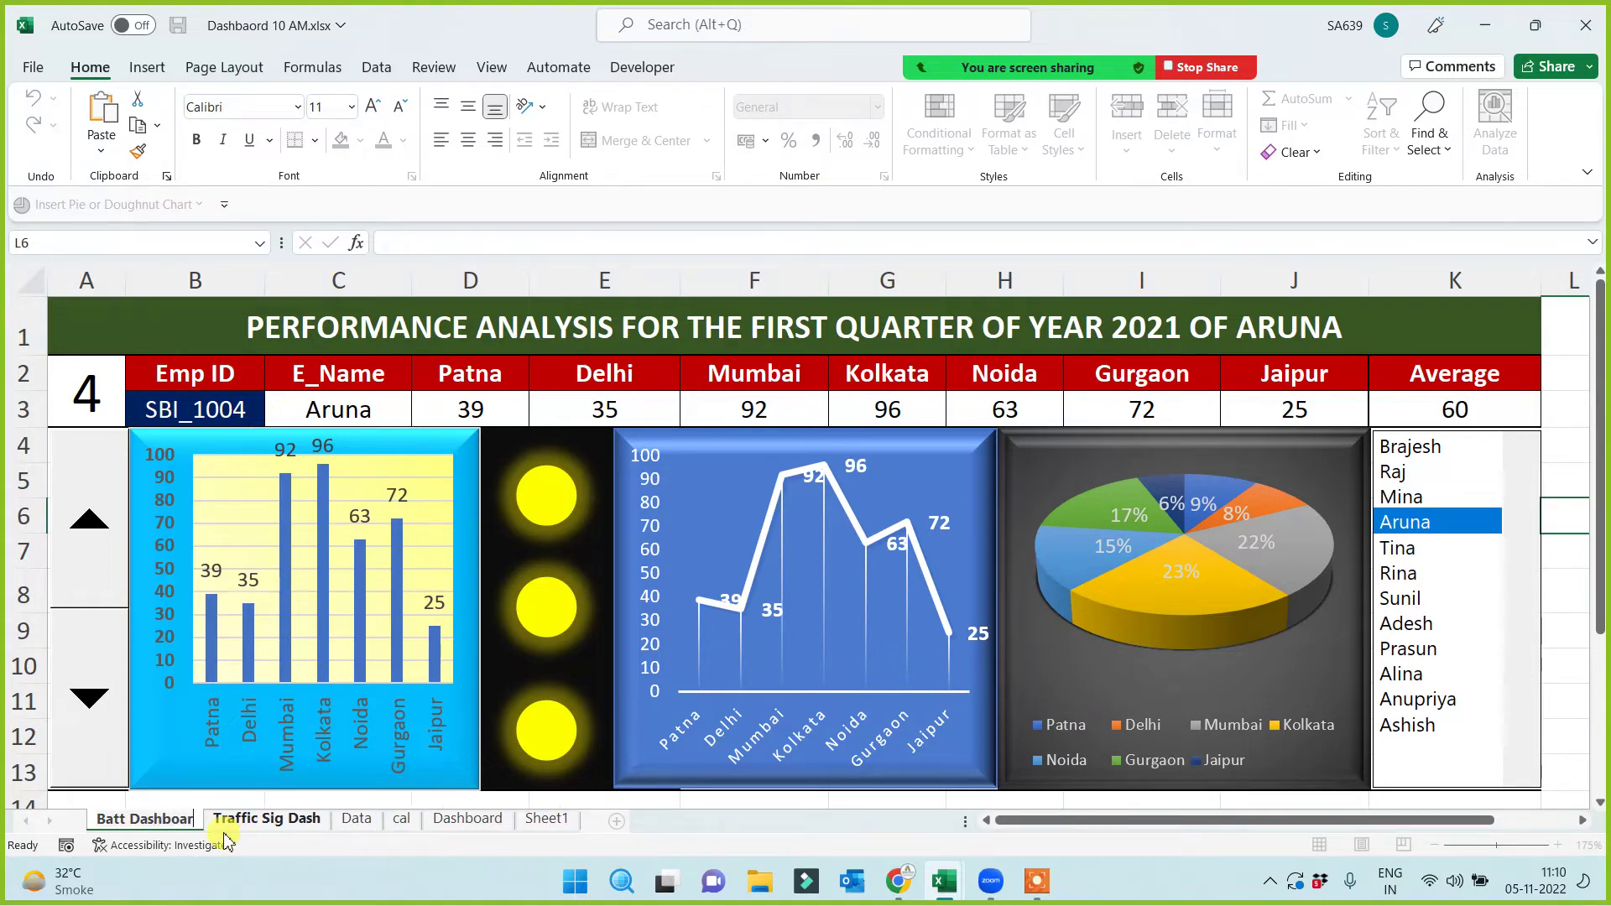
{"action": "type", "text": "d"}
{"action": "left_click", "coordinate": [1562, 598]}
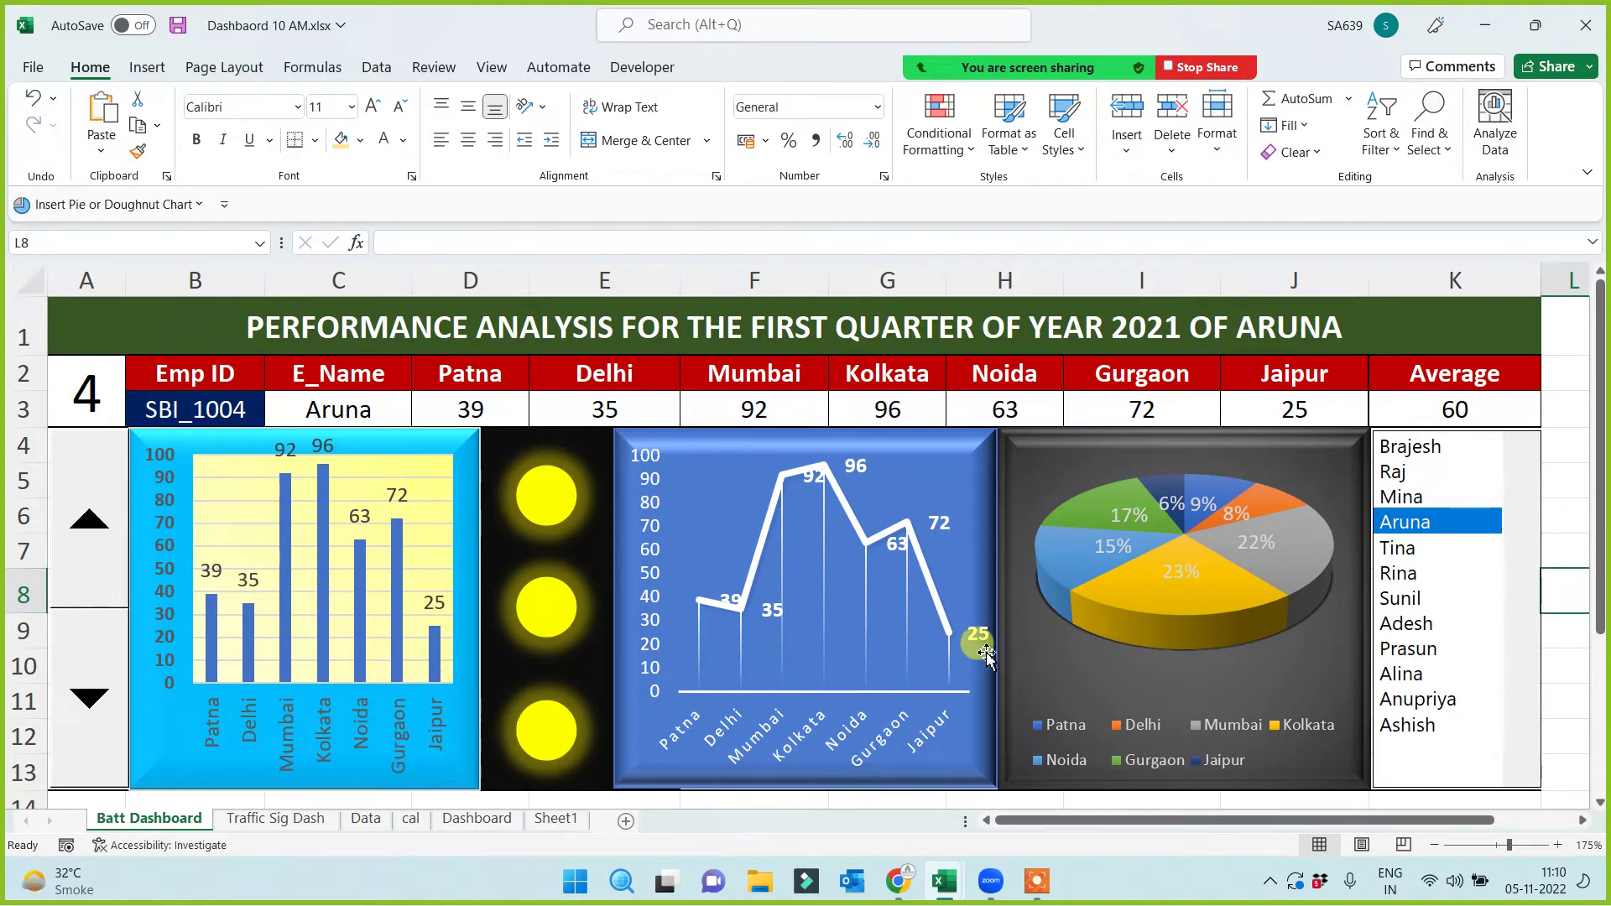
Narrow the line and pie charts and widen column J to shift the pie chart right
{"action": "left_click", "coordinate": [992, 619]}
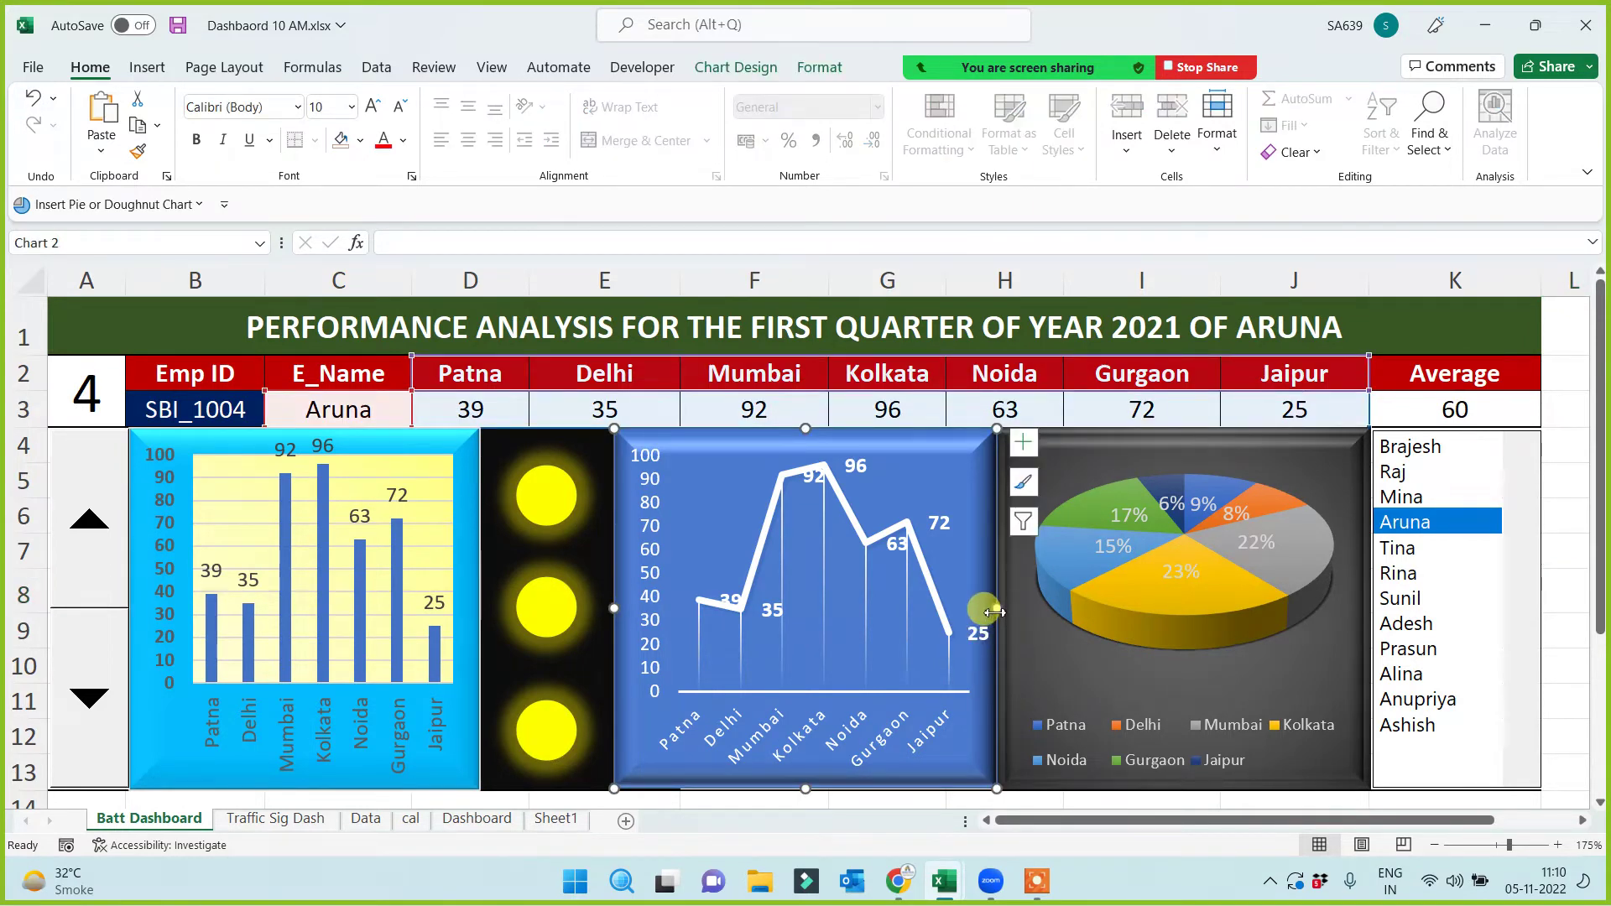
{"action": "mouse_move", "coordinate": [992, 618]}
{"action": "left_mouse_down"}
{"action": "mouse_move", "coordinate": [905, 617]}
{"action": "mouse_move", "coordinate": [947, 611]}
{"action": "left_mouse_up"}
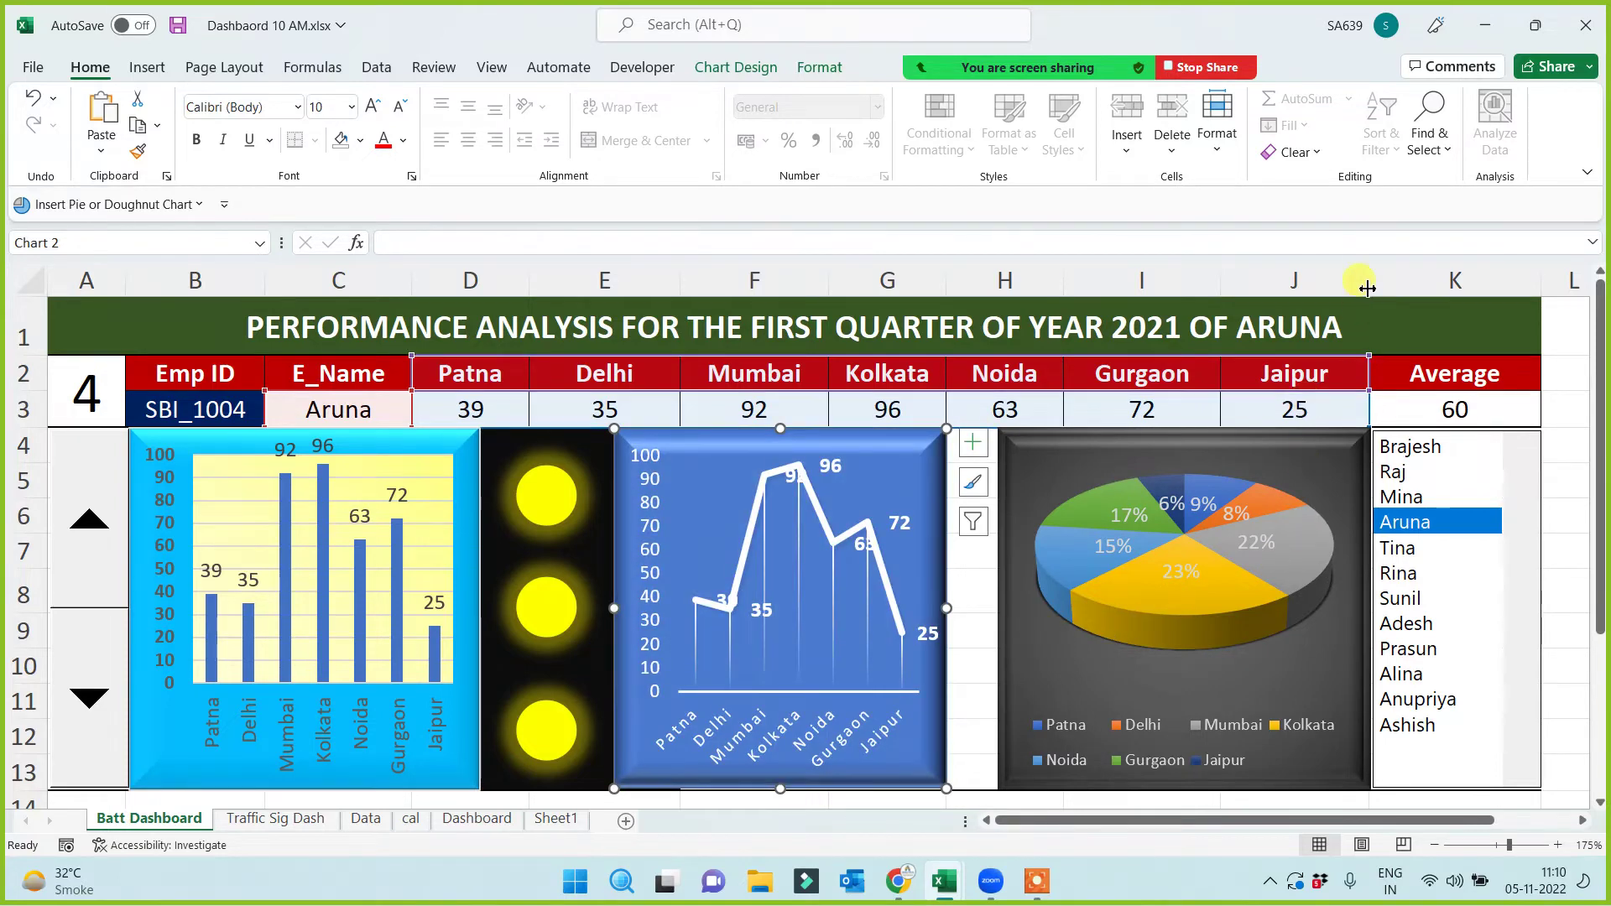
{"action": "left_click_drag", "start_coordinate": [1367, 288], "coordinate": [1398, 281]}
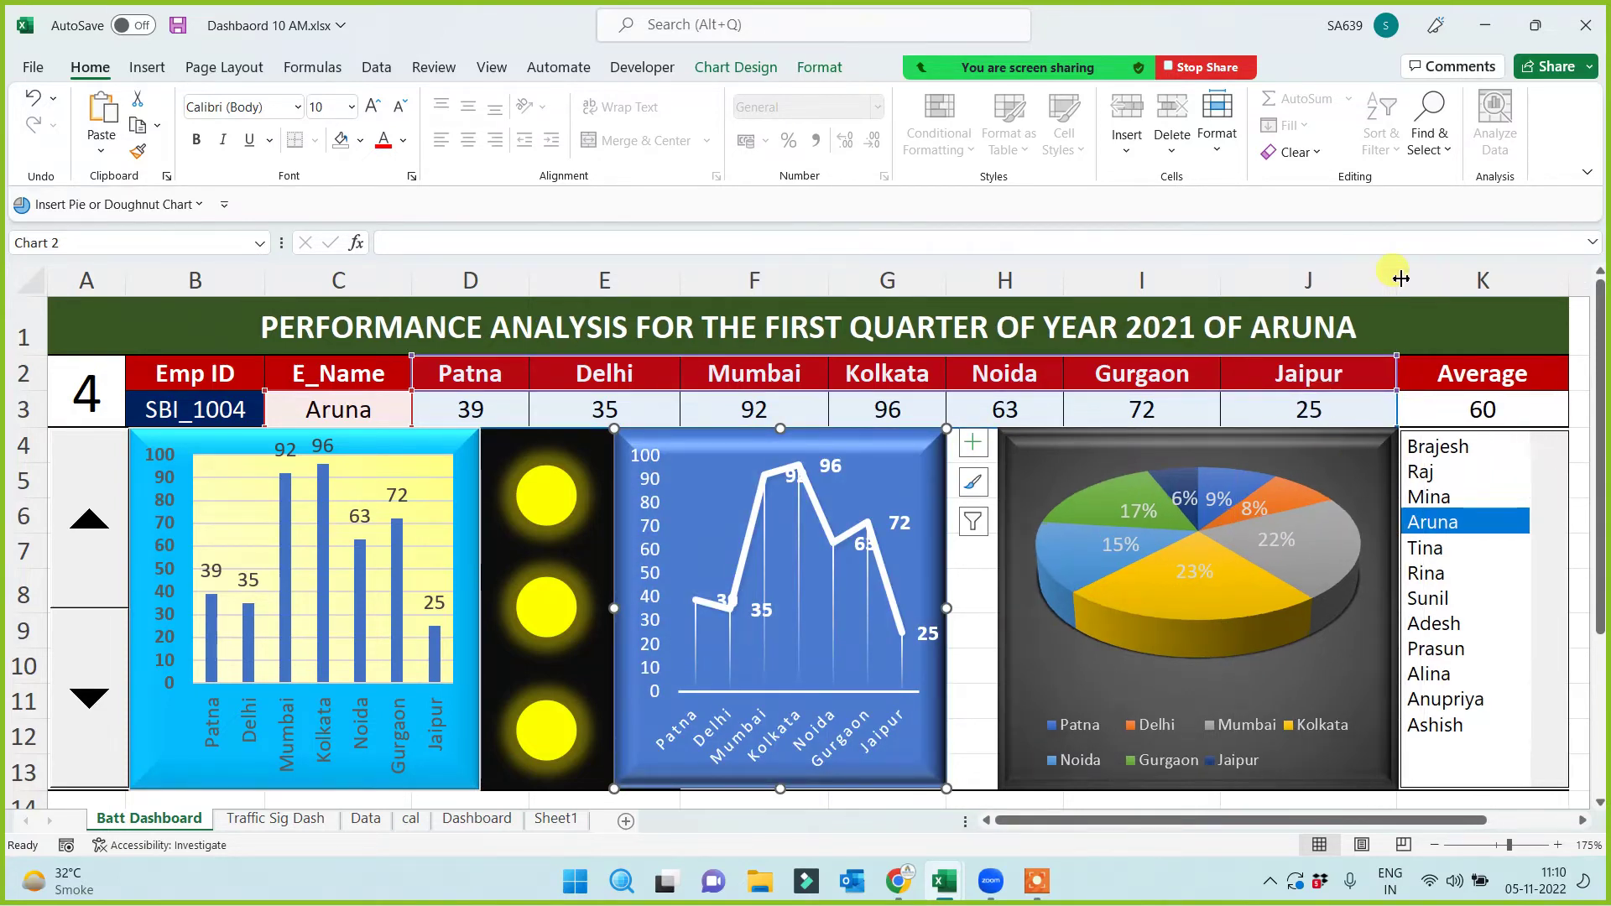
{"action": "left_click", "coordinate": [1003, 612]}
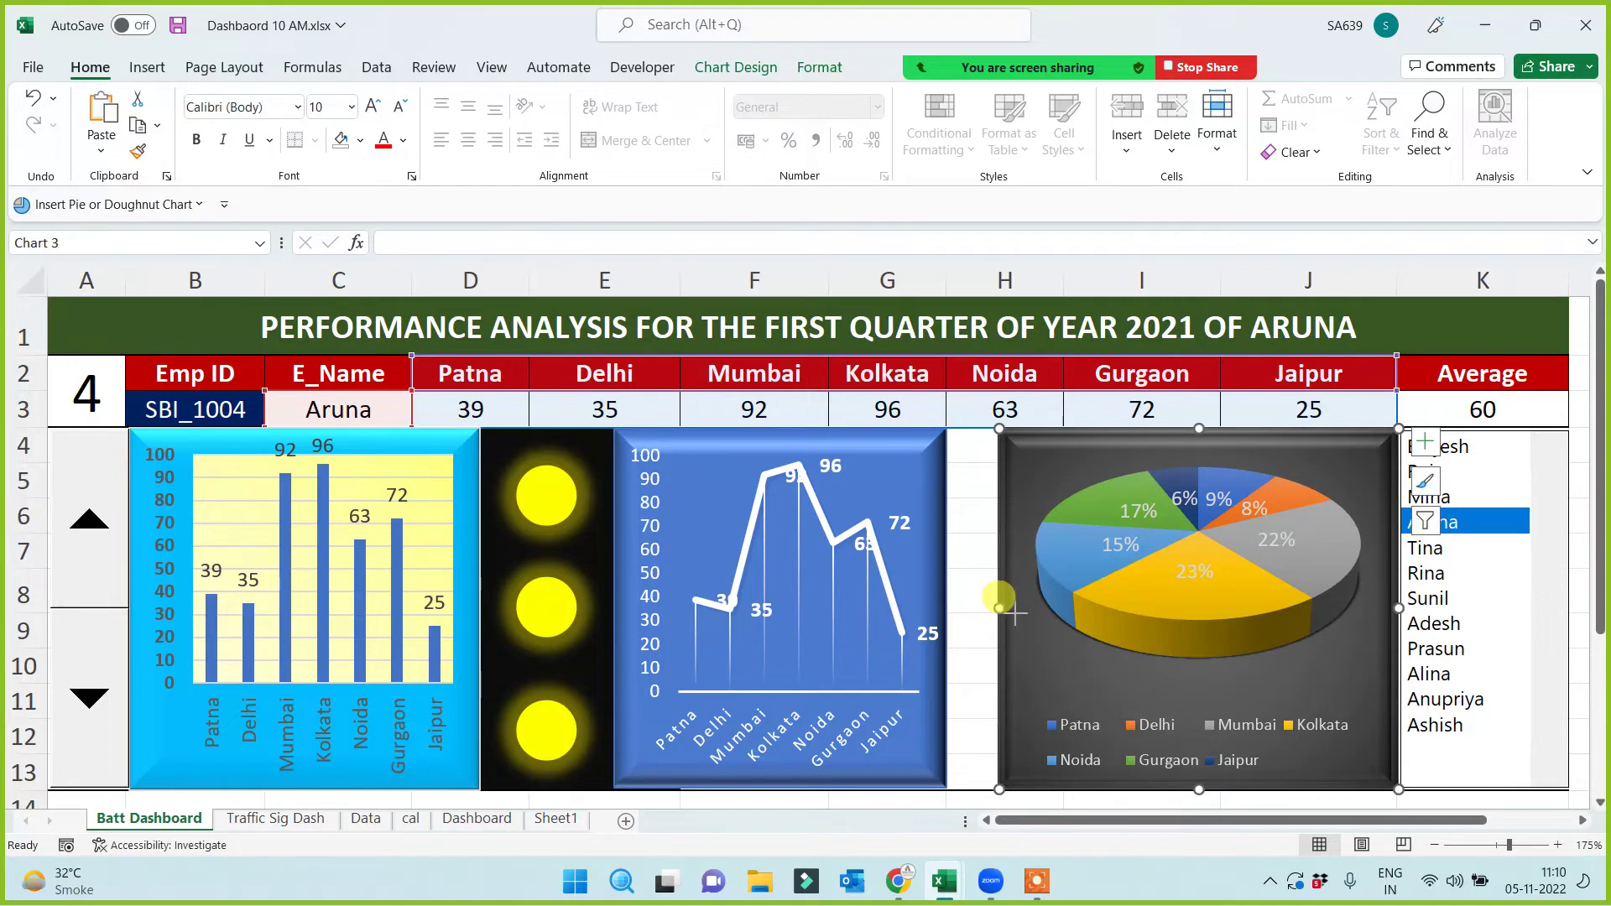
{"action": "left_click_drag", "start_coordinate": [998, 608], "coordinate": [1063, 608]}
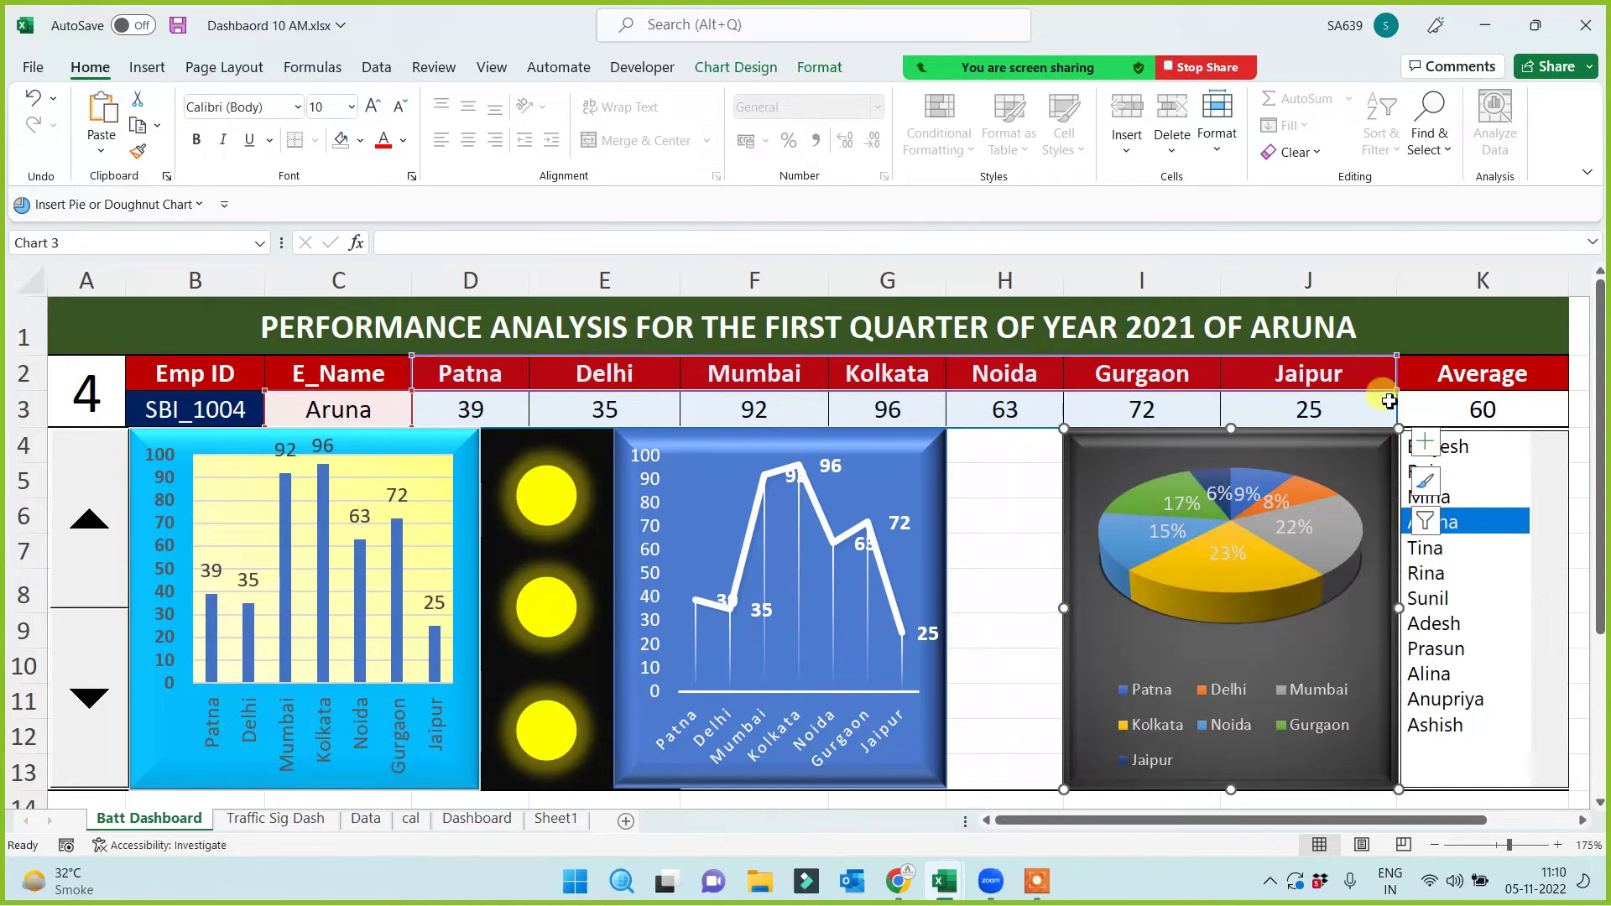
{"action": "left_click_drag", "start_coordinate": [1399, 281], "coordinate": [1407, 281]}
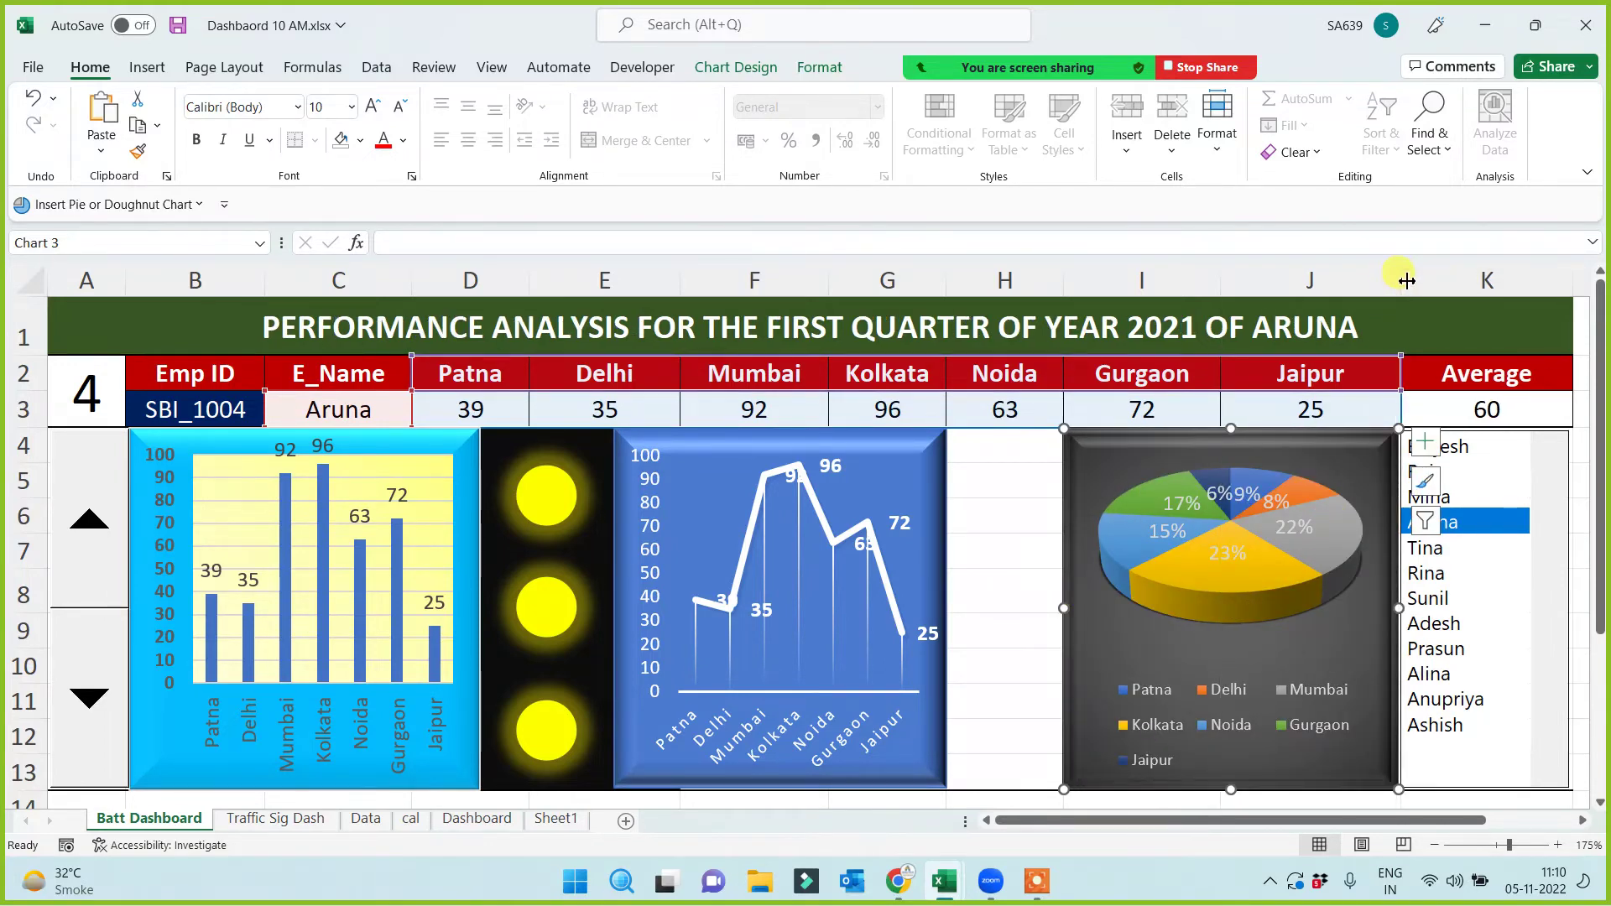
{"action": "left_click_drag", "start_coordinate": [1223, 281], "coordinate": [1230, 285]}
{"action": "left_click", "coordinate": [933, 557]}
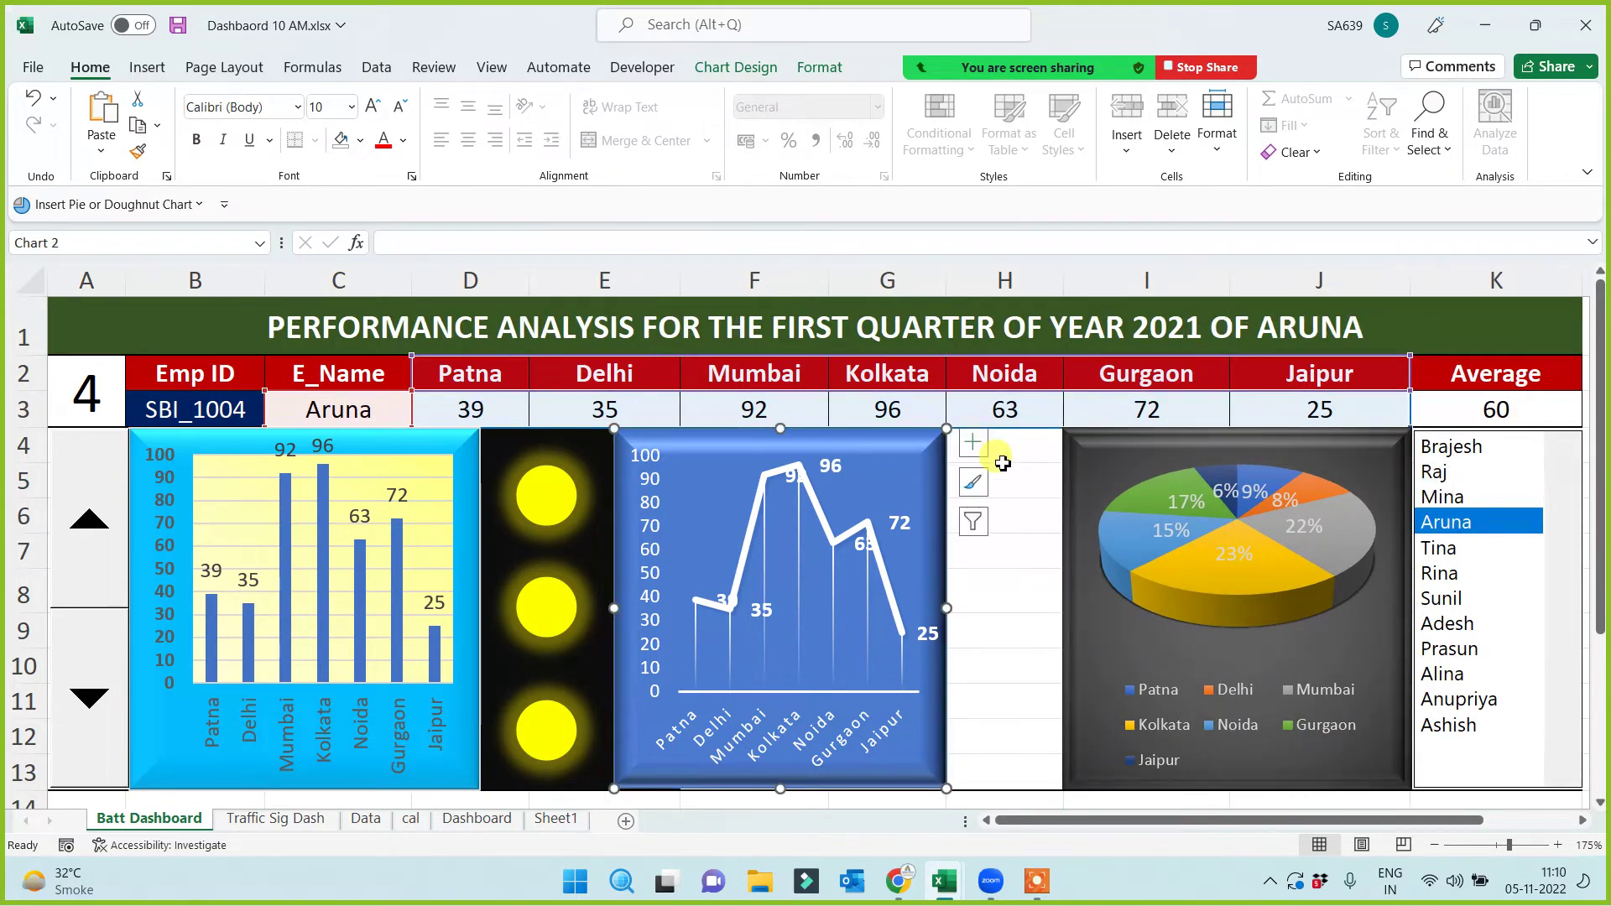
{"action": "left_click", "coordinate": [1003, 463]}
{"action": "left_click", "coordinate": [1001, 642]}
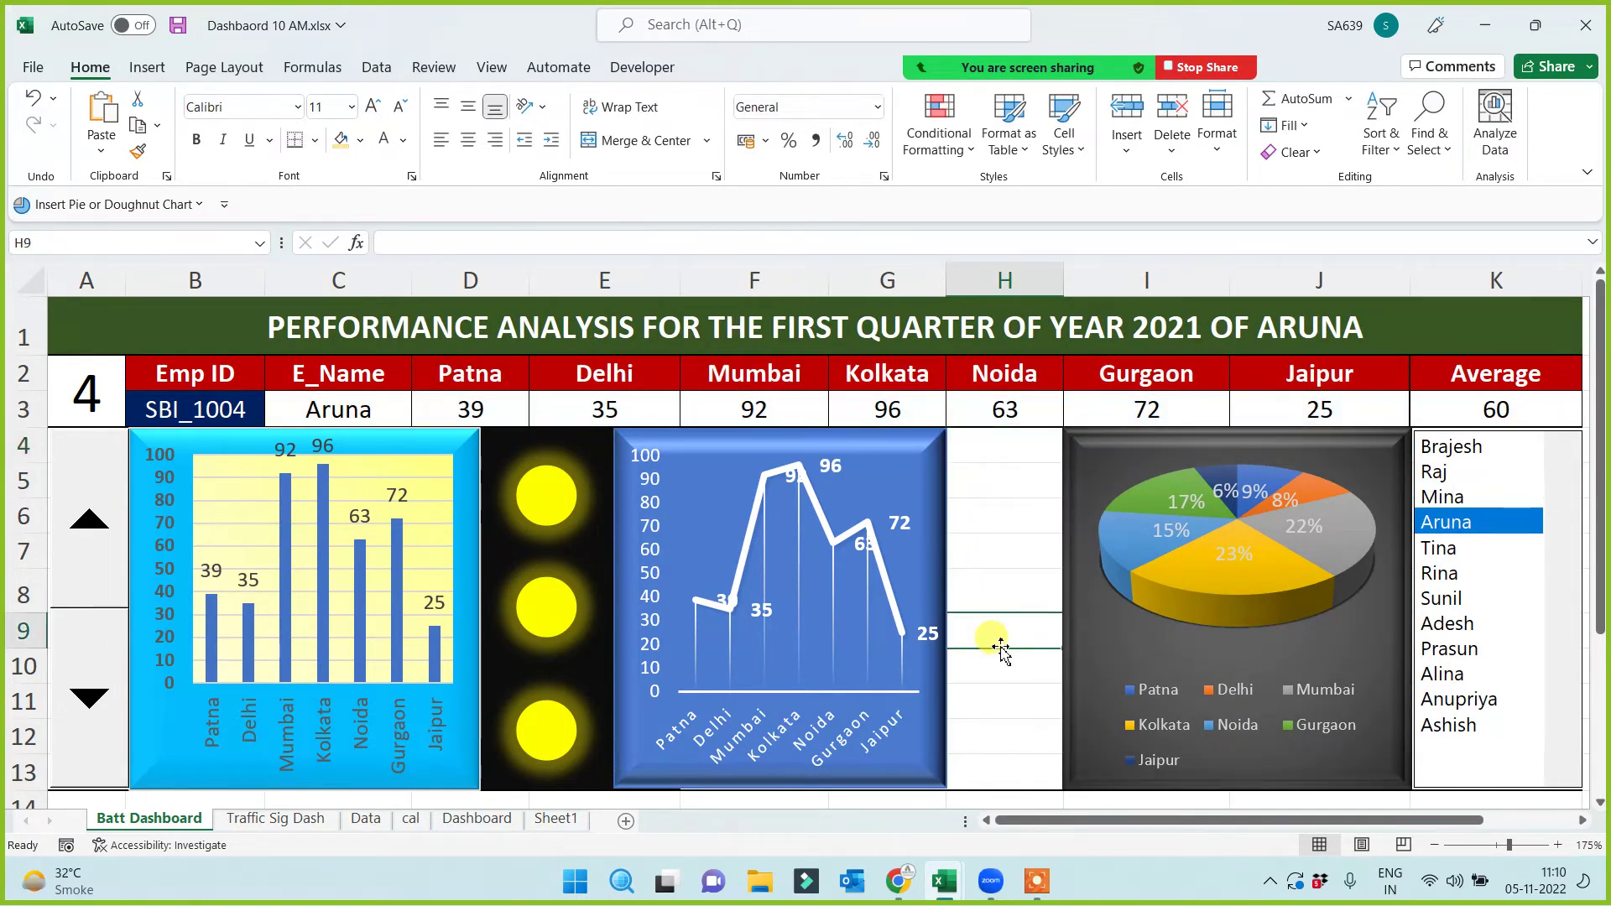
Widen column H and position the pie chart so its left edge meets the H/I border
{"action": "scroll", "coordinate": [1001, 646], "scroll_direction": "down", "scroll_amount": 1, "text": "ctrl"}
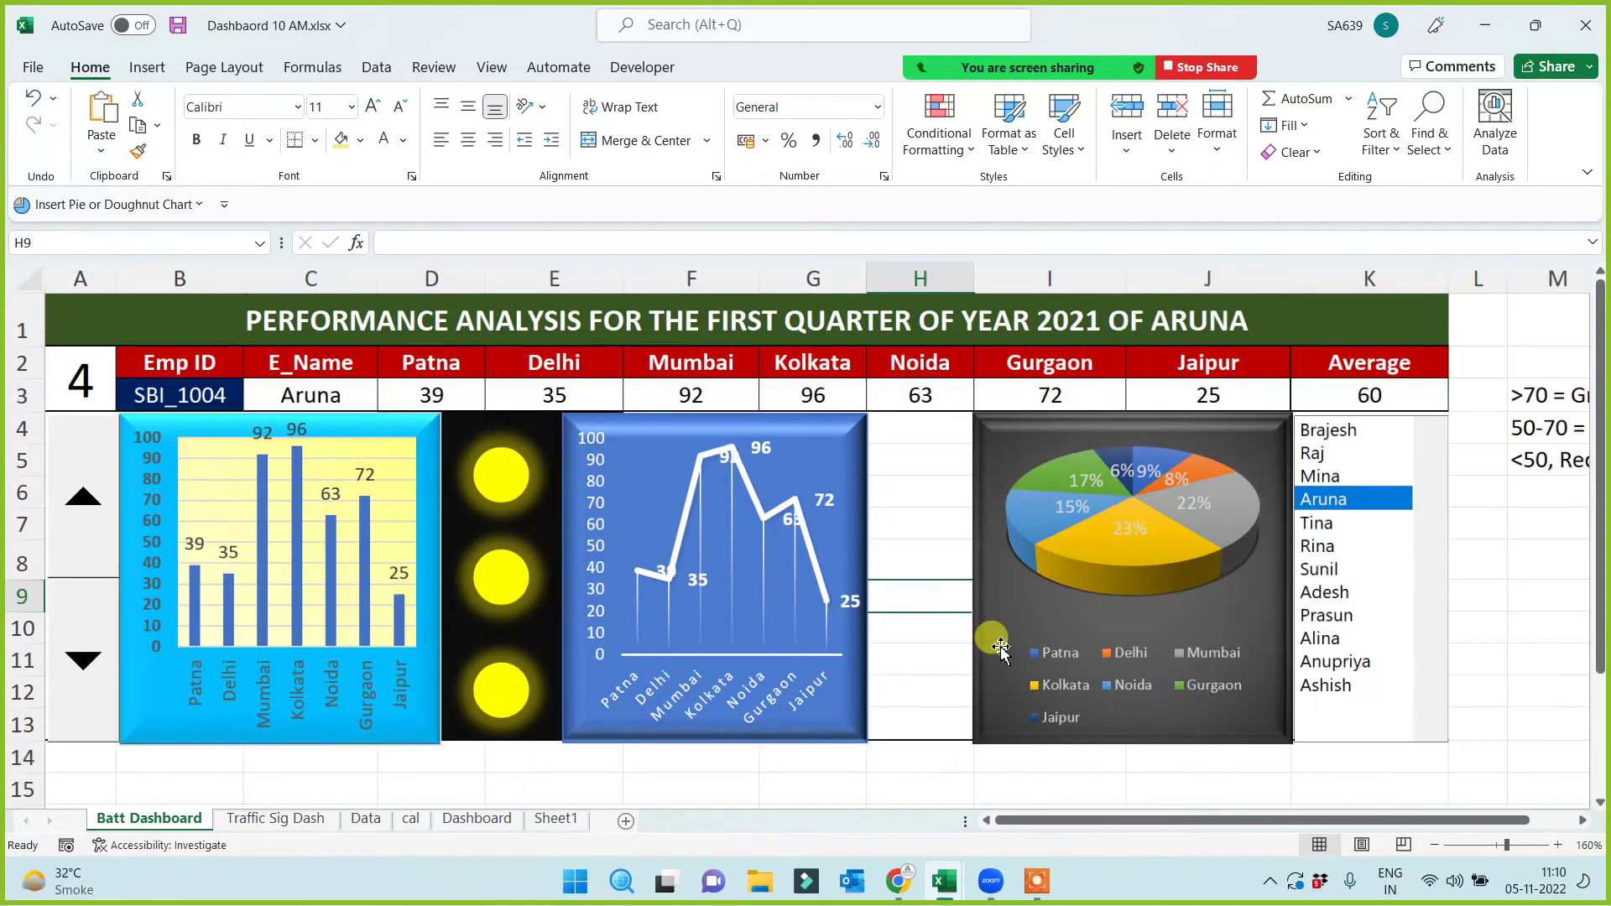
{"action": "left_click_drag", "start_coordinate": [974, 267], "coordinate": [1010, 276]}
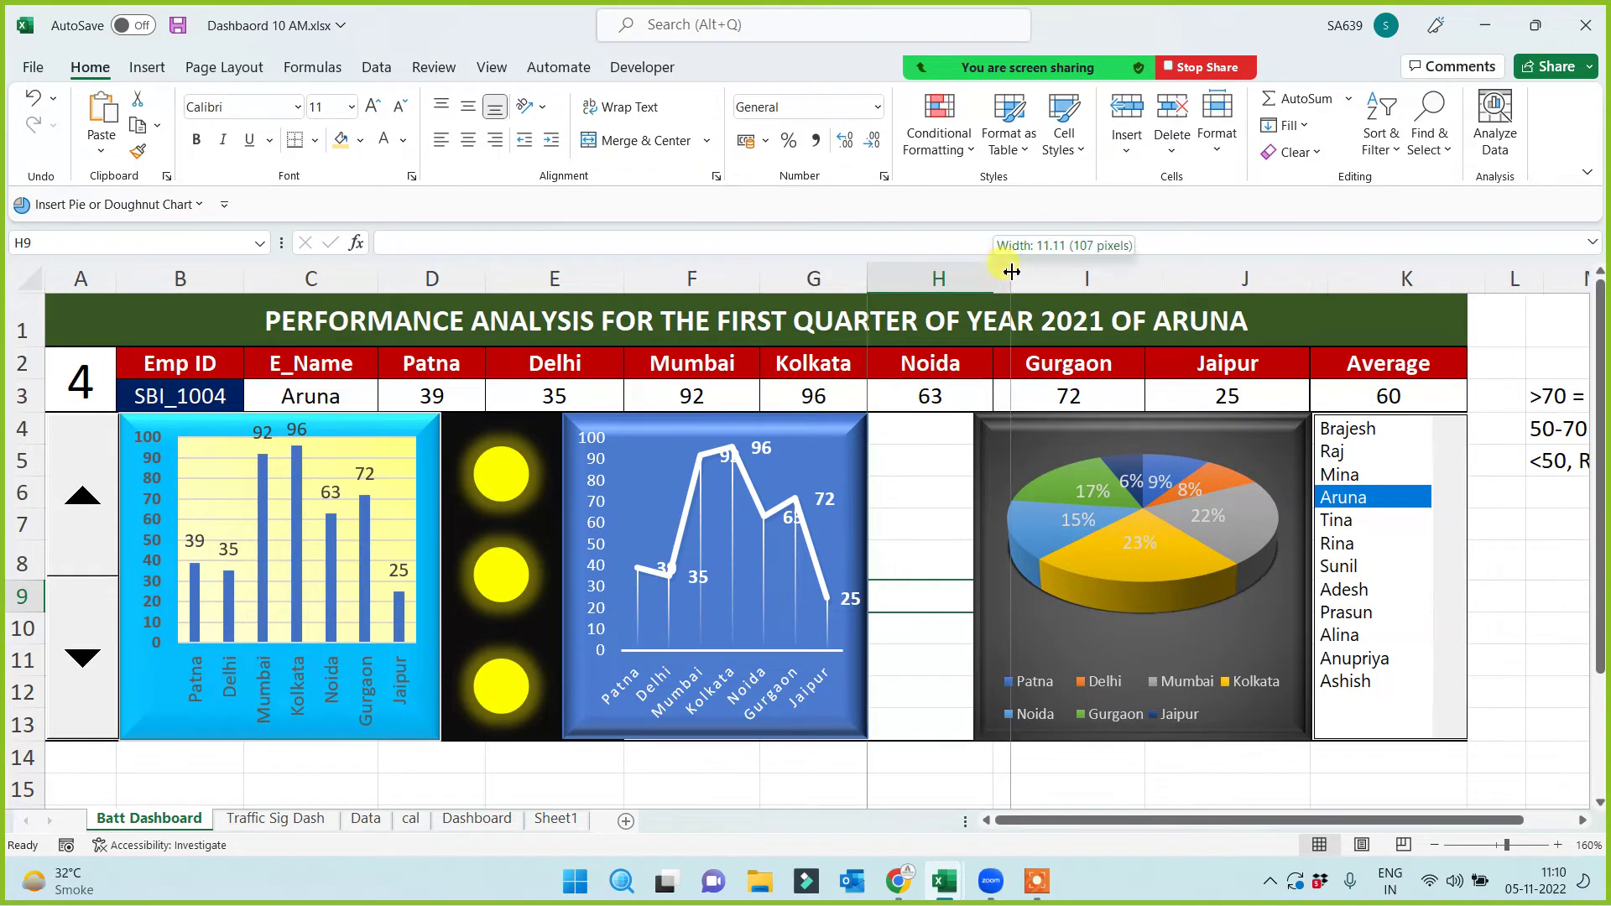
{"action": "left_click_drag", "start_coordinate": [1004, 543], "coordinate": [1011, 577]}
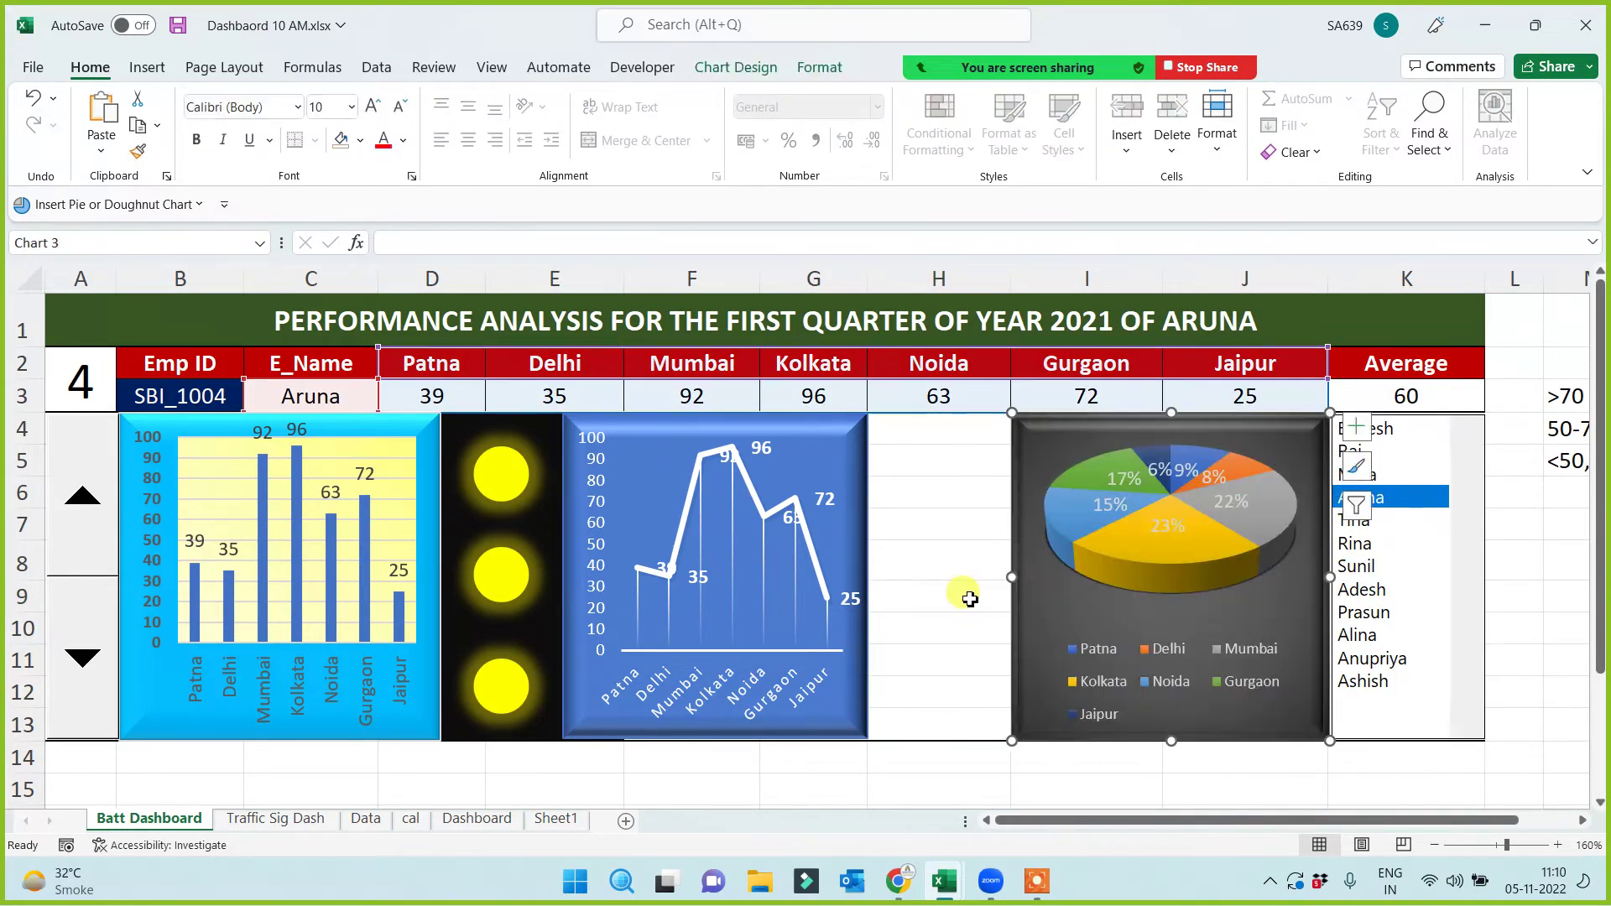
{"action": "left_click", "coordinate": [966, 598]}
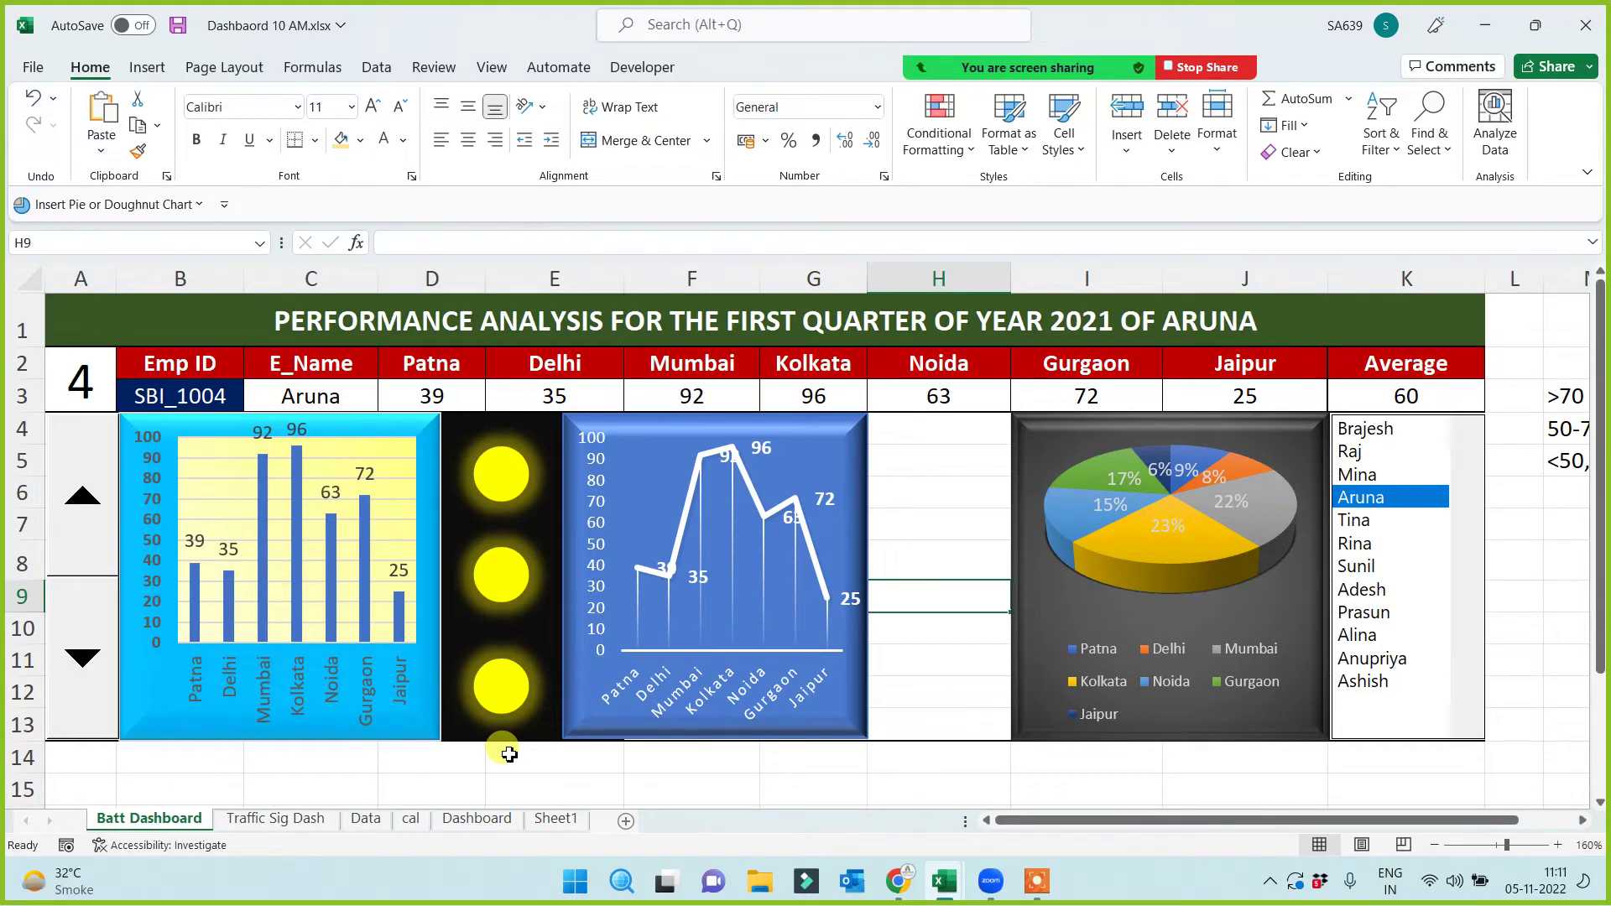
Enter a formula in M8 linking to the Average value in K3
{"action": "left_click", "coordinate": [1583, 820]}
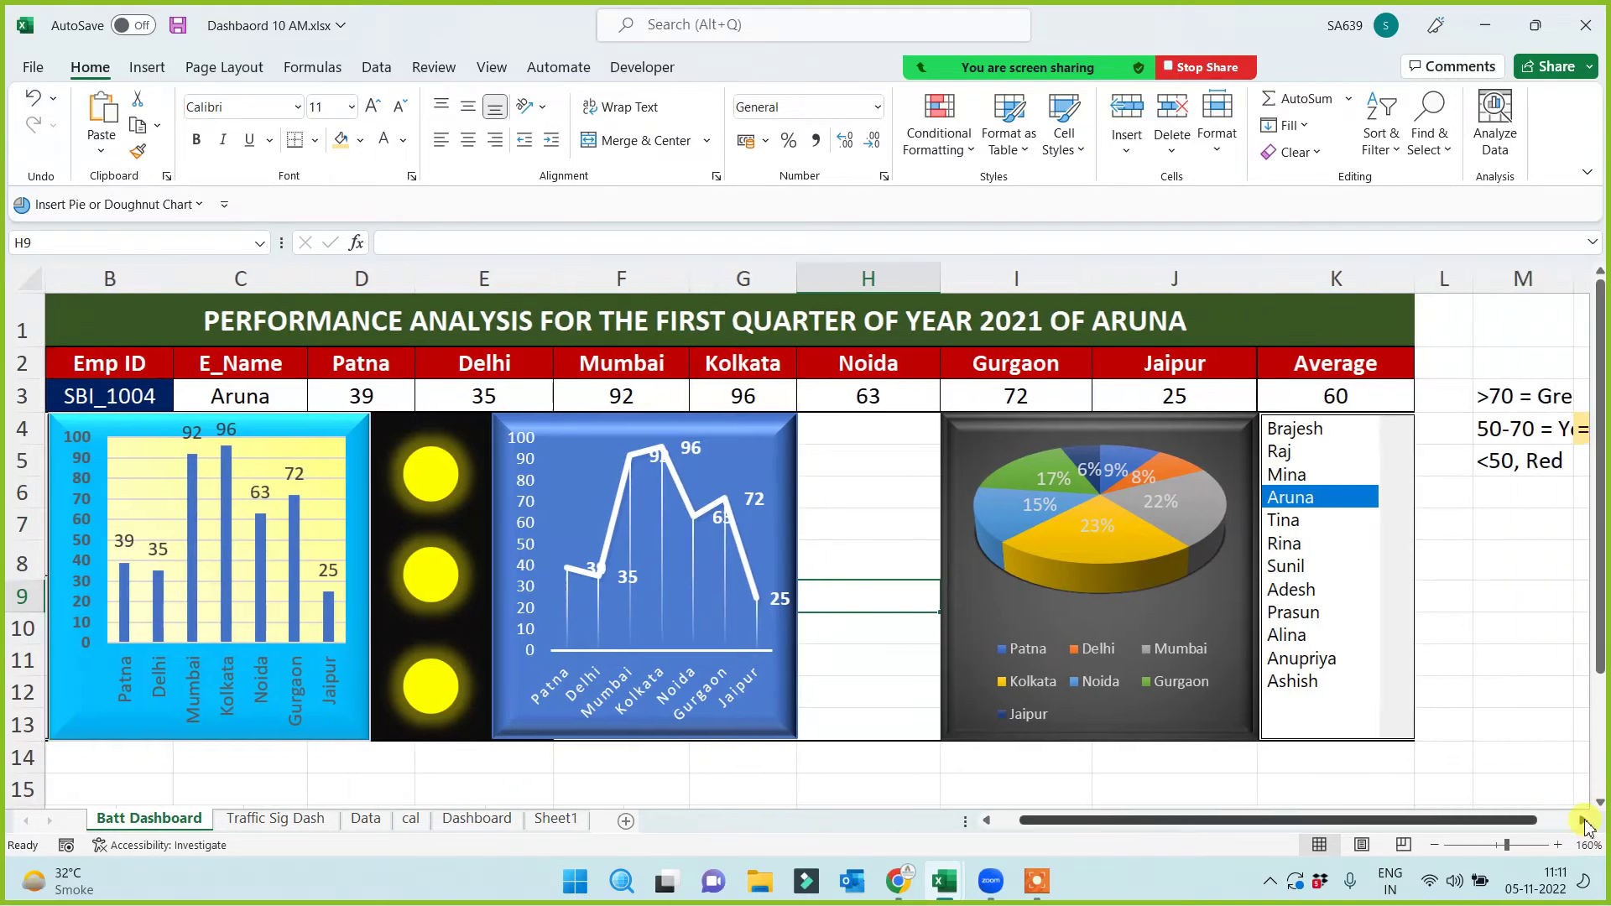
{"action": "left_click", "coordinate": [1583, 820]}
{"action": "left_click", "coordinate": [1368, 554]}
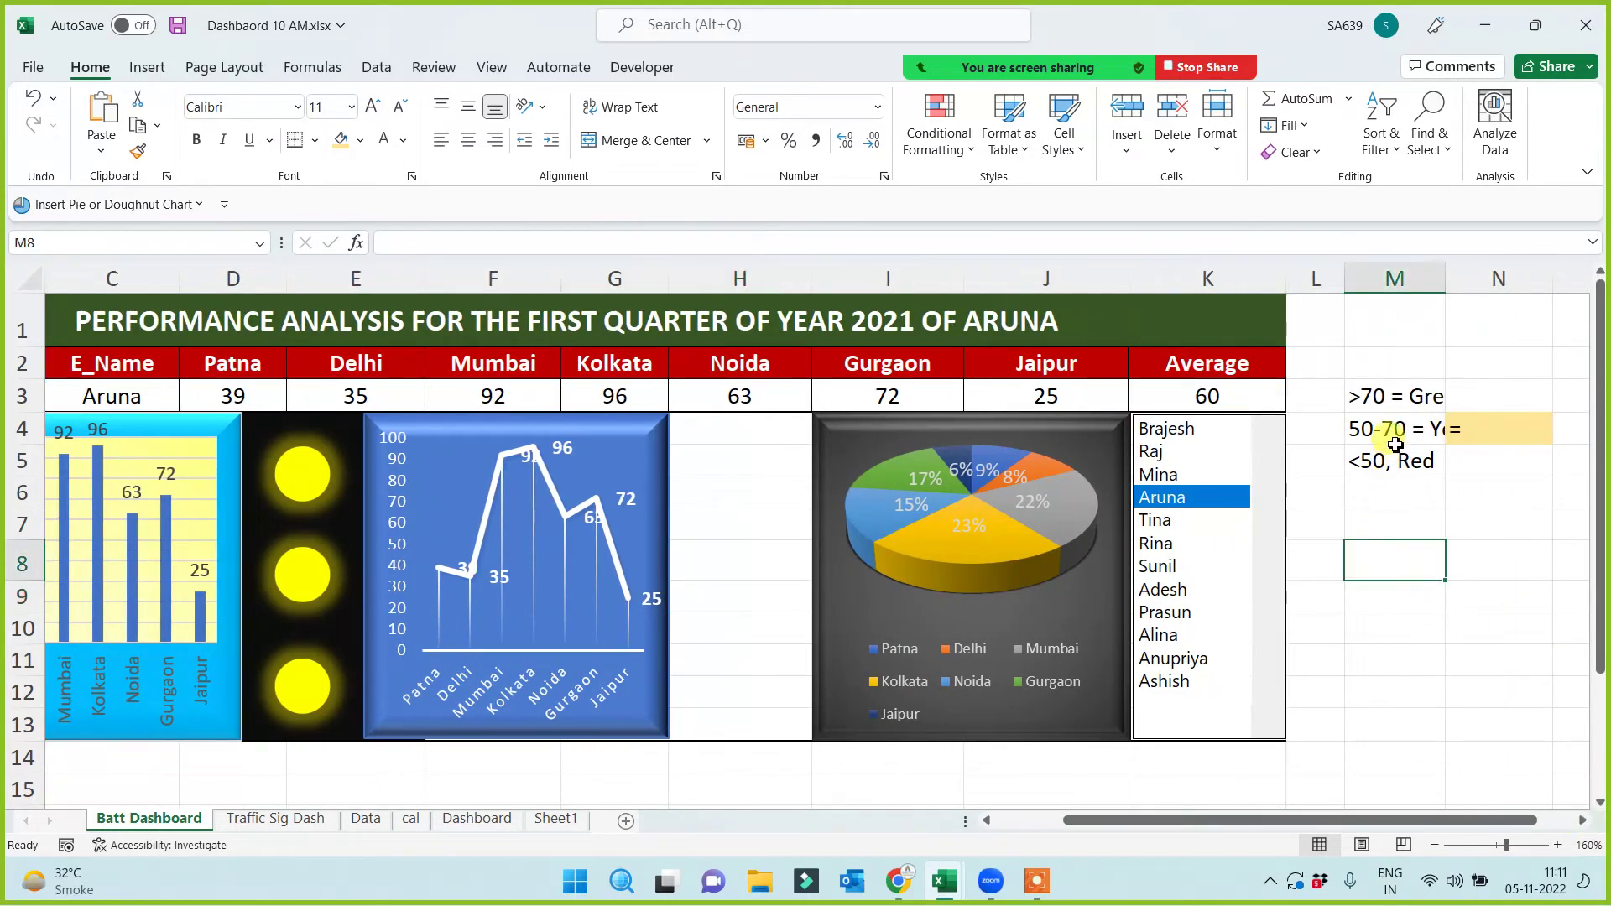
{"action": "left_click", "coordinate": [1392, 460]}
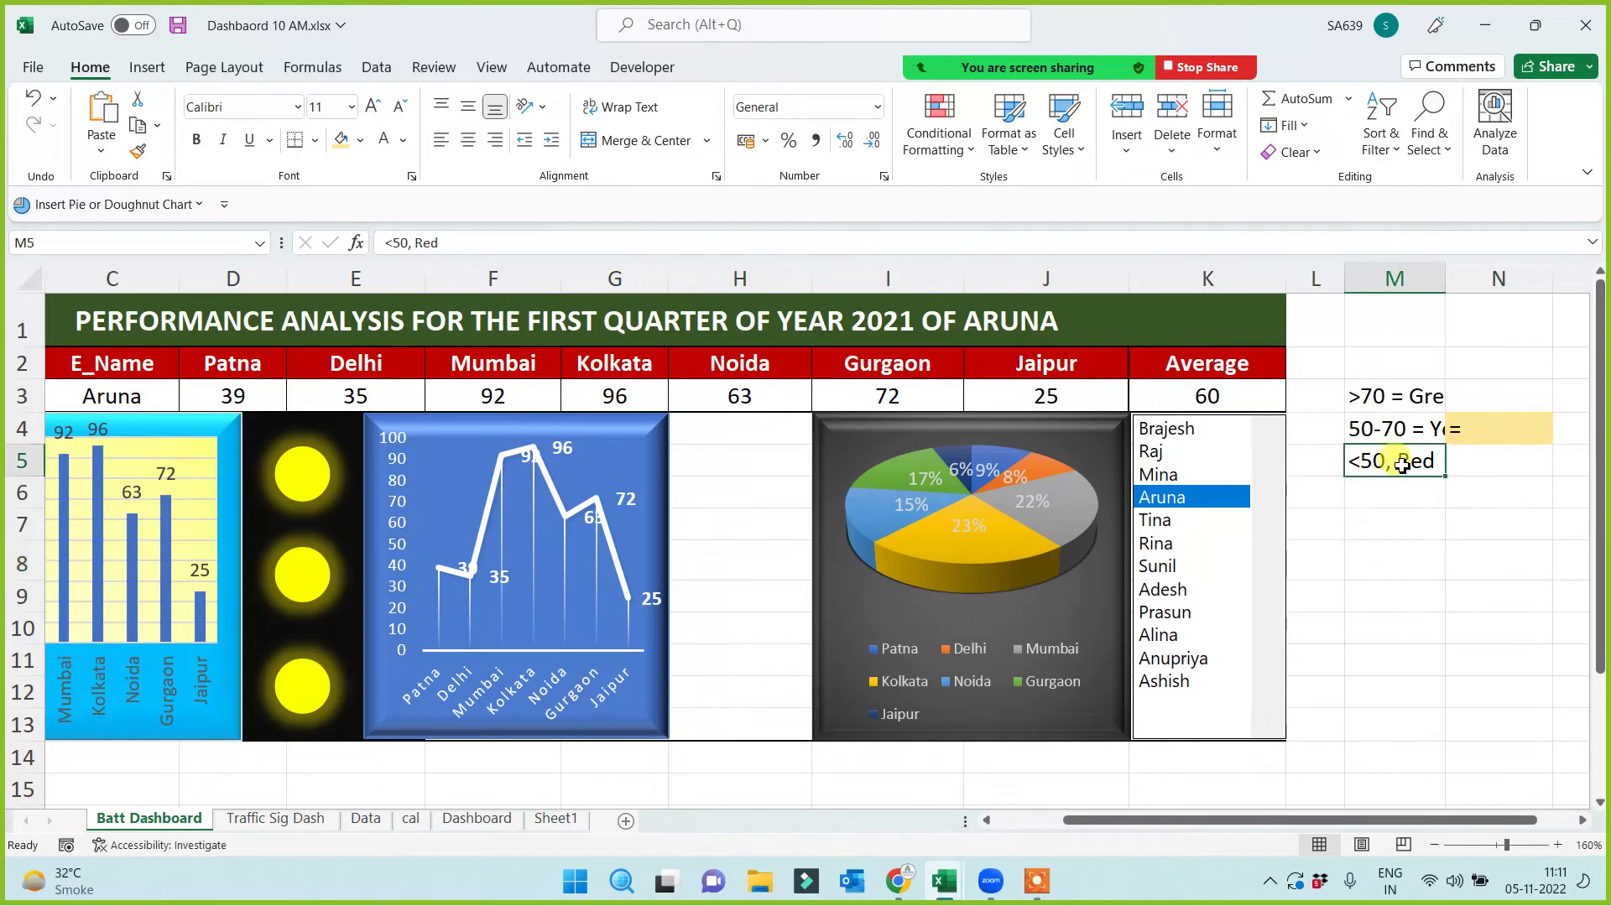
{"action": "left_click", "coordinate": [1389, 512]}
{"action": "left_click", "coordinate": [1388, 567]}
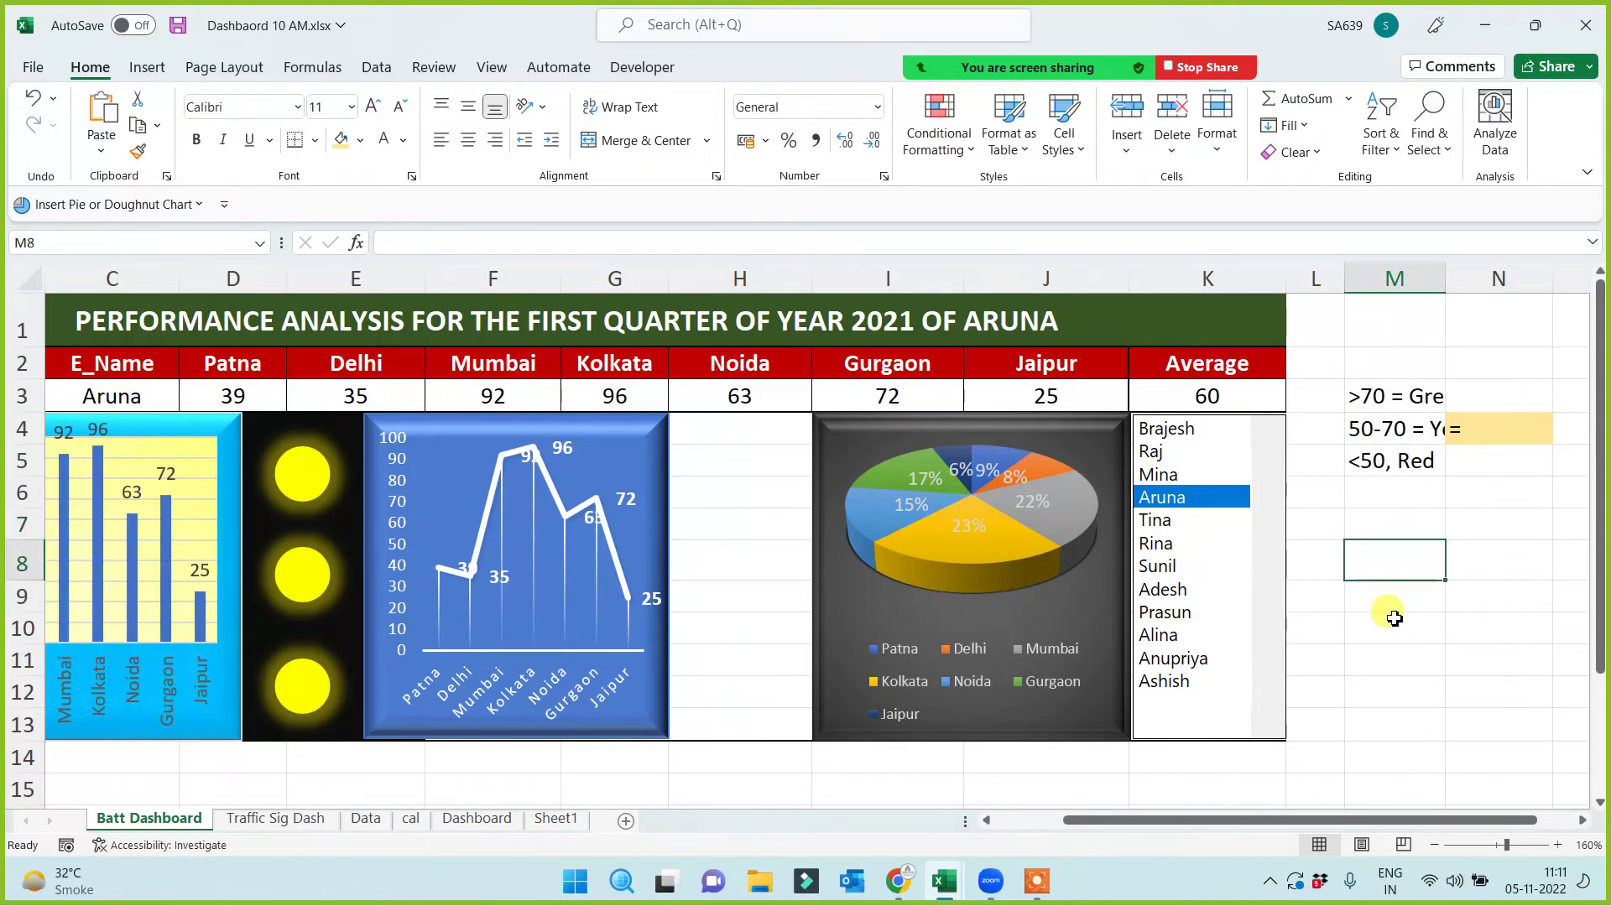
{"action": "type", "text": "="}
{"action": "left_click", "coordinate": [1201, 401]}
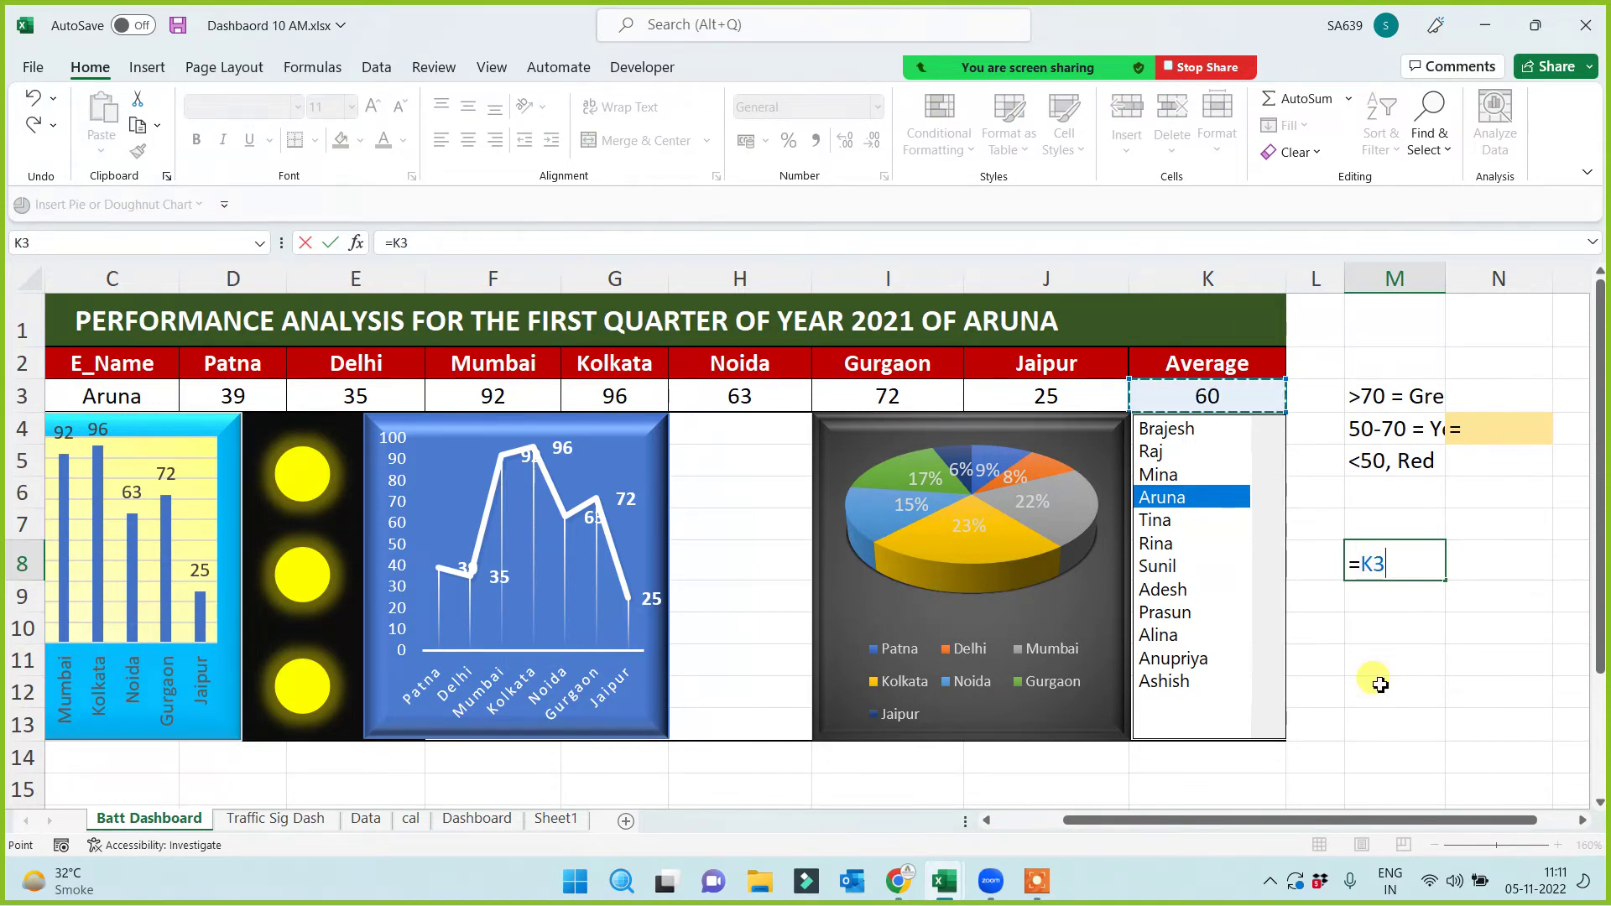
{"action": "key", "text": "Return"}
Change M8 to =K3/100 and apply Percent Style so it shows 60%
{"action": "left_click", "coordinate": [1421, 560]}
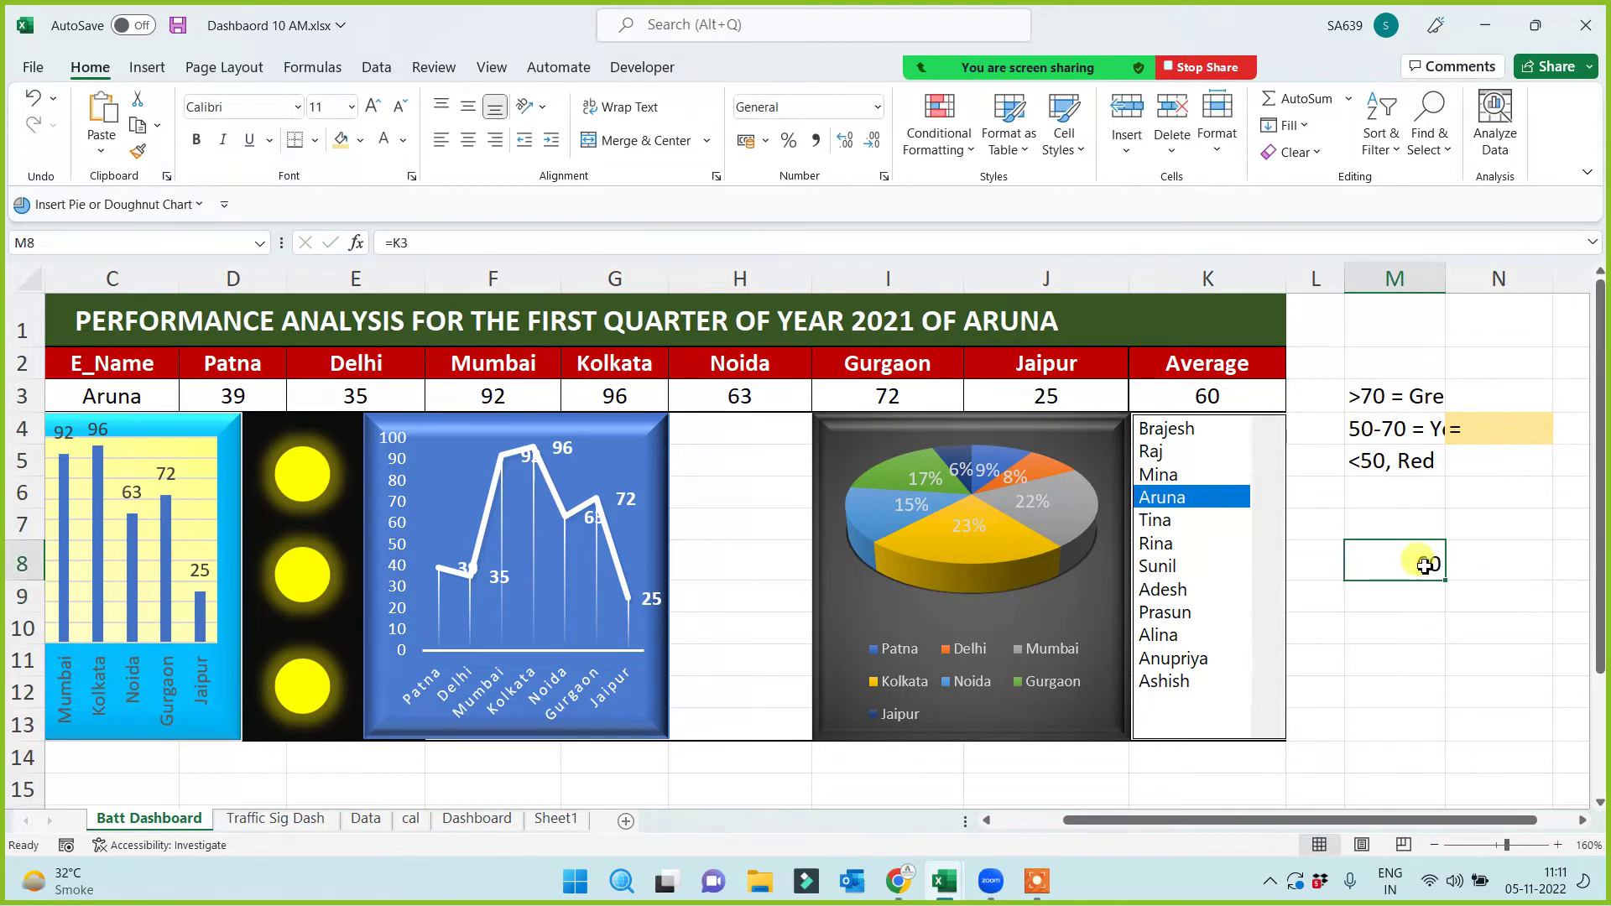
{"action": "left_click", "coordinate": [474, 241]}
{"action": "type", "text": "/100"}
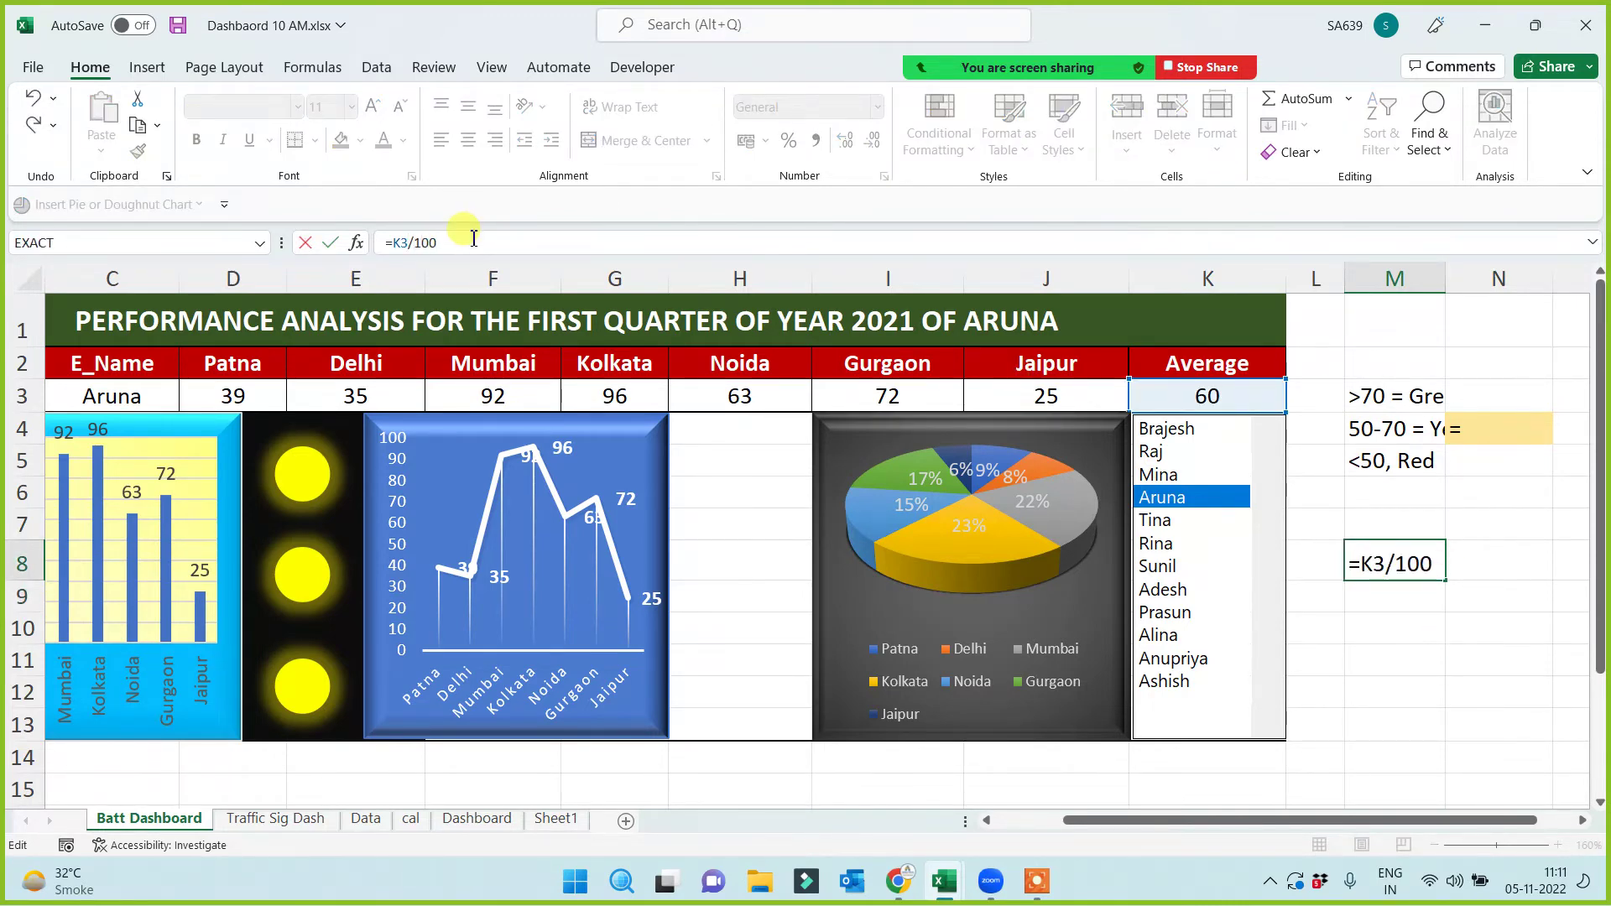
{"action": "key", "text": "ctrl+Return"}
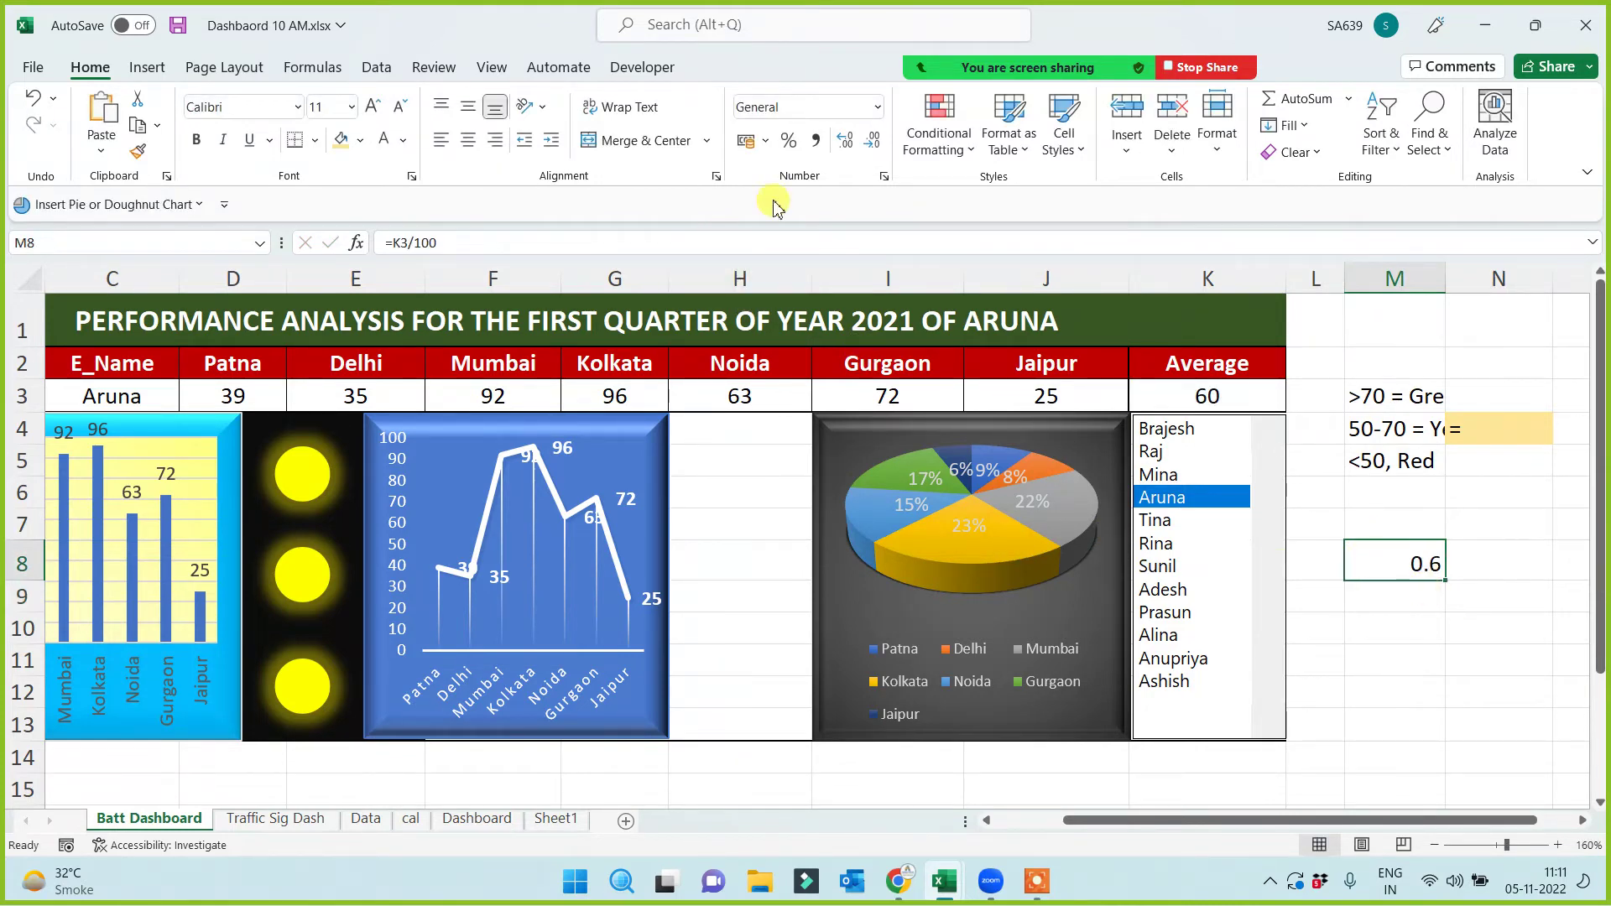
{"action": "left_click", "coordinate": [789, 141]}
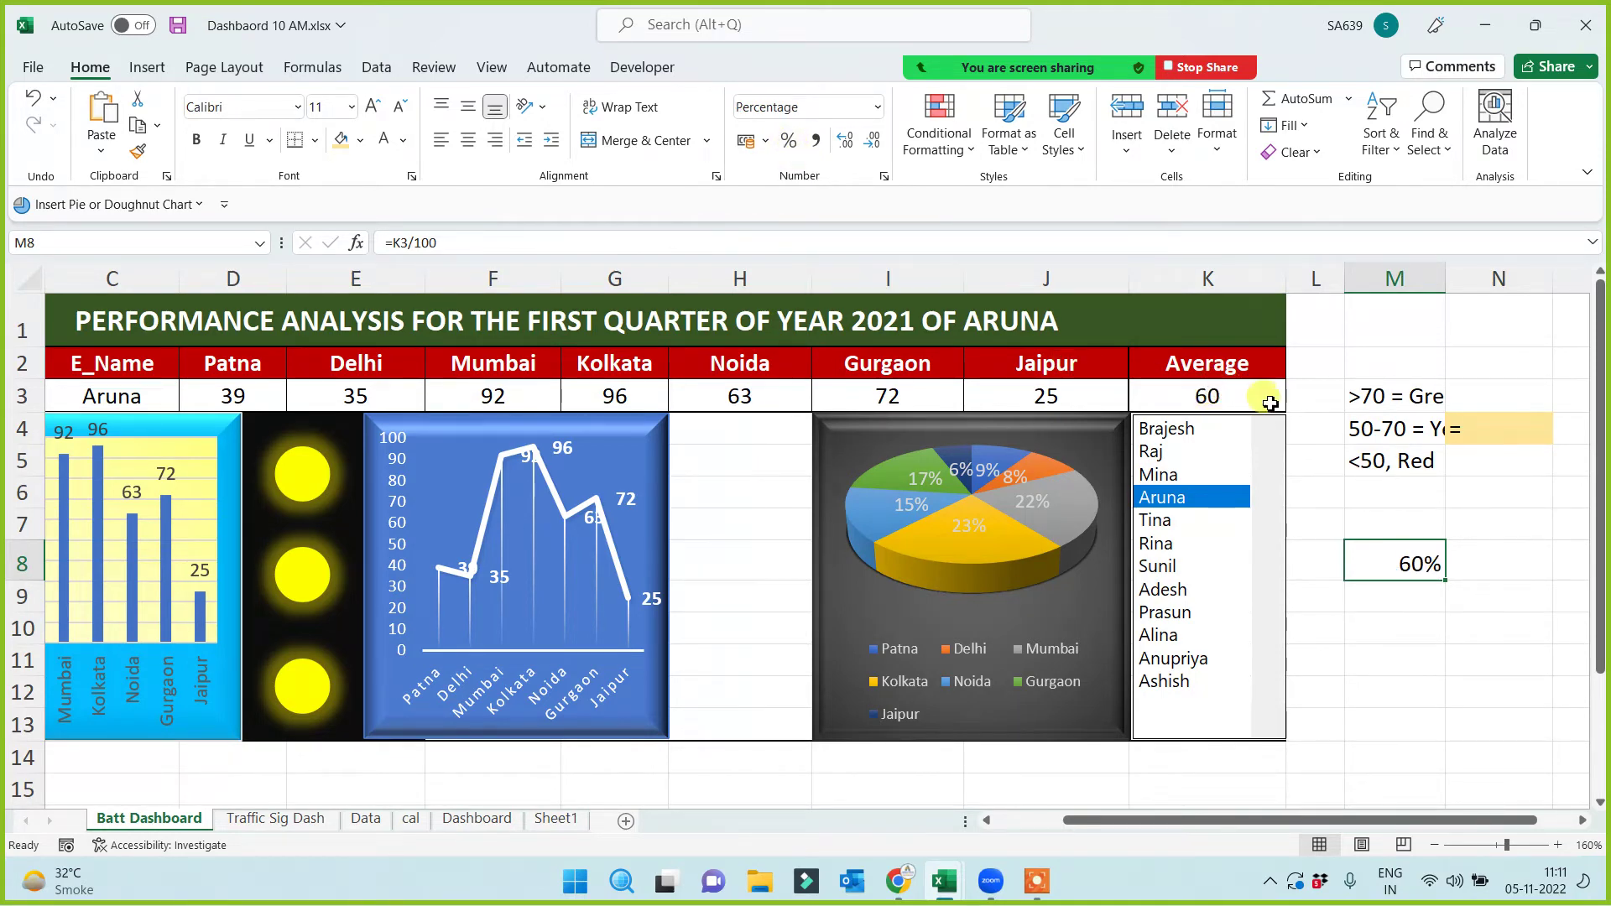
{"action": "left_click", "coordinate": [1394, 662]}
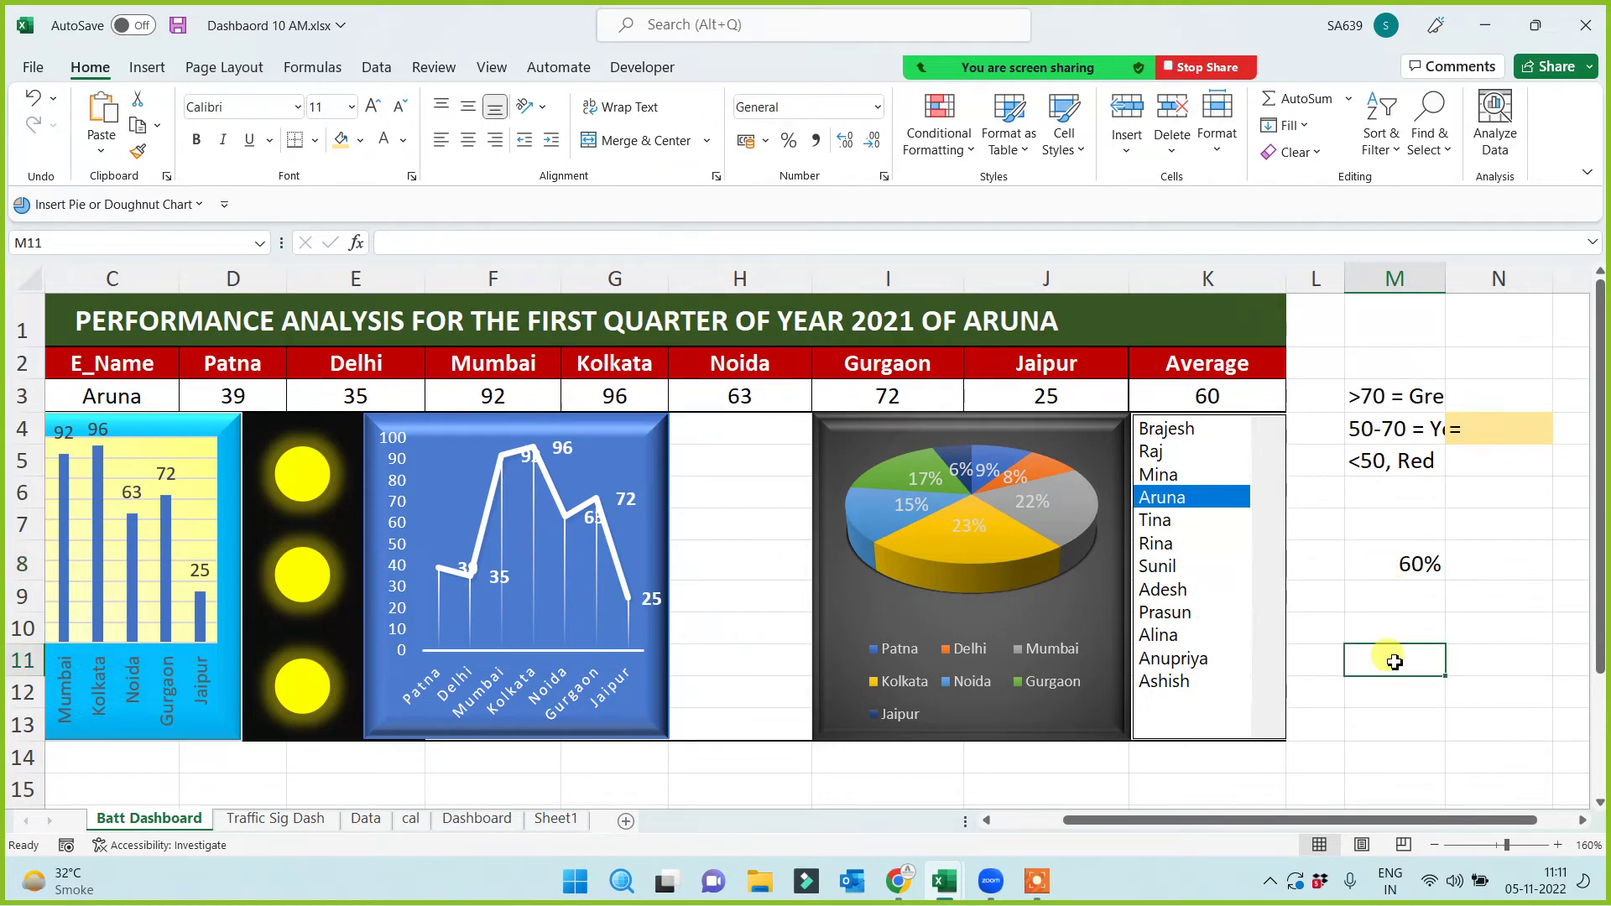
{"action": "left_click", "coordinate": [1386, 564]}
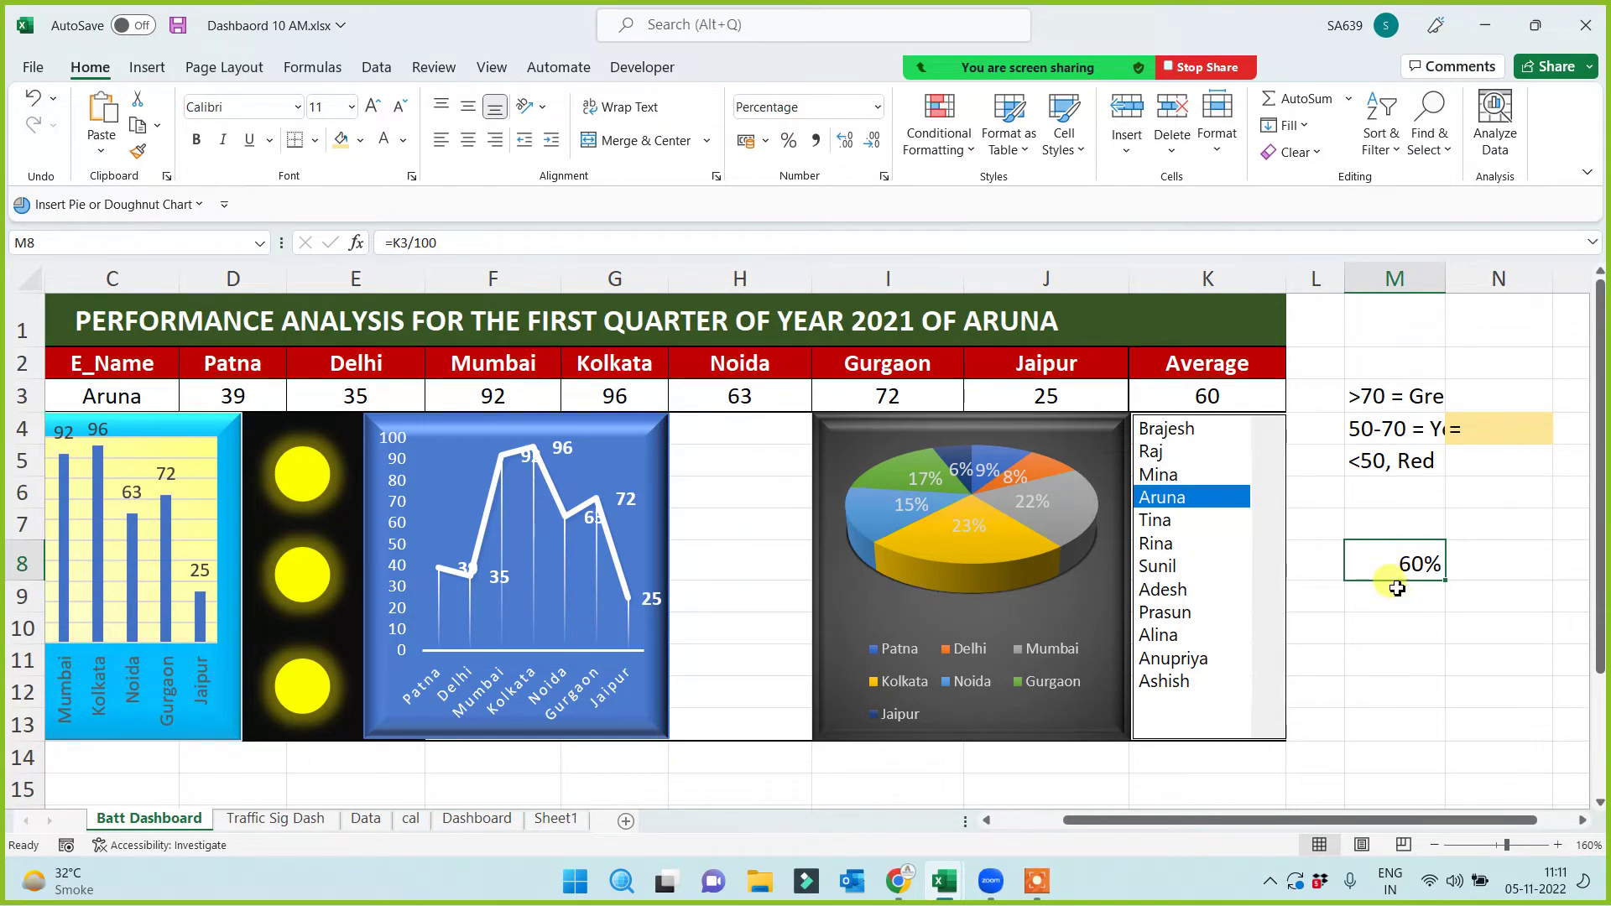
Insert a column chart of M8 and size it into column H down to the dashboard bottom
{"action": "left_click", "coordinate": [146, 69]}
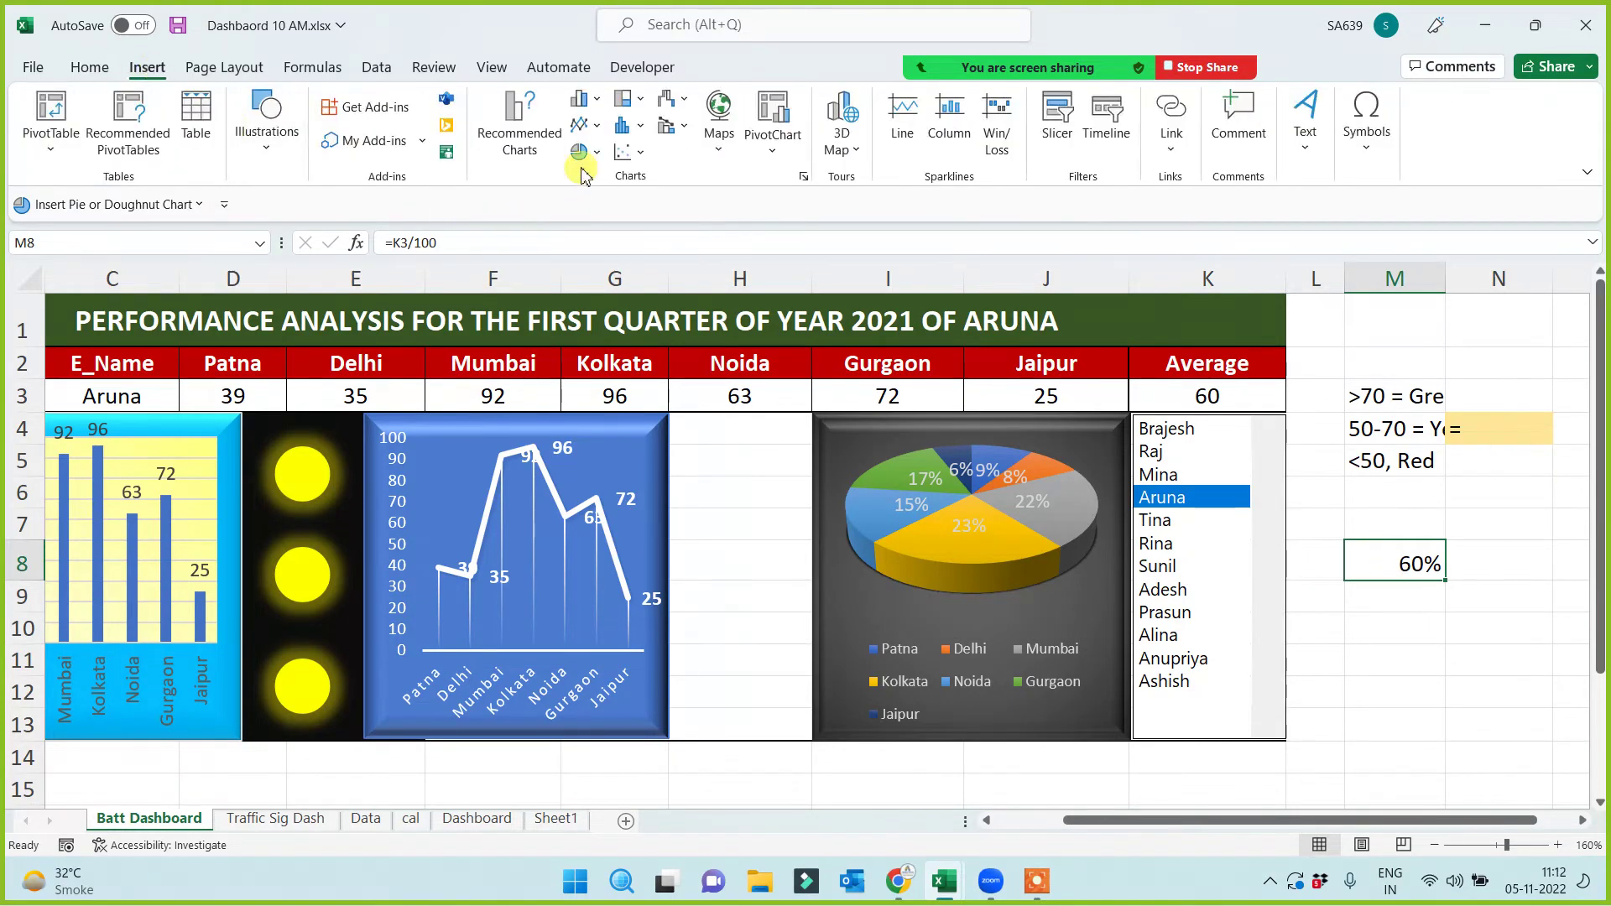
{"action": "left_click", "coordinate": [585, 104]}
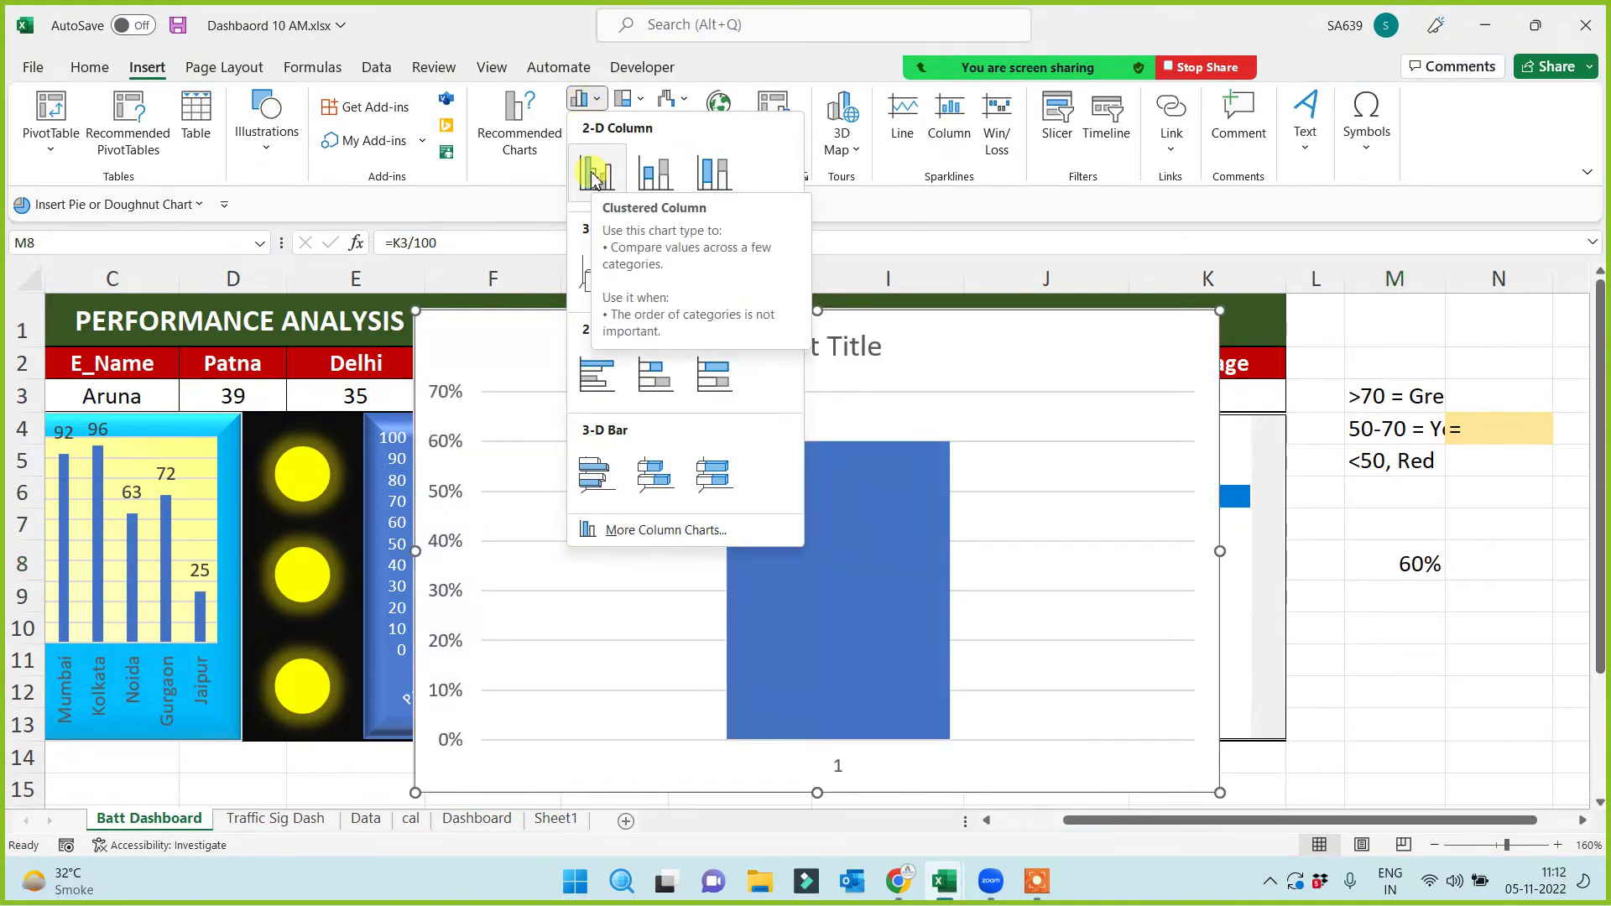
{"action": "left_click", "coordinate": [657, 176]}
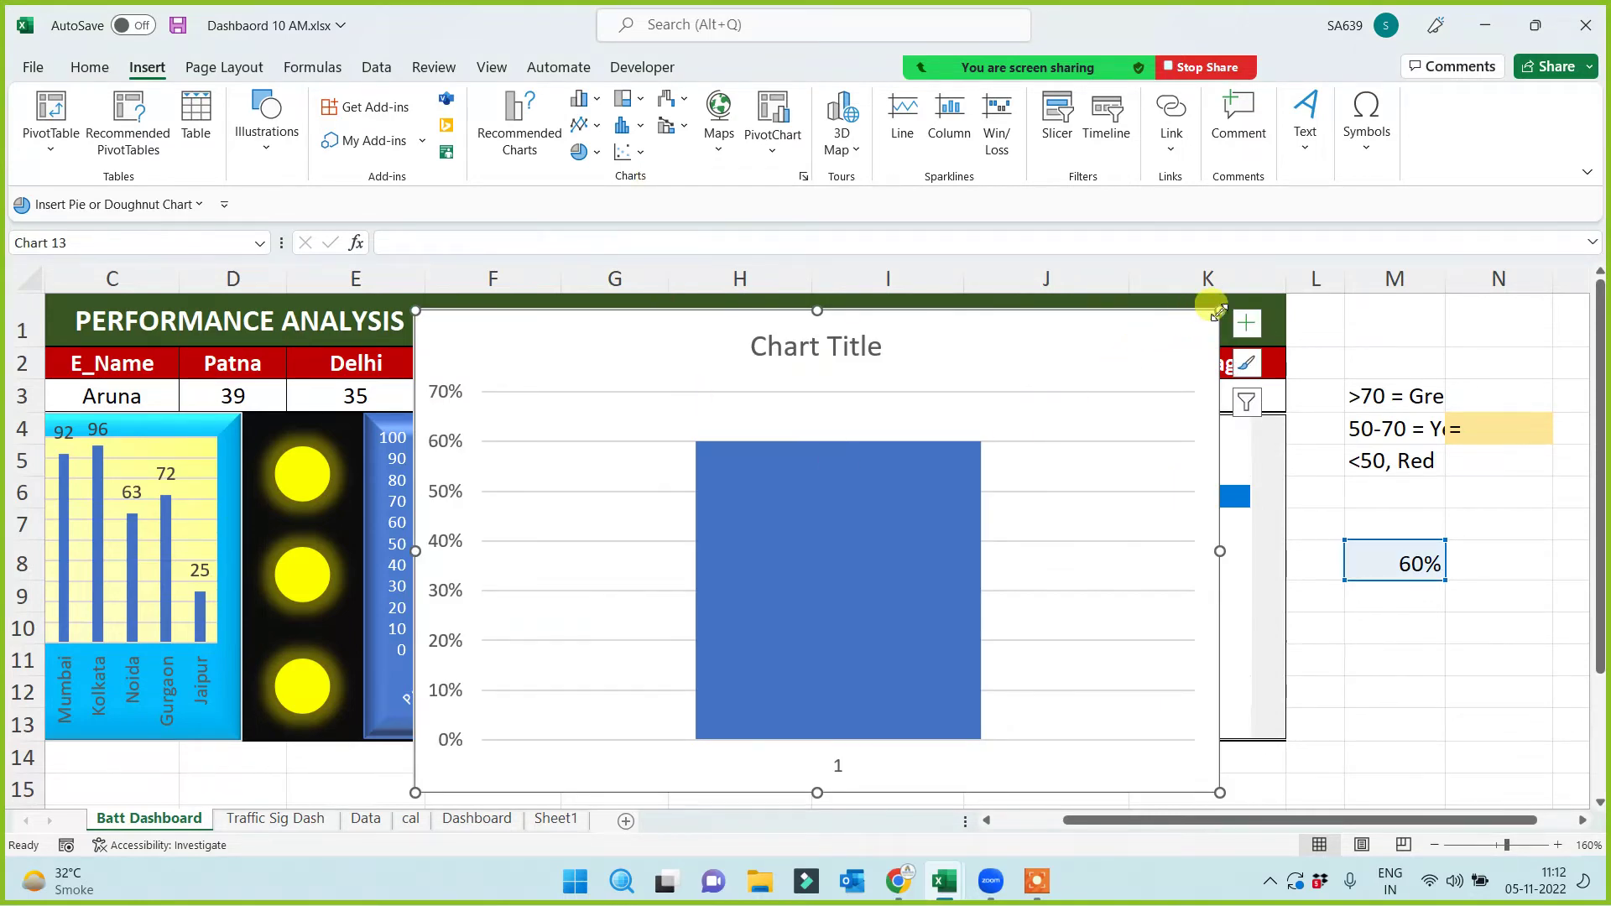
{"action": "left_click_drag", "start_coordinate": [1218, 313], "coordinate": [589, 538]}
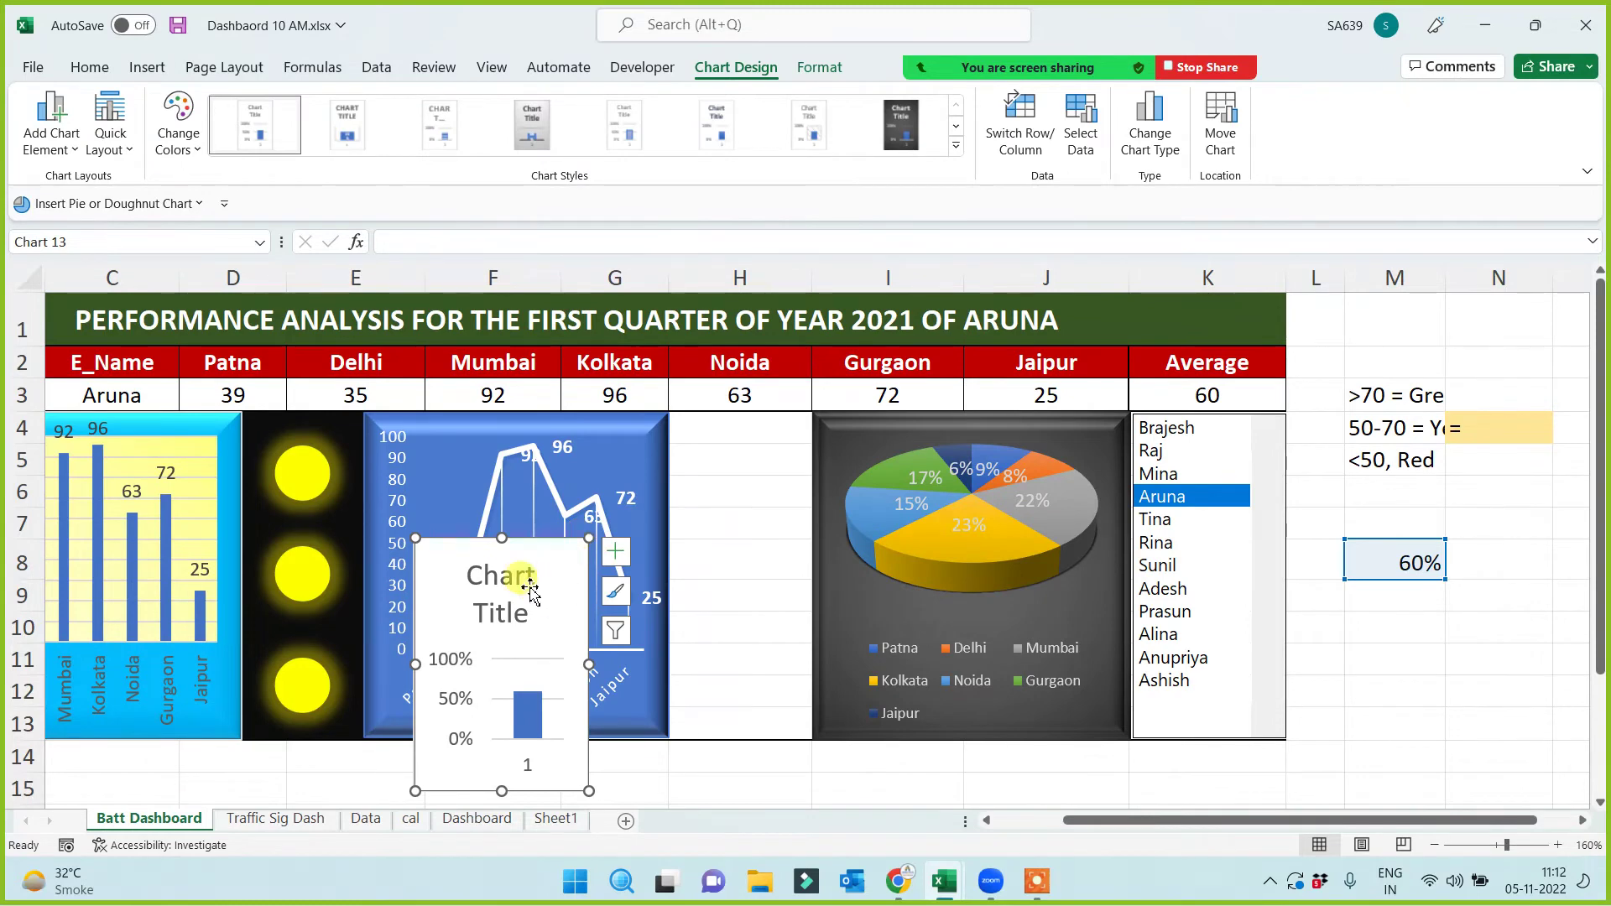
{"action": "left_click_drag", "start_coordinate": [530, 587], "coordinate": [703, 414]}
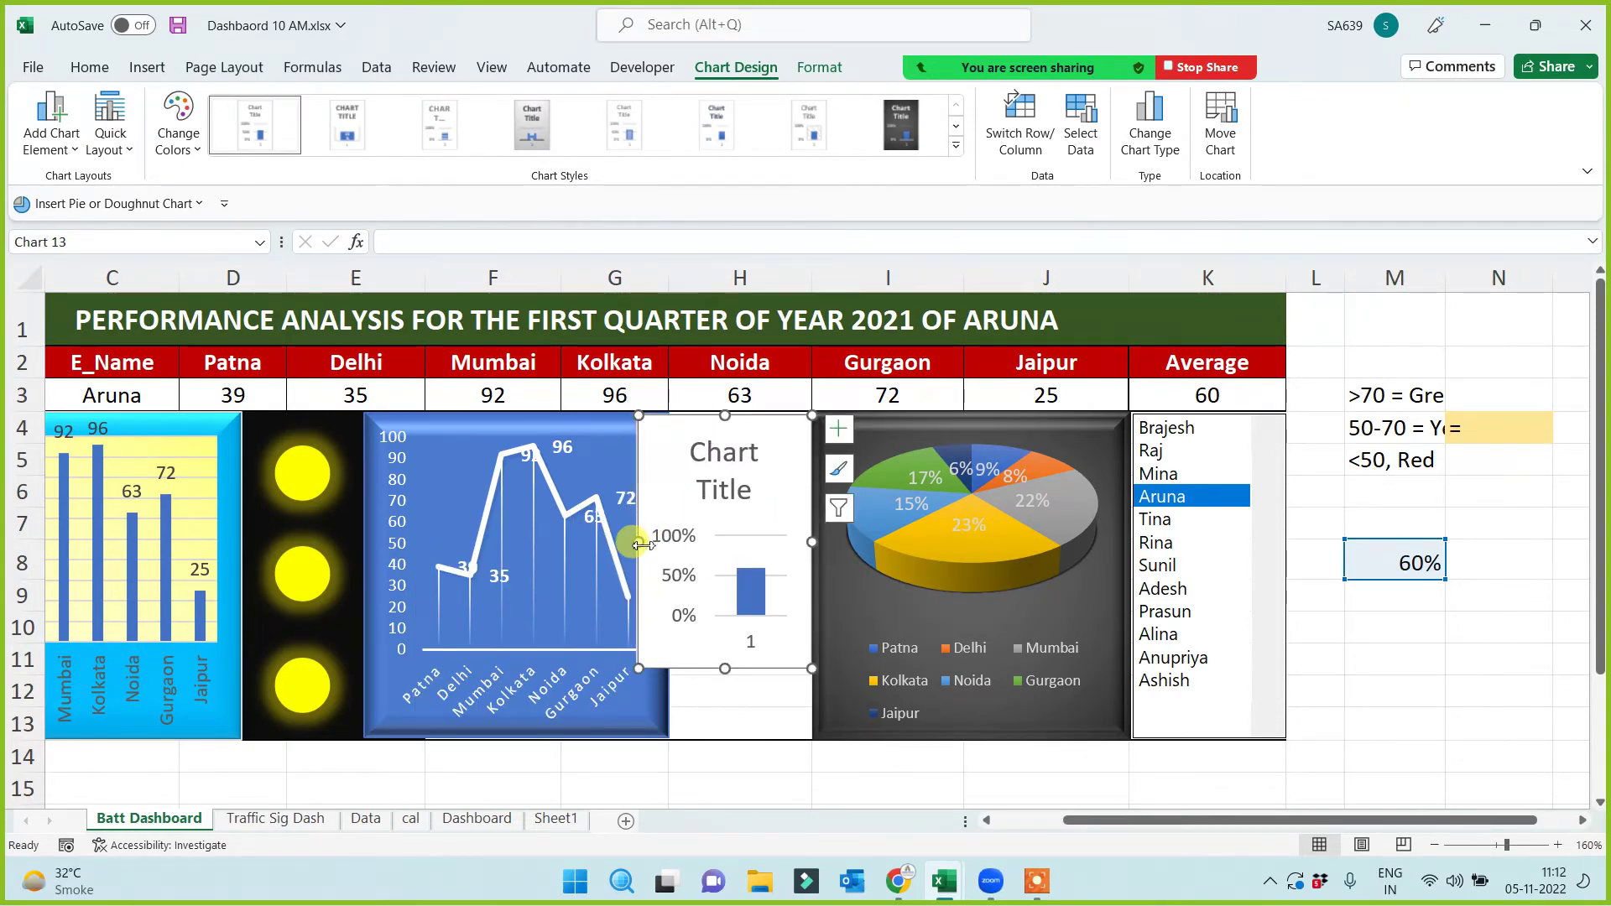
{"action": "left_click_drag", "start_coordinate": [639, 544], "coordinate": [671, 542]}
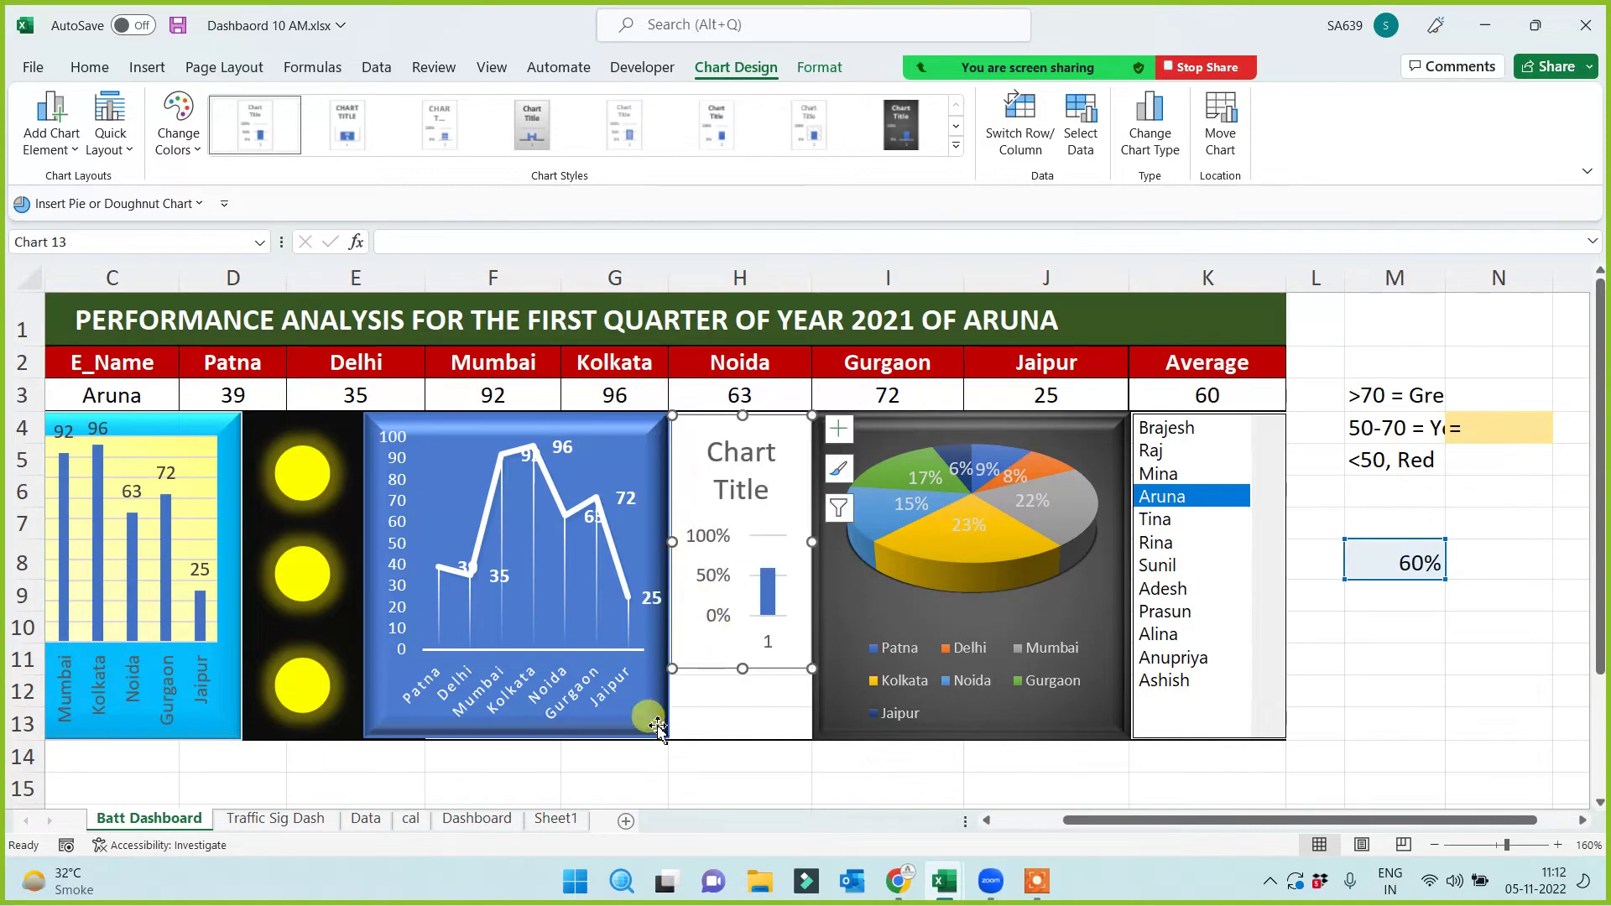
{"action": "left_click_drag", "start_coordinate": [743, 668], "coordinate": [741, 742]}
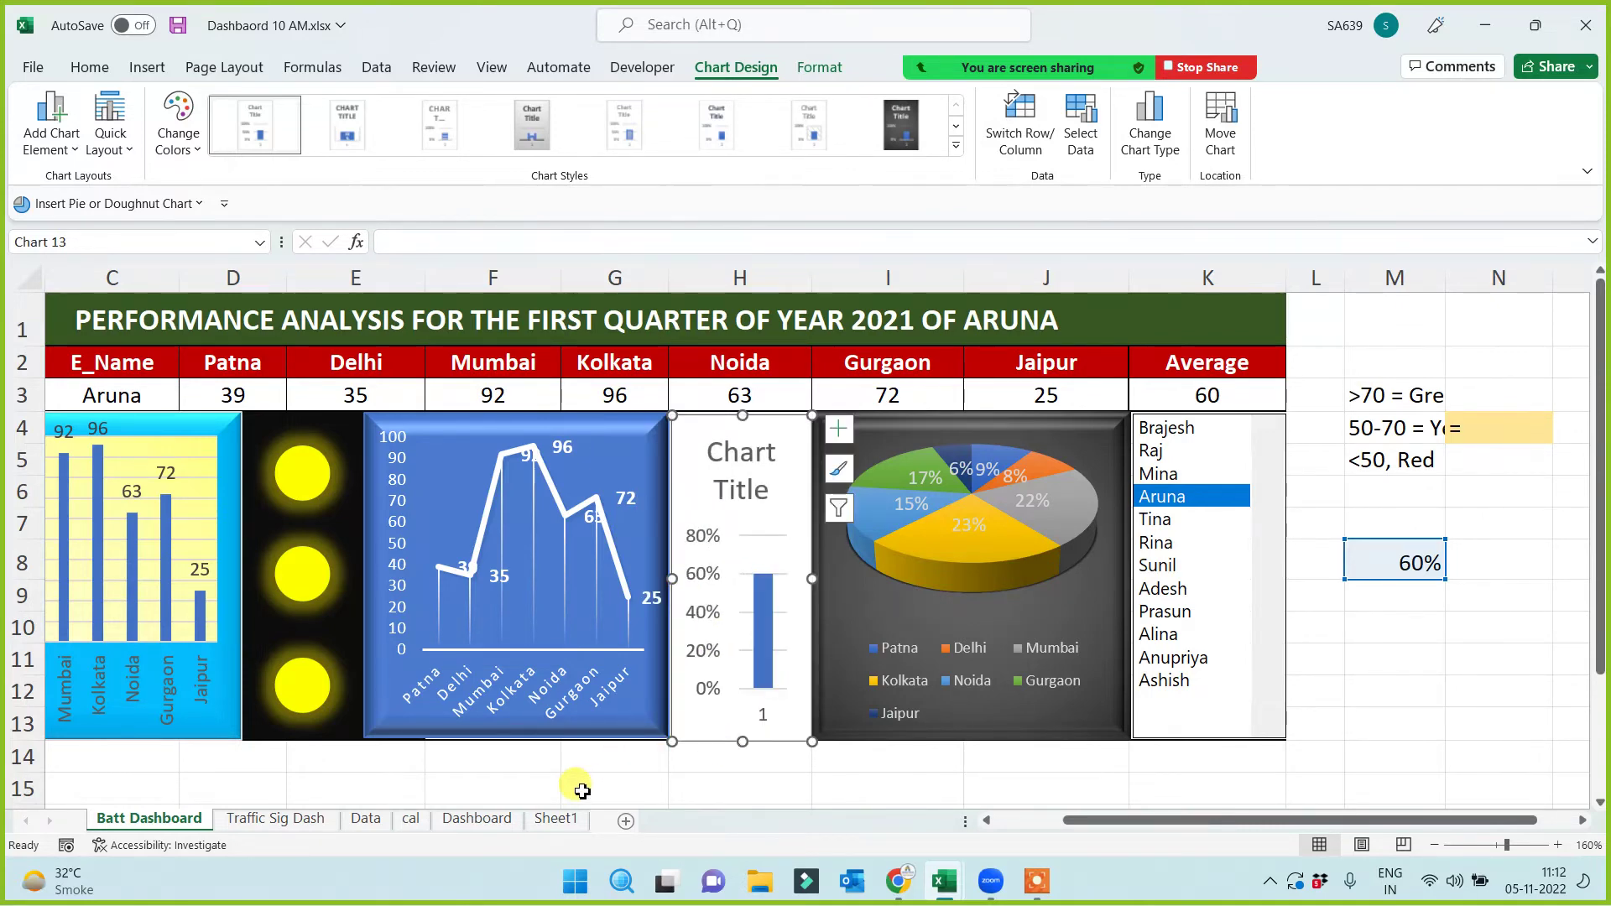
Widen column H slightly so the new chart fits
{"action": "scroll", "coordinate": [581, 790], "scroll_direction": "up", "scroll_amount": 1, "text": "ctrl"}
{"action": "left_click", "coordinate": [1036, 820]}
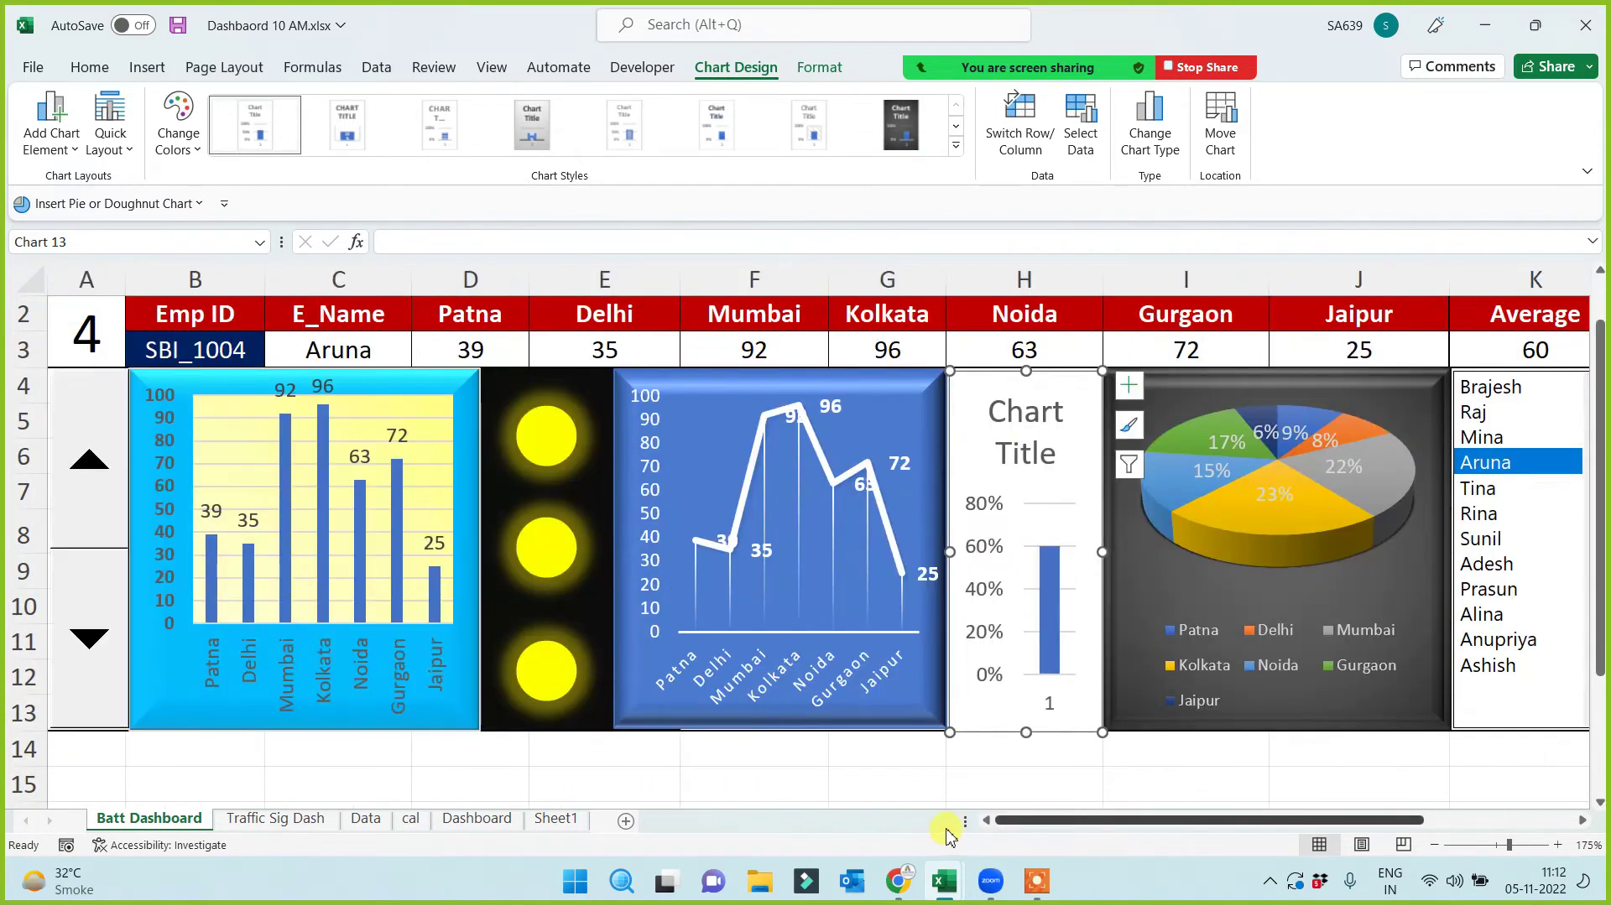
{"action": "scroll", "coordinate": [759, 773], "scroll_direction": "down", "scroll_amount": 1, "text": "ctrl"}
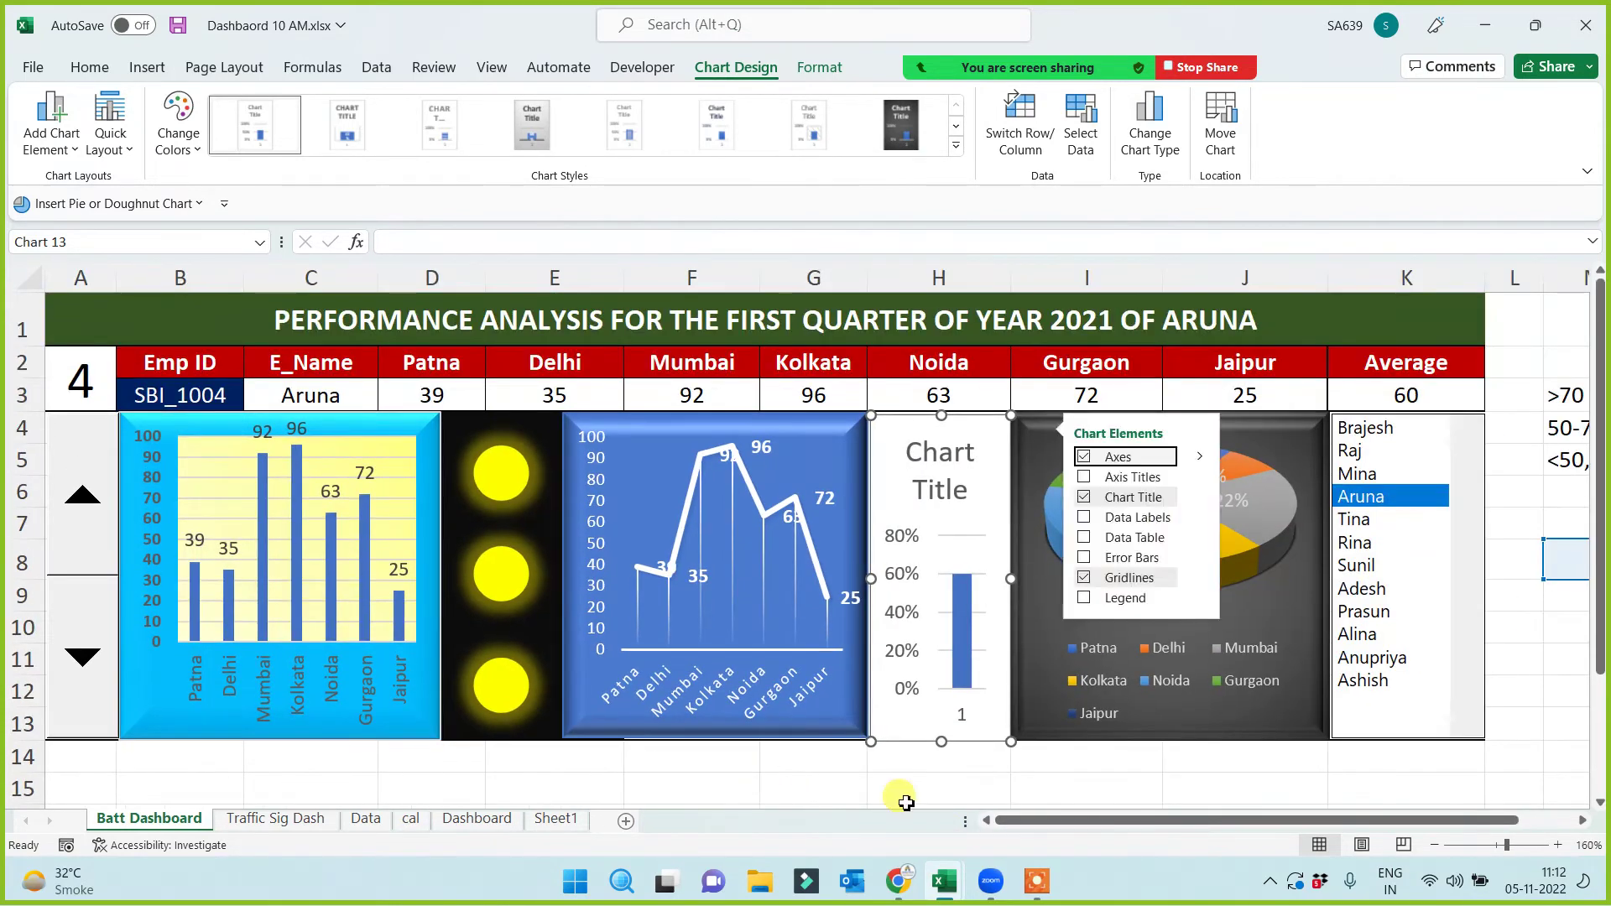
{"action": "left_click", "coordinate": [793, 787]}
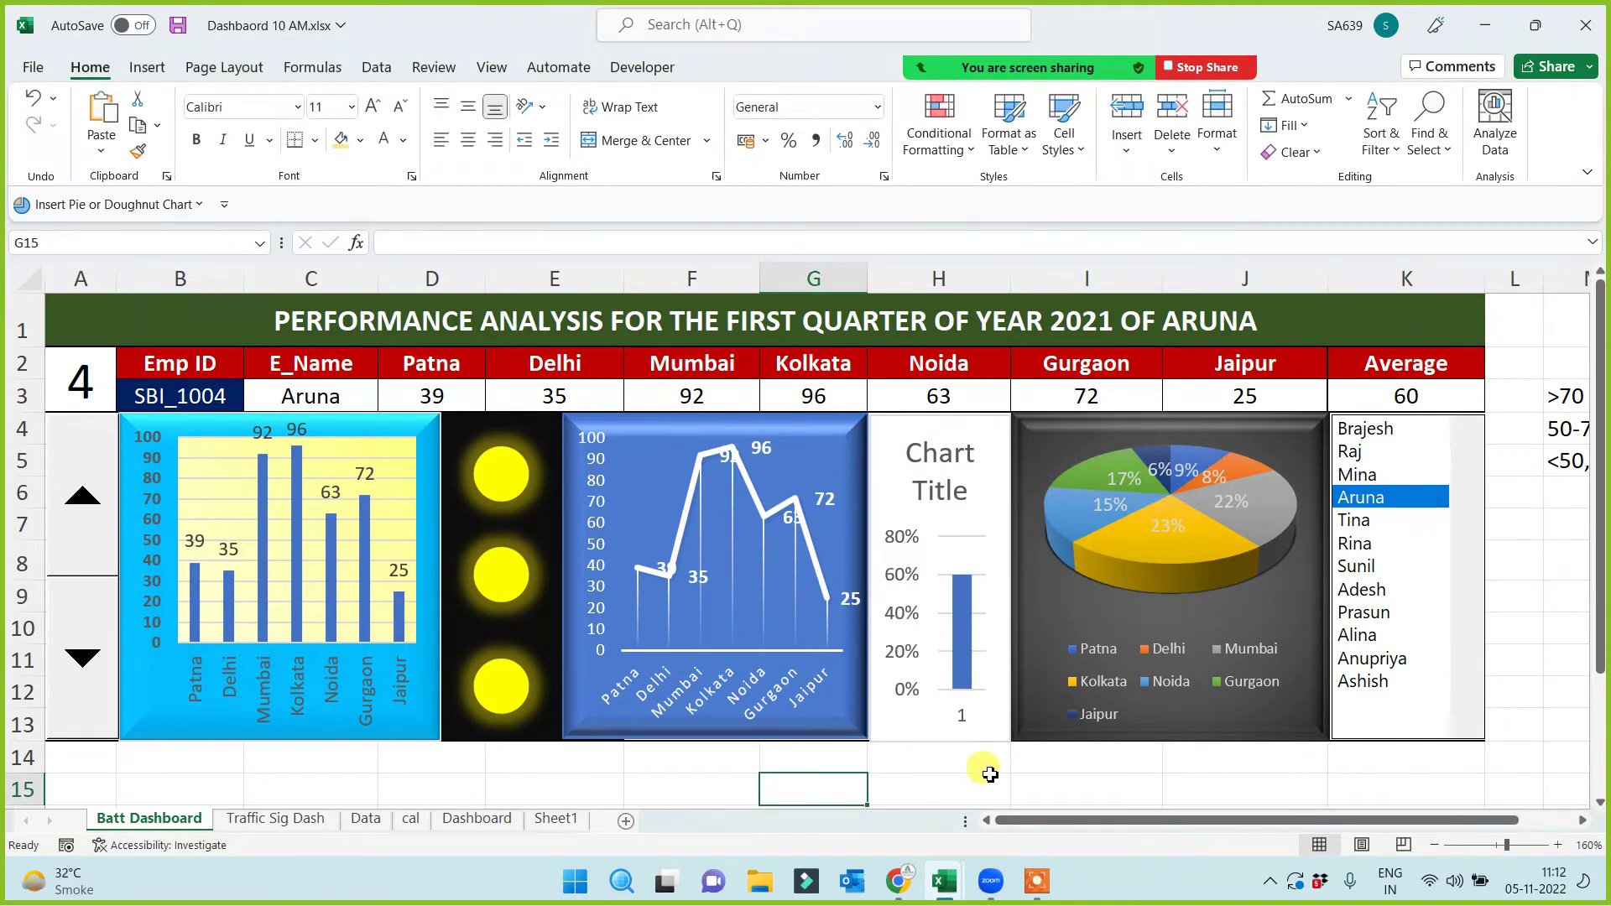
{"action": "left_click_drag", "start_coordinate": [1011, 277], "coordinate": [1018, 277]}
{"action": "left_click", "coordinate": [913, 781]}
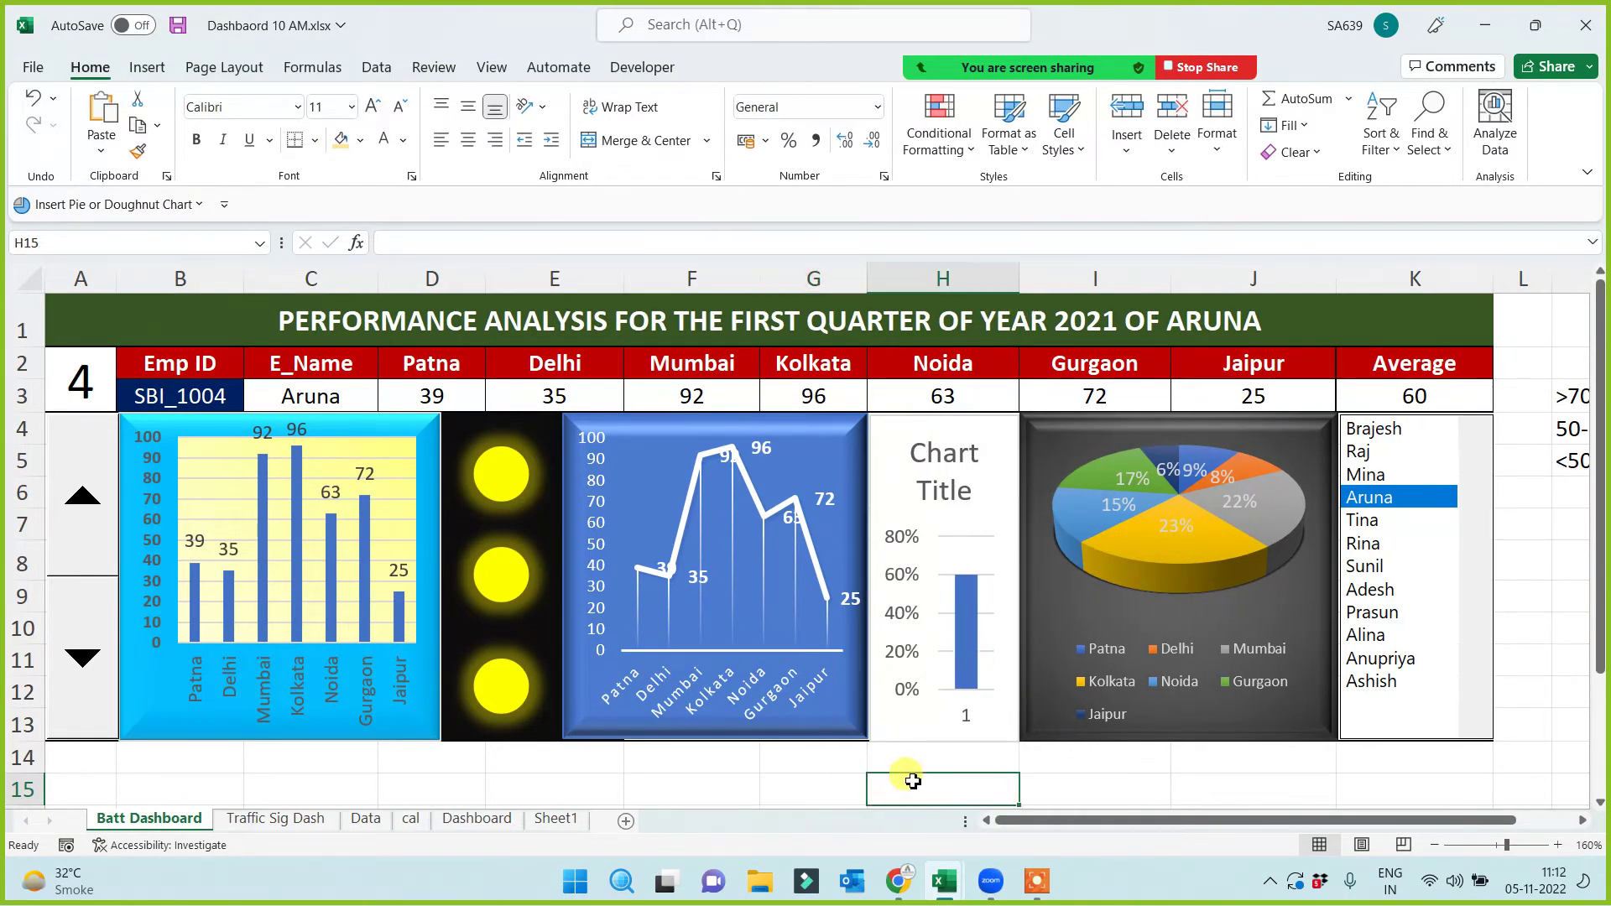
Delete the chart title and the category label under the bar, then pick the first employee
{"action": "left_click", "coordinate": [941, 485]}
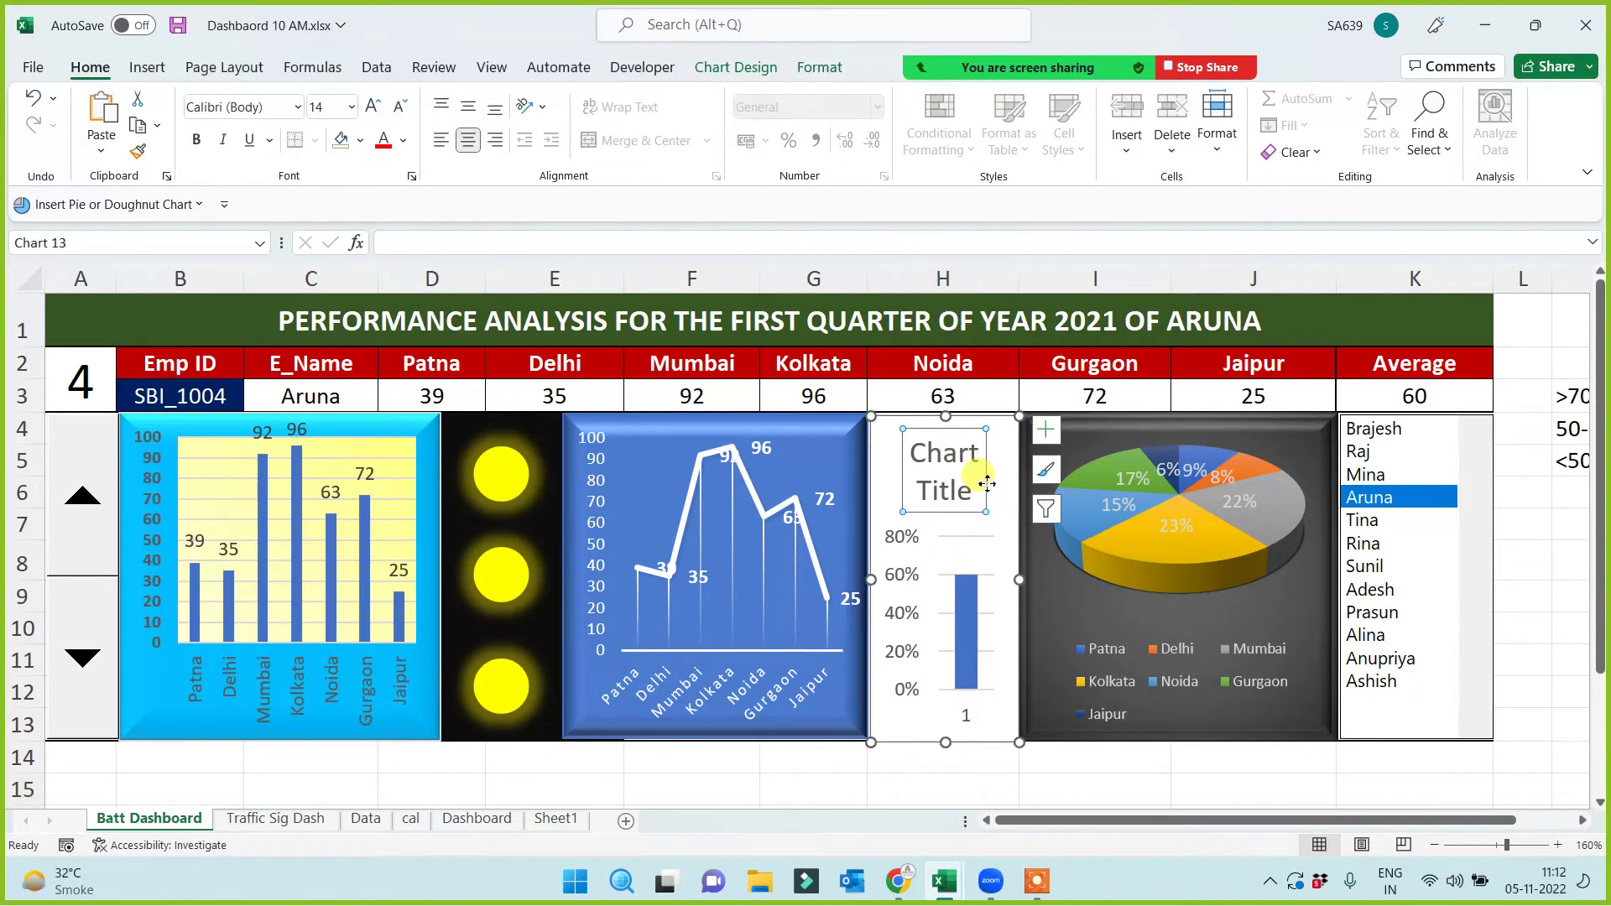
{"action": "key", "text": "Delete"}
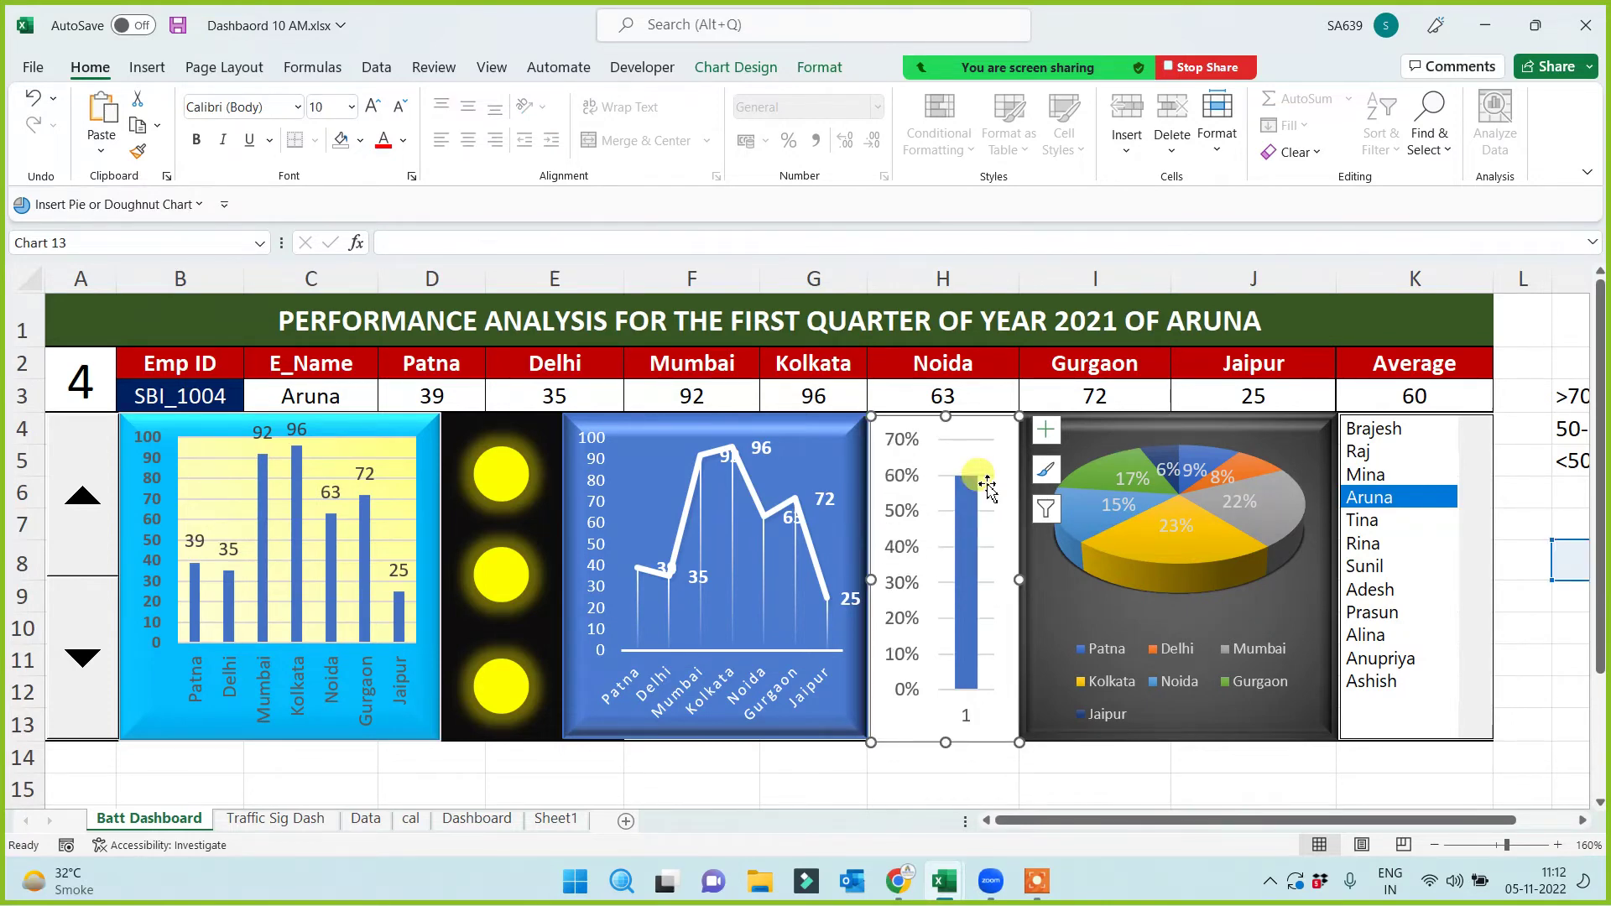
{"action": "left_click", "coordinate": [961, 713]}
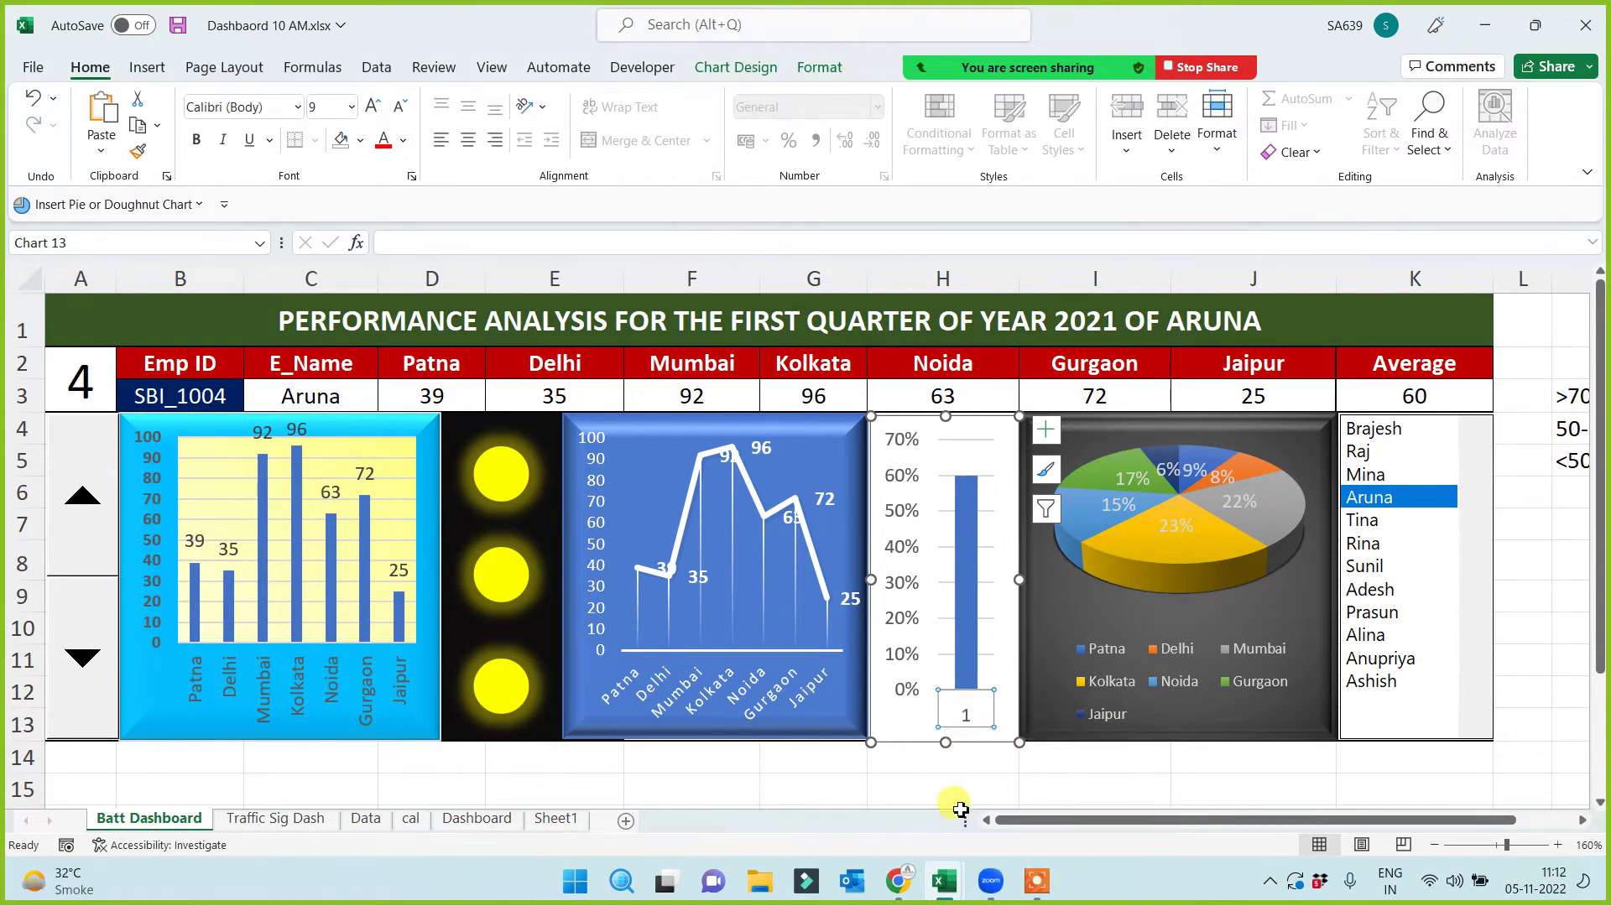
{"action": "key", "text": "Delete"}
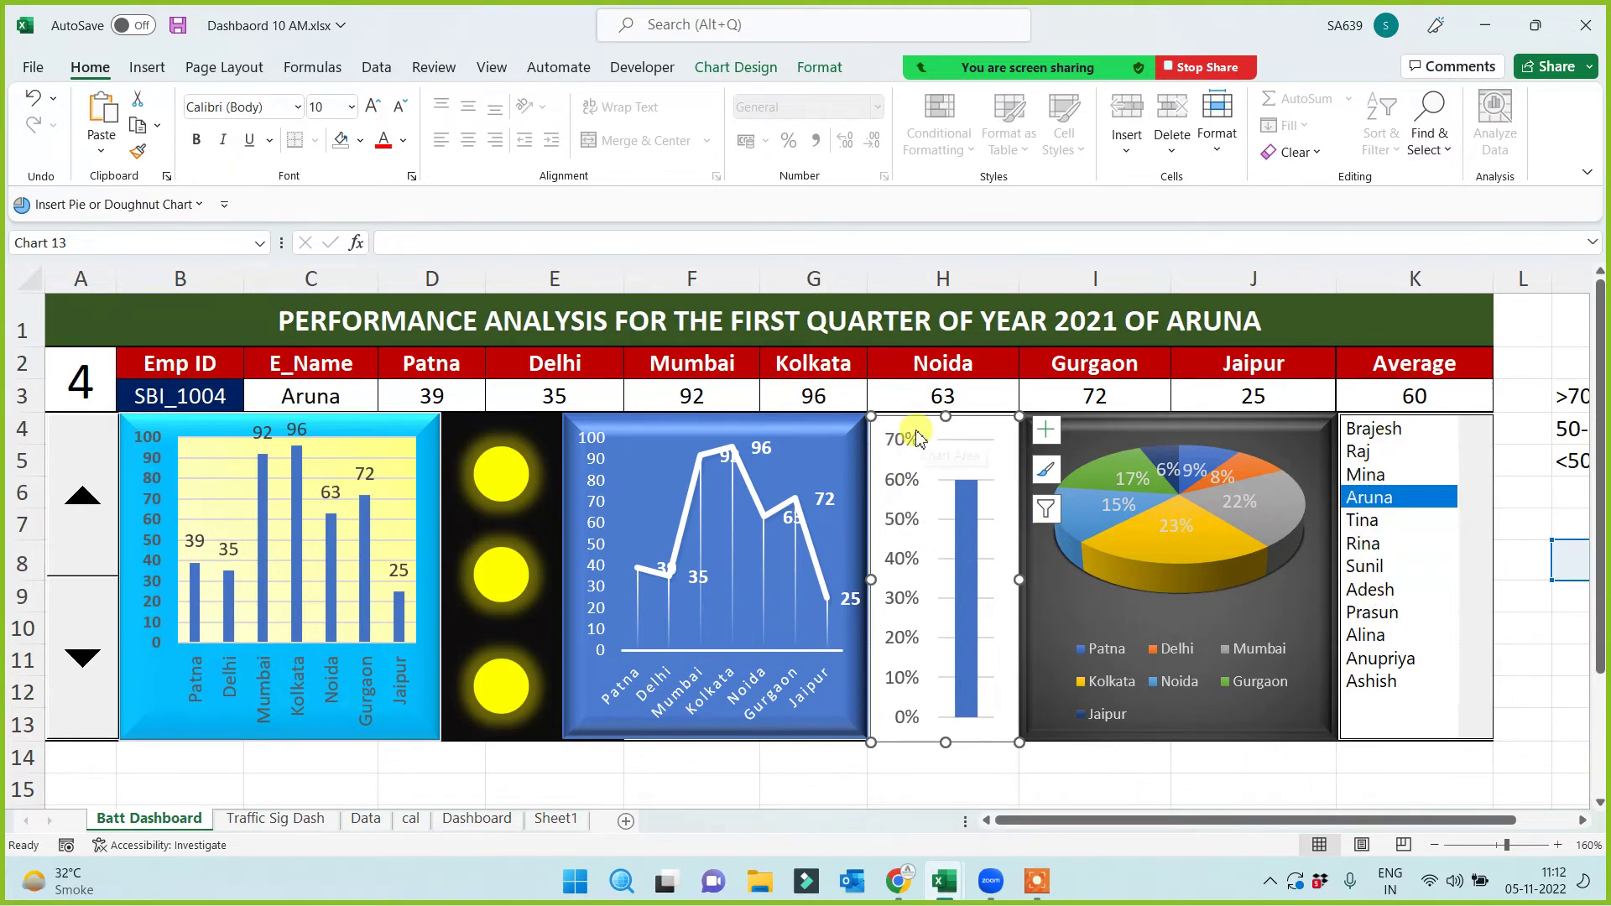
{"action": "left_click", "coordinate": [1375, 431]}
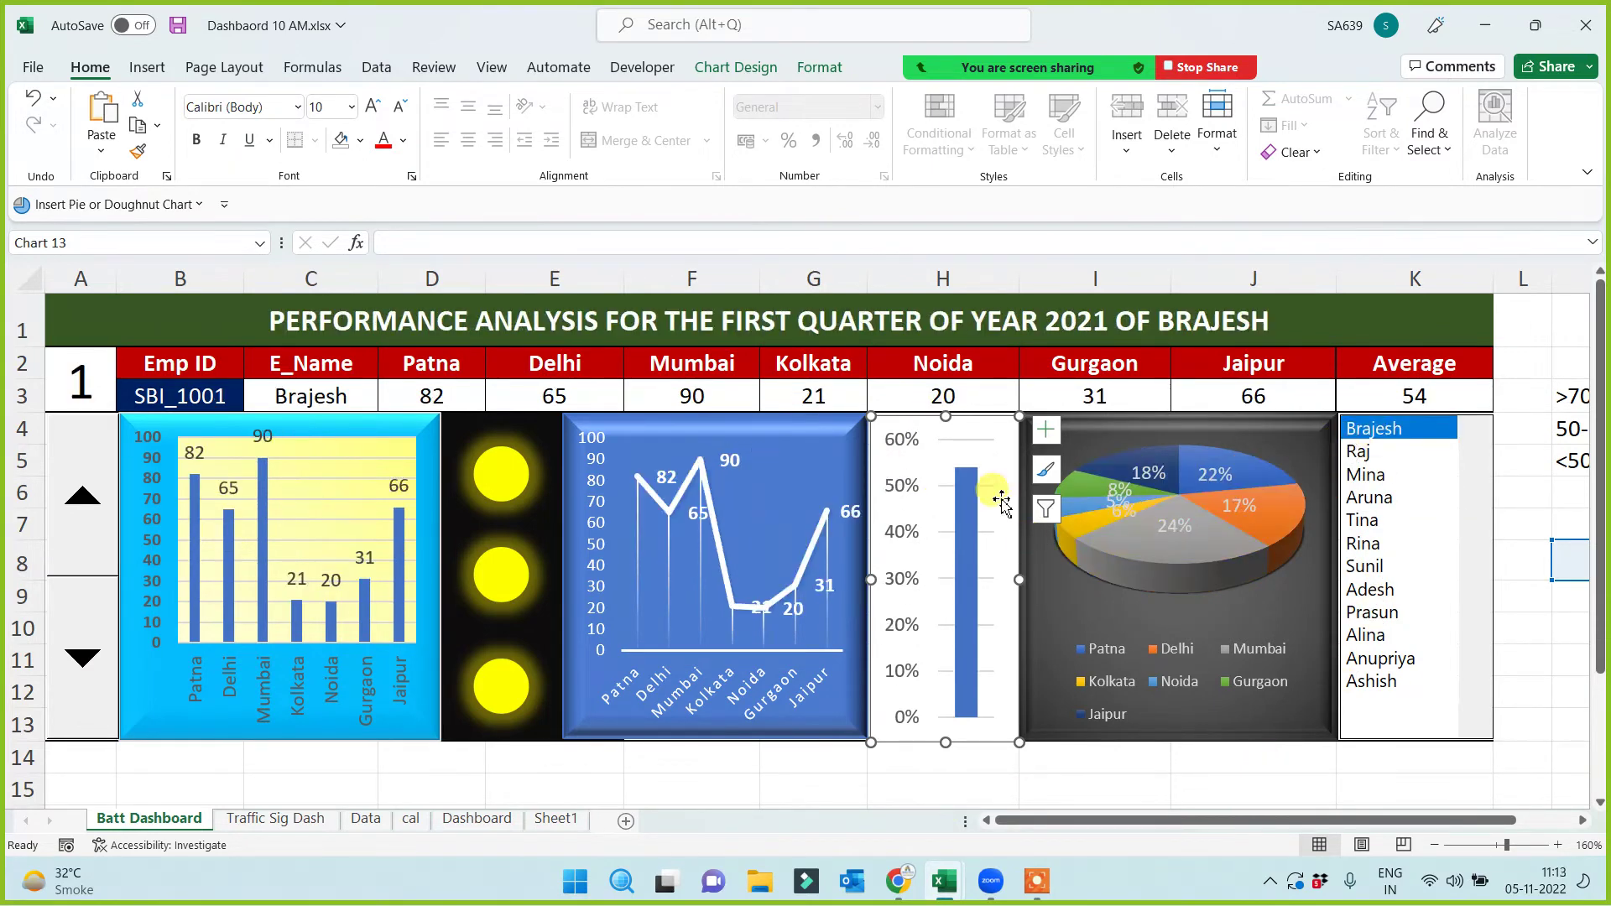
Select the eighth, then the ninth employee, with the percentage bar rising to about 72%
{"action": "left_click", "coordinate": [1370, 589]}
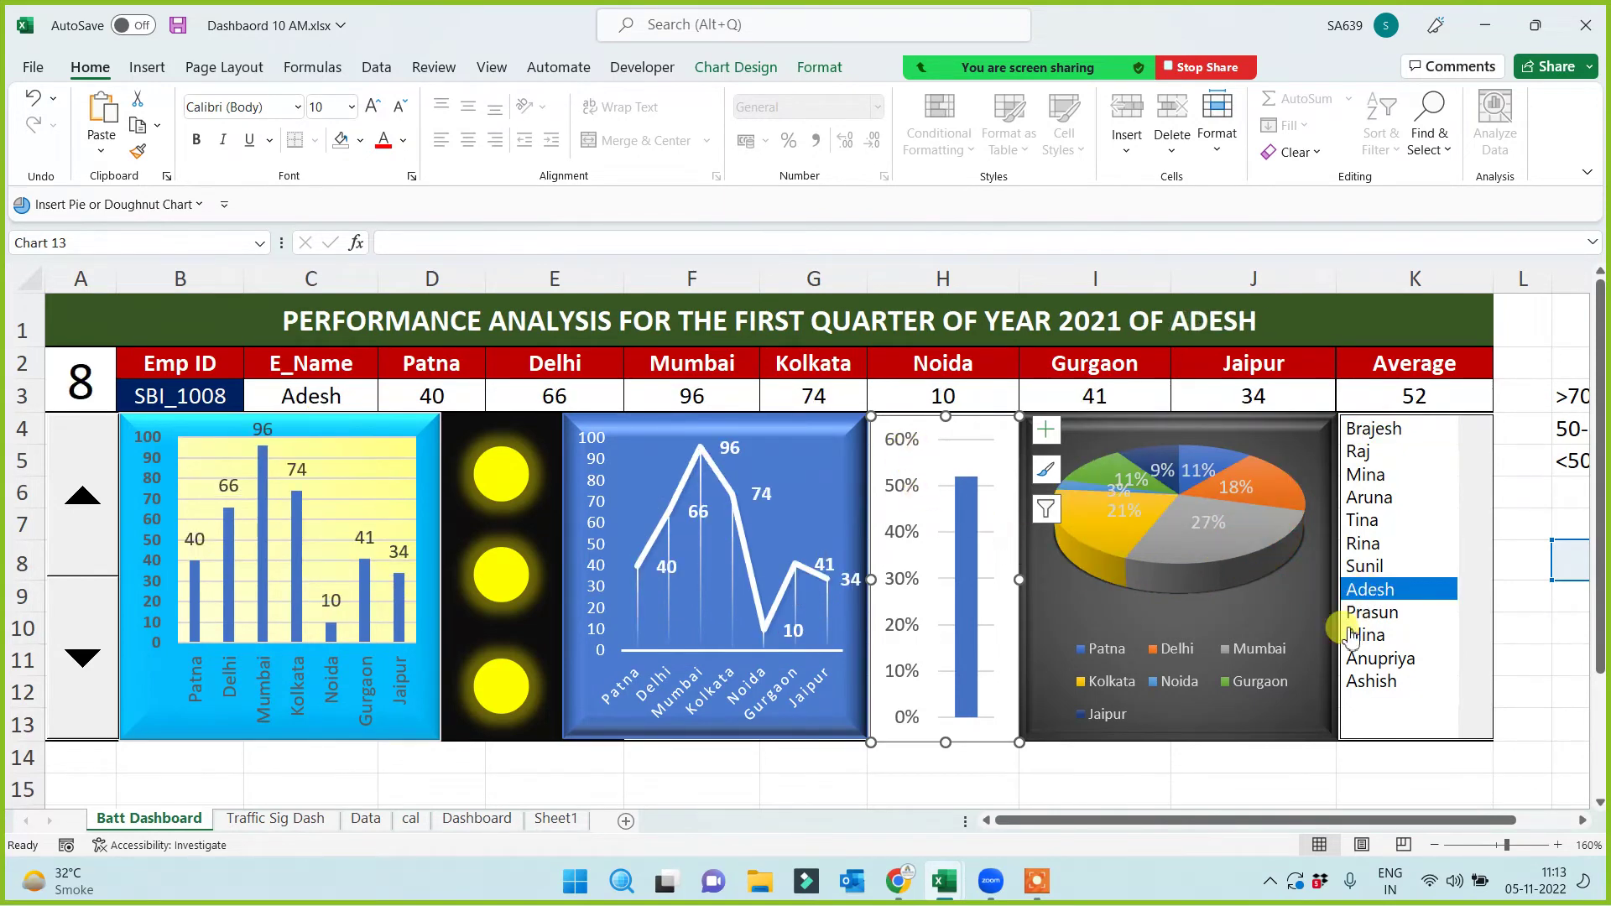
{"action": "left_click", "coordinate": [1347, 613]}
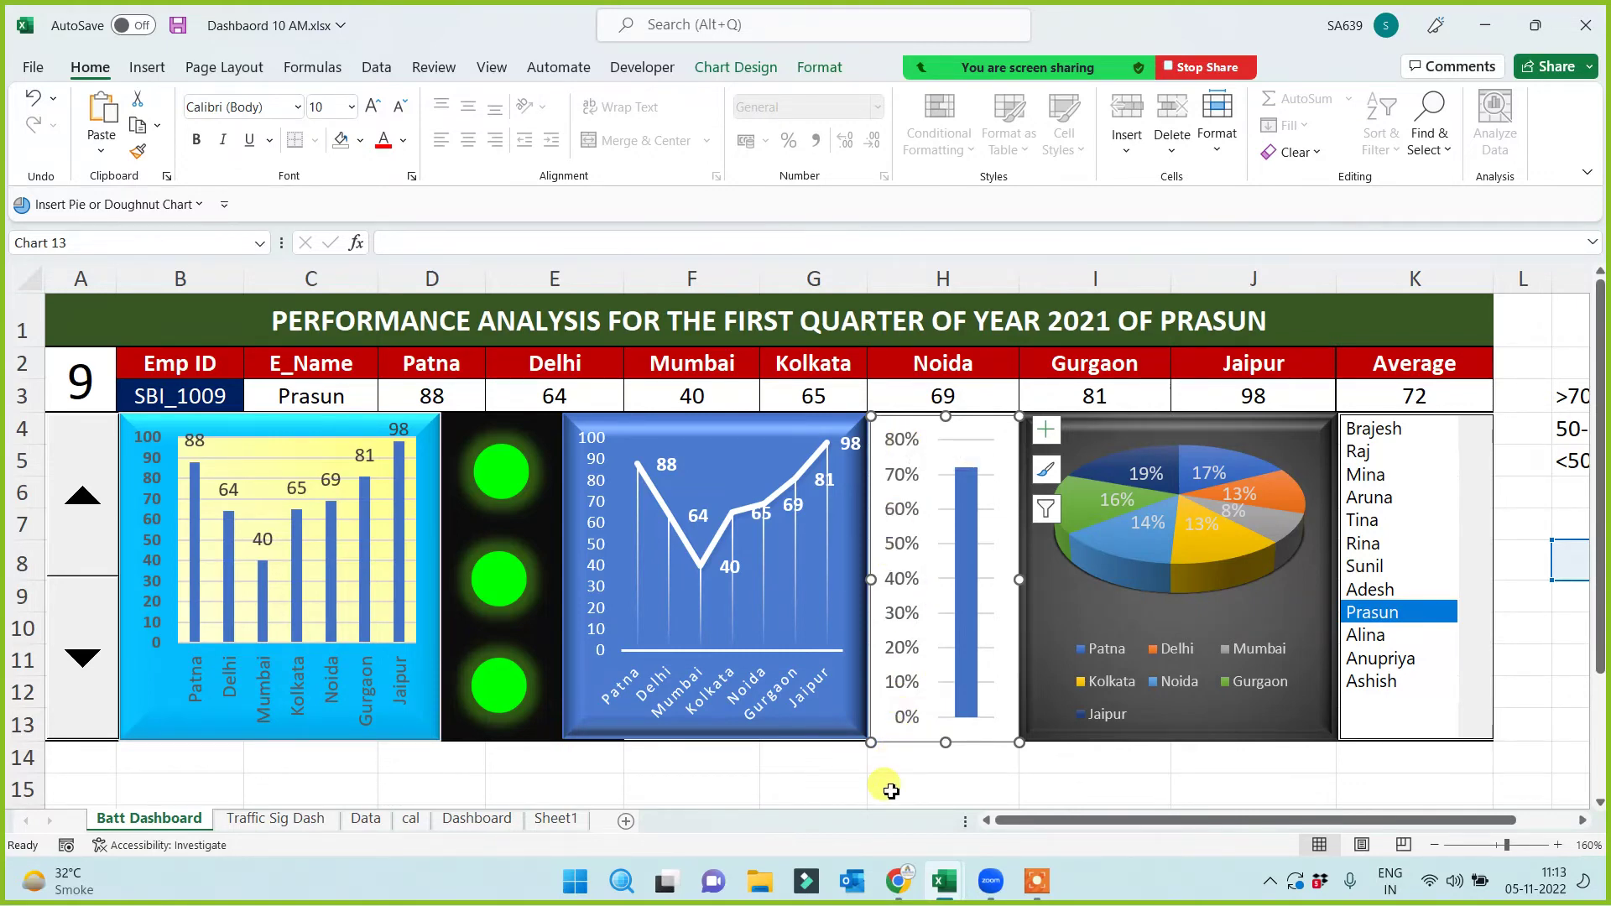
Fix the gauge chart's vertical axis bounds at minimum 0 and maximum 1.0 (0% to 100%)
{"action": "left_click", "coordinate": [901, 580]}
{"action": "right_click", "coordinate": [902, 587]}
{"action": "key", "text": "Escape"}
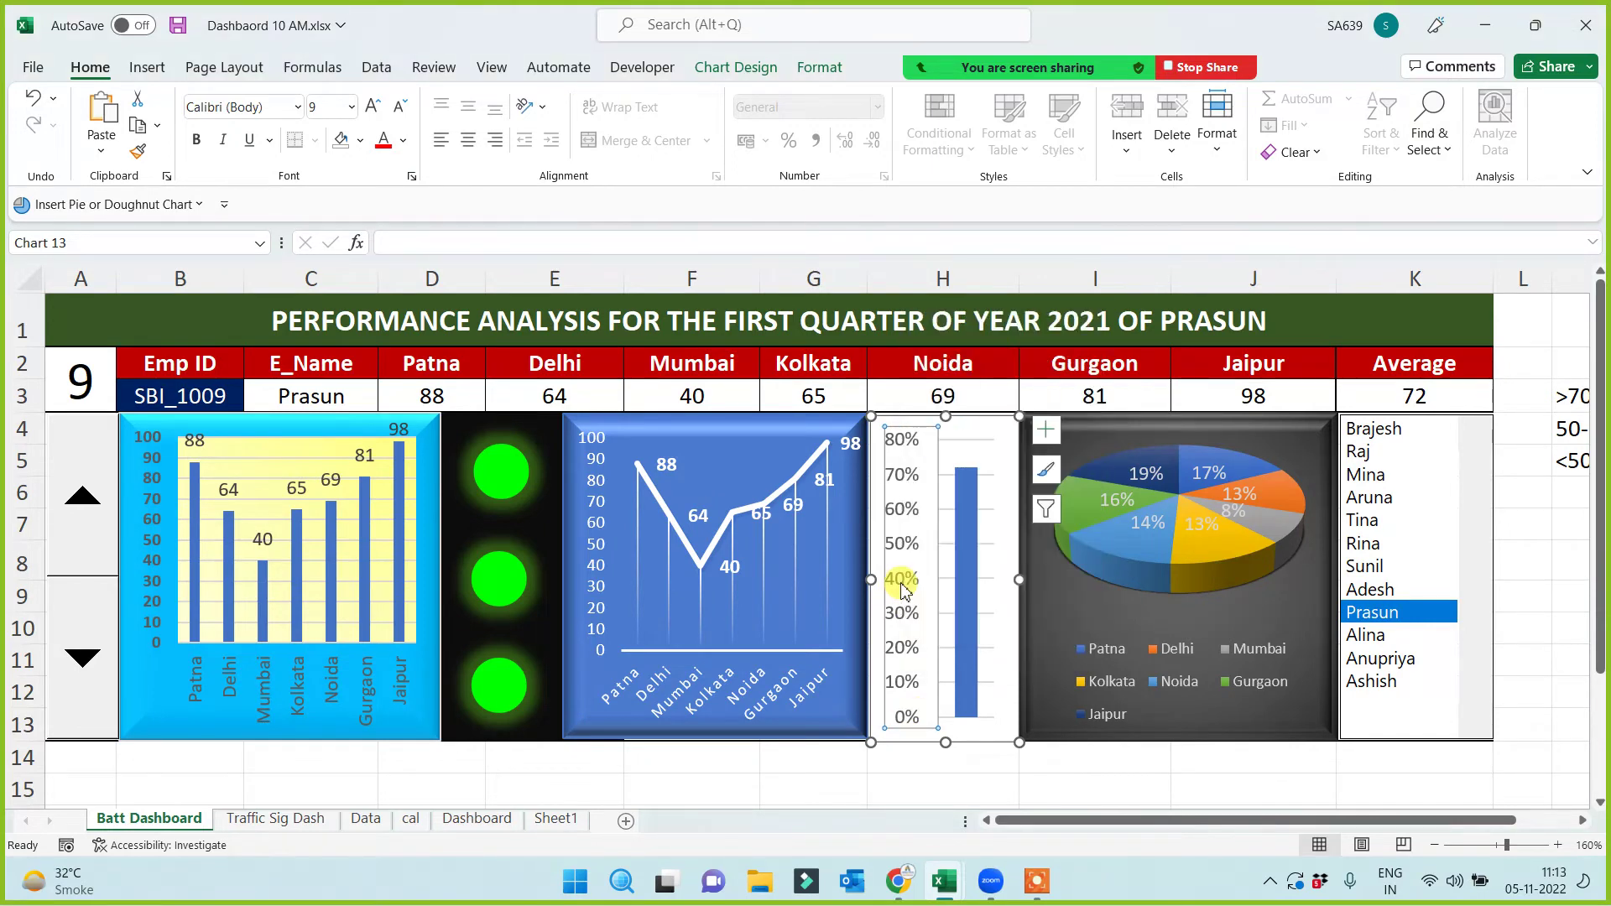
{"action": "right_click", "coordinate": [901, 588]}
{"action": "left_click", "coordinate": [986, 567]}
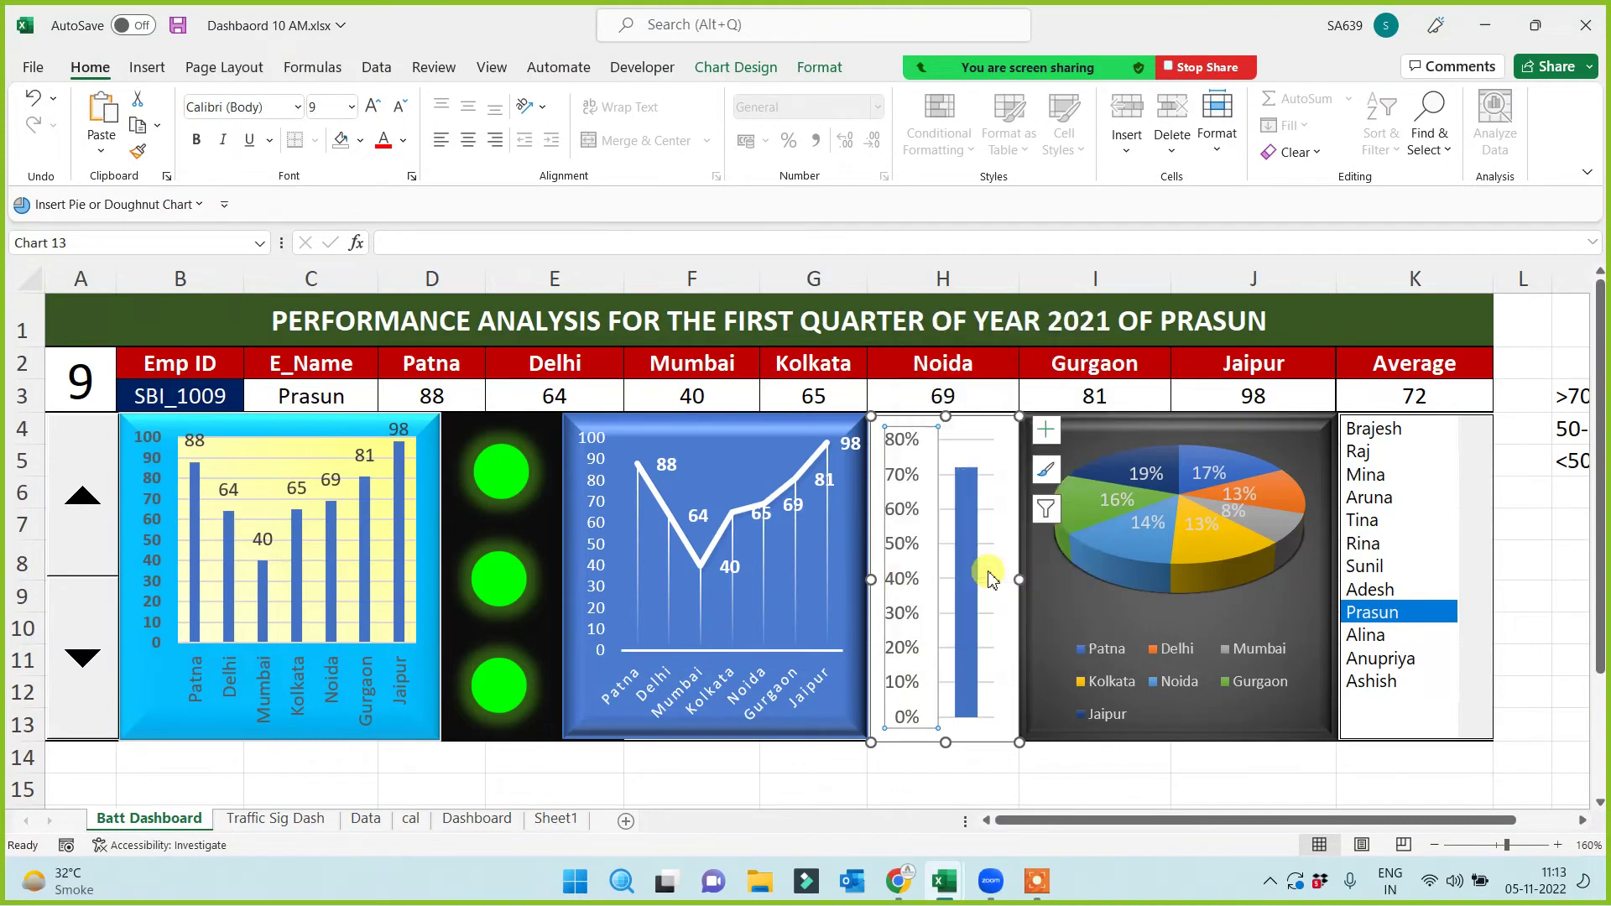
{"action": "left_click", "coordinate": [1383, 453]}
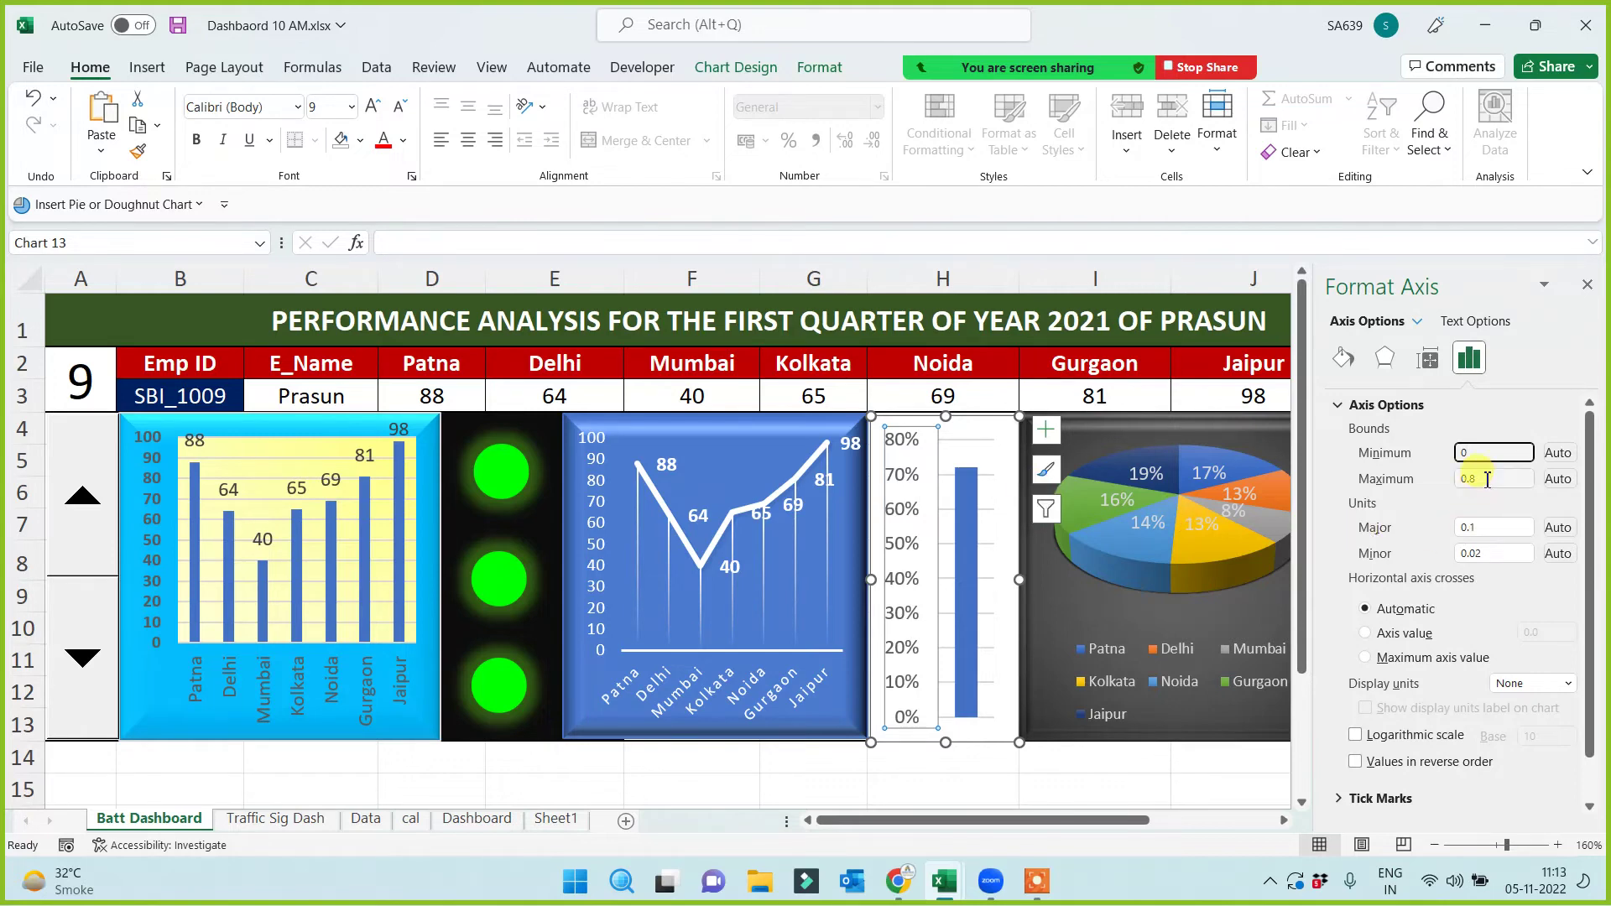
{"action": "left_click", "coordinate": [1410, 482]}
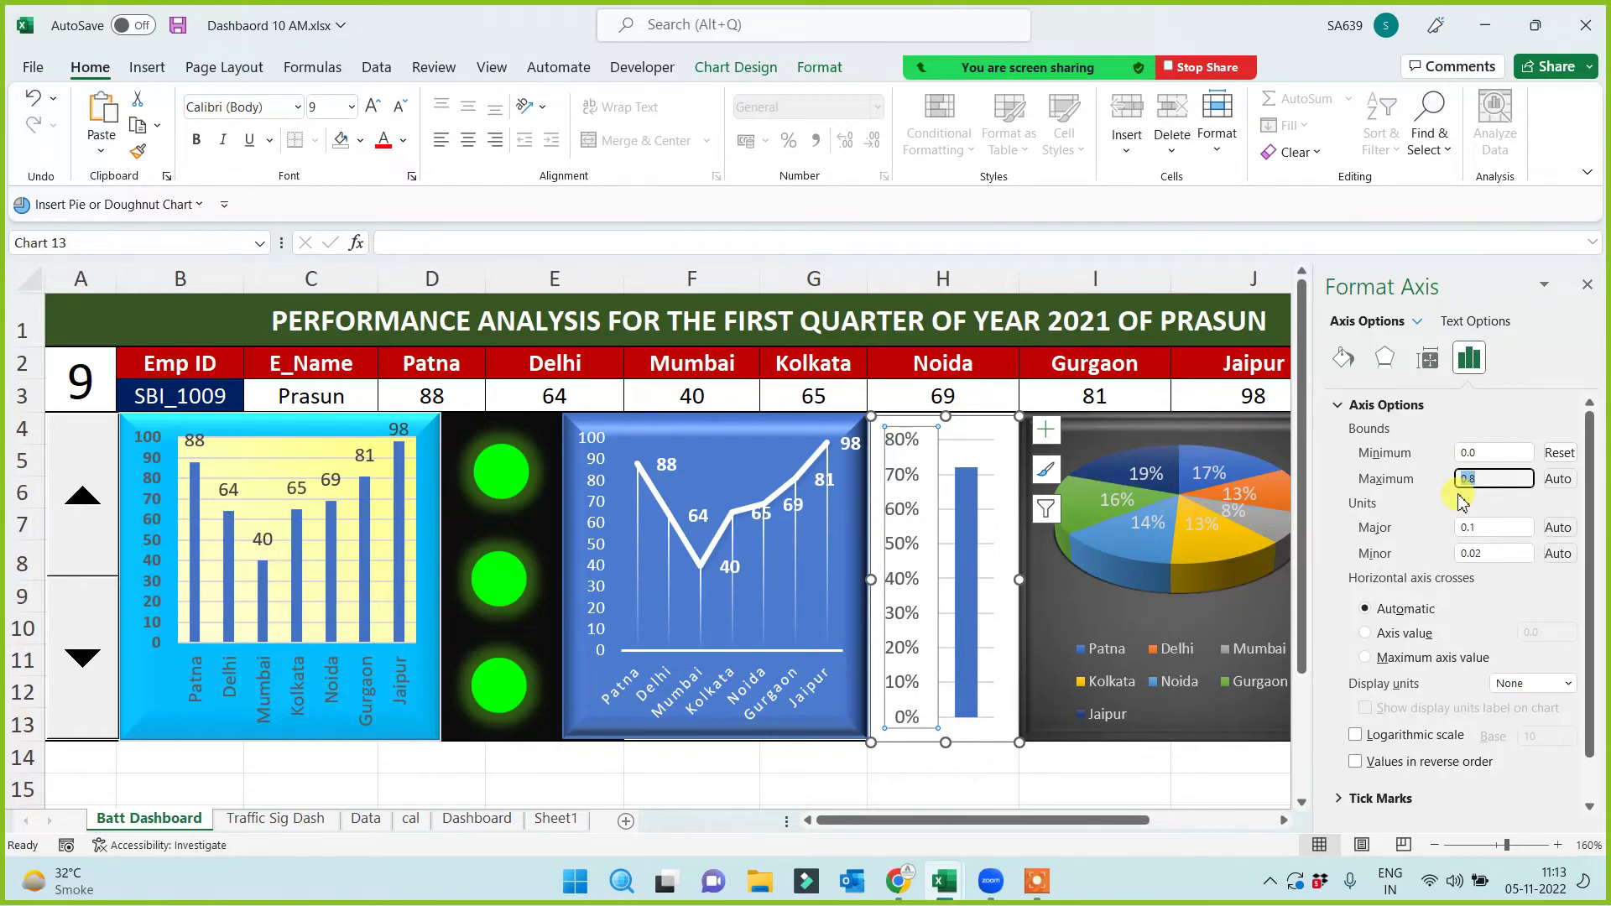
{"action": "left_click", "coordinate": [1494, 478]}
{"action": "type", "text": "1"}
{"action": "key", "text": "Return"}
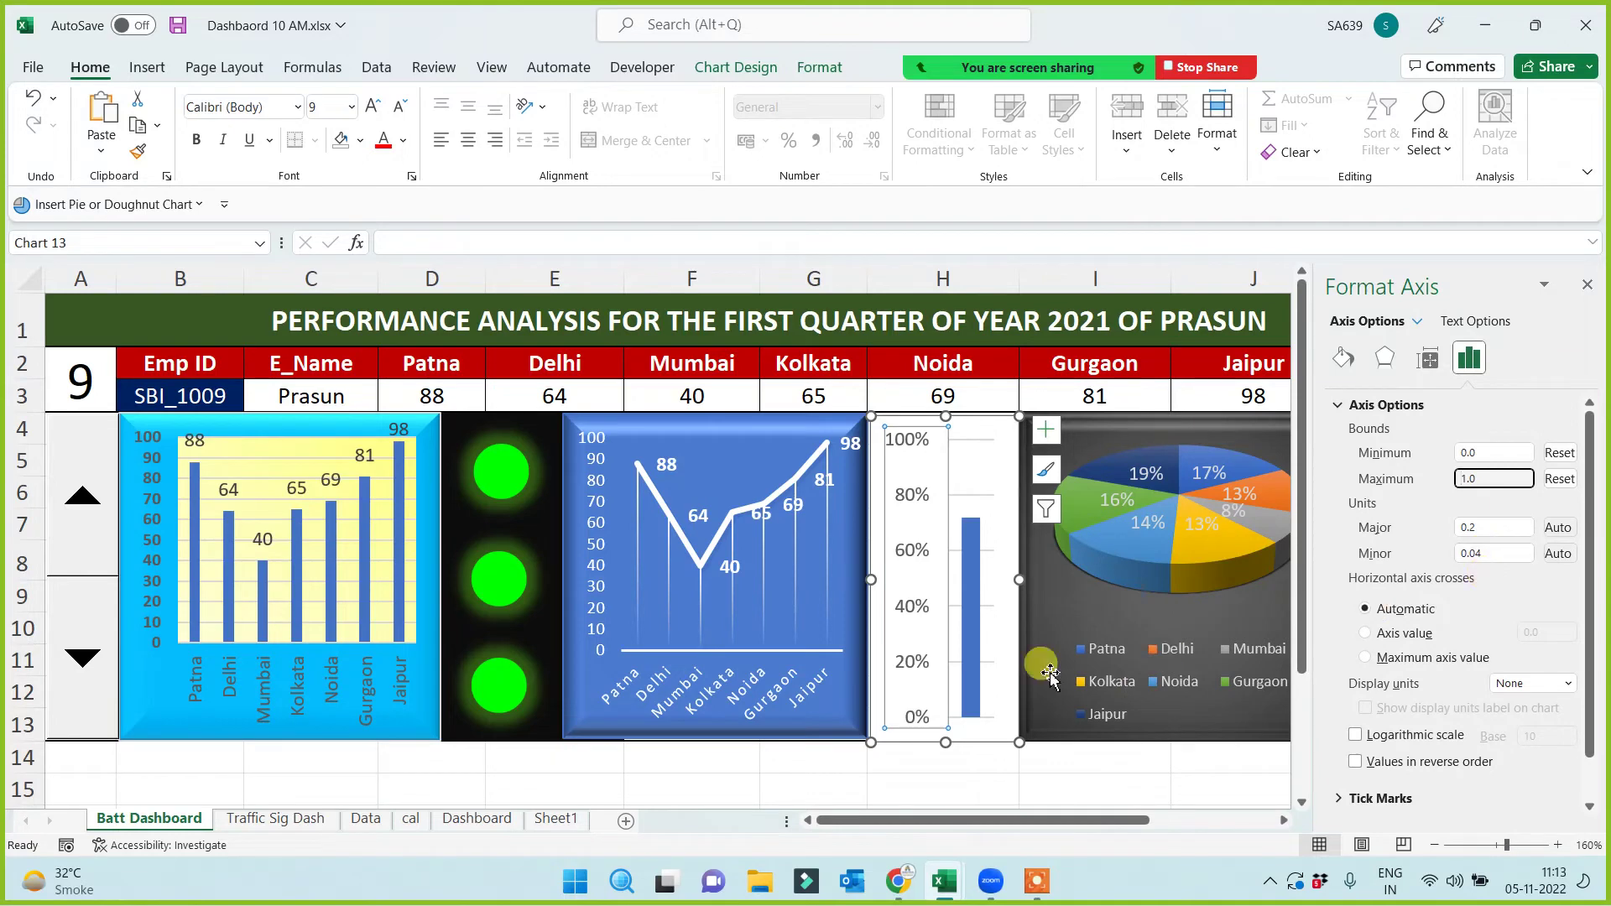
{"action": "left_click", "coordinate": [896, 781]}
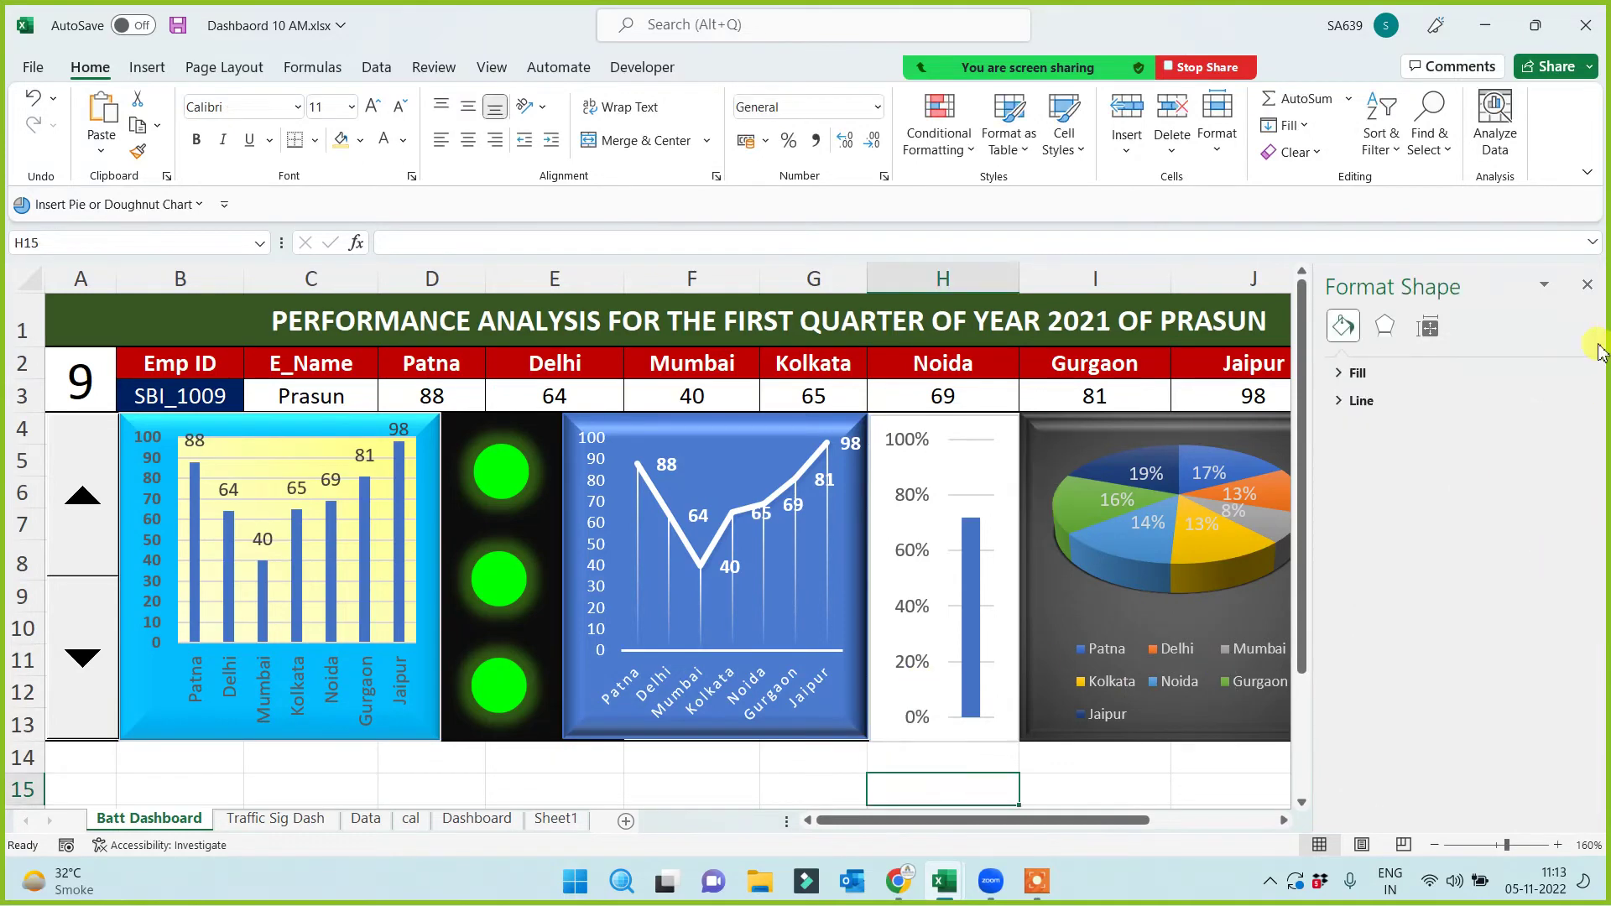
Shrink the gauge chart's axis label font to size 7 so it shows 10% steps
{"action": "left_click", "coordinate": [1587, 284]}
{"action": "left_click", "coordinate": [913, 619]}
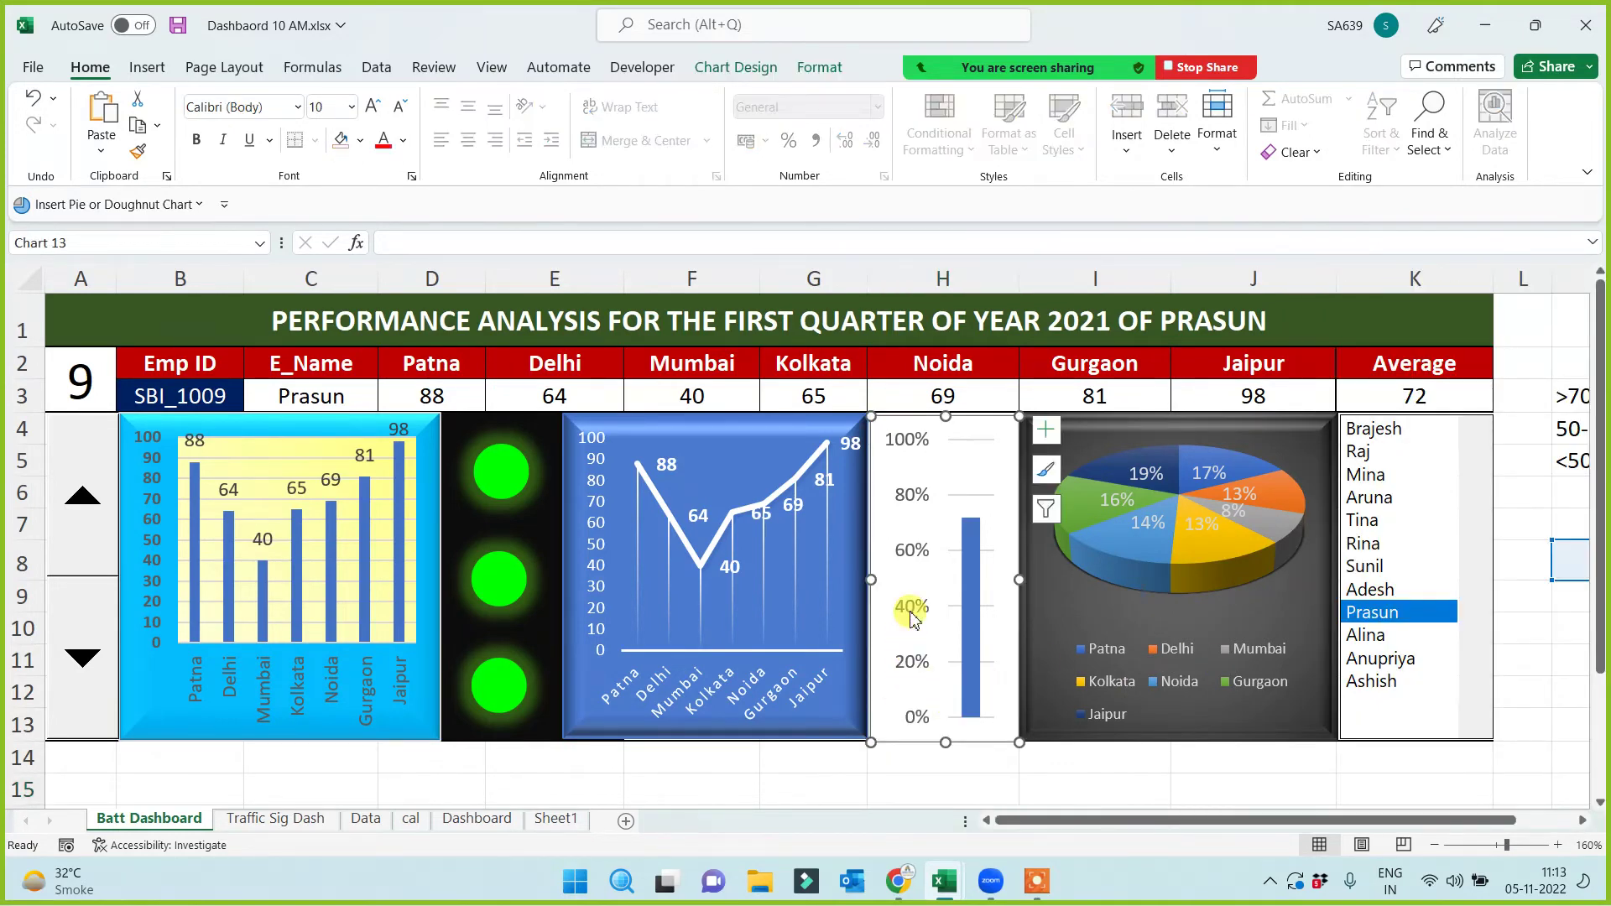
{"action": "left_click", "coordinate": [913, 610]}
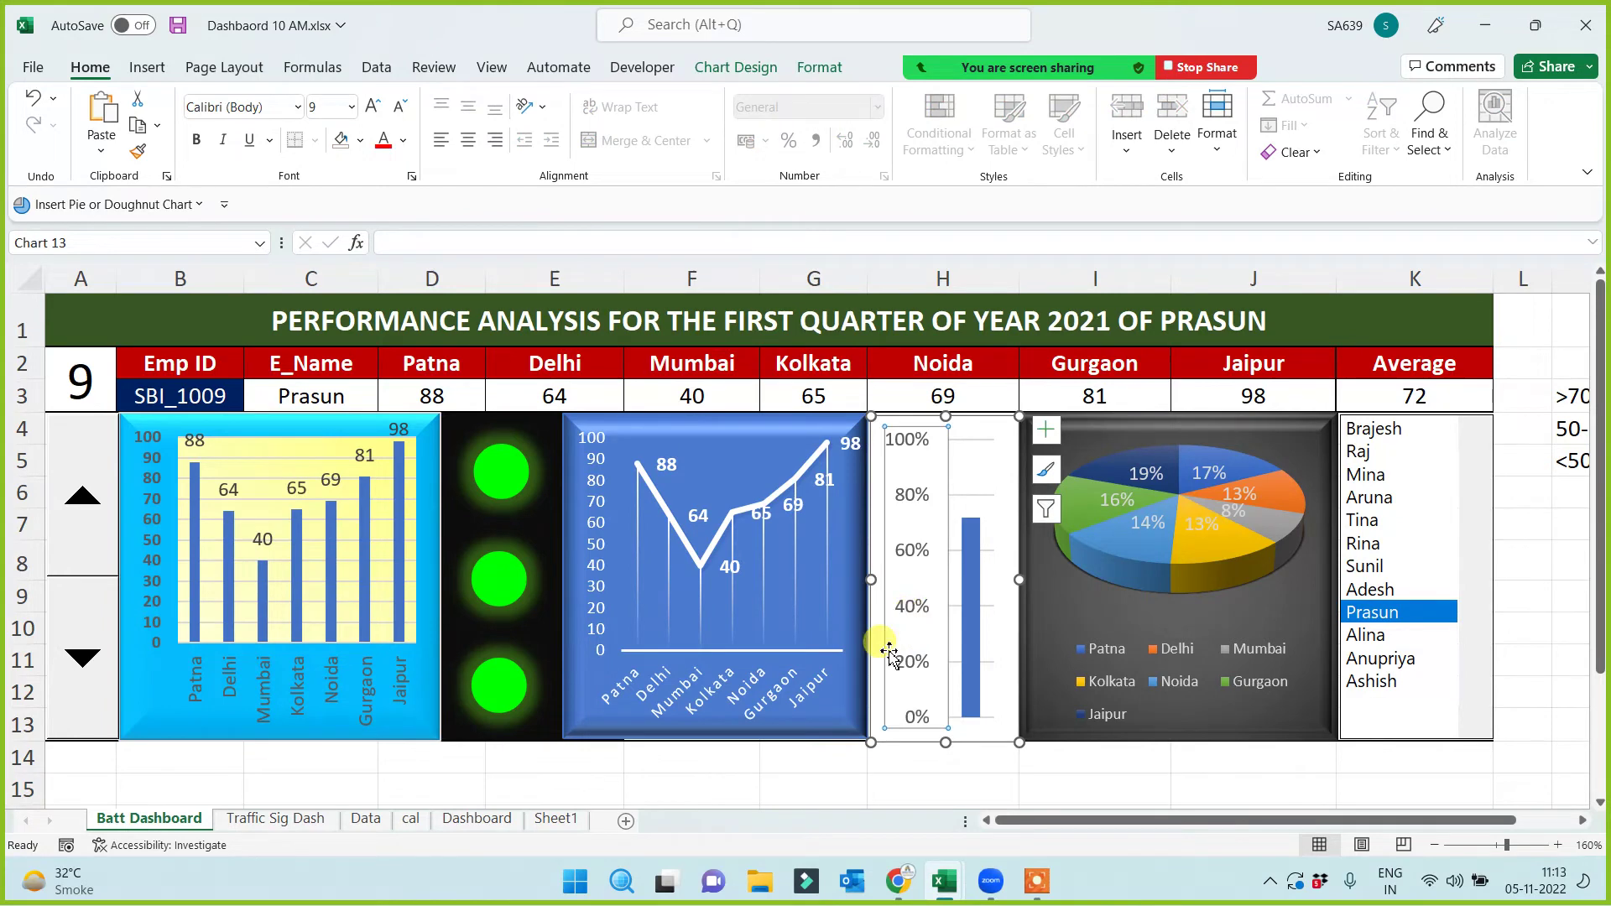
{"action": "left_click", "coordinate": [401, 109]}
{"action": "left_click", "coordinate": [401, 109]}
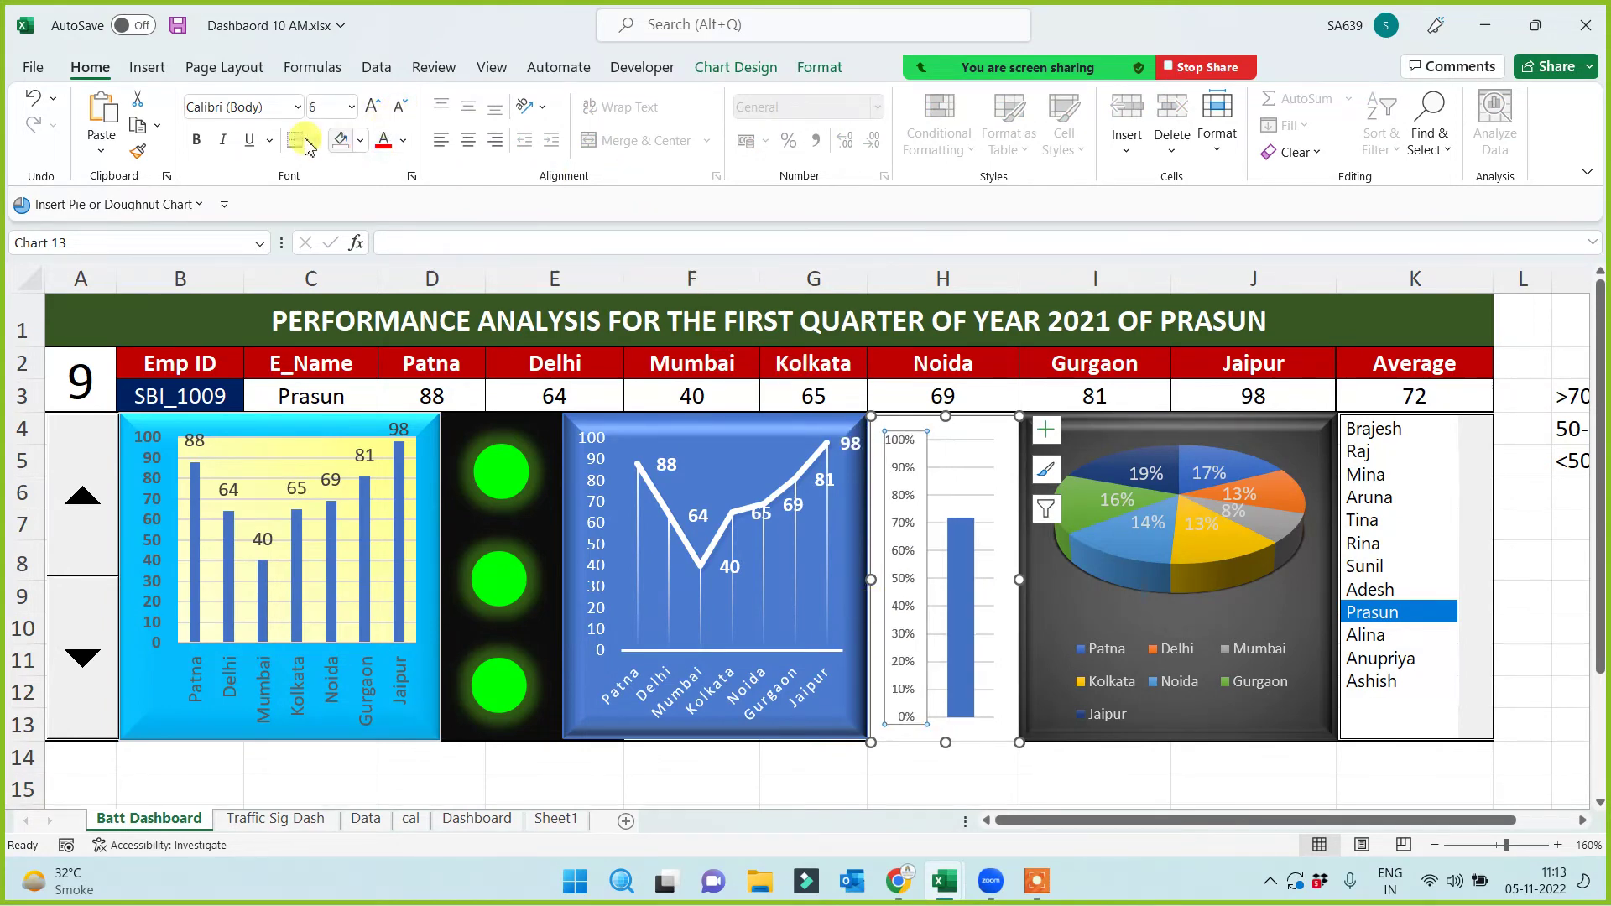
Widen column H by dragging its right border
{"action": "left_click", "coordinate": [877, 788]}
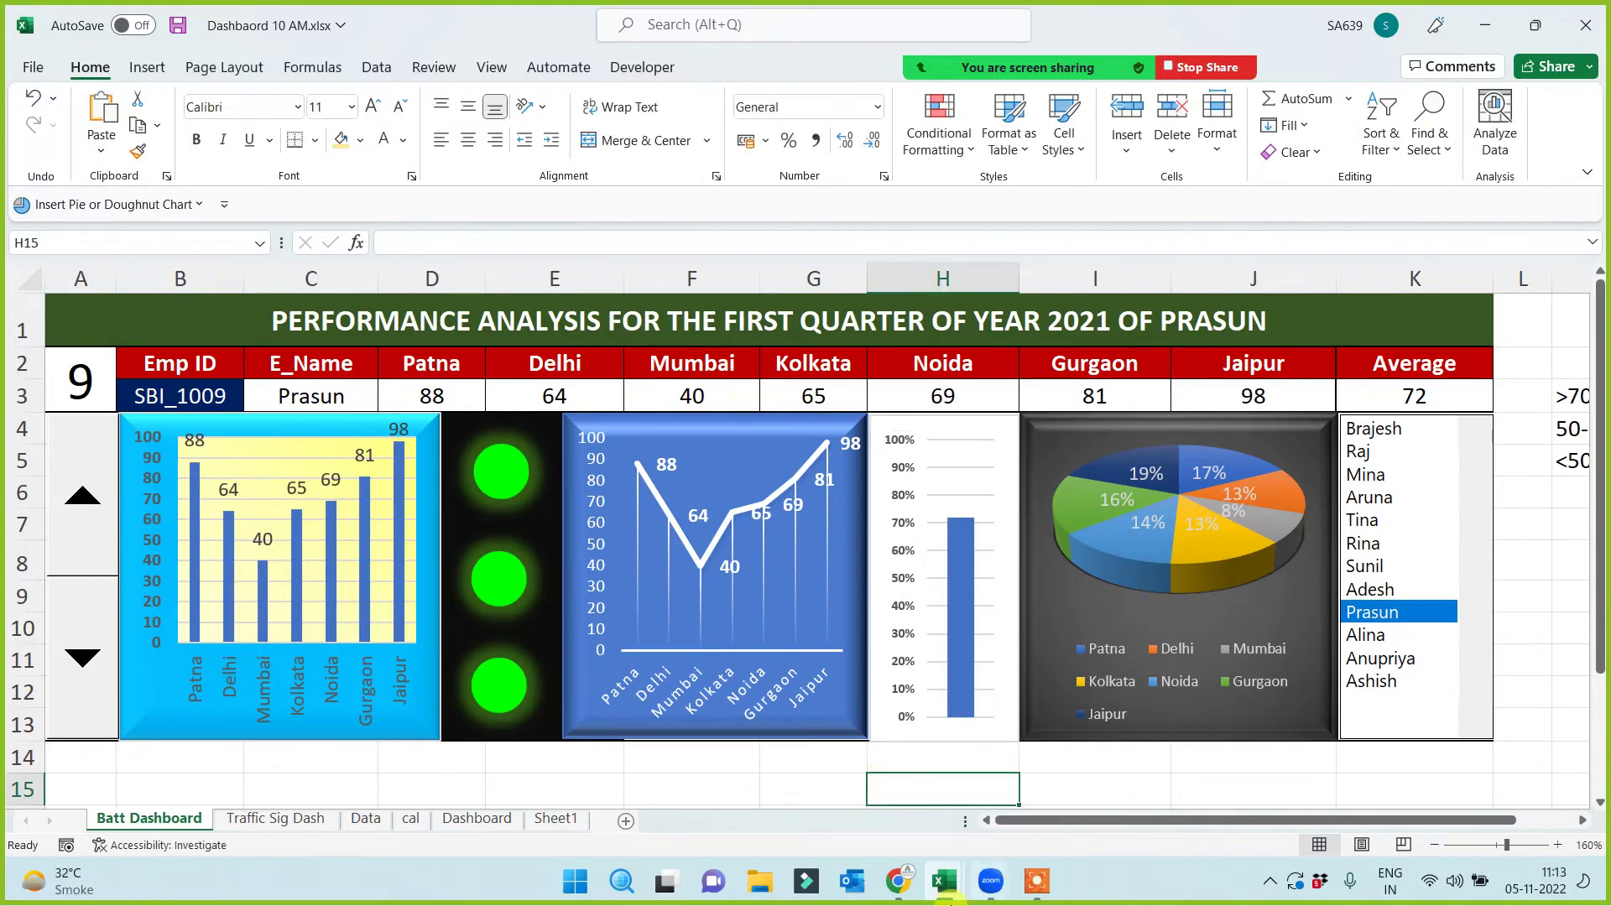
{"action": "left_click_drag", "start_coordinate": [1021, 274], "coordinate": [1050, 274]}
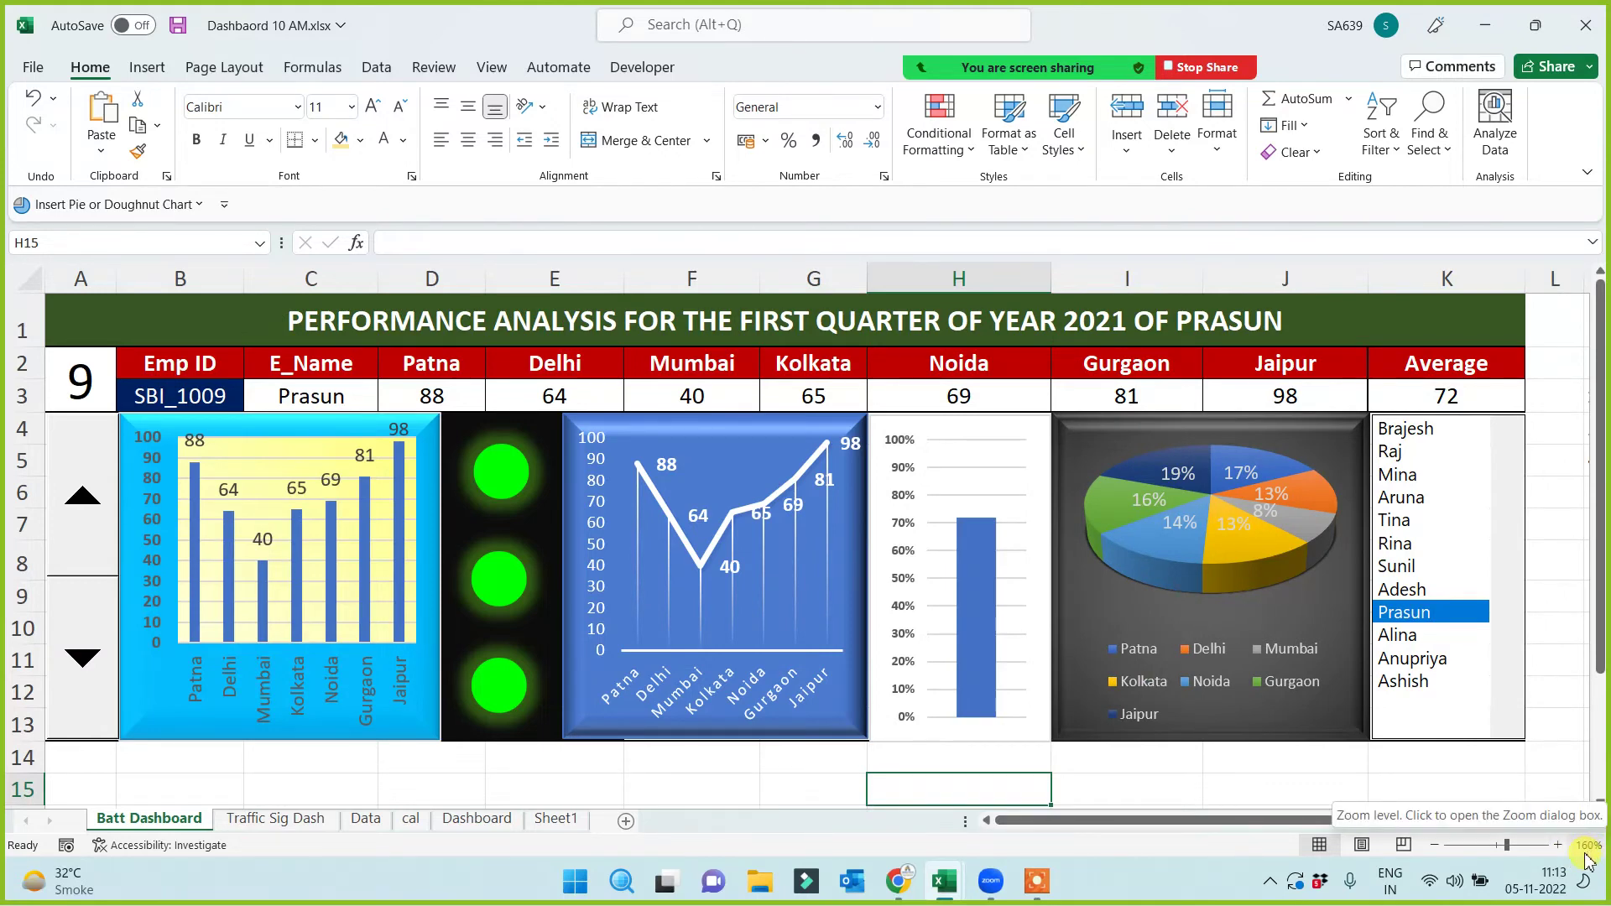
{"action": "left_click", "coordinate": [1208, 784]}
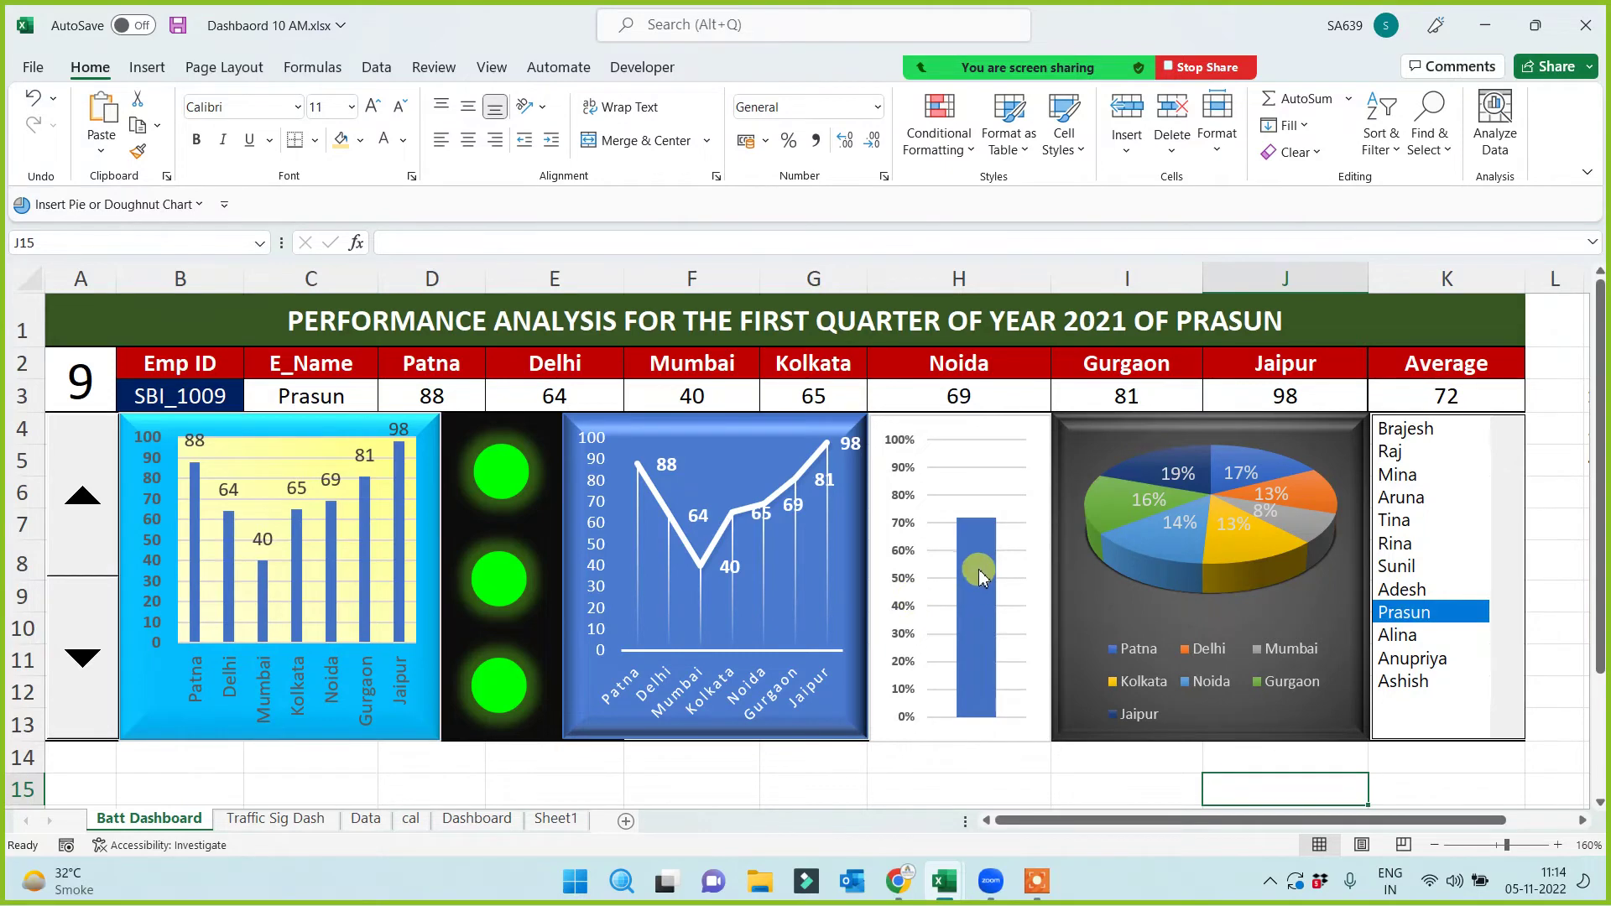
{"action": "mouse_move", "coordinate": [980, 572]}
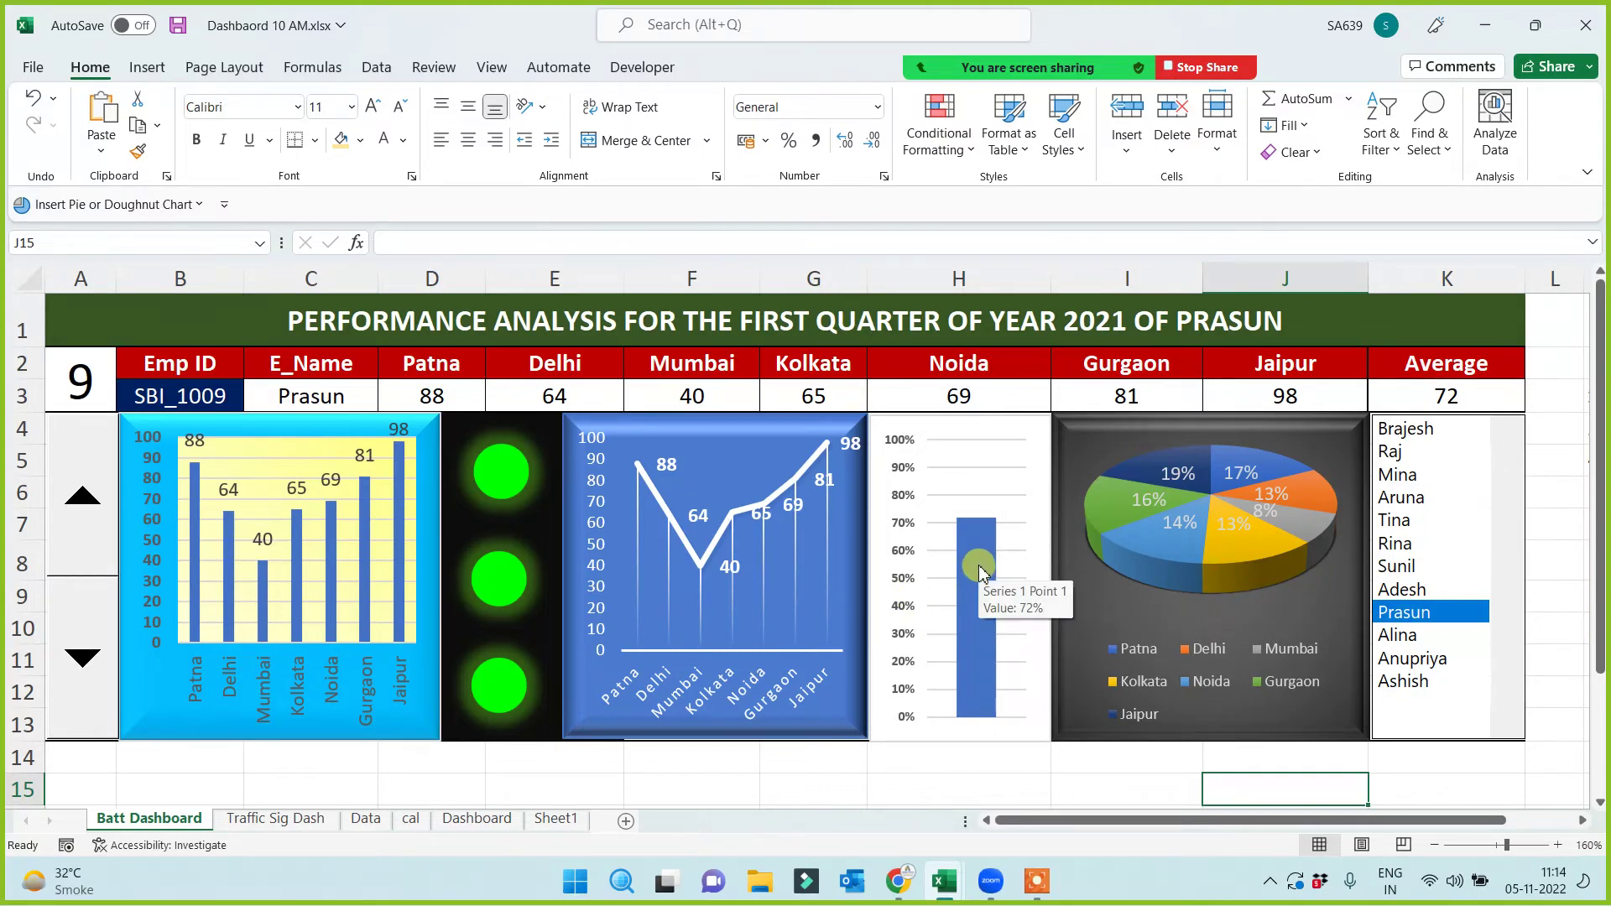
Set the bar series to 100% overlap and 0% gap width so it fills the plot
{"action": "left_click", "coordinate": [980, 571]}
{"action": "right_click", "coordinate": [980, 571]}
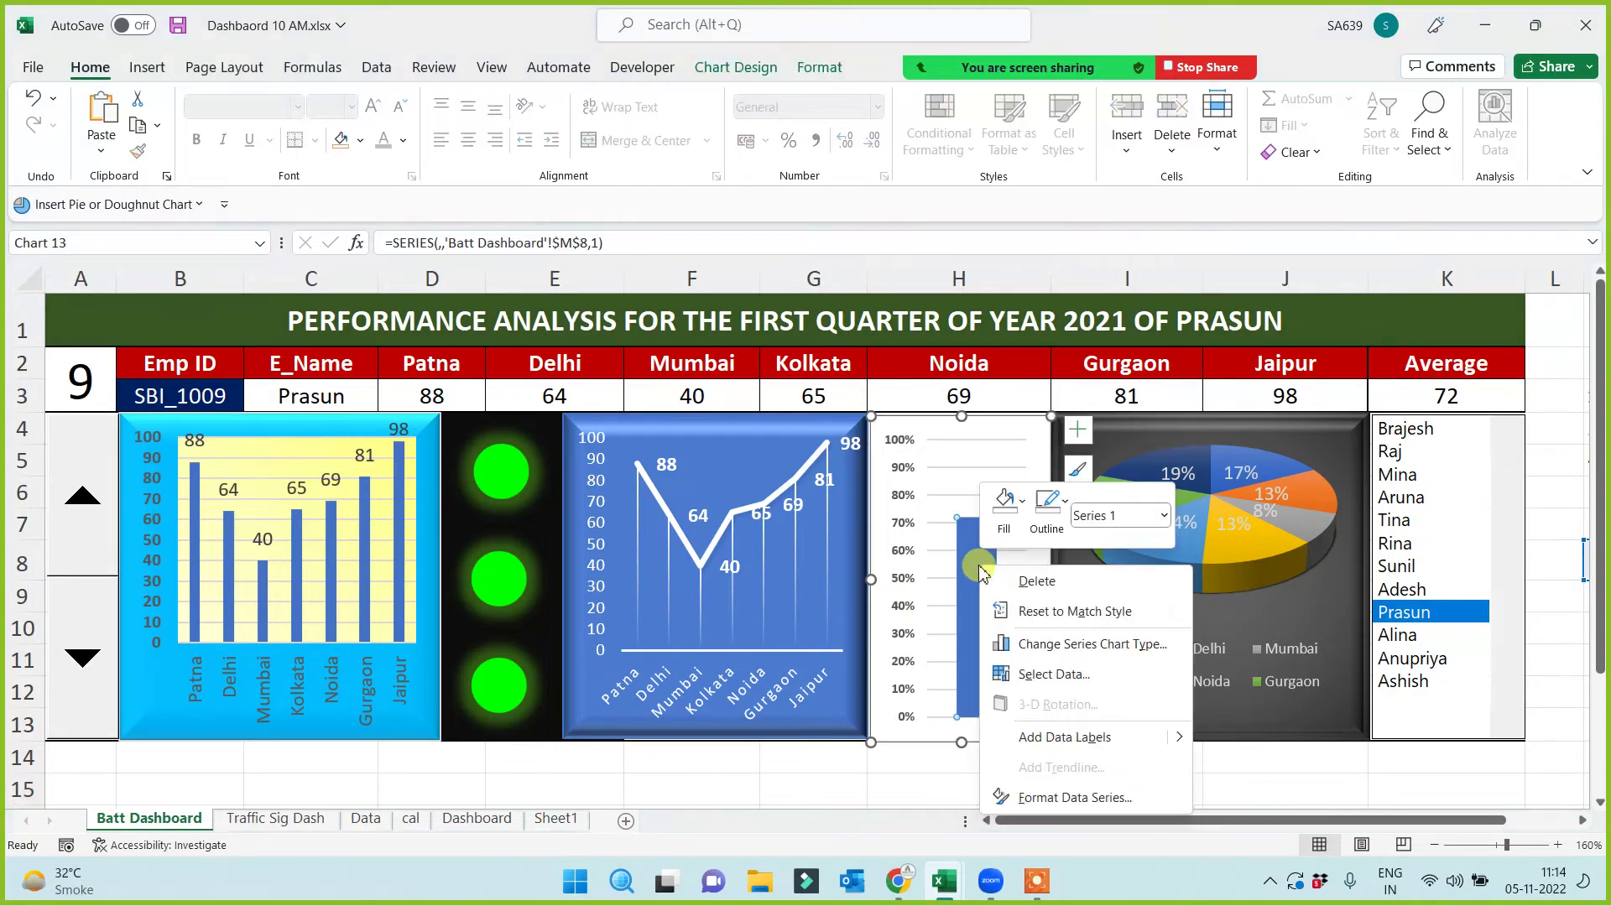
{"action": "left_click", "coordinate": [1070, 798]}
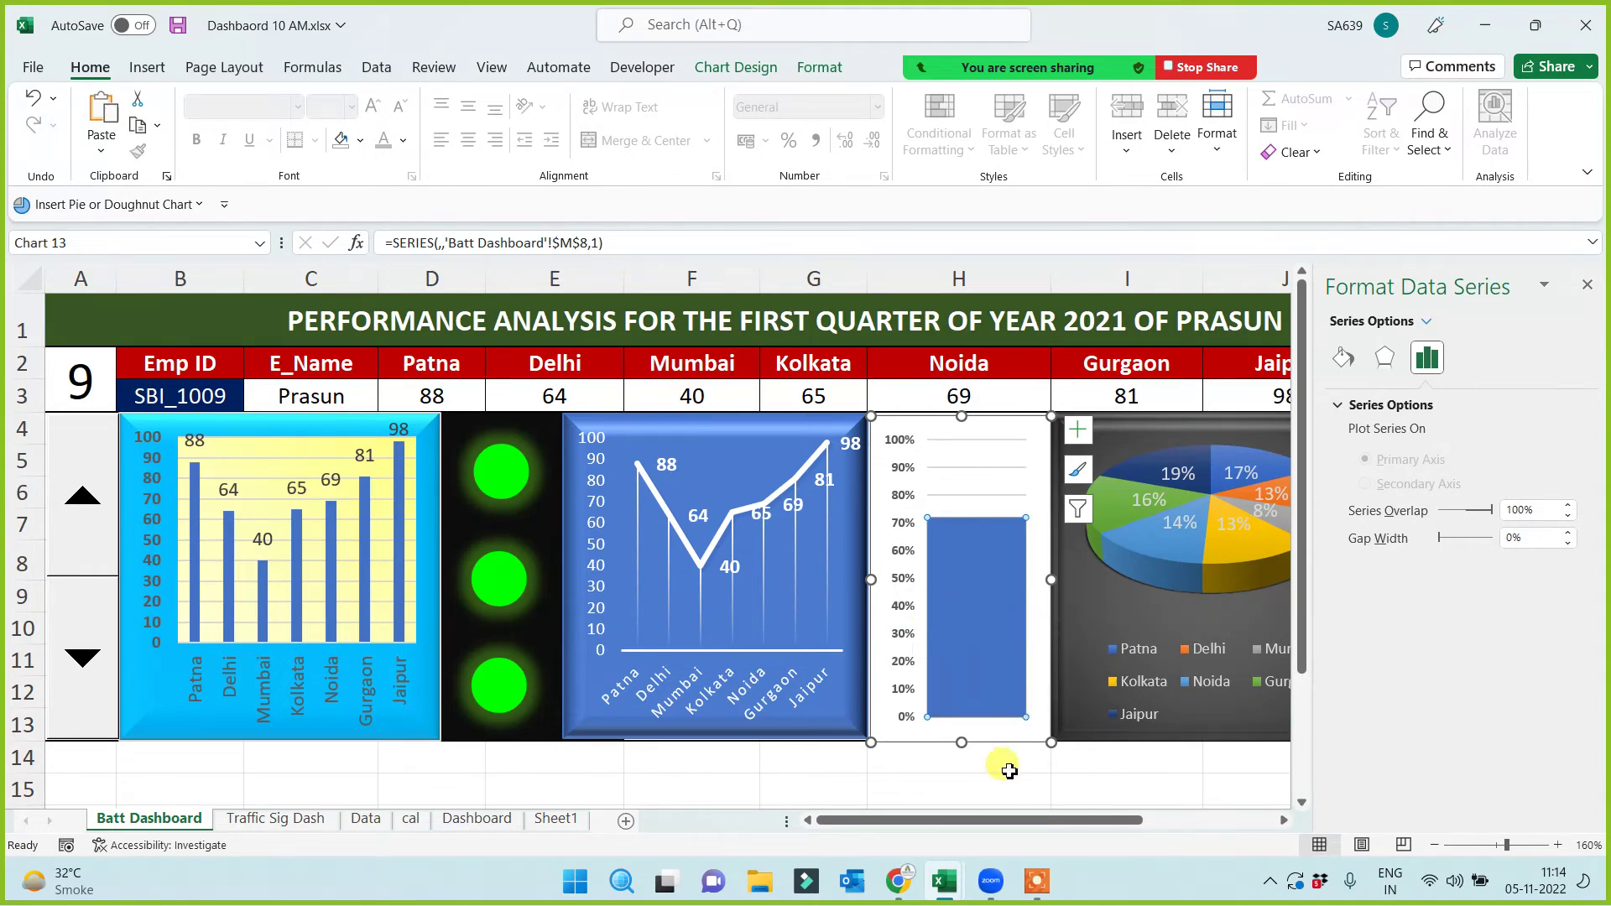
{"action": "left_click", "coordinate": [1079, 792]}
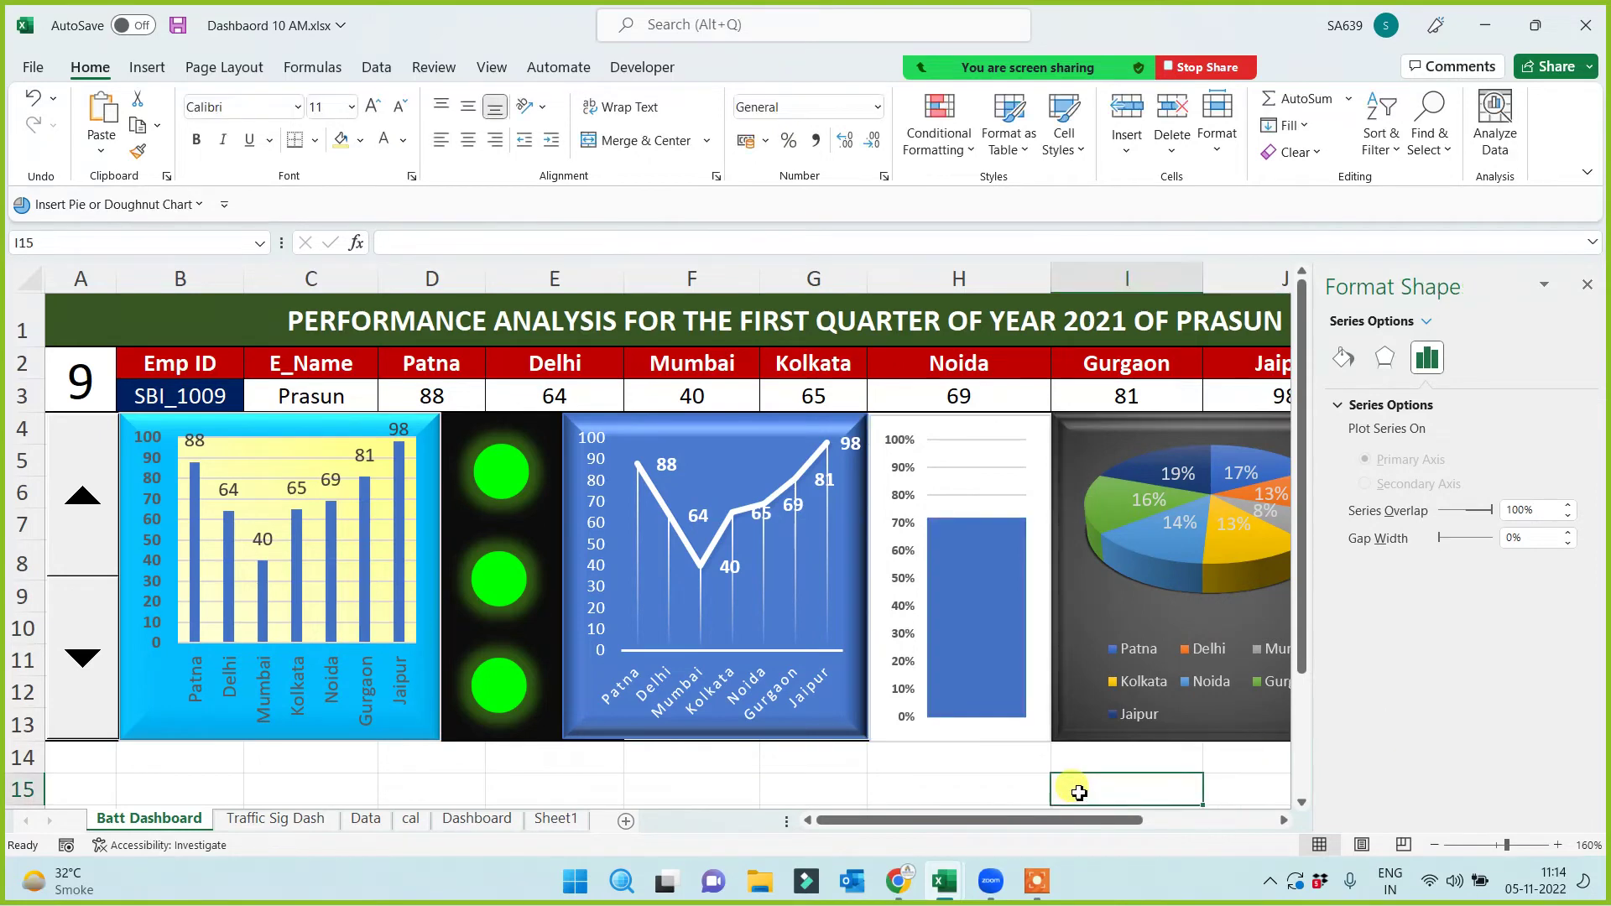
{"action": "left_click", "coordinate": [983, 604]}
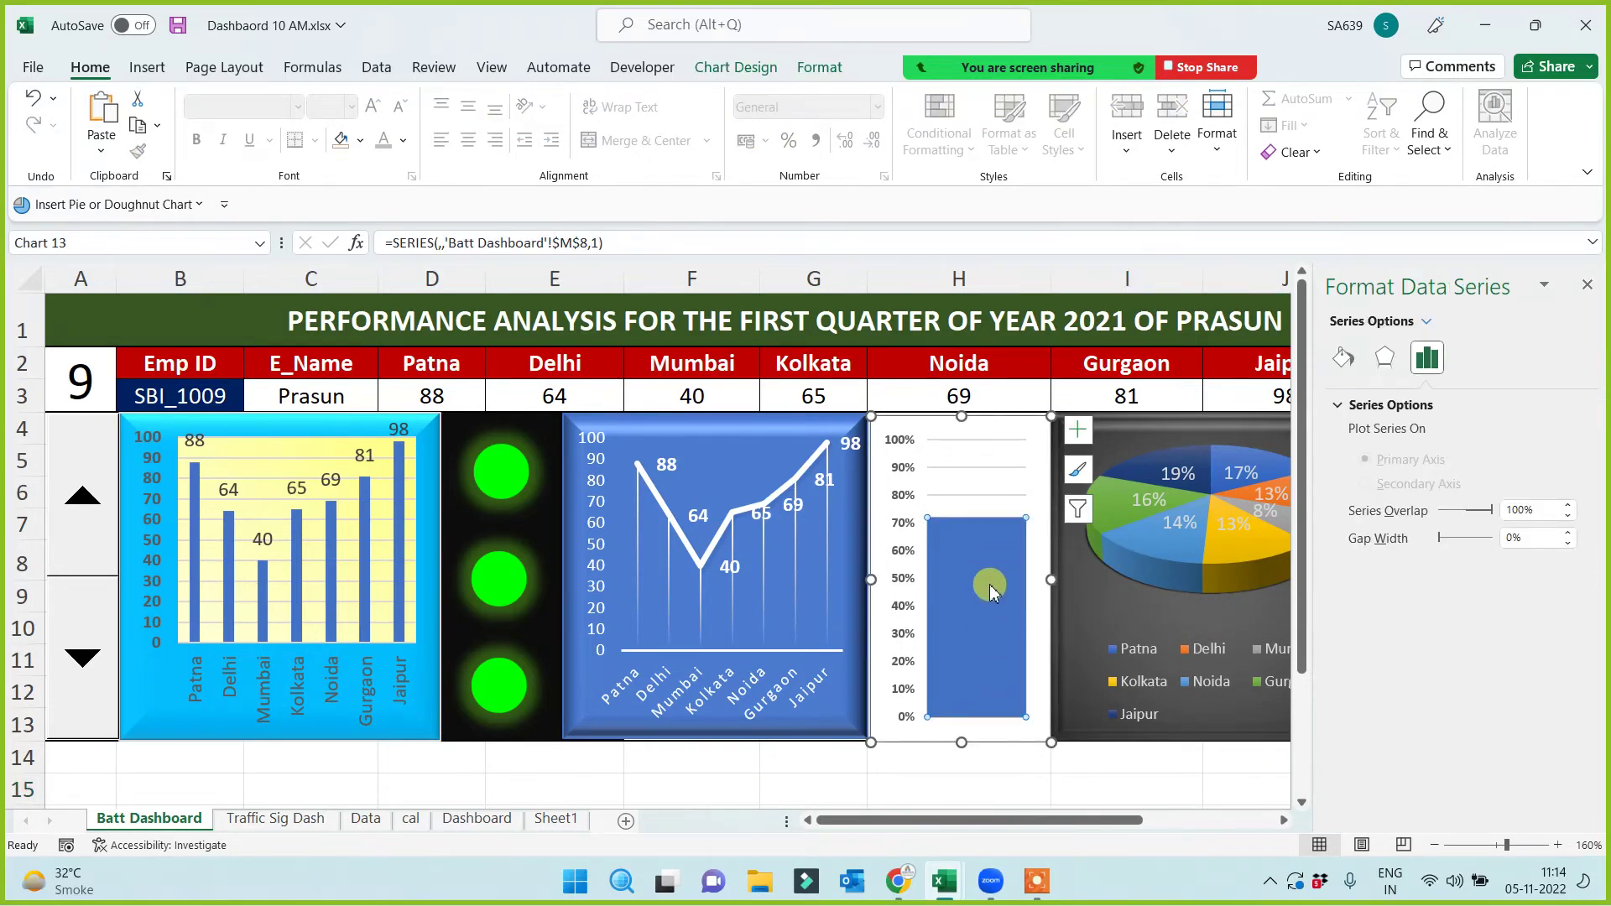
Give the bar a preset gradient fill running left to right
{"action": "left_click", "coordinate": [1343, 369]}
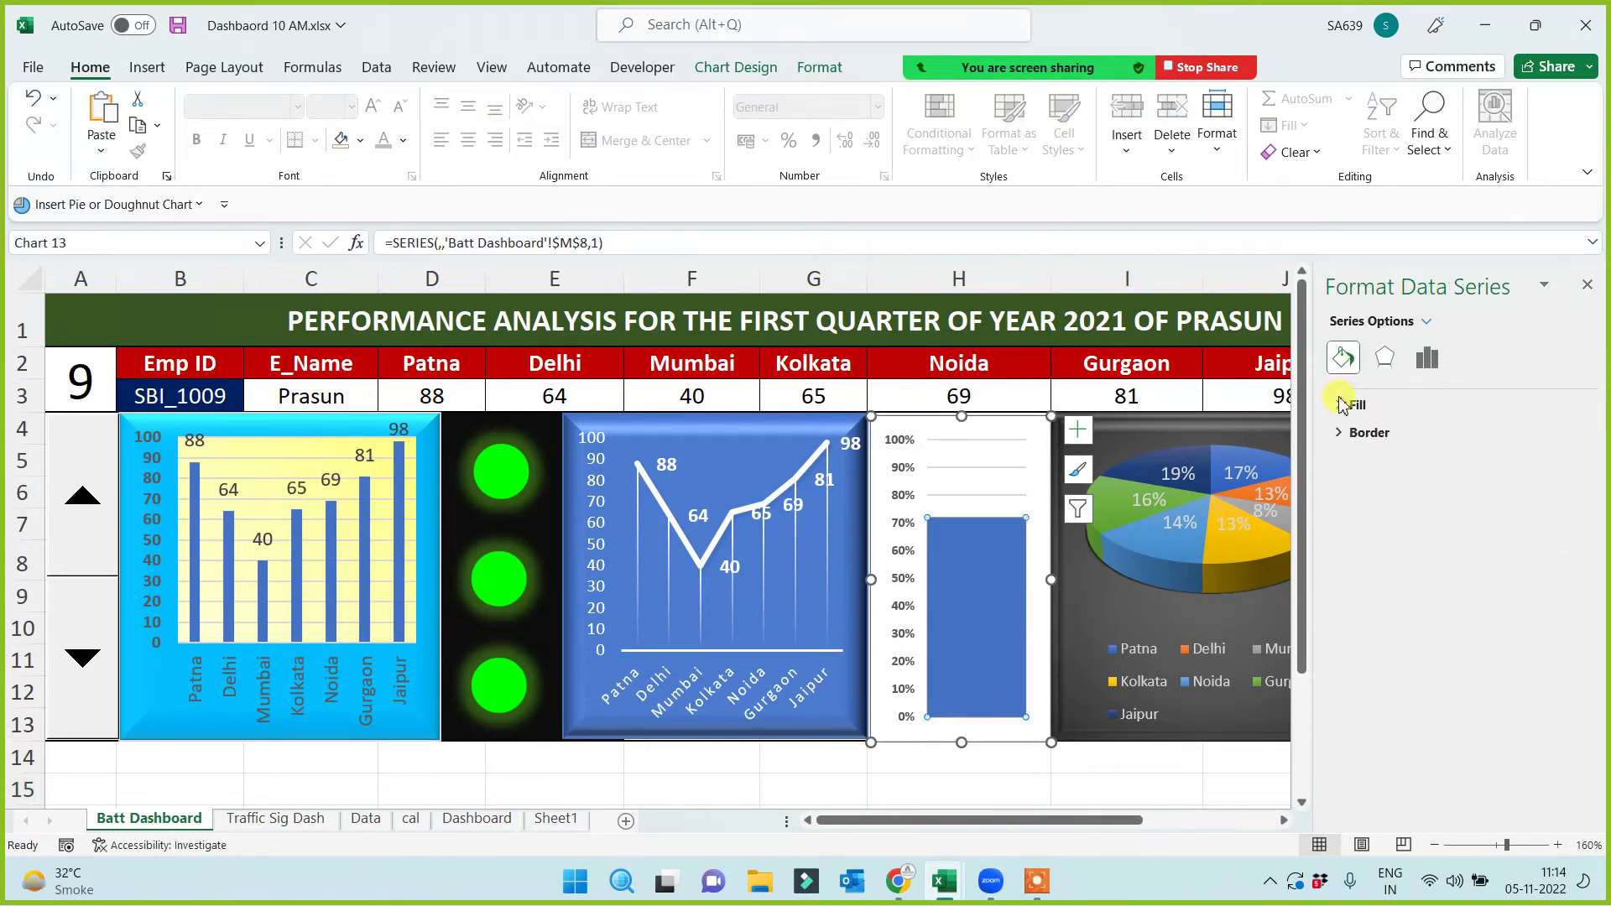
{"action": "left_click", "coordinate": [1343, 405]}
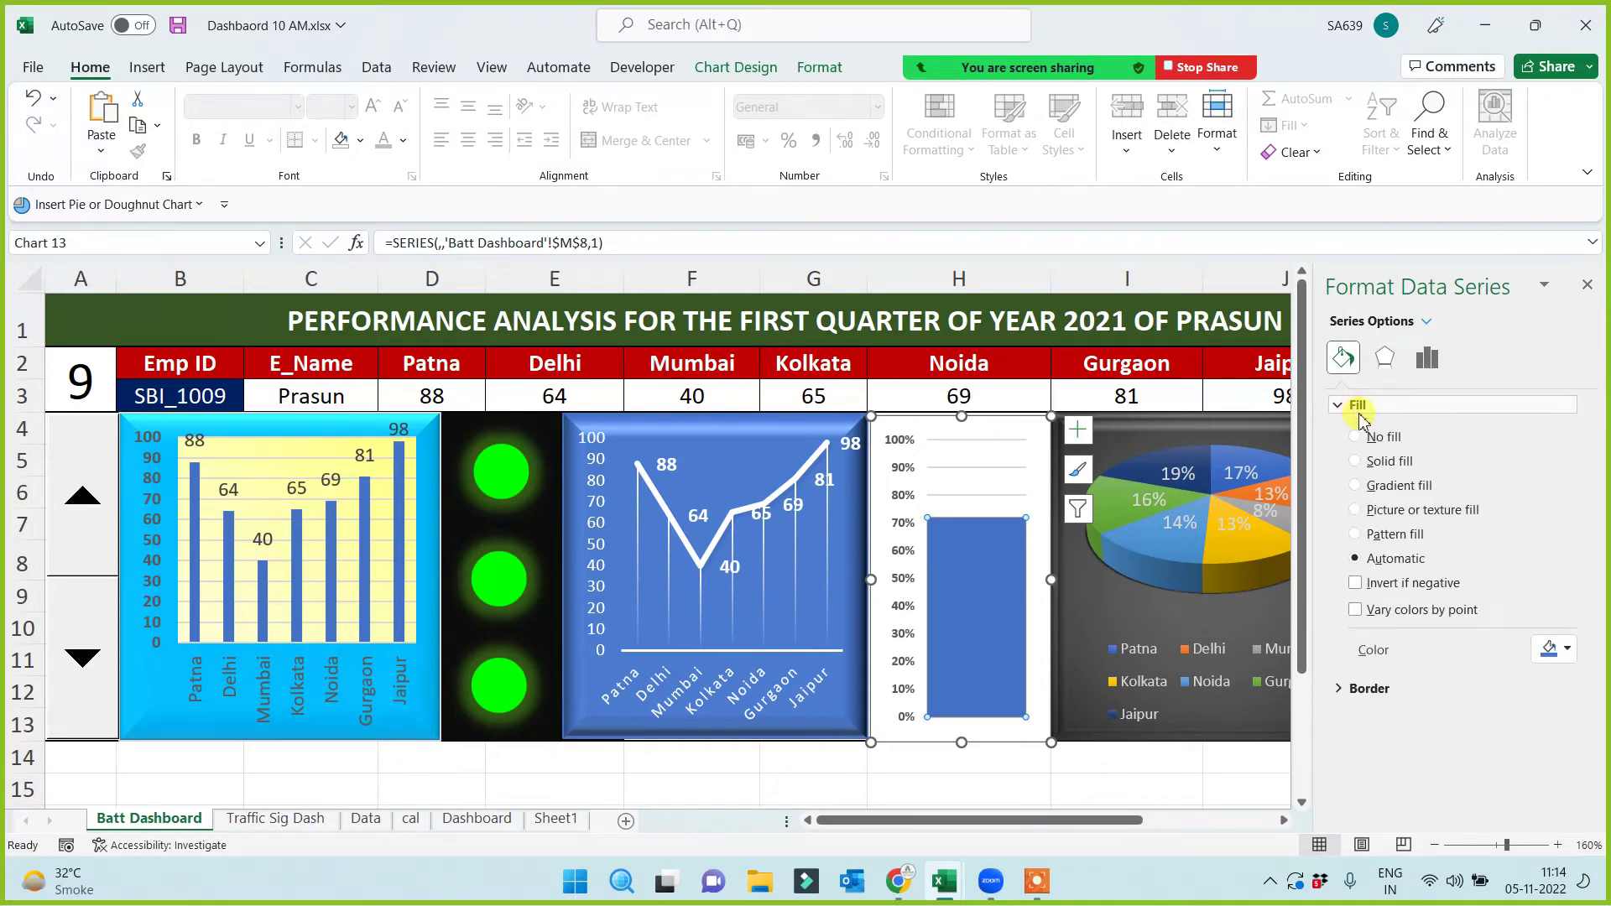
{"action": "left_click", "coordinate": [1375, 495]}
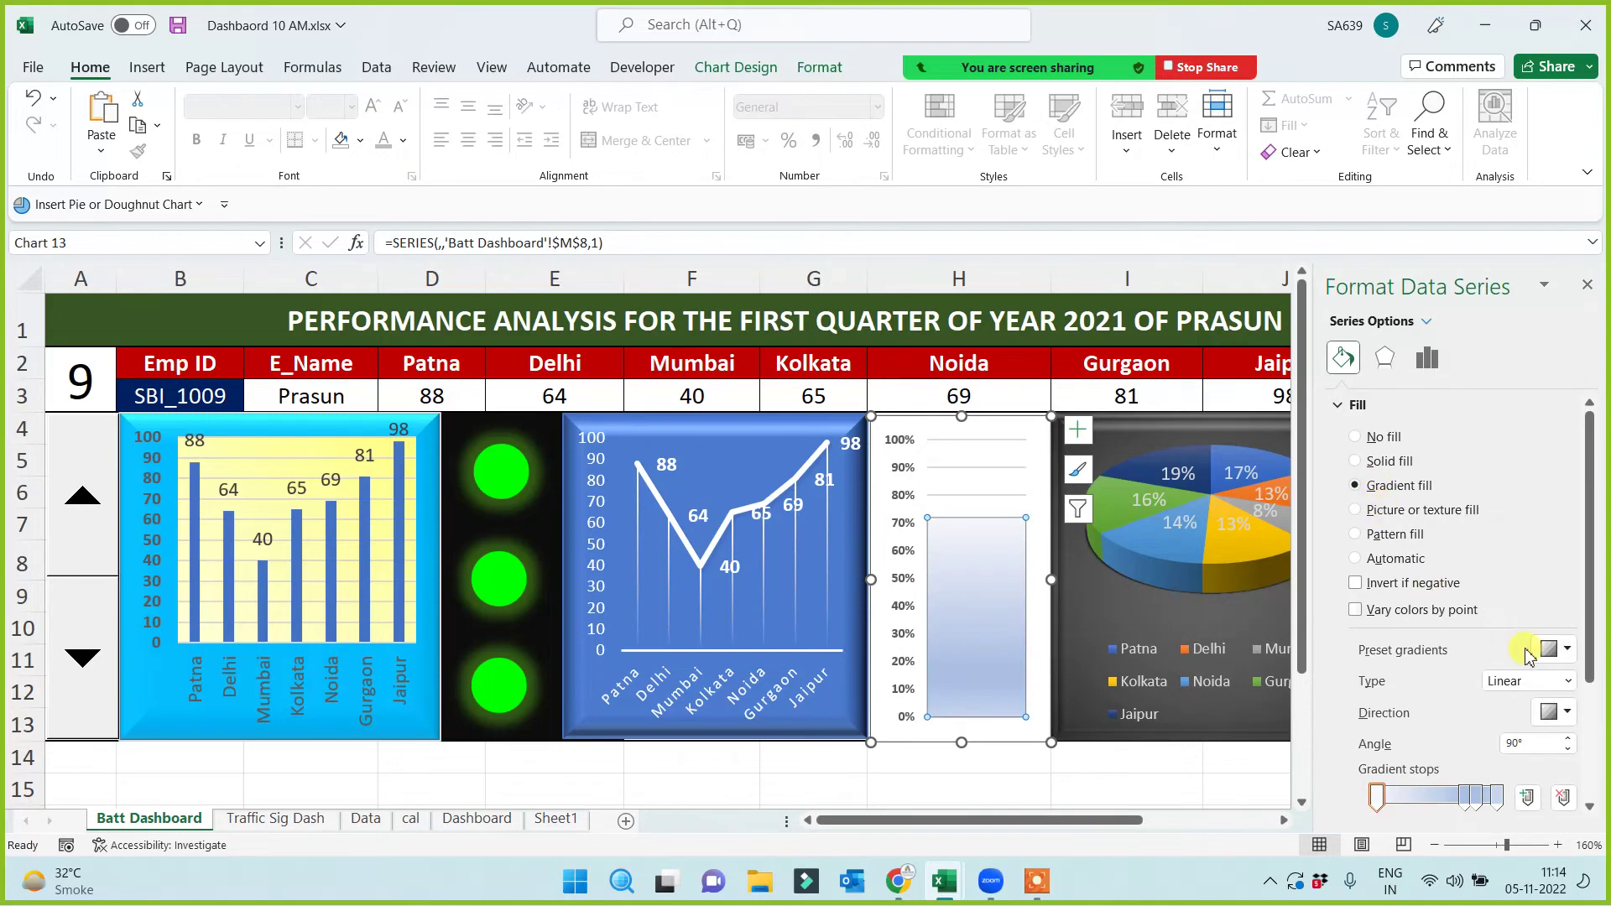
{"action": "left_click", "coordinate": [1556, 649]}
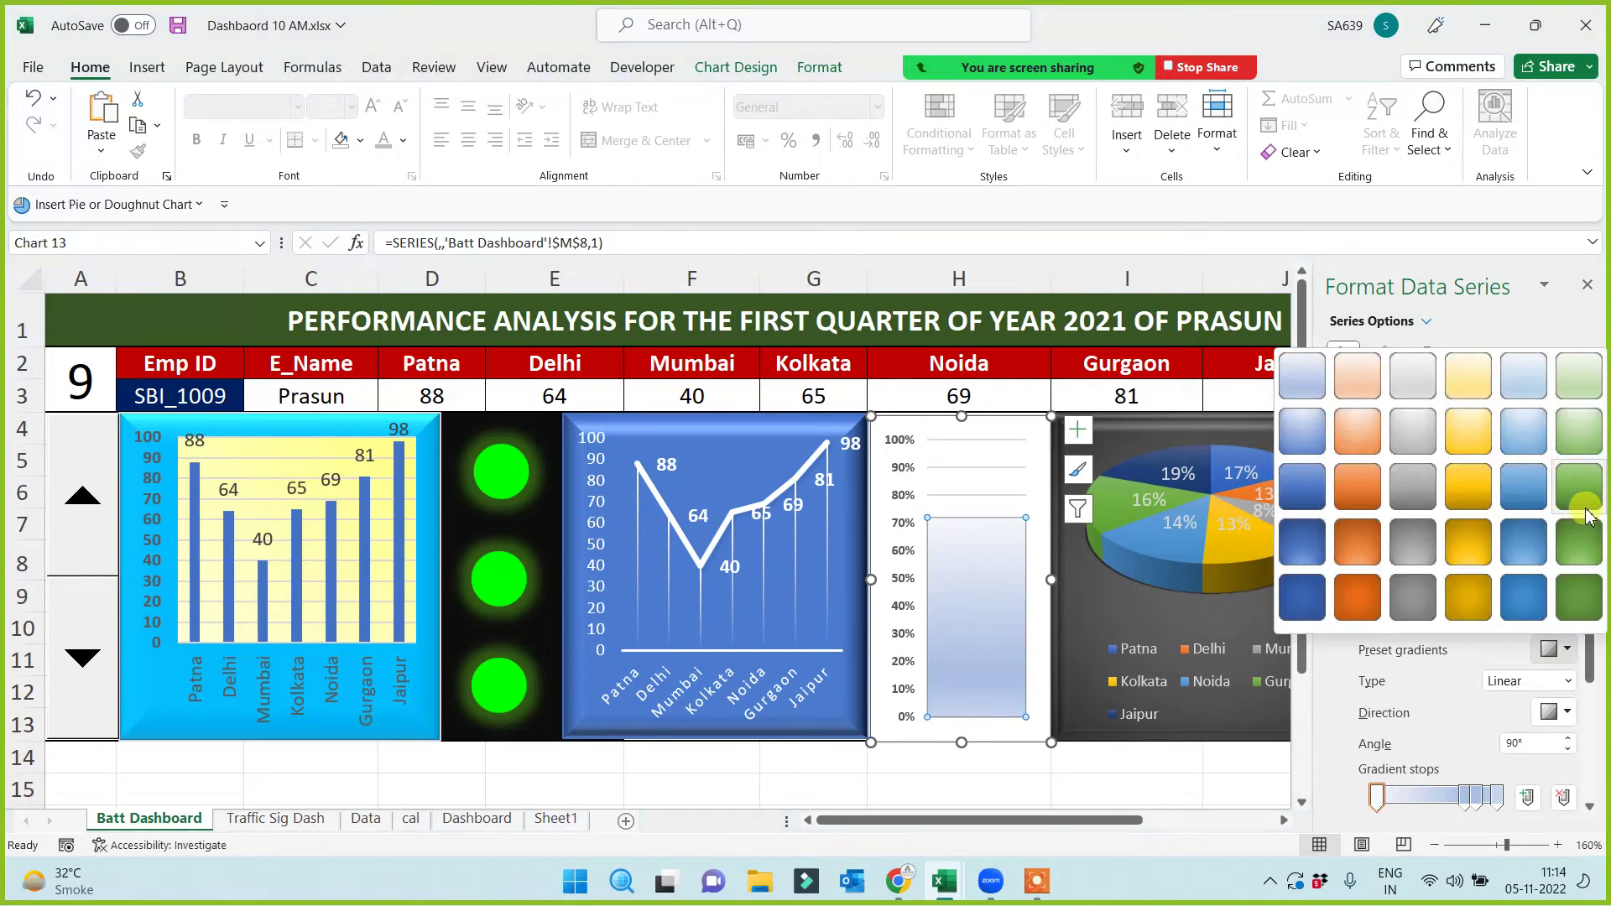
{"action": "left_click", "coordinate": [1579, 500]}
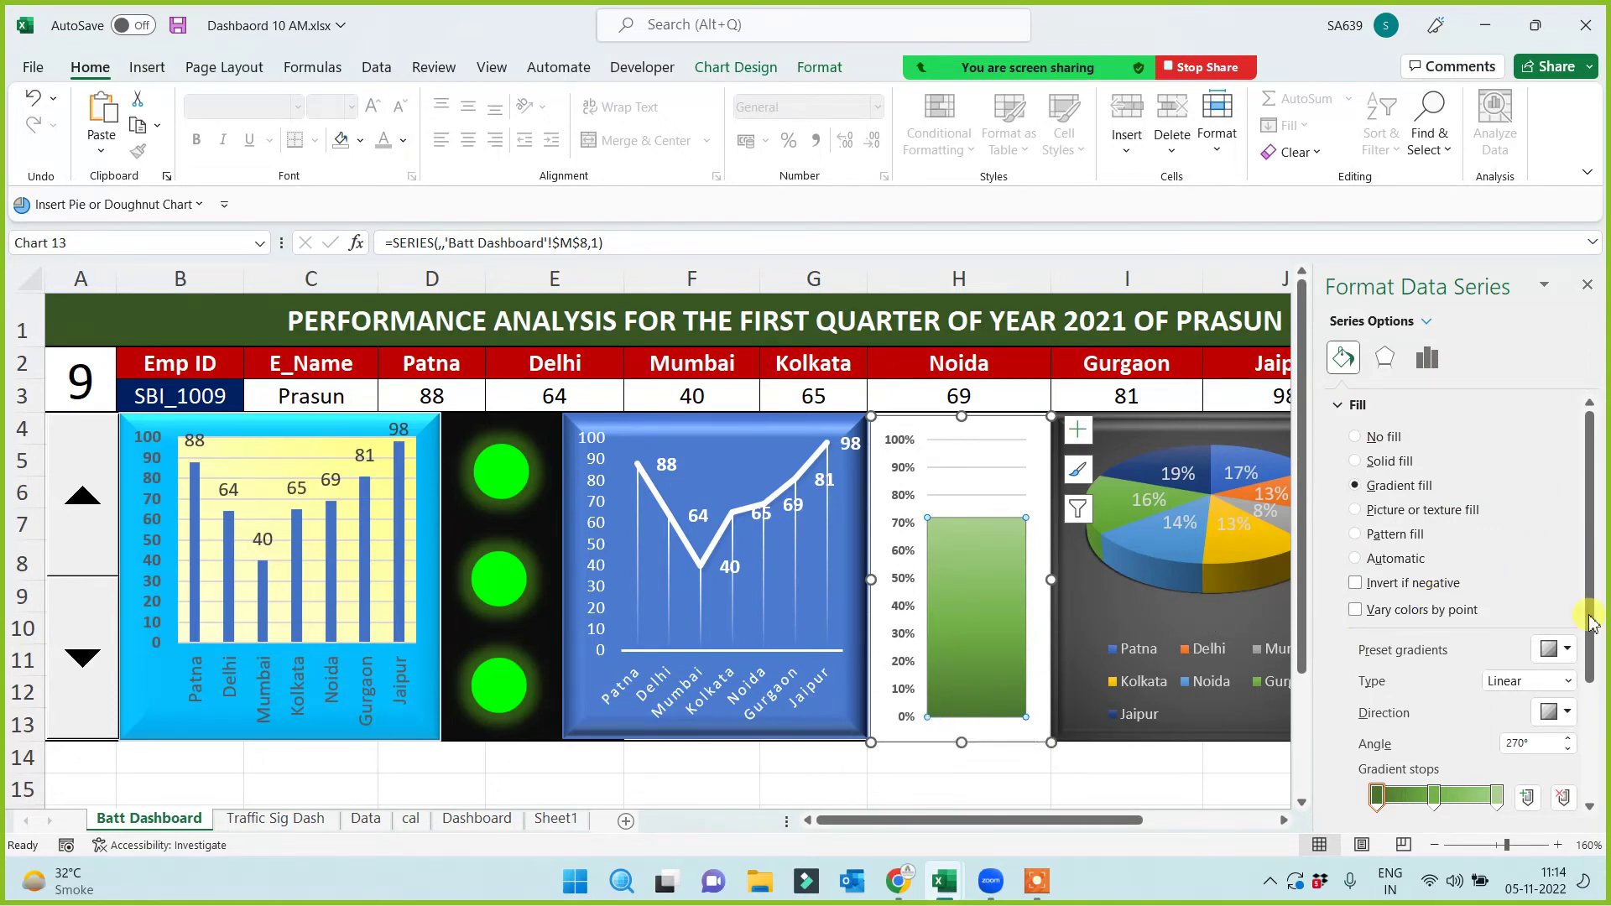
{"action": "scroll", "coordinate": [1343, 648], "scroll_direction": "down", "scroll_amount": 4}
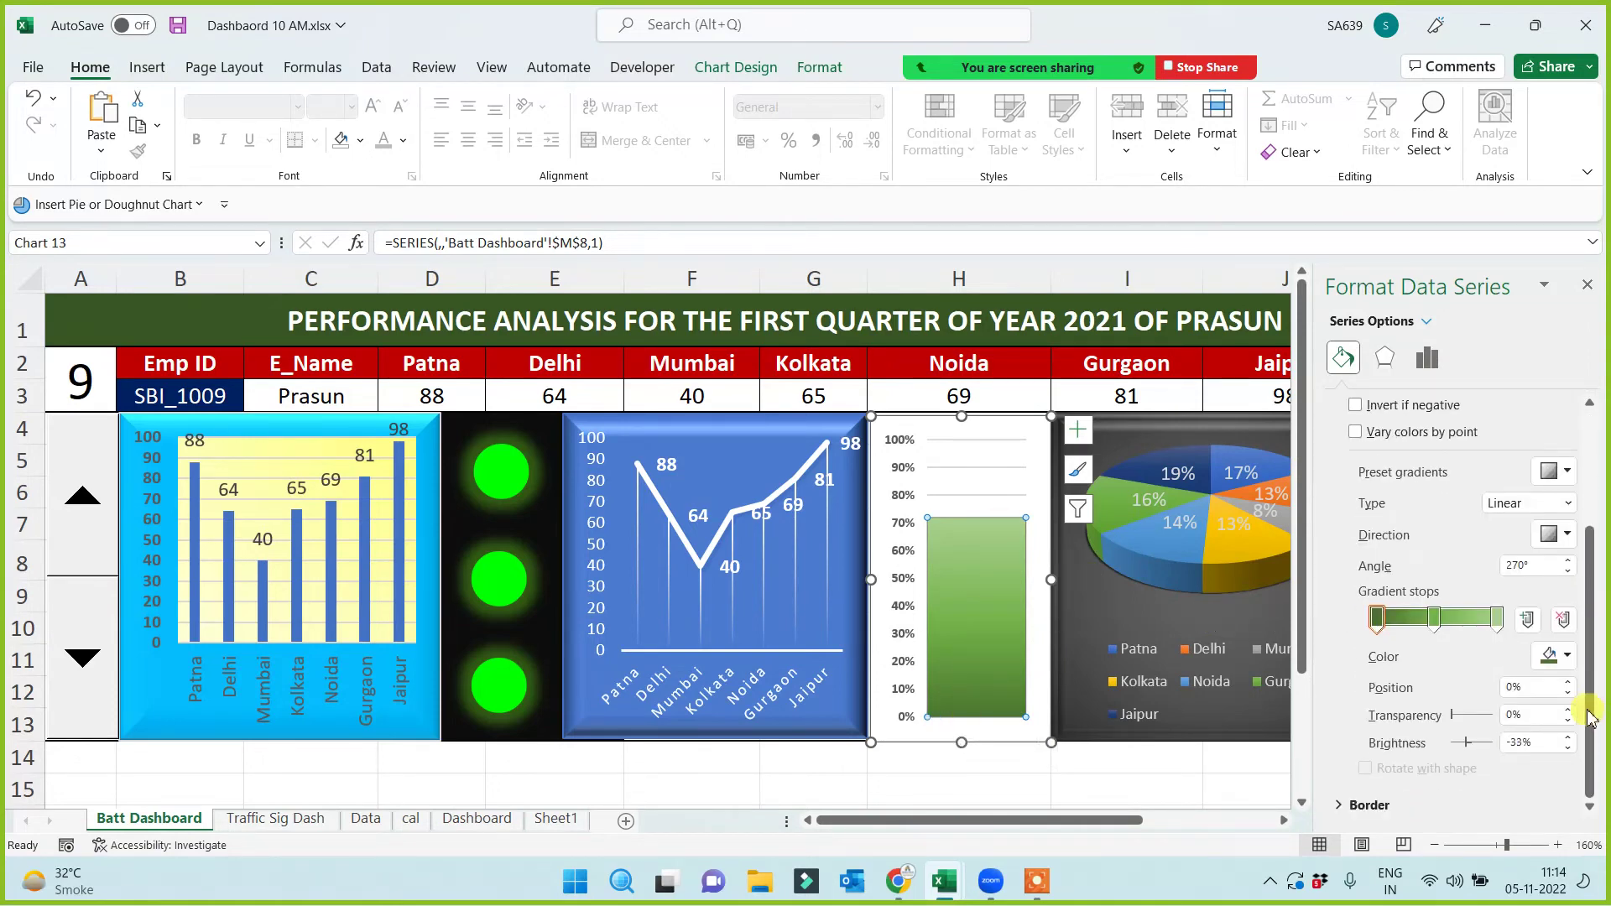
{"action": "left_click", "coordinate": [1567, 535]}
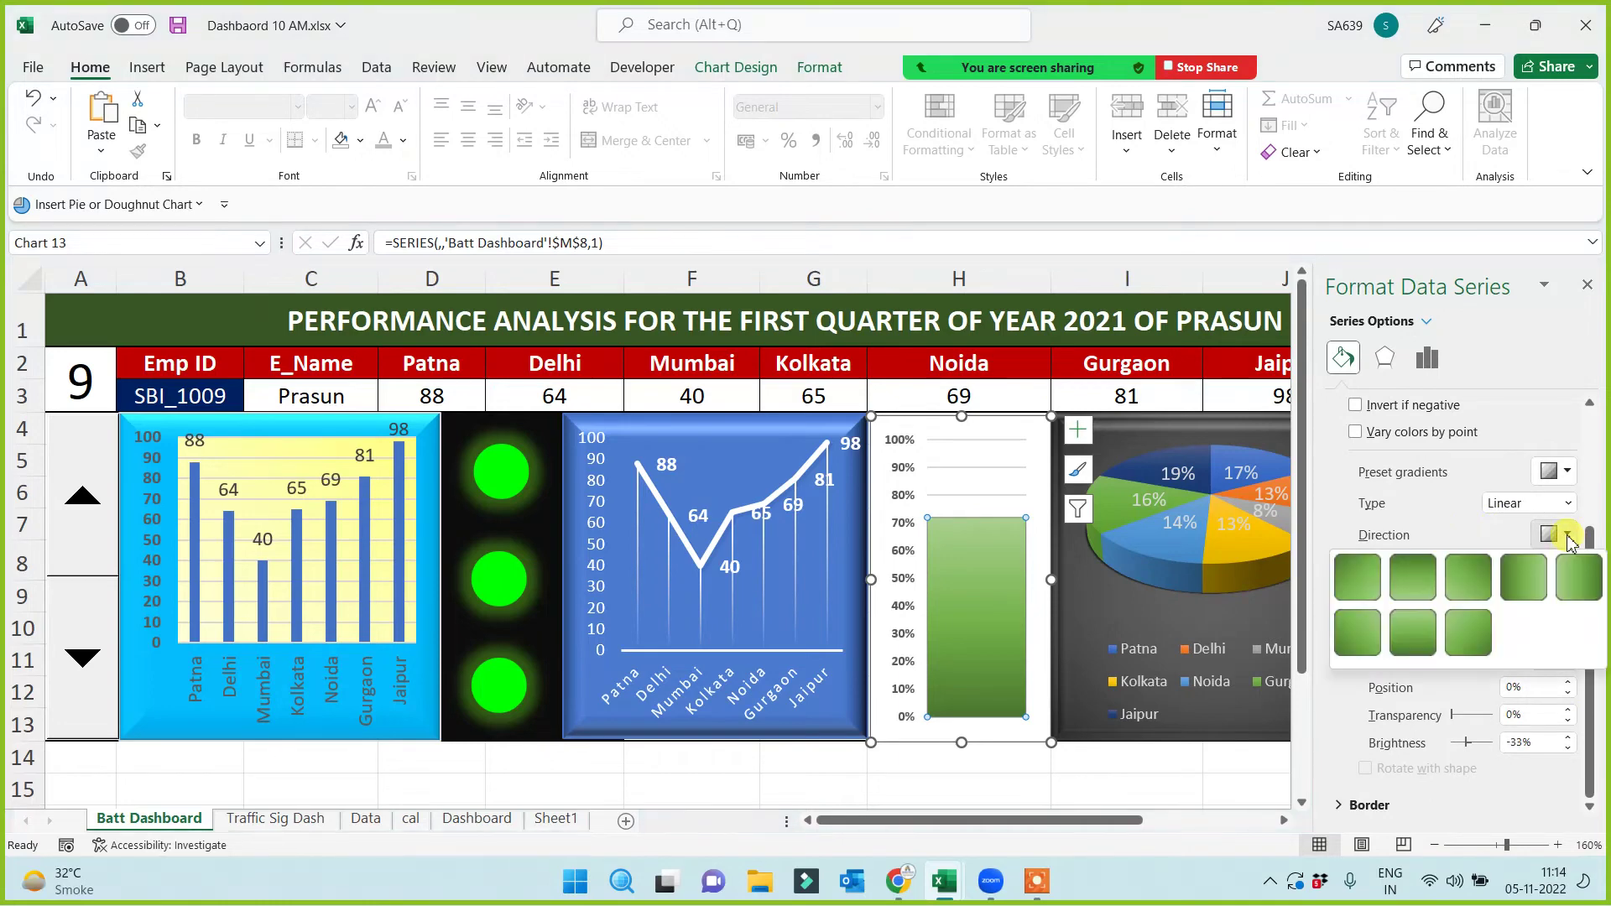
{"action": "left_click", "coordinate": [1517, 579]}
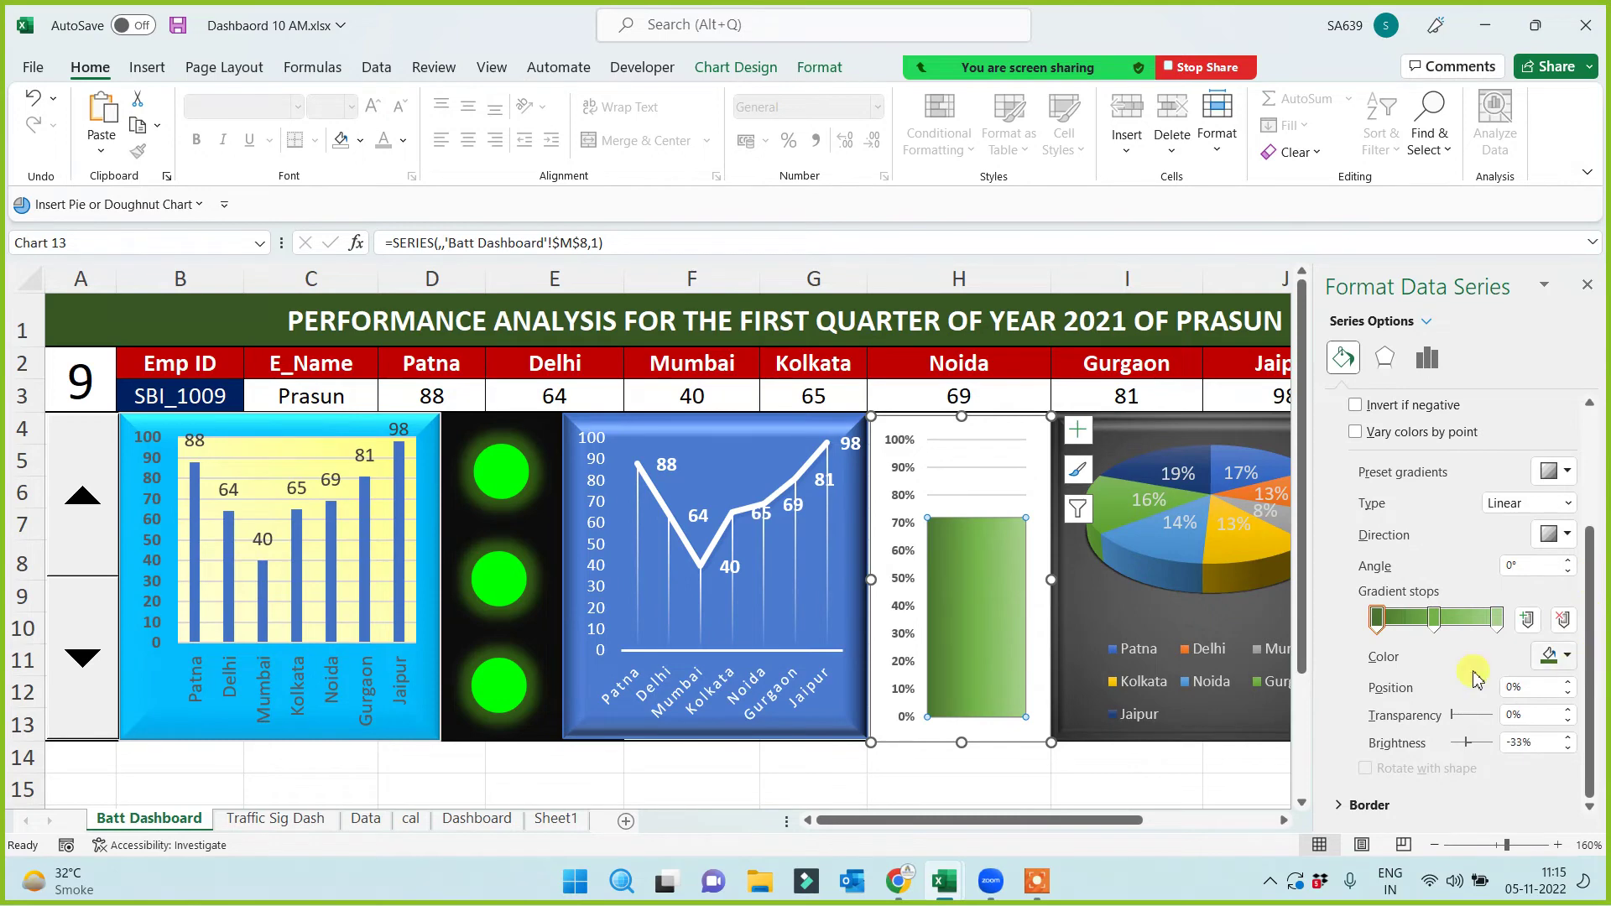
Make the bar gradient's last stop near-black
{"action": "left_click", "coordinate": [1498, 621]}
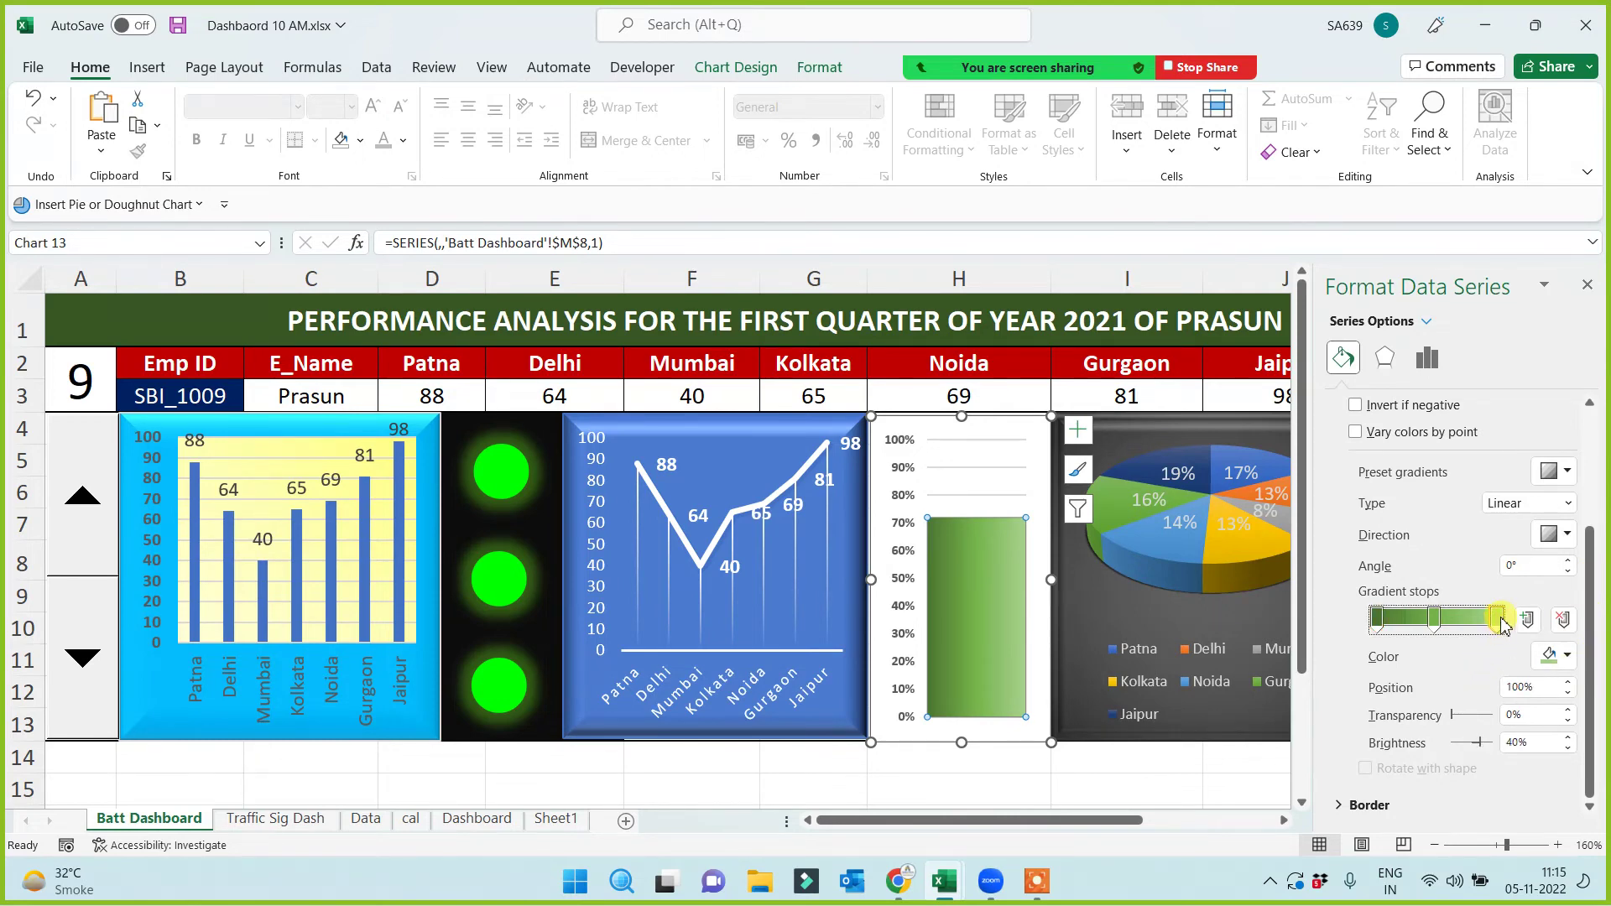
{"action": "left_click", "coordinate": [1435, 618]}
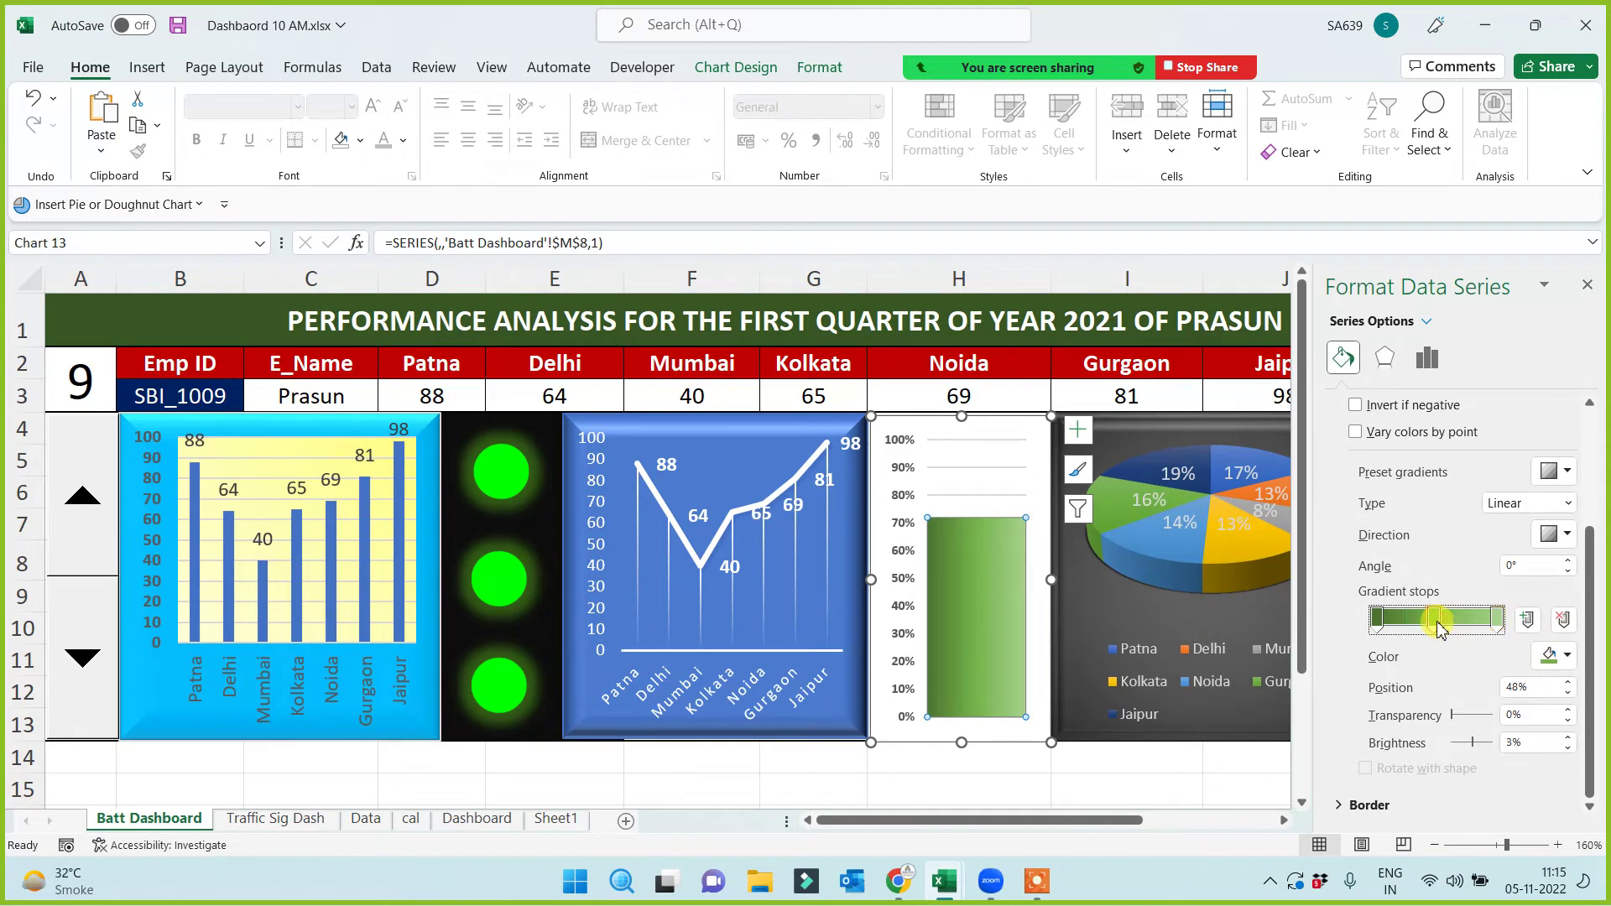
{"action": "left_click", "coordinate": [1377, 619]}
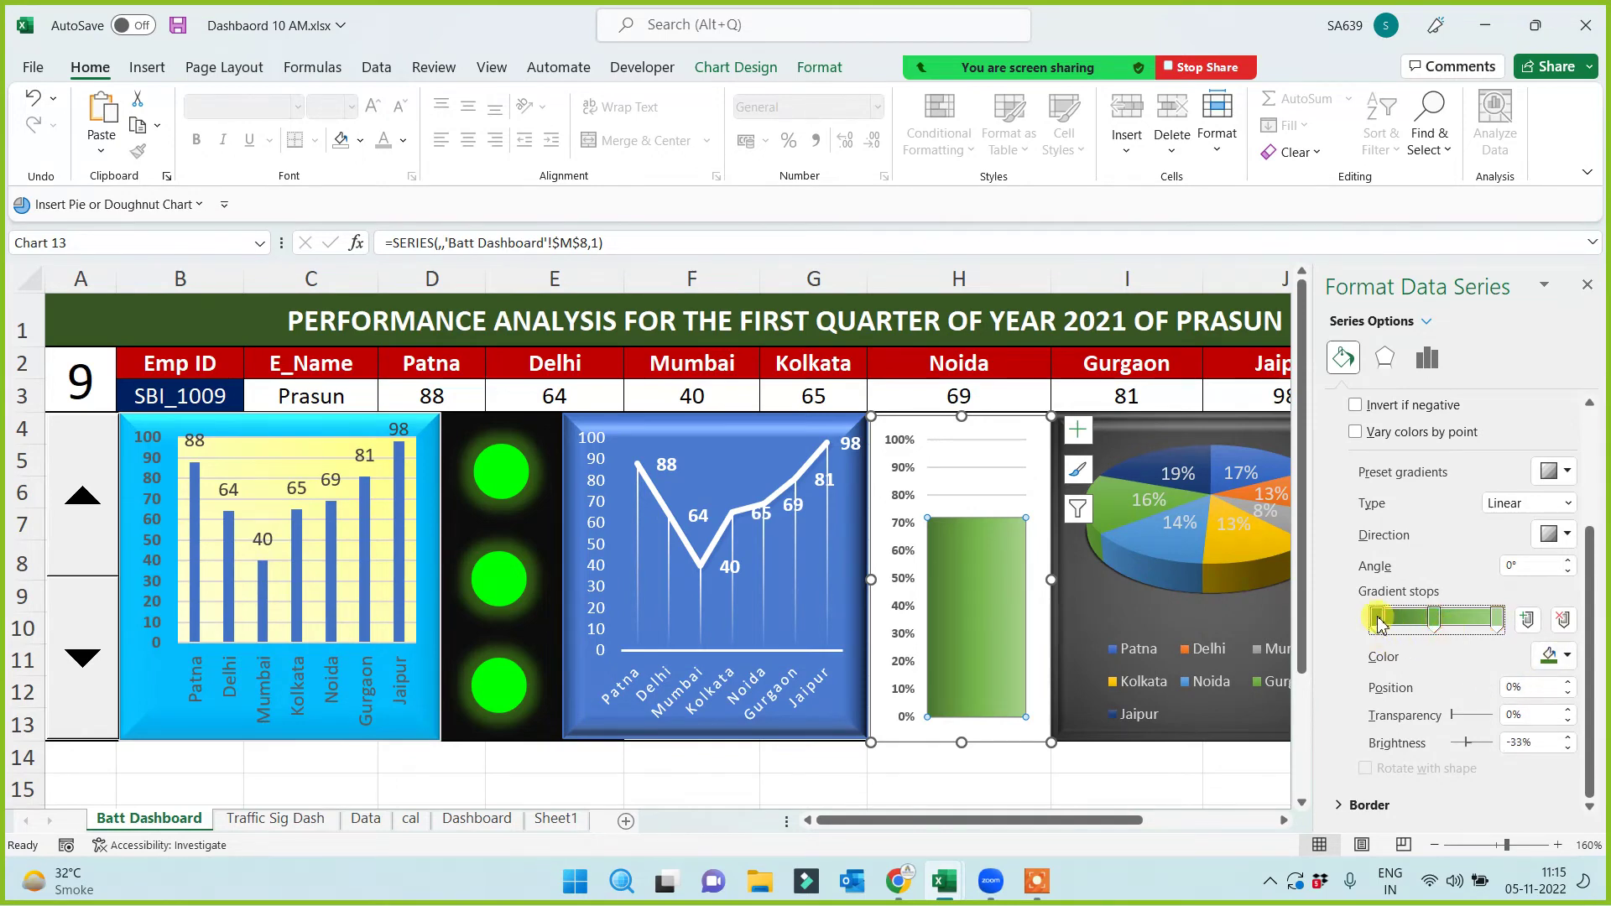
{"action": "left_click", "coordinate": [1498, 621]}
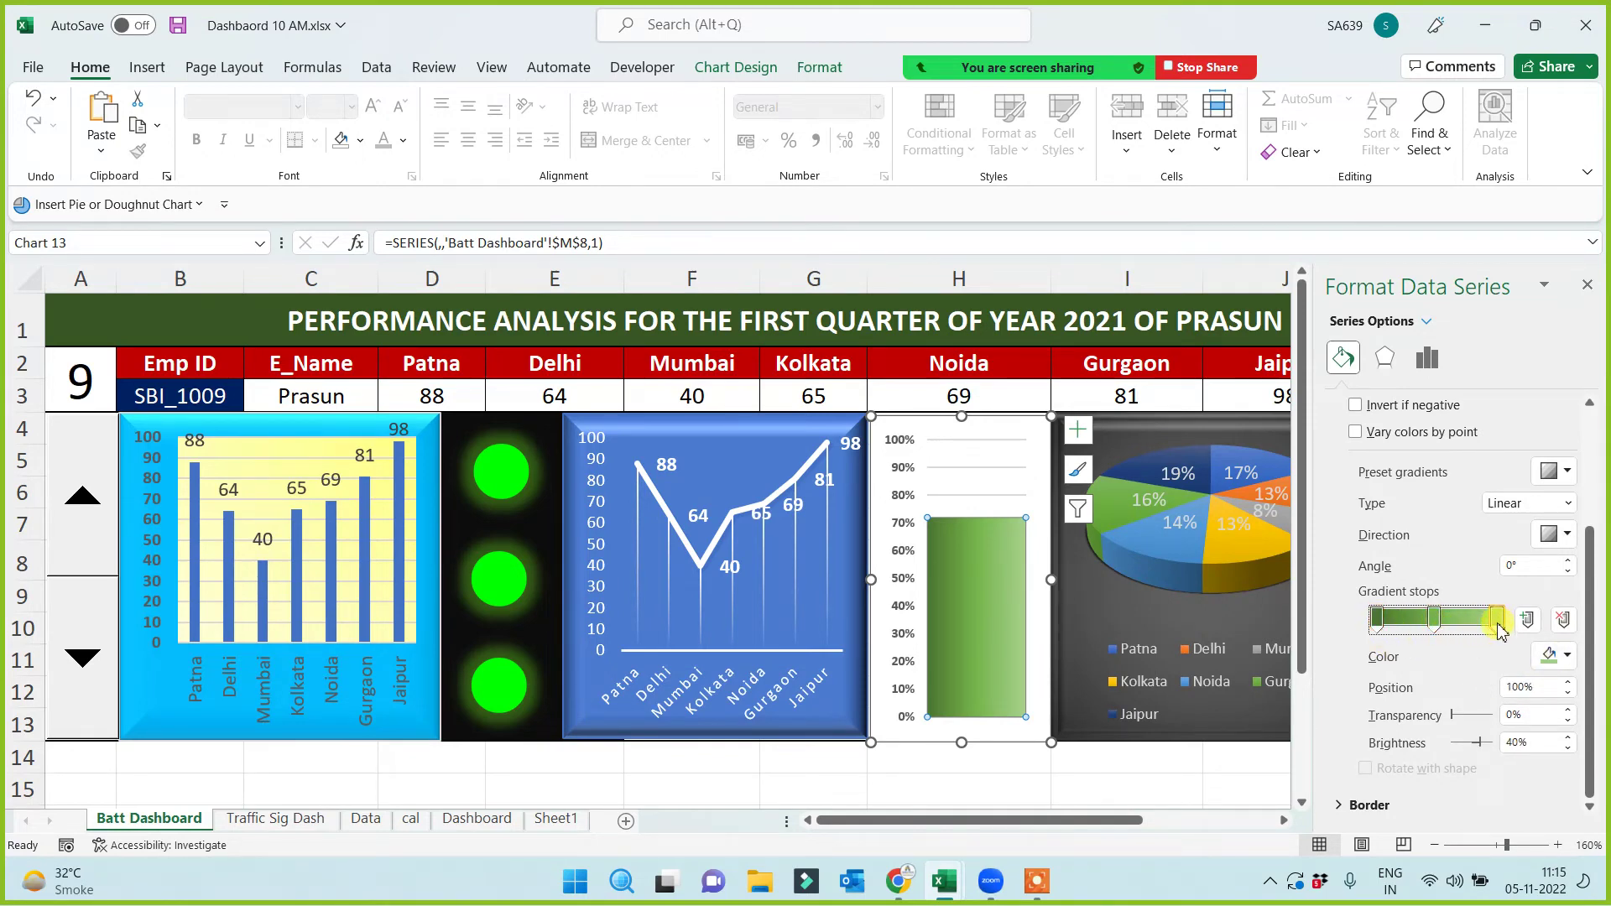
{"action": "left_click", "coordinate": [1567, 656]}
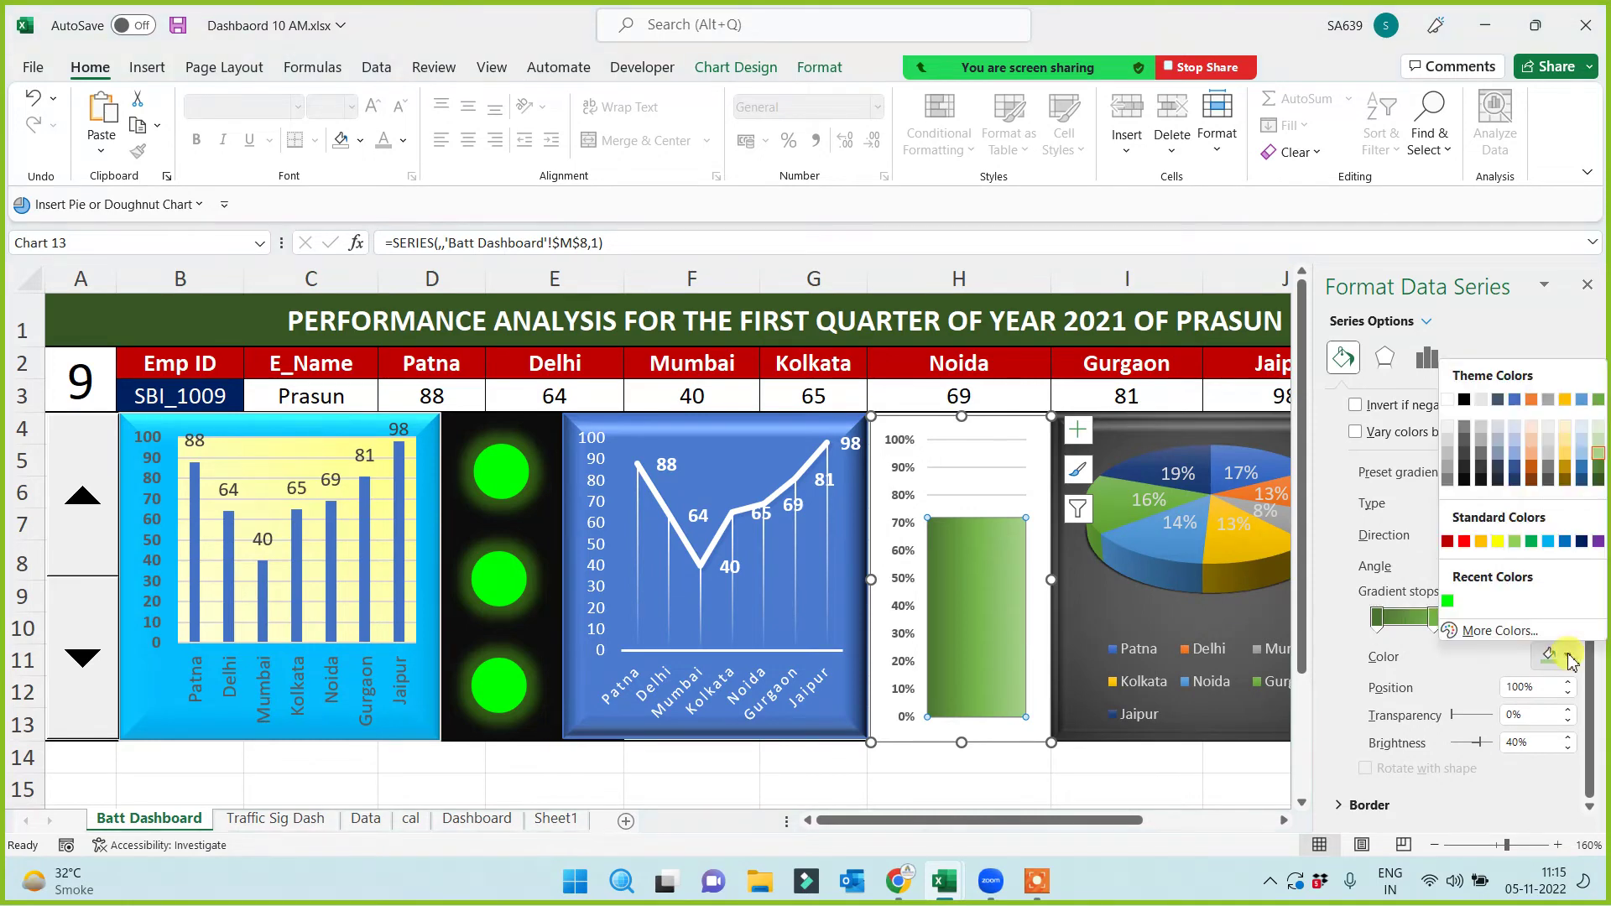
{"action": "left_click", "coordinate": [1464, 481]}
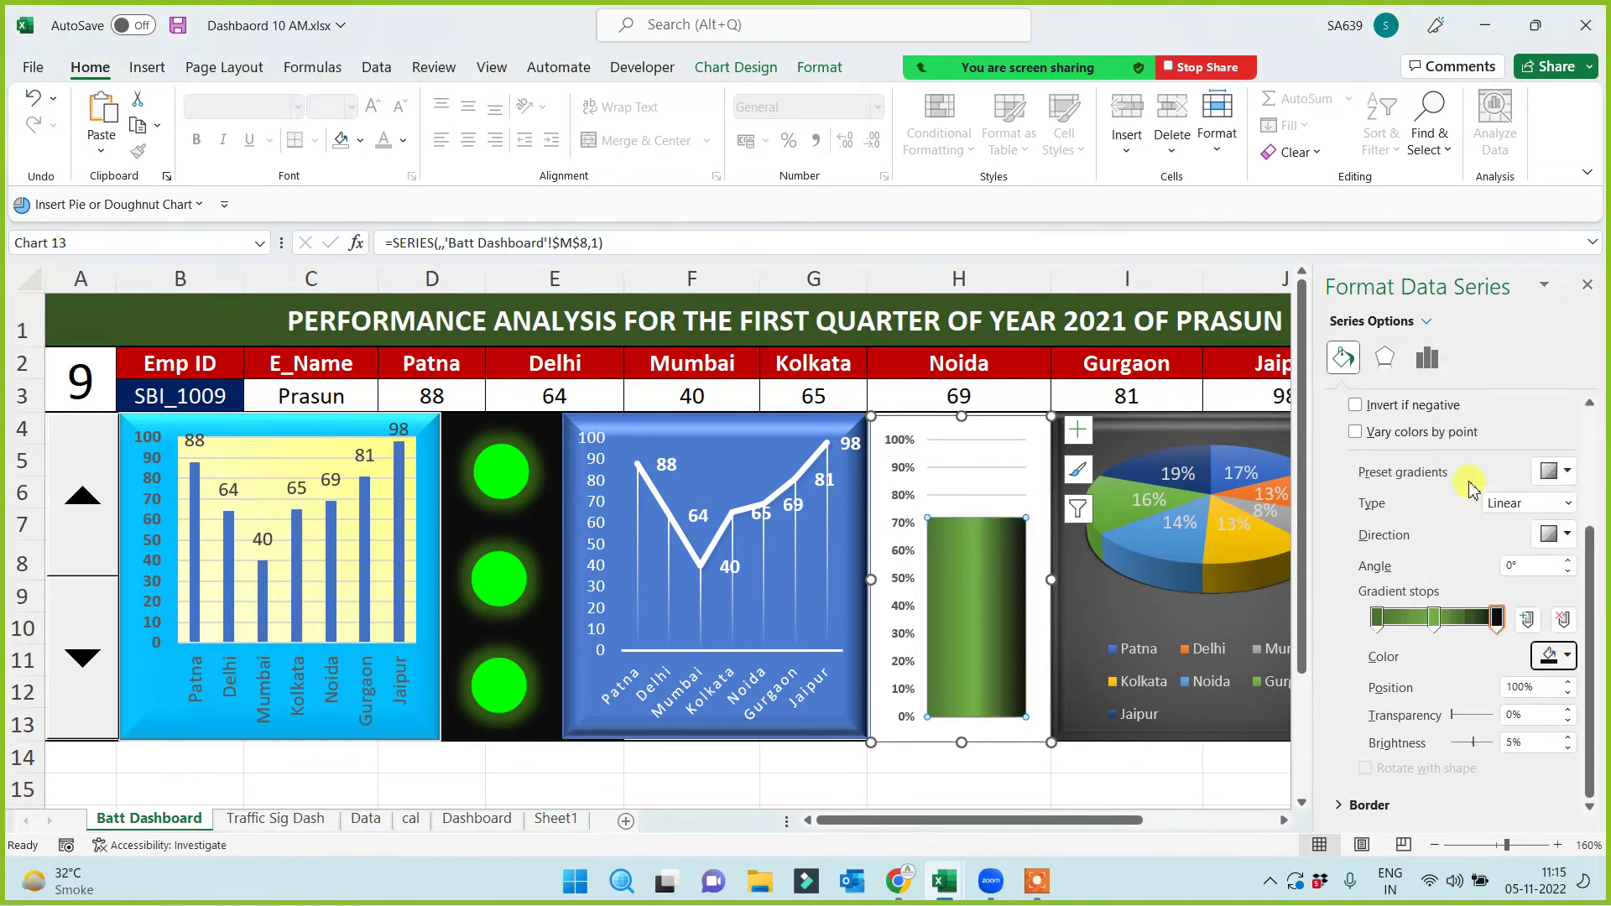
Set the bar gradient's middle stop to white for a metallic cylinder look
{"action": "left_click", "coordinate": [1433, 620]}
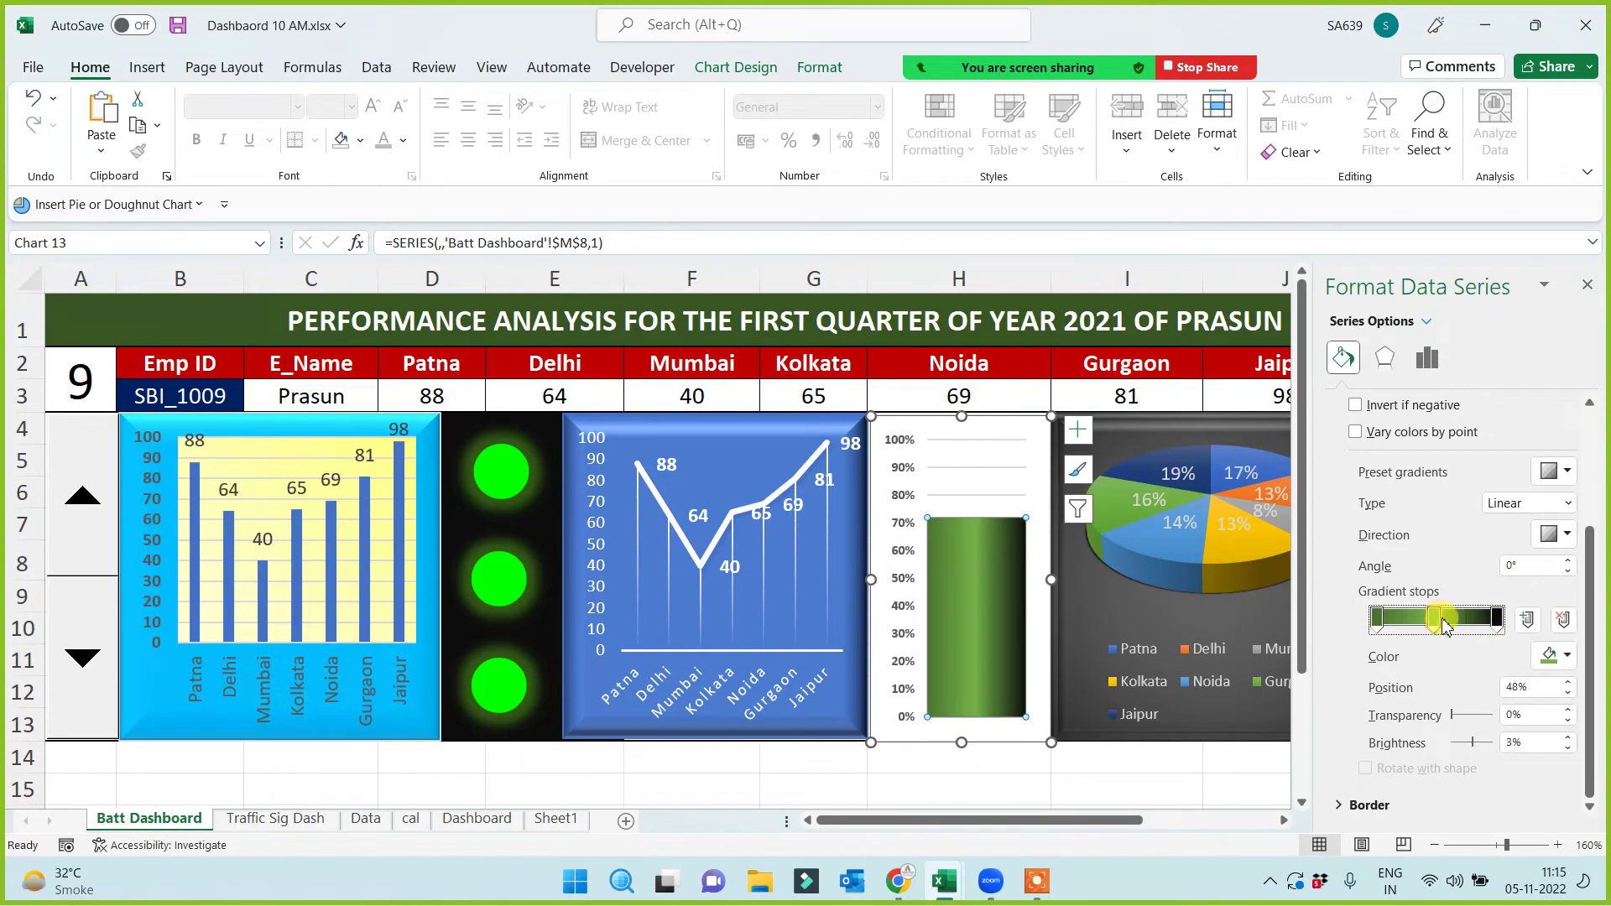
{"action": "left_click", "coordinate": [1567, 656]}
{"action": "left_click", "coordinate": [1567, 657]}
{"action": "left_click", "coordinate": [1568, 659]}
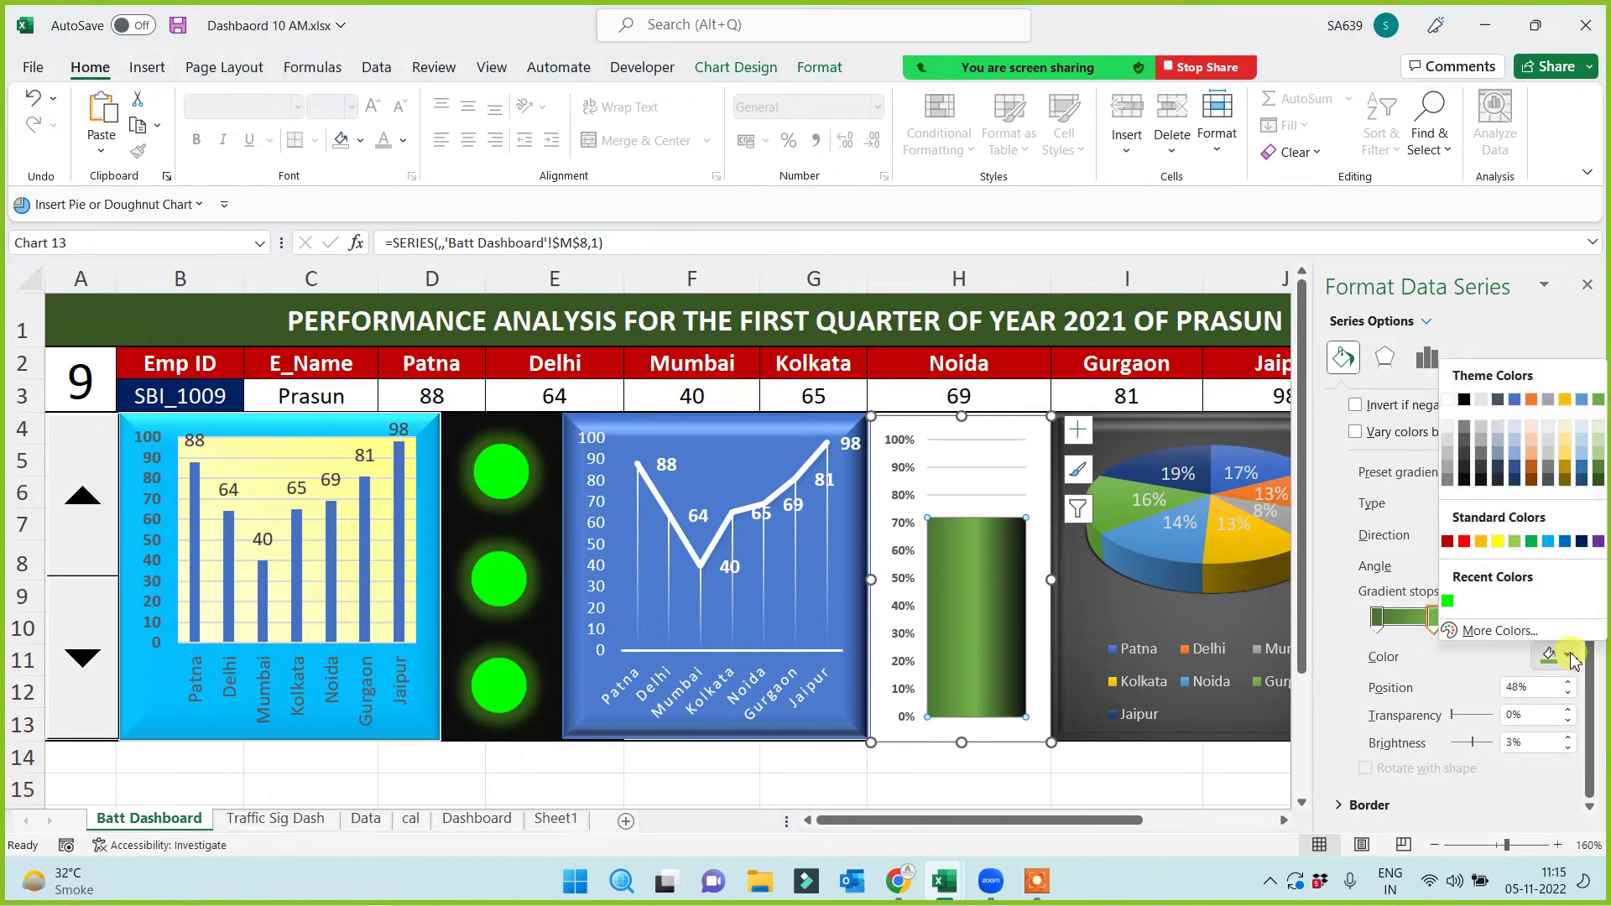
{"action": "left_click", "coordinate": [1571, 660]}
{"action": "left_click", "coordinate": [1570, 660]}
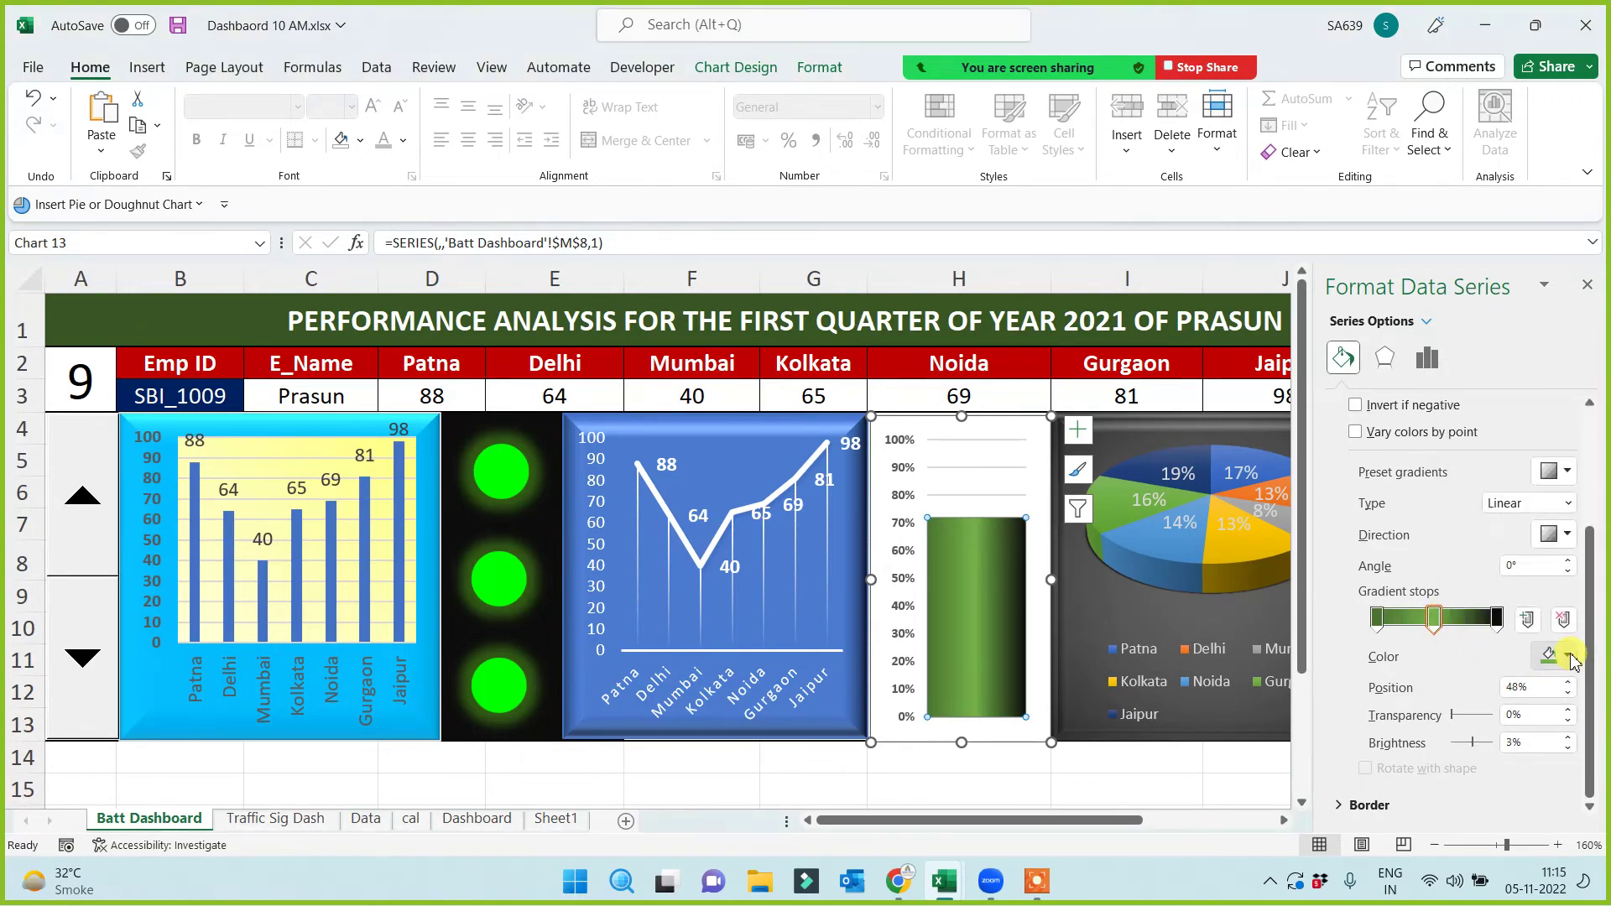
{"action": "left_click", "coordinate": [1569, 658]}
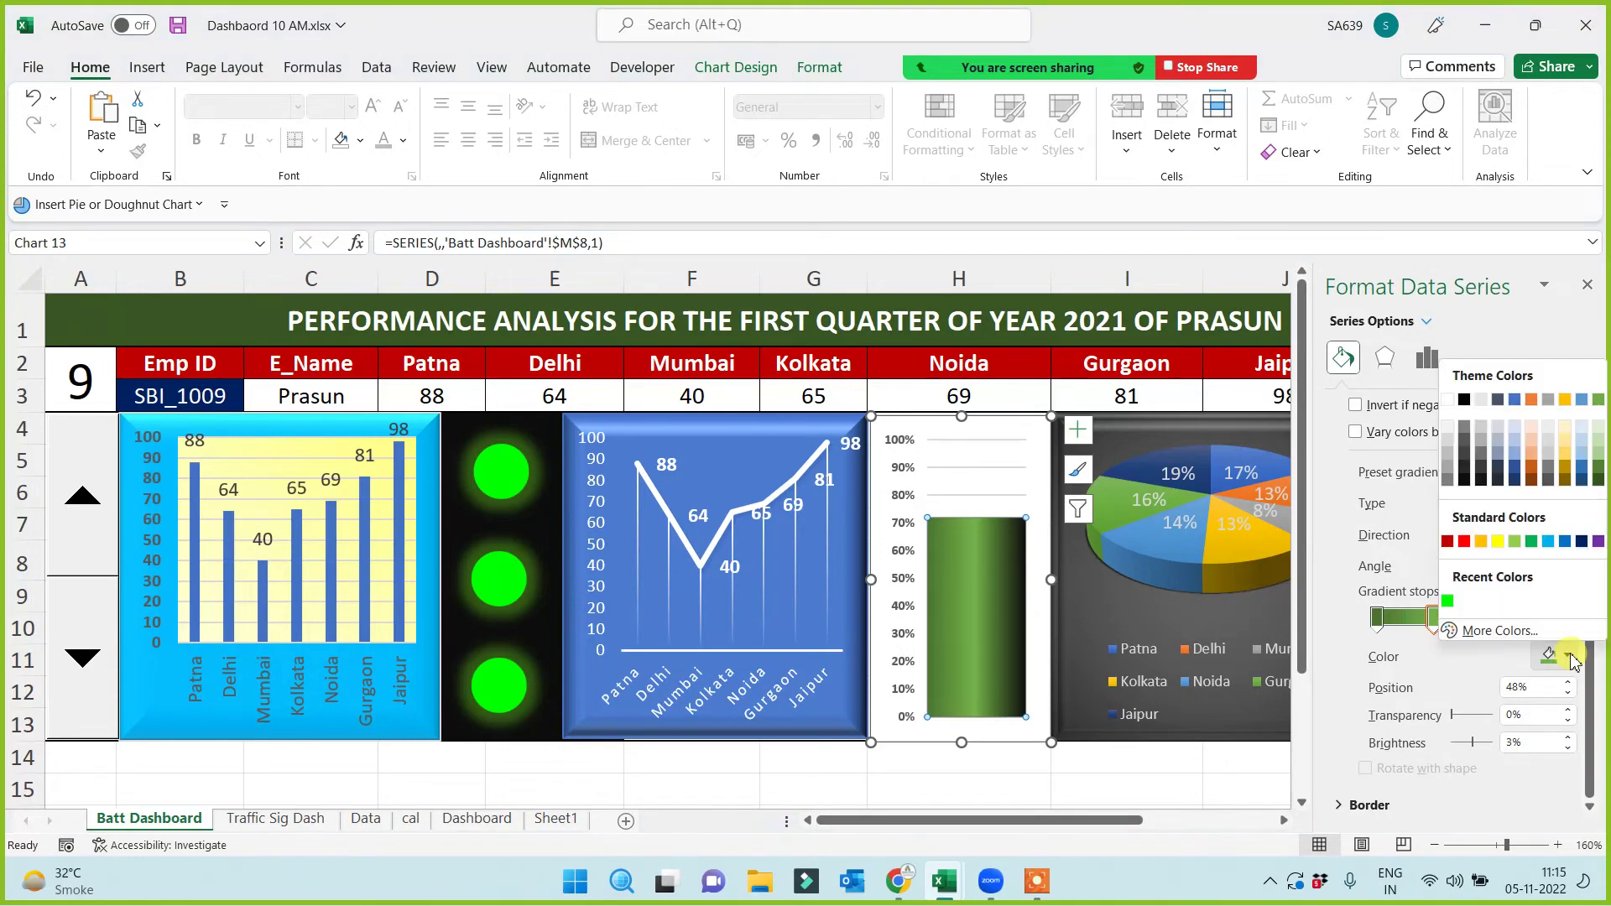
{"action": "left_click", "coordinate": [1449, 401]}
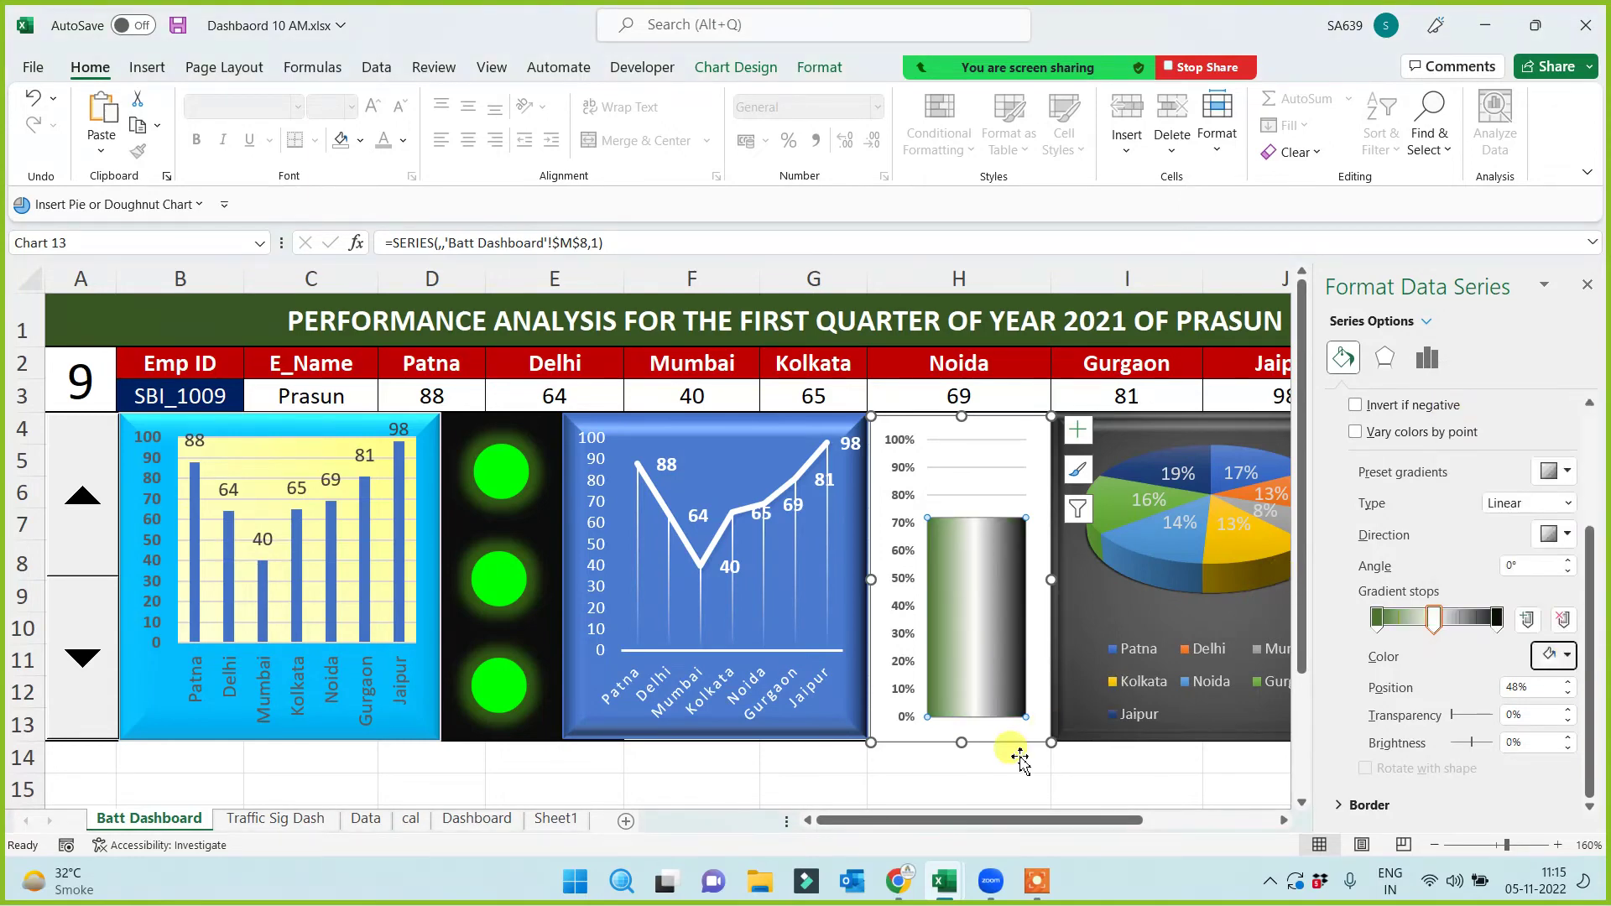
{"action": "left_click", "coordinate": [982, 780]}
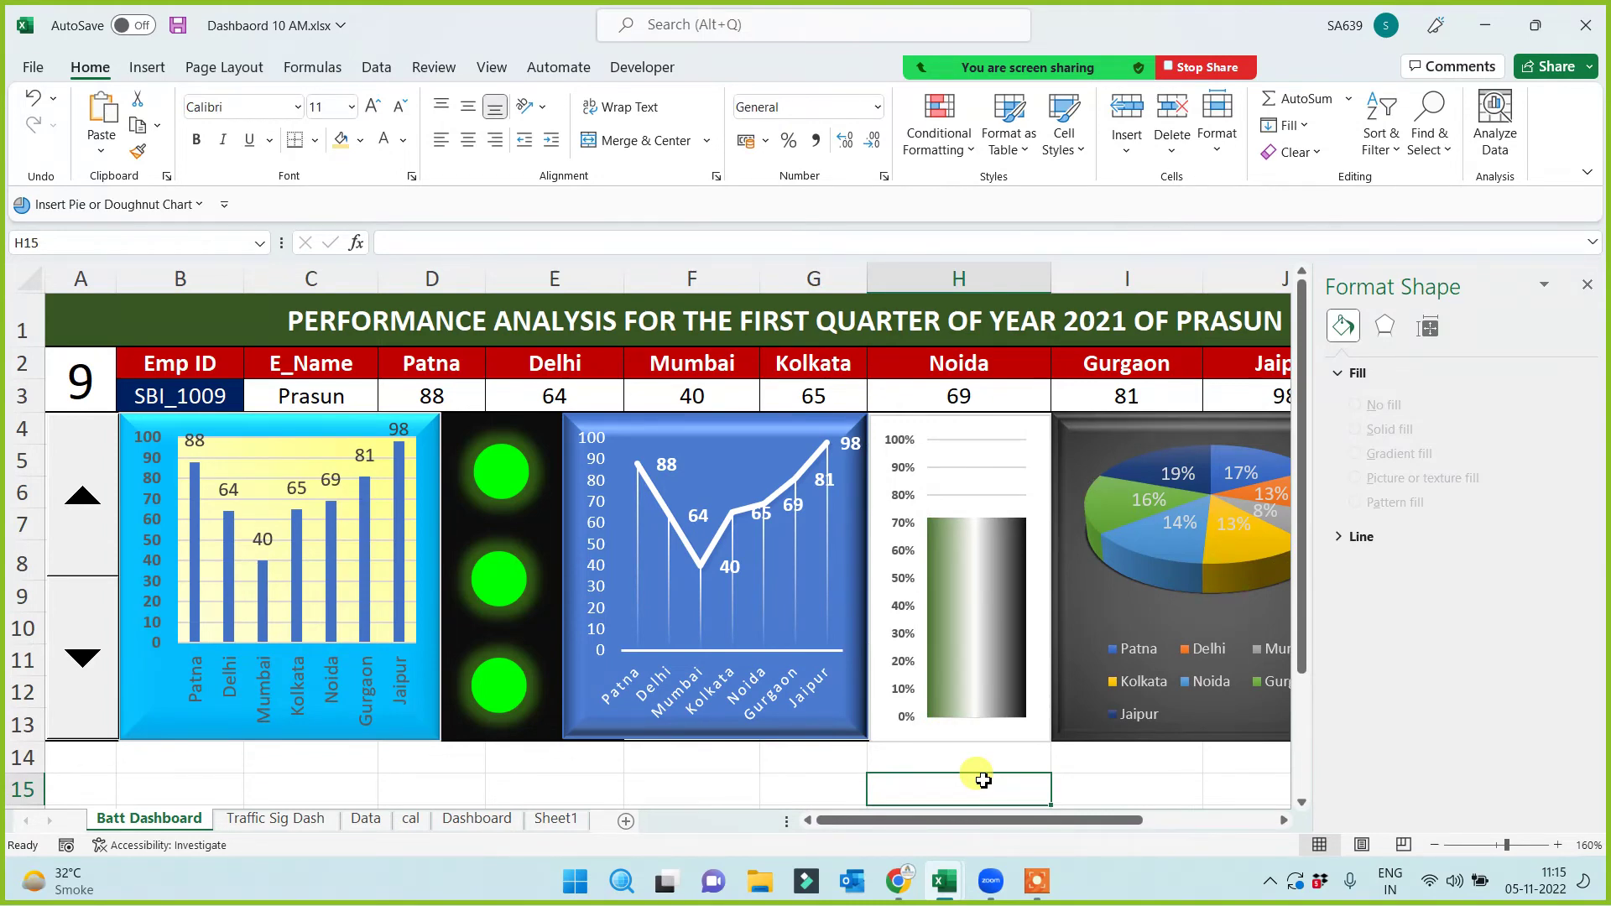
Draw a thin Top Corners Snipped rectangle beneath the battery bar
{"action": "left_click", "coordinate": [1586, 284]}
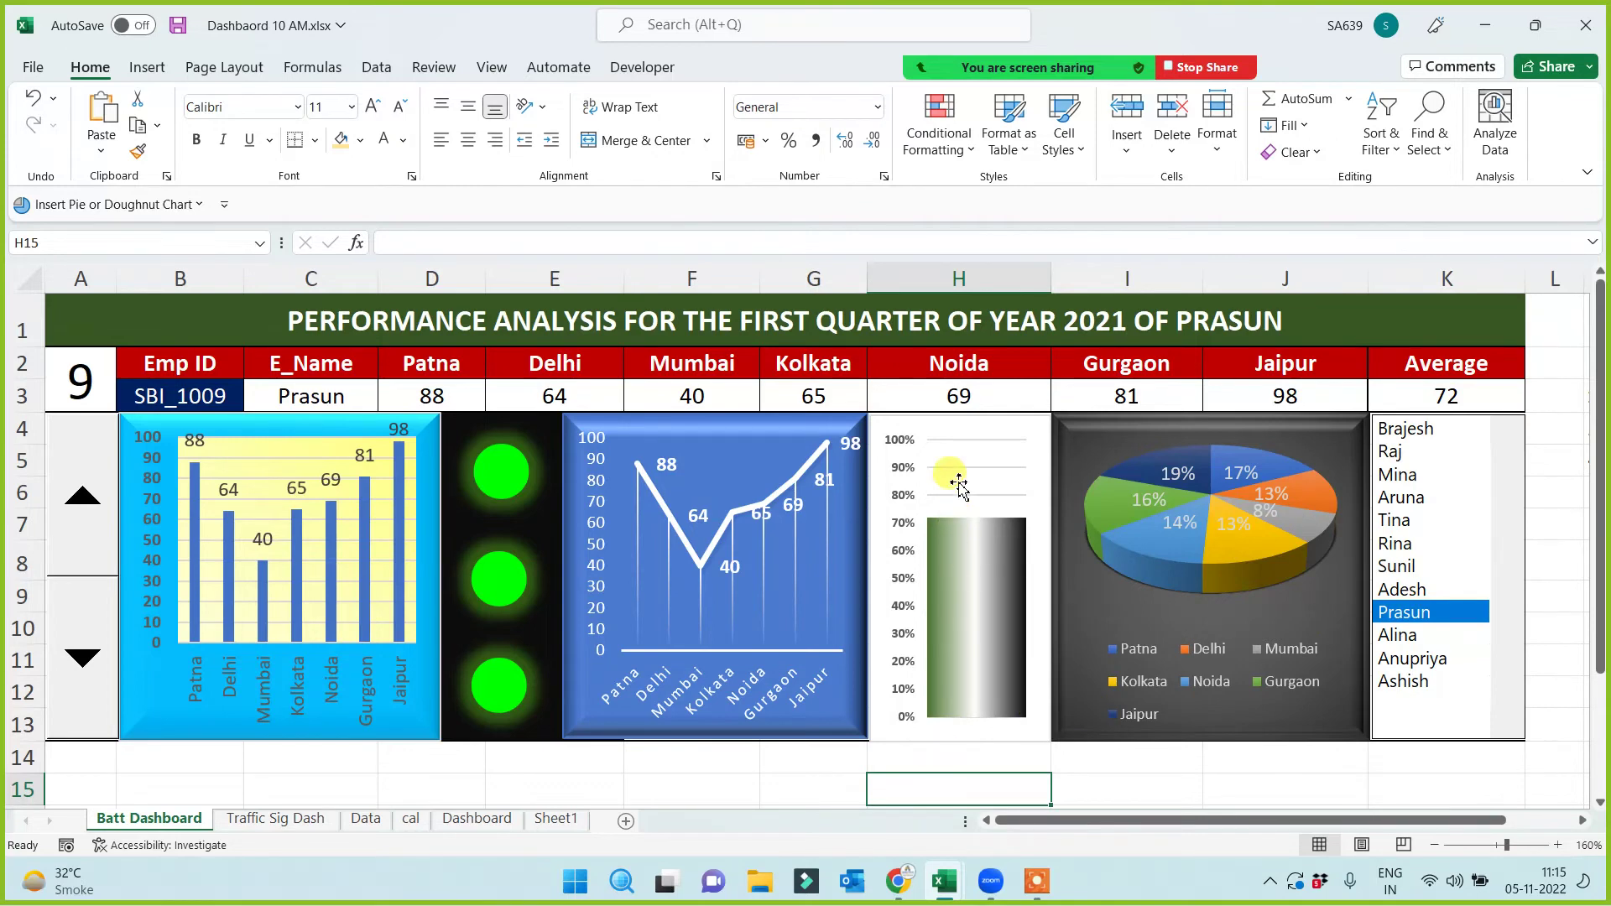
{"action": "left_click", "coordinate": [146, 67]}
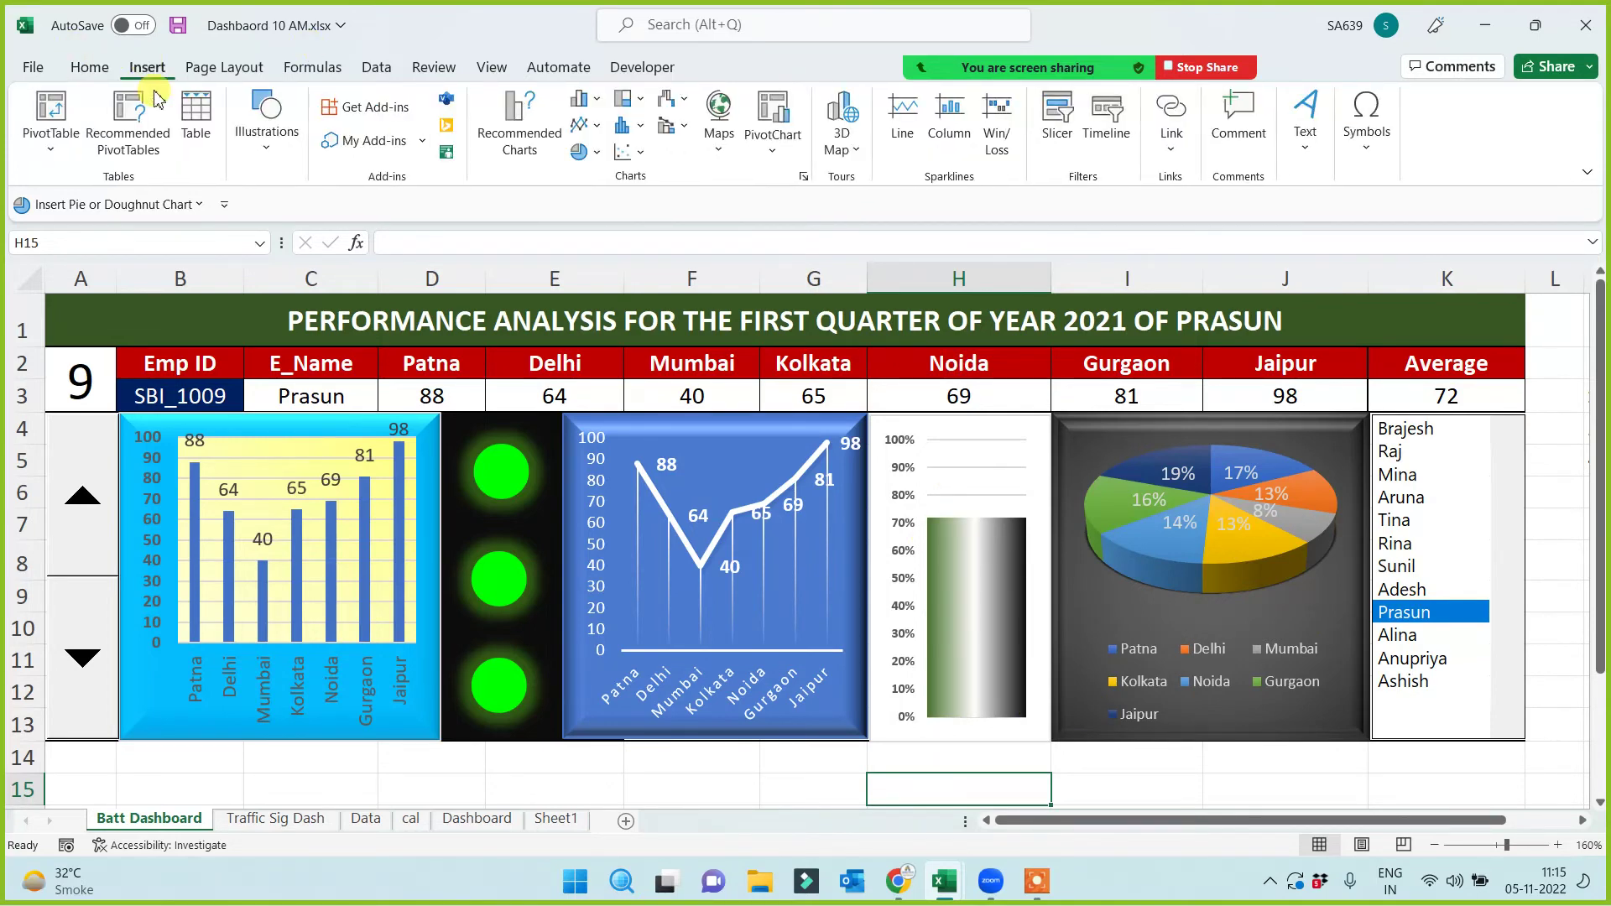
{"action": "left_click", "coordinate": [266, 126]}
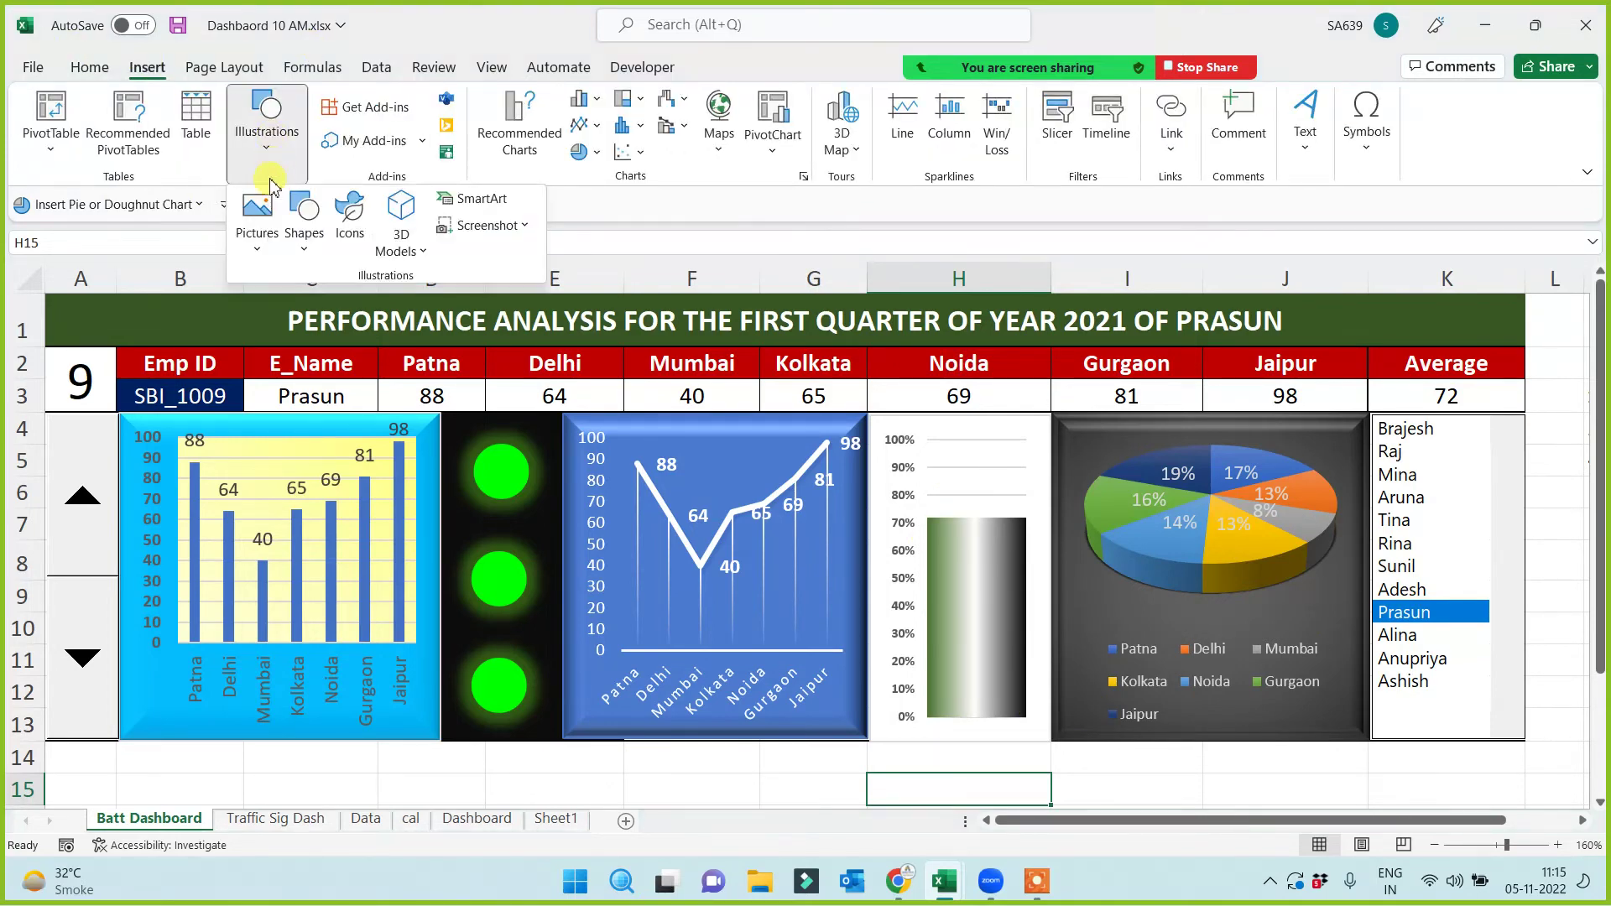
{"action": "left_click", "coordinate": [302, 227]}
{"action": "left_click", "coordinate": [352, 452]}
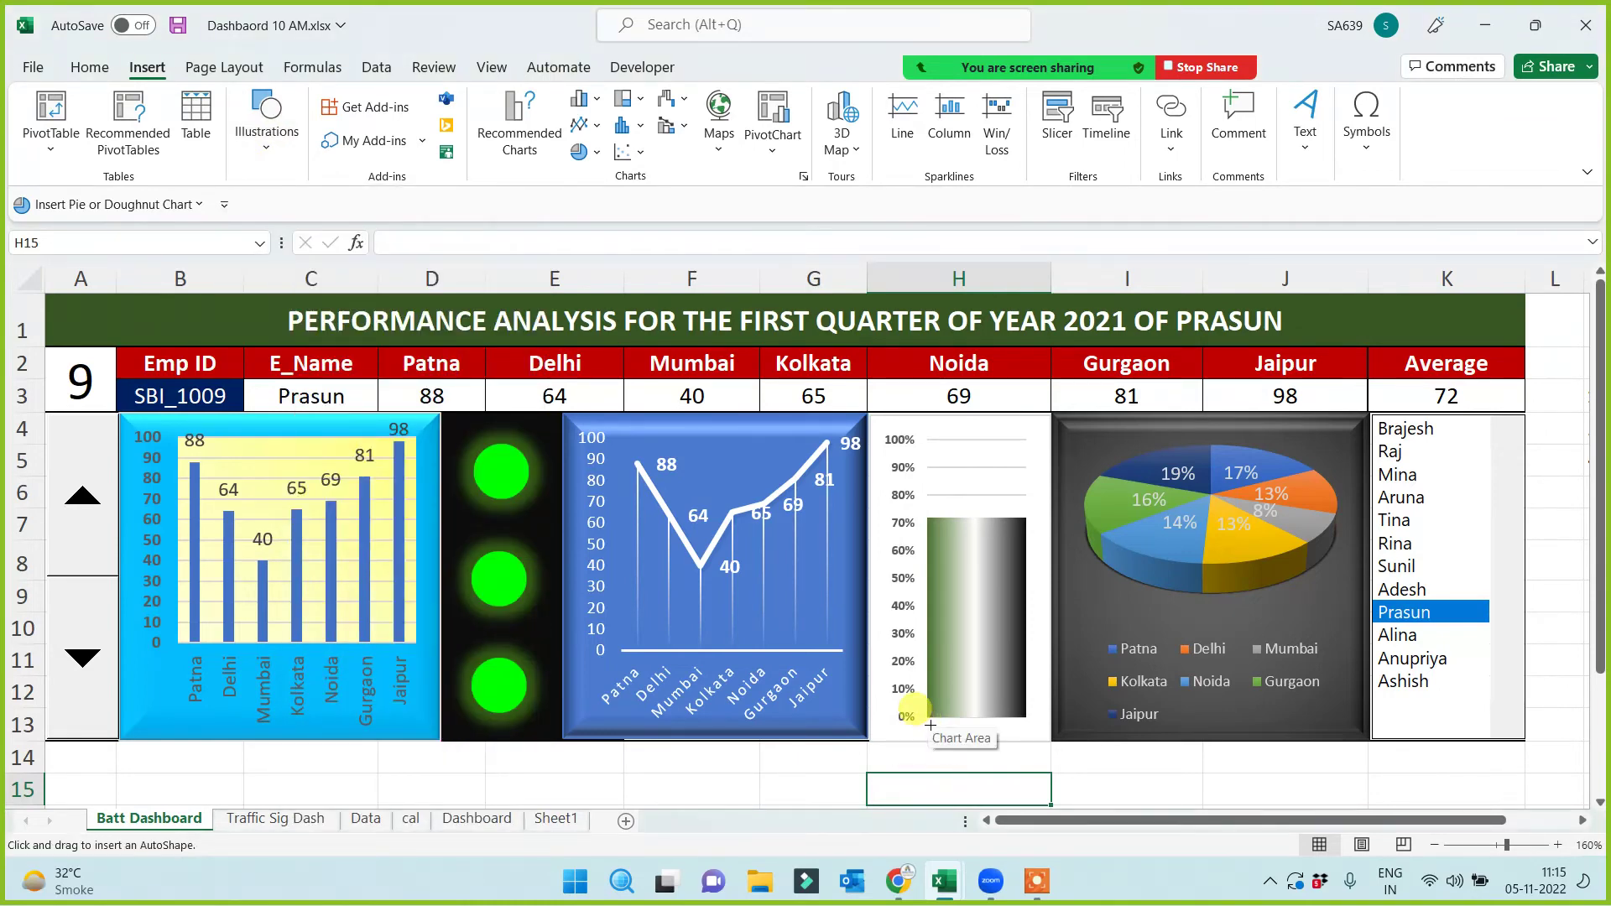
{"action": "left_click_drag", "start_coordinate": [927, 720], "coordinate": [1033, 734]}
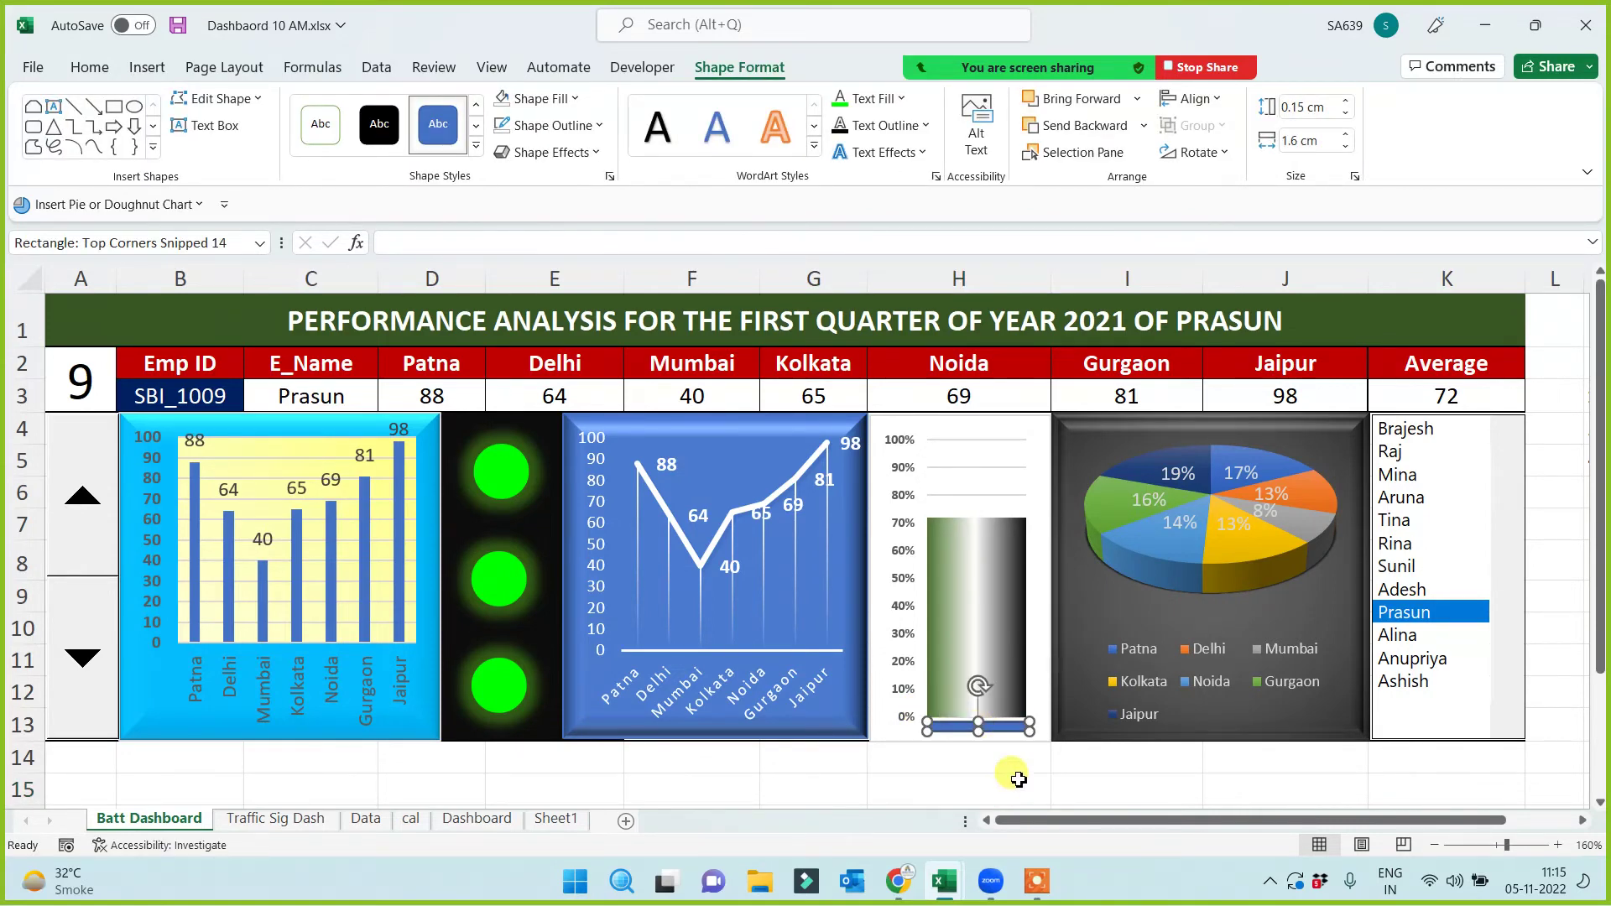
Give the new snipped base shape a gradient fill
{"action": "right_click", "coordinate": [1011, 729]}
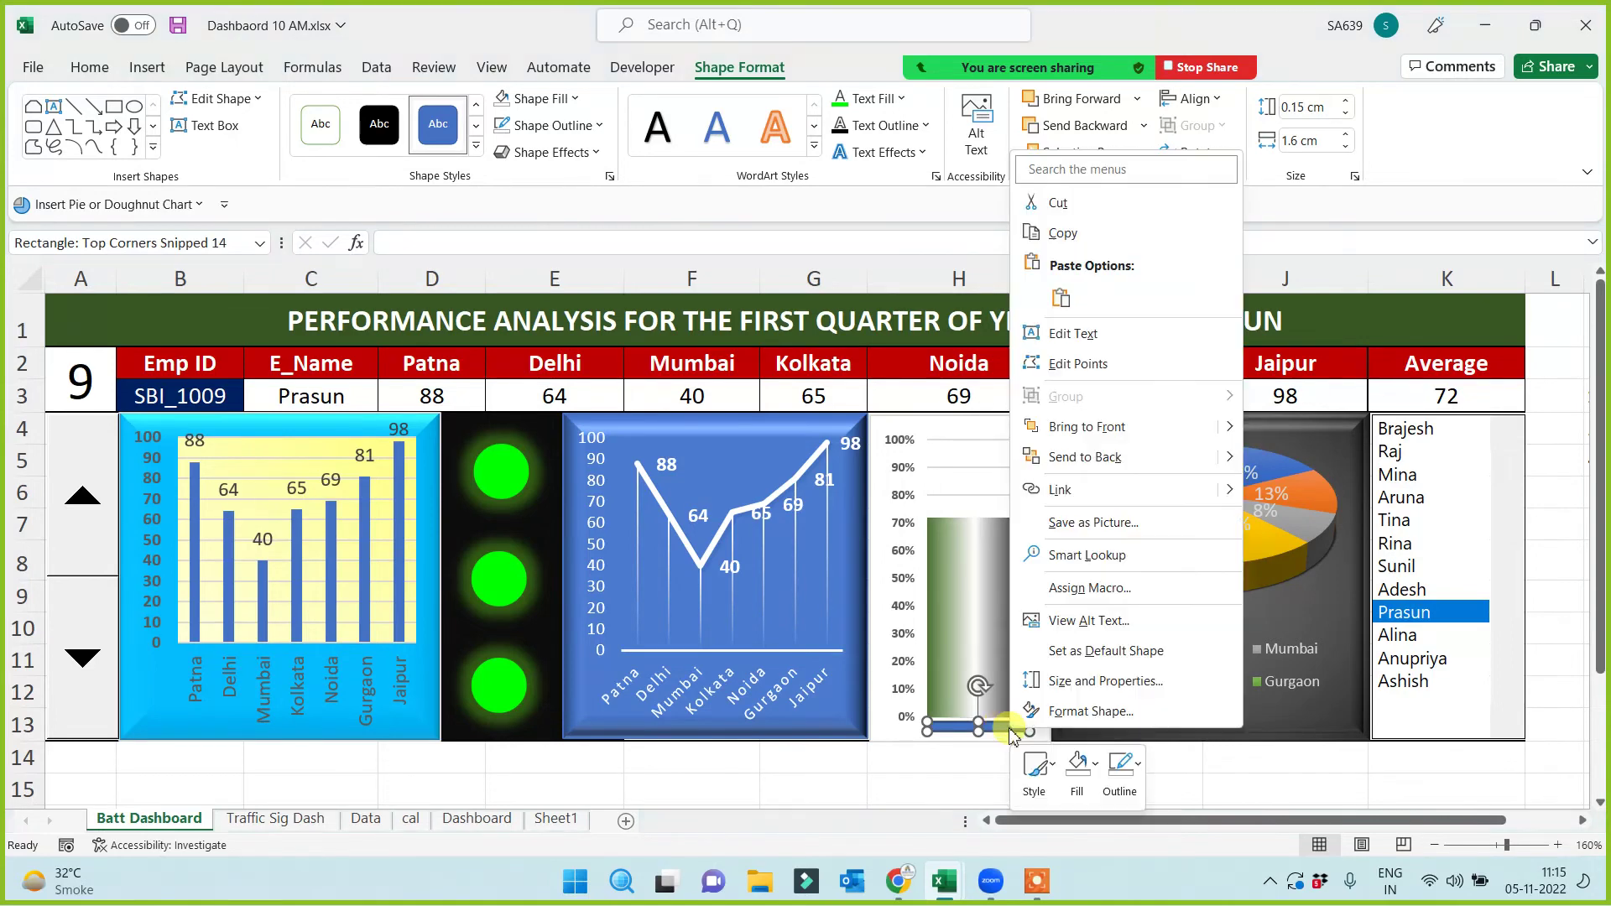
{"action": "left_click", "coordinate": [1074, 709]}
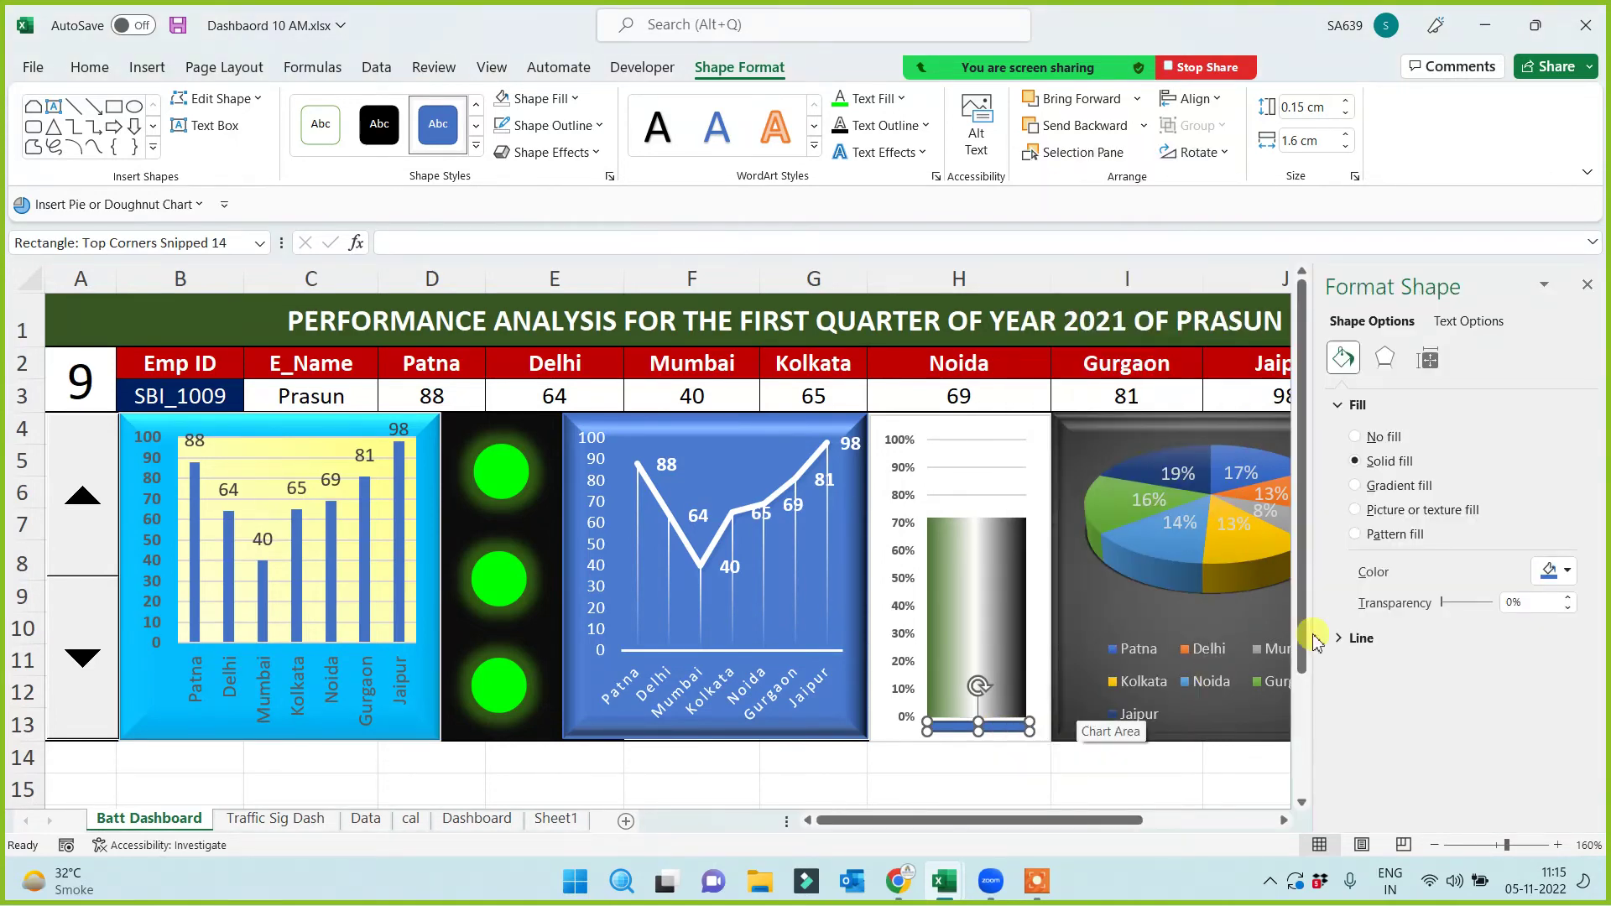
{"action": "left_click", "coordinate": [1373, 489]}
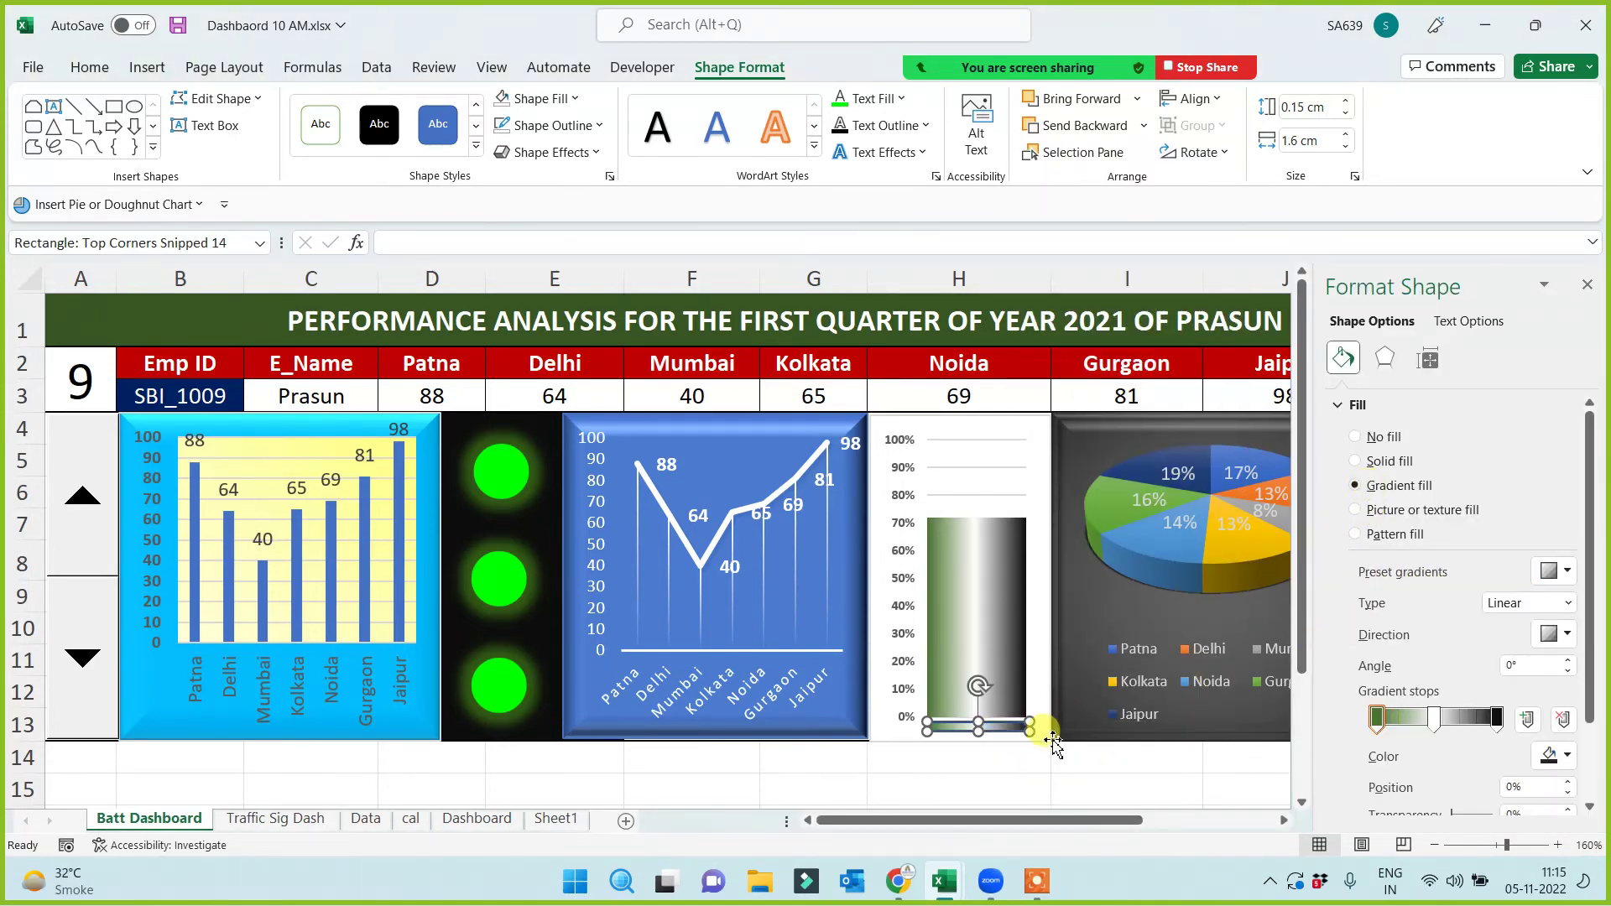
{"action": "left_click", "coordinate": [1025, 776]}
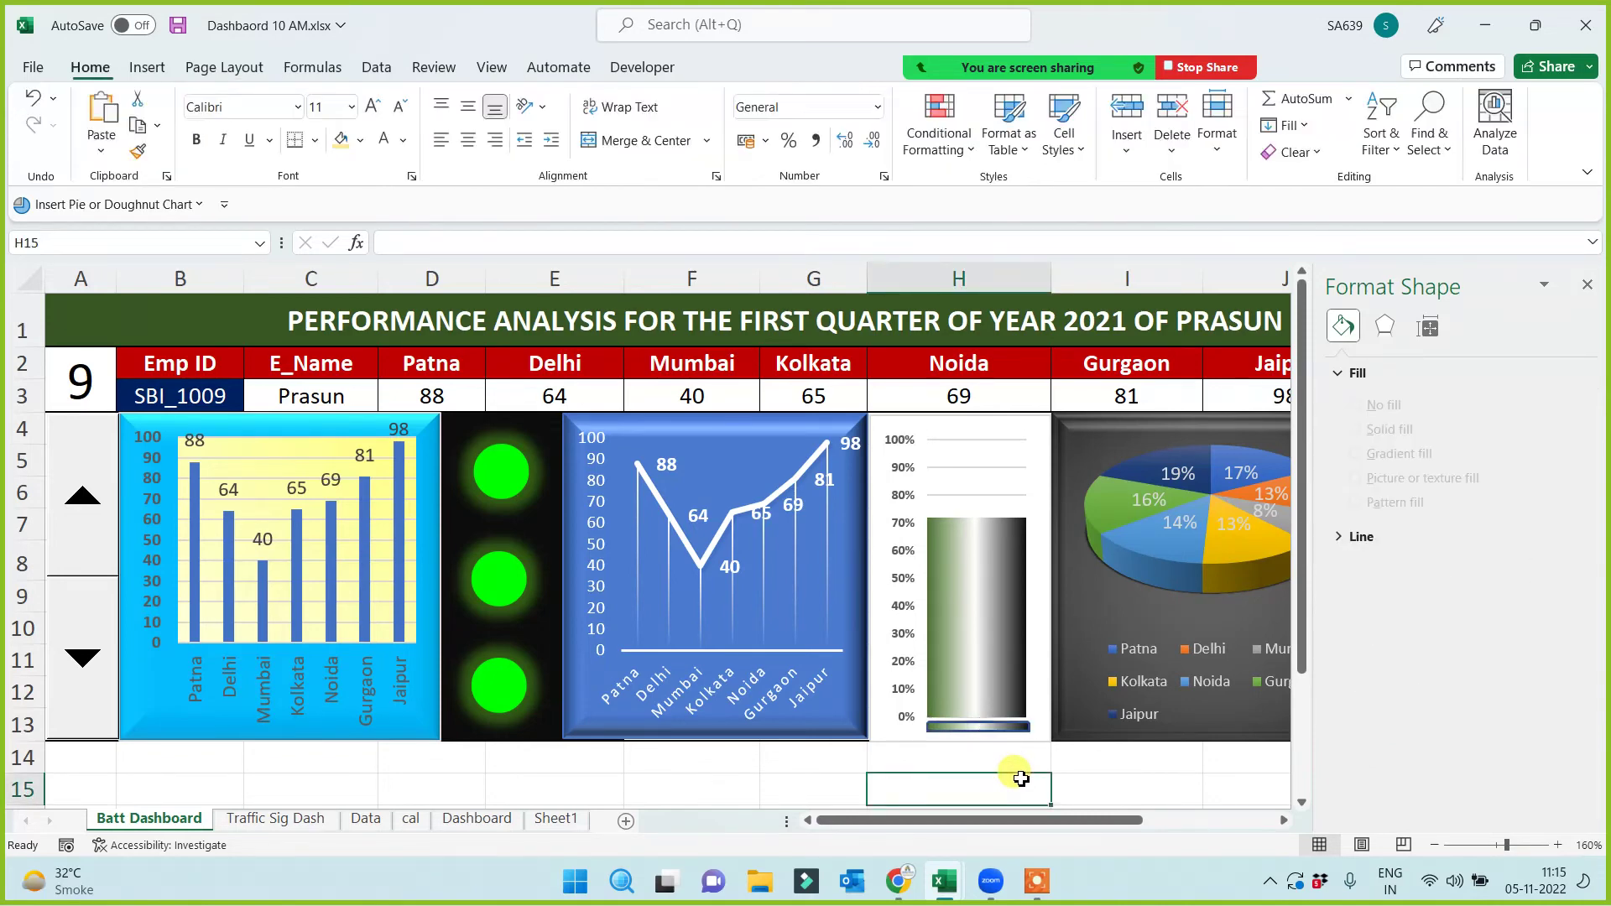
Copy the snipped base bar up to the battery's top near 100% as a cap
{"action": "left_click_drag", "start_coordinate": [971, 730], "coordinate": [967, 721]}
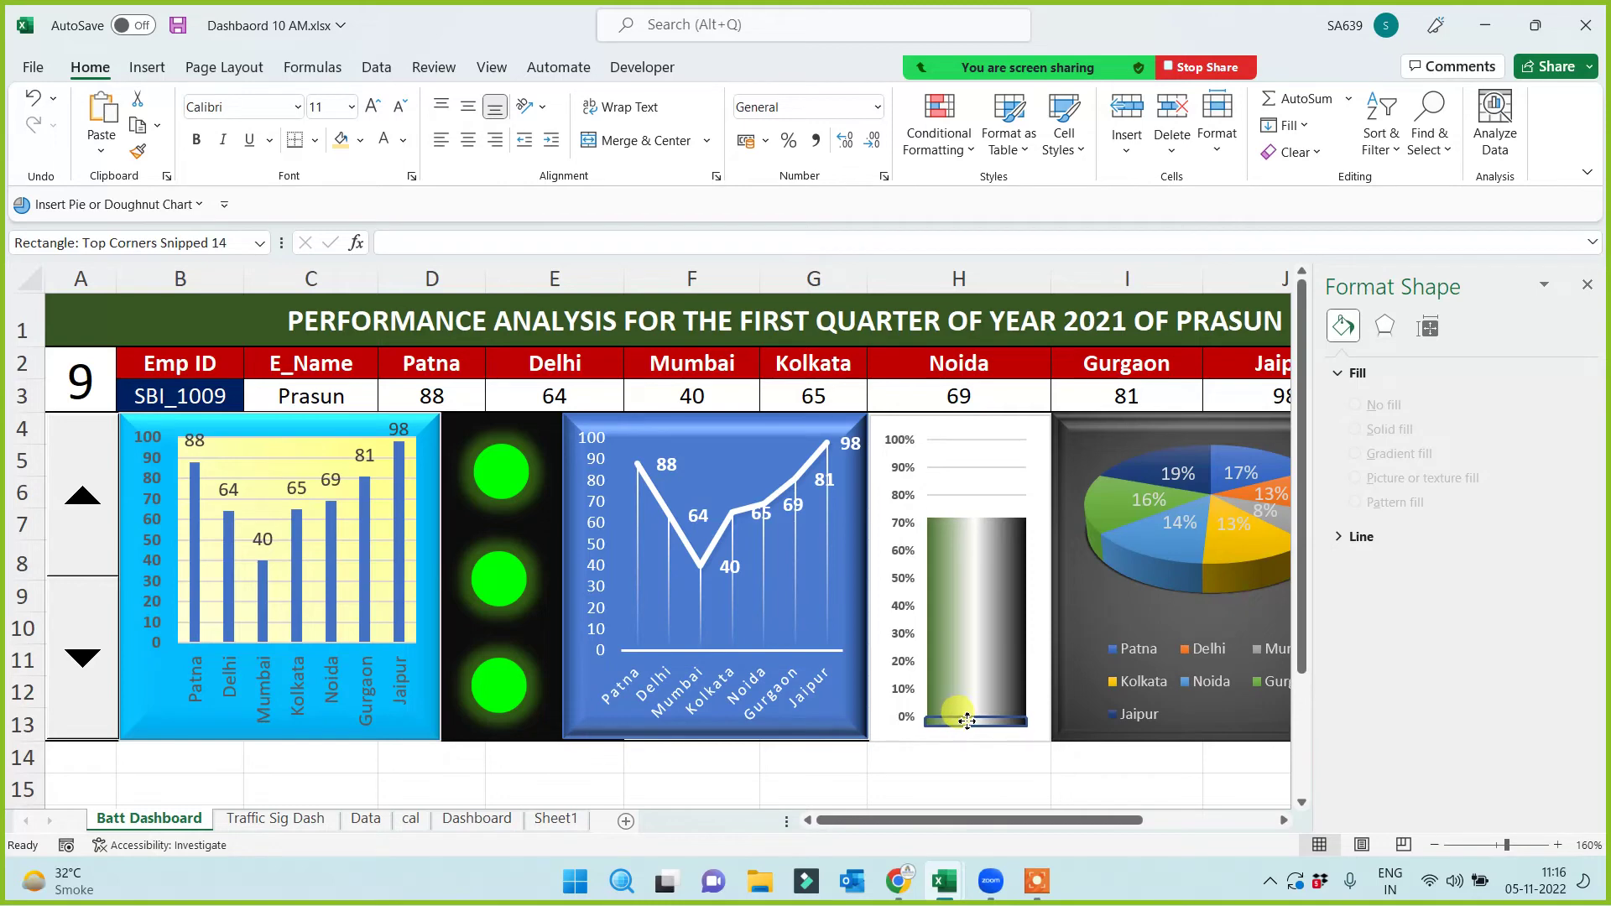
{"action": "left_click", "coordinate": [967, 721]}
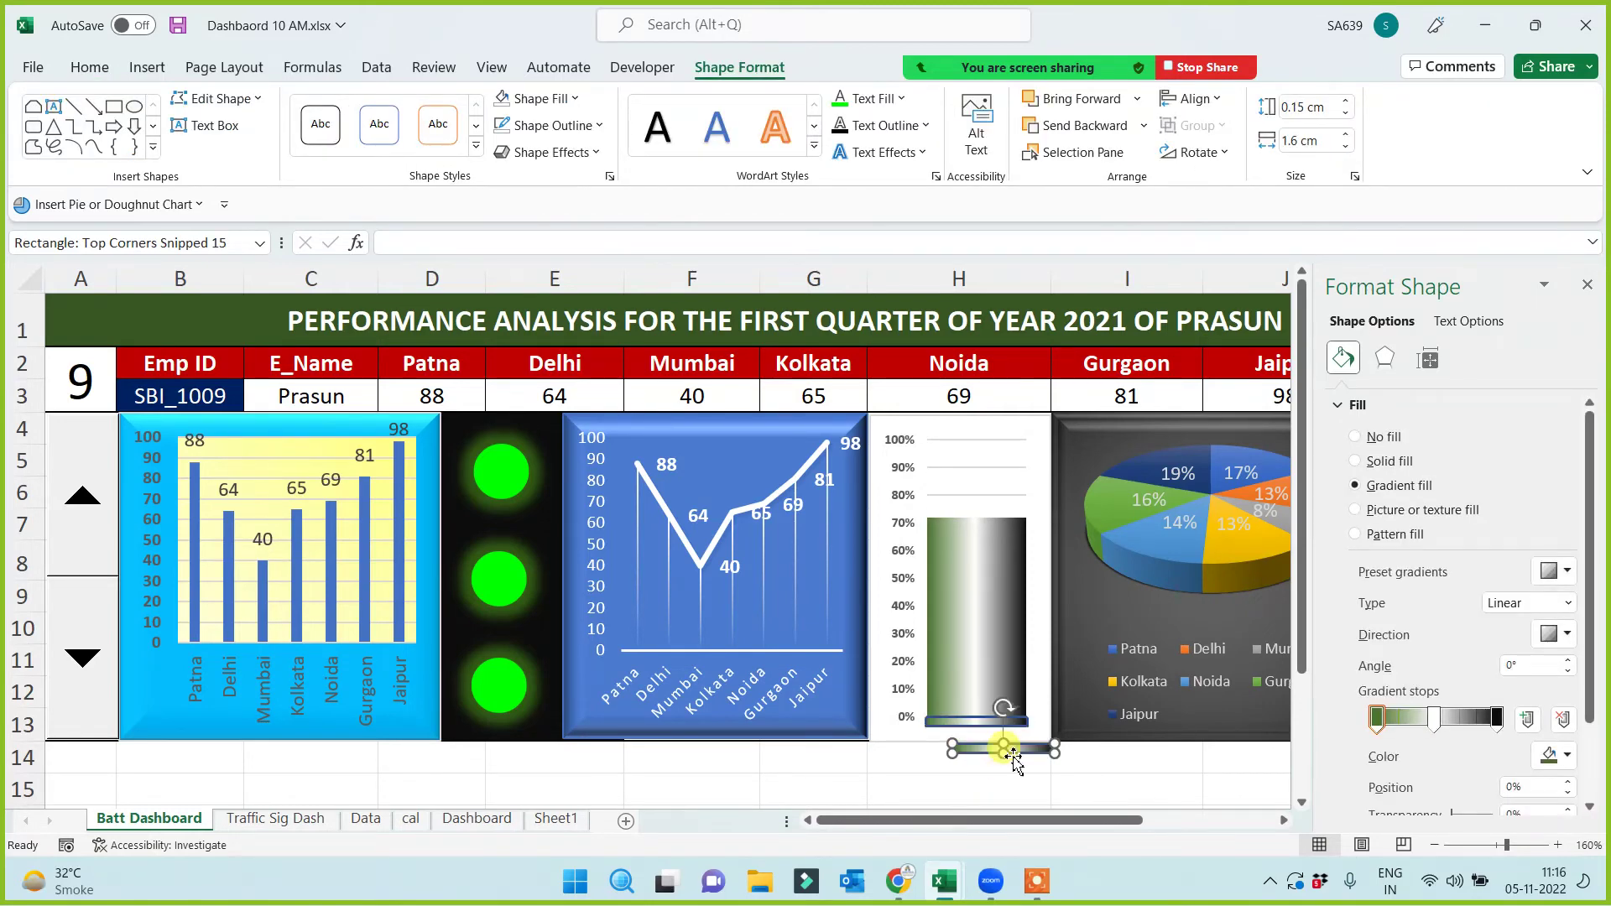
{"action": "left_click_drag", "start_coordinate": [1003, 721], "coordinate": [990, 431]}
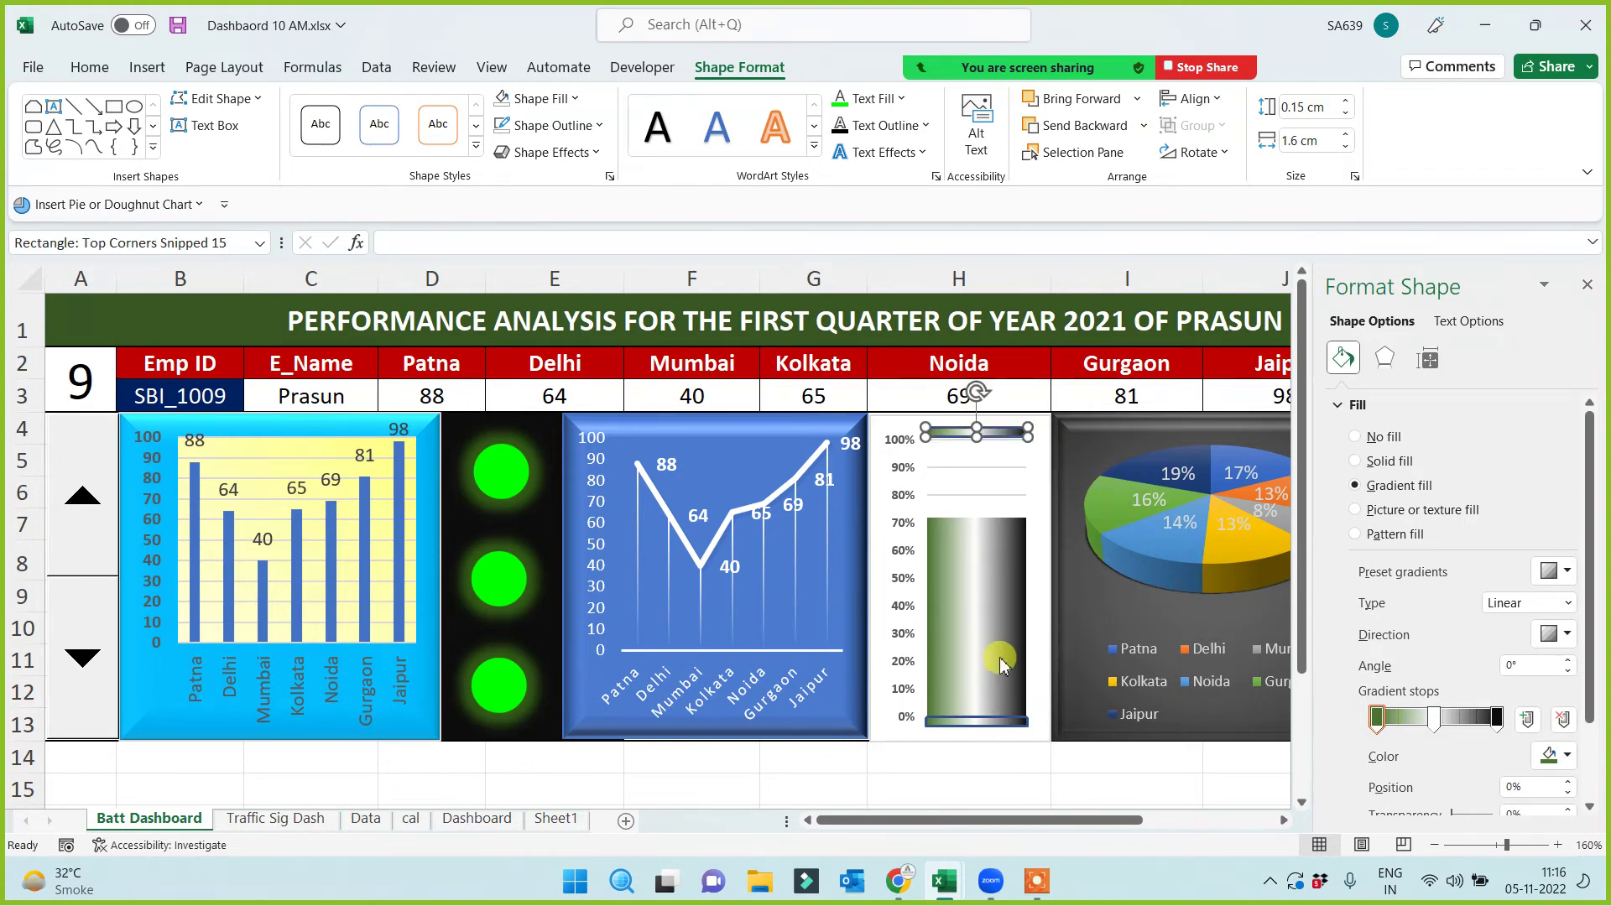
Duplicate the top cap and narrow the copy into a small terminal nub
{"action": "key", "text": "ctrl+d"}
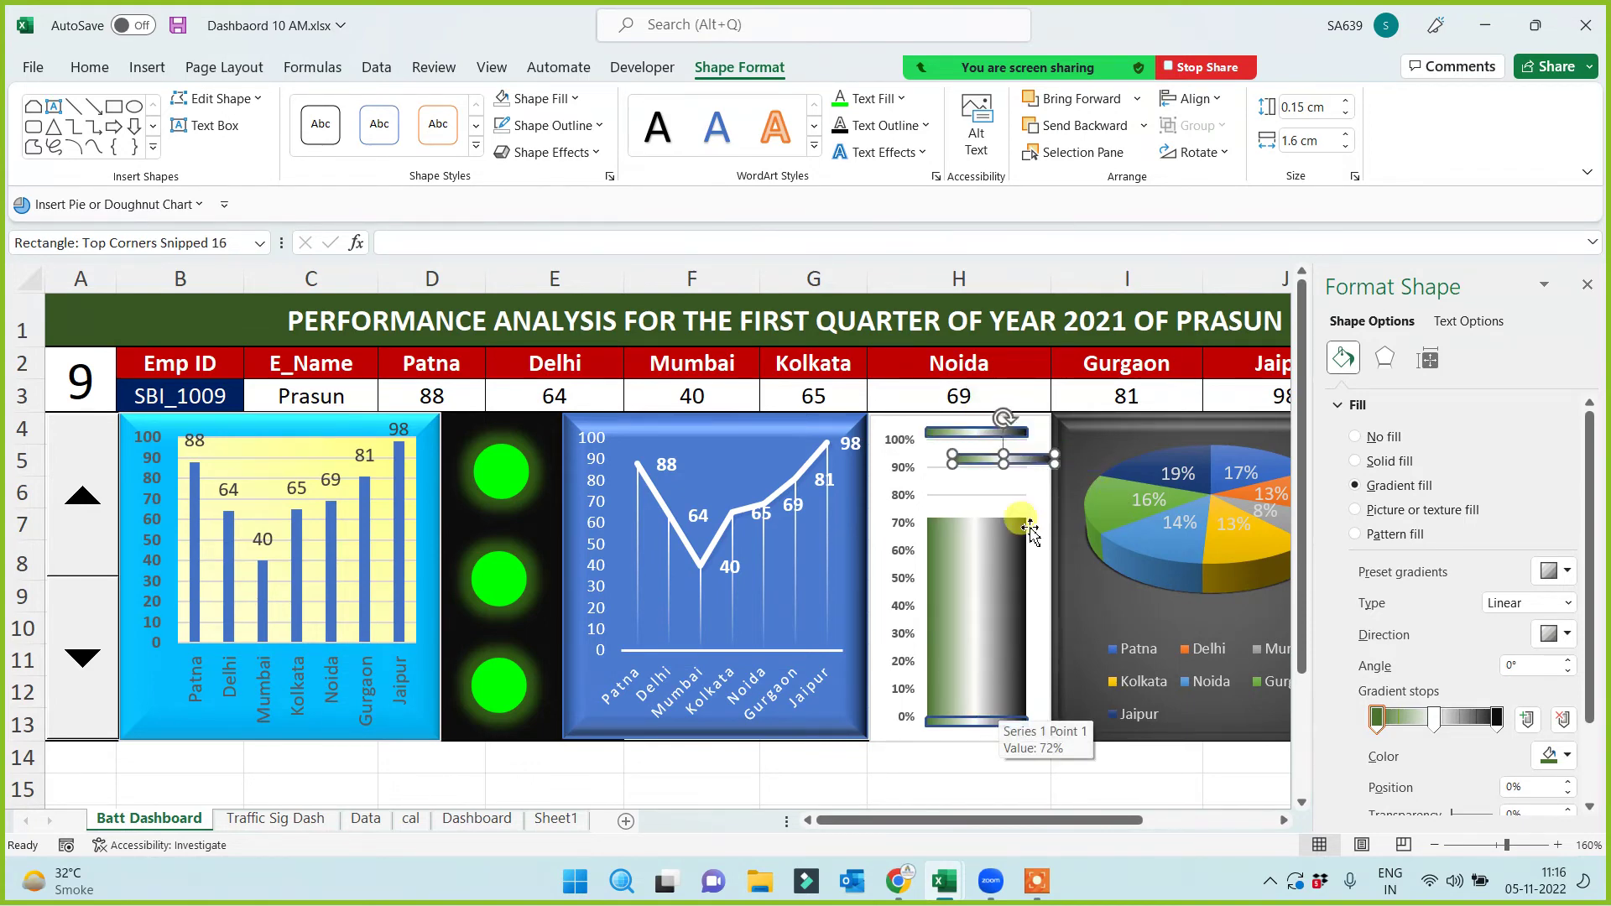
{"action": "mouse_move", "coordinate": [1054, 459]}
{"action": "left_mouse_down"}
{"action": "mouse_move", "coordinate": [989, 466]}
{"action": "mouse_move", "coordinate": [987, 422]}
{"action": "left_mouse_up"}
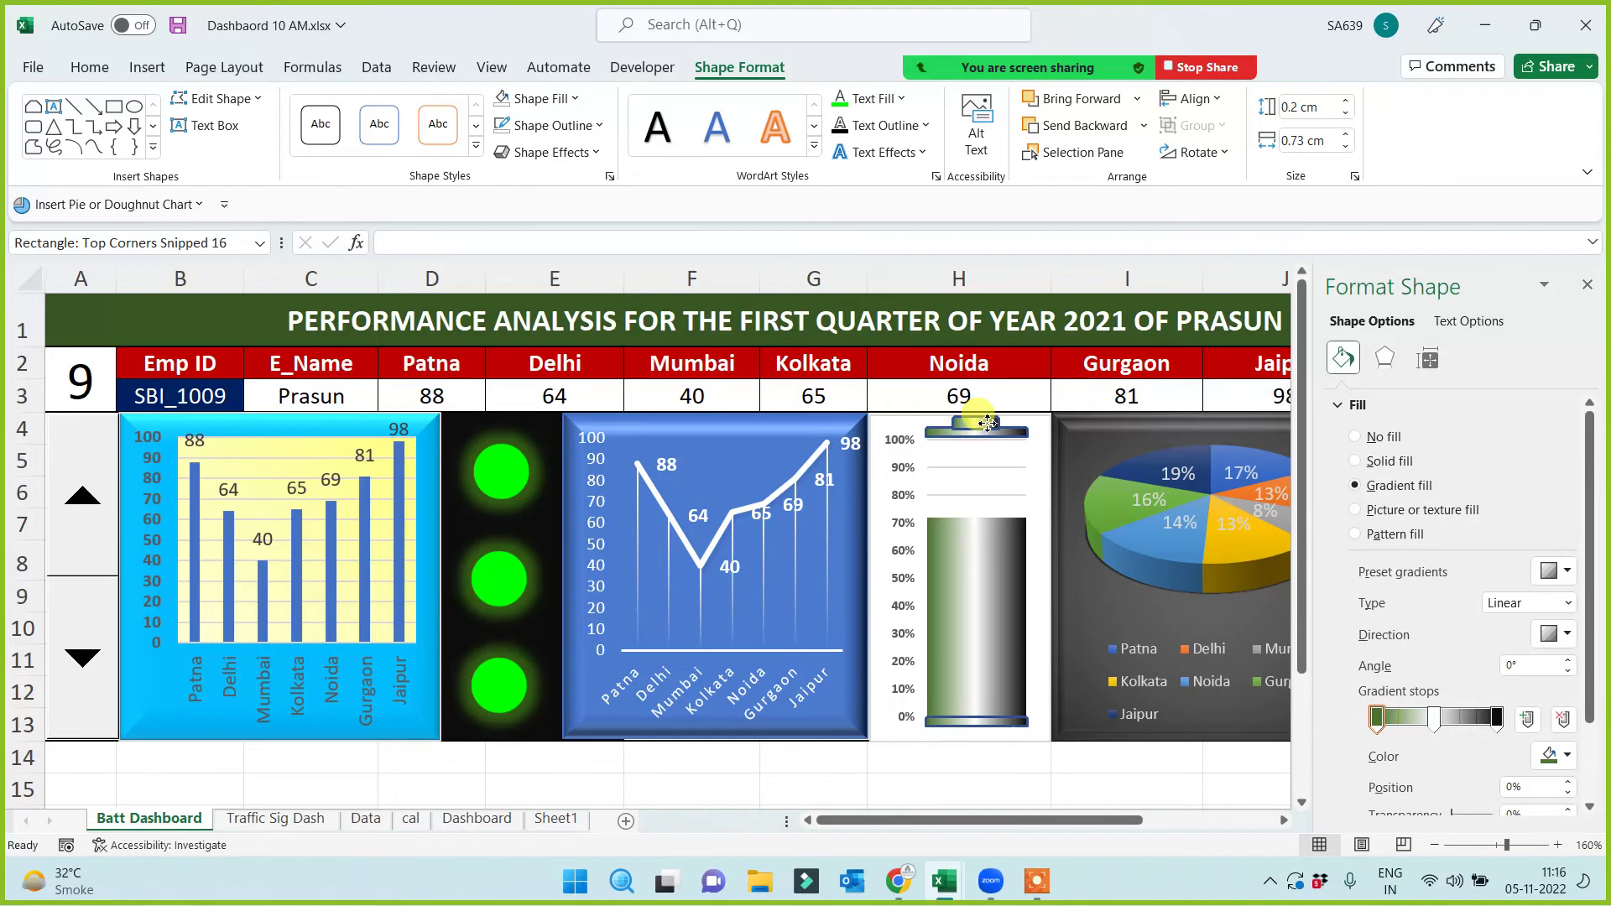
{"action": "left_click", "coordinate": [877, 784]}
{"action": "left_click", "coordinate": [988, 462]}
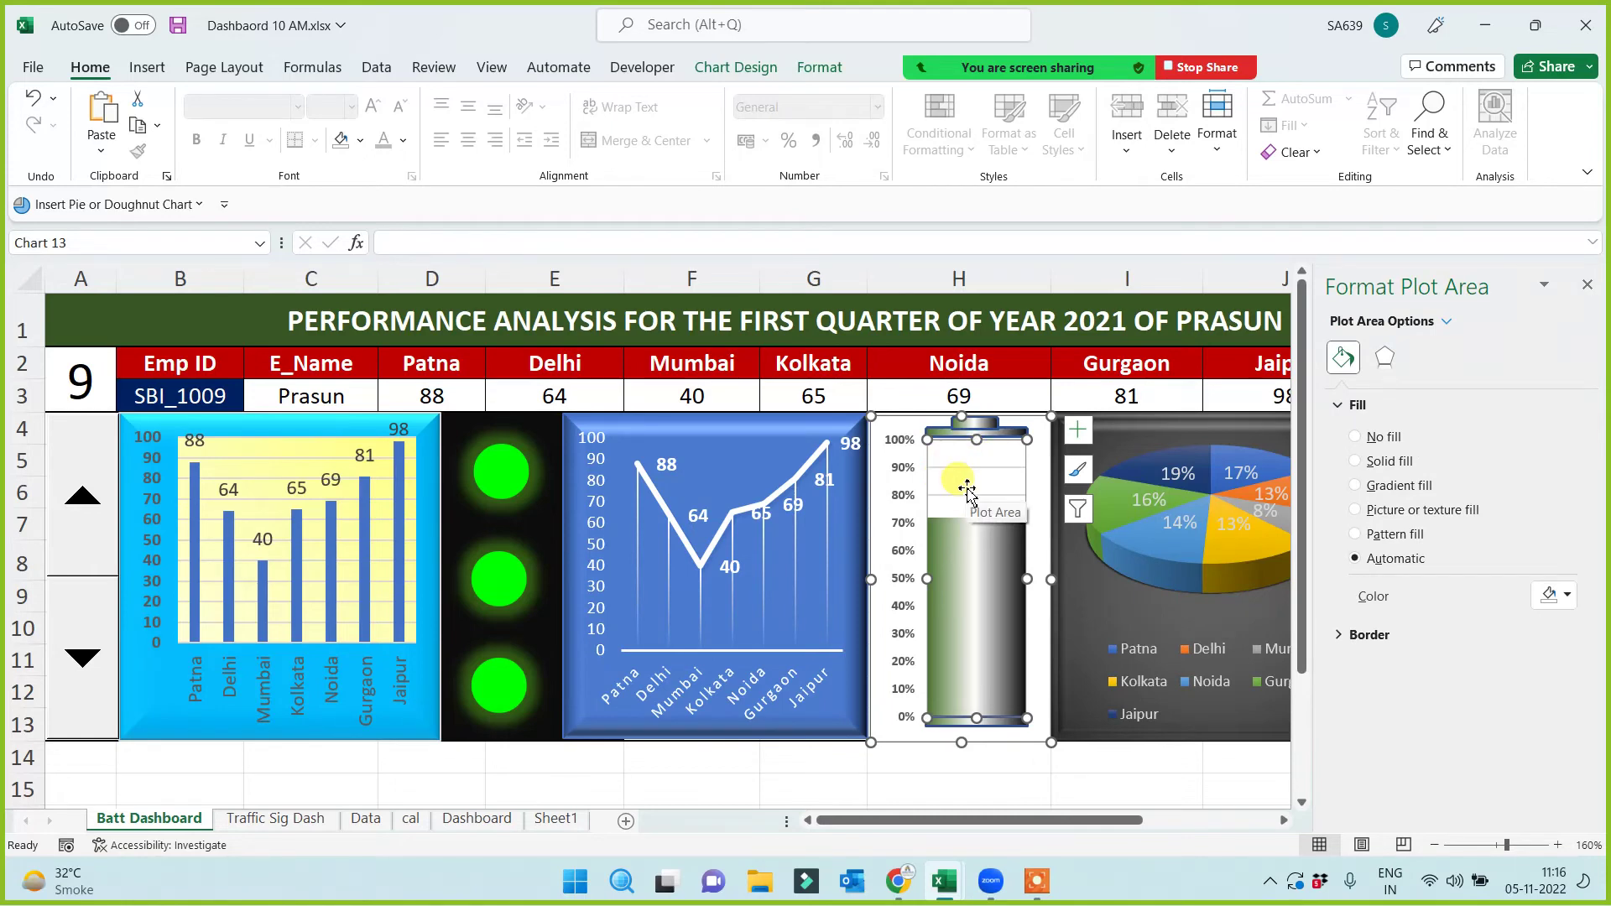
Fill the battery chart's plot area with a solid grey via Shape Fill
{"action": "left_click", "coordinate": [814, 67]}
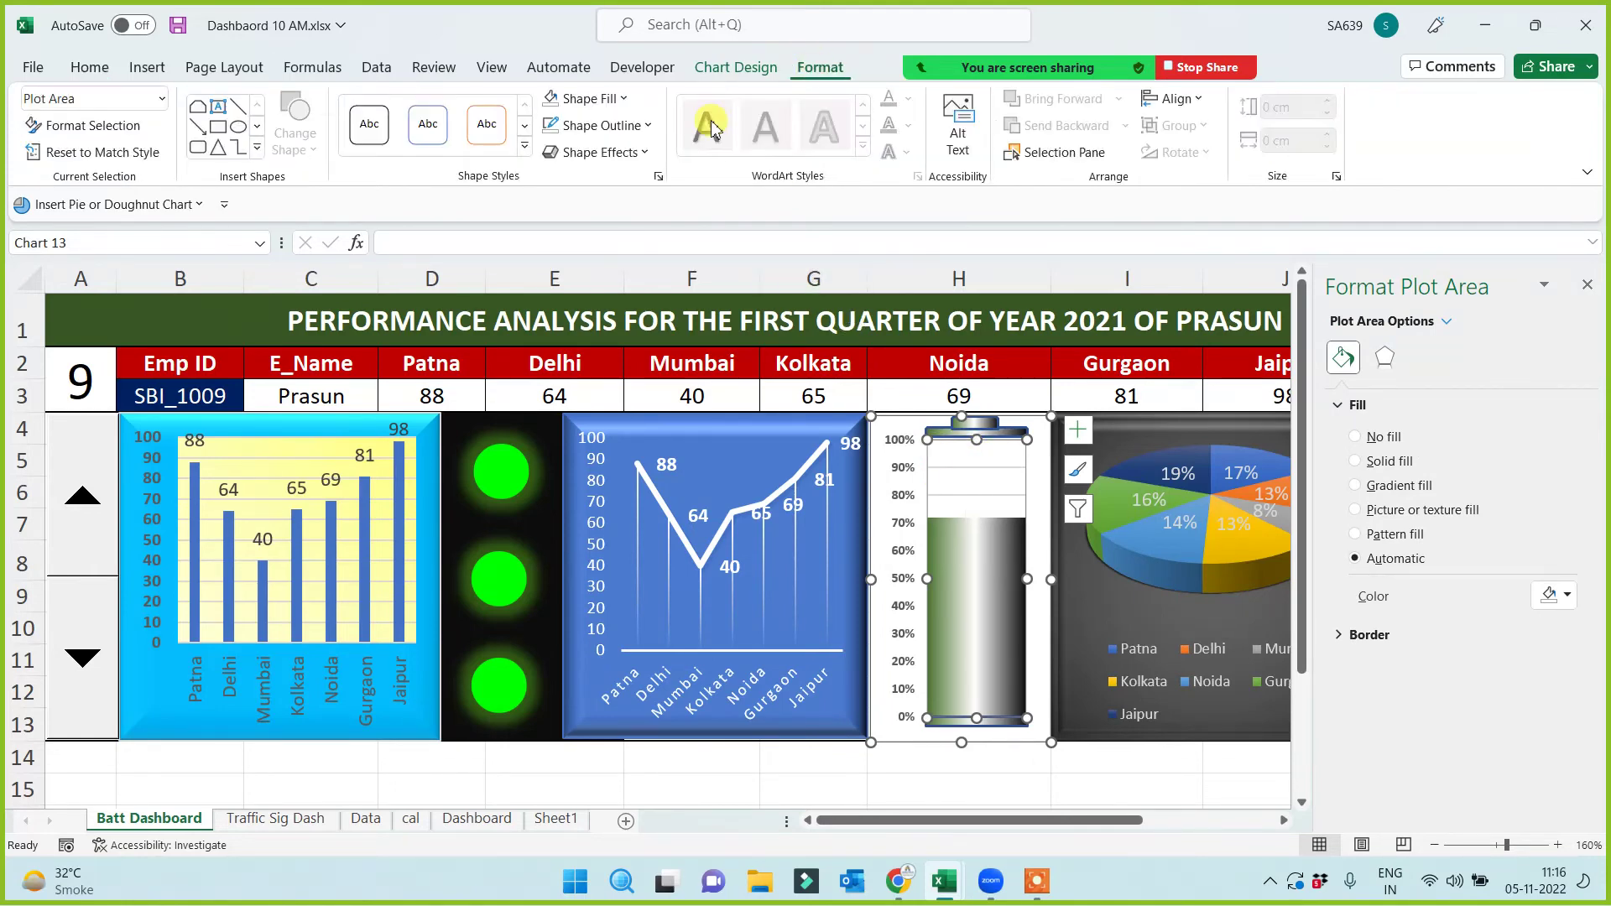
{"action": "left_click", "coordinate": [623, 99]}
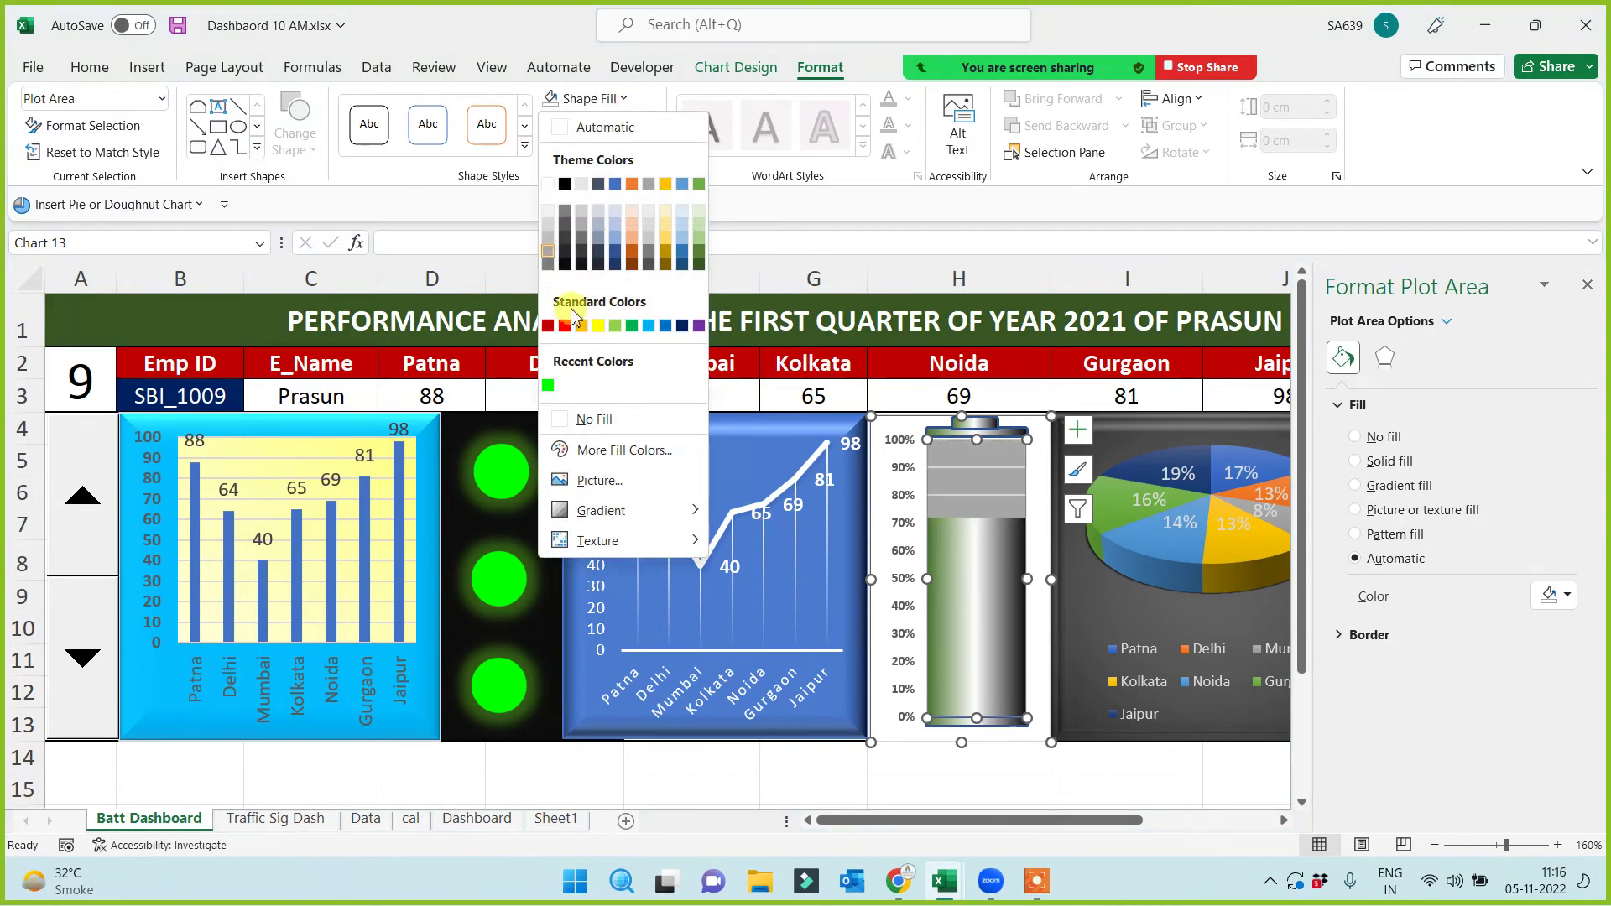
{"action": "left_click", "coordinate": [548, 257]}
{"action": "left_click", "coordinate": [922, 781]}
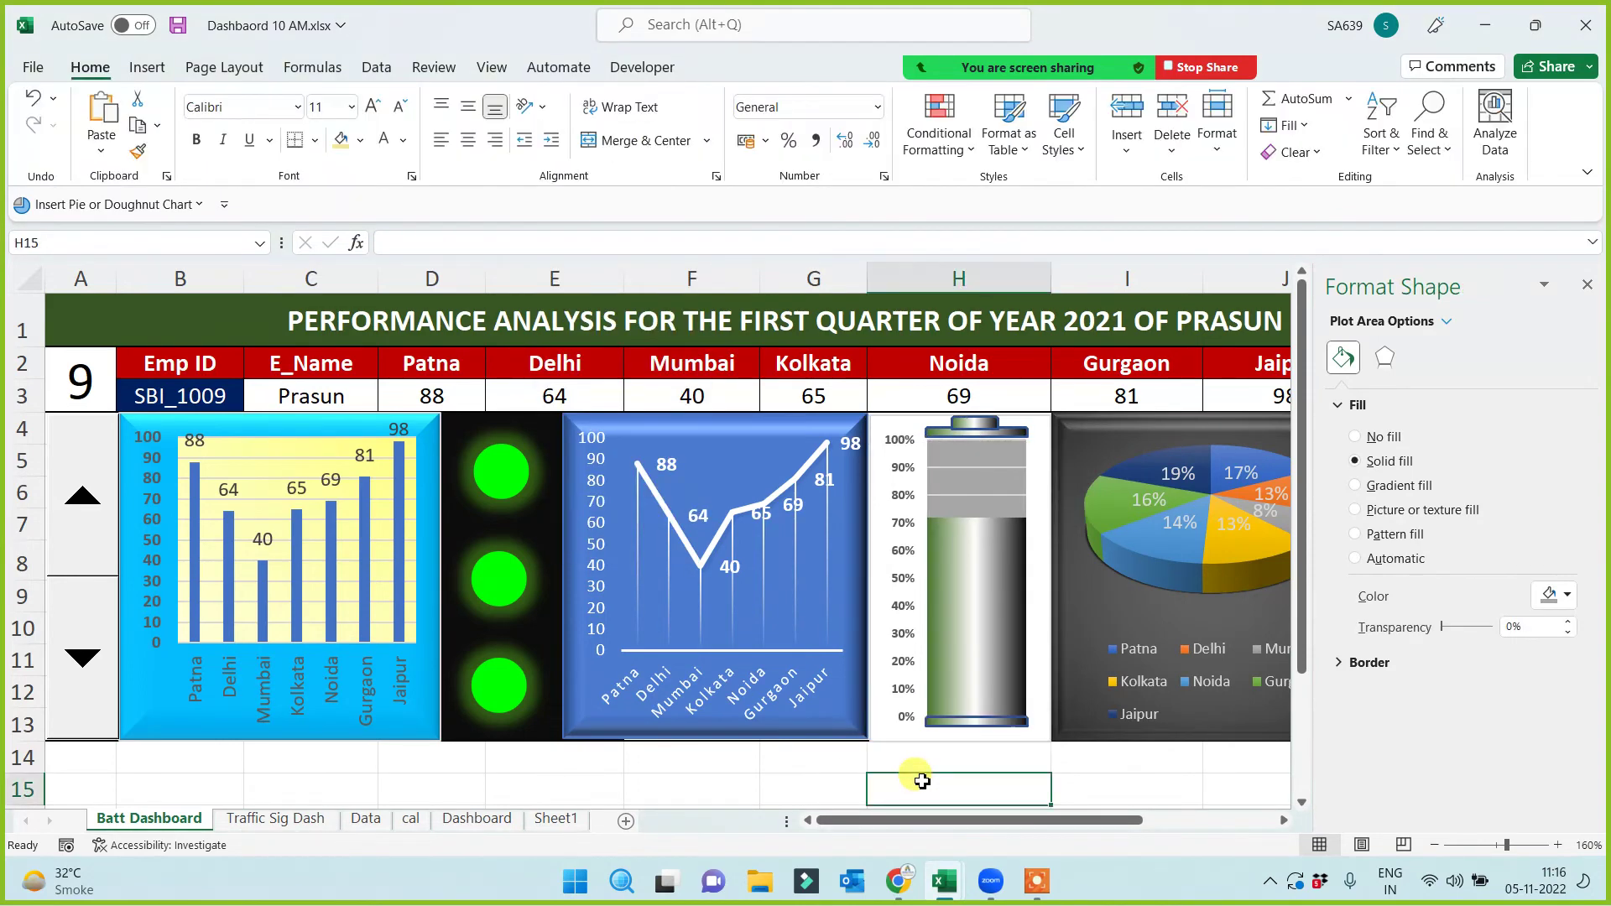
{"action": "left_click", "coordinate": [1587, 286]}
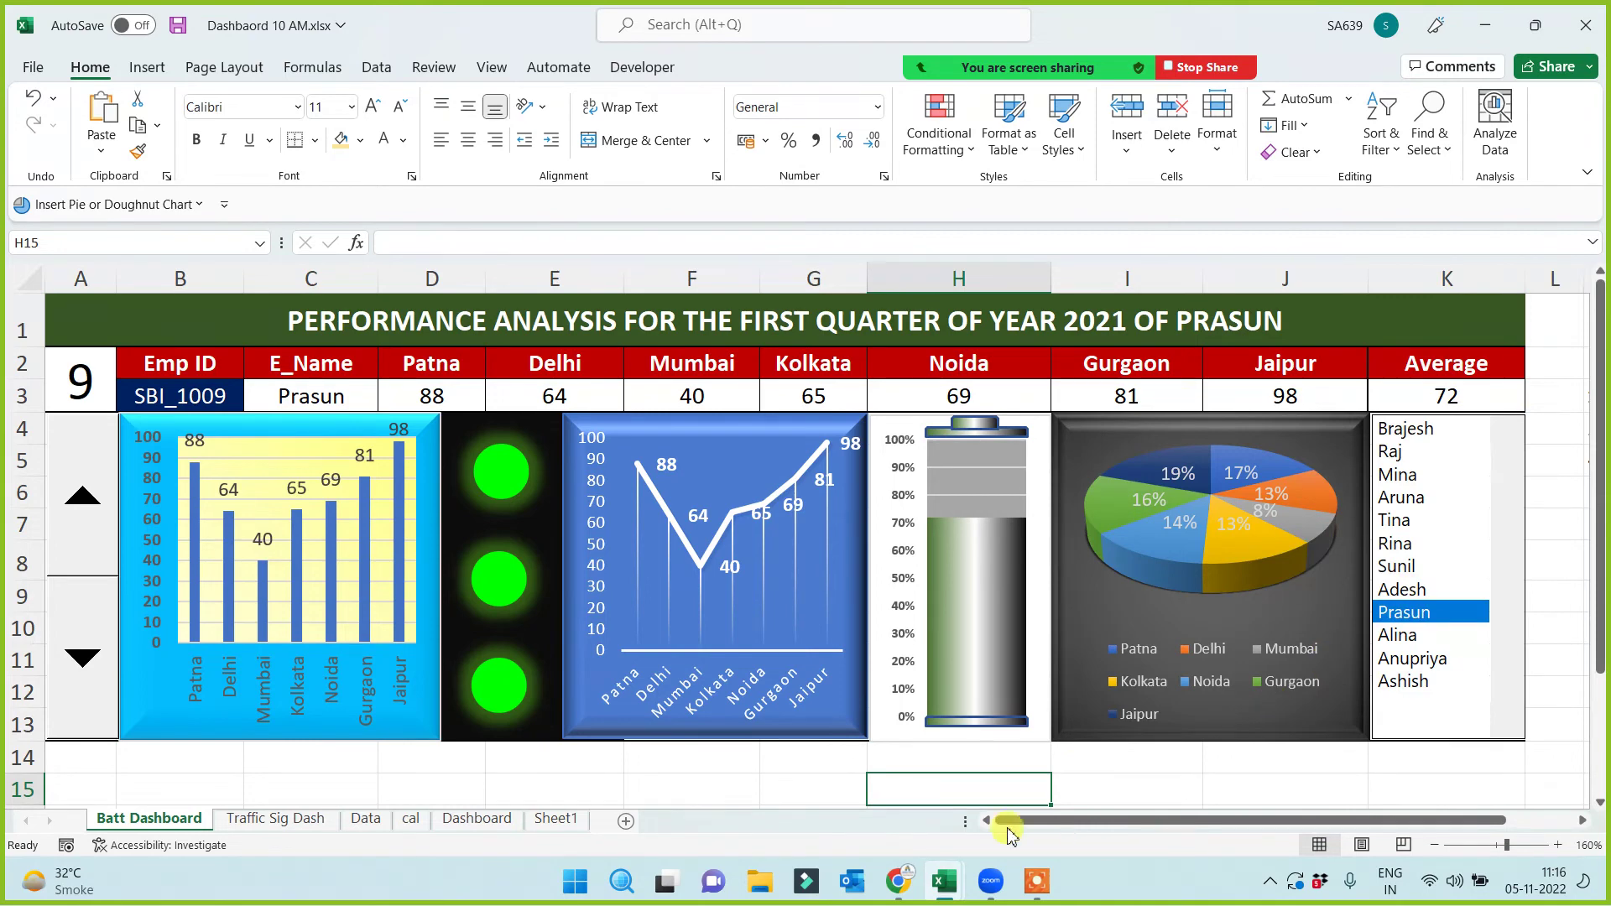
{"action": "left_click", "coordinate": [1153, 786]}
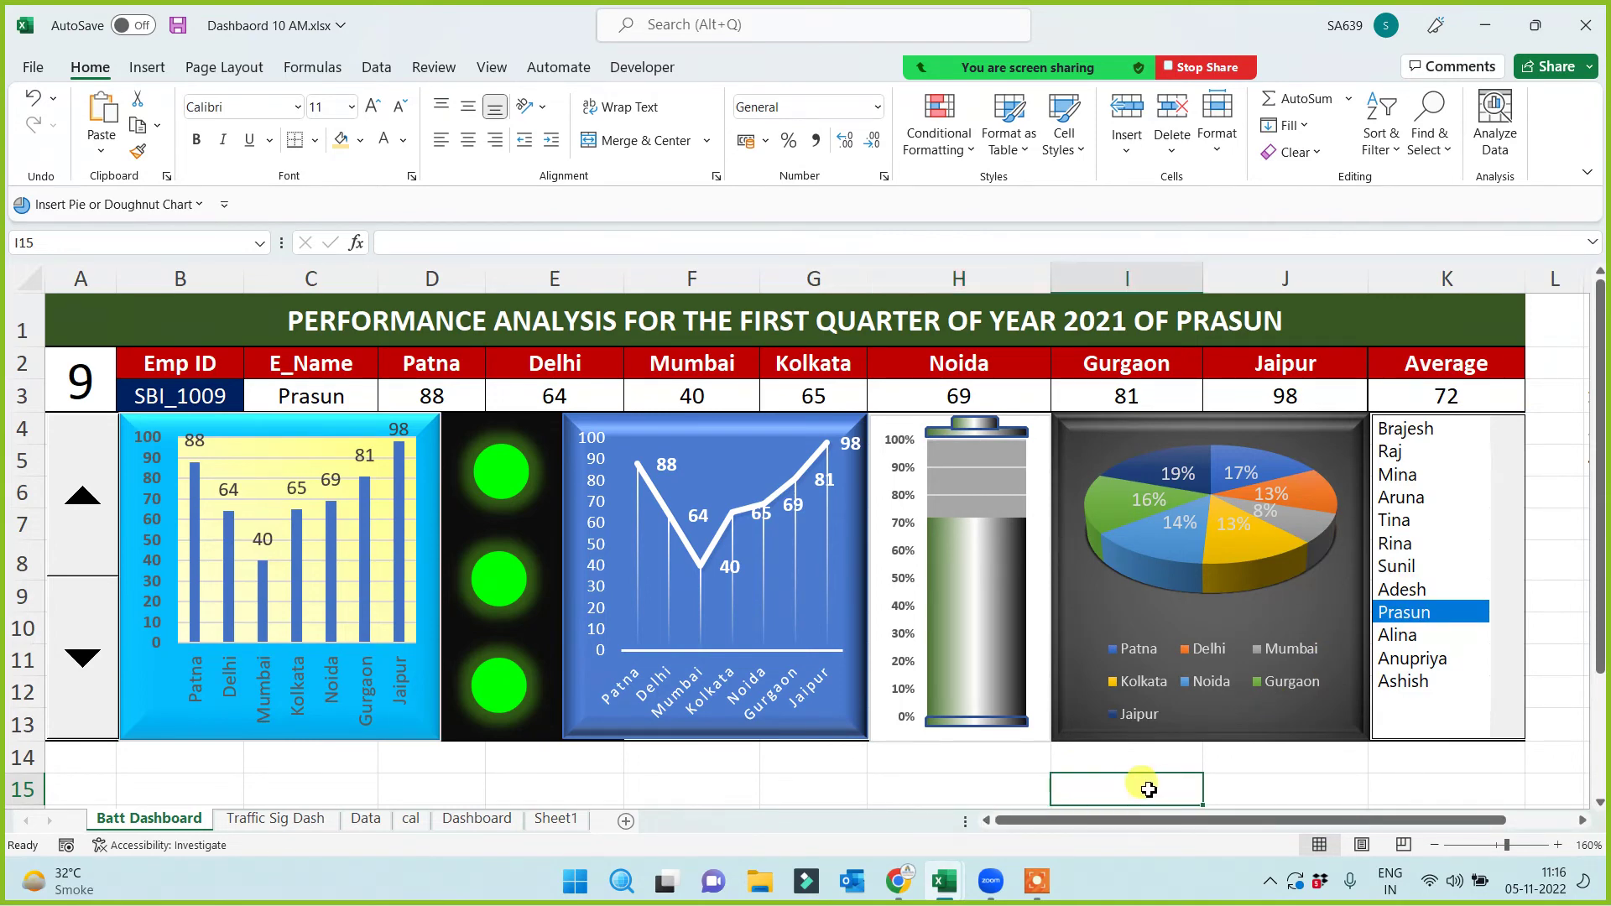
{"action": "left_click", "coordinate": [972, 597]}
{"action": "right_click", "coordinate": [972, 598]}
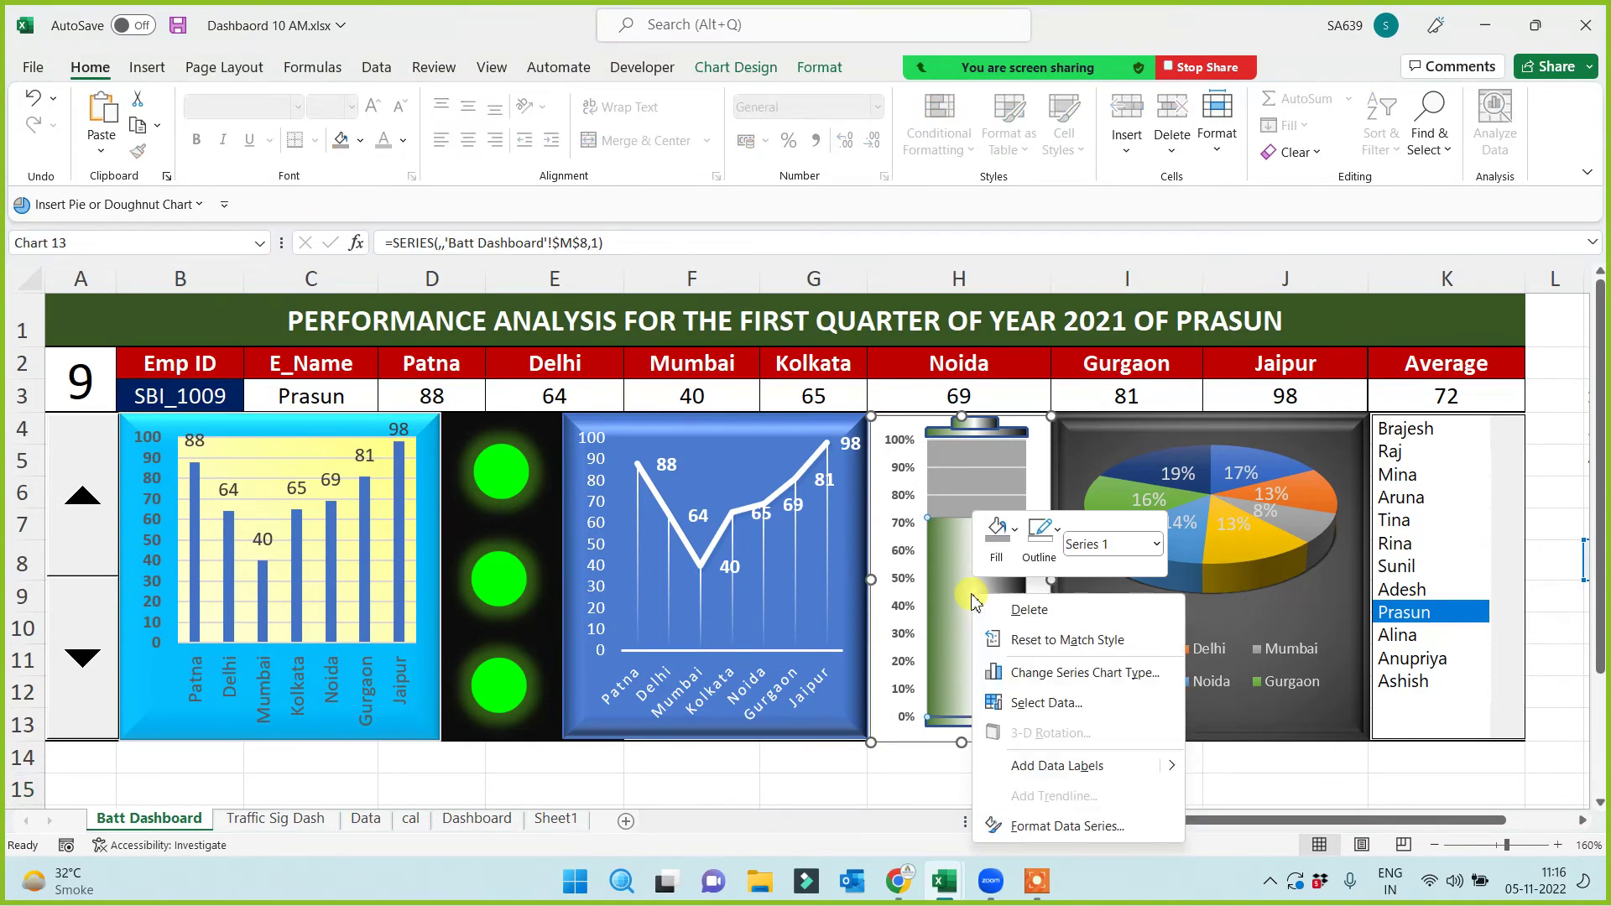
{"action": "left_click", "coordinate": [1056, 767]}
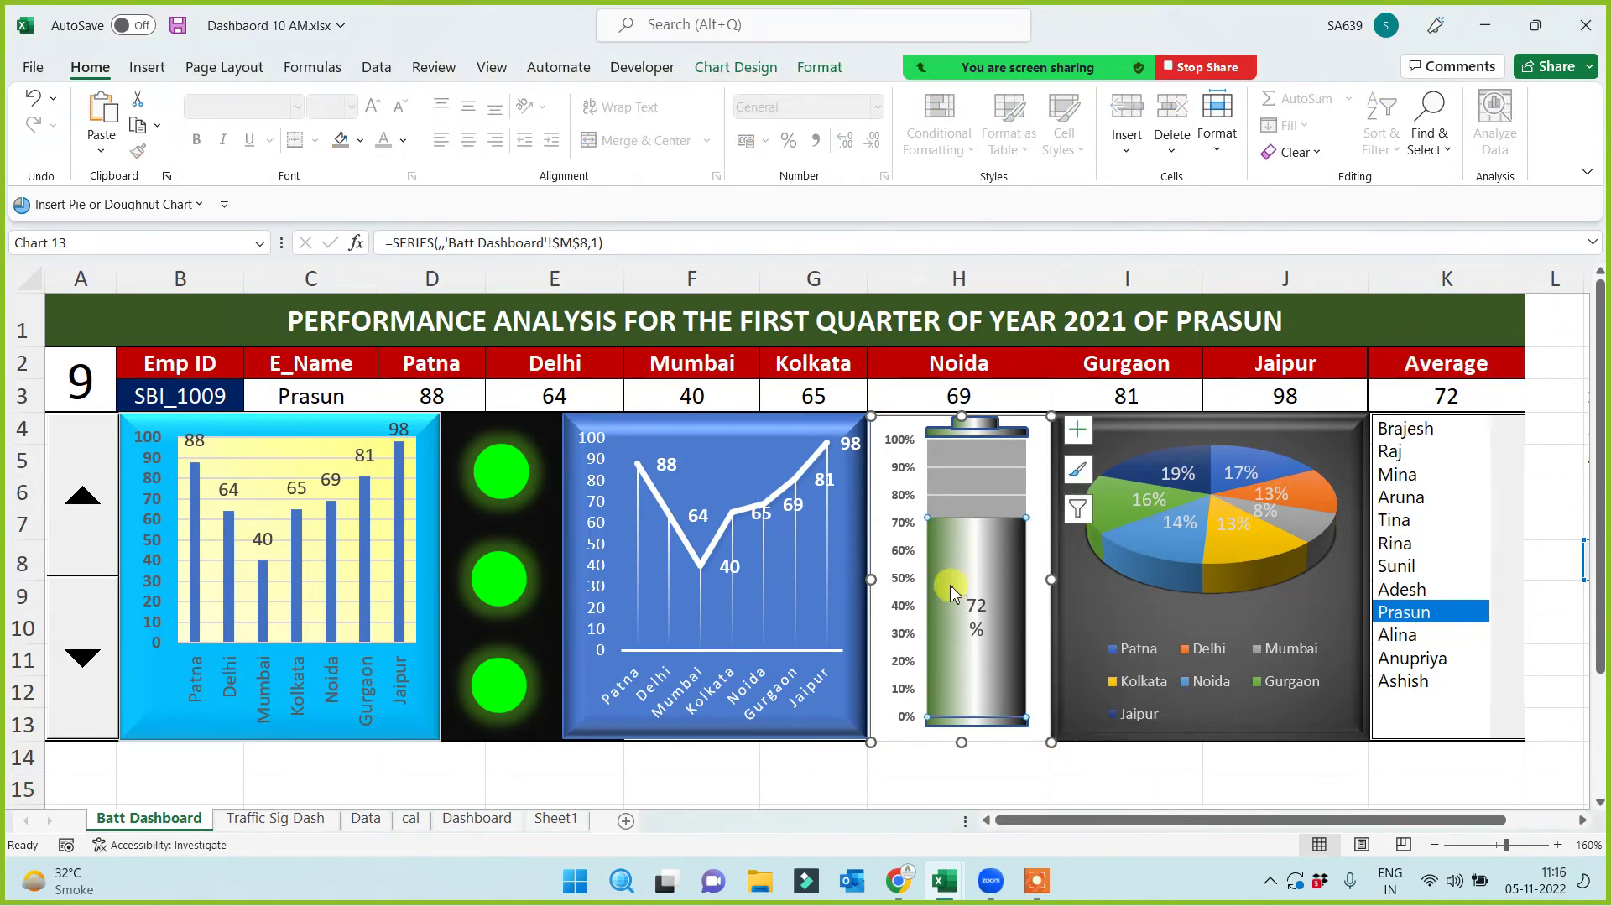
{"action": "left_click", "coordinate": [1418, 543]}
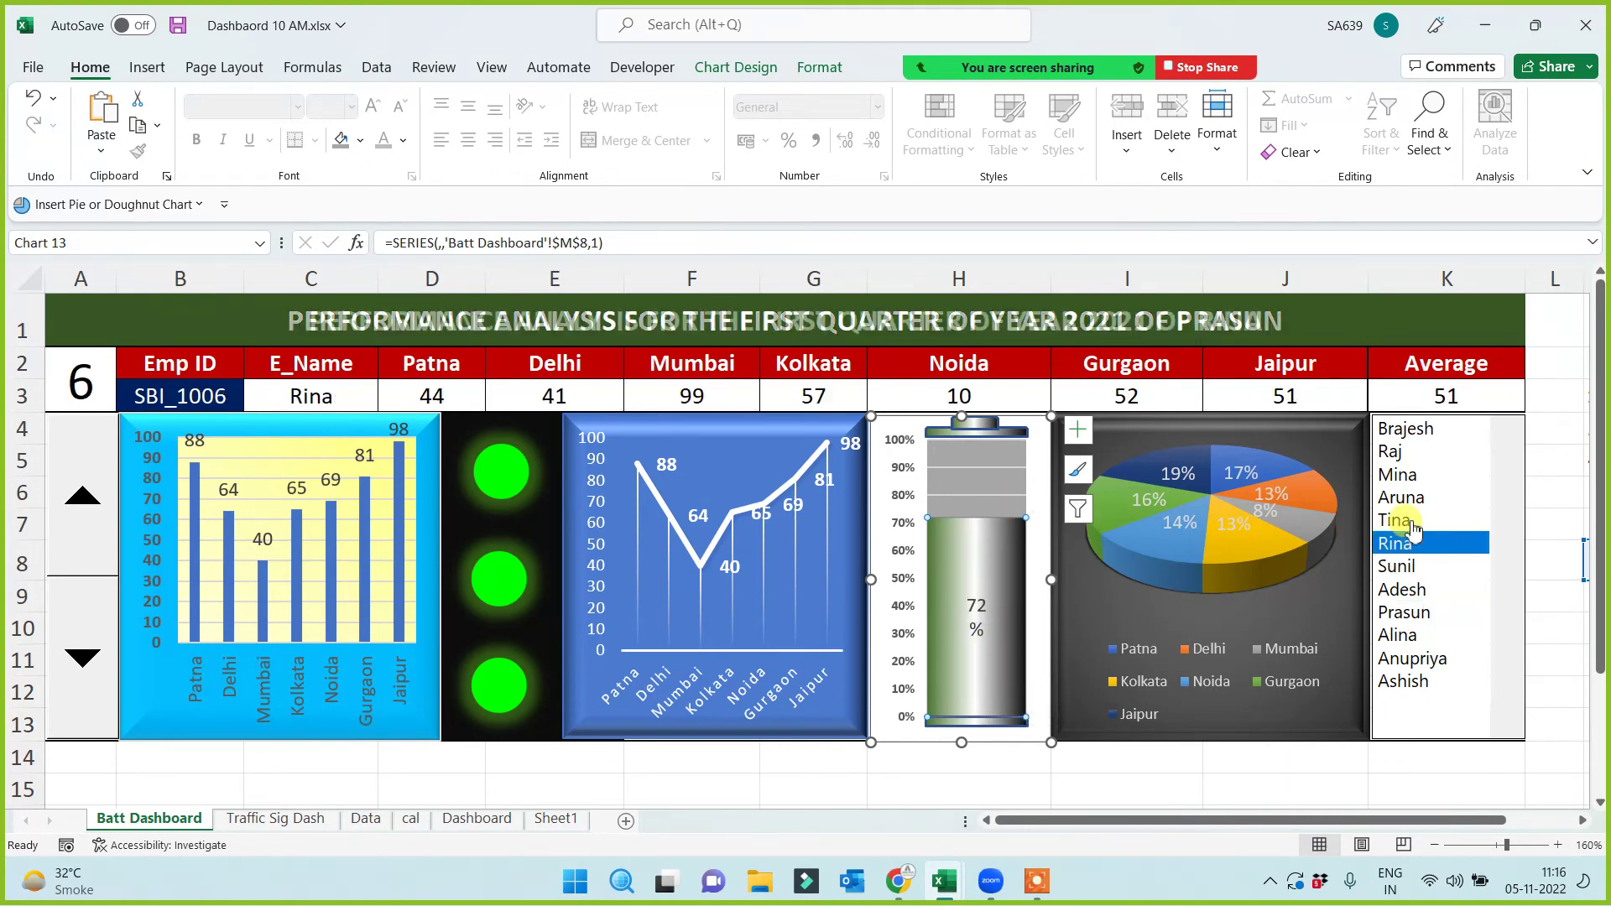
{"action": "left_click", "coordinate": [1426, 477]}
{"action": "key", "text": "Up"}
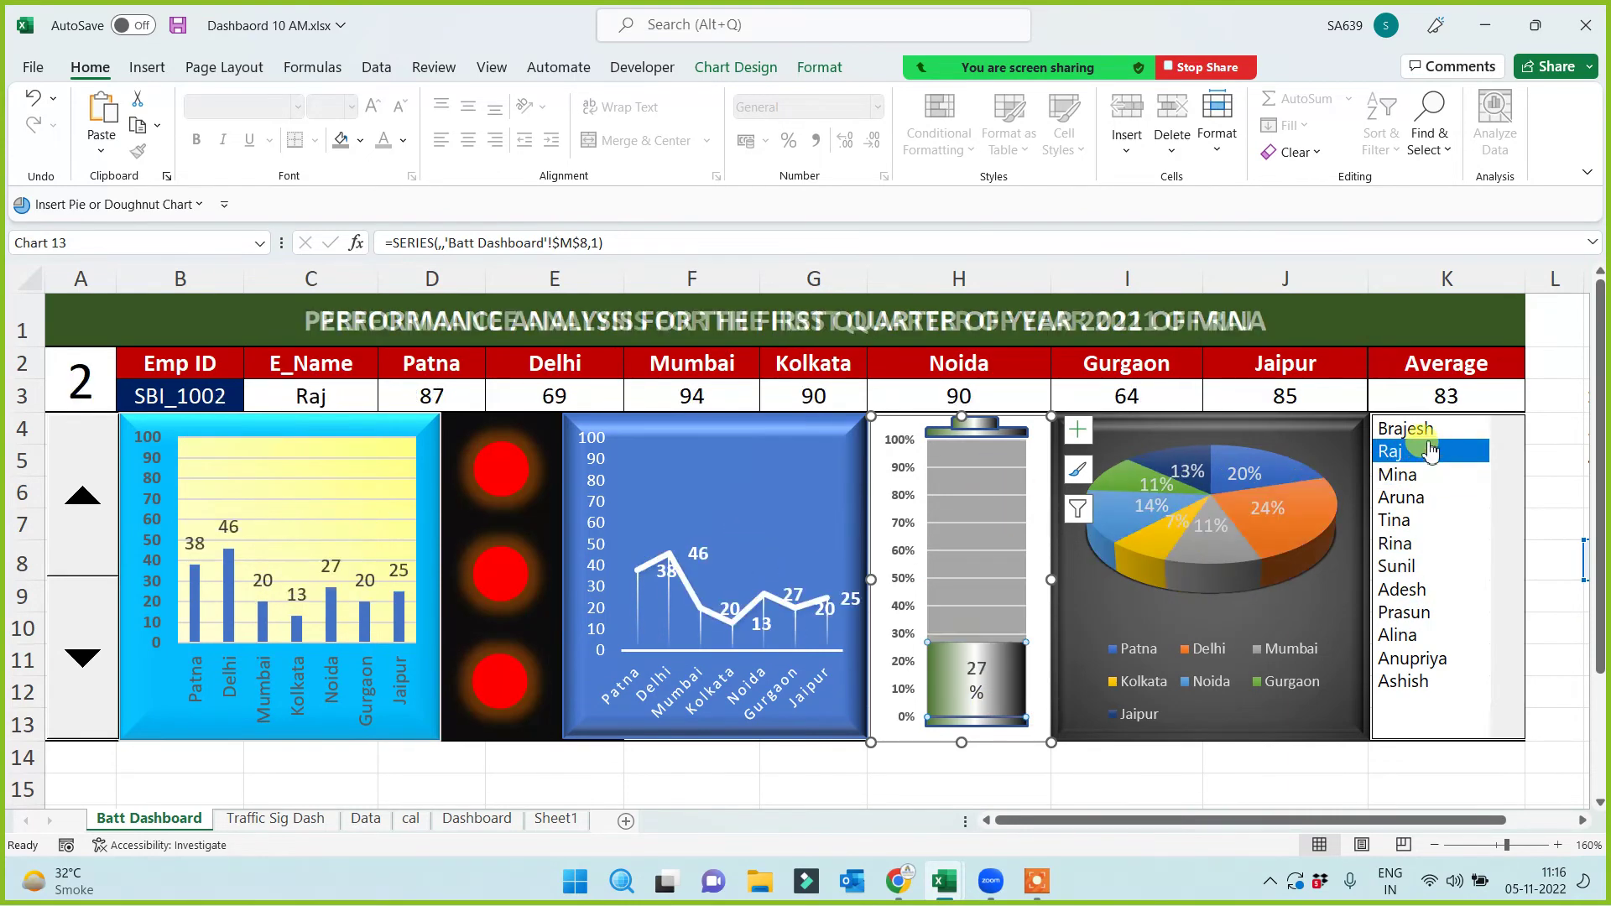
{"action": "key", "text": "Up"}
{"action": "left_click", "coordinate": [1433, 522]}
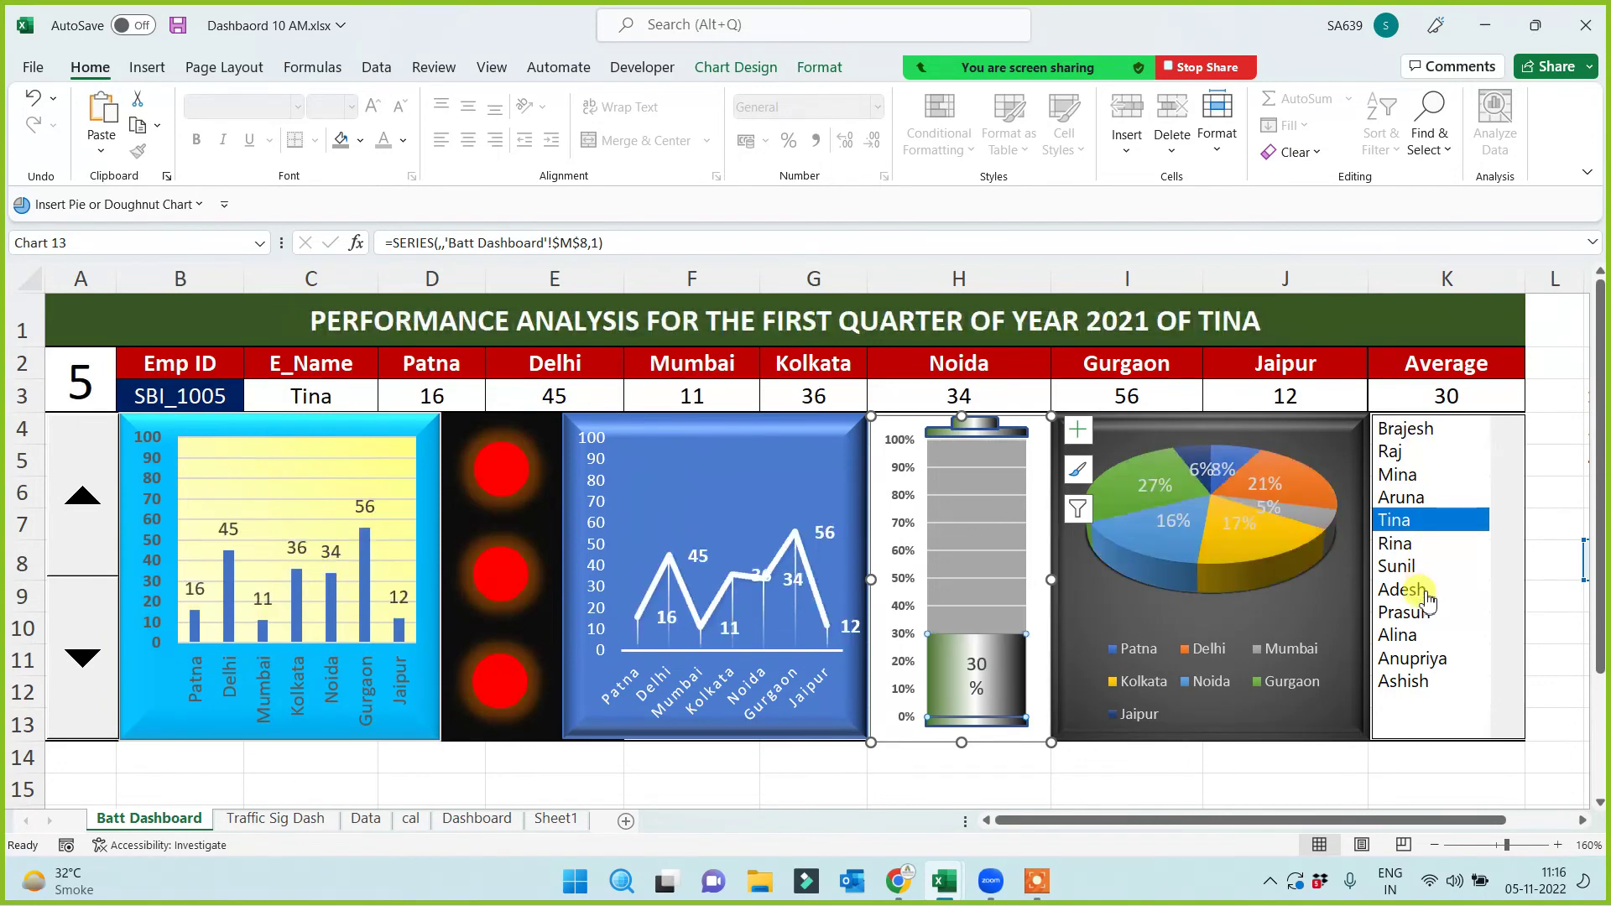
{"action": "left_click", "coordinate": [1418, 590]}
{"action": "left_click", "coordinate": [1424, 613]}
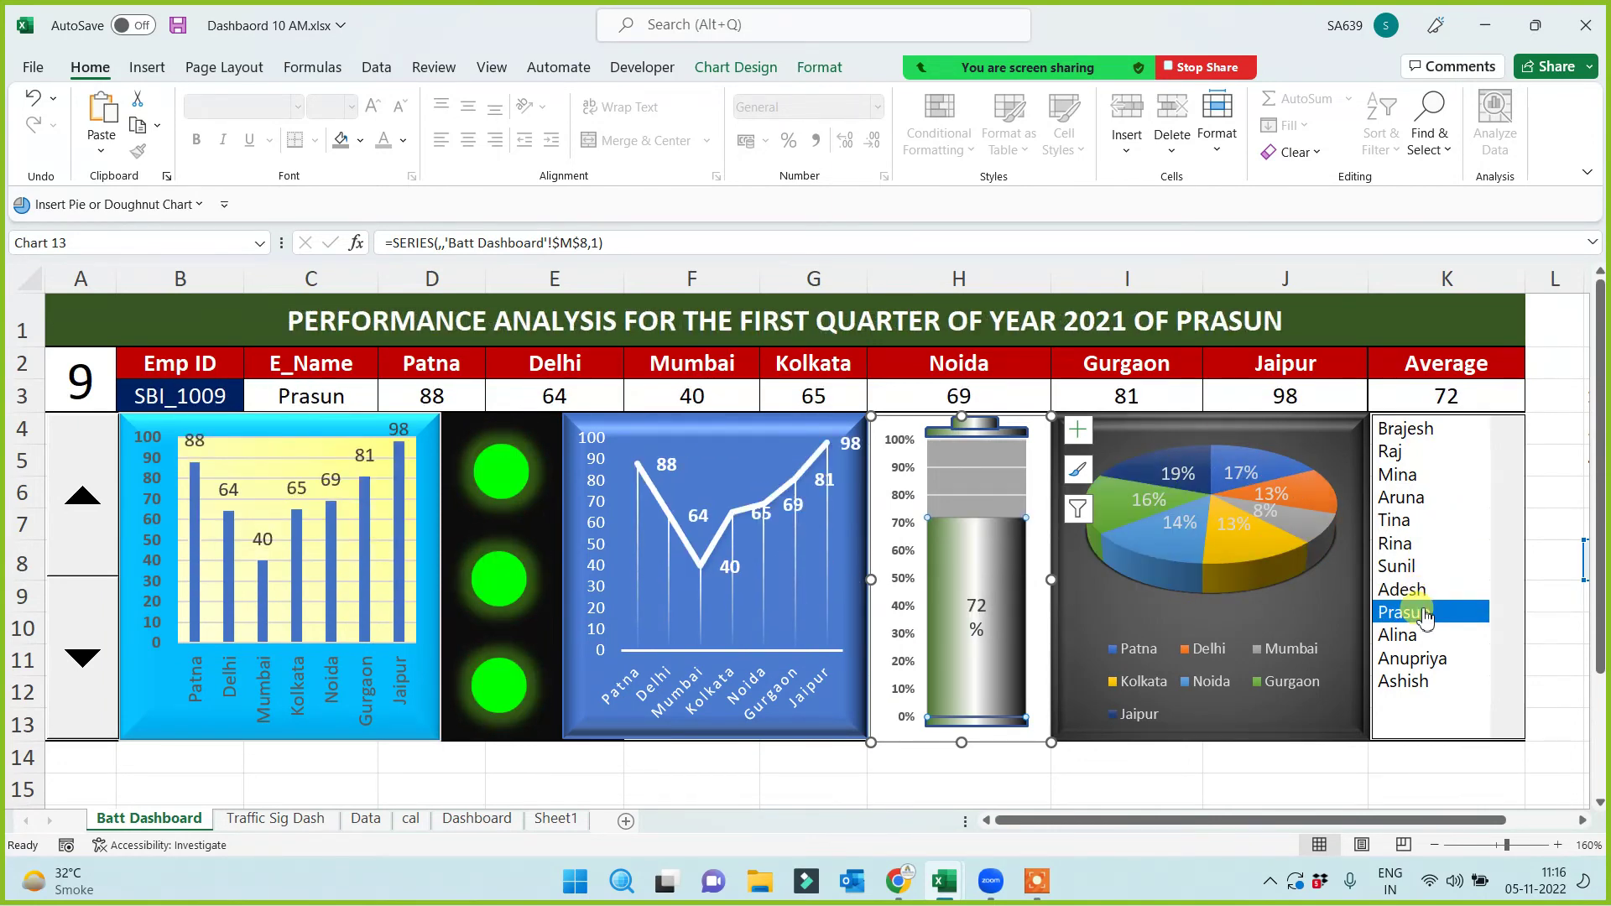
{"action": "left_click", "coordinate": [975, 470]}
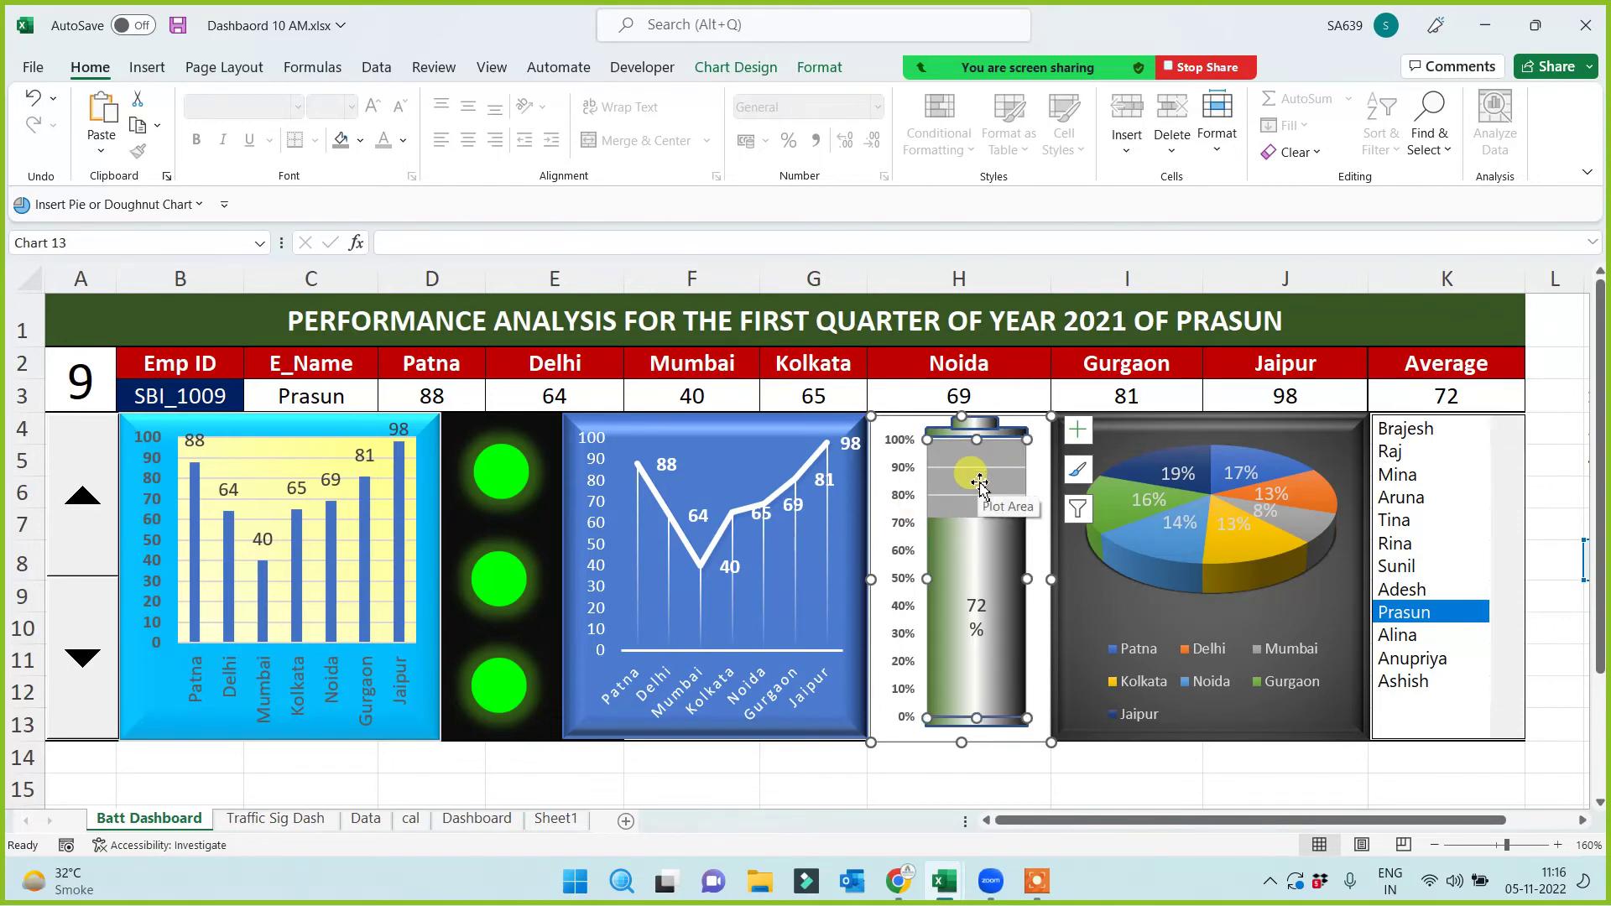
Give the battery plot area a gradient fill with a dark red first stop
{"action": "right_click", "coordinate": [979, 483]}
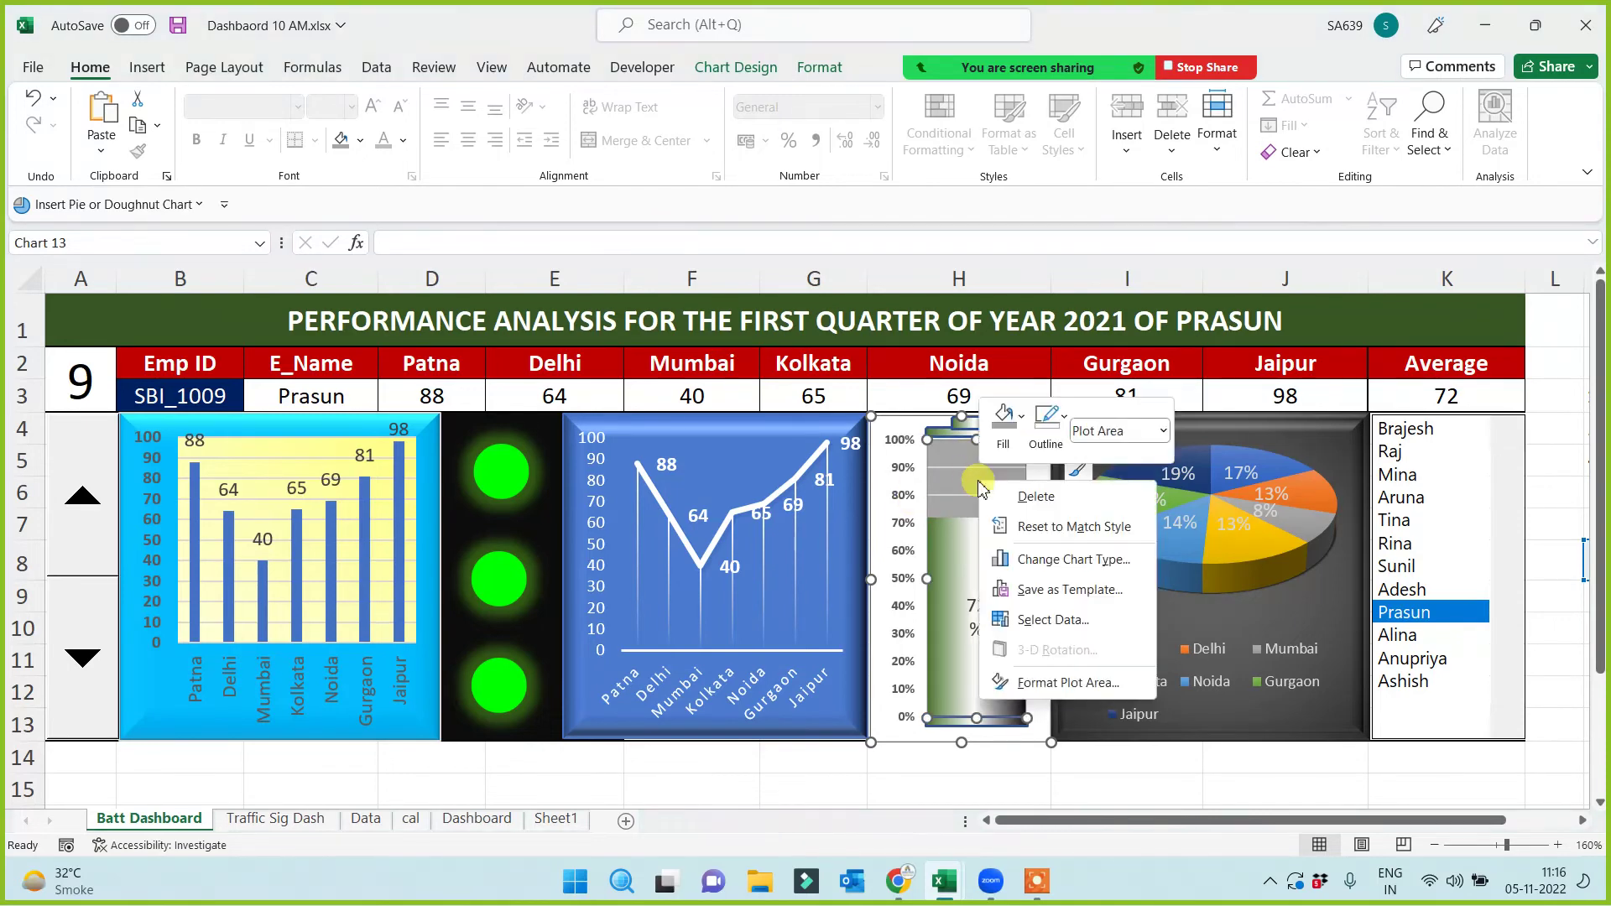
{"action": "left_click", "coordinate": [1055, 683]}
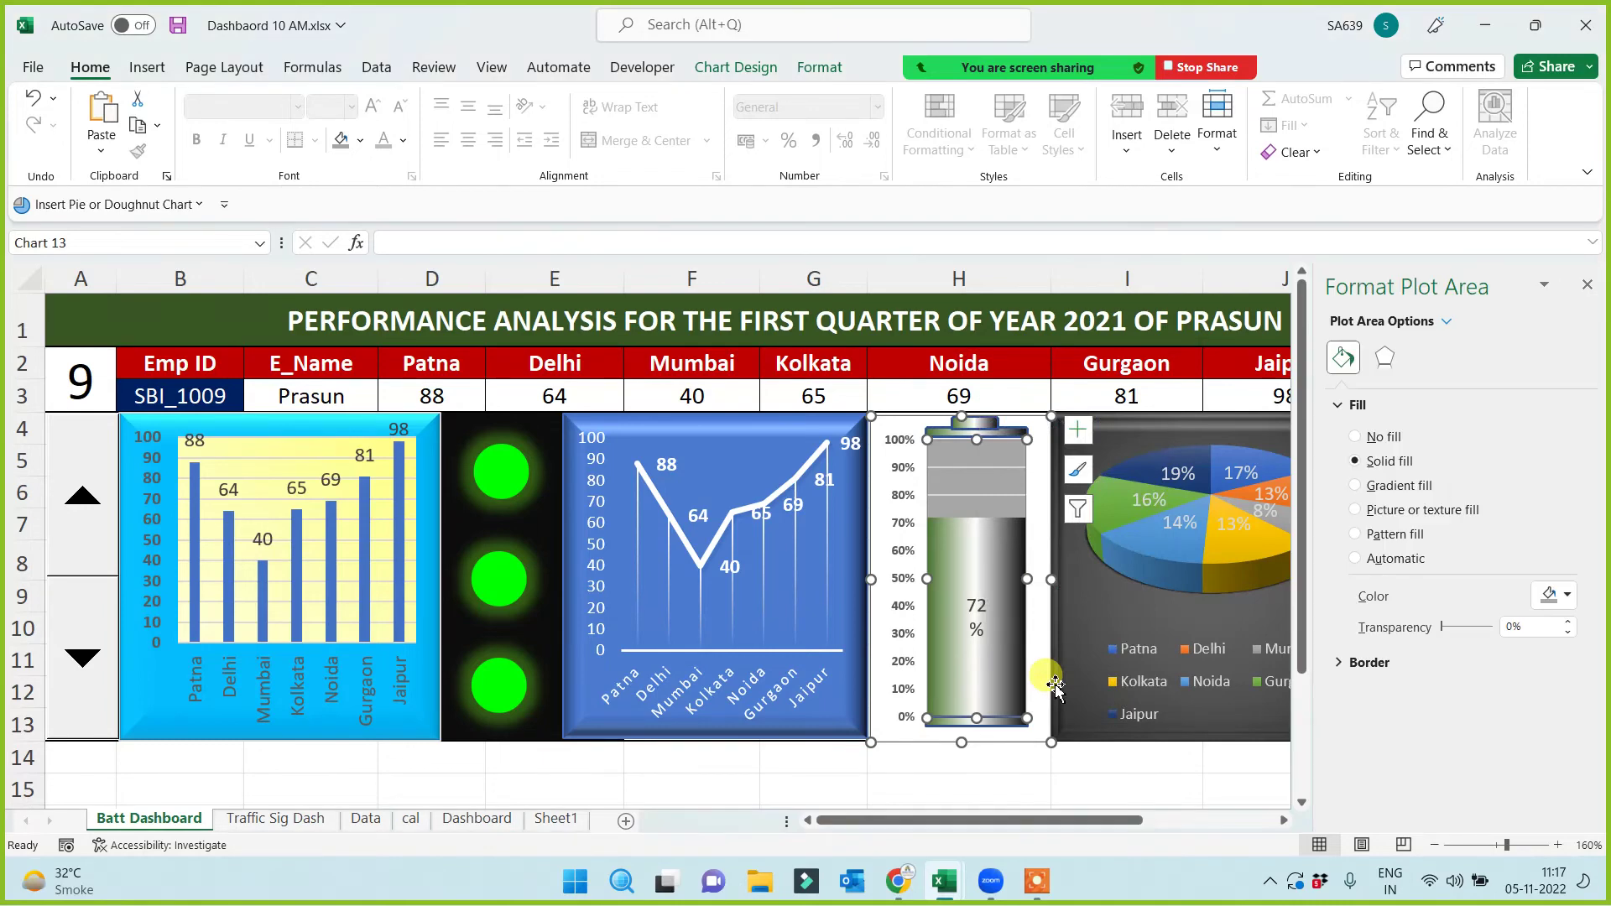
{"action": "left_click", "coordinate": [1362, 488]}
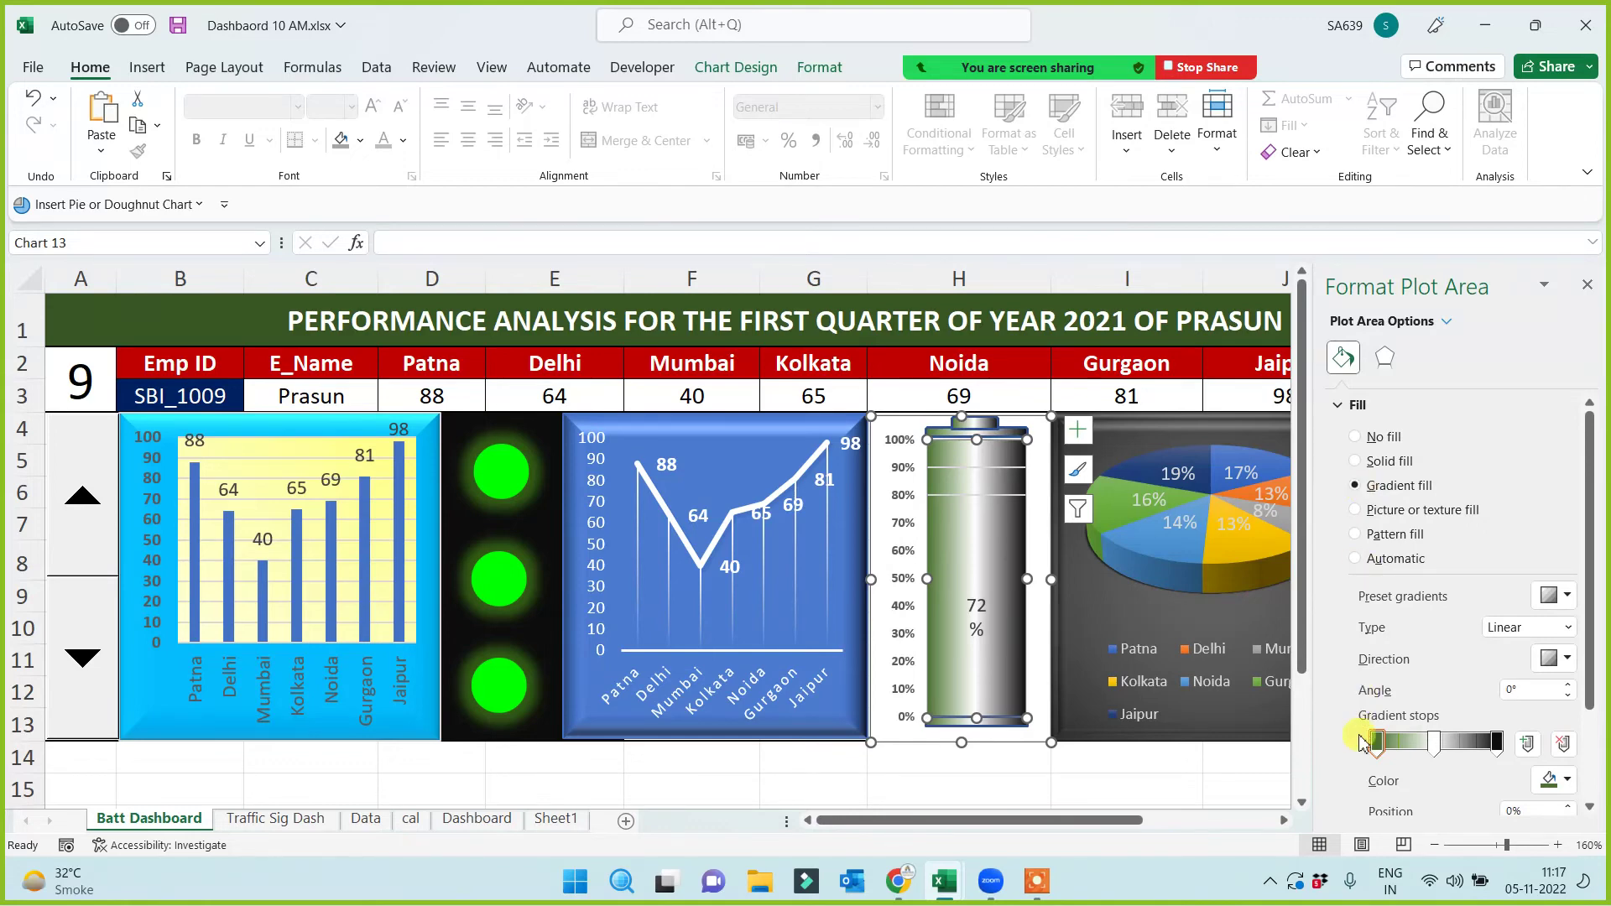
{"action": "left_click", "coordinate": [1566, 779]}
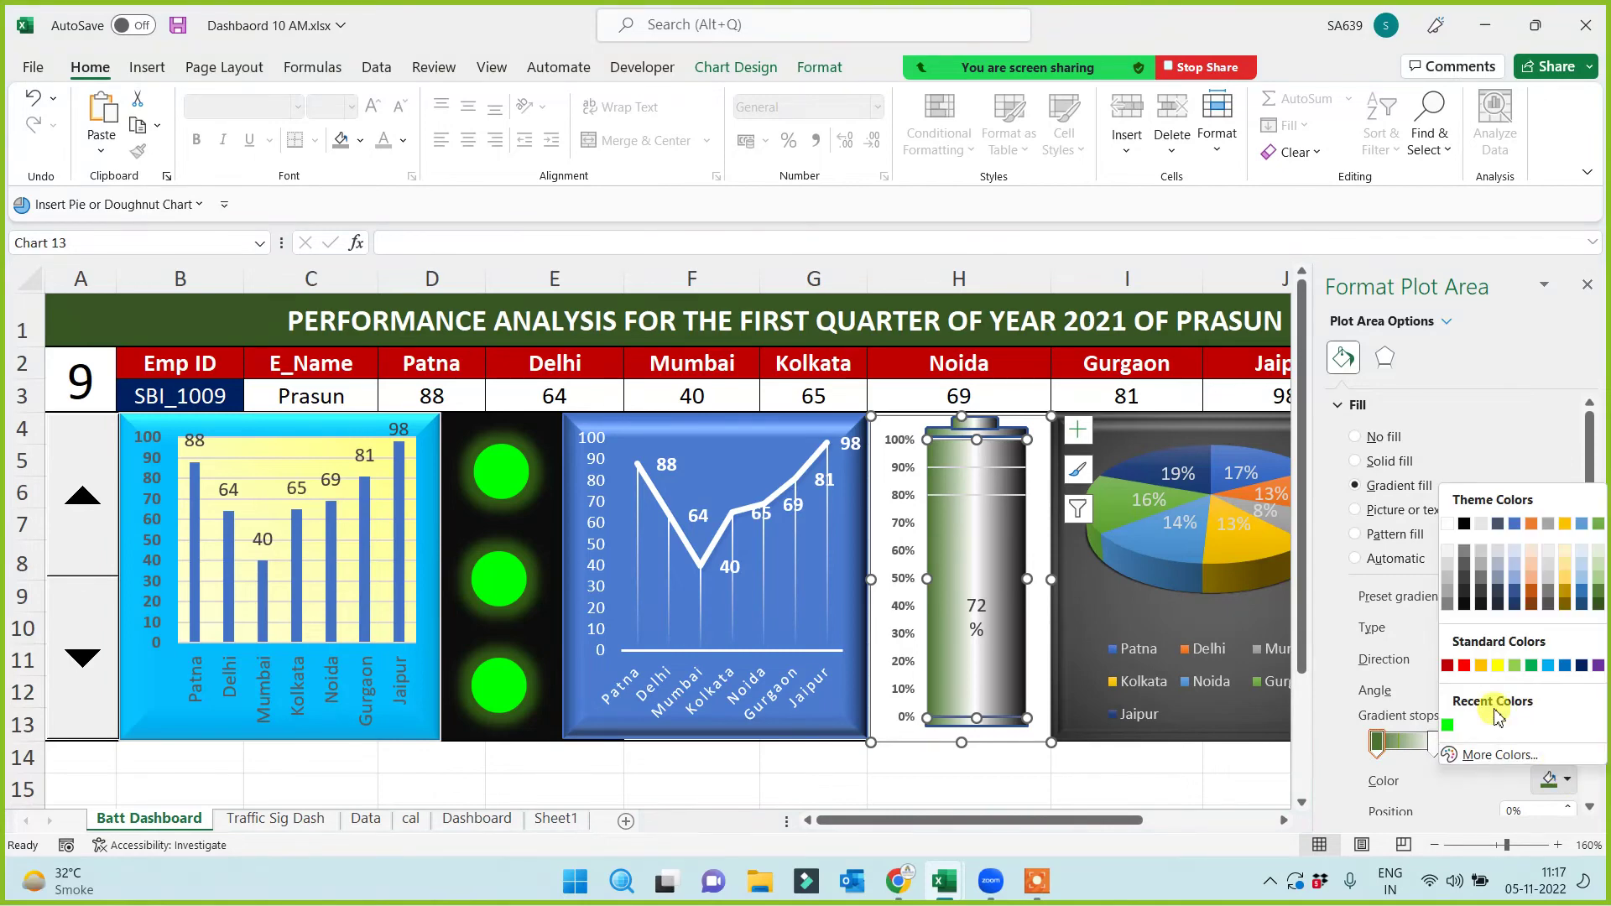
{"action": "left_click", "coordinate": [1447, 666]}
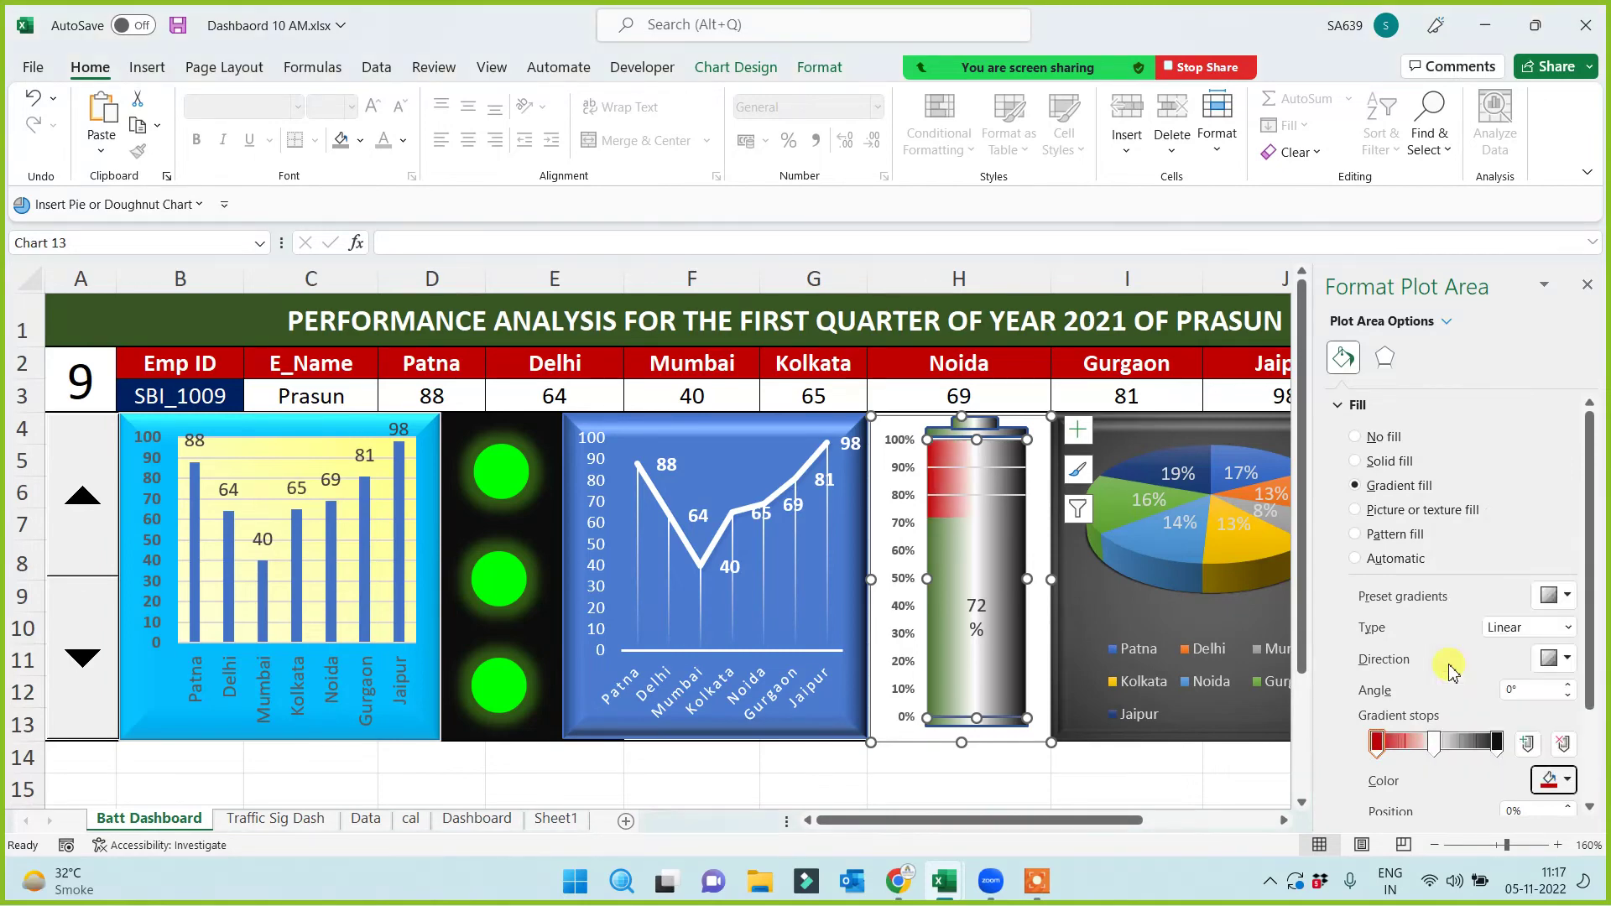
Set the plot area gradient's last stop to dark grey
{"action": "left_click", "coordinate": [1496, 741]}
{"action": "left_click", "coordinate": [1565, 784]}
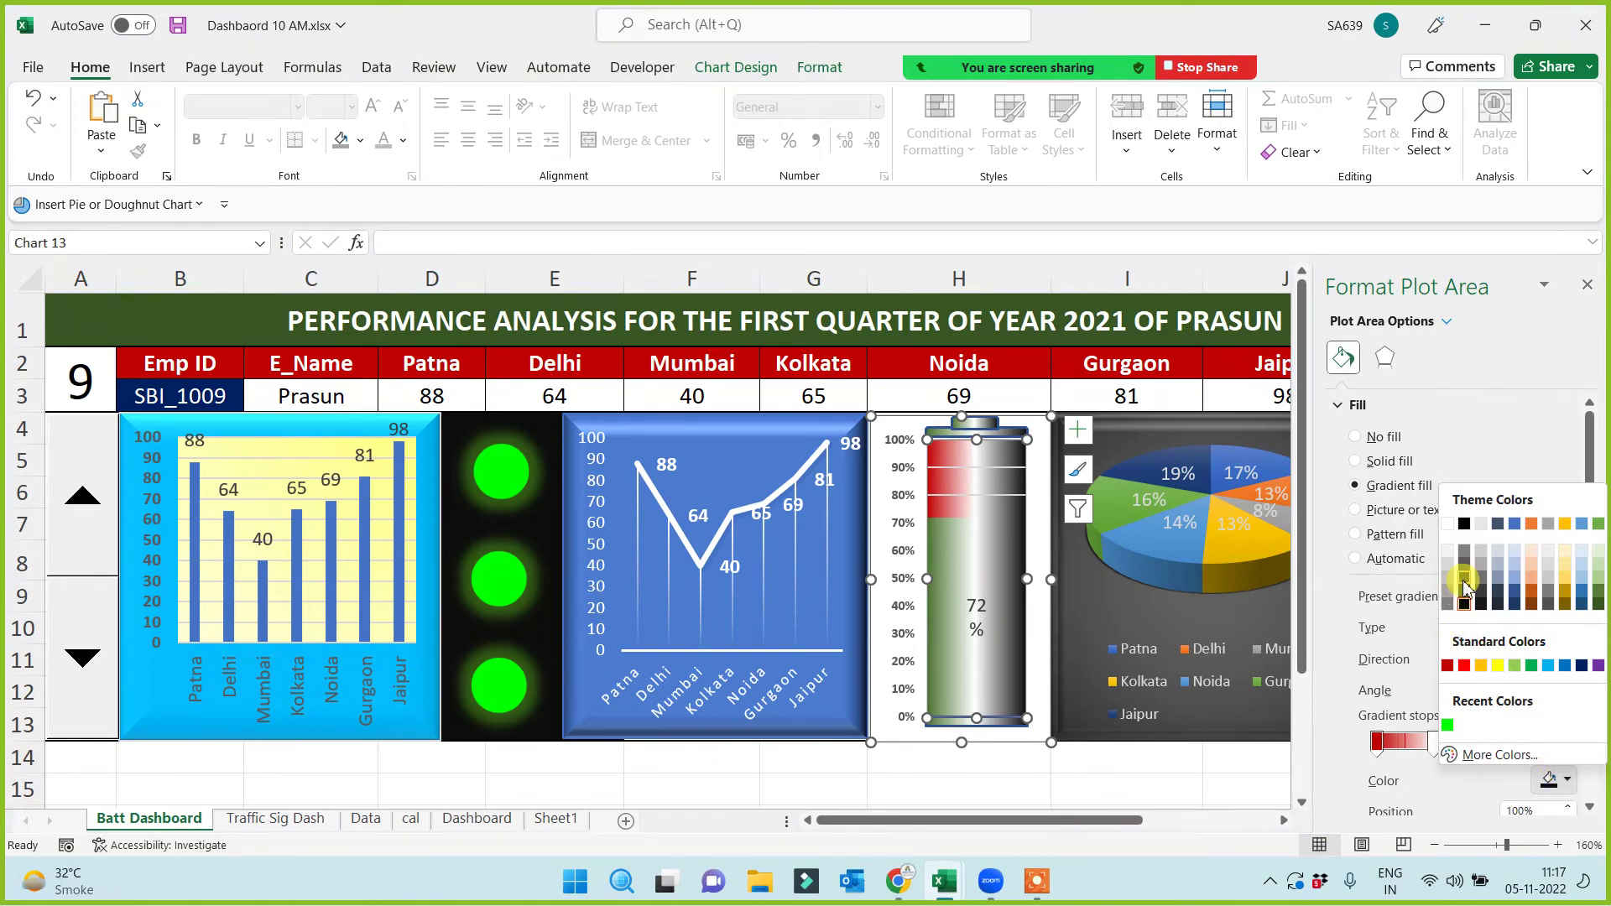
{"action": "left_click", "coordinate": [1464, 585]}
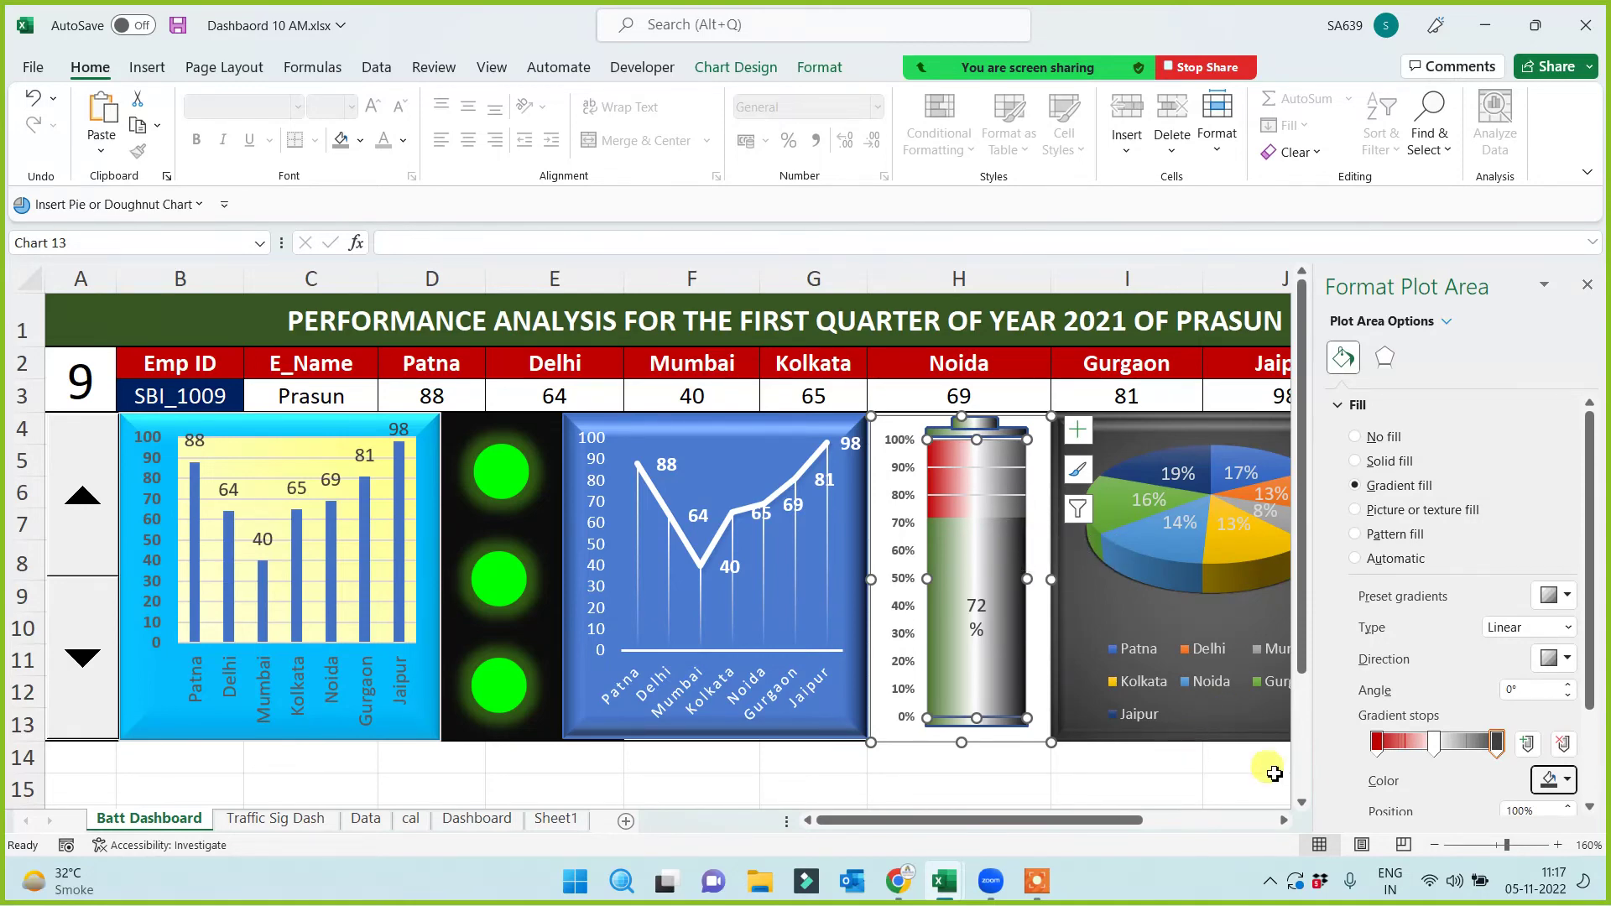
{"action": "left_click", "coordinate": [1212, 787]}
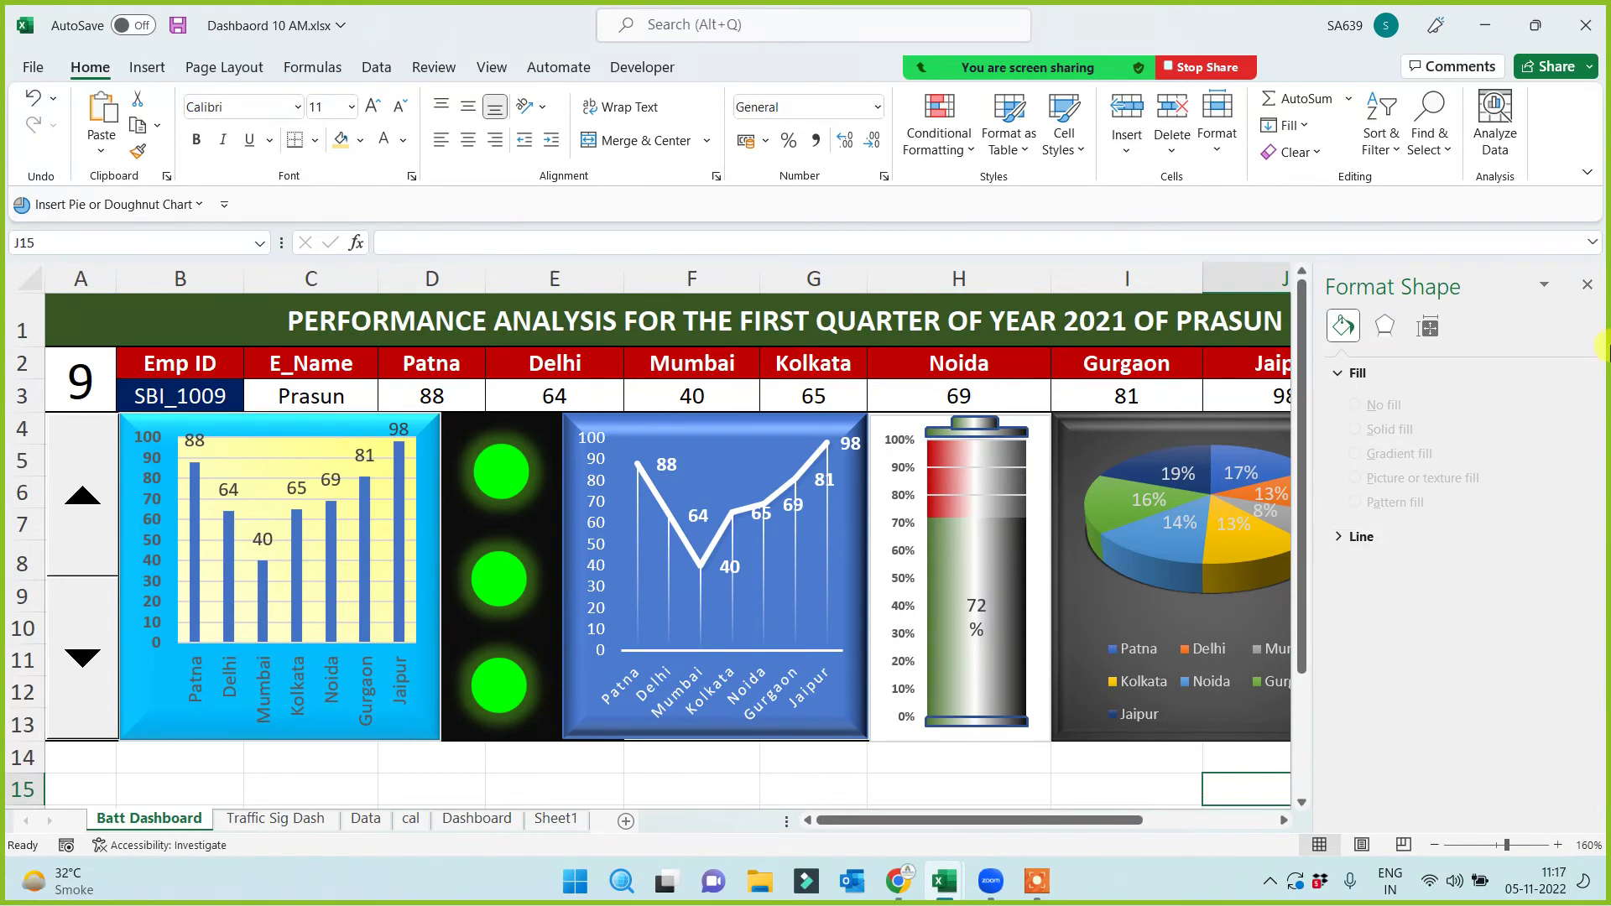
{"action": "left_click", "coordinate": [1586, 285]}
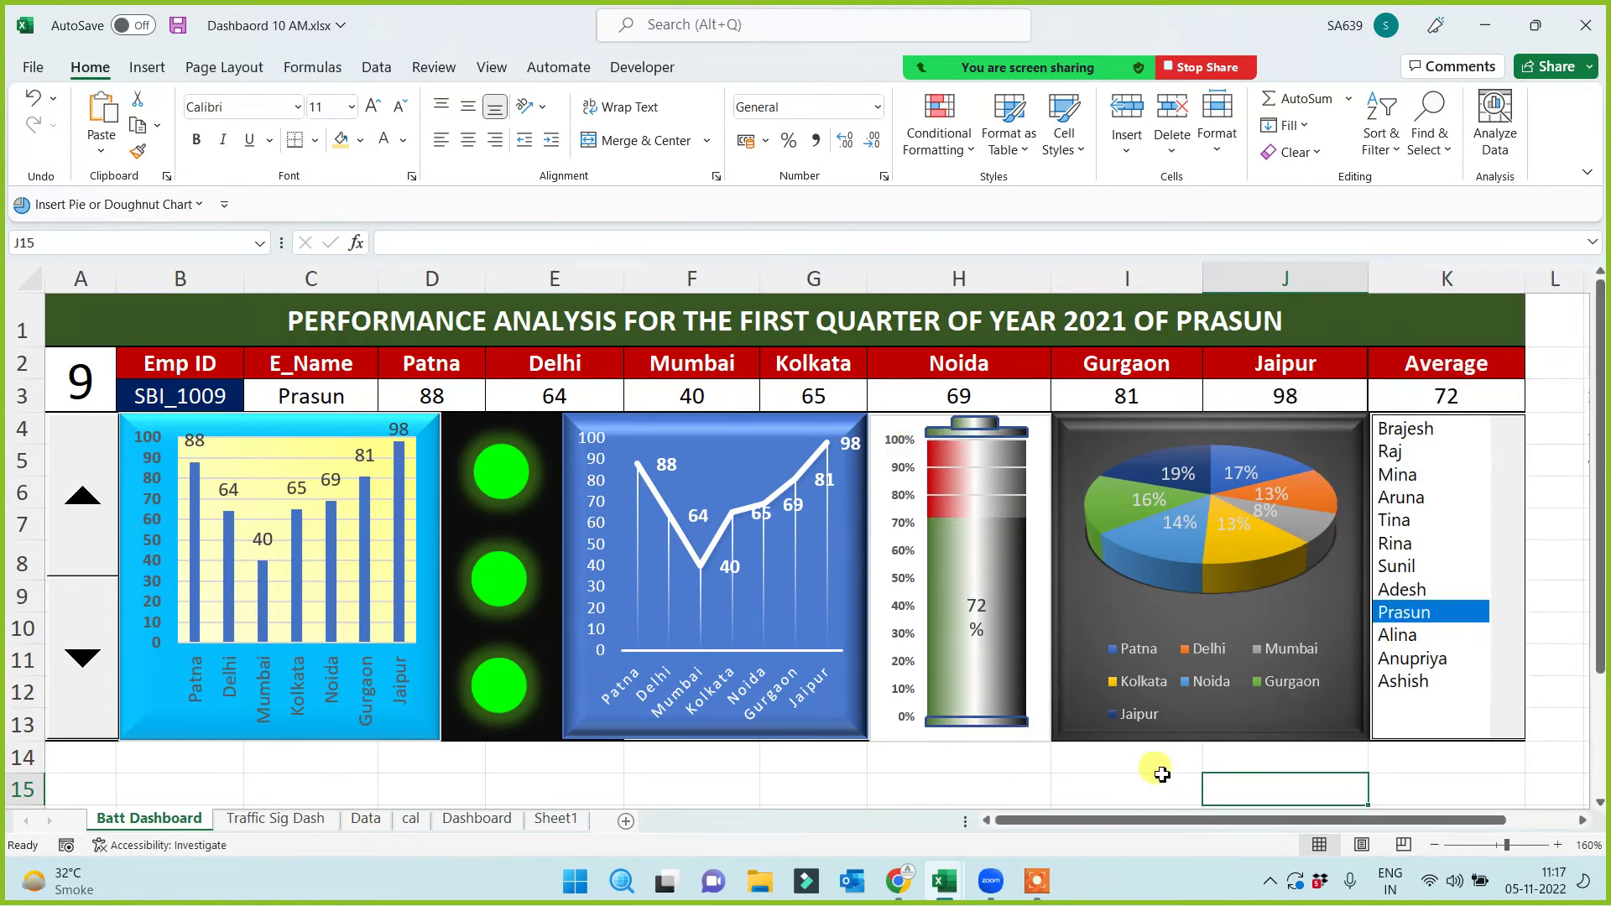
{"action": "left_click", "coordinate": [1401, 590]}
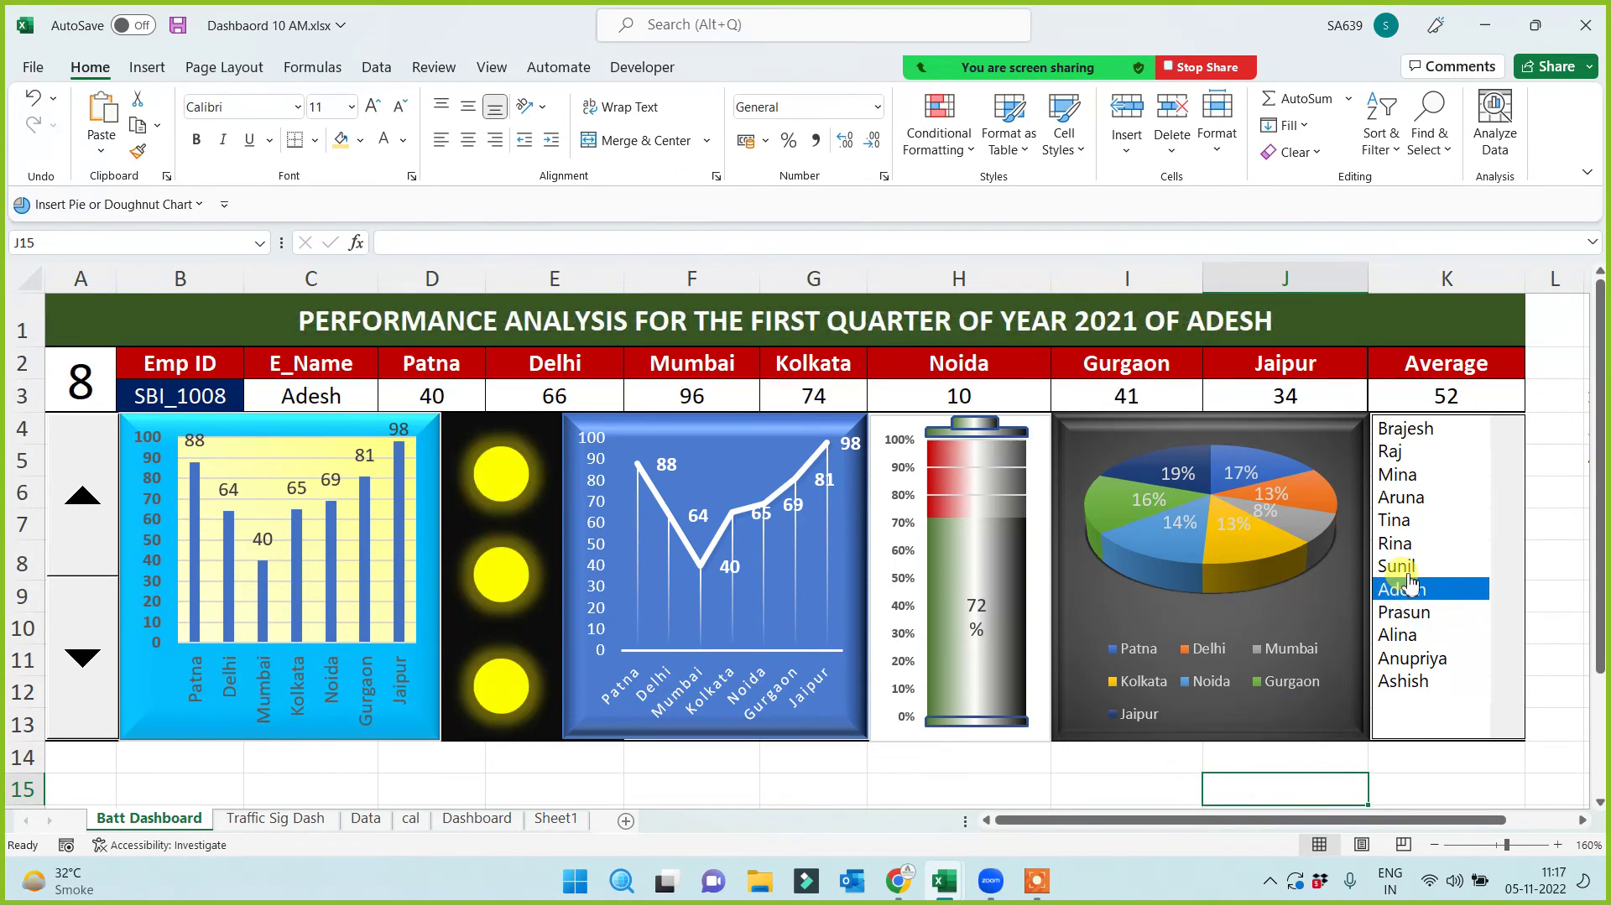
{"action": "left_click", "coordinate": [1405, 567]}
{"action": "left_click", "coordinate": [1395, 520]}
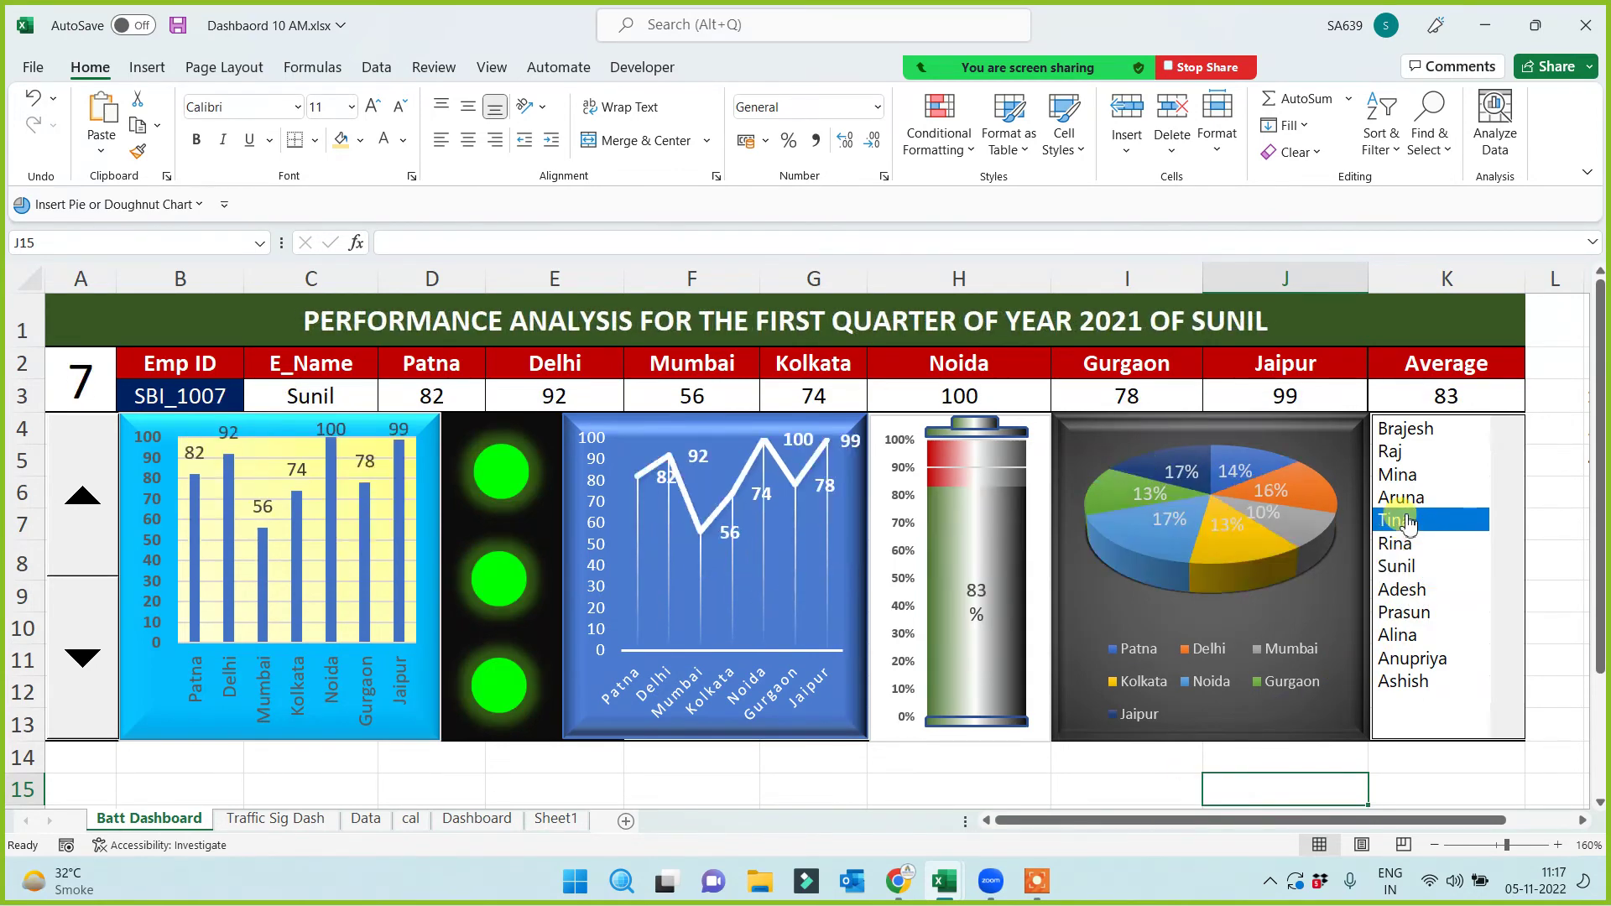
{"action": "left_click", "coordinate": [1397, 453]}
{"action": "left_click", "coordinate": [1424, 567]}
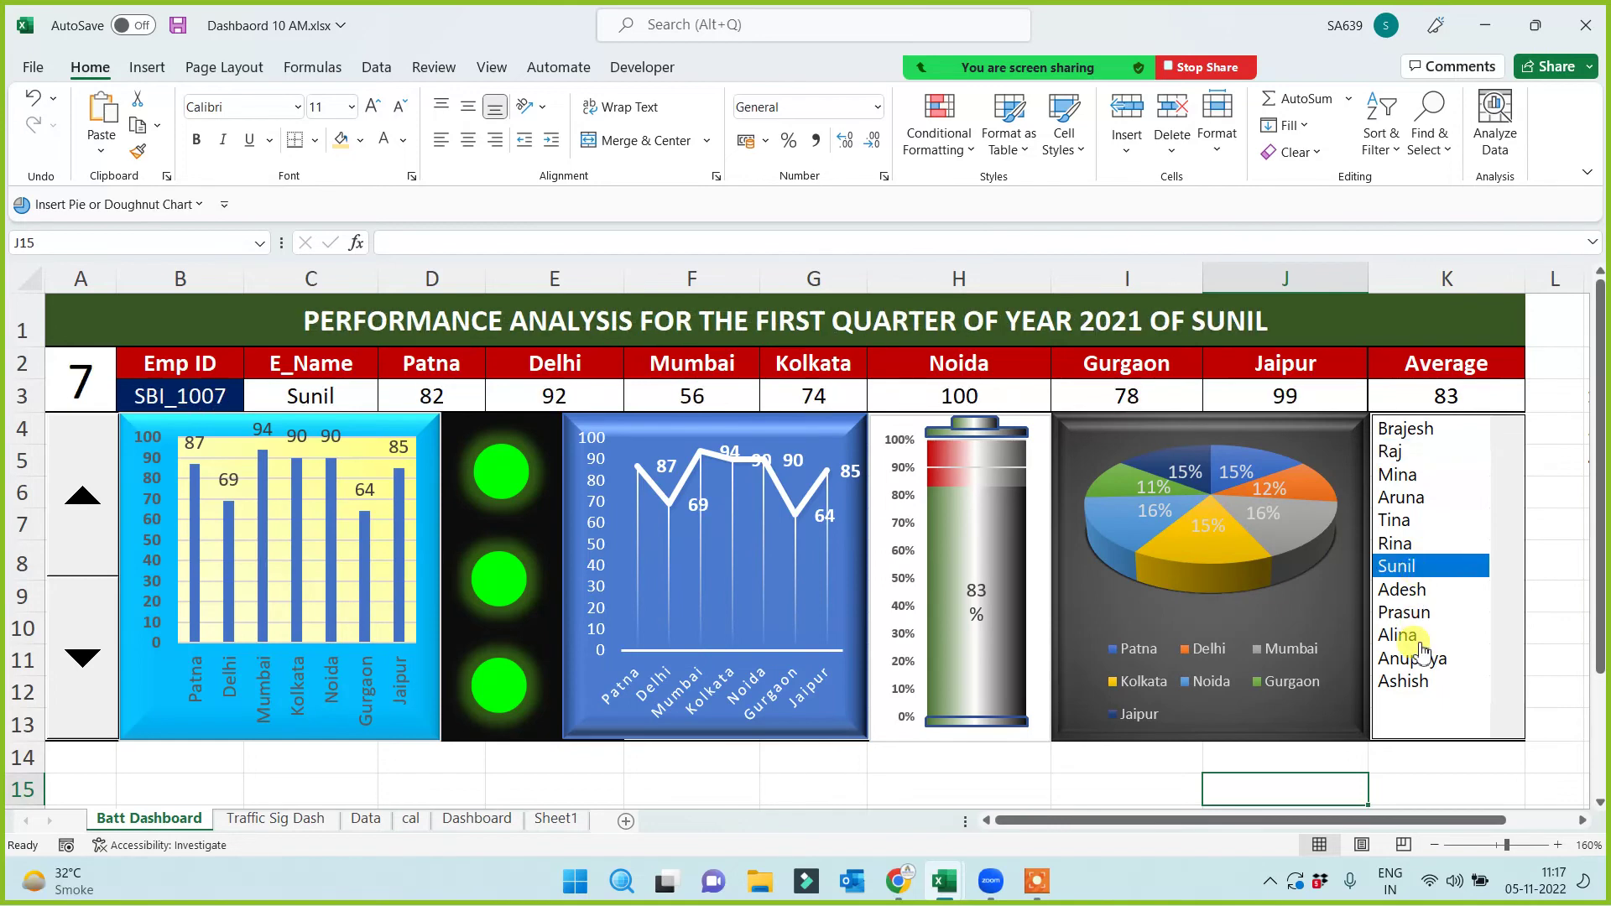
{"action": "left_click", "coordinate": [1426, 657]}
{"action": "left_click", "coordinate": [1424, 546]}
{"action": "left_click", "coordinate": [1399, 474]}
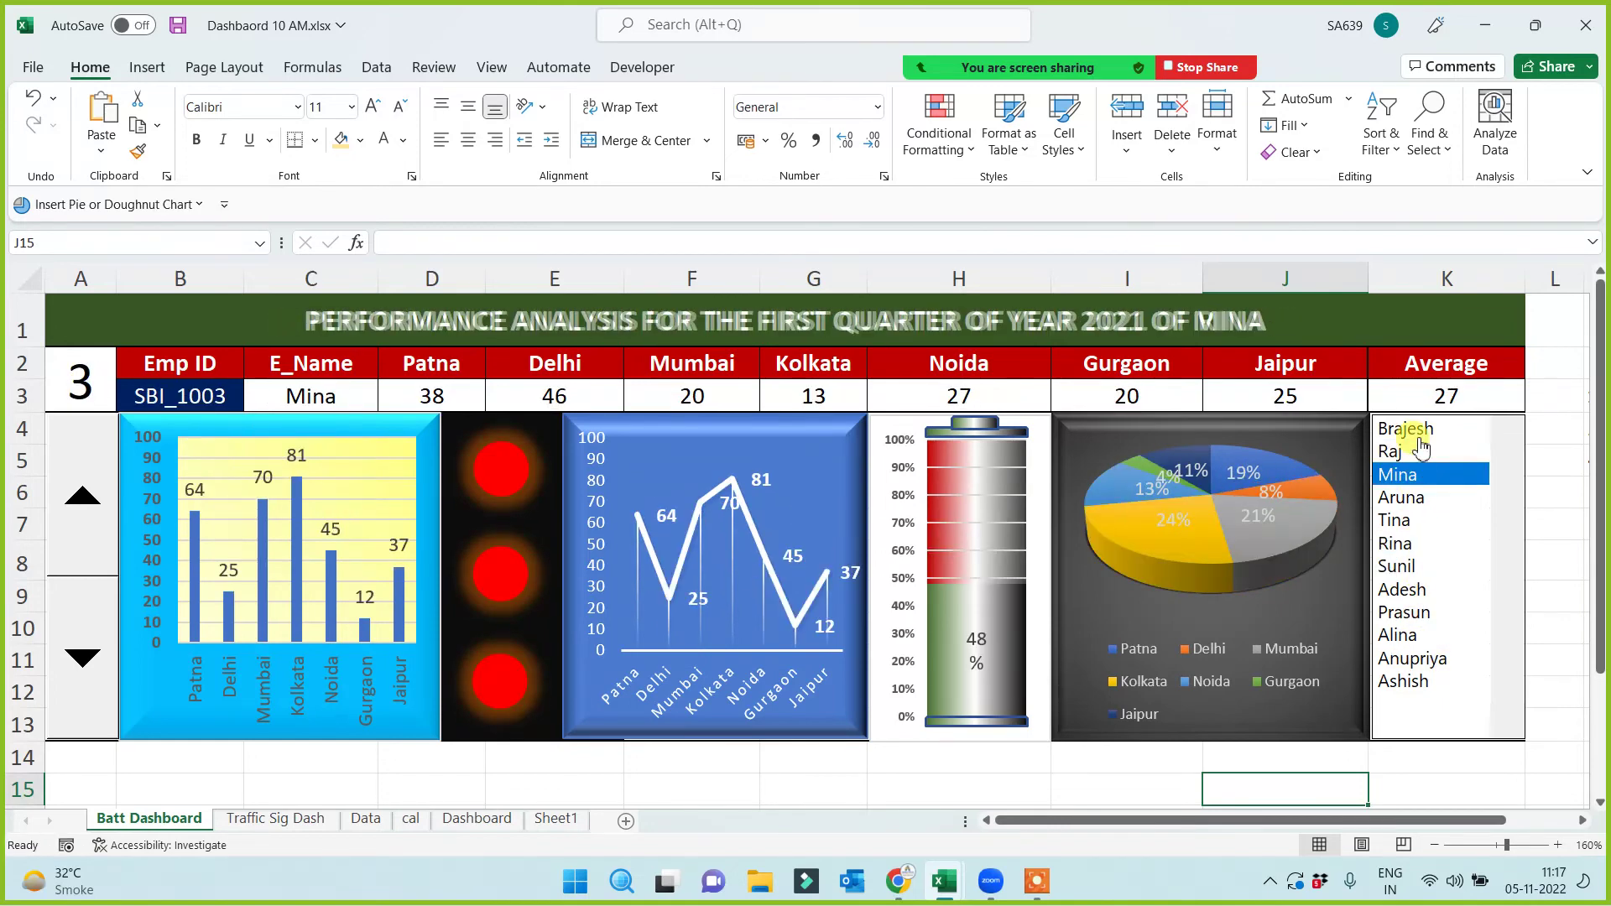
{"action": "left_click", "coordinate": [1403, 428]}
{"action": "left_click", "coordinate": [1427, 545]}
{"action": "left_click", "coordinate": [1426, 611]}
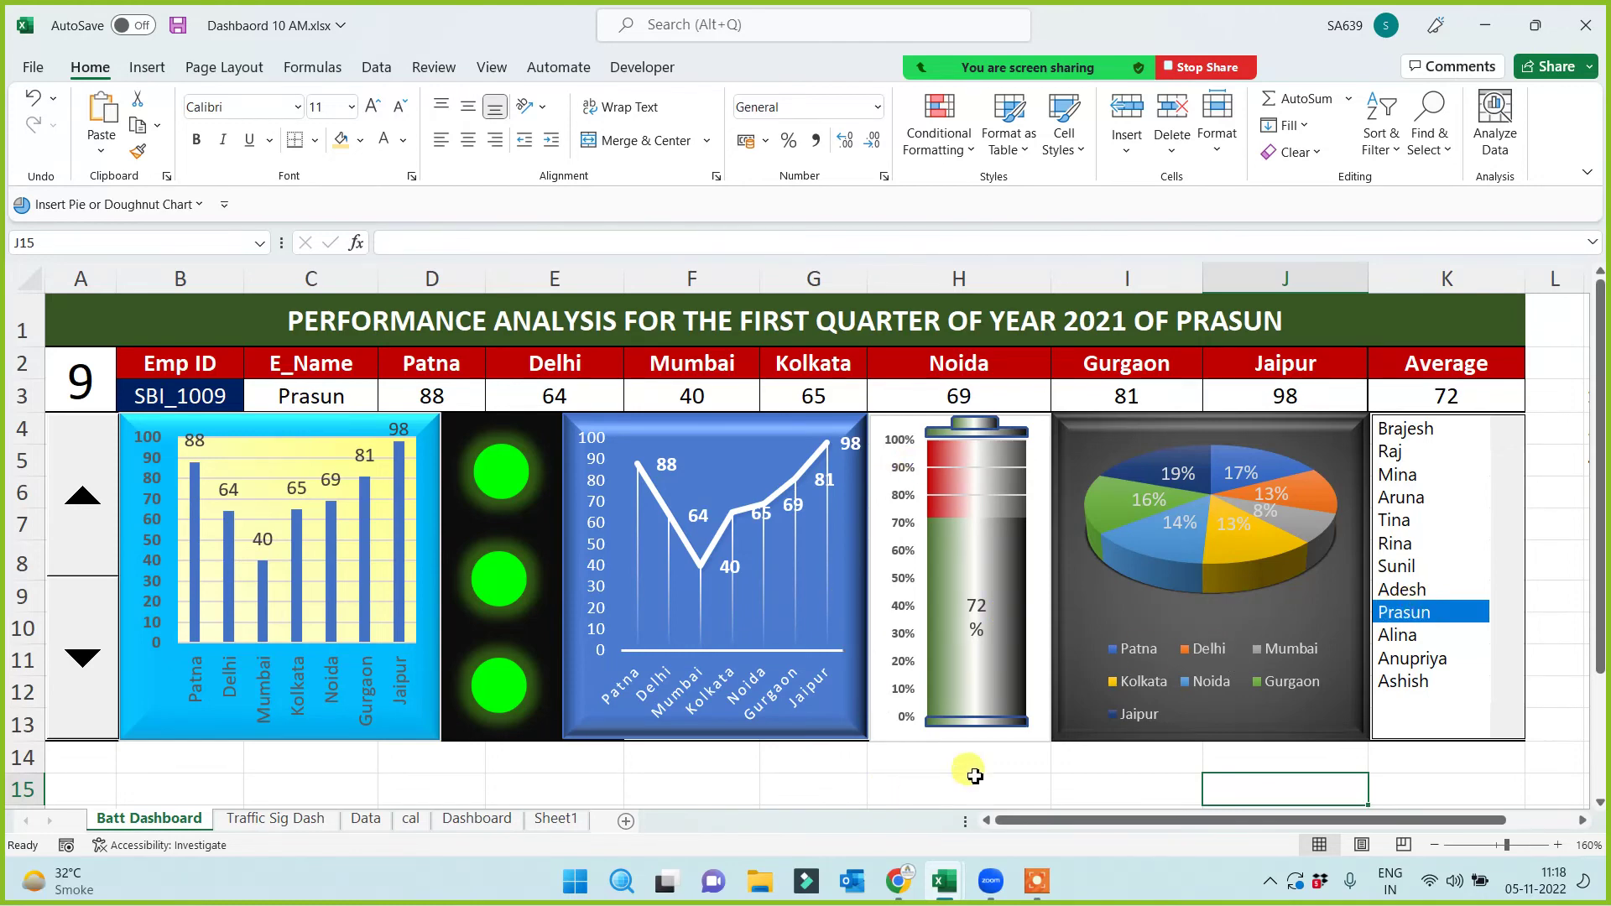
Choose employee 6 in the list box so the battery reads 51% with yellow lights
{"action": "left_click", "coordinate": [977, 765]}
{"action": "left_click", "coordinate": [1267, 770]}
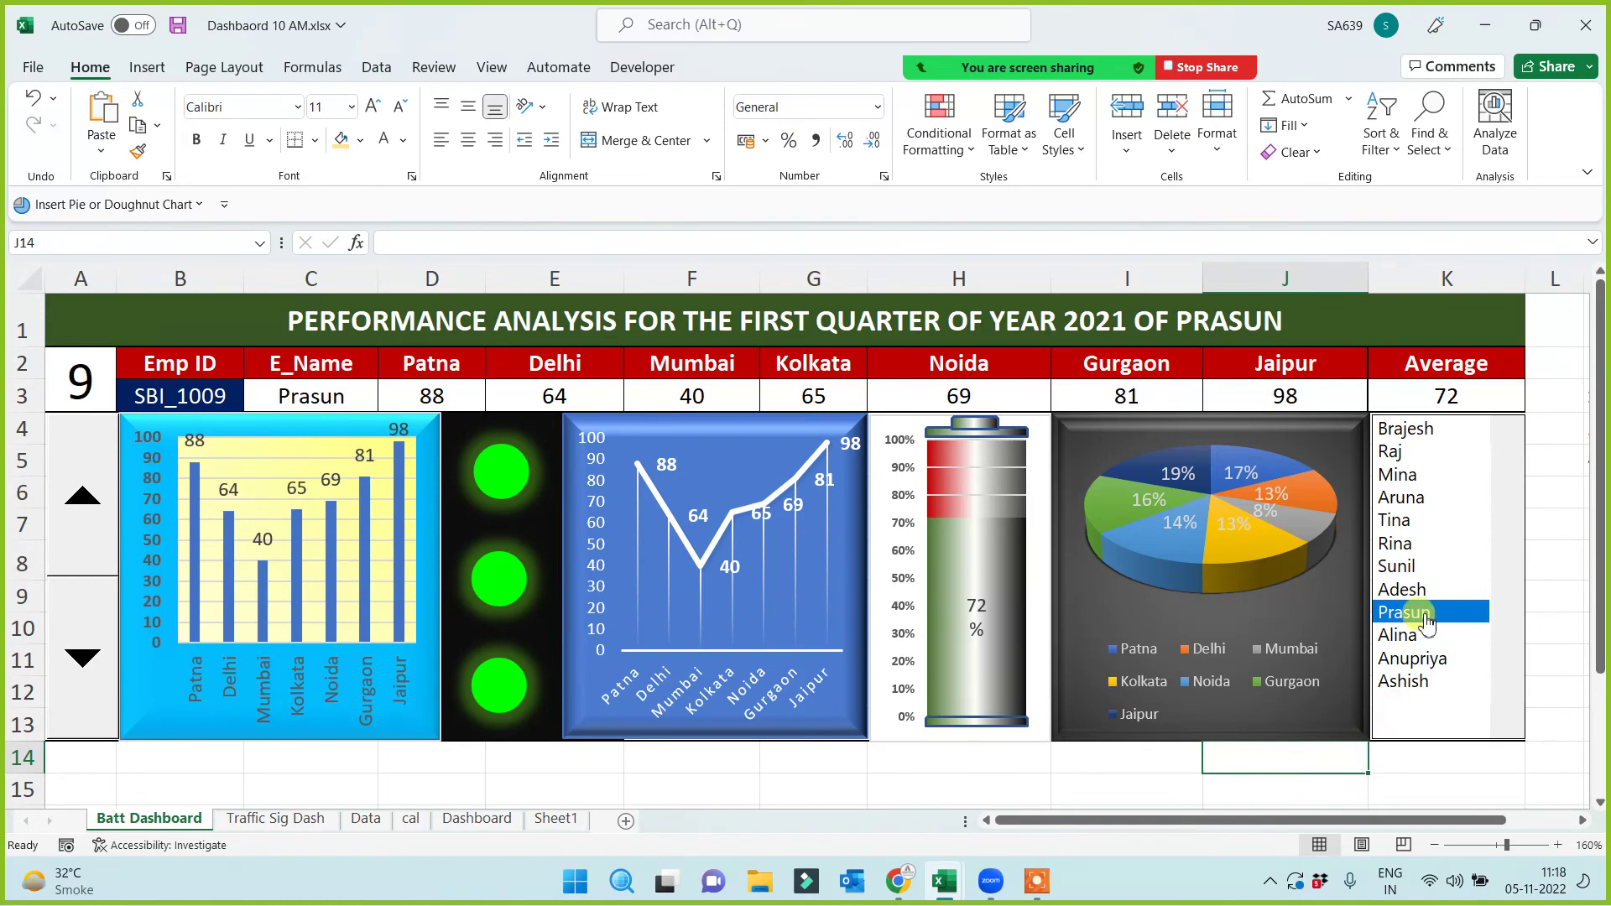
{"action": "left_click", "coordinate": [1418, 566]}
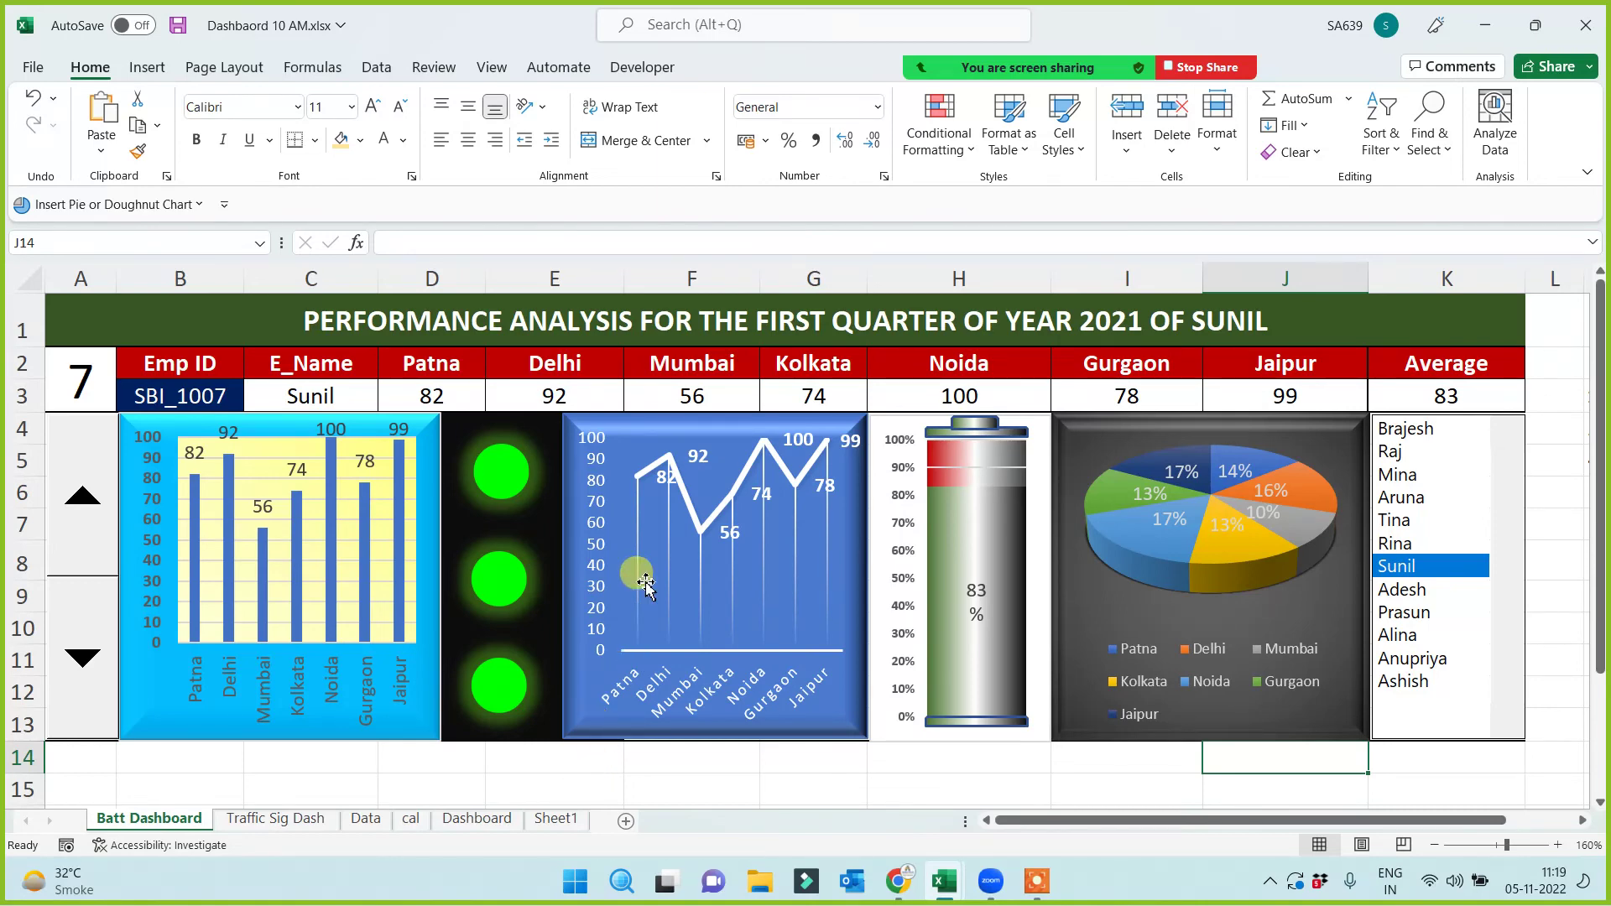
{"action": "left_click", "coordinate": [1426, 475]}
{"action": "left_click", "coordinate": [1417, 545]}
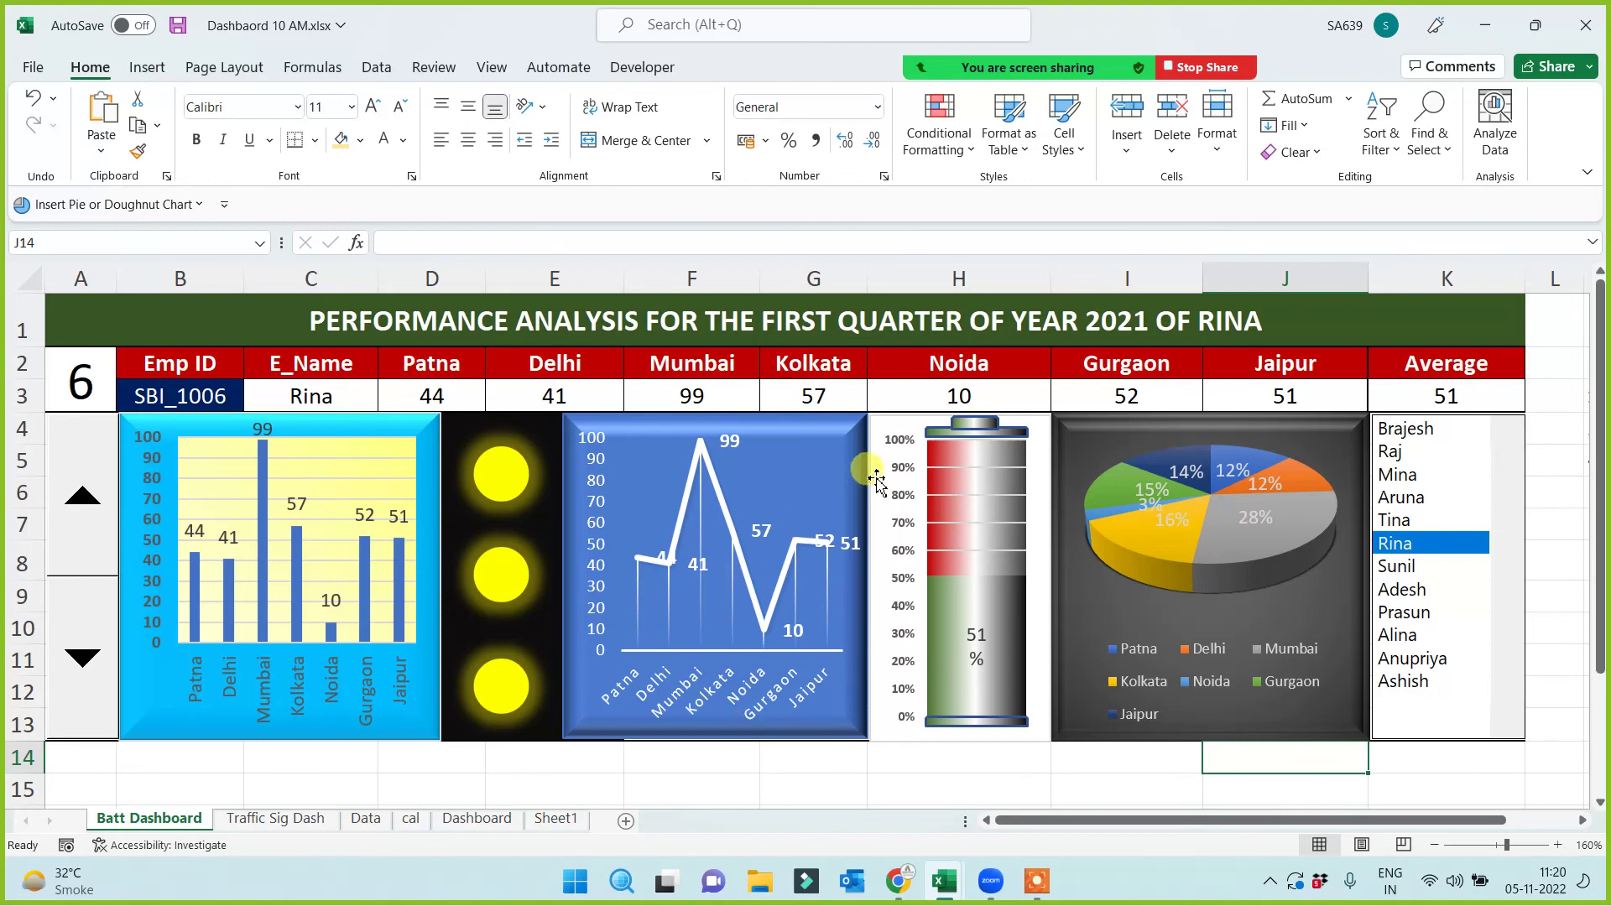
{"action": "left_click", "coordinate": [905, 690]}
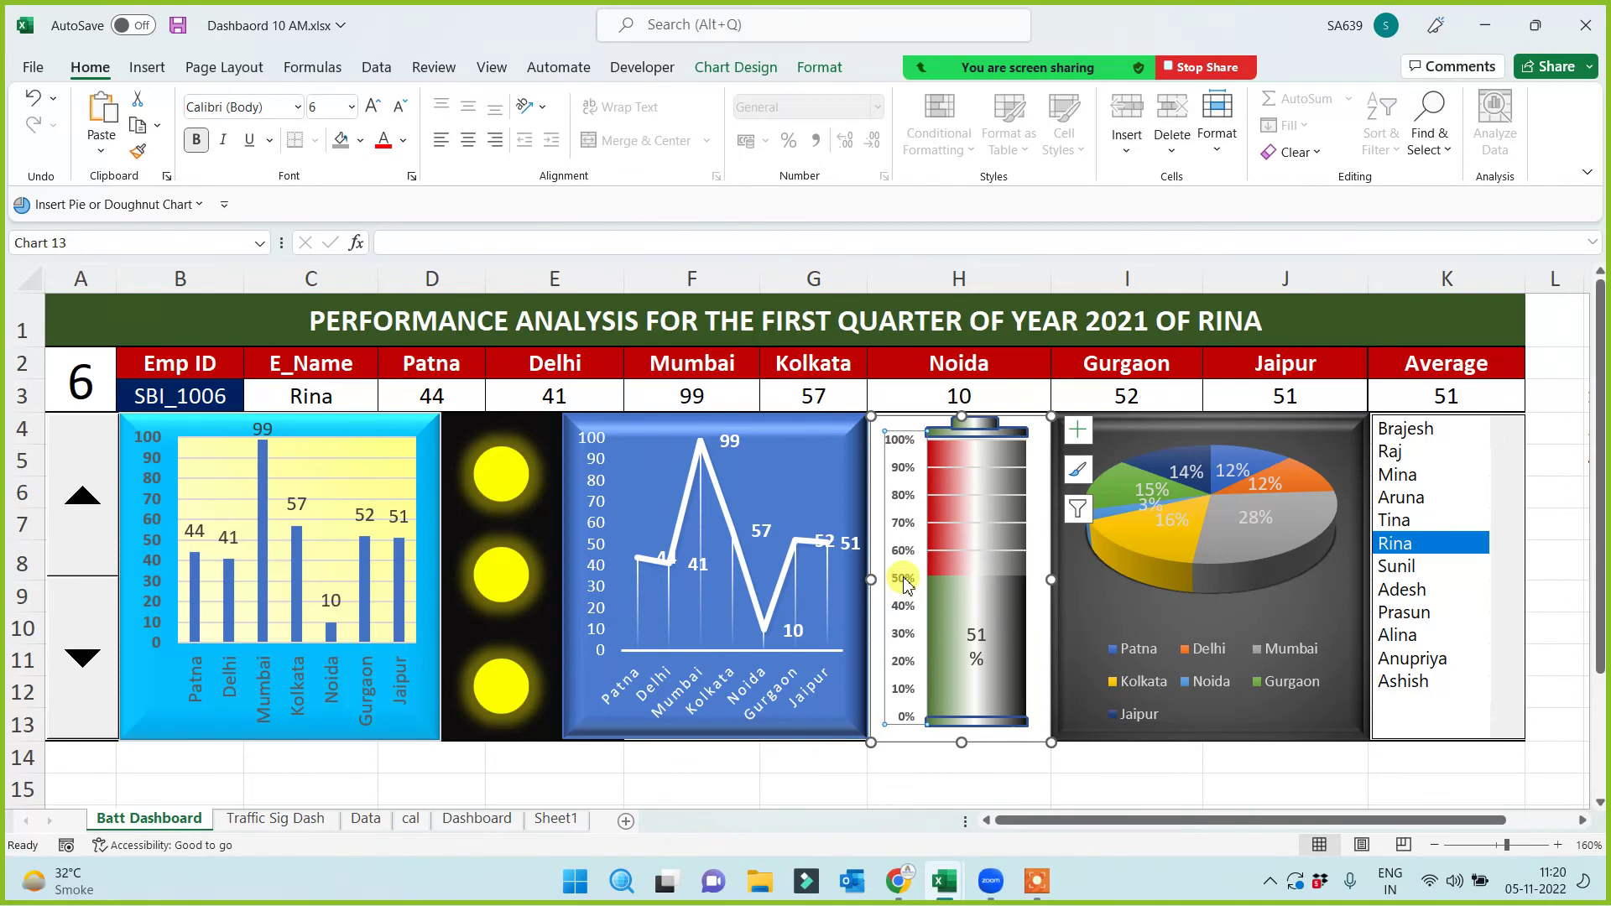
Delete the battery chart's percentage value axis
{"action": "left_click", "coordinate": [874, 771]}
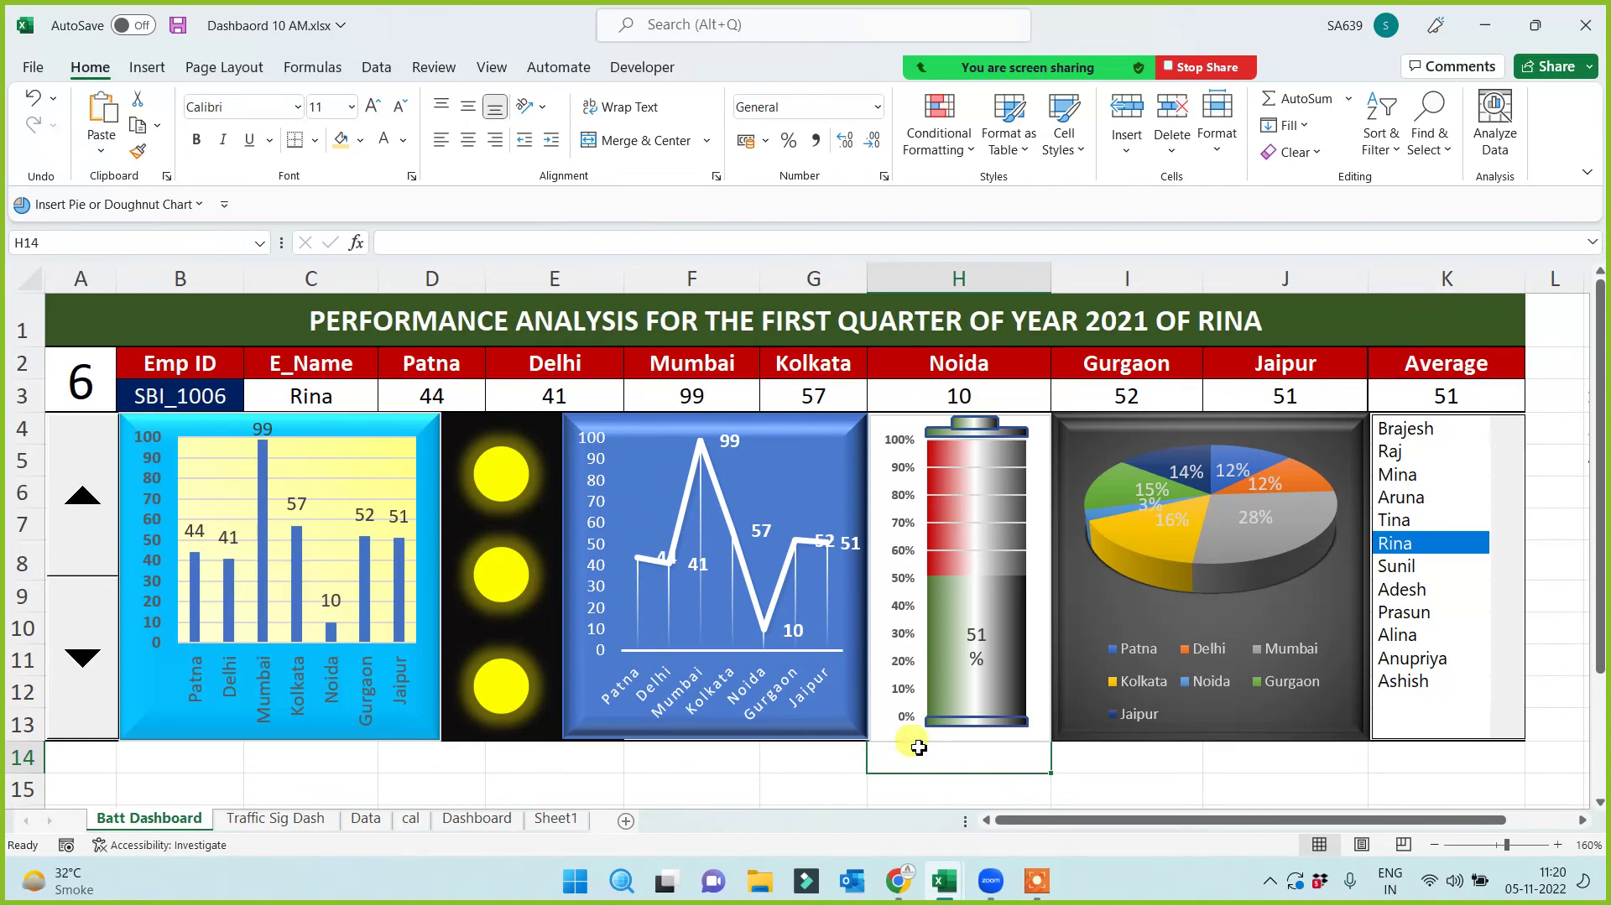
{"action": "left_click", "coordinate": [904, 667]}
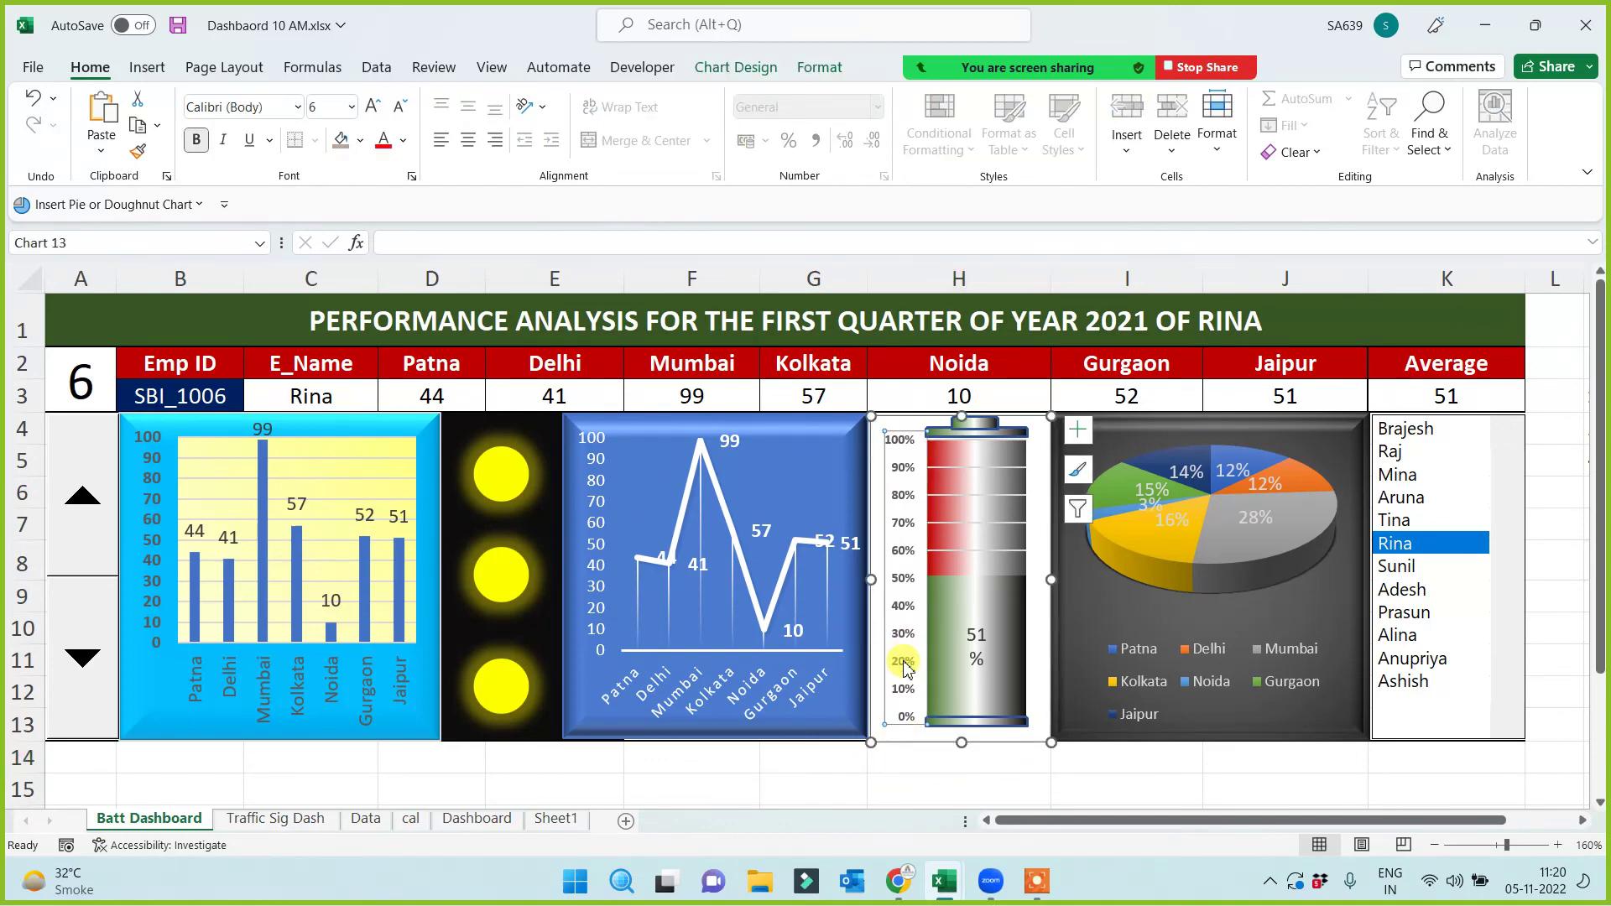
{"action": "right_click", "coordinate": [905, 667]}
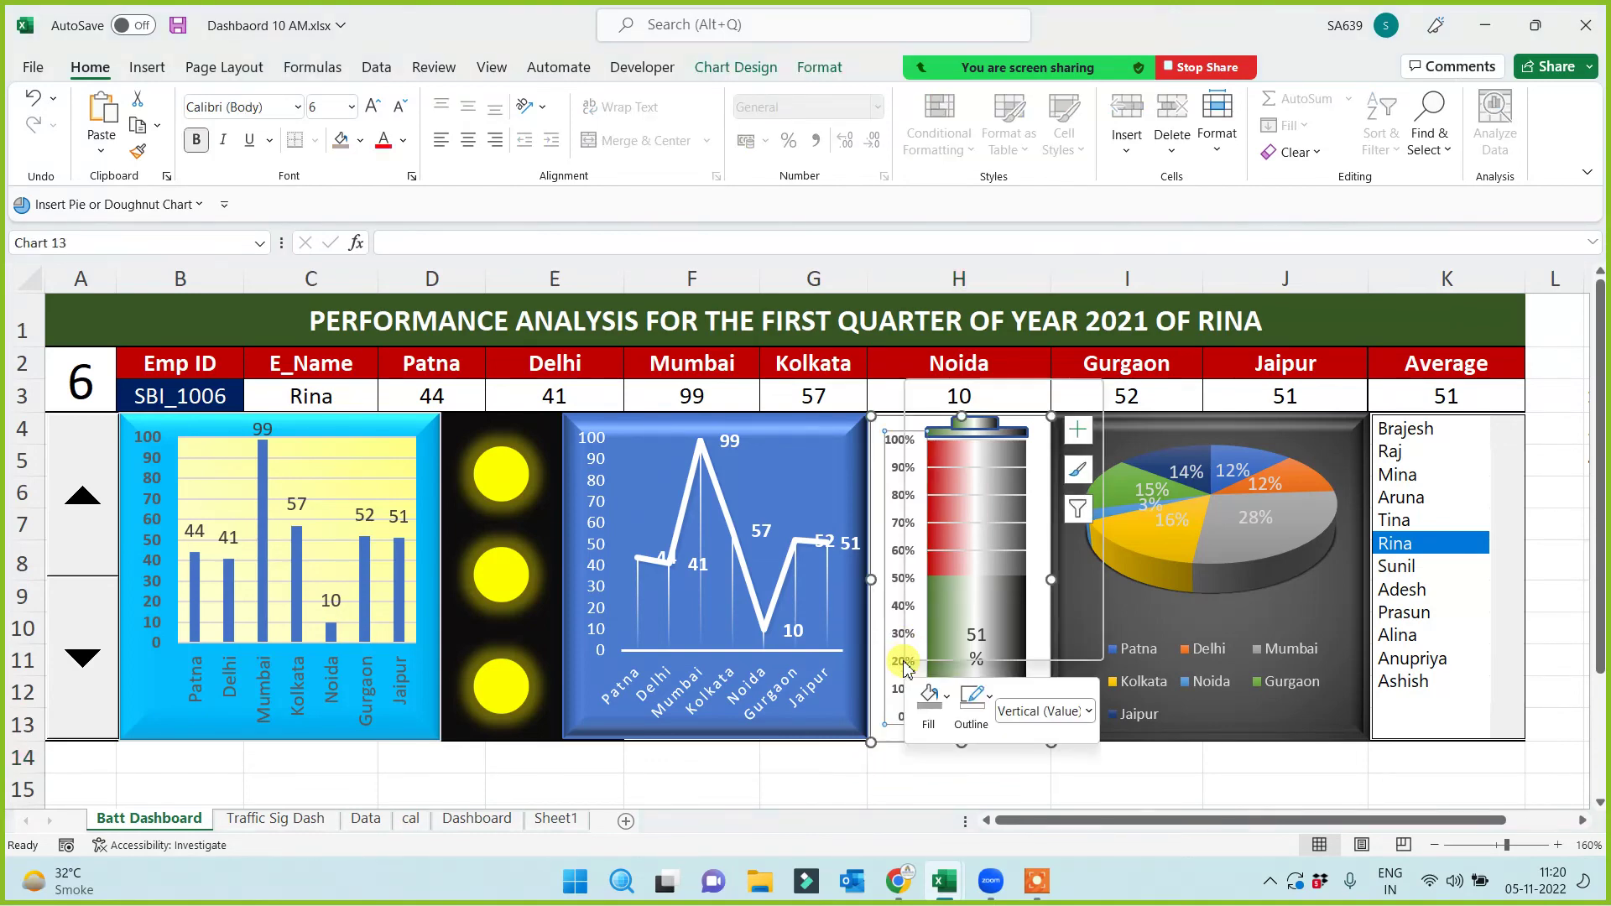
{"action": "left_click", "coordinate": [905, 797]}
{"action": "key", "text": "Delete"}
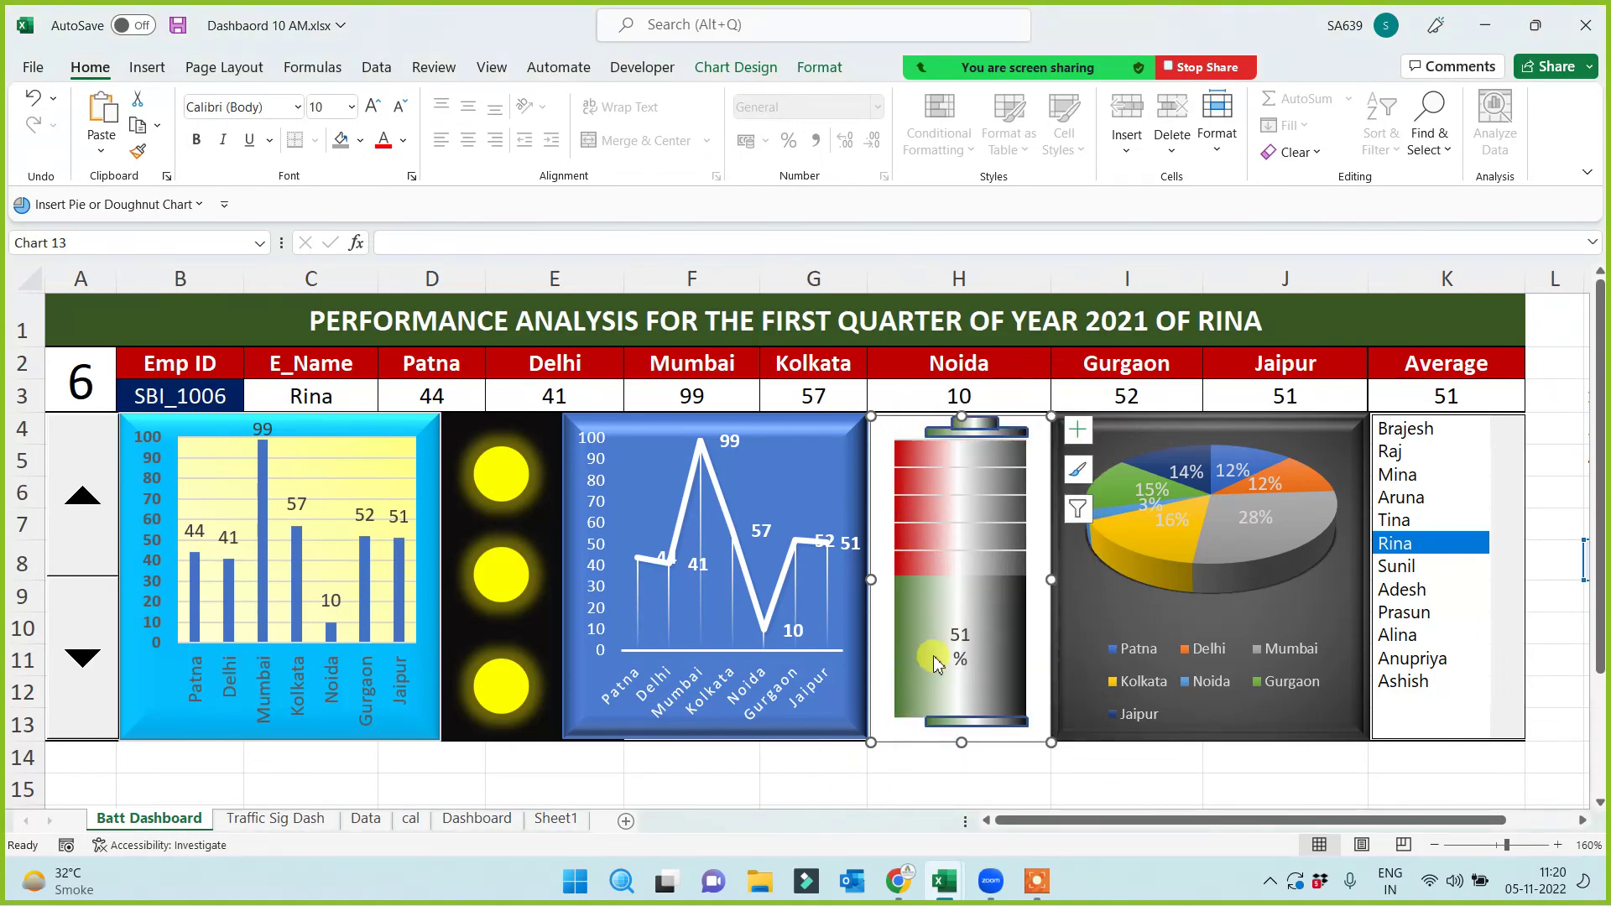
Check that the snipped top cap and terminal nub sit aligned on the battery's top edge
{"action": "left_click", "coordinate": [948, 723]}
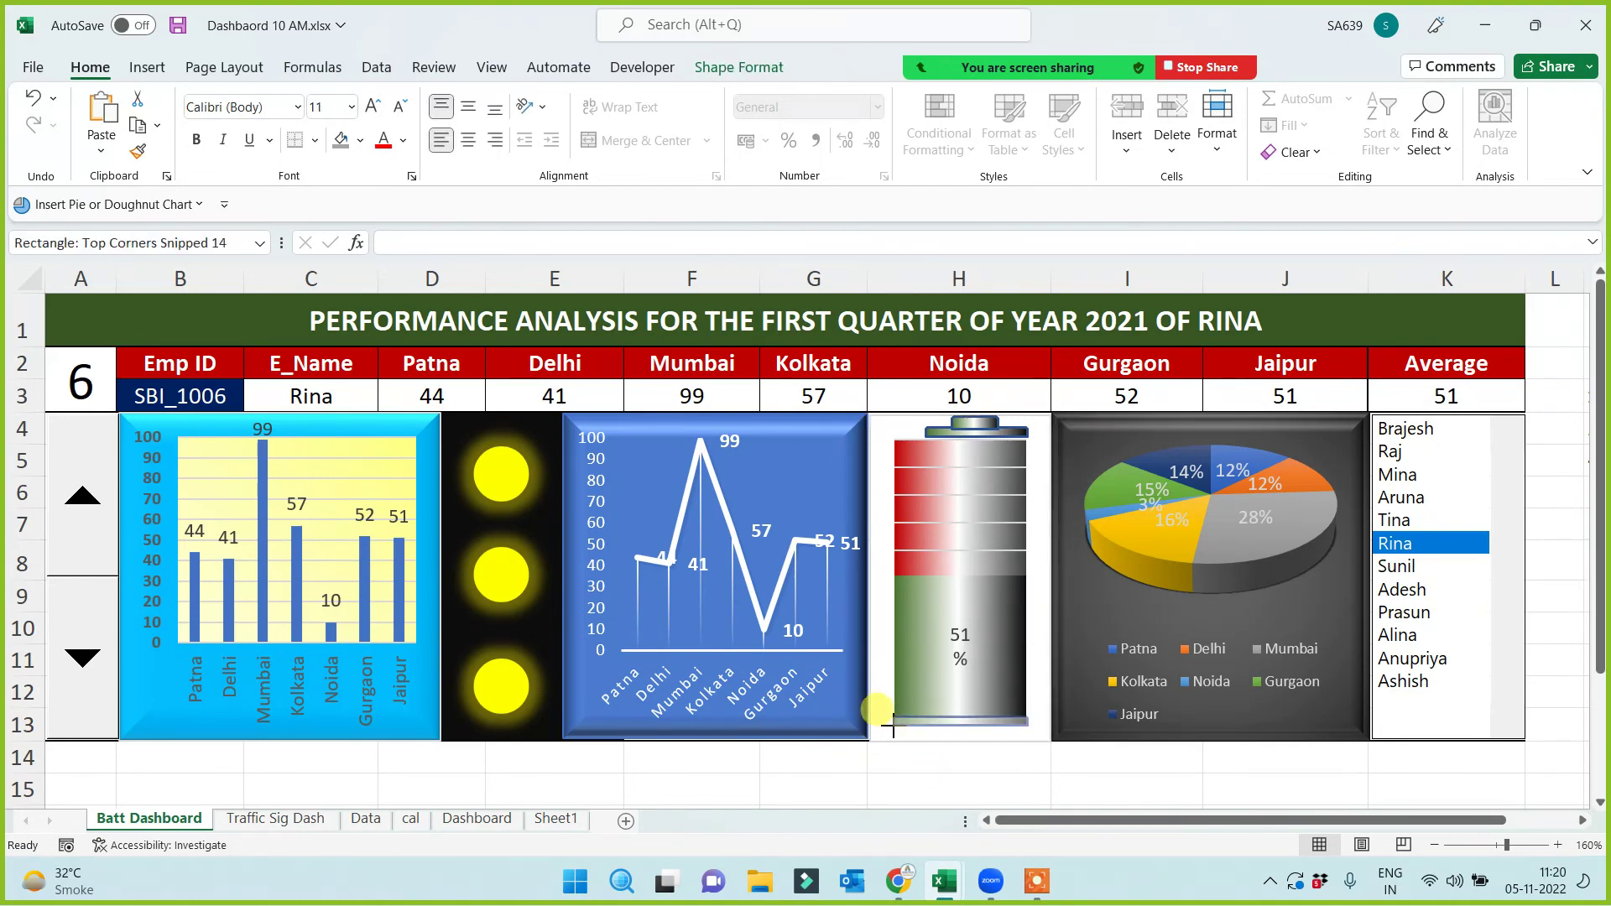
{"action": "left_click_drag", "start_coordinate": [893, 726], "coordinate": [893, 726]}
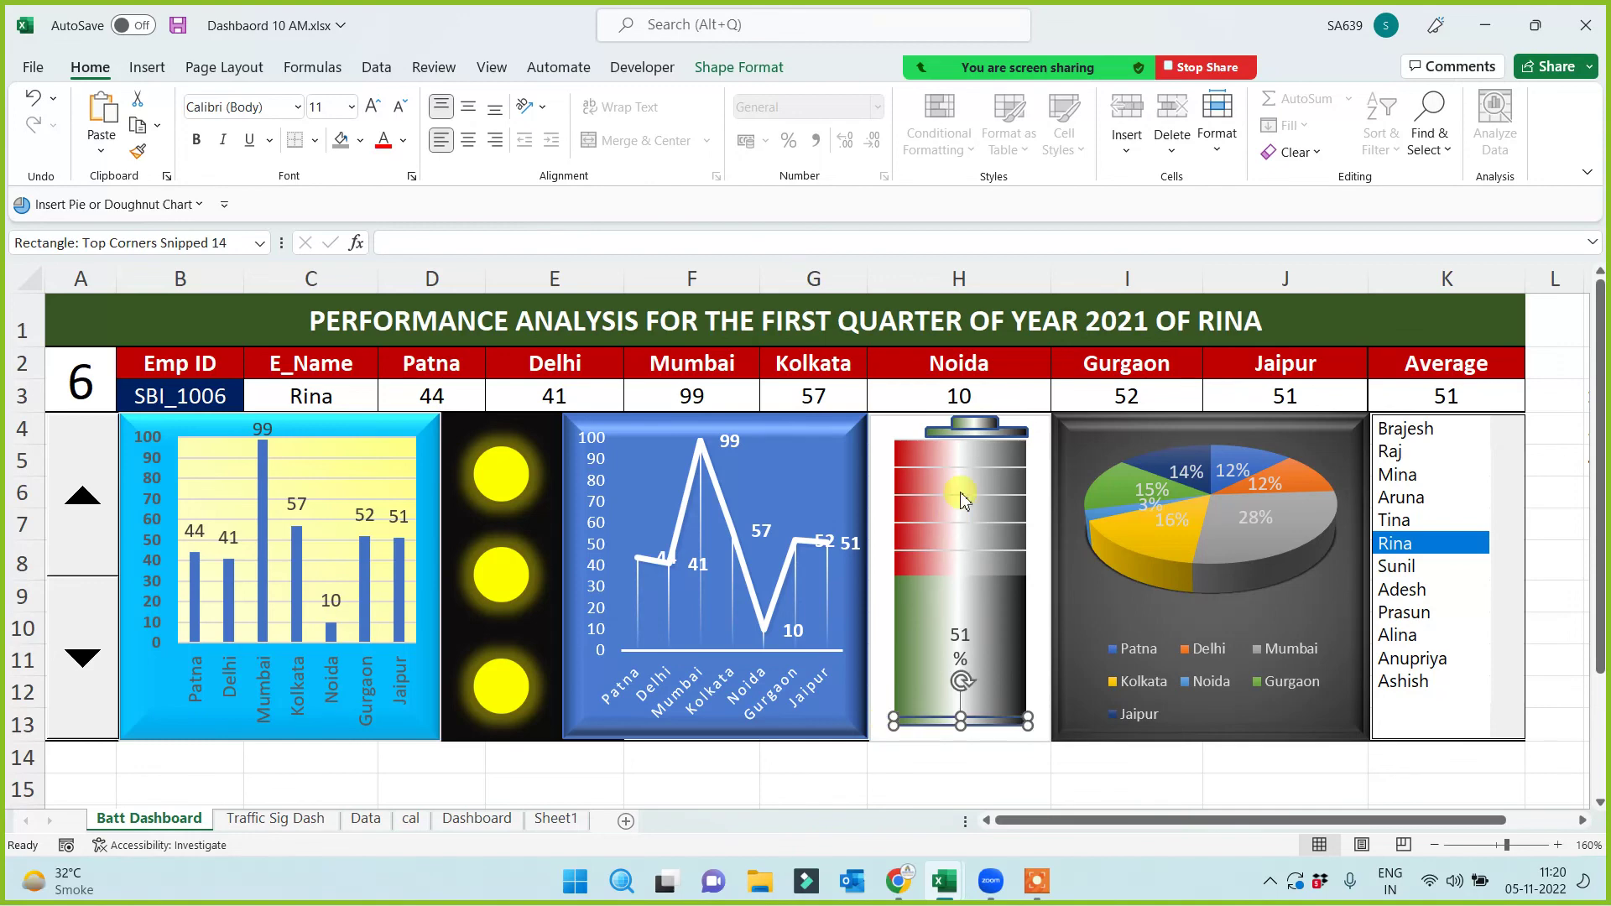
{"action": "left_click", "coordinate": [942, 441]}
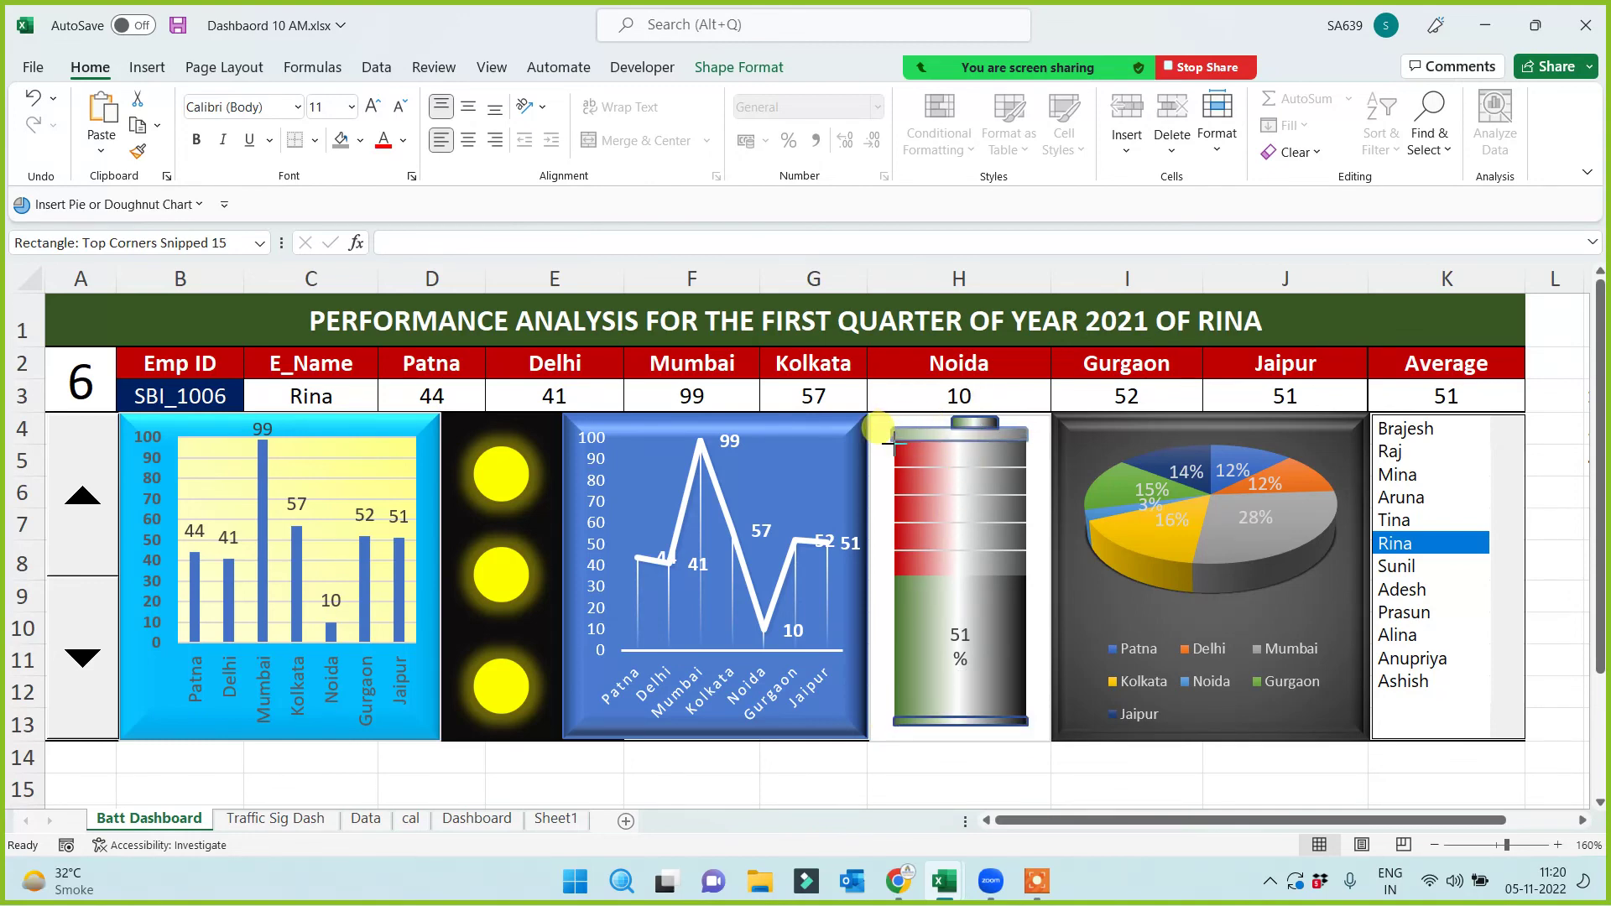
{"action": "left_click", "coordinate": [892, 441]}
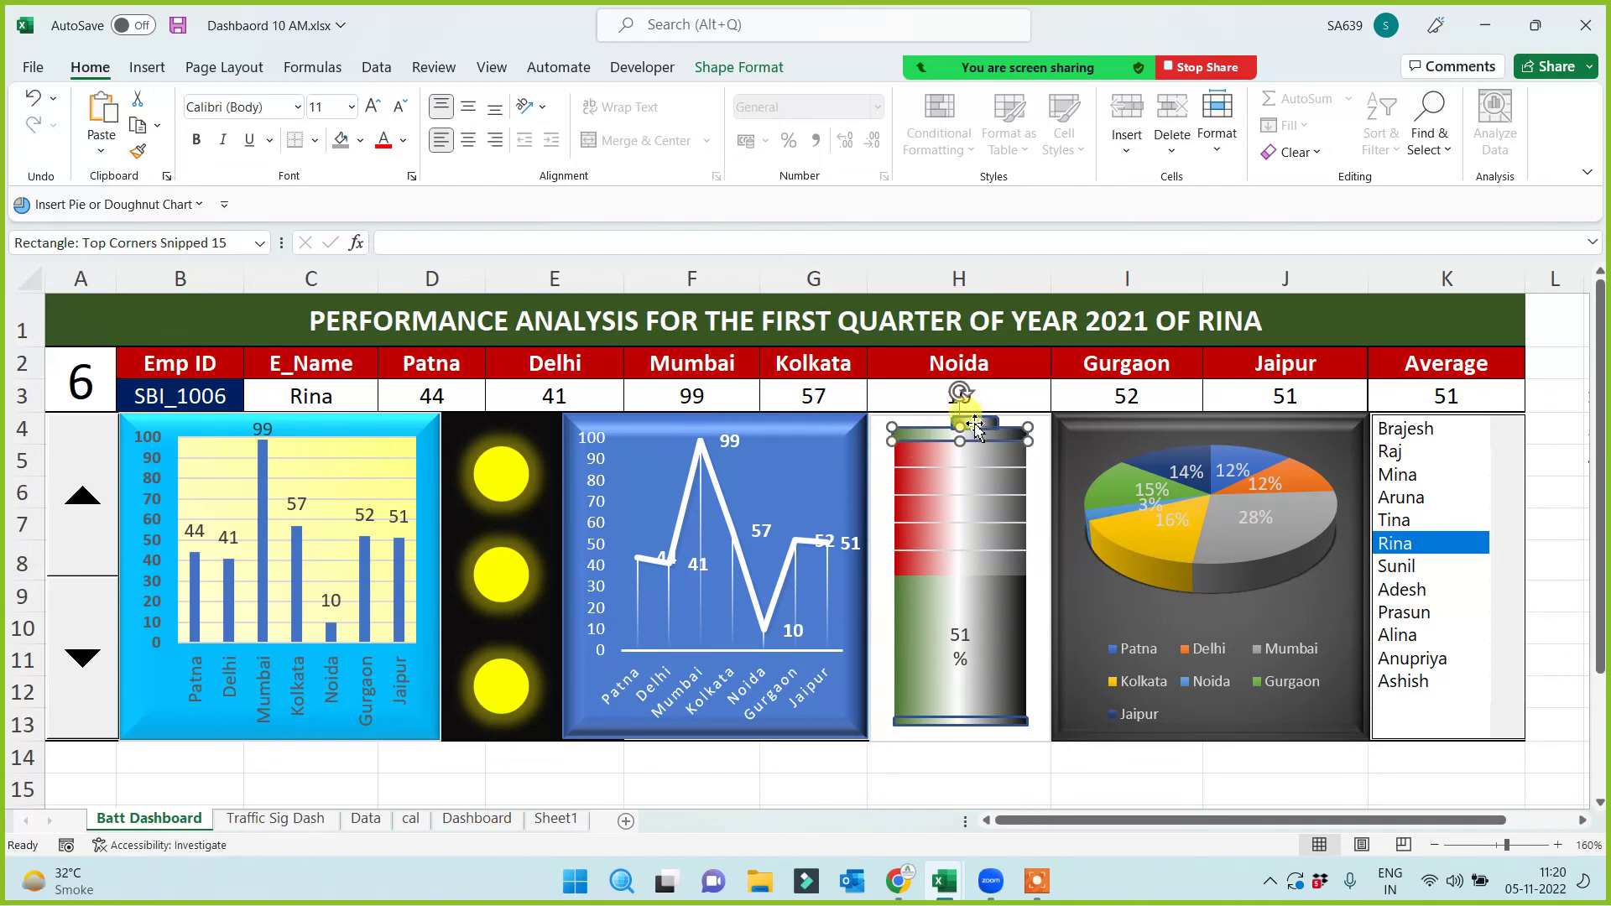
{"action": "left_click", "coordinate": [931, 432]}
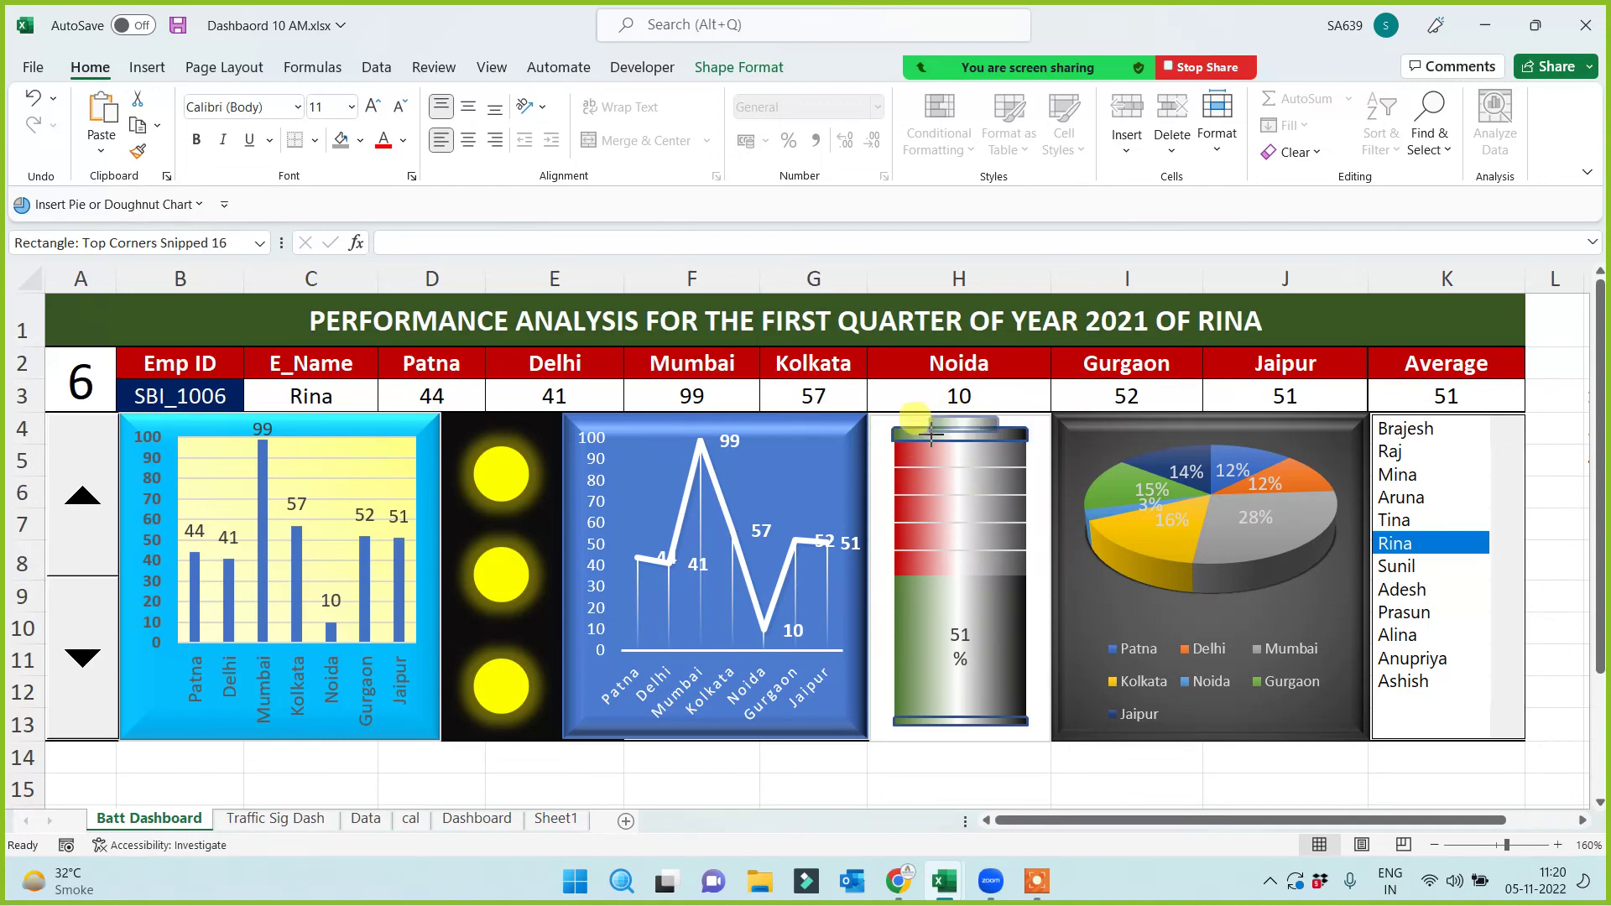
{"action": "left_click", "coordinate": [923, 432]}
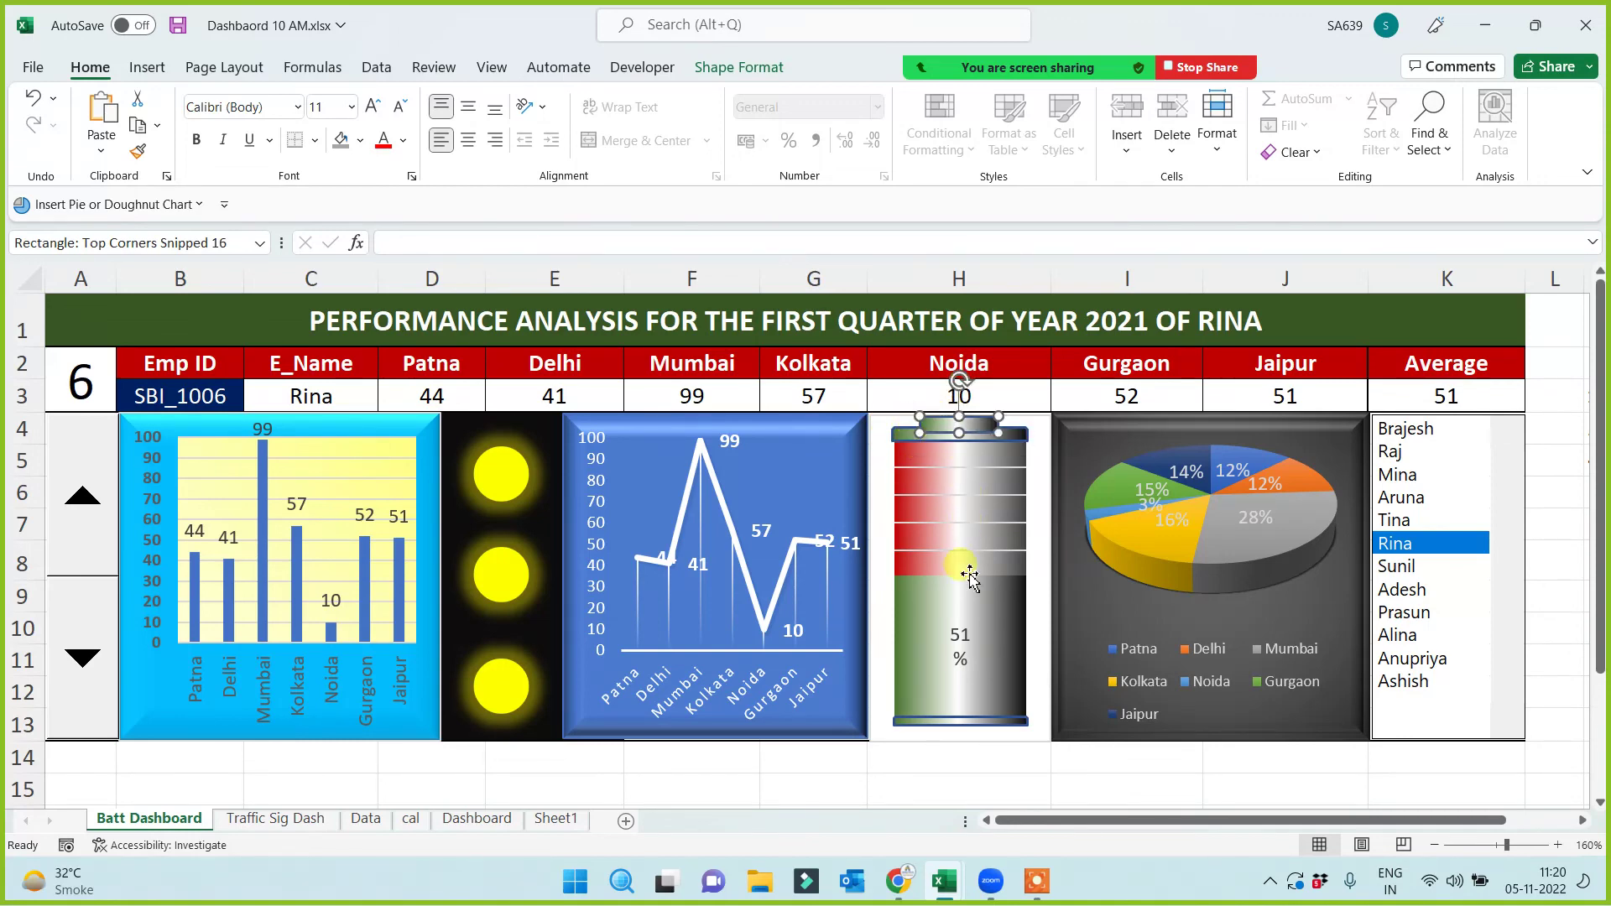
{"action": "left_click", "coordinate": [948, 755]}
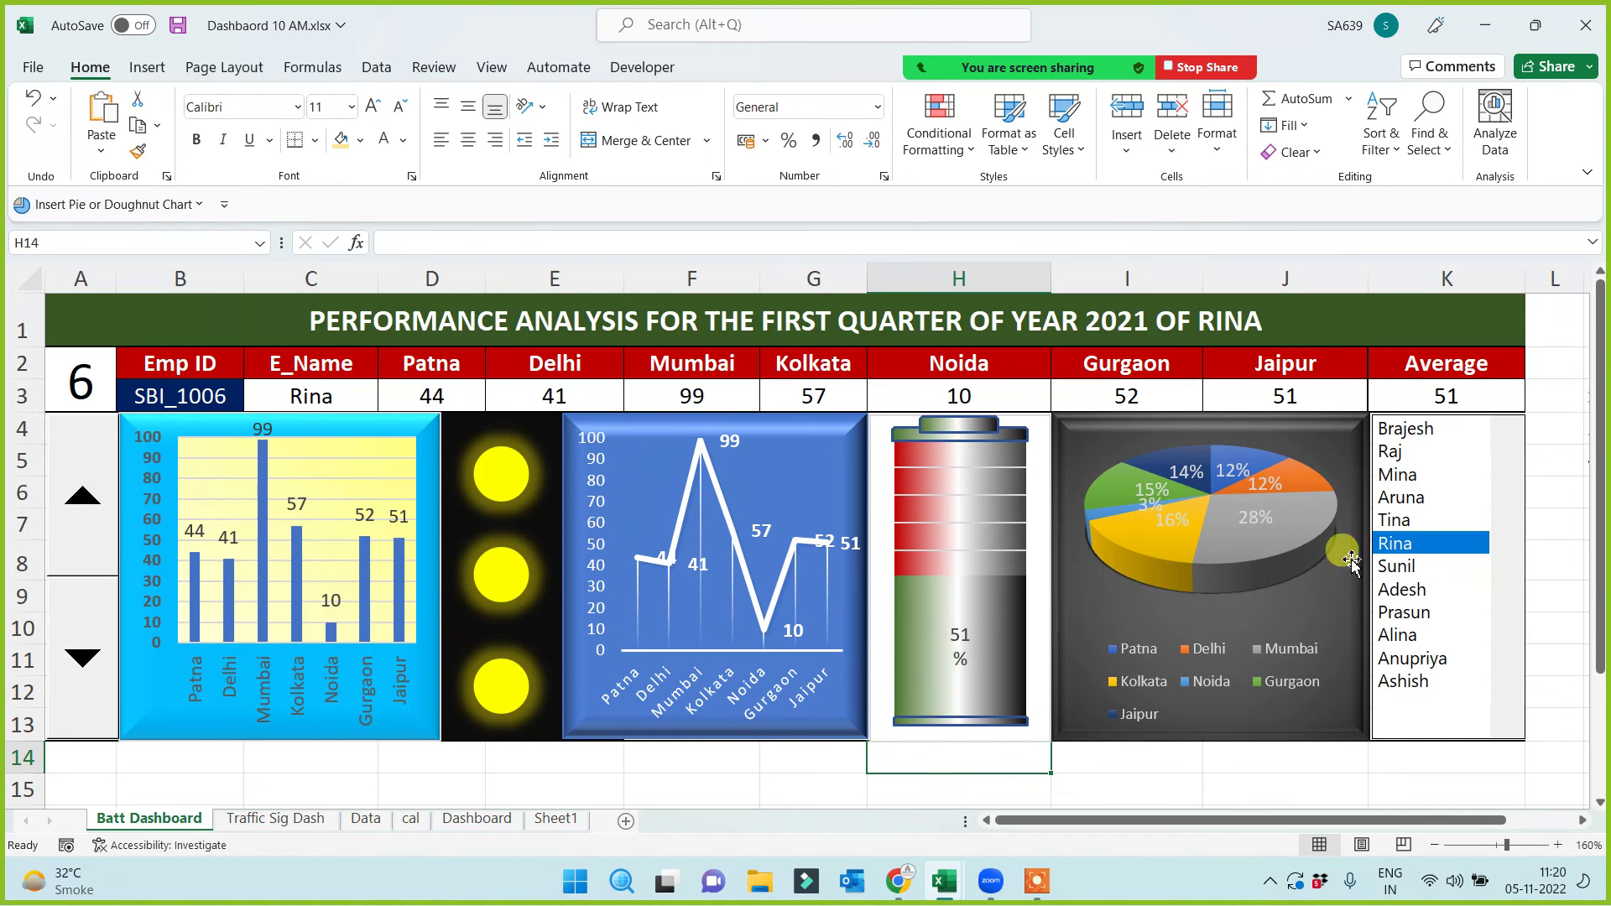
Pick the tenth employee in the list box so the gauge reads 72%
{"action": "left_click", "coordinate": [1392, 520]}
{"action": "left_click", "coordinate": [1392, 474]}
{"action": "left_click", "coordinate": [1416, 589]}
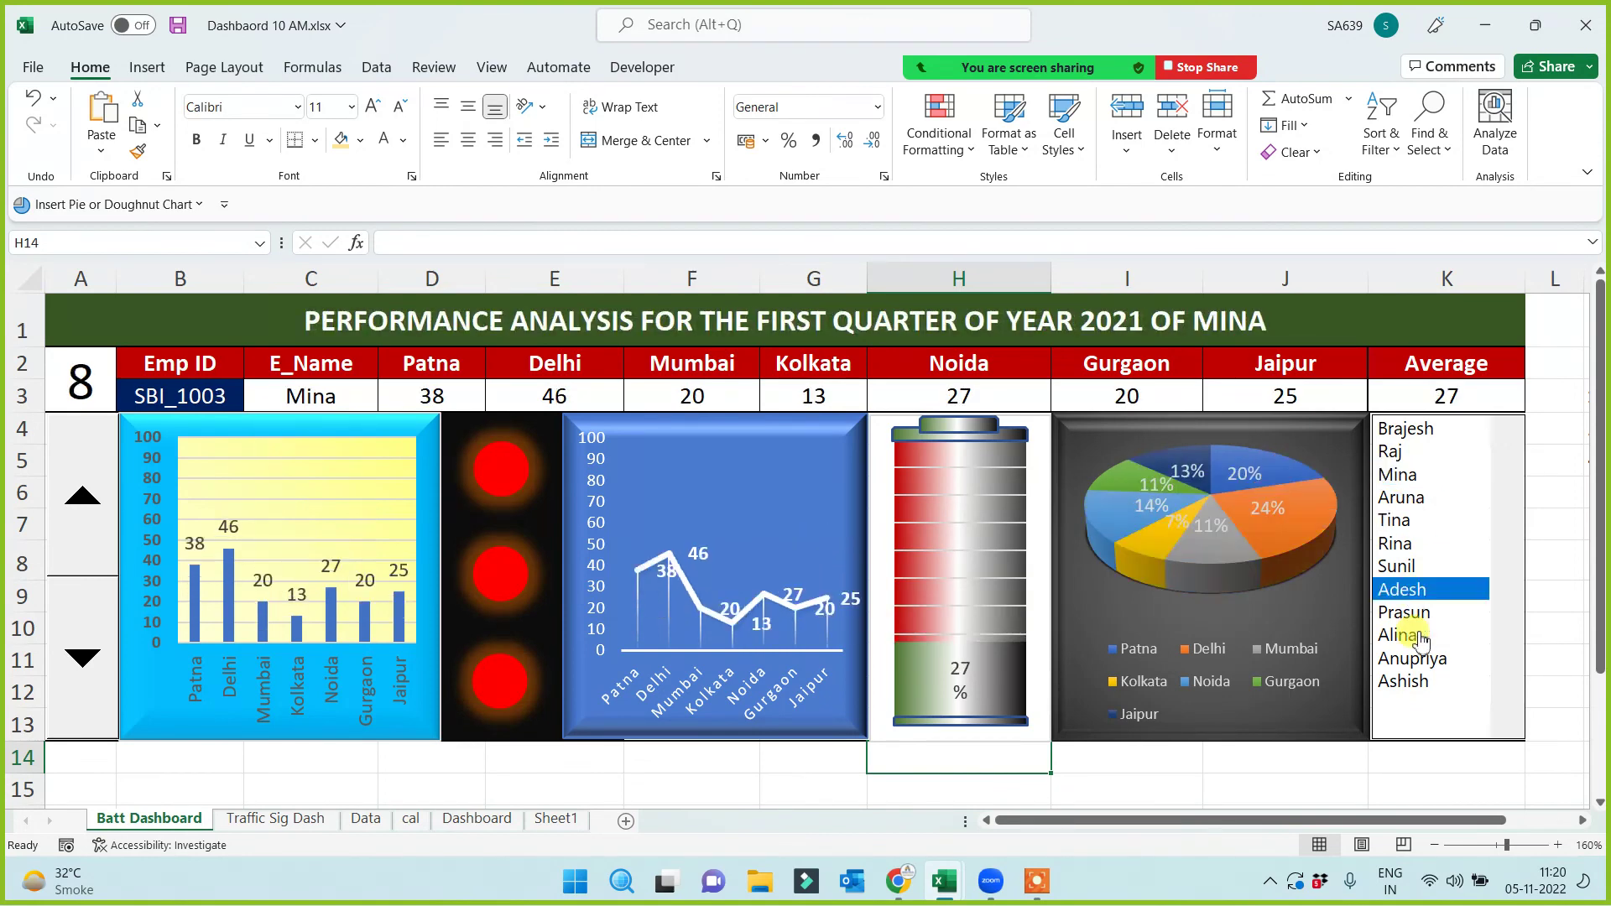
{"action": "left_click", "coordinate": [1418, 636]}
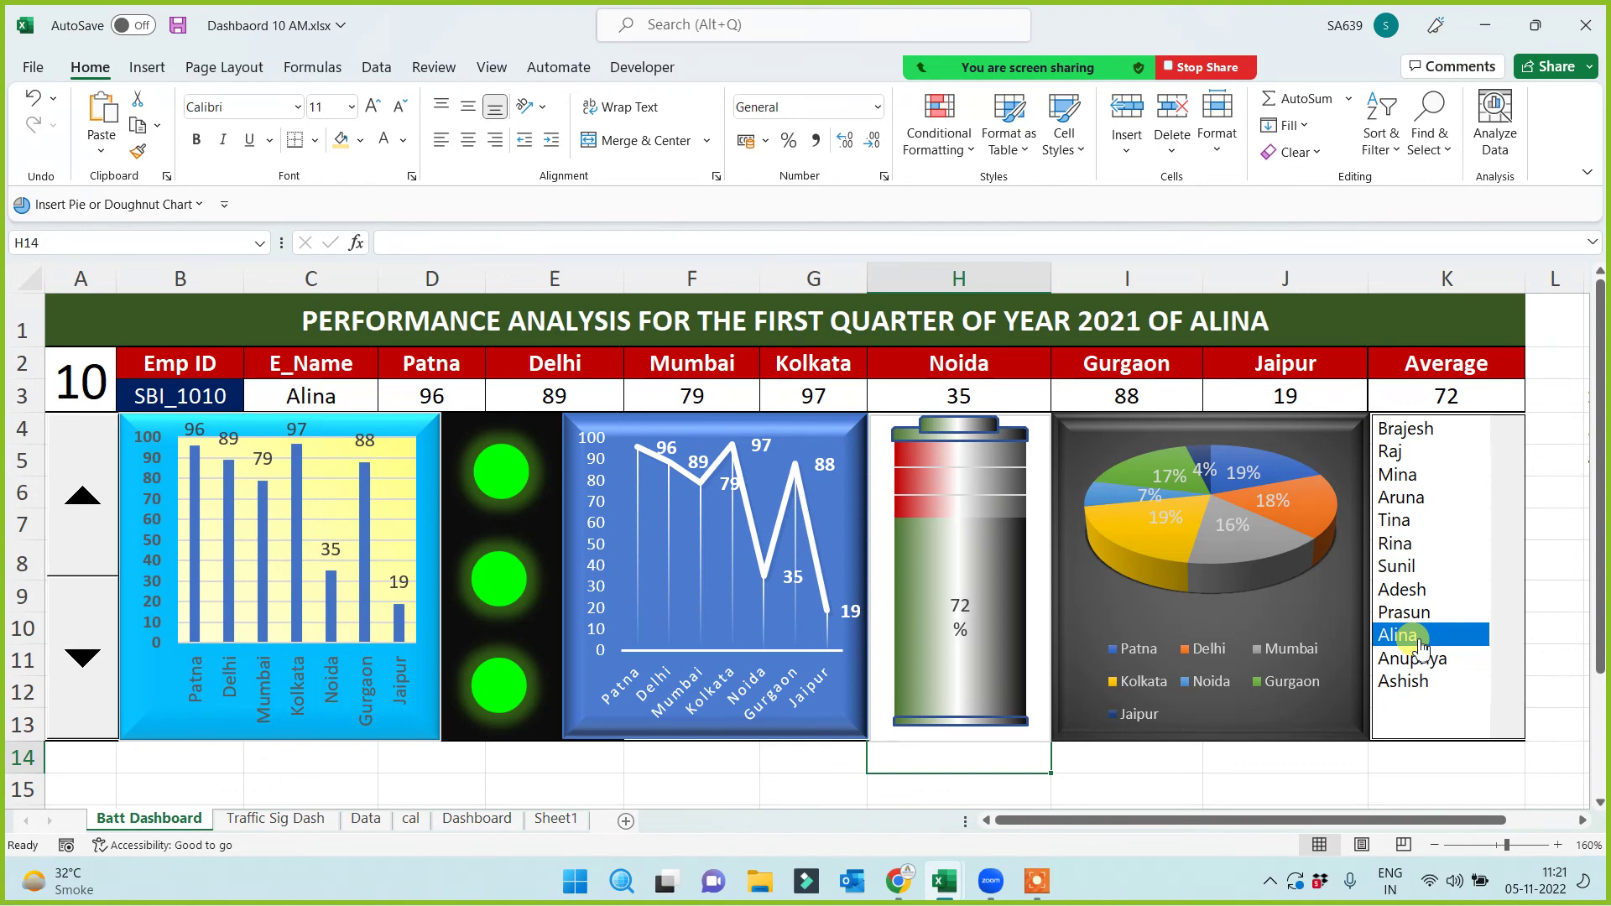
Compare the figures with the Data sheet and browser reference, then return to Batt Dashboard
{"action": "key", "text": "ctrl+Page_Down"}
{"action": "key", "text": "ctrl+Page_Down"}
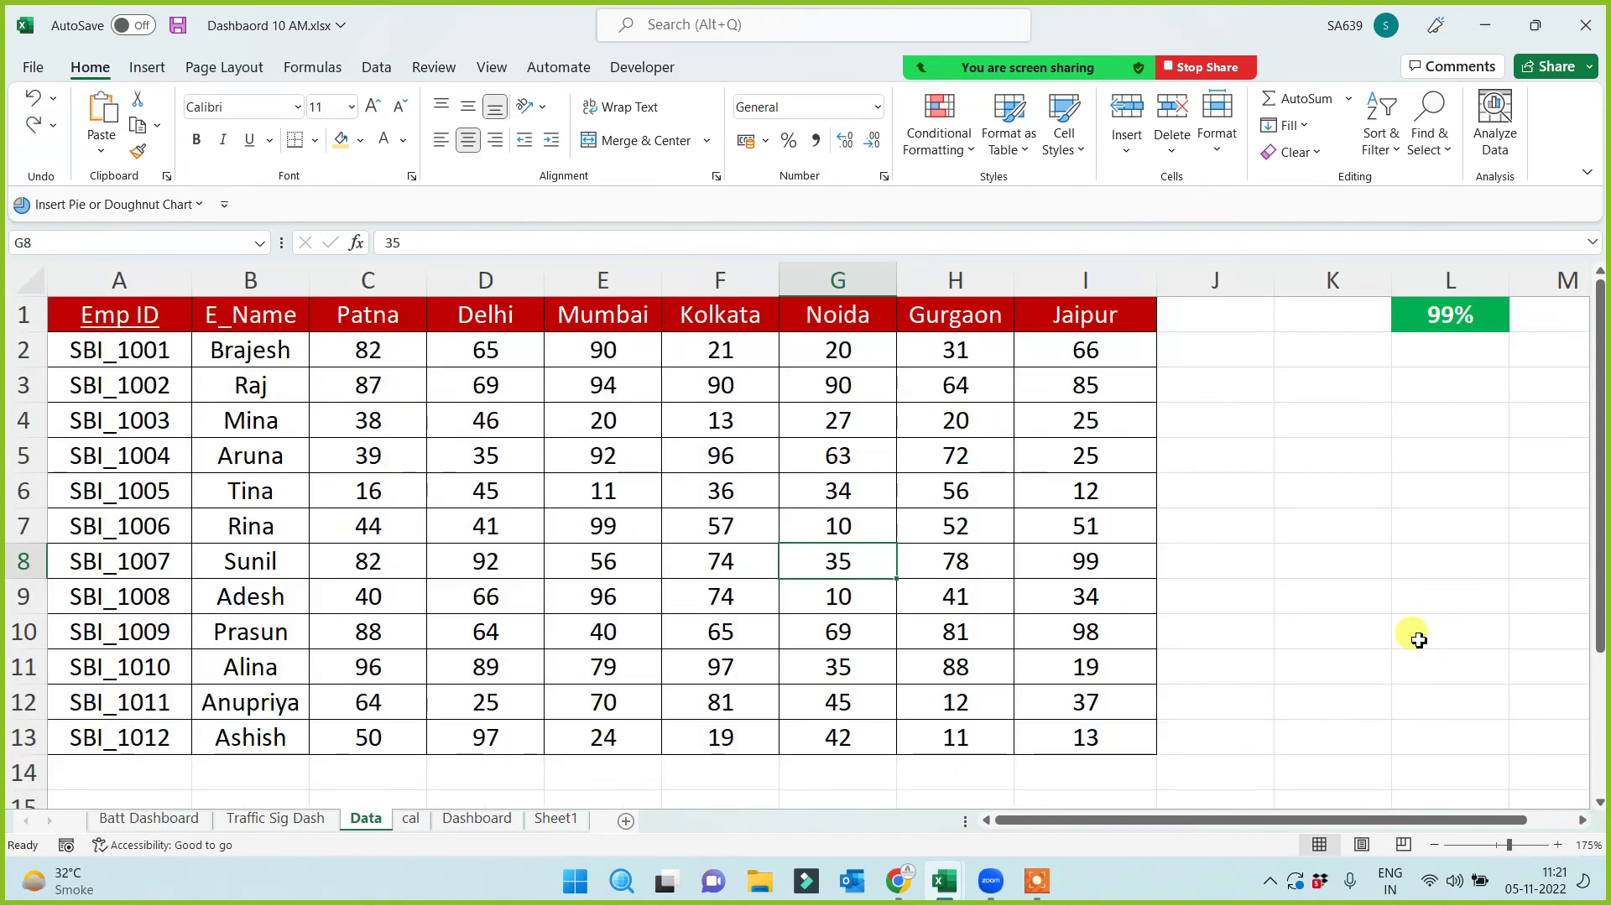
{"action": "key", "text": "alt+Tab"}
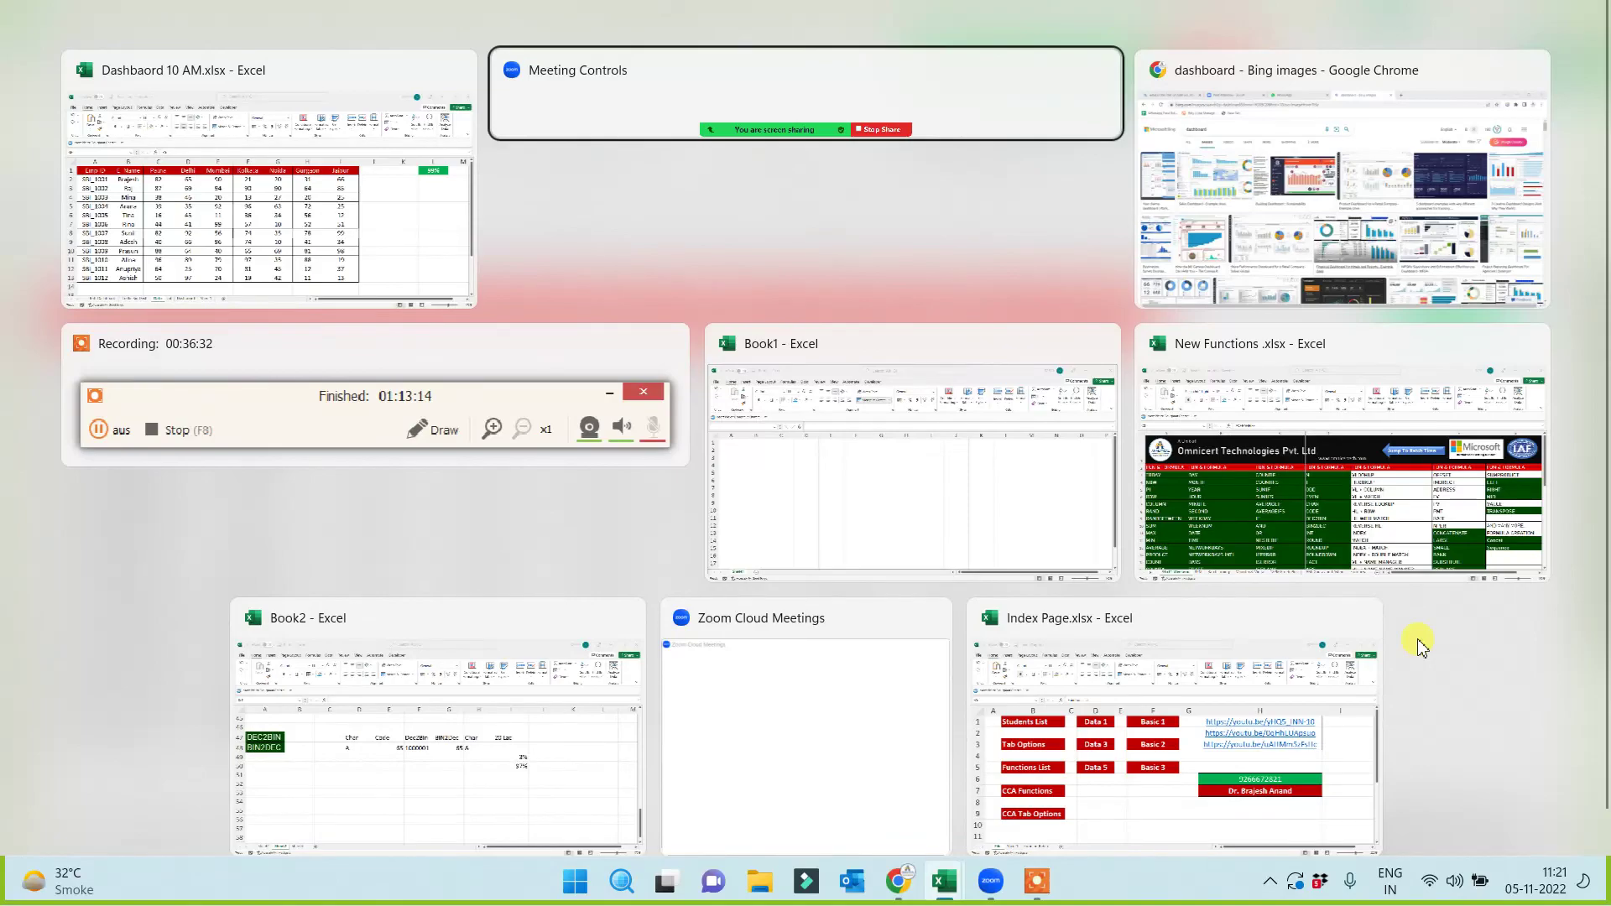
{"action": "key", "text": "alt+Tab"}
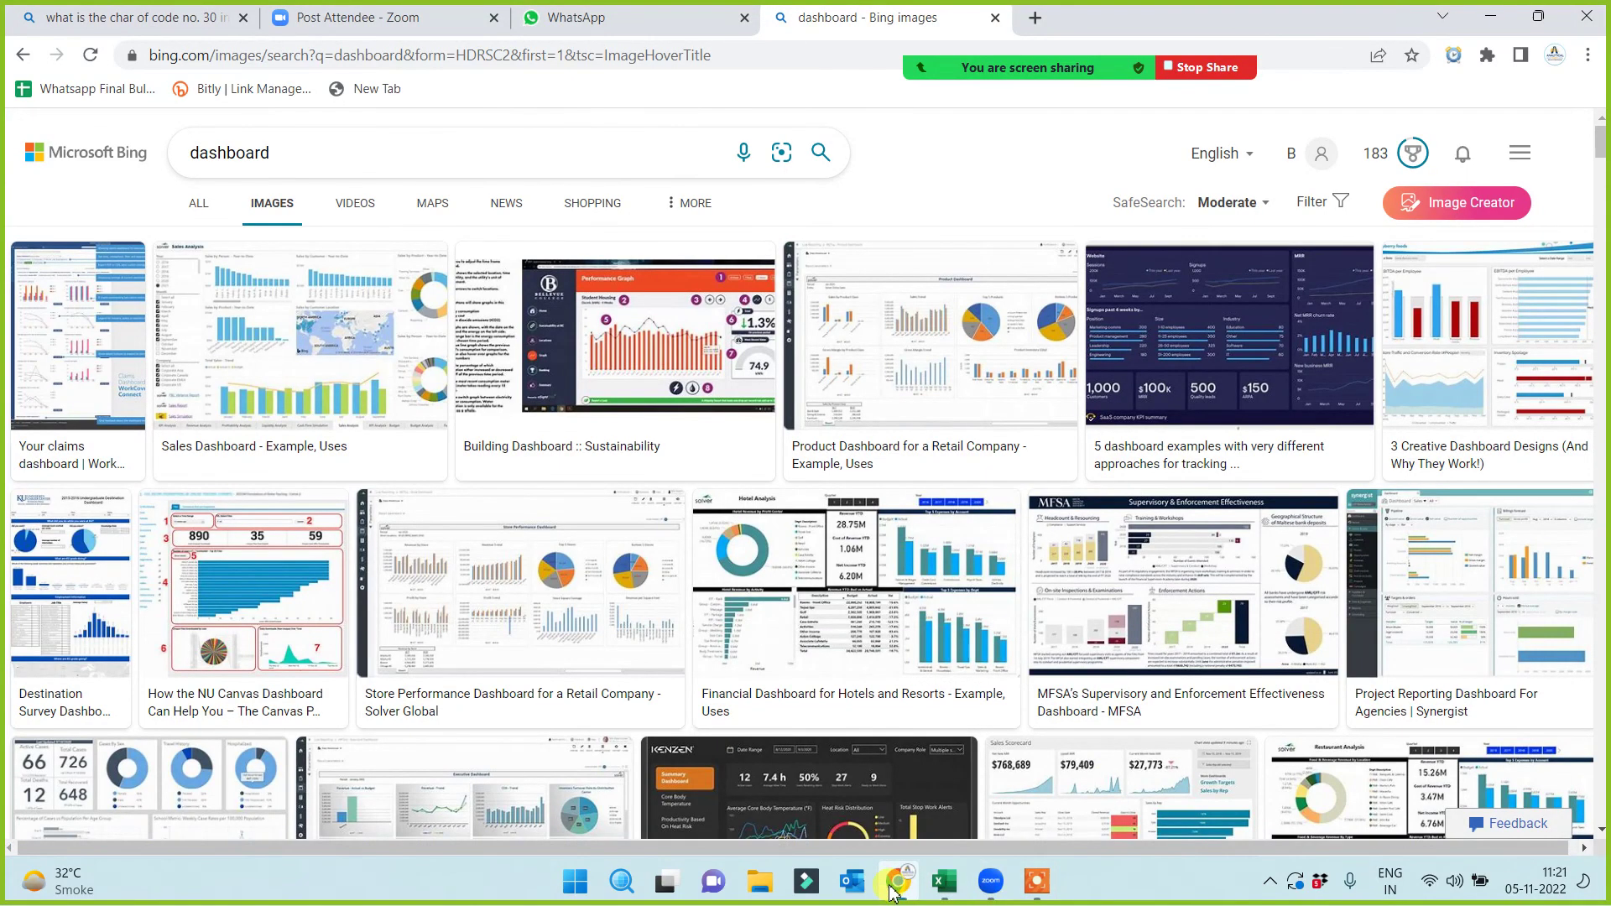
{"action": "left_click", "coordinate": [894, 883]}
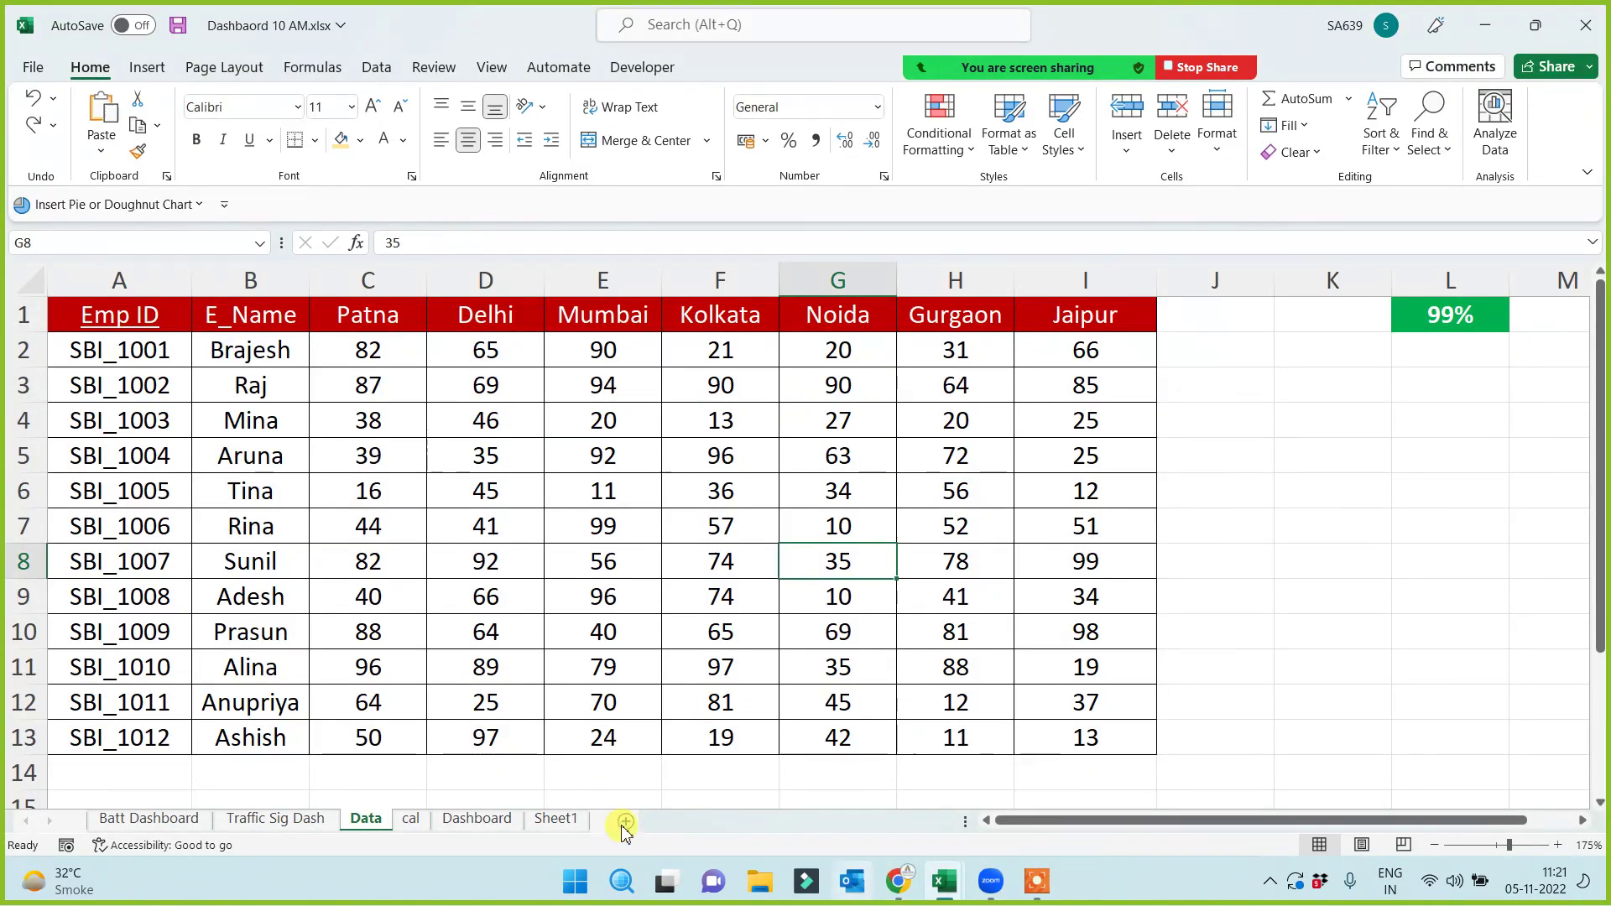
{"action": "left_click", "coordinate": [151, 818]}
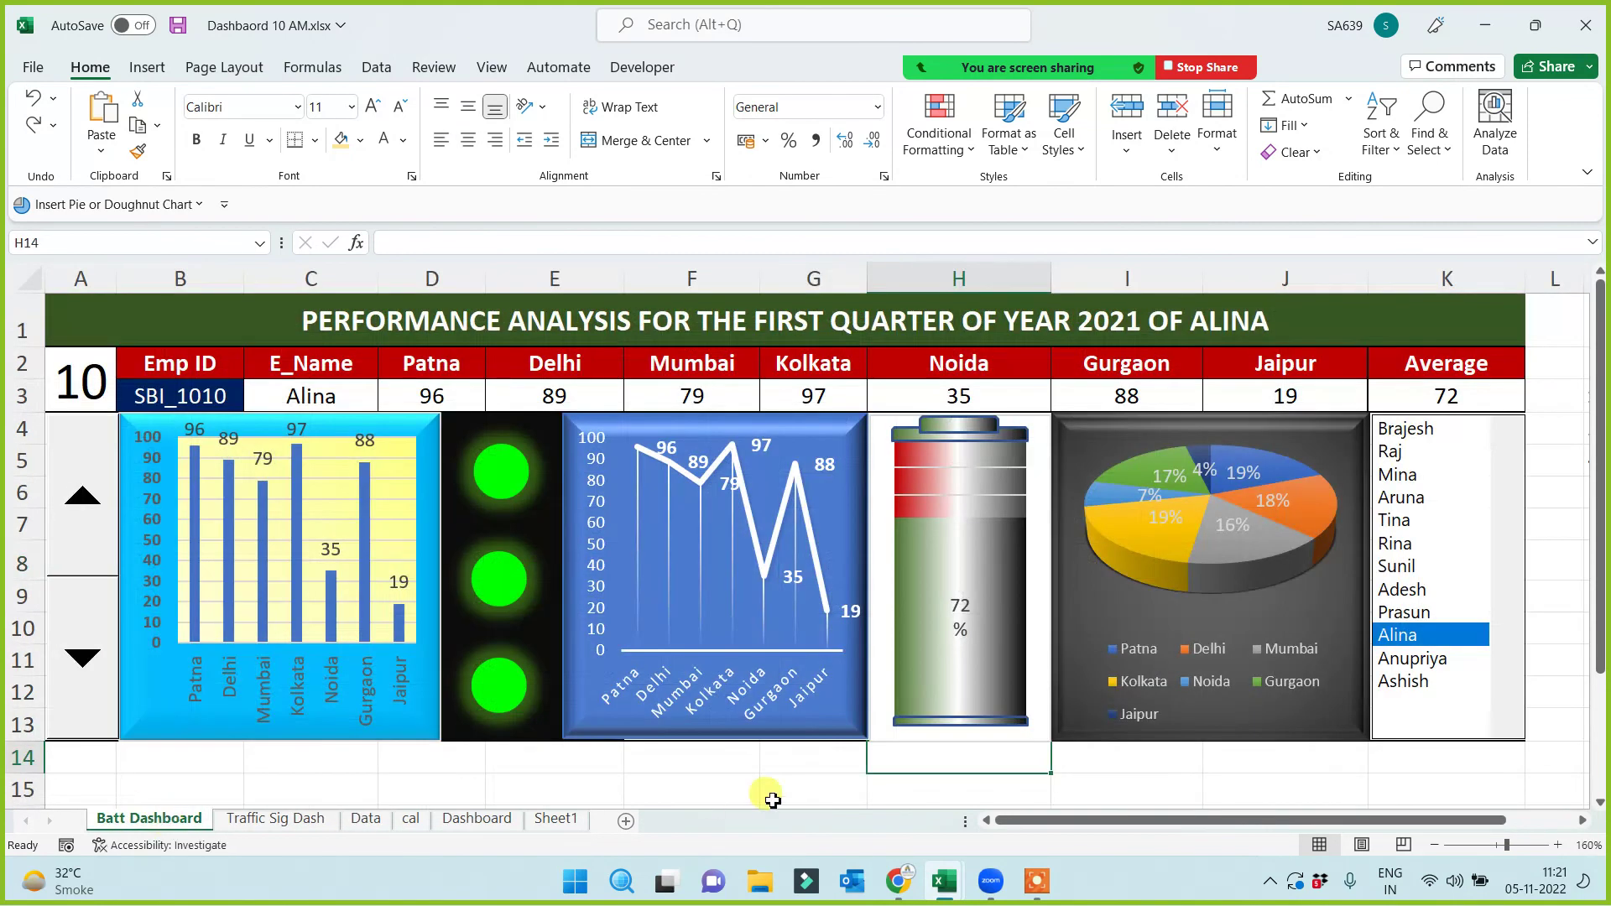
Narrow the battery's terminal cap by dragging its left edge inward
{"action": "left_click", "coordinate": [837, 787]}
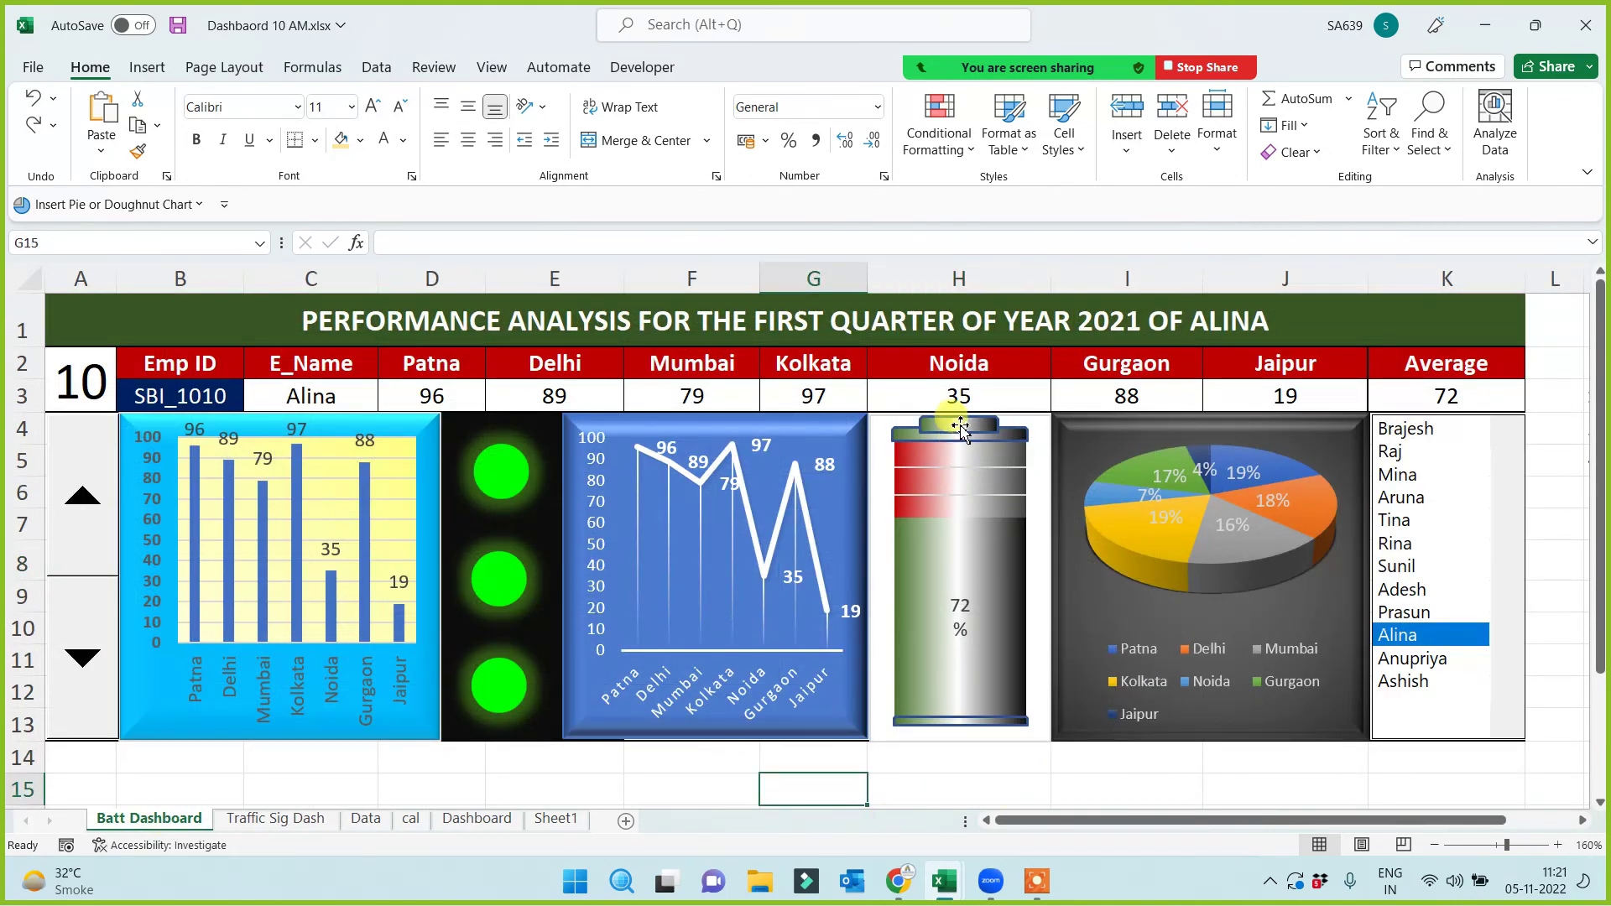
{"action": "left_click", "coordinate": [948, 442]}
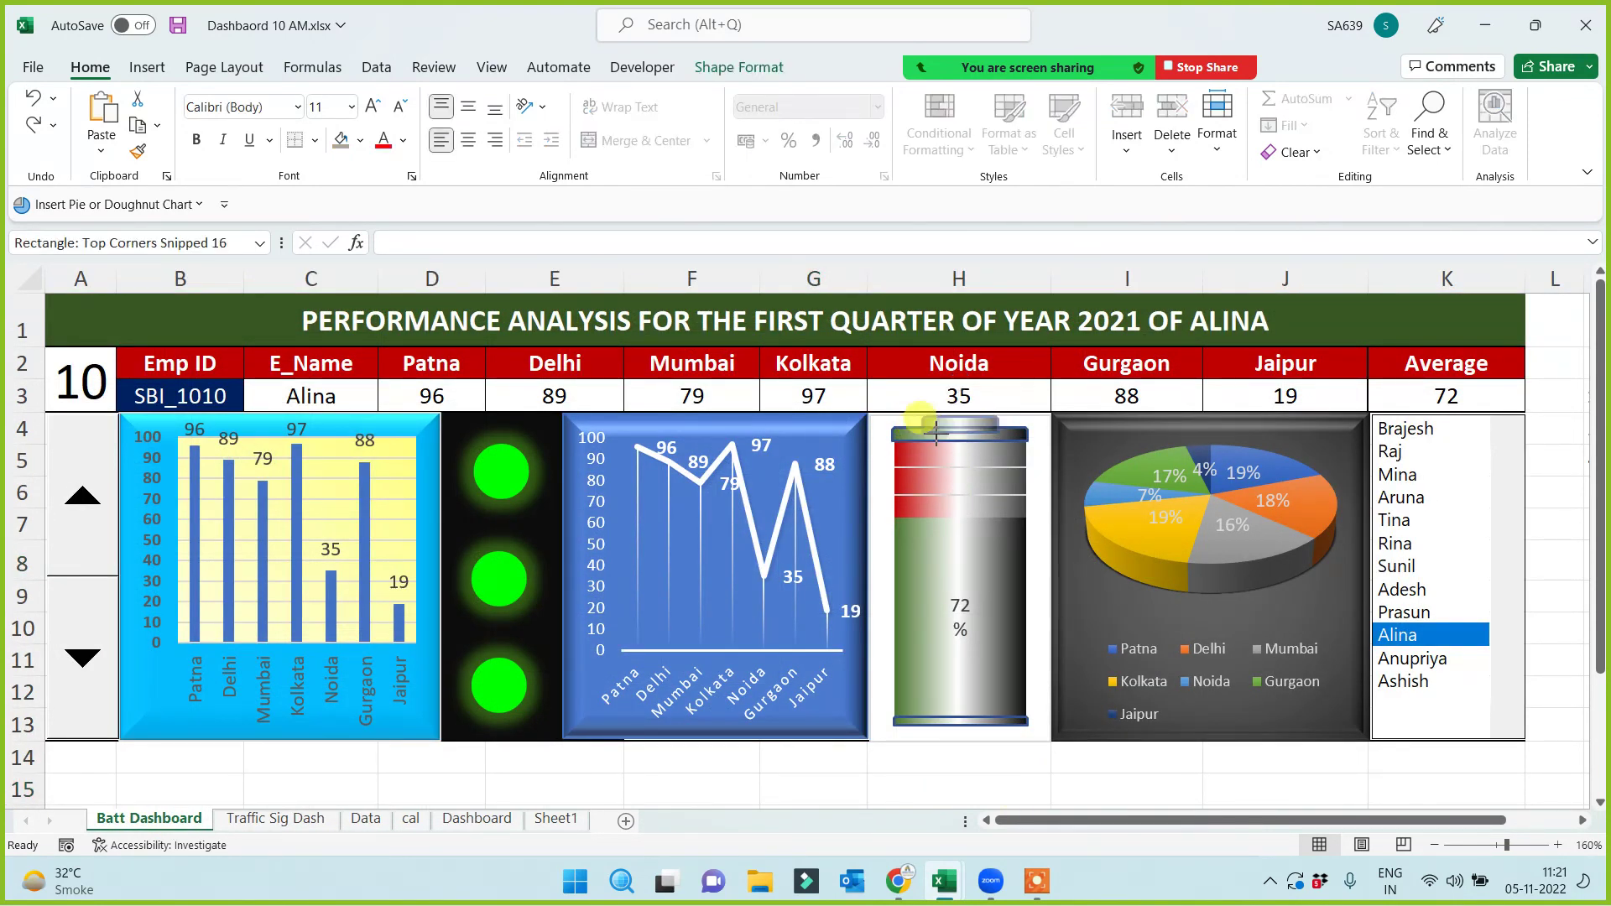
{"action": "left_click_drag", "start_coordinate": [919, 433], "coordinate": [970, 425]}
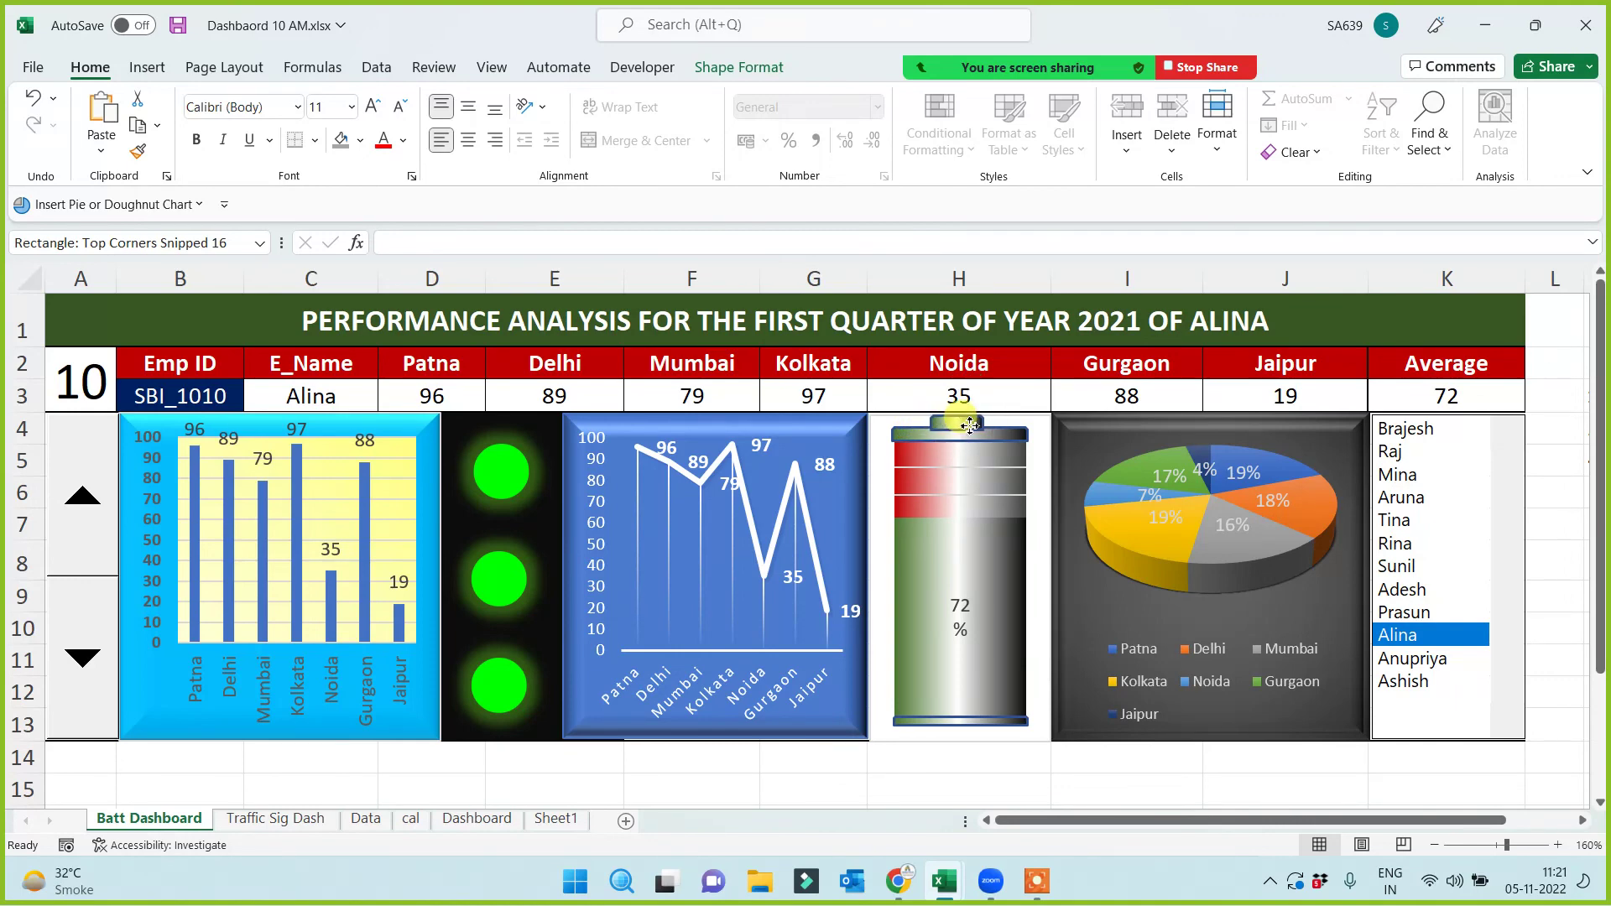
{"action": "left_click", "coordinate": [877, 781]}
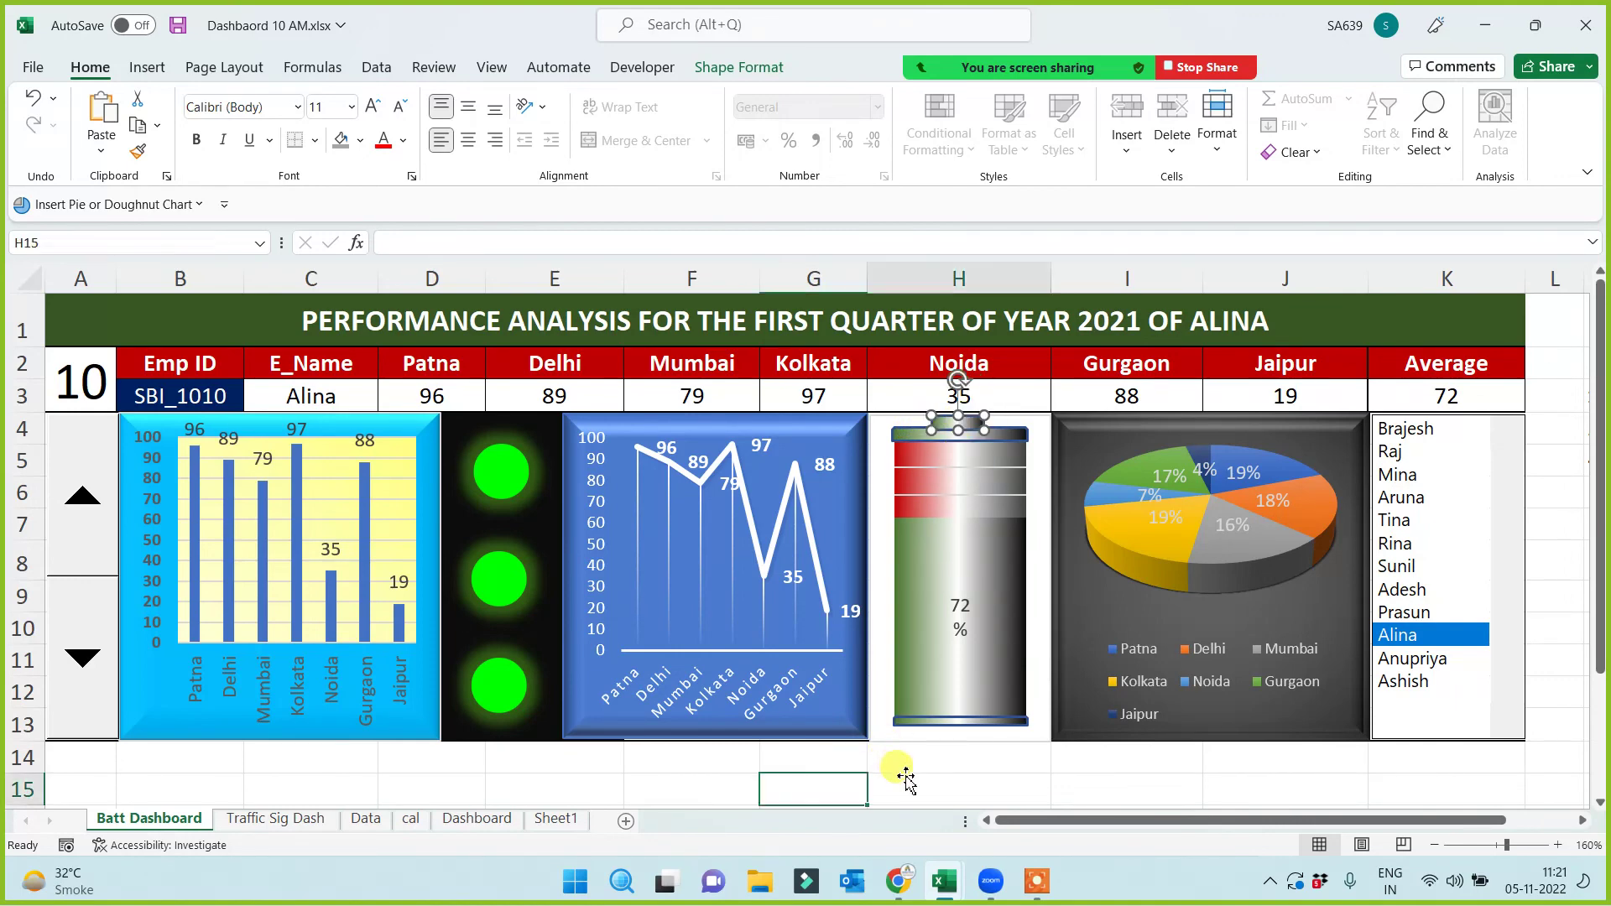
Nudge the snipped bar at the battery's base slightly lower into place
{"action": "left_click", "coordinate": [964, 719]}
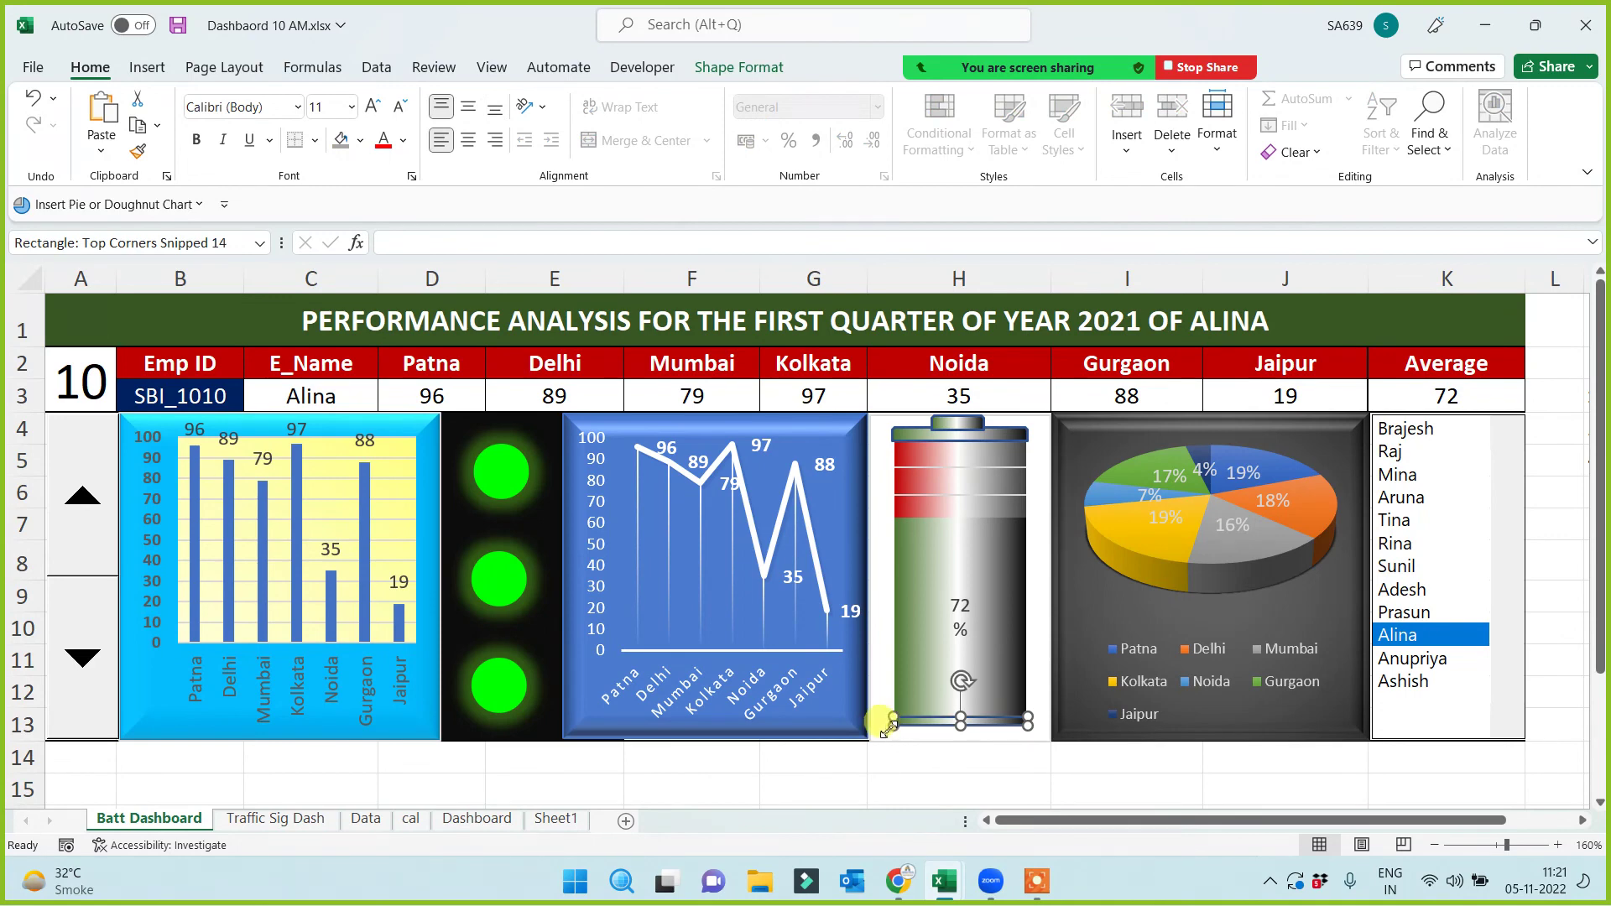
{"action": "left_click_drag", "start_coordinate": [894, 728], "coordinate": [892, 735]}
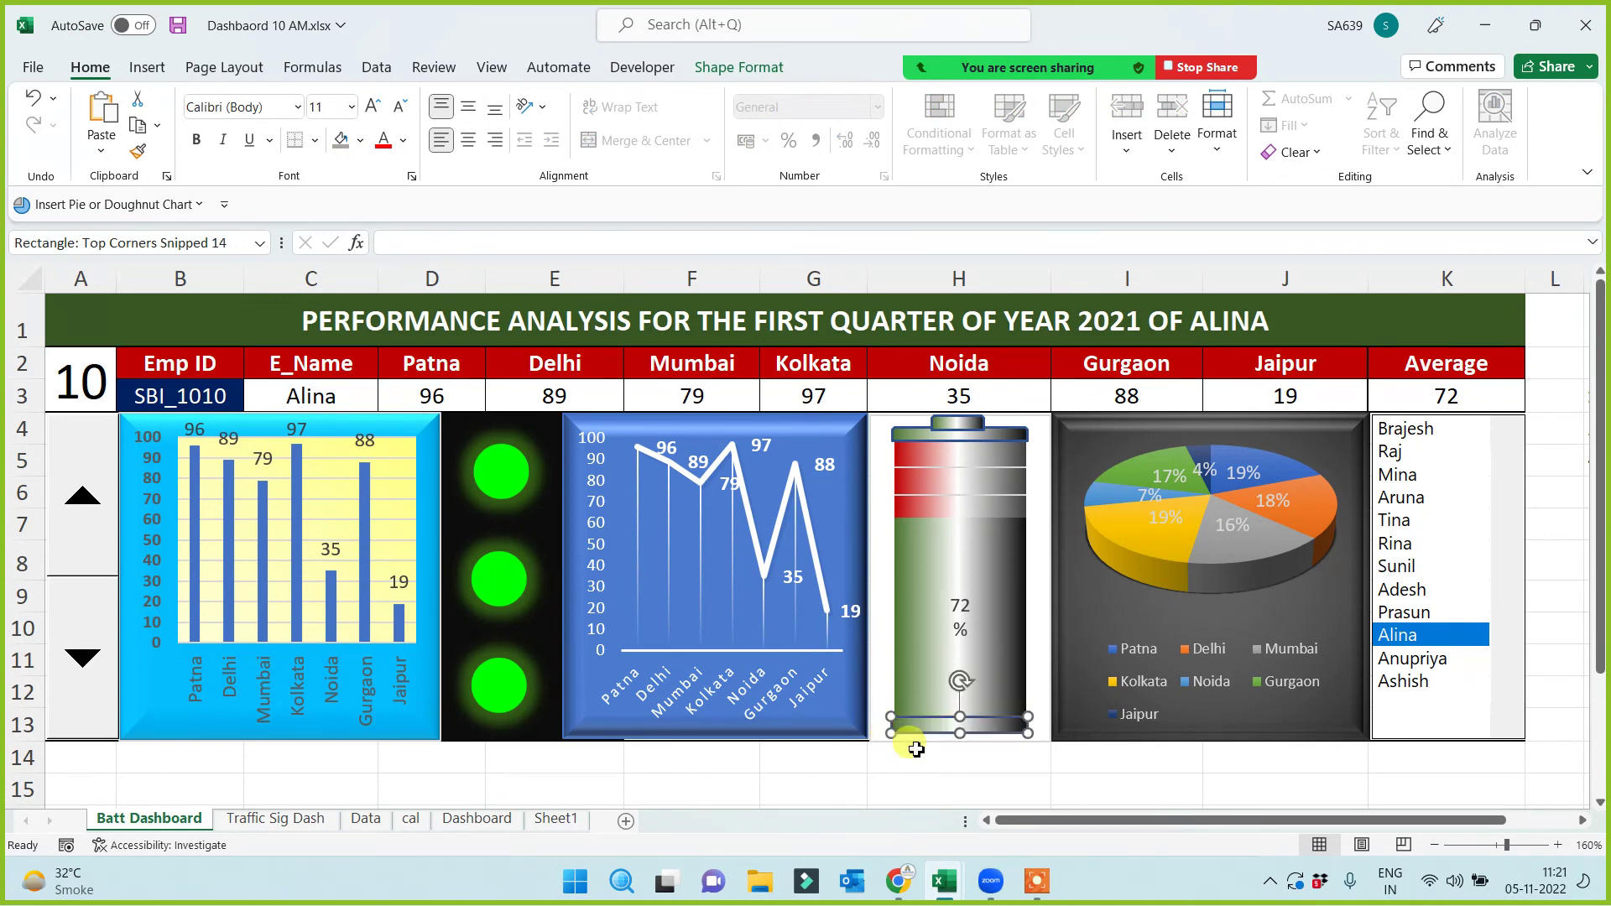
{"action": "left_click", "coordinate": [970, 729]}
{"action": "left_click", "coordinate": [948, 787]}
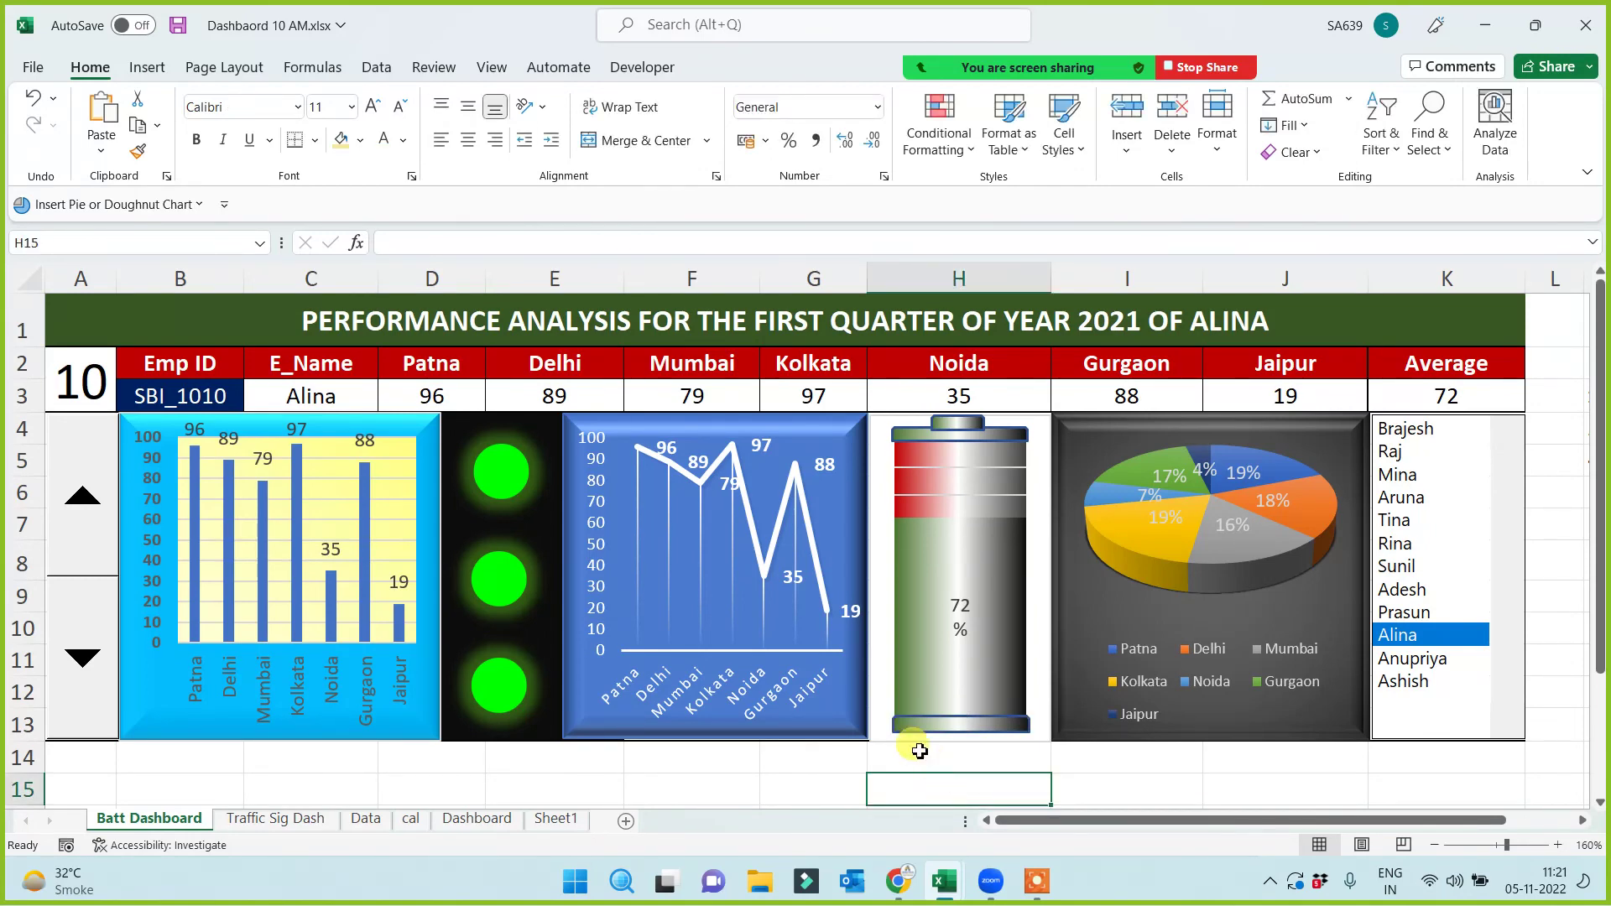
Raise the percentage label's font to 10 and widen it so 72% shows on one line
{"action": "left_click", "coordinate": [962, 606]}
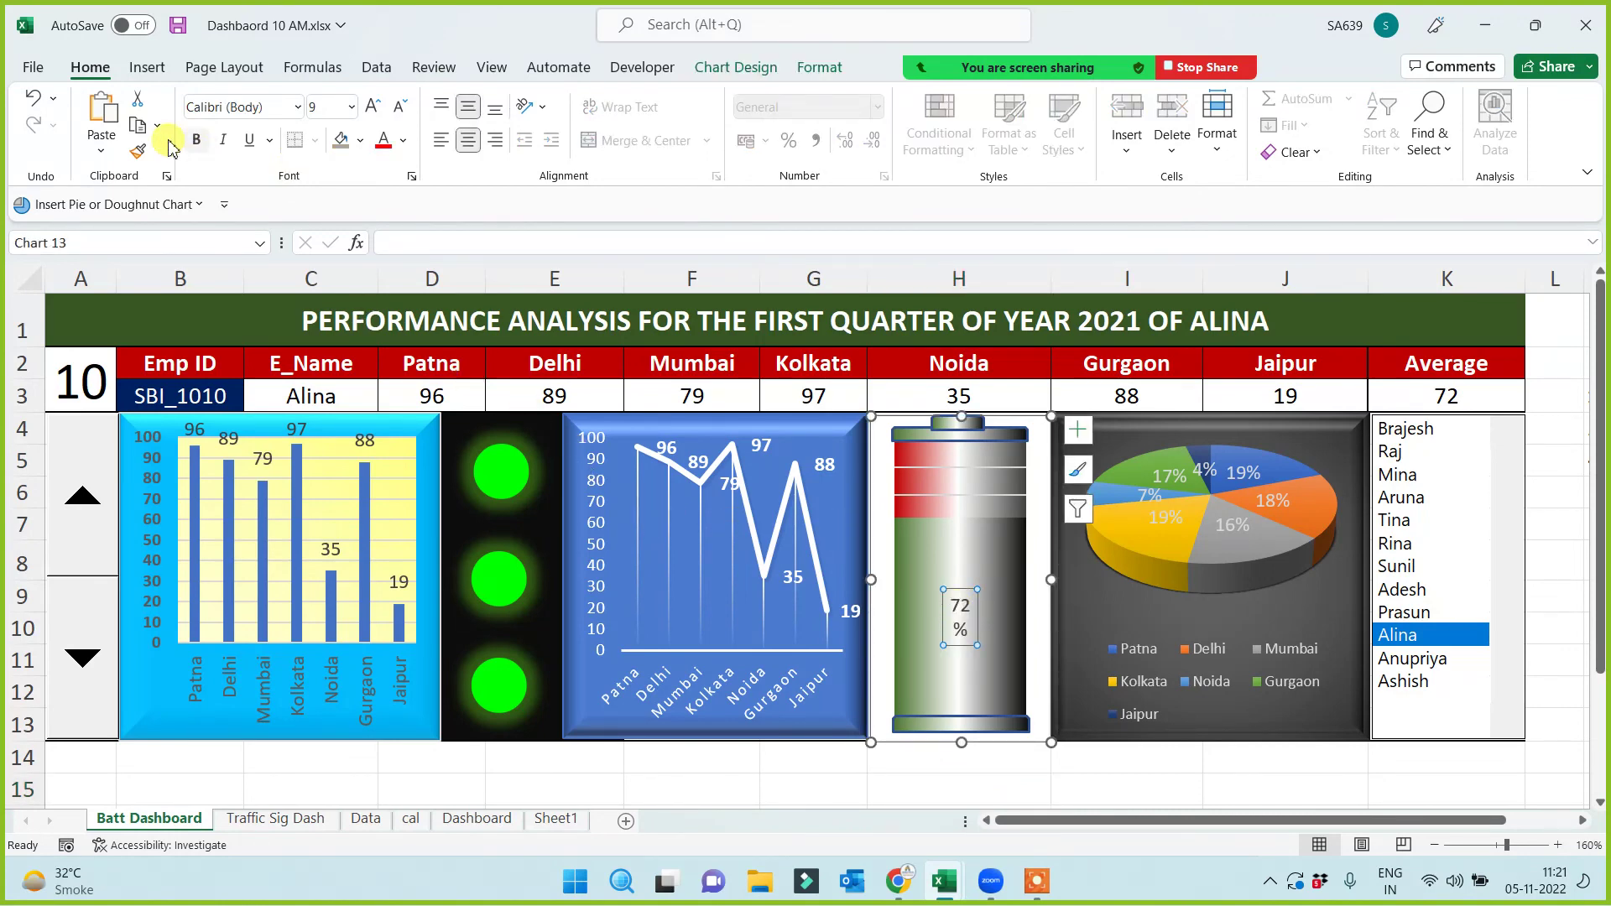
{"action": "left_click", "coordinate": [373, 108]}
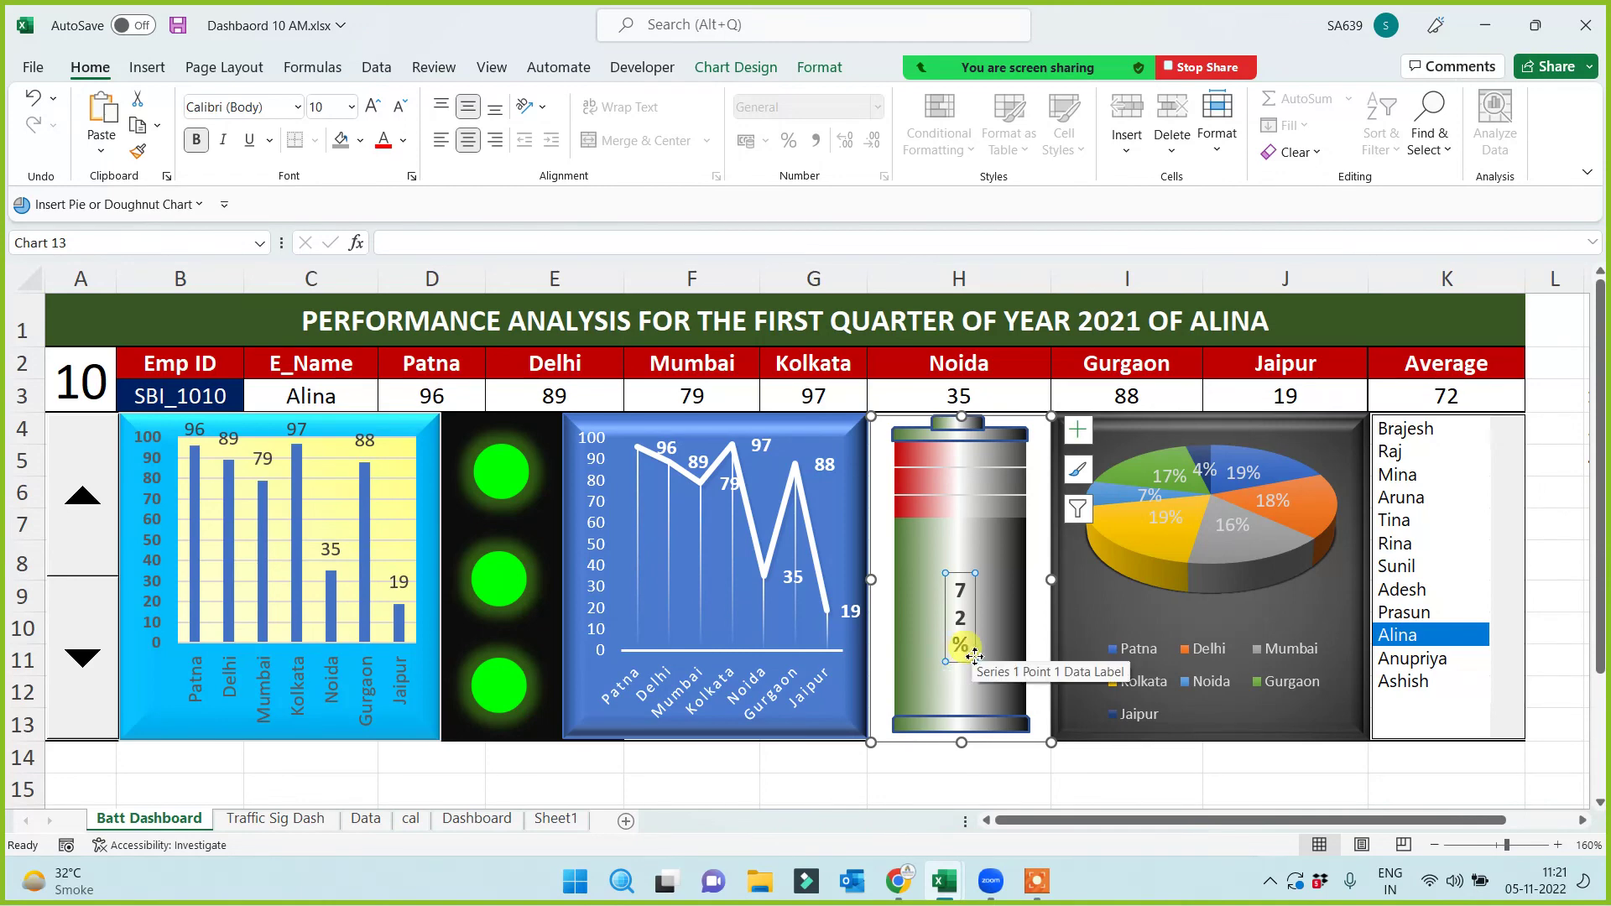
{"action": "left_click", "coordinate": [973, 631]}
{"action": "mouse_move", "coordinate": [976, 621]}
{"action": "left_mouse_down"}
{"action": "mouse_move", "coordinate": [1015, 623]}
{"action": "mouse_move", "coordinate": [971, 665]}
{"action": "left_mouse_up"}
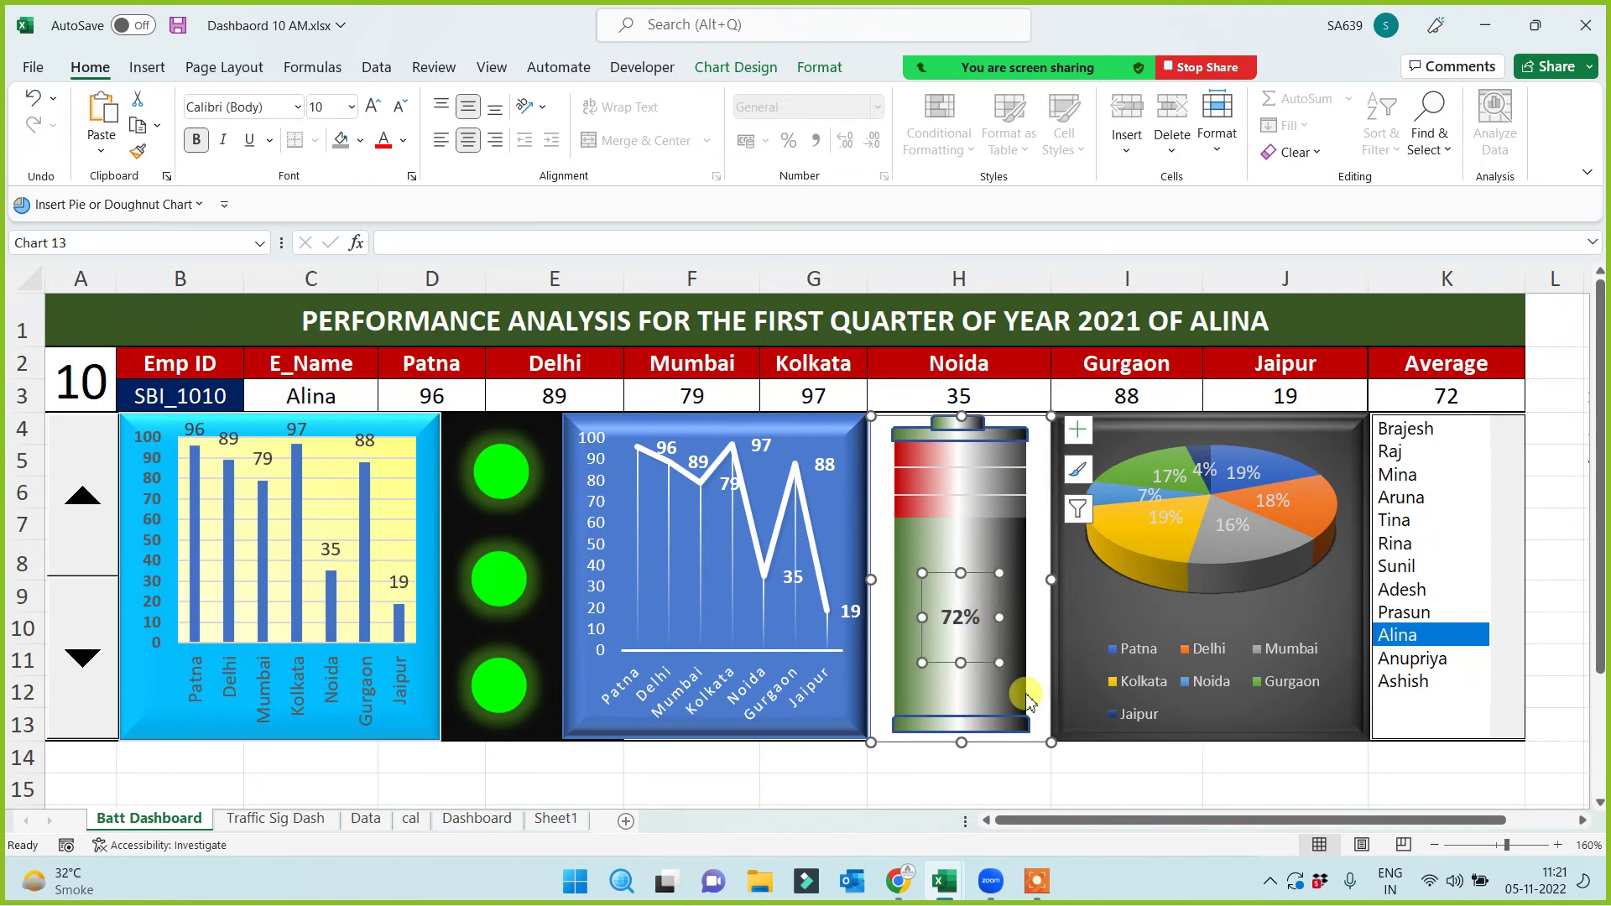
{"action": "left_click", "coordinate": [1178, 762]}
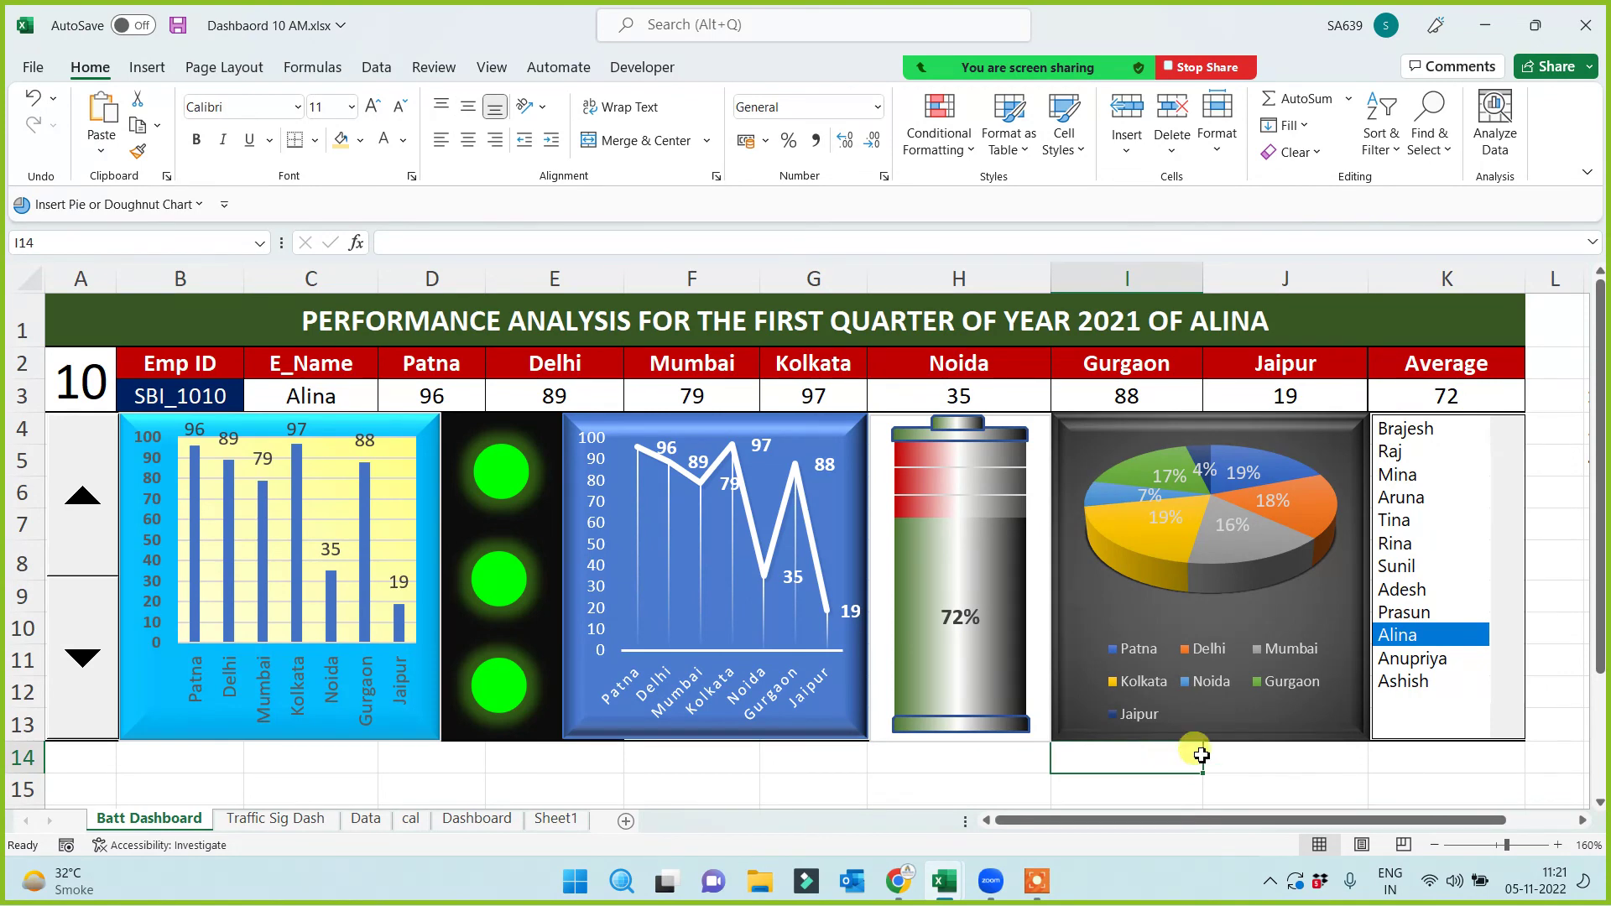
Select the seventh employee (average 74, battery 74%) in the list box and save the workbook
{"action": "left_click", "coordinate": [1430, 544]}
{"action": "left_click", "coordinate": [1426, 497]}
{"action": "left_click", "coordinate": [1430, 567]}
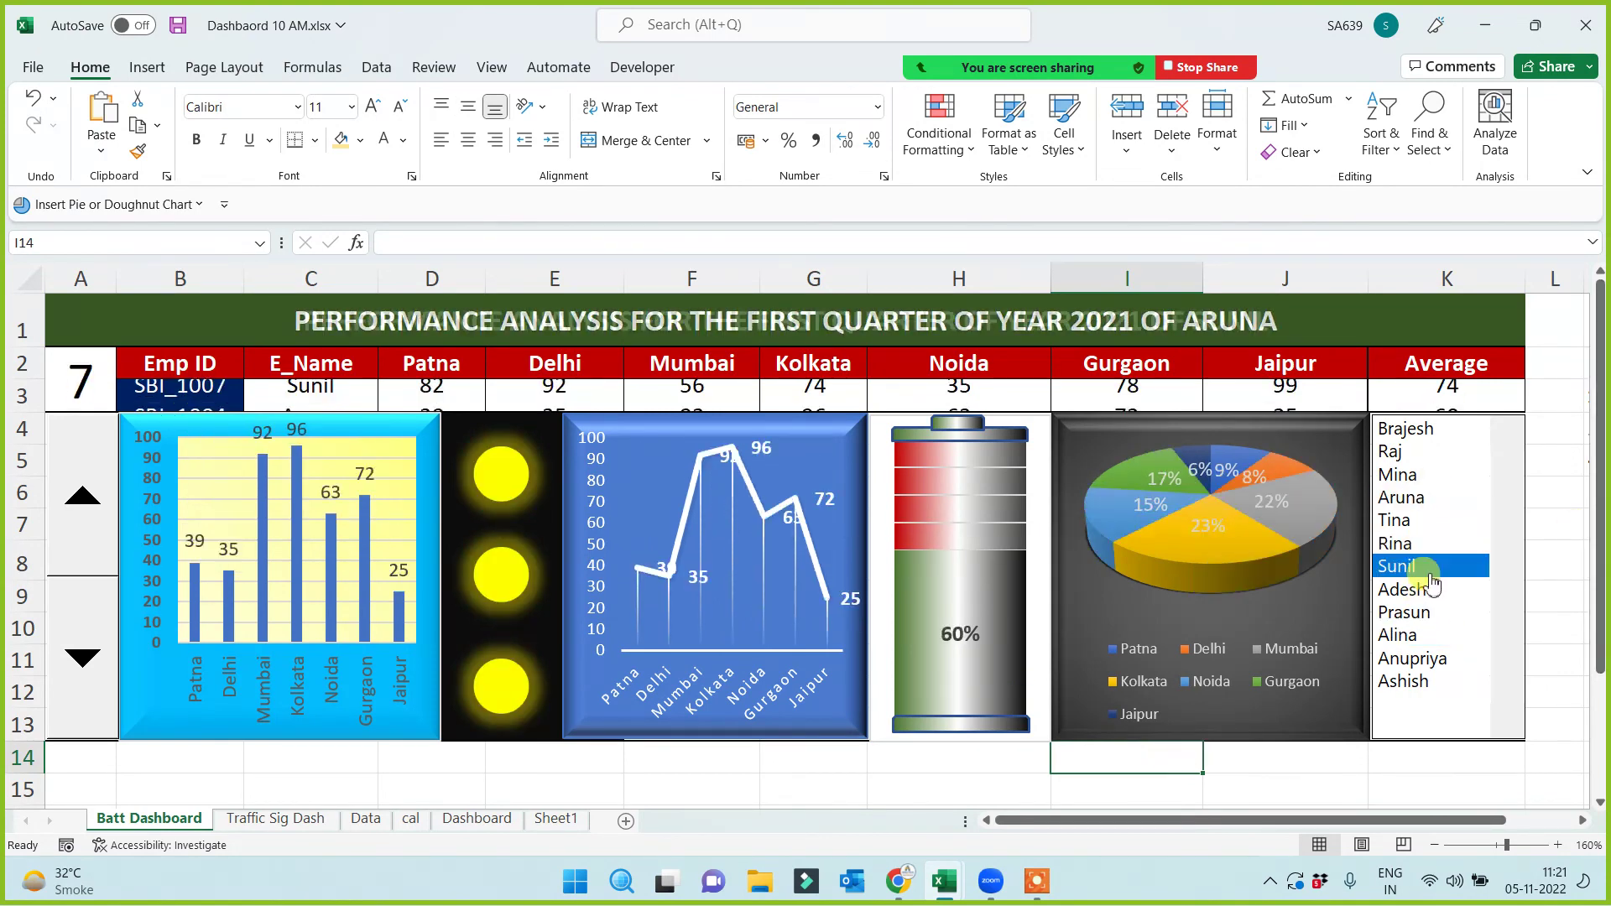
{"action": "left_click", "coordinate": [1426, 612]}
{"action": "left_click", "coordinate": [1426, 496]}
{"action": "left_click", "coordinate": [1435, 570]}
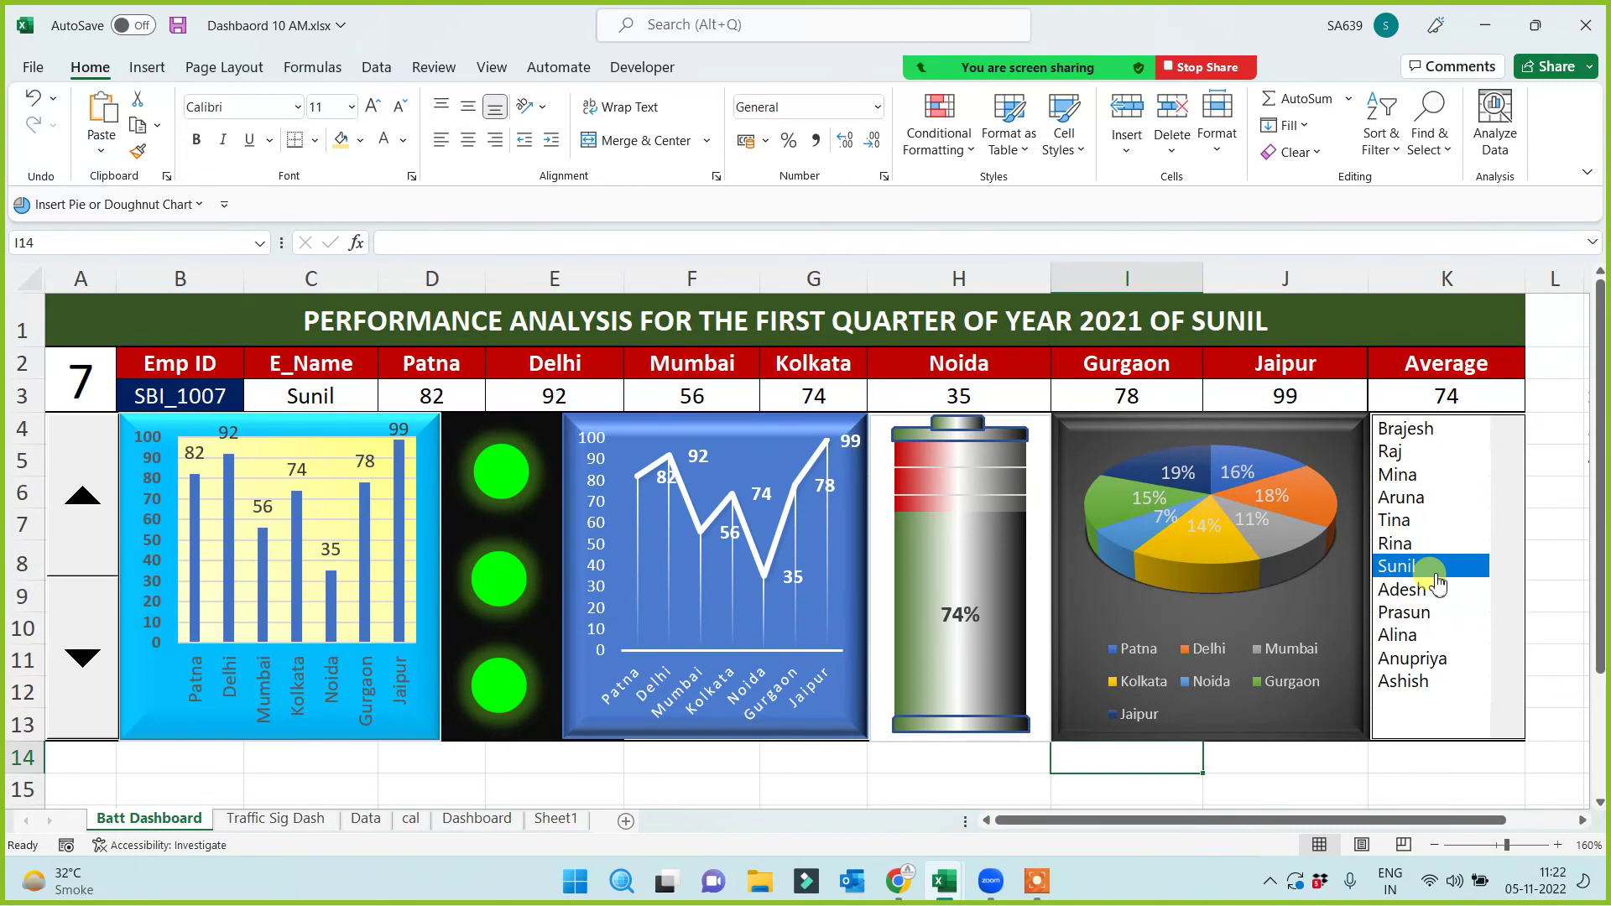
{"action": "key", "text": "ctrl+s"}
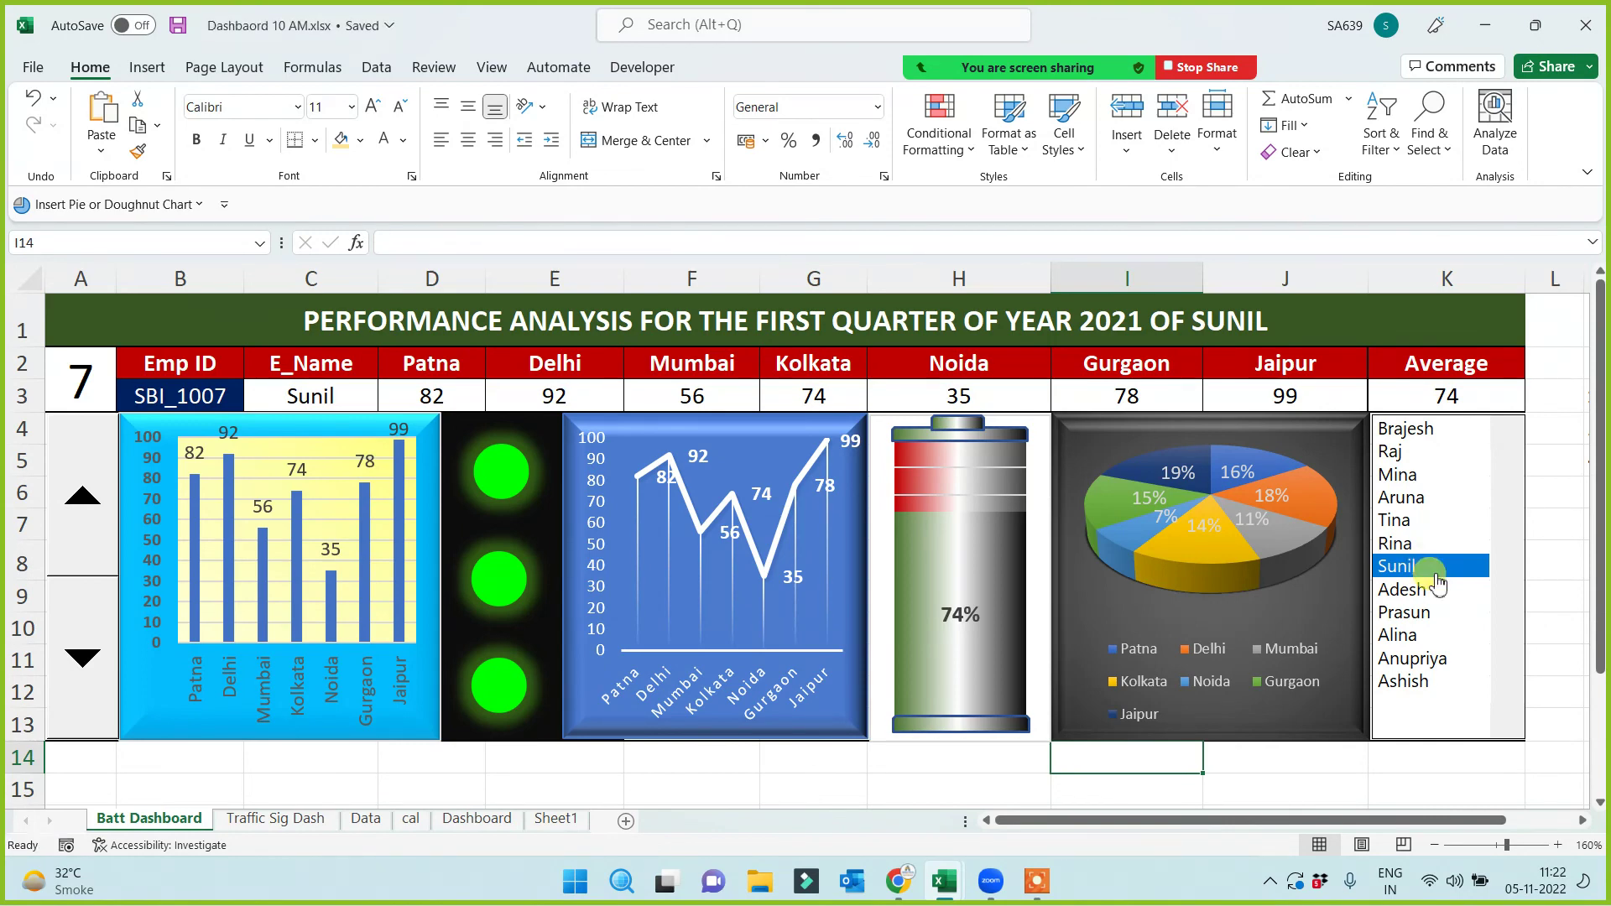